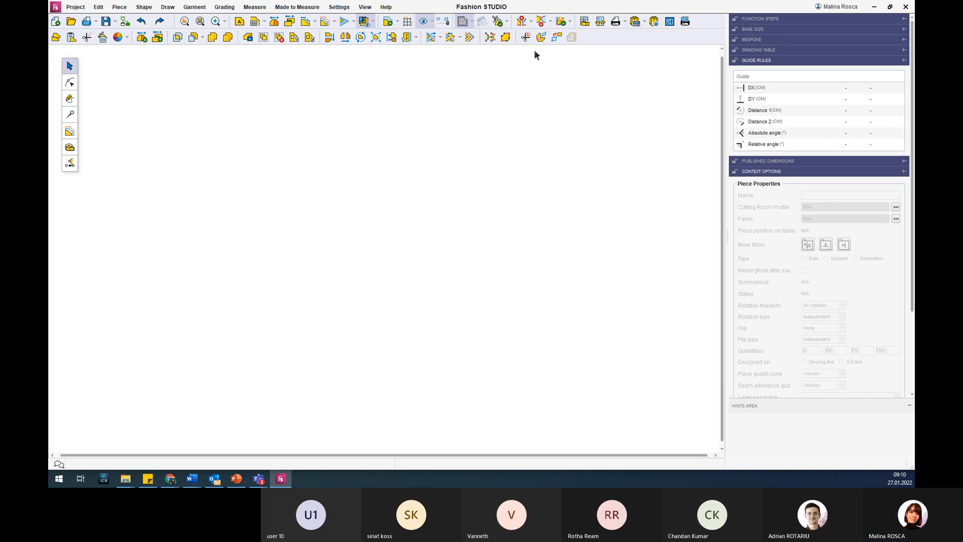
Open the model file simple skirt.geml from the Demo FS folder under E:/training.
click(71, 22)
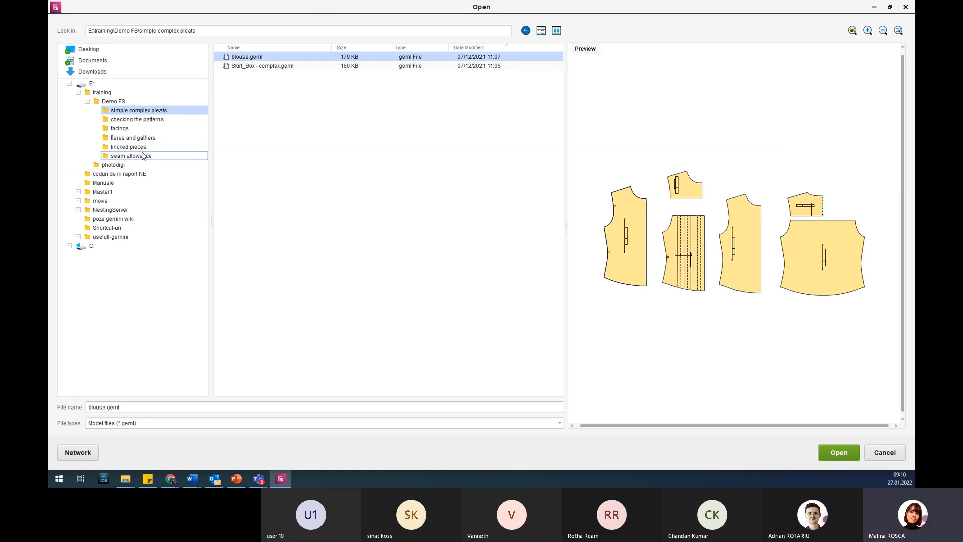
click(134, 102)
click(248, 59)
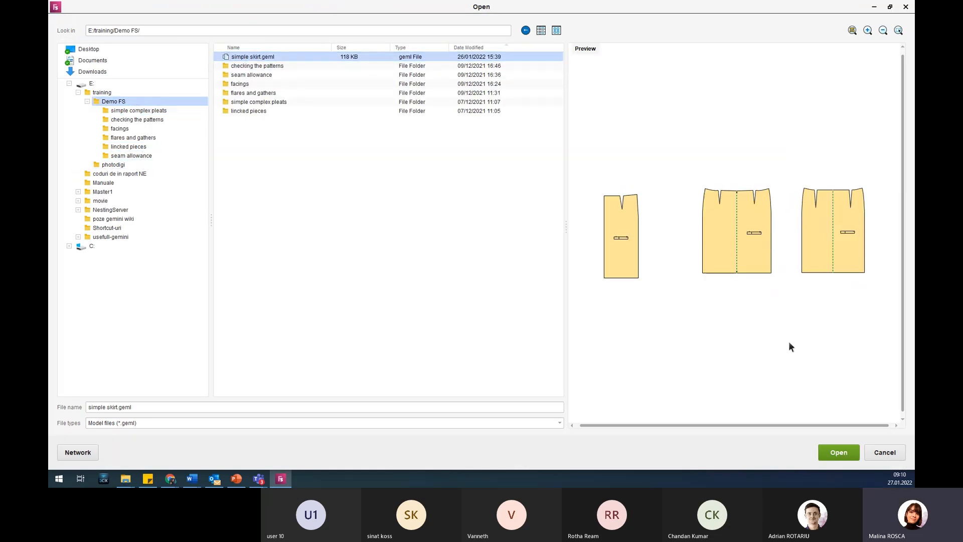
click(839, 452)
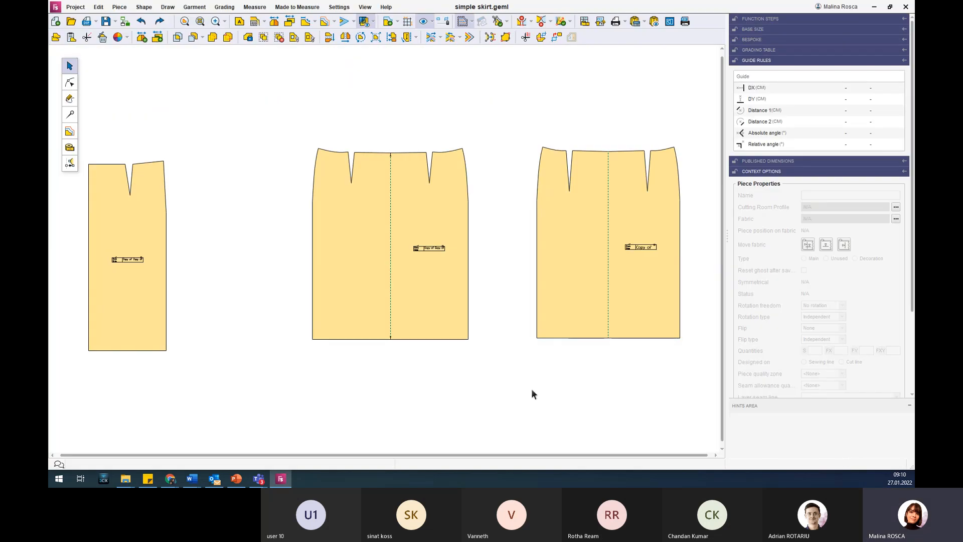
Bring up an empty canvas area away from the skirt pieces and start the Draw Free Lines tool.
scroll(531, 389, down, 2)
scroll(578, 389, up, 2)
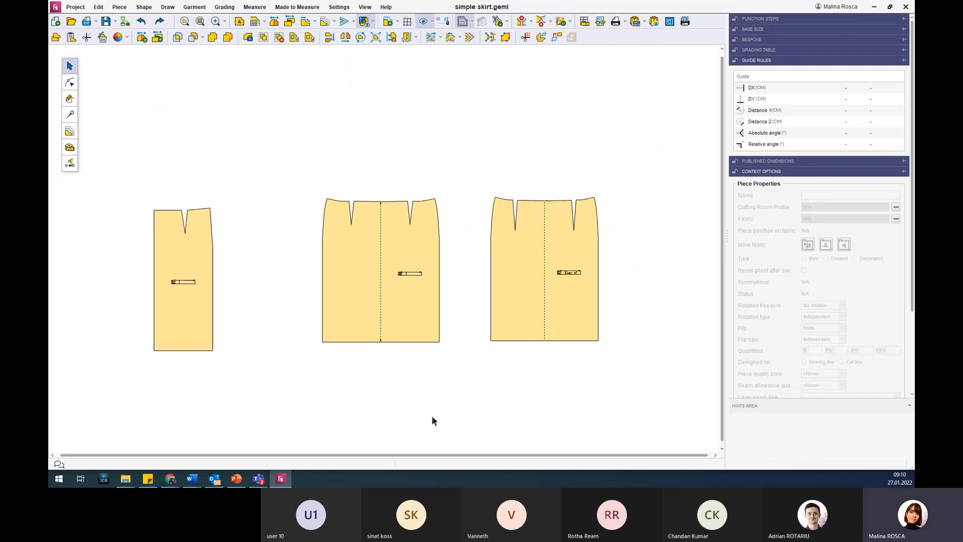
scroll(431, 414, up, 1)
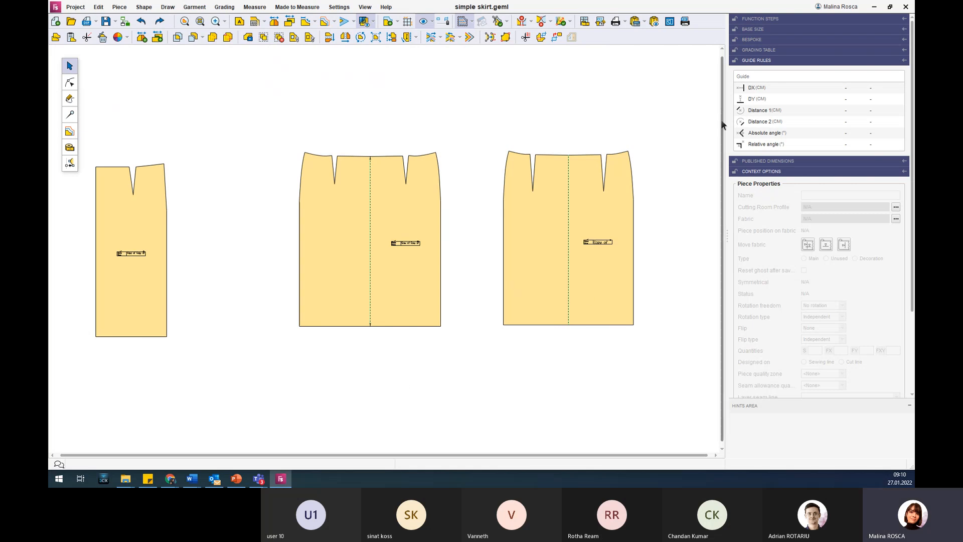
scroll(550, 358, up, 2)
scroll(550, 371, down, 6)
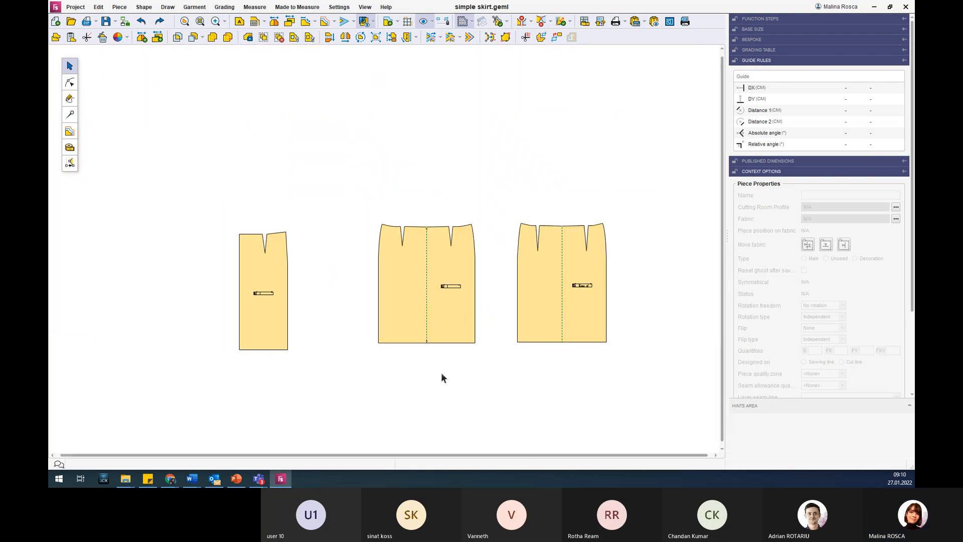
scroll(573, 85, up, 4)
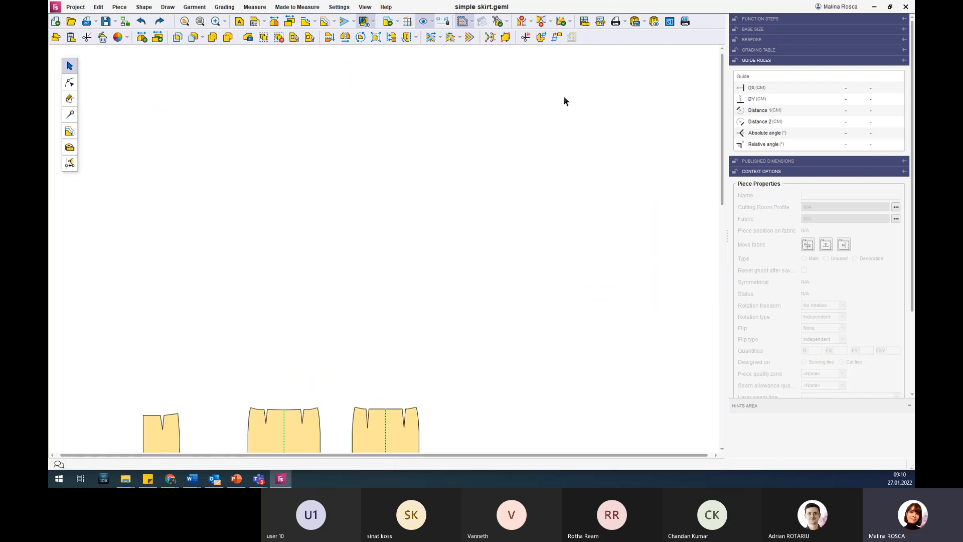
scroll(554, 127, up, 1)
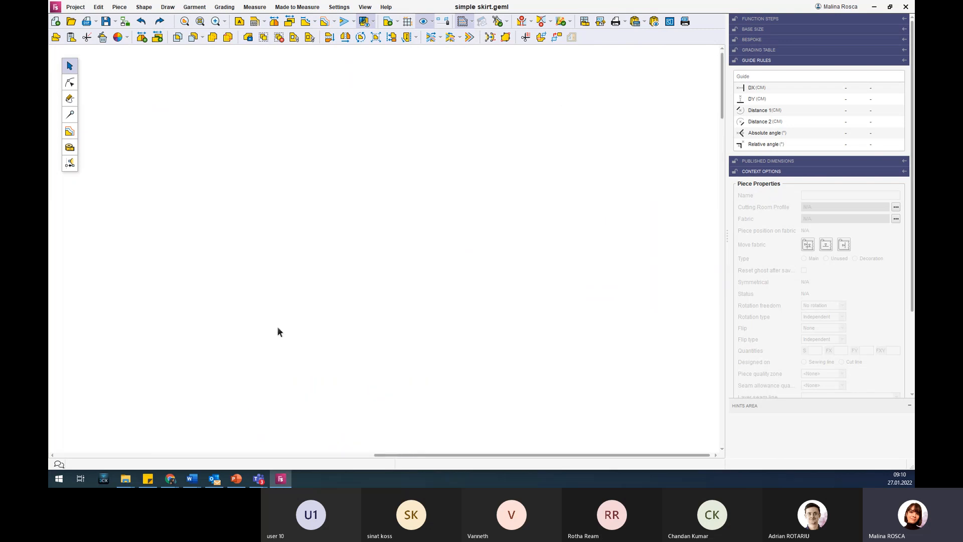
click(72, 100)
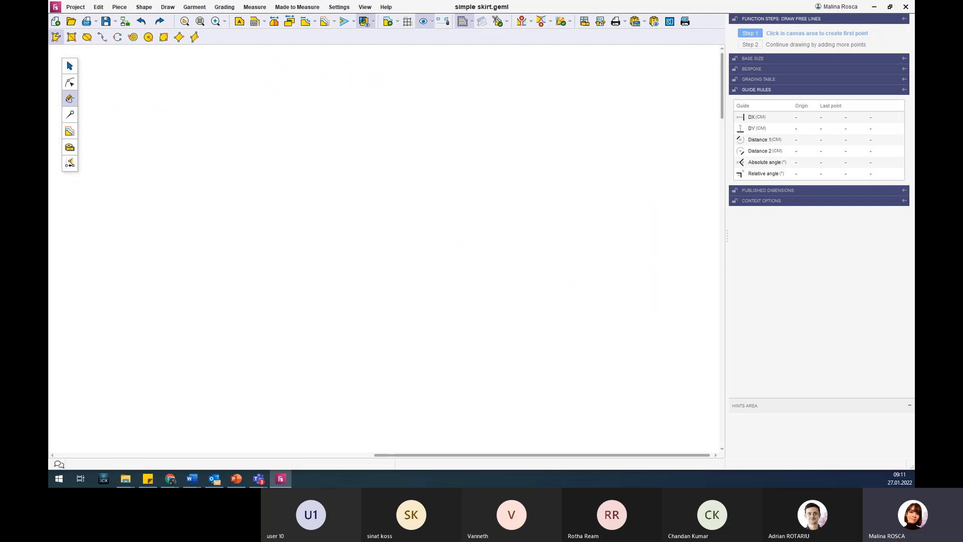
mouse_move(913, 480)
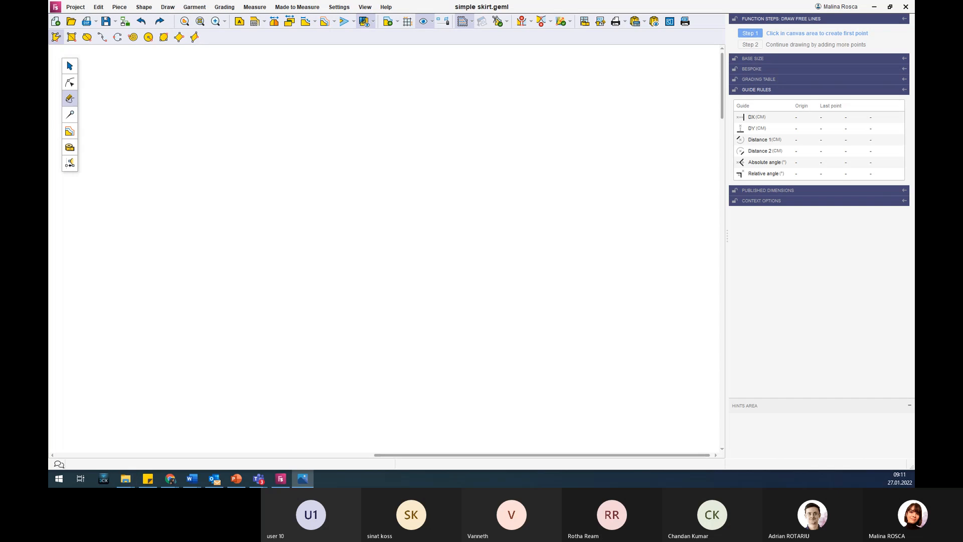
Arrange the pattern window side by side with the fusta-dimensiuni.jpg drawing, enlarging the image to 158% on the first skirt panel.
click(889, 7)
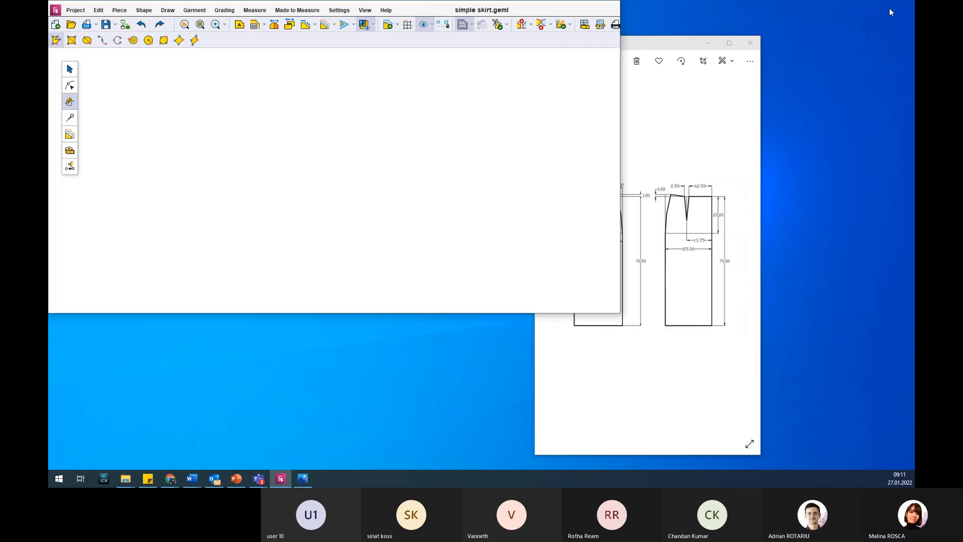
drag(505, 312, 500, 473)
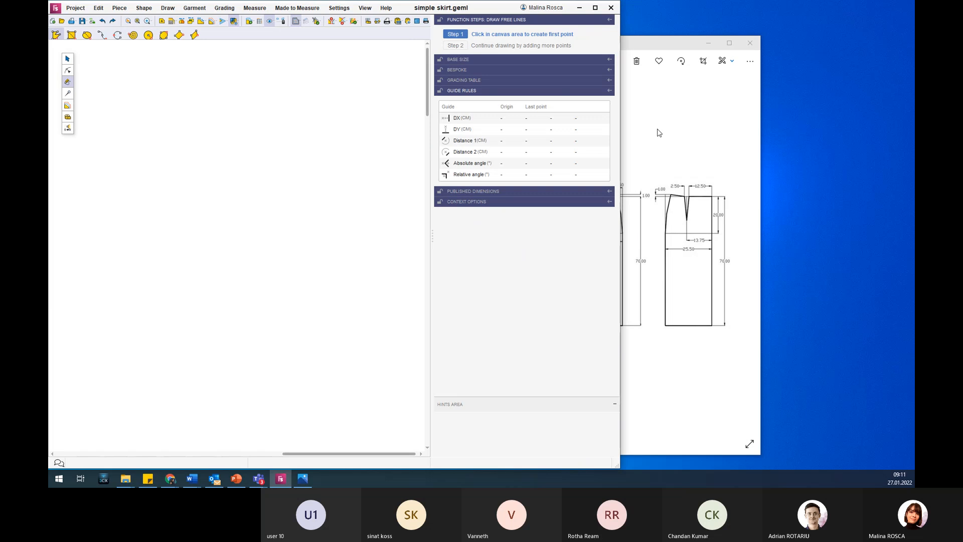
drag(667, 43, 821, 28)
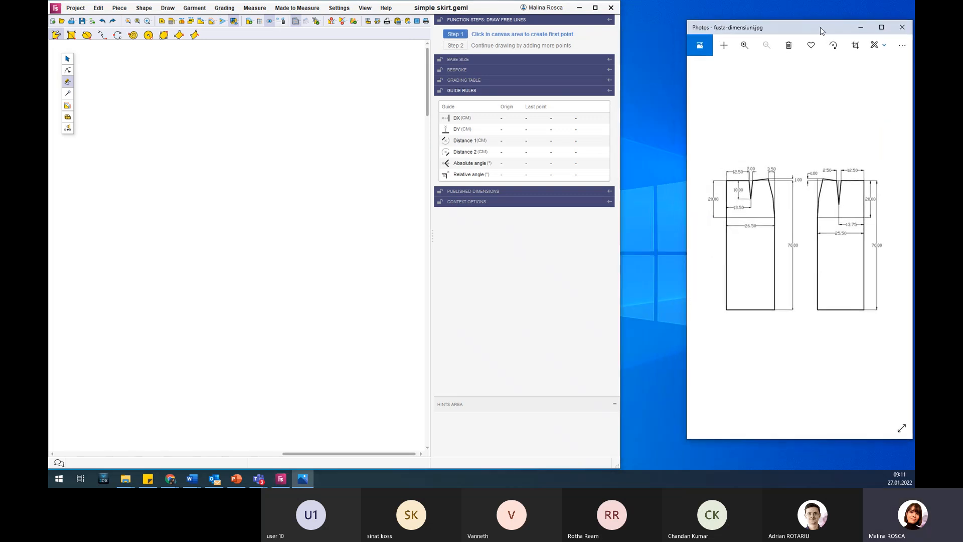
click(744, 49)
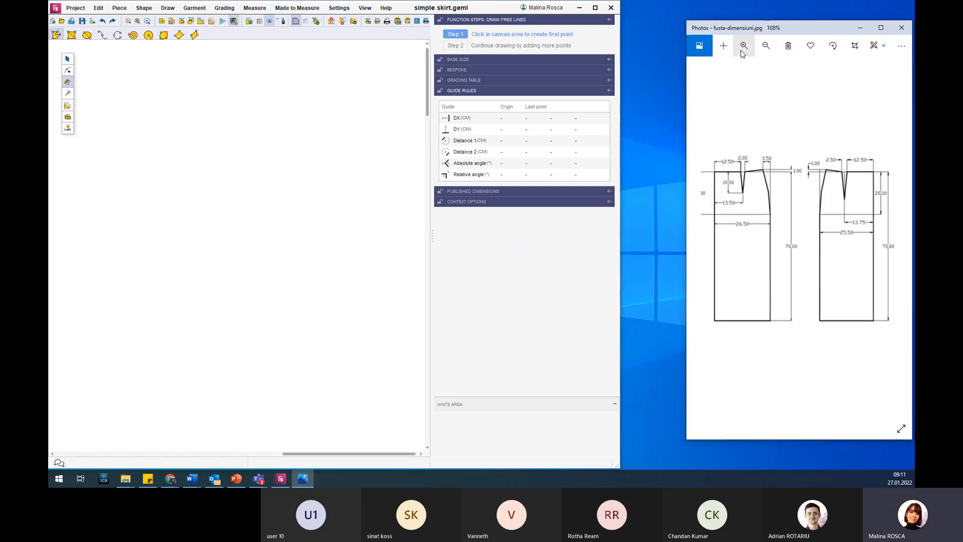
click(743, 48)
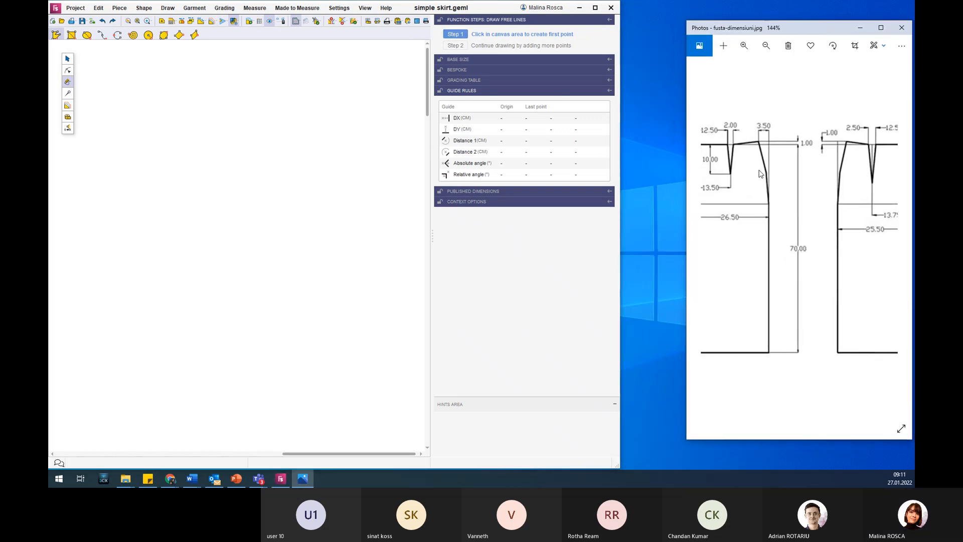
click(749, 48)
drag(786, 176, 796, 176)
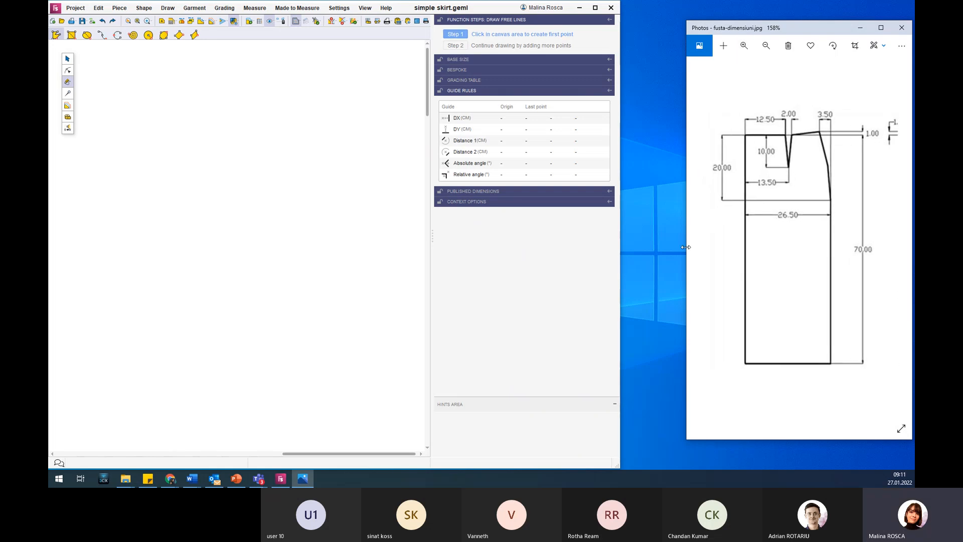
drag(620, 245, 682, 240)
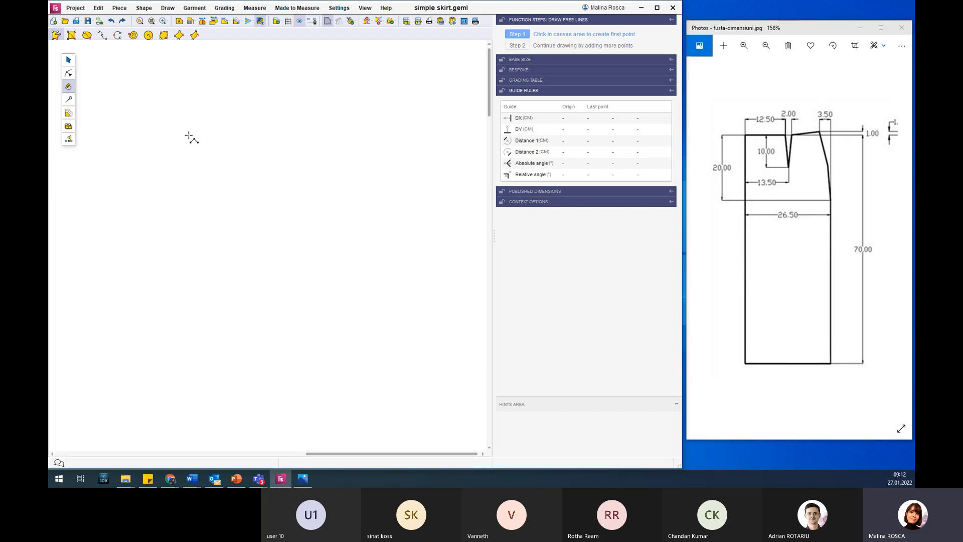
Place the outline's first point and add the second directly beneath it on a guide at DY -20 cm from the origin.
click(149, 114)
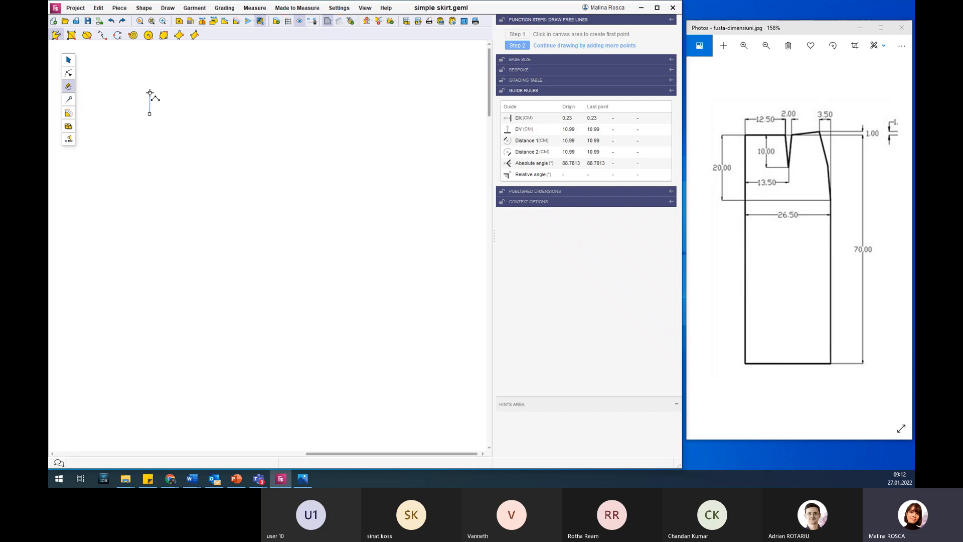
click(471, 195)
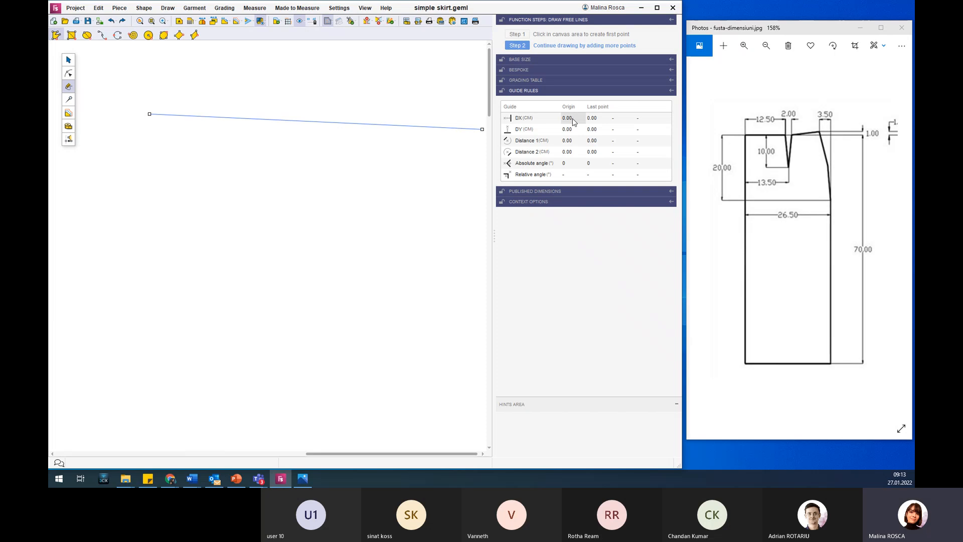
click(282, 185)
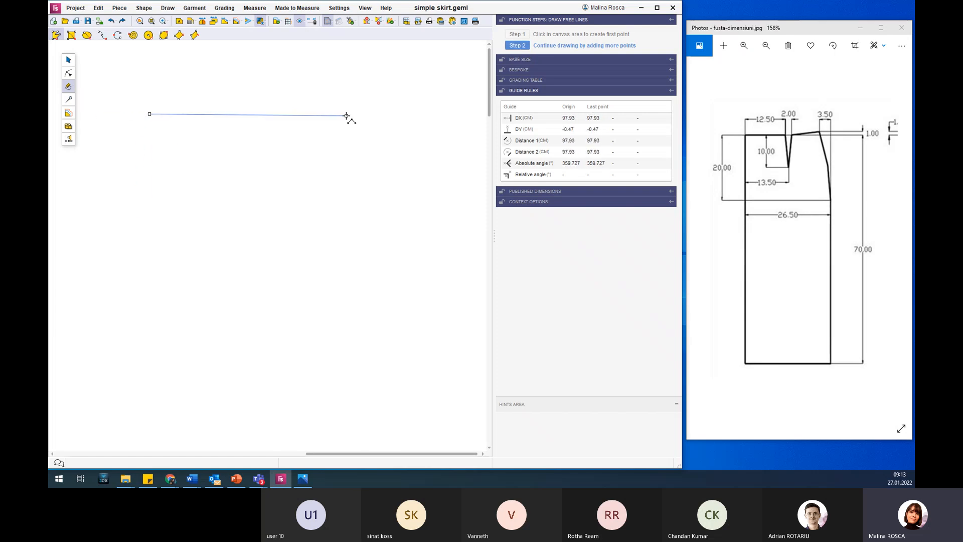
click(445, 119)
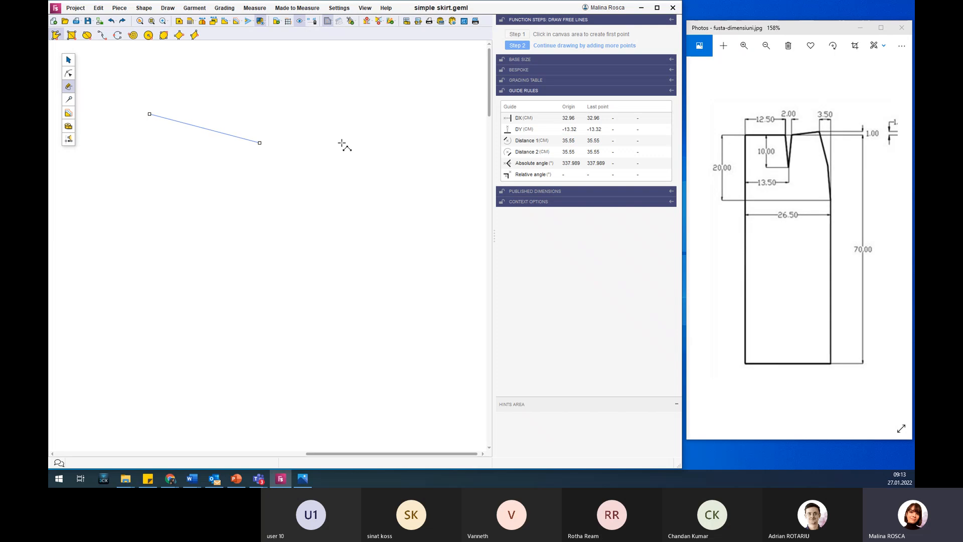
click(579, 132)
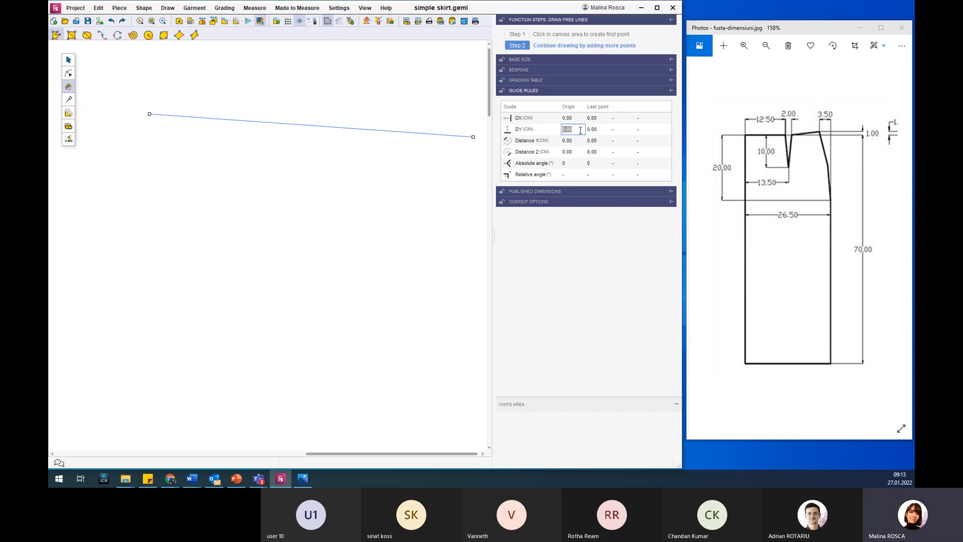
text(-20)
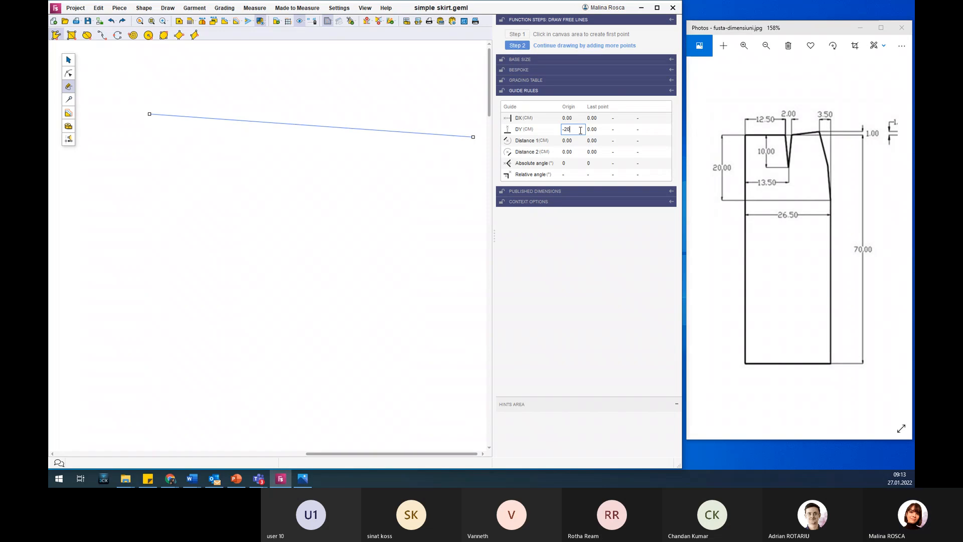
key(Return)
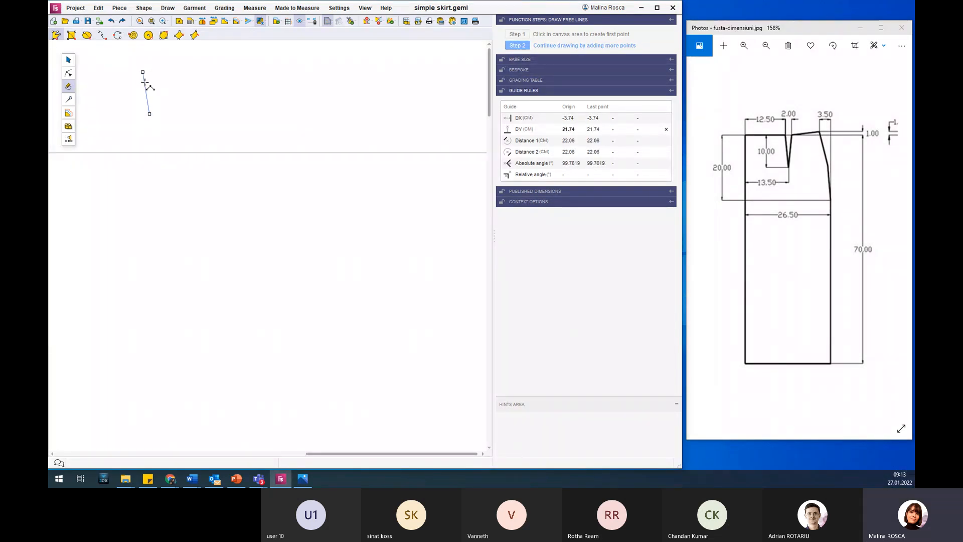
click(150, 153)
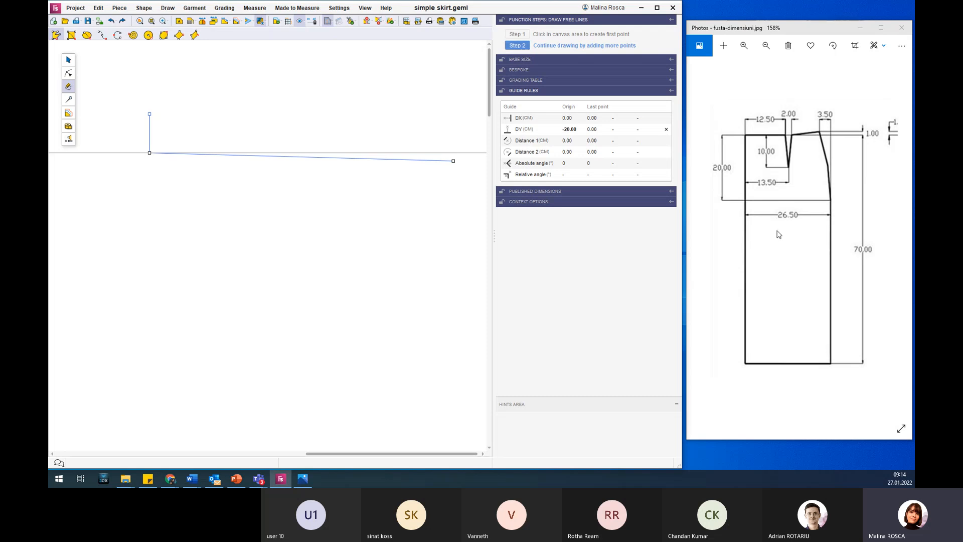
Set the origin DY guide to -70 cm and place the third point on it, extending the vertical line straight down.
click(572, 130)
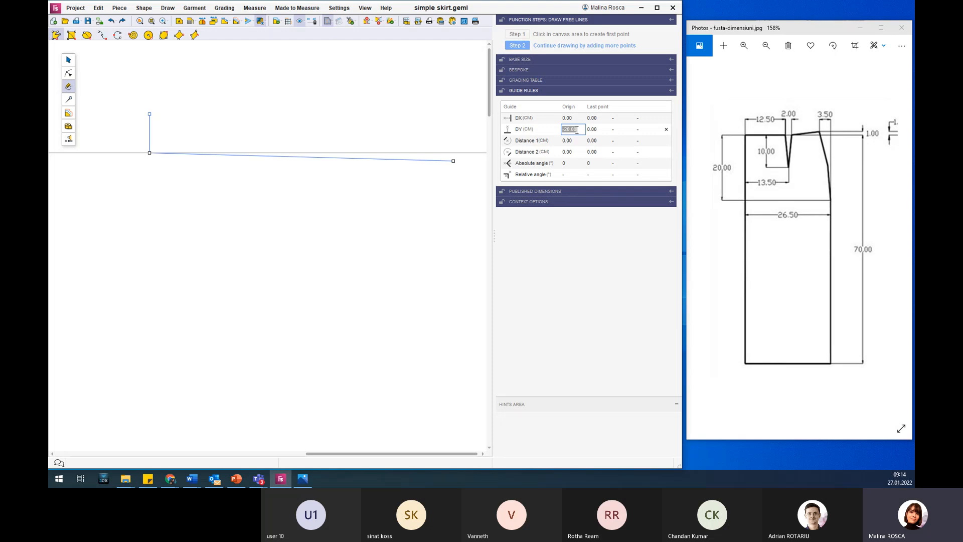
text(-)
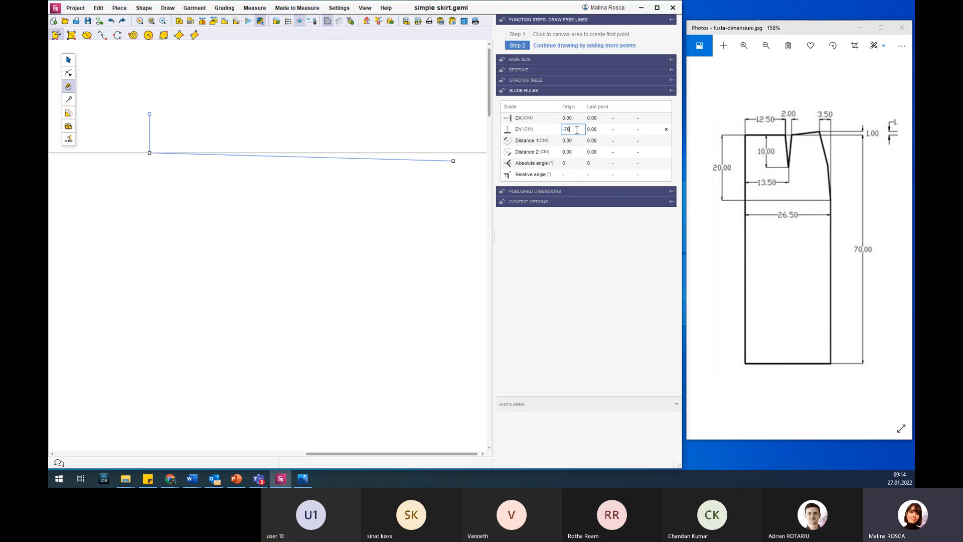
text(70)
key(Return)
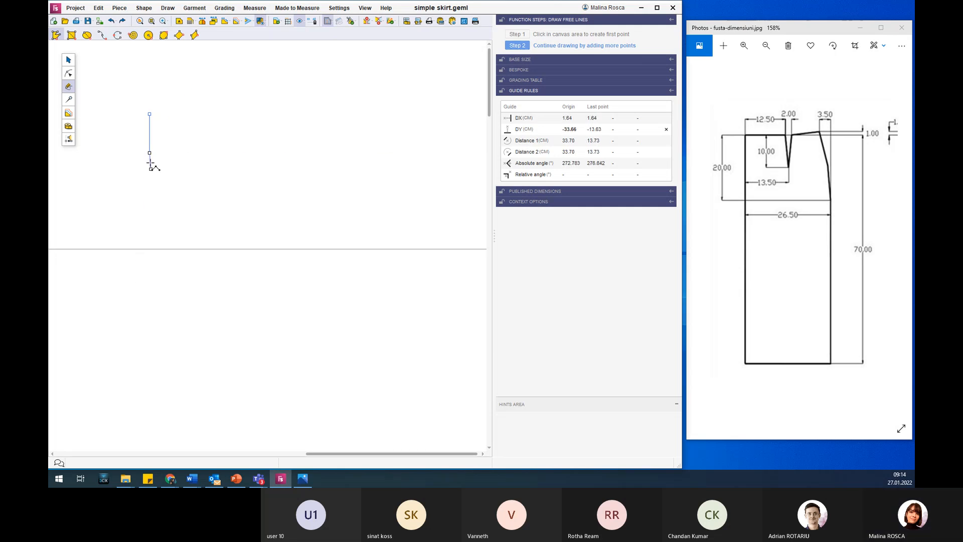
click(148, 241)
Draw the horizontal hem line to a guide at DX 26.50 cm from the last point, keeping it on the -70 cm guide.
scroll(140, 209, up, 2)
scroll(166, 50, up, 2)
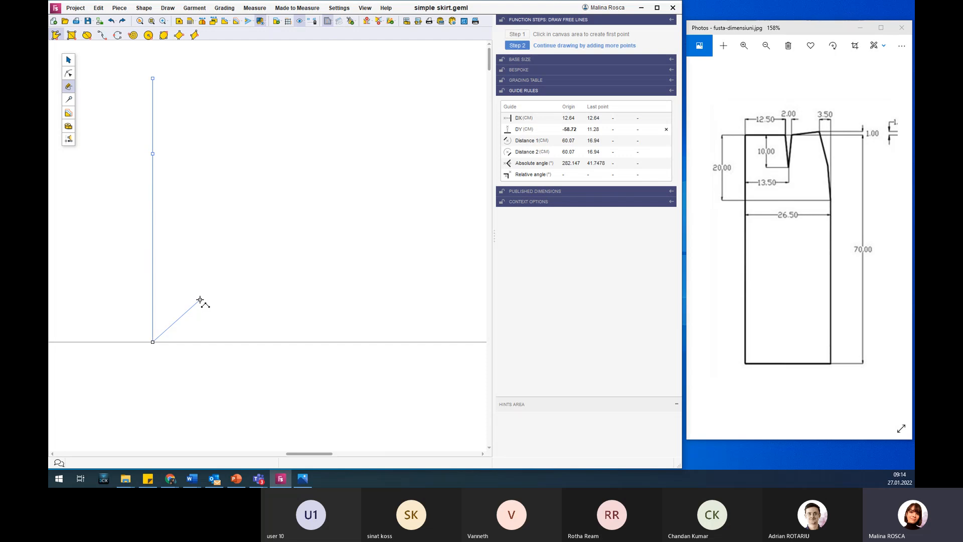
click(471, 212)
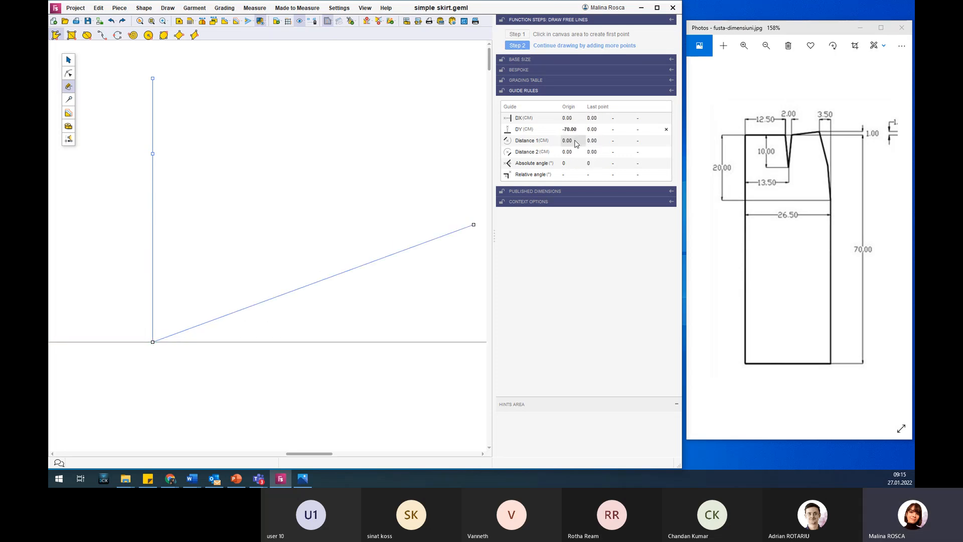
click(605, 117)
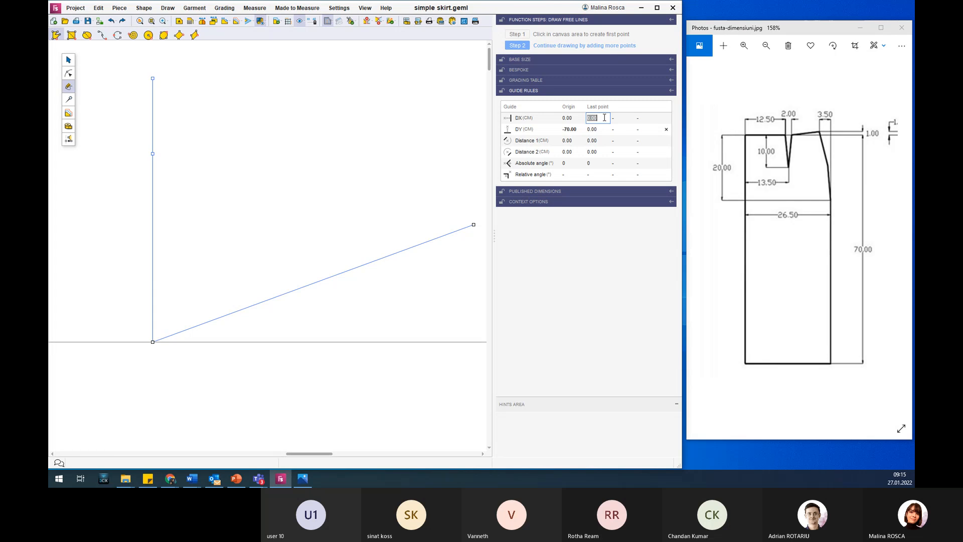
key(Return)
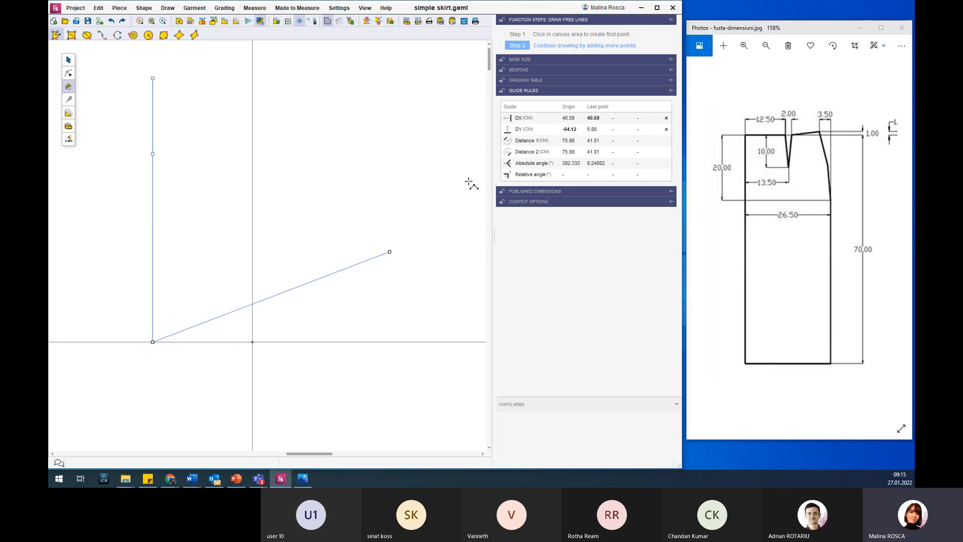
click(252, 342)
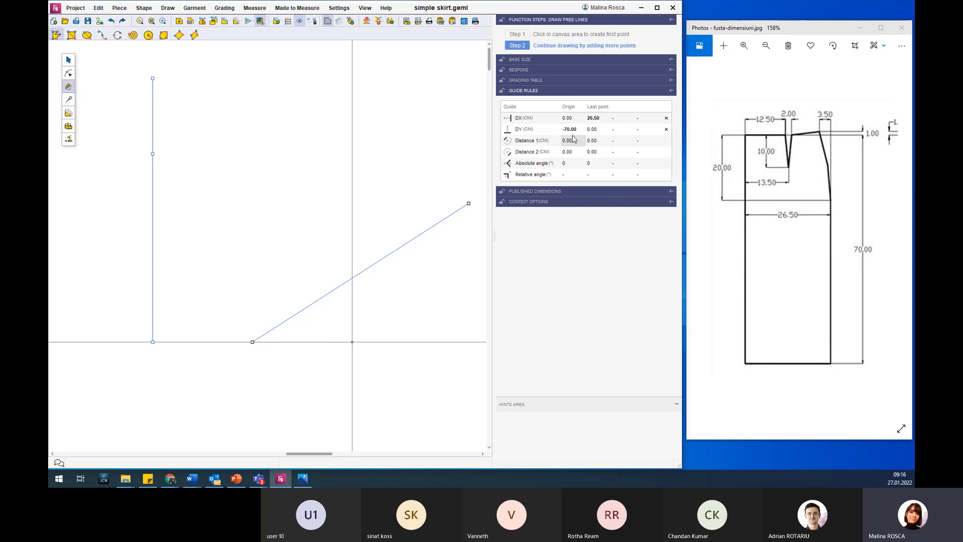
Place the hip point 50 cm directly above the hem's right end, on last-point guides at DX 0 and DY 50 cm.
click(600, 130)
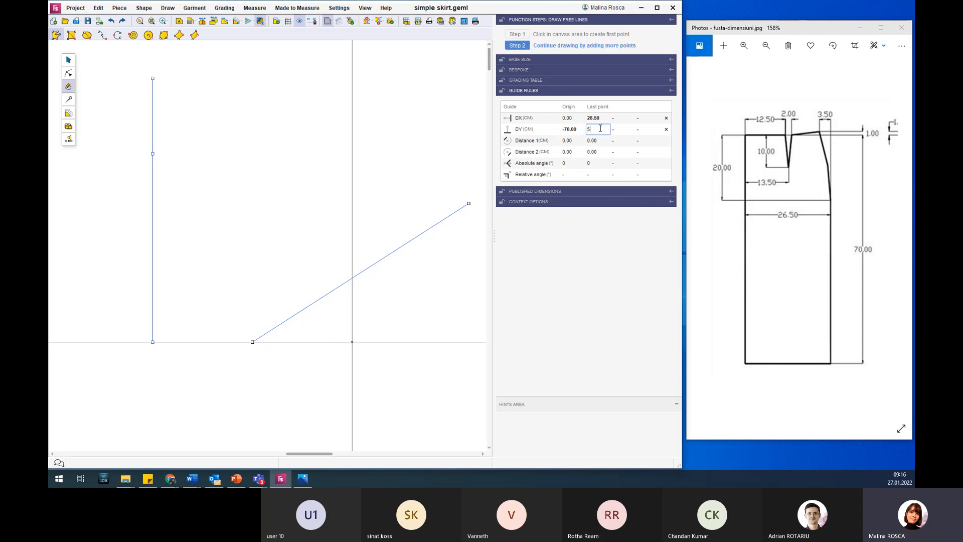
key(Return)
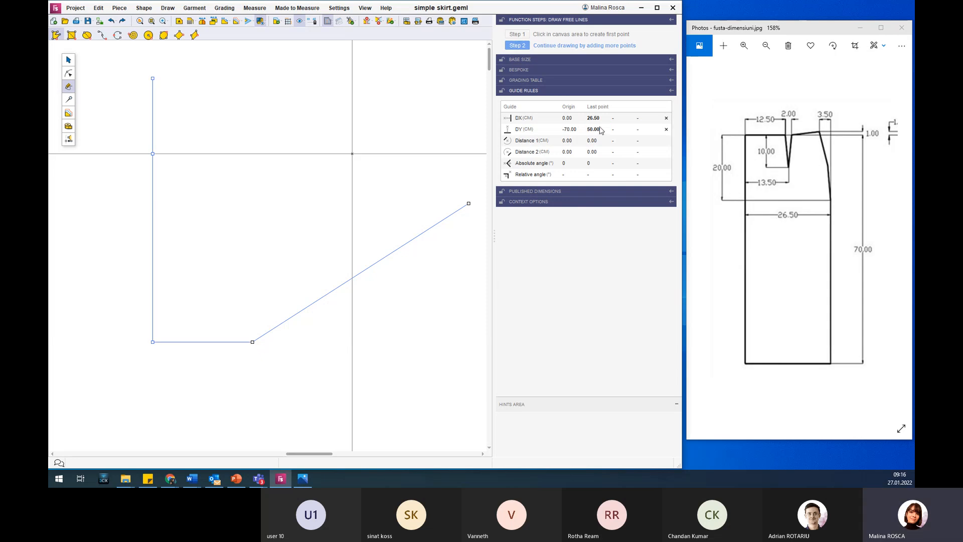
click(593, 121)
text(0)
key(Return)
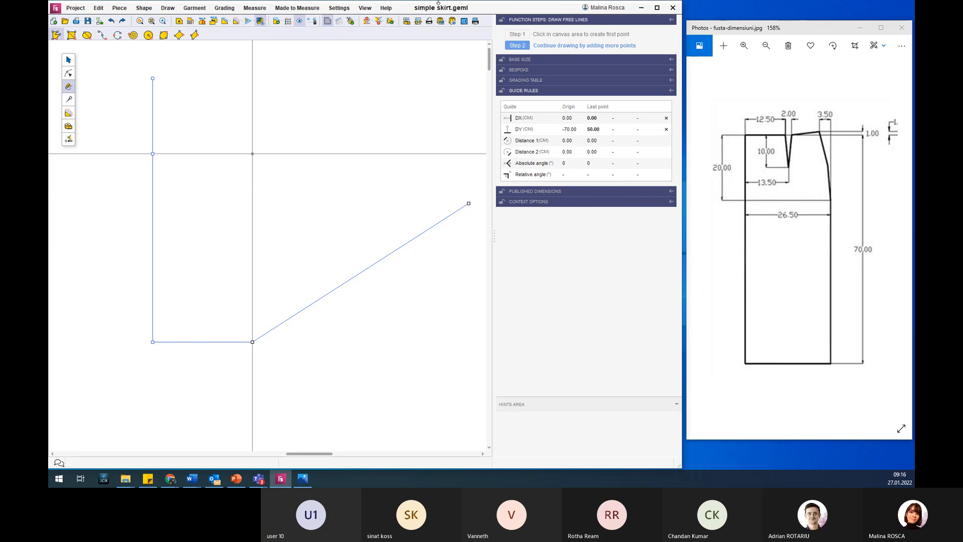
click(251, 153)
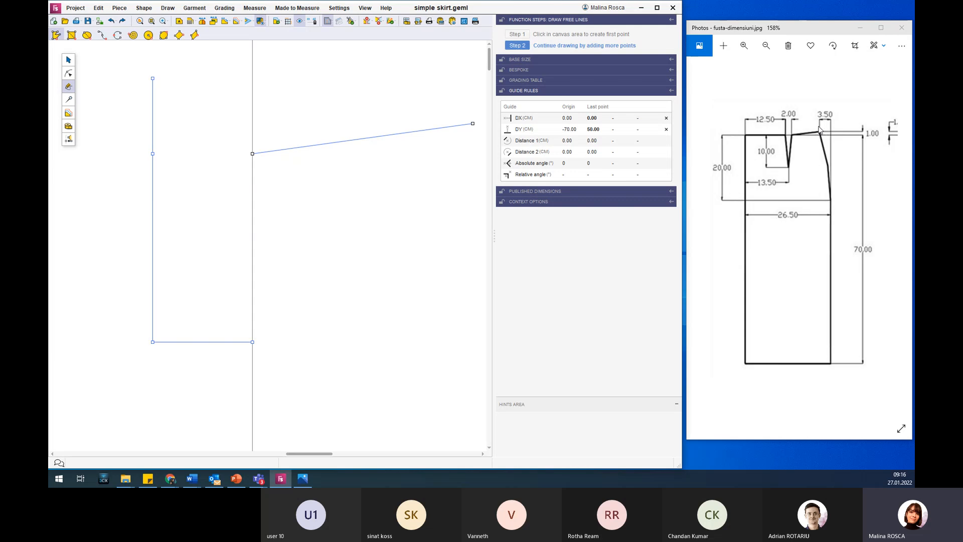
Place the side waist point on guides at DX -3.50 cm and DY 21 cm from the hip point.
double_click(599, 131)
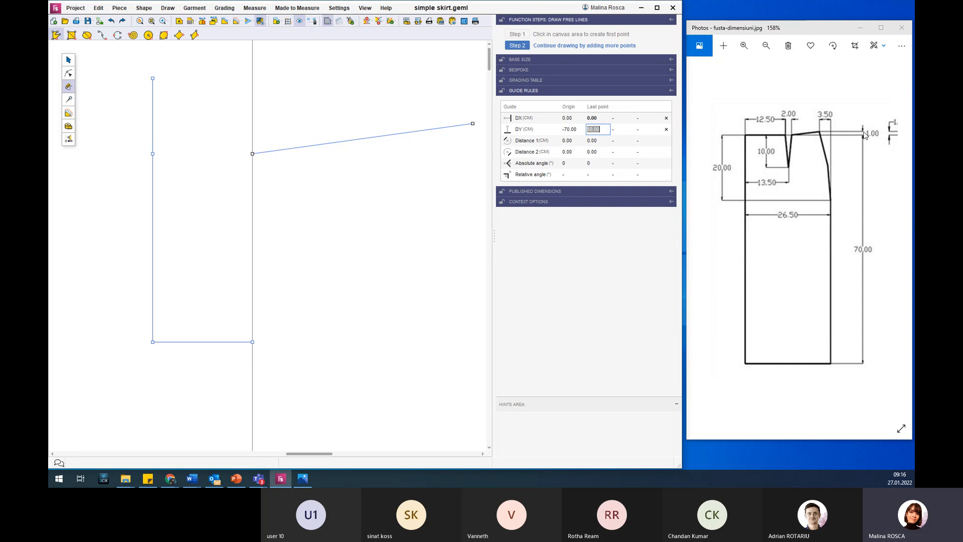
text(21)
key(Return)
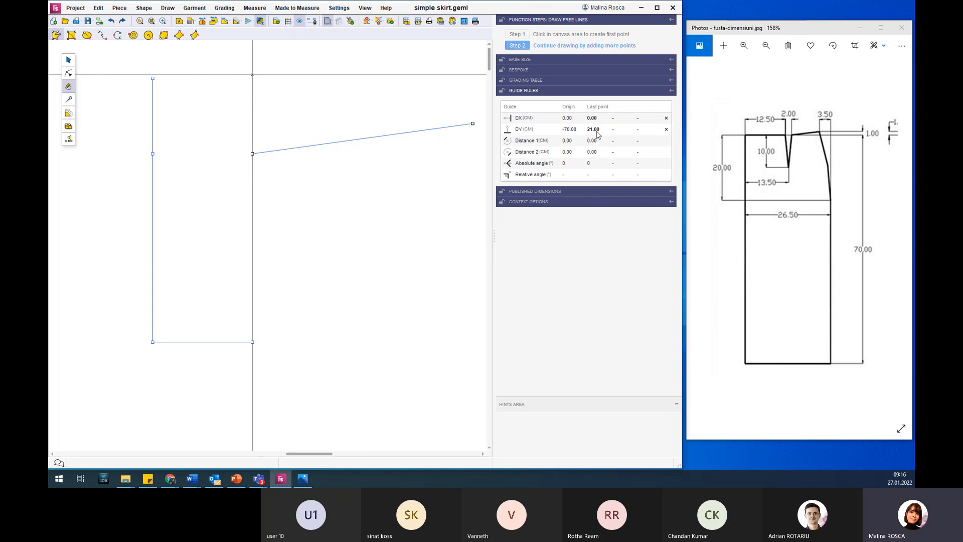
click(598, 118)
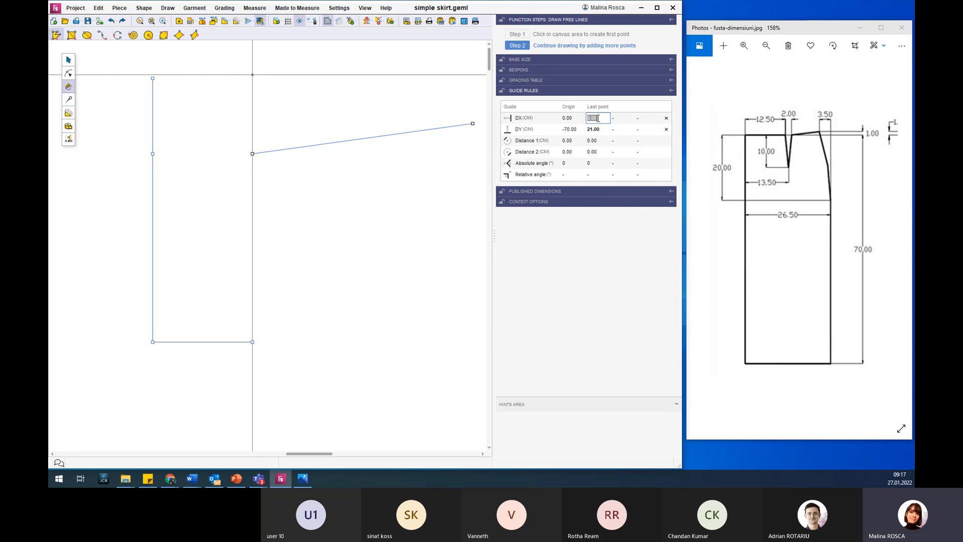
text(-3.5)
key(Return)
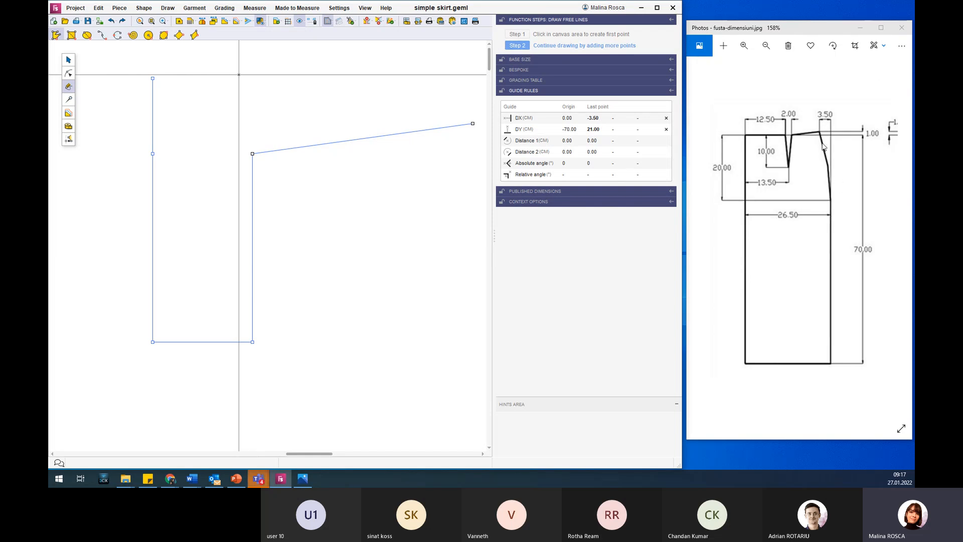
click(238, 74)
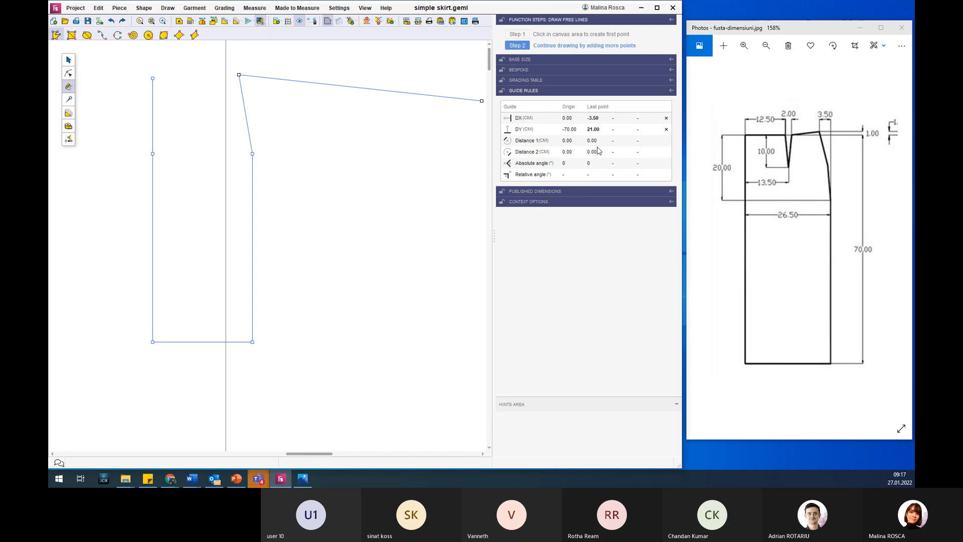
Place the dart's right edge point on guides at DX -10 cm and DY -1 cm from the side waist point.
click(596, 118)
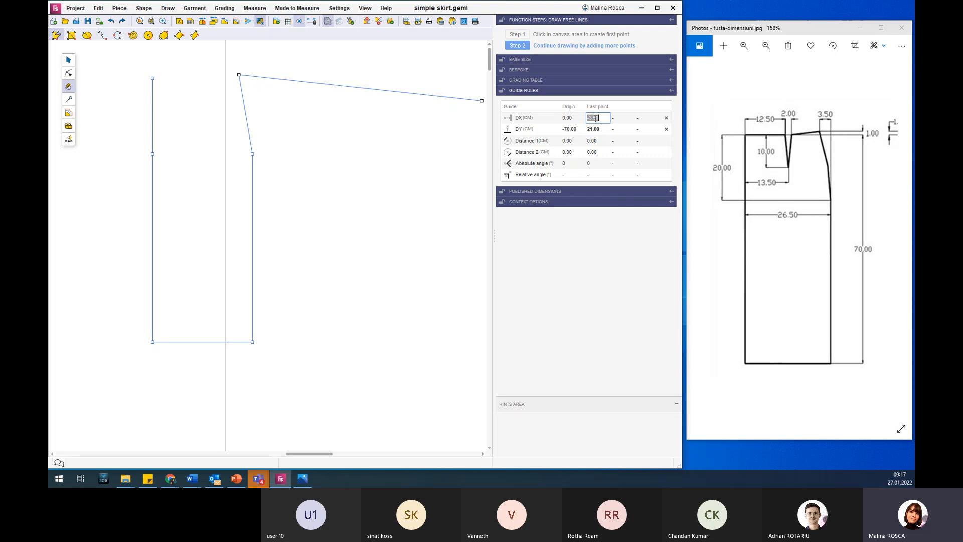
text(-1)
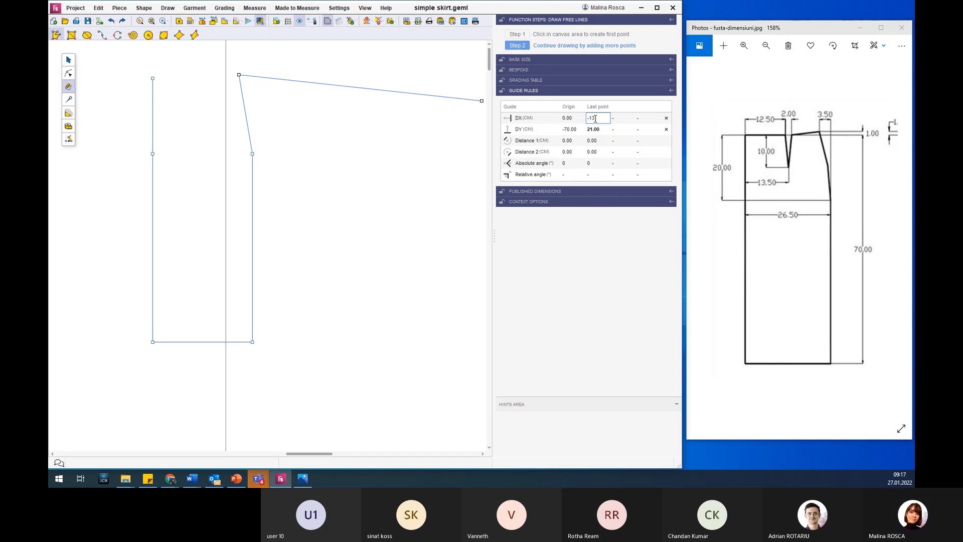
text(0)
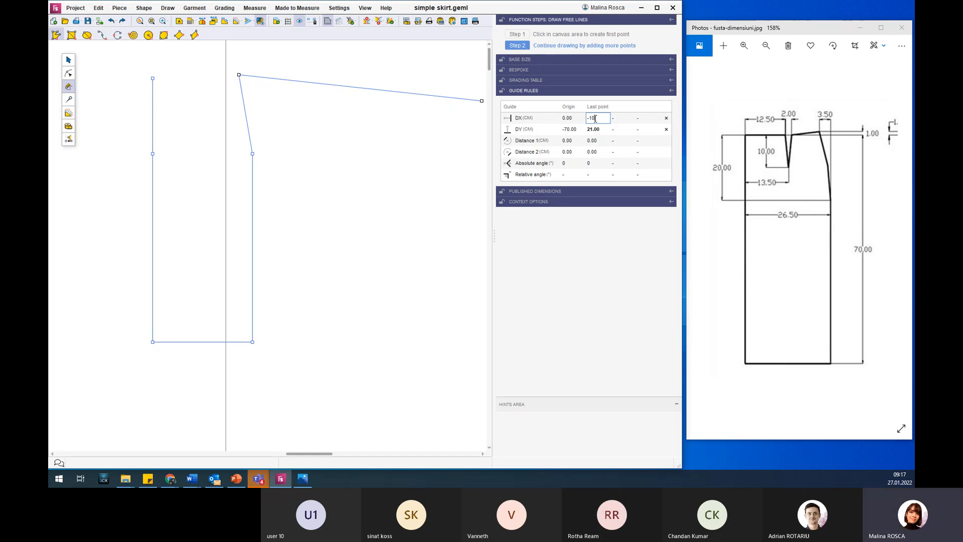
key(Return)
double_click(593, 129)
text(-)
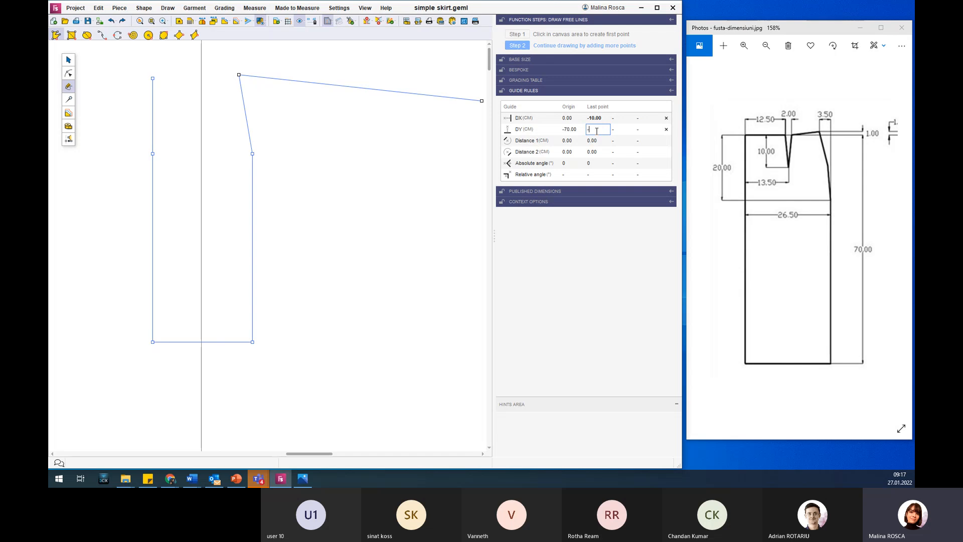
text(1)
key(Return)
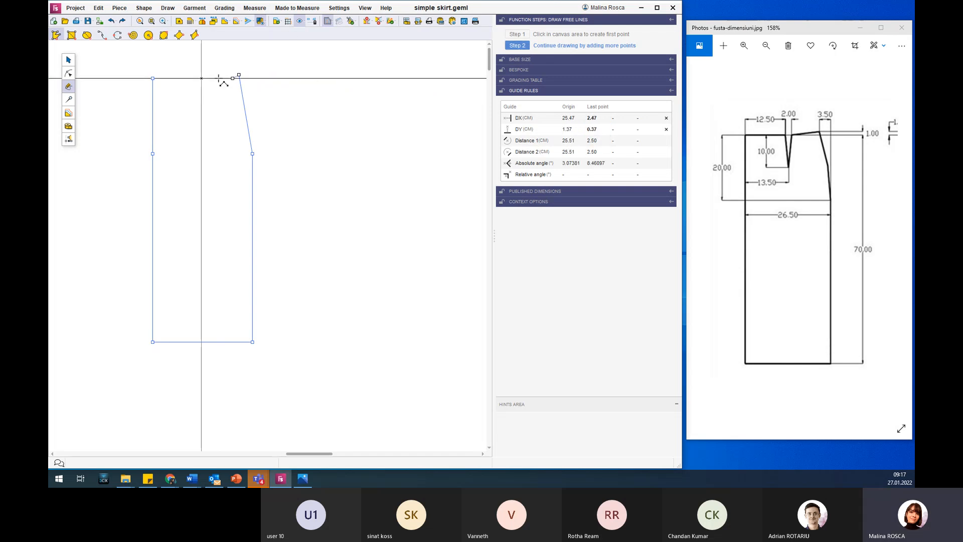
click(201, 79)
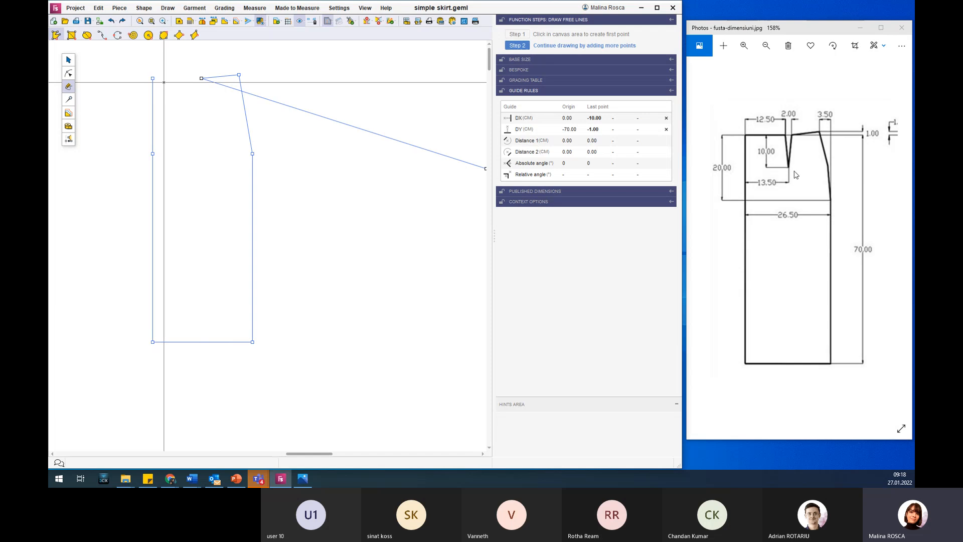
Place the dart tip on guides at DX -1 cm and DY -10 cm from the dart's right edge point.
click(595, 129)
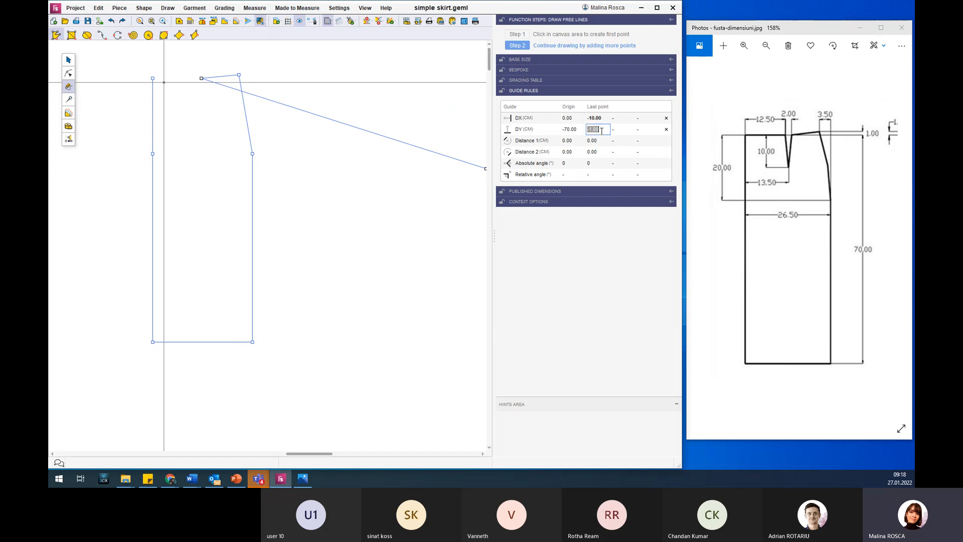
click(603, 119)
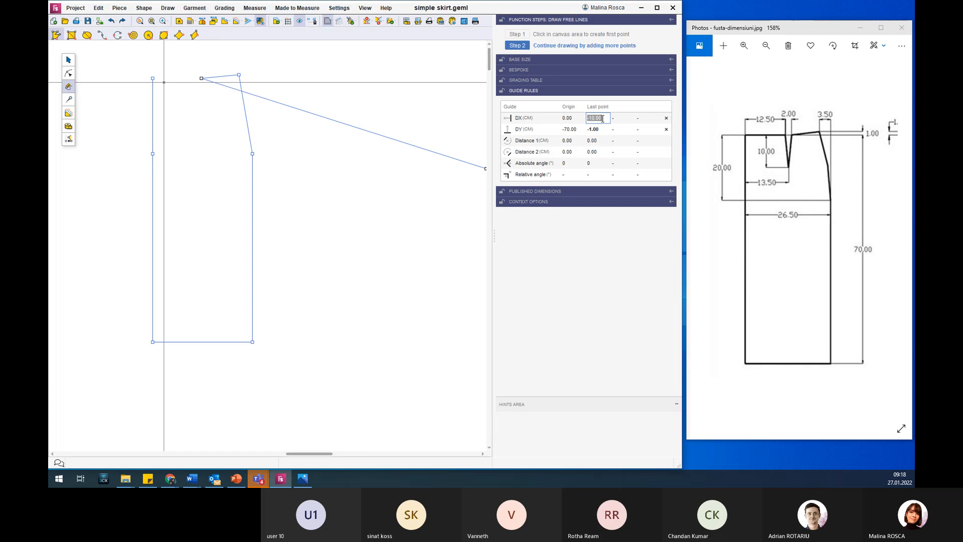
text(0)
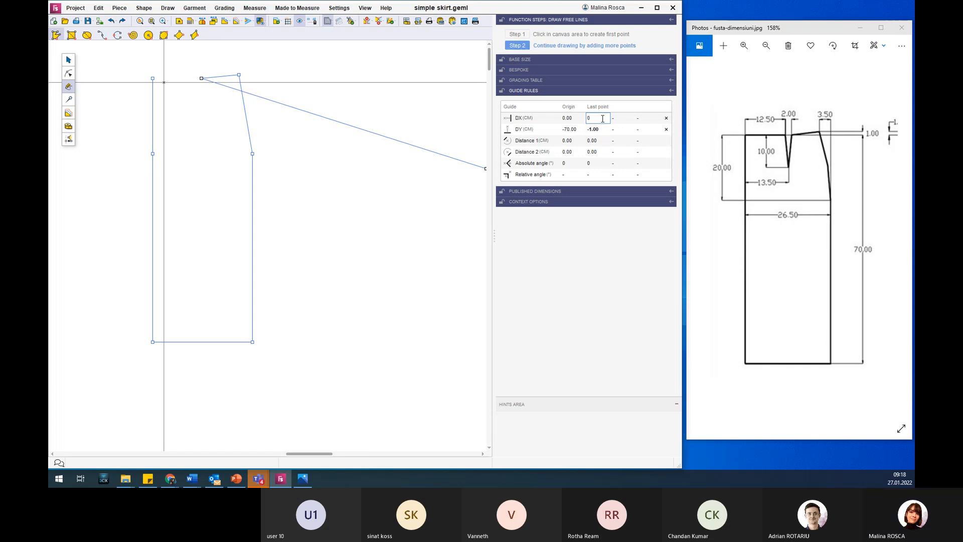
key(Return)
click(601, 130)
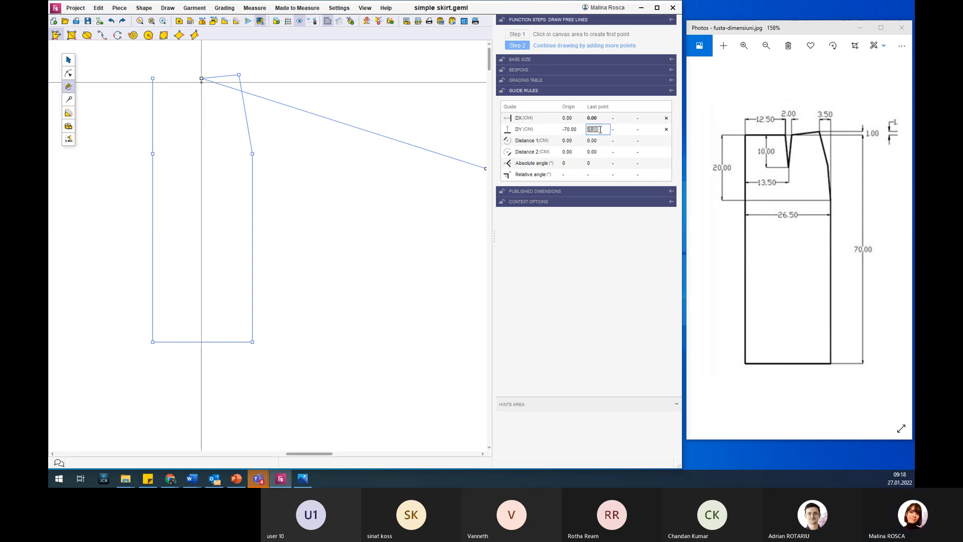
text(-)
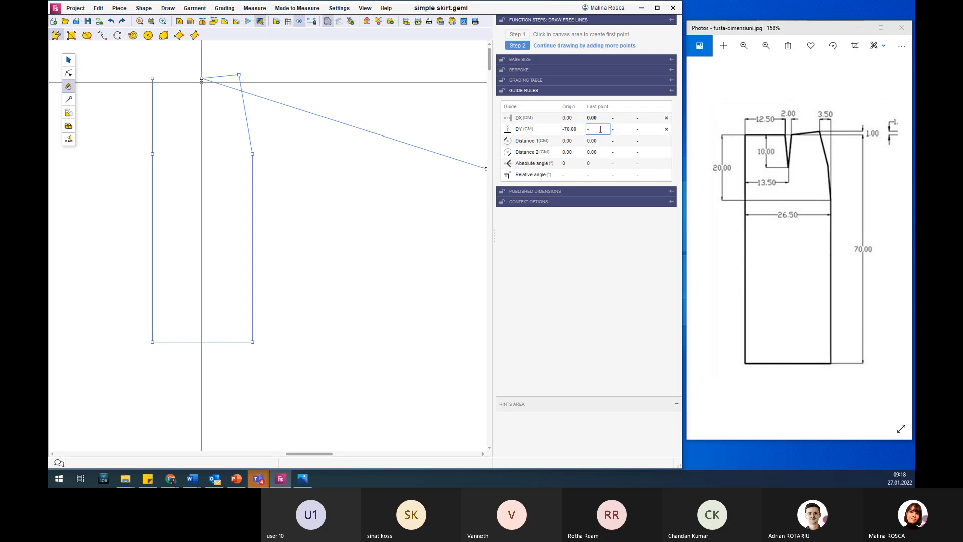
text(10)
key(Return)
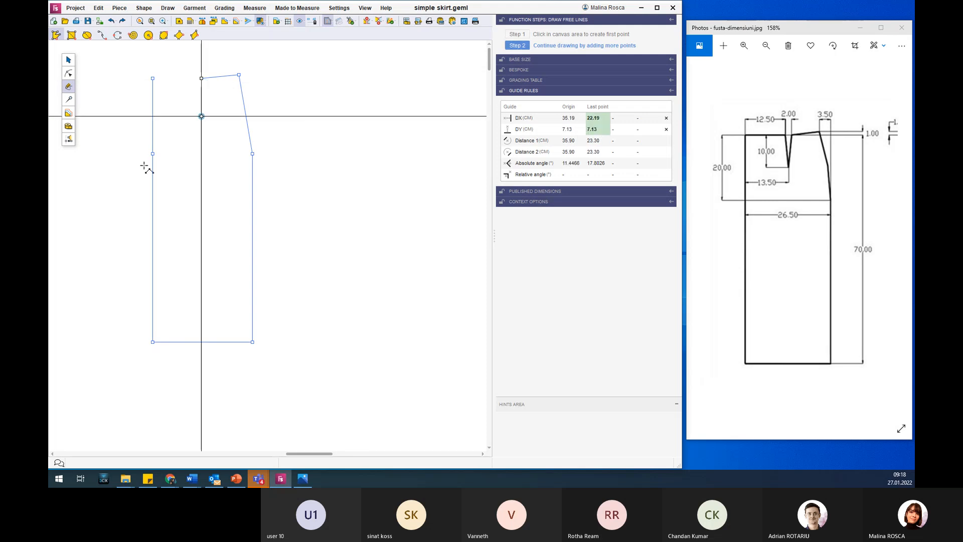
click(605, 120)
text(-1)
key(Return)
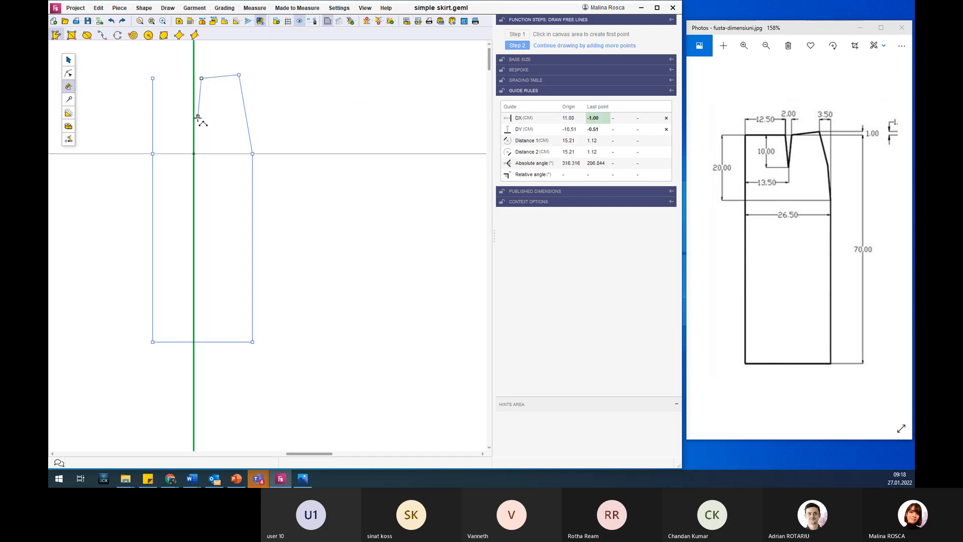
click(197, 116)
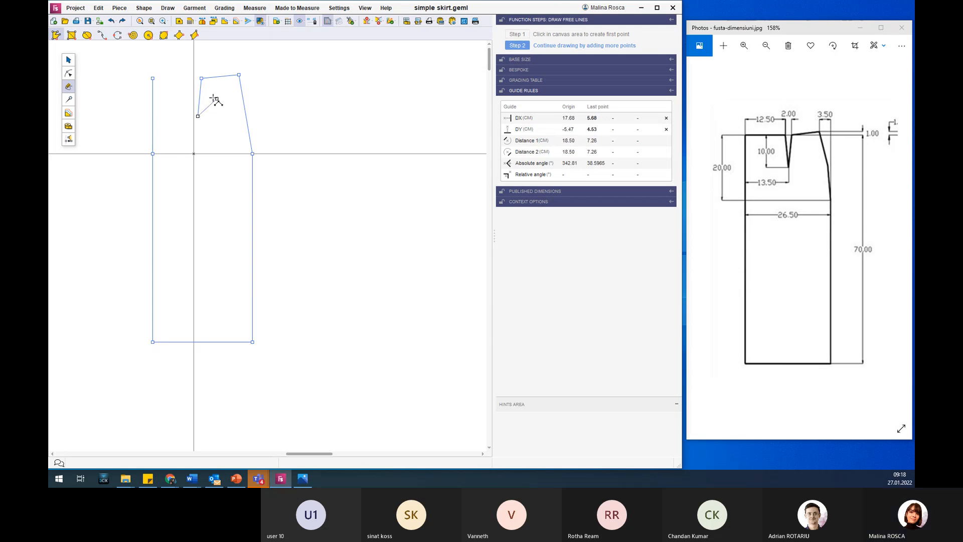
Add the dart's left edge point at waist height on the DX -1 cm guide and close the outline at its first point.
click(193, 78)
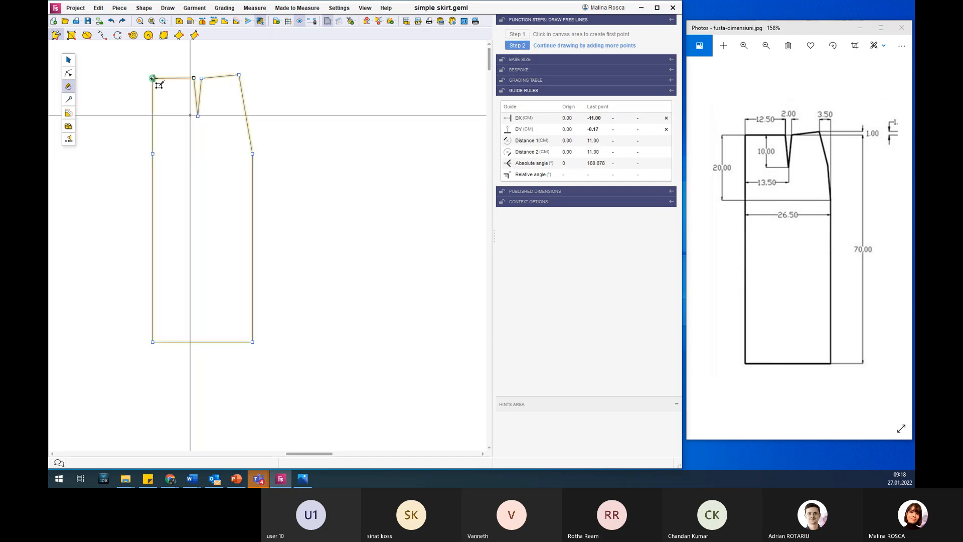
scroll(189, 54, down, 1)
scroll(189, 54, up, 4)
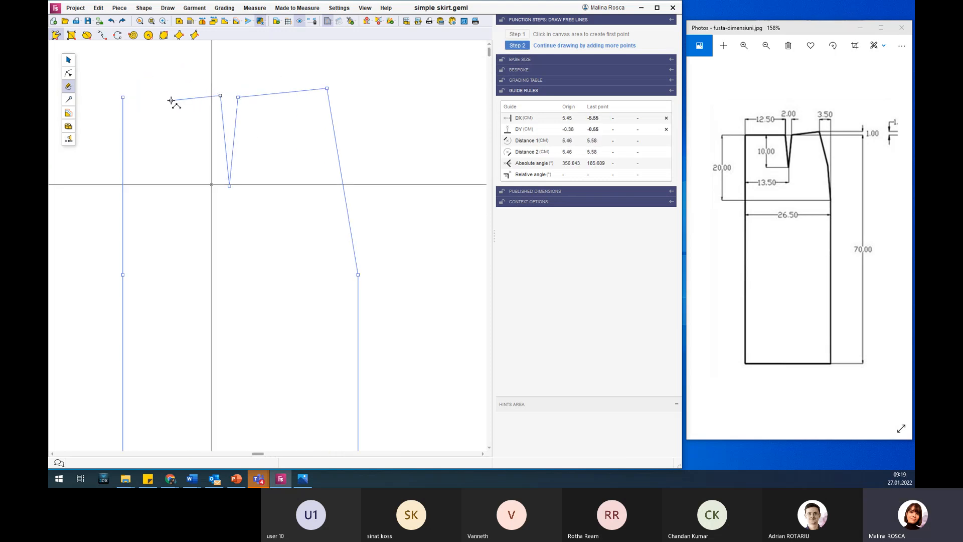
click(124, 96)
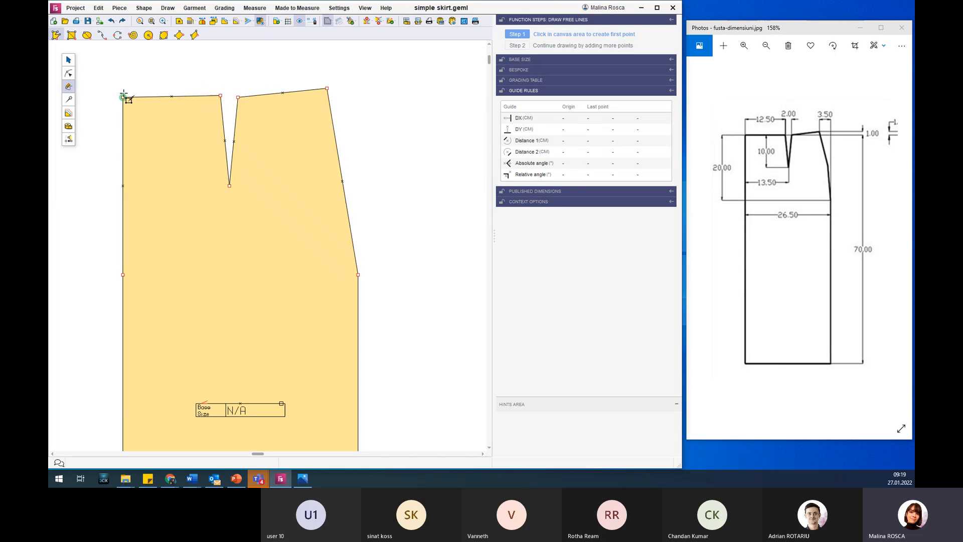
Turn the waist segment between the dart and the side point and the side segment from waist to hip into curves.
scroll(396, 192, down, 2)
scroll(396, 192, down, 2)
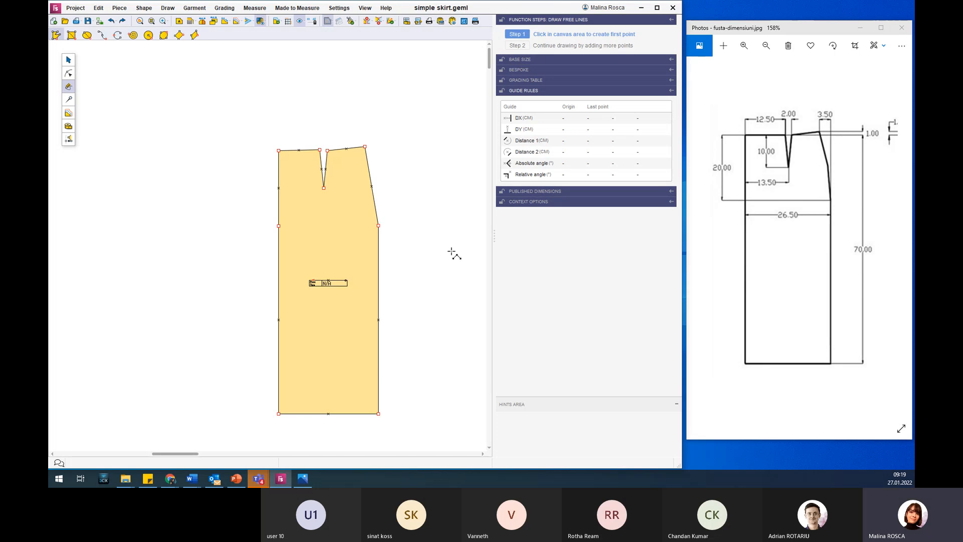
scroll(444, 332, up, 1)
scroll(464, 153, up, 1)
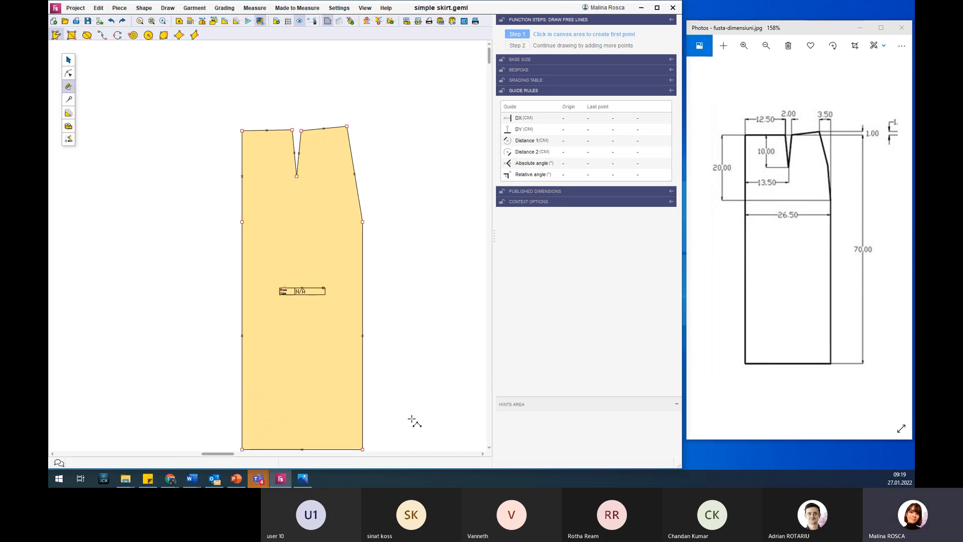
scroll(411, 415, down, 1)
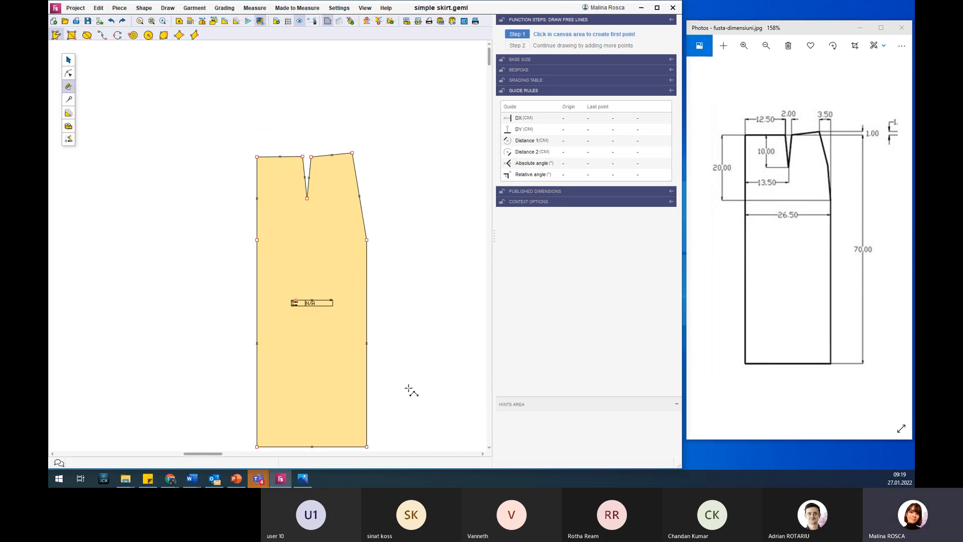
click(69, 72)
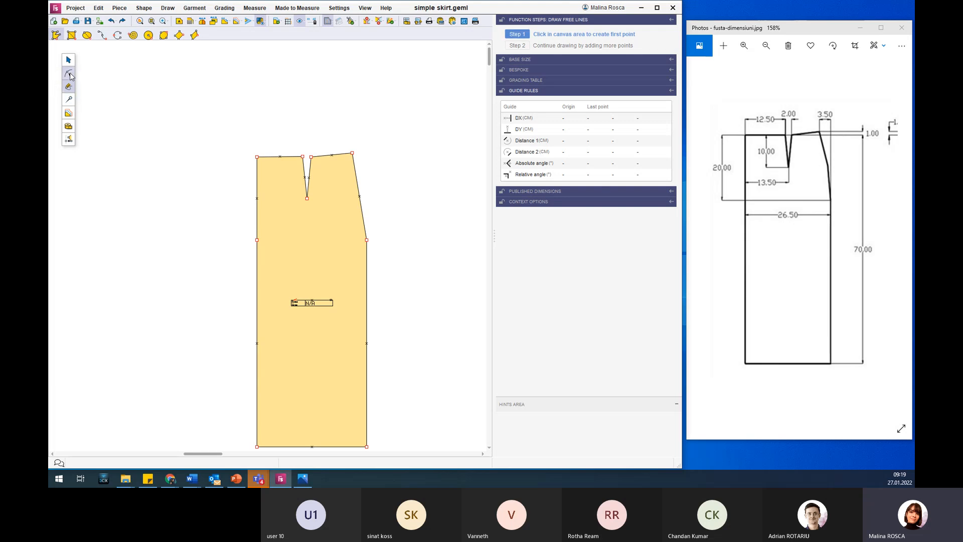
click(346, 197)
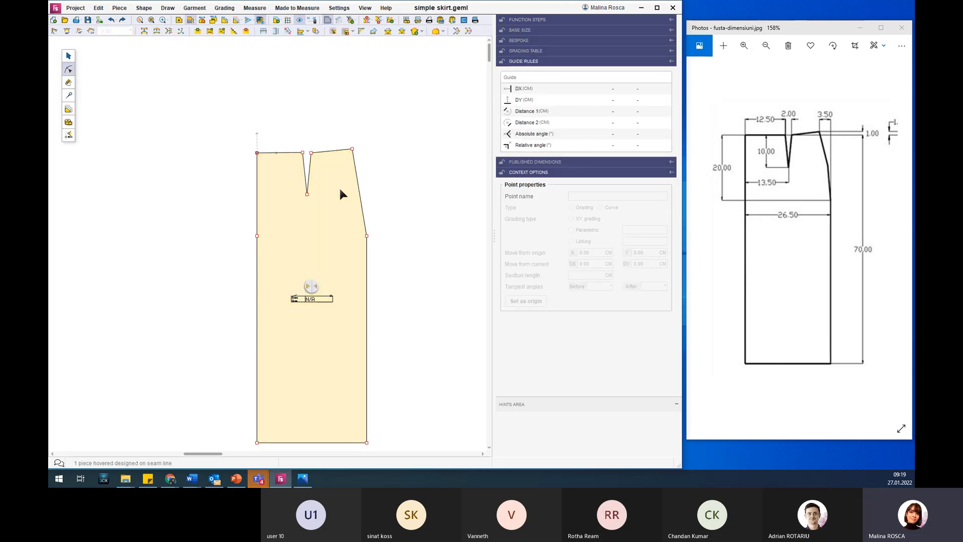
click(329, 152)
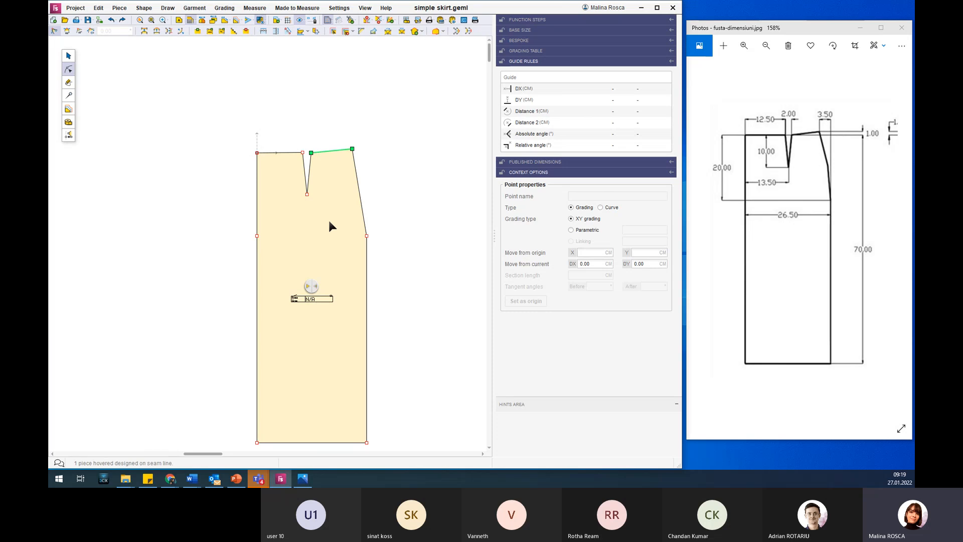
click(356, 181)
click(393, 148)
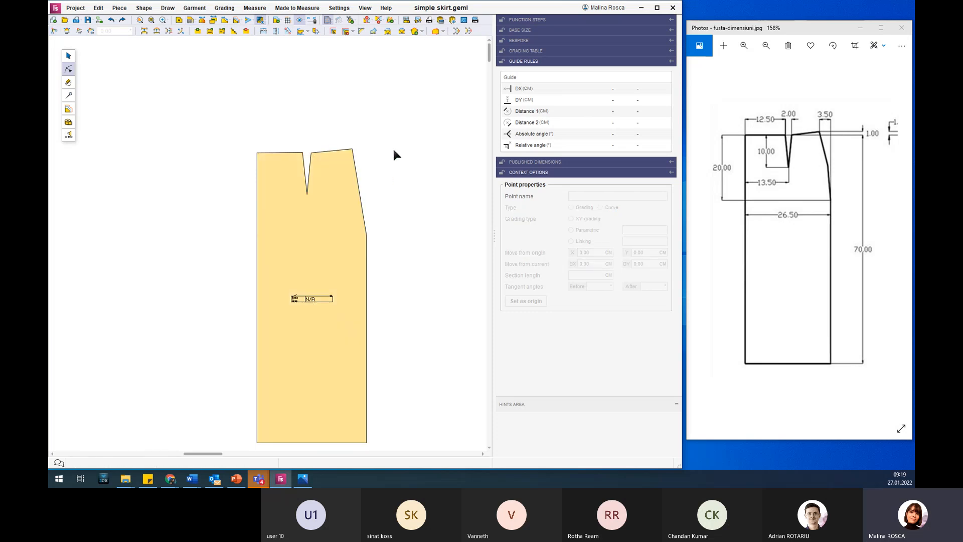
click(156, 31)
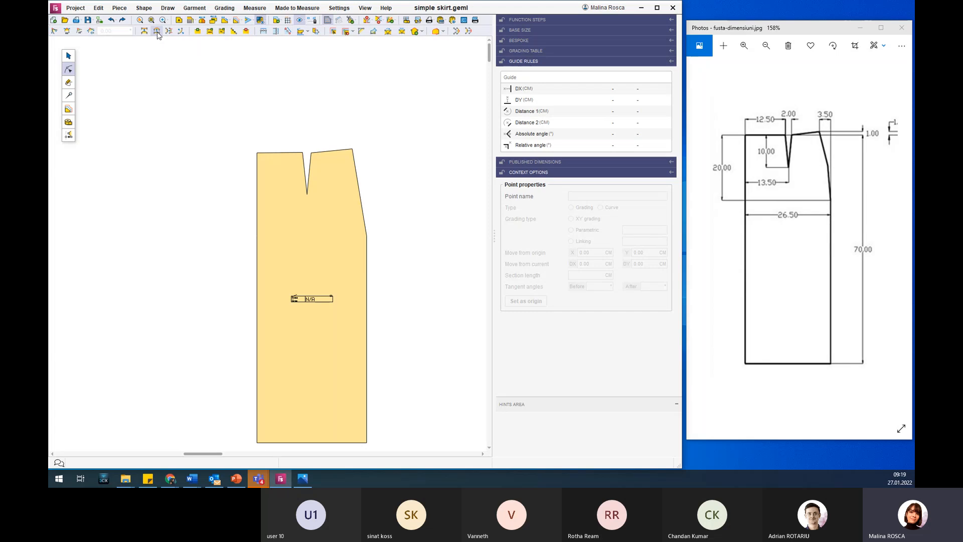
click(330, 150)
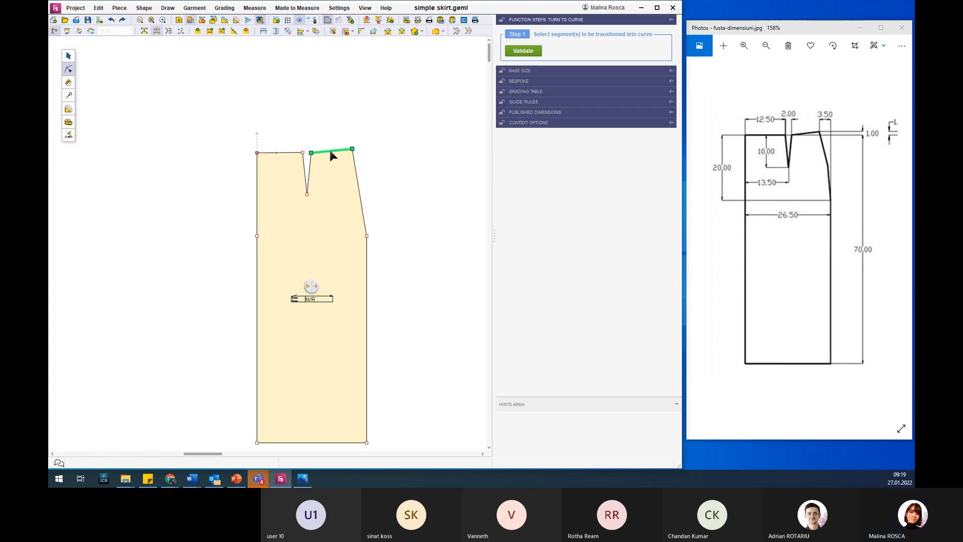
click(356, 174)
click(523, 51)
Set a 90° angle on the ends of the waist curve and a 180° angle at the hip point of the side curve.
click(331, 180)
click(356, 171)
click(326, 151)
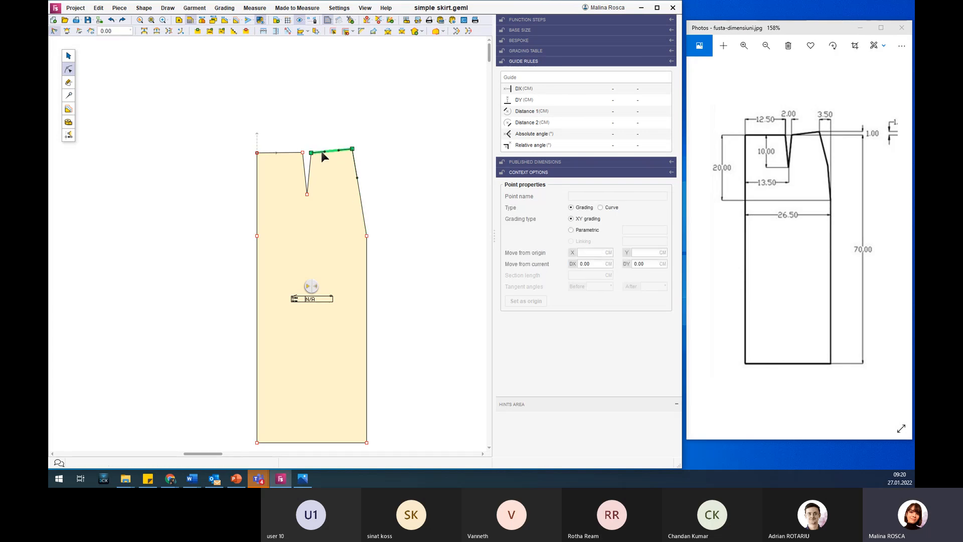
drag(308, 139, 362, 165)
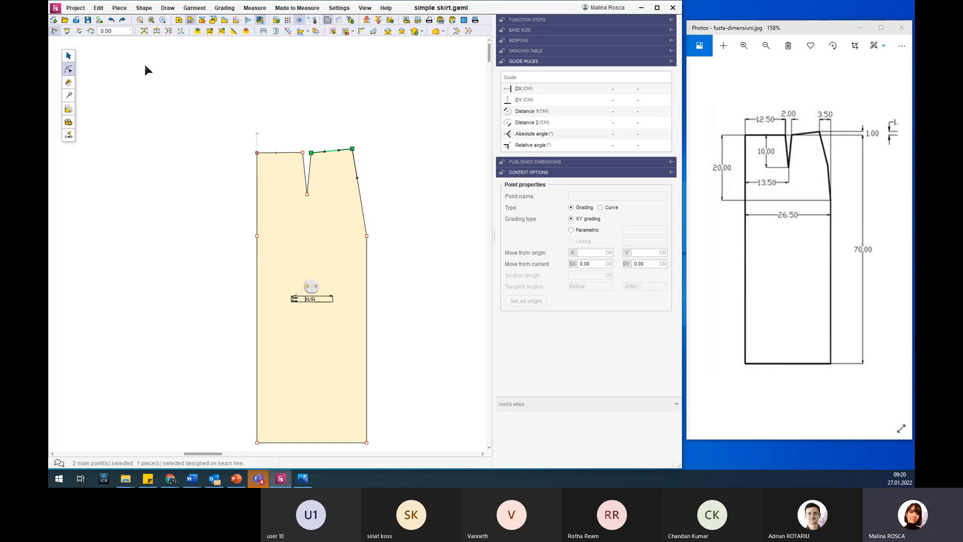
click(79, 32)
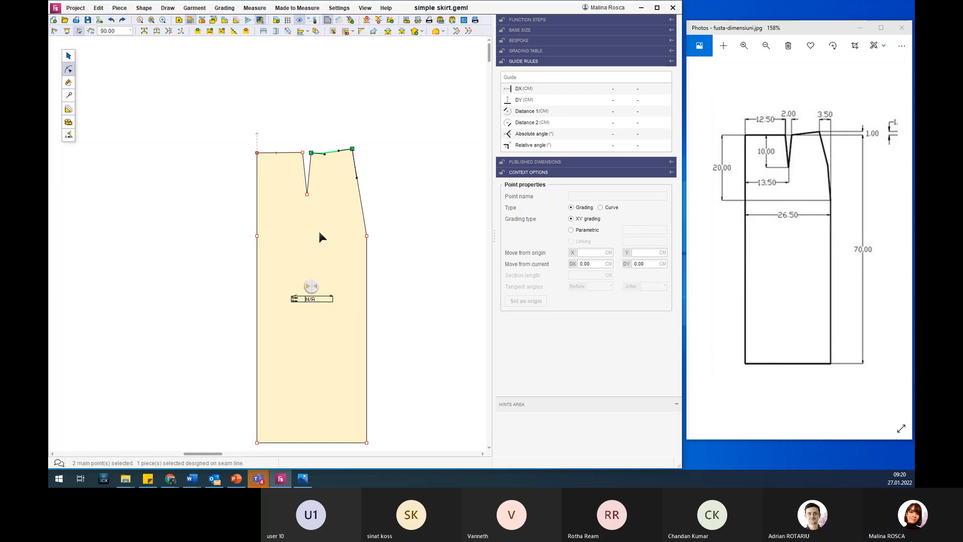
click(366, 236)
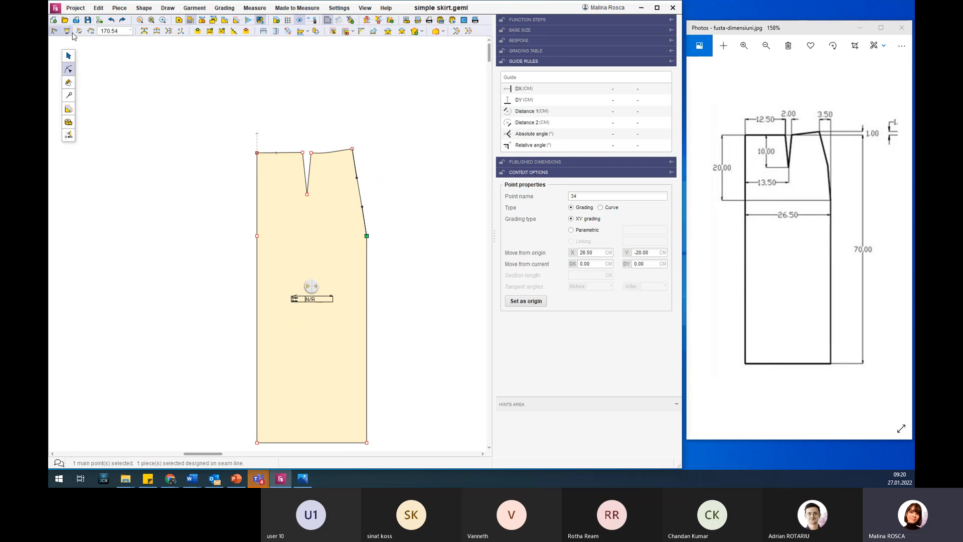
click(68, 31)
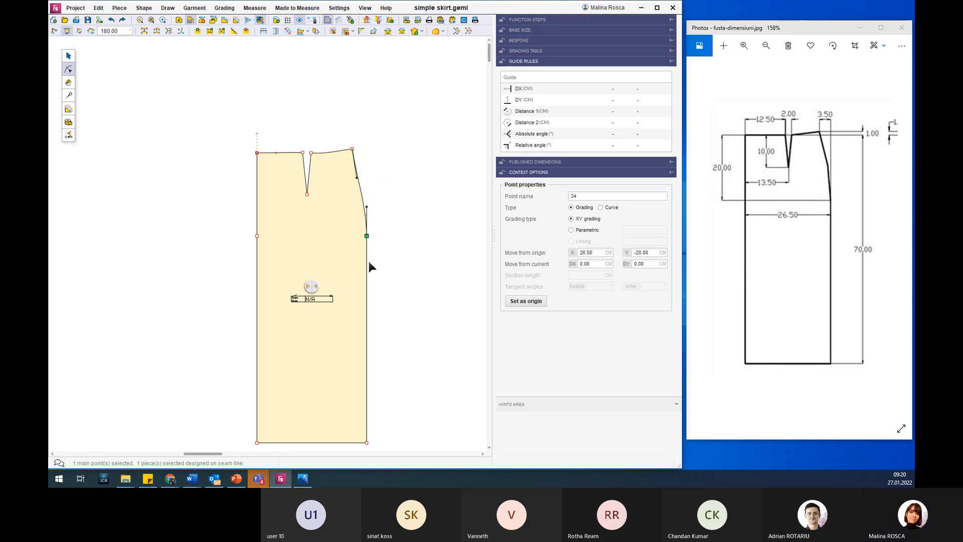
Move the dart's left edge point slightly away from the dart, to about X 10.64 cm and Y 0.16 cm.
click(303, 153)
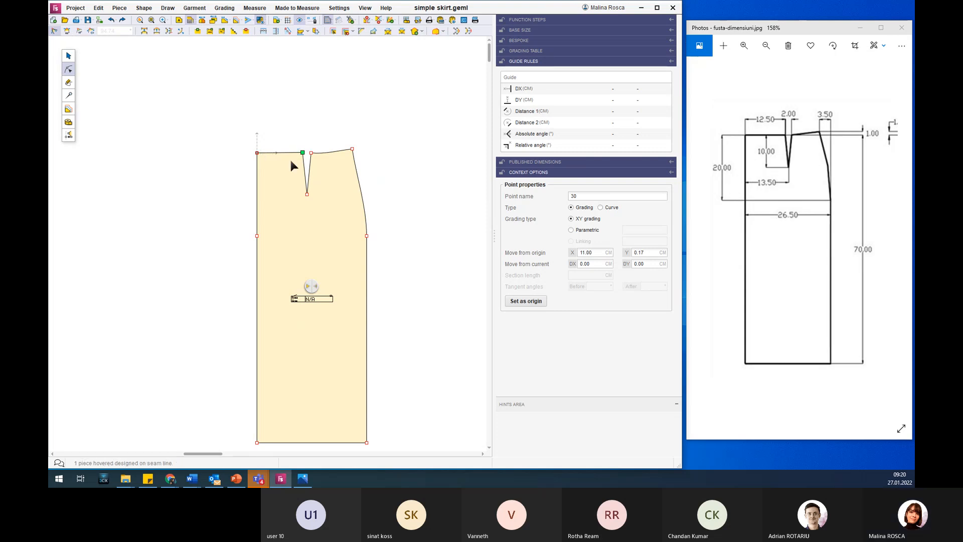
scroll(303, 146, up, 2)
scroll(305, 144, up, 3)
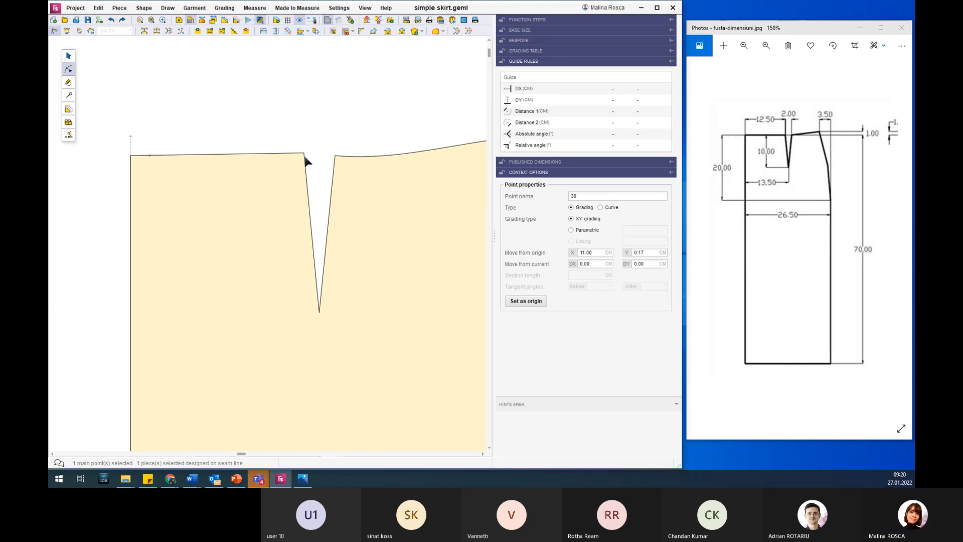
click(289, 169)
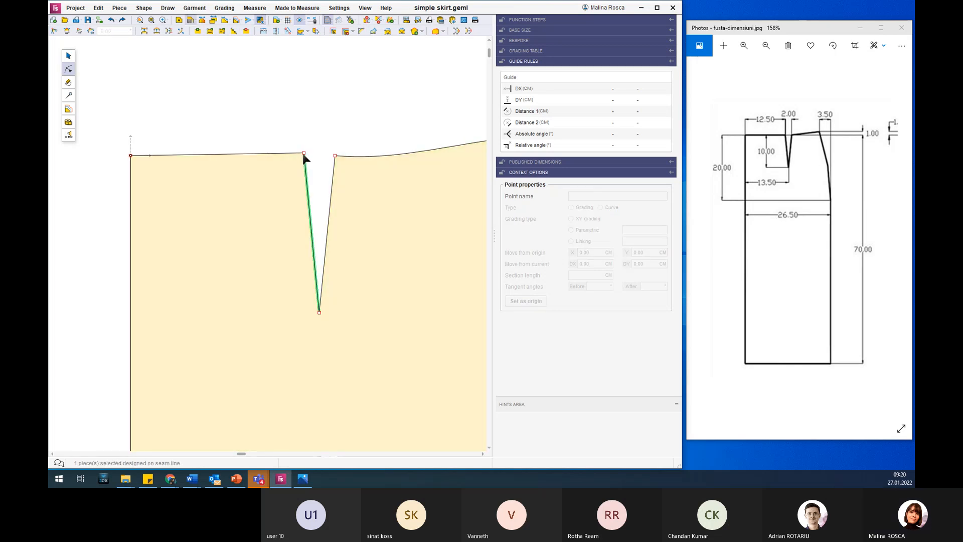
click(304, 153)
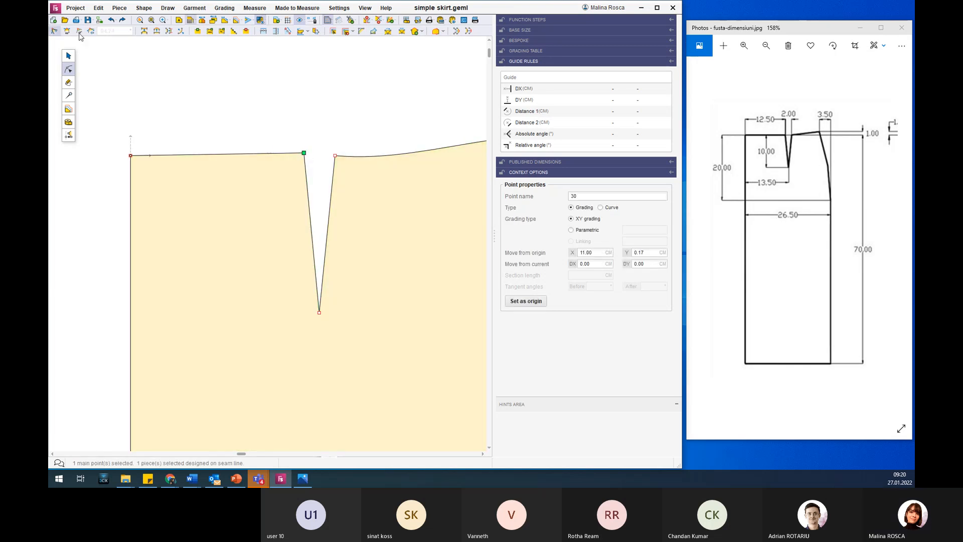
scroll(297, 154, down, 2)
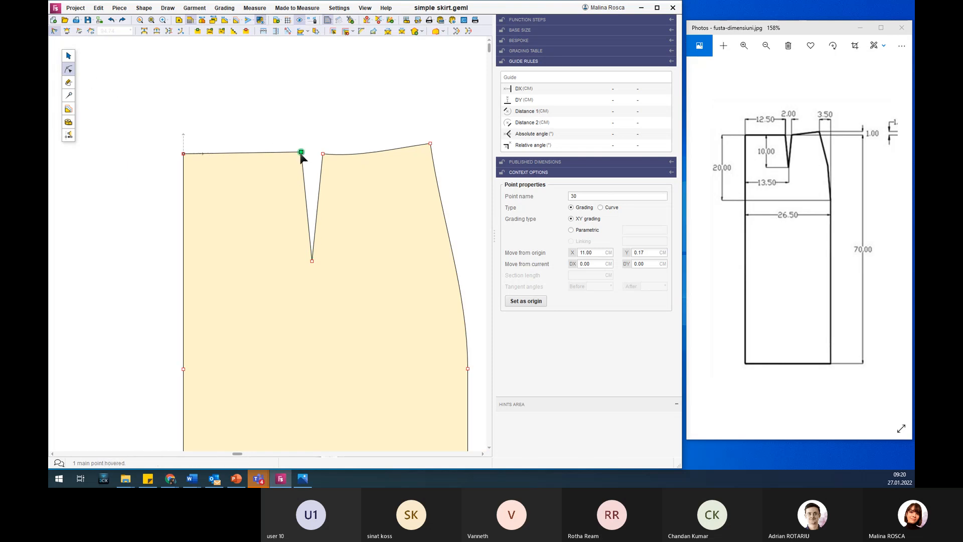
click(298, 153)
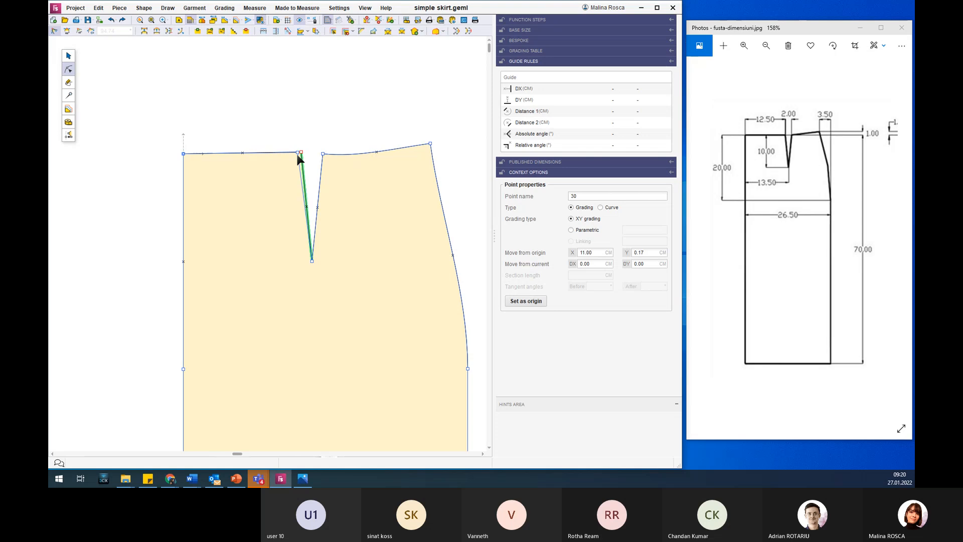
click(297, 153)
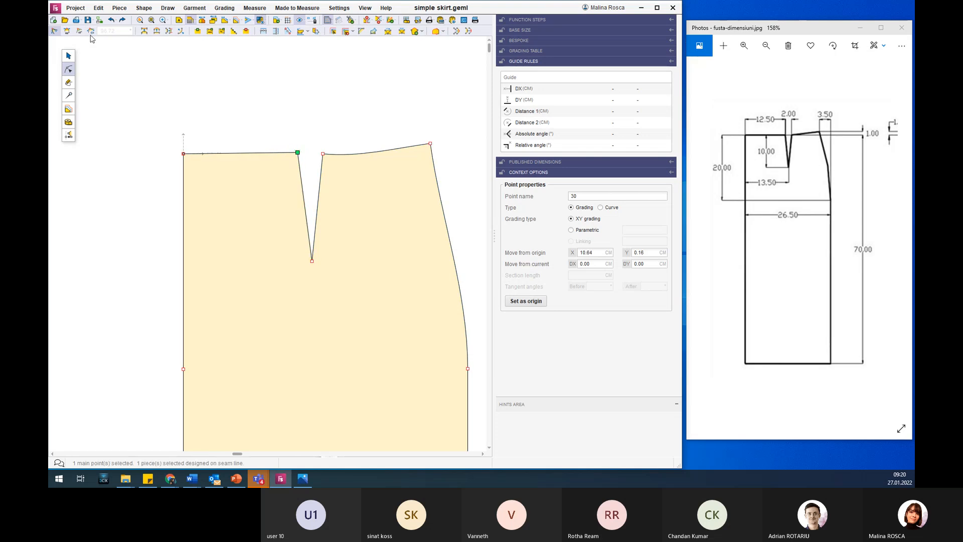
Examine the tangent handles and angles of the waist curve and the side curve.
scroll(361, 219, down, 1)
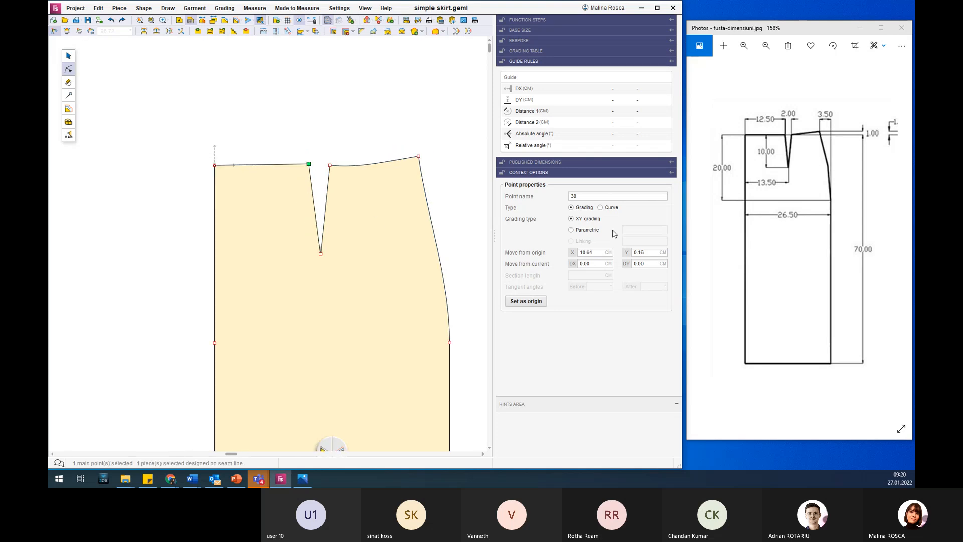
scroll(372, 255, down, 2)
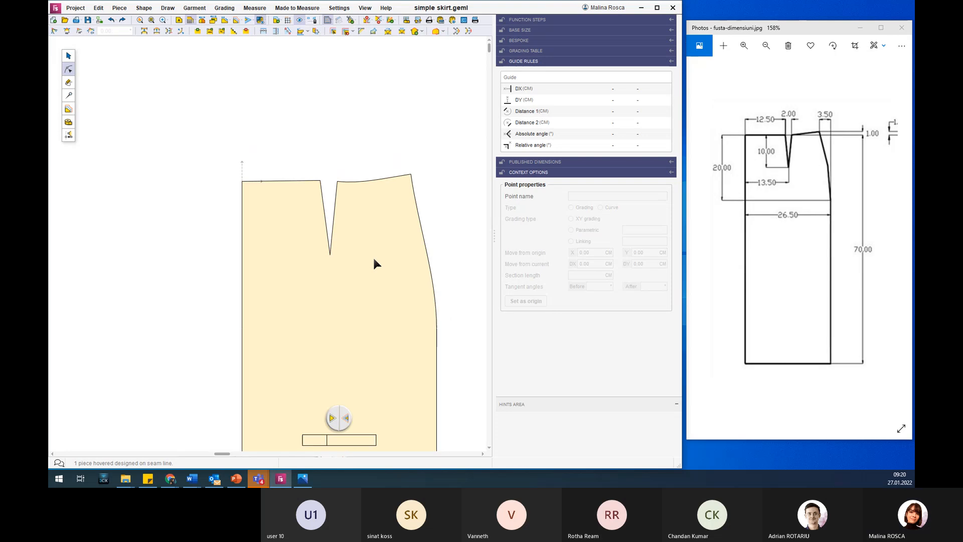
scroll(372, 256, down, 2)
scroll(443, 424, up, 1)
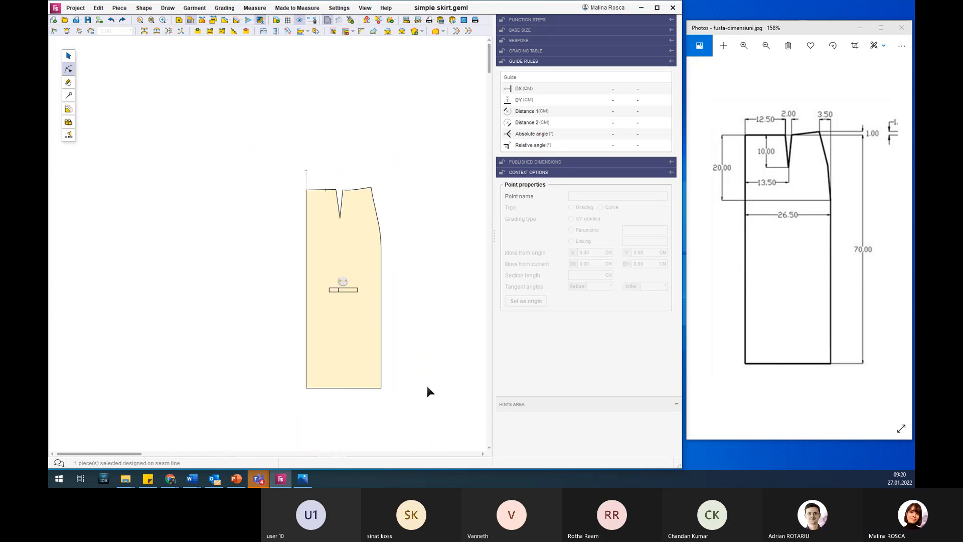
click(341, 225)
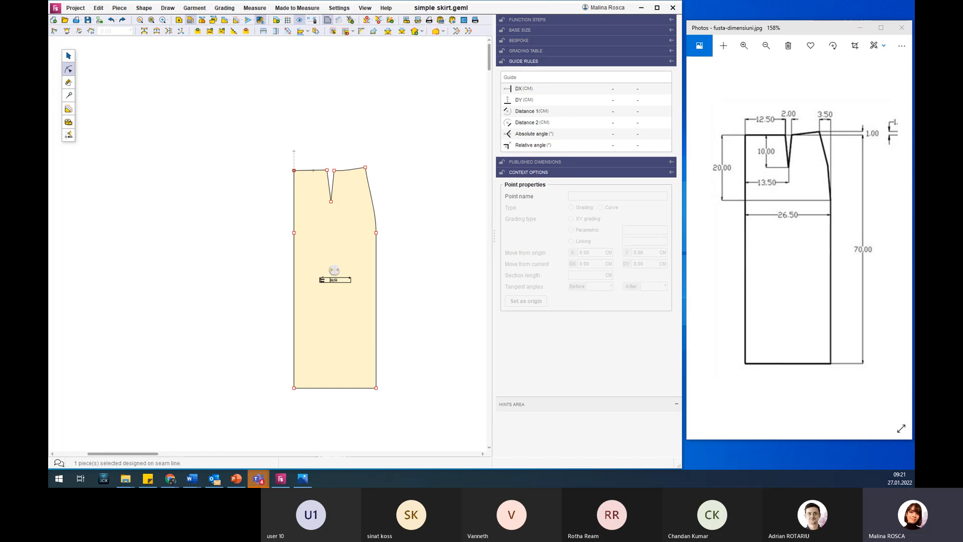
click(367, 182)
click(345, 170)
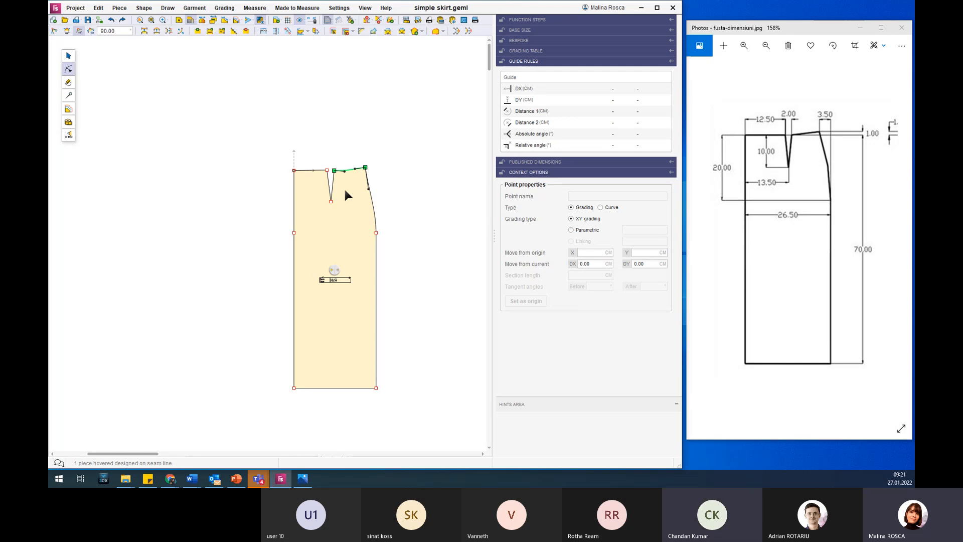
click(371, 199)
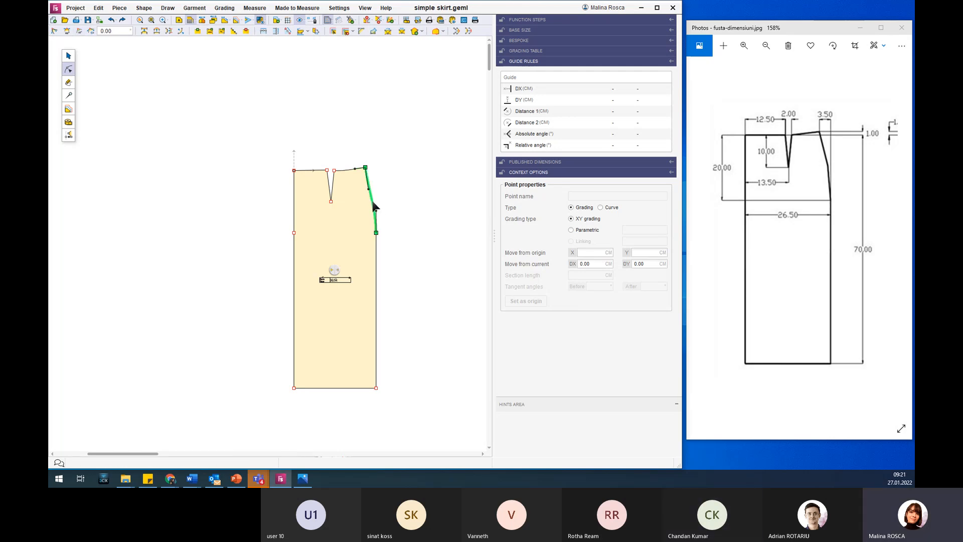
click(346, 169)
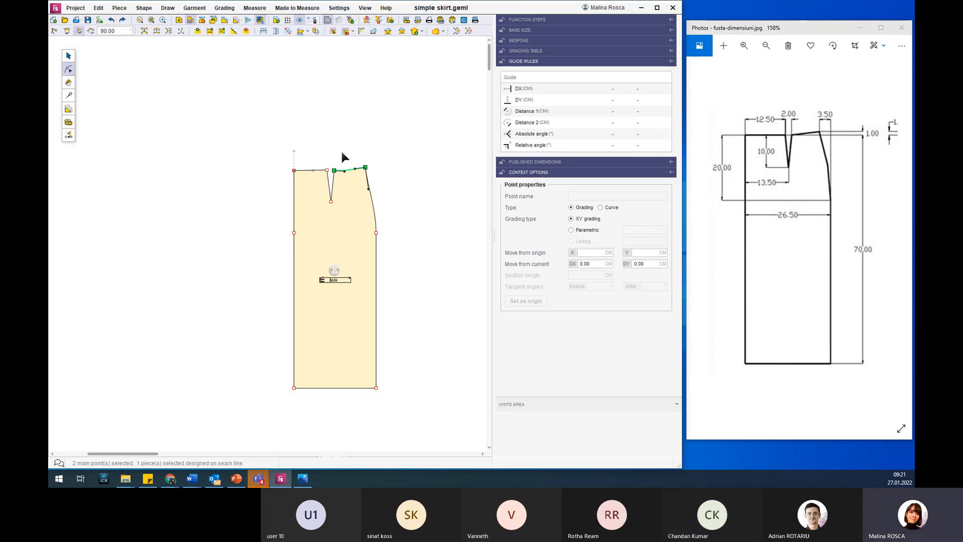
scroll(342, 157, up, 2)
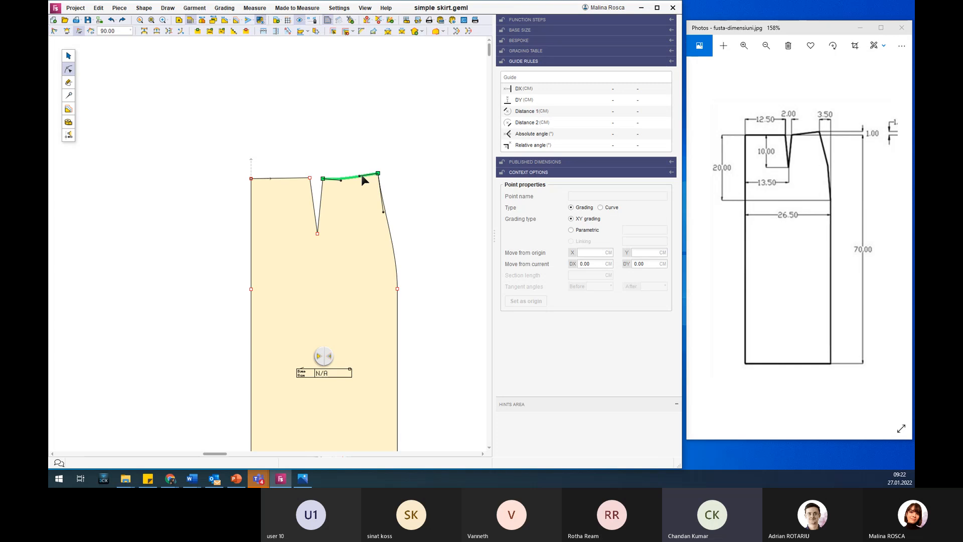
click(393, 235)
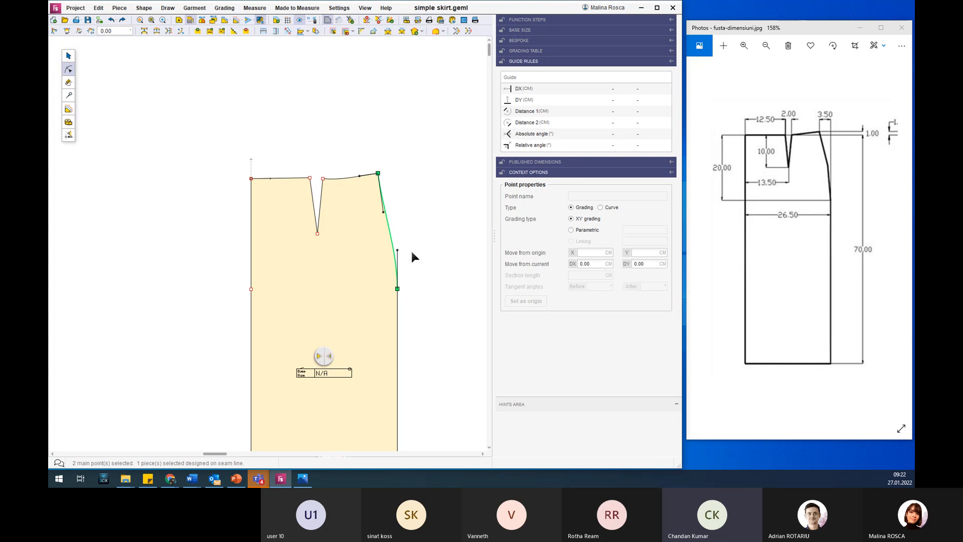
Duplicate the whole skirt piece, place the copy to the left of the original and select the copy.
scroll(411, 249, down, 2)
scroll(411, 249, down, 2)
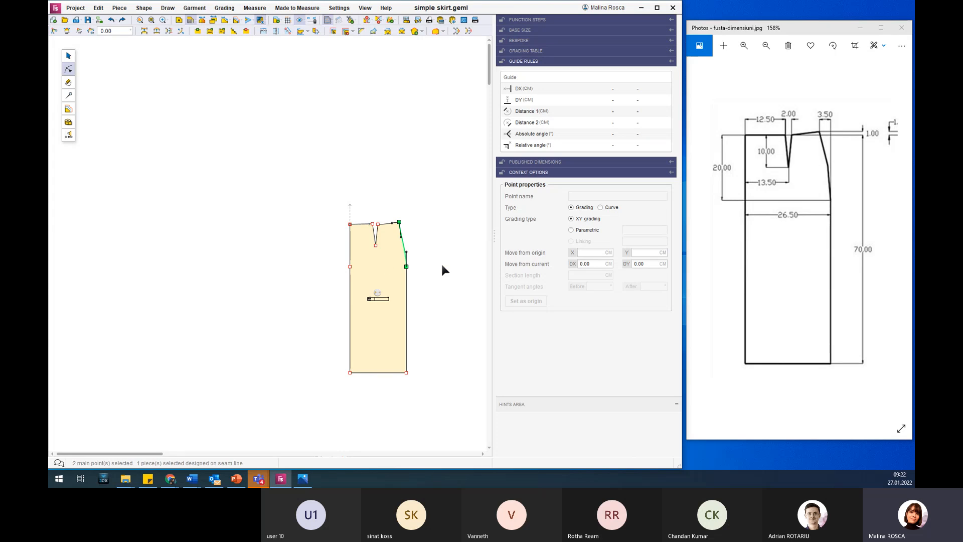
click(388, 268)
click(385, 266)
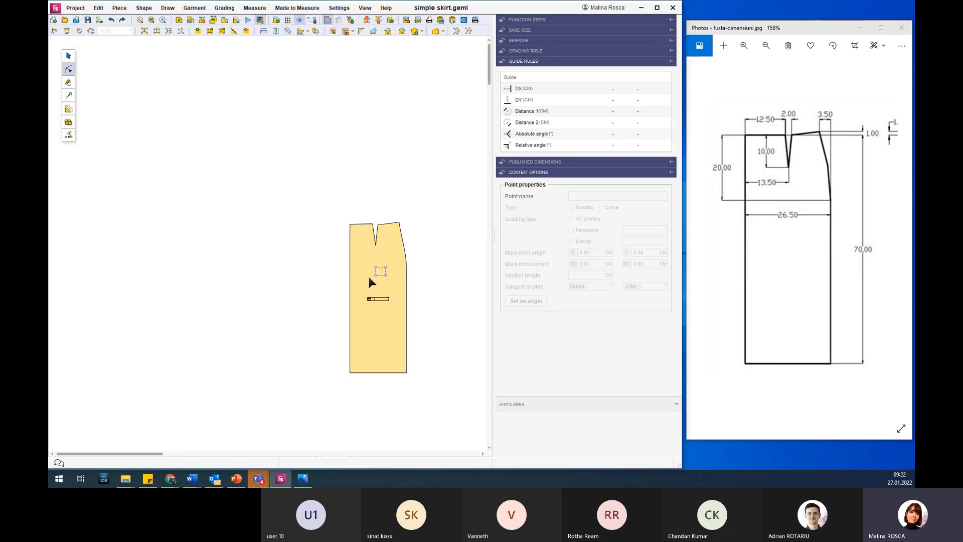
click(69, 57)
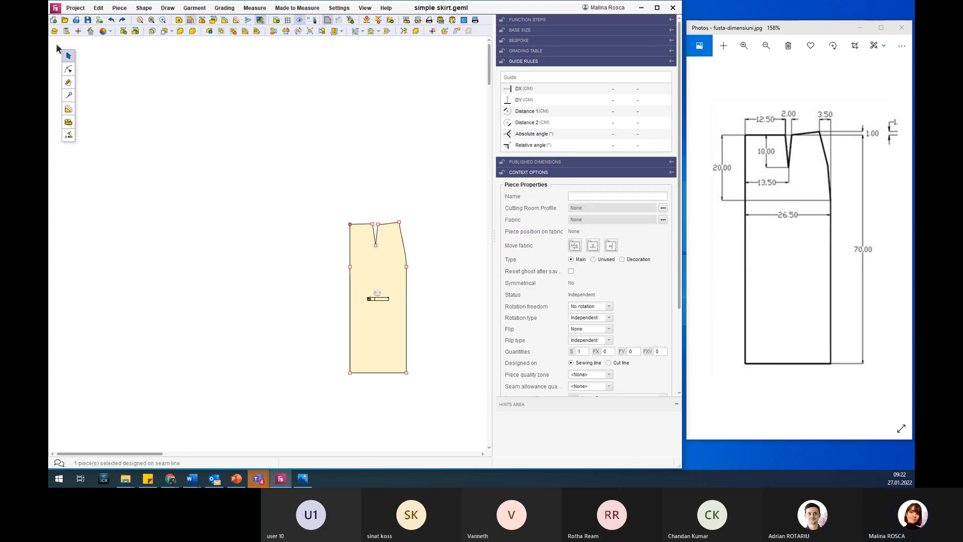
drag(382, 273, 239, 270)
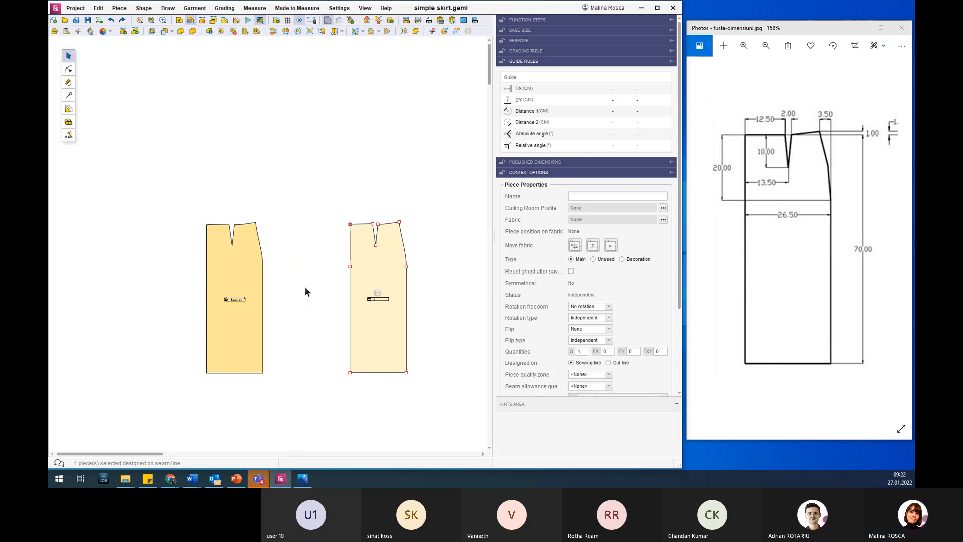
click(243, 265)
scroll(242, 249, up, 2)
scroll(243, 249, up, 5)
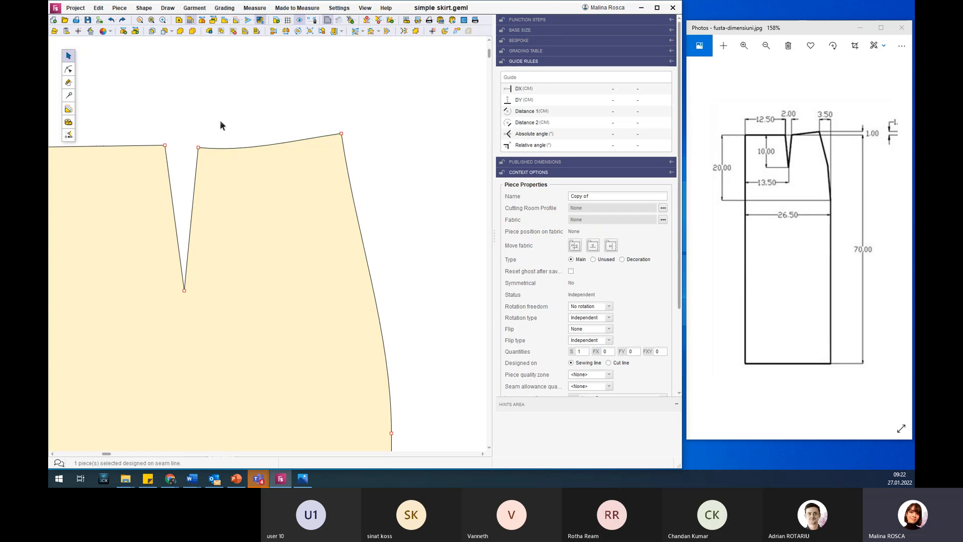
Turn the copied piece's curved waist segment and curved side segment into straight lines.
click(69, 69)
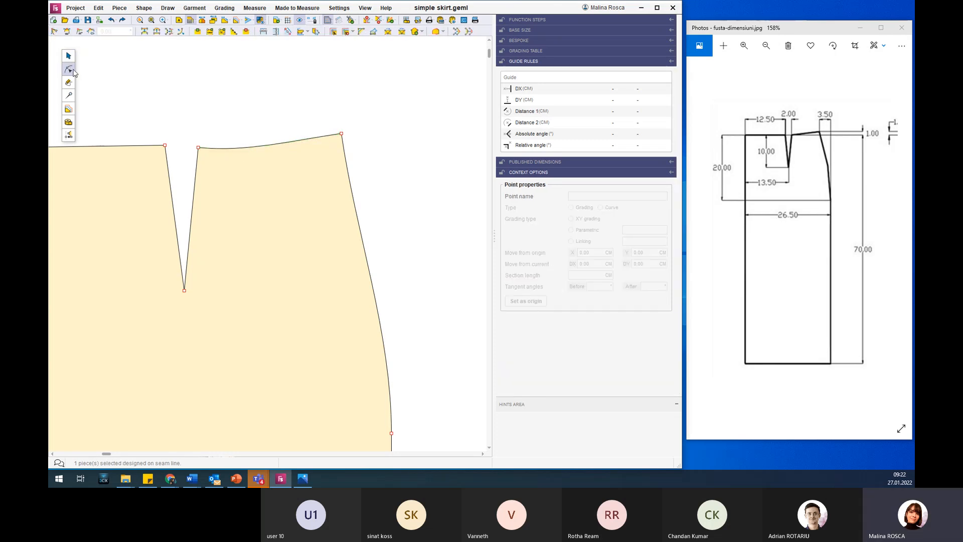
click(258, 143)
click(144, 32)
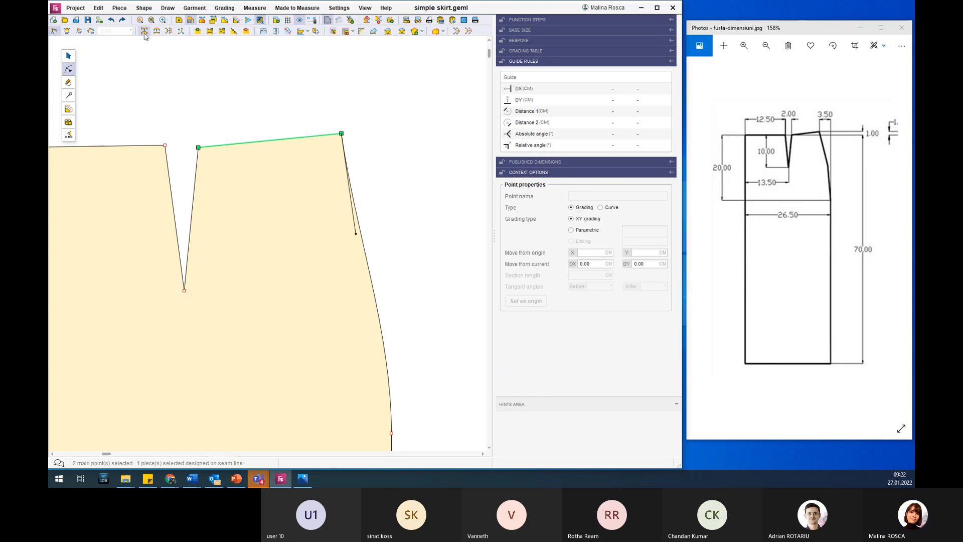
click(368, 258)
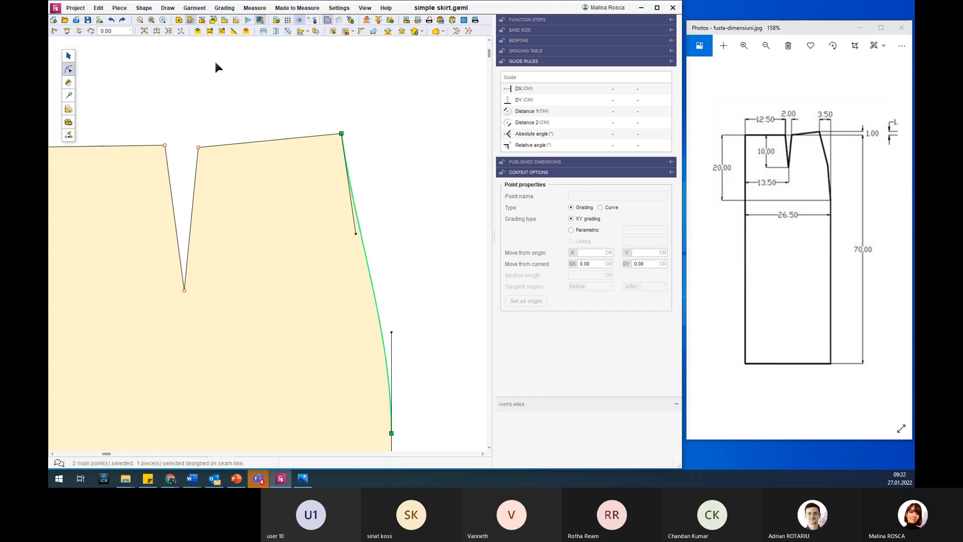
click(144, 32)
click(303, 181)
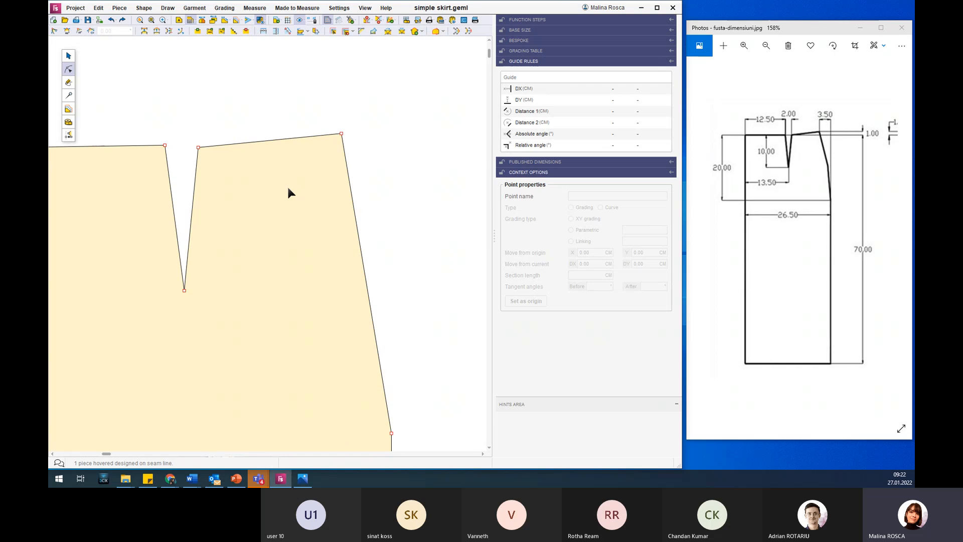
Turn the dart's right edge, the adjoining waist segment and the side segment down to the hip point into curves.
click(158, 32)
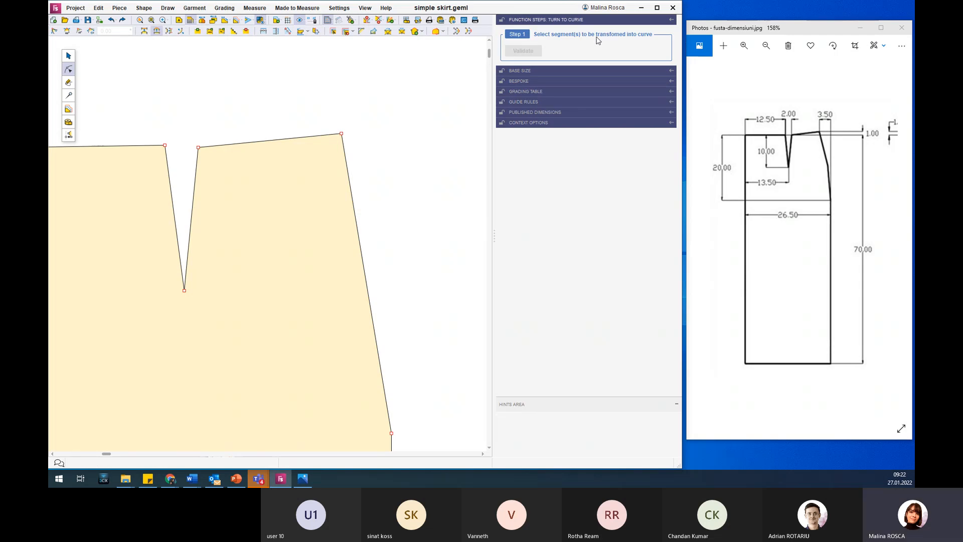
click(258, 145)
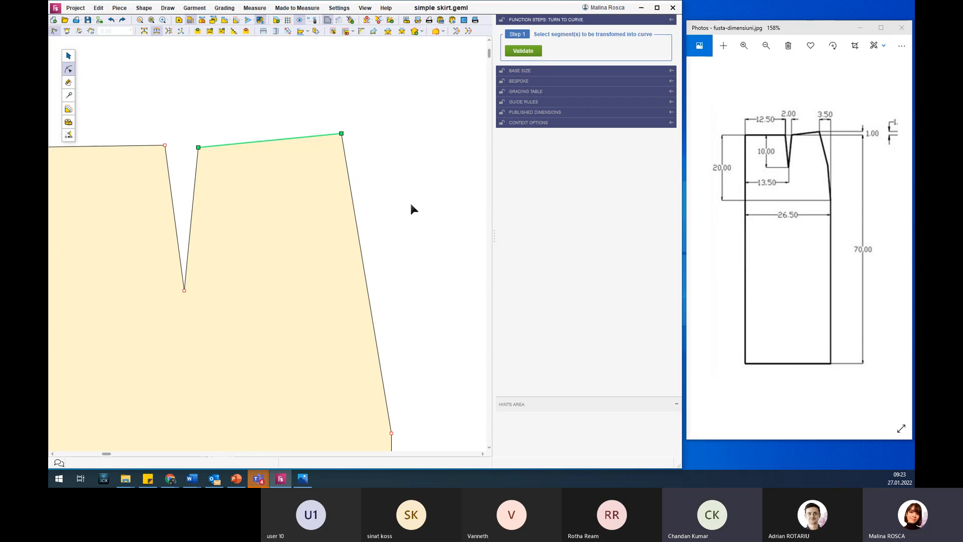
drag(305, 109, 430, 442)
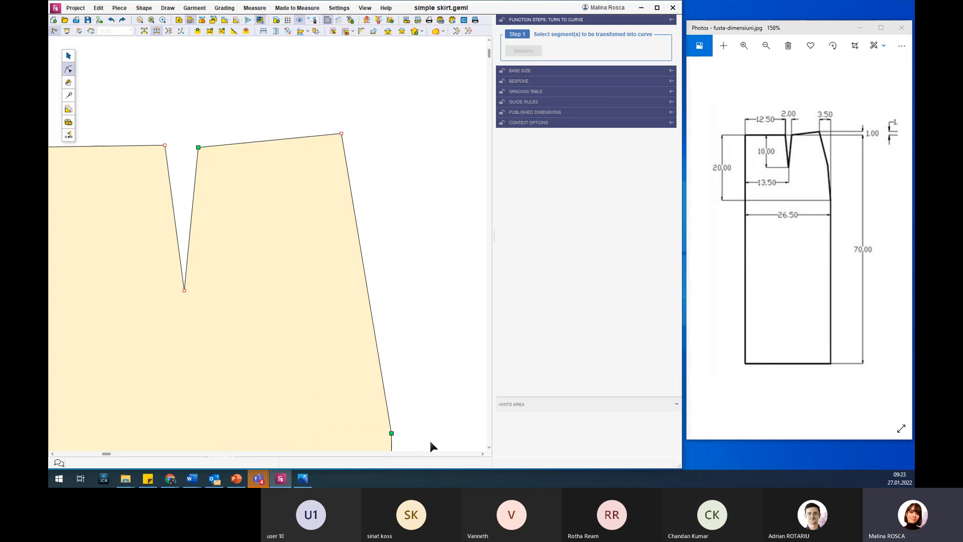
click(379, 355)
drag(312, 103, 450, 446)
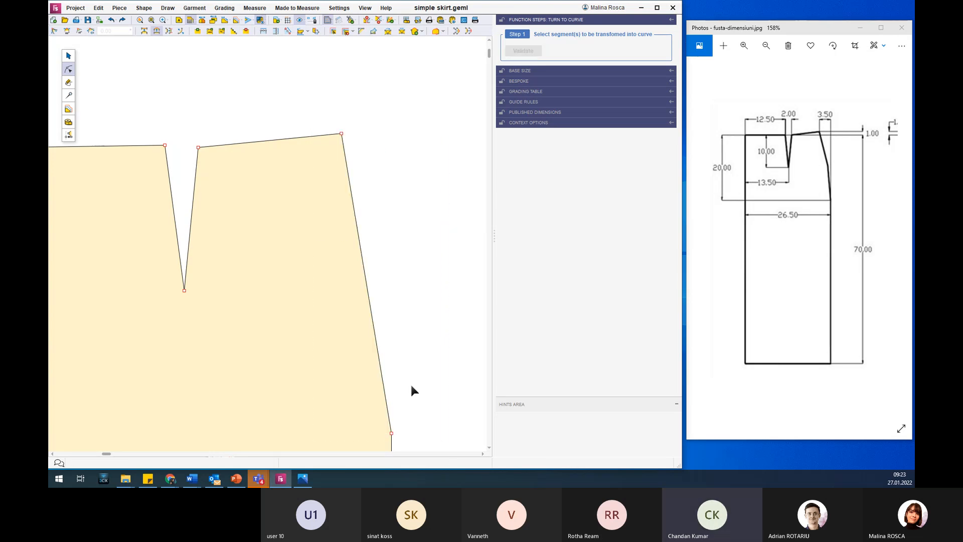
drag(181, 103, 451, 447)
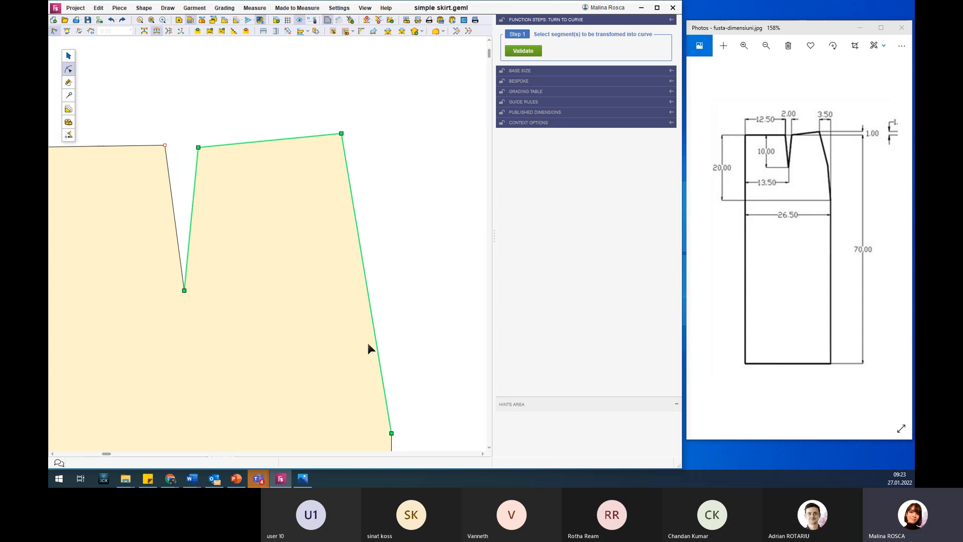
click(527, 51)
click(265, 210)
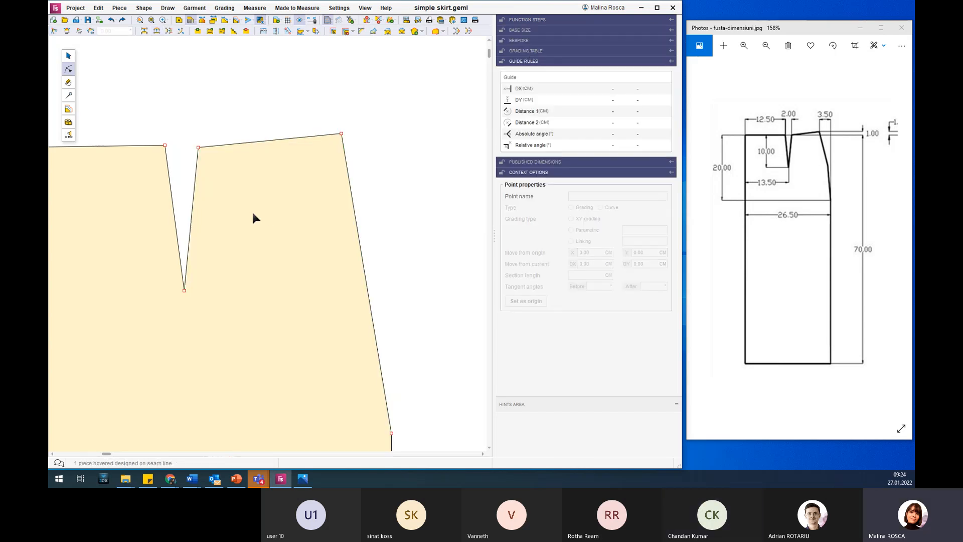
Examine the tangent handles on the dart edge, the waist segment and the side segment.
click(193, 184)
click(292, 138)
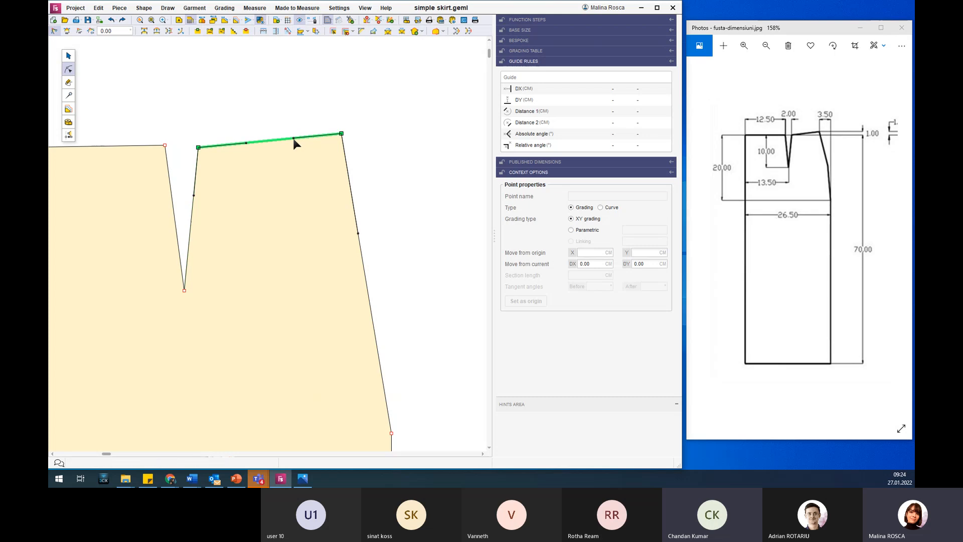
click(361, 260)
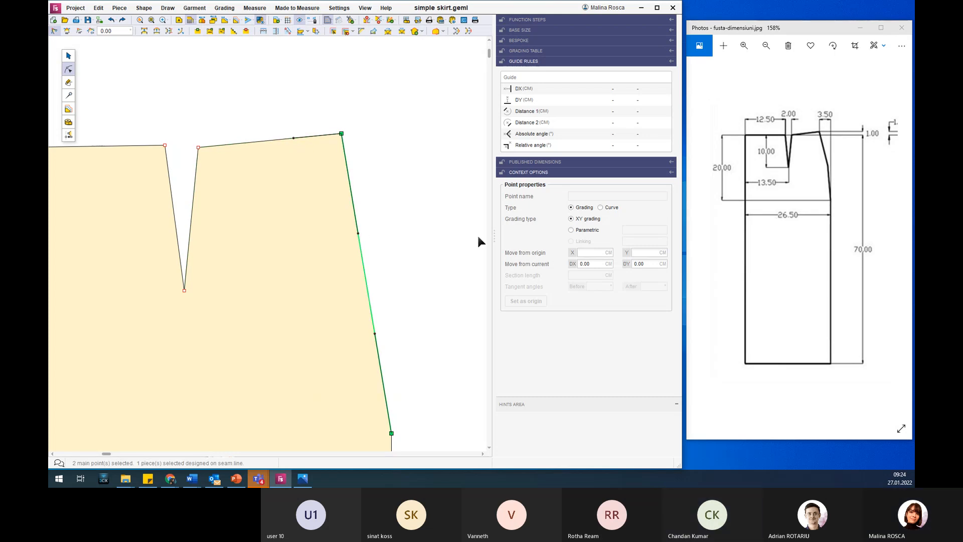
Undo the conversion to curves, check the waist segment for tangent handles and redo the conversion.
click(110, 21)
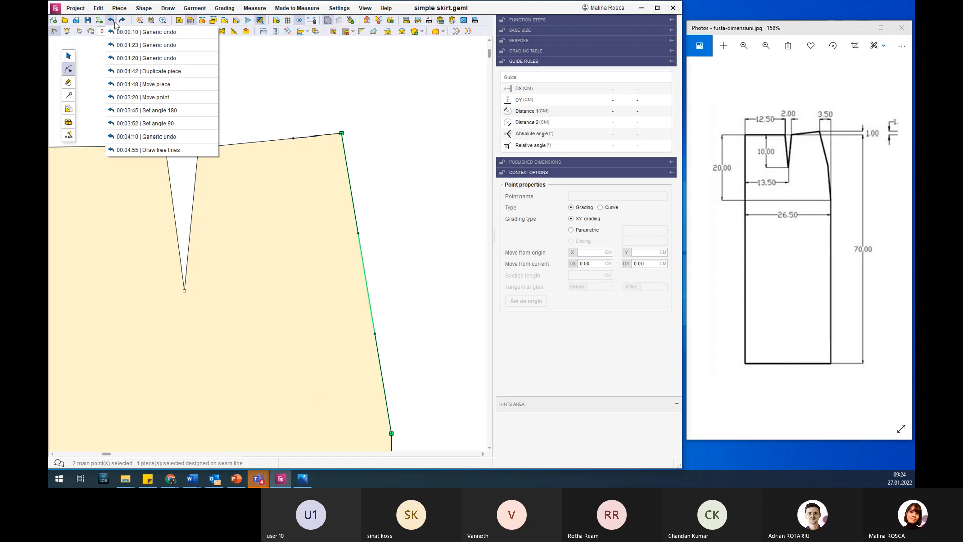
click(111, 21)
click(111, 21)
click(261, 197)
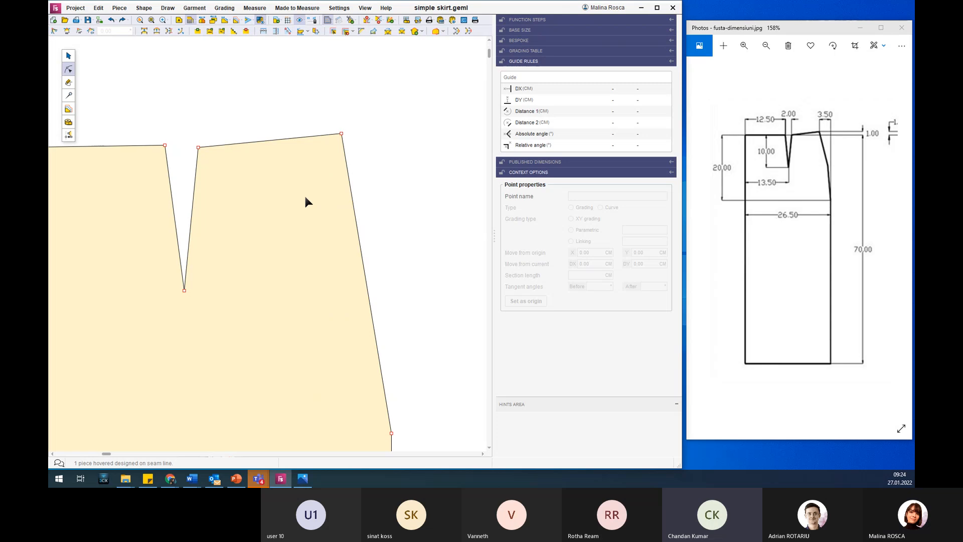
click(281, 139)
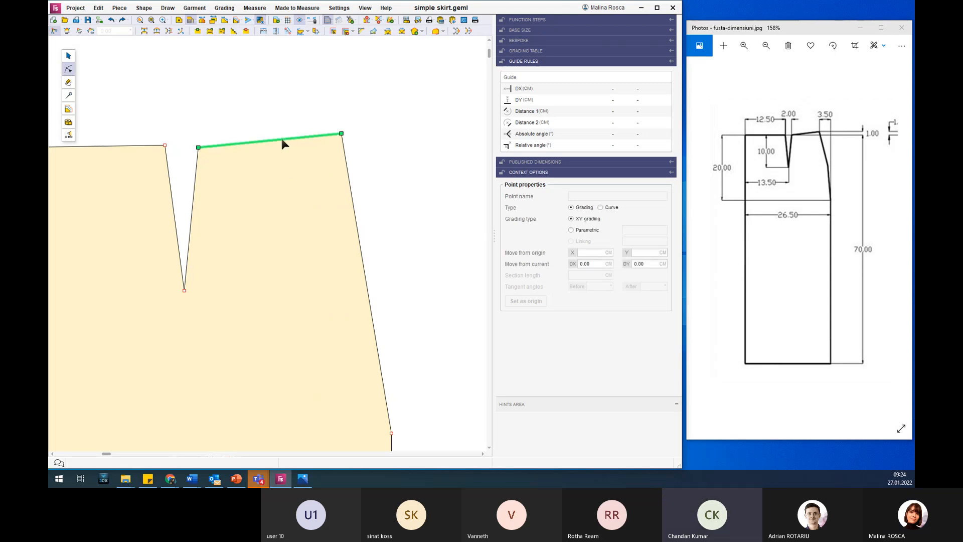
click(122, 21)
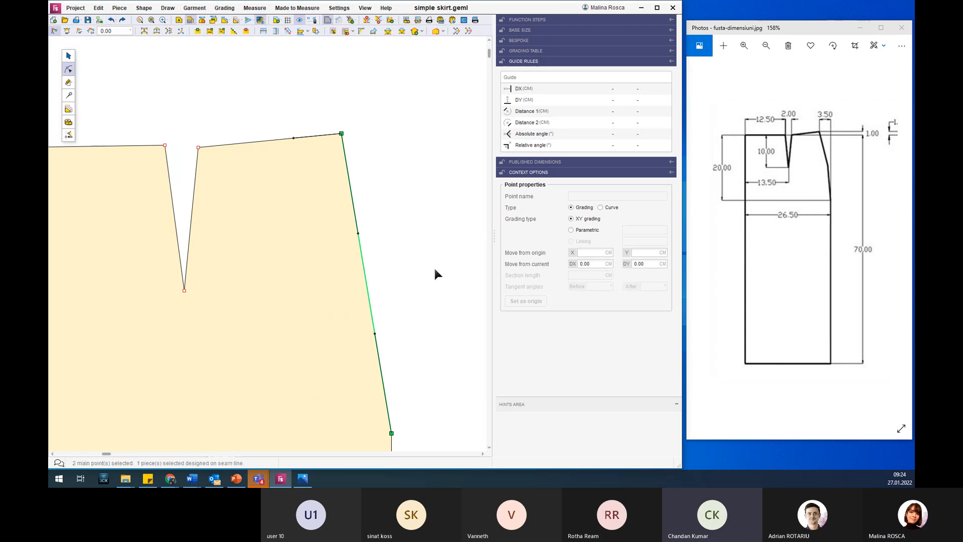
Pull the side curve slightly between its waist and hip end points.
scroll(433, 266, down, 1)
click(381, 278)
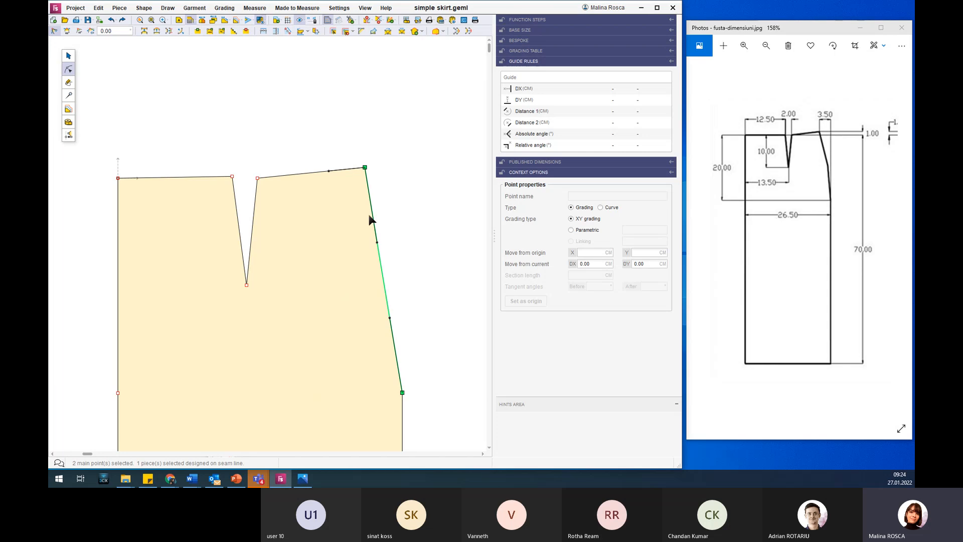
mouse_move(384, 269)
mouse_down()
mouse_move(431, 253)
mouse_move(315, 266)
mouse_move(420, 258)
mouse_move(380, 264)
mouse_up()
click(380, 264)
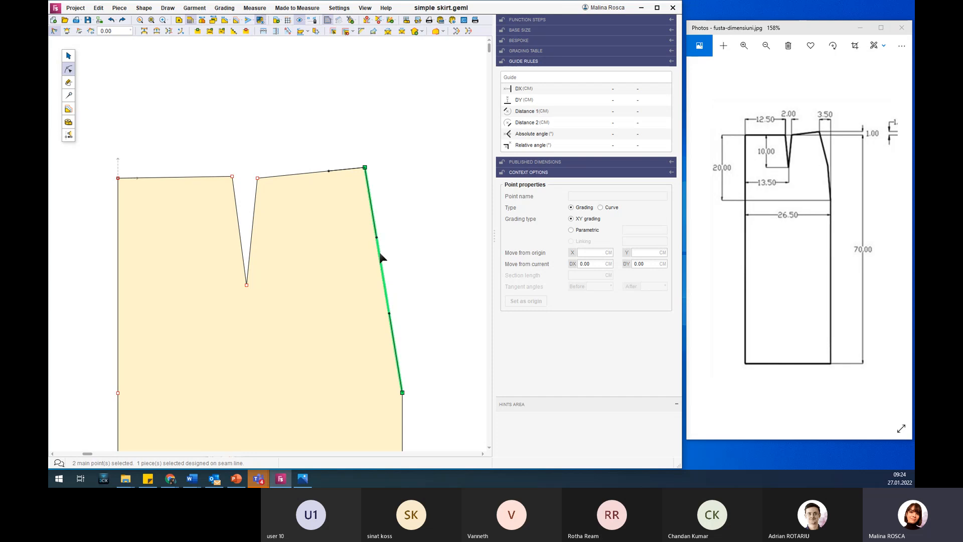
click(363, 410)
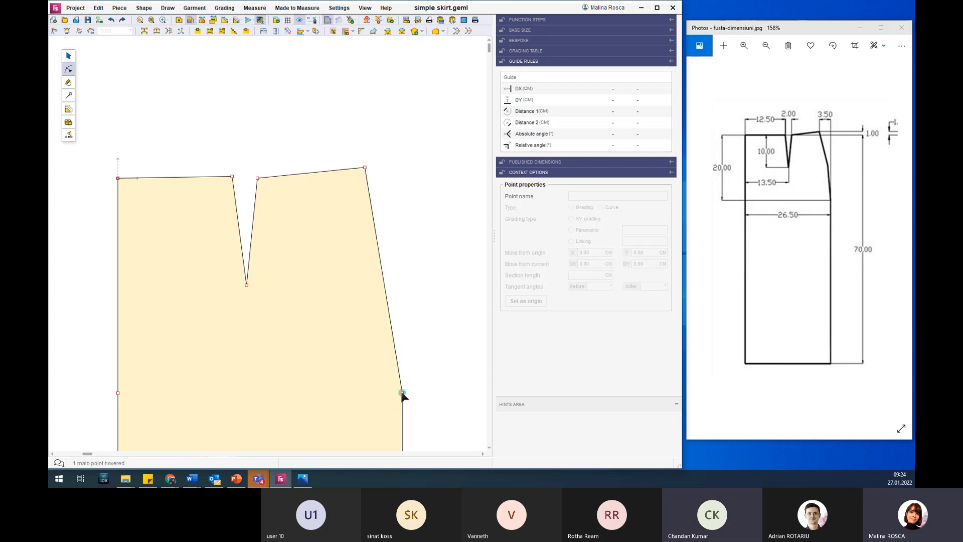
Set a 180° angle at the hip point and a 90° angle at the side waist point.
click(402, 393)
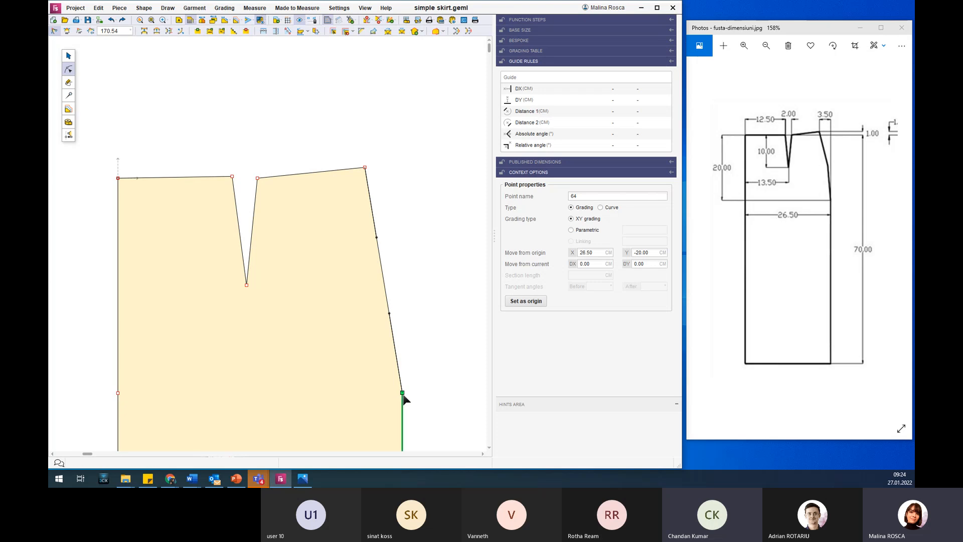
click(67, 31)
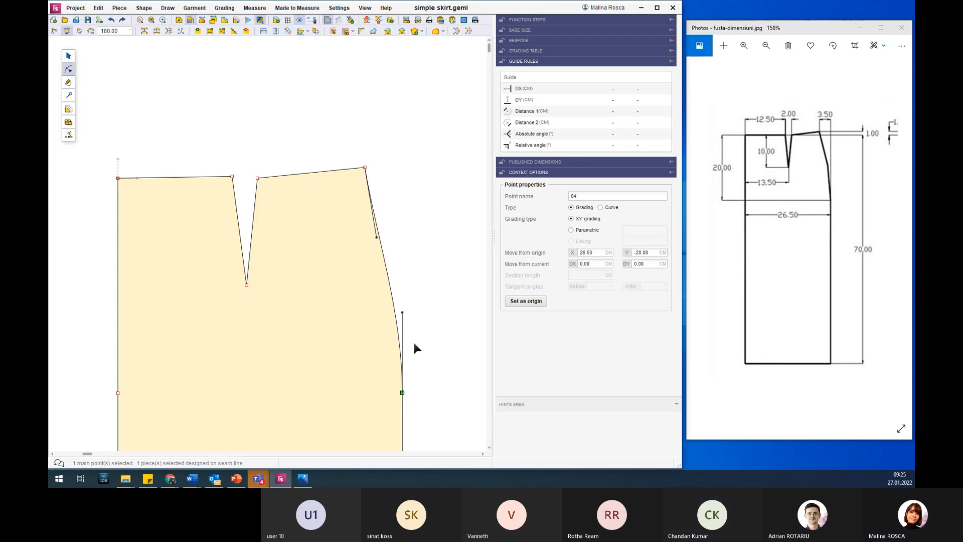
click(365, 167)
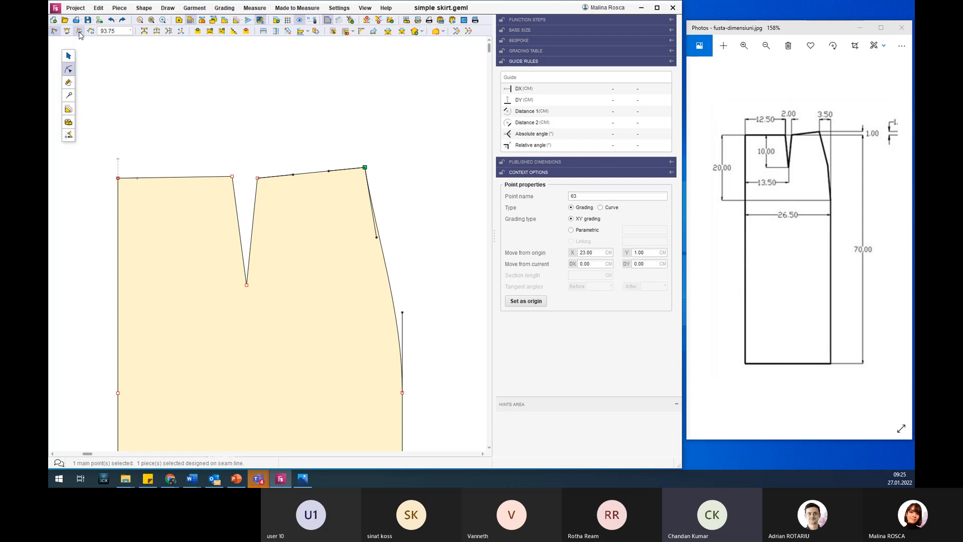
click(79, 32)
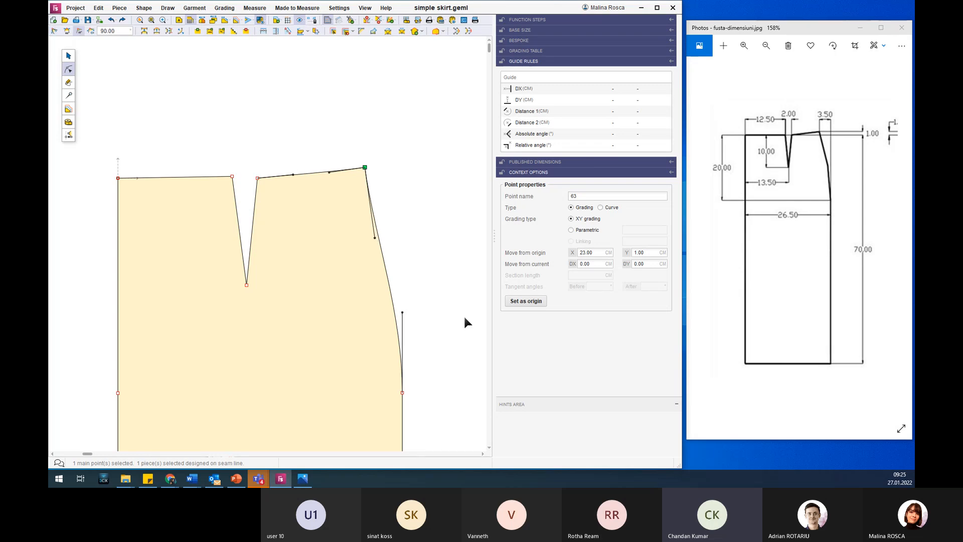
Round the side curve by lengthening its tangent handle at the hip and moving the handle at the waist outward.
drag(401, 314, 403, 285)
drag(374, 238, 382, 220)
click(422, 222)
scroll(447, 302, down, 4)
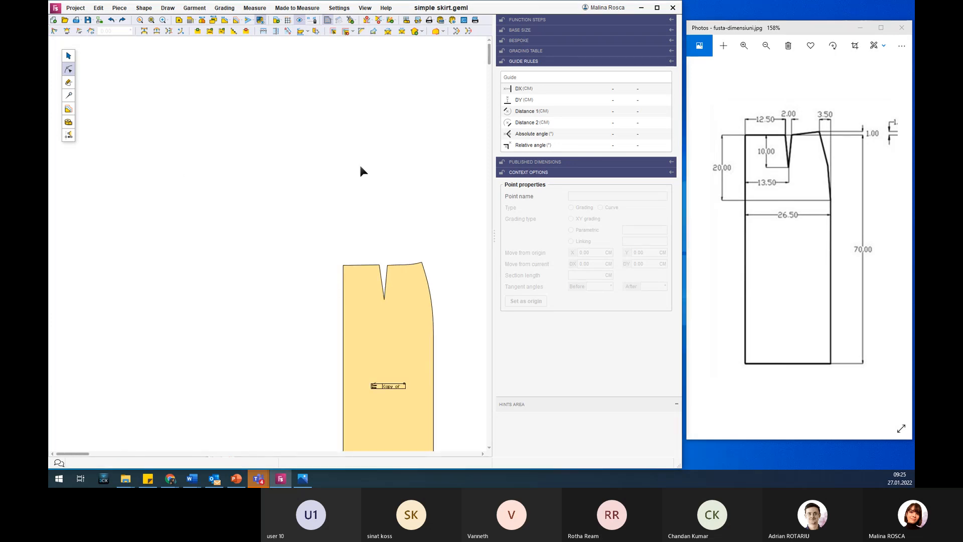
scroll(436, 285, down, 3)
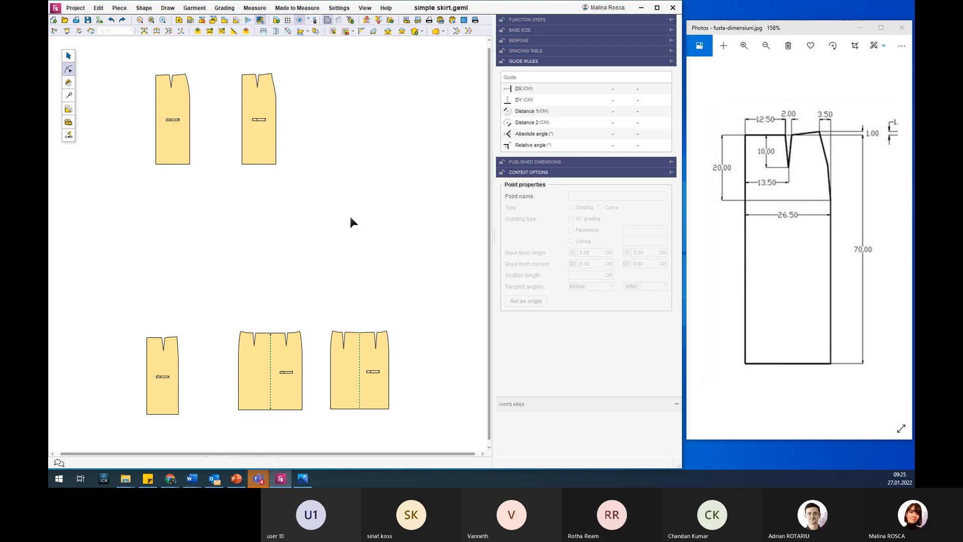
scroll(228, 46, up, 3)
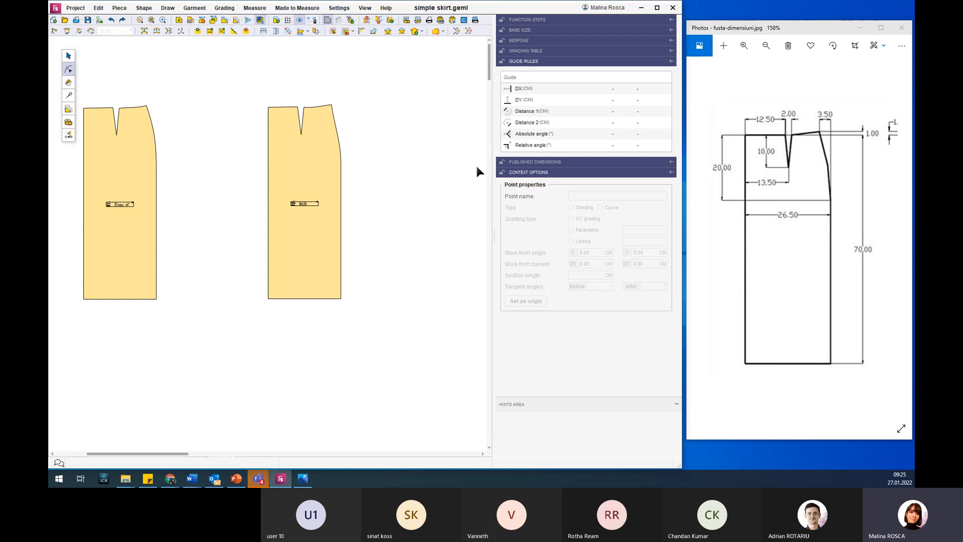
scroll(438, 158, down, 3)
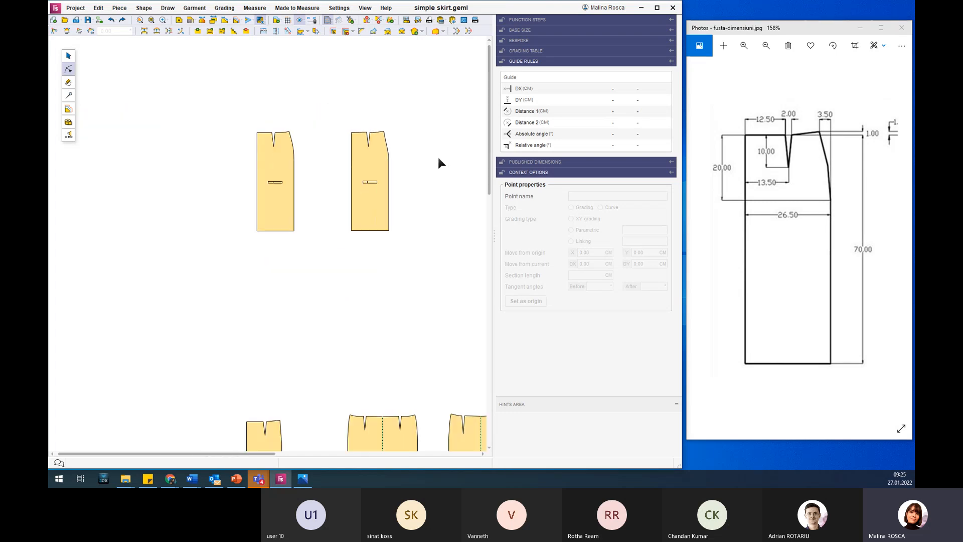
Draw a closed freehand skirt outline with a waist dart beside the copy, about 28 cm wide and 76 cm tall.
scroll(94, 152, up, 2)
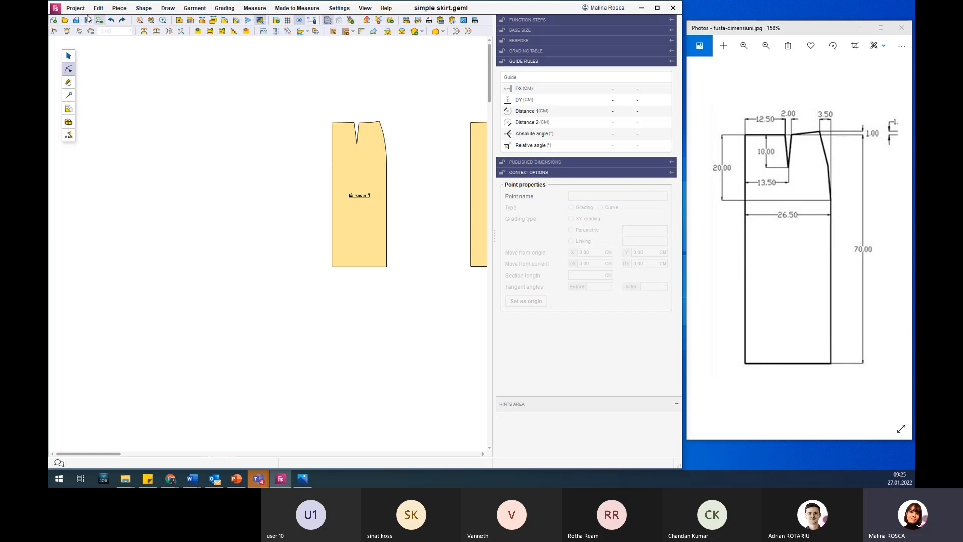
click(71, 84)
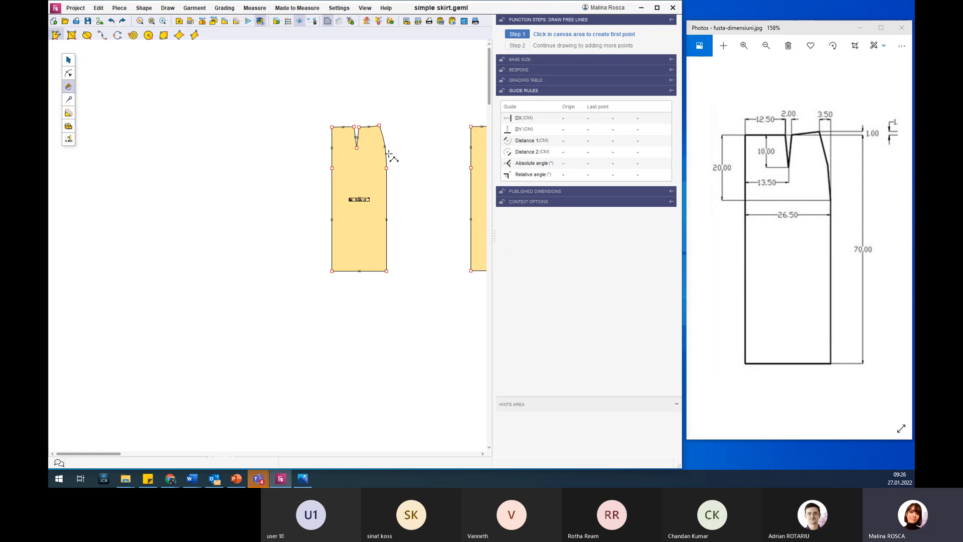
click(142, 119)
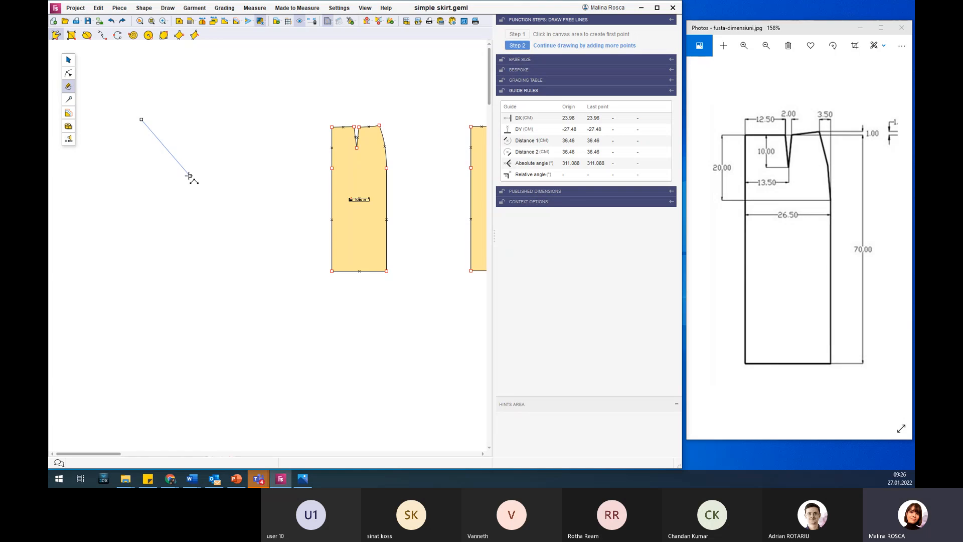
click(141, 275)
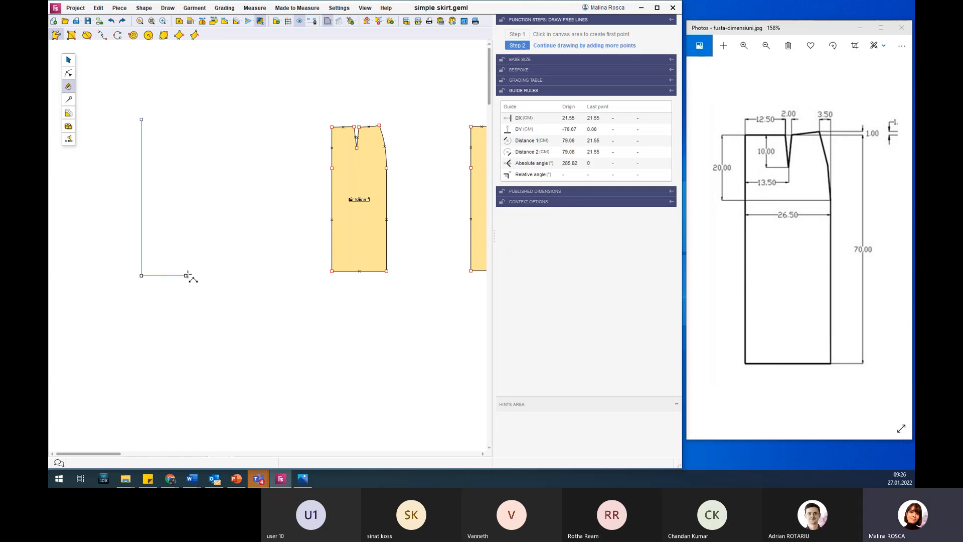
click(200, 275)
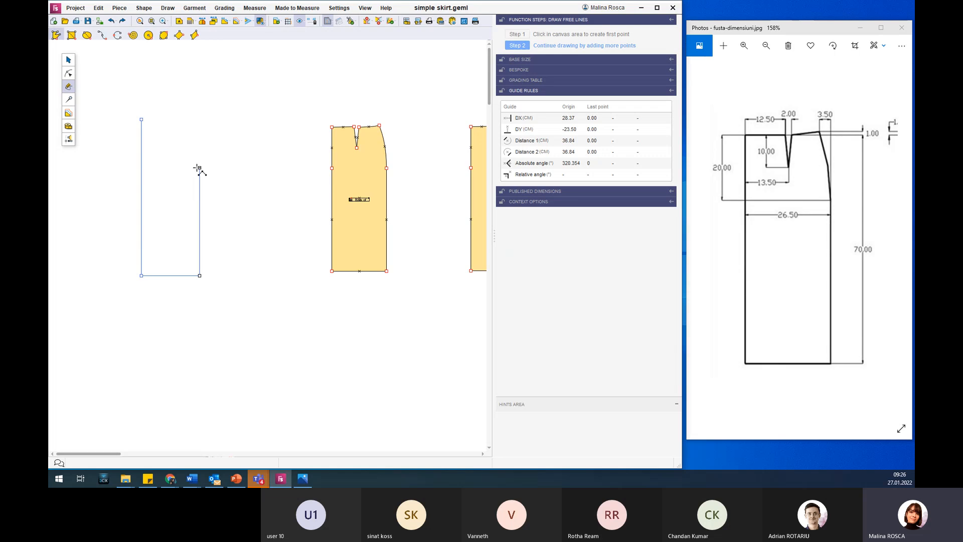
click(200, 168)
click(186, 117)
click(173, 117)
click(163, 154)
click(163, 119)
click(142, 119)
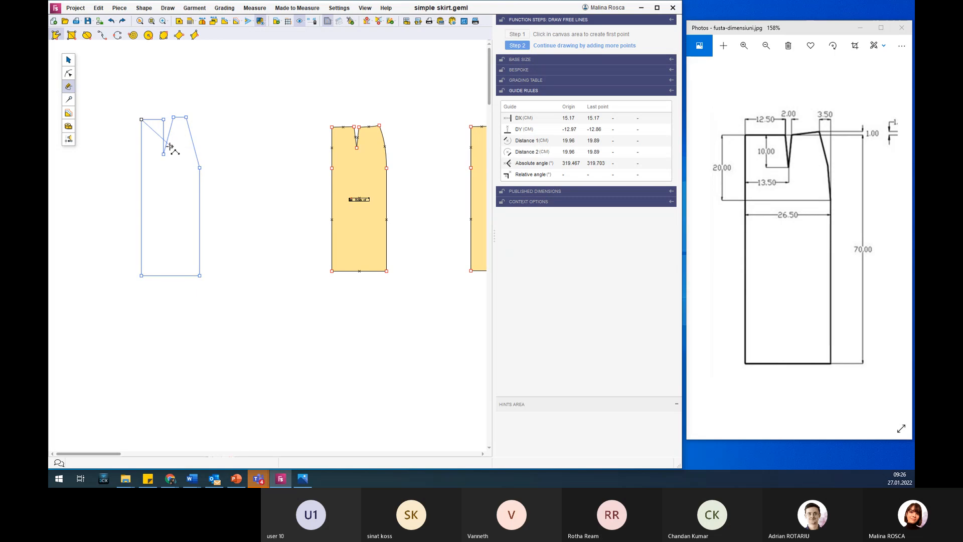
click(141, 119)
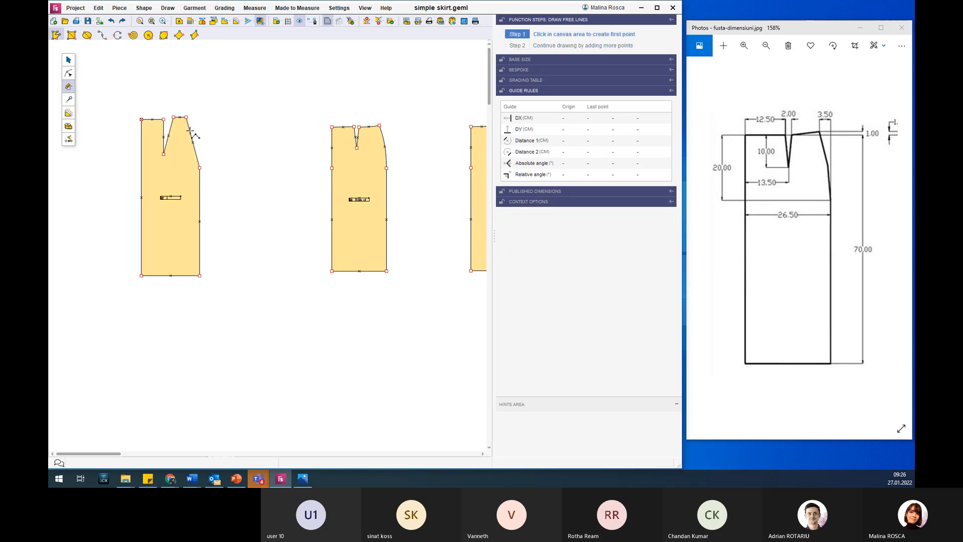
scroll(131, 126, up, 10)
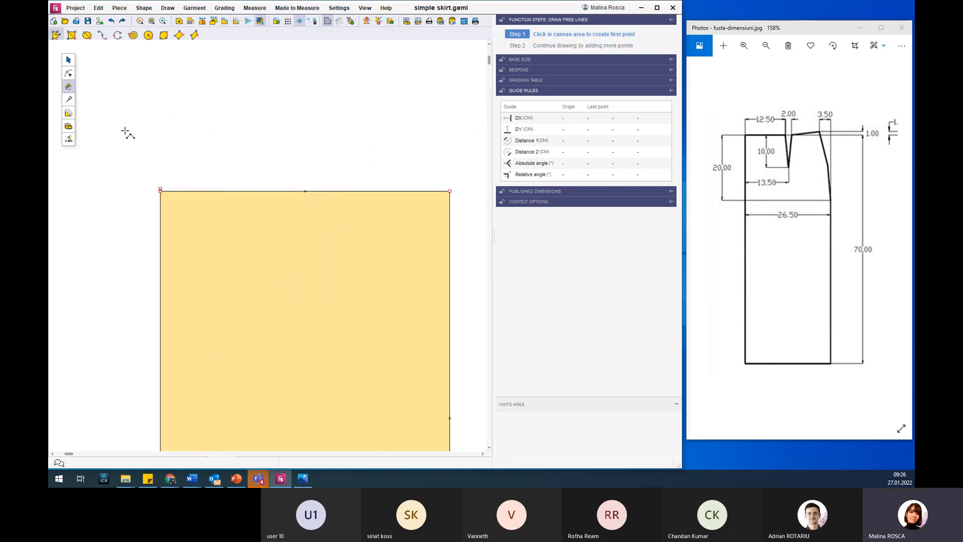
Add a grading point on the new panel's centre edge, 20 cm below the waist corner (Y -20), and make it the origin.
scroll(183, 153, up, 3)
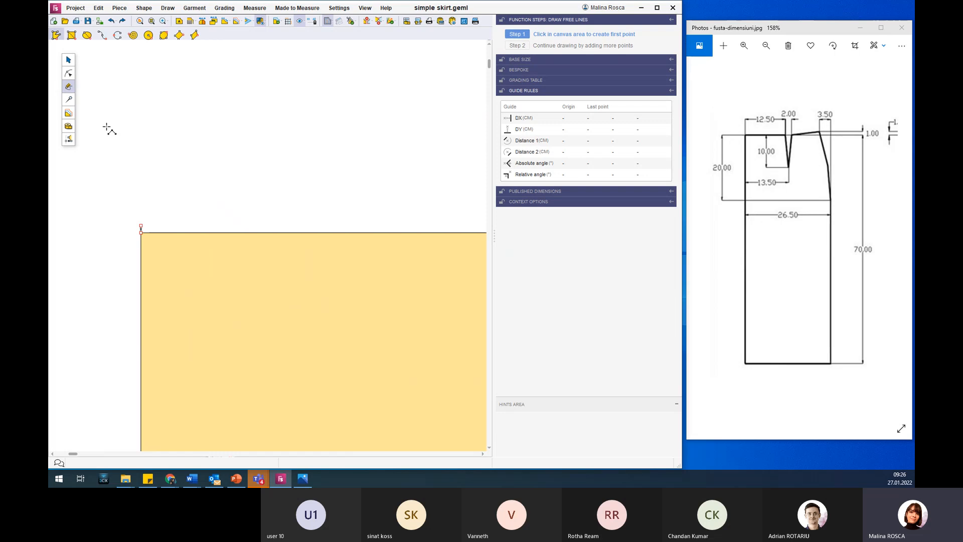
click(71, 72)
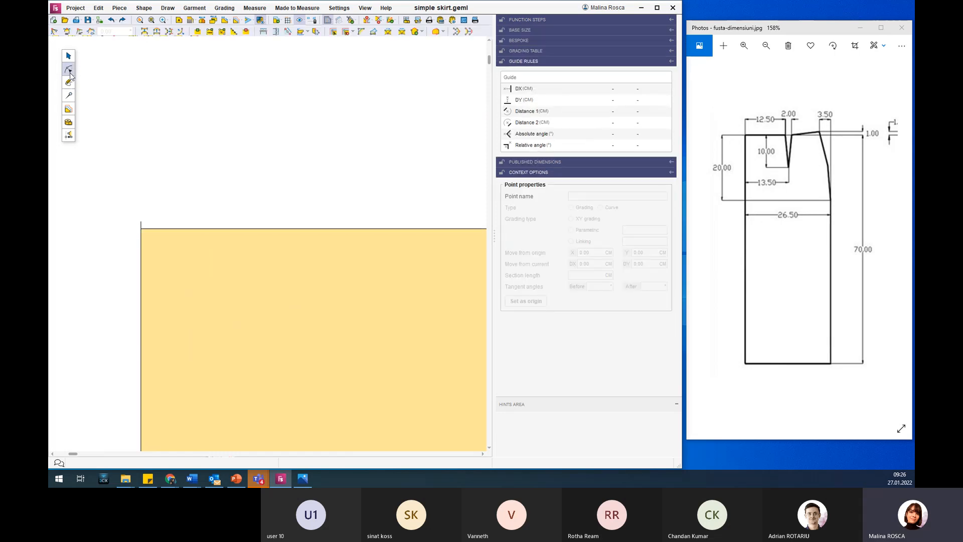
key(Delete)
scroll(190, 251, down, 5)
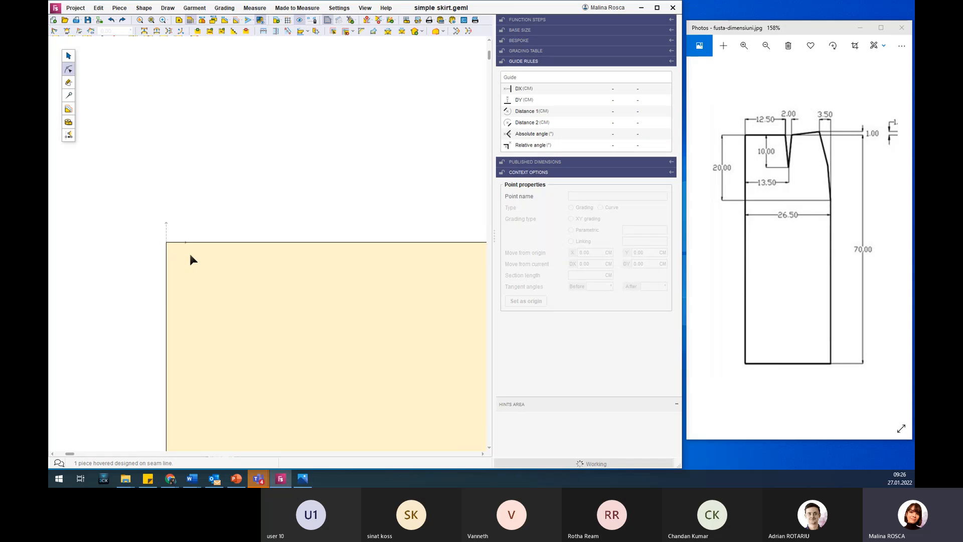
scroll(190, 256, down, 6)
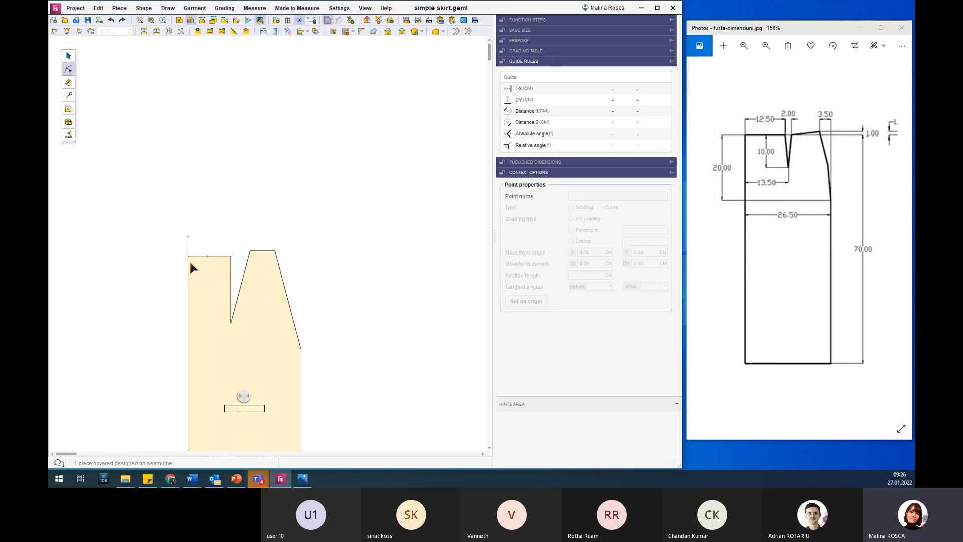
scroll(185, 346, up, 2)
scroll(209, 437, up, 3)
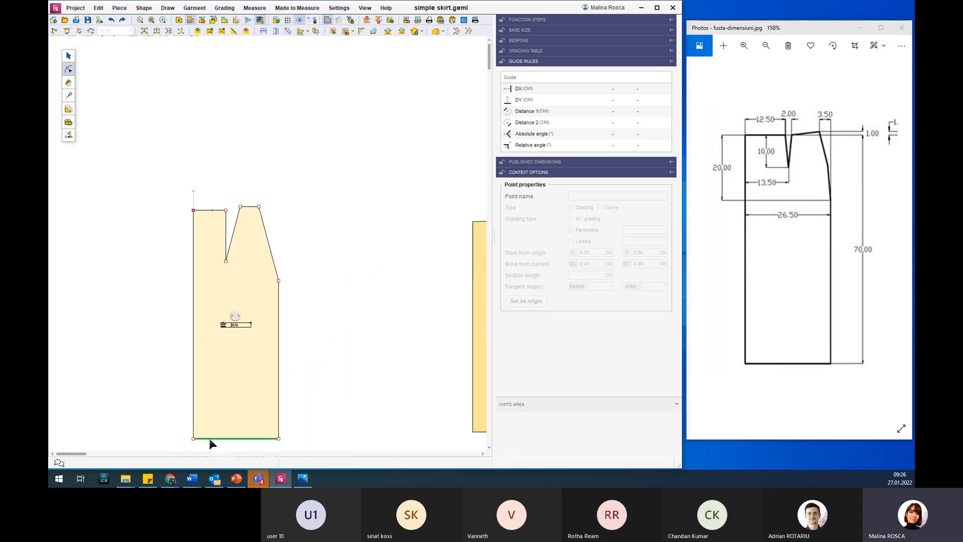
scroll(214, 448, up, 1)
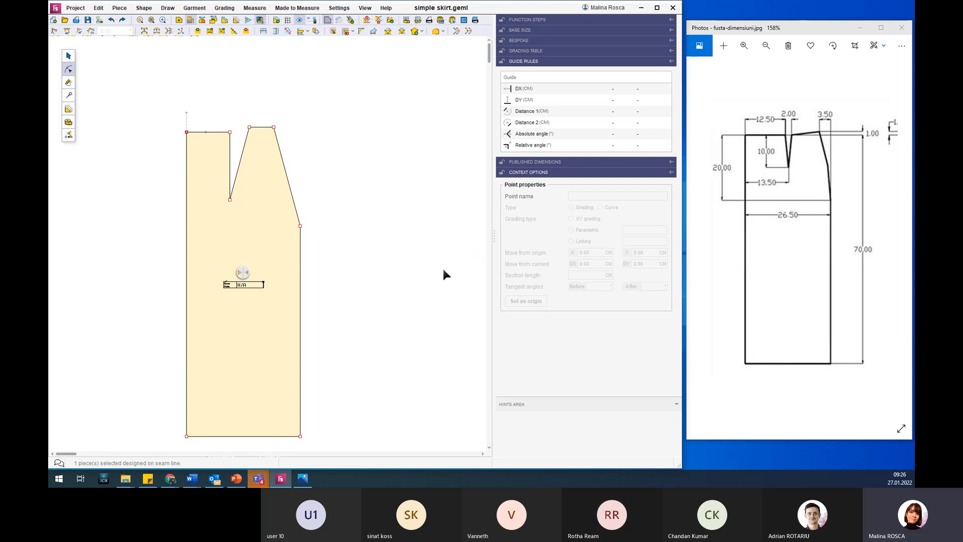
click(186, 230)
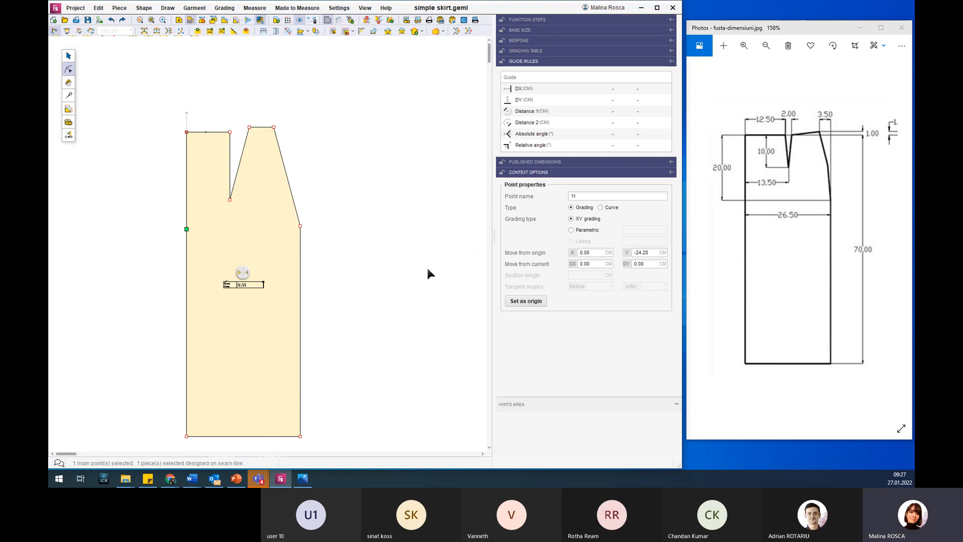
double_click(651, 252)
text(-20)
key(Return)
click(523, 301)
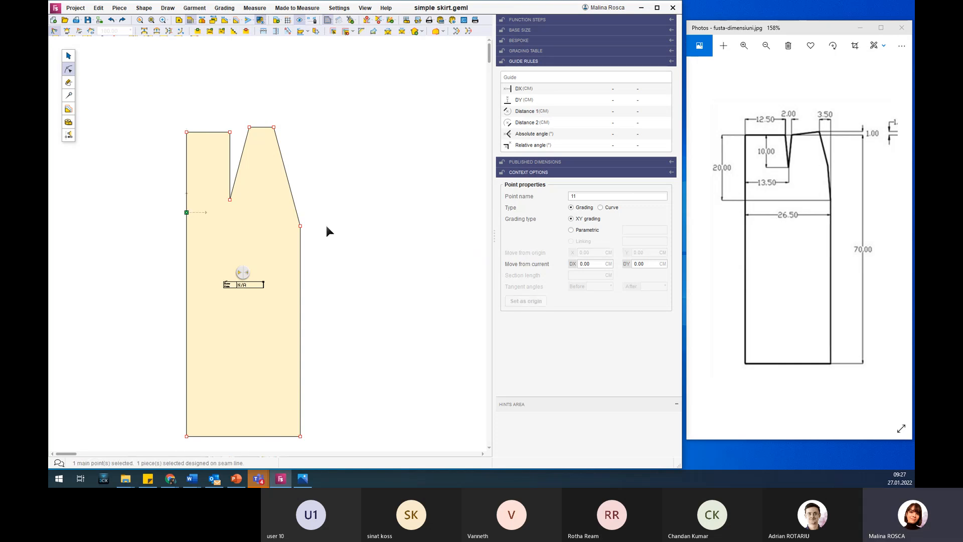
Move the side hip point to X 26.5 and Y 0 cm from the origin.
click(301, 226)
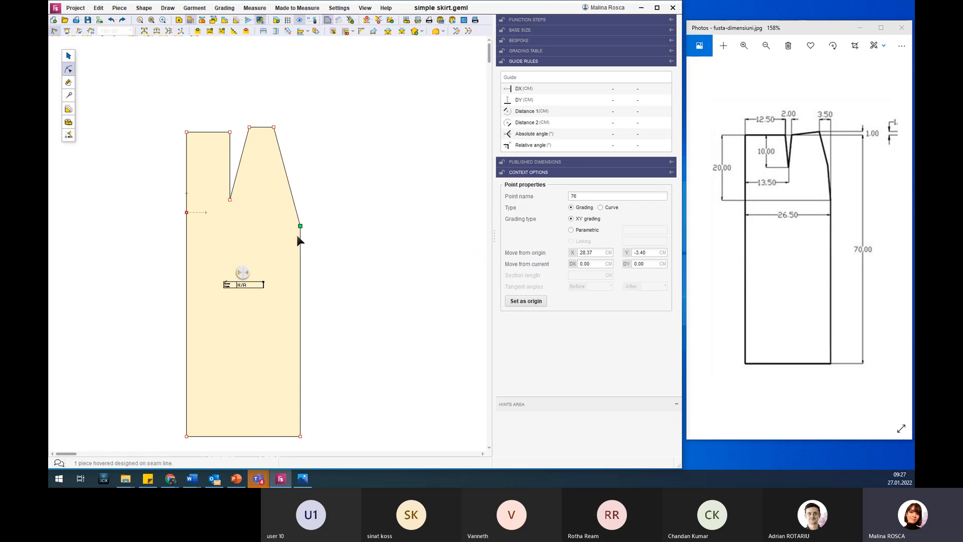
double_click(651, 253)
text(0)
key(Return)
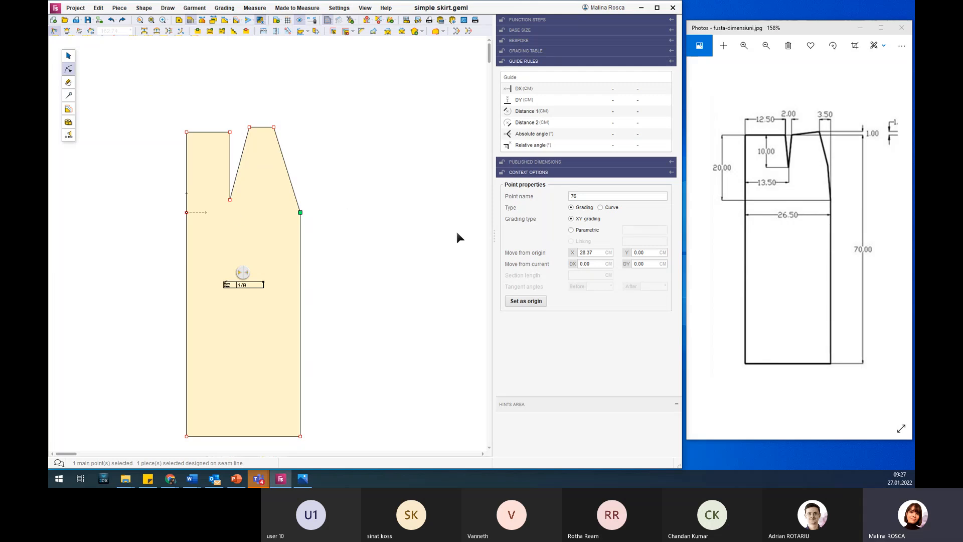
double_click(599, 253)
text(26.5)
key(Return)
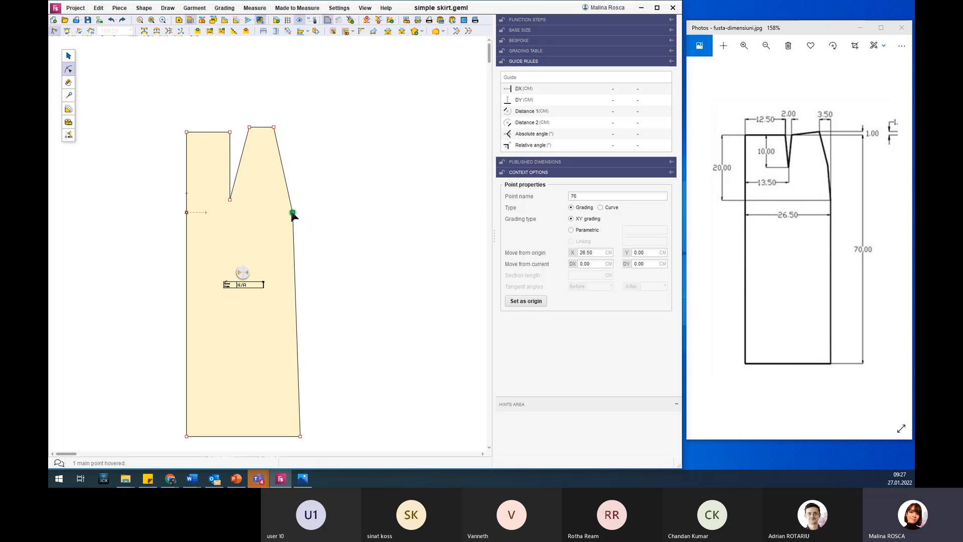
Make the side hip point the origin and align the hem's side corner vertically below it with X 0.
click(519, 301)
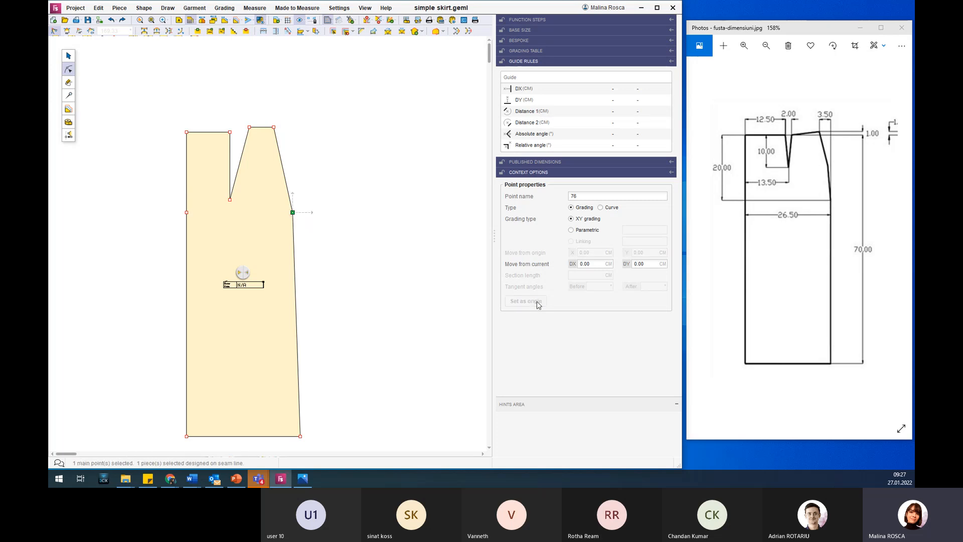
drag(289, 427, 317, 443)
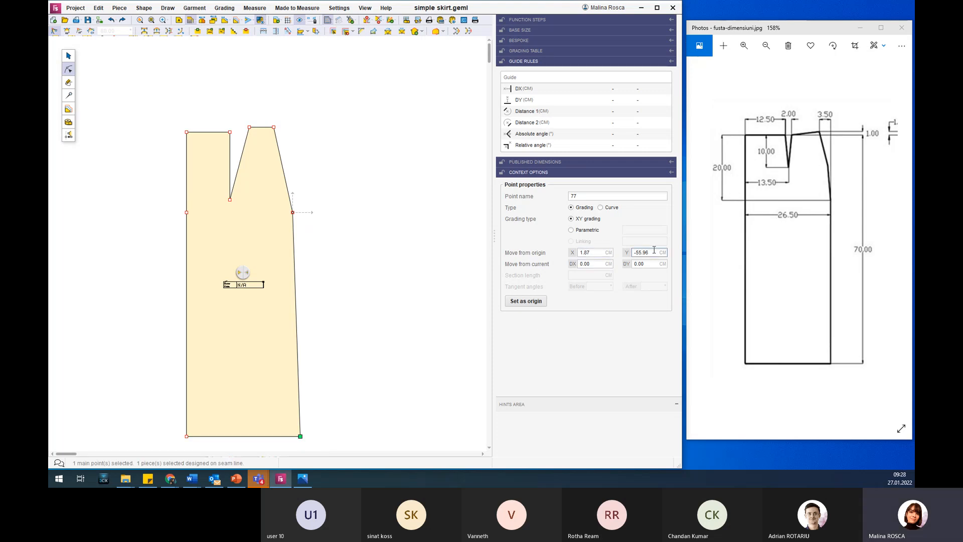
double_click(598, 252)
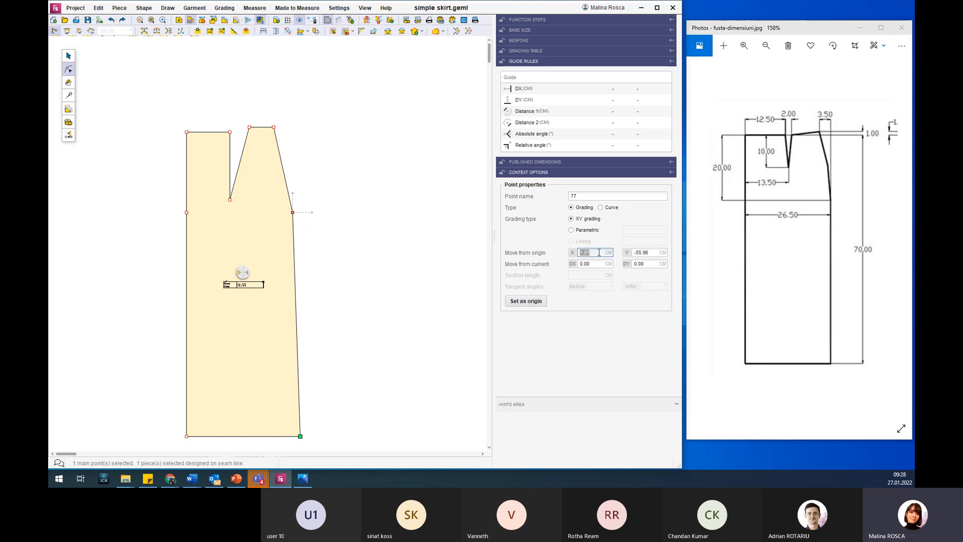
text(0)
key(Return)
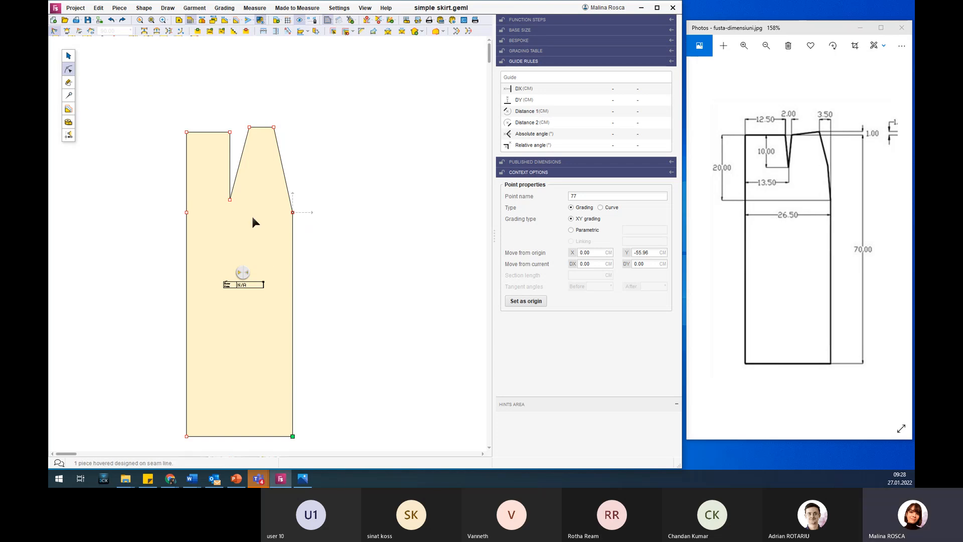
Move the side waist point to X -3.5 and Y 21 cm from the hip point origin.
scroll(209, 85, up, 2)
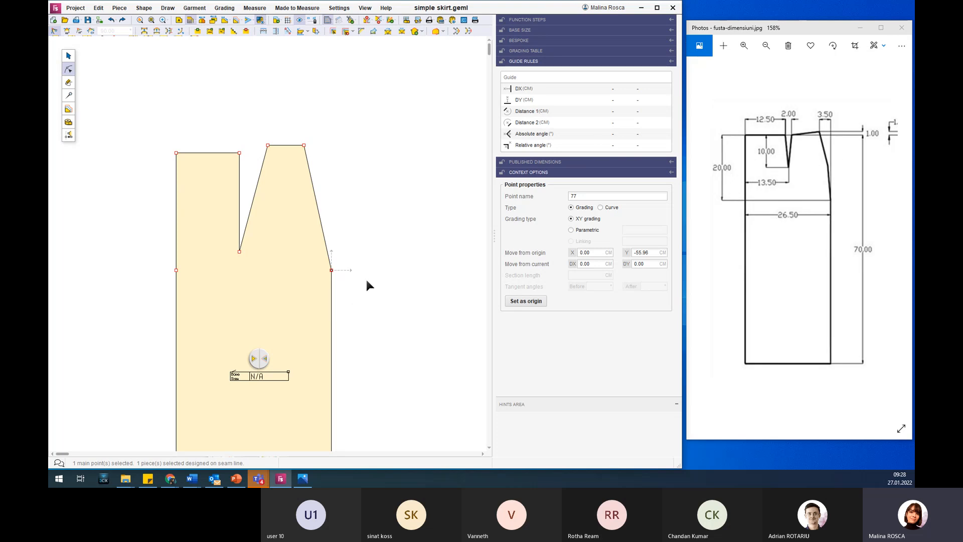
click(304, 146)
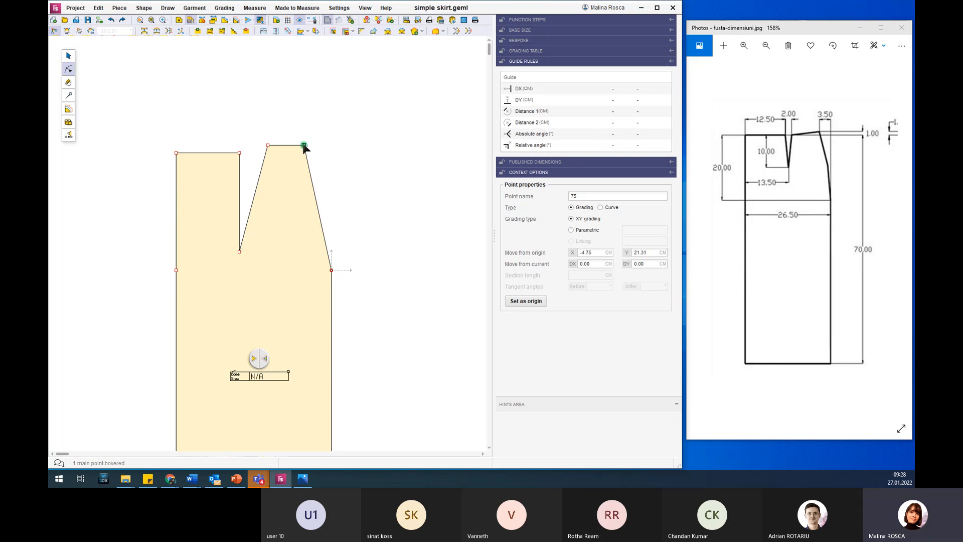
click(331, 270)
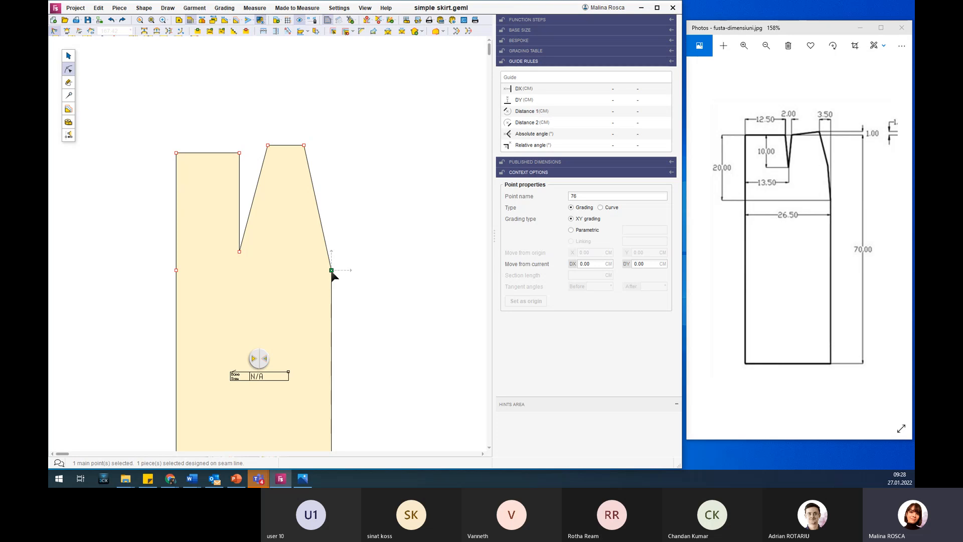
click(304, 145)
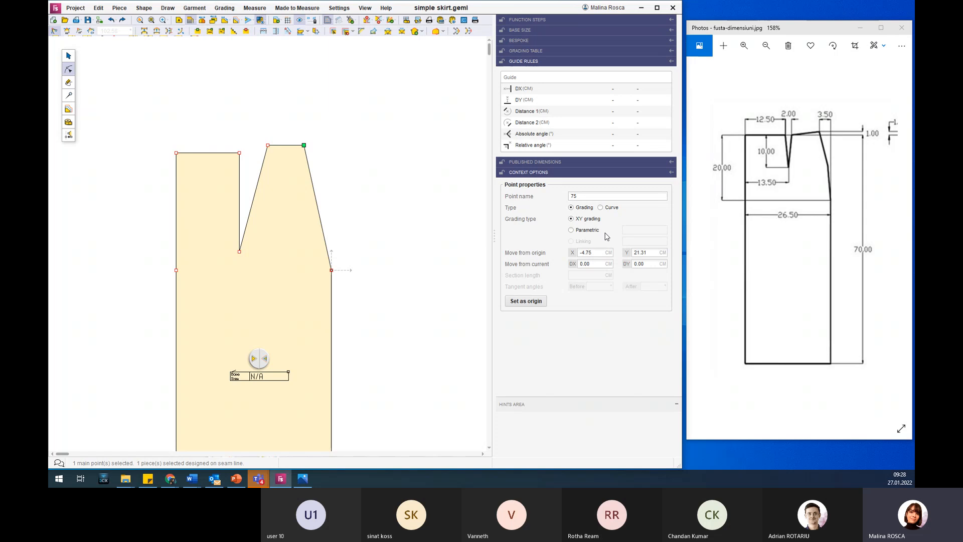
double_click(606, 252)
text(-3.5)
key(Return)
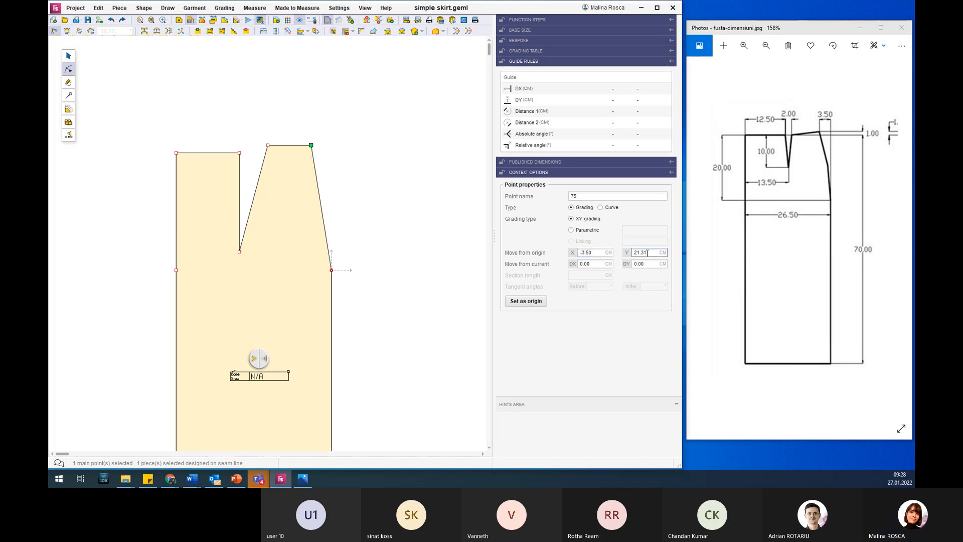
double_click(649, 253)
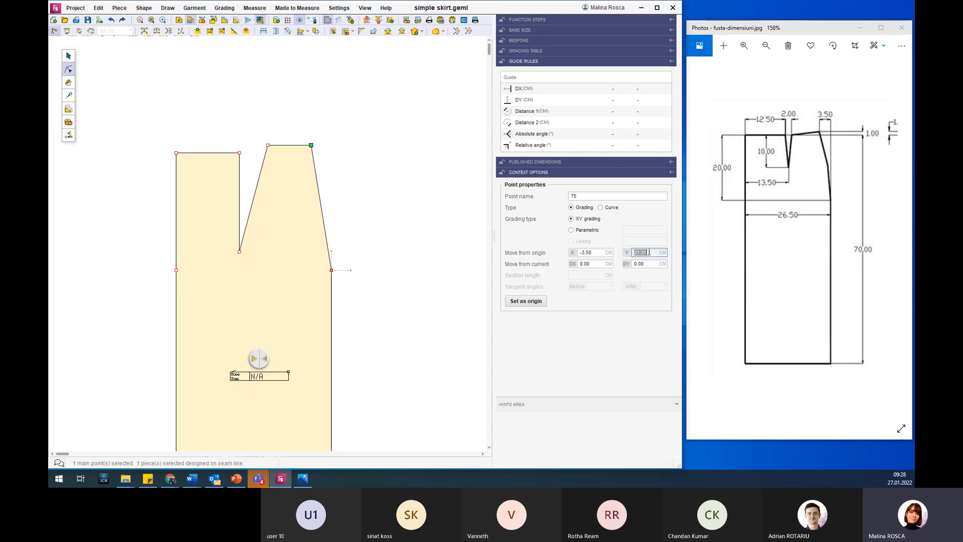
text(21)
key(Return)
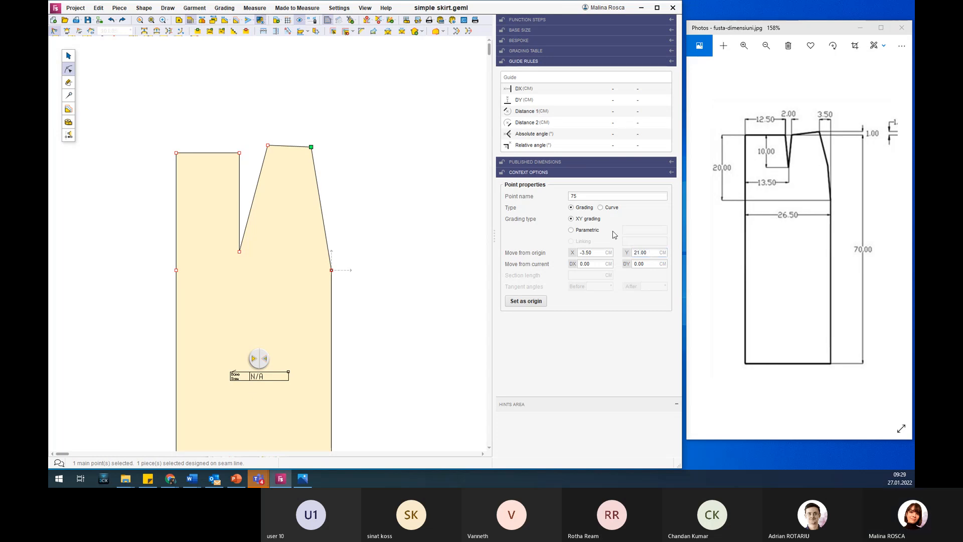
Make the side waist point the origin and move the dart's waist point nearest the side seam to X -10 and Y -1 cm.
click(267, 145)
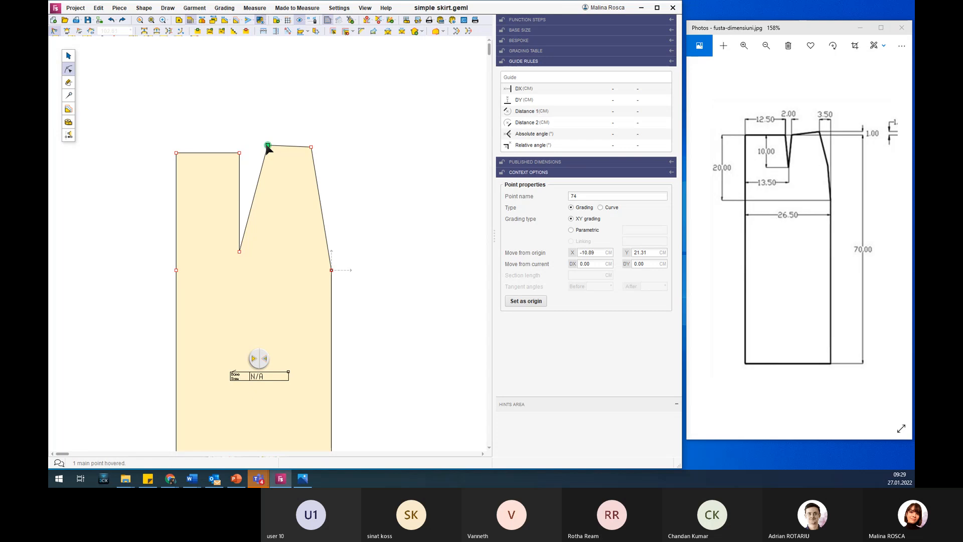
click(312, 147)
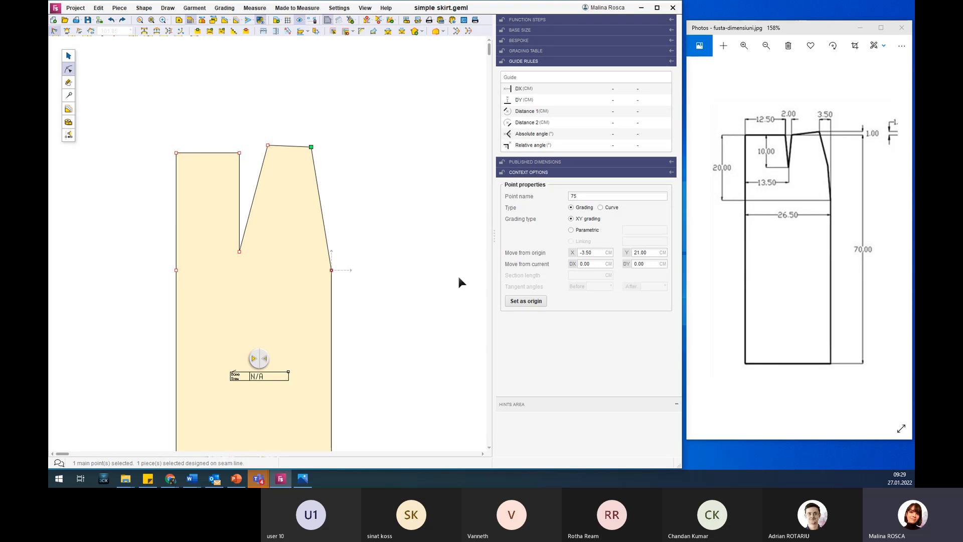
click(521, 301)
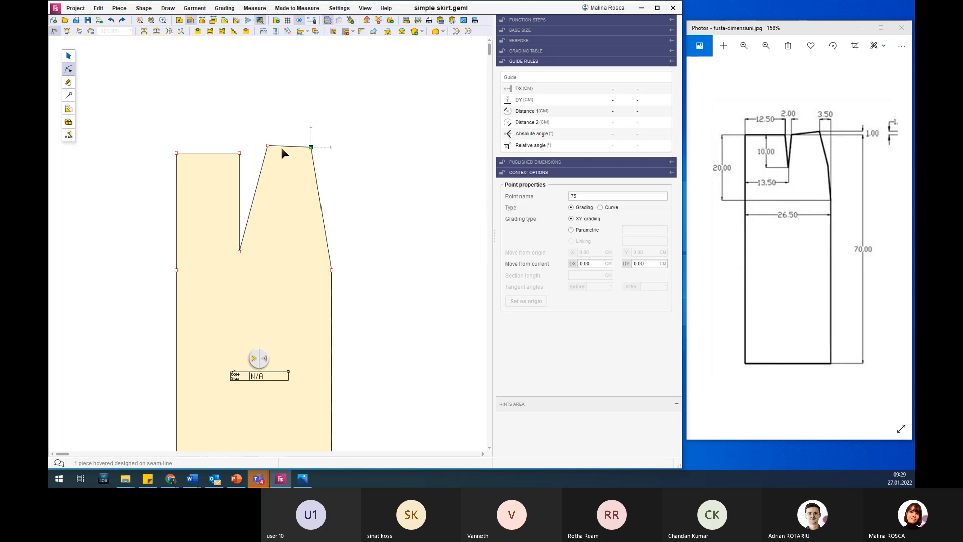
click(268, 145)
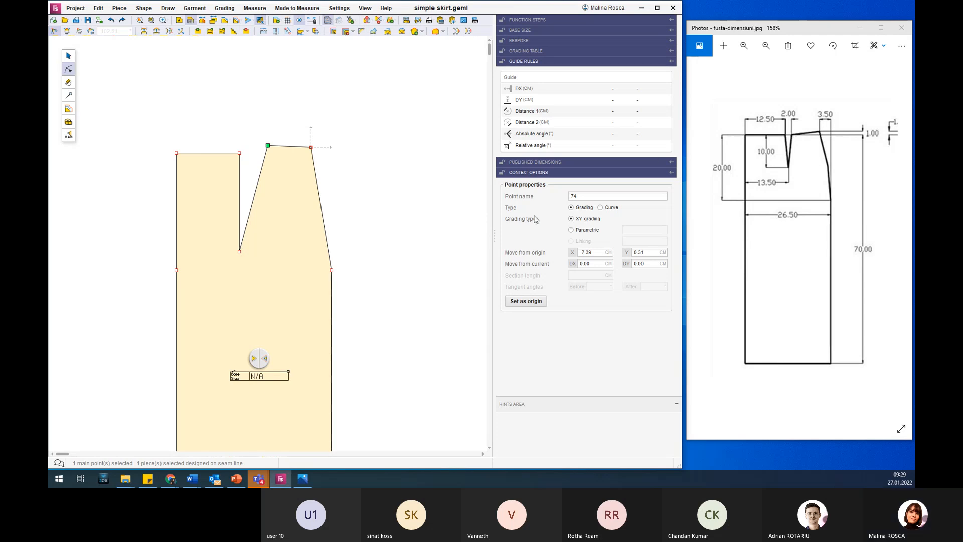
click(596, 252)
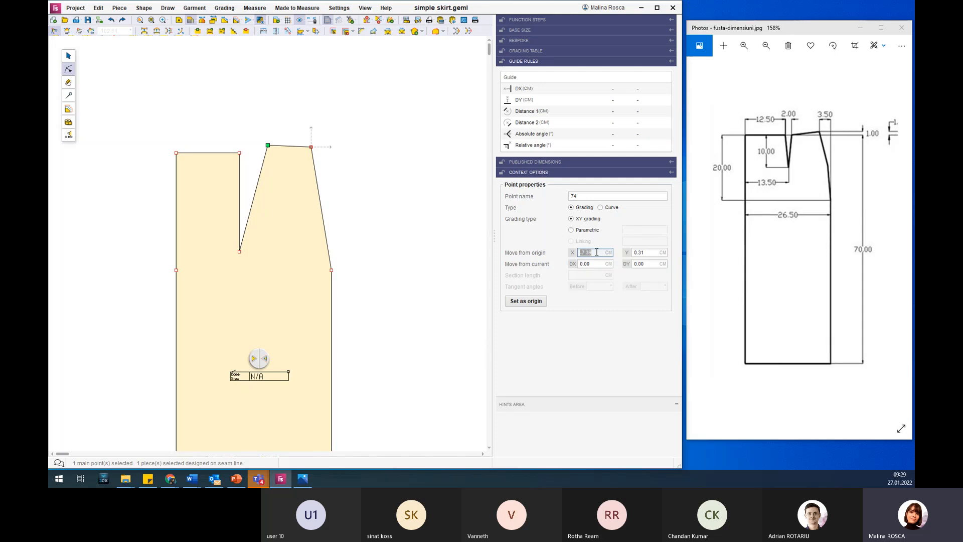
text(-10)
key(Return)
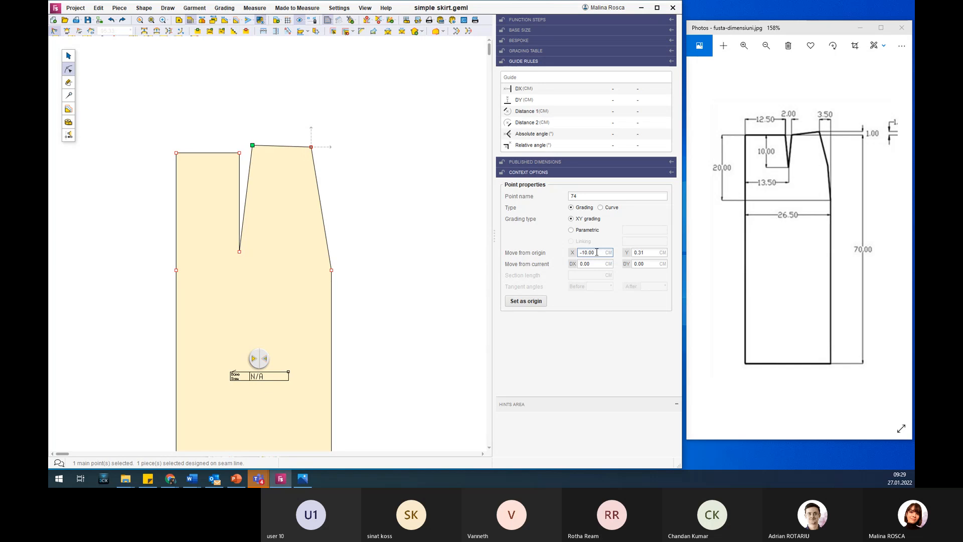
double_click(651, 253)
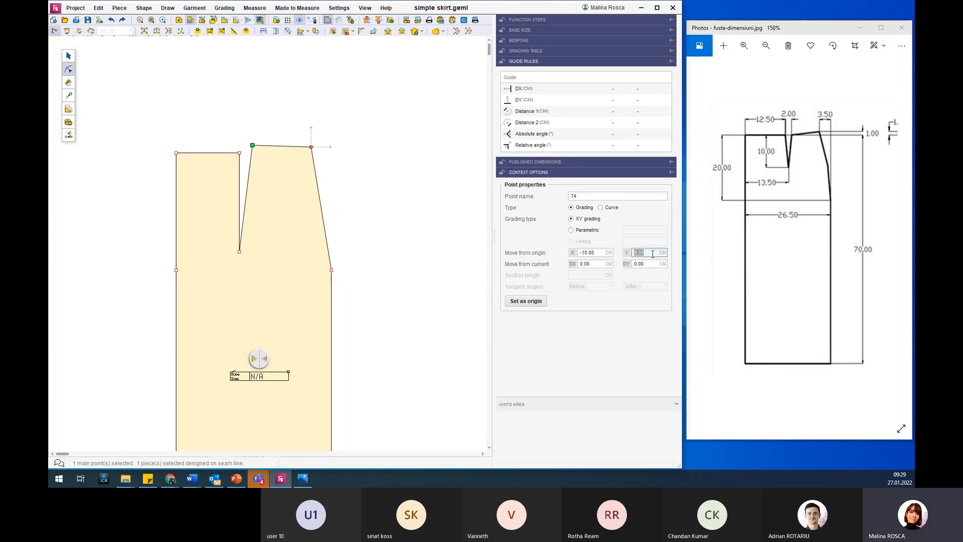
text(-1)
key(Return)
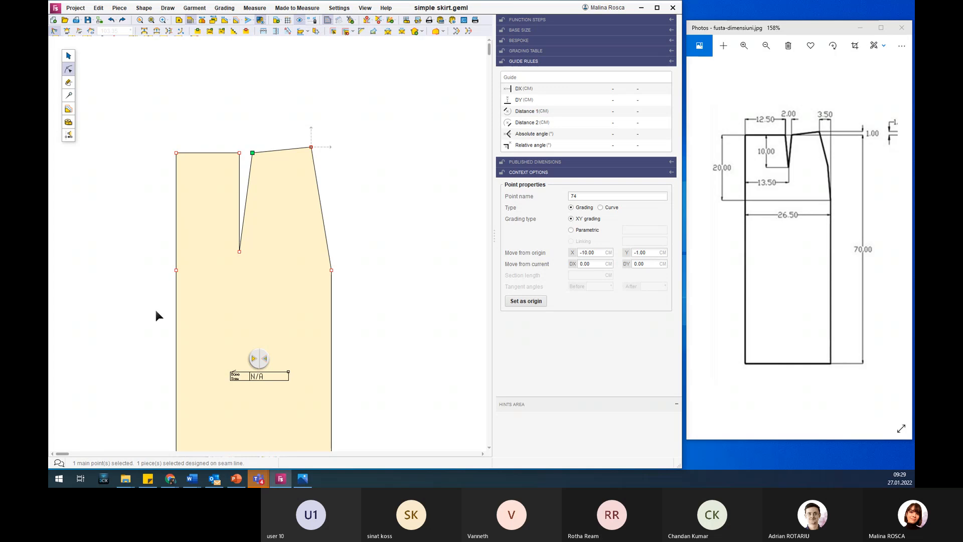
Make the dart's waist point nearest the side seam the new origin.
click(239, 252)
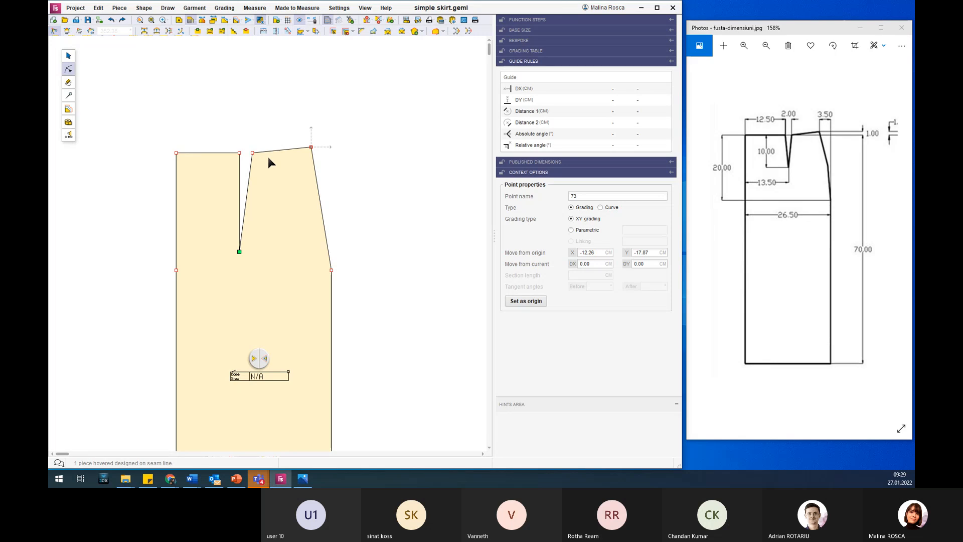
click(253, 153)
click(252, 153)
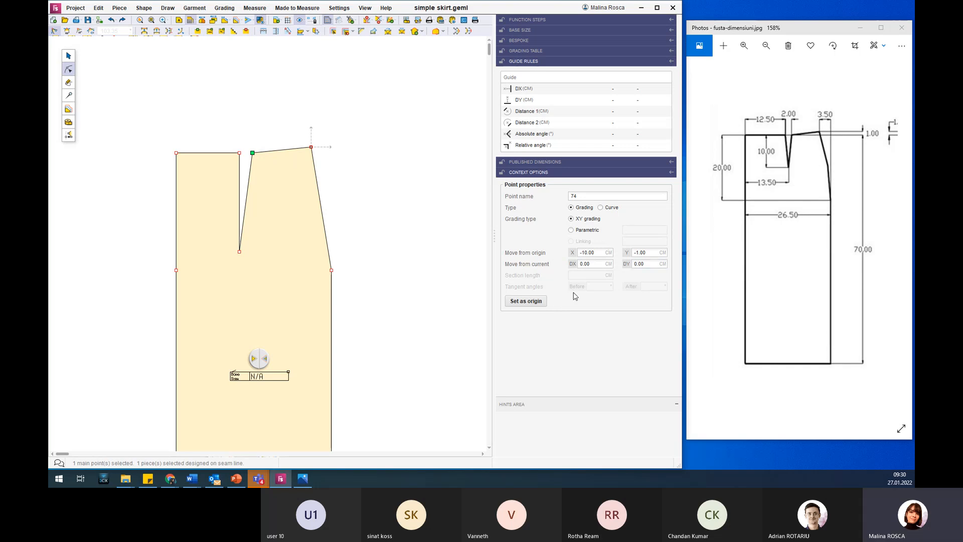
click(531, 301)
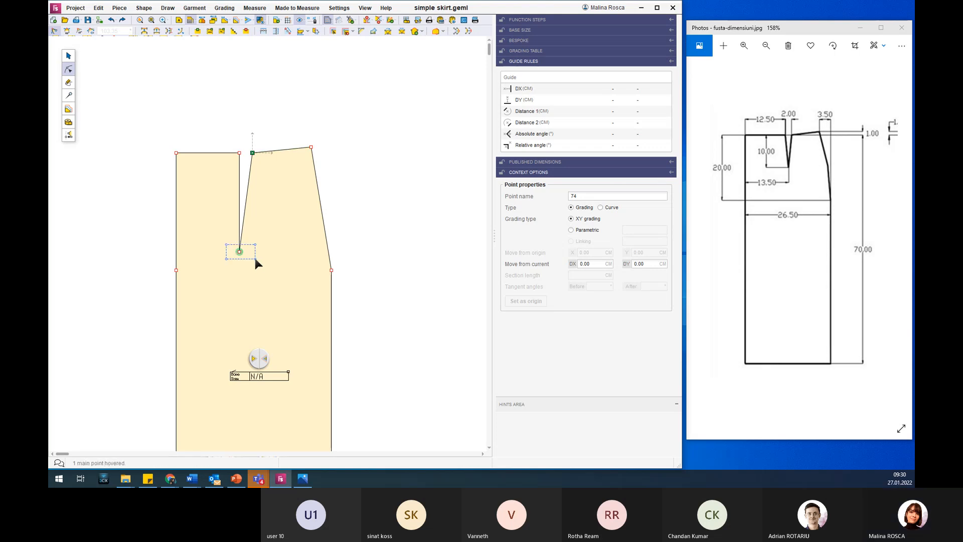
Move the dart tip to X -1 and Y -13.5 cm from the origin.
click(255, 258)
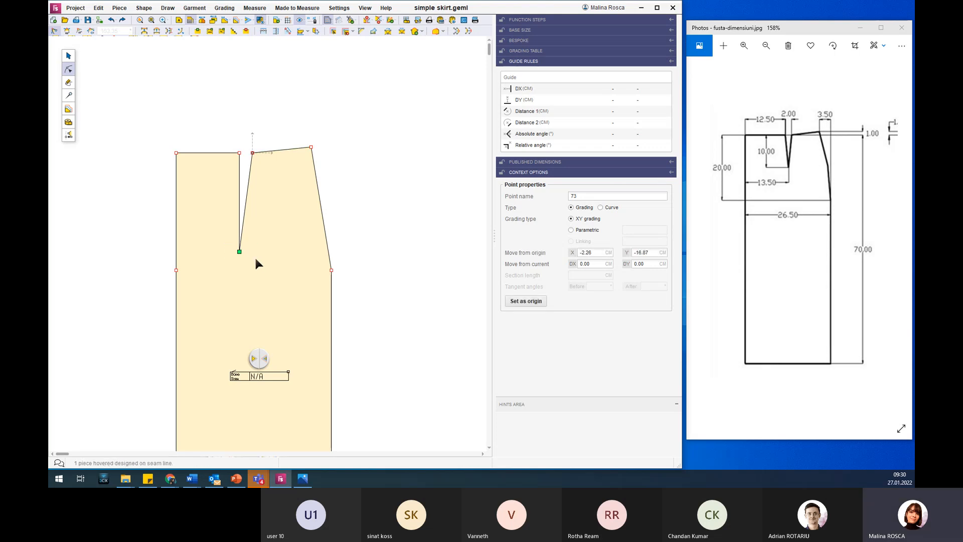
click(239, 152)
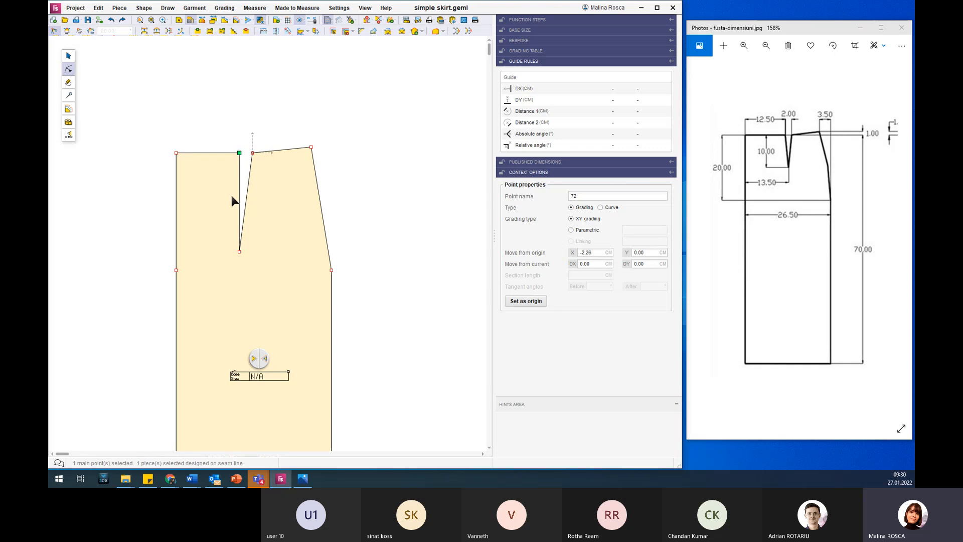
drag(214, 232, 255, 267)
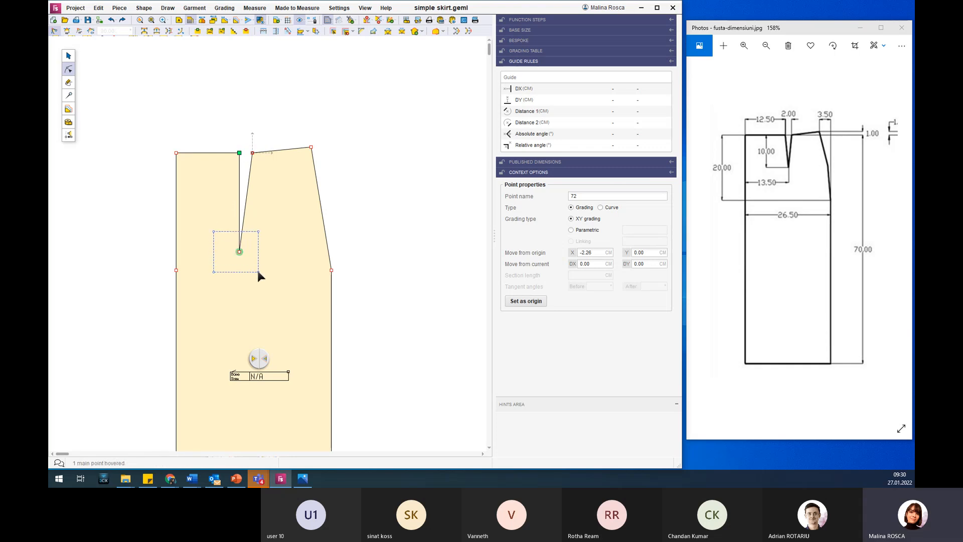
drag(259, 272, 259, 273)
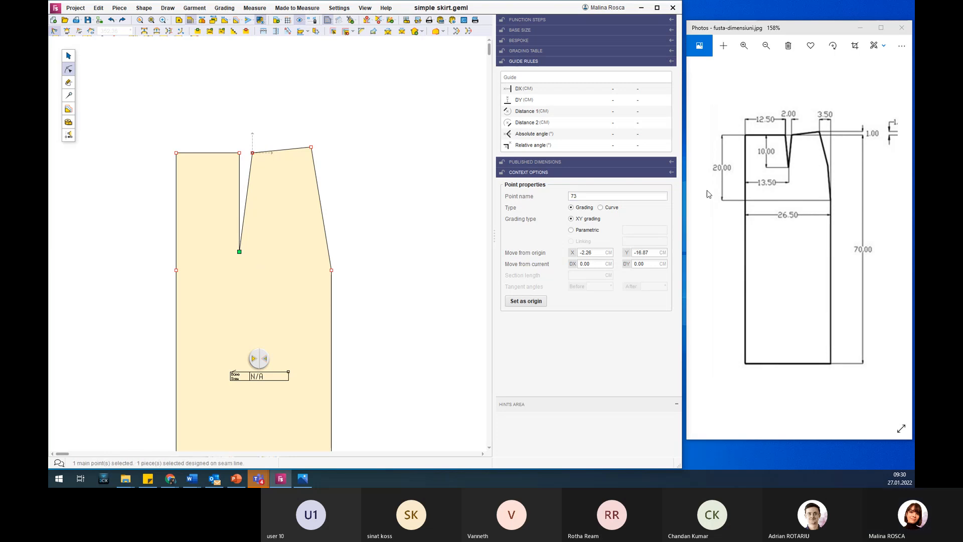
double_click(600, 254)
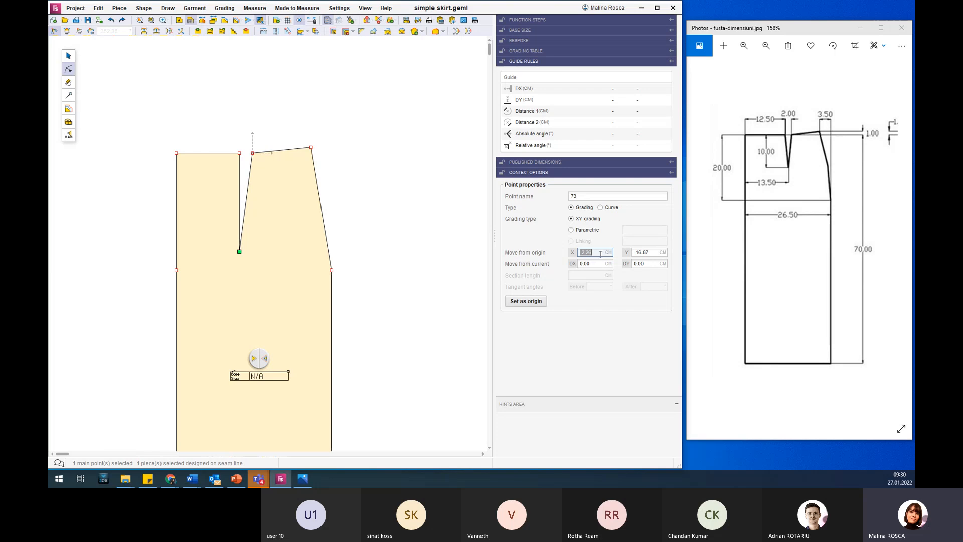
text(-1)
key(Return)
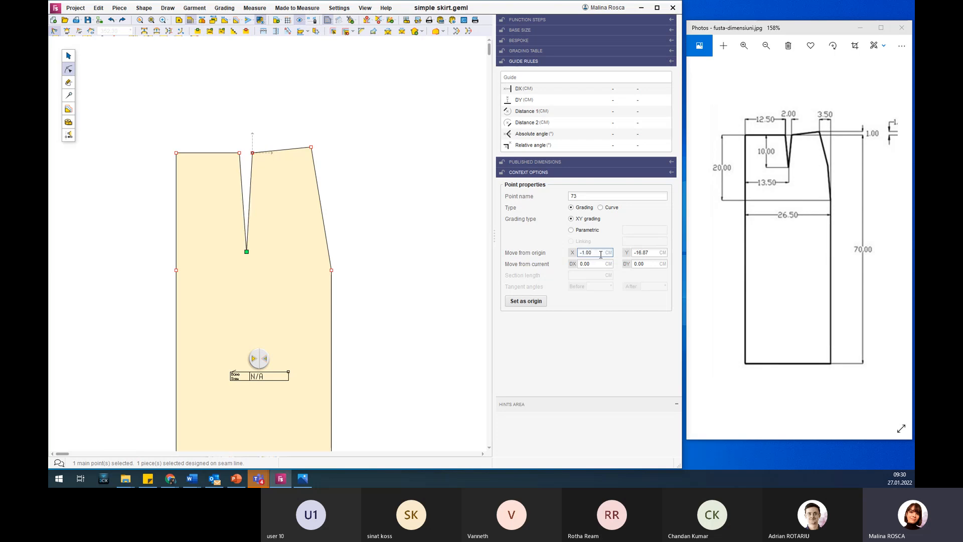
double_click(655, 253)
text(-)
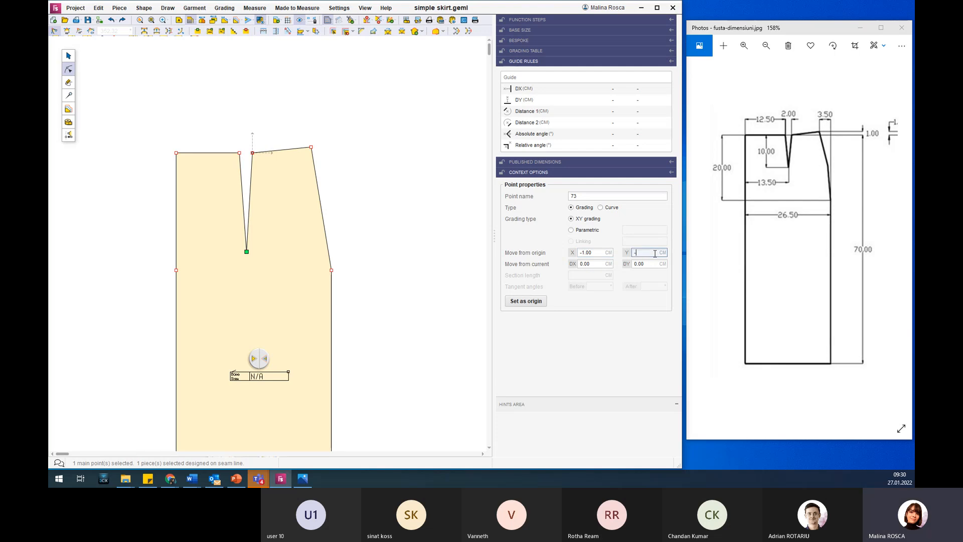
text(13.5)
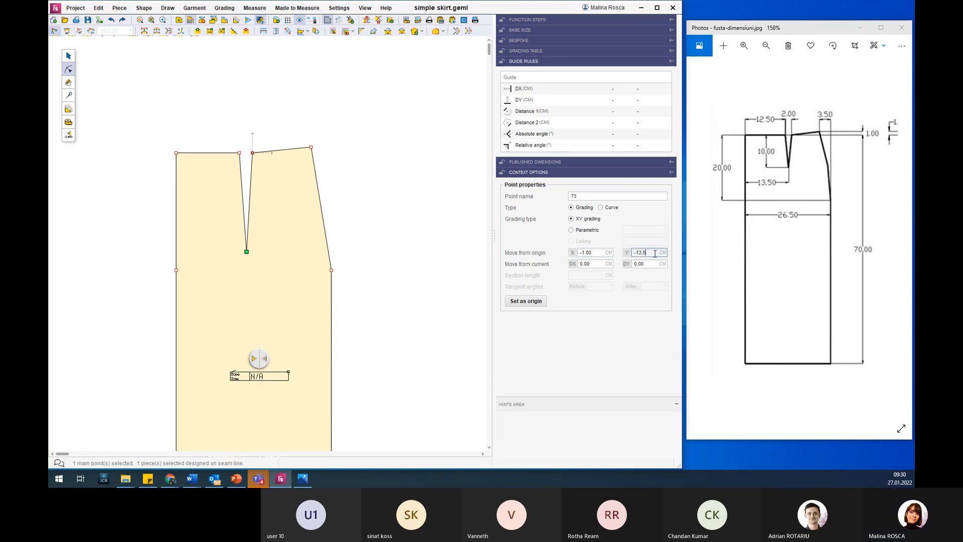
key(Return)
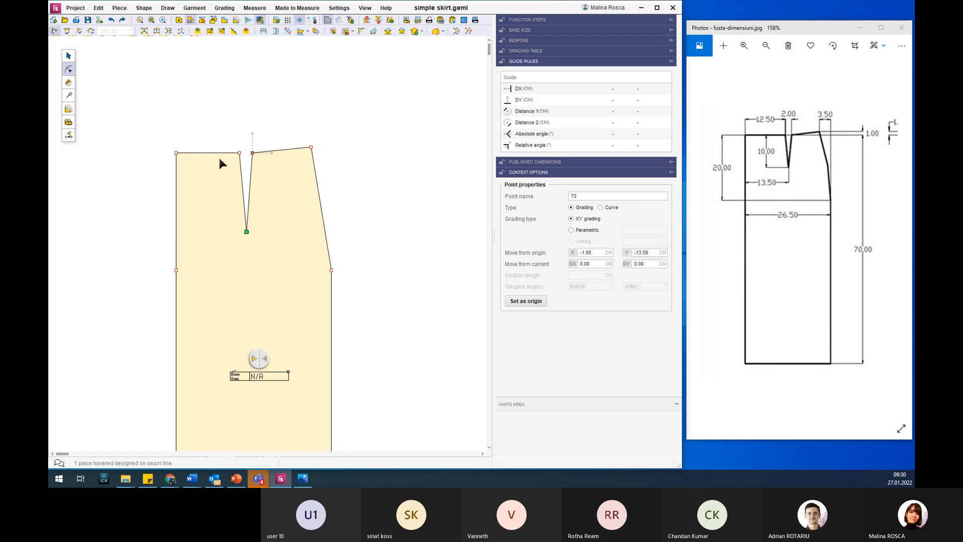
Set the X of the dart's waist point farthest from the side seam to -1 cm from the origin.
drag(229, 152, 245, 162)
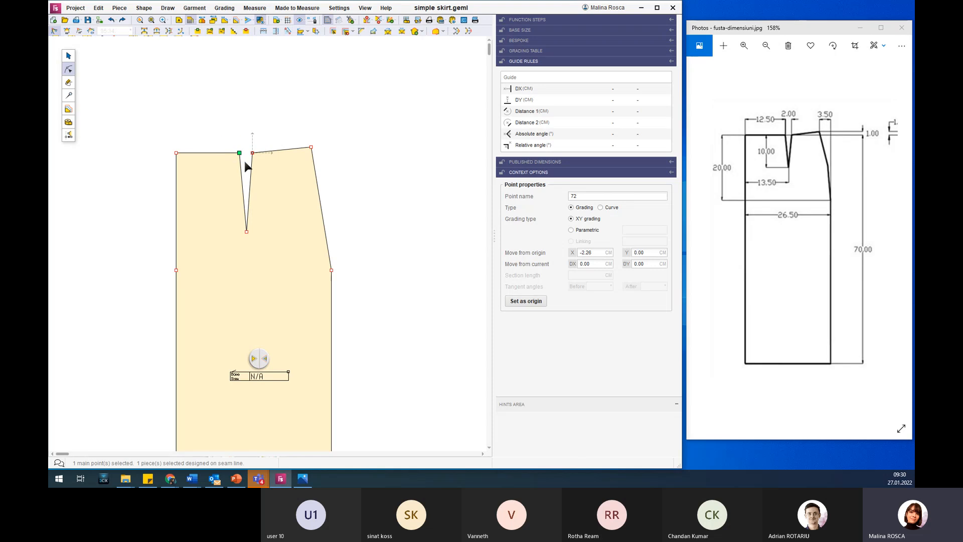
double_click(601, 253)
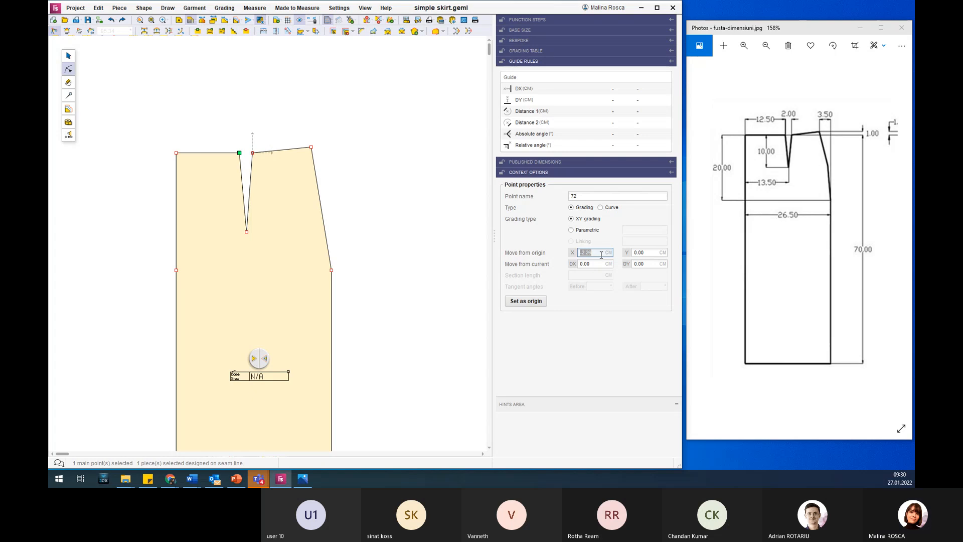
text(-)
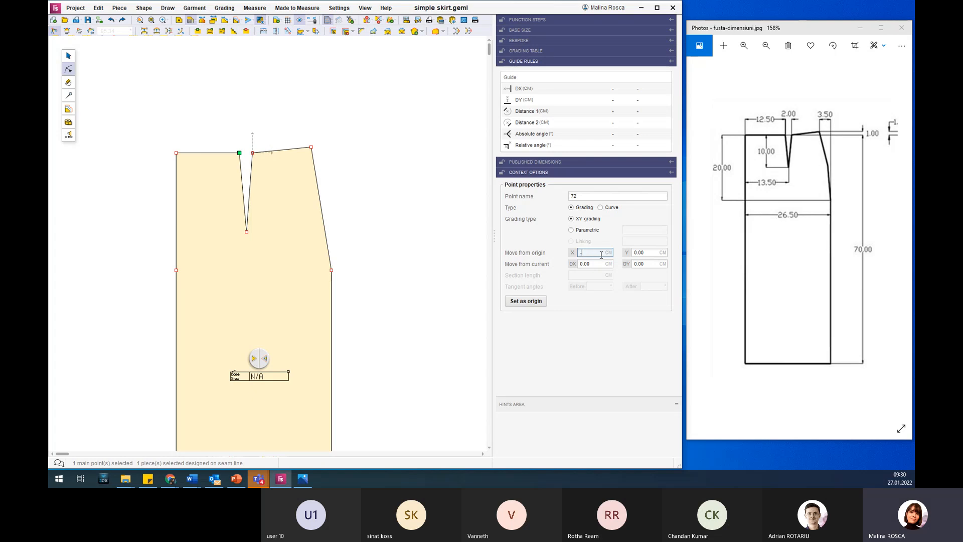
text(1)
key(Return)
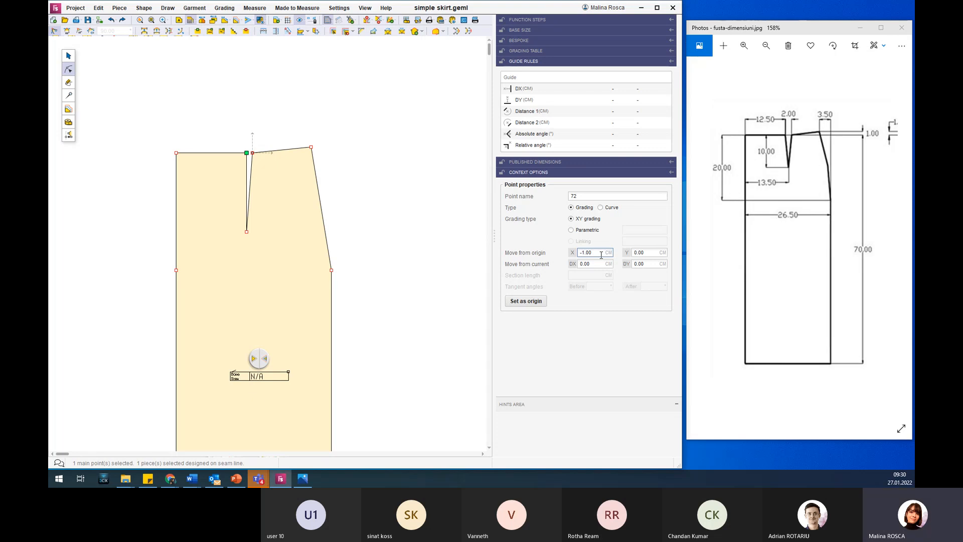
Set the X of the dart's waist point farthest from the side seam to -2 cm from the origin.
click(253, 153)
double_click(596, 252)
text(-2)
key(Return)
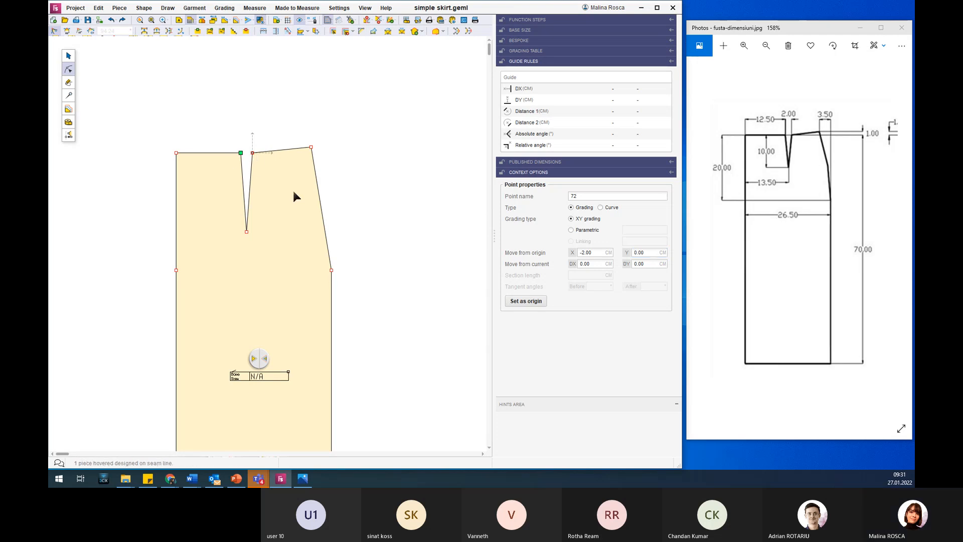
Check the centre waist corner's offset from the origin against the dimensions in the reference sketch.
scroll(295, 194, down, 1)
scroll(295, 201, down, 1)
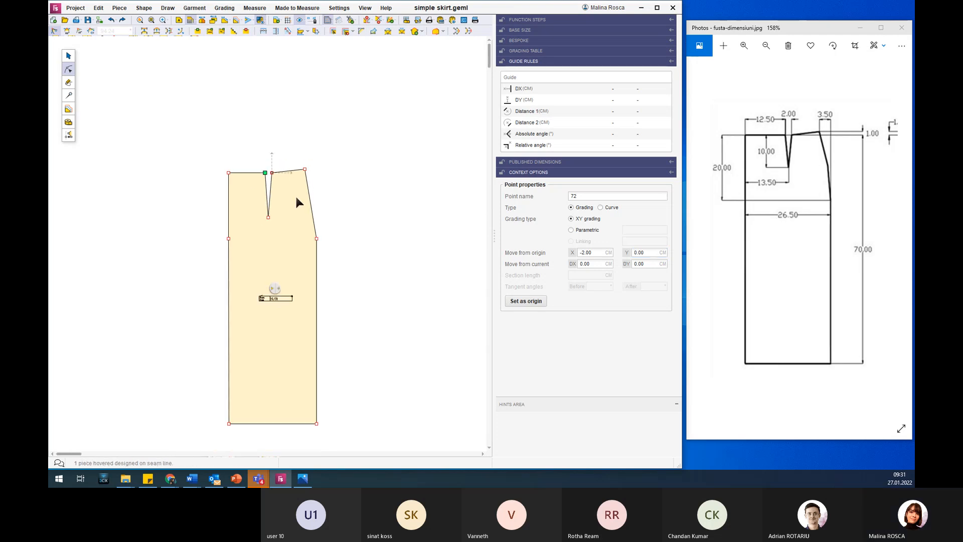
click(228, 173)
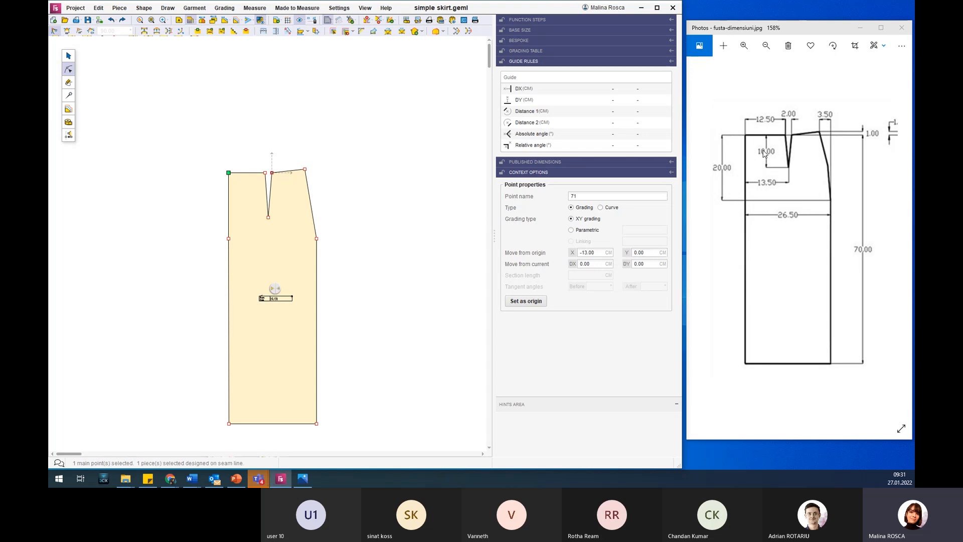
click(302, 216)
click(393, 206)
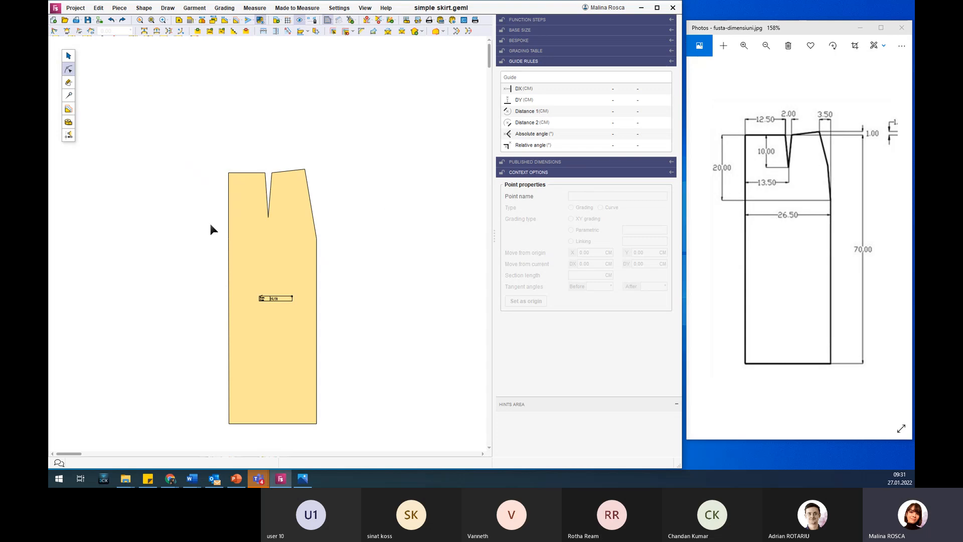
click(281, 247)
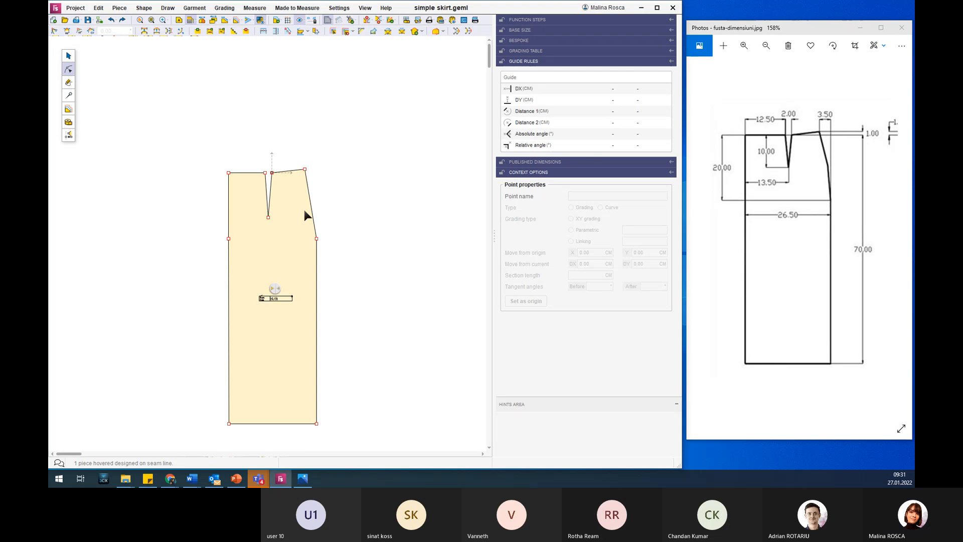
Turn the waistline segment between the dart and the side seam into a curve.
scroll(297, 166, up, 2)
scroll(295, 163, up, 1)
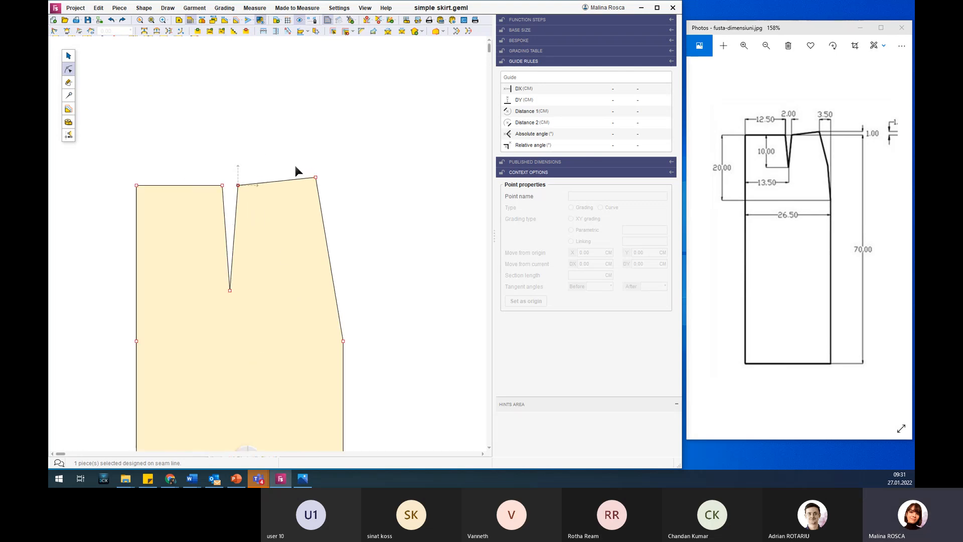
click(156, 32)
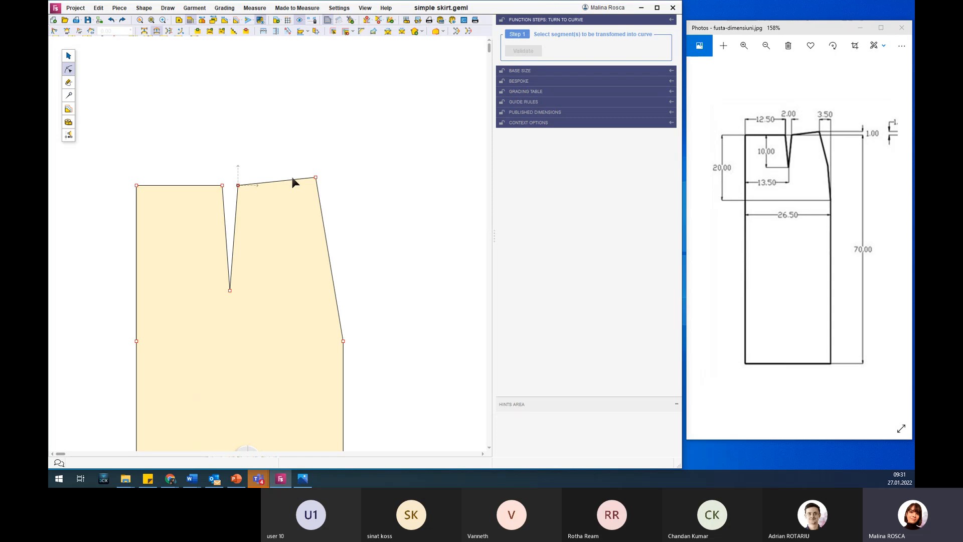
drag(221, 149, 327, 190)
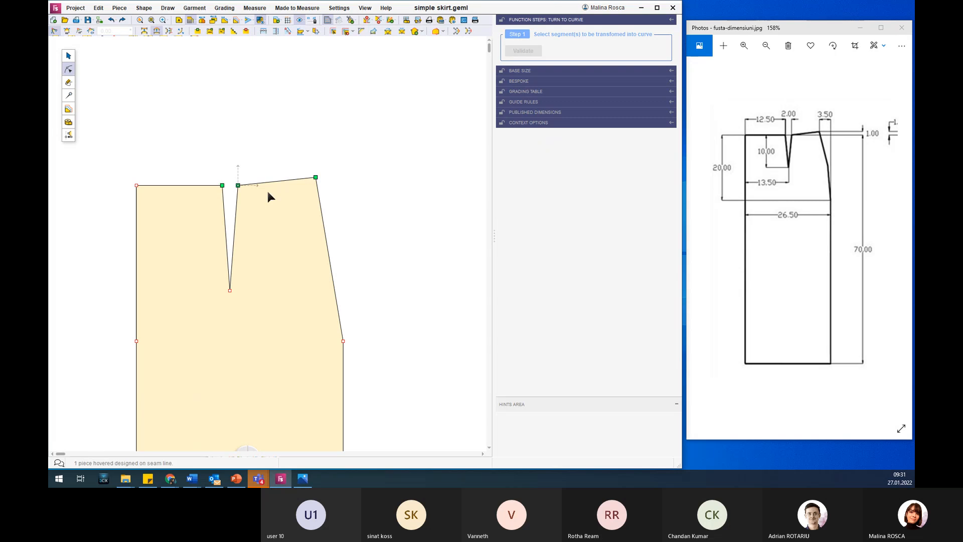
click(214, 94)
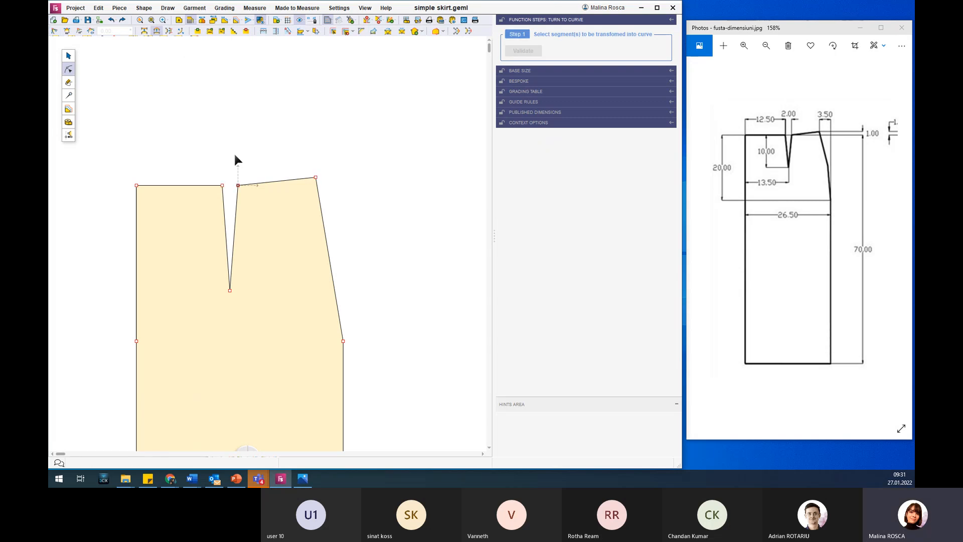
drag(233, 167, 335, 219)
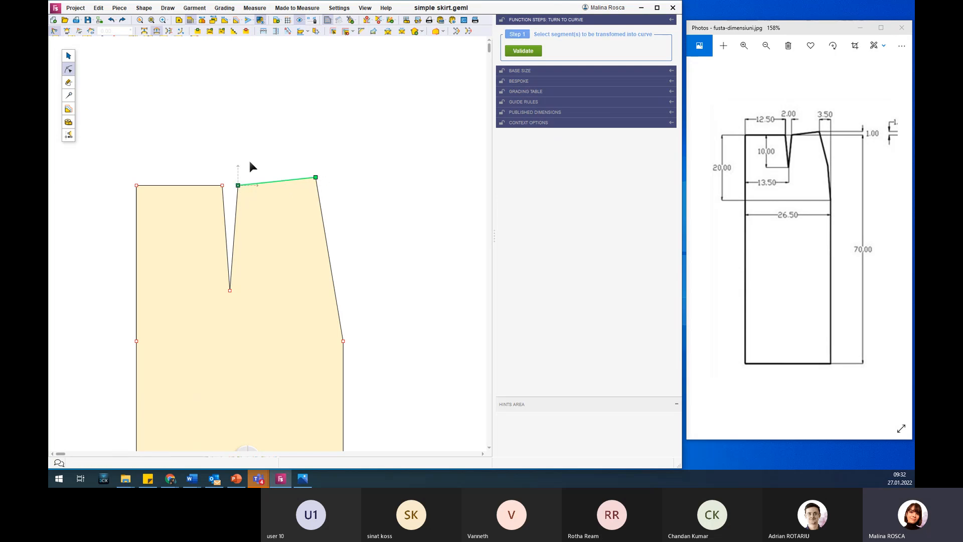
click(531, 53)
Reposition the two tangent handles of the waistline curve between the dart and the side seam.
scroll(309, 173, up, 3)
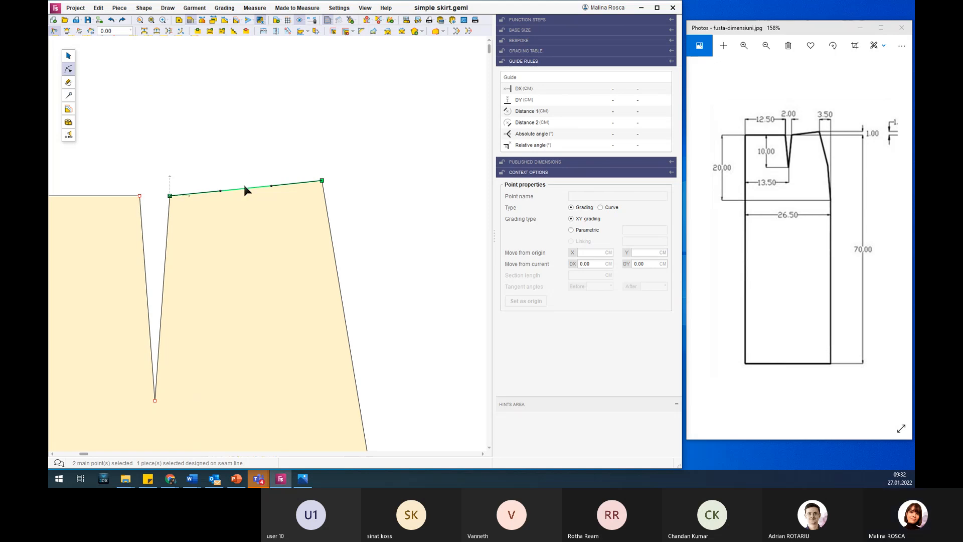
mouse_move(244, 189)
mouse_down()
mouse_move(243, 197)
mouse_move(240, 150)
mouse_move(248, 215)
mouse_move(242, 131)
mouse_move(246, 184)
mouse_up()
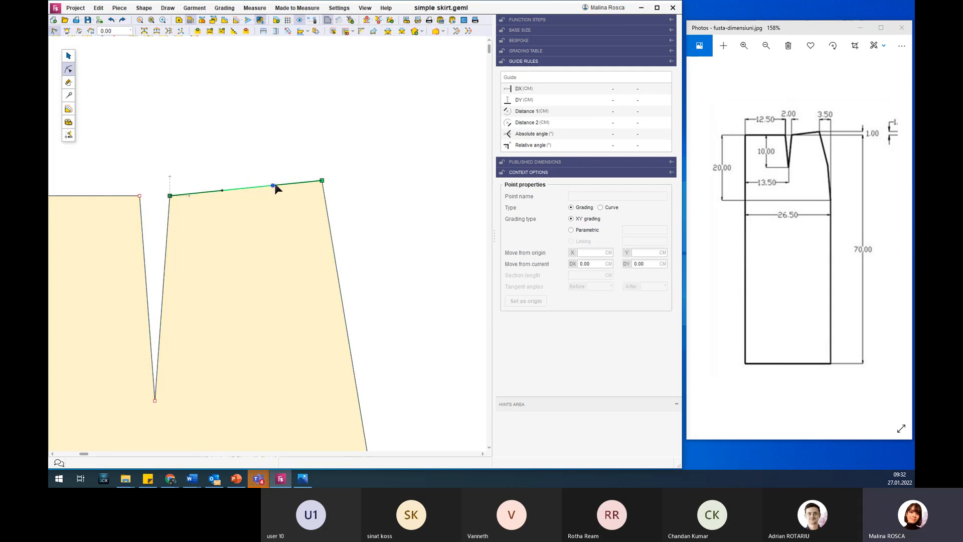
mouse_move(273, 189)
mouse_down()
mouse_move(284, 229)
mouse_move(270, 186)
mouse_up()
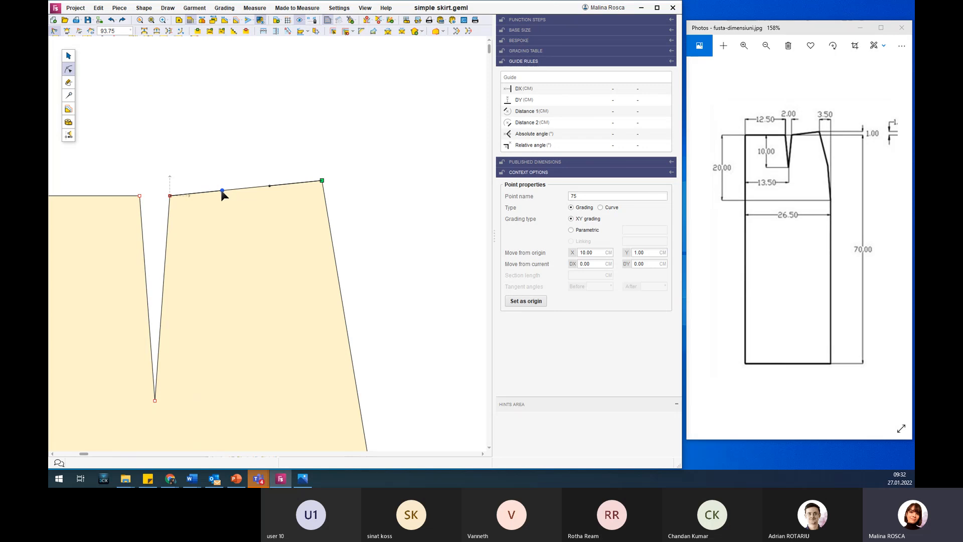
mouse_move(222, 191)
mouse_down()
mouse_move(219, 217)
mouse_move(184, 210)
mouse_move(245, 264)
mouse_move(200, 228)
mouse_move(279, 261)
mouse_move(216, 223)
mouse_move(207, 203)
mouse_move(217, 191)
mouse_up()
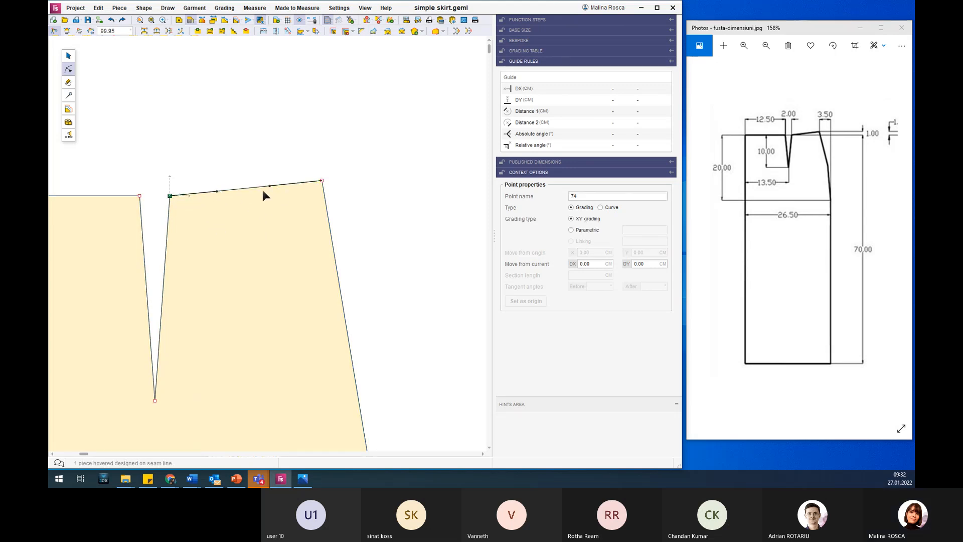
click(246, 189)
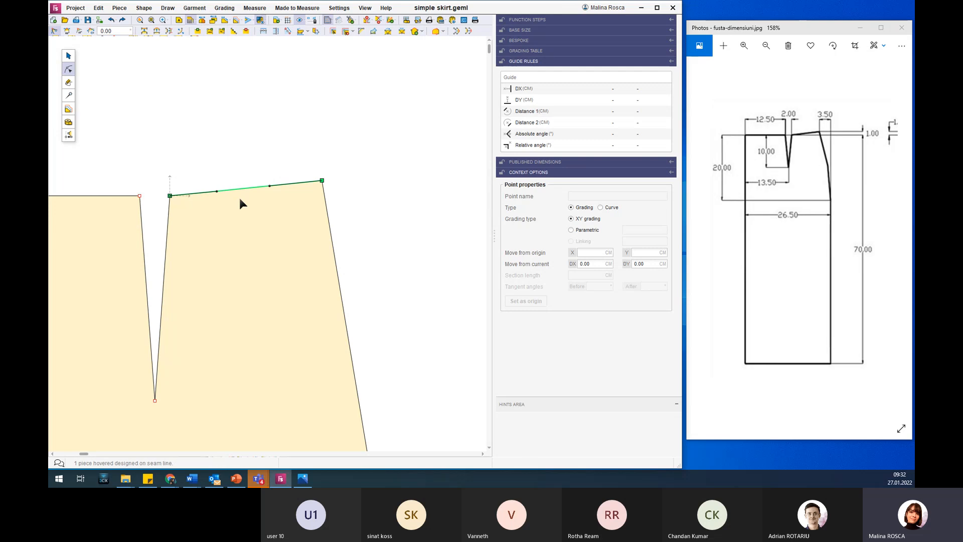
Turn the side seam segment between the waist point and the hip point into a curve.
scroll(270, 223, down, 2)
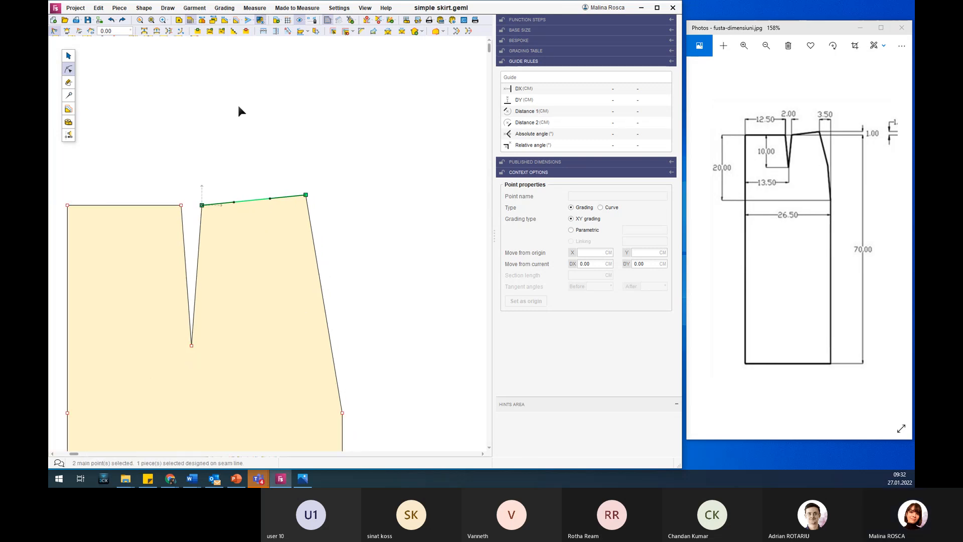
click(156, 31)
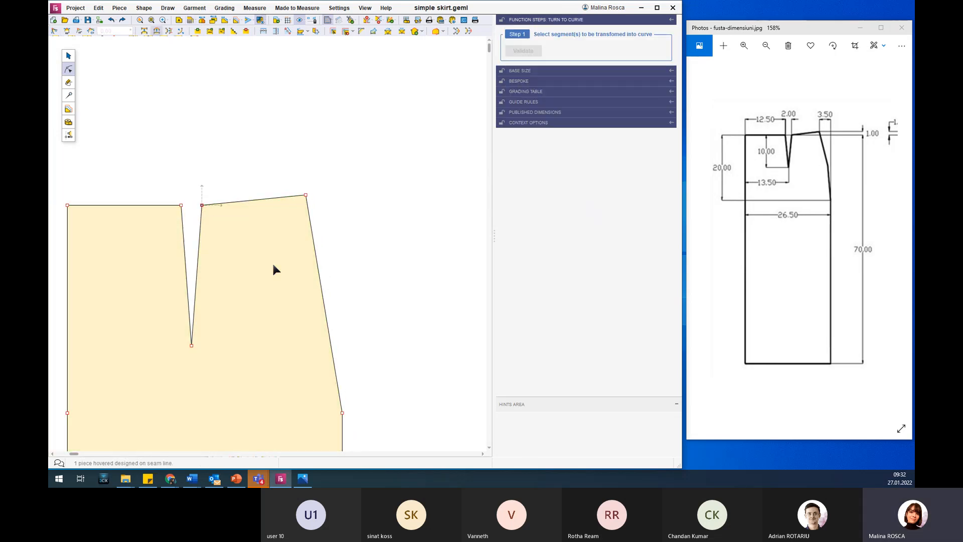
click(317, 270)
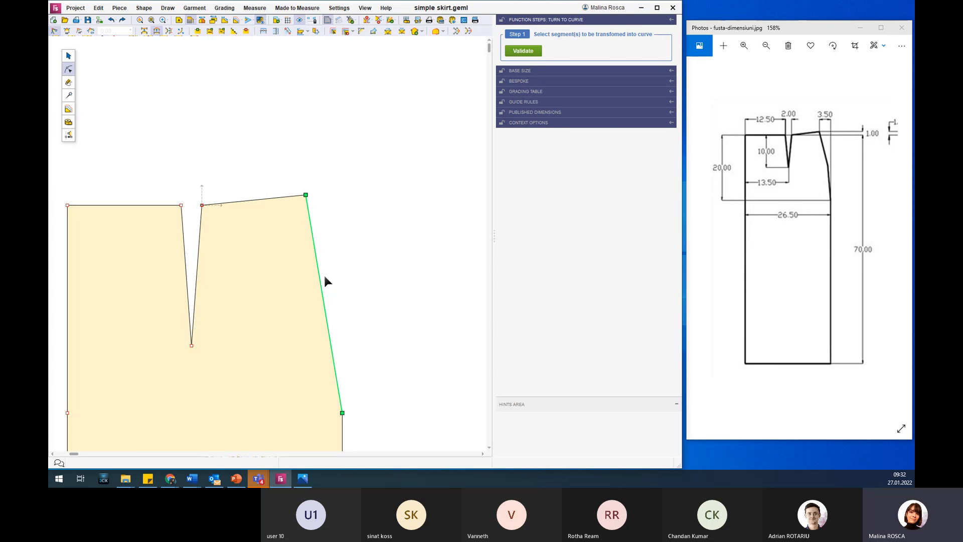
click(522, 51)
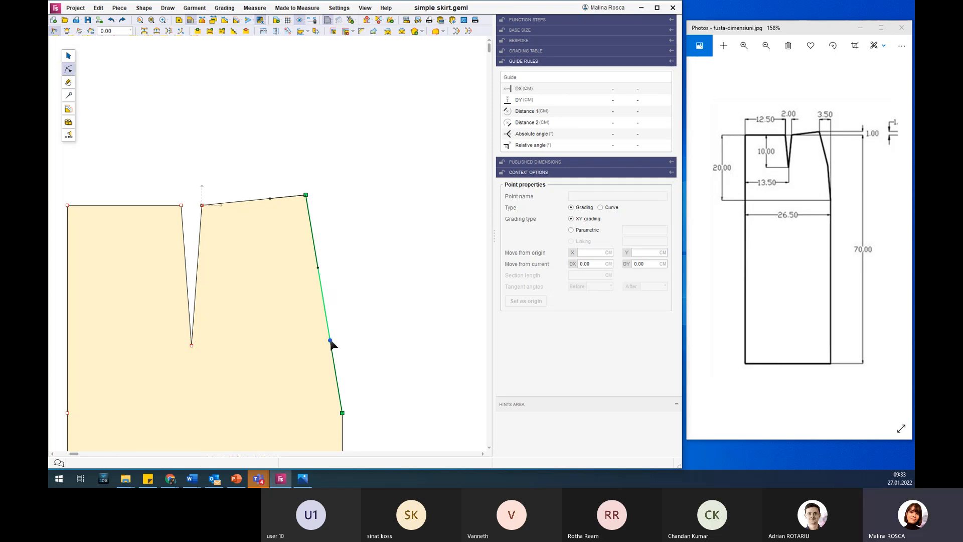
Set the corner angles to 90° at both ends of the waist curve between the dart and the side seam.
scroll(294, 343, down, 4)
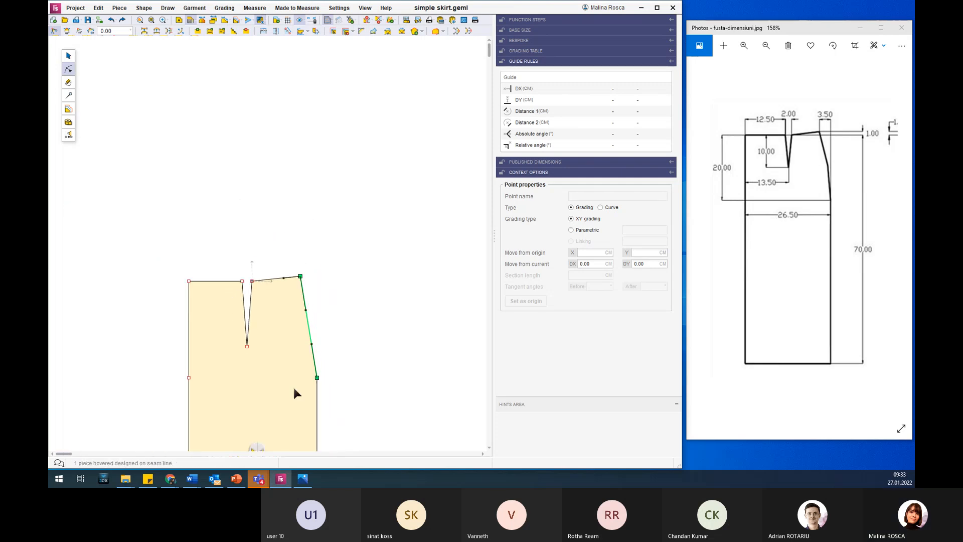
scroll(294, 389, up, 3)
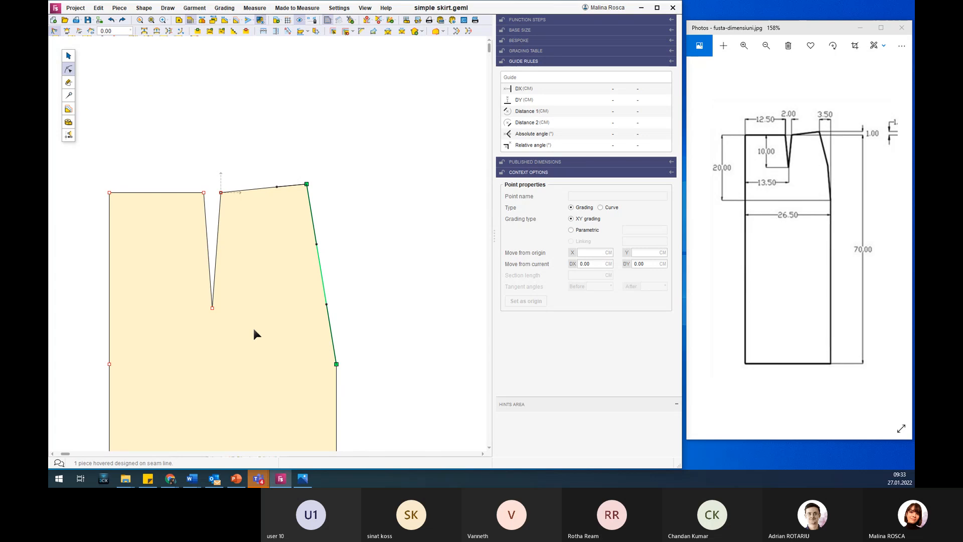
click(266, 209)
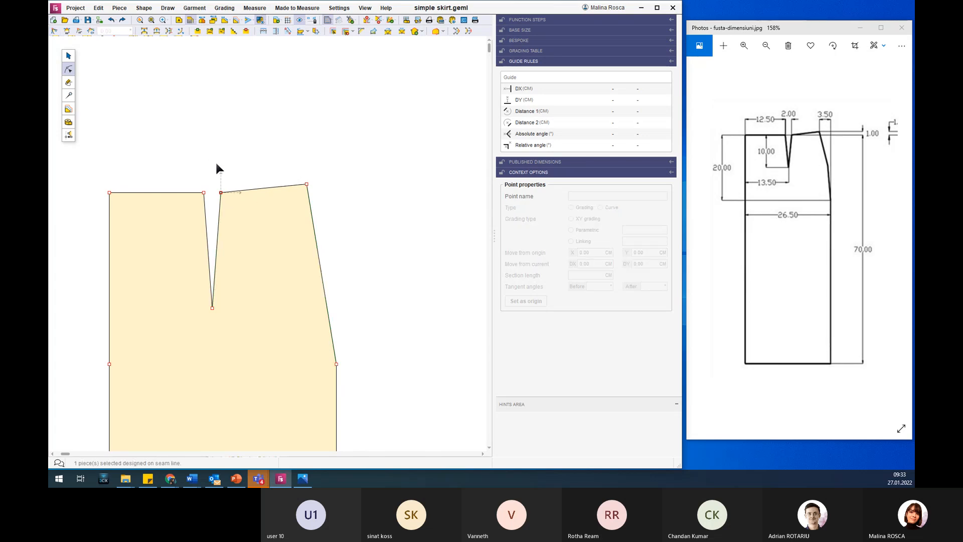
drag(218, 166, 330, 204)
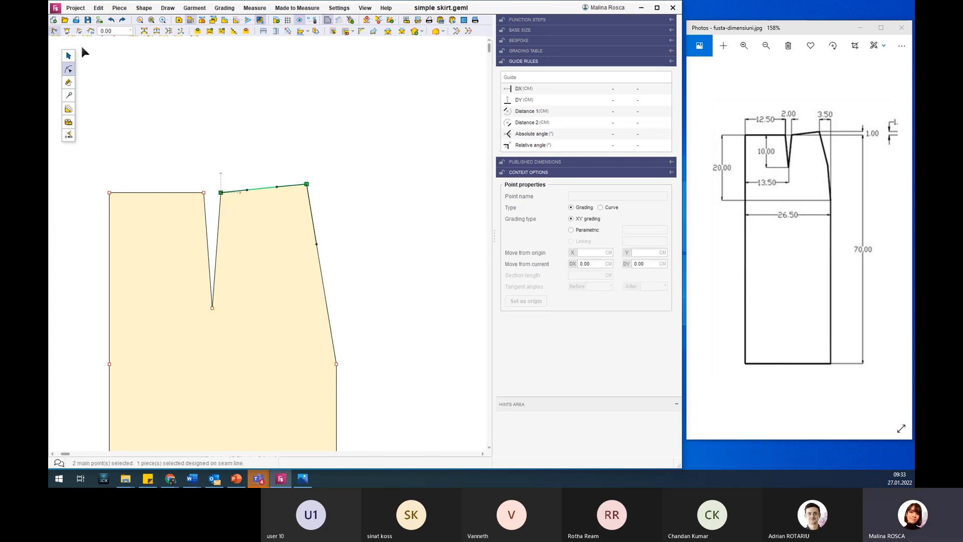
click(78, 31)
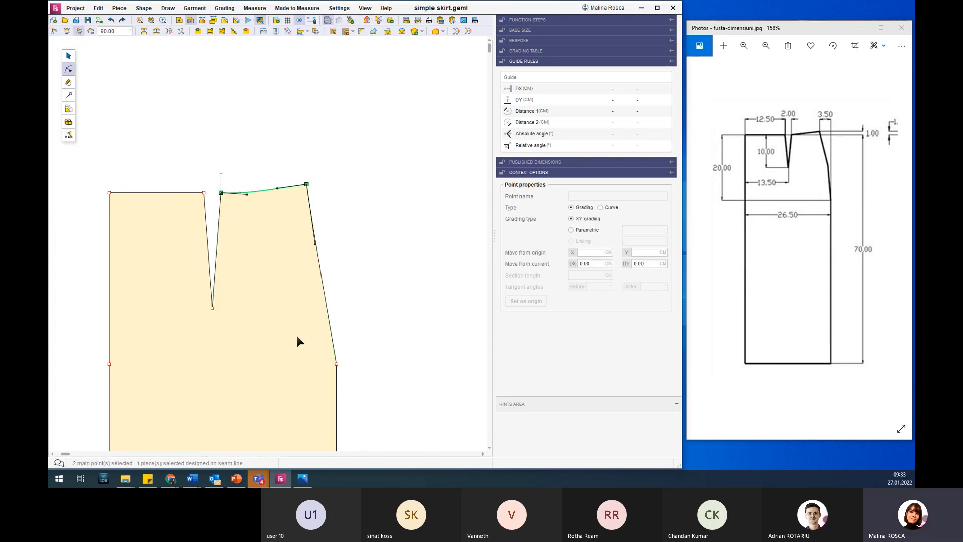
Set the contour angle at the side seam's hip point to 180° to smooth the hip curve.
click(336, 364)
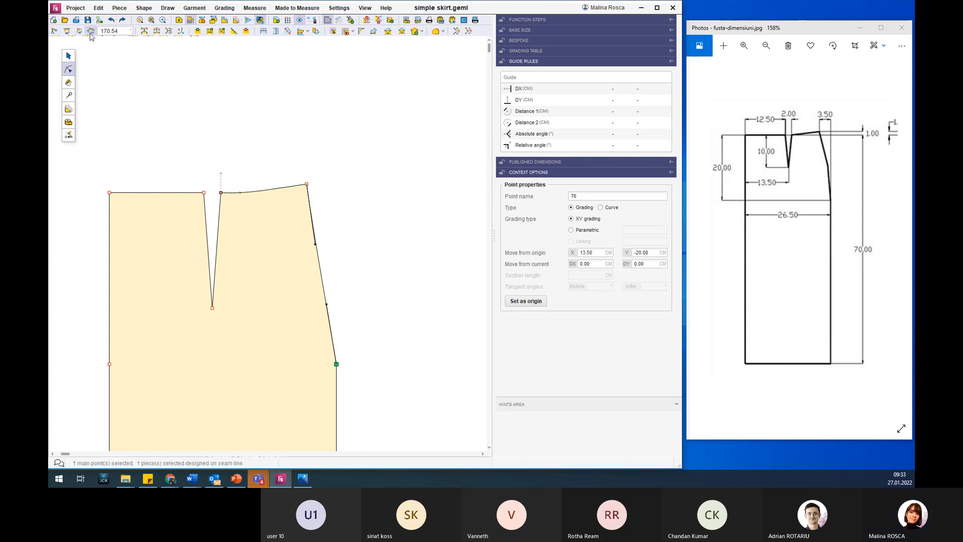
click(71, 32)
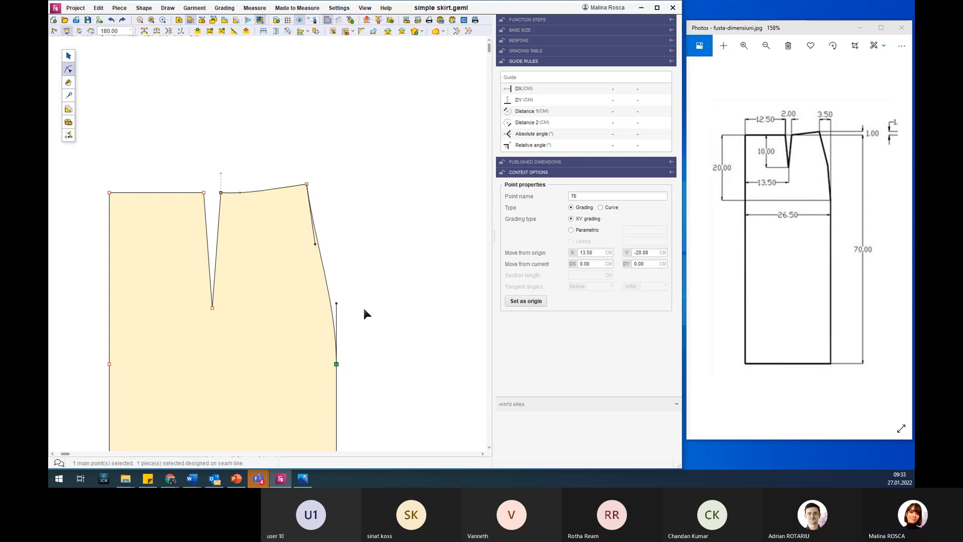
click(291, 303)
scroll(290, 303, down, 4)
scroll(290, 304, down, 1)
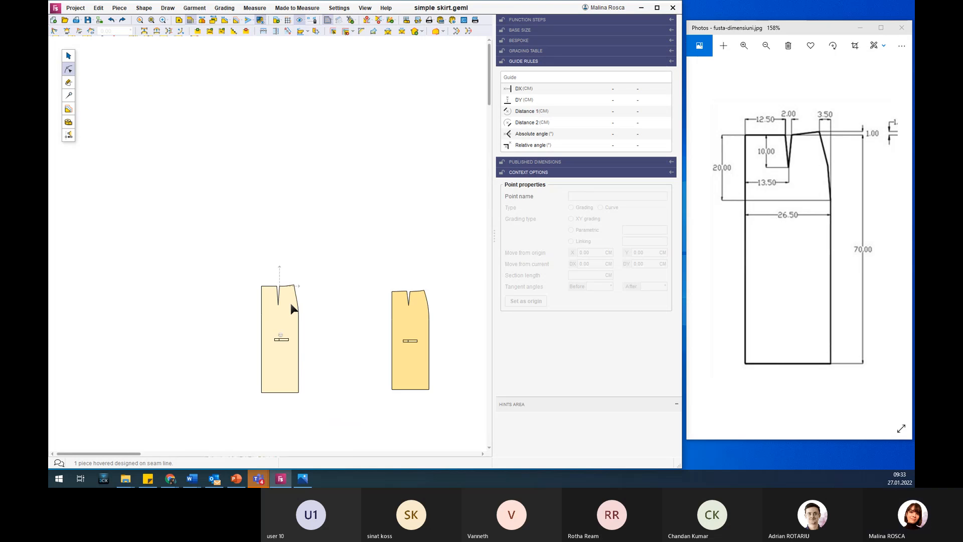
scroll(399, 385, up, 1)
click(333, 350)
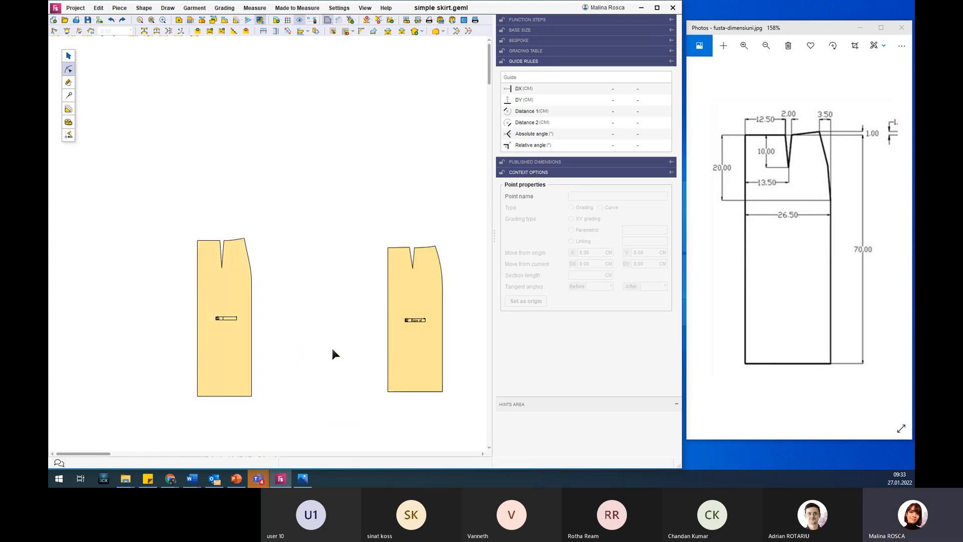
Minimise the reference sketch and maximise the pattern window around the three skirt pieces.
click(860, 28)
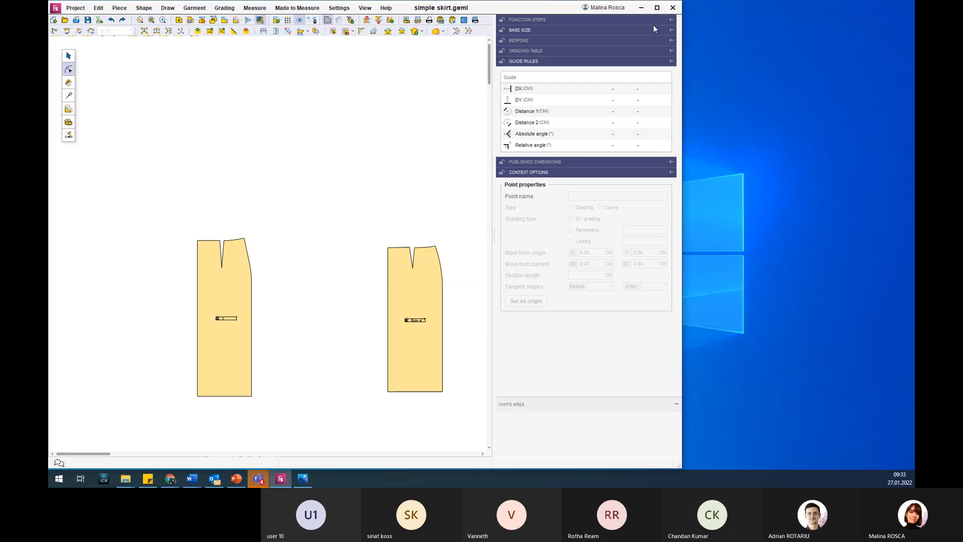
click(657, 8)
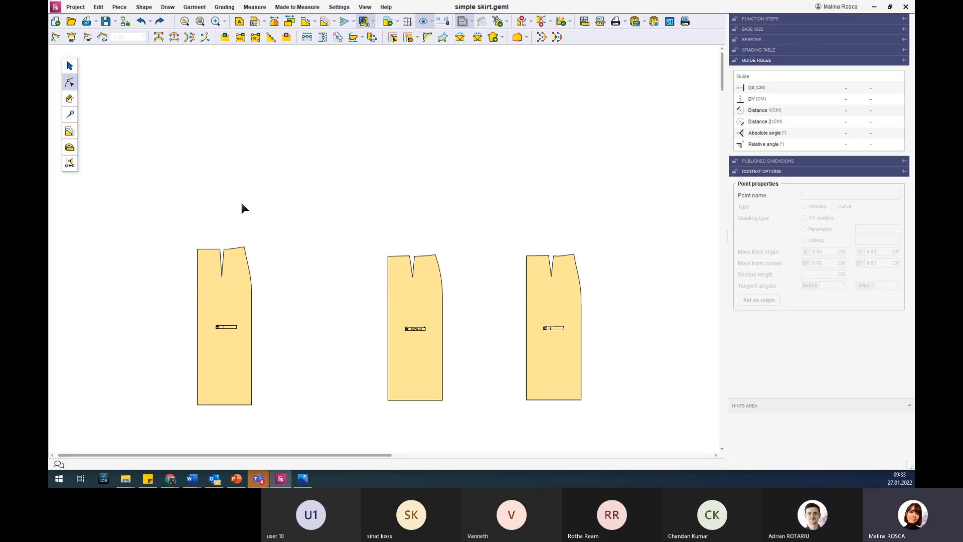
scroll(343, 408, up, 3)
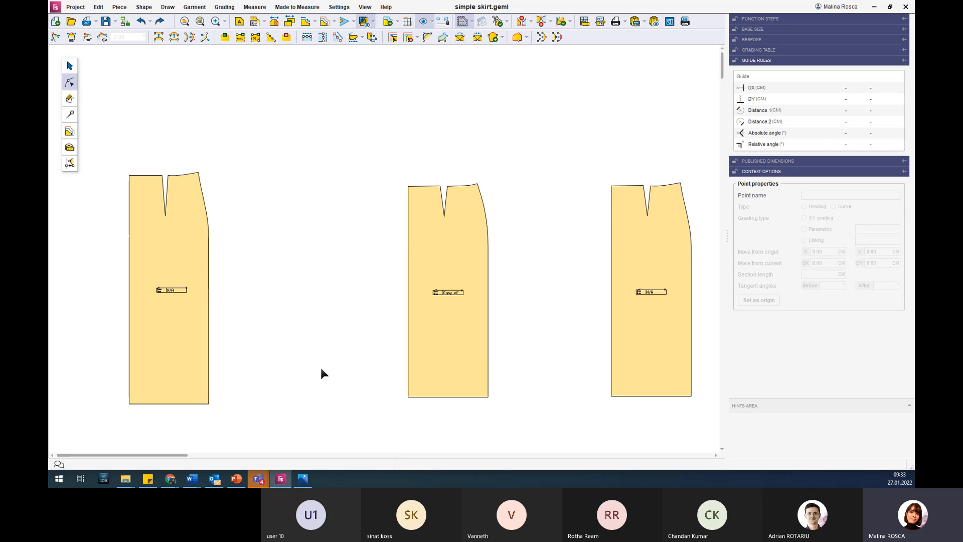
Select the middle skirt piece and switch to Garment mode.
click(438, 271)
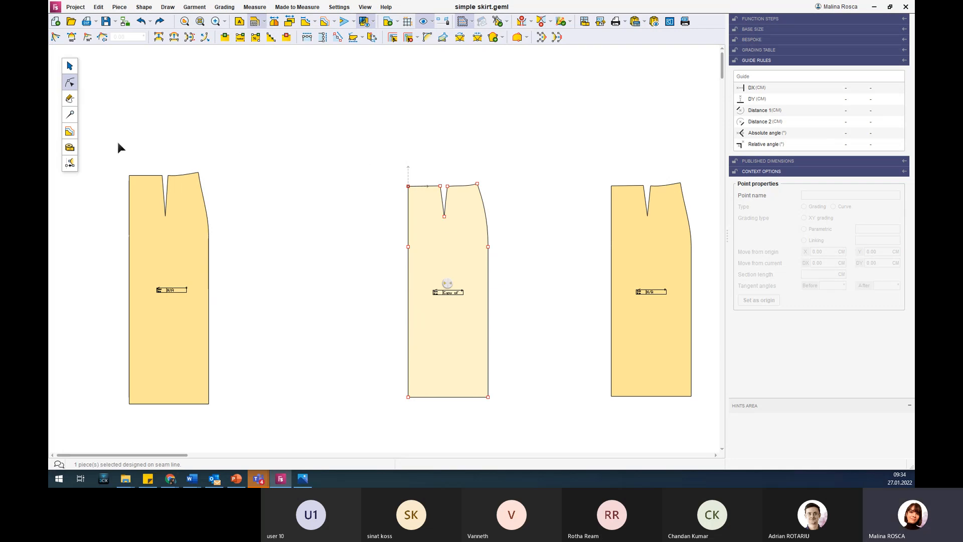
click(70, 115)
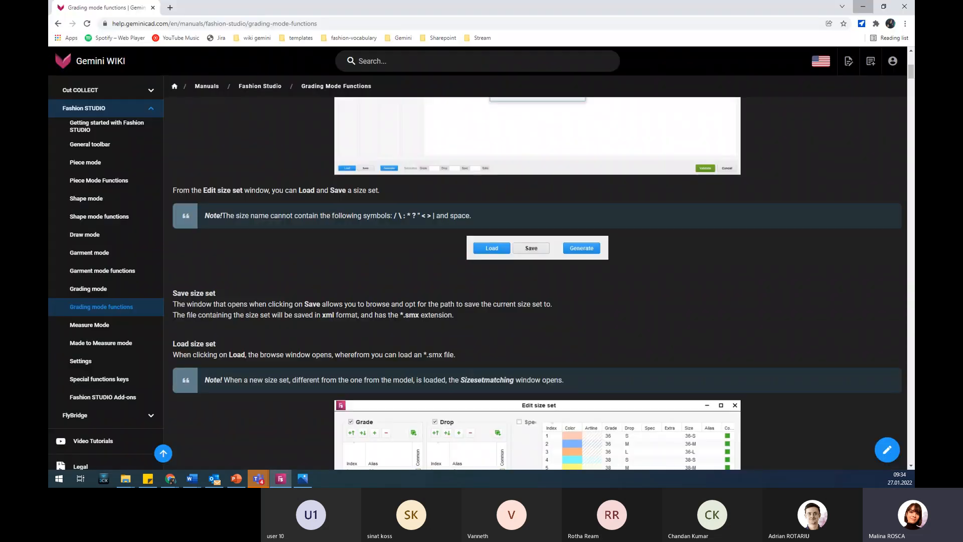
Look at the Gemini WIKI manual page on grading mode functions in the browser, and return to the pattern.
click(171, 479)
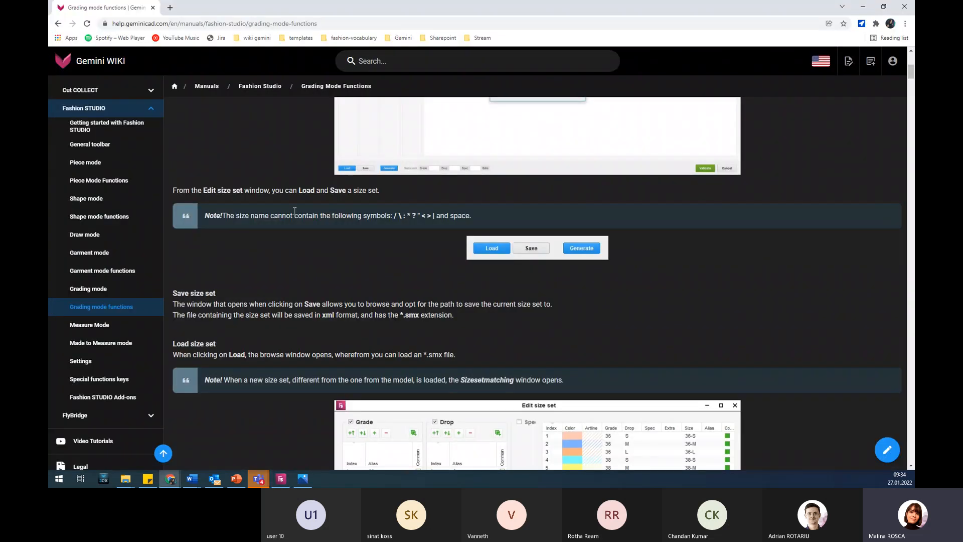
scroll(294, 211, up, 7)
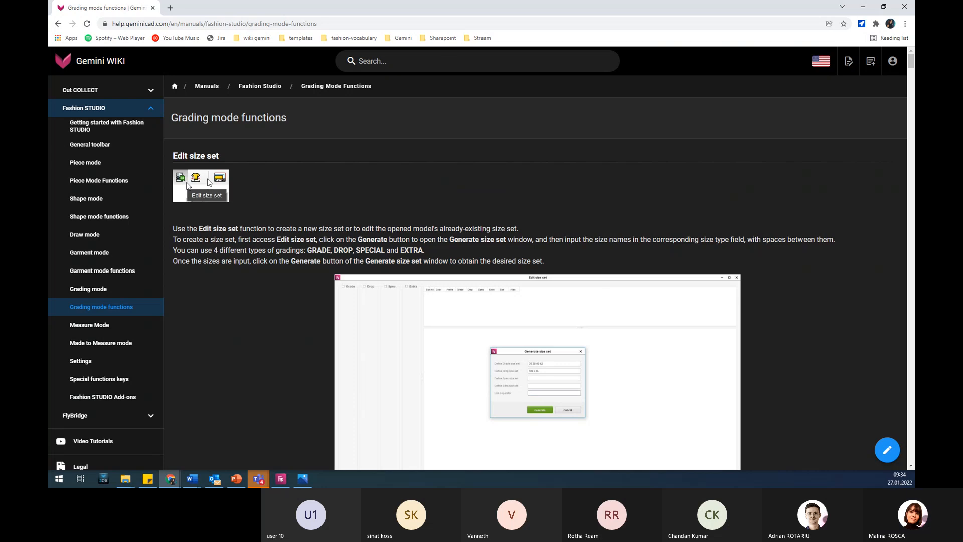
drag(219, 9, 435, 1)
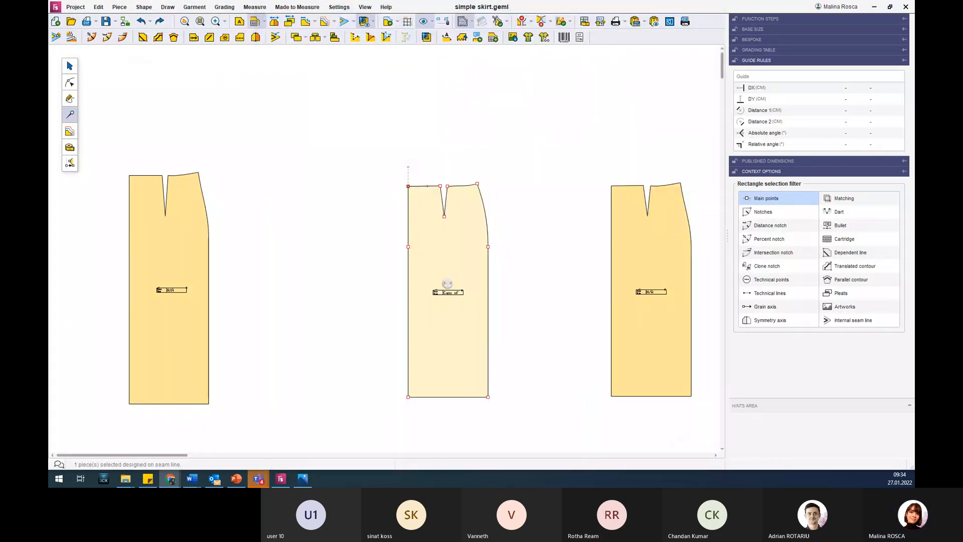
click(412, 142)
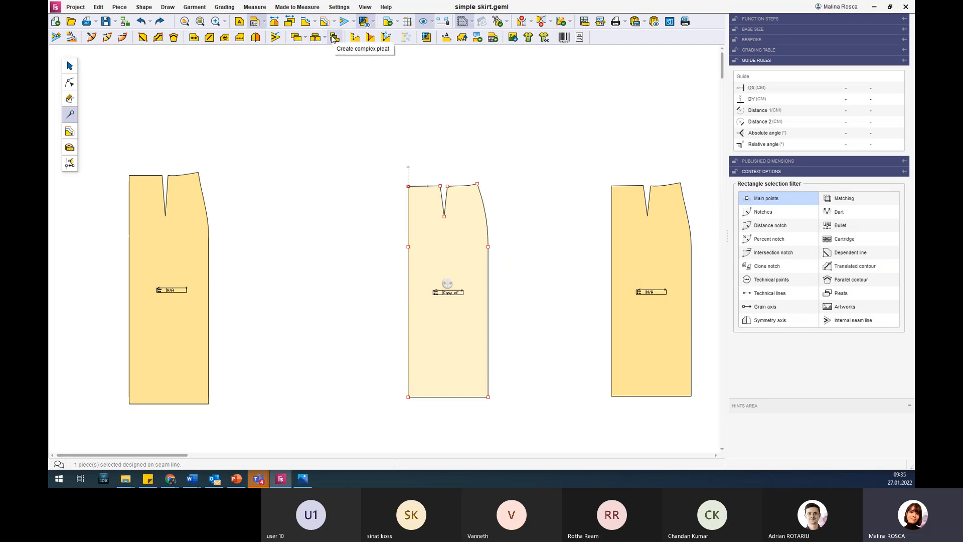
Define the waist dart on the middle skirt piece from its peak point and its two waistline edge points.
click(357, 40)
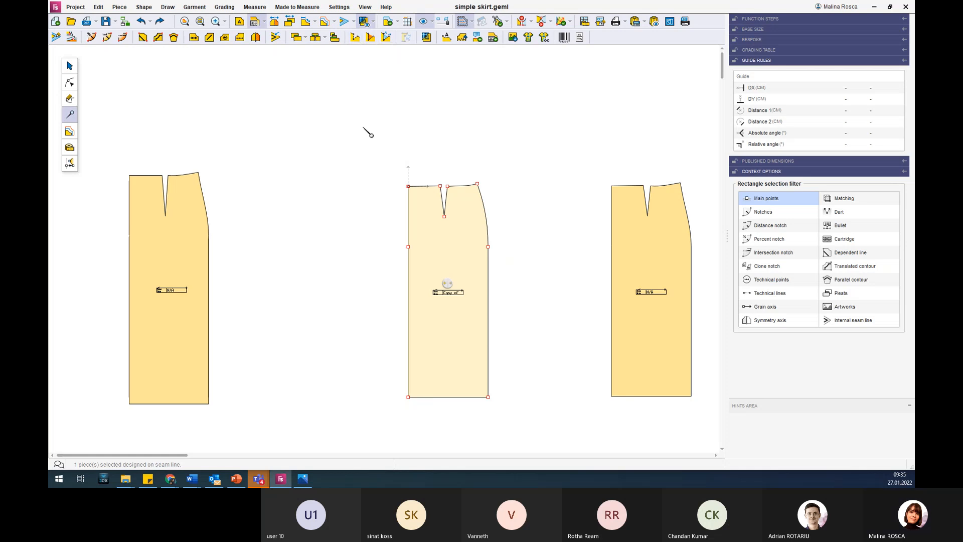
click(357, 40)
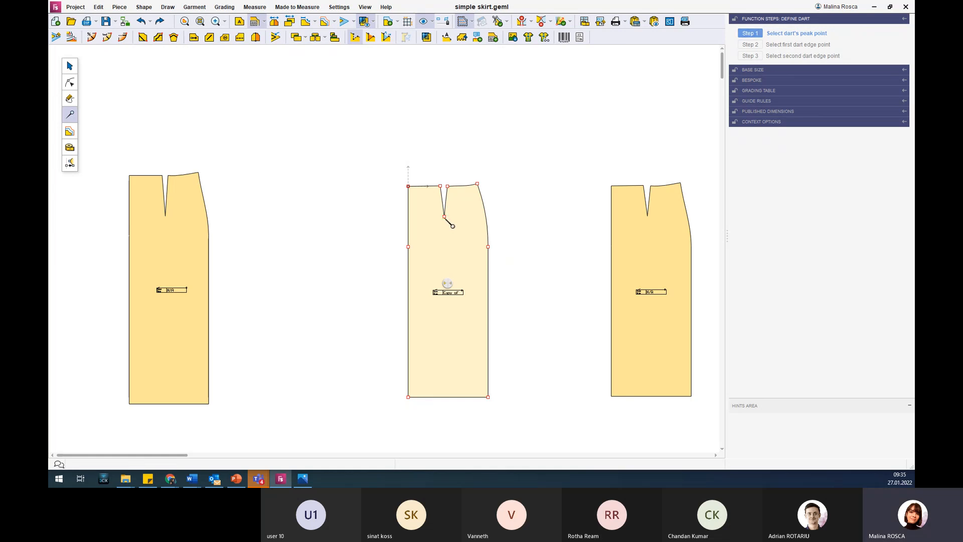
click(444, 216)
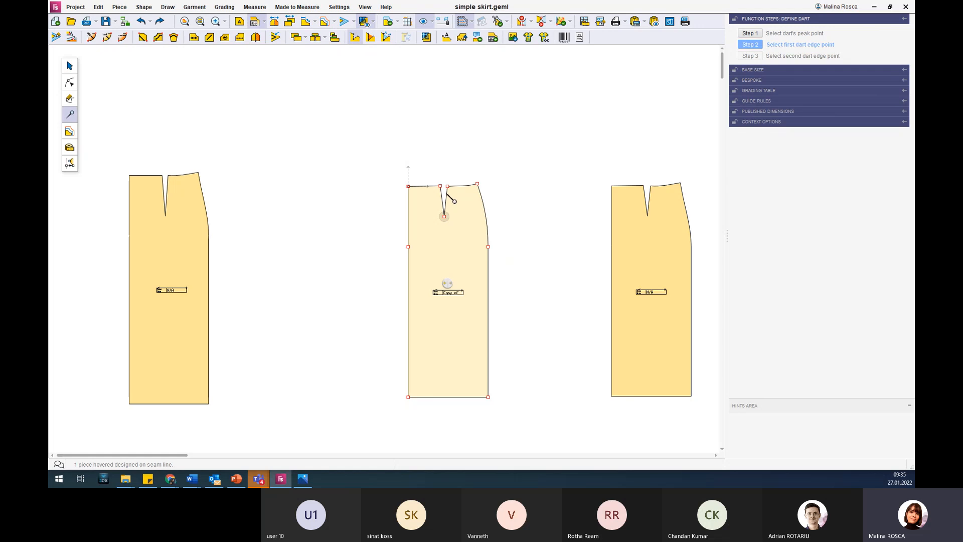
scroll(456, 231, up, 5)
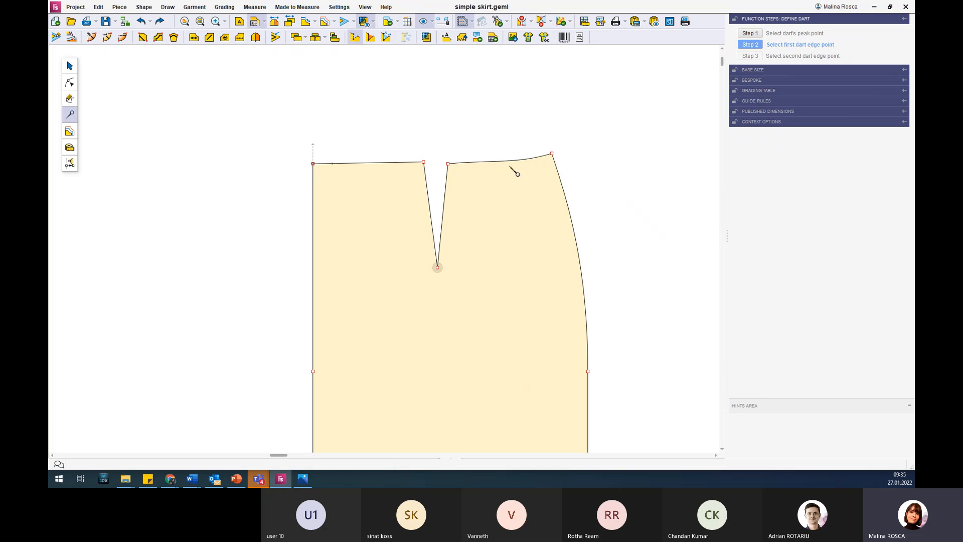
click(424, 163)
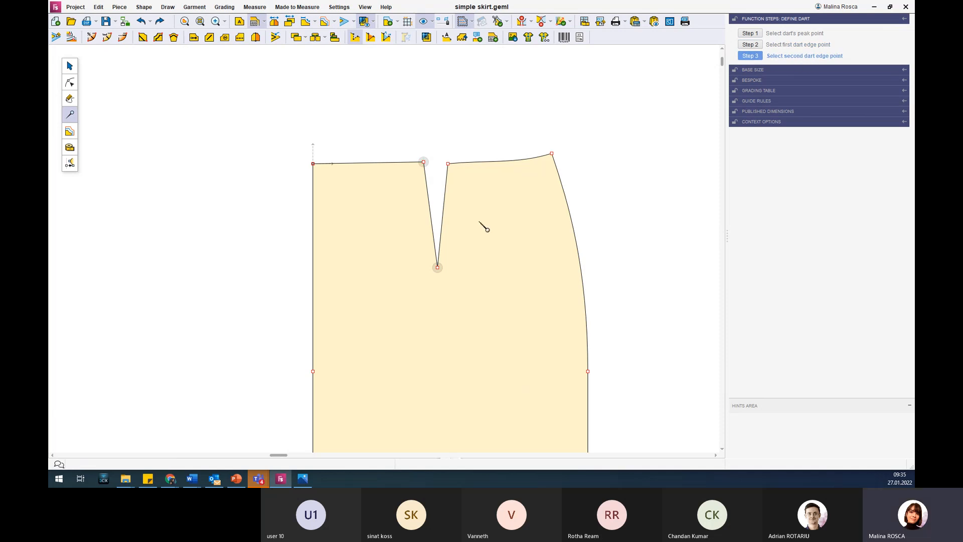
click(448, 164)
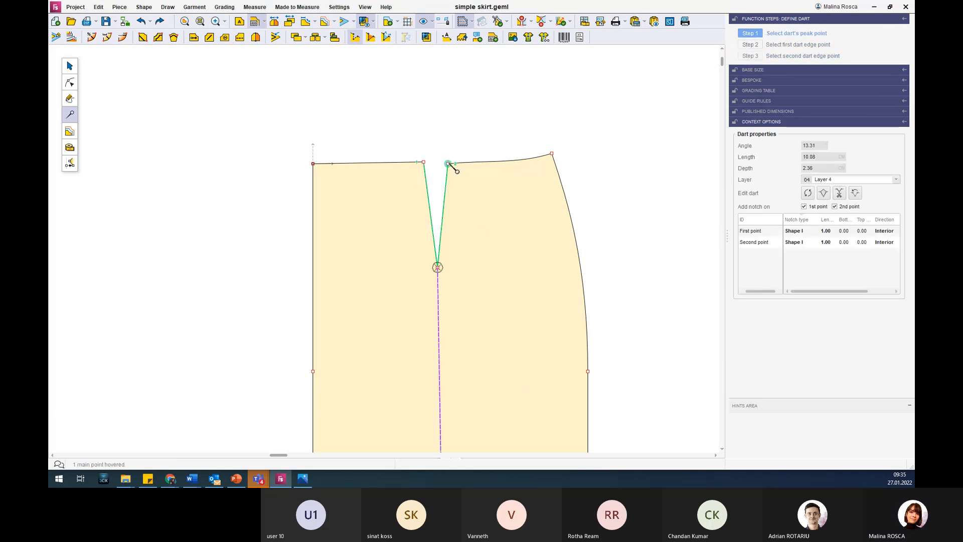
scroll(496, 301, down, 5)
scroll(495, 300, down, 3)
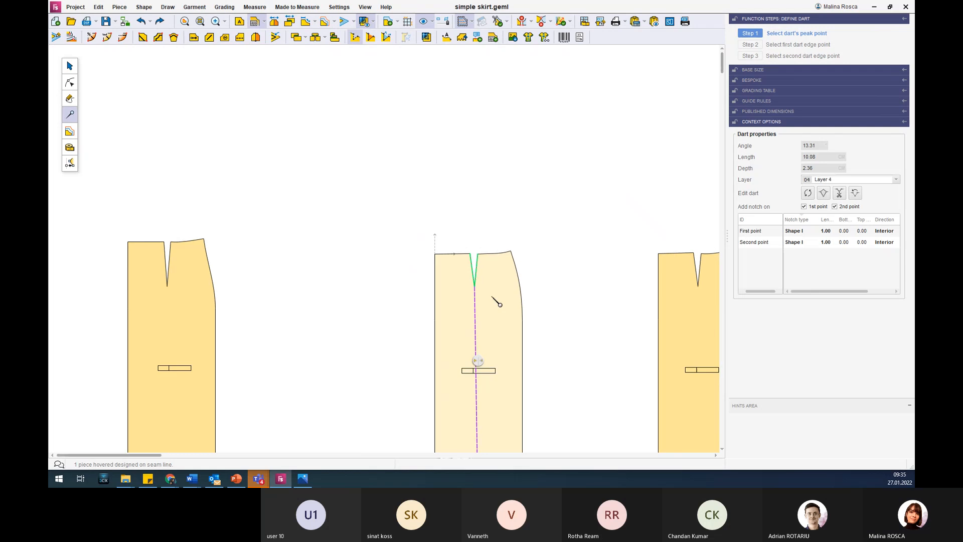
scroll(510, 420, up, 2)
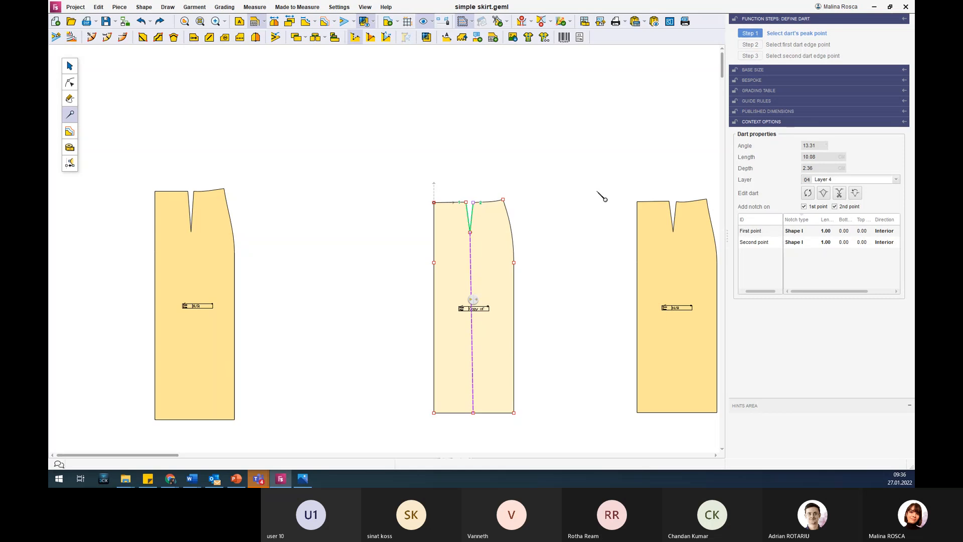
key(Escape)
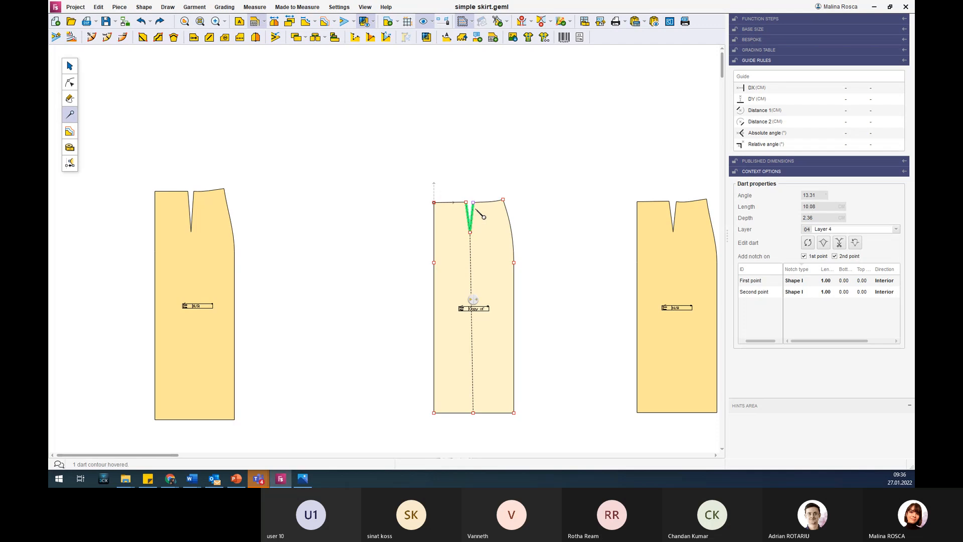
click(575, 251)
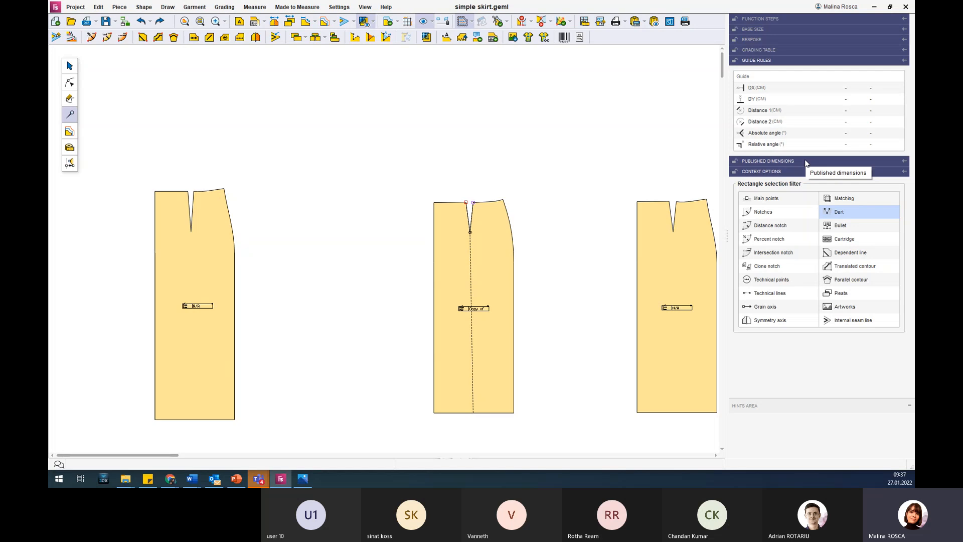
scroll(580, 157, down, 1)
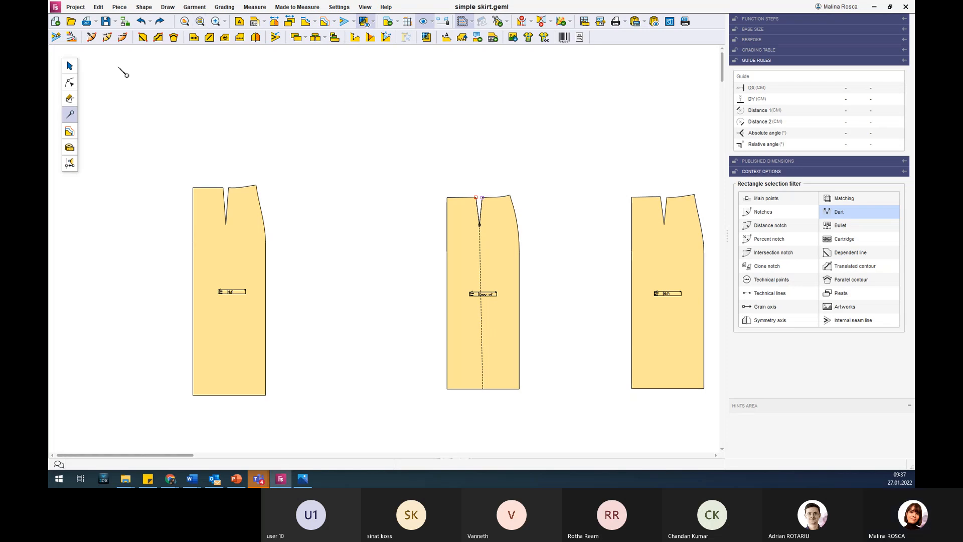
Switch to Piece mode and move the middle and right skirt pieces closer to the left one.
click(70, 66)
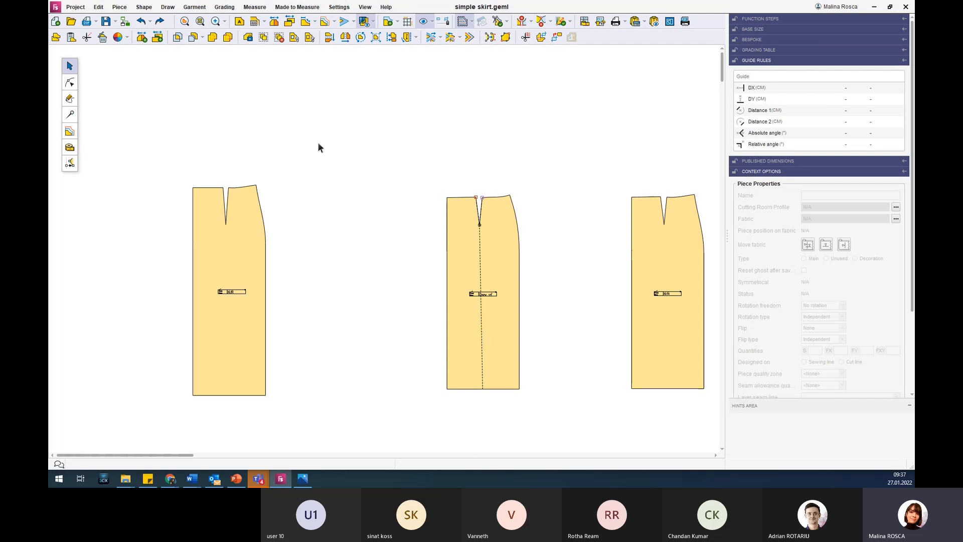
drag(456, 262, 317, 255)
drag(636, 251, 431, 237)
click(407, 150)
scroll(406, 150, down, 2)
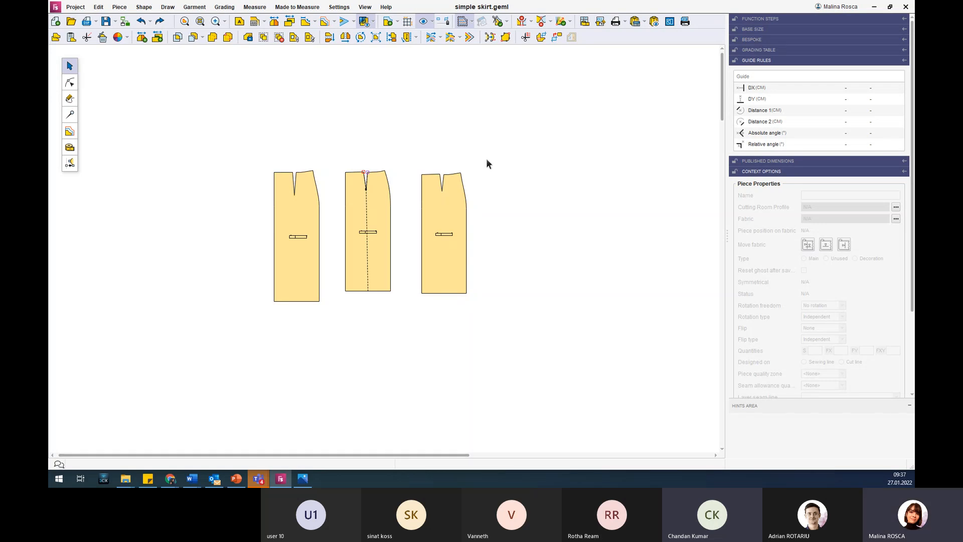
Collapse the guide rules and examine the piece properties of the right skirt piece.
click(752, 61)
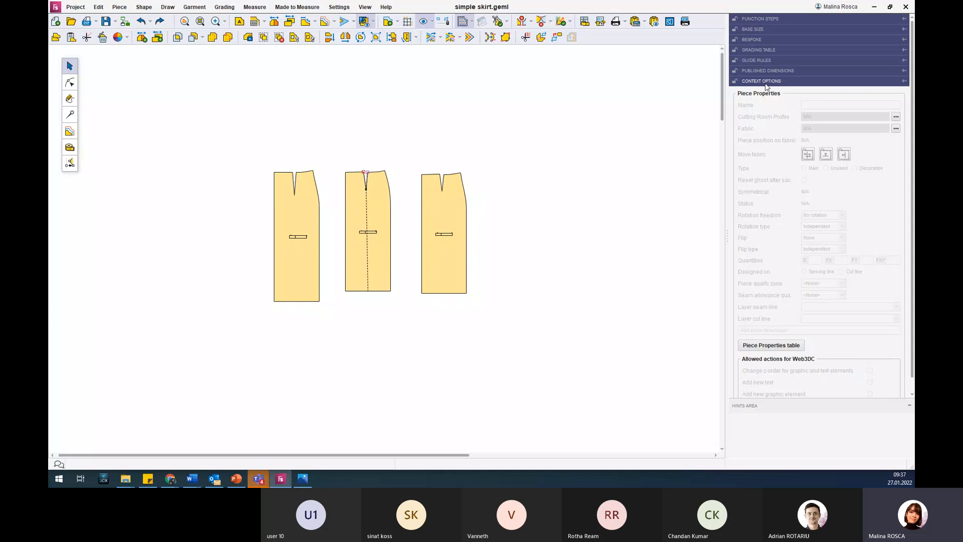
scroll(819, 157, down, 1)
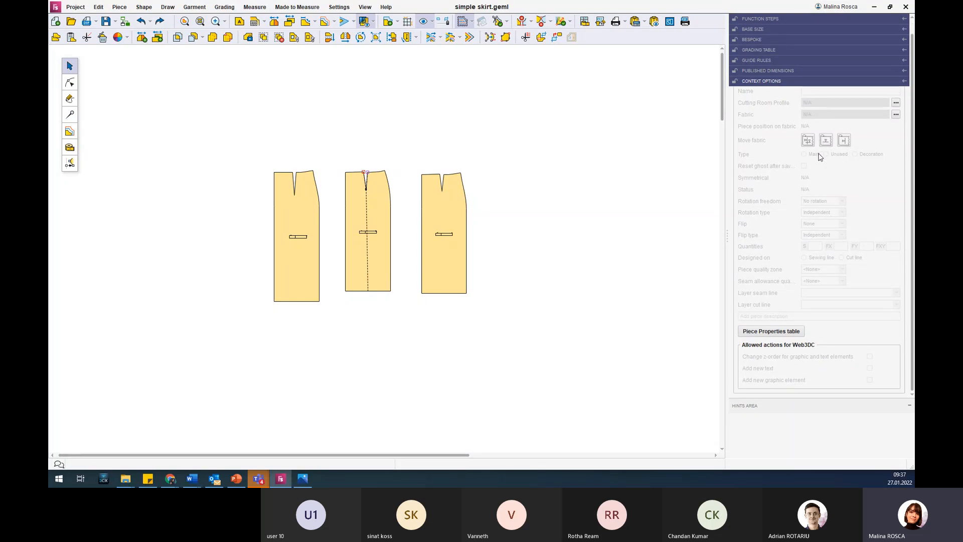
scroll(789, 195, up, 1)
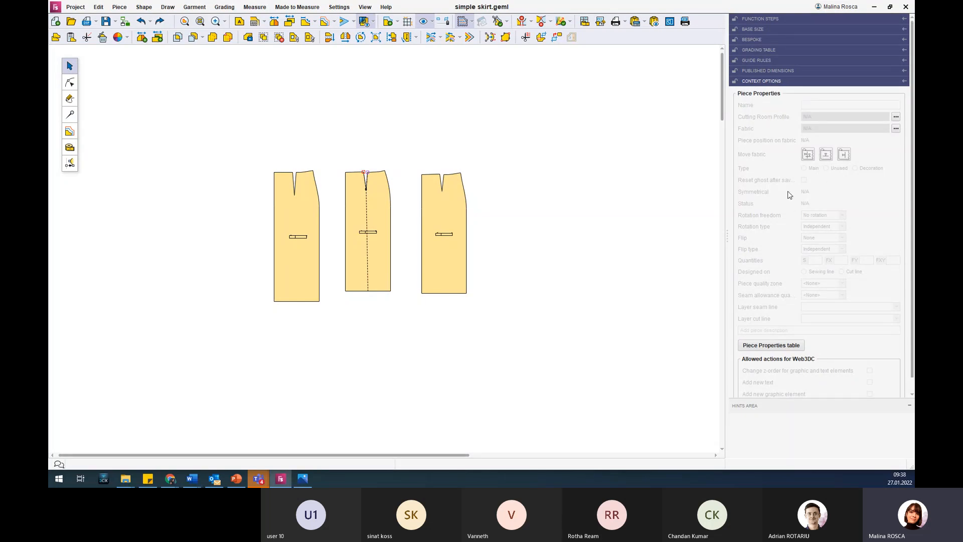
mouse_move(781, 118)
click(451, 209)
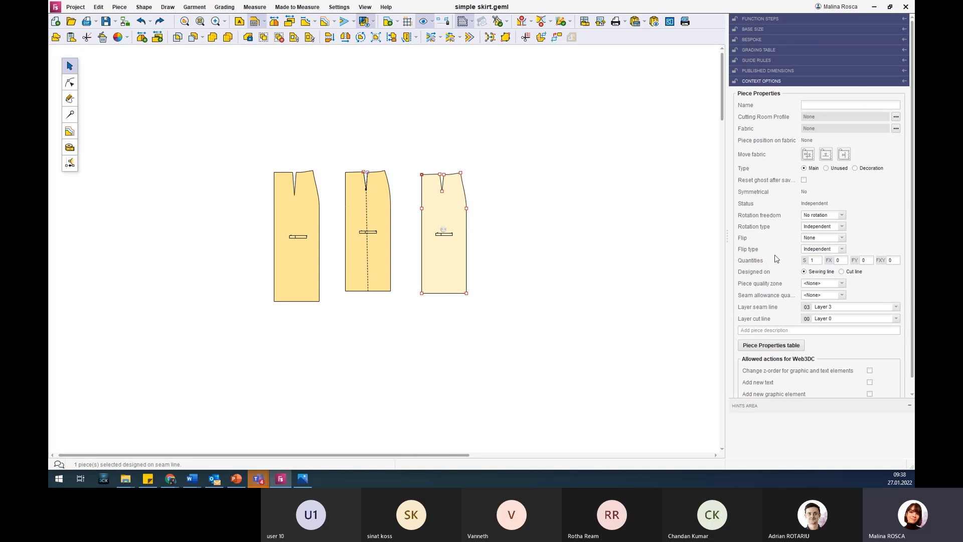
Name the selected rightmost skirt piece Skirt-1 in its piece properties.
scroll(775, 250, down, 1)
scroll(777, 249, up, 1)
click(816, 105)
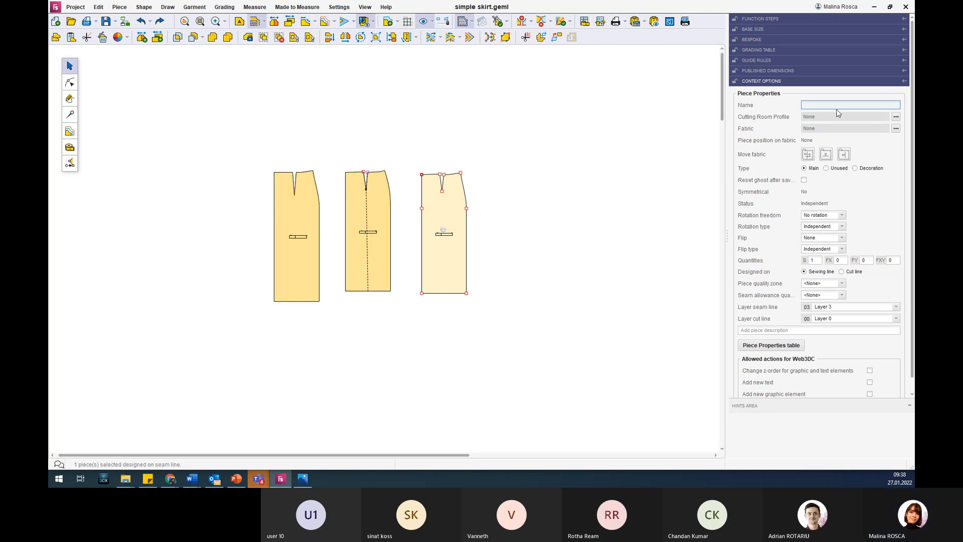
text(Skirt-1)
key(Return)
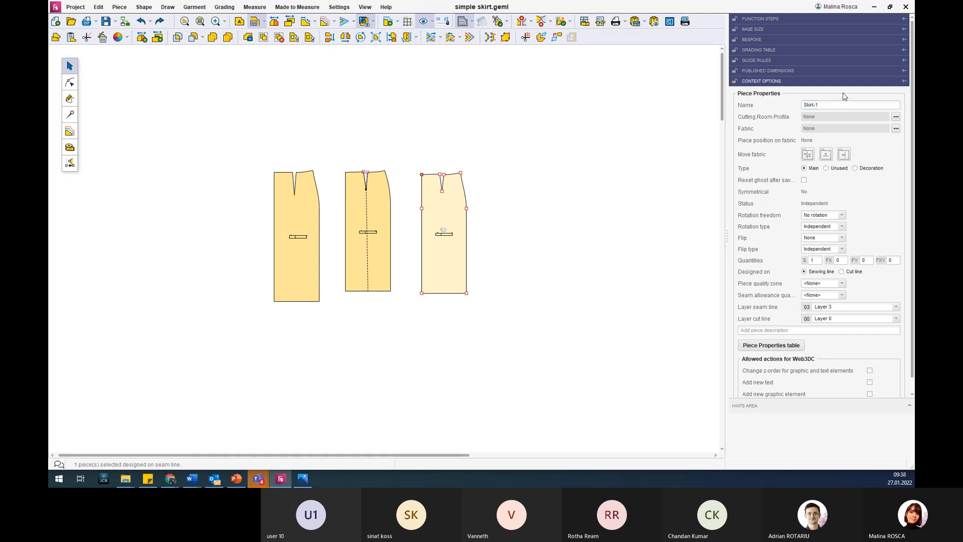
click(807, 103)
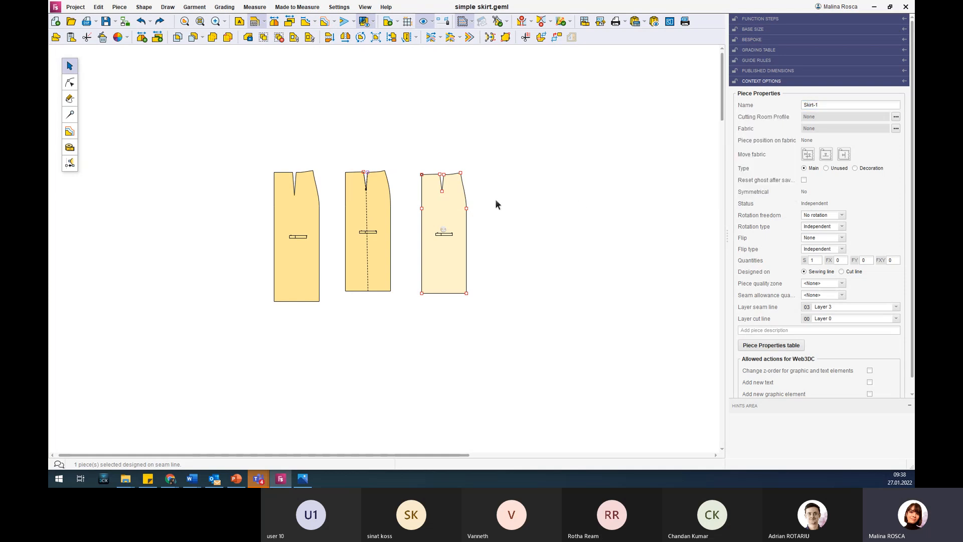
Duplicate the Skirt-1 piece, placing the copy beside the original to its right, and check the copy's name.
ctrl+drag(447, 200, 512, 201)
click(520, 204)
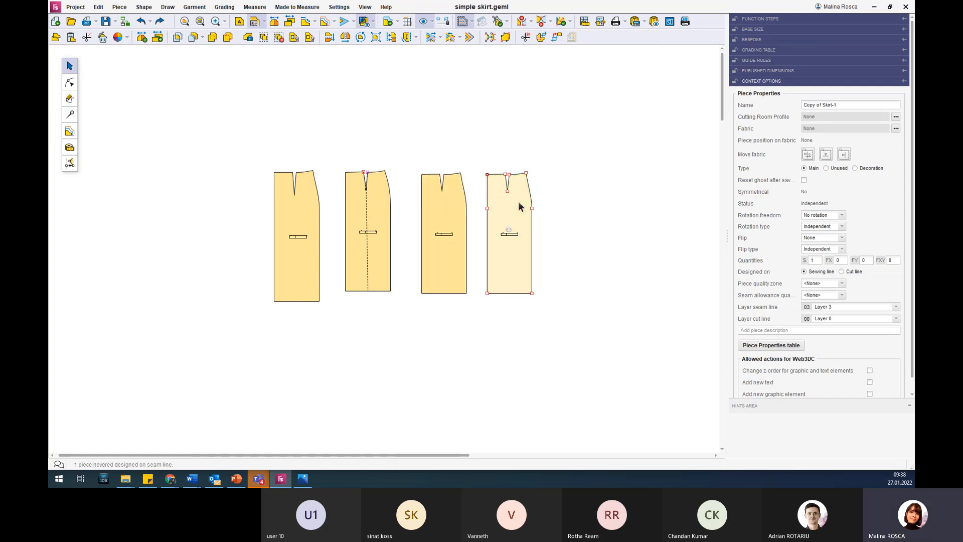
click(825, 106)
Look through the APOGY Swatchbook fabrics available for the copied skirt piece, and read the help on fabric position status.
mouse_move(759, 120)
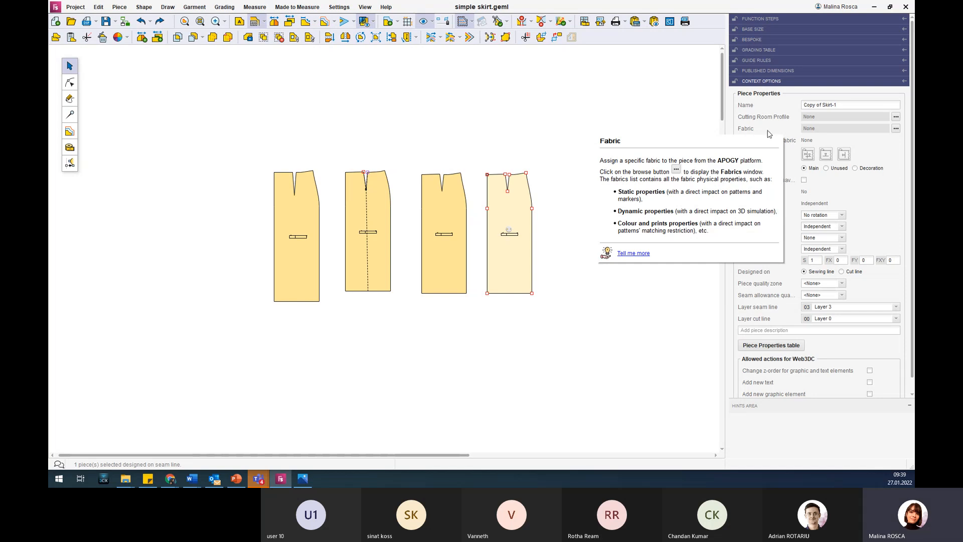
click(896, 129)
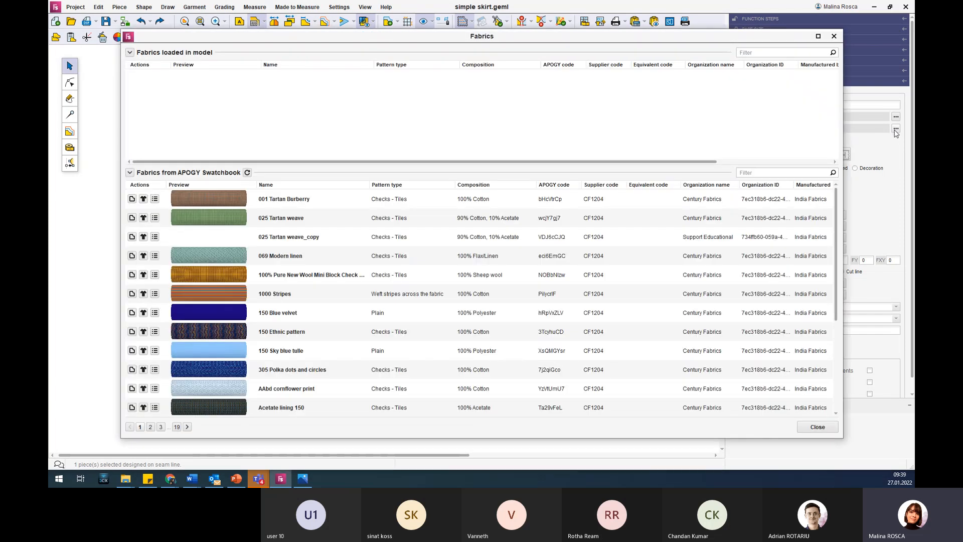
scroll(703, 231, up, 3)
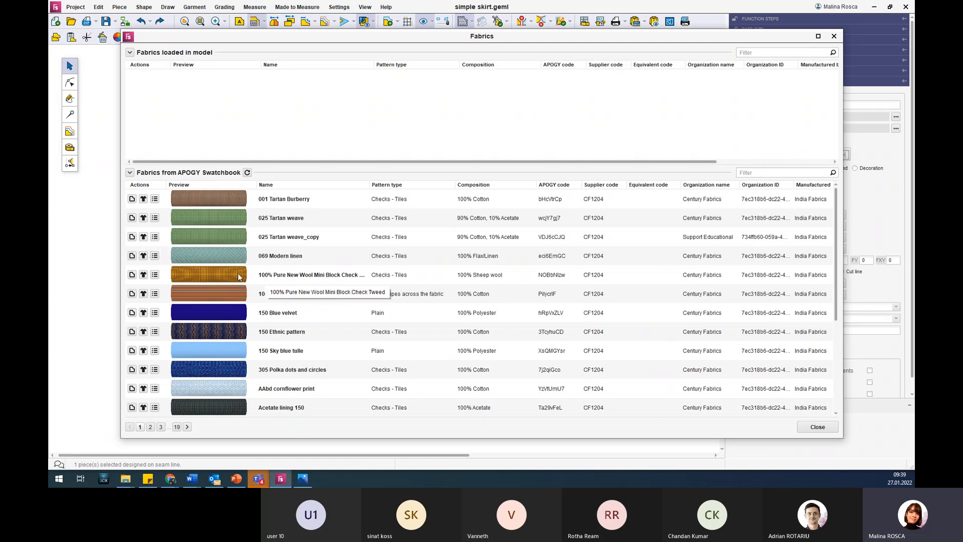
scroll(232, 198, down, 1)
scroll(232, 200, down, 2)
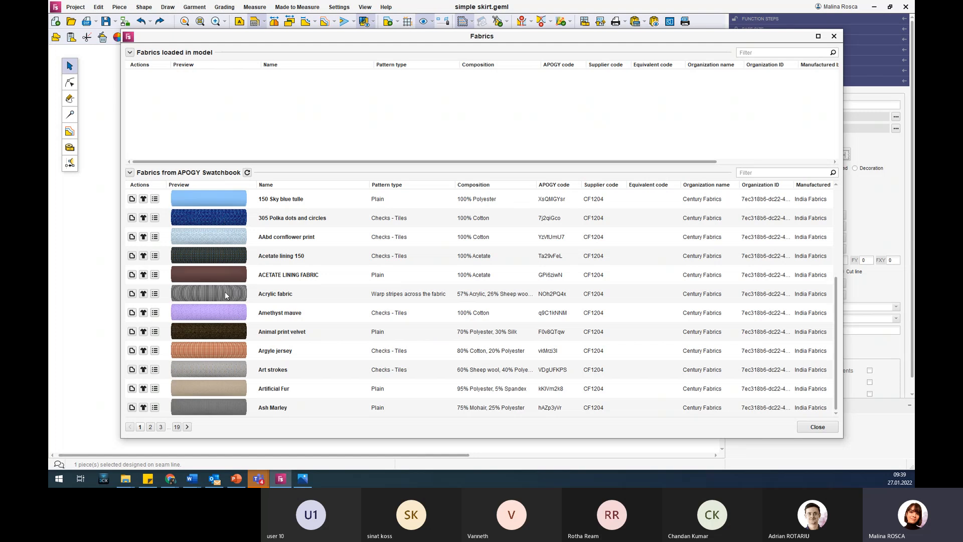
click(836, 37)
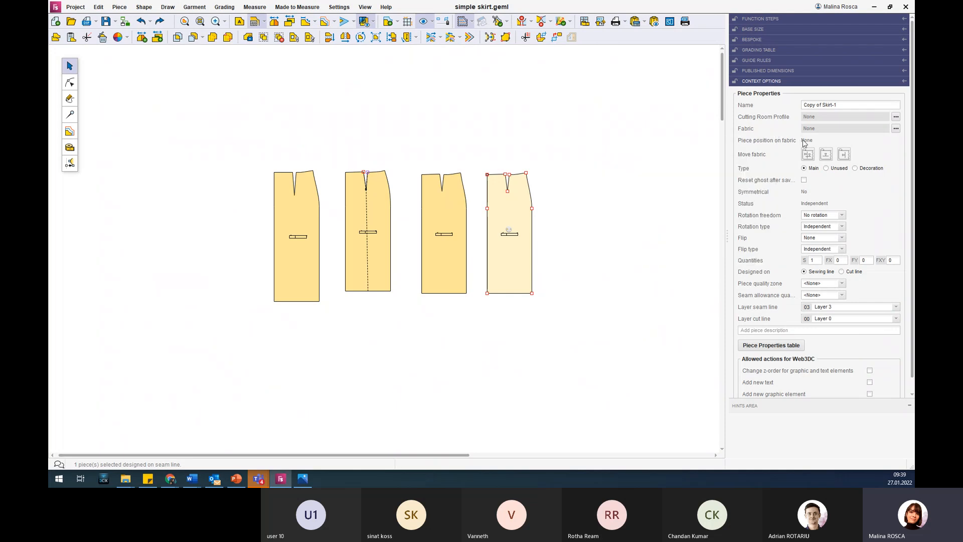
mouse_move(803, 143)
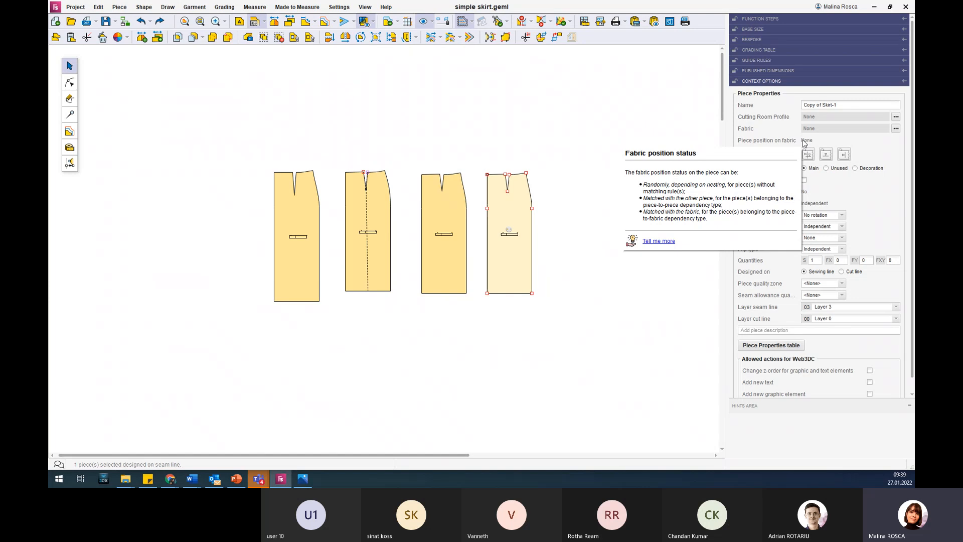
mouse_move(771, 142)
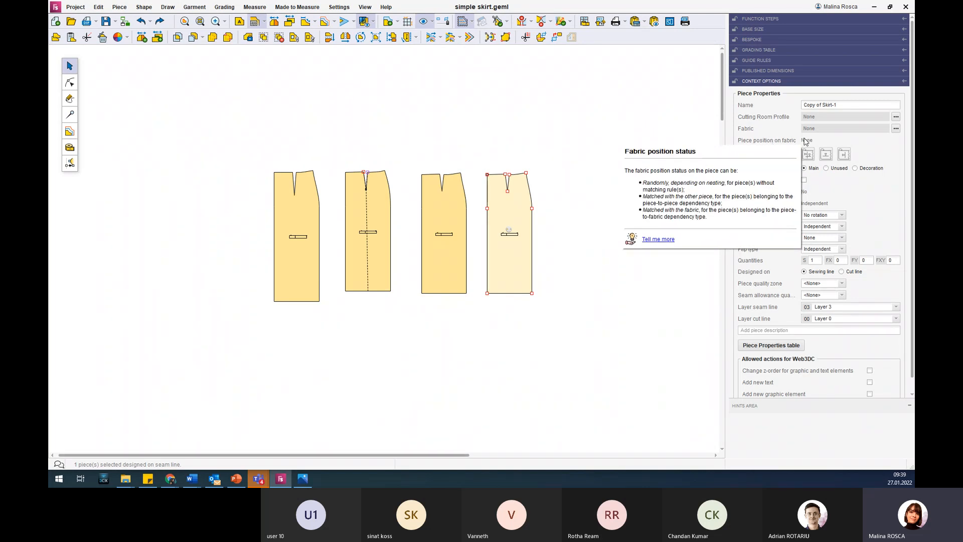
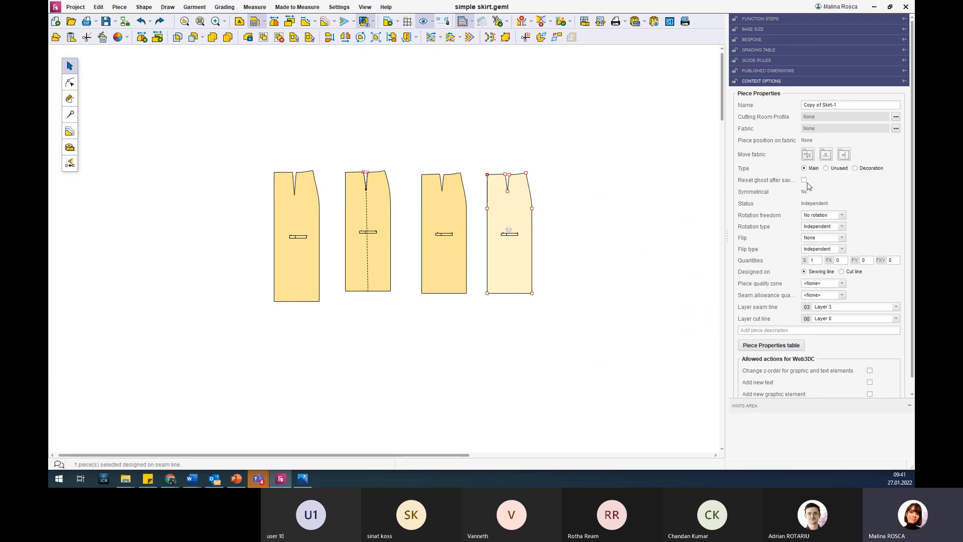
Mark the copied skirt piece as Unused to inspect its pattern fill, and restore its type to Main.
click(829, 169)
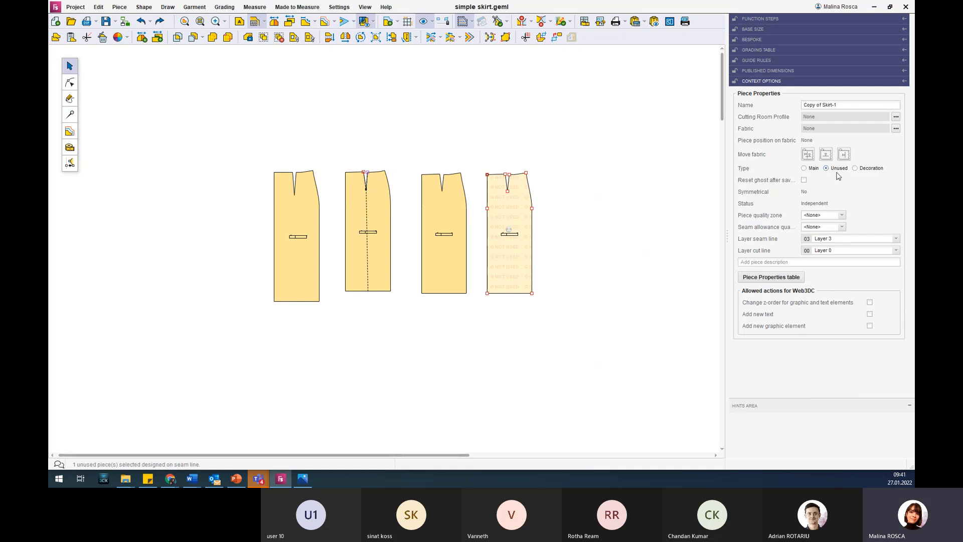
click(816, 107)
scroll(506, 212, up, 4)
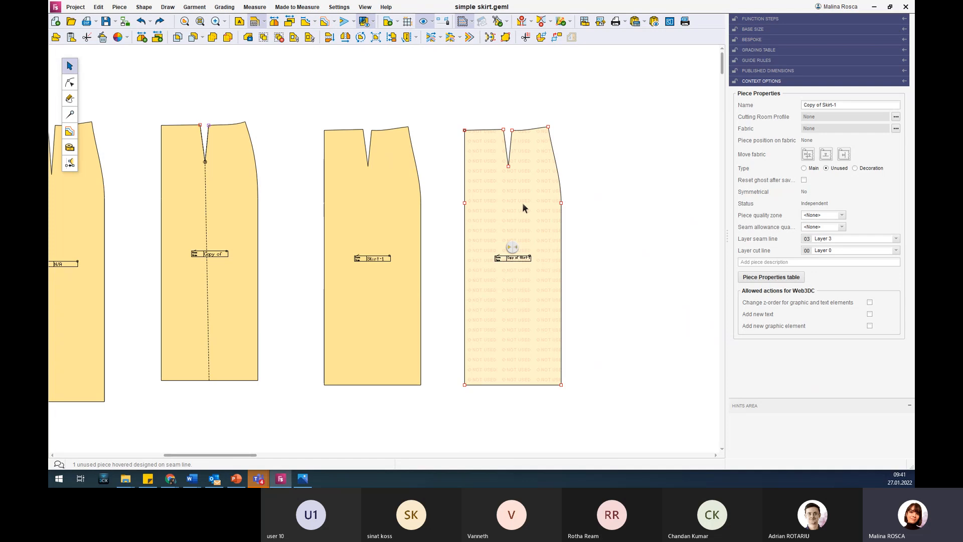
scroll(520, 198, up, 3)
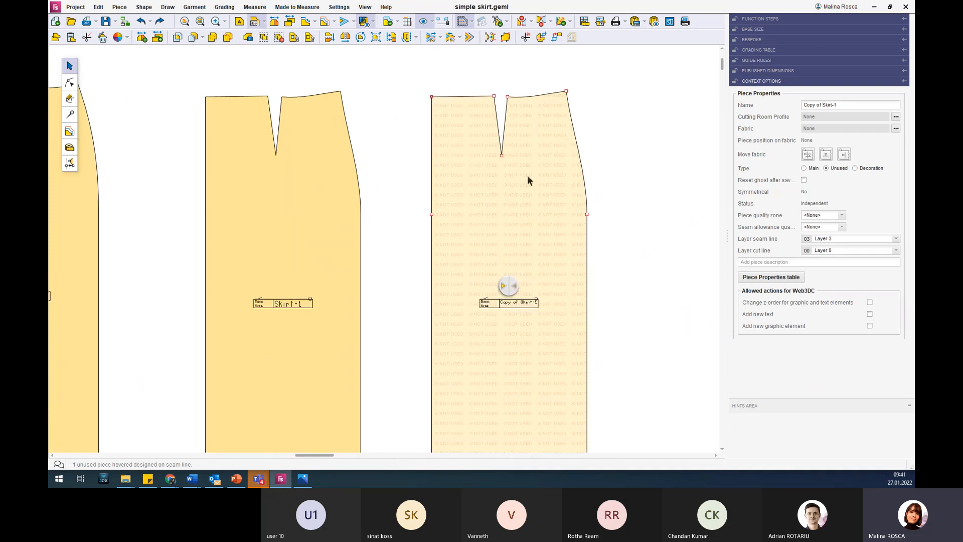
scroll(527, 175, down, 2)
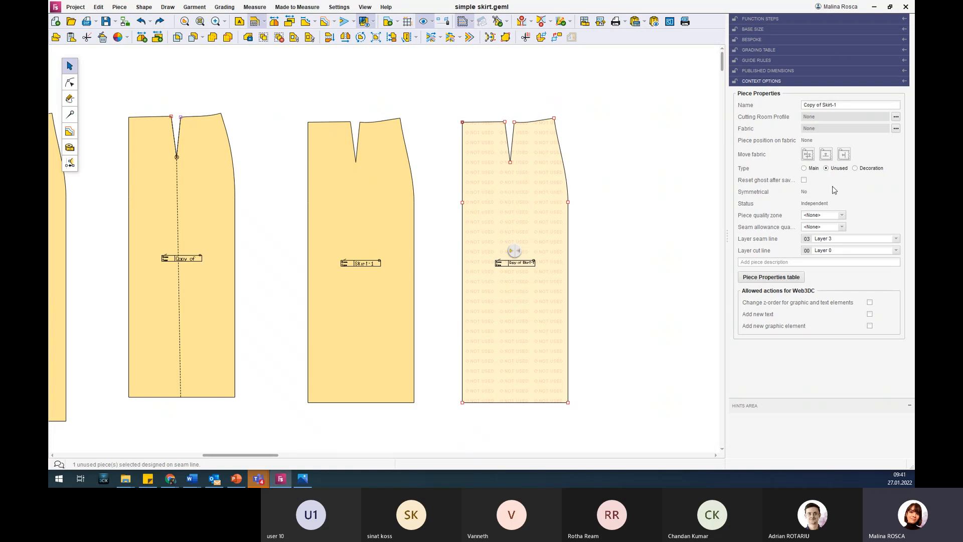
click(808, 170)
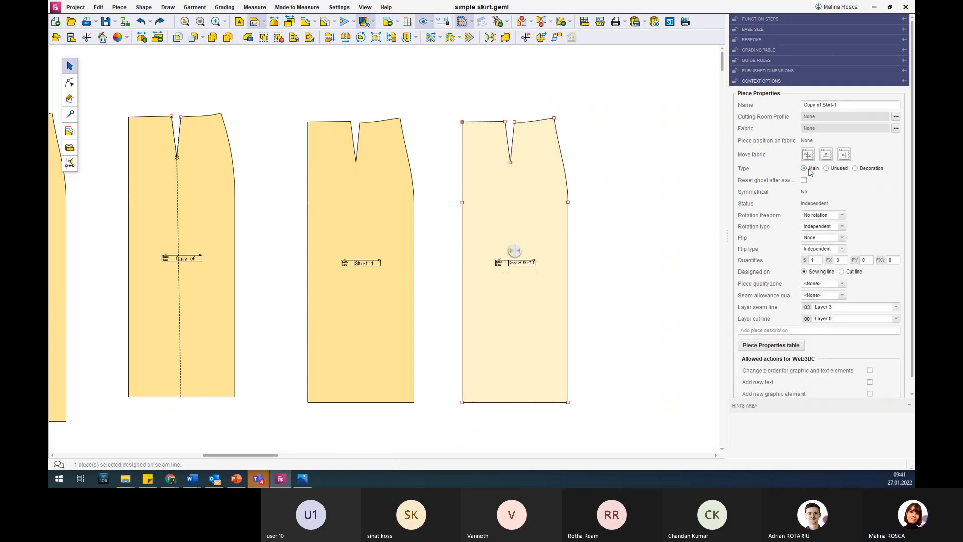
Look through the remaining properties of the copied skirt piece, including its Symmetrical setting and the Web3DC allowed actions.
scroll(866, 227, down, 1)
scroll(867, 227, up, 1)
scroll(852, 193, down, 1)
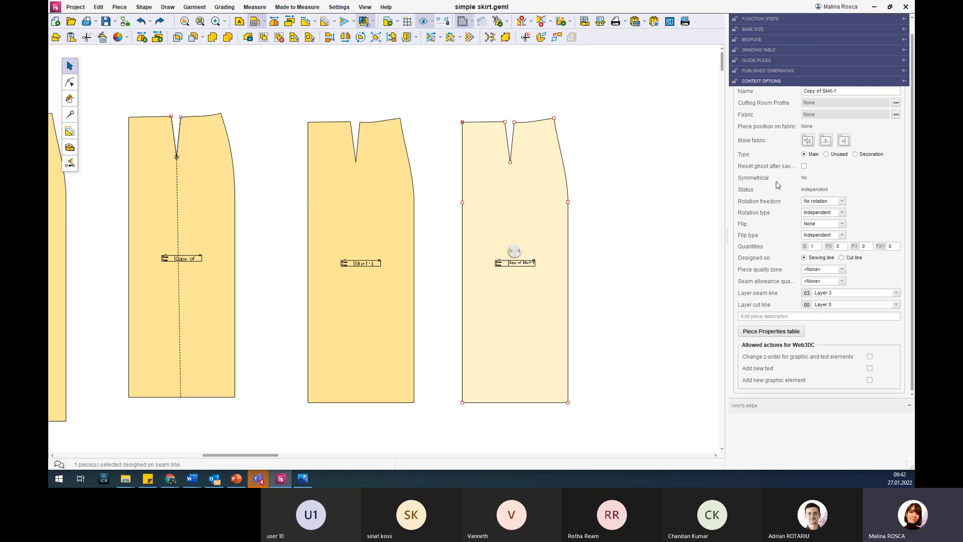
mouse_move(759, 183)
click(546, 191)
Draw a rectangle about 8.9 cm wide and 12 cm high on the copied skirt piece, just below and right of the dart.
click(70, 99)
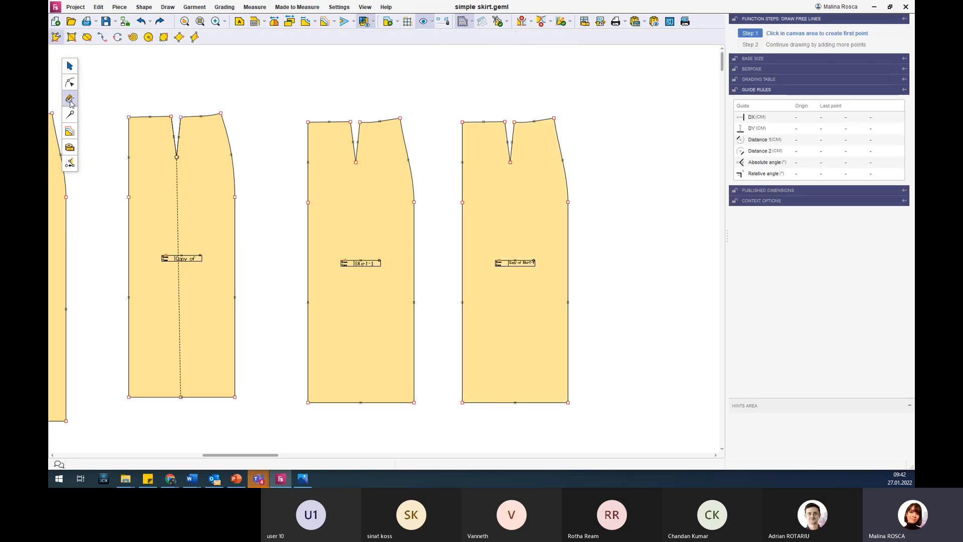
click(72, 37)
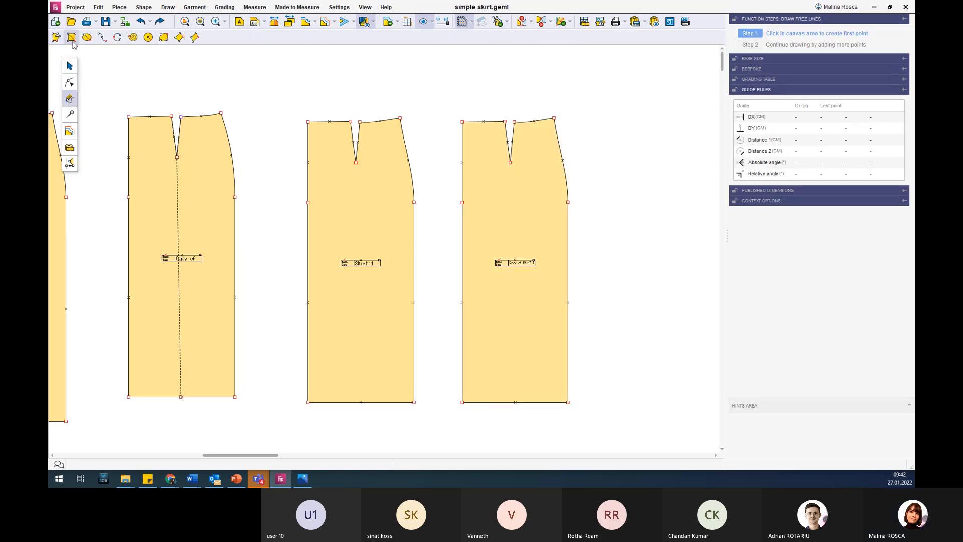
click(518, 166)
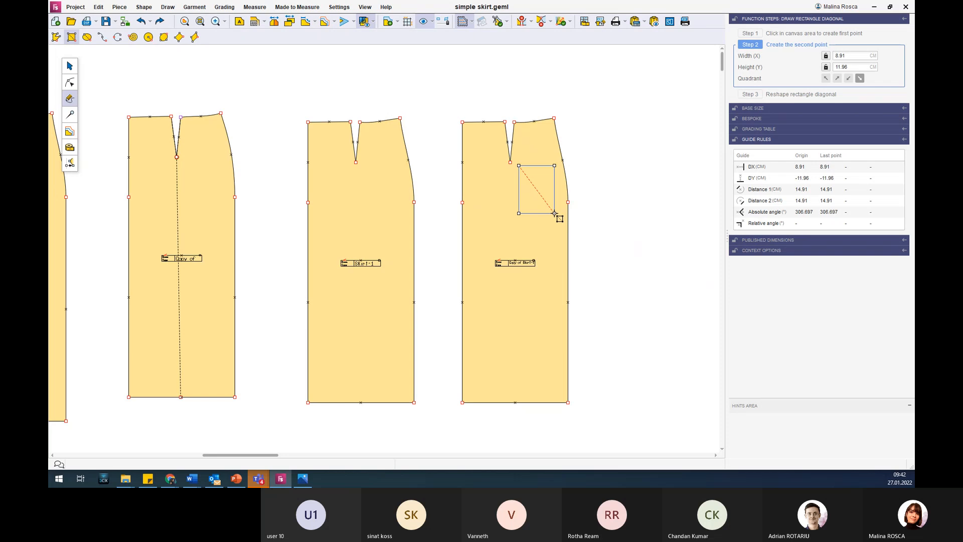
click(555, 214)
click(758, 105)
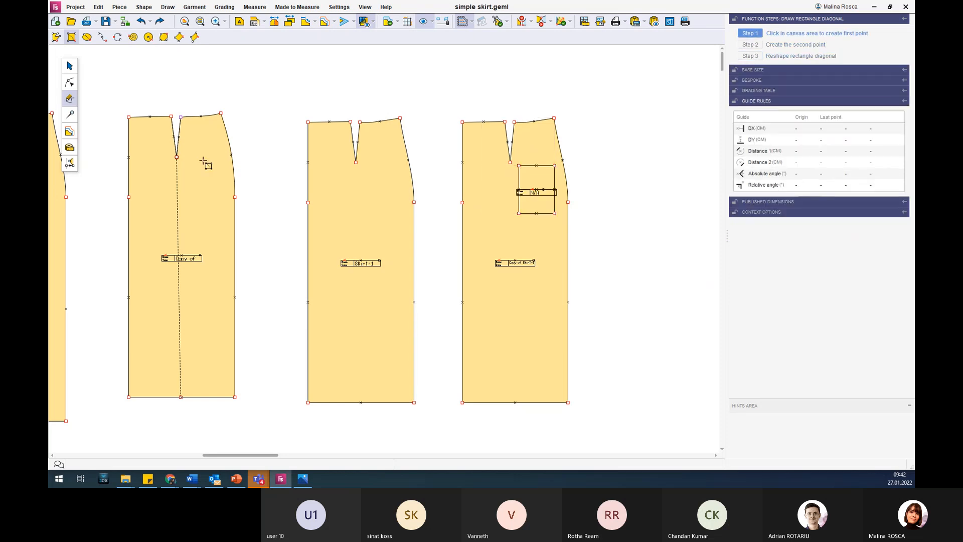
click(69, 66)
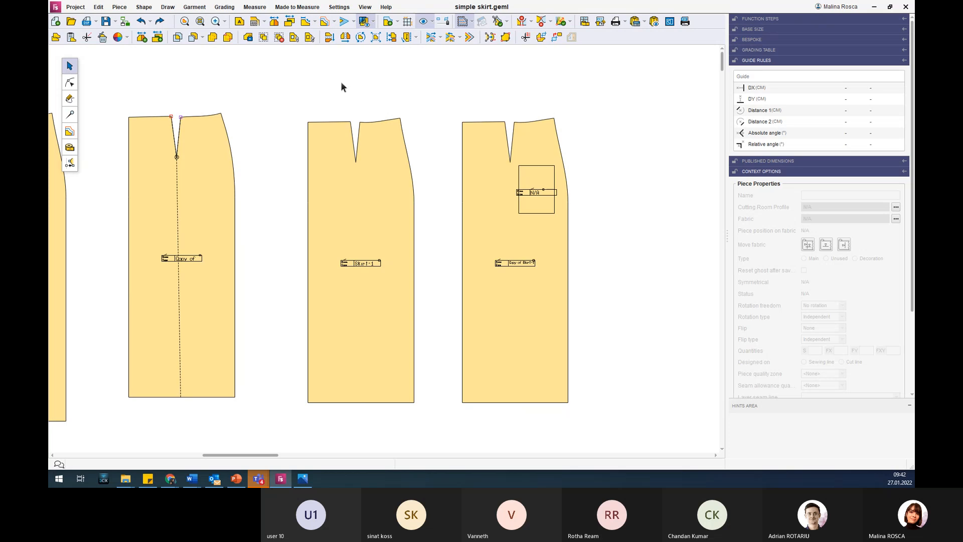
Attach the small rectangle to the copied skirt piece as its parent.
click(294, 38)
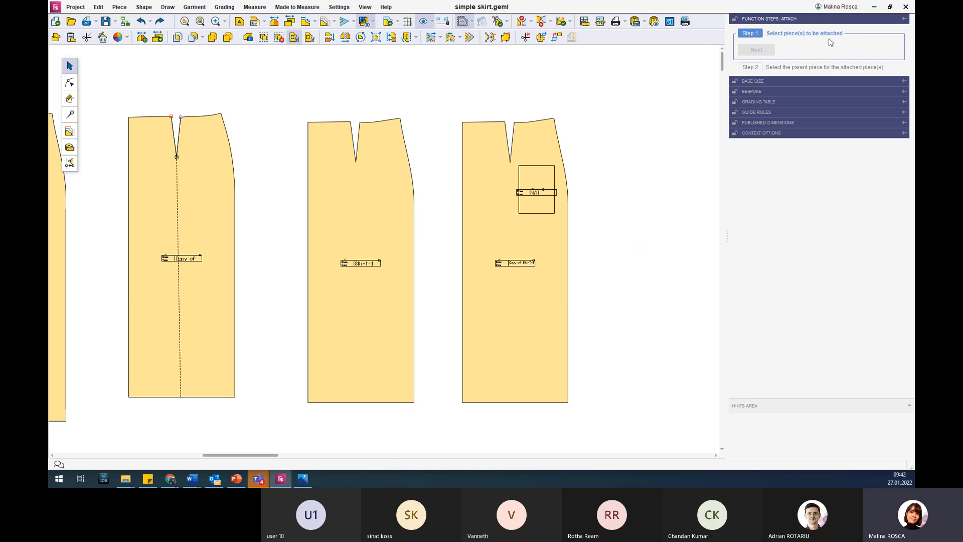
click(537, 180)
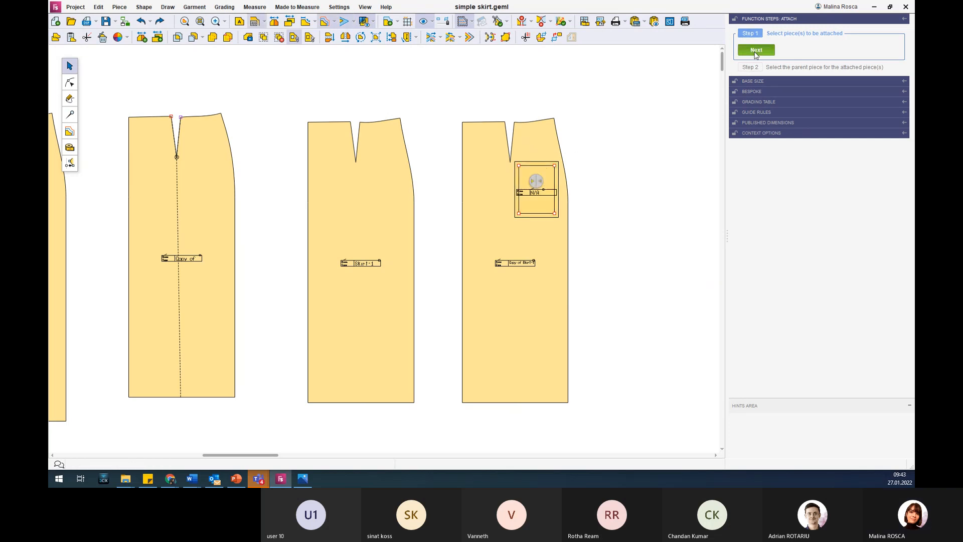
click(756, 51)
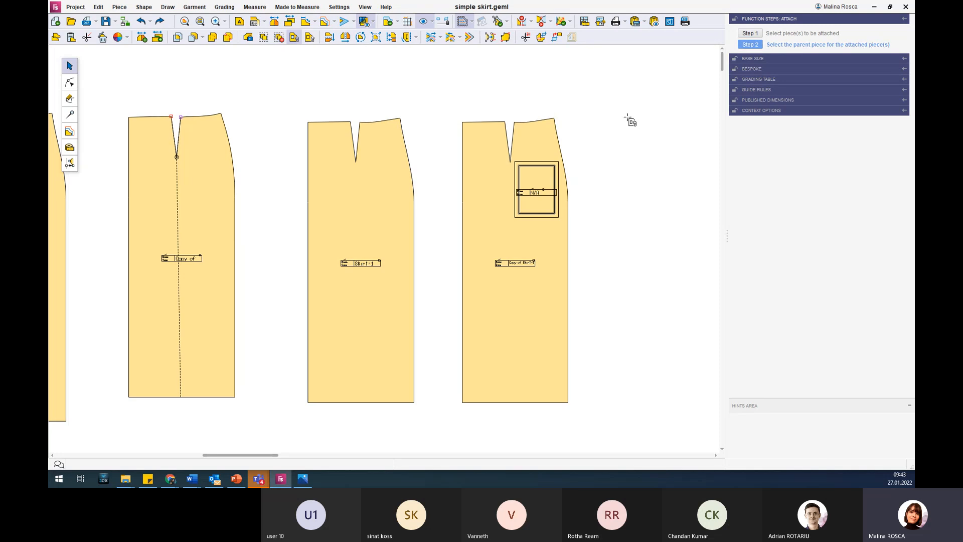
click(539, 139)
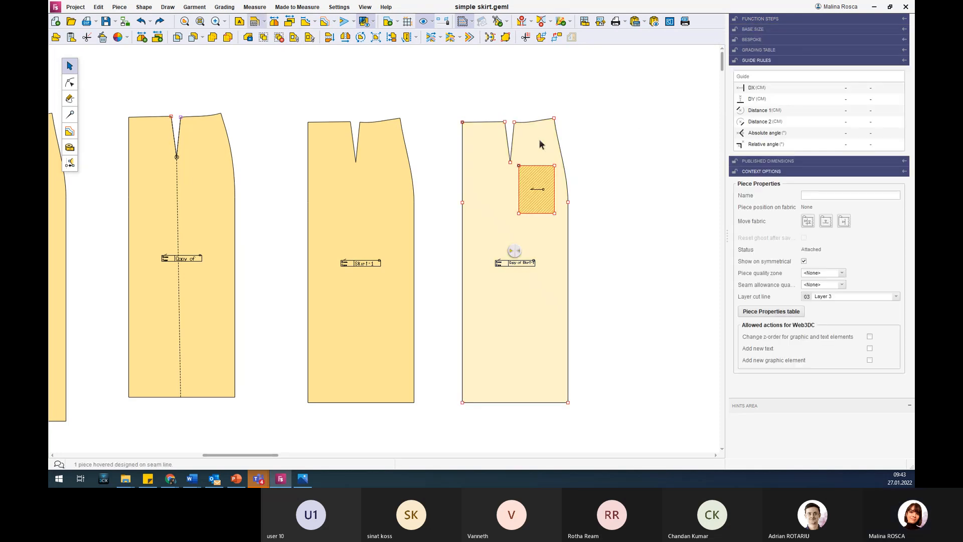
click(613, 119)
Test the attachment by moving the copied skirt piece with its rectangle away and back beside Skirt-1.
click(538, 223)
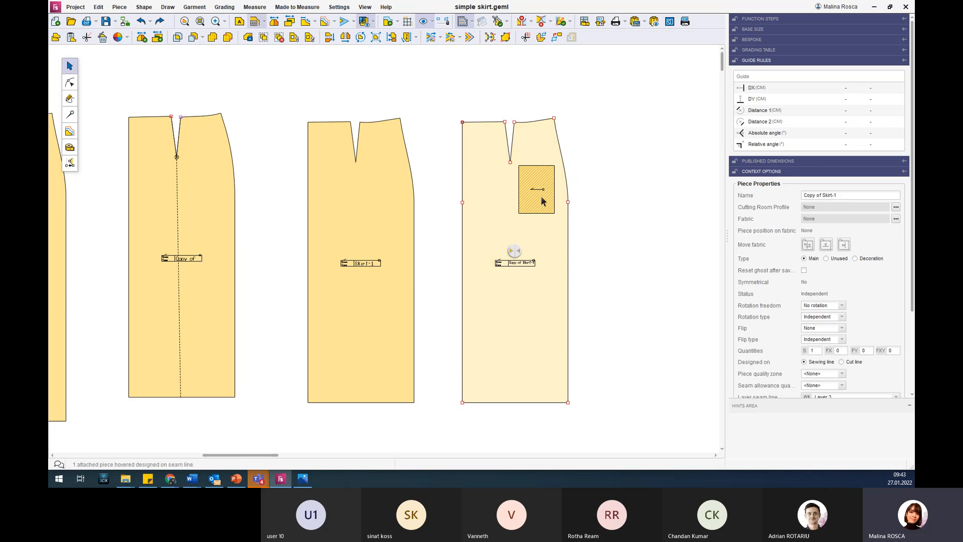
click(542, 201)
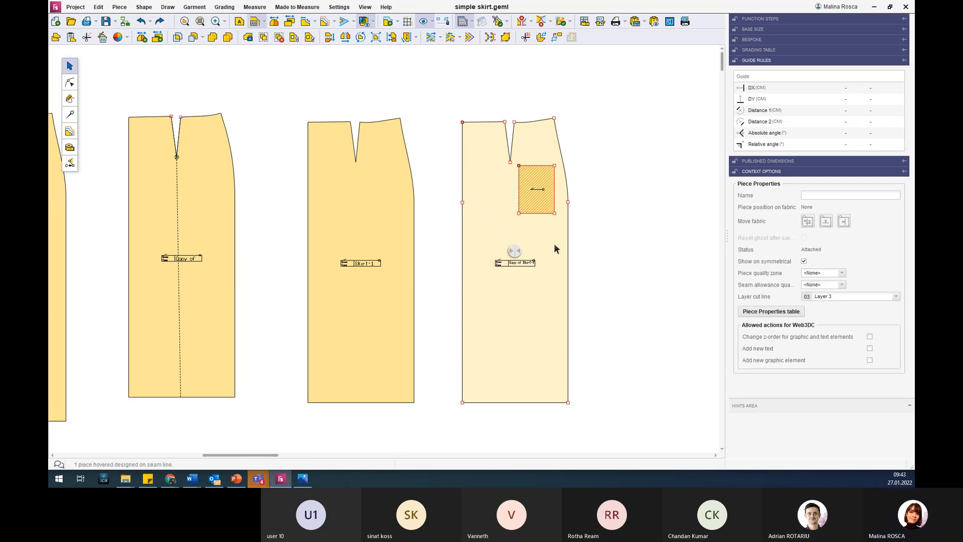
drag(555, 236, 178, 228)
scroll(576, 226, down, 3)
drag(405, 245, 571, 236)
scroll(588, 181, up, 3)
click(594, 210)
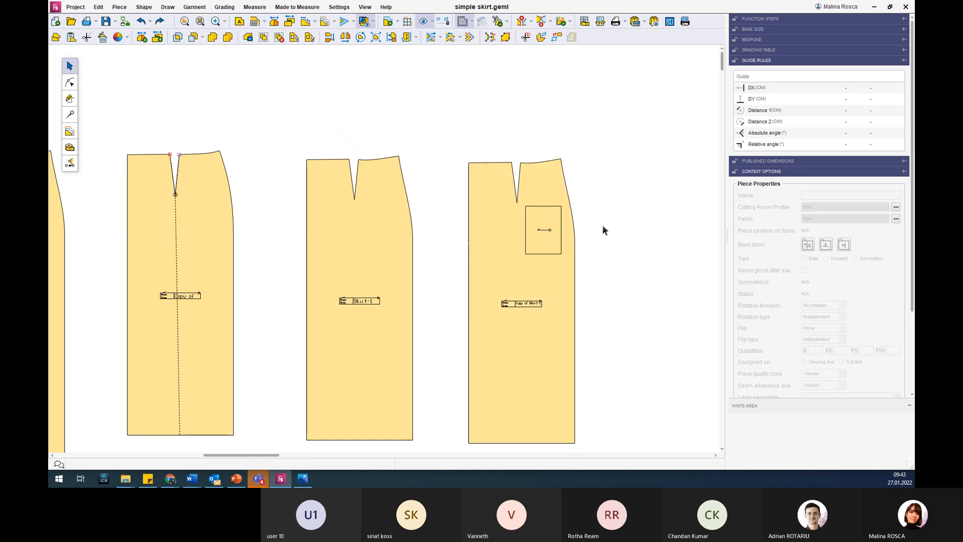
Examine the attached rectangle's status and properties, and compare them with those of its parent skirt piece.
click(555, 190)
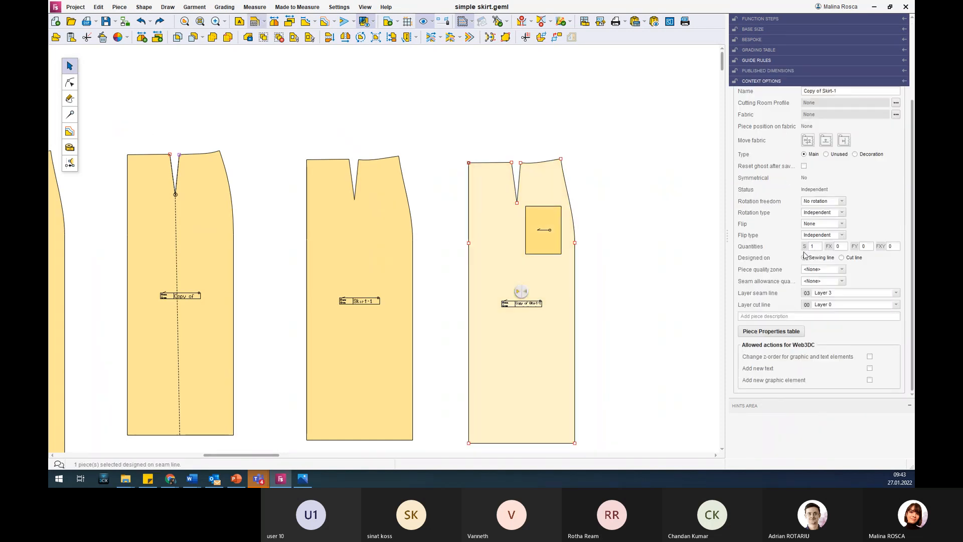
click(543, 215)
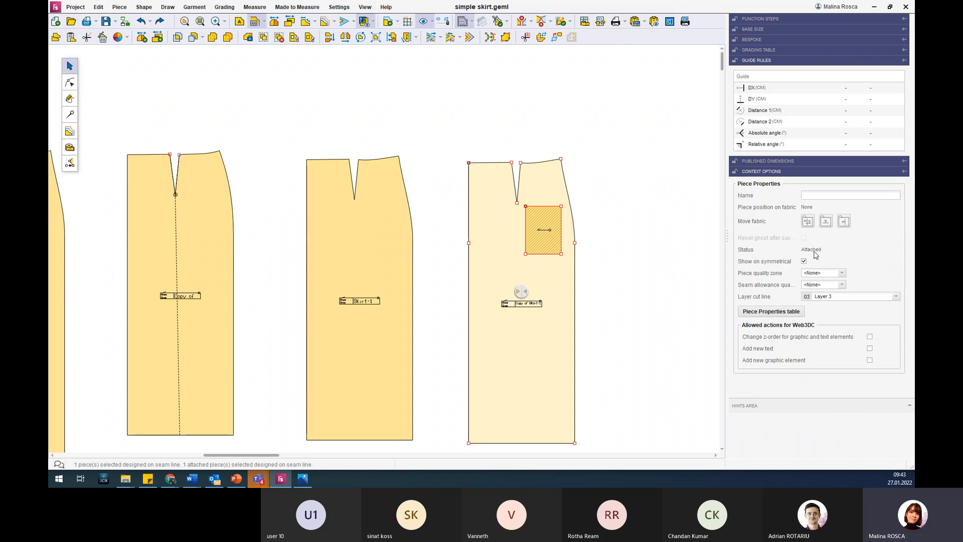
mouse_move(815, 255)
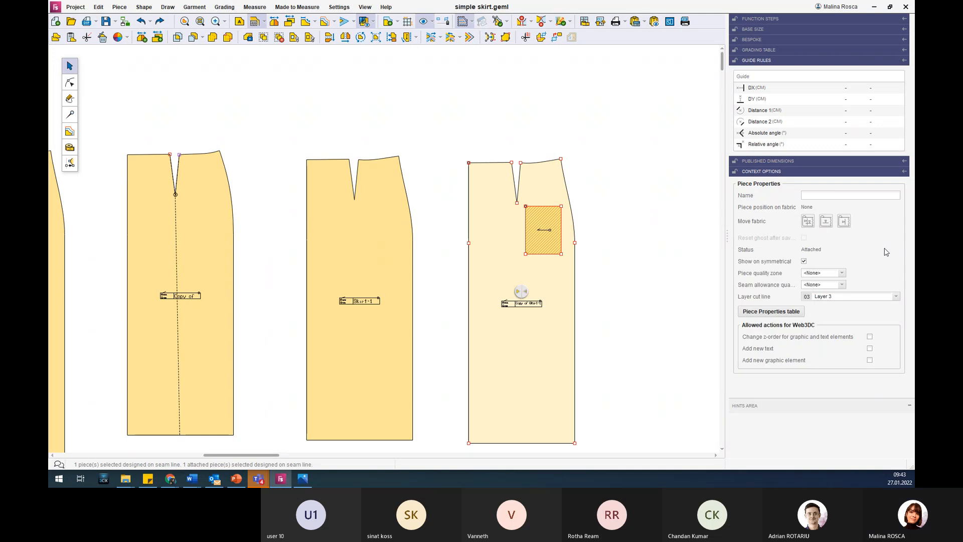
click(494, 230)
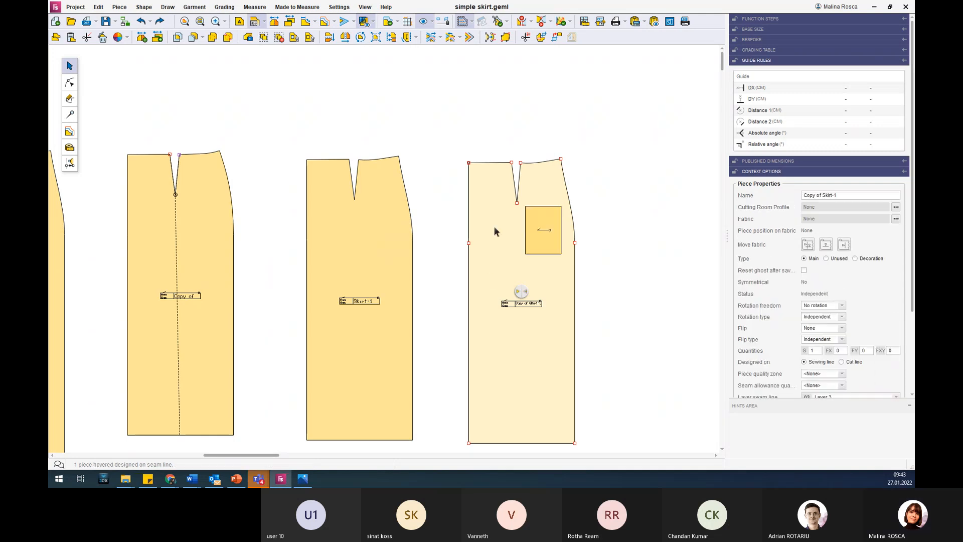
scroll(494, 226, down, 2)
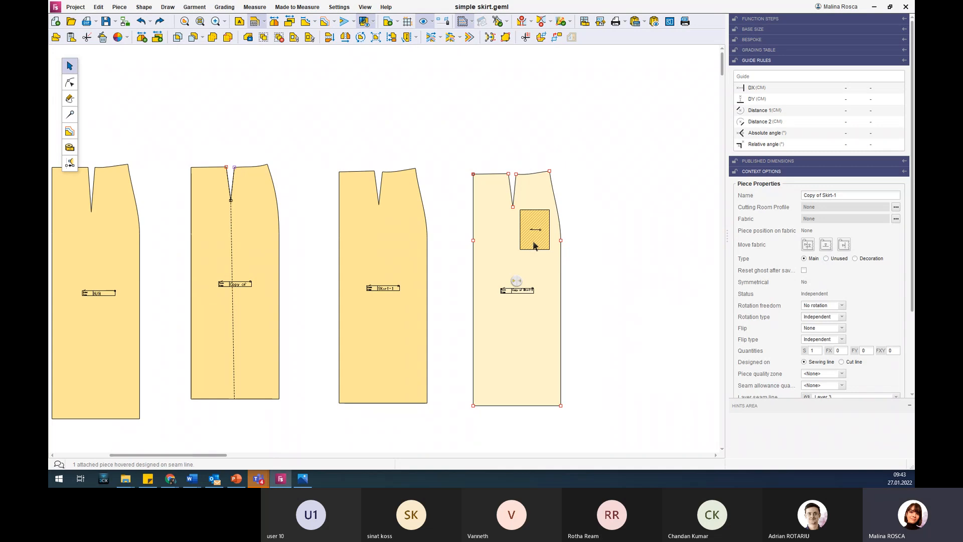
scroll(532, 236, up, 2)
scroll(531, 236, up, 1)
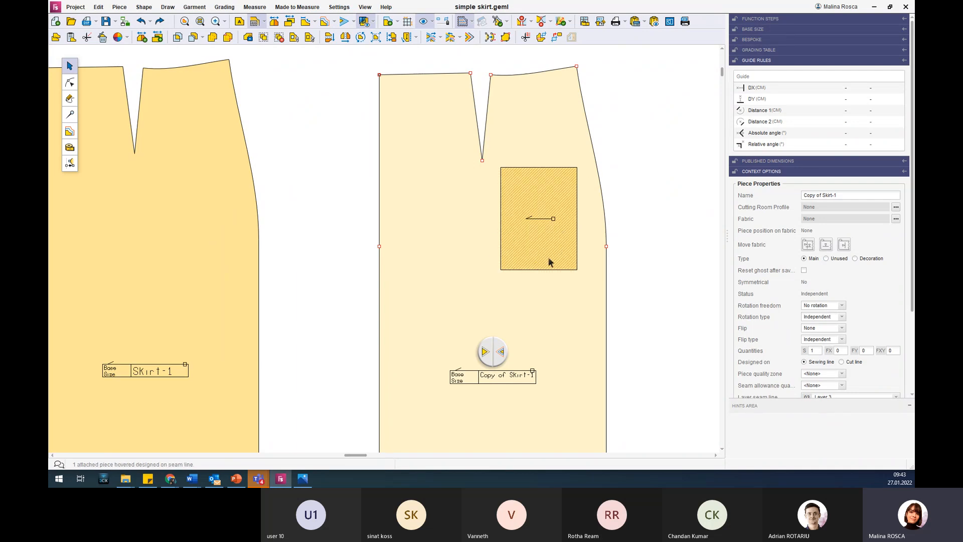
scroll(575, 269, down, 2)
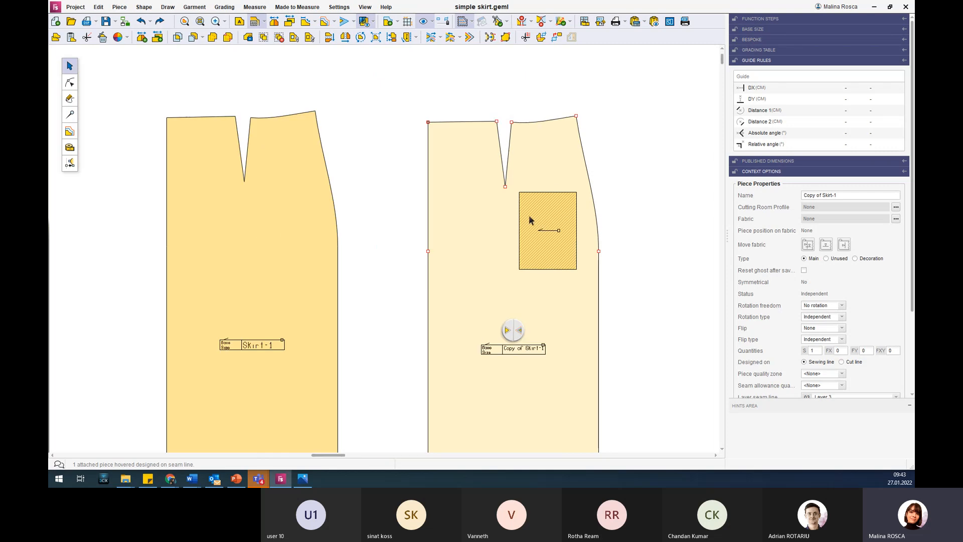
click(630, 159)
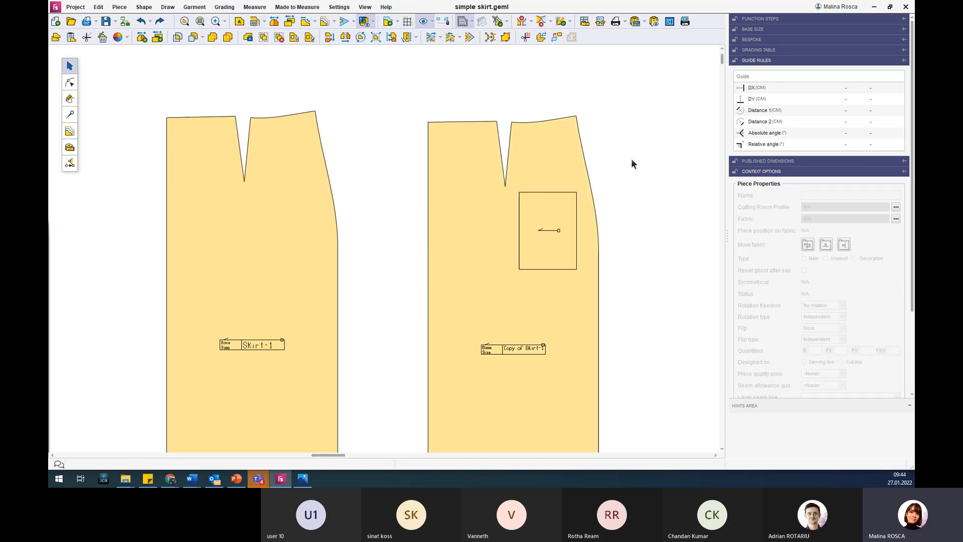
scroll(631, 158, down, 2)
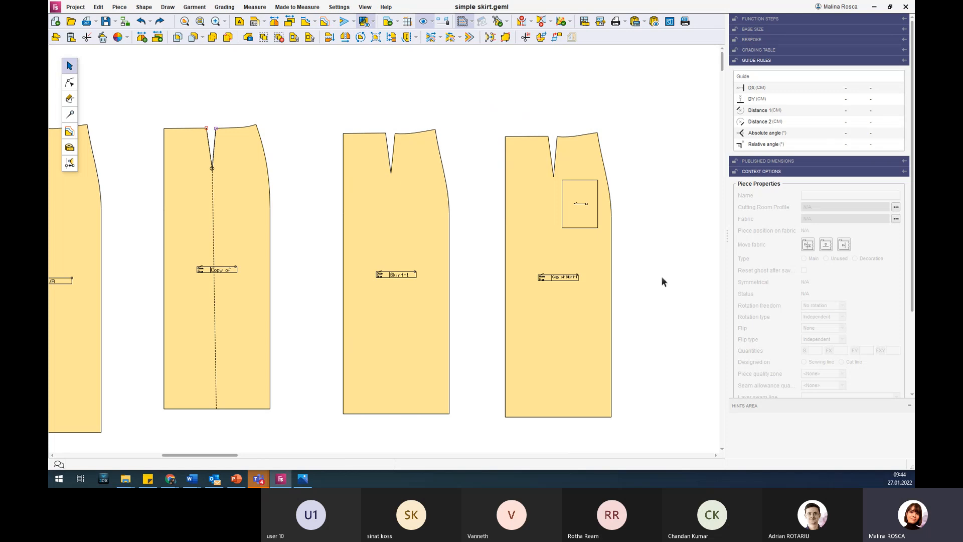
click(586, 220)
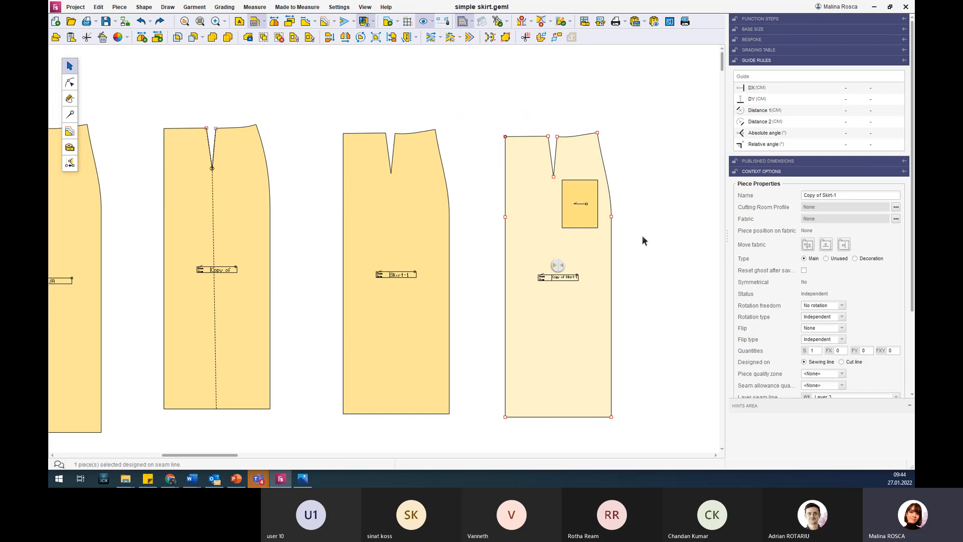
click(633, 246)
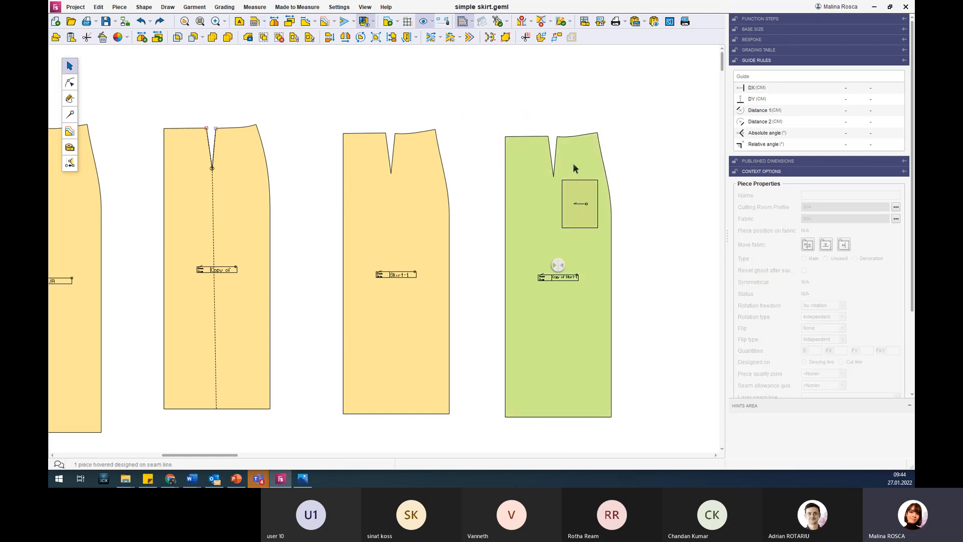
Detach the rectangle from the copied skirt piece and place it just outside the skirt's right edge.
click(581, 205)
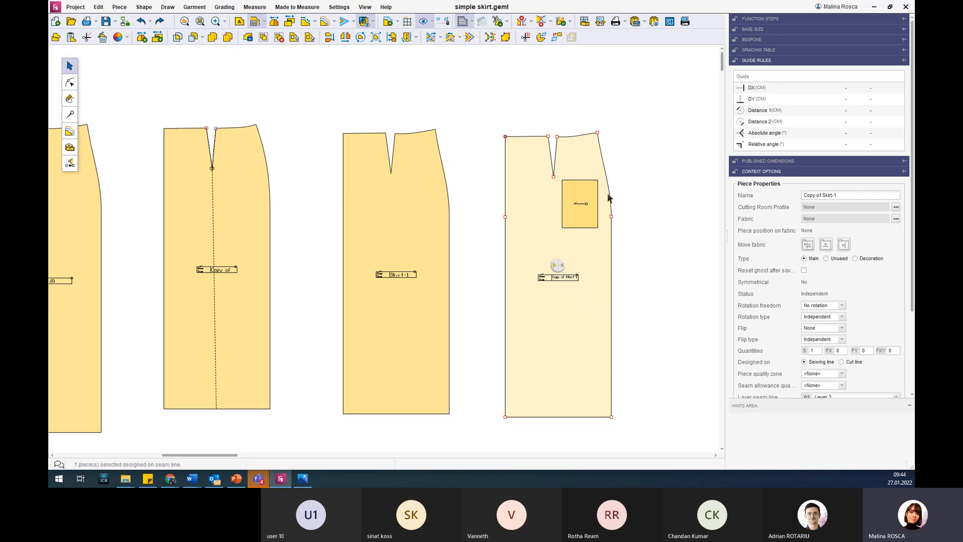
click(579, 193)
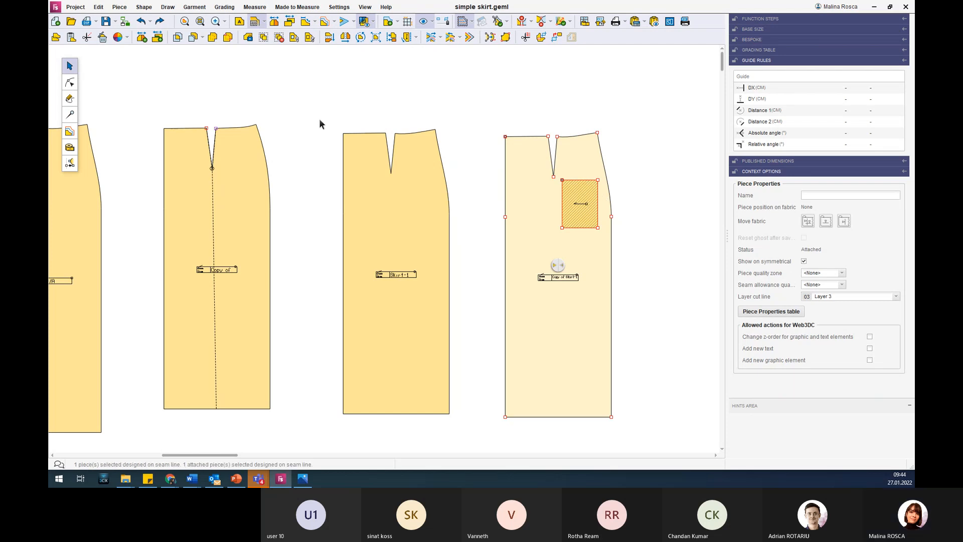
click(311, 42)
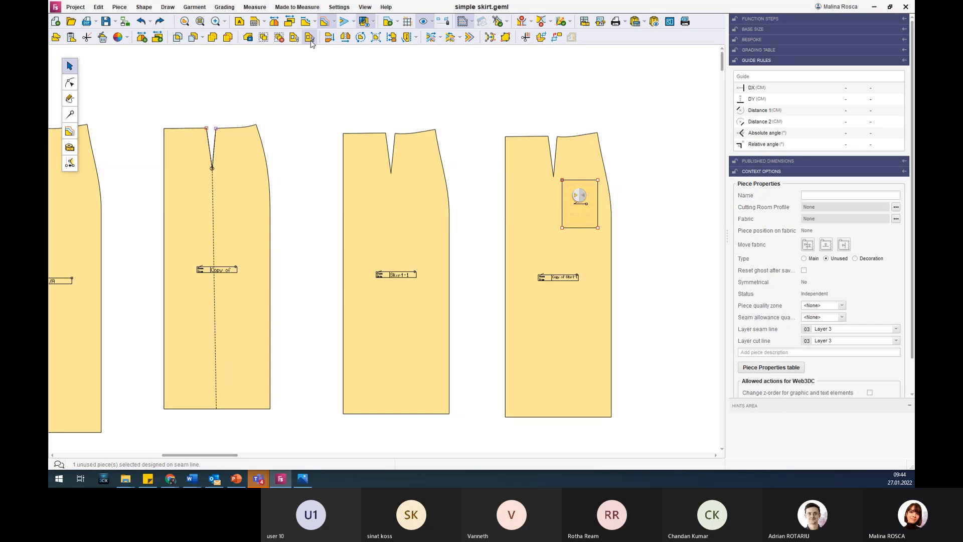
drag(564, 190, 628, 195)
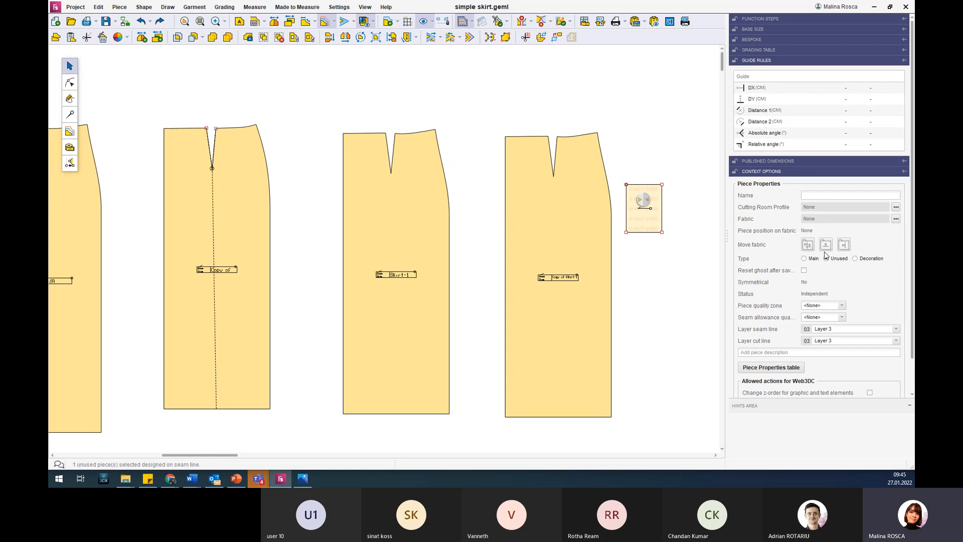
Set the detached rectangle's piece type to Main and look over its available properties.
click(650, 227)
click(808, 262)
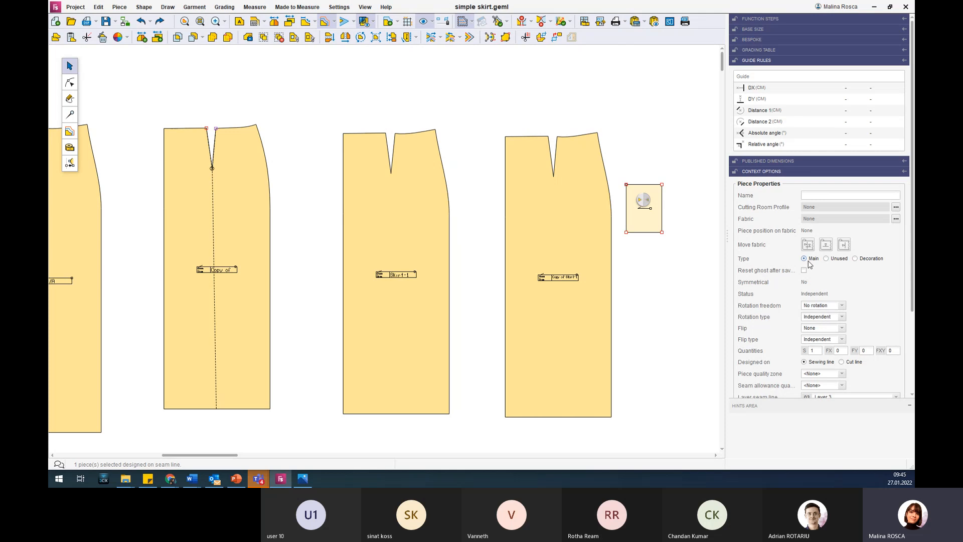
scroll(810, 261, down, 3)
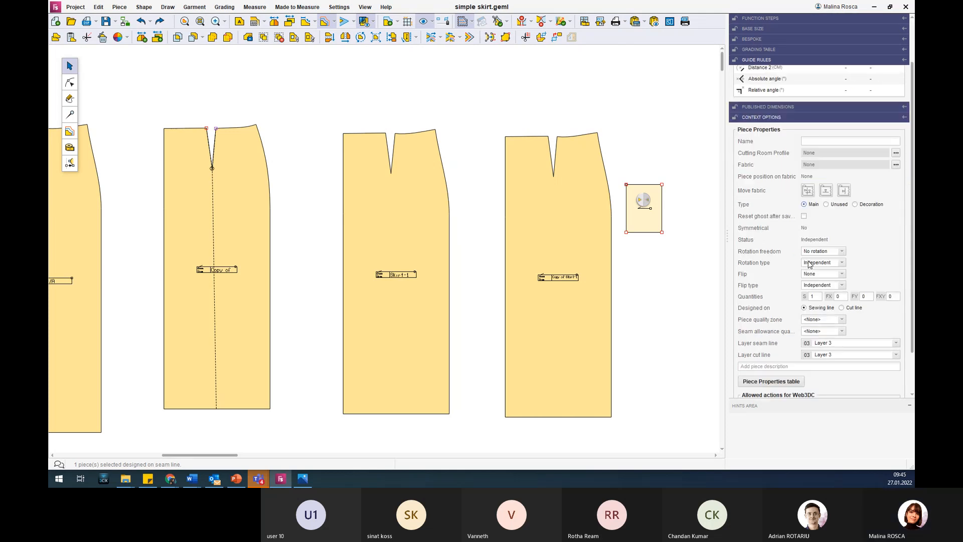
Name the detached rectangle "pocket" and clear the selection.
click(824, 145)
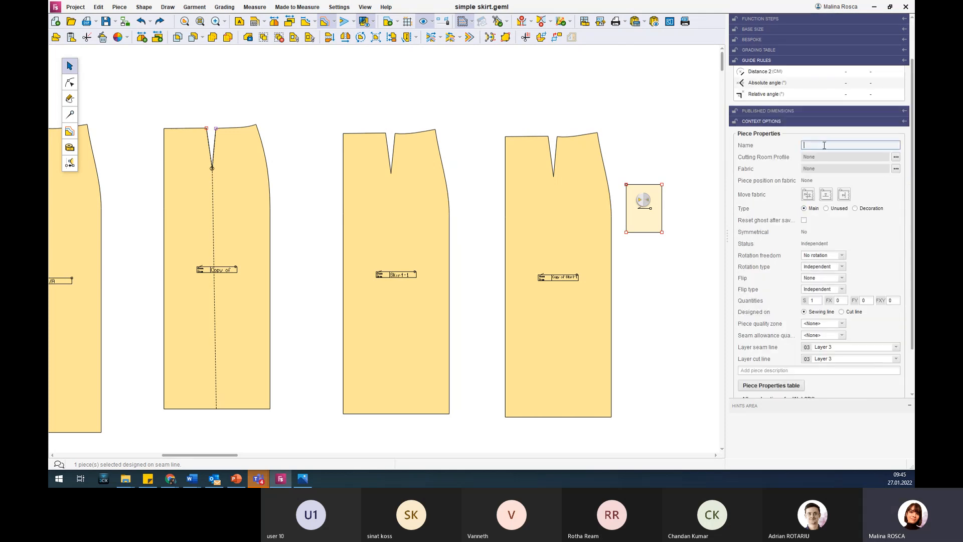
text(pa)
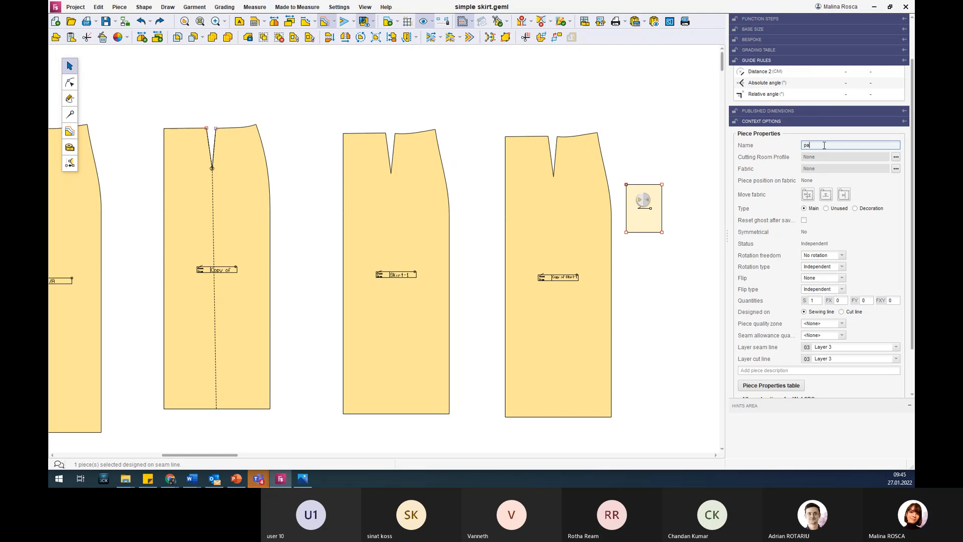
text(cket)
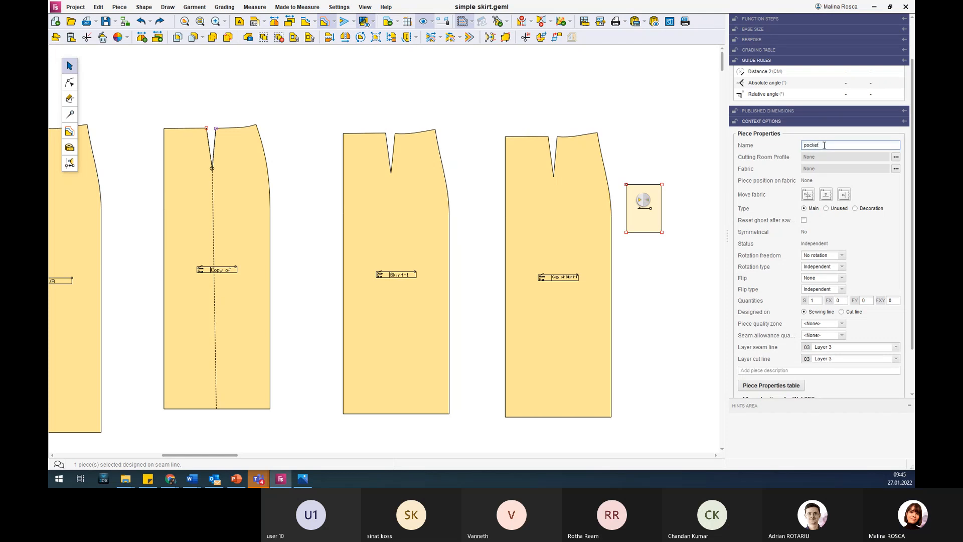
key(Return)
click(664, 275)
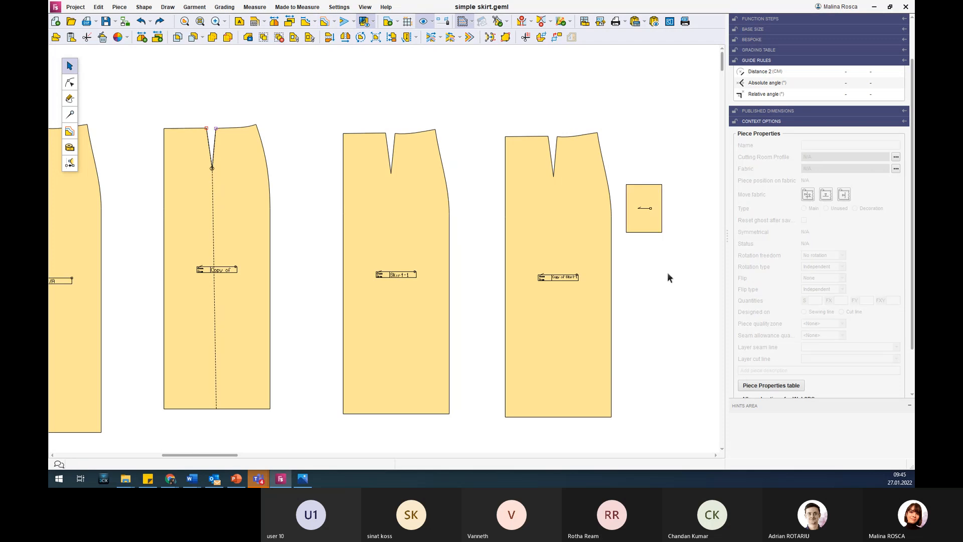
Select the copied skirt piece and review its available rotation freedom and rotation type options.
click(574, 212)
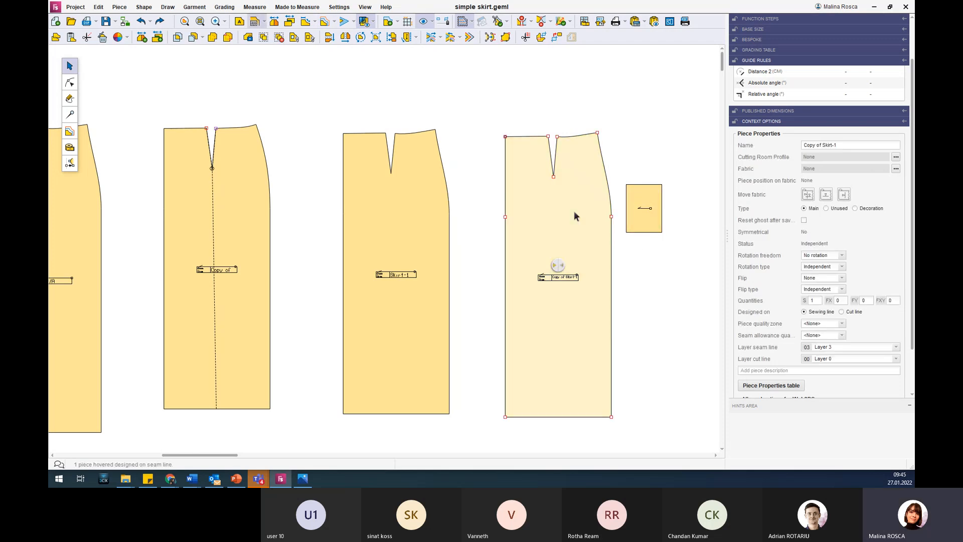
scroll(785, 241, down, 1)
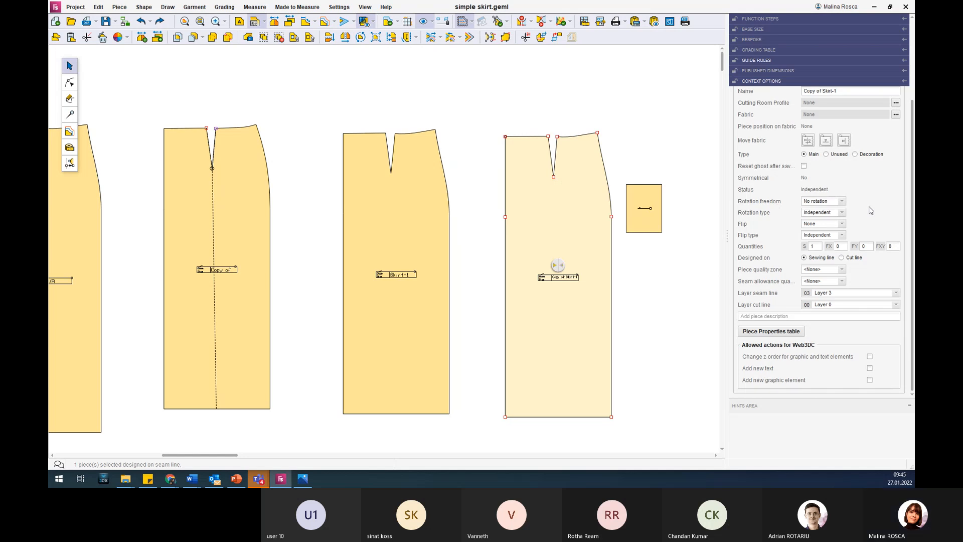
click(844, 201)
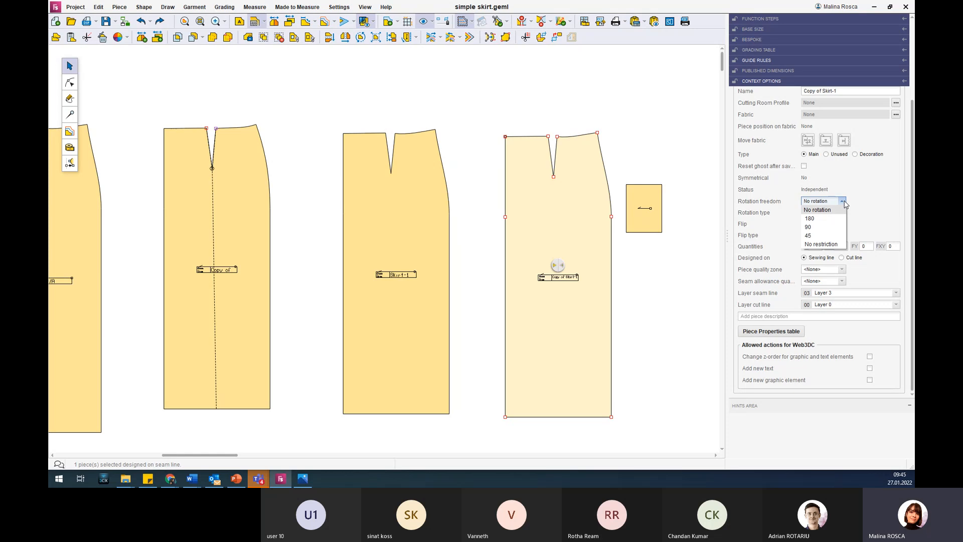
click(845, 202)
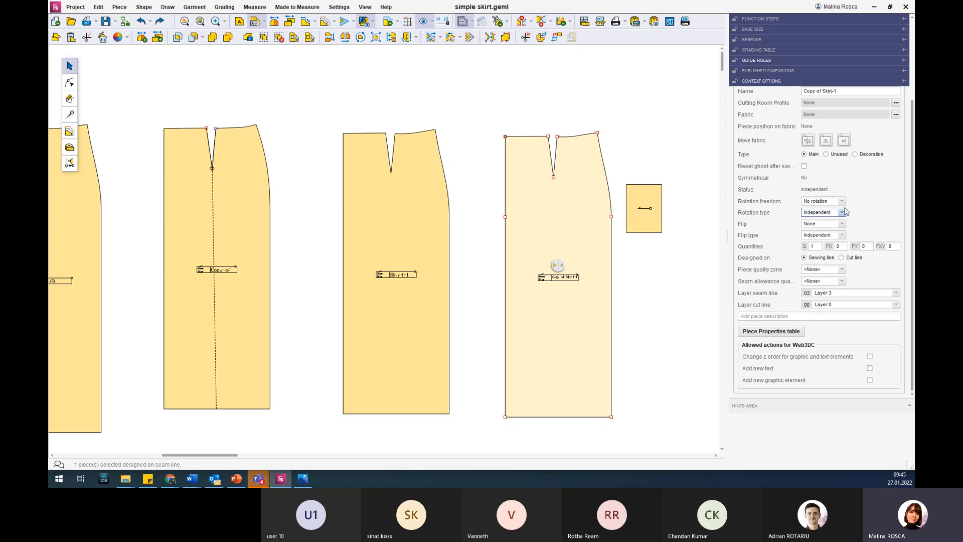
click(845, 215)
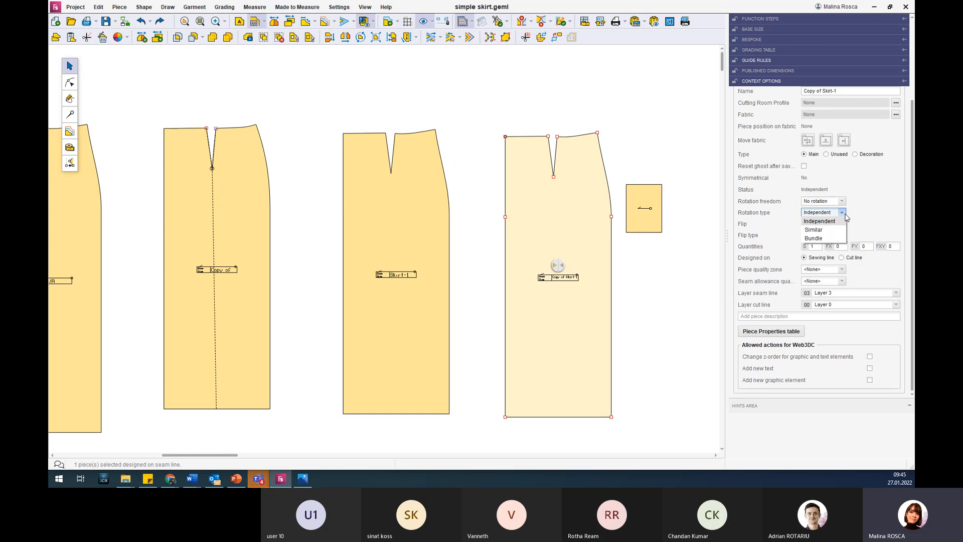
click(845, 215)
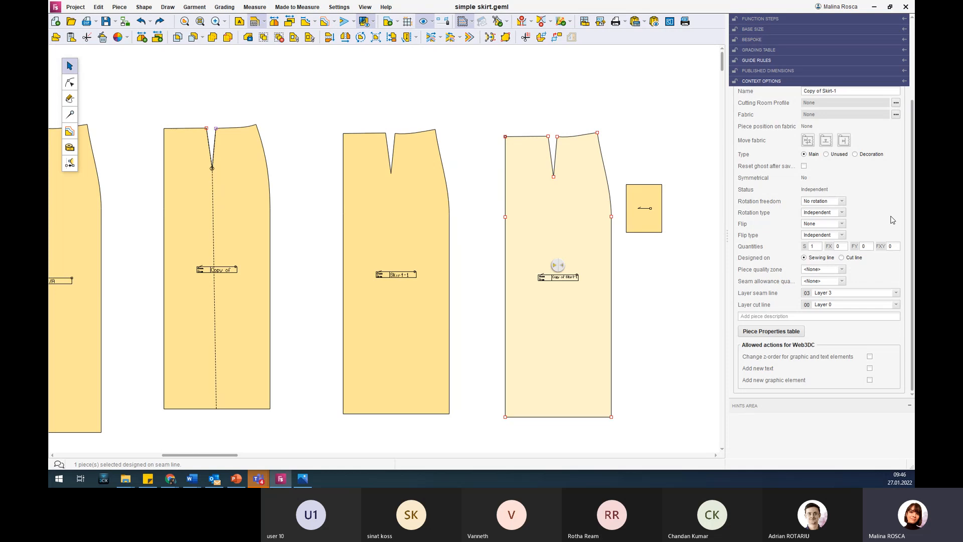
click(842, 201)
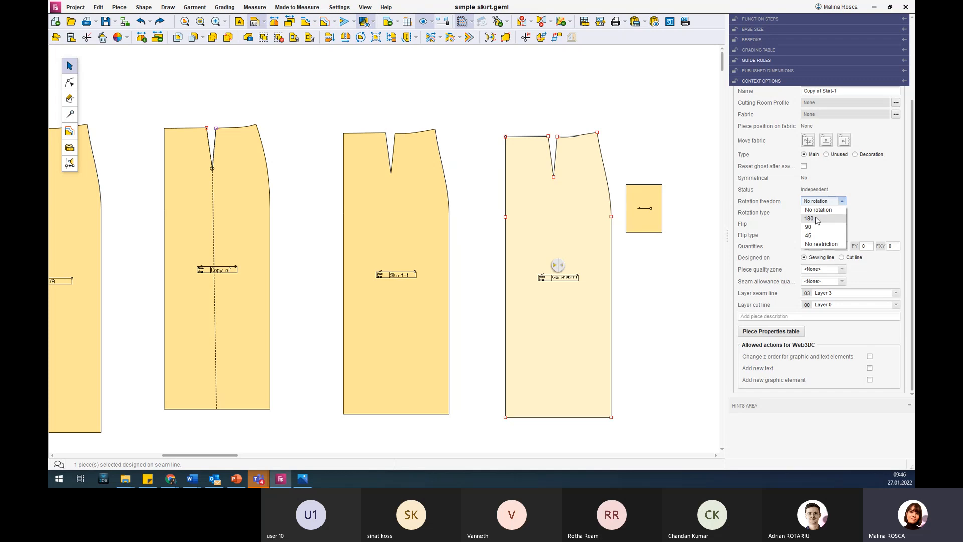
click(894, 204)
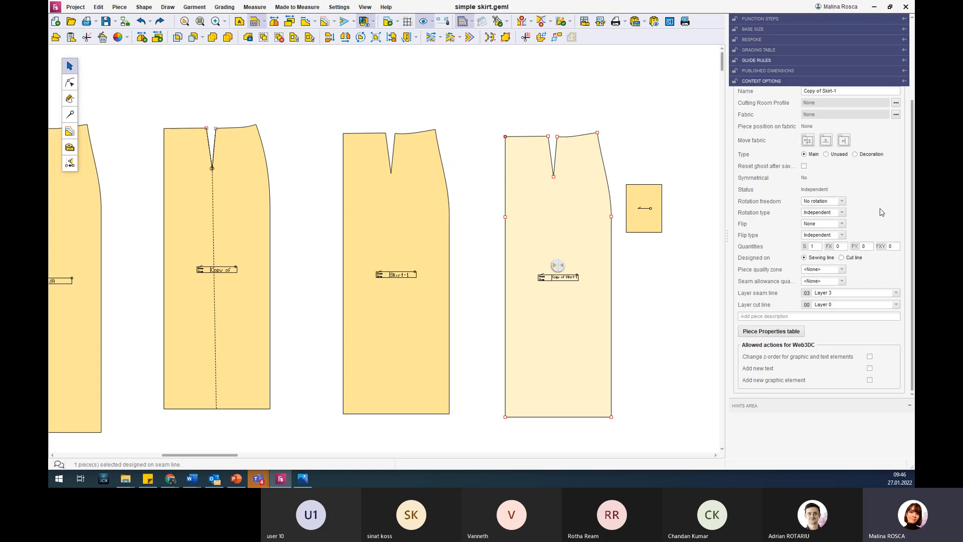
Review the flip and flip type options available for the copied skirt piece.
click(842, 225)
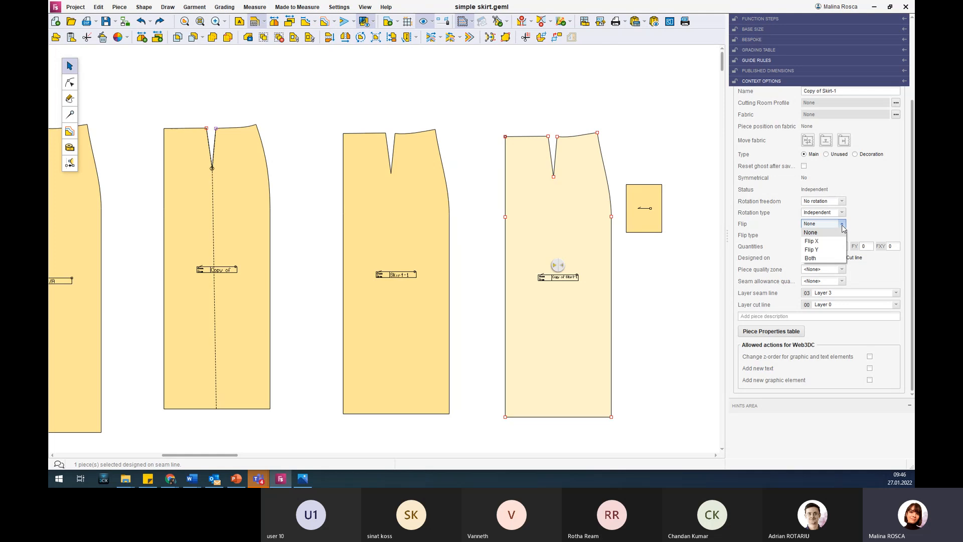
click(868, 226)
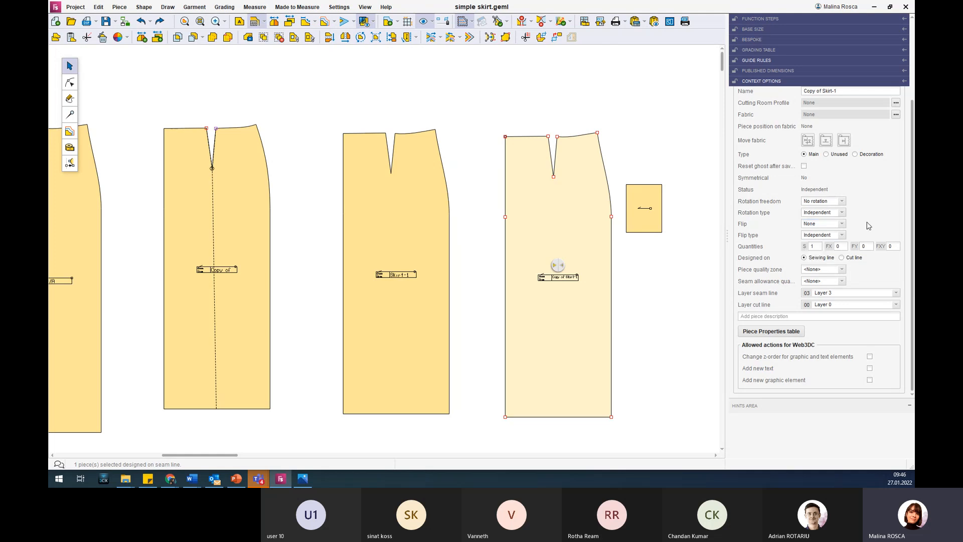
click(843, 236)
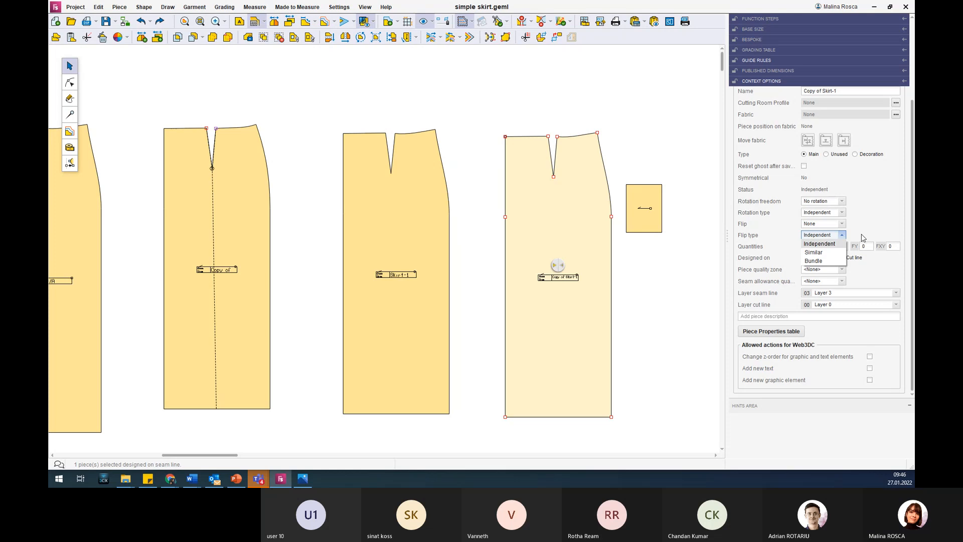
click(863, 237)
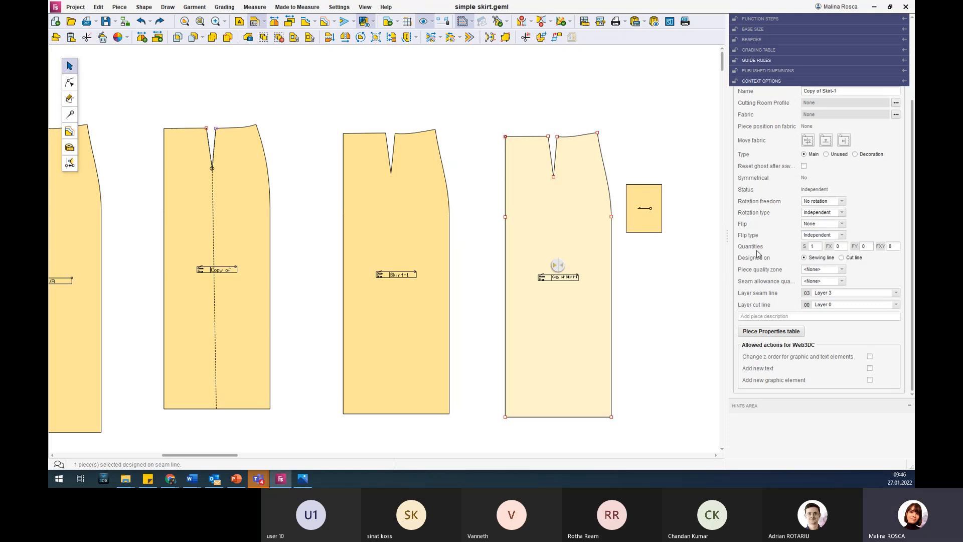
Set the copied skirt piece's FY quantity to 1.
mouse_move(759, 253)
click(868, 245)
text(1)
Move the copied skirt piece above the row of pieces and return it to its place between Skirt-1 and the pocket.
scroll(662, 254, down, 2)
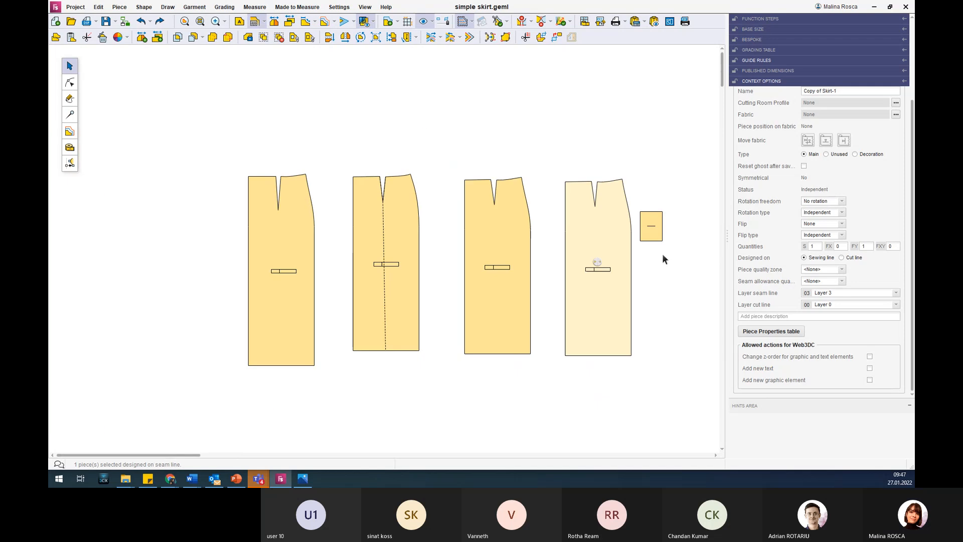
drag(609, 231, 613, 228)
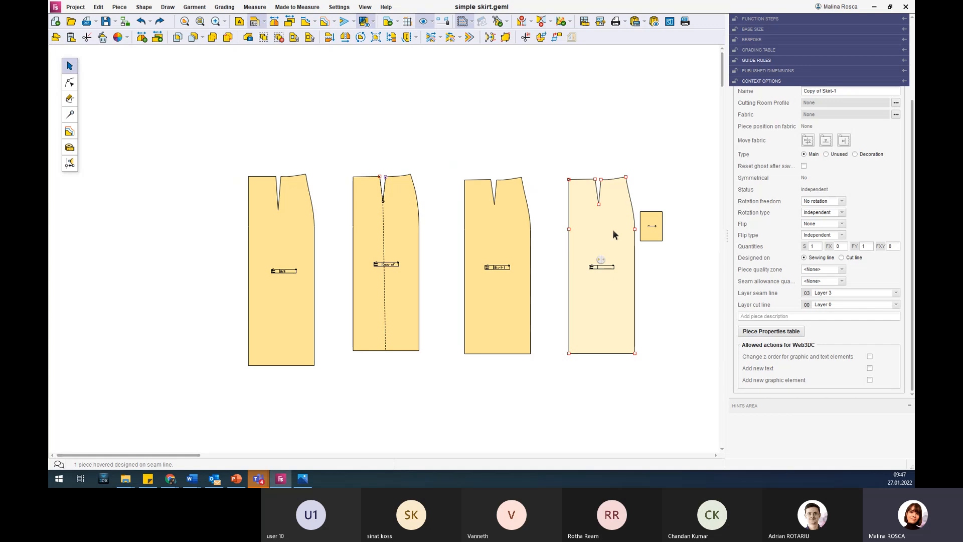
drag(610, 227, 603, 161)
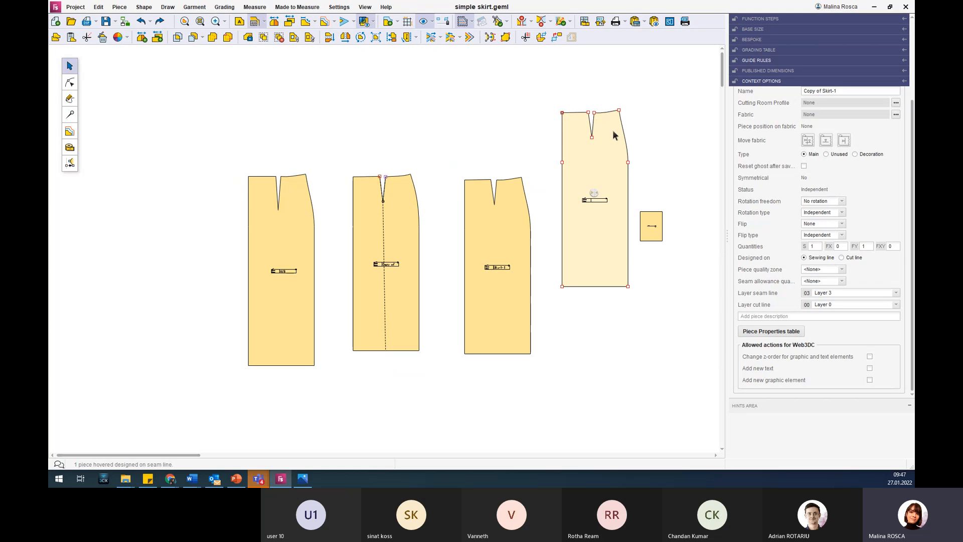
drag(581, 154, 580, 215)
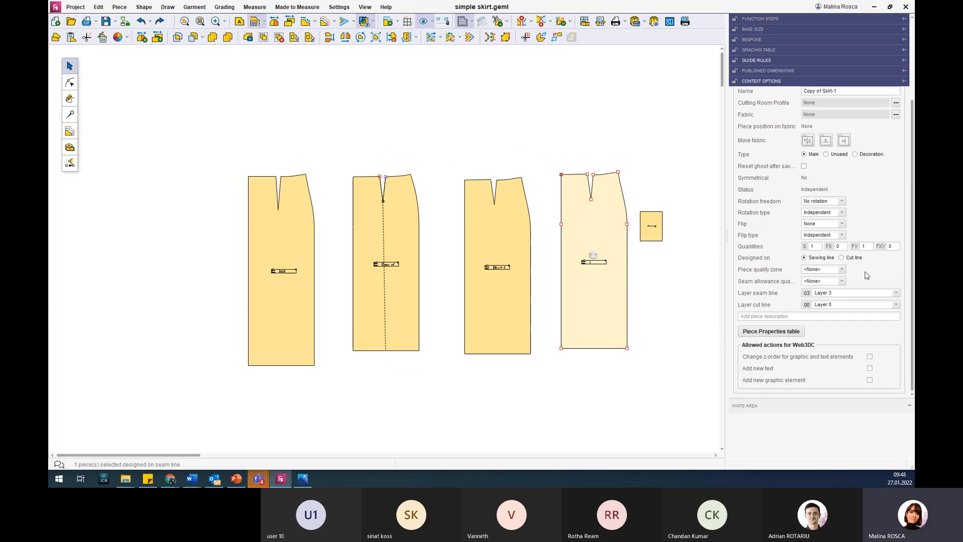
Try designing the copied skirt piece on the Cut line and return it to the Sewing line.
click(841, 270)
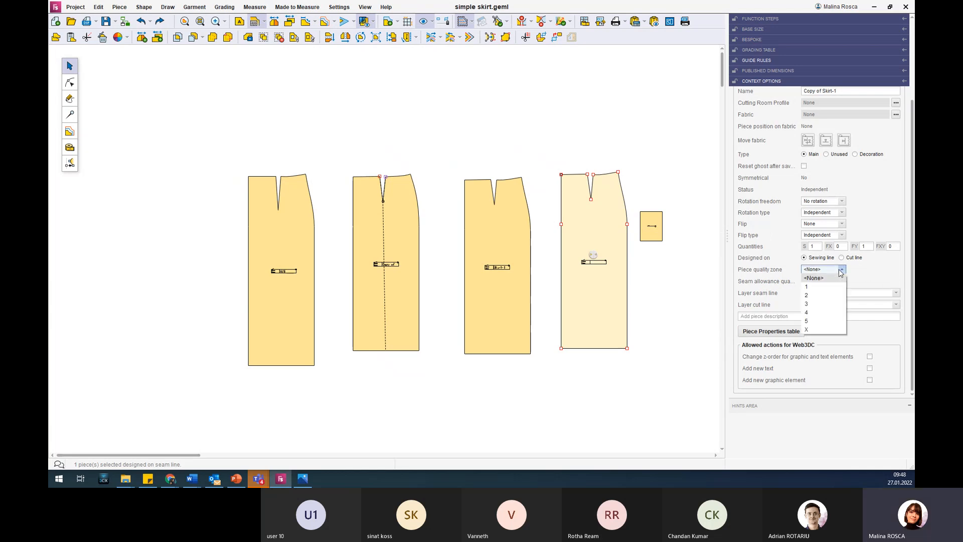
click(841, 272)
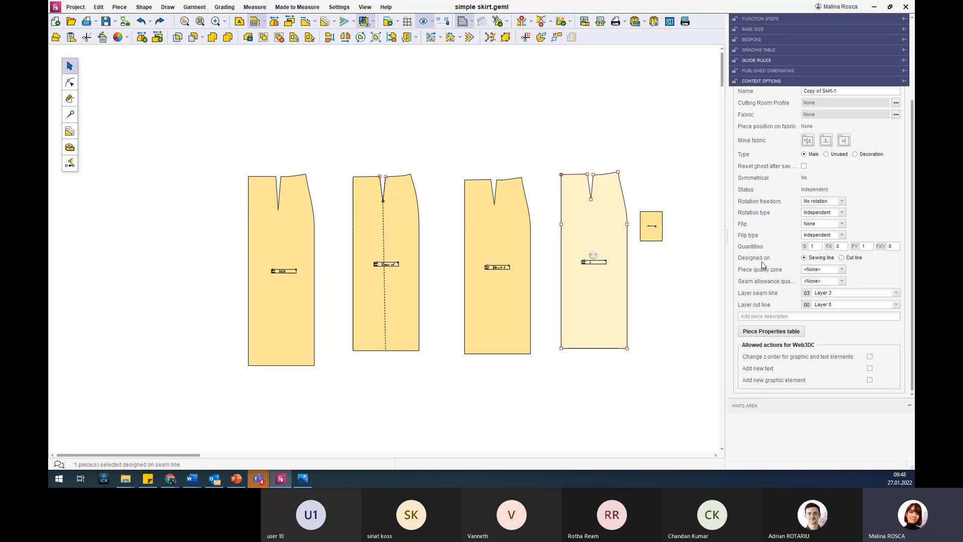
mouse_move(762, 264)
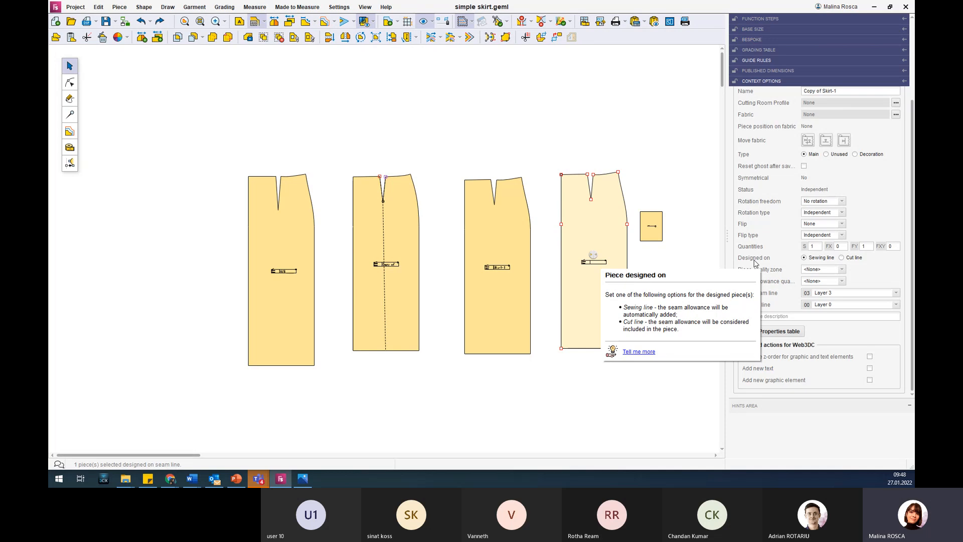
click(841, 258)
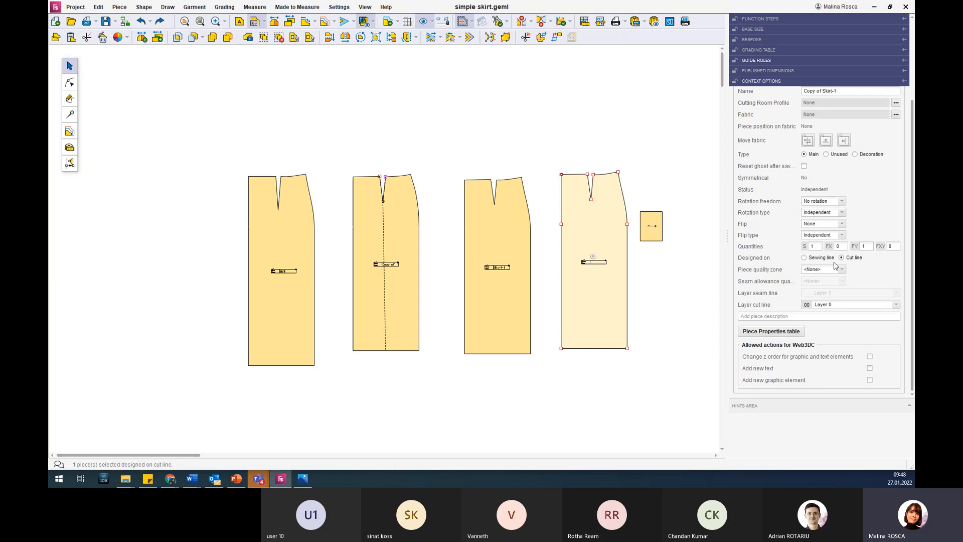
click(814, 259)
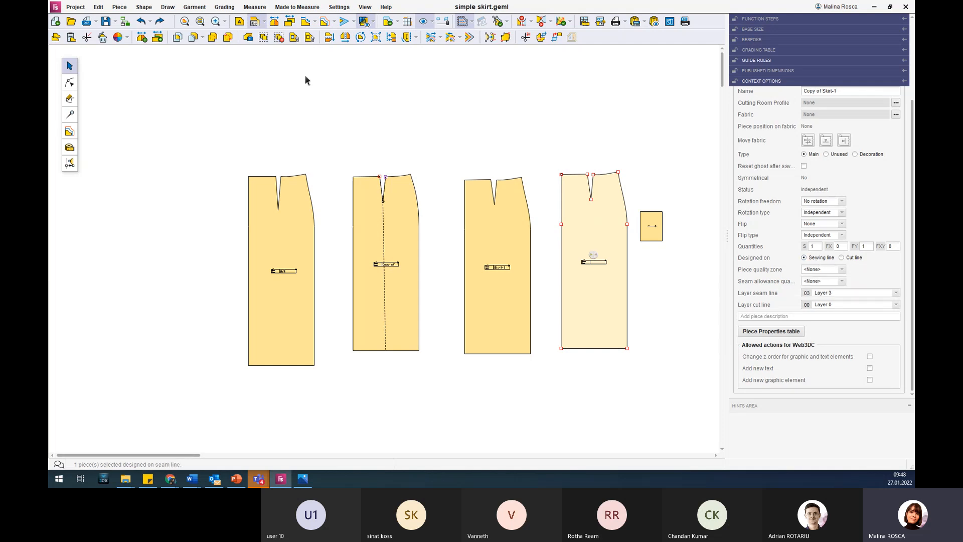
click(342, 24)
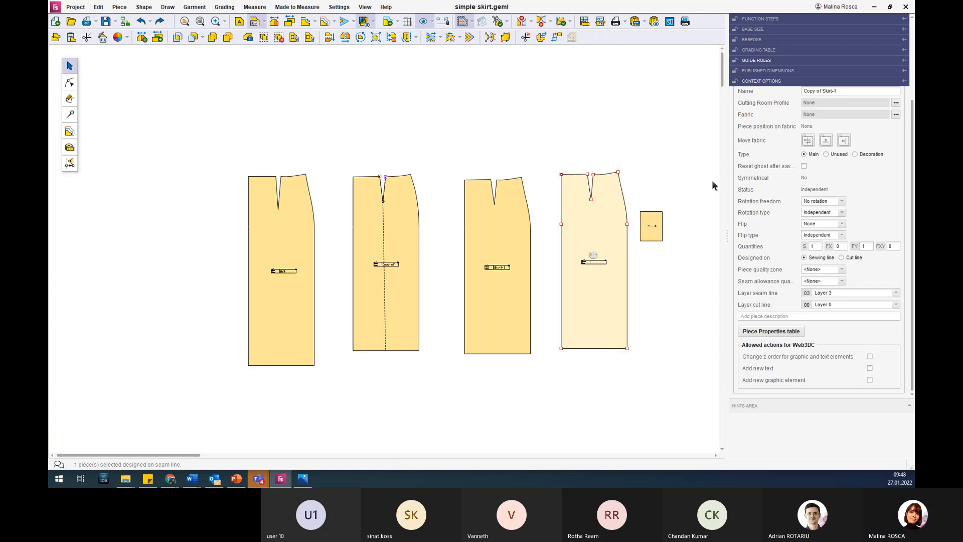
Examine the quality level explanations and options for the copied skirt piece's surface and seam allowance.
mouse_move(794, 275)
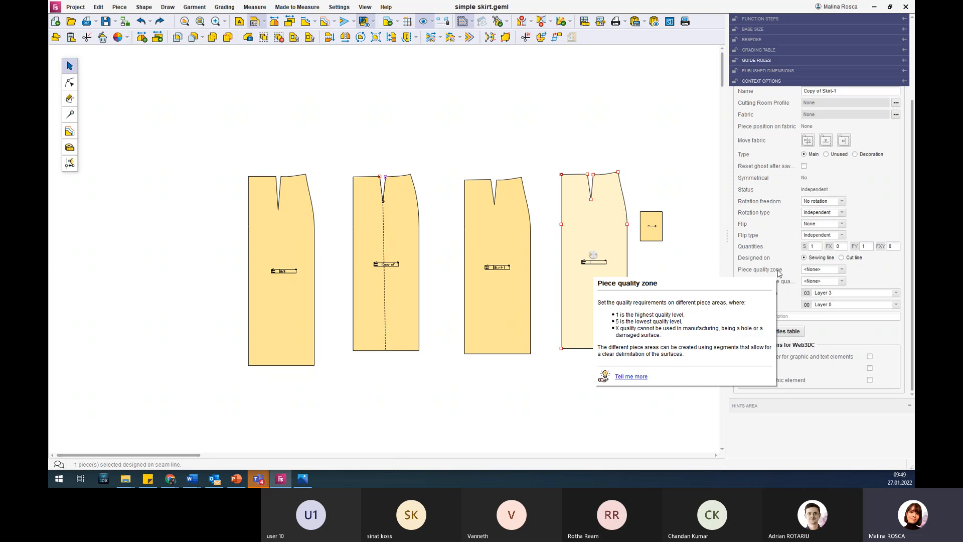
click(841, 270)
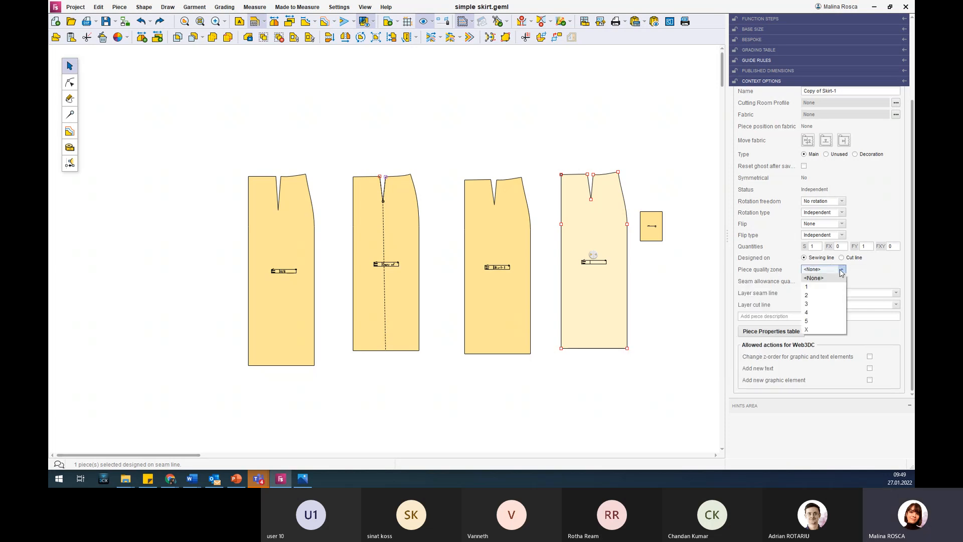
click(841, 272)
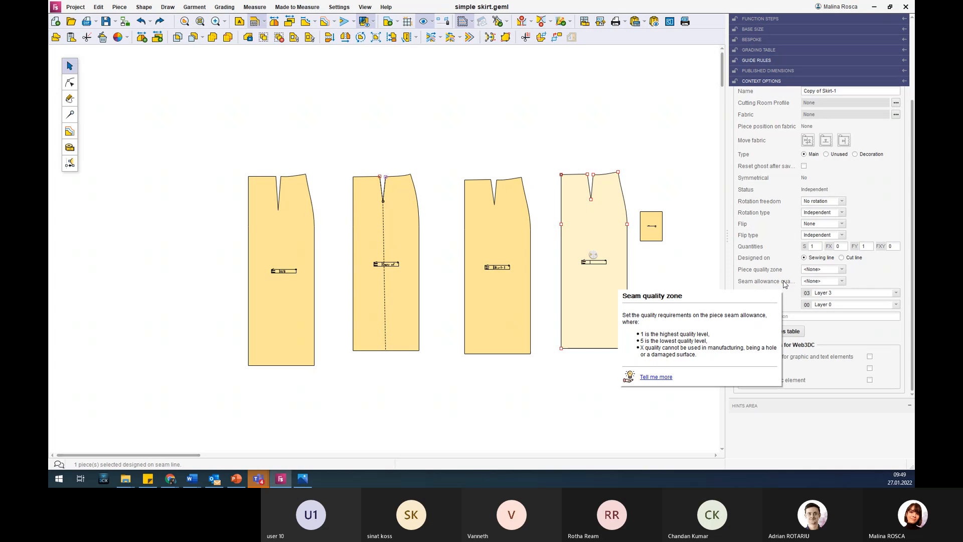
click(842, 281)
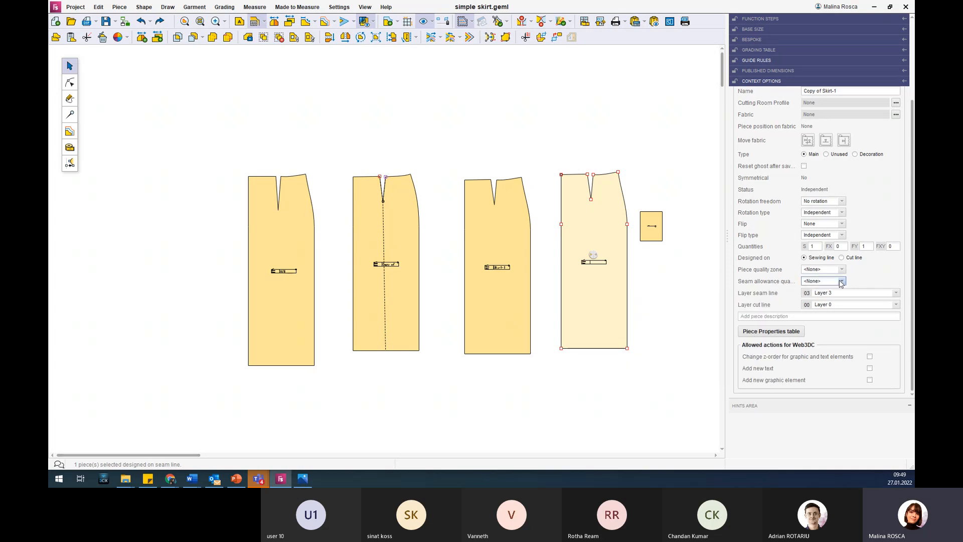
click(842, 281)
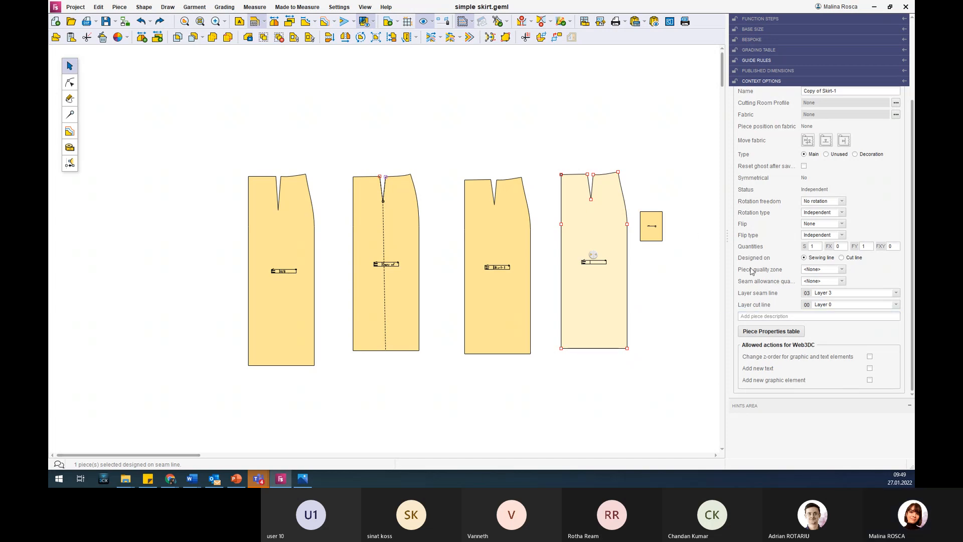
Examine the layer choices available for the copied skirt piece's seam line, leaving its layer as it is.
click(778, 317)
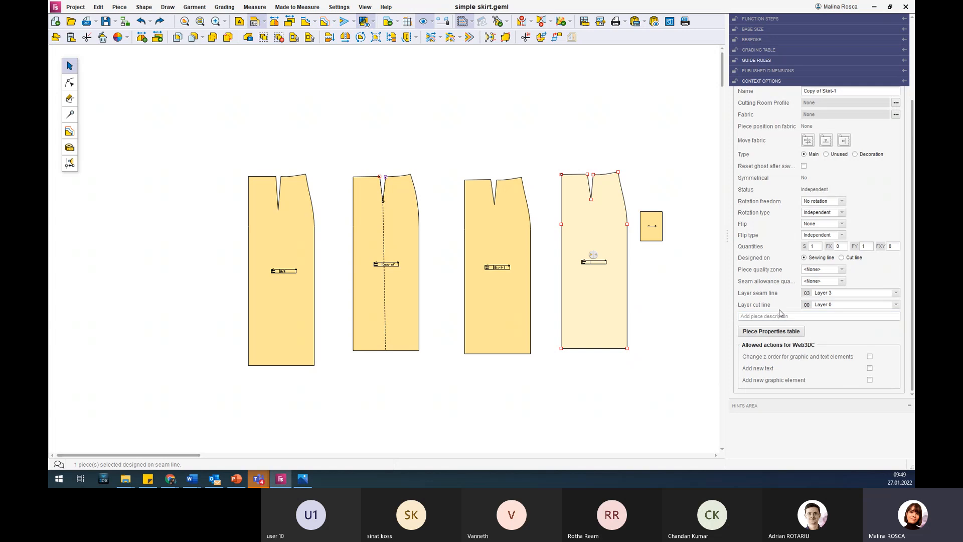
click(898, 293)
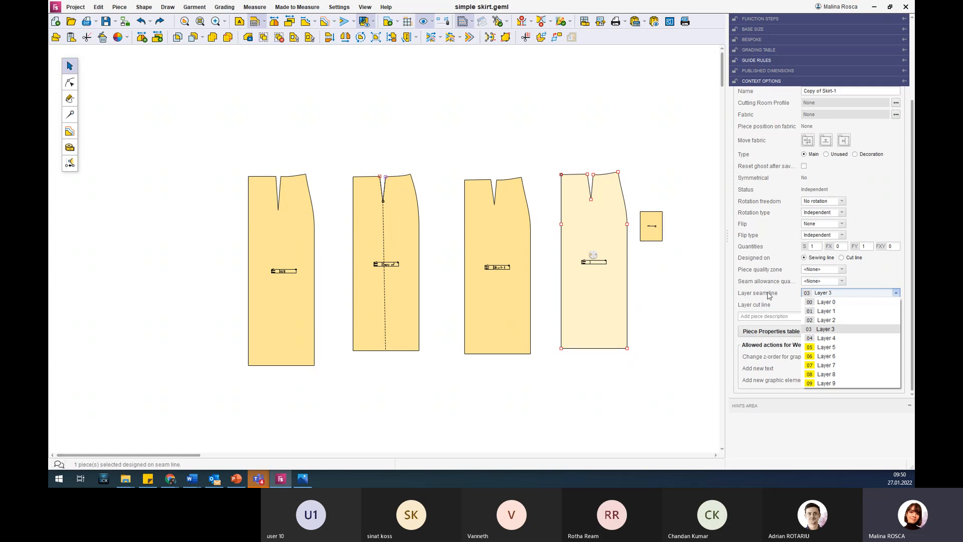
click(780, 302)
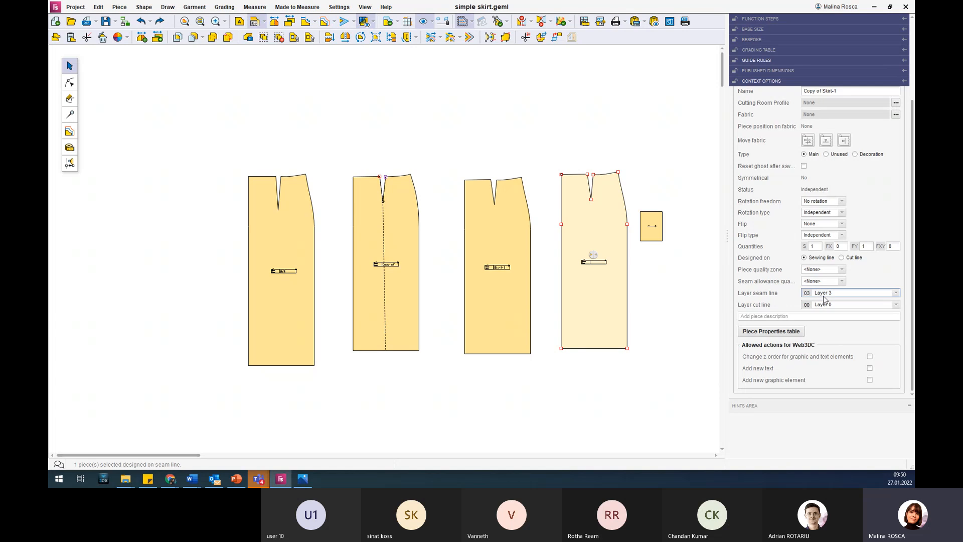
click(895, 293)
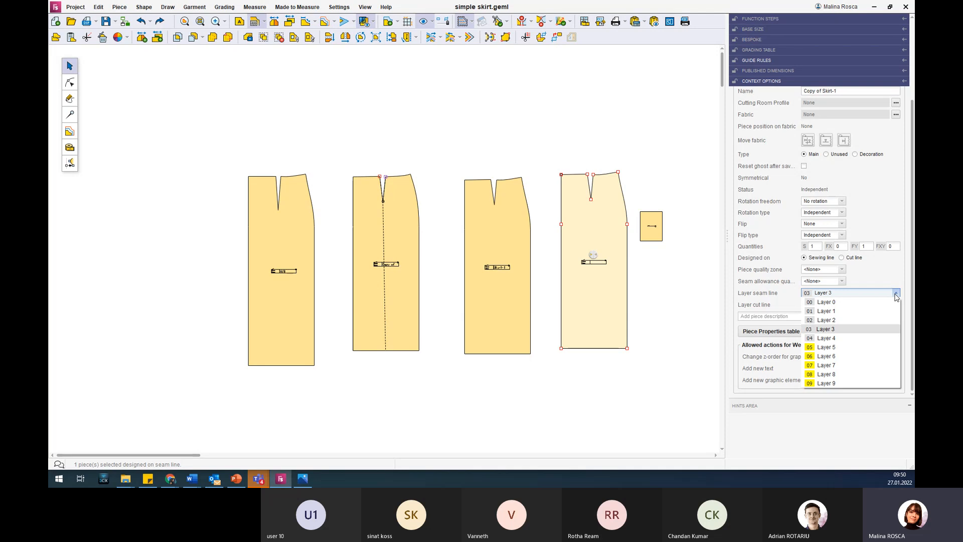
click(896, 296)
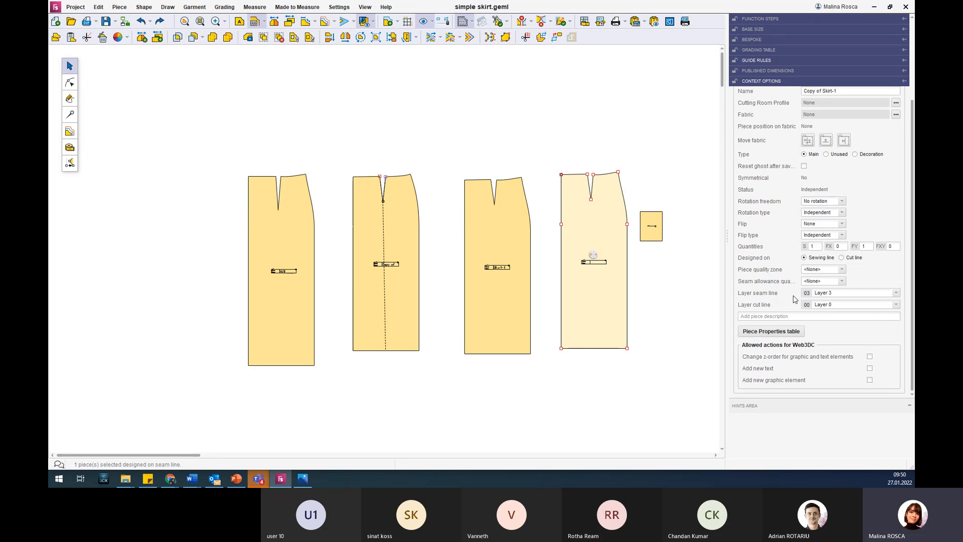
Open the Piece Properties table and view it maximized with all pieces listed.
mouse_move(794, 298)
click(784, 335)
click(786, 334)
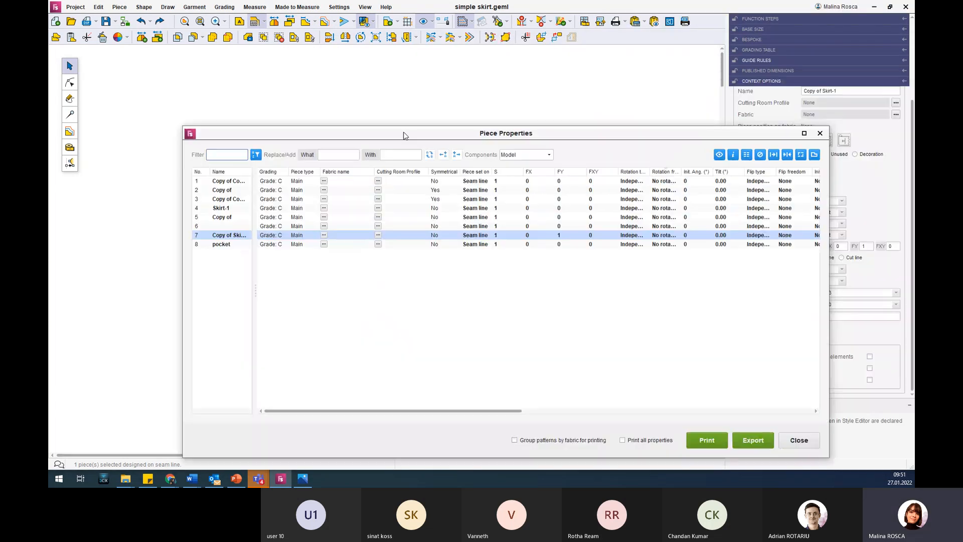
drag(529, 127, 507, 71)
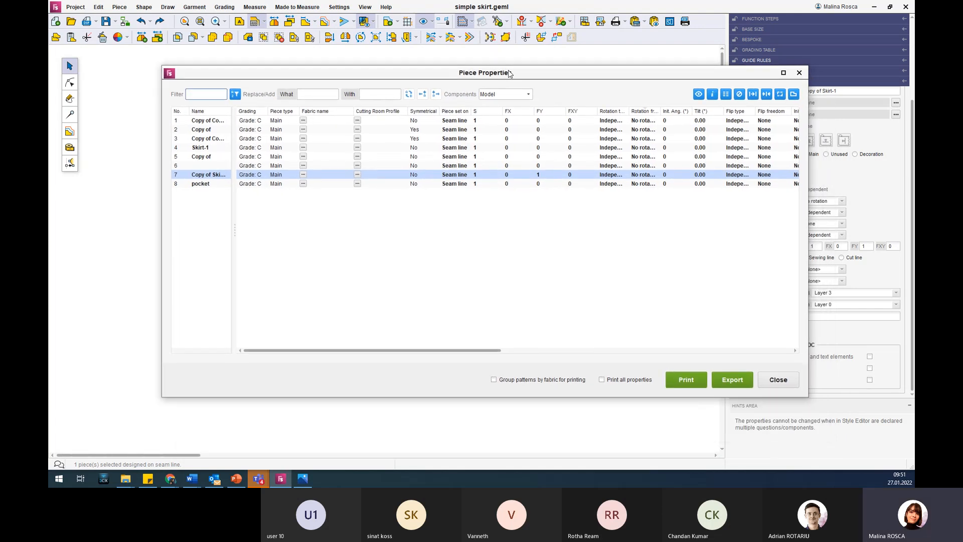
click(783, 73)
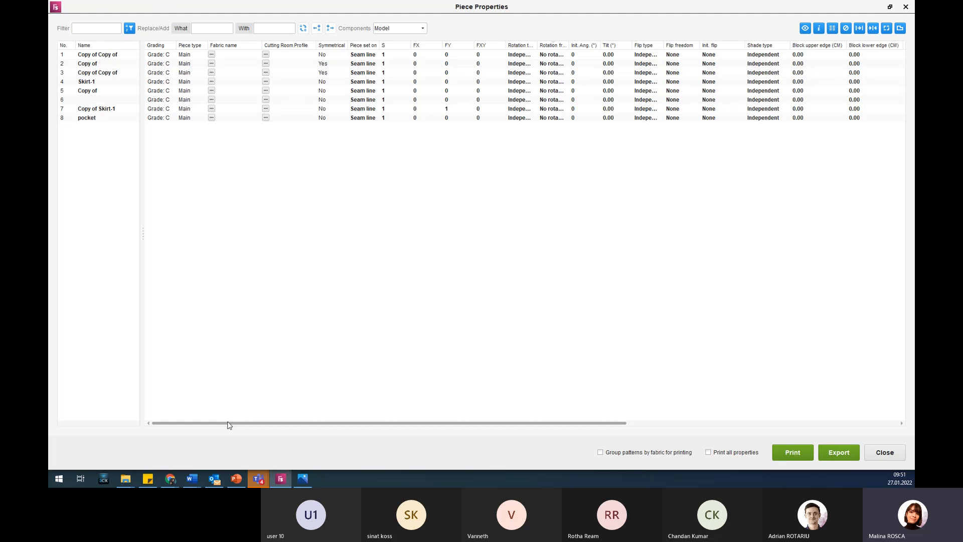
drag(229, 425, 193, 407)
click(102, 55)
Restore the Piece Properties table to its smaller size, place it below the skirt pieces and fit all pieces in view.
click(889, 7)
drag(509, 71, 609, 100)
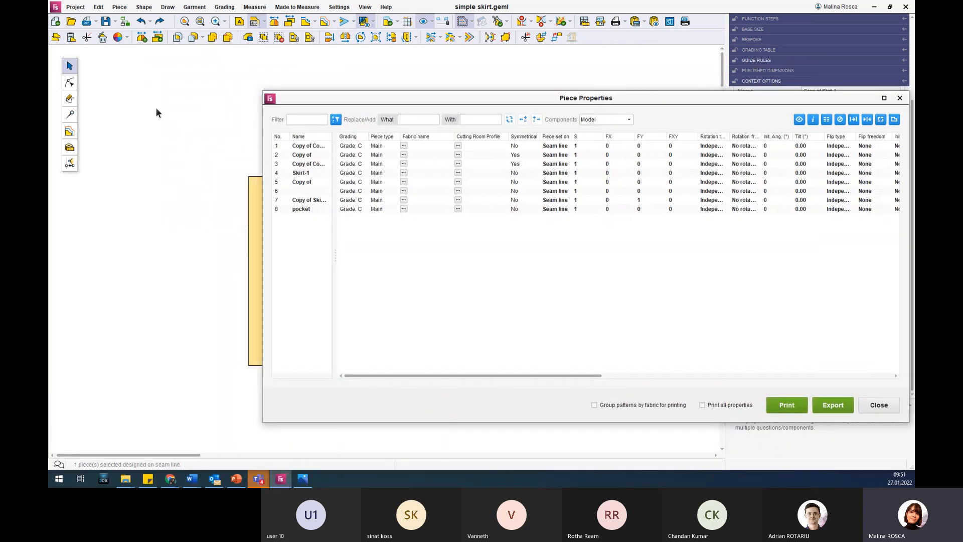
drag(340, 99, 216, 266)
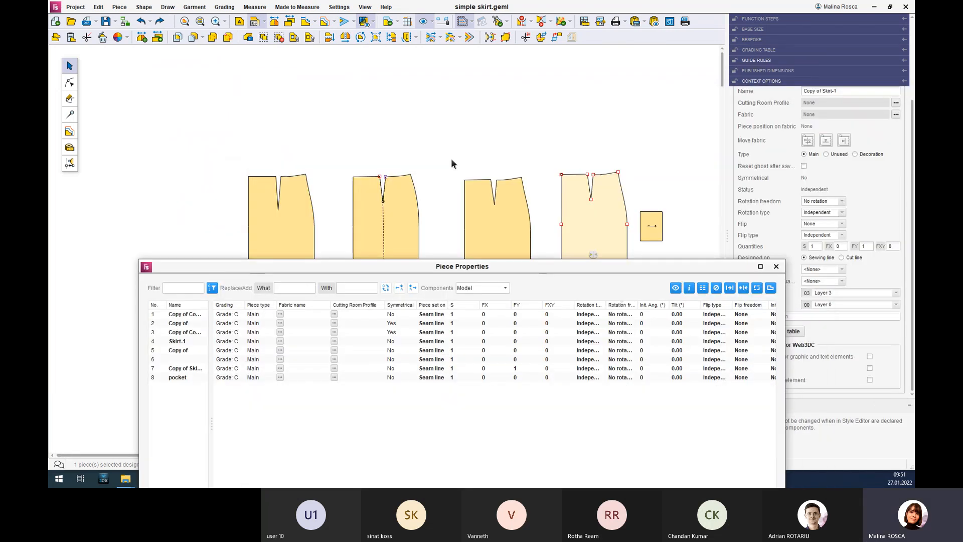
scroll(476, 144, down, 3)
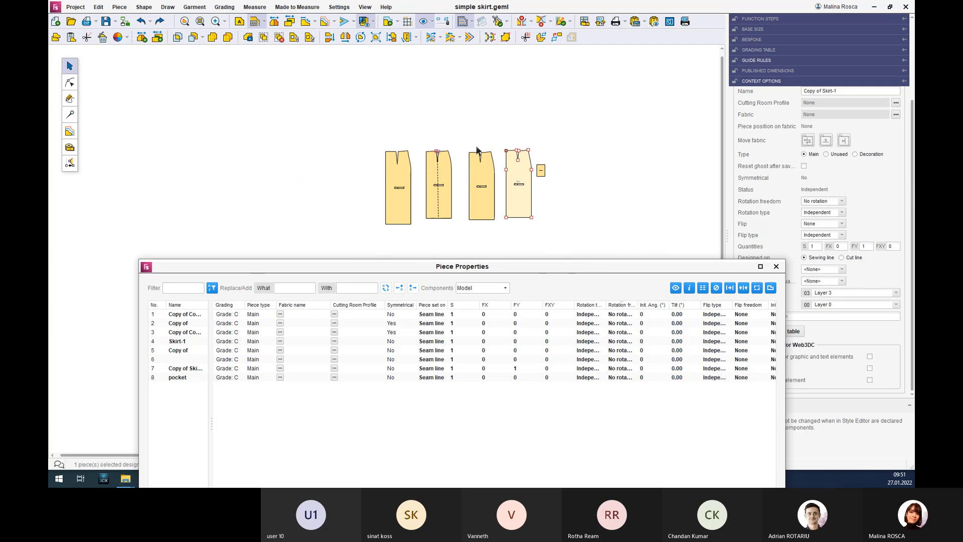
scroll(477, 149, up, 1)
key(Print)
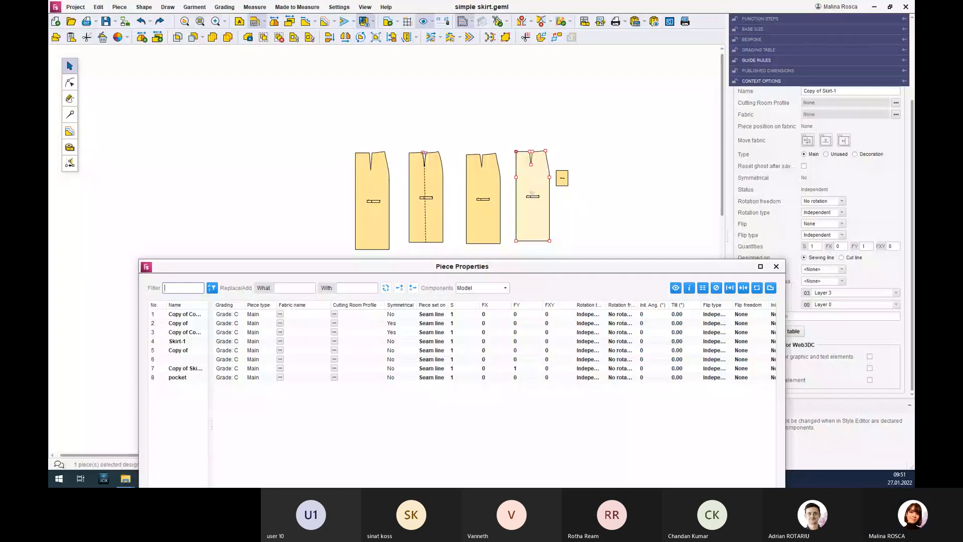
scroll(584, 174, up, 4)
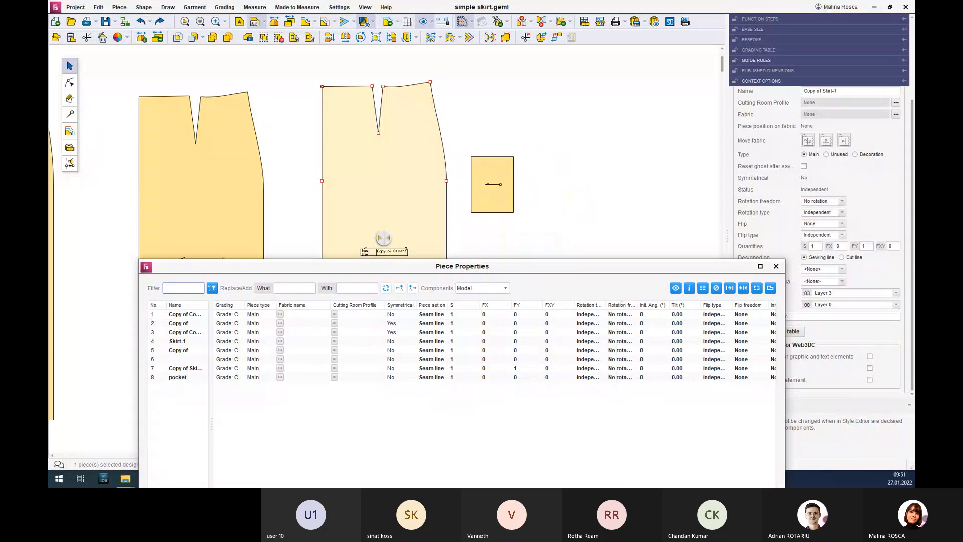
click(199, 21)
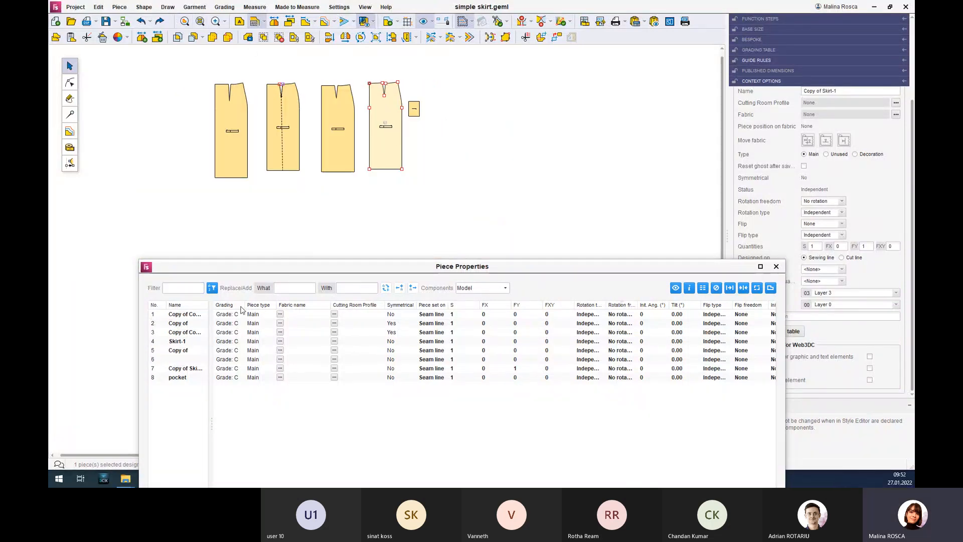
Match table rows to pieces by selecting two rows named as copies, each of the four upper skirt pieces and the pocket.
double_click(175, 314)
click(182, 332)
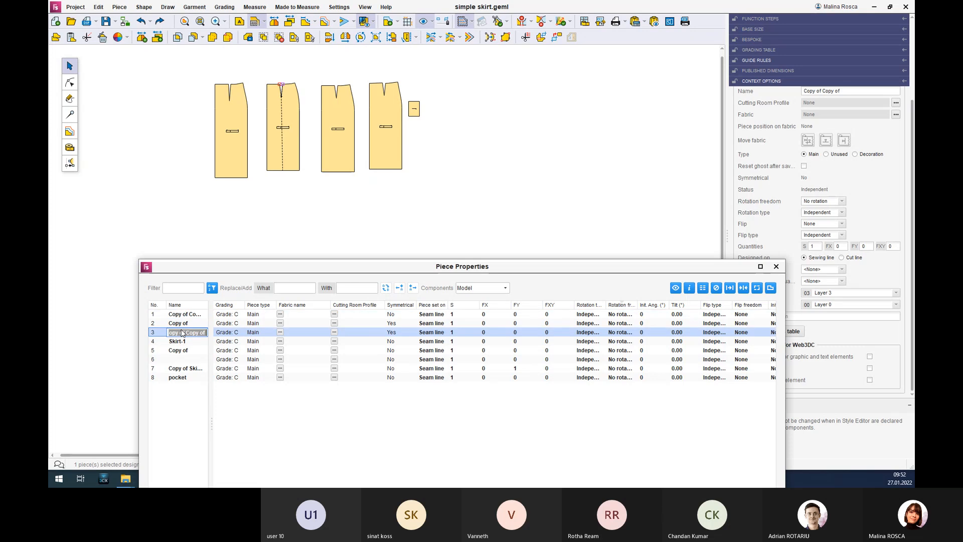
click(274, 154)
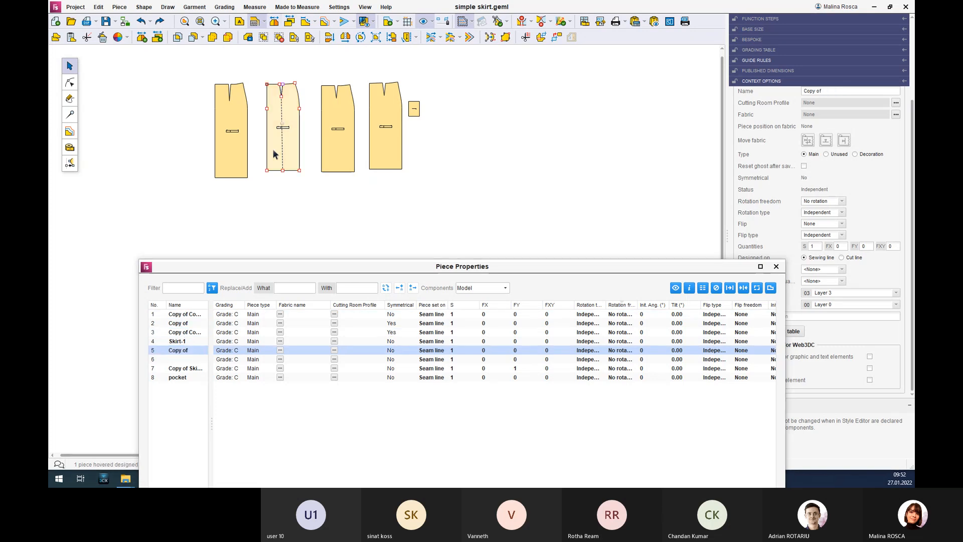
click(239, 150)
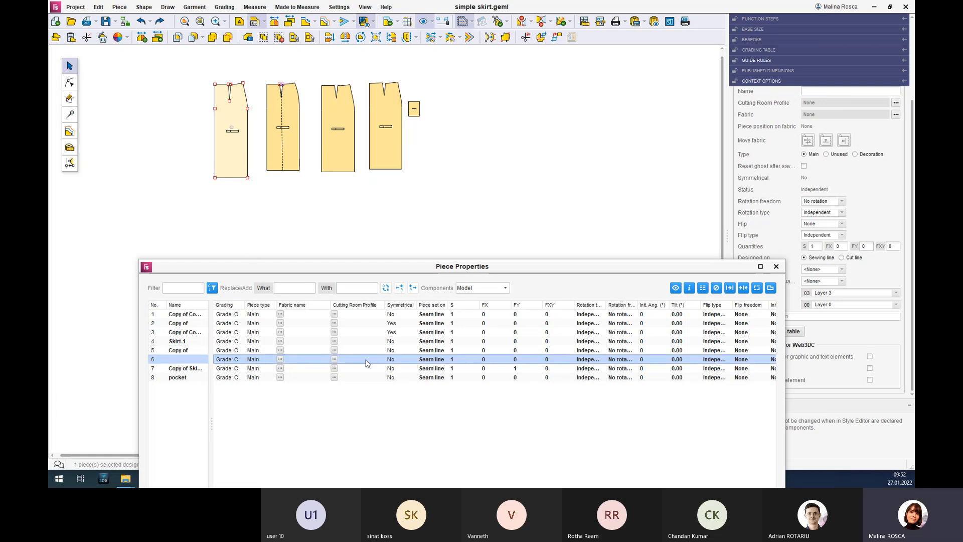
click(342, 144)
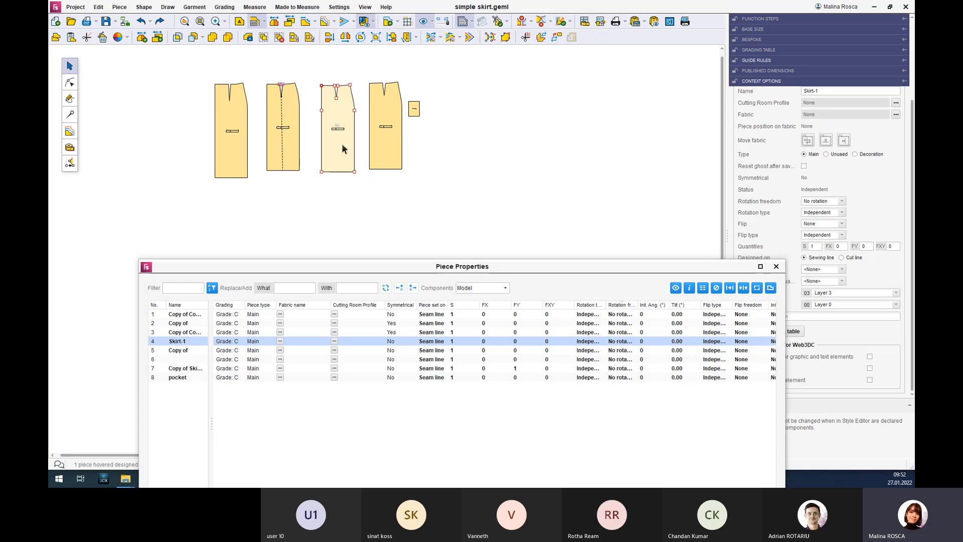
click(387, 149)
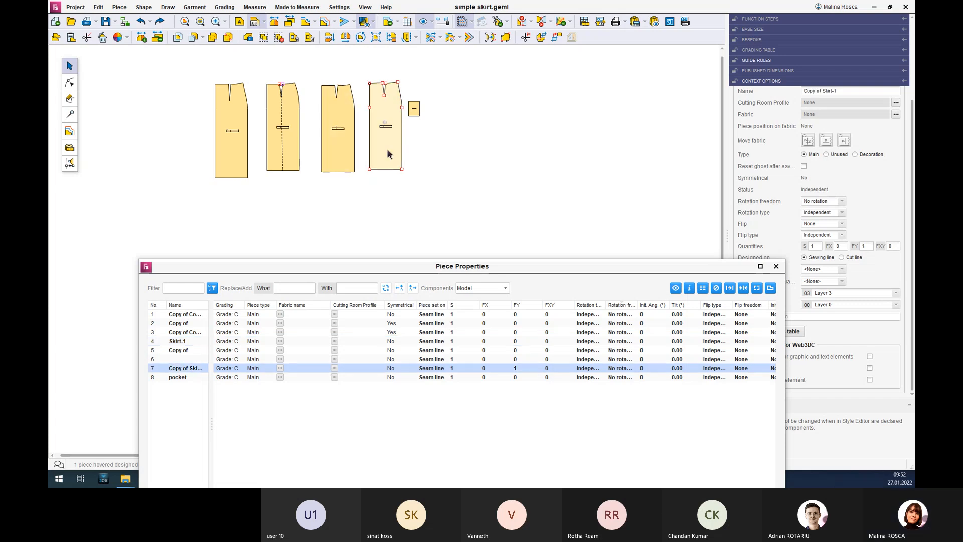
click(413, 111)
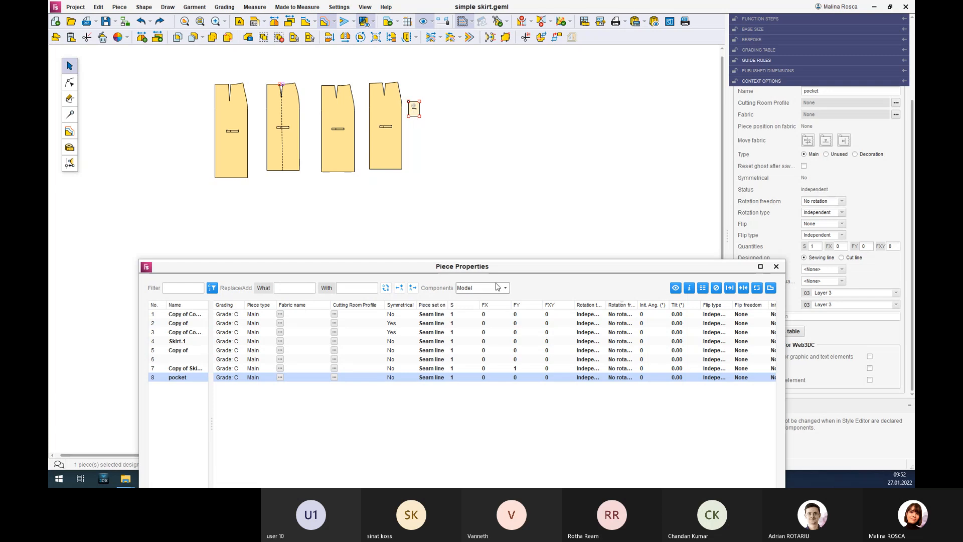
Examine the Piece Properties columns from quantities, rotation and flip through shade type, block, gap and shrinkage to area and perimeter.
drag(494, 267, 478, 91)
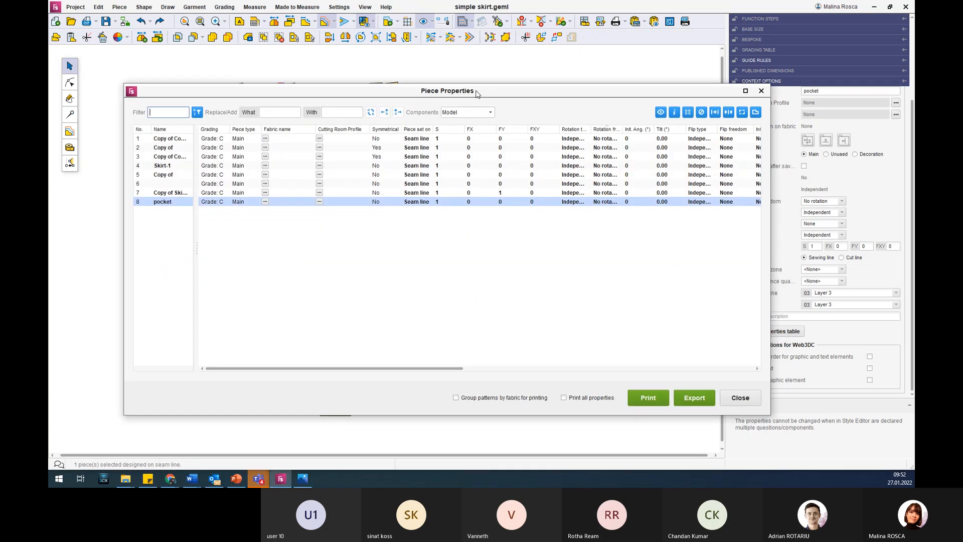
drag(269, 369, 351, 365)
drag(445, 94, 417, 77)
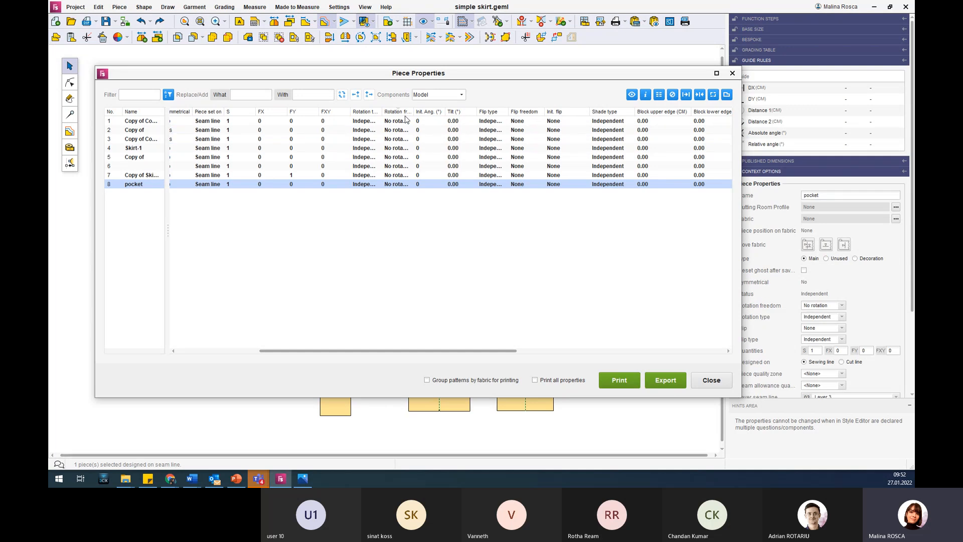
drag(390, 352, 478, 349)
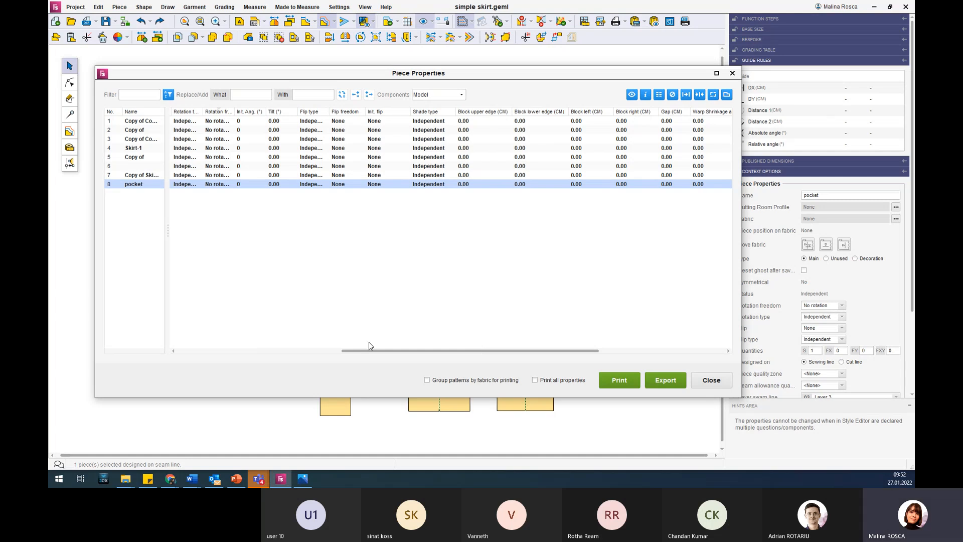
drag(368, 350, 315, 354)
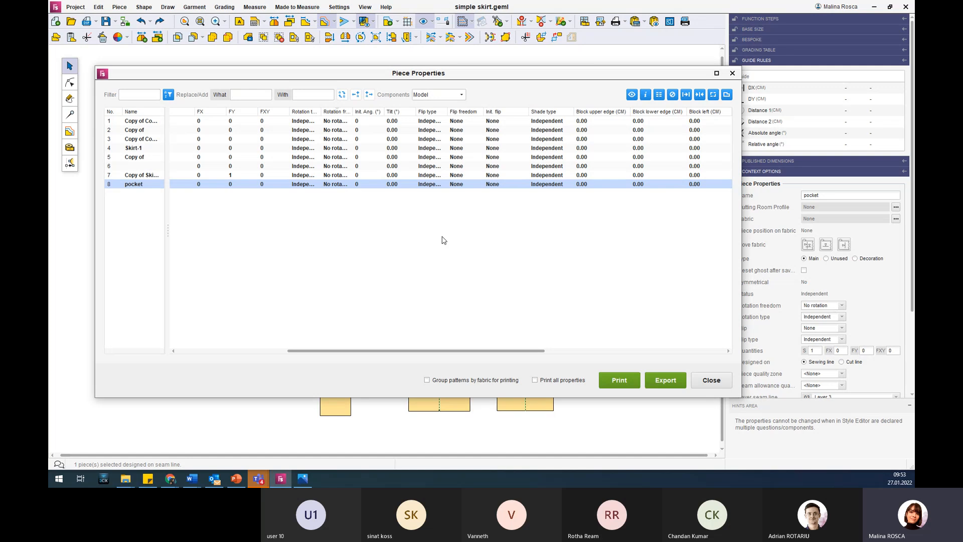
drag(435, 351, 509, 349)
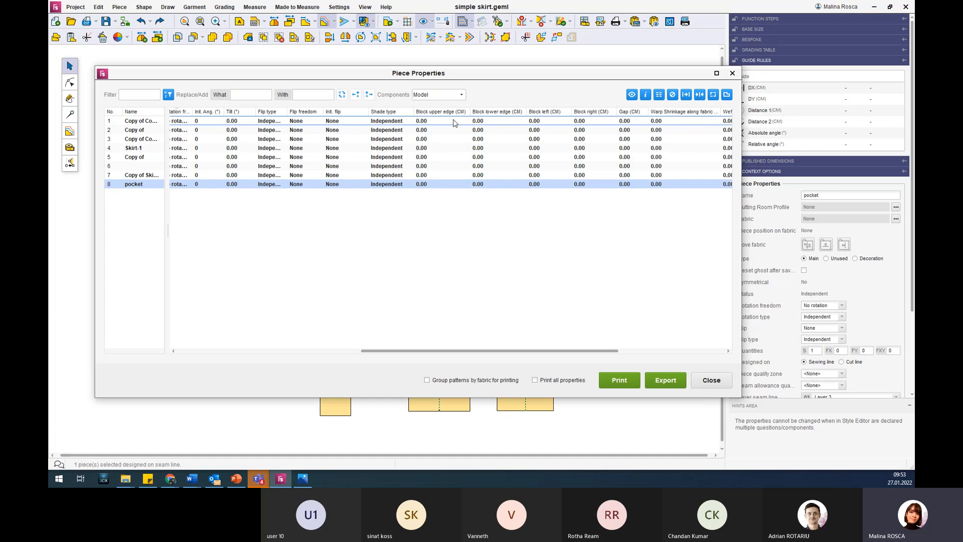
drag(550, 351, 591, 297)
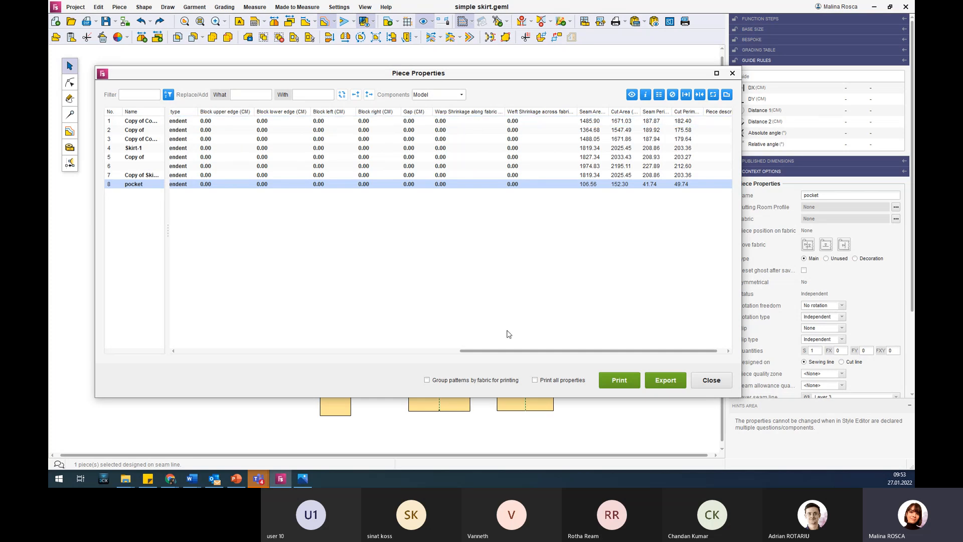
drag(537, 352, 561, 352)
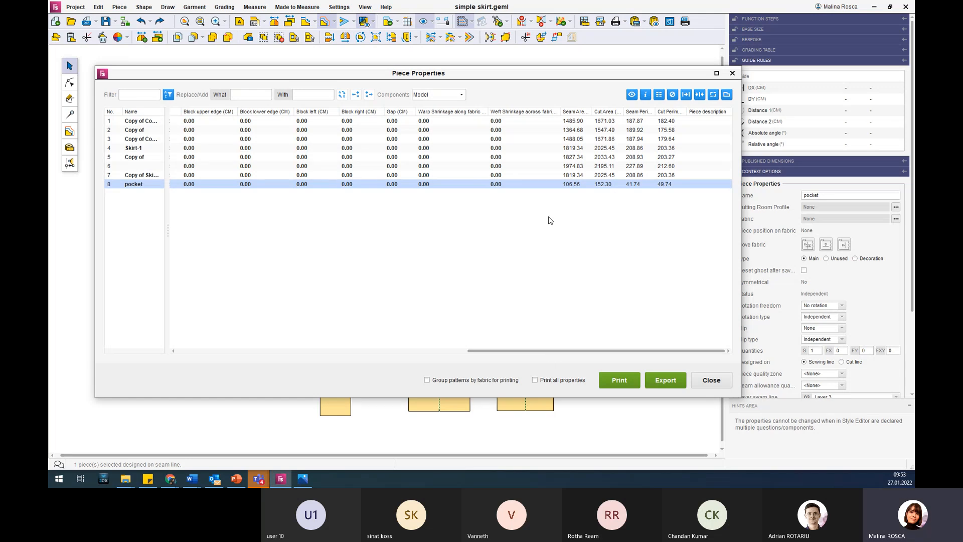
Widen the Seam Area and Cut Area columns and review the perimeter, piece description and block columns.
drag(593, 112, 661, 111)
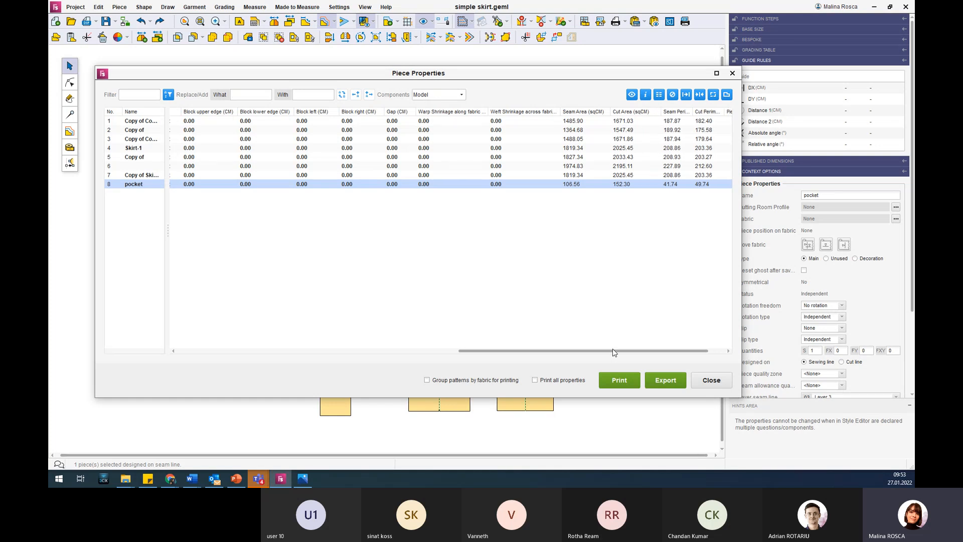
drag(649, 353, 667, 354)
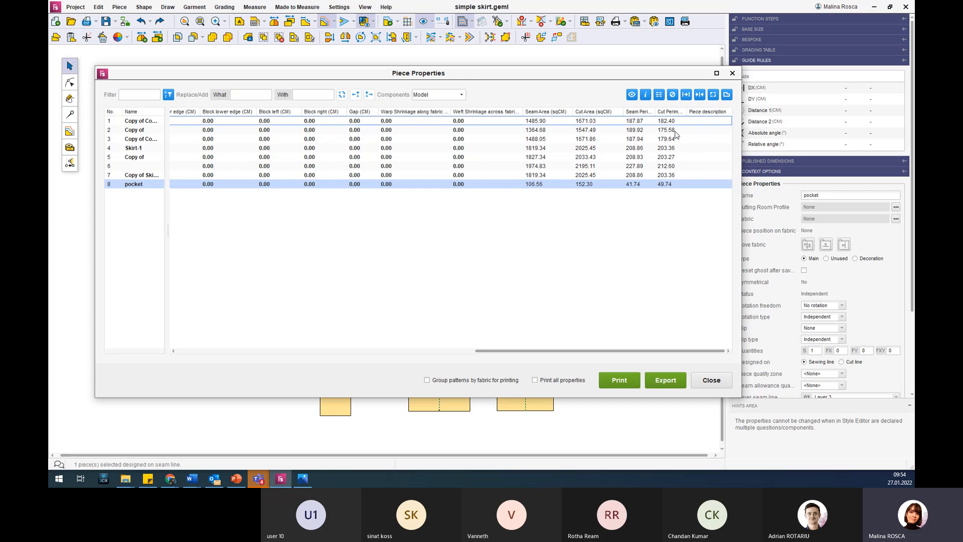
drag(538, 354, 498, 354)
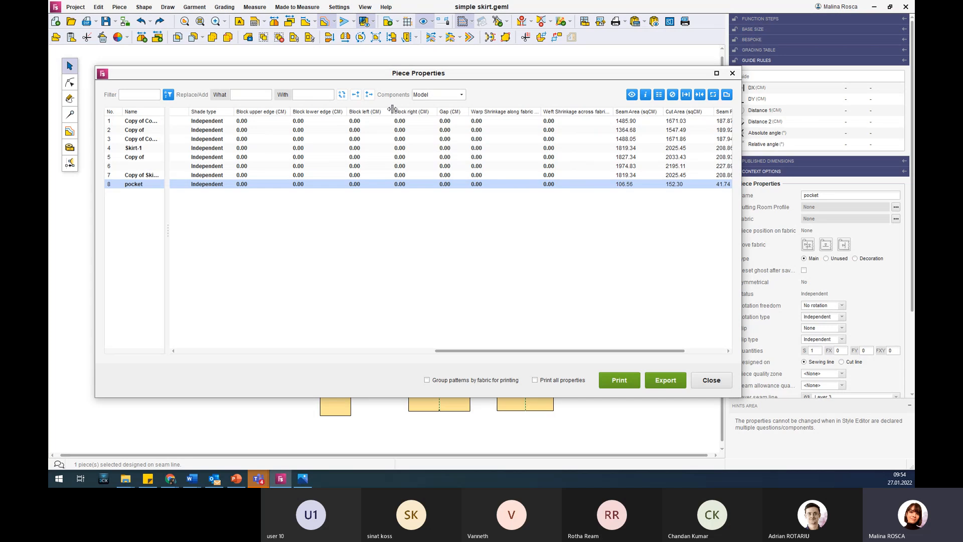
drag(393, 111, 386, 112)
Review the Piece Properties table from its first columns again, close it and deselect the pocket piece.
drag(392, 78, 423, 117)
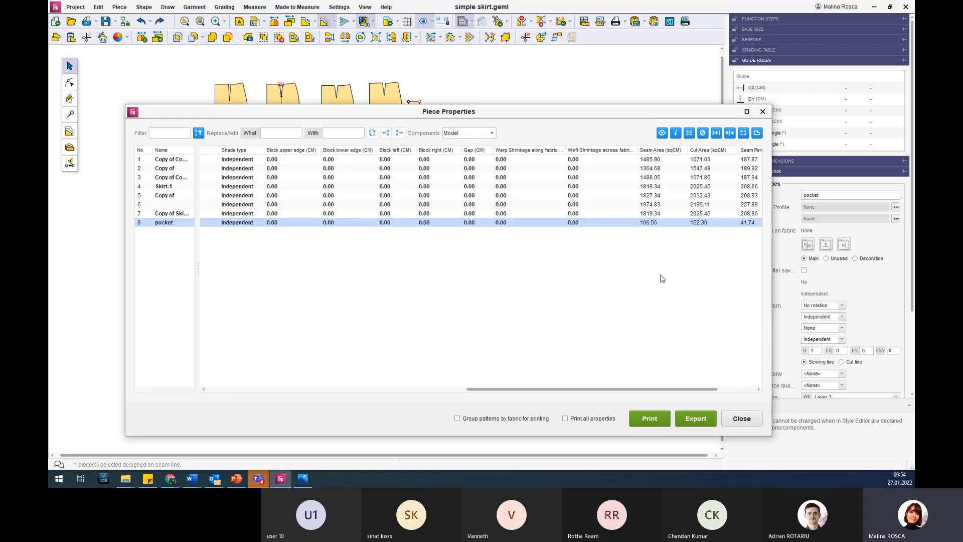
drag(469, 111, 470, 89)
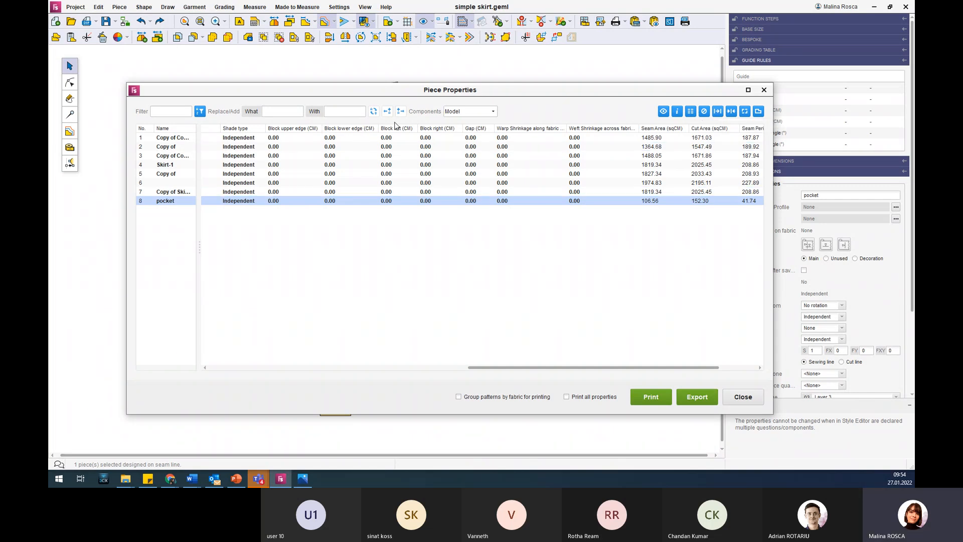
drag(593, 366, 326, 369)
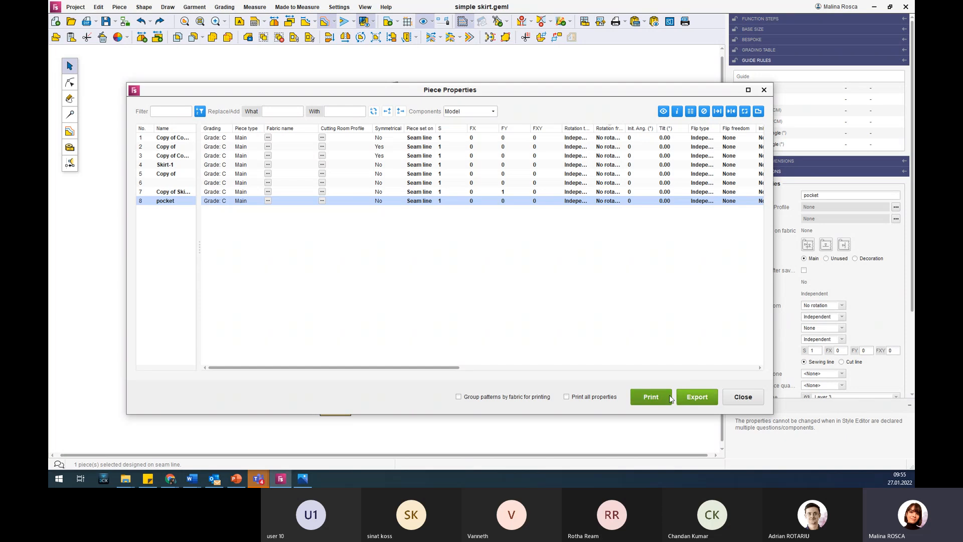
click(742, 397)
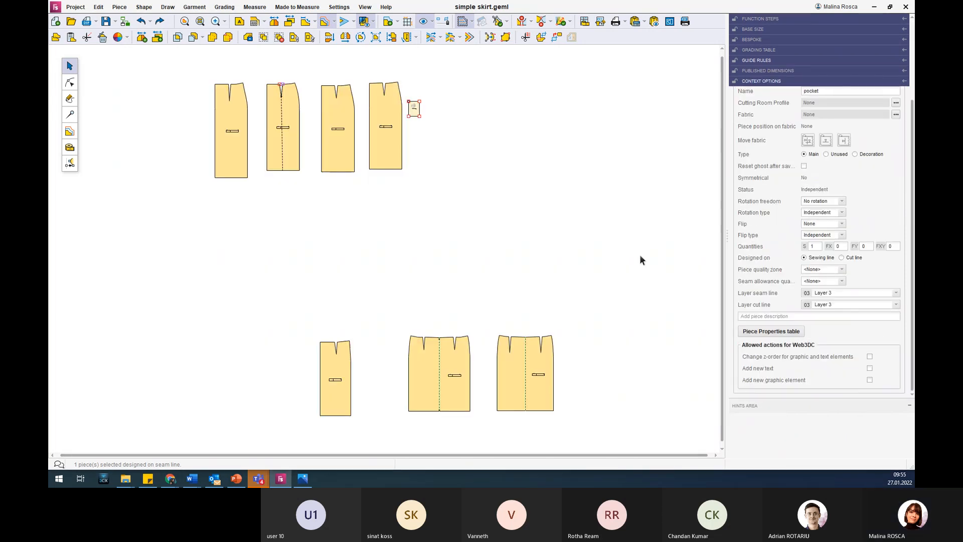
click(386, 182)
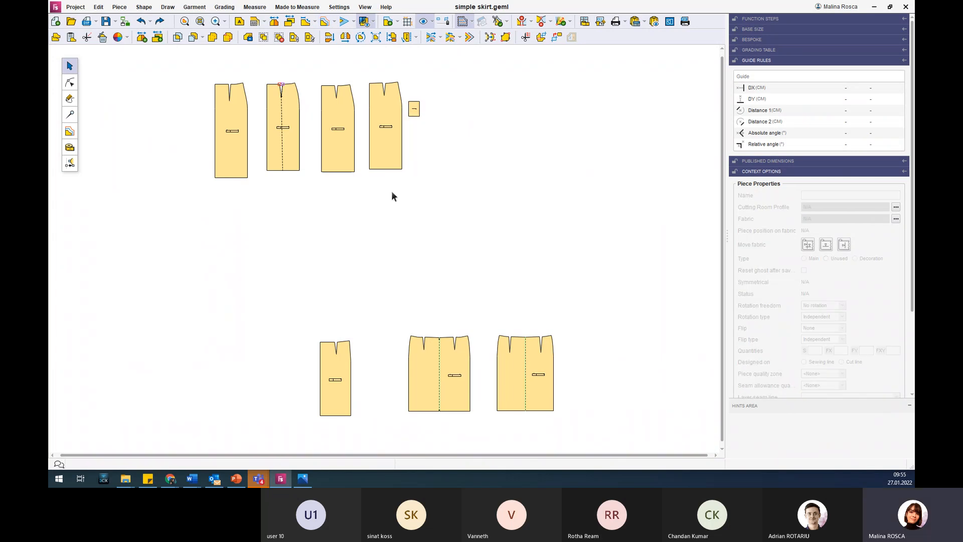
Collapse the guide rules section and move the rightmost upper skirt piece slightly closer to its neighbouring skirt piece.
click(753, 61)
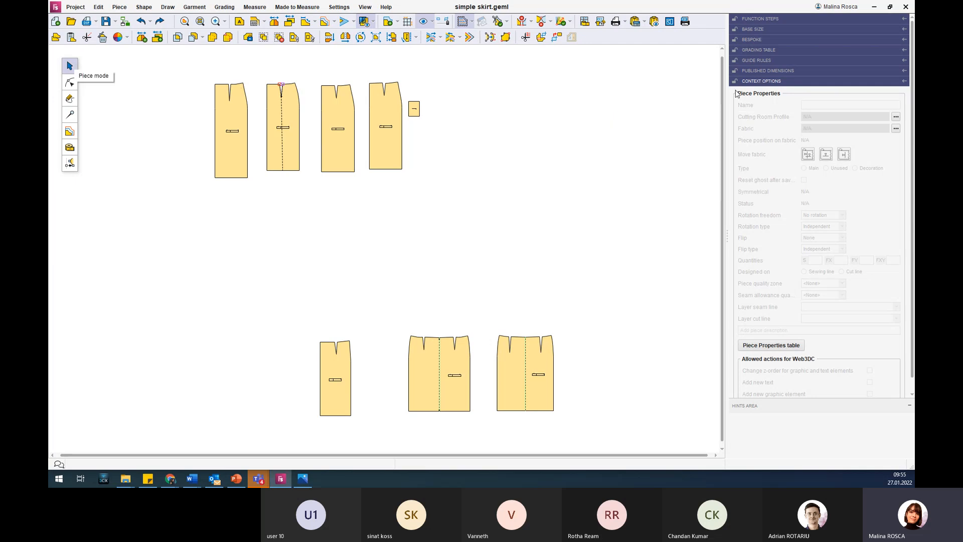
mouse_move(751, 296)
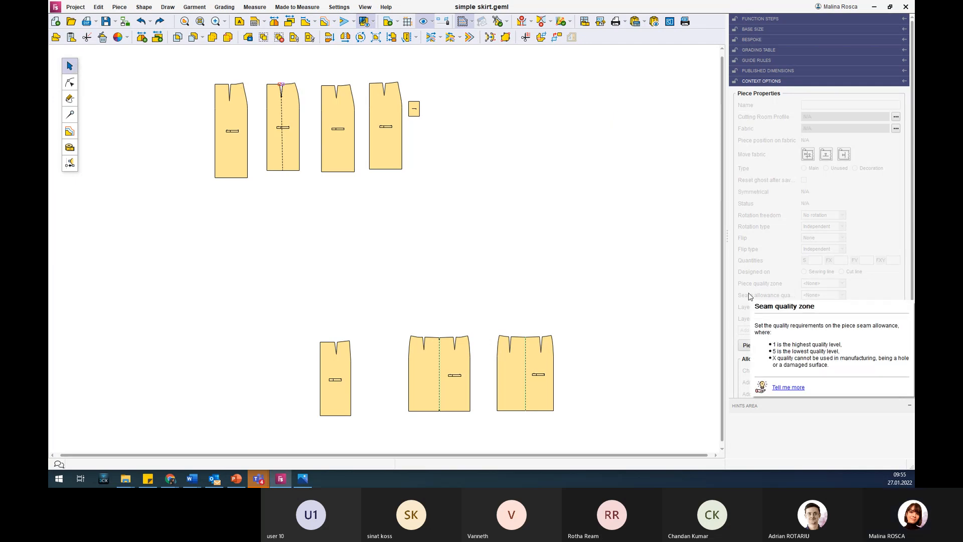
scroll(246, 64, up, 3)
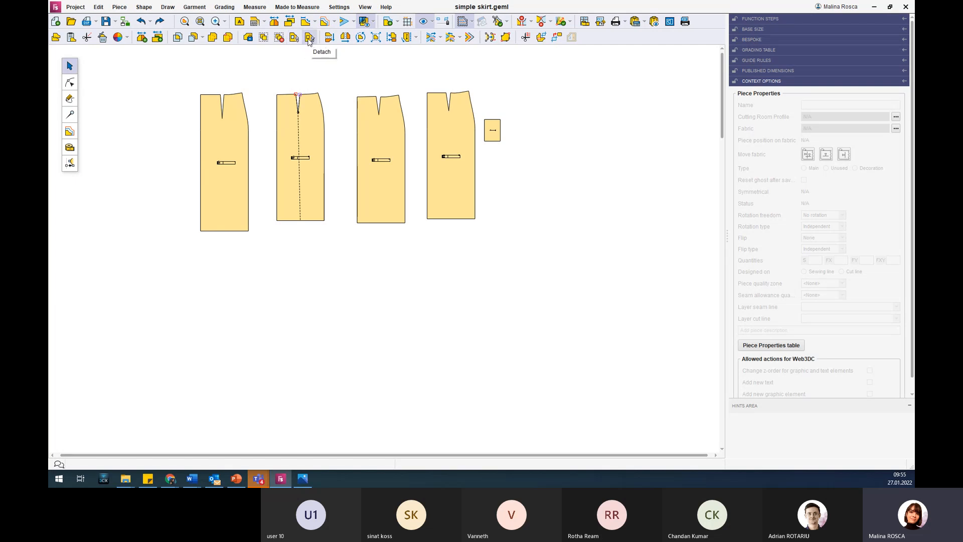
drag(448, 131, 441, 134)
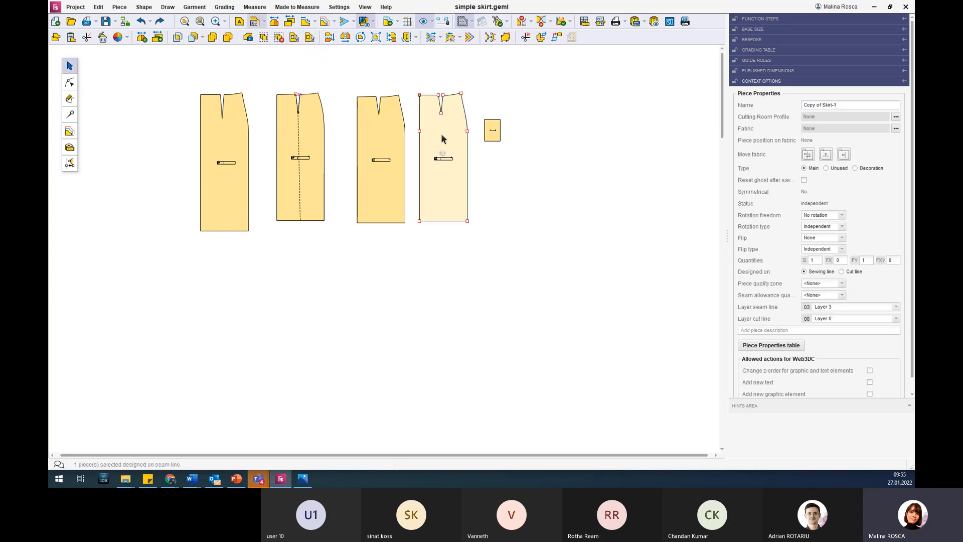
click(486, 170)
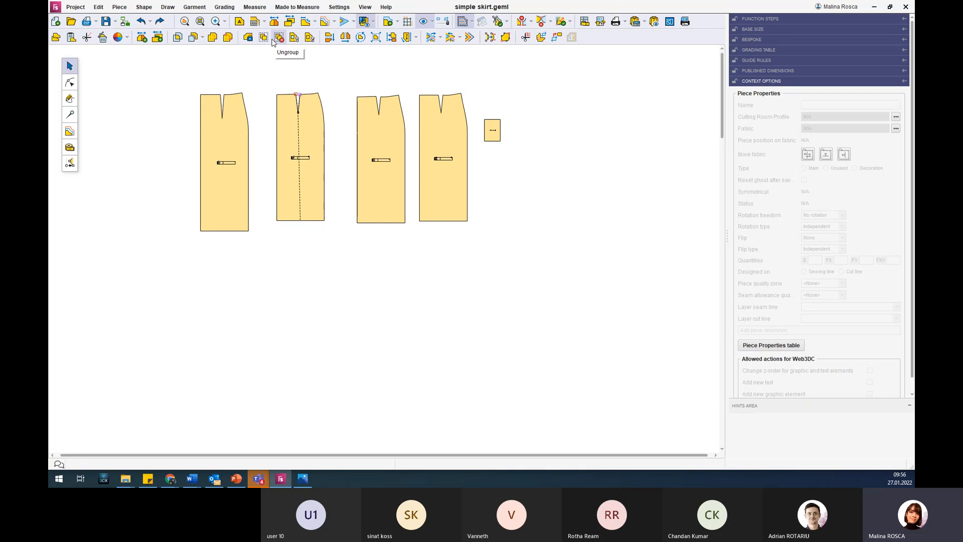
Arrange the second, third and fourth upper skirt pieces closer together, beside the first one.
ctrl+drag(318, 120, 300, 132)
drag(360, 125, 320, 126)
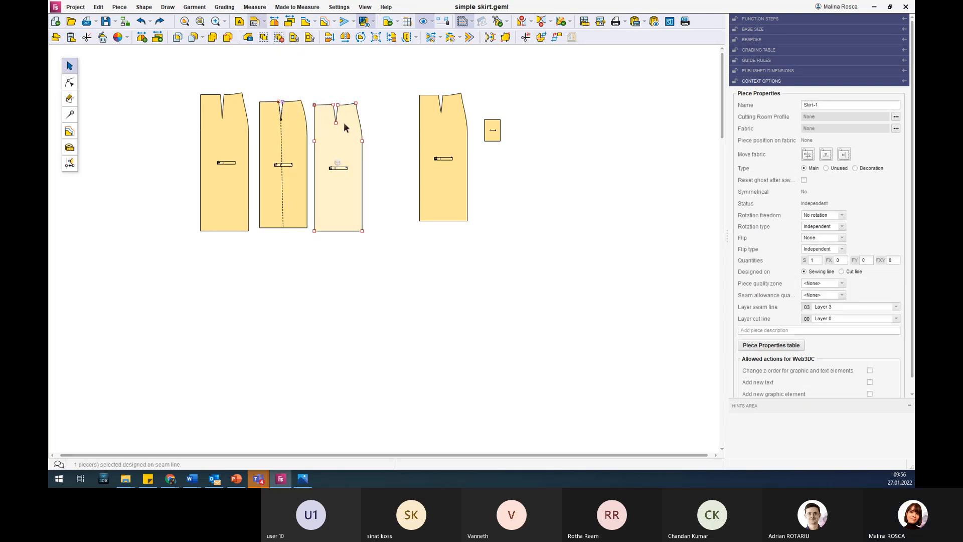
drag(430, 123, 386, 133)
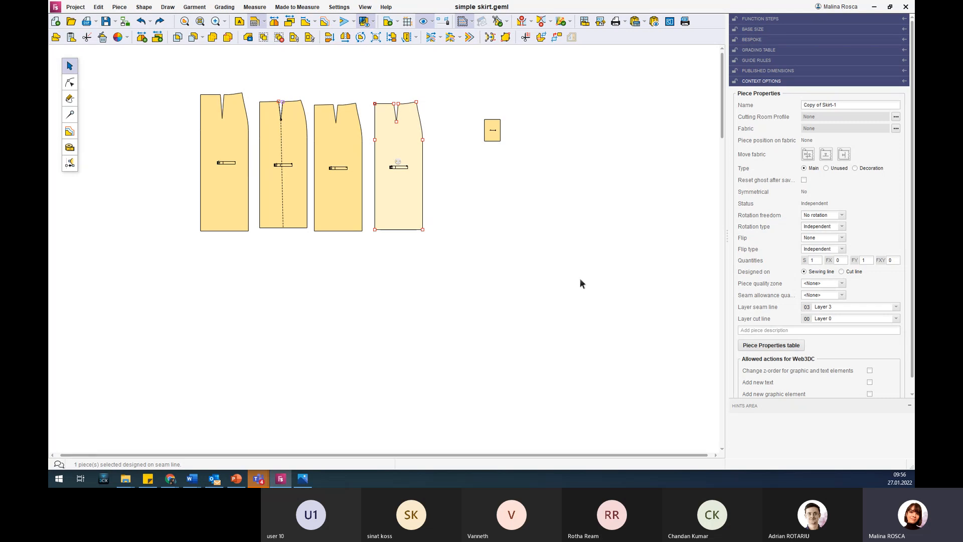
Group the second, third and fourth upper skirt pieces with the pocket, move the group as one, and deselect it.
drag(549, 286, 255, 71)
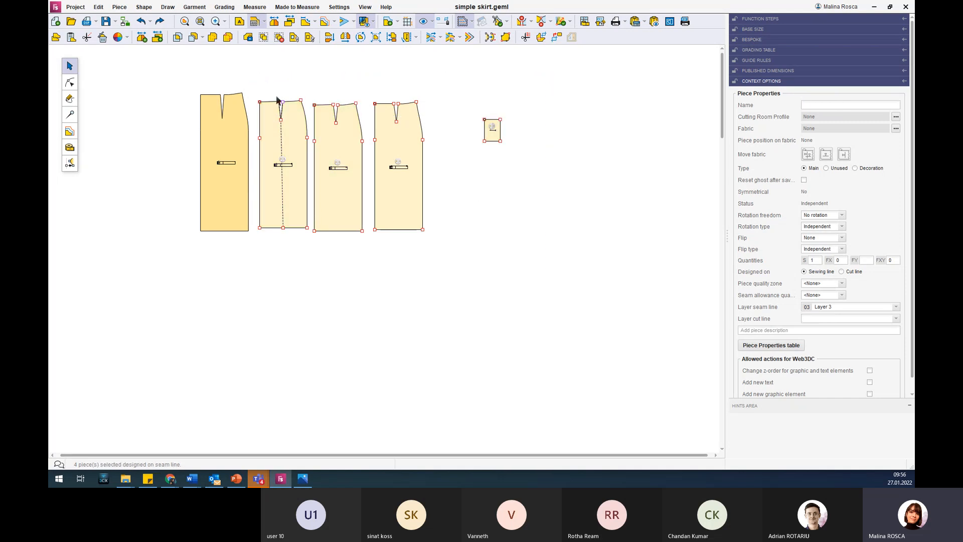
click(264, 38)
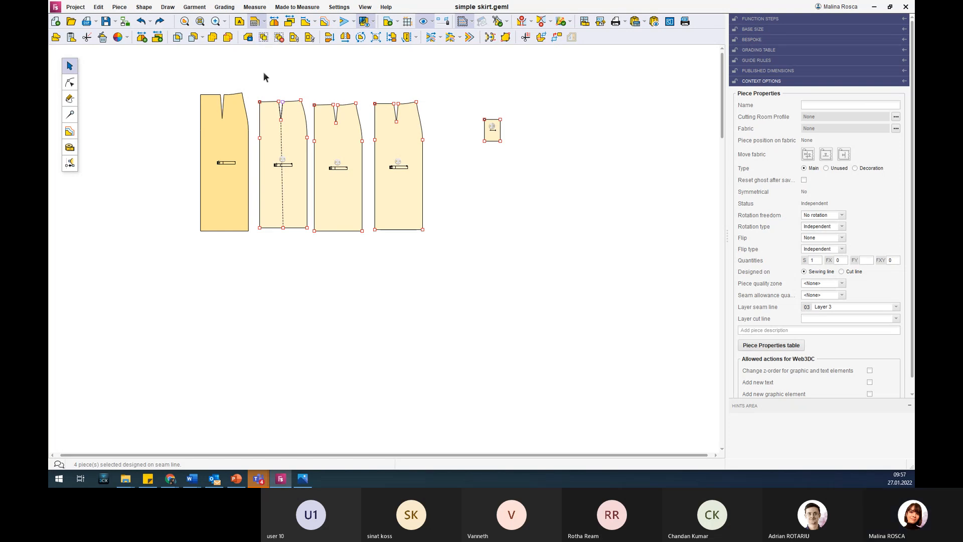
drag(290, 120, 444, 154)
drag(445, 154, 330, 110)
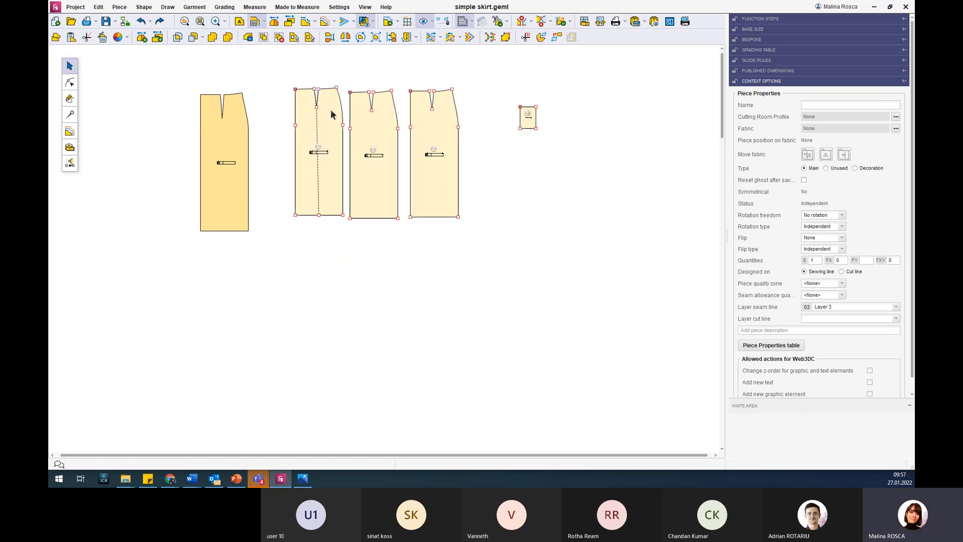
mouse_move(445, 181)
mouse_down()
mouse_move(498, 234)
mouse_move(455, 195)
mouse_move(455, 182)
mouse_up()
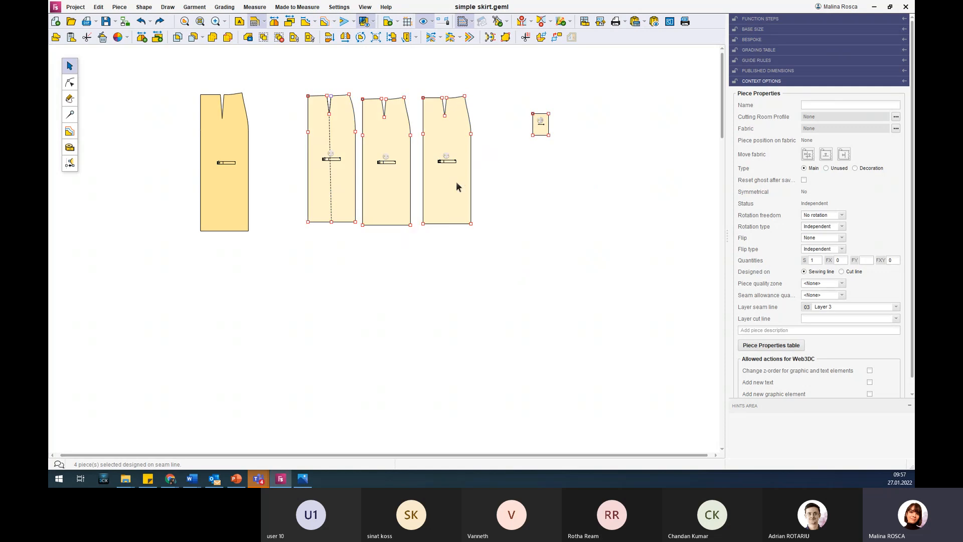
click(609, 210)
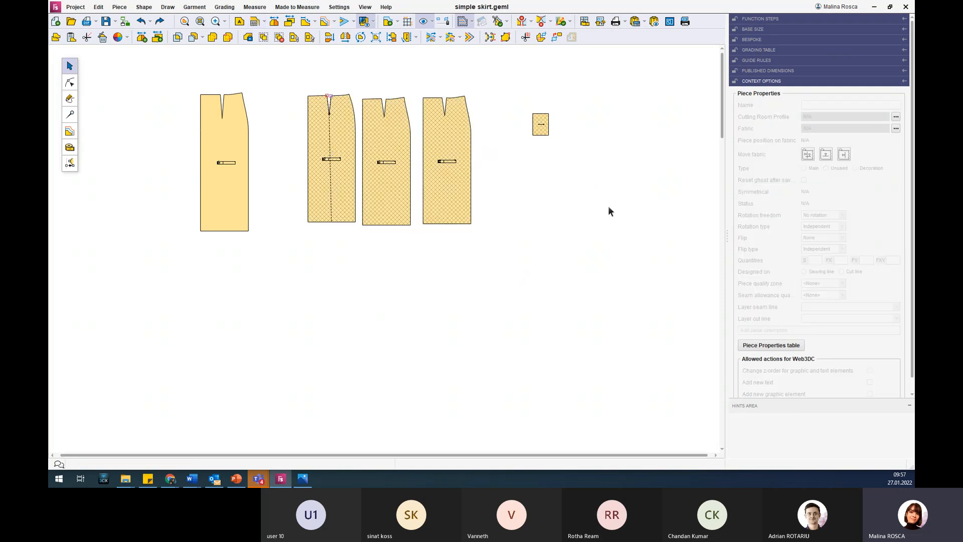
Inspect the grouped pieces up close, move the group slightly upward, and select only the pocket within it before deselecting.
scroll(426, 284, up, 3)
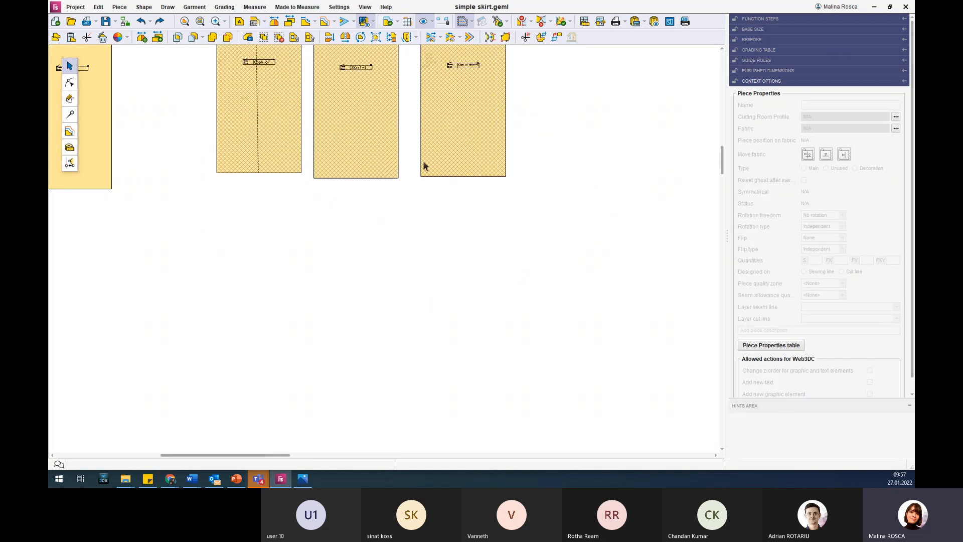
scroll(406, 121, up, 1)
scroll(405, 120, up, 2)
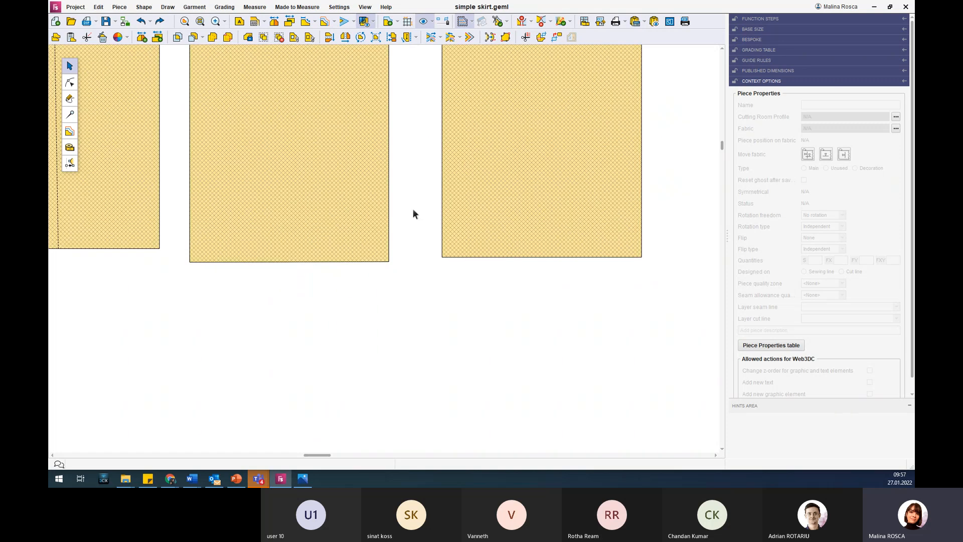
scroll(412, 209, down, 5)
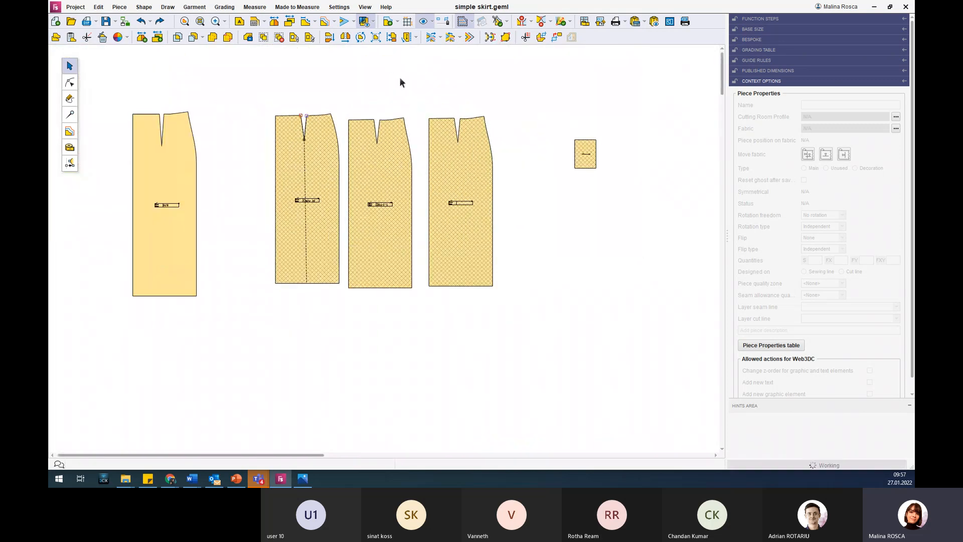
scroll(434, 96, up, 2)
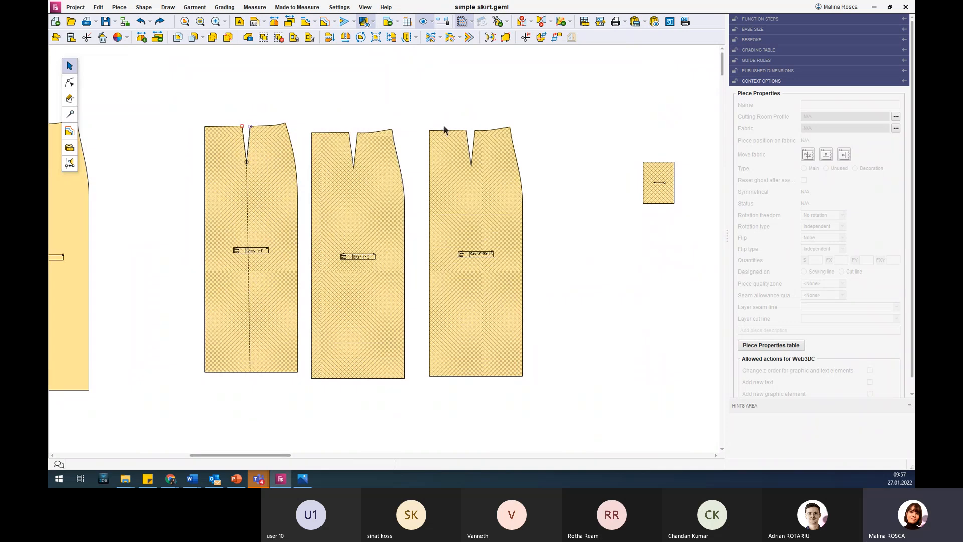
drag(443, 149, 438, 128)
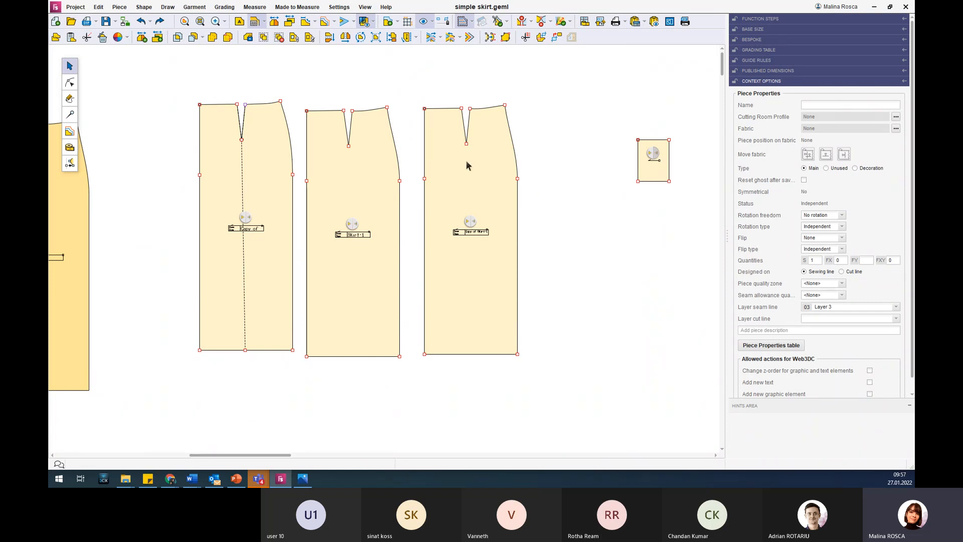
click(655, 176)
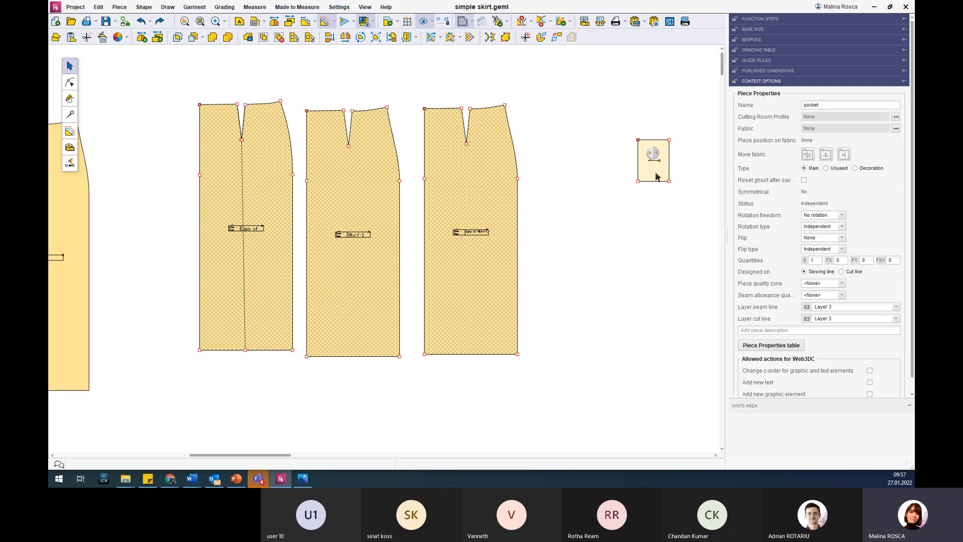
click(656, 59)
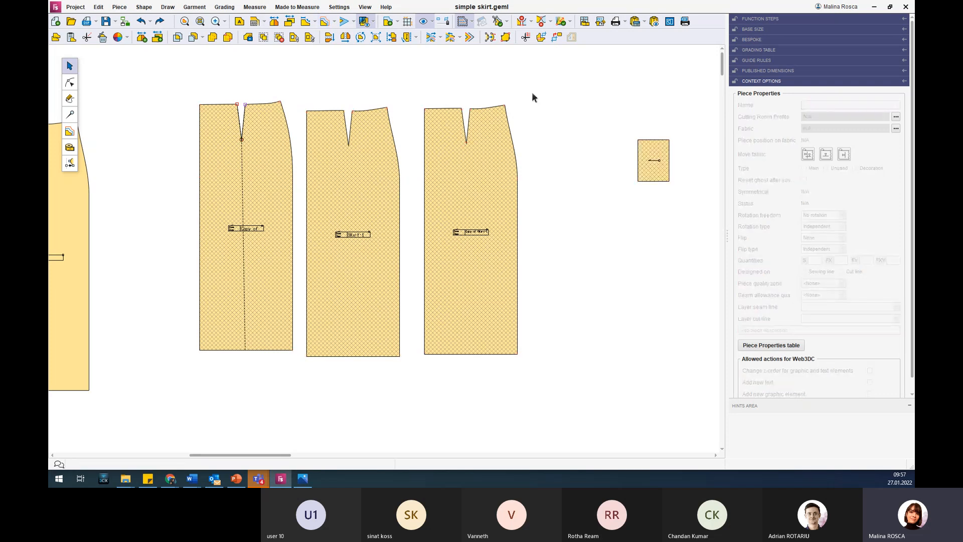
Select the whole group, then single out the pocket and move it right beside the rightmost skirt piece.
key(ctrl+a)
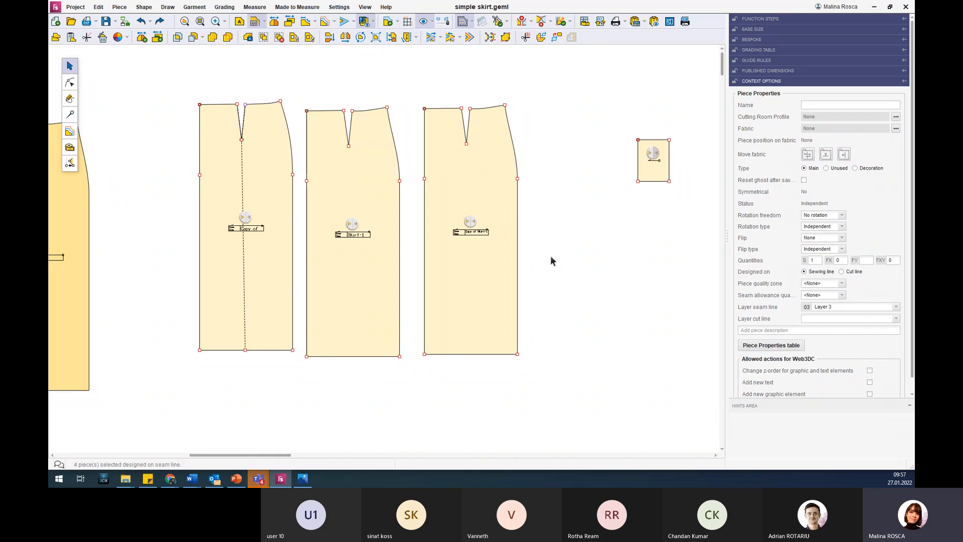
click(660, 174)
drag(660, 174, 551, 213)
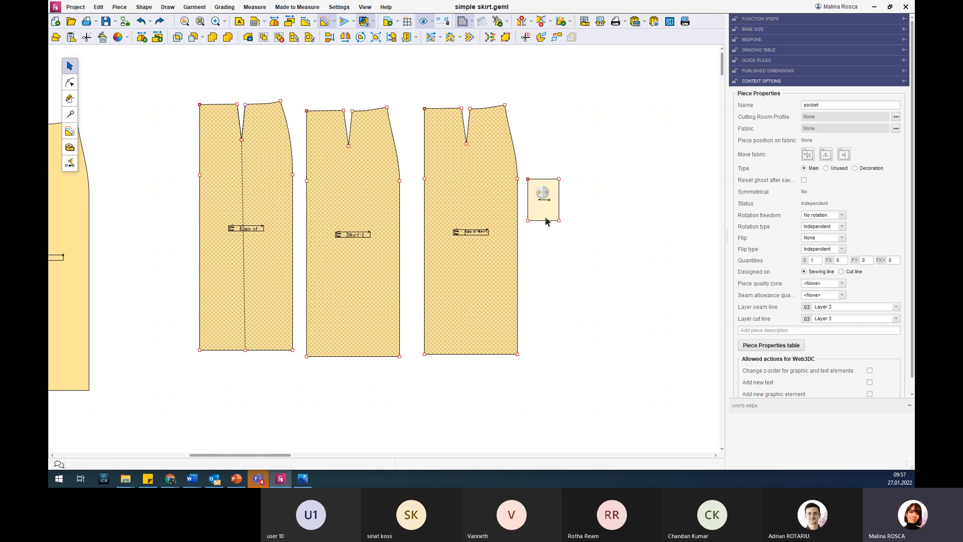
click(620, 185)
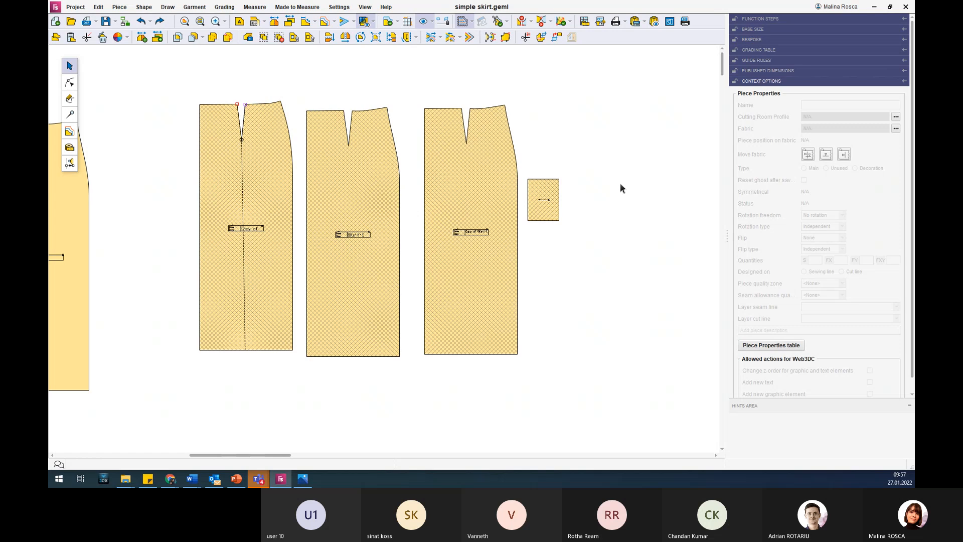
Move only the pocket slightly lower beside the skirt piece within the group, then select the group by window and deselect it.
key(ctrl+a)
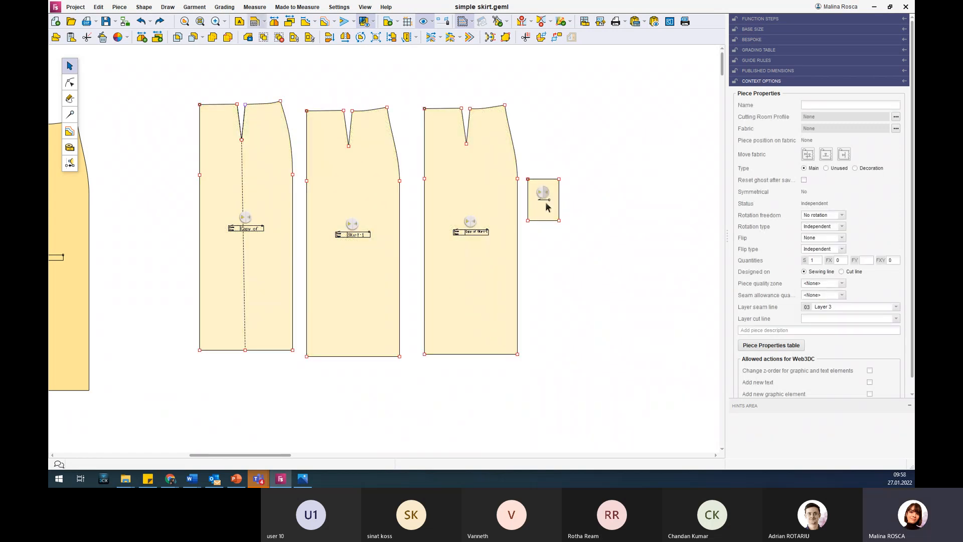
click(548, 210)
drag(549, 210, 563, 250)
click(667, 190)
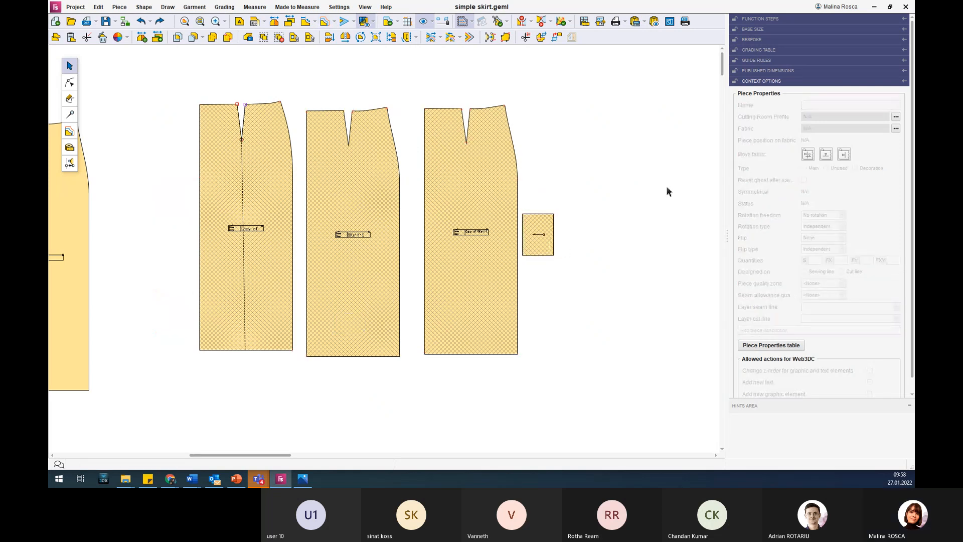
drag(231, 73, 556, 251)
click(672, 273)
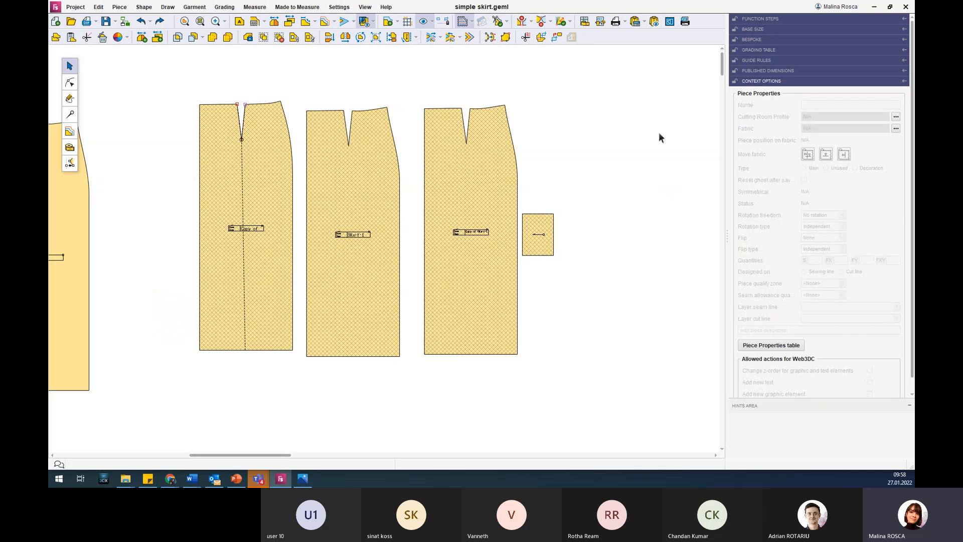
Ungroup the three skirt pieces and the pocket, and select them one by one to check their independence.
click(498, 275)
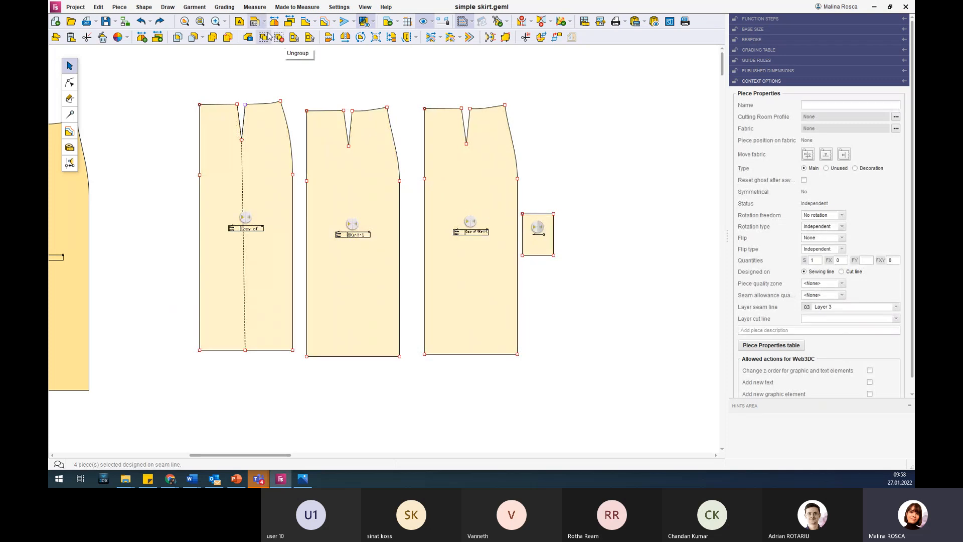
click(409, 91)
click(495, 184)
click(546, 245)
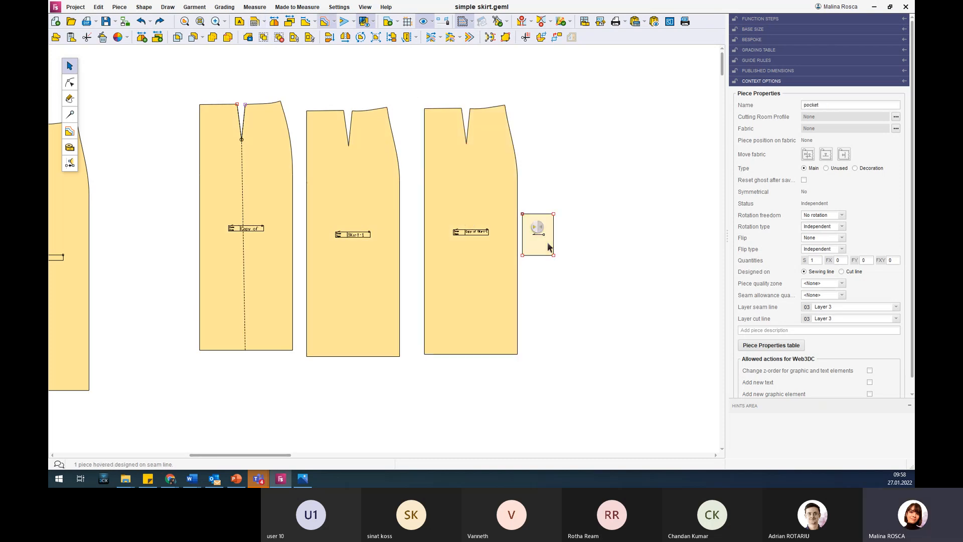
click(384, 159)
click(265, 164)
click(327, 160)
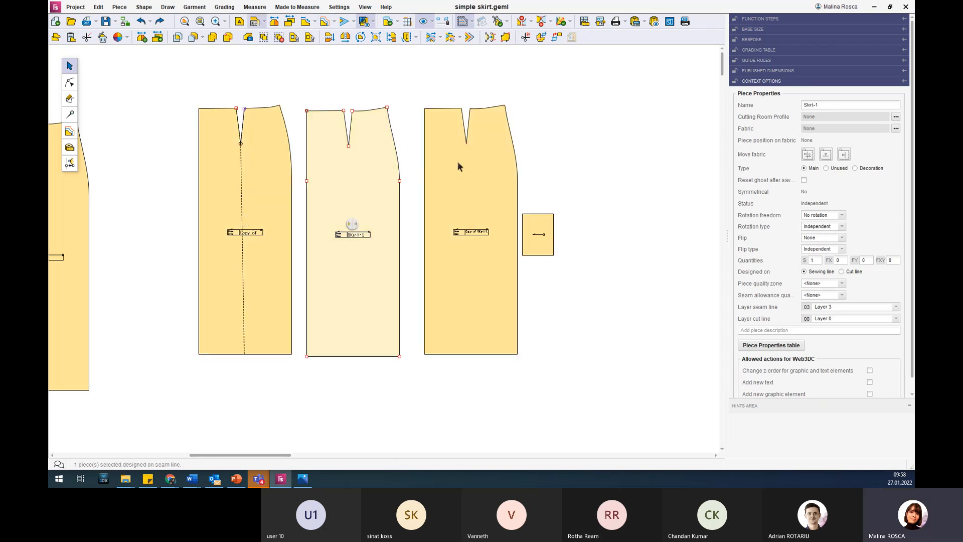
Move the pocket away from the rightmost skirt piece and shift that skirt piece slightly toward the middle one.
click(459, 165)
click(536, 243)
mouse_move(549, 244)
mouse_down()
mouse_move(643, 236)
mouse_move(568, 242)
mouse_up()
drag(502, 188, 500, 189)
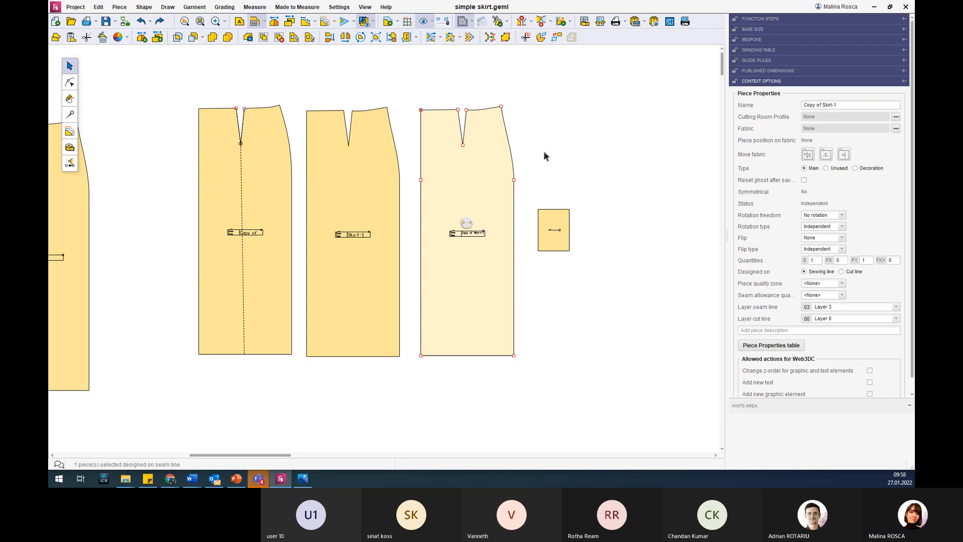
Block the rightmost upper skirt piece, then deselect and reselect it.
scroll(543, 150, down, 1)
scroll(544, 161, down, 1)
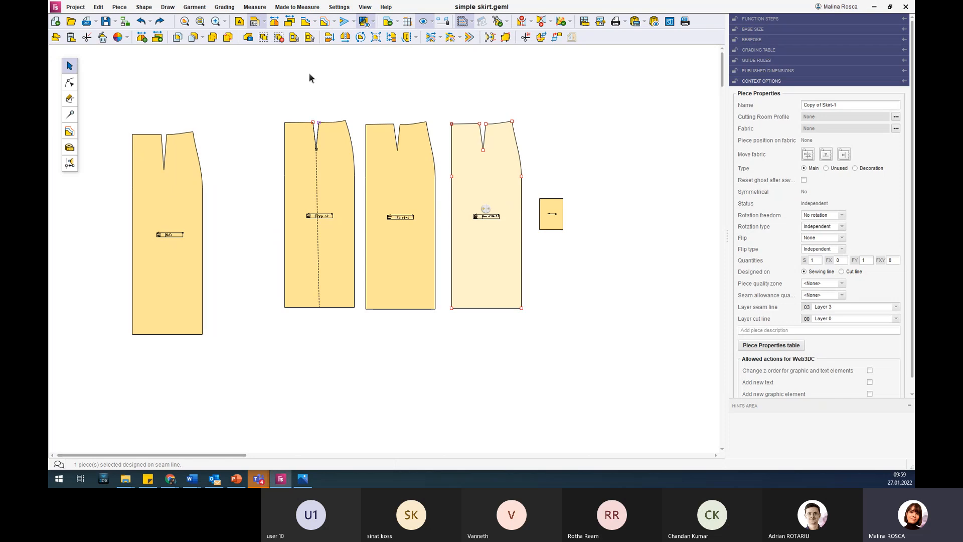
click(248, 38)
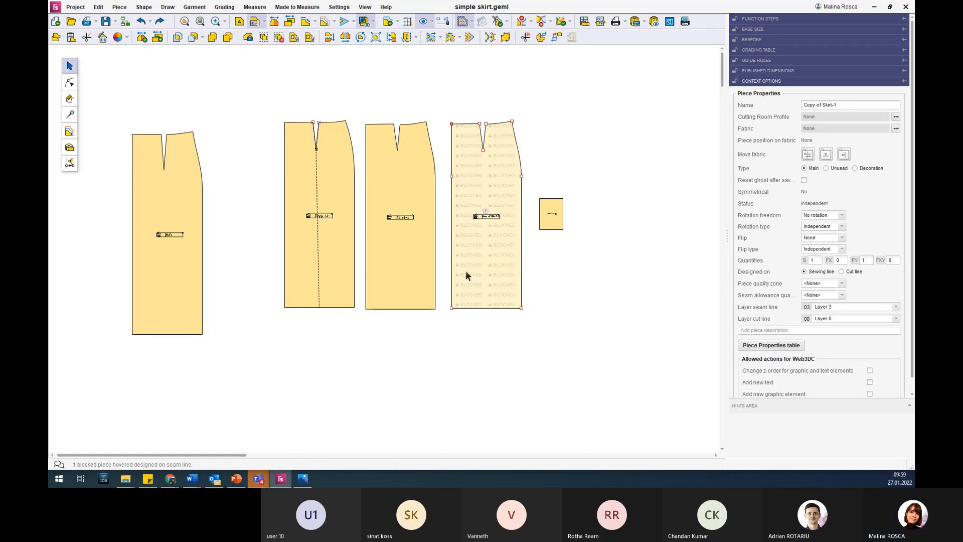
click(579, 274)
click(480, 277)
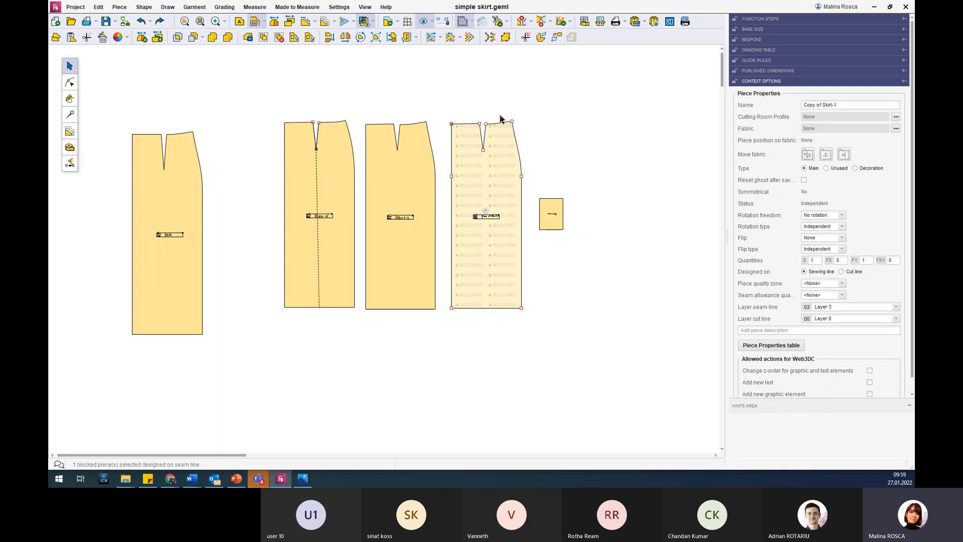
Test point editing on the blocked skirt piece by selecting its waist corner, side-curve and hem corner points.
click(70, 82)
click(511, 121)
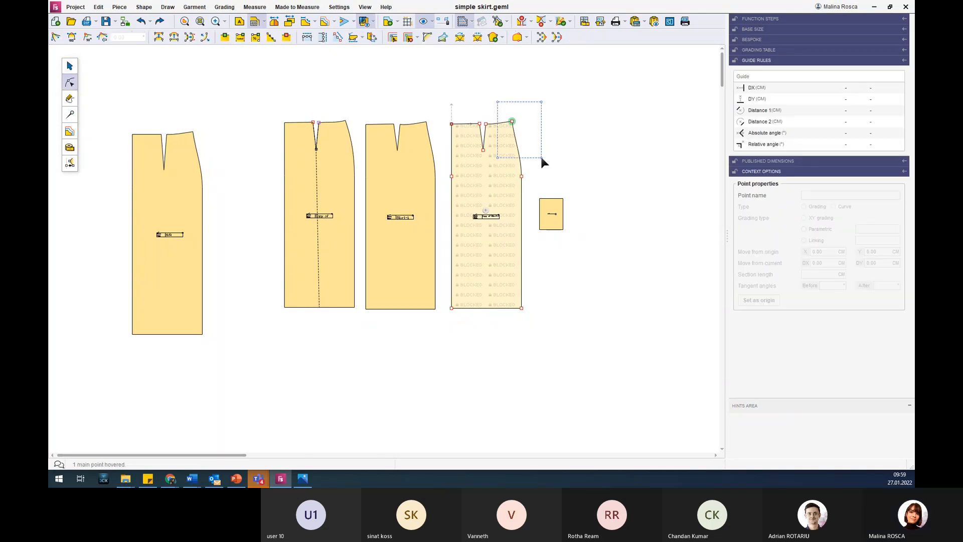
click(514, 140)
drag(525, 134, 523, 147)
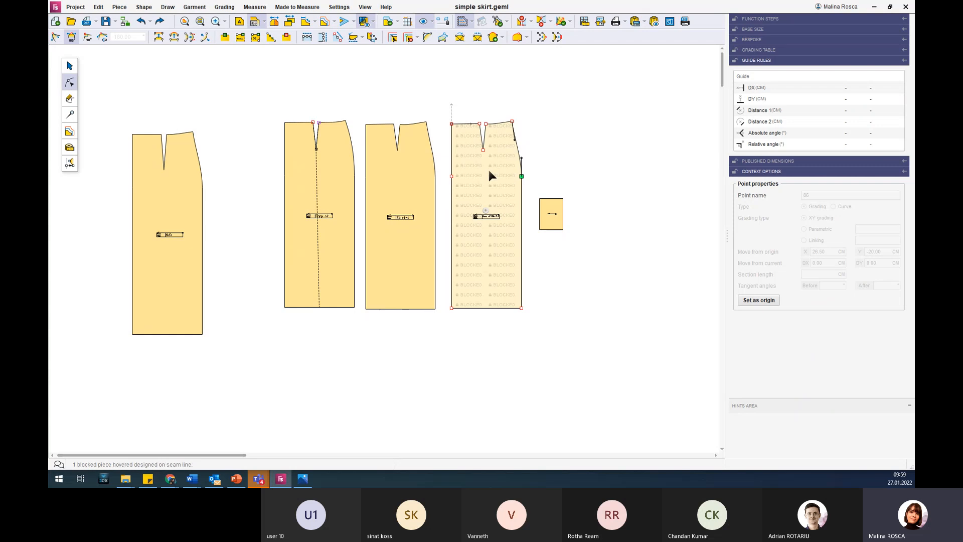
click(498, 239)
click(521, 308)
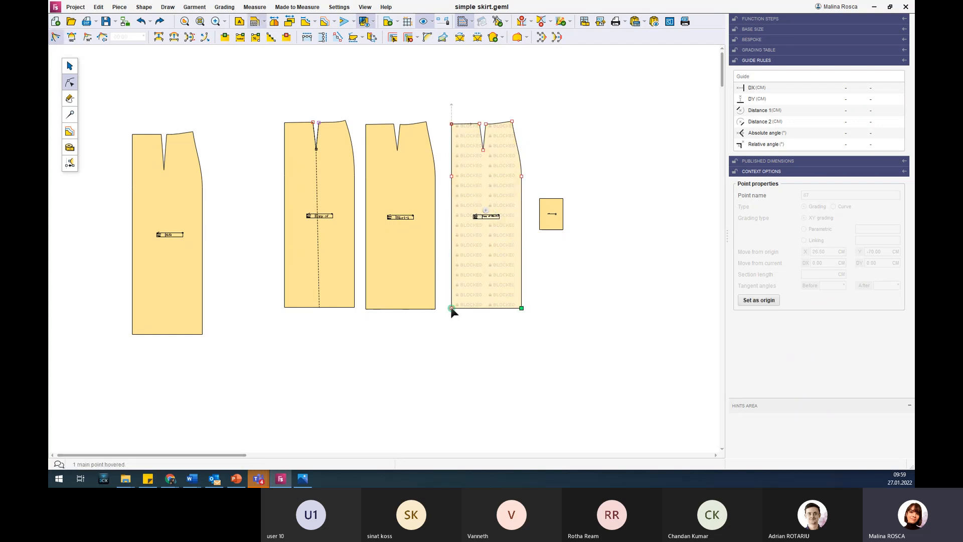
Unblock the rightmost upper skirt piece and deselect it.
click(498, 240)
click(70, 66)
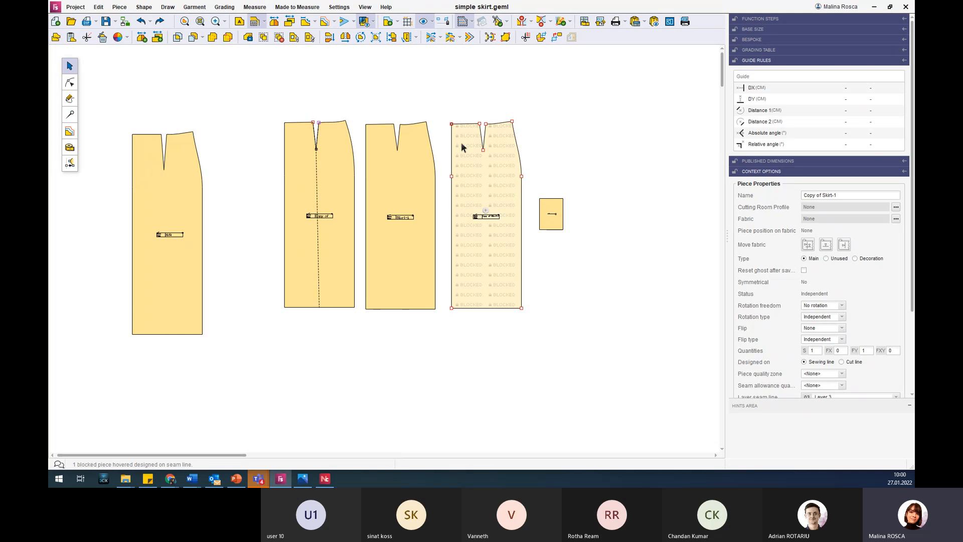
click(248, 38)
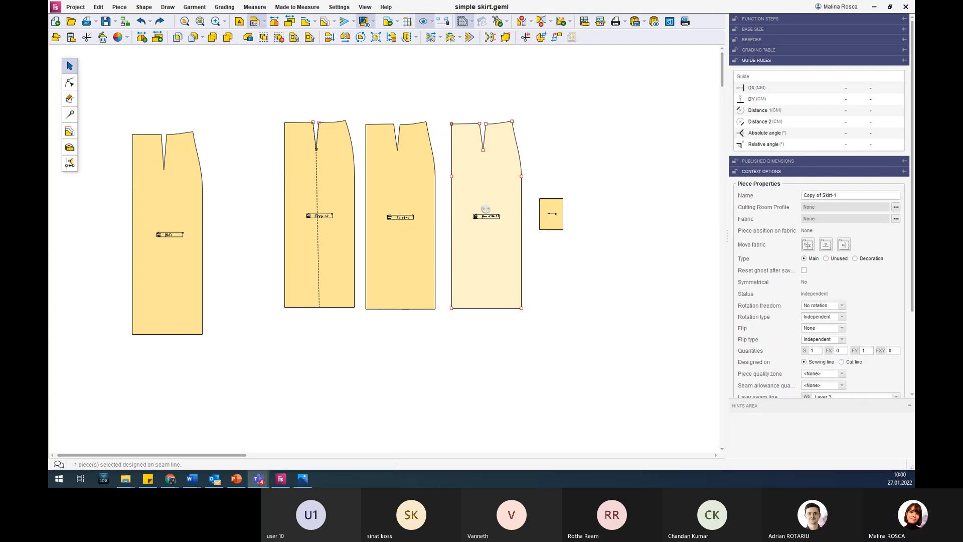
click(591, 223)
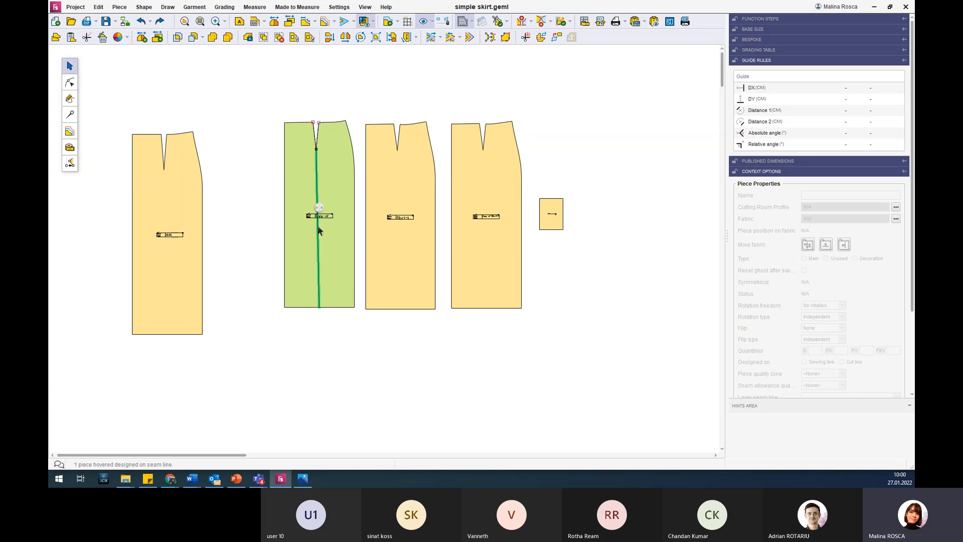
scroll(298, 97, down, 1)
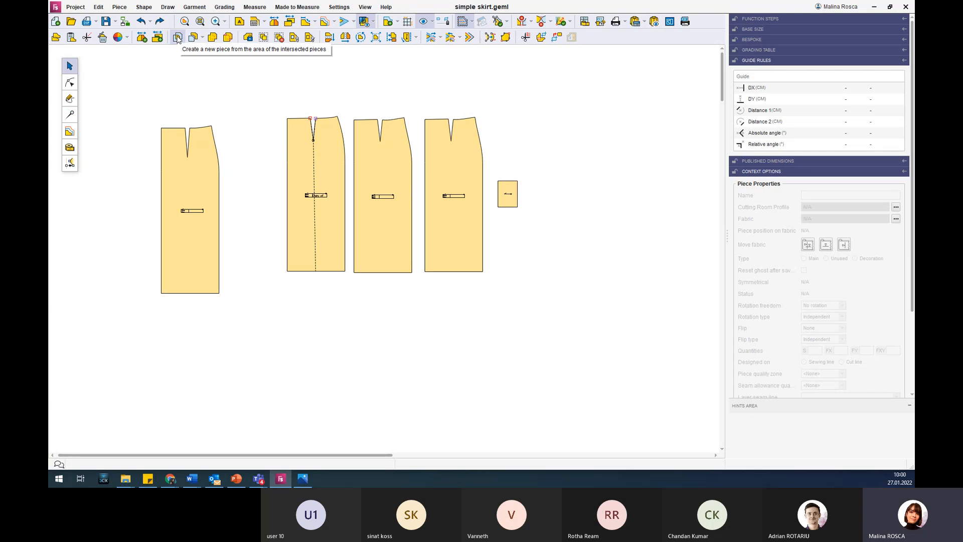
click(204, 37)
click(205, 39)
click(205, 40)
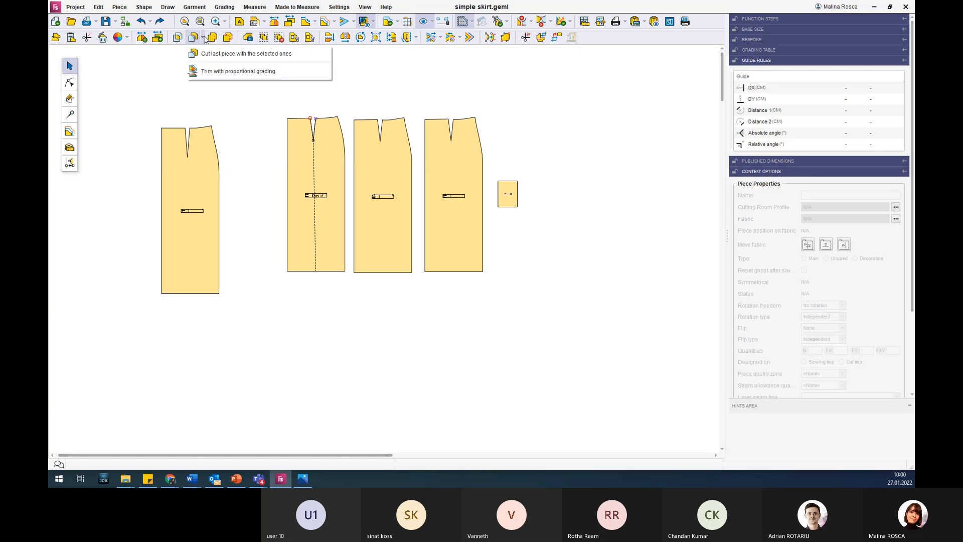
click(205, 40)
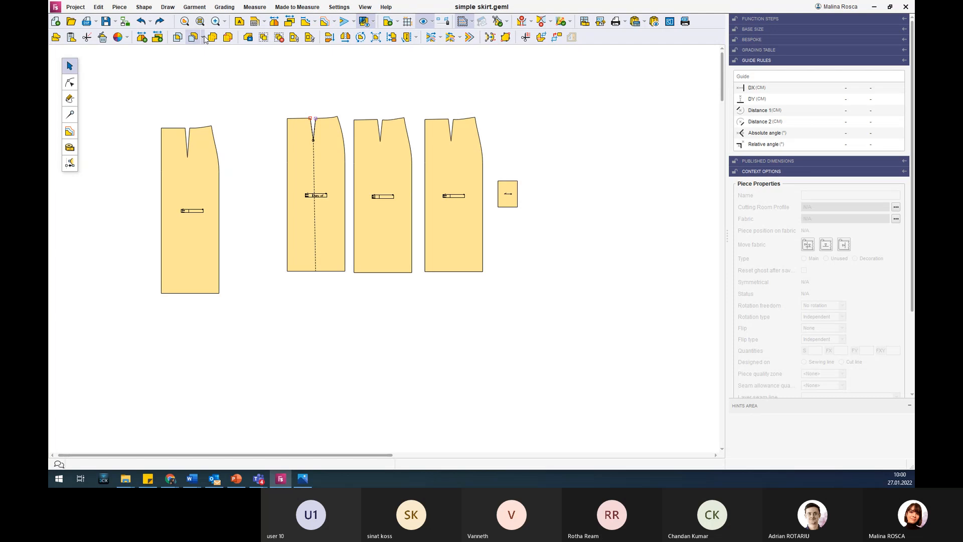
click(205, 40)
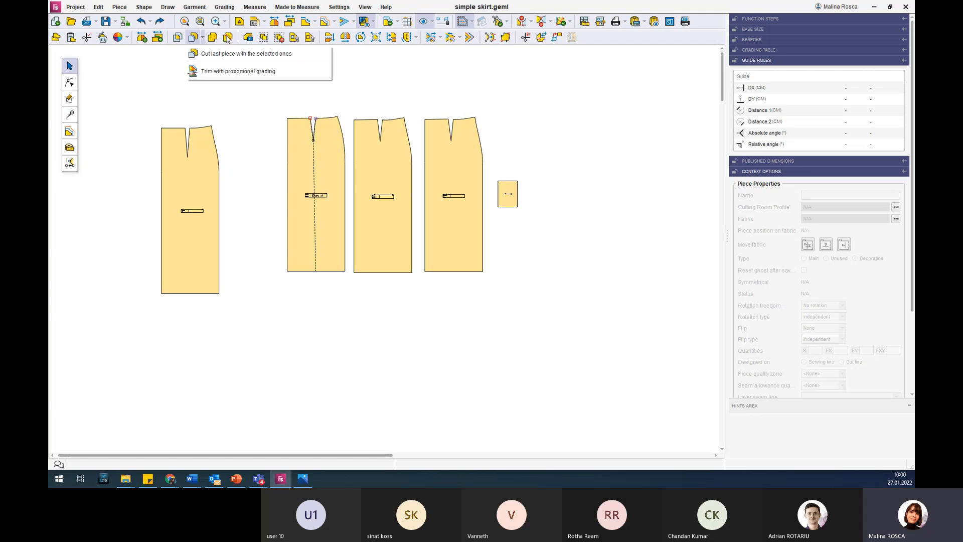
click(410, 91)
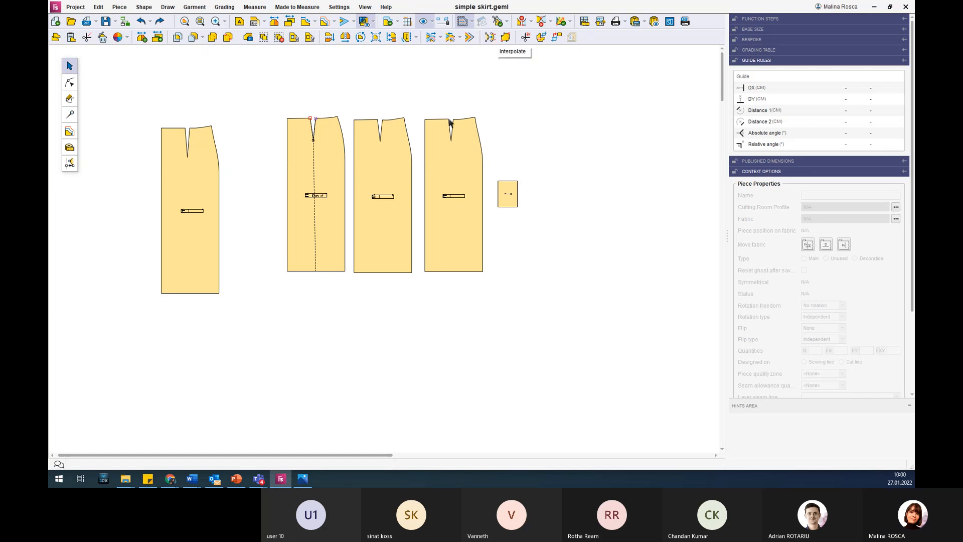
click(490, 38)
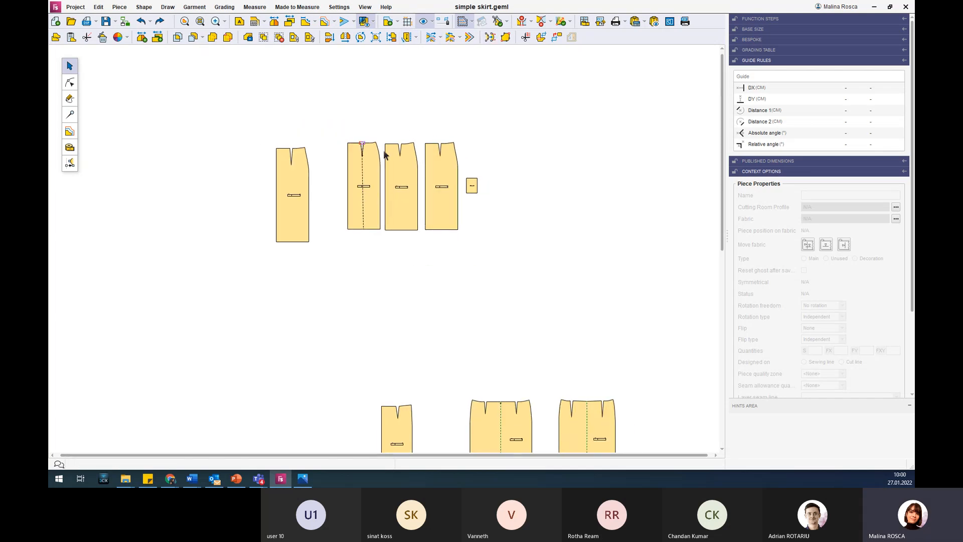
Move the leftmost skirt piece away from the others and draw a free S-shaped curve from its dart tip down past the hem.
drag(378, 159, 162, 136)
scroll(181, 160, up, 5)
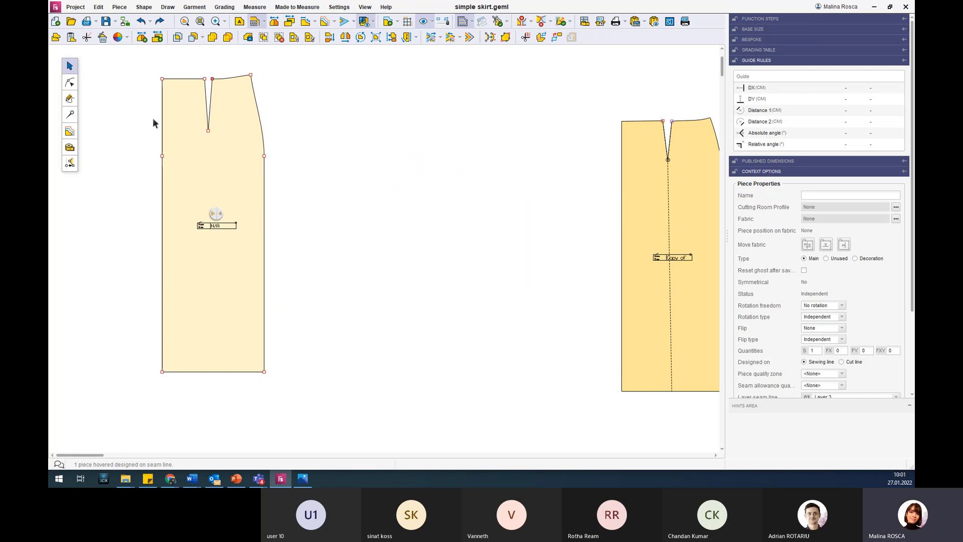
click(71, 99)
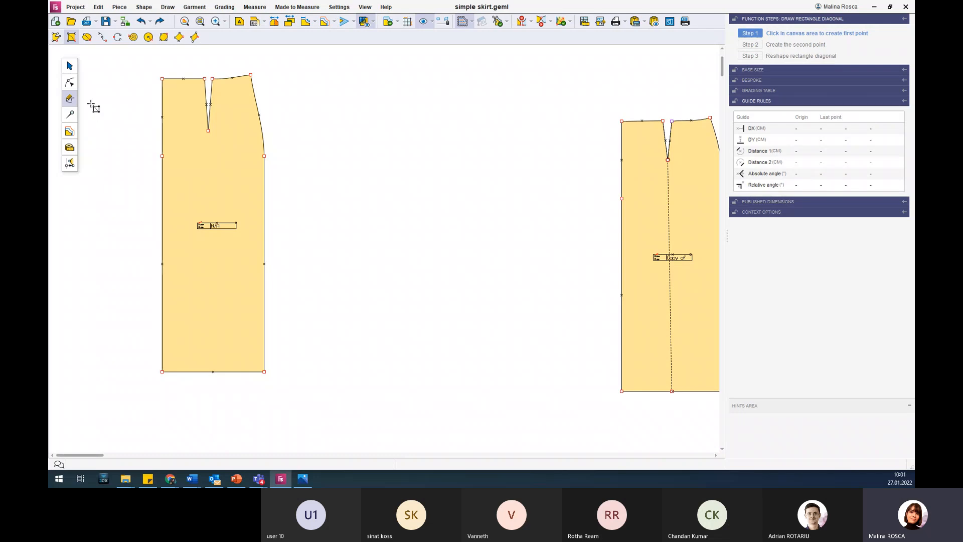
click(102, 38)
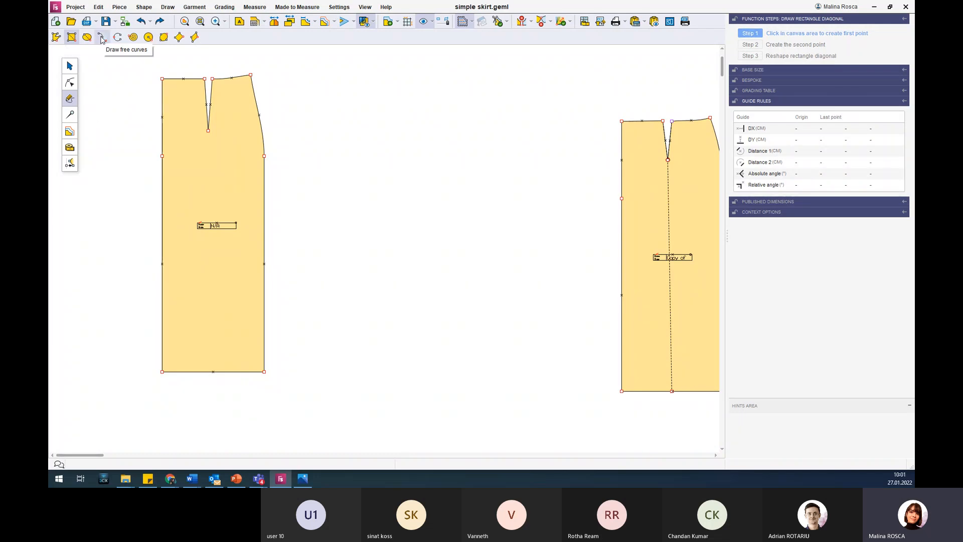
click(208, 131)
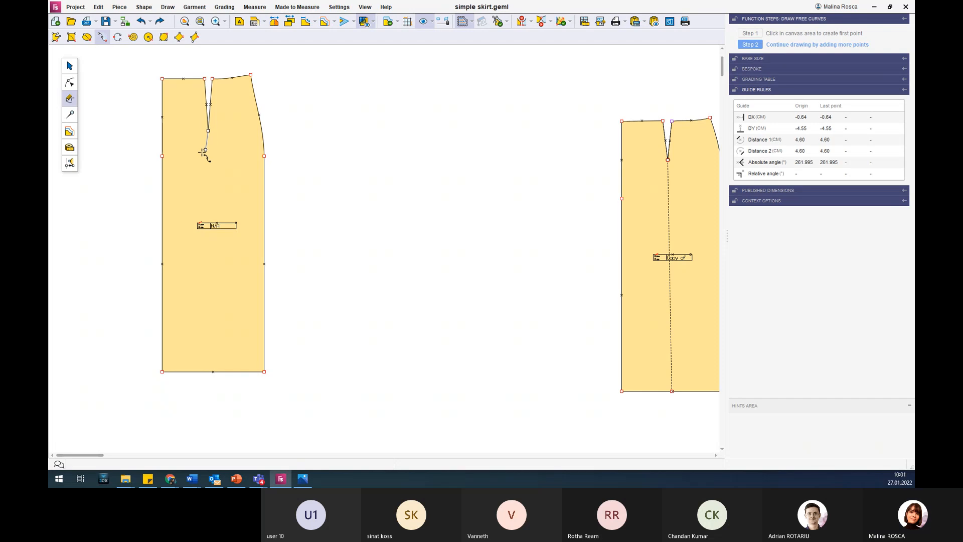
click(209, 212)
click(194, 248)
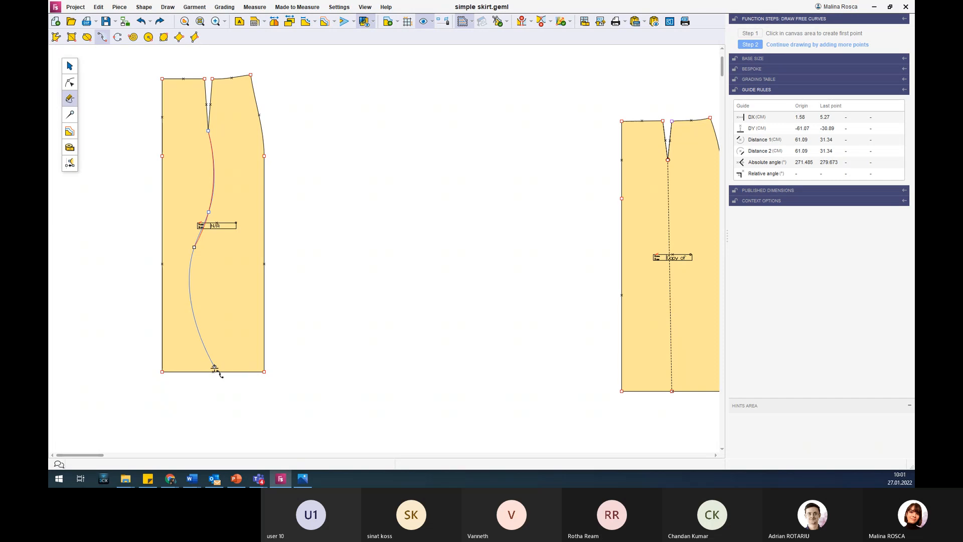
click(214, 372)
click(223, 398)
right_click(226, 440)
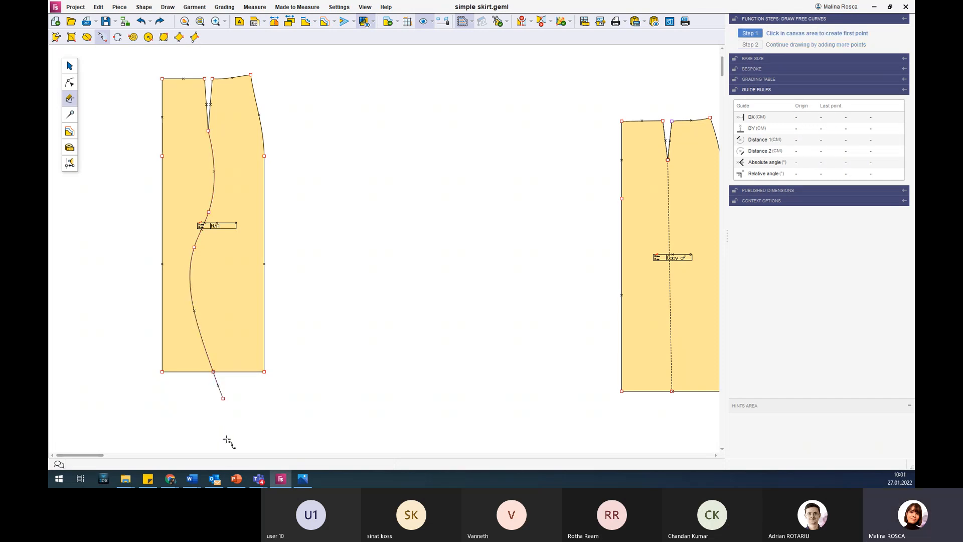
scroll(322, 157, down, 1)
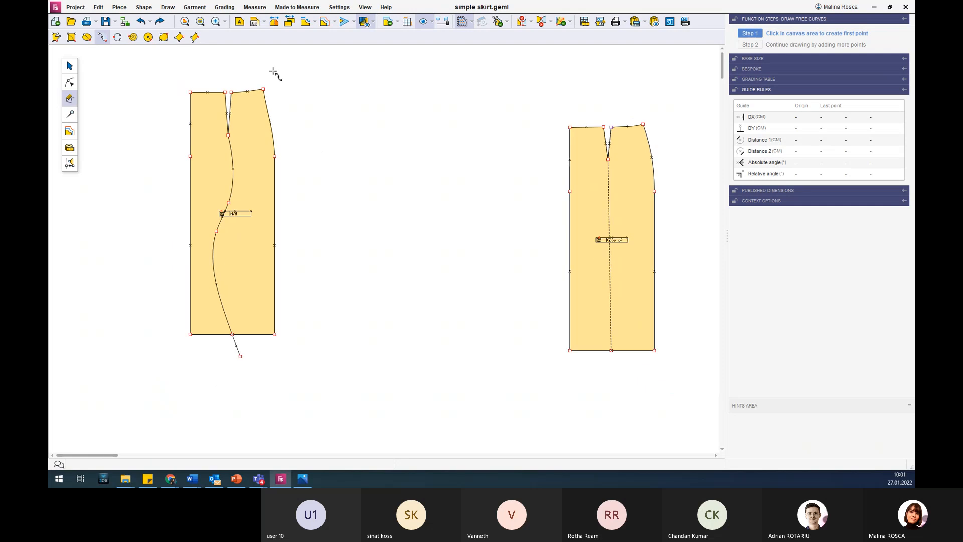
scroll(249, 58, up, 1)
key(Escape)
Place two copies of the leftmost skirt piece and its curve beside the original, then clear the selection.
scroll(308, 134, down, 2)
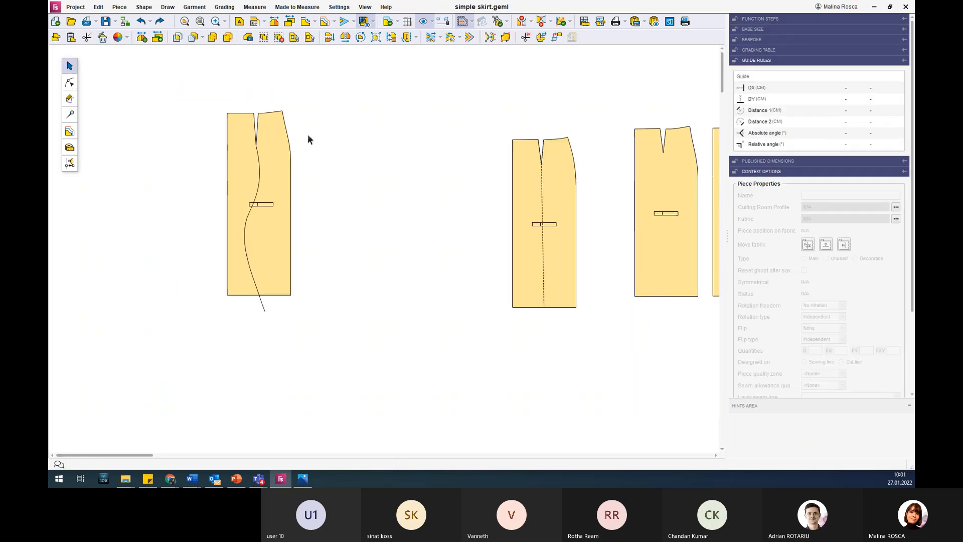
drag(310, 321, 204, 217)
drag(276, 237, 384, 236)
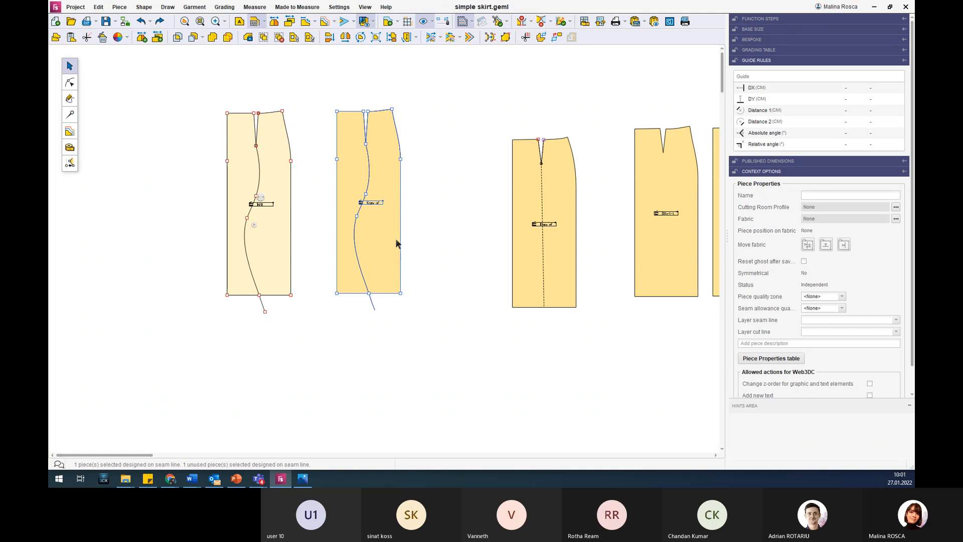
click(468, 234)
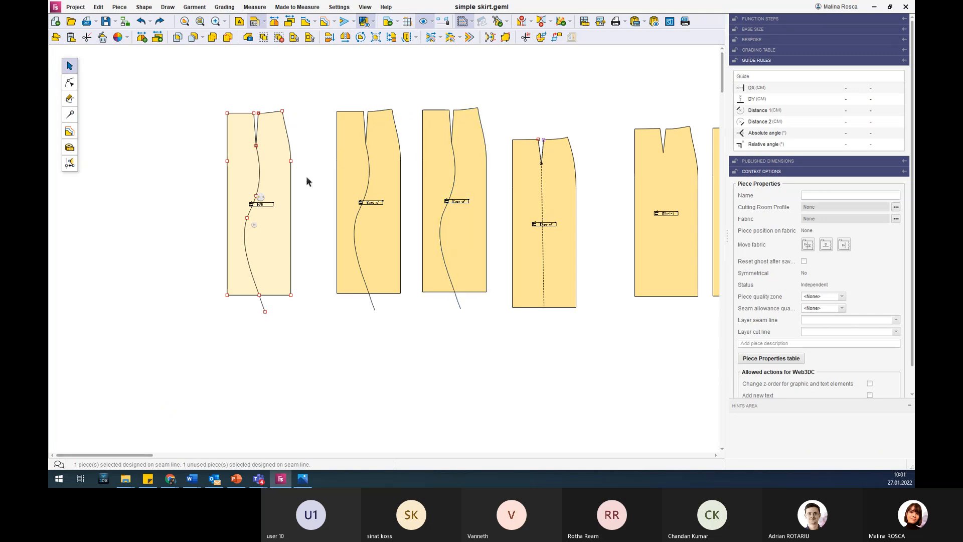
scroll(314, 179, up, 3)
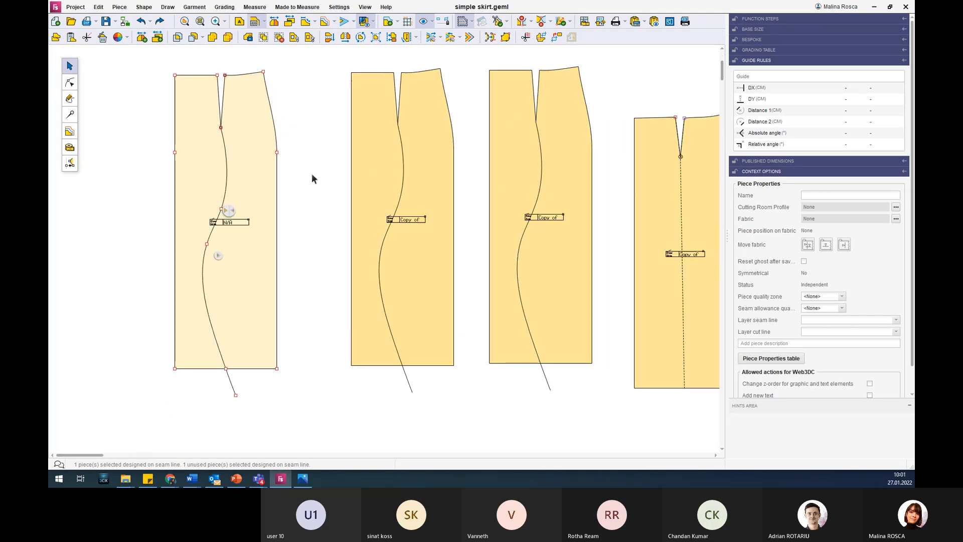
click(297, 68)
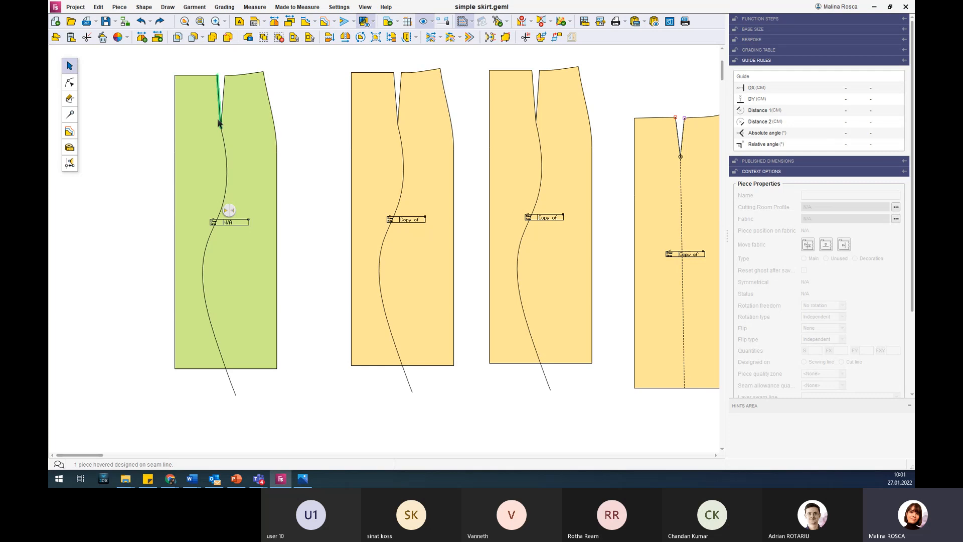
Cut the leftmost skirt piece with its free curve using Cut last piece with the selected ones.
click(200, 39)
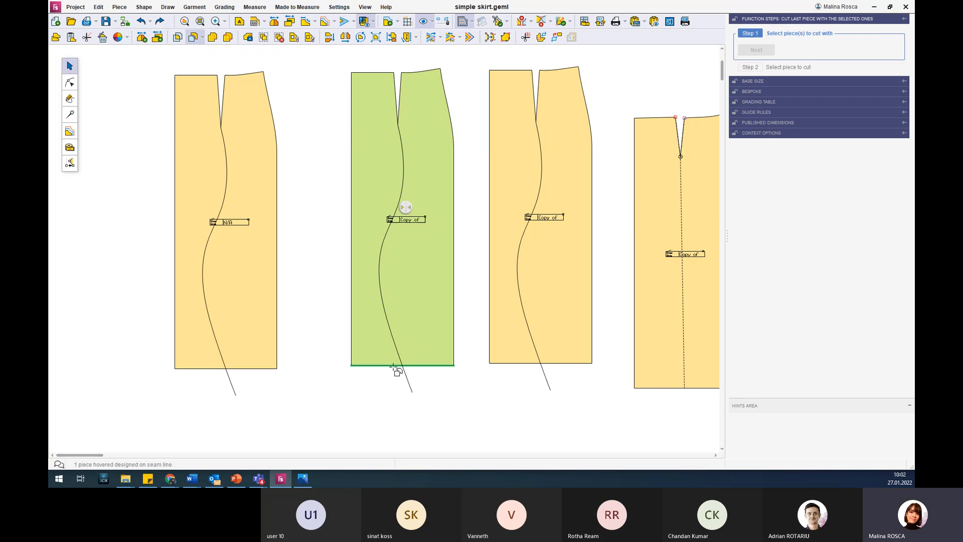
click(233, 389)
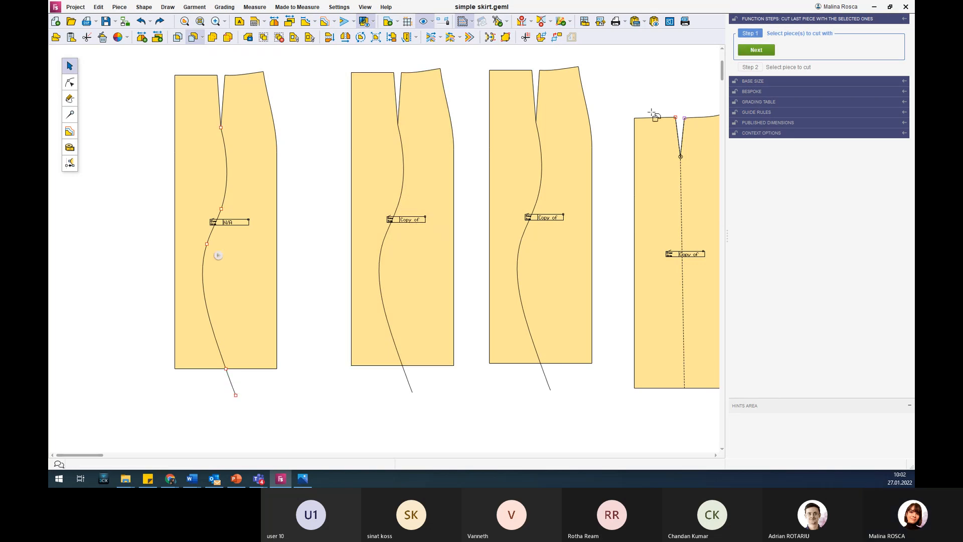
click(756, 50)
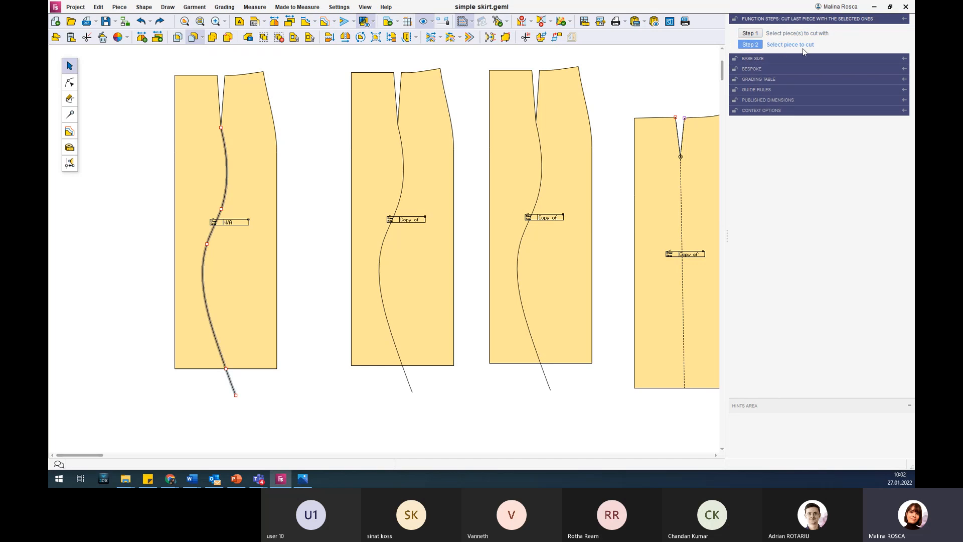
click(253, 138)
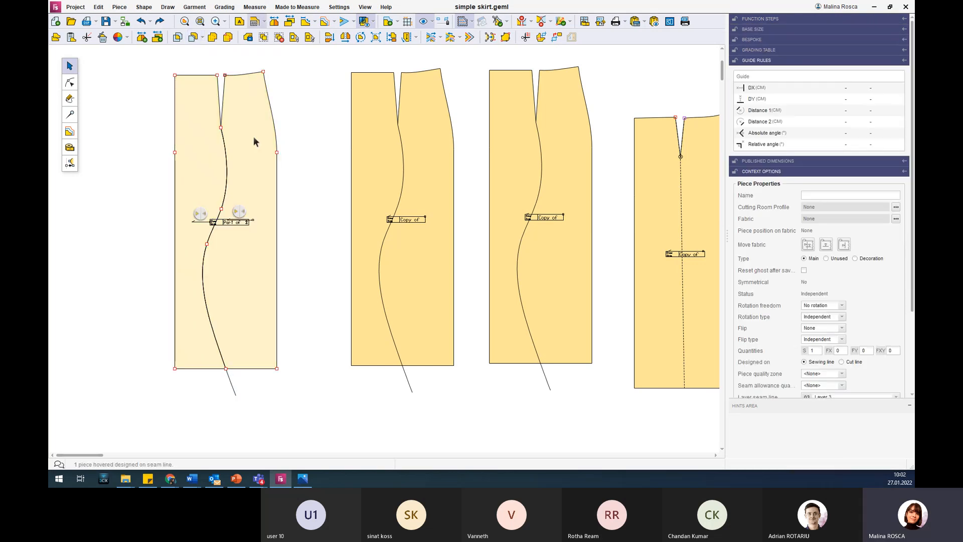
Move the two cut skirt parts off the cutting curve and spread them apart from each other.
scroll(287, 142, down, 4)
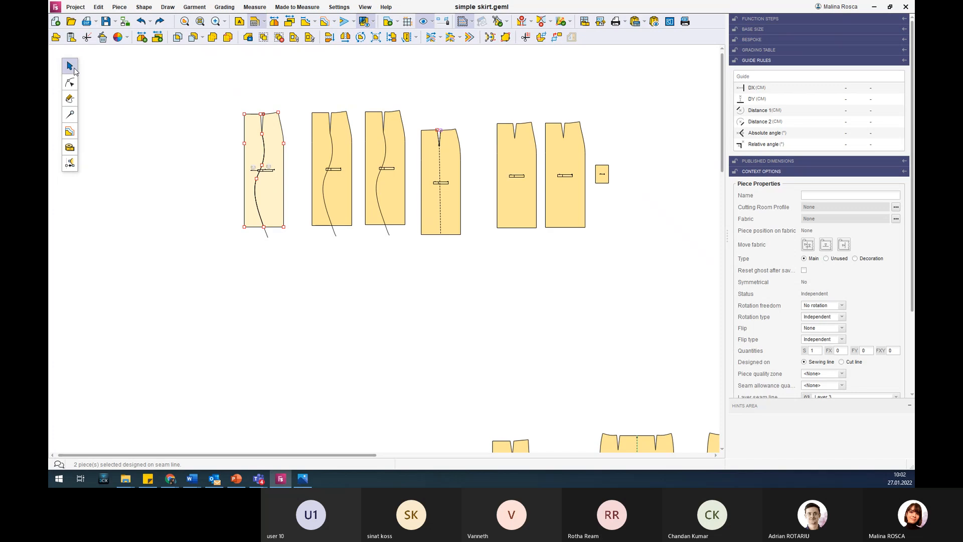
drag(254, 145, 223, 150)
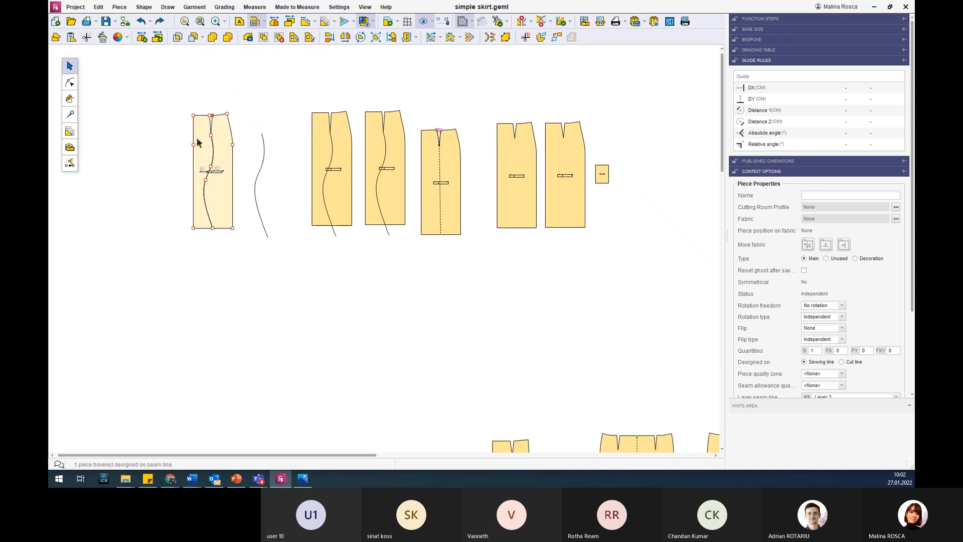
click(198, 146)
key(Left)
key(Left)
key(Left)
key(Left)
key(Left)
key(Left)
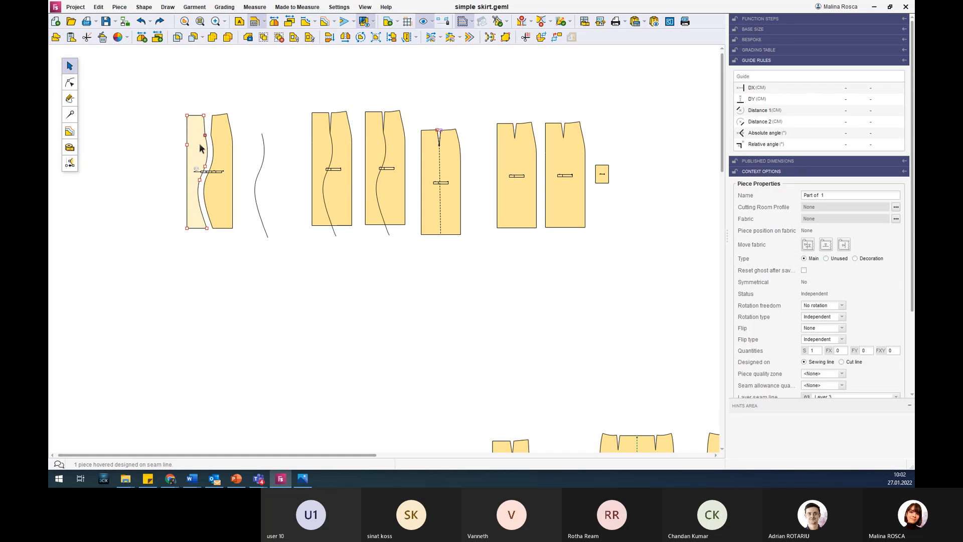
click(221, 142)
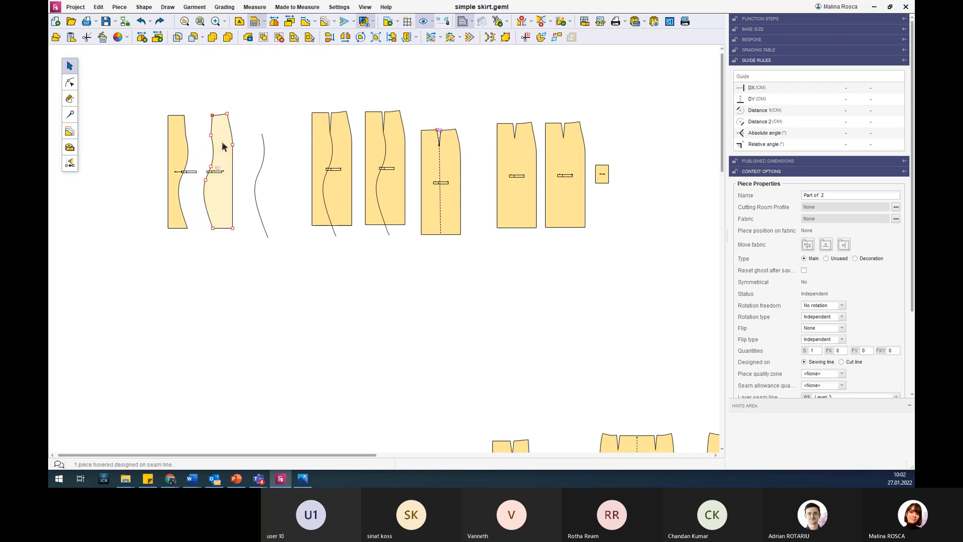
key(Right)
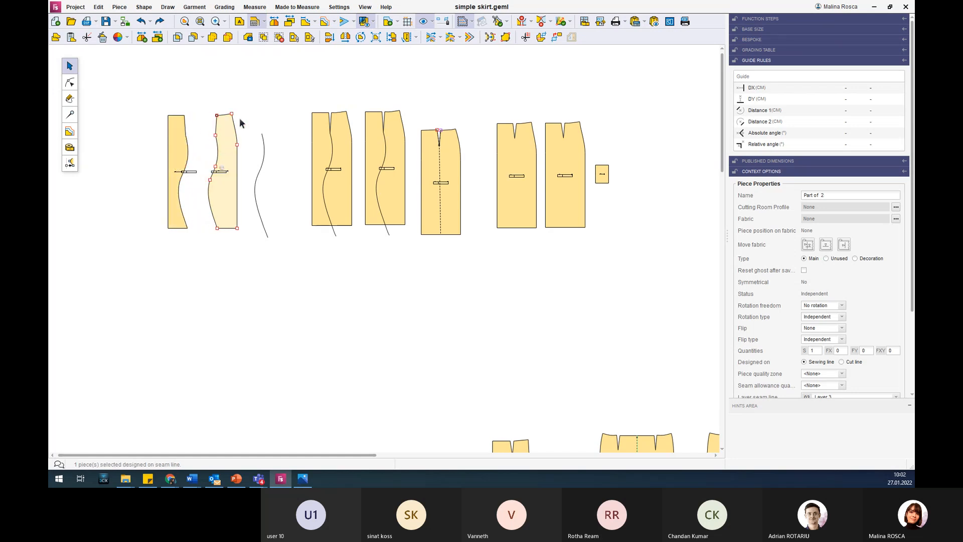
click(212, 81)
Move the cut part with the side seam curve closer to the other part and view the cut command's variants.
scroll(219, 129, up, 1)
scroll(218, 129, up, 2)
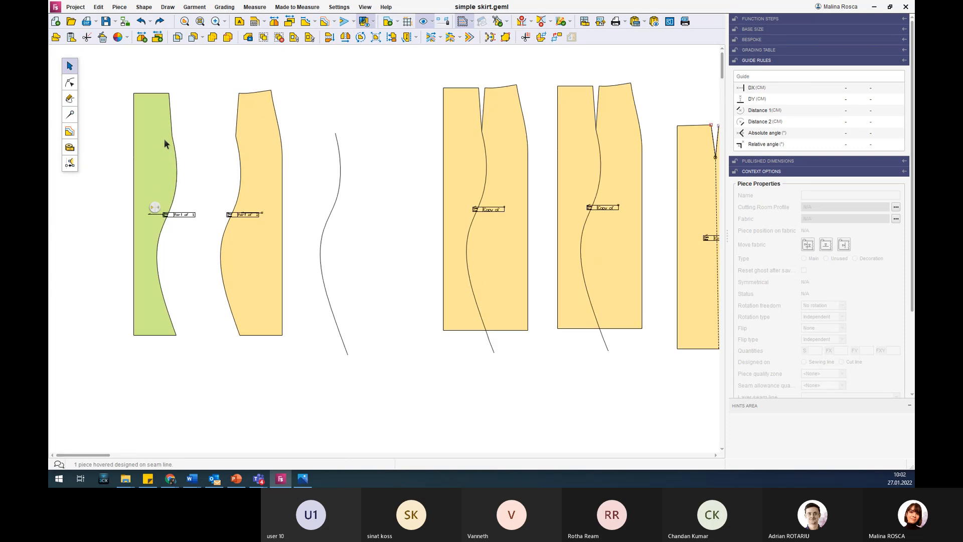
scroll(163, 138, up, 1)
drag(279, 131, 246, 137)
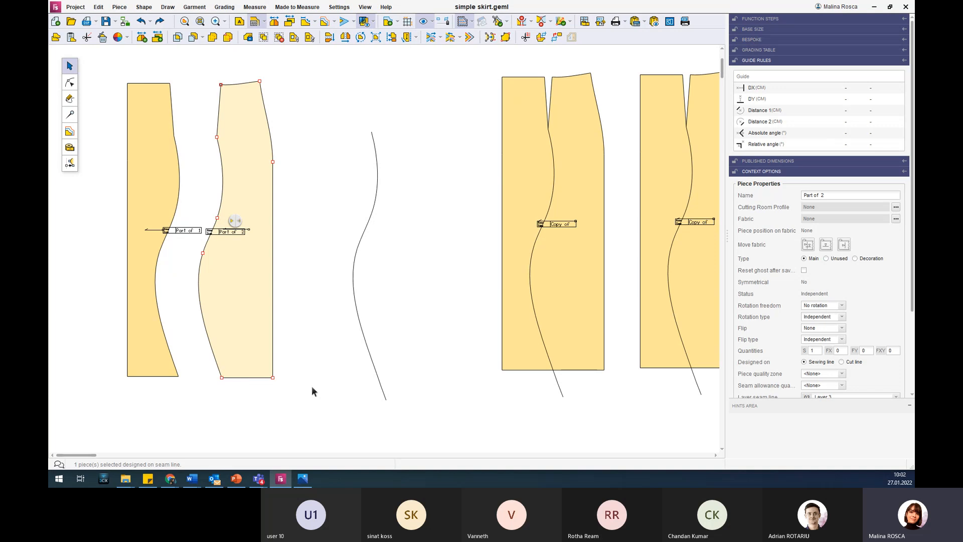
click(204, 38)
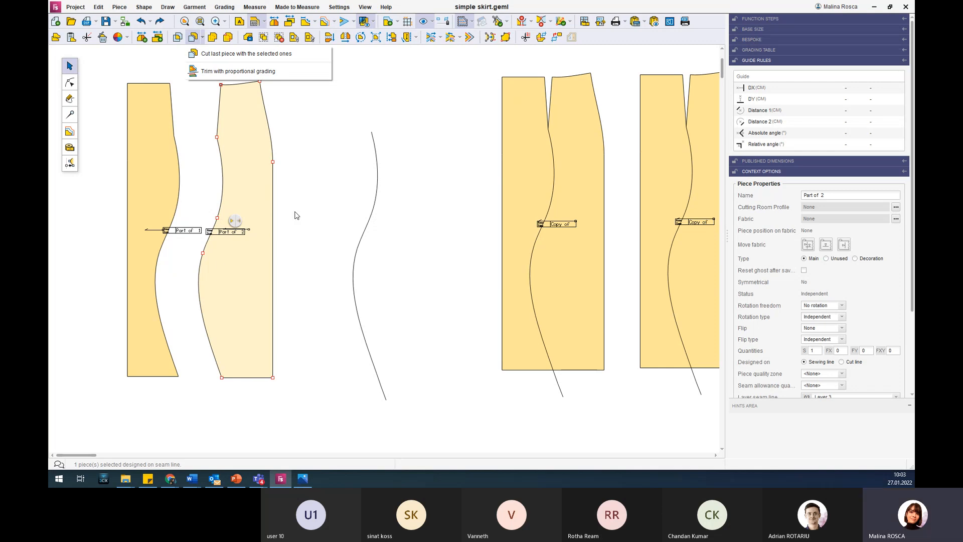
click(321, 192)
Move the Skirt-1 piece out of the row to the far side of the pocket.
scroll(320, 192, down, 2)
scroll(321, 195, down, 4)
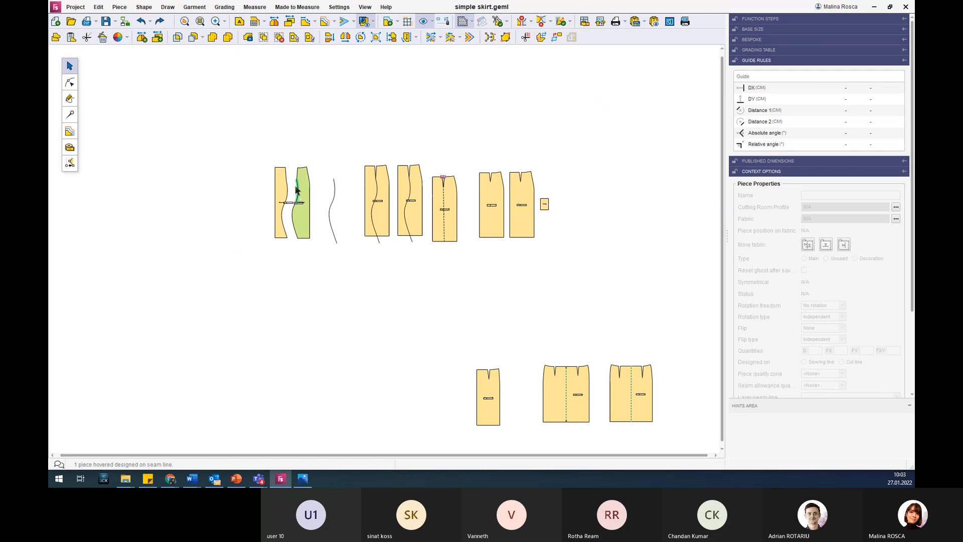
drag(480, 189, 582, 190)
scroll(616, 189, up, 2)
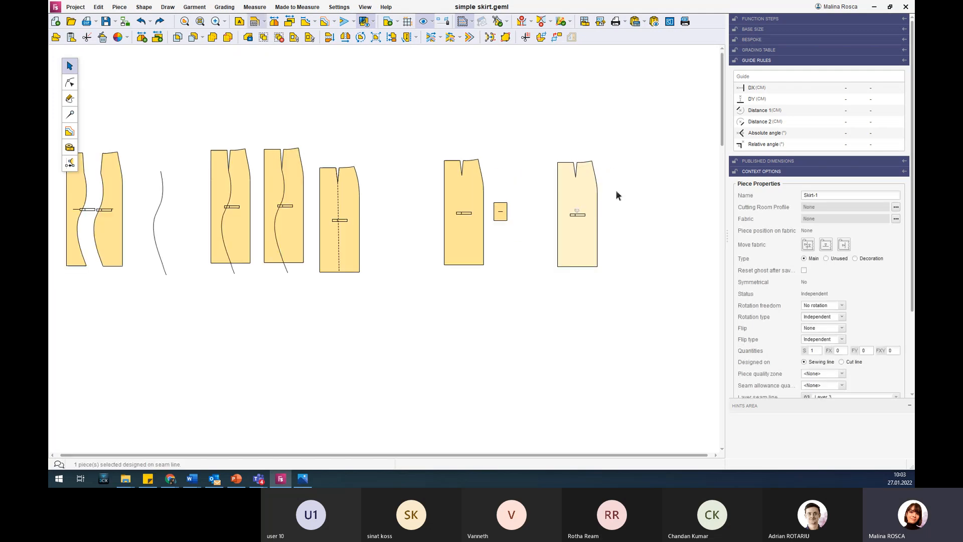
Move the skirt piece with the dashed line to the row's far end and shift Skirt-1, the other skirt piece and the pocket back toward the row.
scroll(615, 190, up, 3)
drag(184, 191, 642, 186)
drag(557, 190, 195, 183)
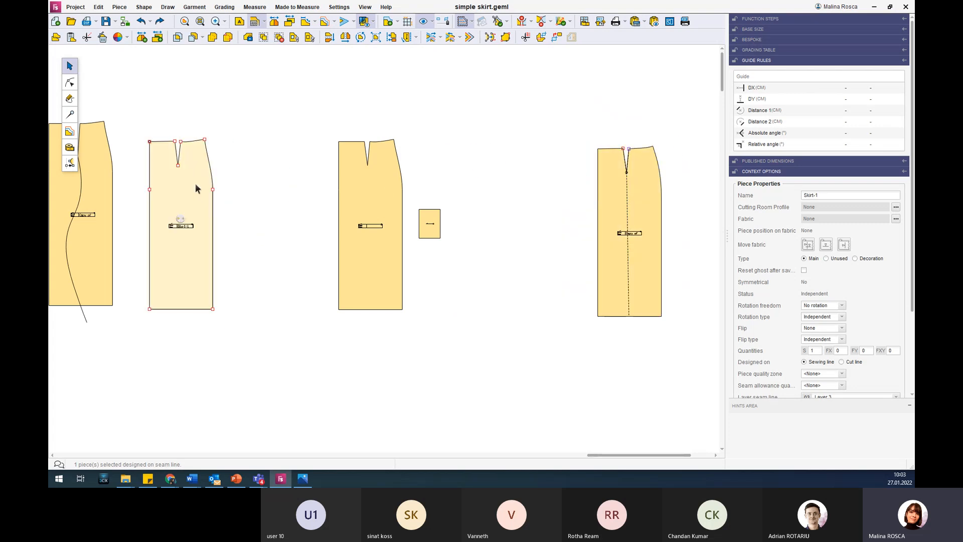
drag(357, 182, 251, 181)
drag(434, 216, 329, 204)
scroll(703, 199, up, 2)
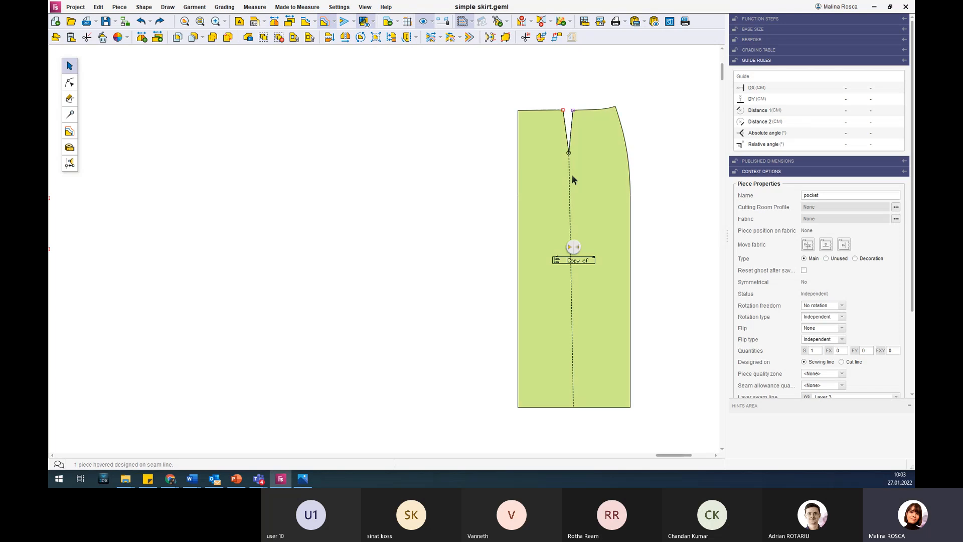
Select the skirt piece with the dashed dart line and examine the base size, grading table and context options in grading mode.
click(566, 139)
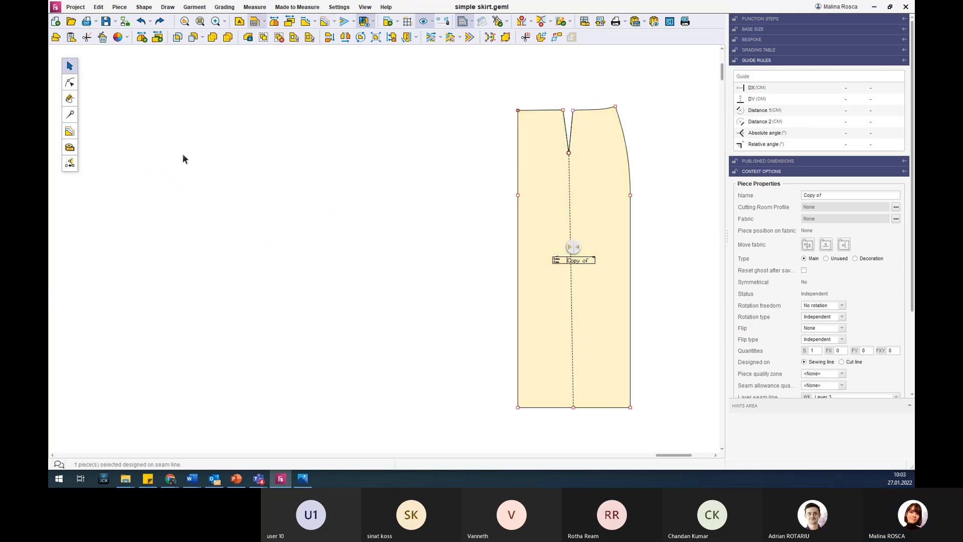
click(71, 132)
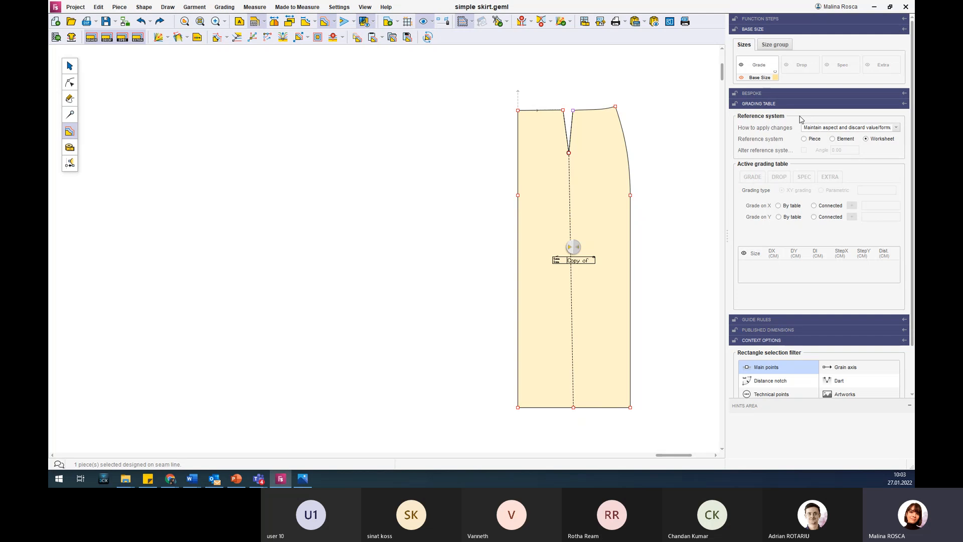
scroll(801, 119, down, 1)
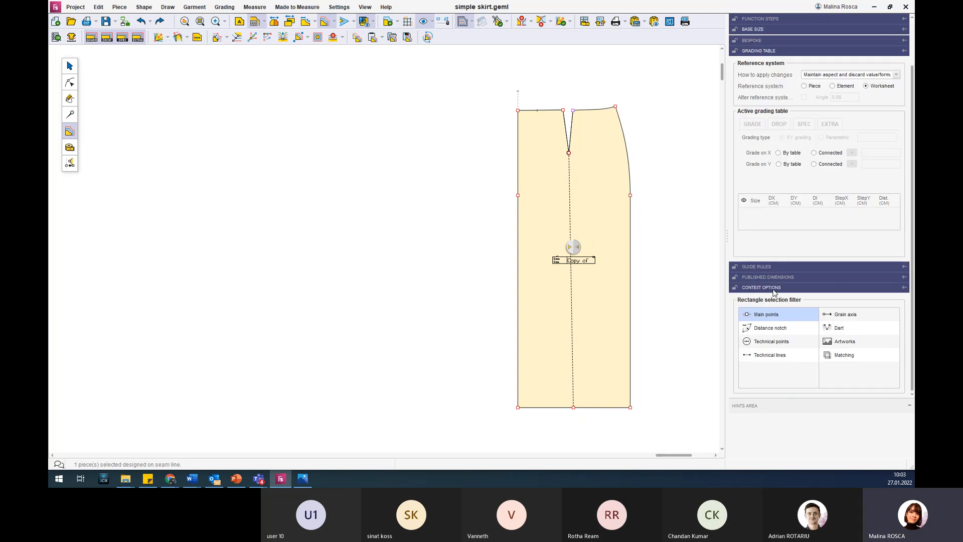
scroll(795, 258, up, 1)
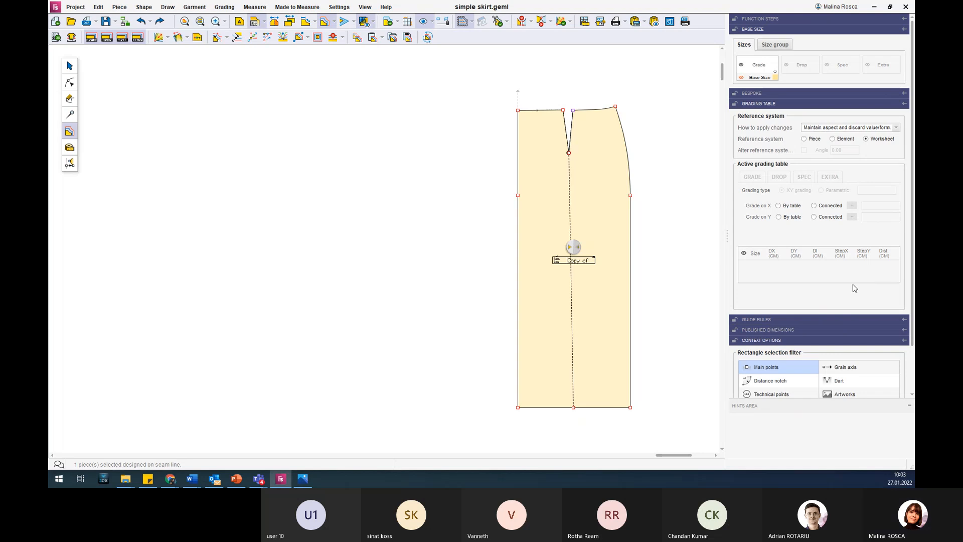
click(759, 104)
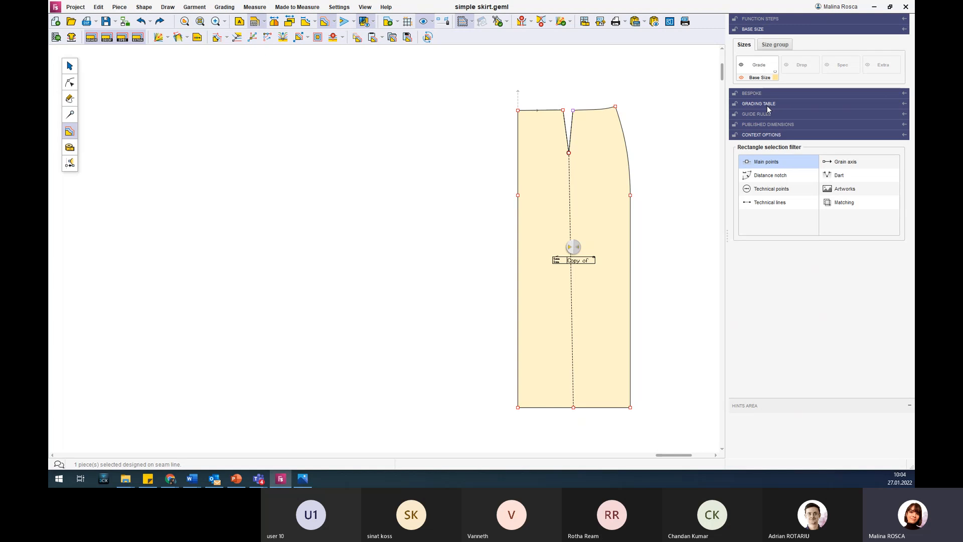
click(765, 107)
scroll(813, 167, up, 2)
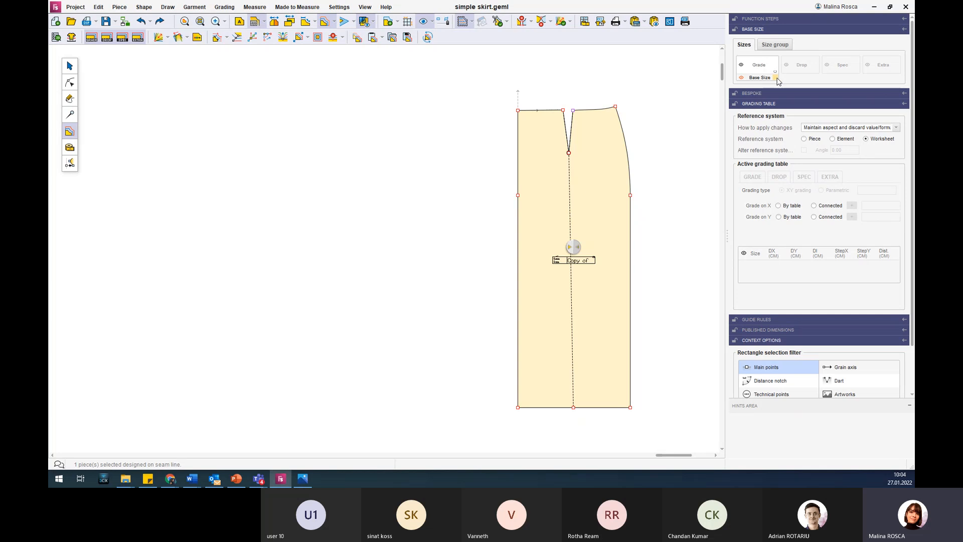
click(585, 180)
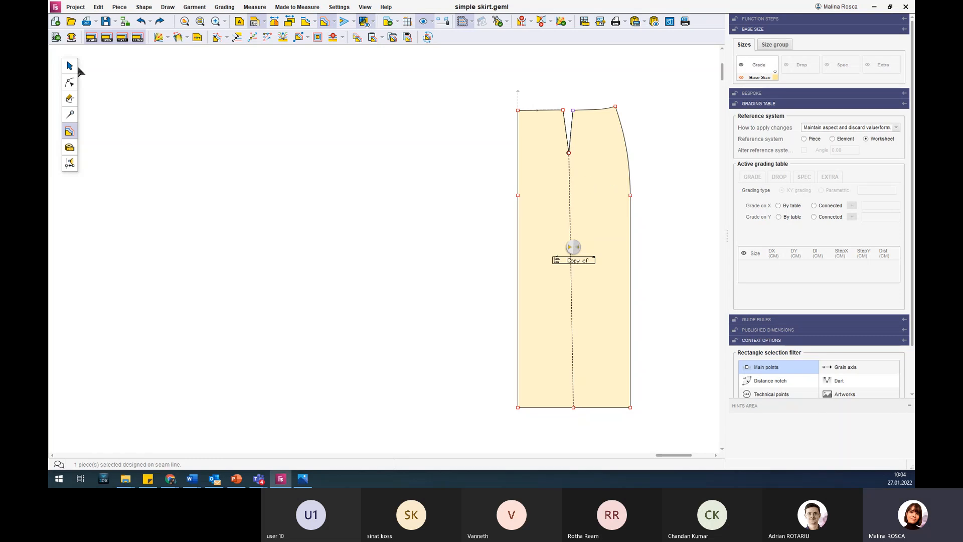
Generate a new grade size set with sizes 40, 42, 44 and 46, replacing the current one.
click(59, 43)
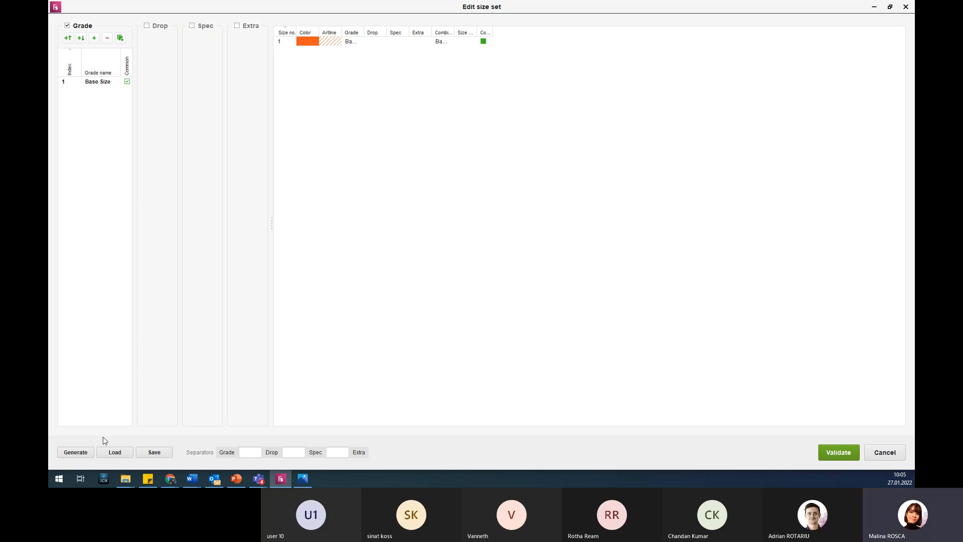
click(75, 452)
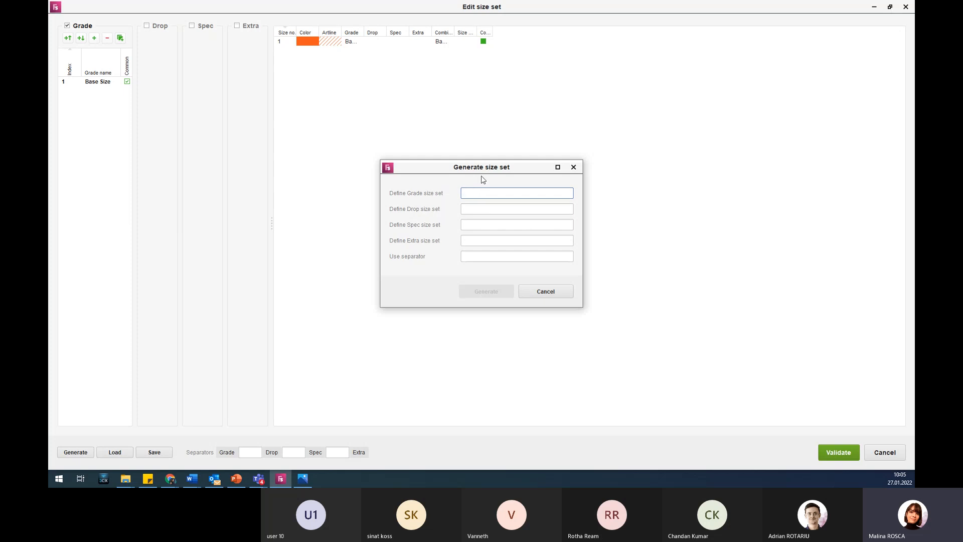
text(40)
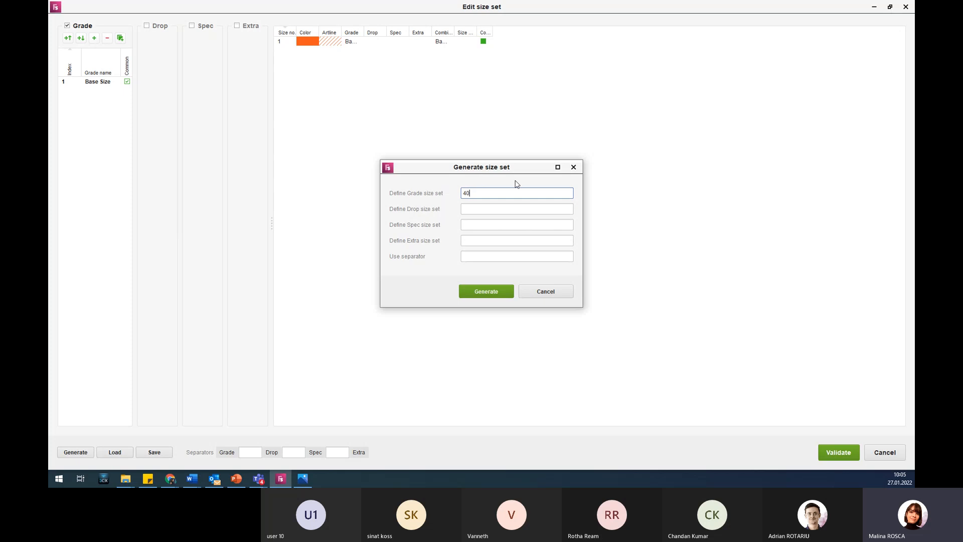
text( 42 44 46)
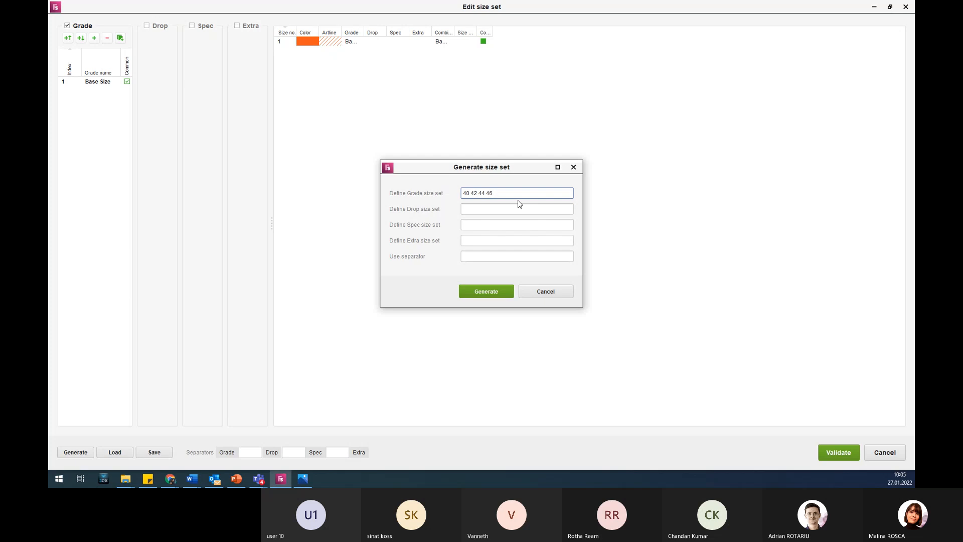
click(494, 293)
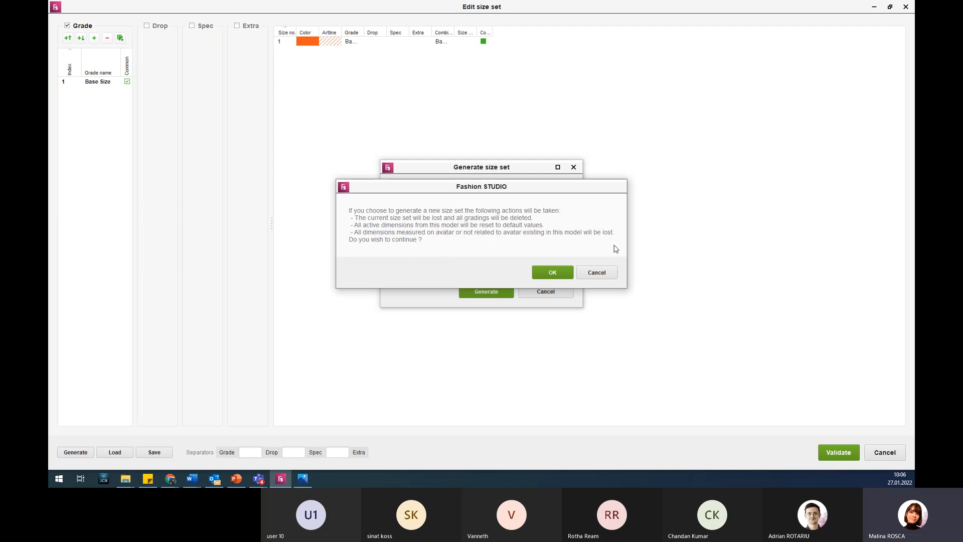
click(551, 274)
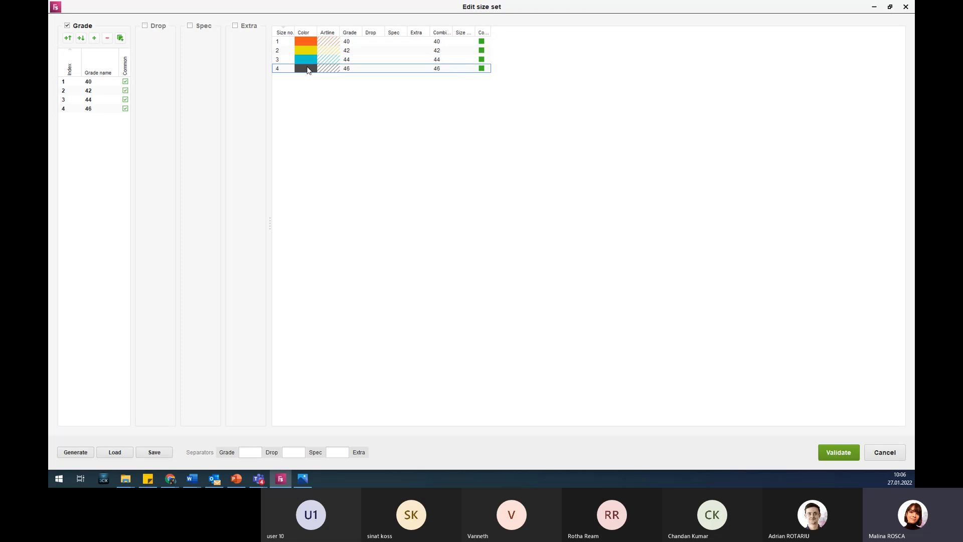
View the colour choices for size 40 without changing its colour, and validate the size set.
click(310, 43)
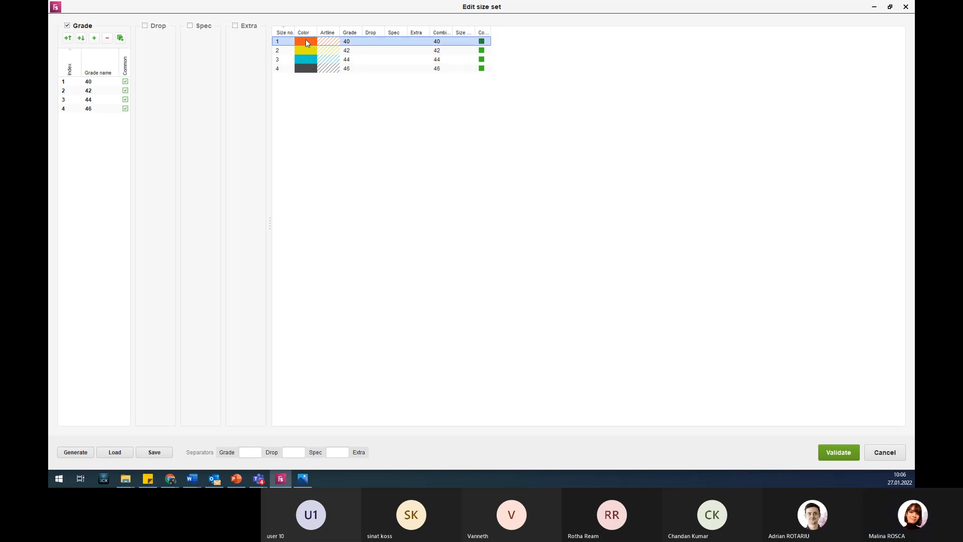
double_click(301, 40)
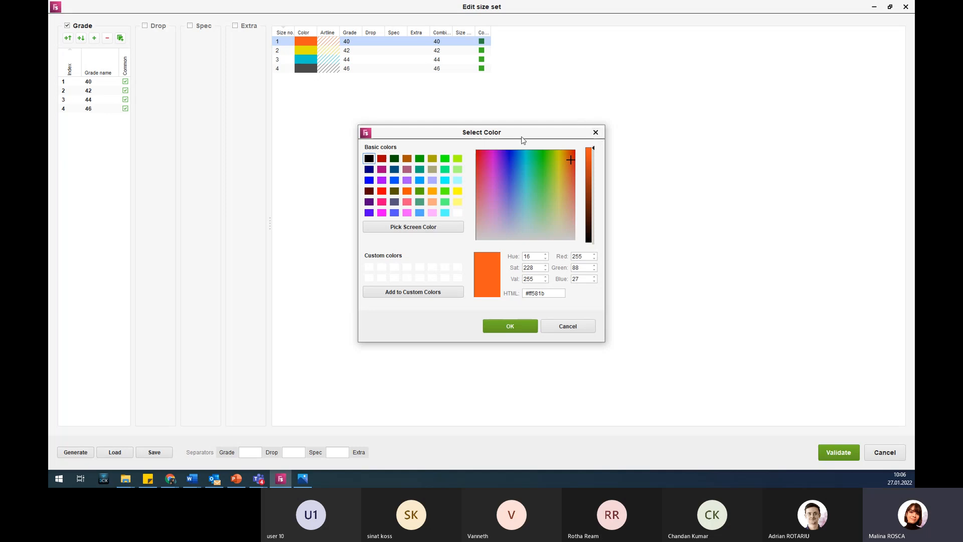
click(596, 133)
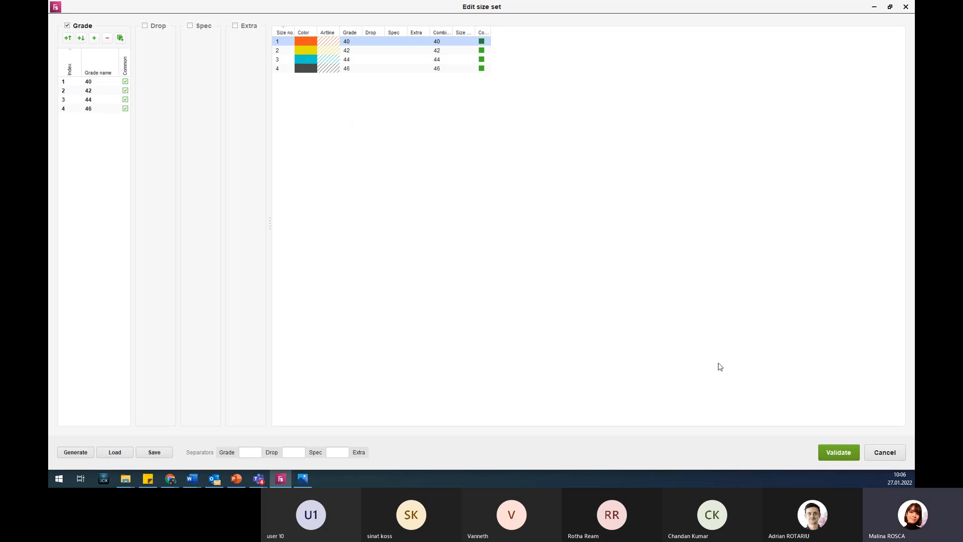
click(850, 456)
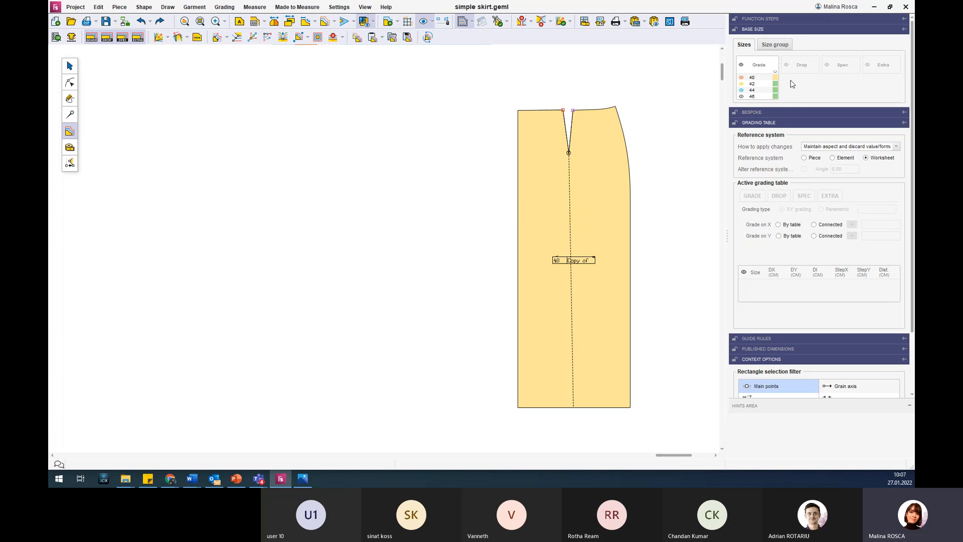
Try size 44 as the base size and settle on size 42.
click(776, 89)
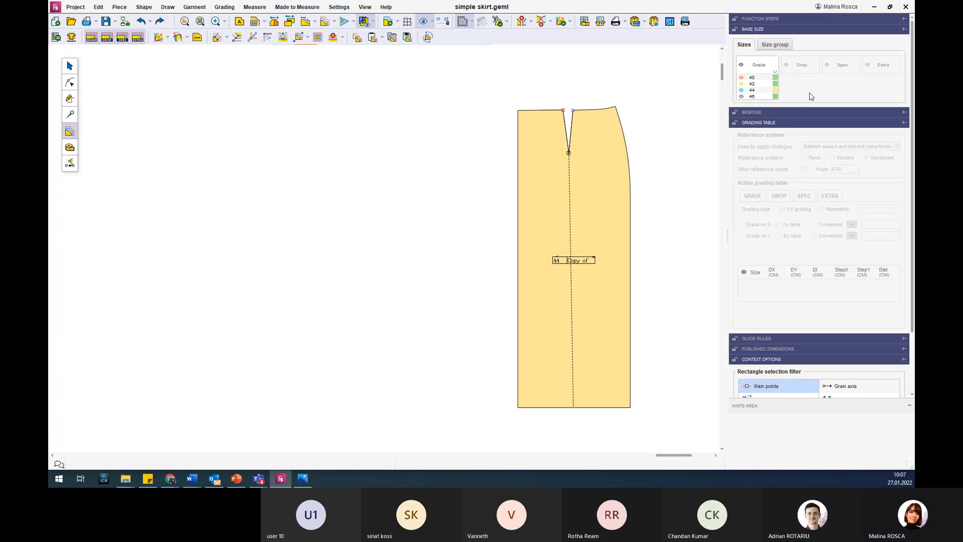
click(776, 83)
click(71, 38)
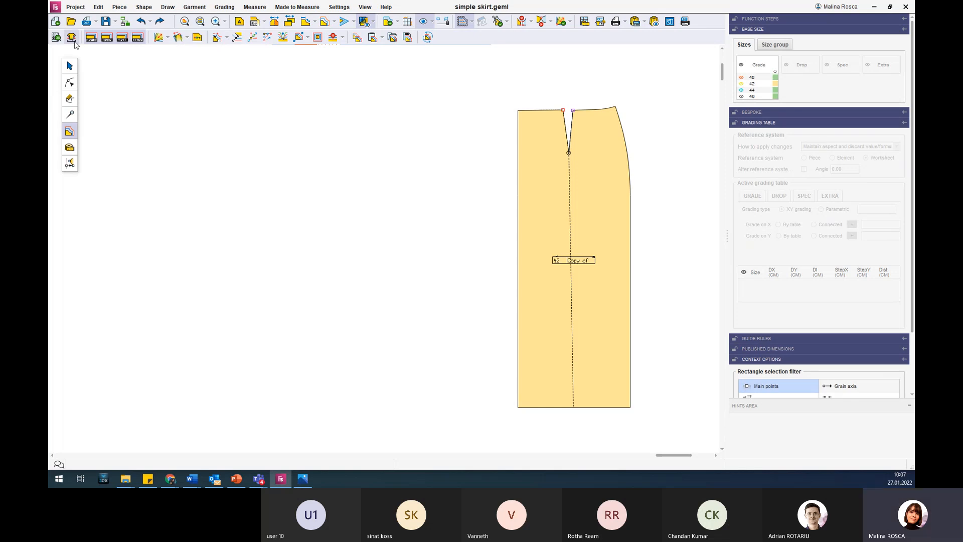
Select the skirt piece with the dashed dart line and move it toward the middle of the worksheet.
click(521, 170)
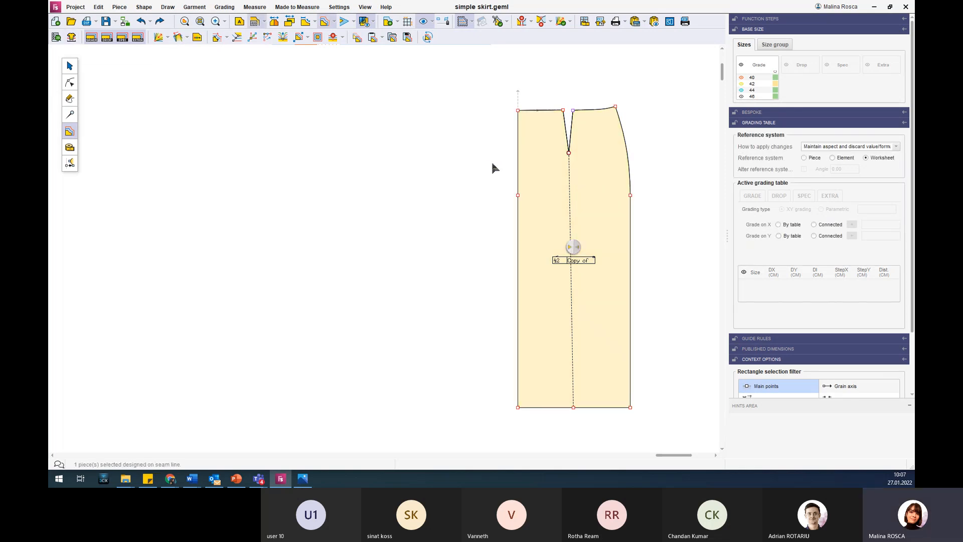
click(72, 67)
drag(540, 144, 346, 136)
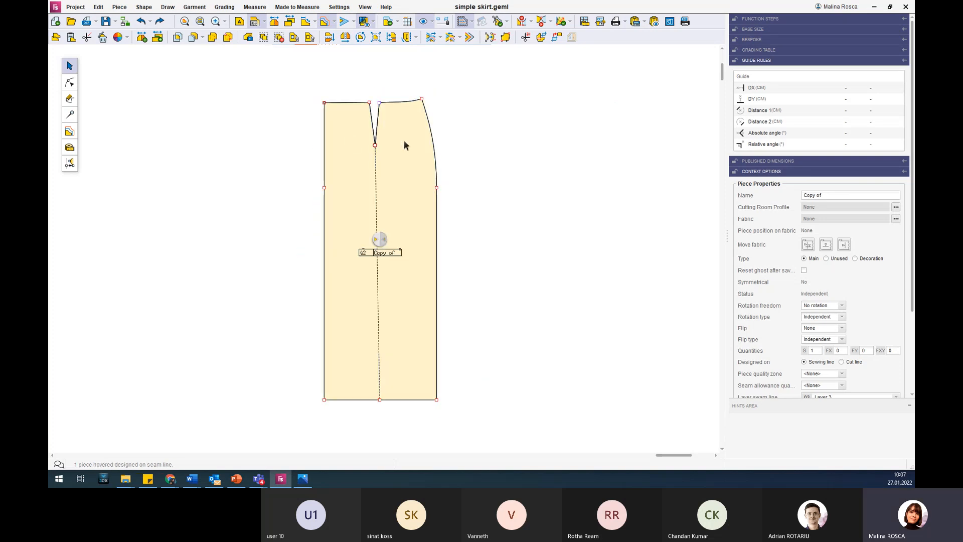
Return to grading mode and select the skirt's waist corner point on its straight side for grading.
click(70, 129)
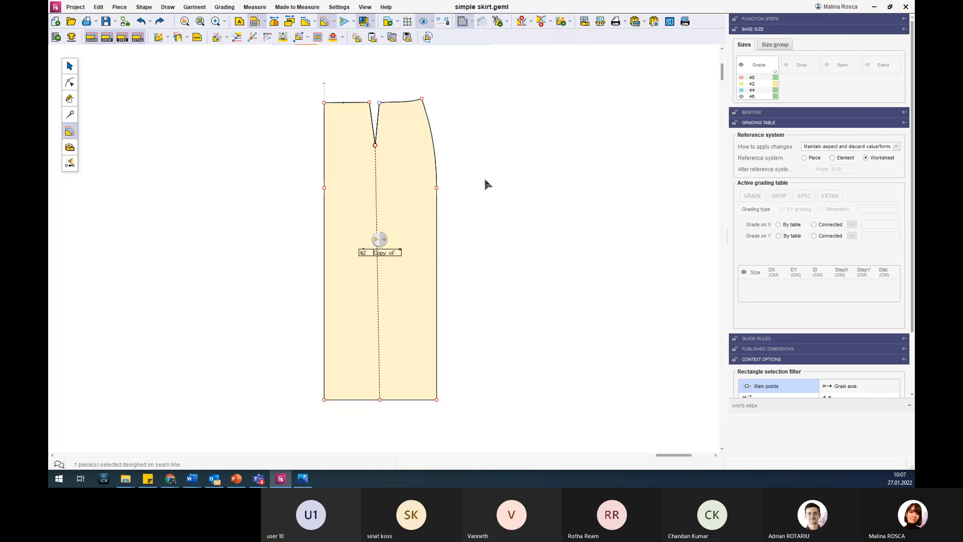
click(337, 101)
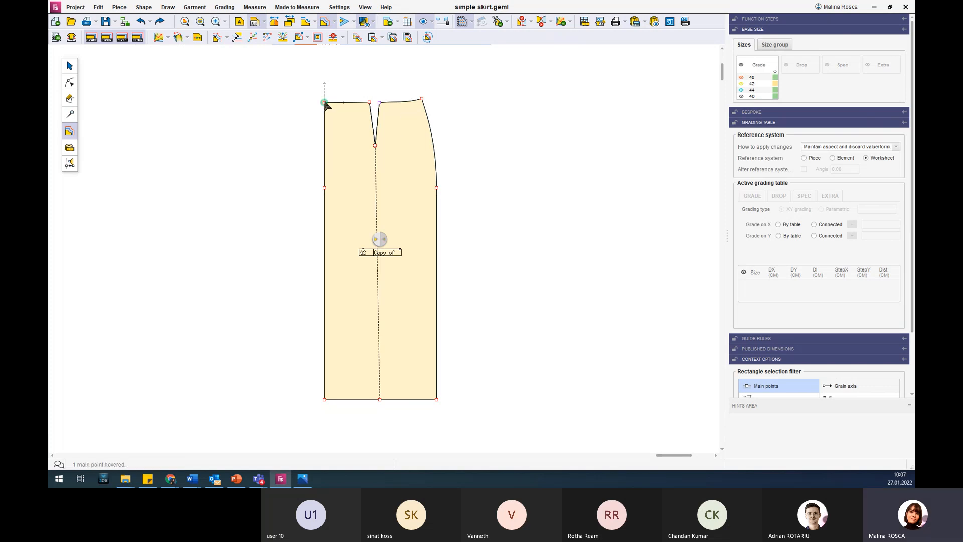
click(324, 103)
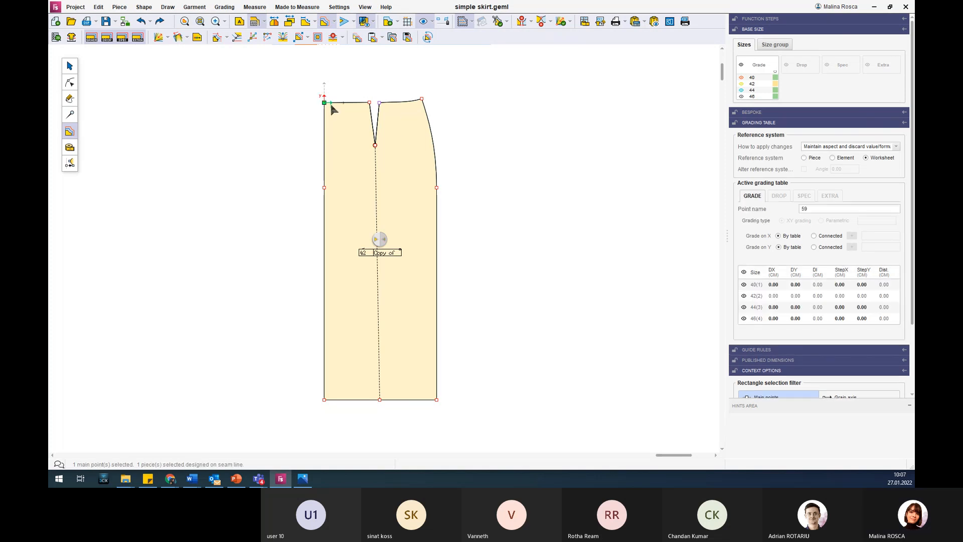
scroll(325, 79, up, 2)
scroll(325, 79, up, 1)
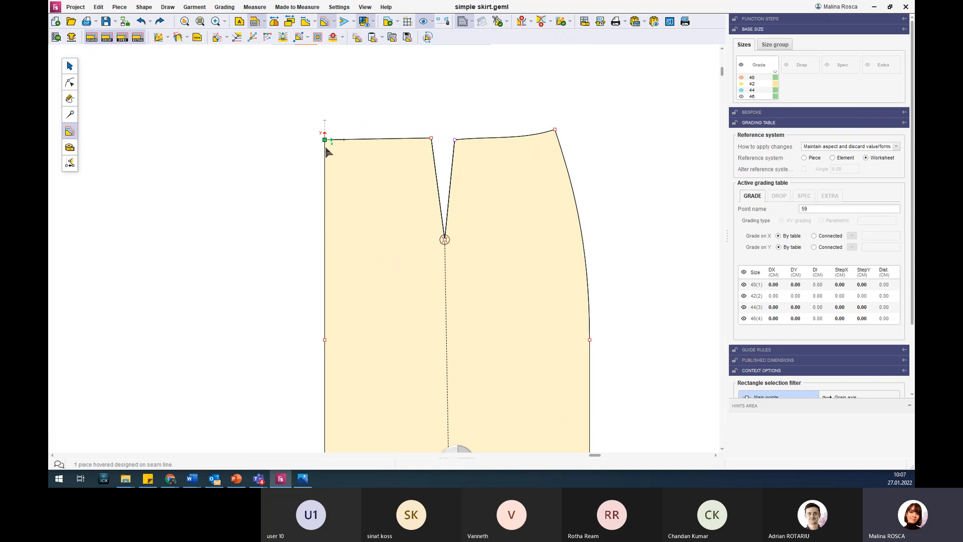
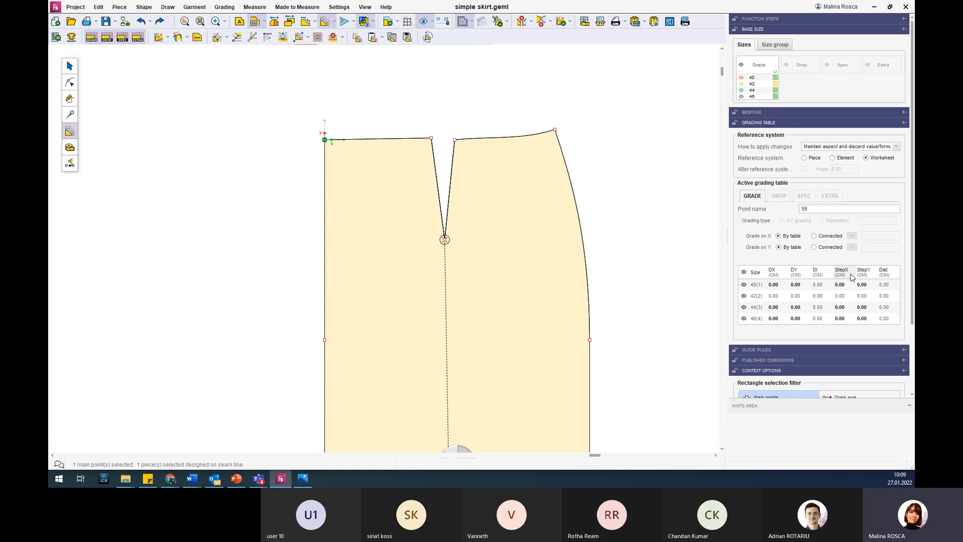
Grade the waist corner point on the skirt's straight side with a StepY of 0.5 cm between sizes.
click(846, 274)
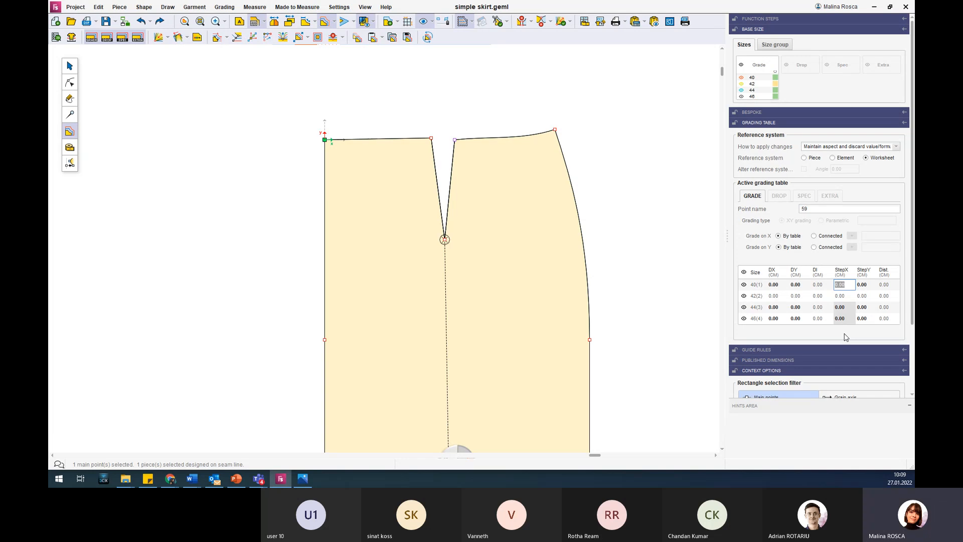
click(864, 284)
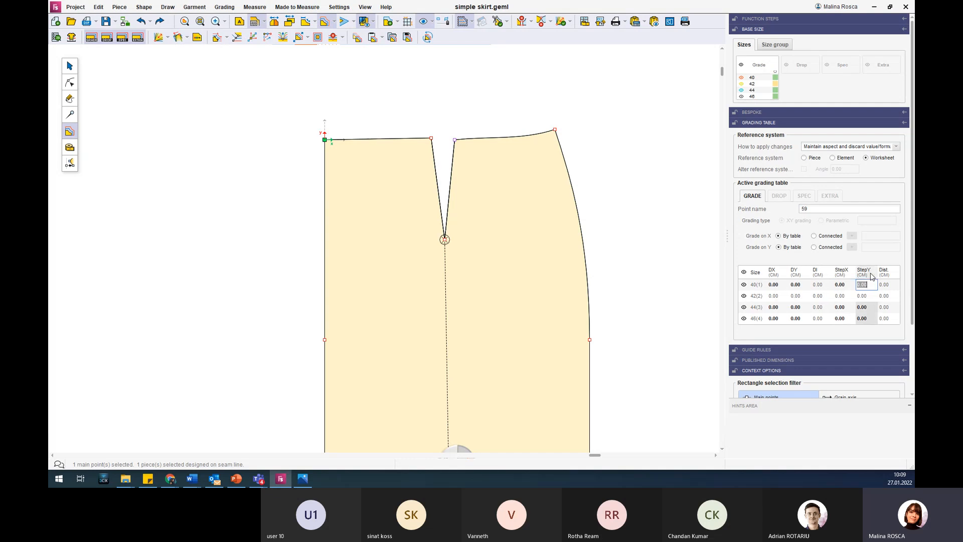
text(0)
key(Return)
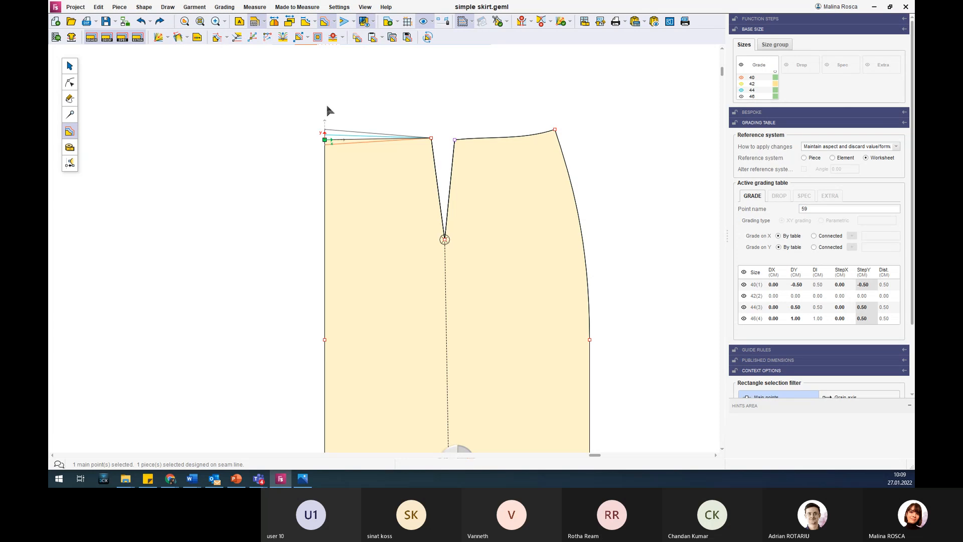
Check the graded waist corner, and give the upper dart point nearest to it a StepY of 0.5 cm between sizes.
scroll(330, 110, up, 4)
scroll(337, 176, up, 2)
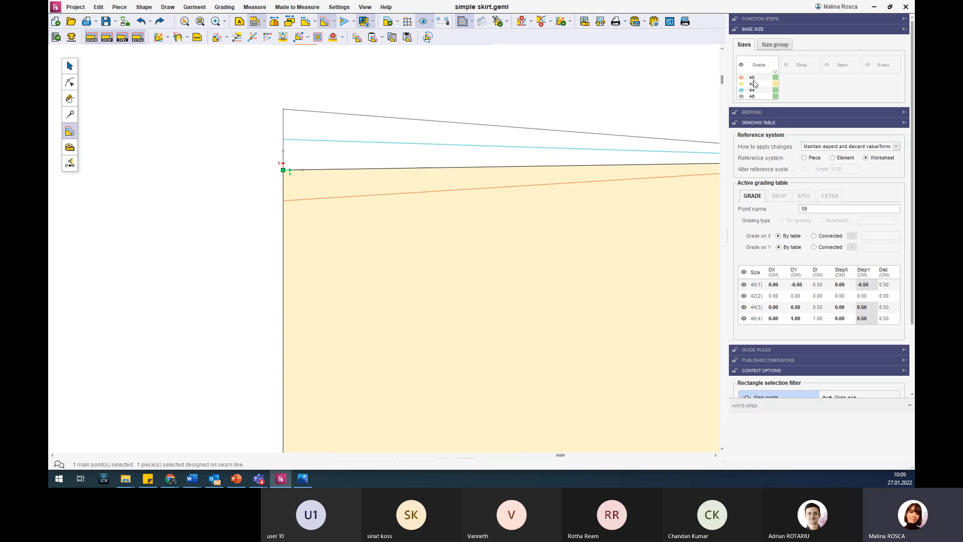
click(289, 200)
scroll(329, 119, down, 2)
scroll(329, 115, down, 2)
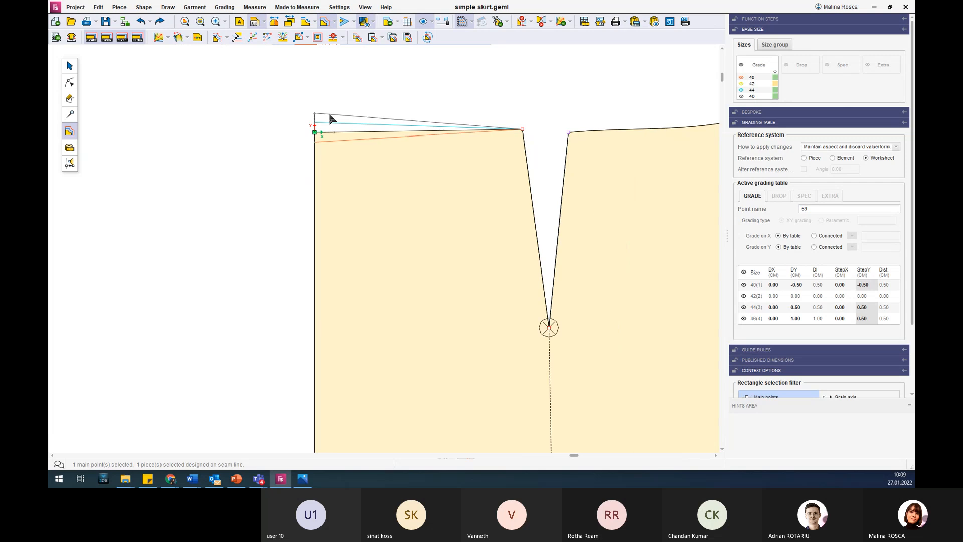
scroll(437, 101, up, 1)
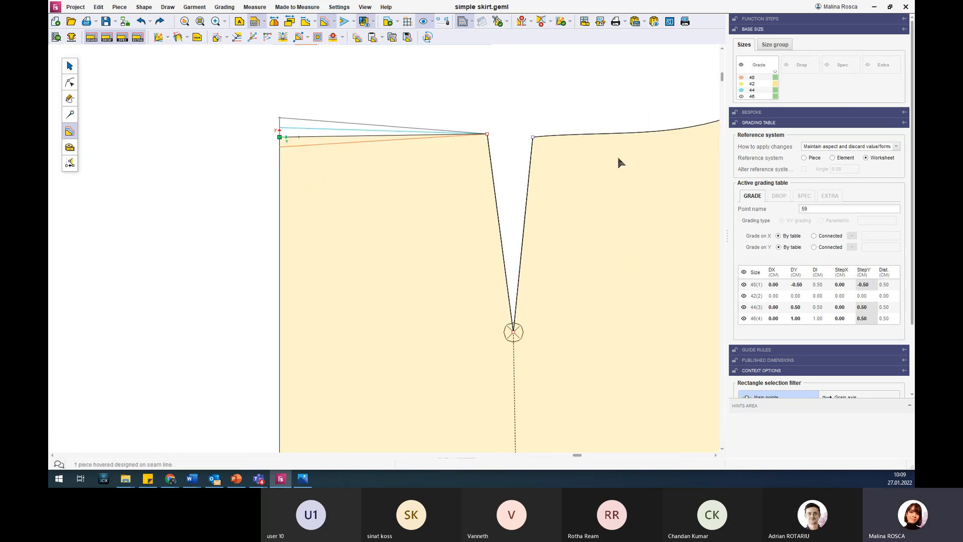
click(487, 135)
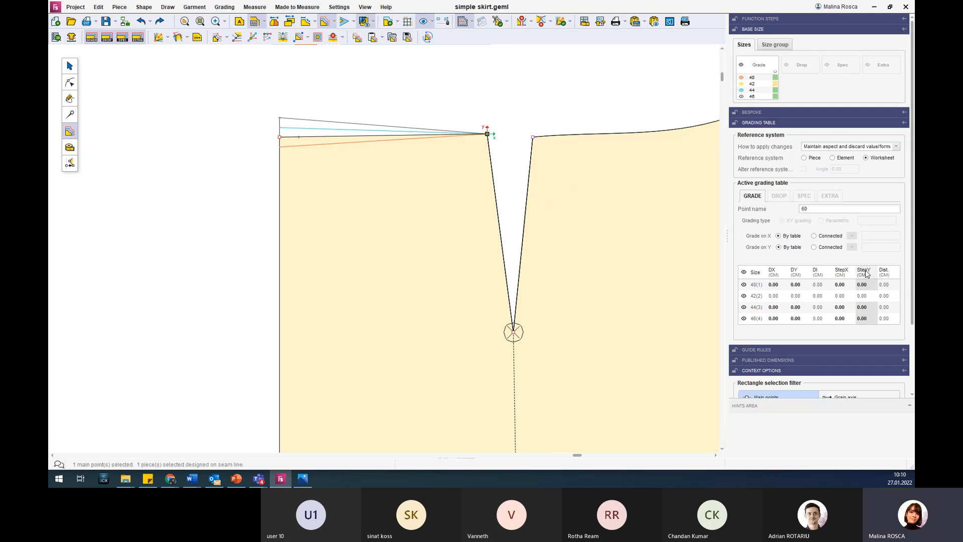
text(0)
key(Return)
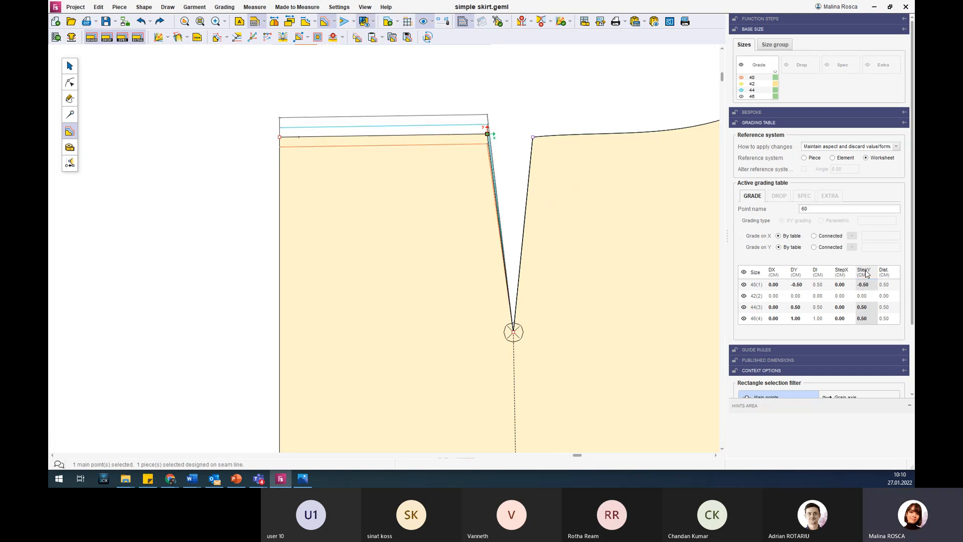
Grade the upper dart point on the curved-side half of the waist with a StepY of 0.5 cm for every size.
scroll(615, 237, down, 2)
scroll(615, 242, down, 2)
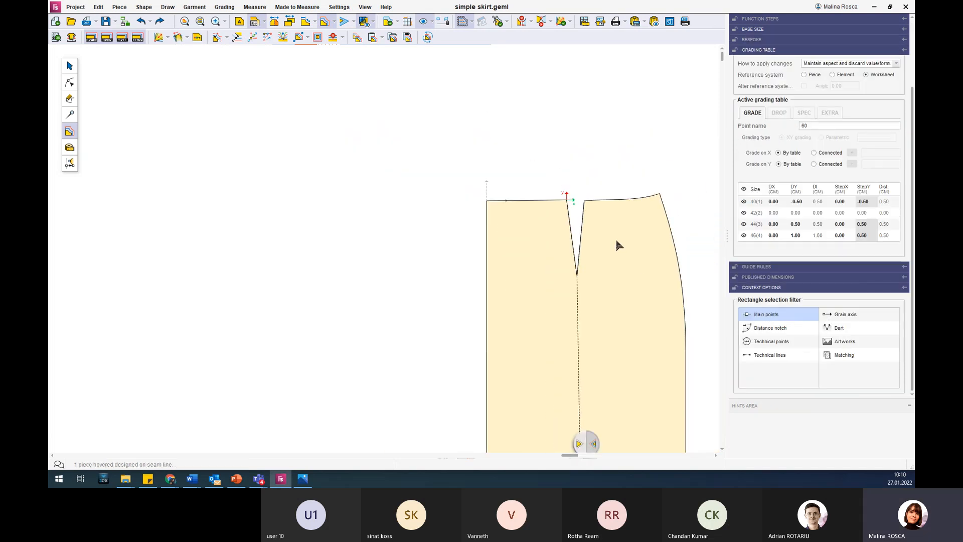
scroll(679, 212, up, 2)
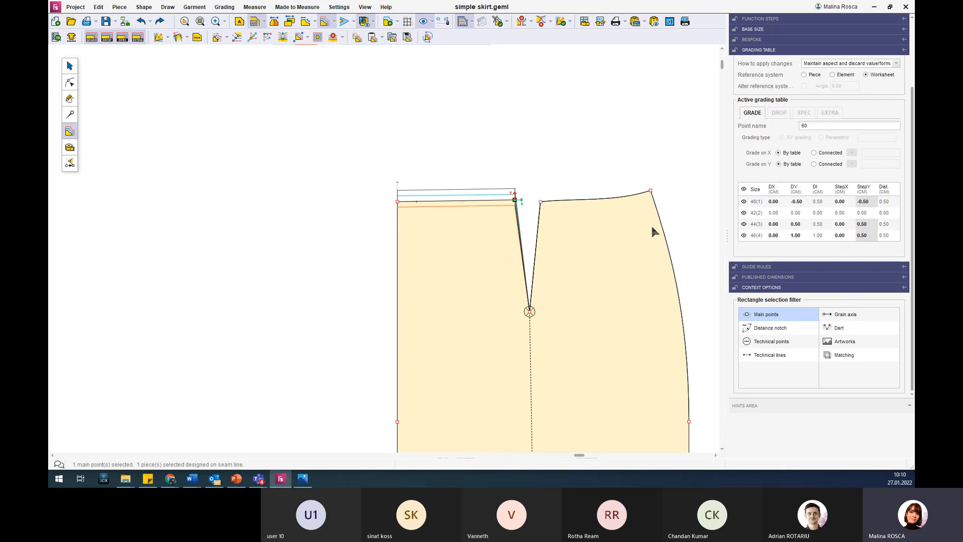
click(541, 202)
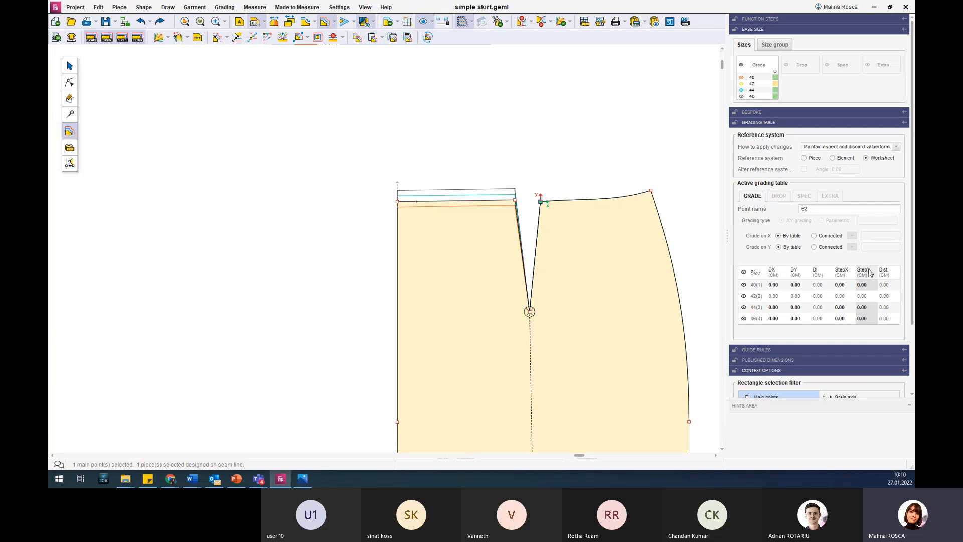
text(0)
key(Return)
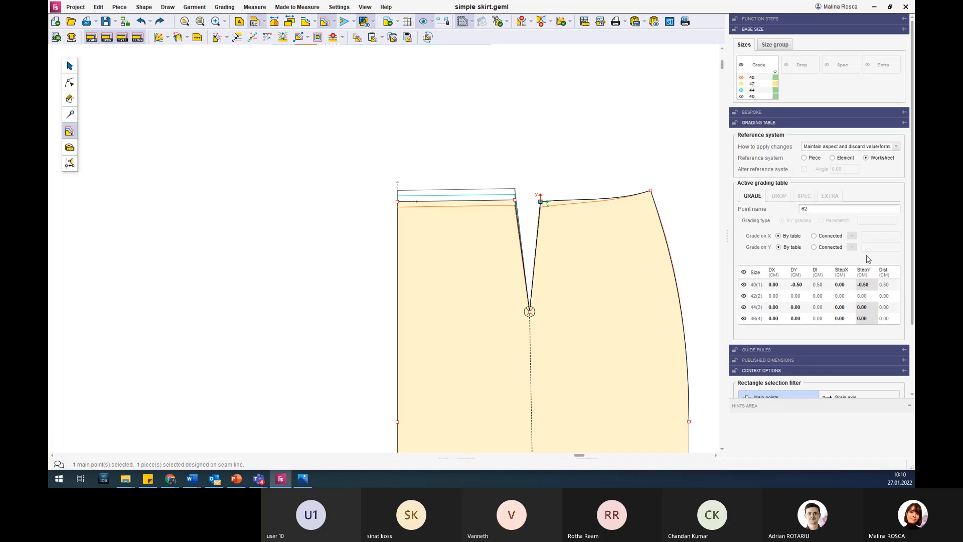
double_click(867, 285)
text(0.5)
key(Return)
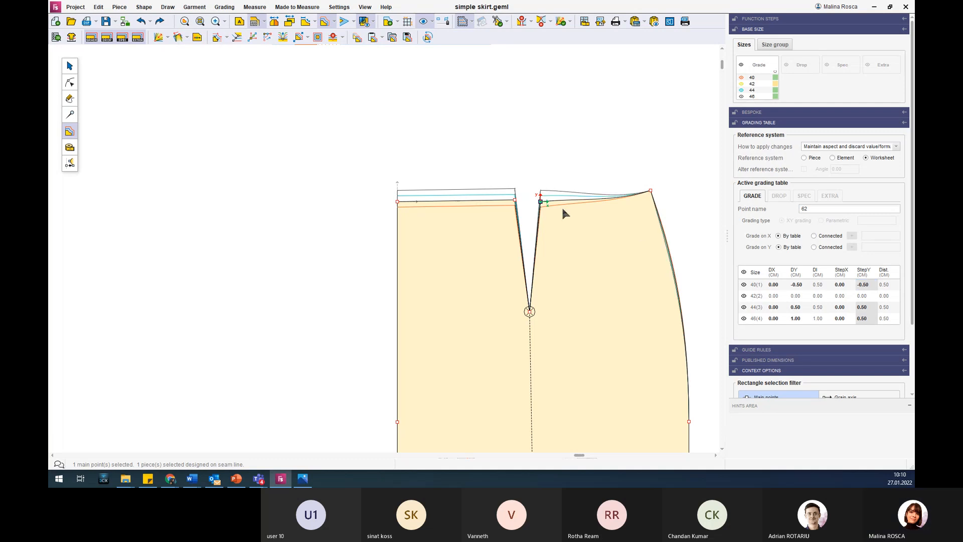
Calculate proportional grading in both X and Y for the dart tip point, with the Grade type enabled.
scroll(562, 207, up, 3)
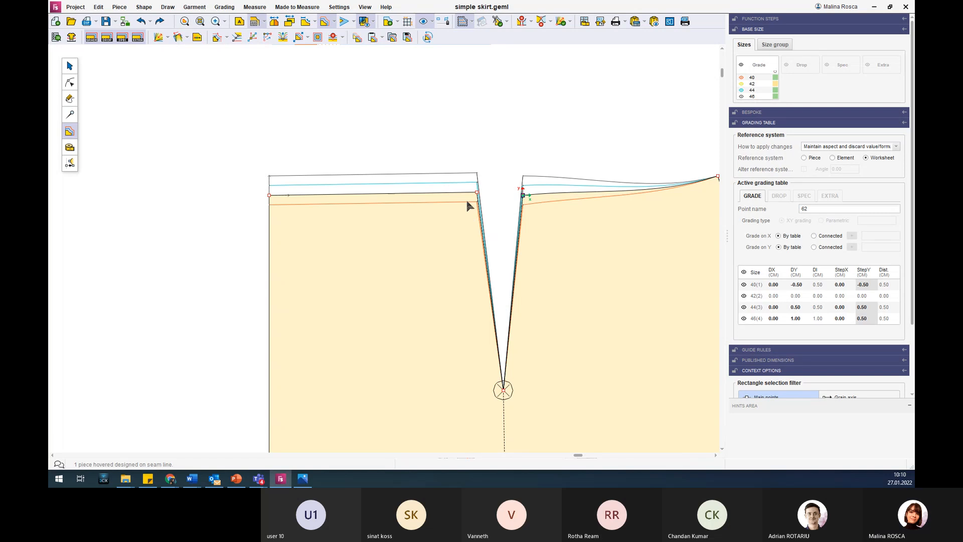
scroll(470, 198, down, 2)
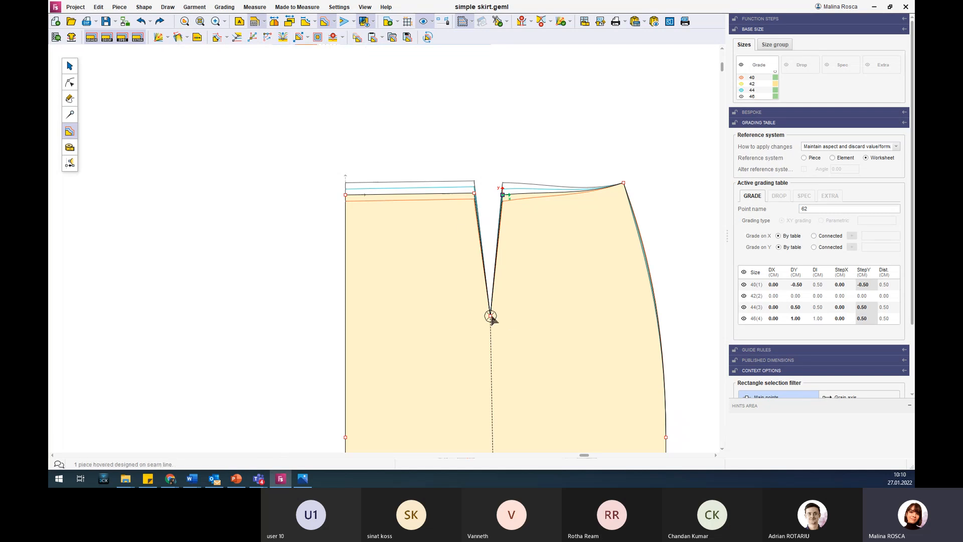
click(475, 193)
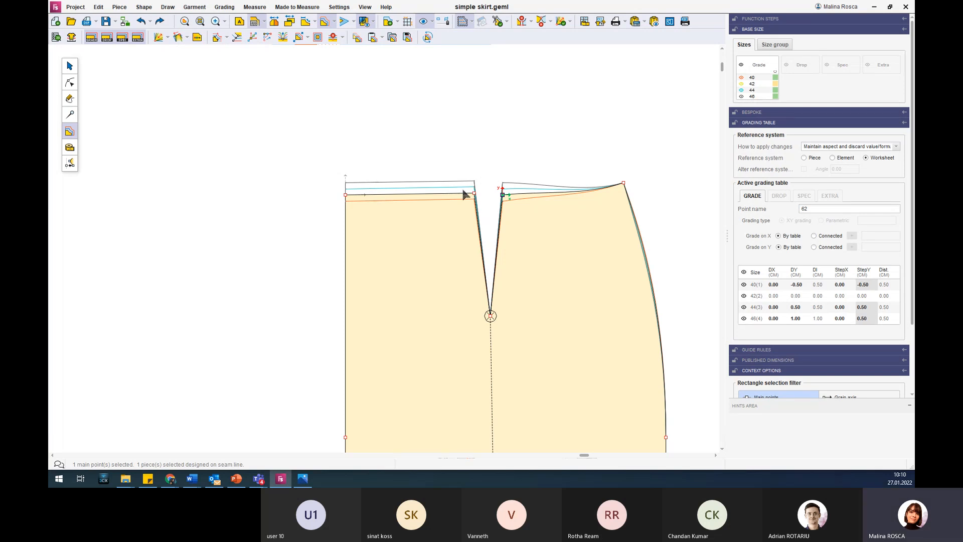
click(491, 316)
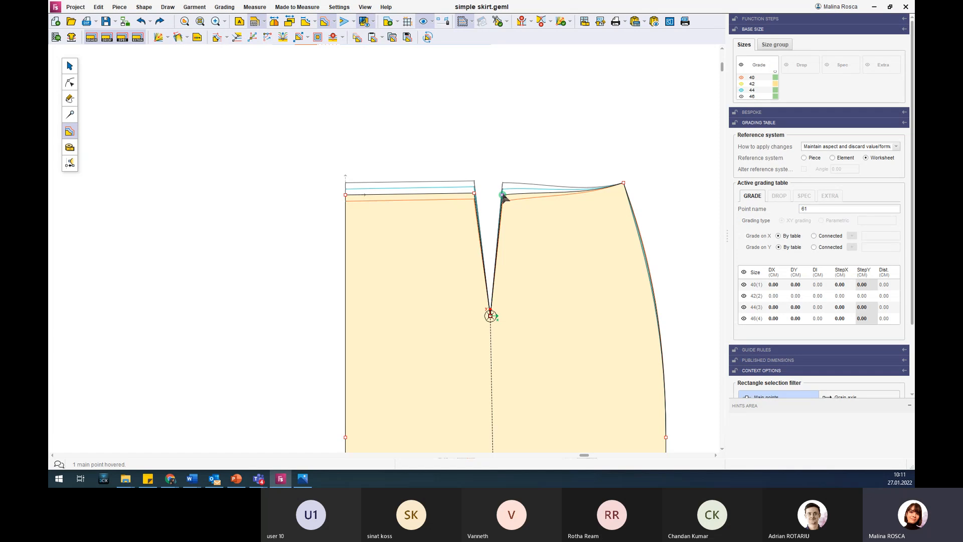
click(284, 37)
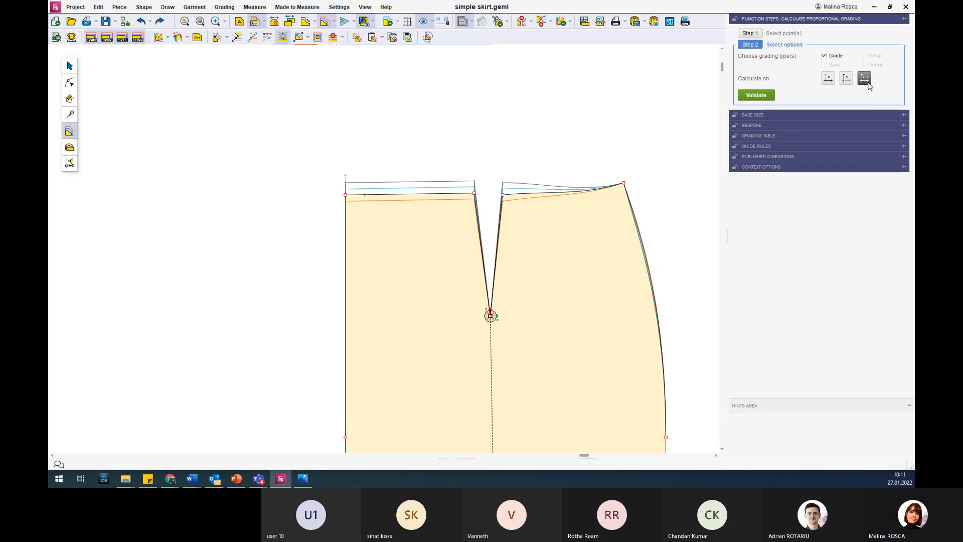
click(757, 95)
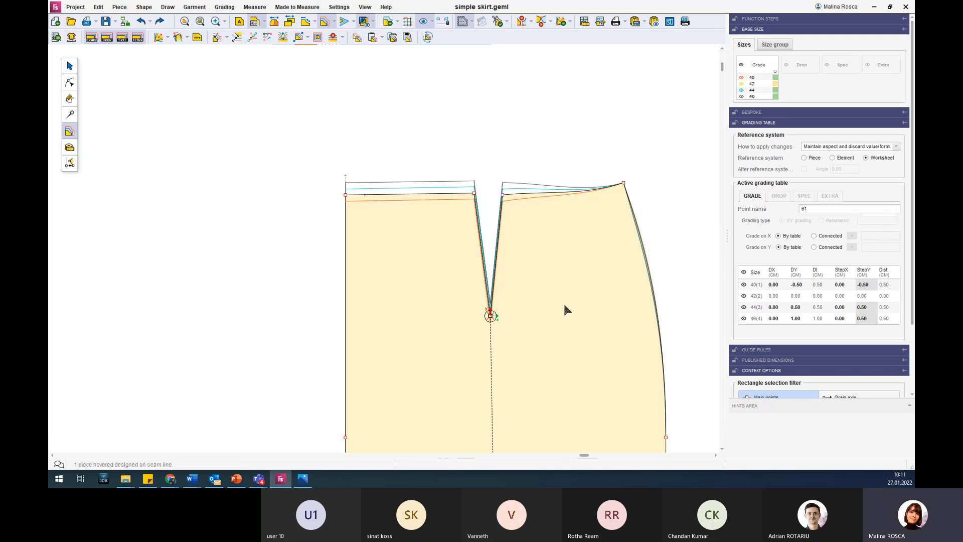
Copy the grading of the upper dart point nearest the curved side and paste it onto the side waist corner point.
scroll(564, 302, down, 2)
scroll(685, 414, up, 1)
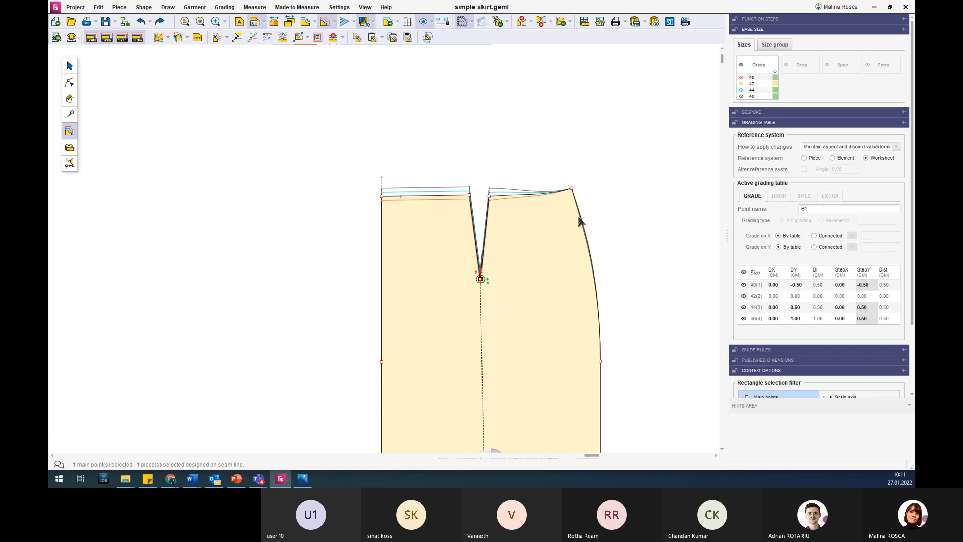
click(572, 189)
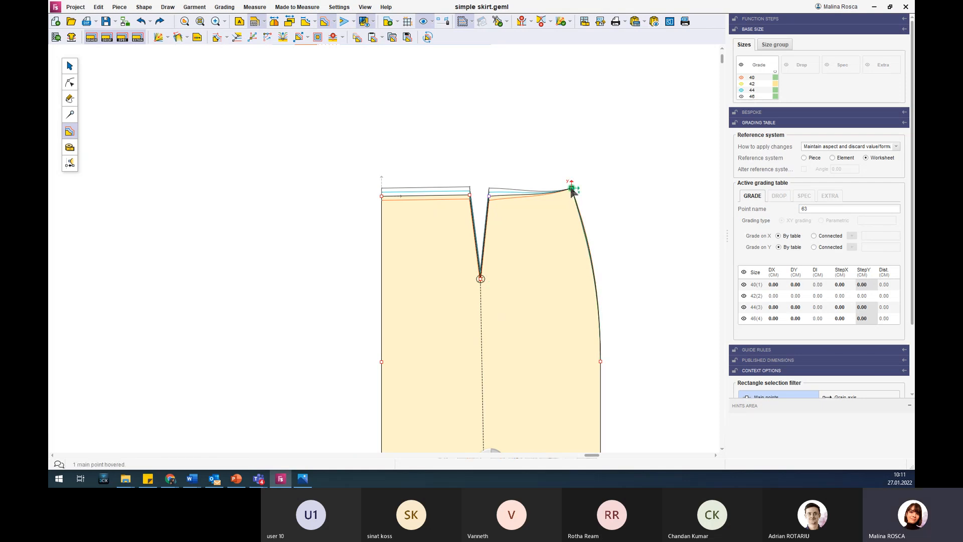
scroll(711, 203, down, 1)
click(850, 273)
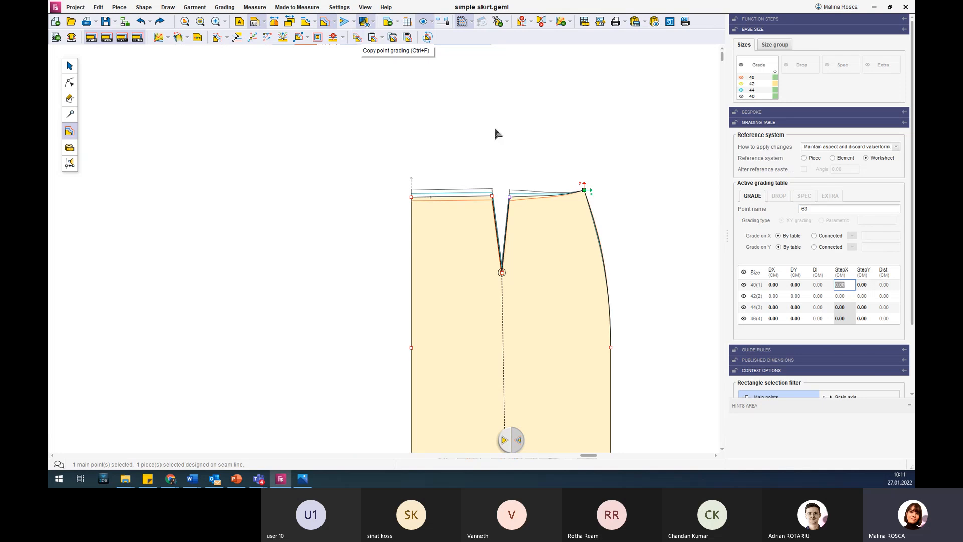
click(509, 196)
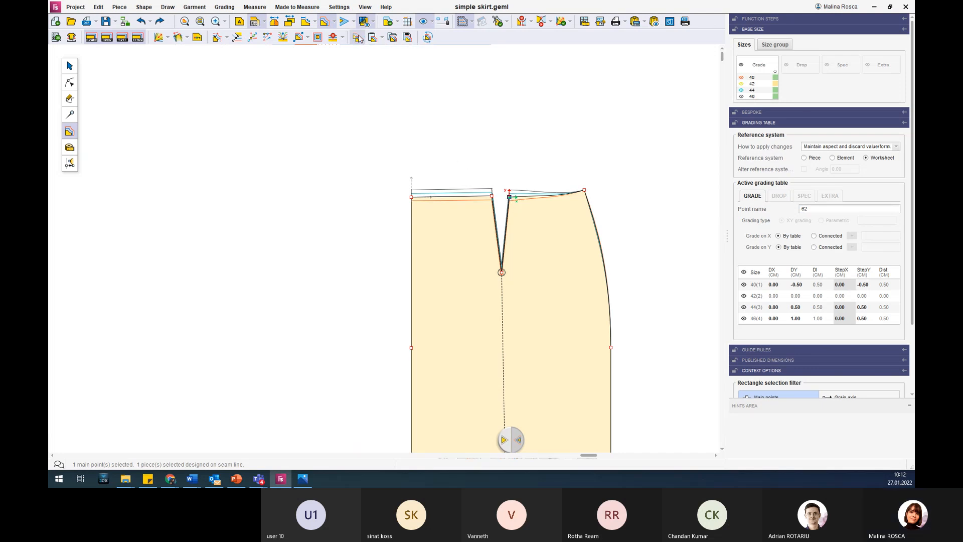
click(585, 191)
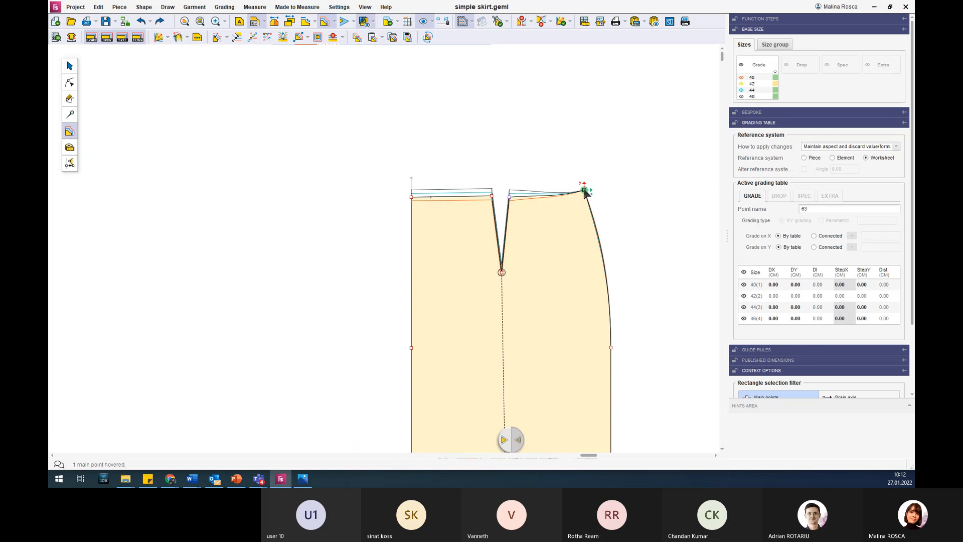
click(384, 39)
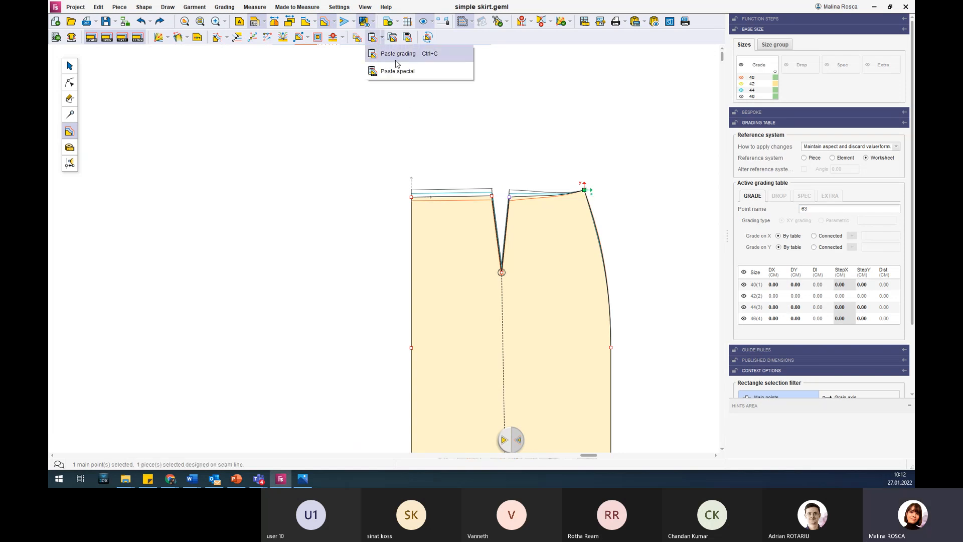
click(393, 56)
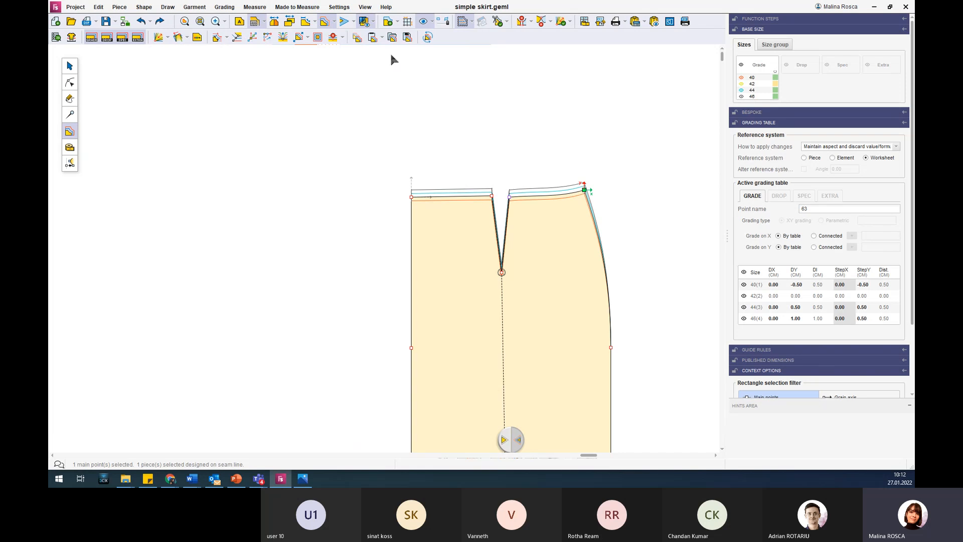
Review the pasting directions of Paste special, including Flip XY, and cancel without pasting.
click(383, 39)
click(398, 72)
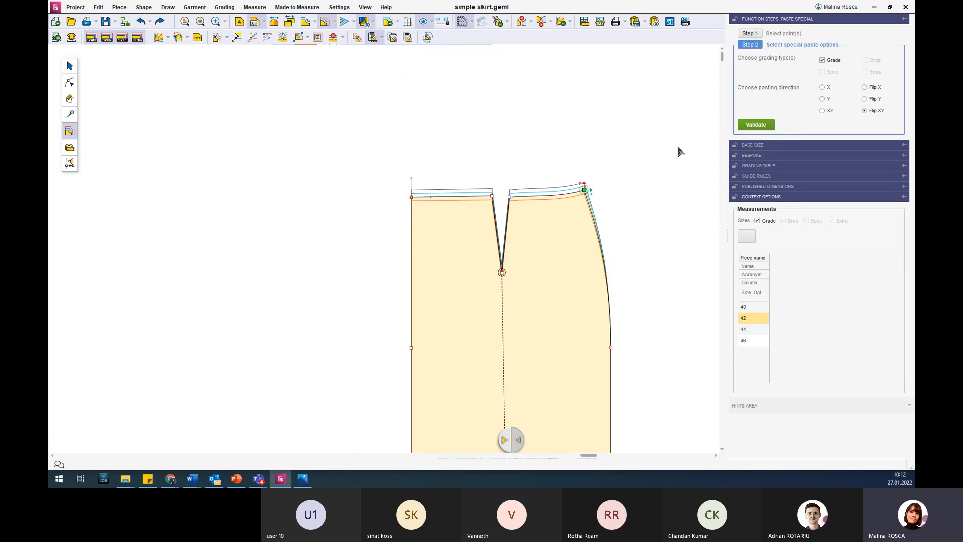
key(Escape)
Select the three main points along the skirt's curved side and set their StepY to 0.2 cm for all sizes.
scroll(663, 260, down, 5)
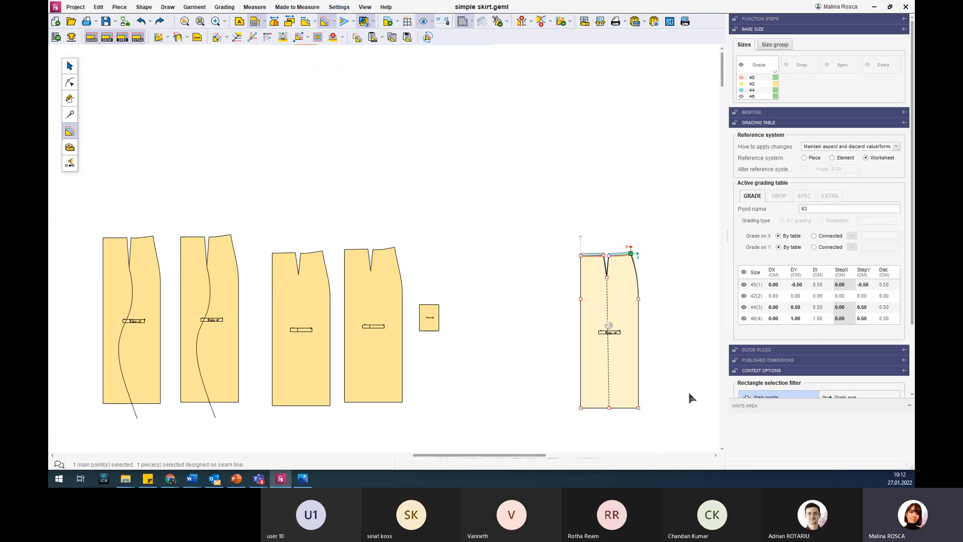
scroll(687, 389, up, 2)
click(609, 243)
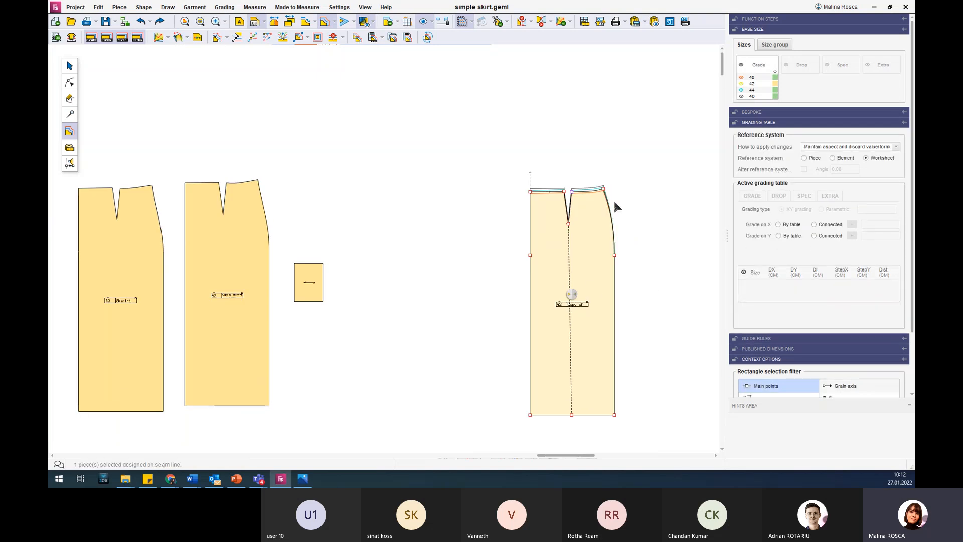
drag(615, 206, 652, 424)
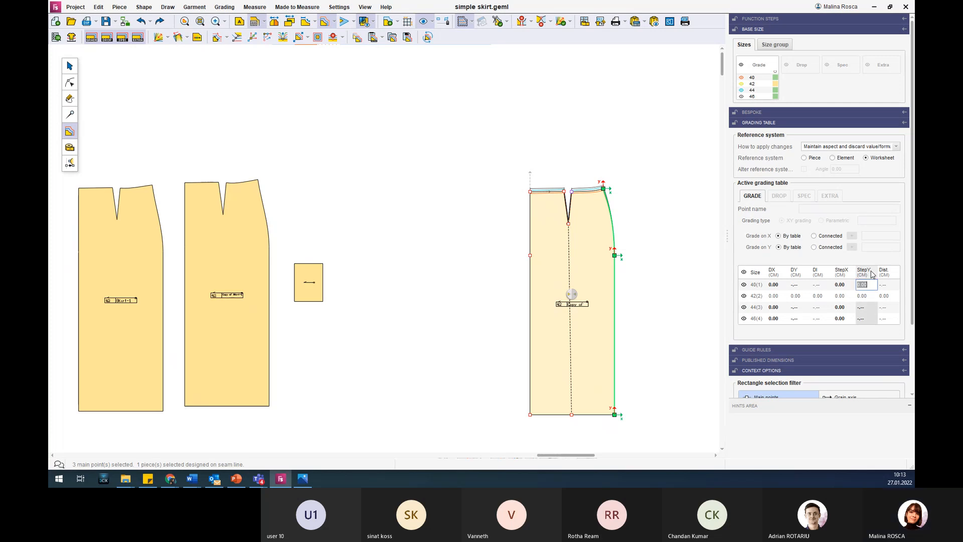
text(0.2)
key(Return)
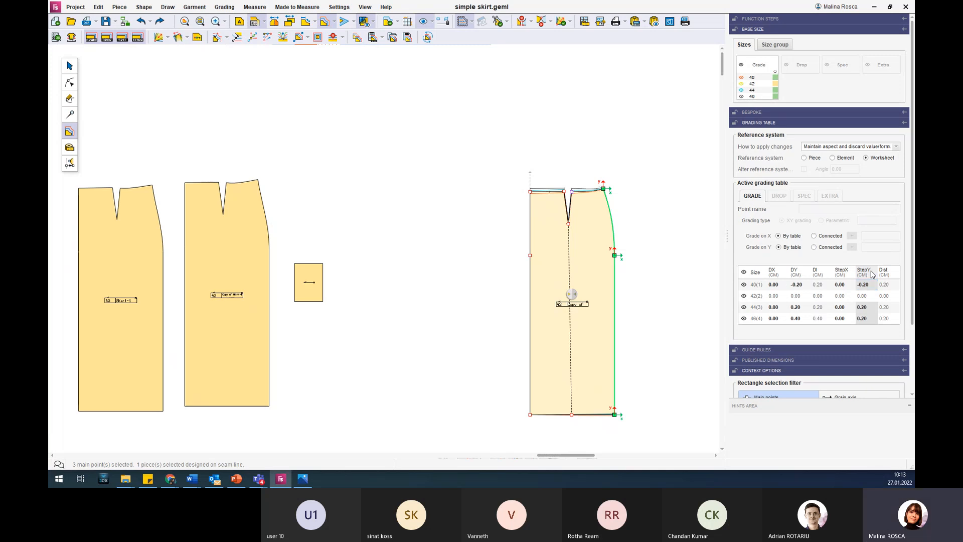
Increase the X grading of the three curved-side points in increments until StepX is 1.00 cm between sizes.
drag(593, 173, 654, 430)
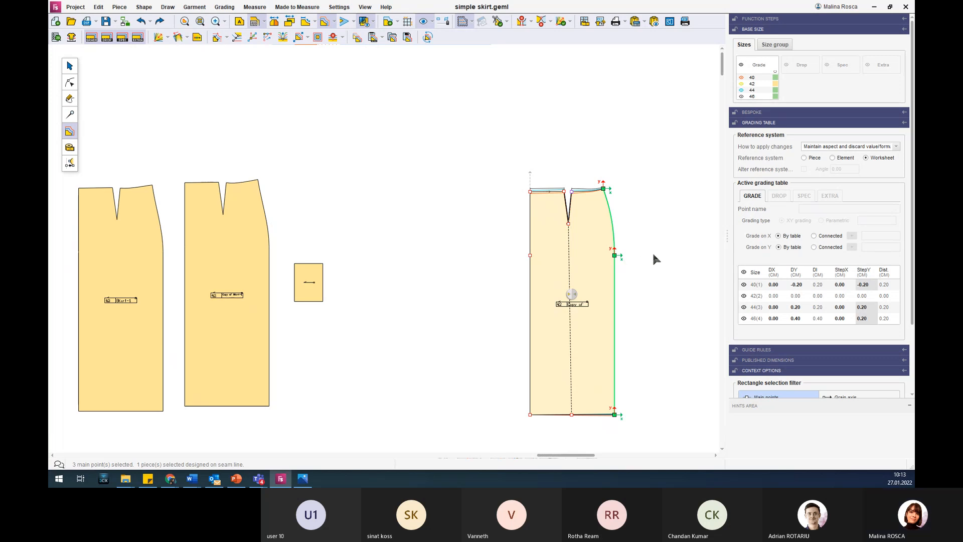
key(Right)
key(Right)
key(Right)
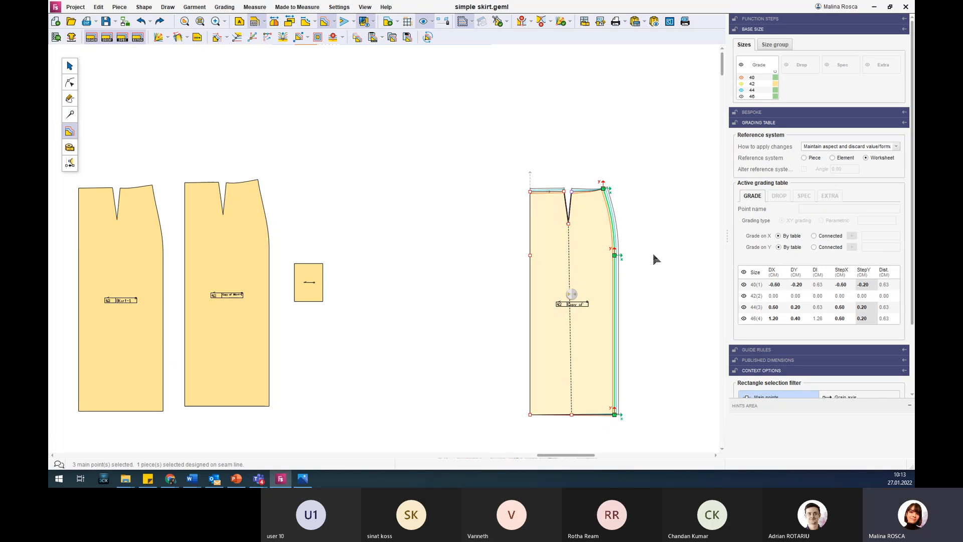
key(Right)
key(Right)
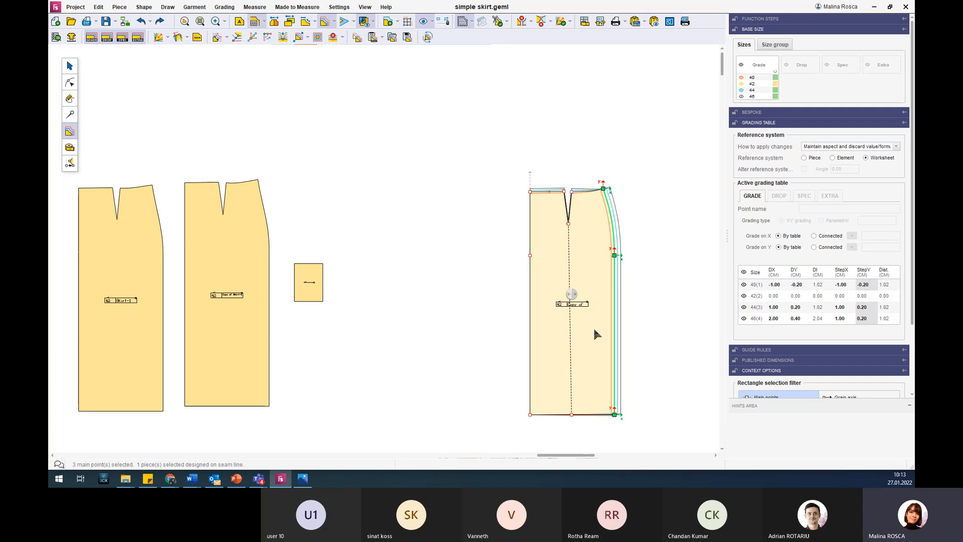
scroll(621, 163, up, 5)
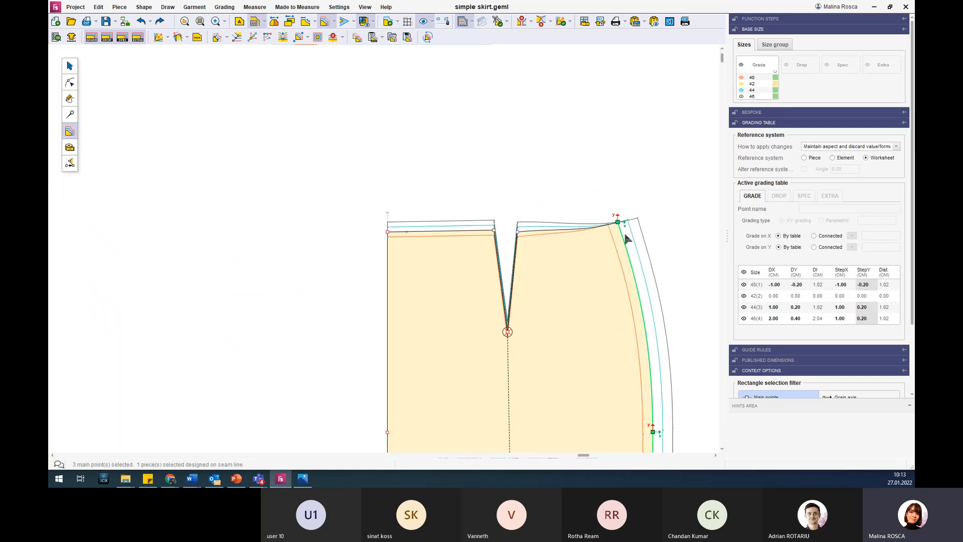
Increase the Y grading of the side waist corner point until StepY is 0.70 cm between sizes.
click(618, 223)
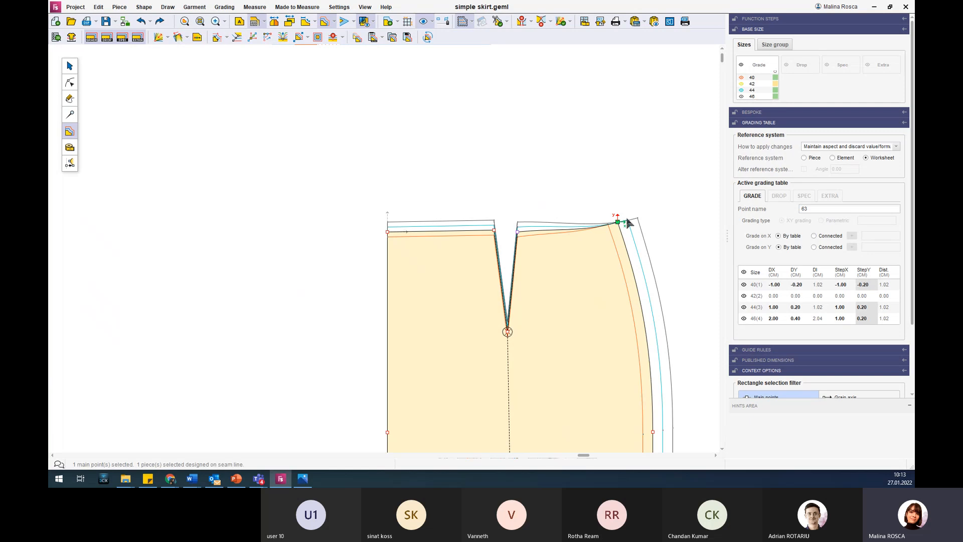
key(Up)
key(Up)
key(Up)
key(Up)
key(Up)
key(Up)
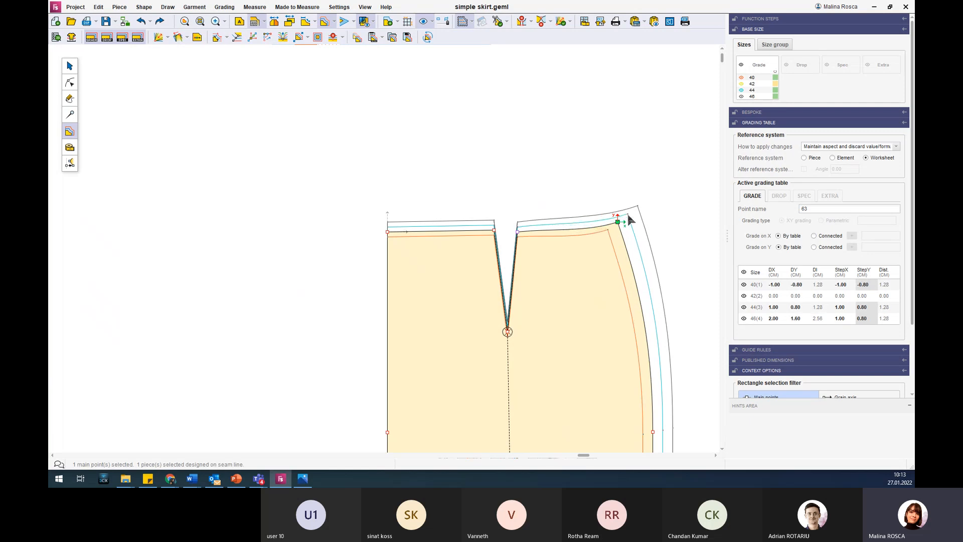
key(Down)
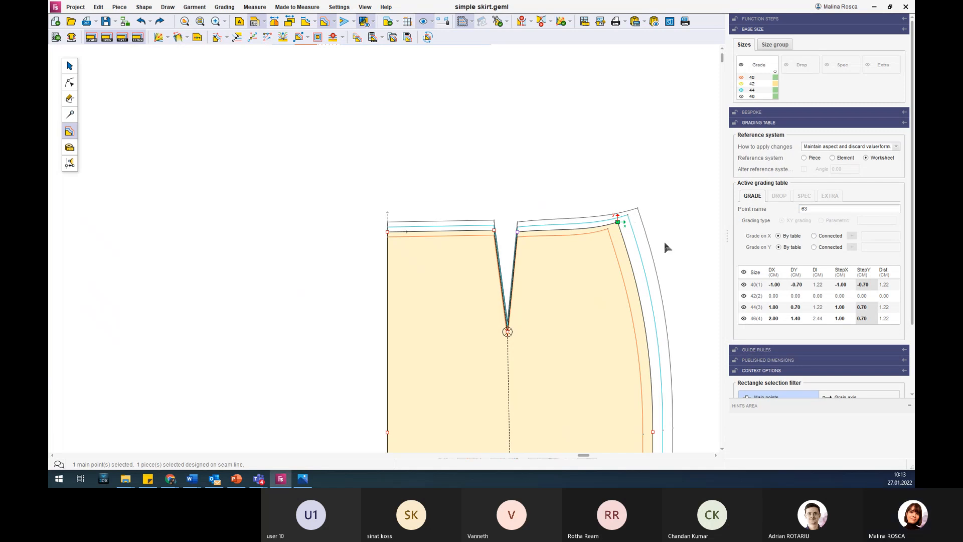
Adjust the Y grading of the hem corner point on the side seam until StepY is 0.00 for all sizes.
scroll(624, 230, down, 2)
scroll(655, 305, down, 3)
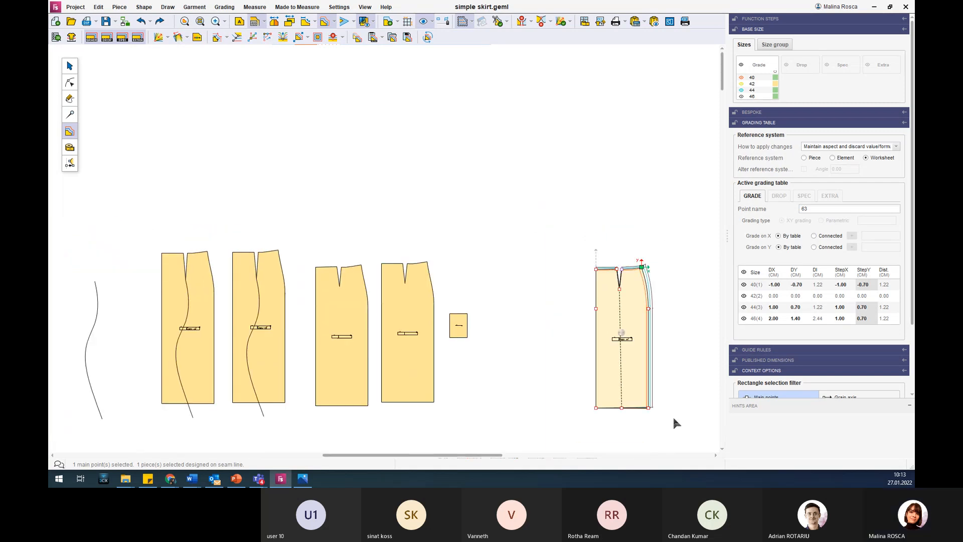
scroll(640, 425, up, 5)
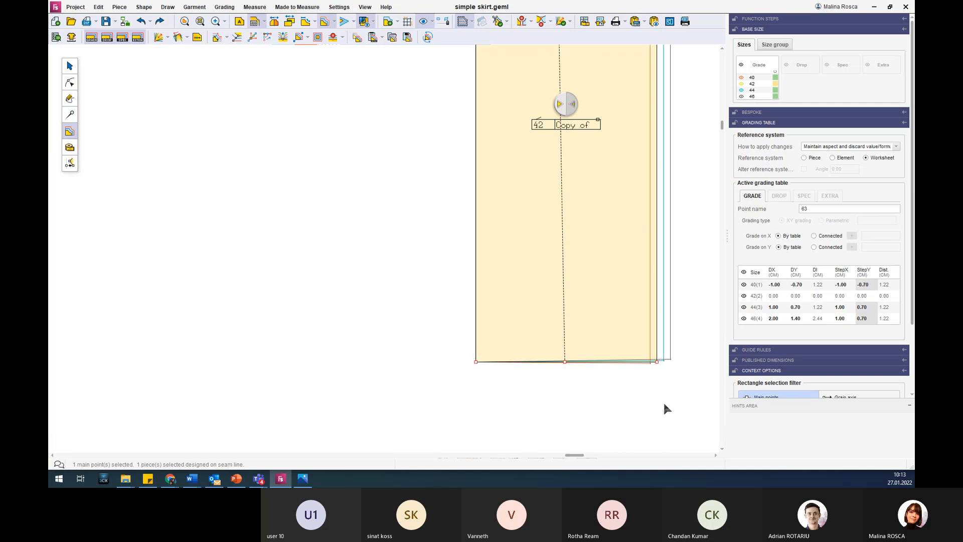
click(657, 361)
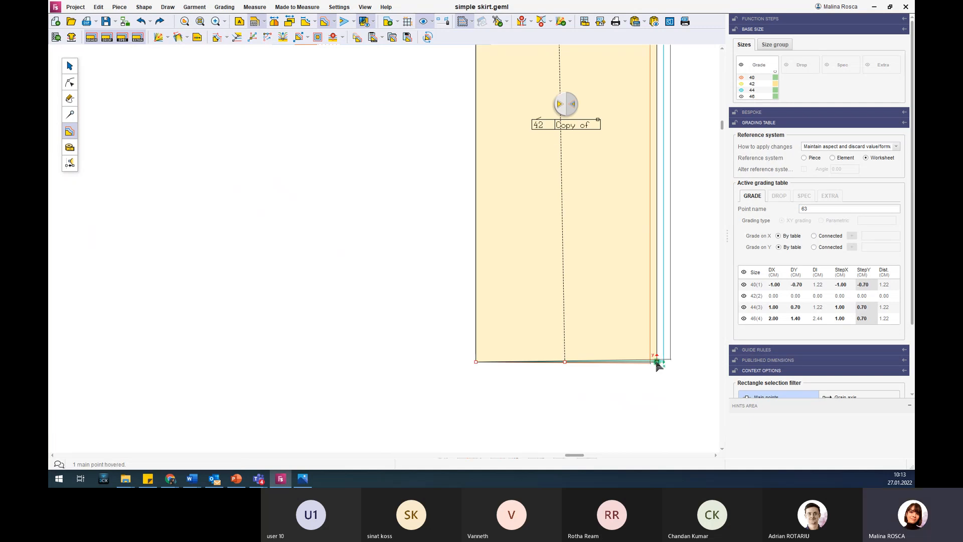
key(Up)
key(Down)
key(Down)
key(Down)
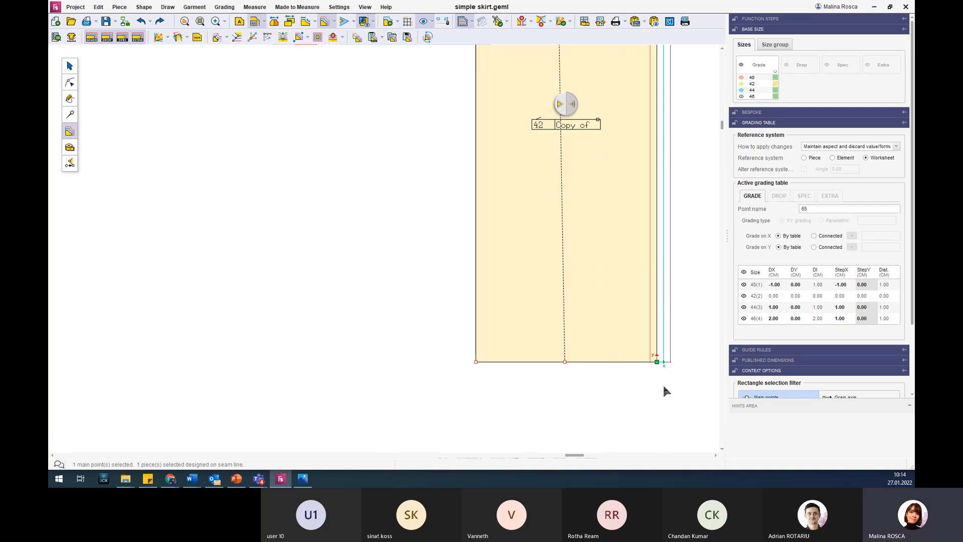
Try a StepX grading of 0.30 cm on the dart tip point, and return its StepX to 0.00.
scroll(573, 289, down, 5)
scroll(585, 170, up, 5)
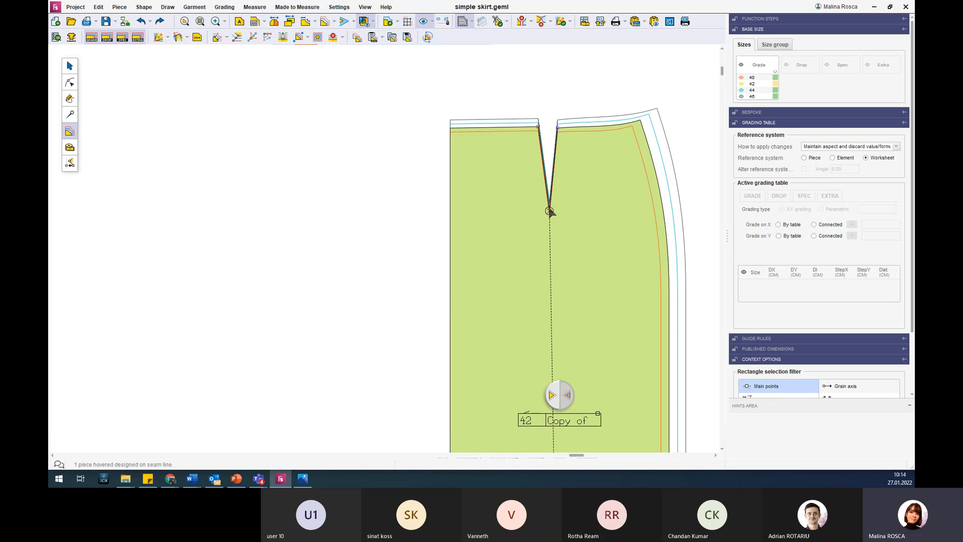
click(549, 211)
key(Right)
key(Right)
key(Right)
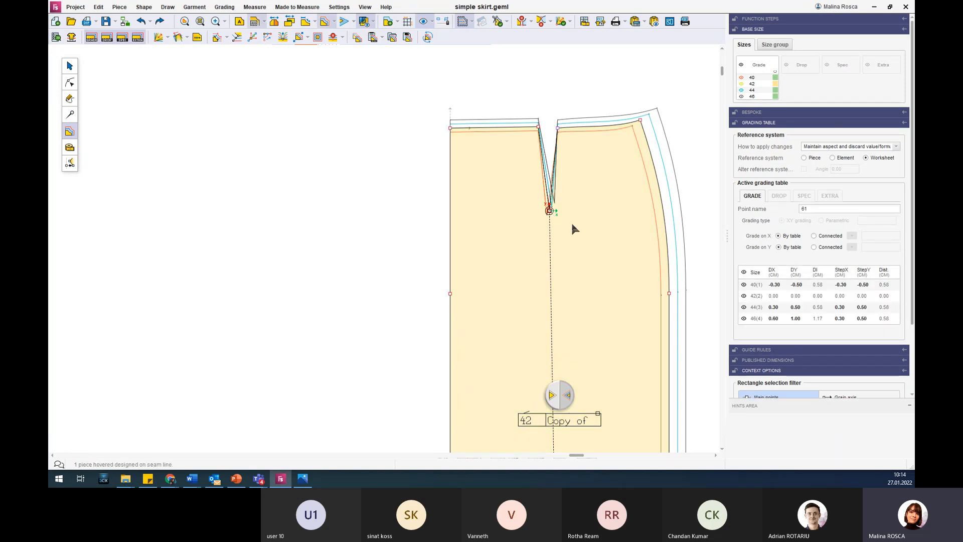
key(Left)
key(Left)
key(Left)
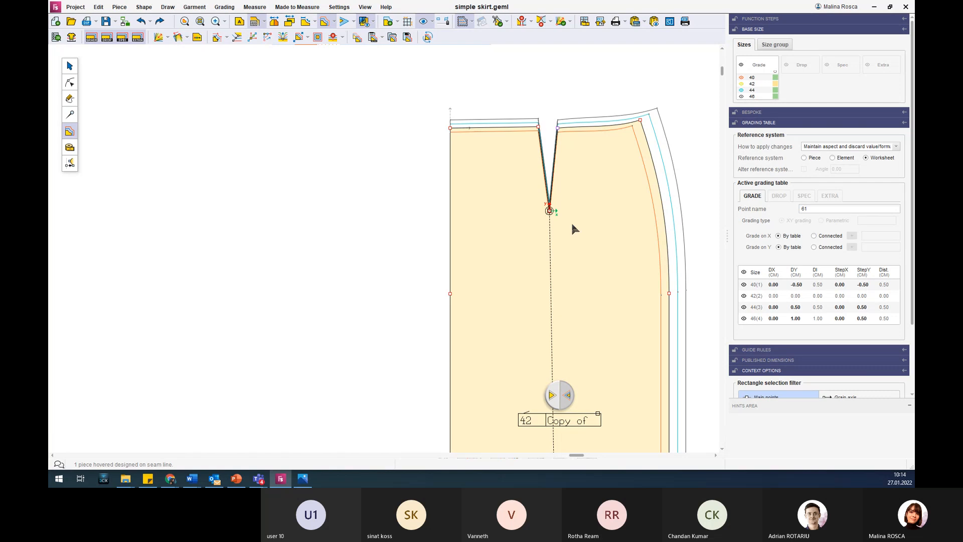
Review the whole graded skirt piece and select its side waist corner point to show the grading values.
click(421, 243)
scroll(415, 246, down, 5)
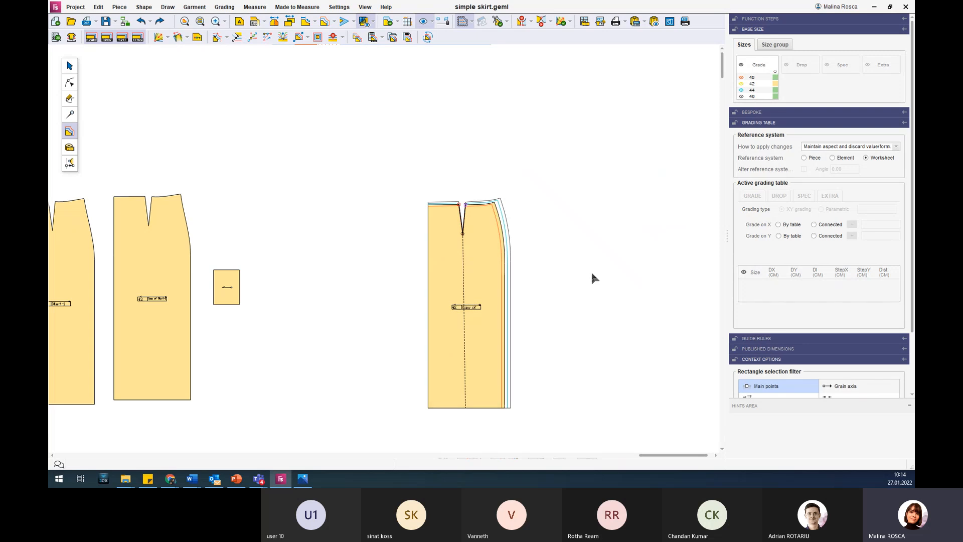
click(493, 207)
click(494, 203)
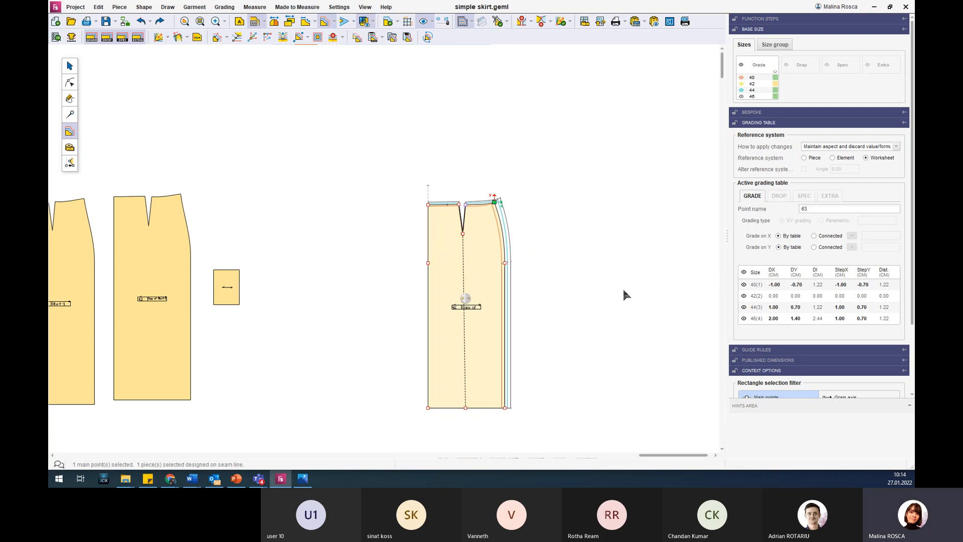
Browse the Demo FS training folders for a size set file to load in the size set editor, and close without loading.
click(55, 35)
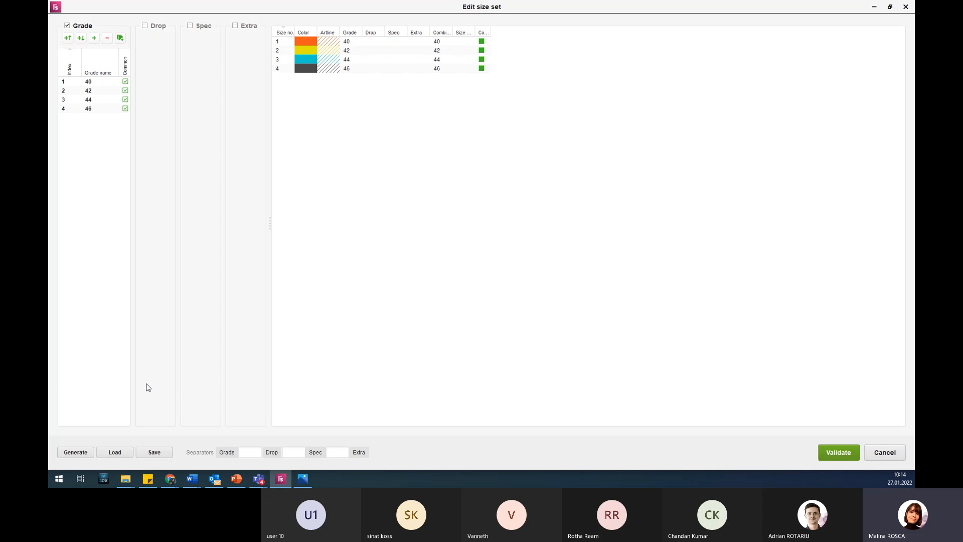
click(115, 452)
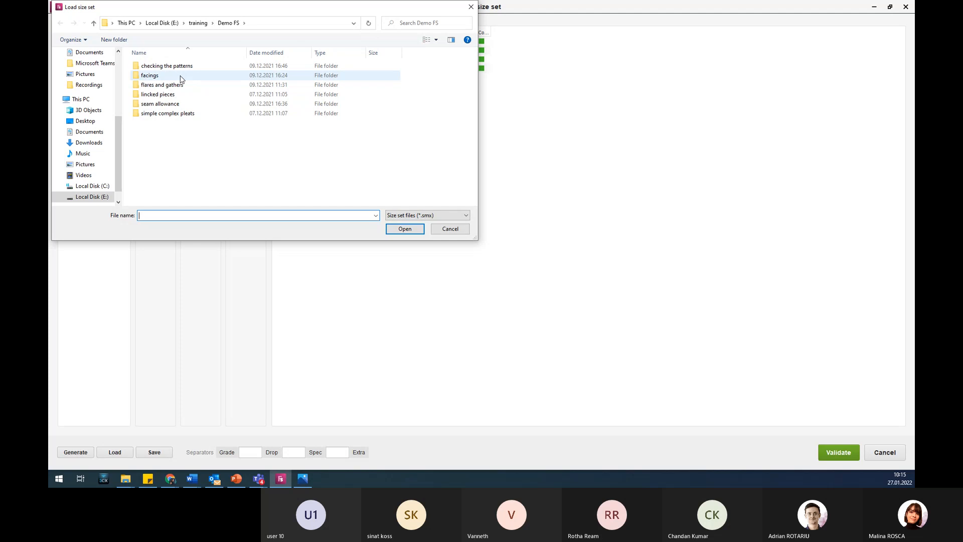
double_click(175, 113)
click(228, 23)
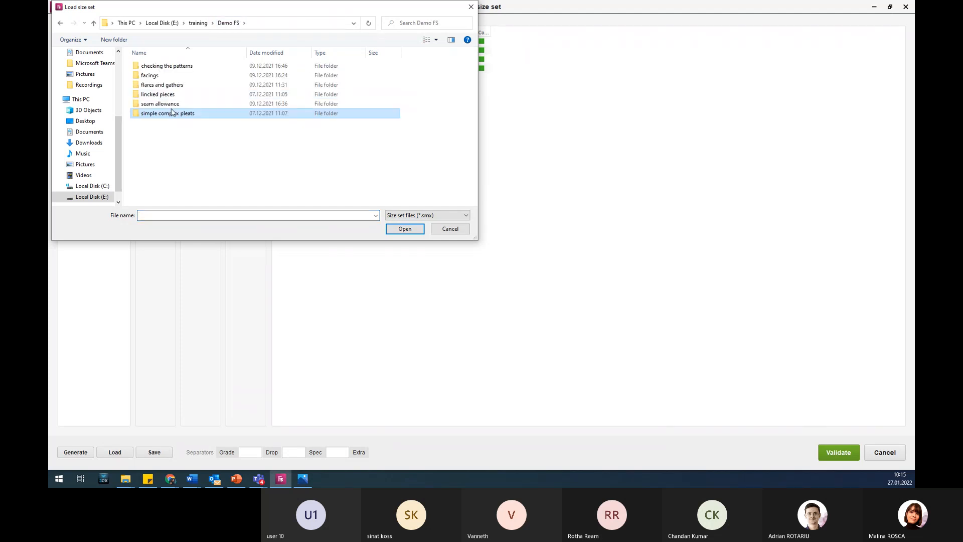
double_click(181, 98)
click(228, 23)
double_click(196, 75)
click(232, 25)
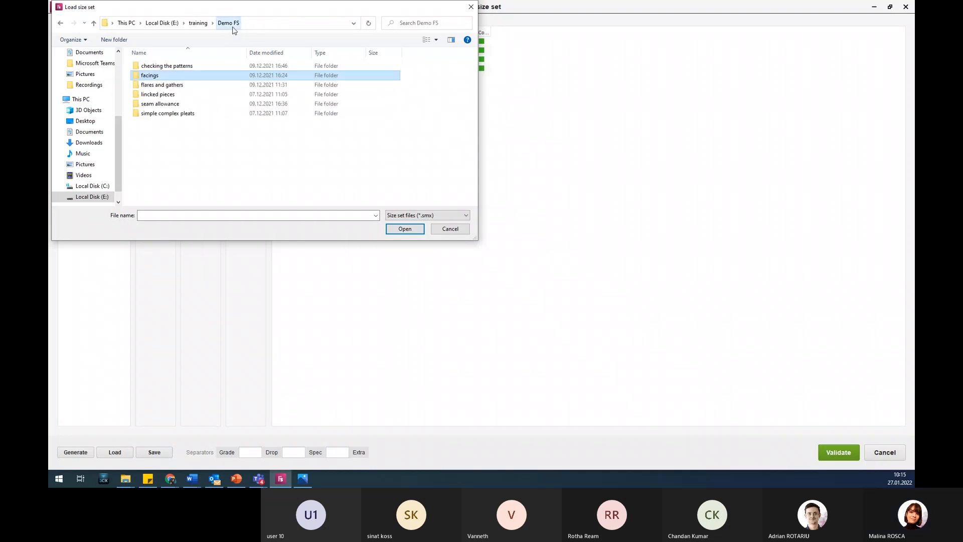
click(198, 23)
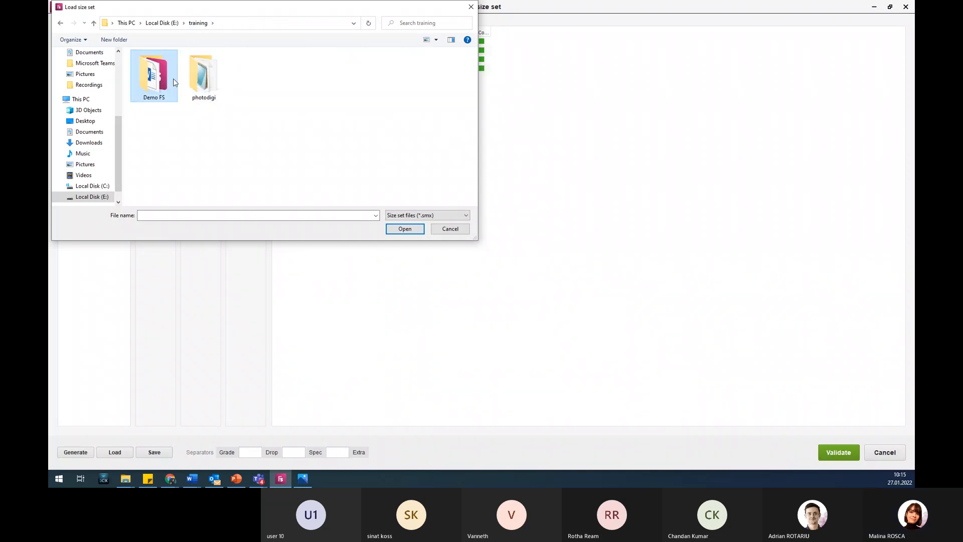
double_click(161, 81)
double_click(190, 66)
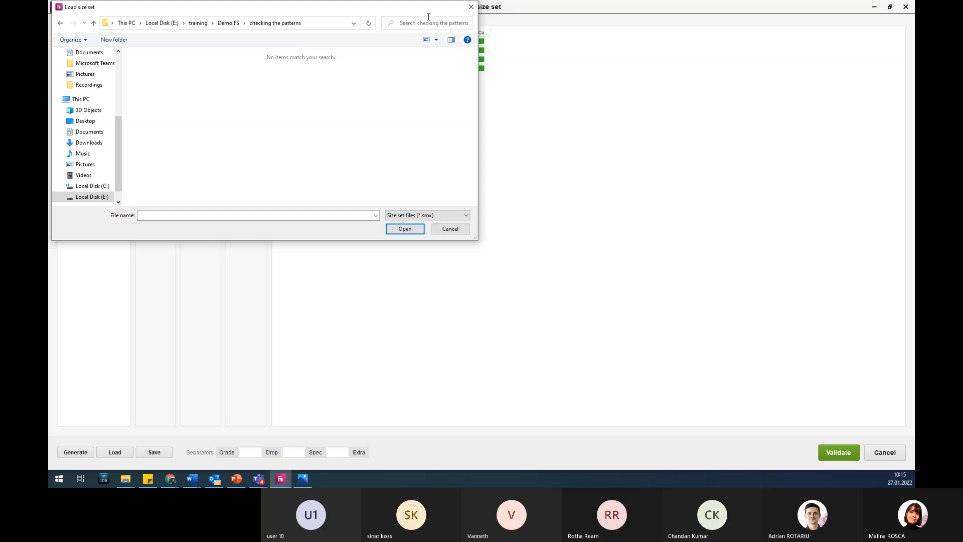
click(470, 7)
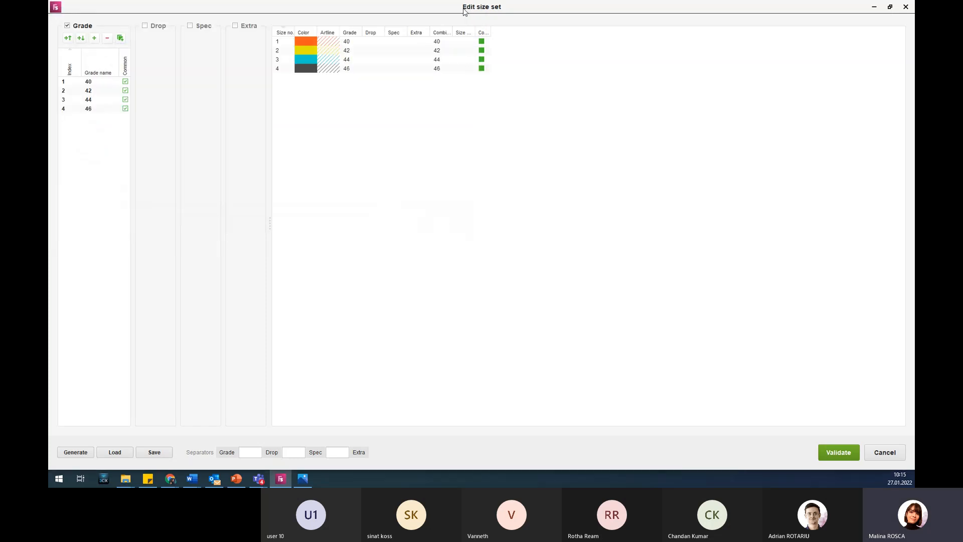
click(905, 7)
click(609, 174)
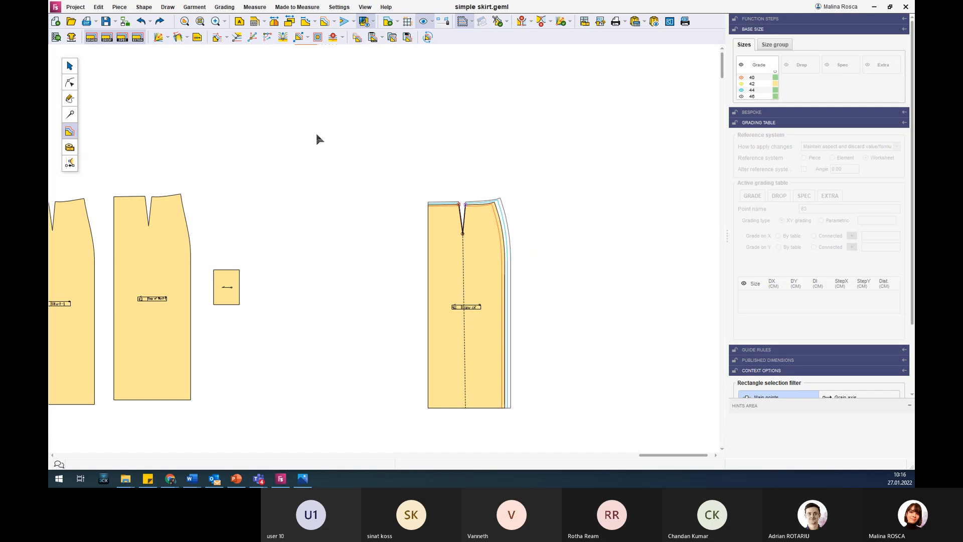
Leave grading mode for piece selection and select the graded skirt piece to view its piece properties.
scroll(316, 138, down, 5)
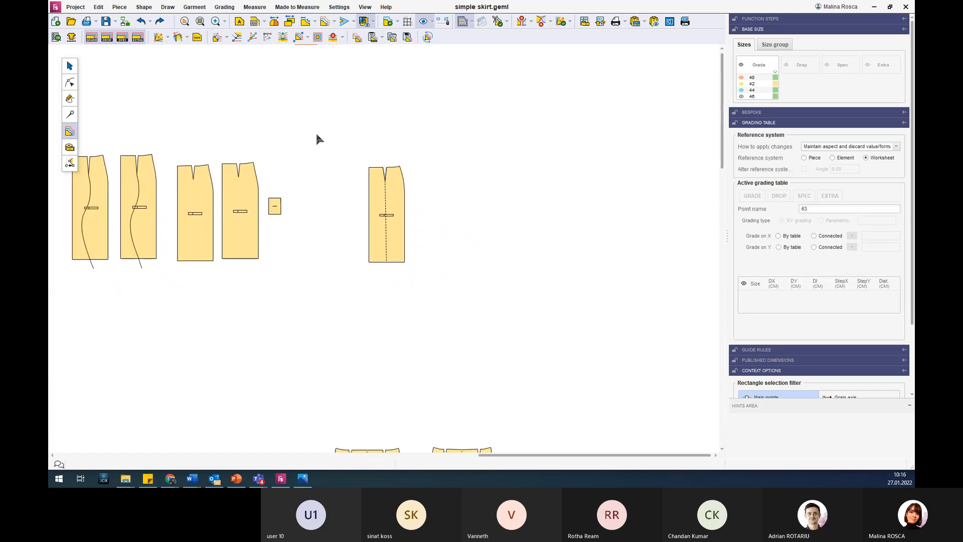
scroll(317, 138, down, 1)
scroll(231, 99, down, 1)
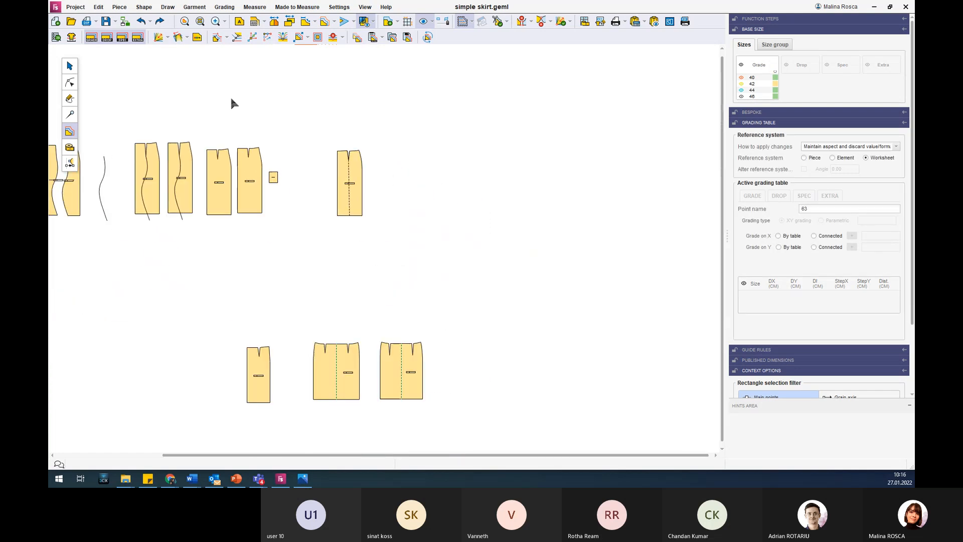
click(70, 65)
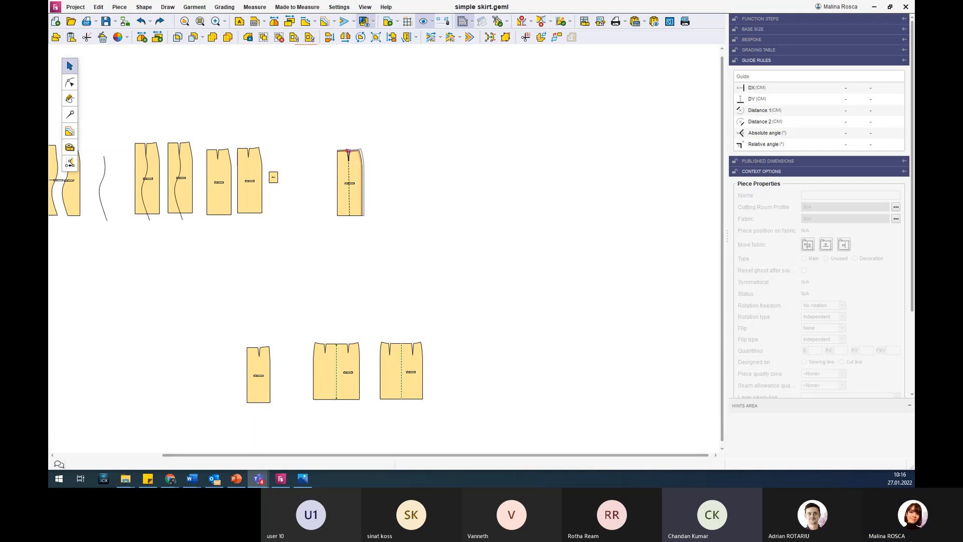
key(alt+Tab)
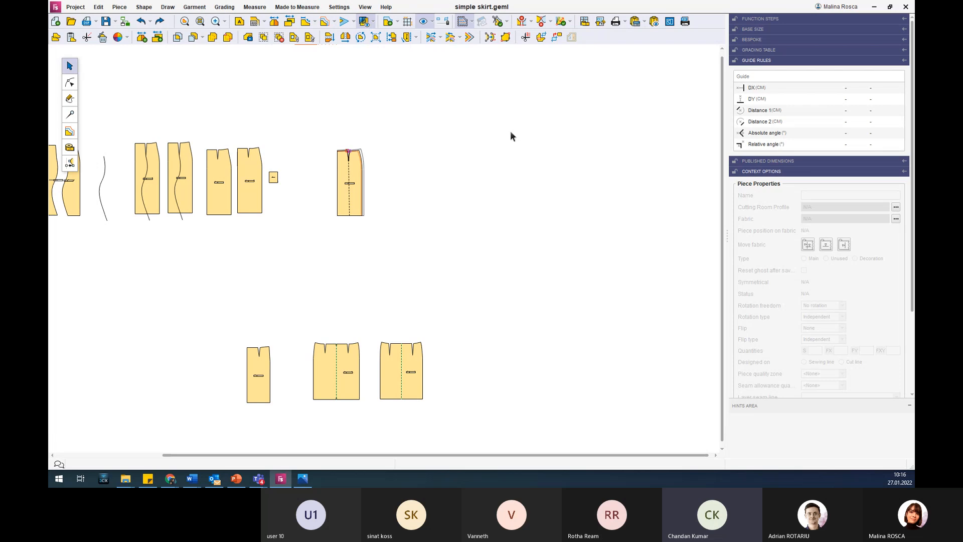
click(351, 198)
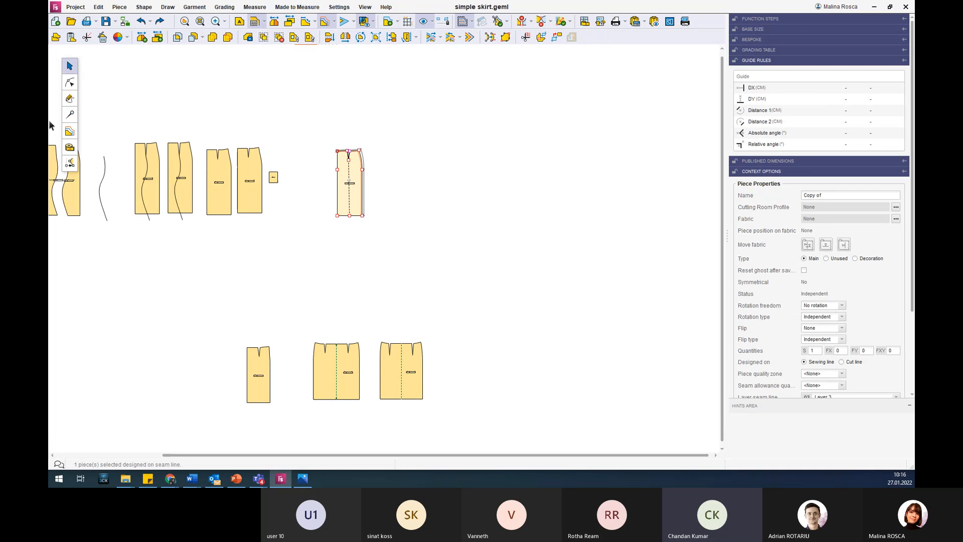
Return to grading mode, look for a dimension file (*.dim) to load in the dimension properties, and close without loading.
click(70, 131)
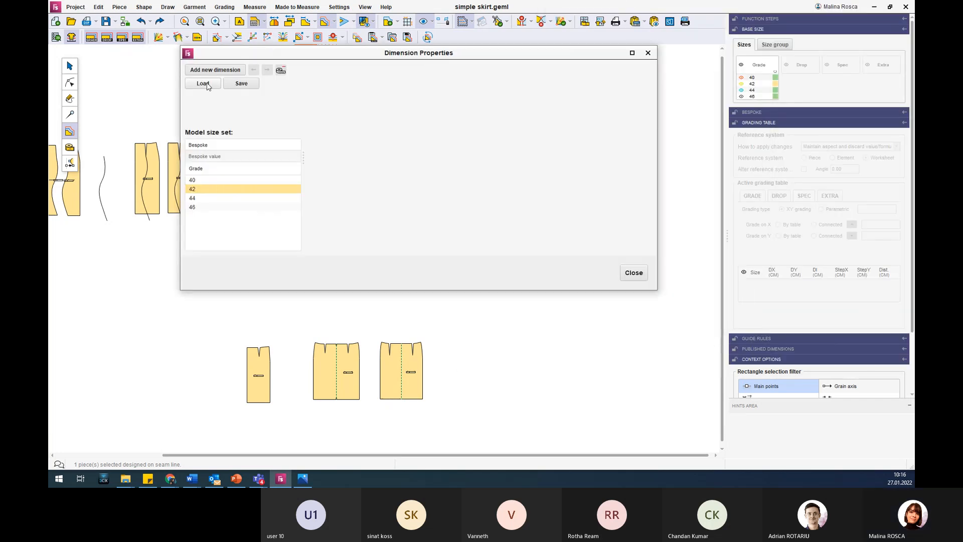
click(203, 83)
click(559, 263)
click(557, 270)
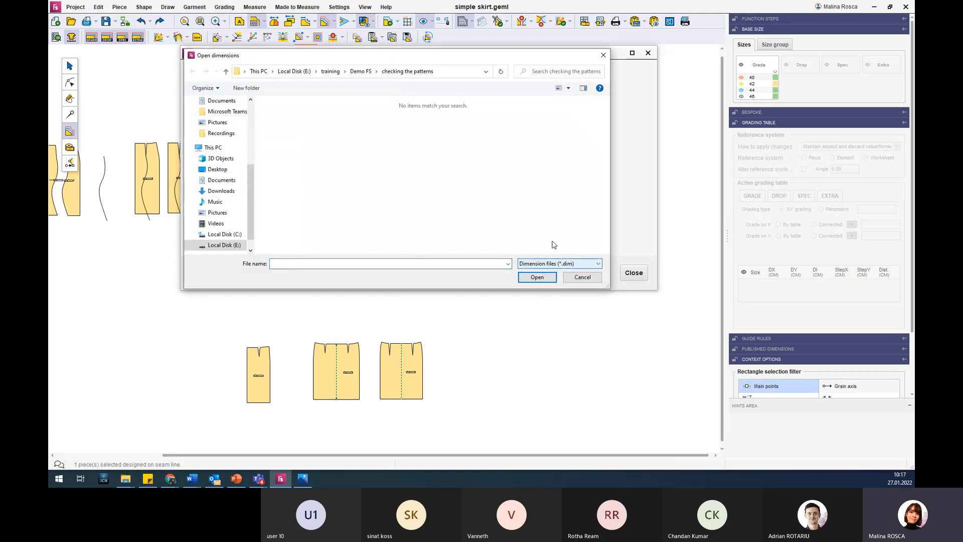
click(604, 55)
click(648, 52)
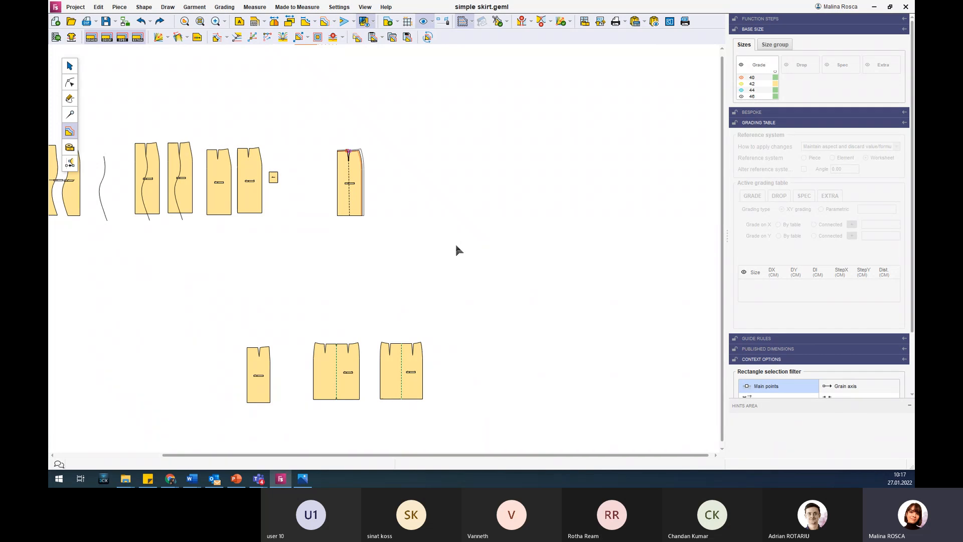
Review the file formats available for import into the project, such as DXF Standard, without importing anything.
click(76, 8)
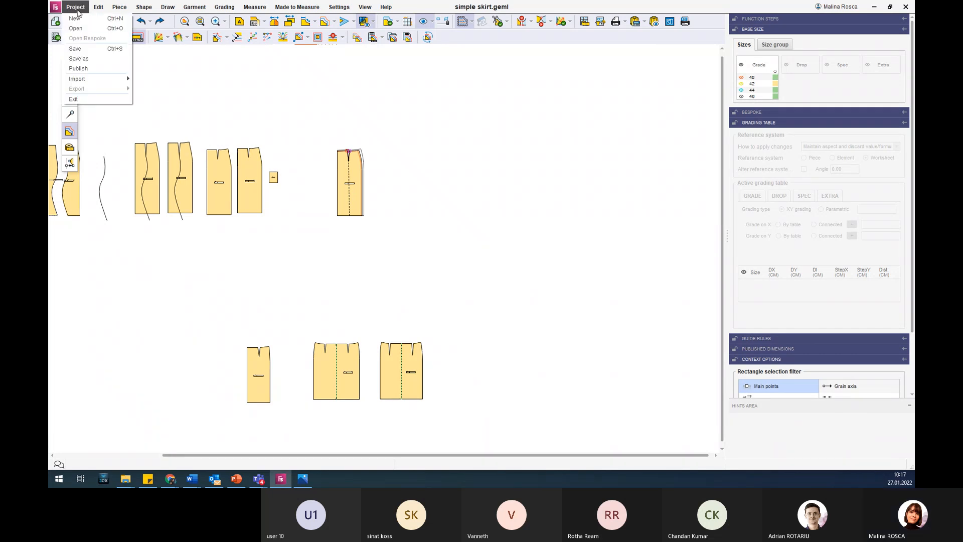
mouse_move(113, 80)
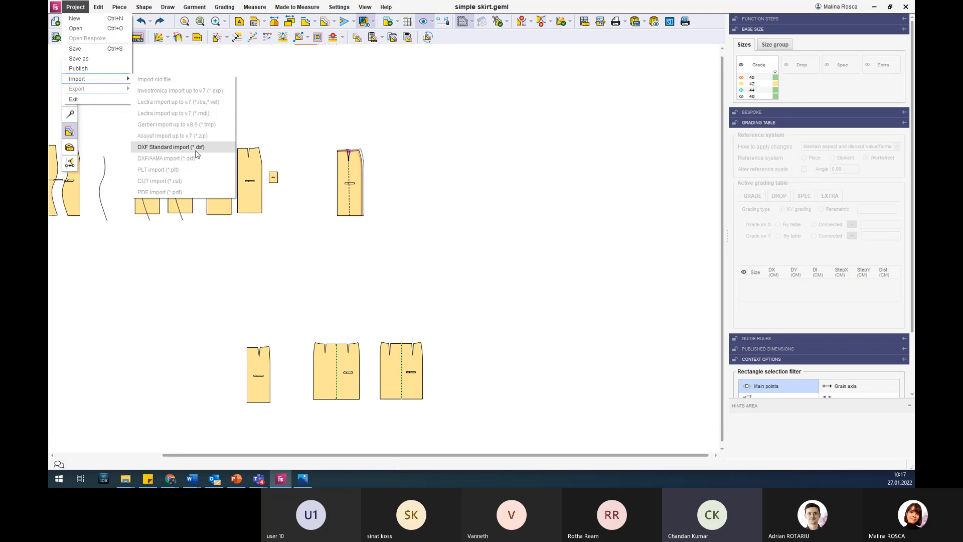
click(294, 117)
scroll(294, 117, down, 1)
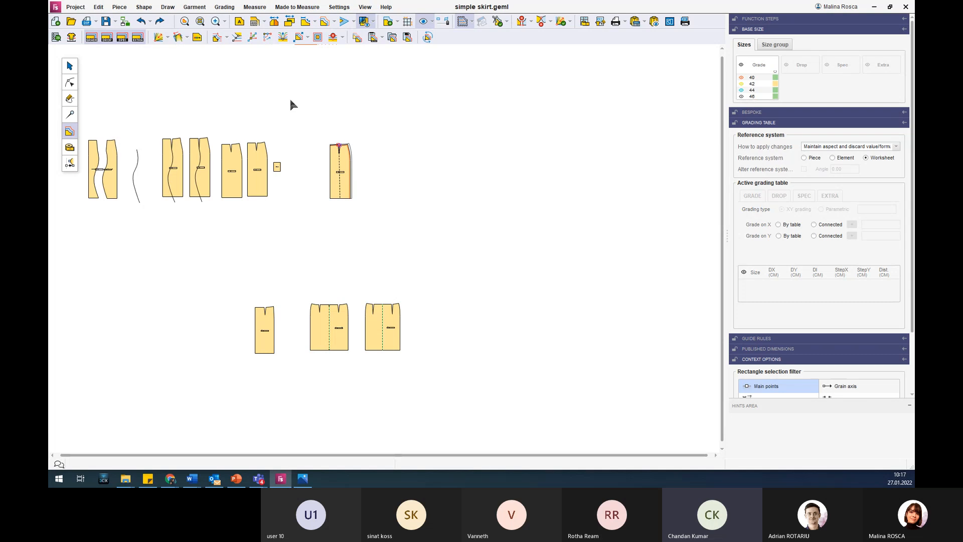
click(75, 7)
mouse_move(126, 79)
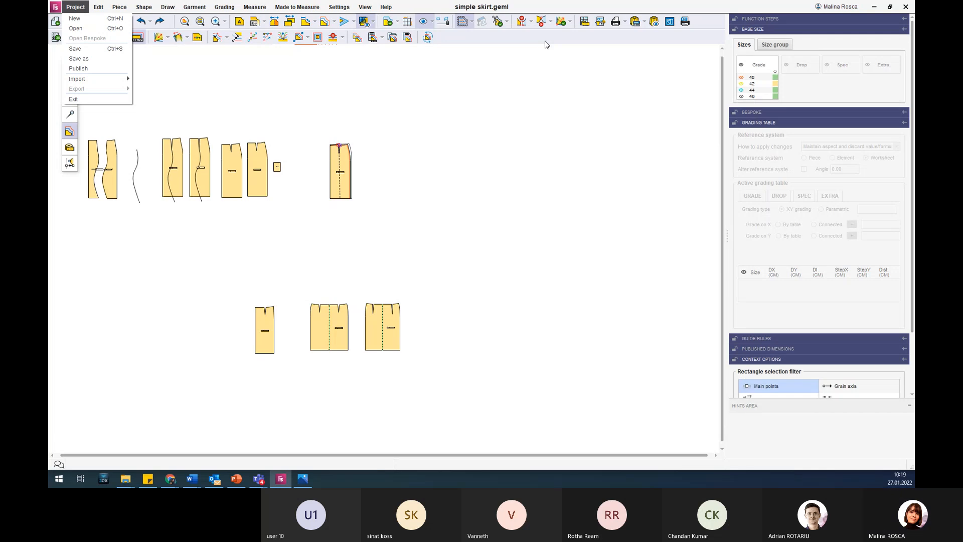
click(517, 8)
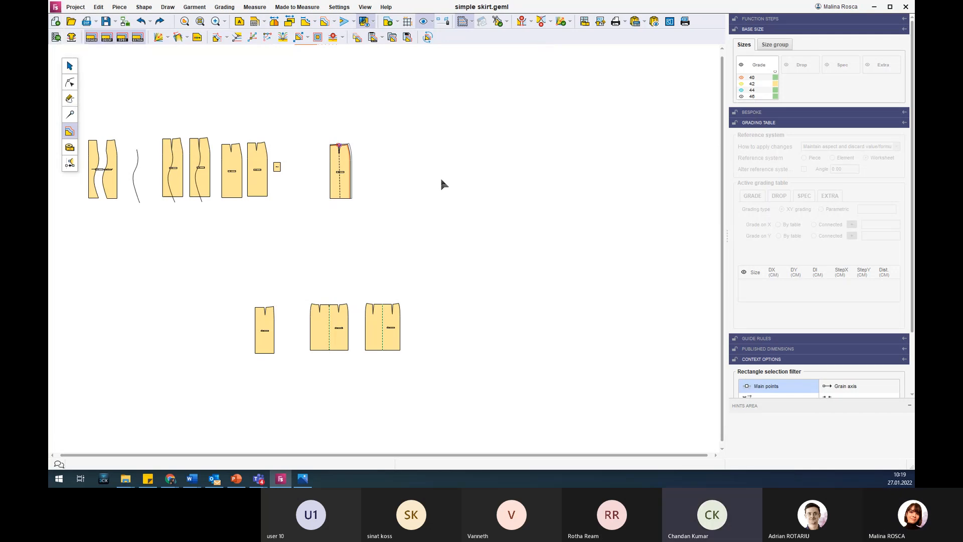
Switch to the Demo presentation in PowerPoint, showing the slide on creating the model library.
scroll(429, 197, down, 2)
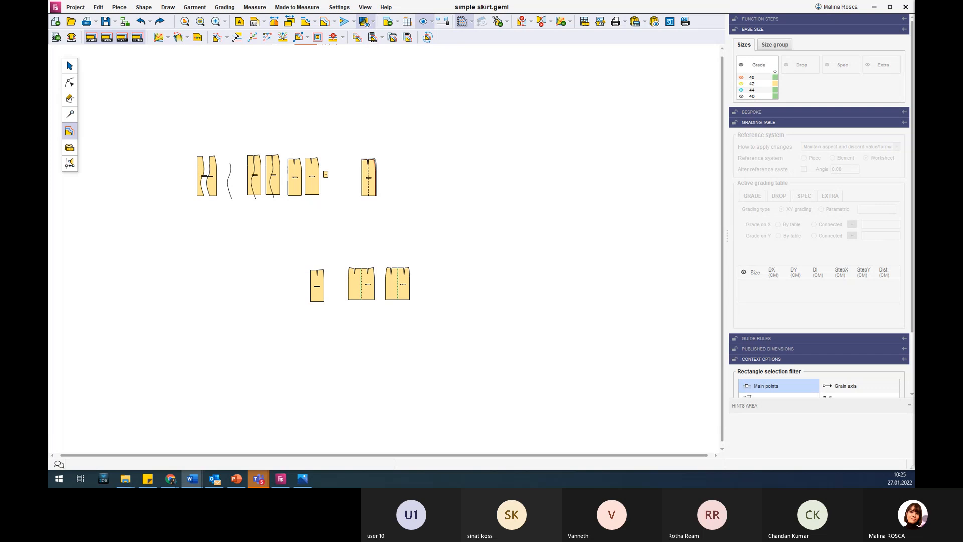
key(alt+Tab)
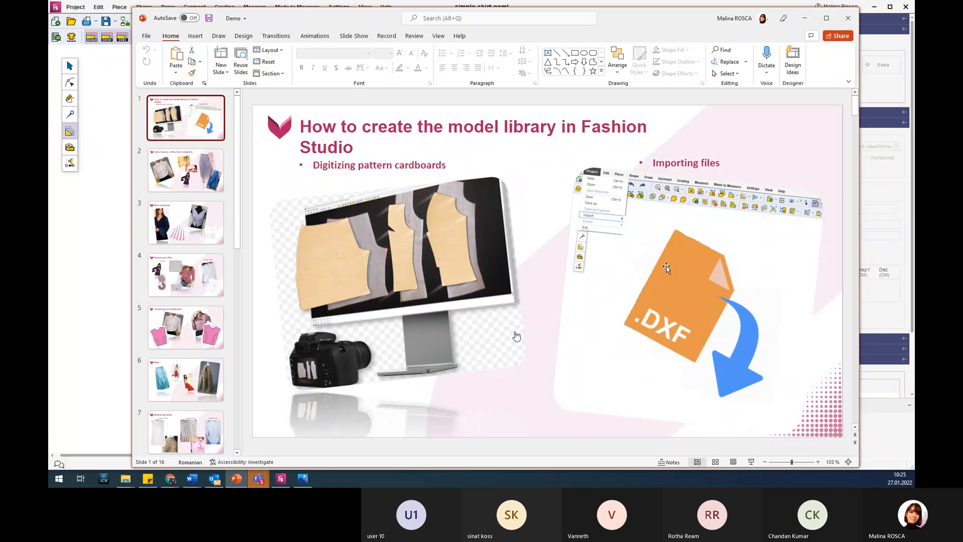
Look through the slide thumbnails of the presentation and show slide 11 on linked pieces.
scroll(199, 210, down, 6)
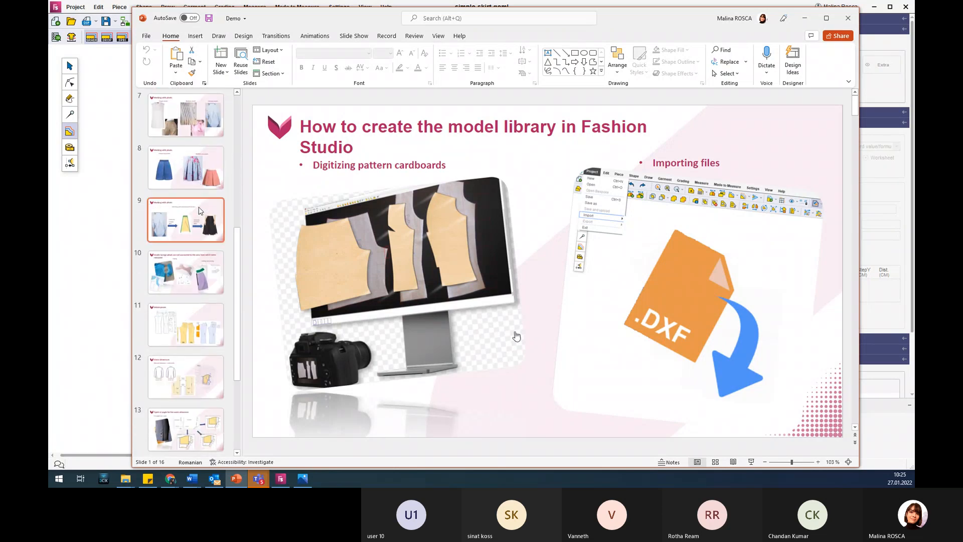
scroll(199, 210, down, 3)
scroll(199, 210, up, 7)
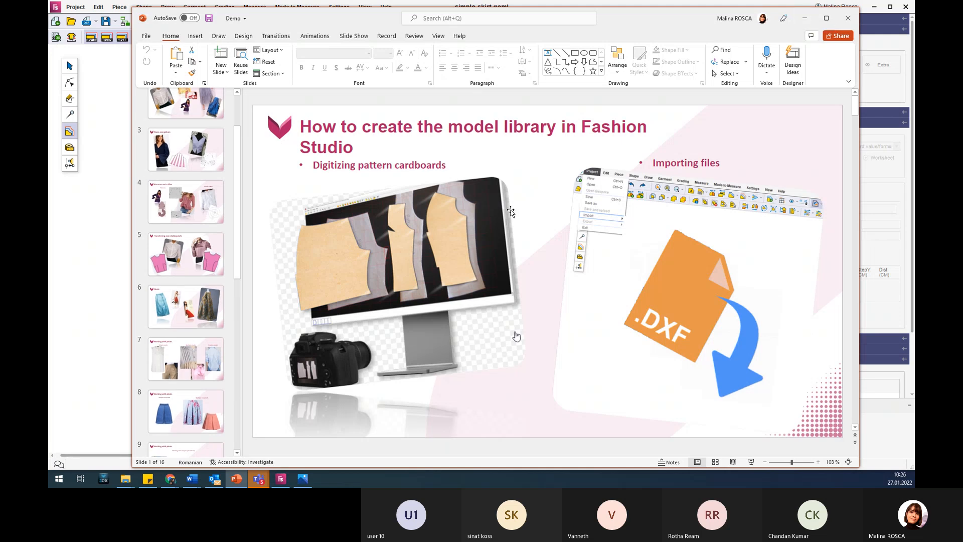
scroll(200, 304, down, 2)
scroll(200, 304, down, 4)
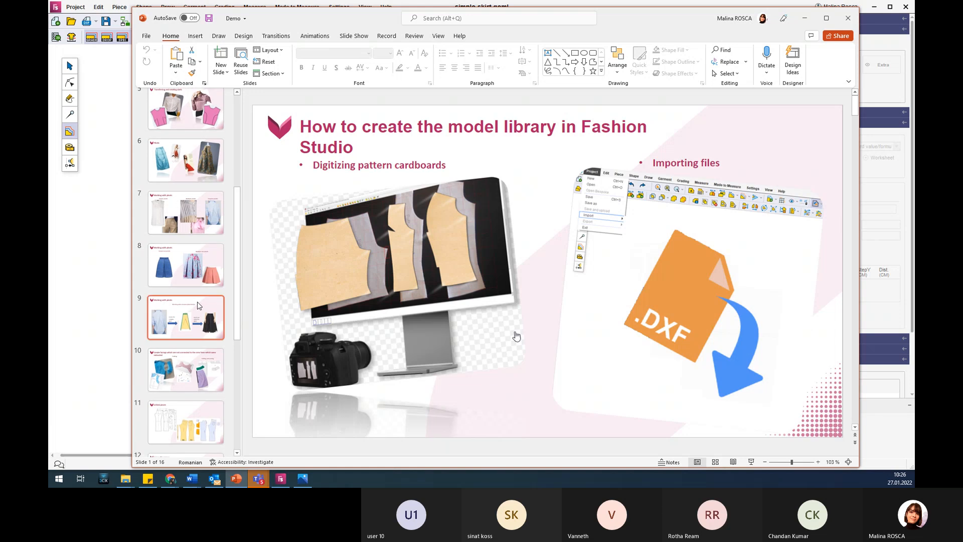
click(199, 281)
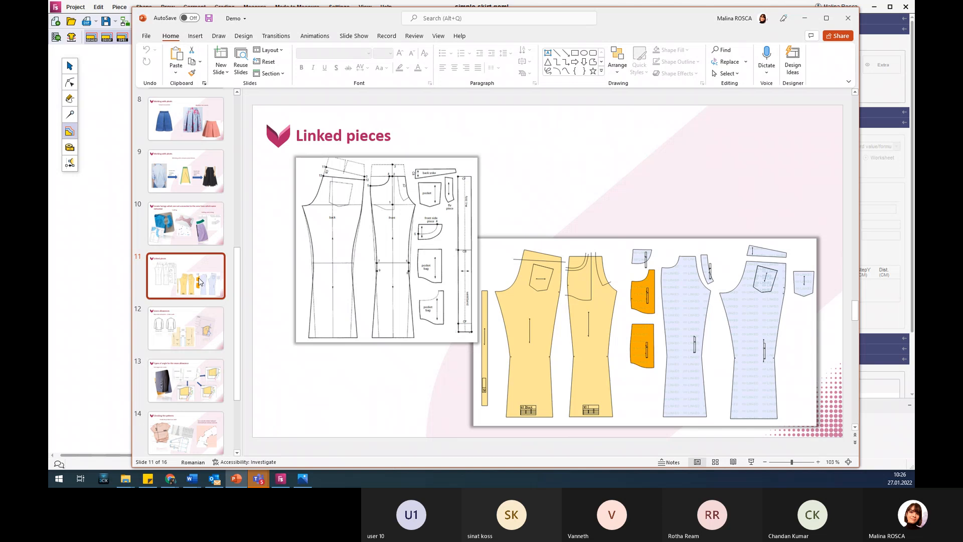
Review slides 12 to 14, covering step seam allowances, seam allowance angle types for vents, and checking the patterns.
click(205, 325)
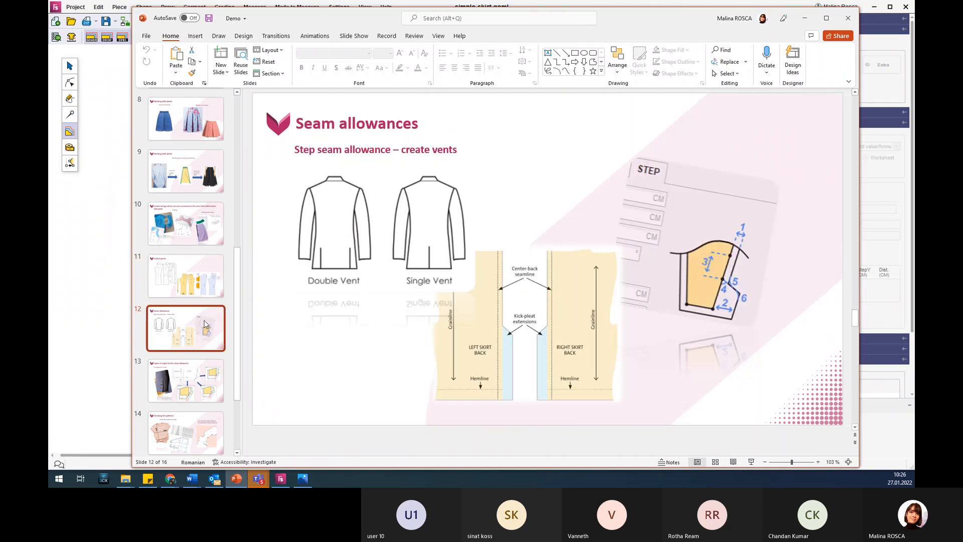
scroll(205, 324, down, 2)
click(205, 323)
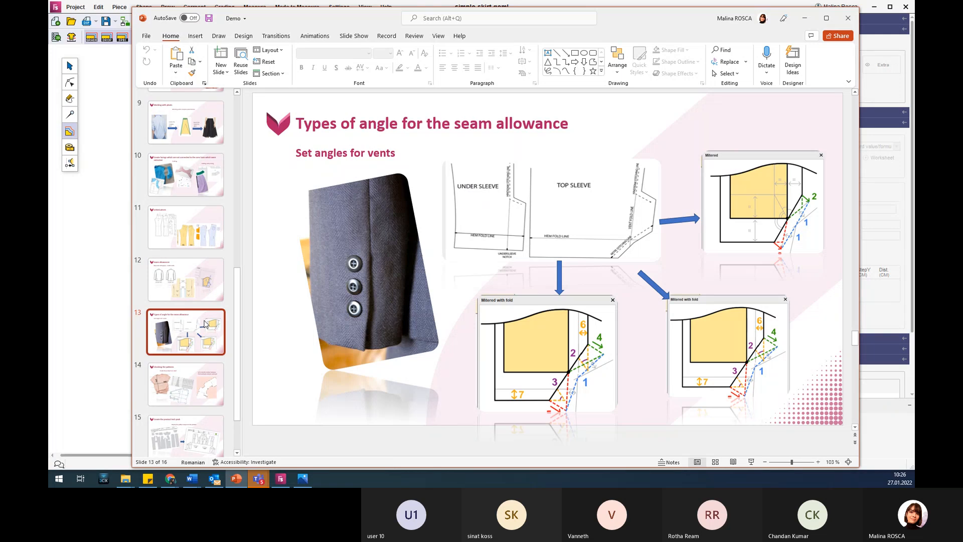
scroll(205, 324, down, 1)
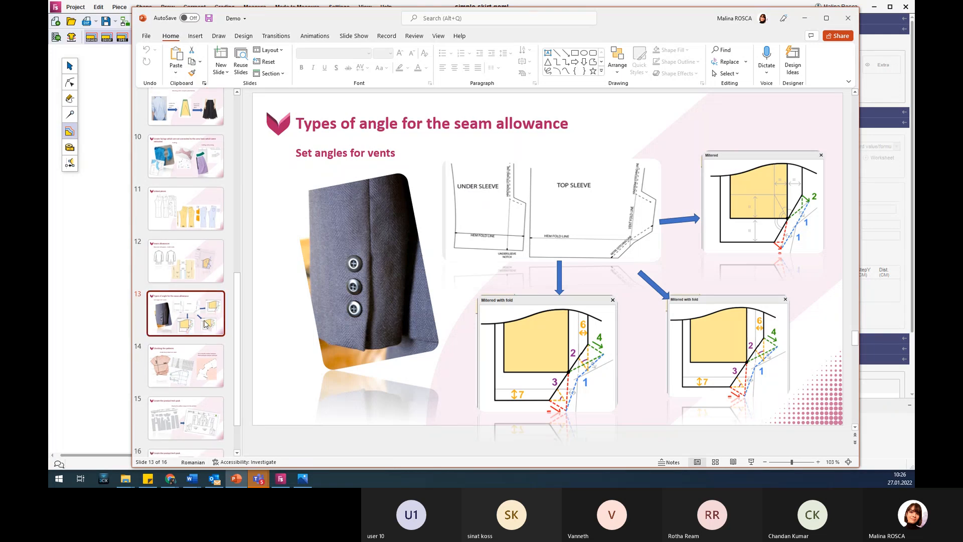
click(205, 323)
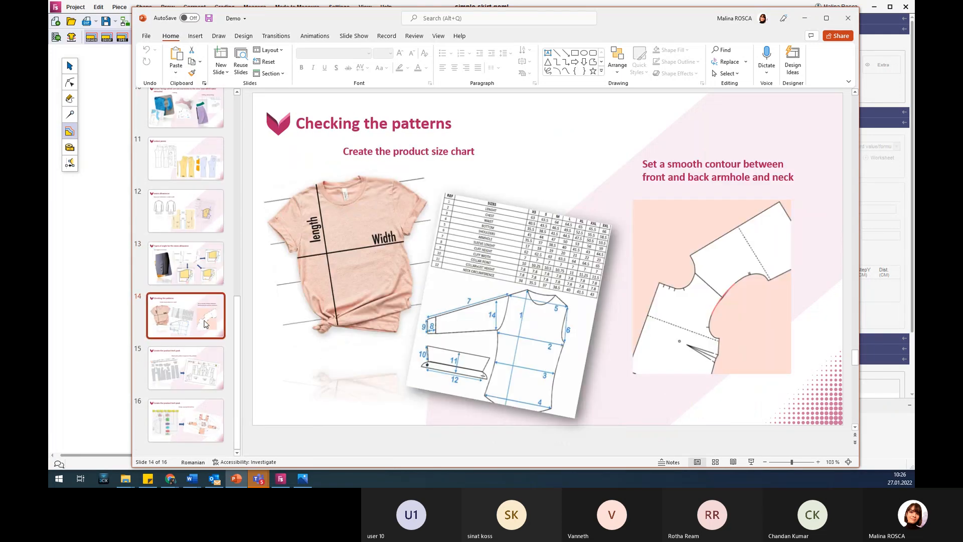
Go back to the presentation's first slide on creating the model library and minimize PowerPoint to return to the simple skirt project in Fashion Studio.
click(206, 278)
scroll(204, 284, up, 5)
scroll(203, 286, up, 3)
click(202, 123)
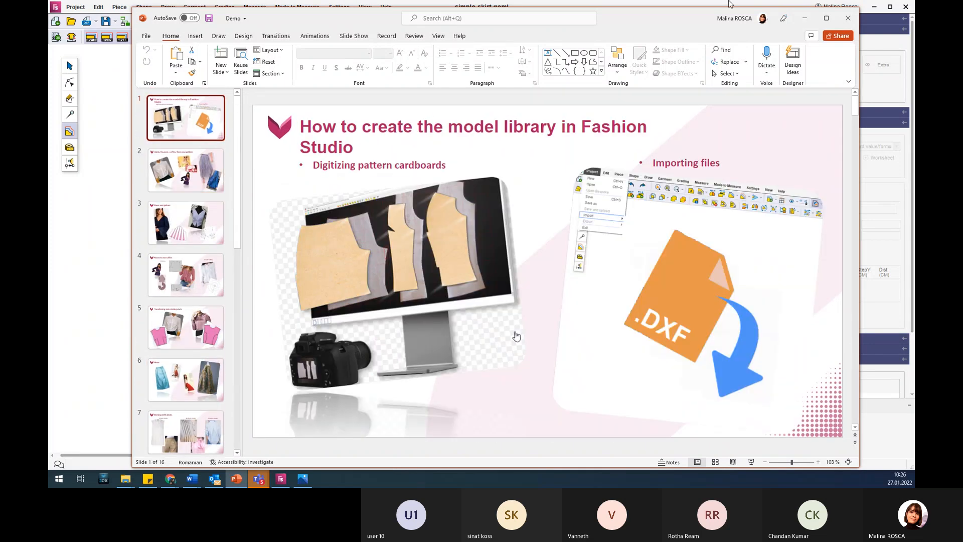
click(803, 17)
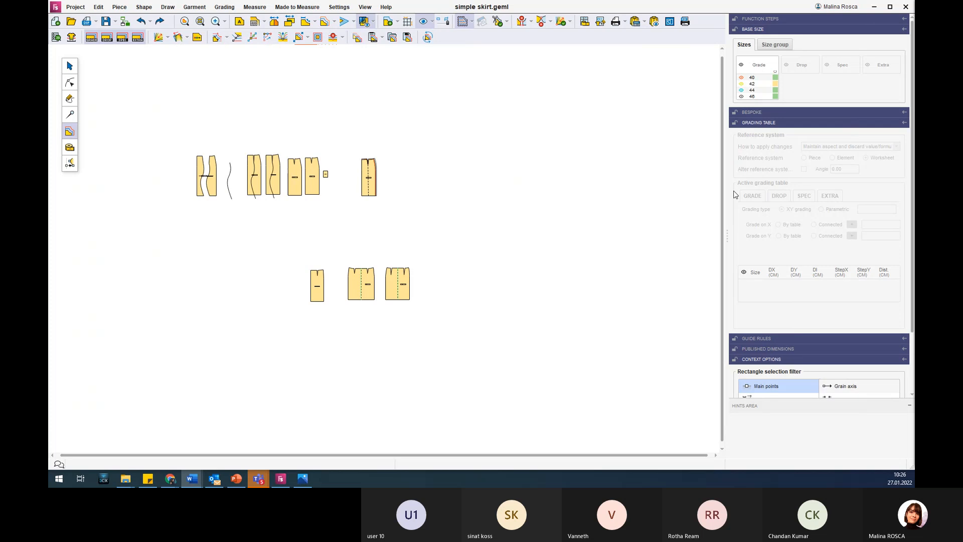
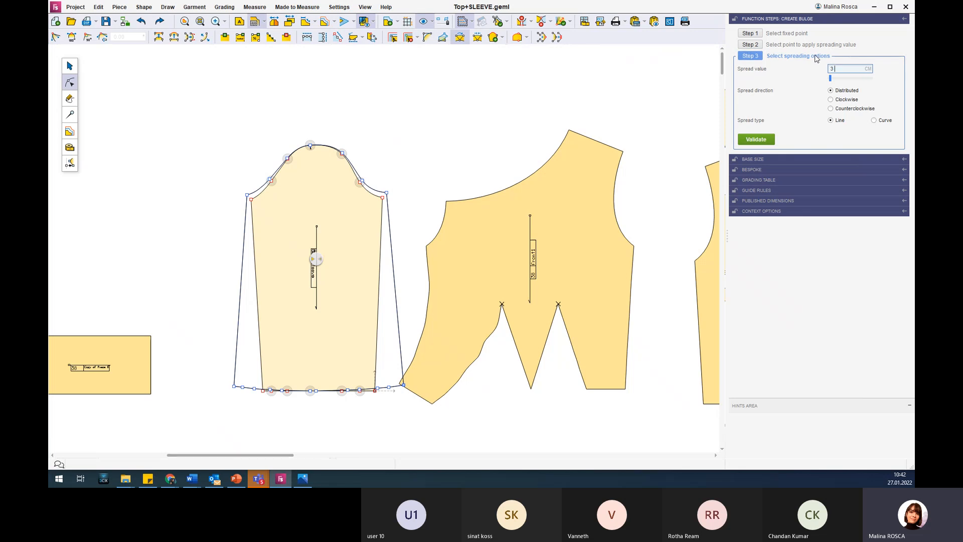
Complete the sleeve bulge with spread values 3, 1, 2, 1 and 2 cm, Distributed direction and Line type.
text(212)
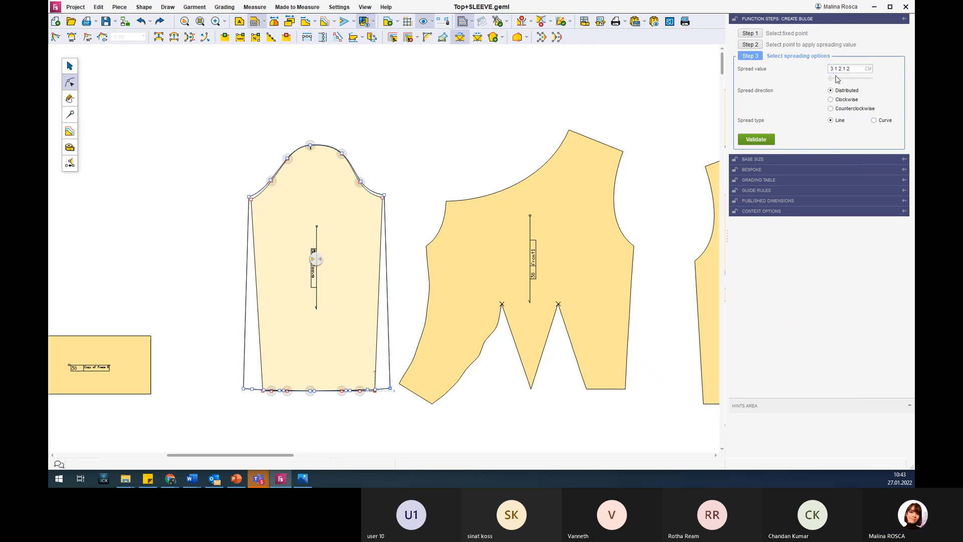
scroll(302, 405, up, 5)
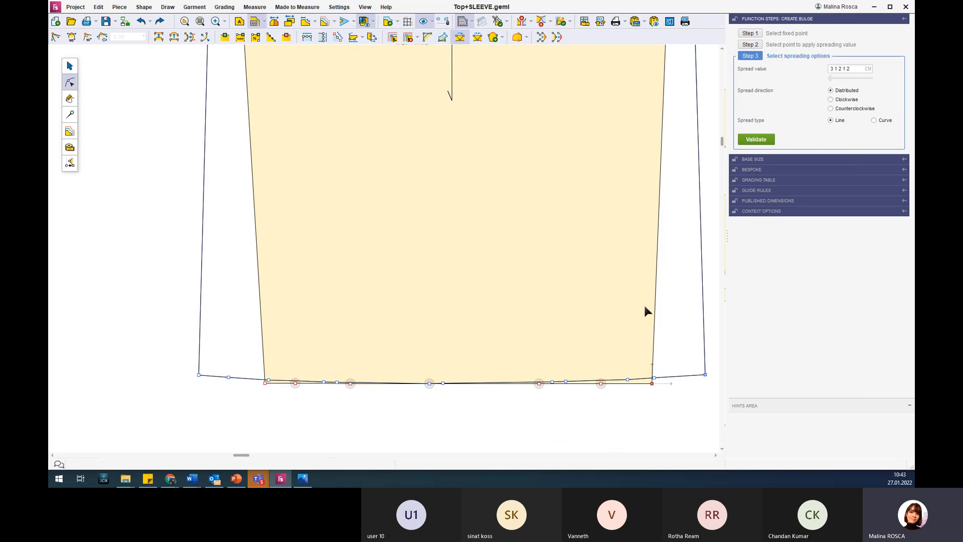
scroll(555, 164, down, 2)
scroll(555, 167, down, 2)
click(763, 139)
scroll(620, 134, down, 2)
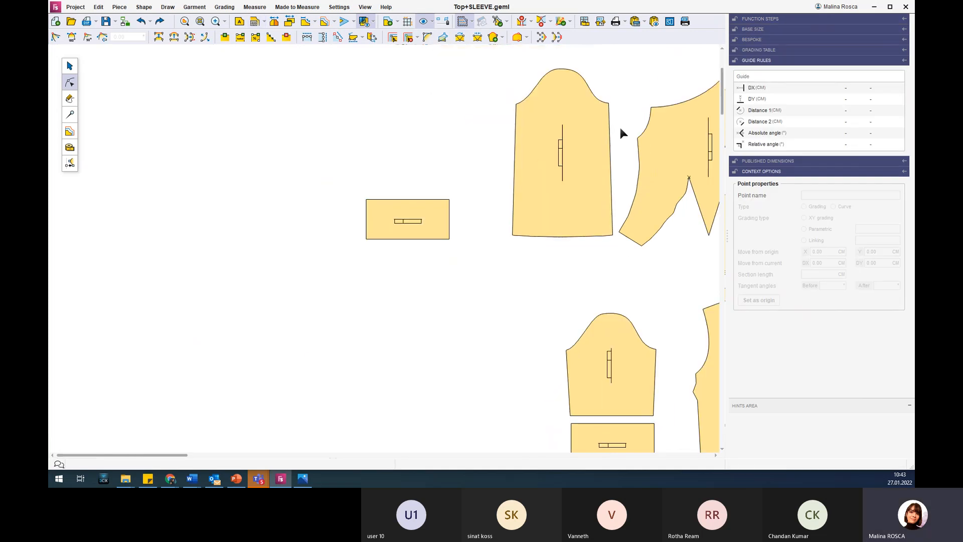
Inspect the flared sleeve, check it against the Flares and gathers slide in PowerPoint, and return to Fashion Studio.
scroll(634, 101, up, 2)
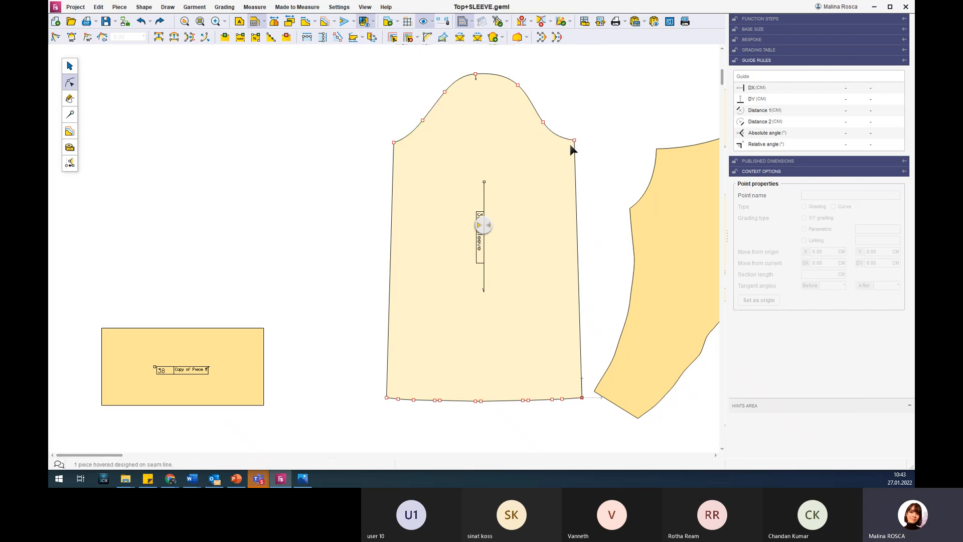
scroll(570, 143, down, 3)
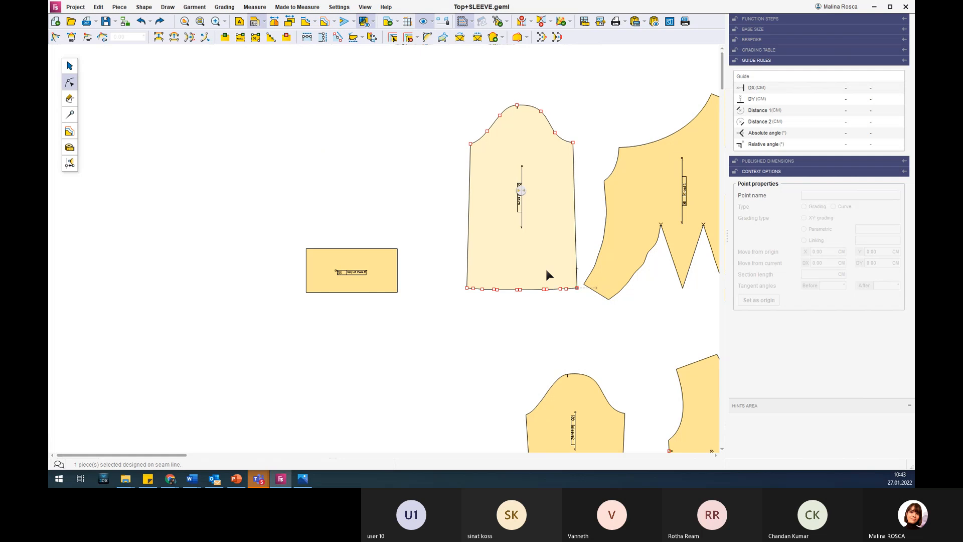
scroll(623, 131, up, 1)
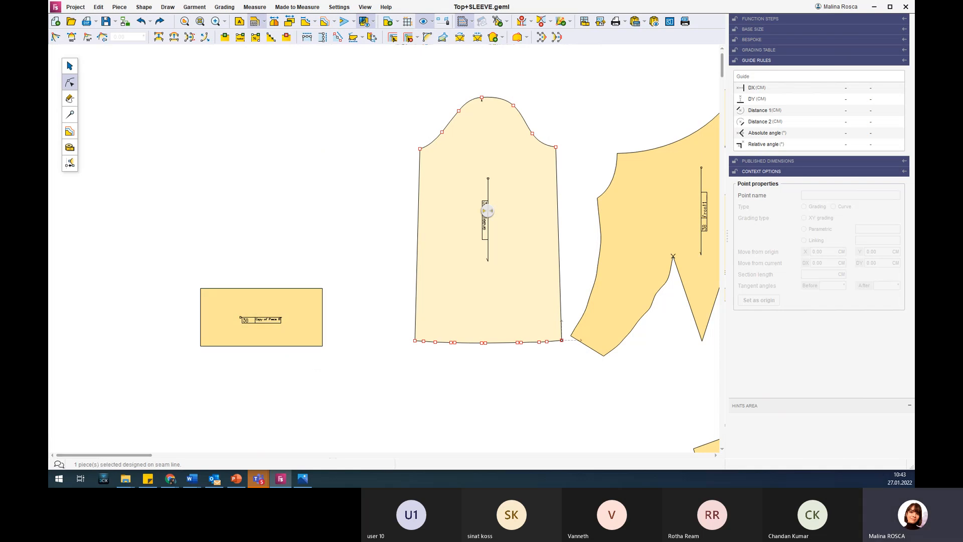
click(236, 478)
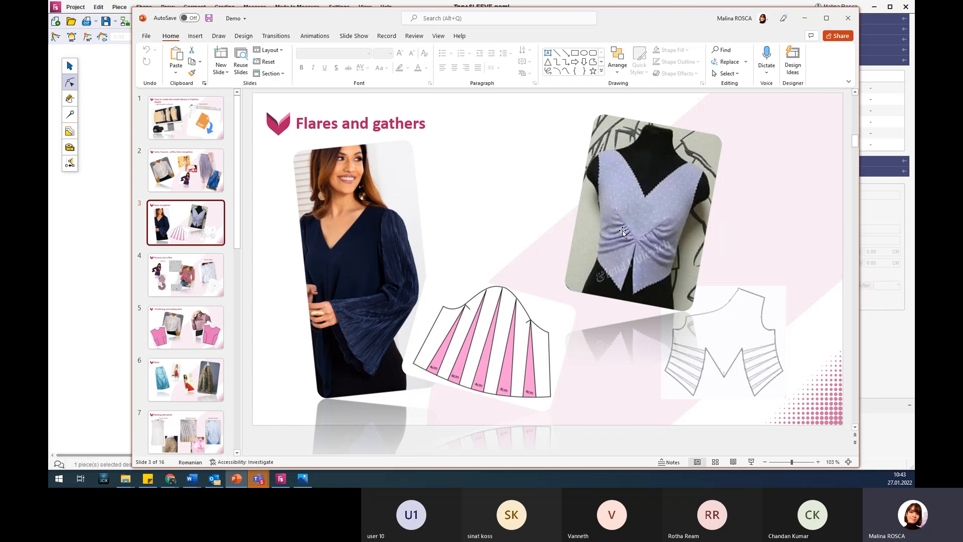
click(803, 18)
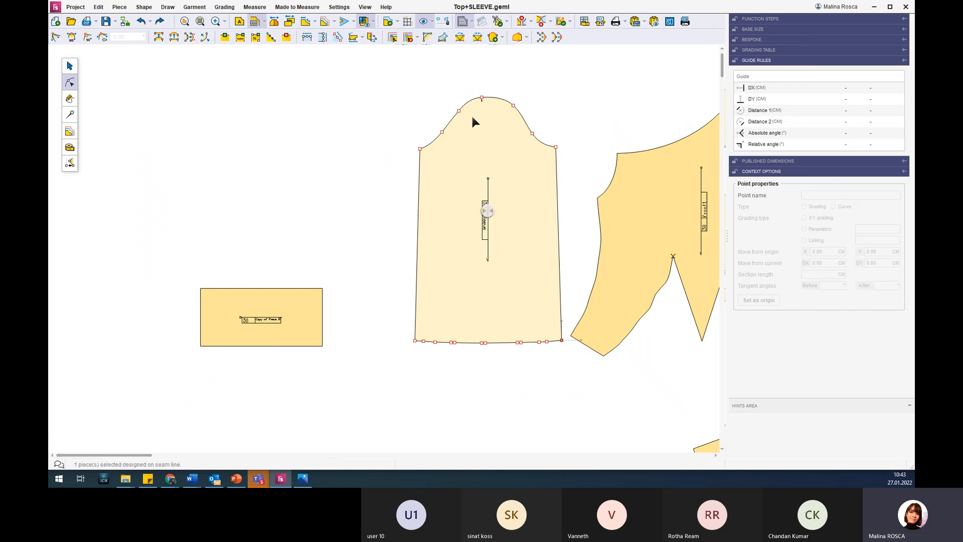
Examine the front bodice and the flared sleeve, selecting each piece in turn.
scroll(609, 176, down, 5)
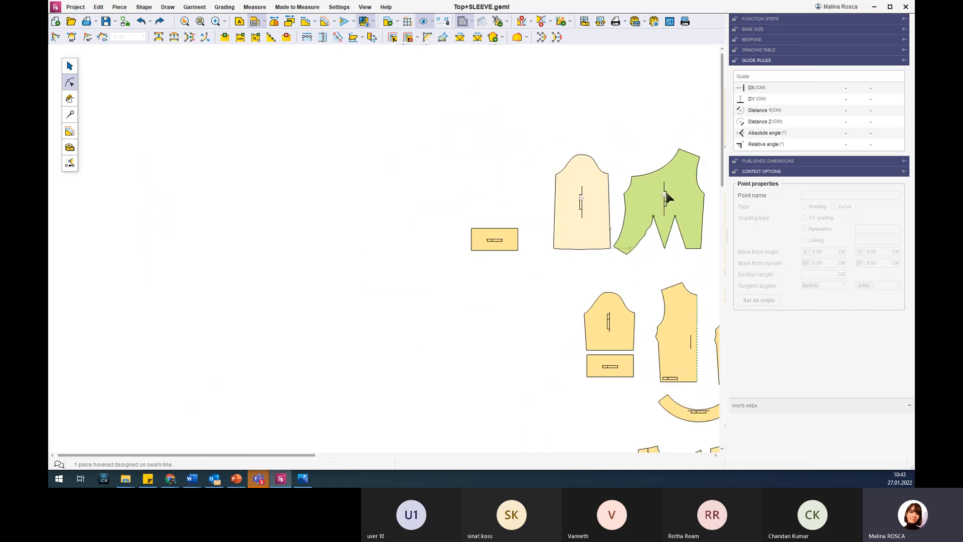
click(691, 191)
drag(236, 458, 432, 458)
scroll(551, 167, up, 5)
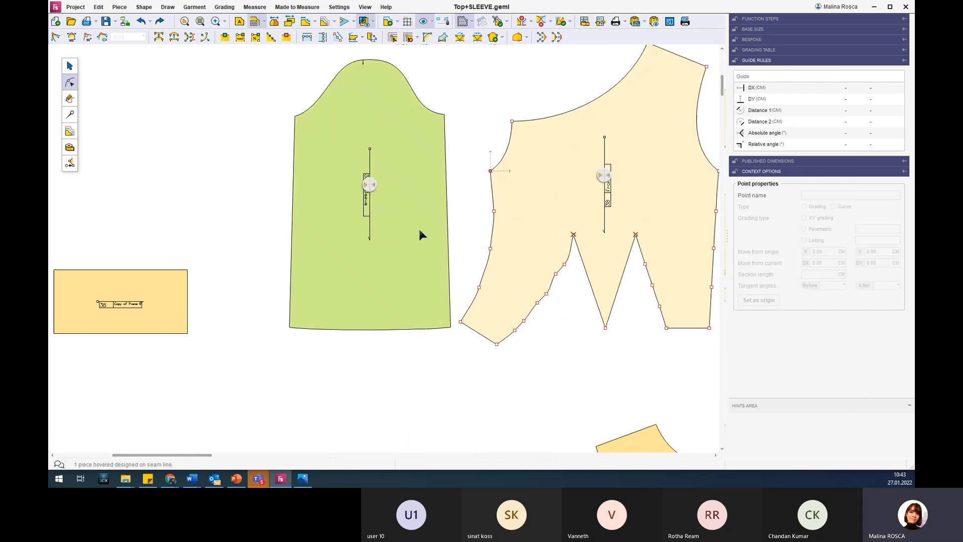
scroll(420, 222, down, 2)
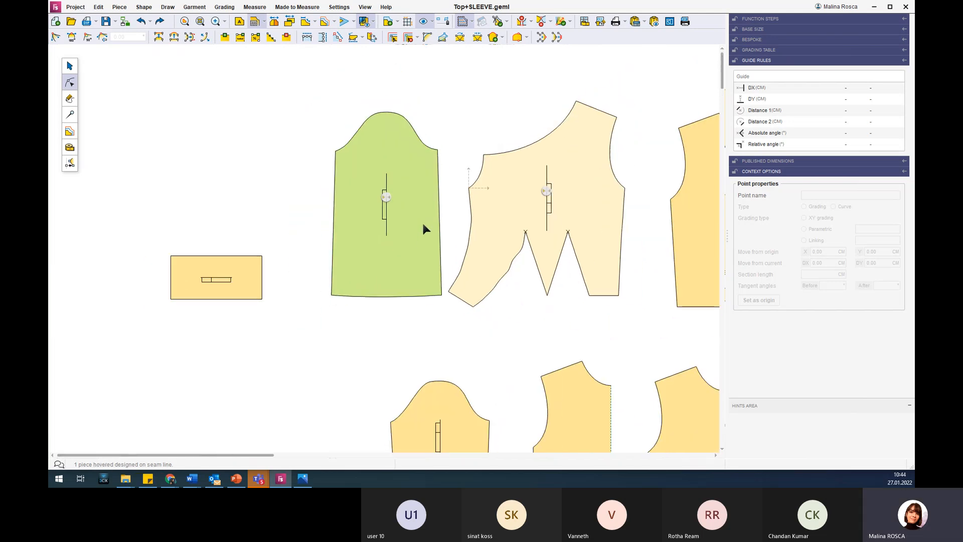
scroll(422, 218, up, 1)
click(423, 220)
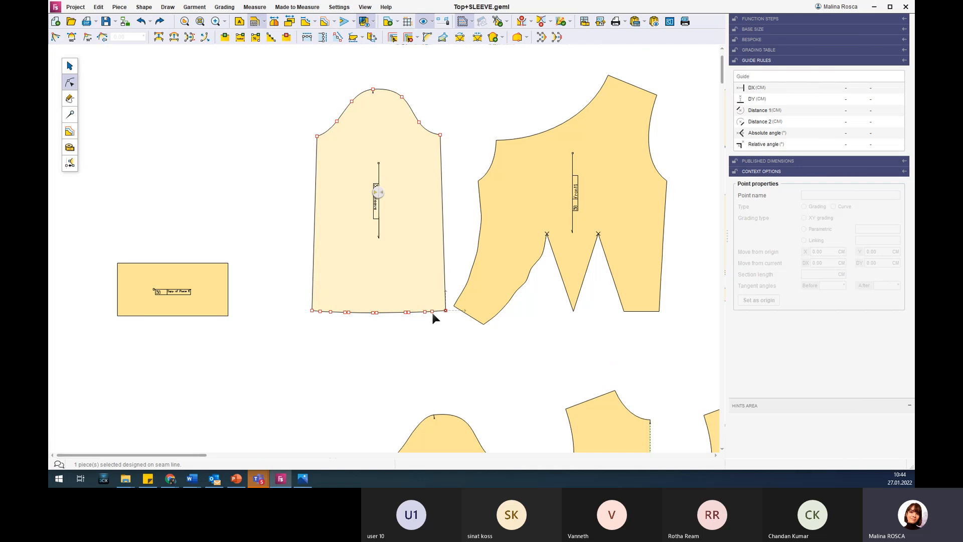
Select the front piece, view the gathered top on the PowerPoint slide, and return to Fashion Studio.
click(636, 218)
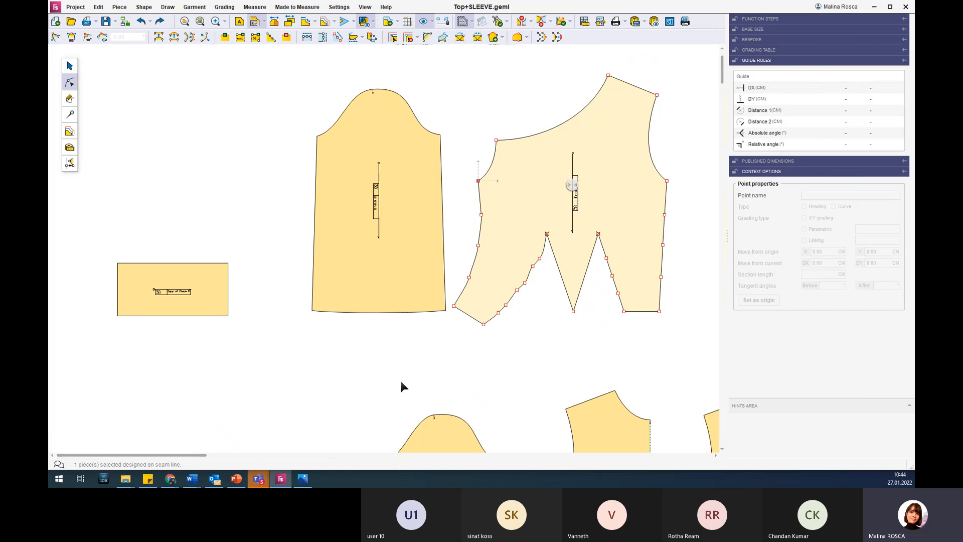
click(234, 479)
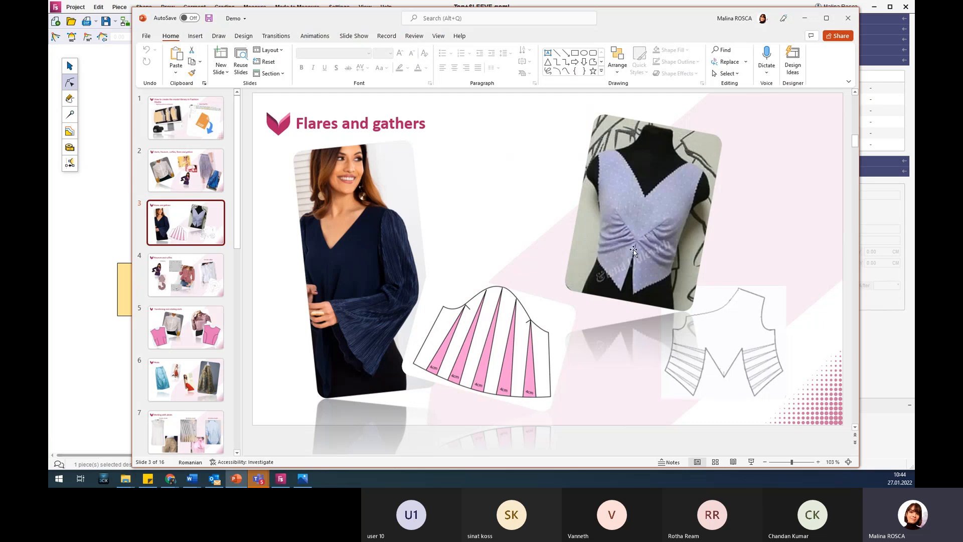
click(805, 19)
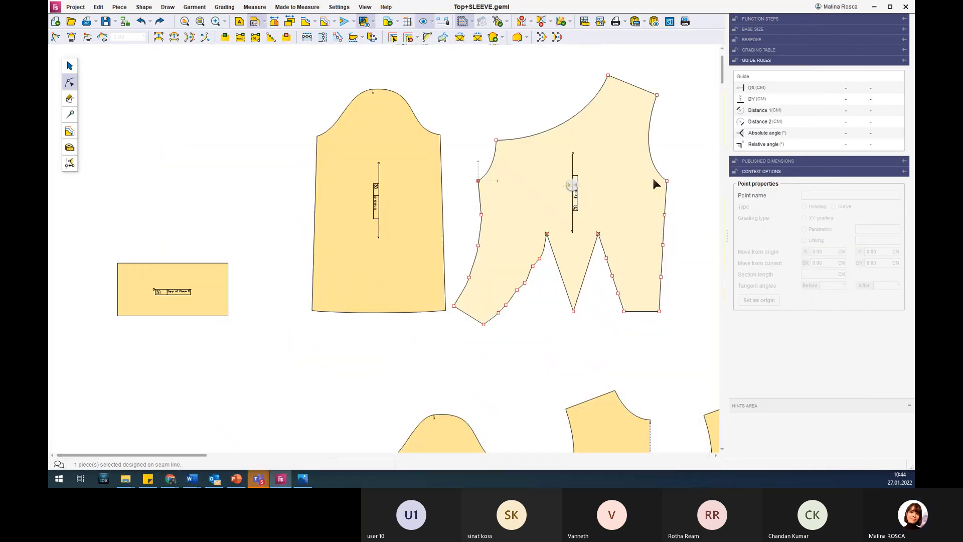
Define three Create Bulge pairs on the front, with fixed points down the right side seam and spreading points along the right dart's outer edge.
click(459, 38)
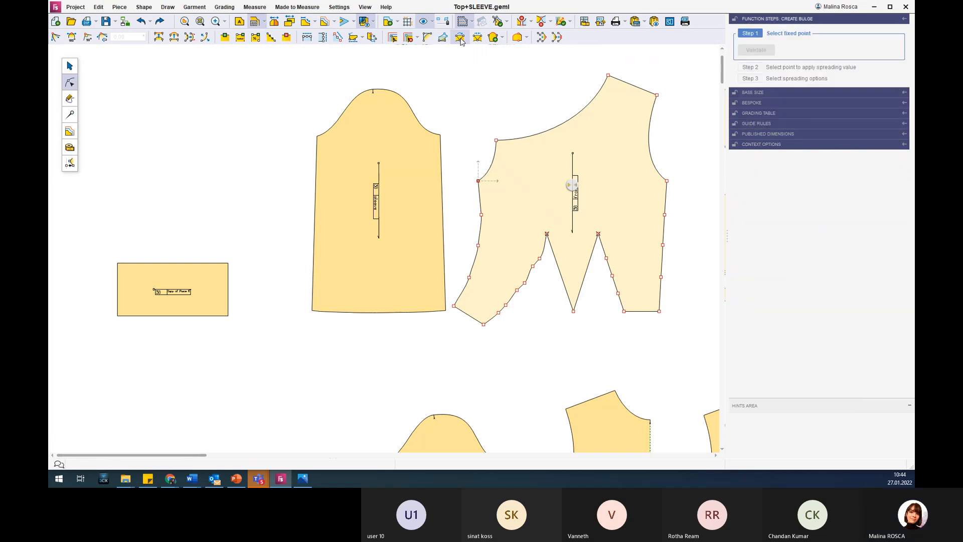
click(664, 215)
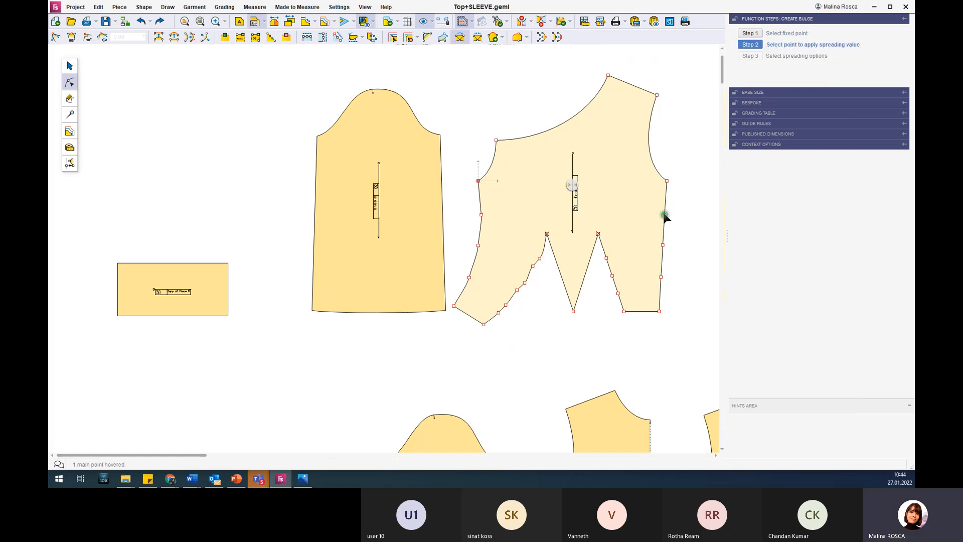
click(606, 258)
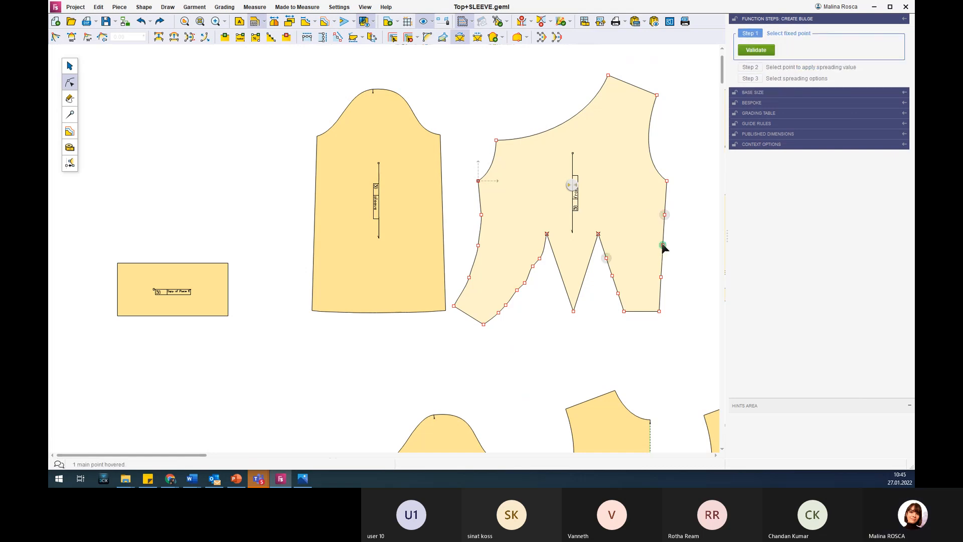
click(663, 245)
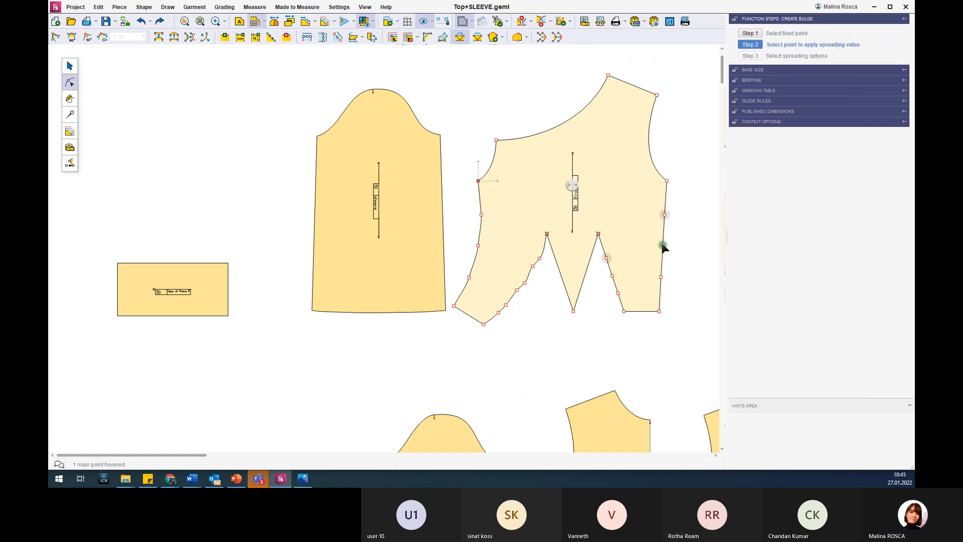
click(612, 276)
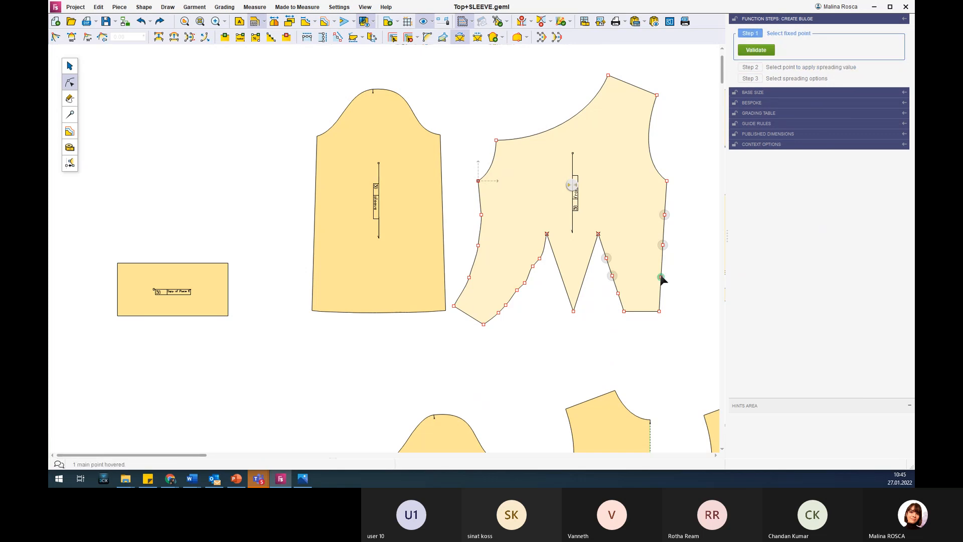
click(660, 277)
click(617, 293)
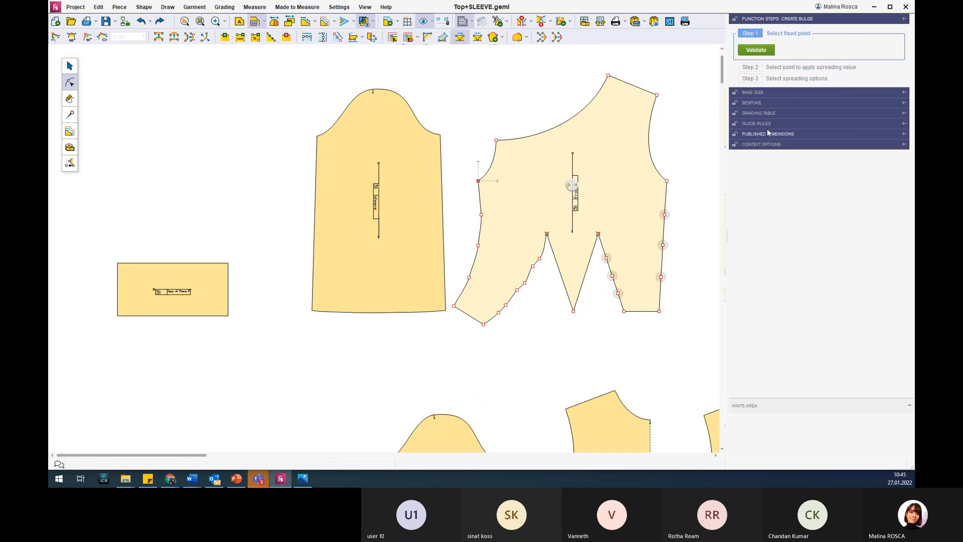
click(766, 51)
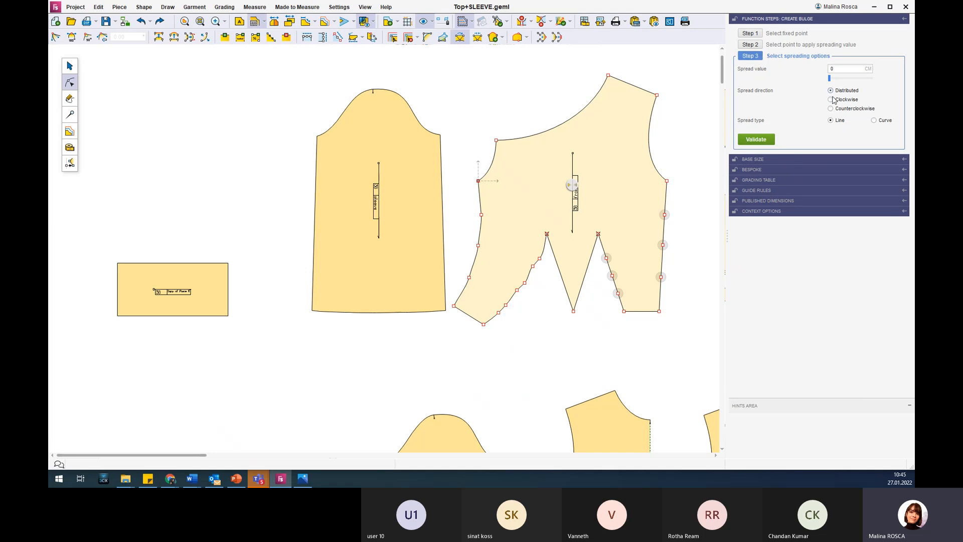
Compare clockwise and counterclockwise spreading, and apply the front bulge at 3 cm, Counterclockwise, with Curve type.
click(830, 109)
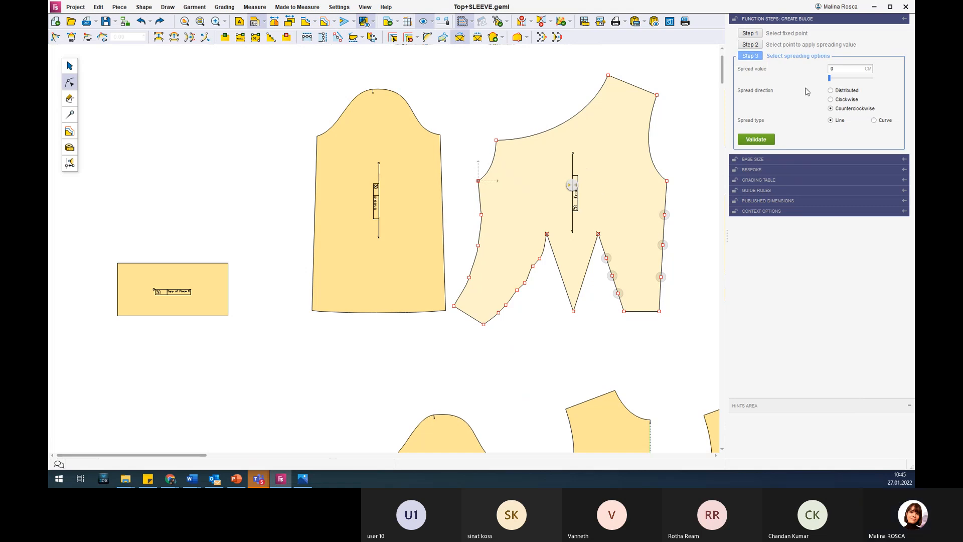
drag(830, 79, 829, 79)
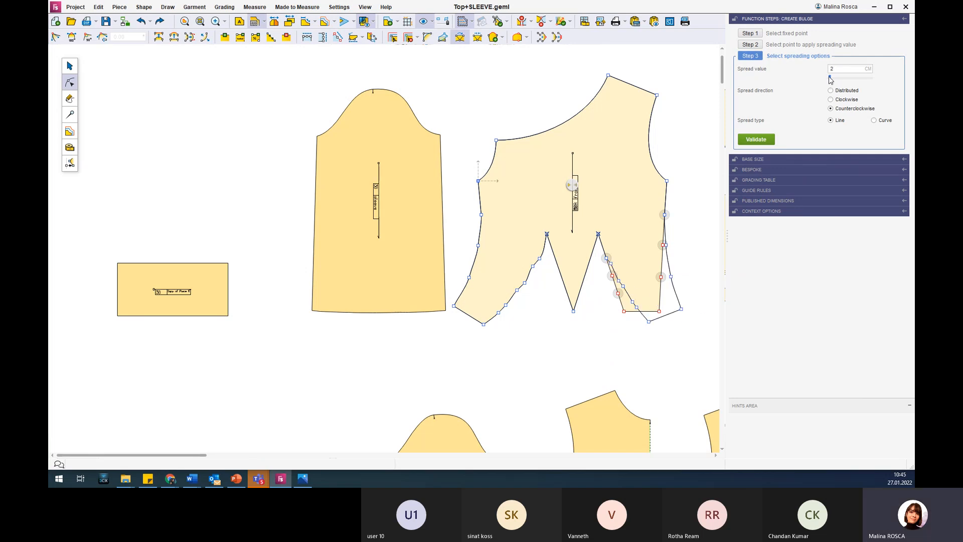
click(831, 100)
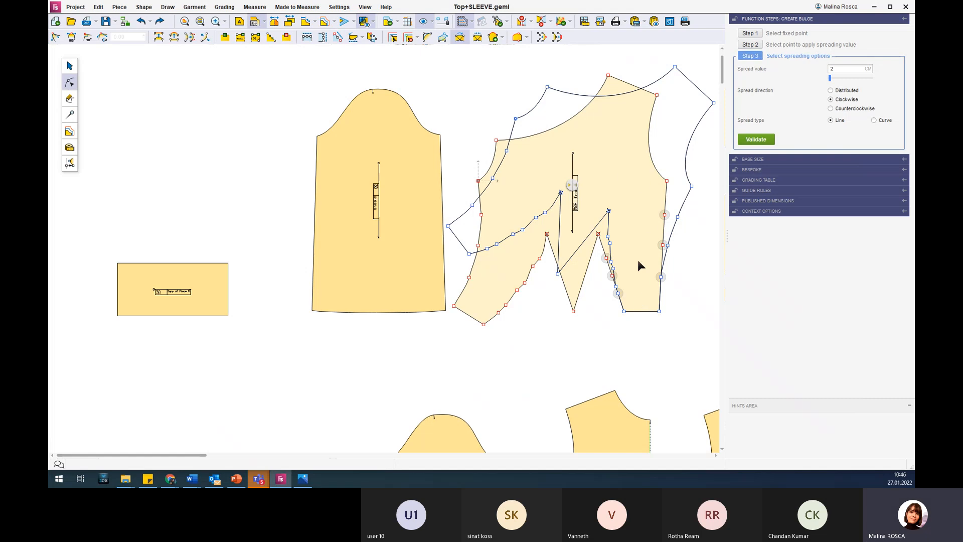
click(831, 109)
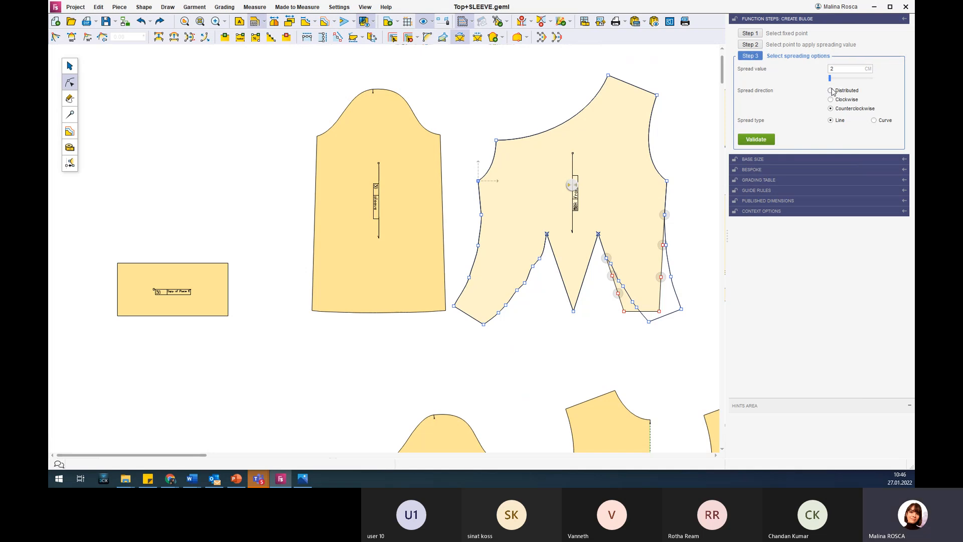
drag(830, 80, 831, 81)
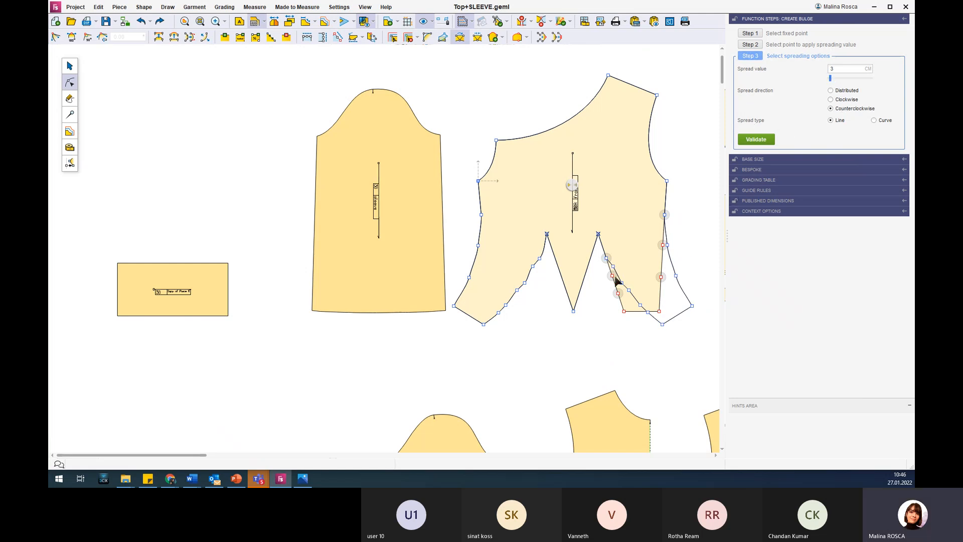
click(873, 120)
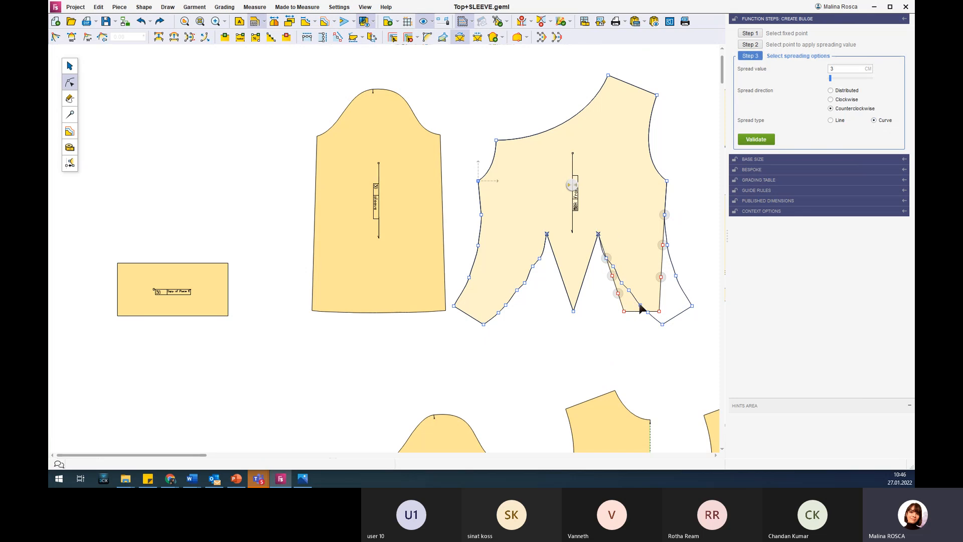
click(756, 139)
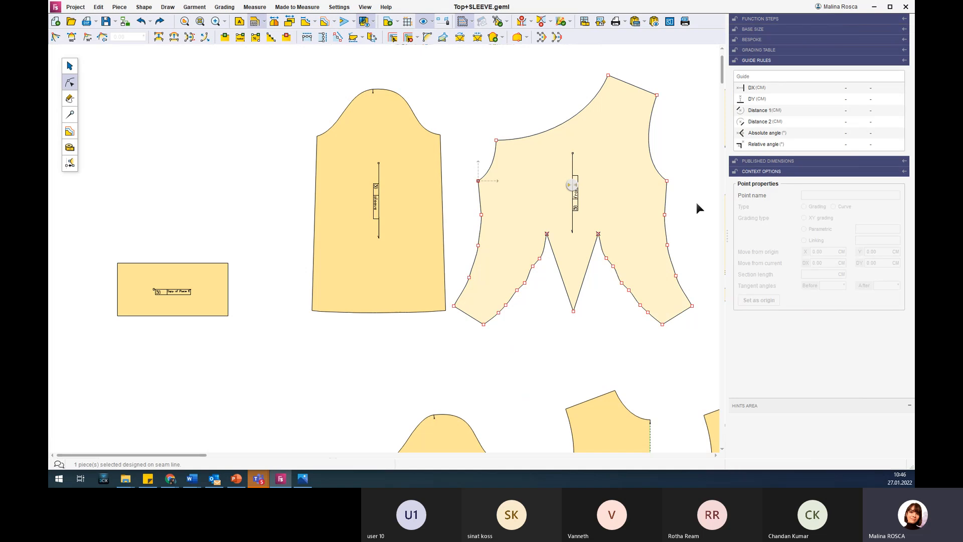
Close the uppermost bulge on the front's right side, with both closing lines running from its side-seam point to its two dart-edge points.
click(628, 236)
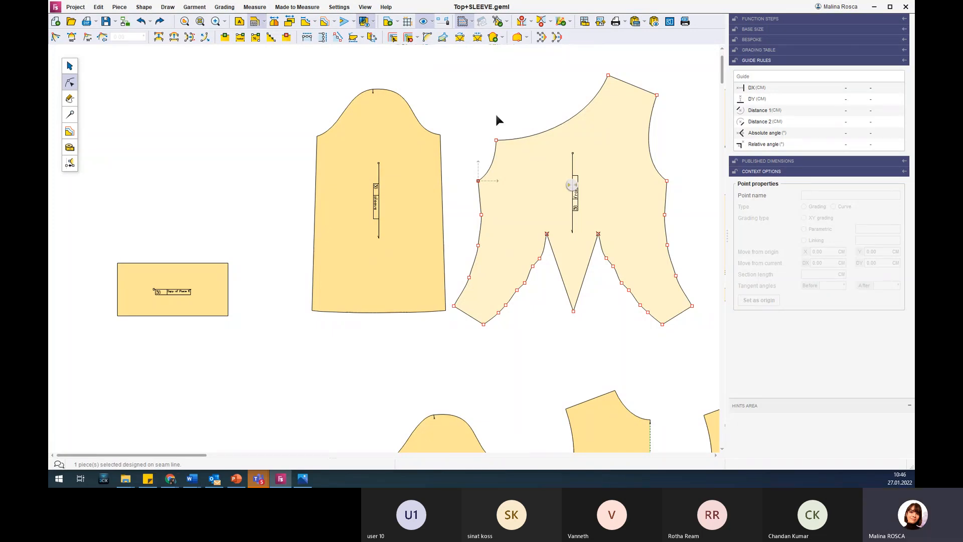
click(477, 38)
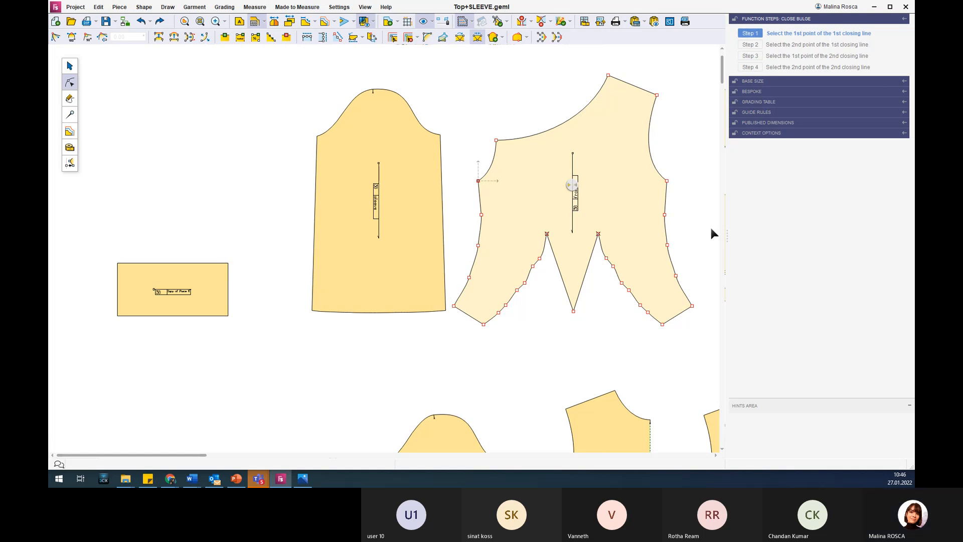
scroll(649, 235, up, 4)
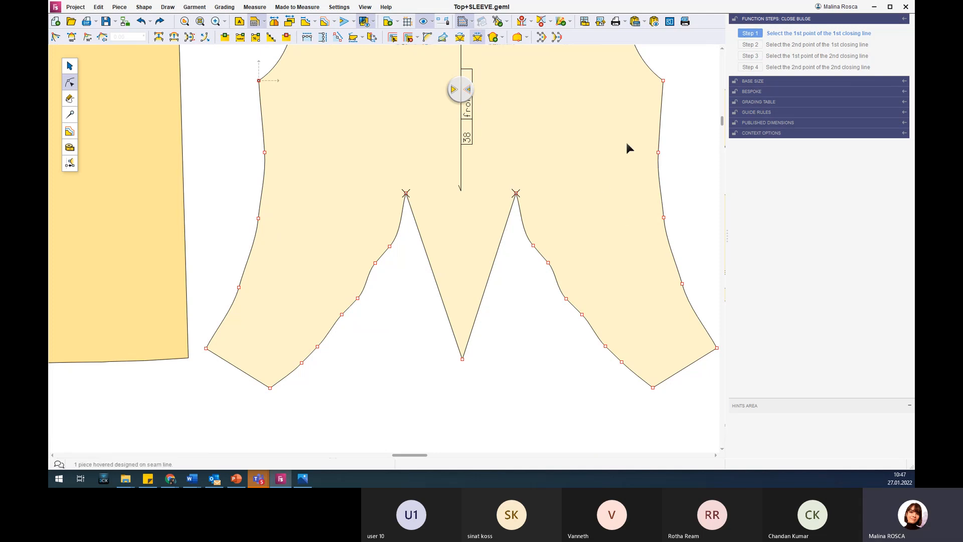
click(658, 152)
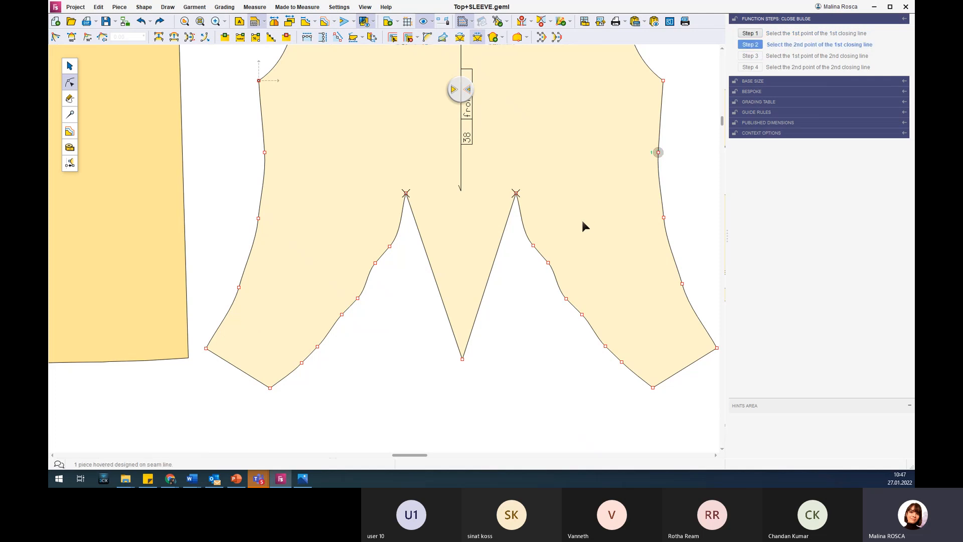
click(533, 245)
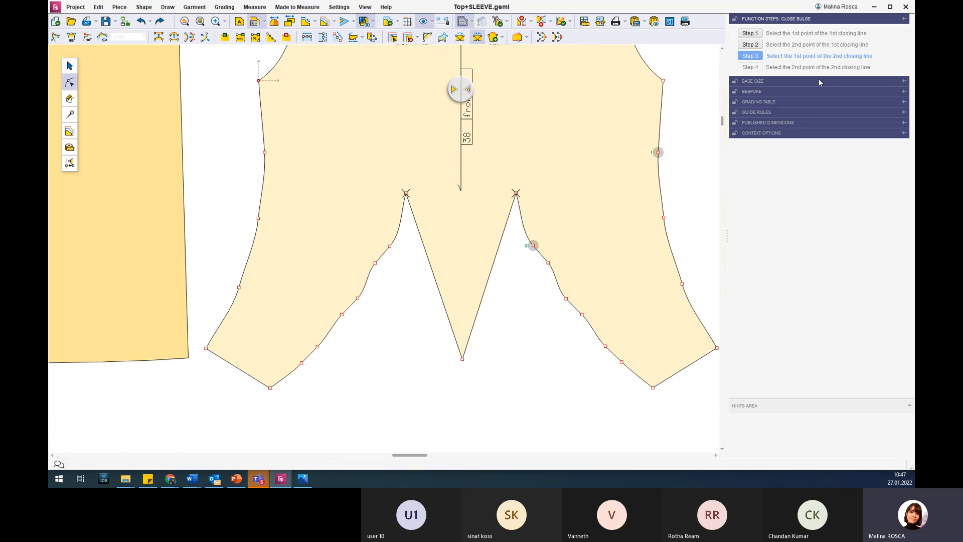
click(658, 152)
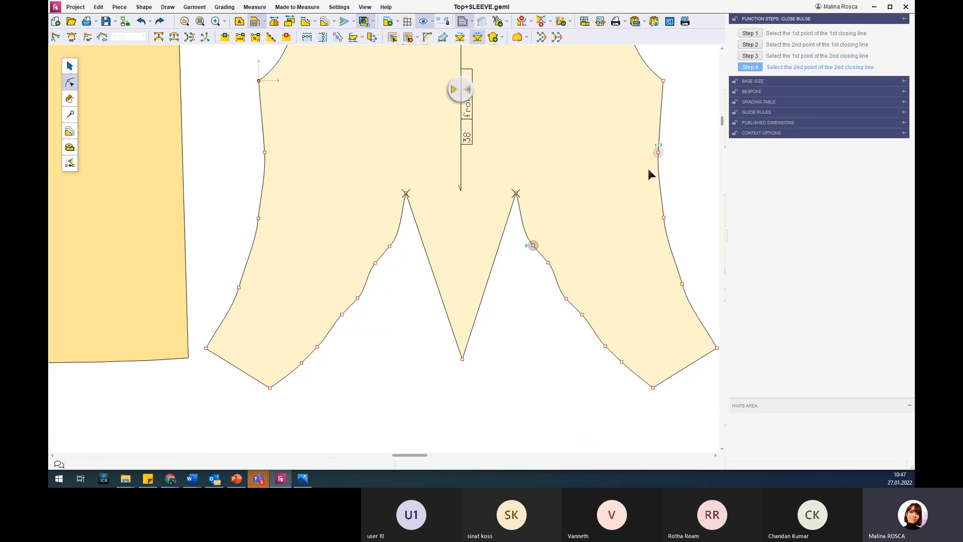
click(548, 262)
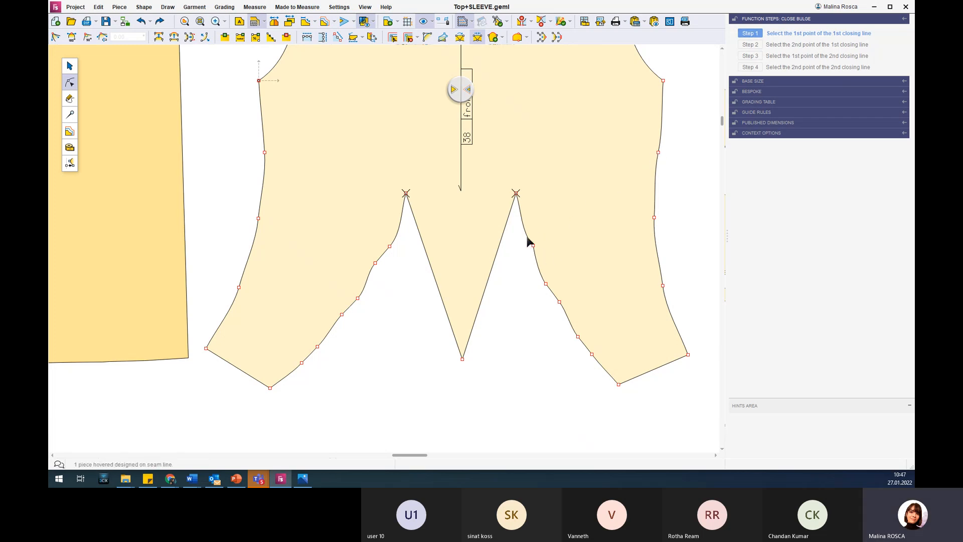
scroll(526, 233, down, 3)
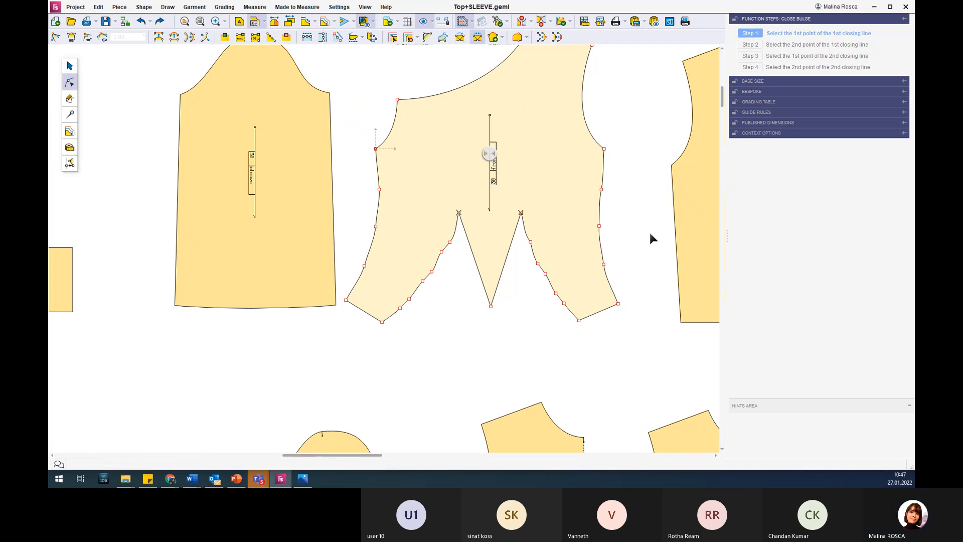
key(Escape)
click(652, 211)
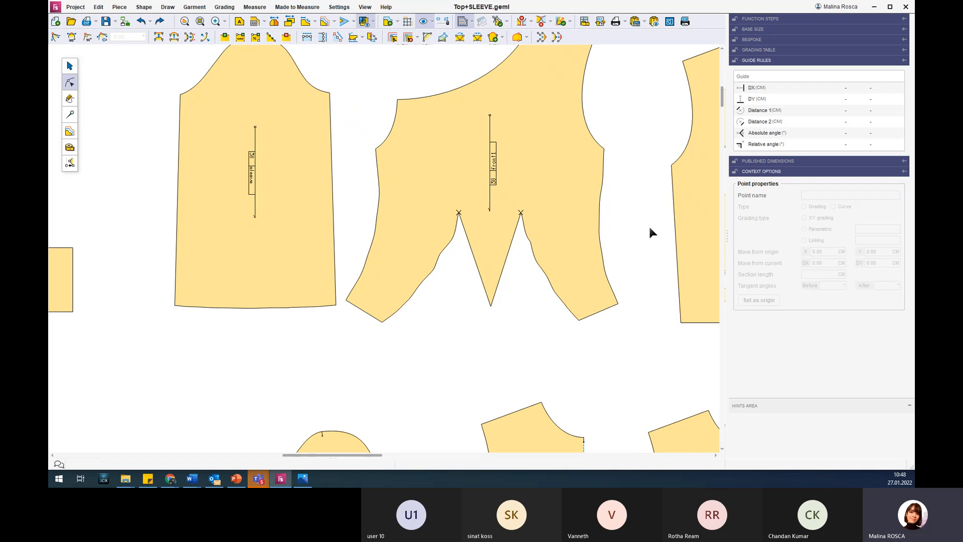
Switch to PowerPoint, view the Flounces and ruffles slide, and return to the pattern in Fashion Studio.
scroll(648, 225, down, 3)
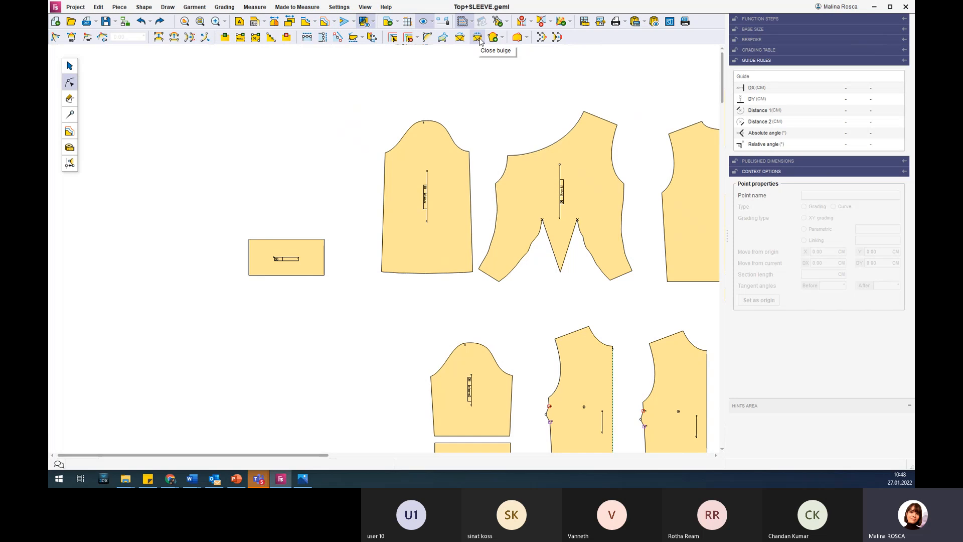
scroll(580, 183, down, 3)
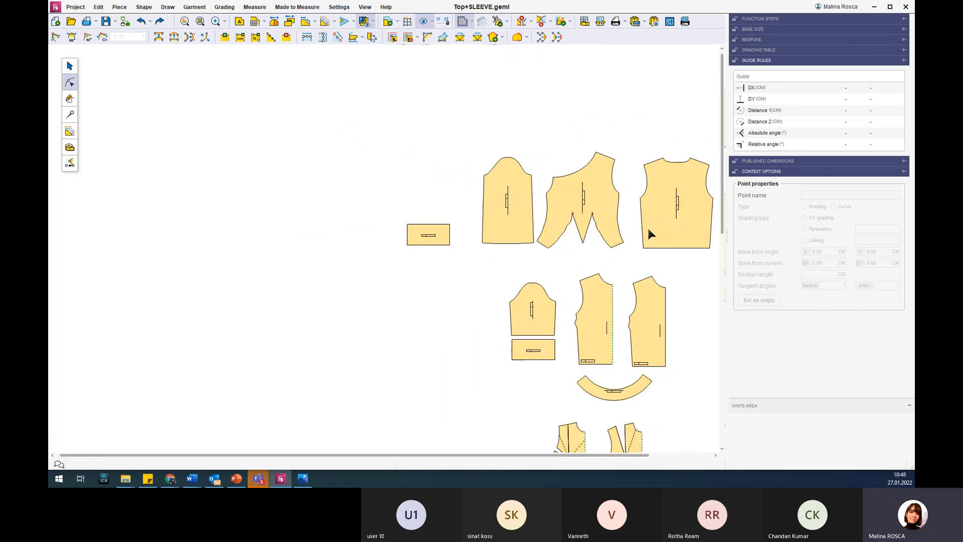
scroll(688, 218, up, 3)
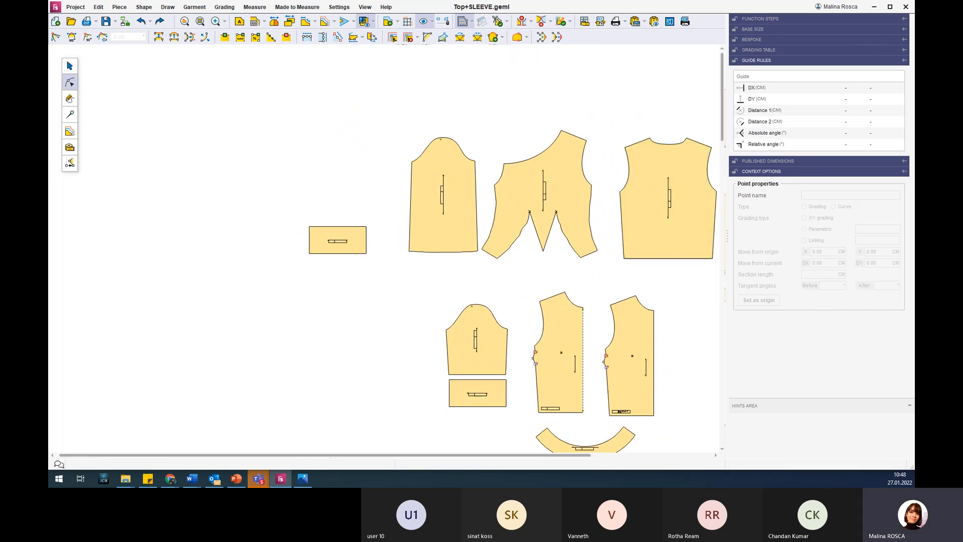
click(235, 478)
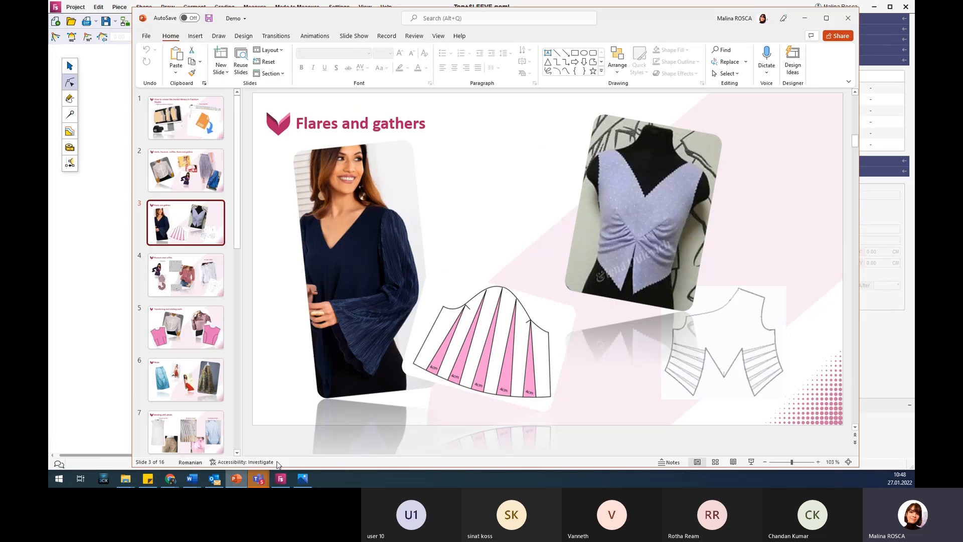
click(204, 284)
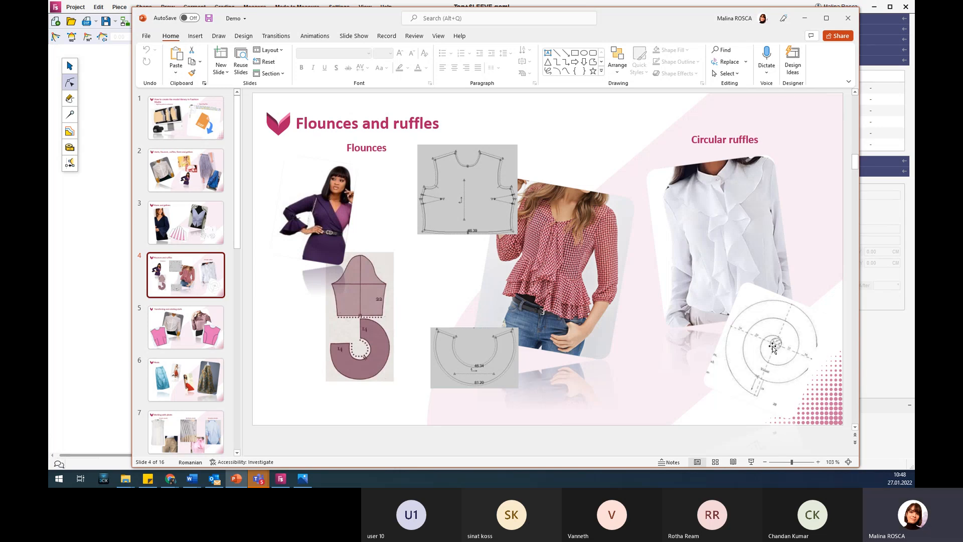
click(805, 20)
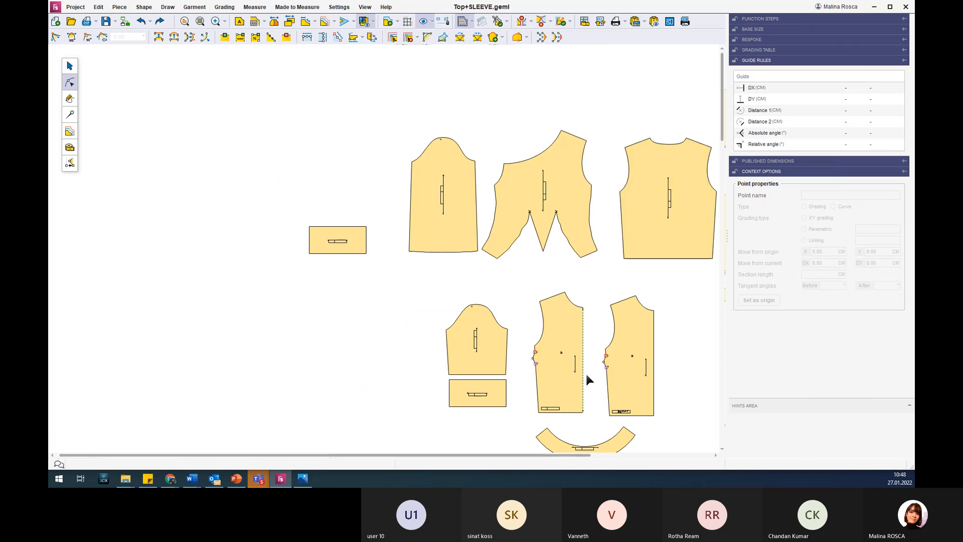
Select the rectangular flounce piece directly below the shorter sleeve.
scroll(584, 372, down, 2)
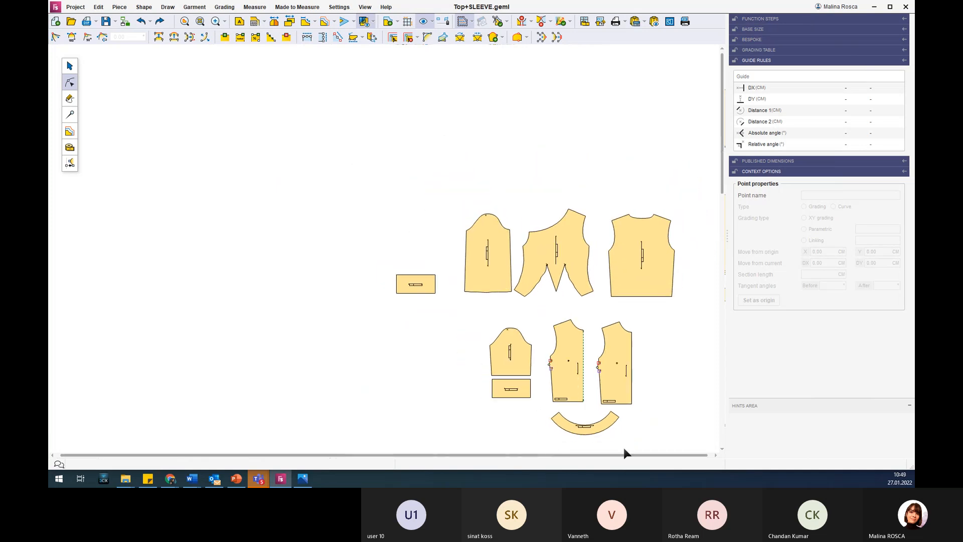
scroll(594, 440, up, 3)
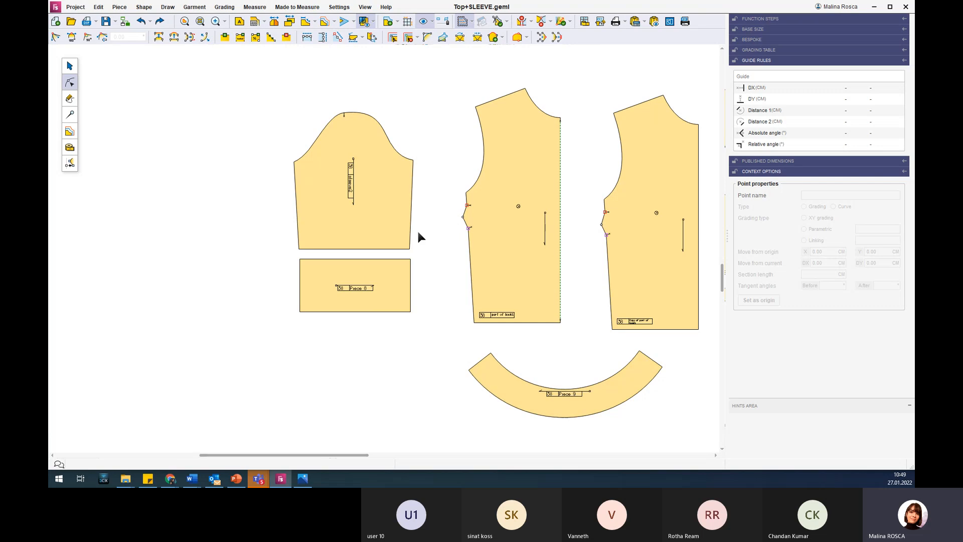
click(381, 199)
click(392, 276)
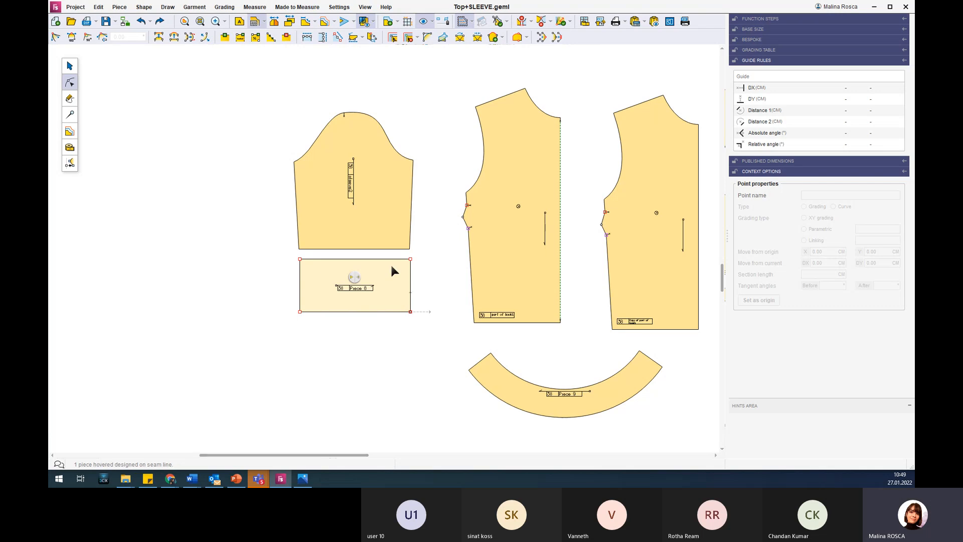
click(443, 38)
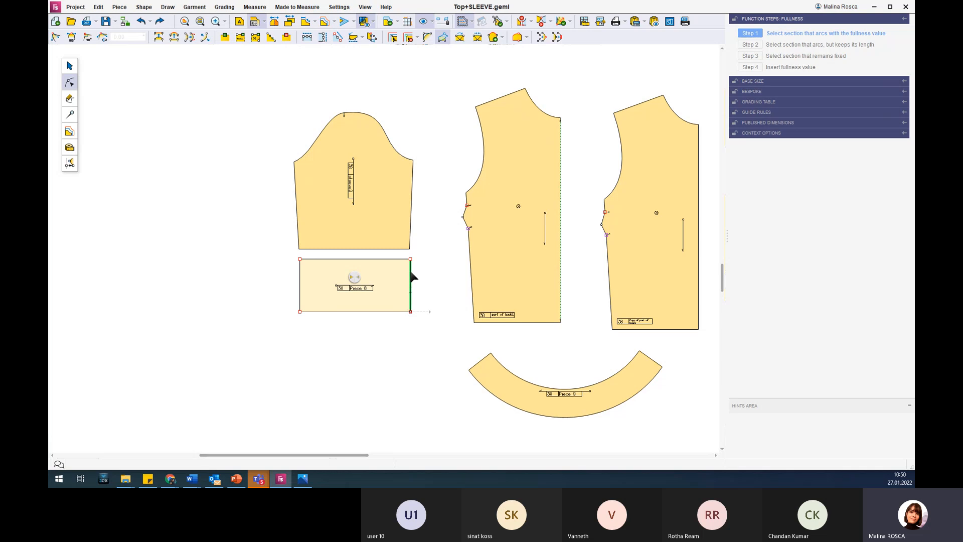
click(411, 281)
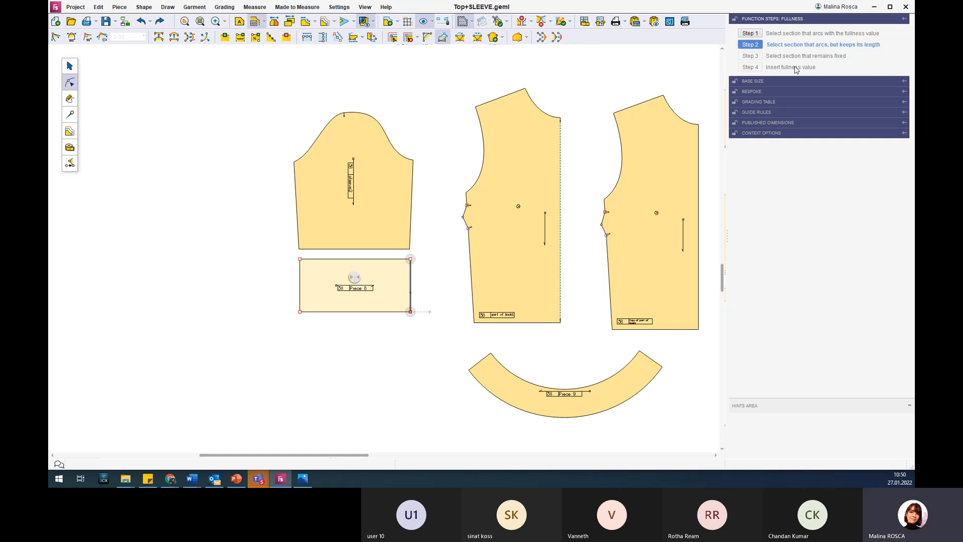
key(Escape)
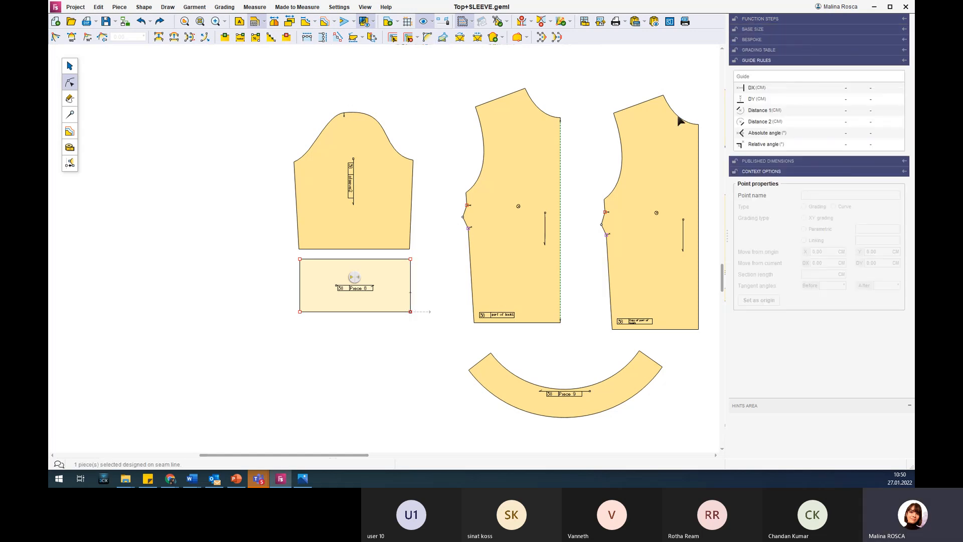
Define the Fullness sections on the rectangle: lower edge arcs with the fullness, upper edge keeps its length, left edge remains fixed.
click(443, 38)
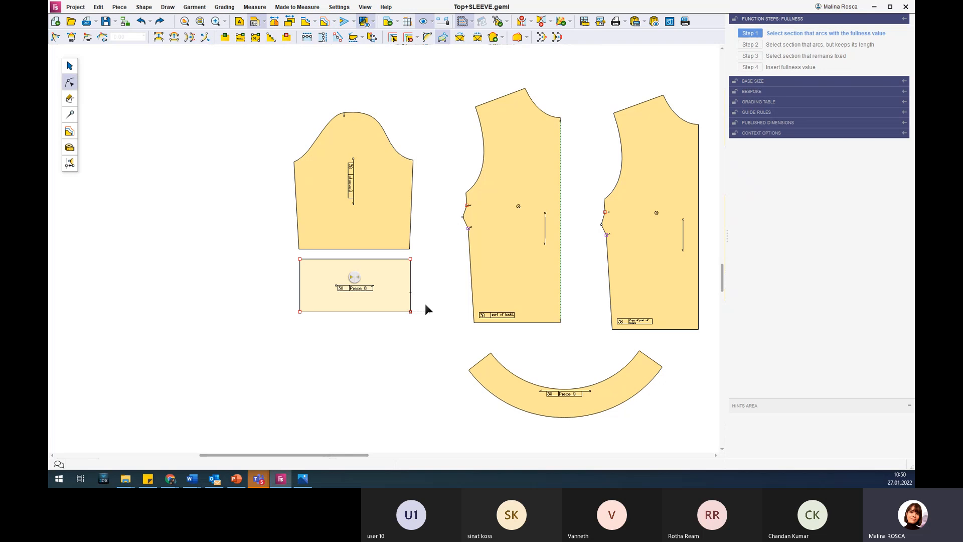
click(358, 312)
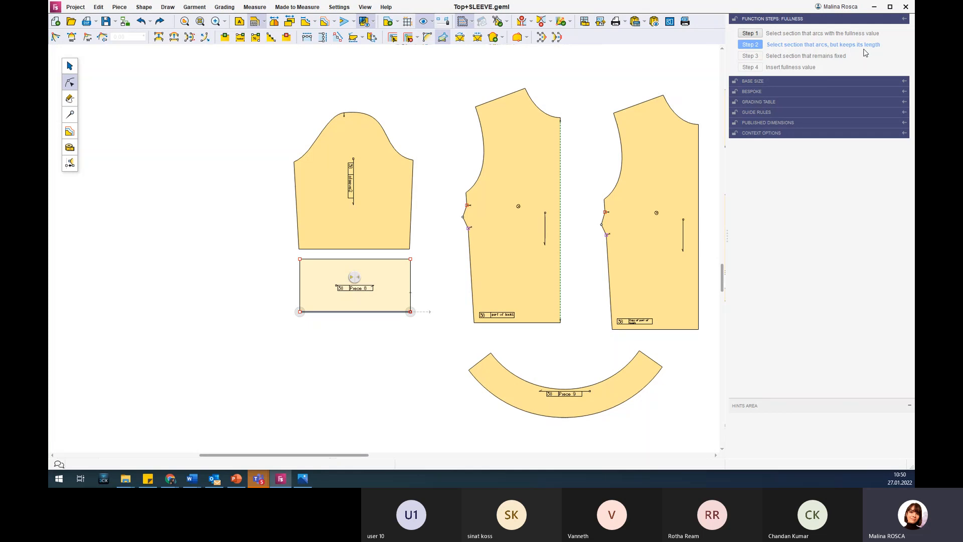
click(336, 260)
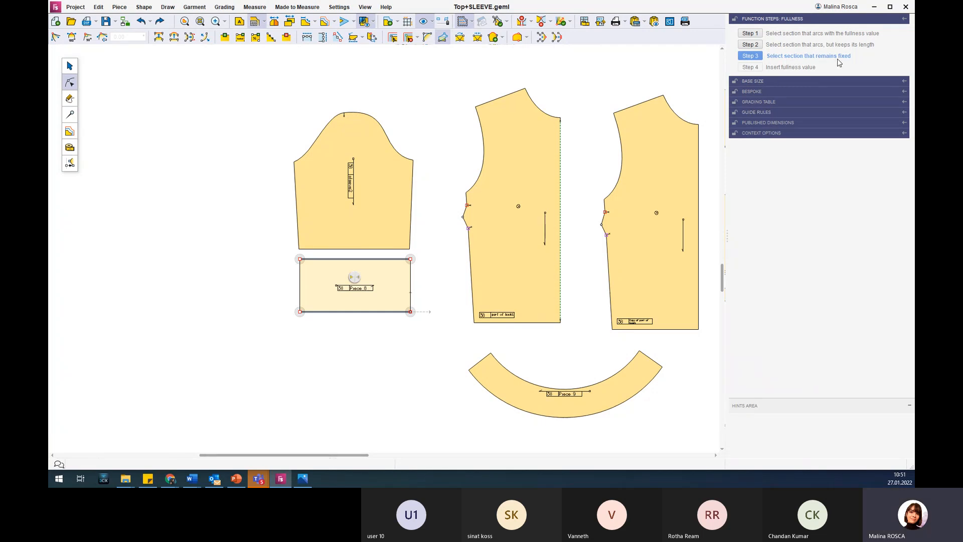
click(299, 276)
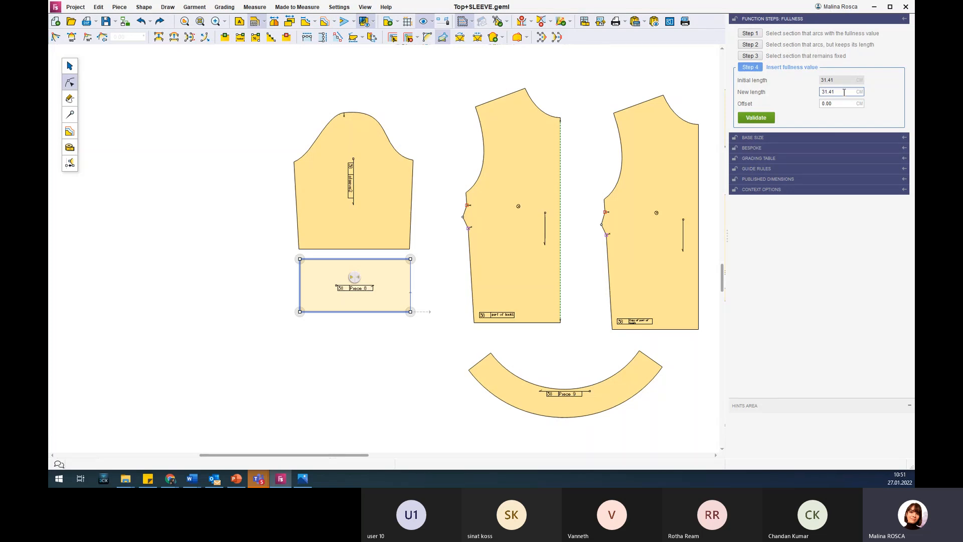
Try a fullness offset of 15 cm on the rectangle.
click(845, 104)
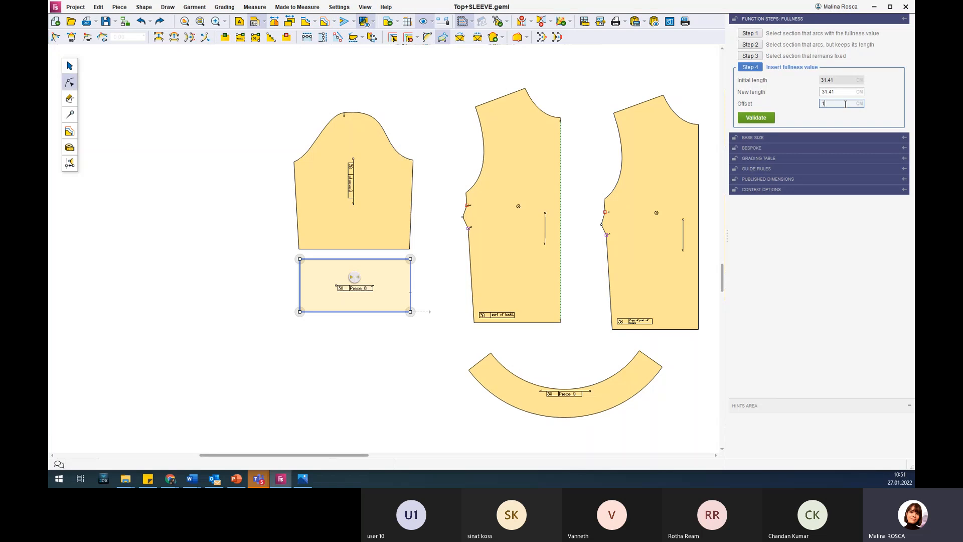
text(15)
key(Return)
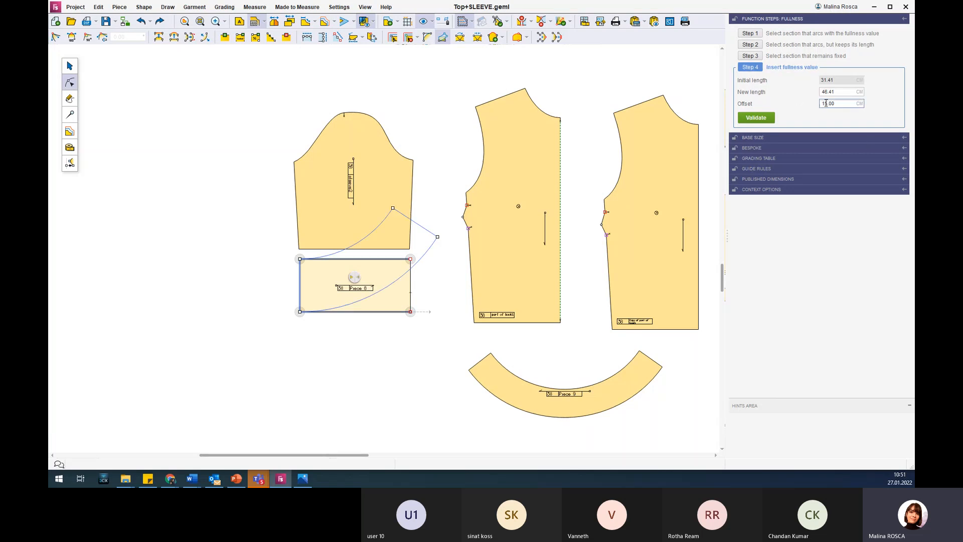
Set the new length of the flounce's lower edge to 50 cm and apply the fullness.
mouse_move(750, 97)
click(849, 91)
double_click(848, 92)
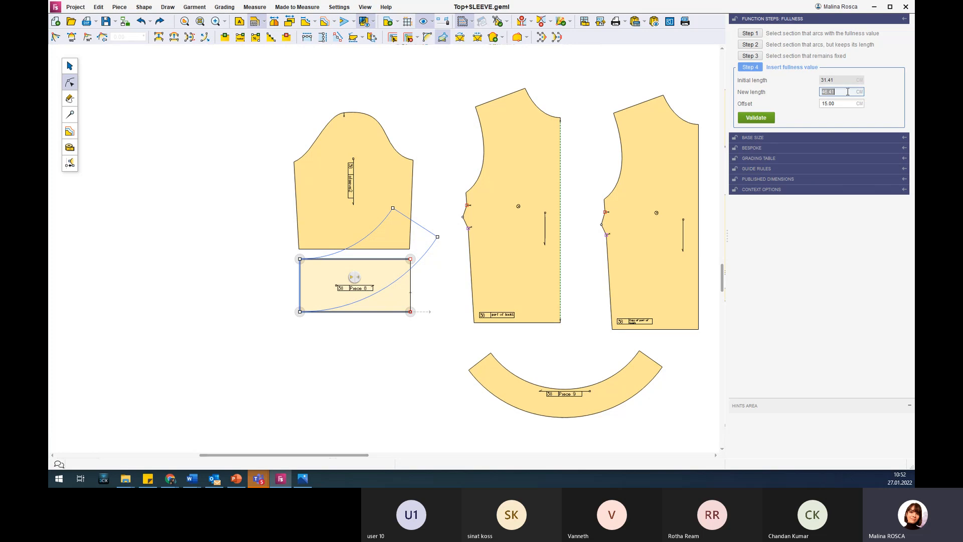
key(Return)
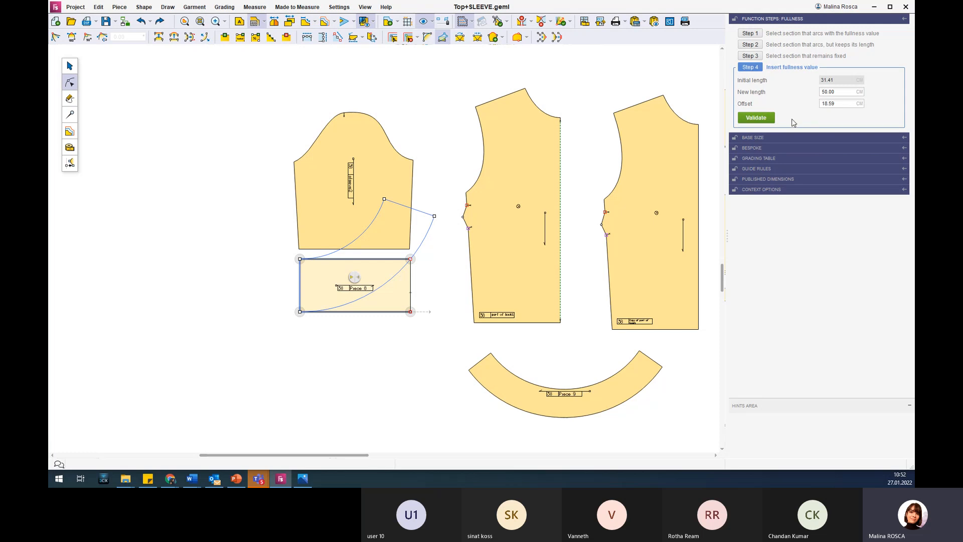
click(757, 118)
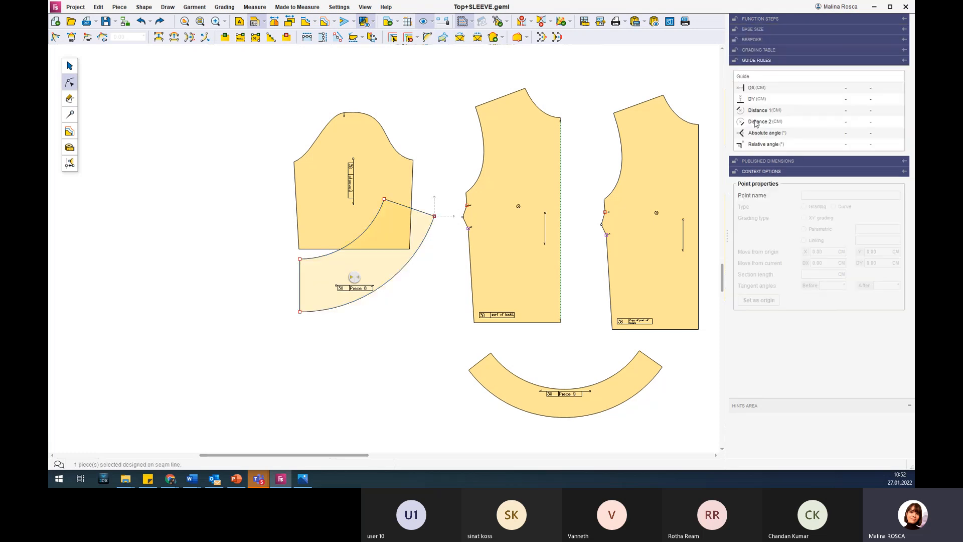
Move the curved flounce piece down so it sits clear below the sleeve.
click(70, 66)
click(390, 246)
drag(381, 257, 375, 321)
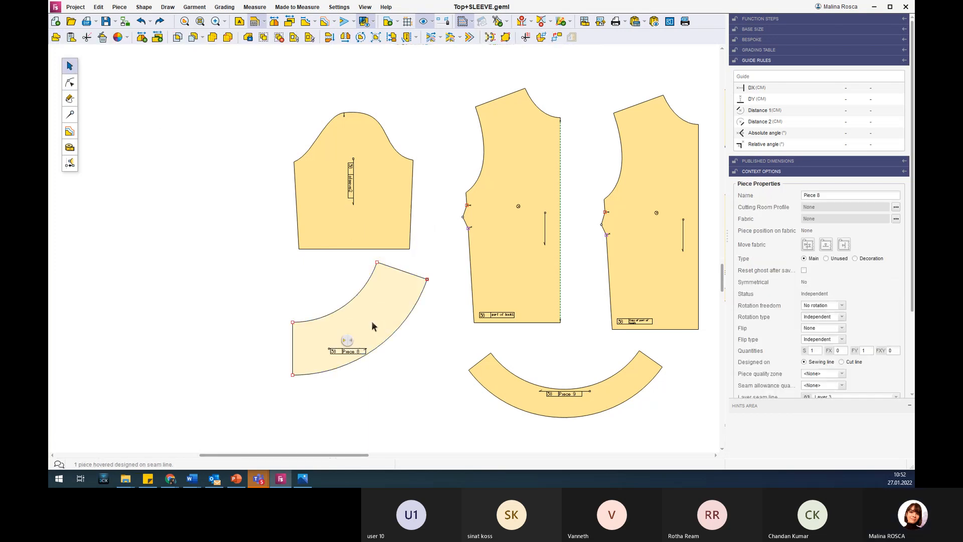
Examine the curved band and the symmetrical back piece beside the sleeve, selecting each in turn.
scroll(363, 322, down, 2)
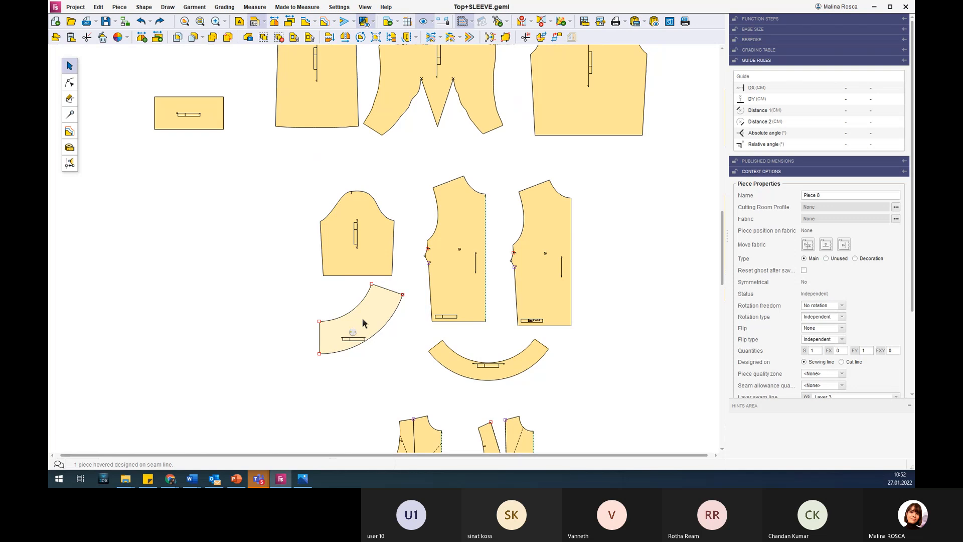
click(443, 358)
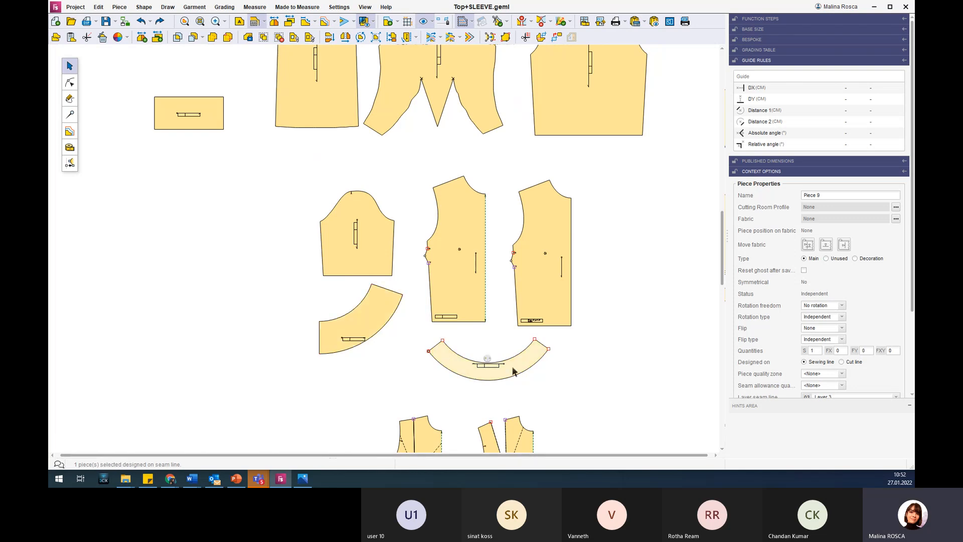
click(469, 197)
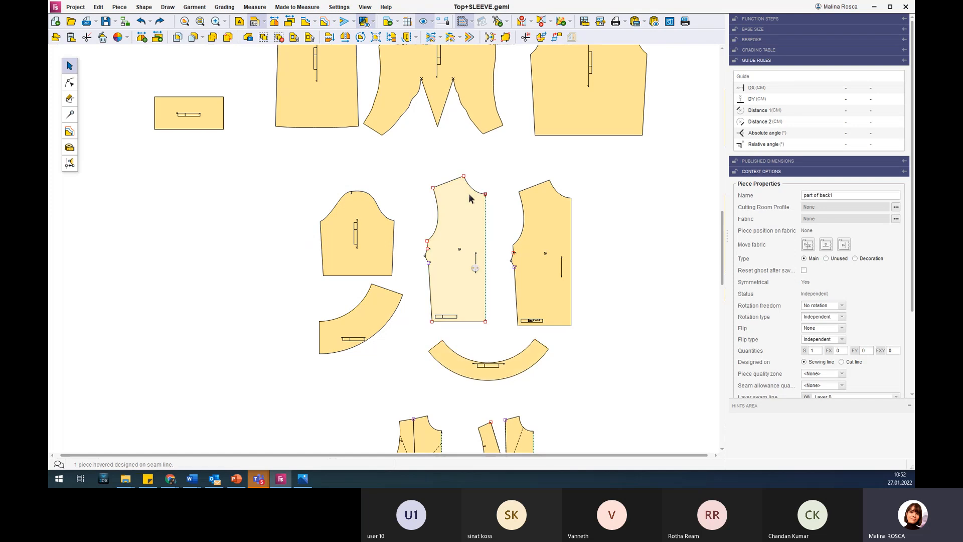
scroll(474, 148, up, 3)
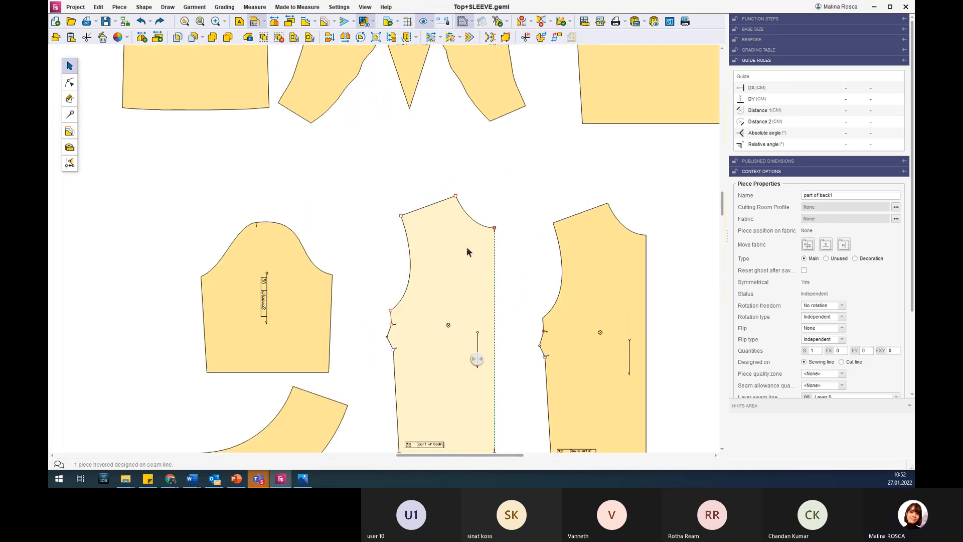
Create a parallel to the contour along the neckline of the copied back piece.
scroll(465, 249, down, 3)
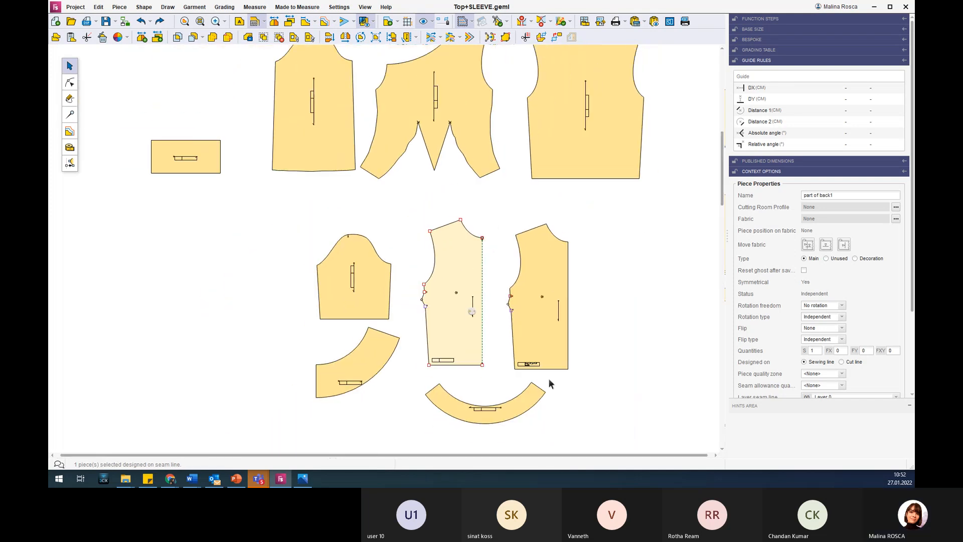
scroll(594, 244, up, 3)
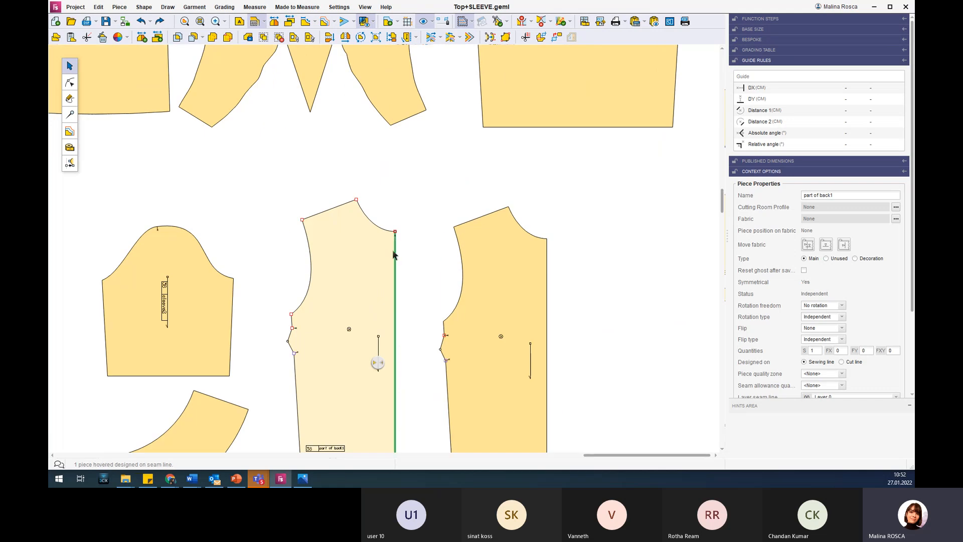
click(516, 261)
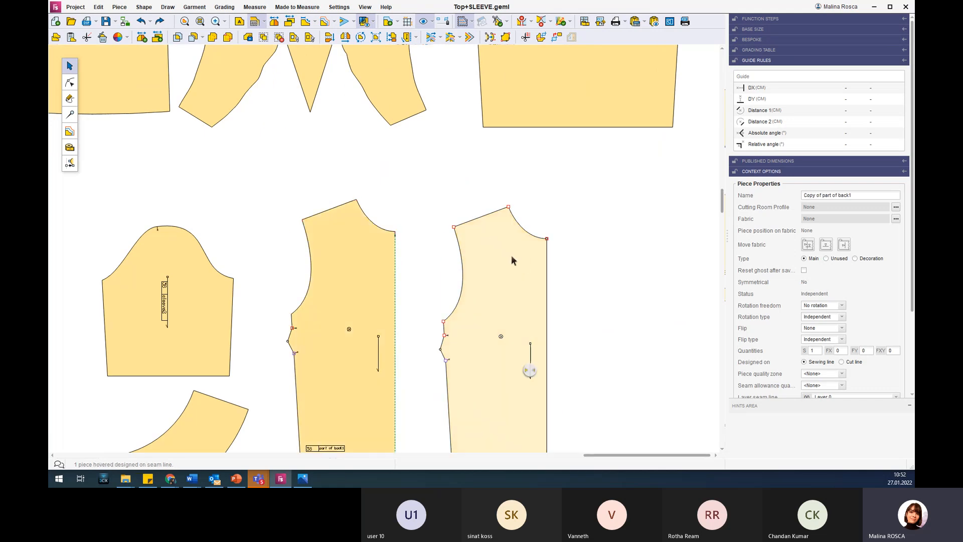
click(70, 114)
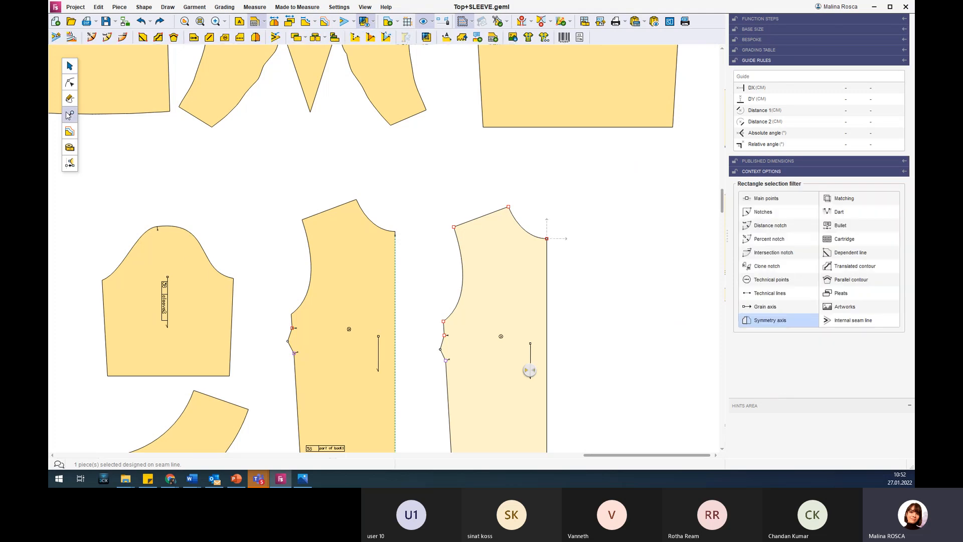
click(174, 38)
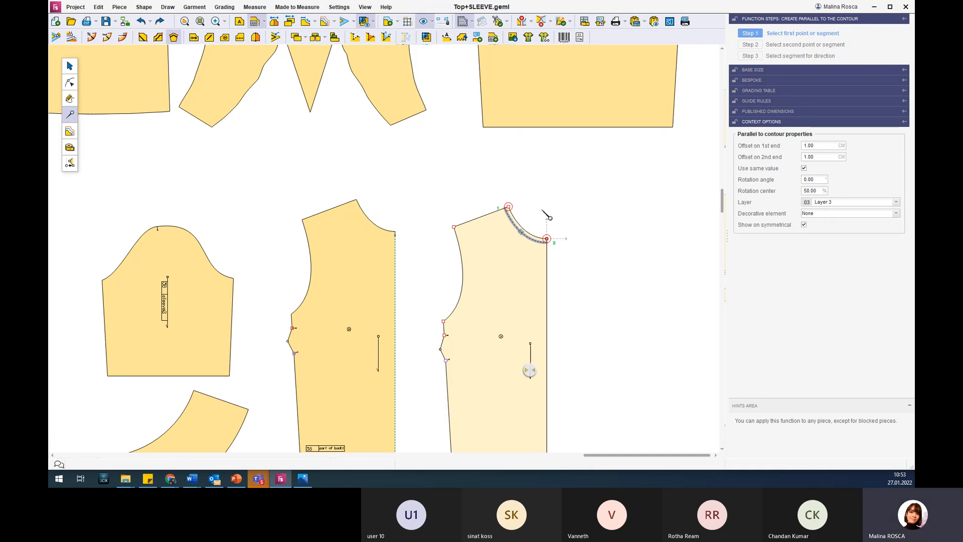
Set the neckline parallel's offset to 3 cm at both ends.
scroll(549, 217, up, 2)
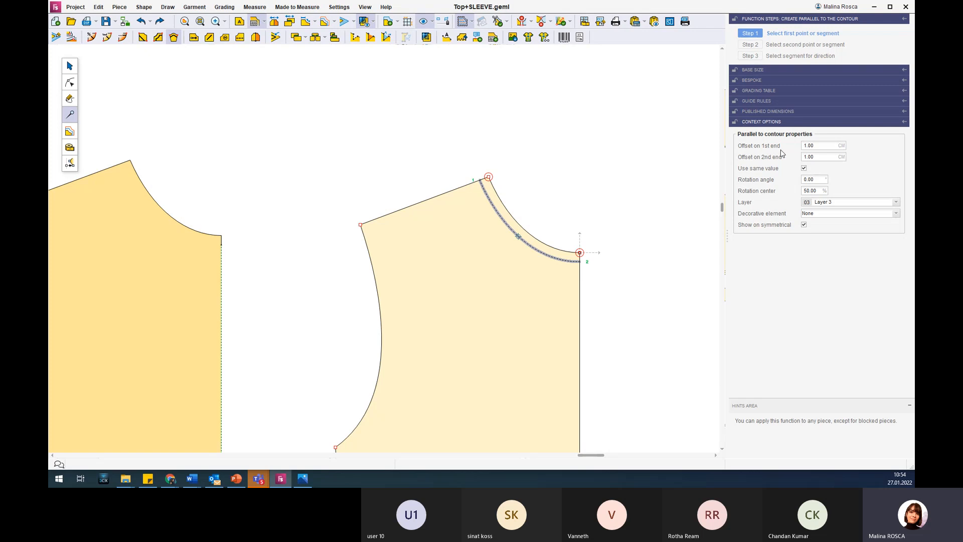
click(823, 145)
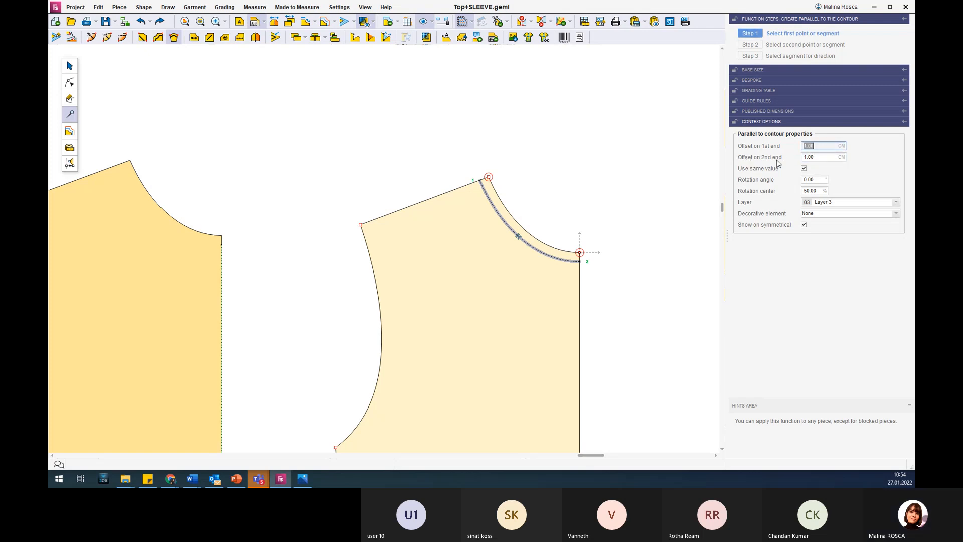
text(3)
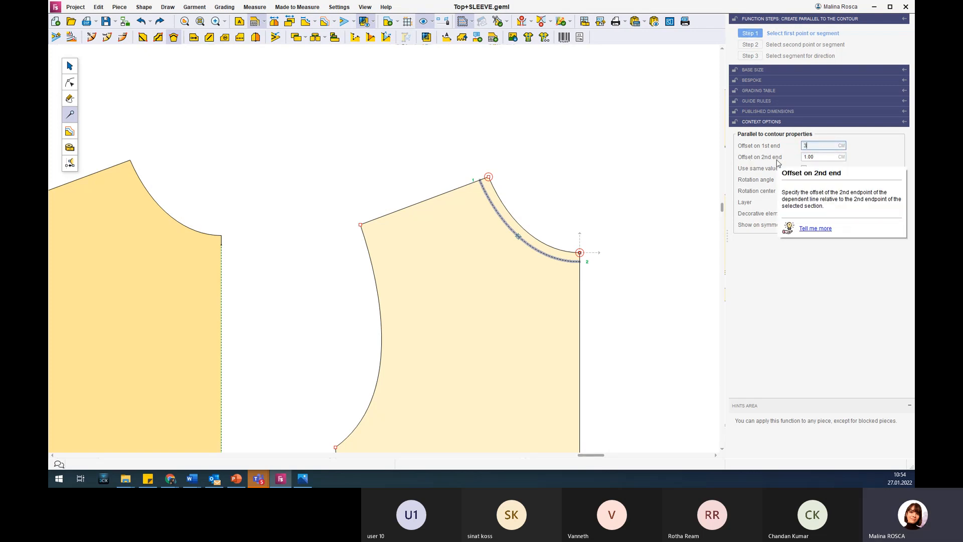
key(Return)
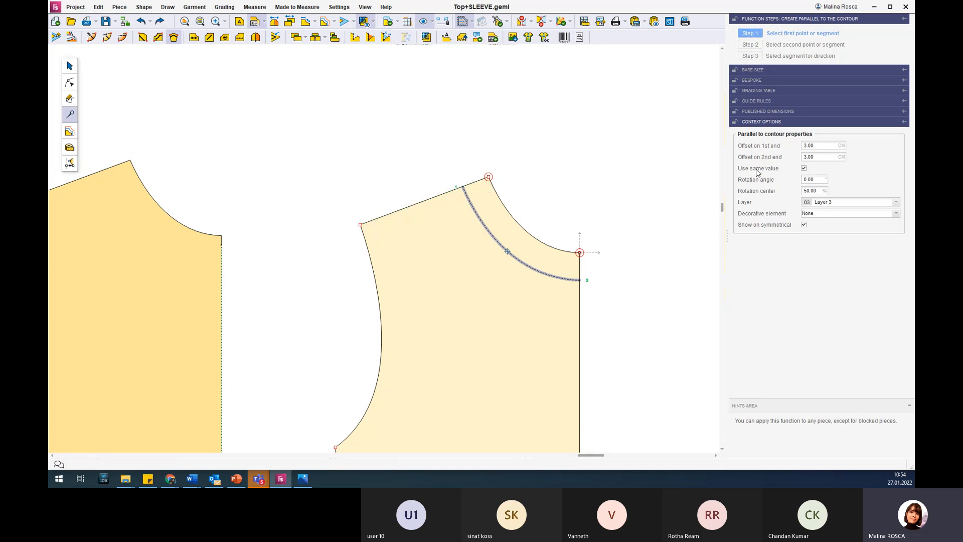
Unlink the parallel's two end offsets and set the offset on the second end to 4 cm.
mouse_move(758, 172)
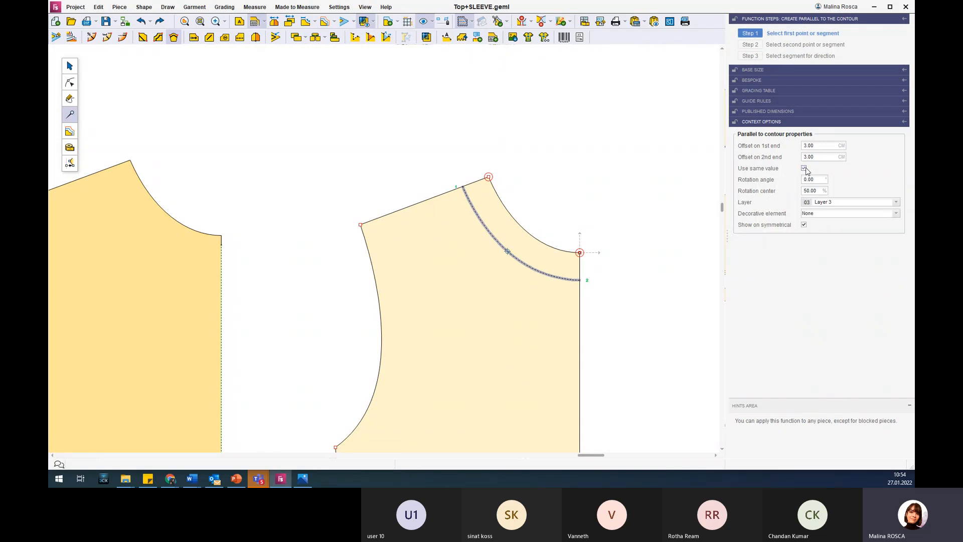
click(805, 168)
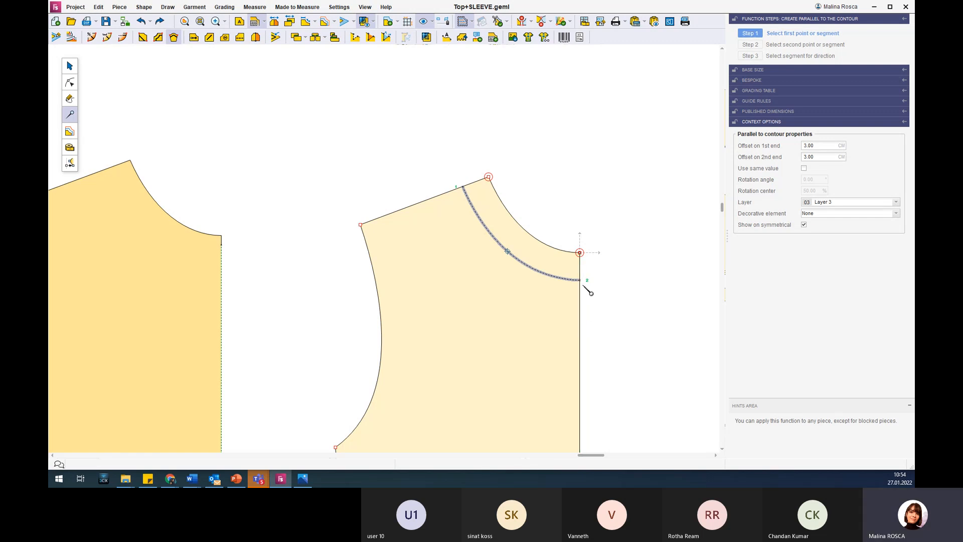
click(817, 157)
text(4)
key(Return)
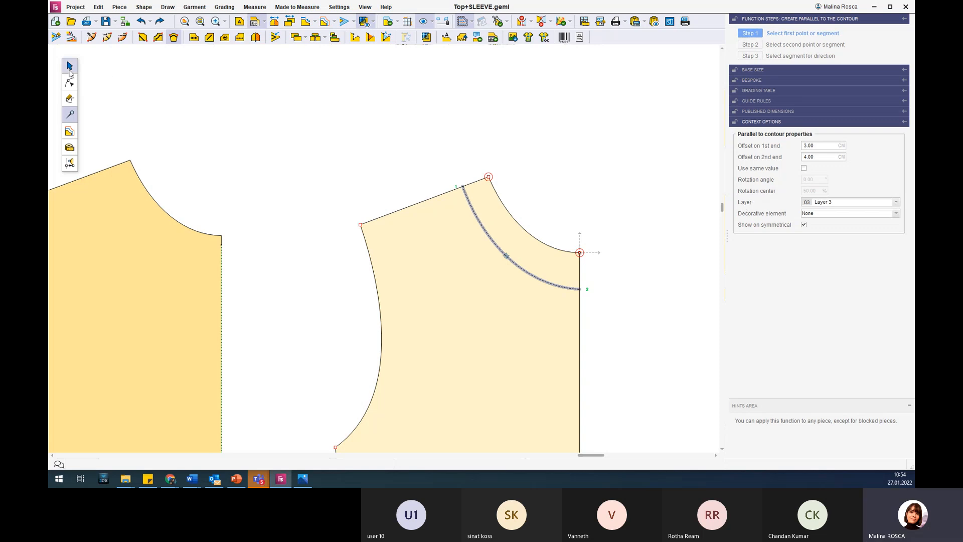
Apply the 62OrnamentalStitch0.7x1 decorative element to the neckline parallel.
click(895, 204)
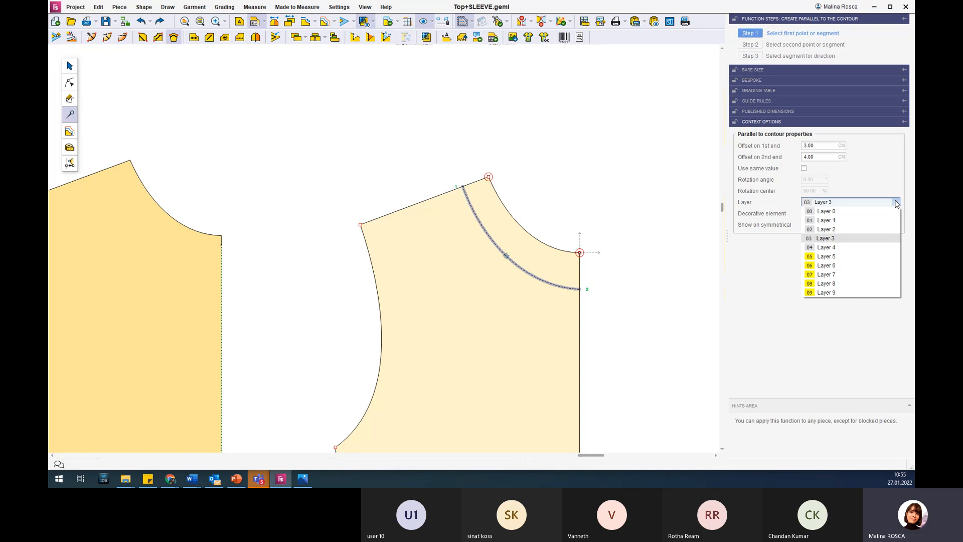
click(896, 203)
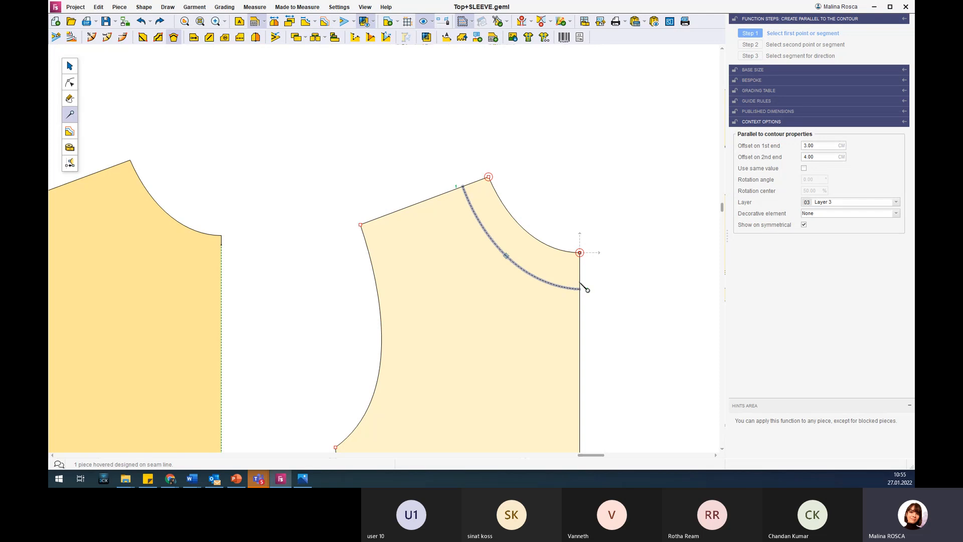
click(896, 214)
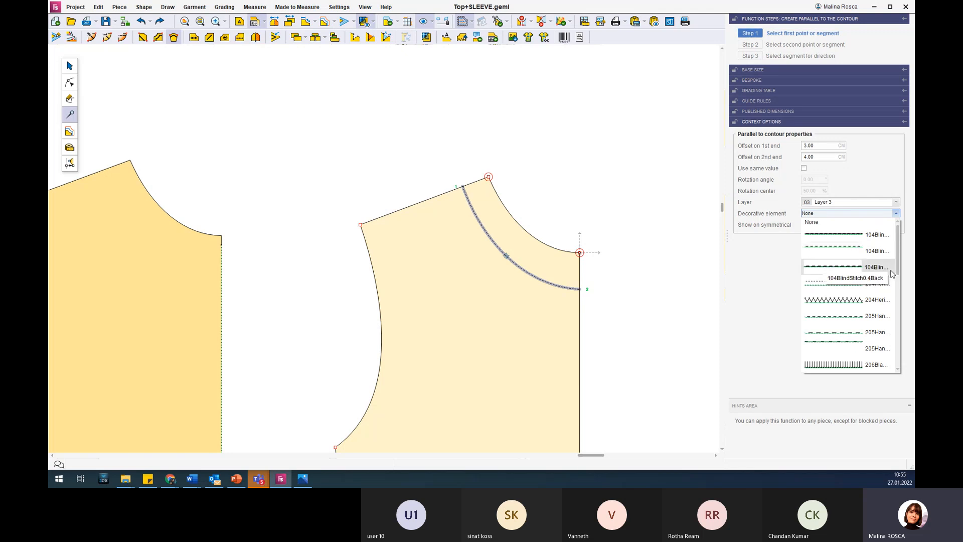
scroll(883, 268, down, 1)
scroll(882, 268, down, 1)
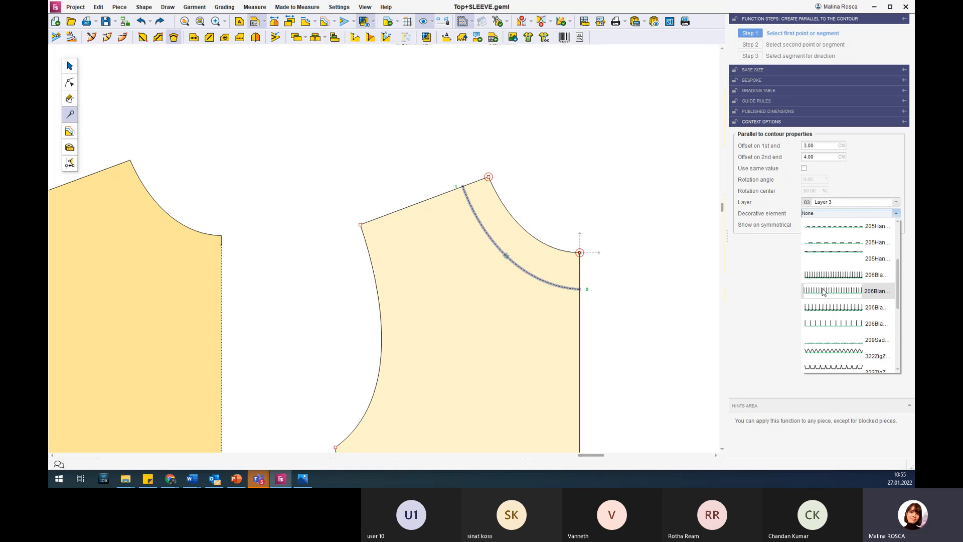
scroll(838, 309, down, 2)
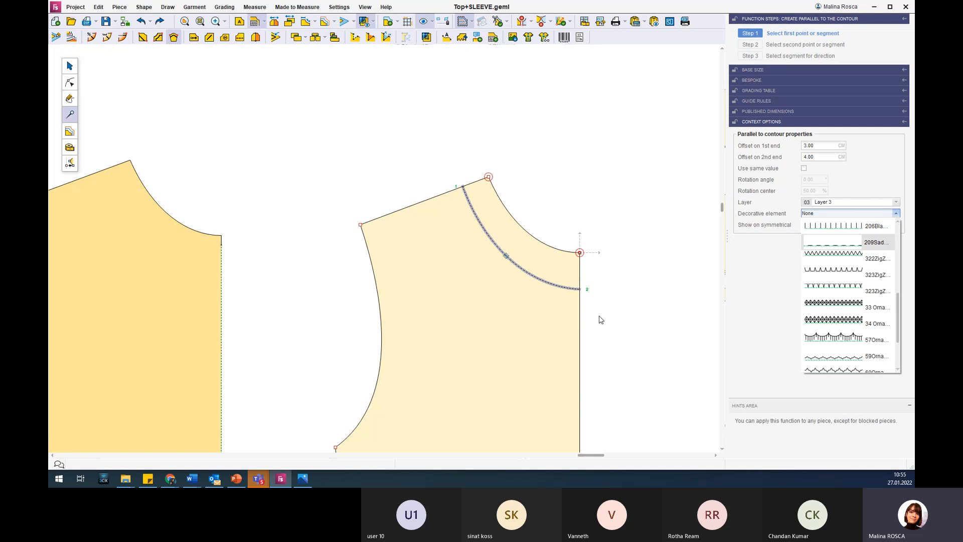
scroll(850, 268, down, 2)
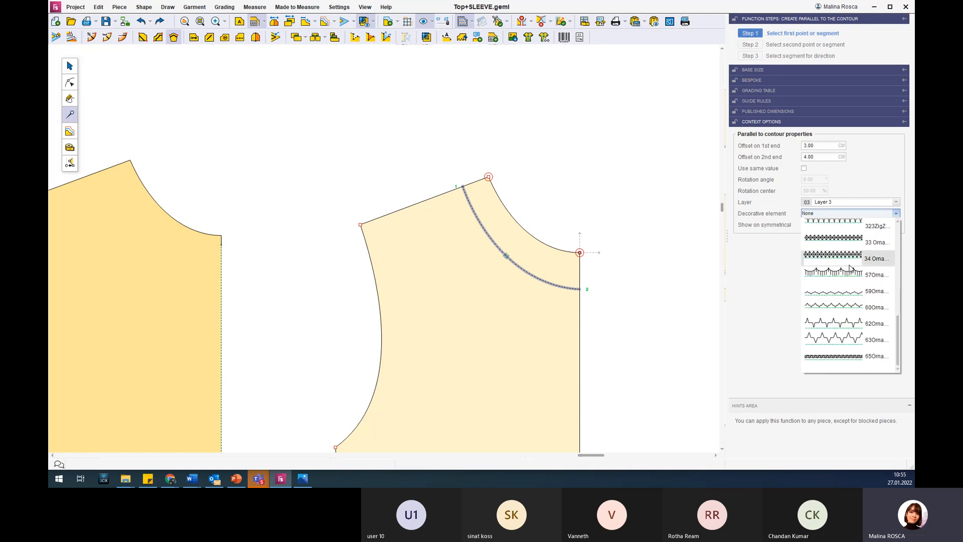
click(849, 325)
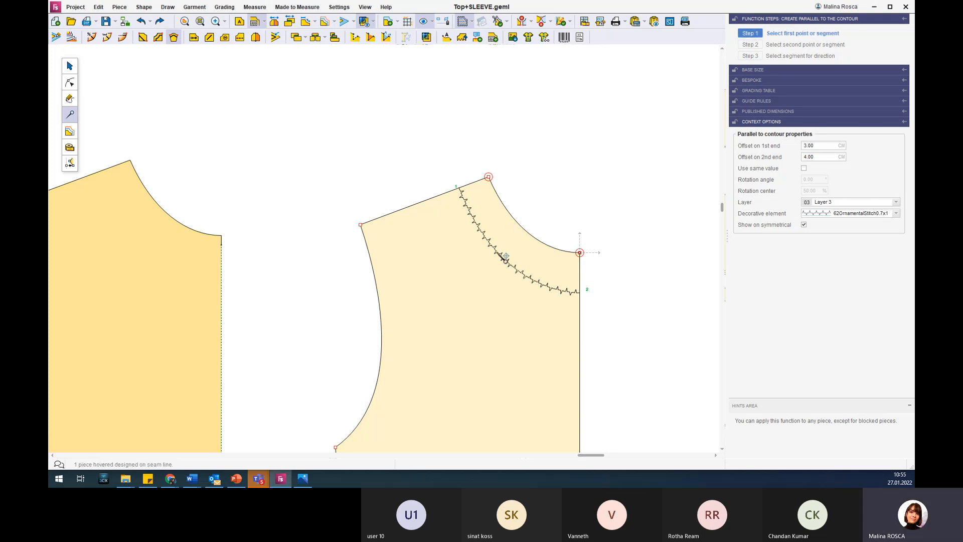
Compare the stitched neckline parallel in the CAD, Technical, Technical with decoration, and Final aspect views.
click(472, 21)
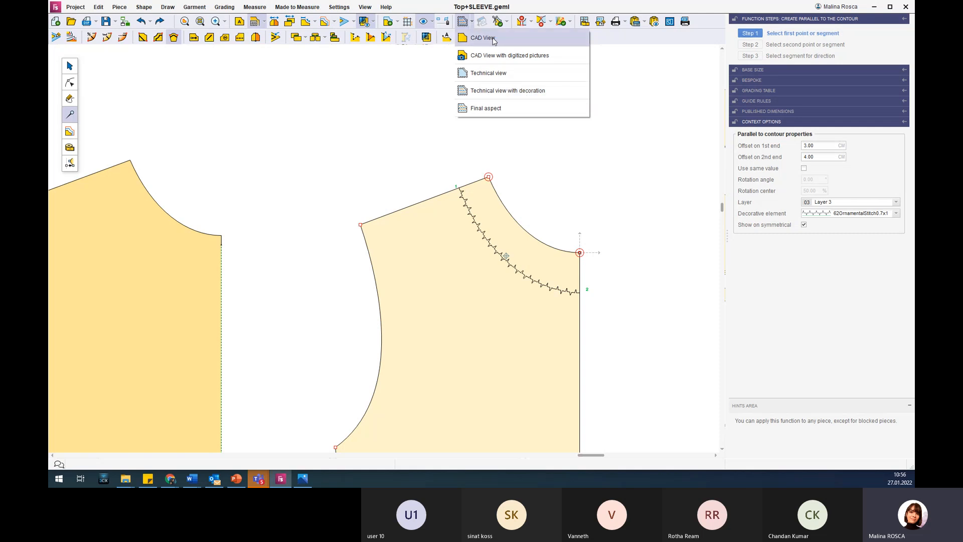
click(511, 42)
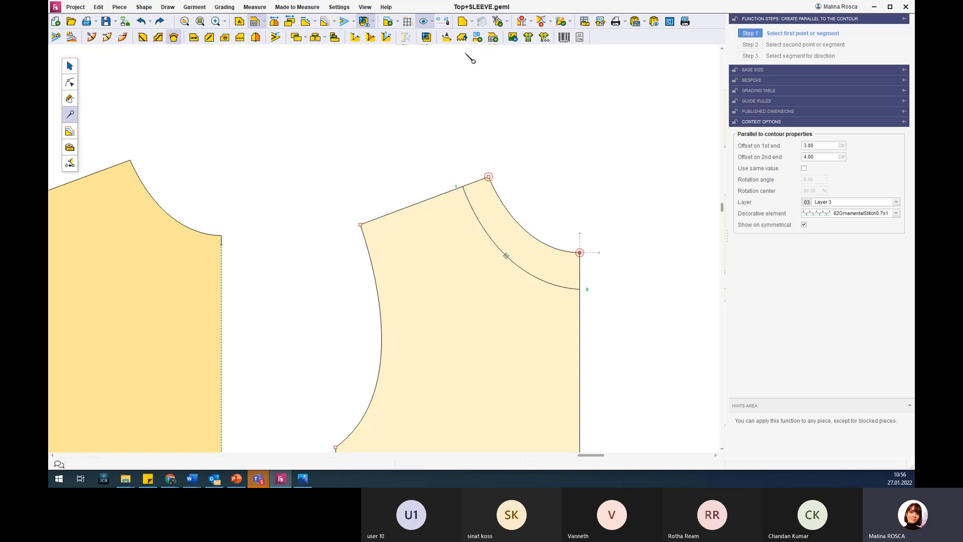
click(472, 22)
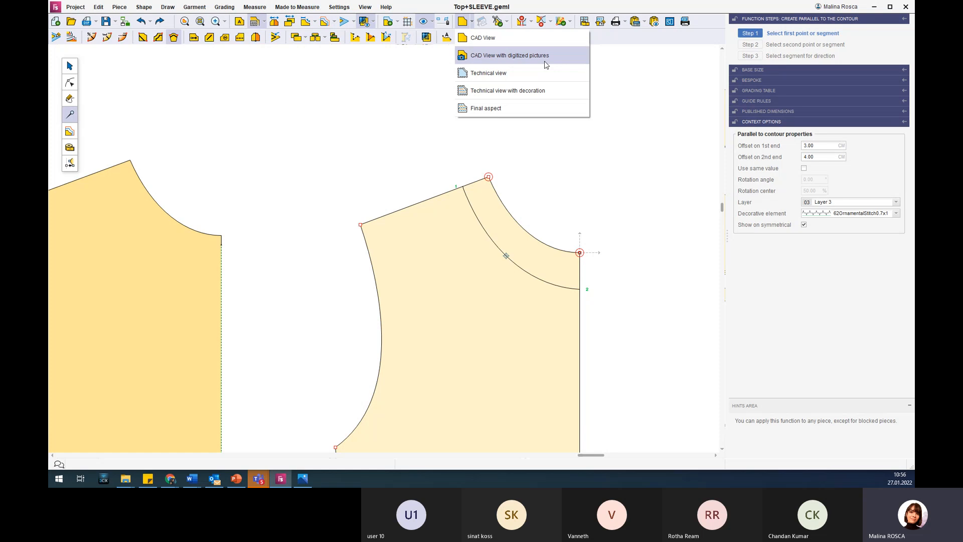
click(510, 75)
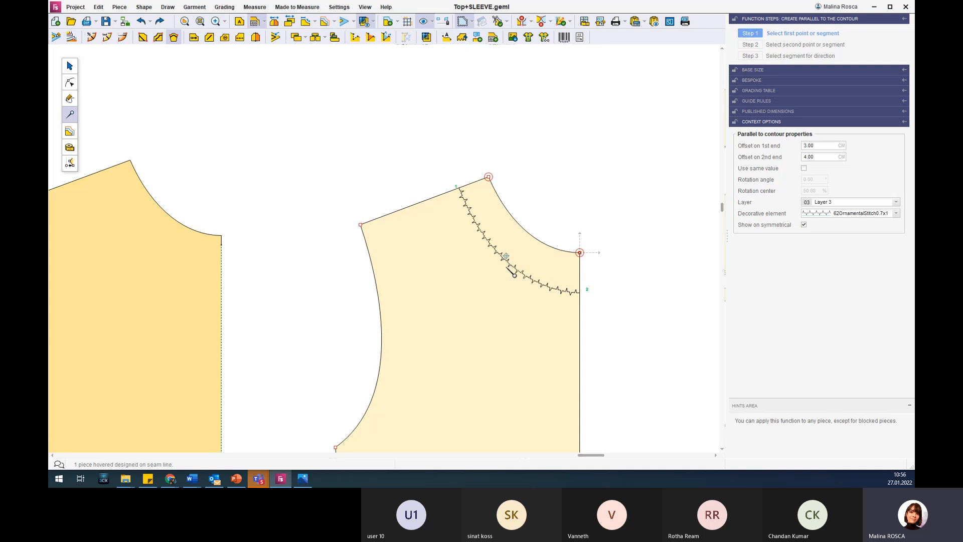
click(475, 20)
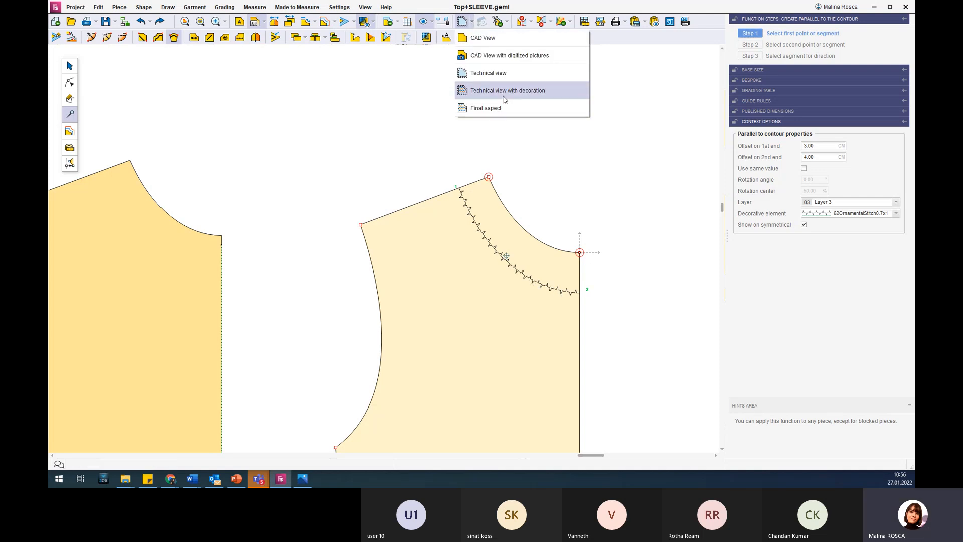
click(521, 100)
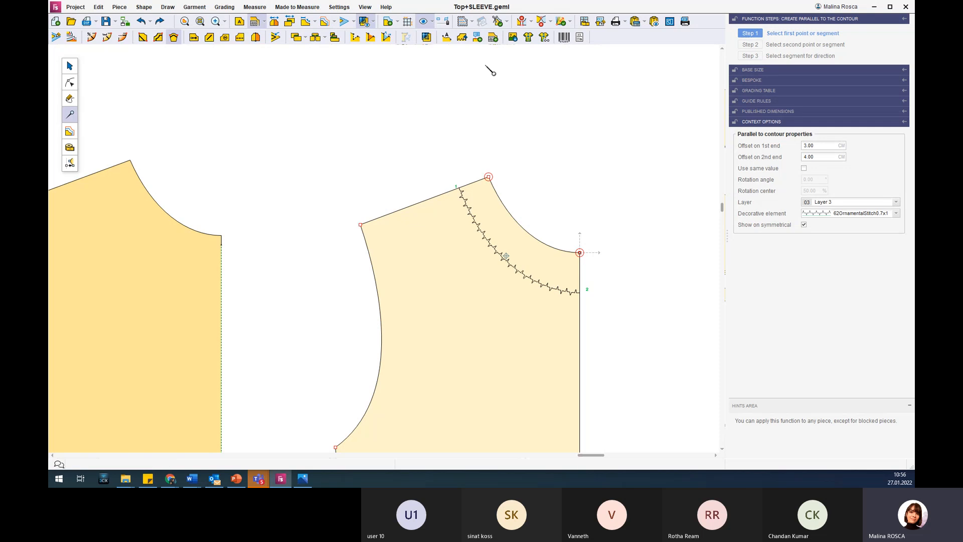
click(472, 23)
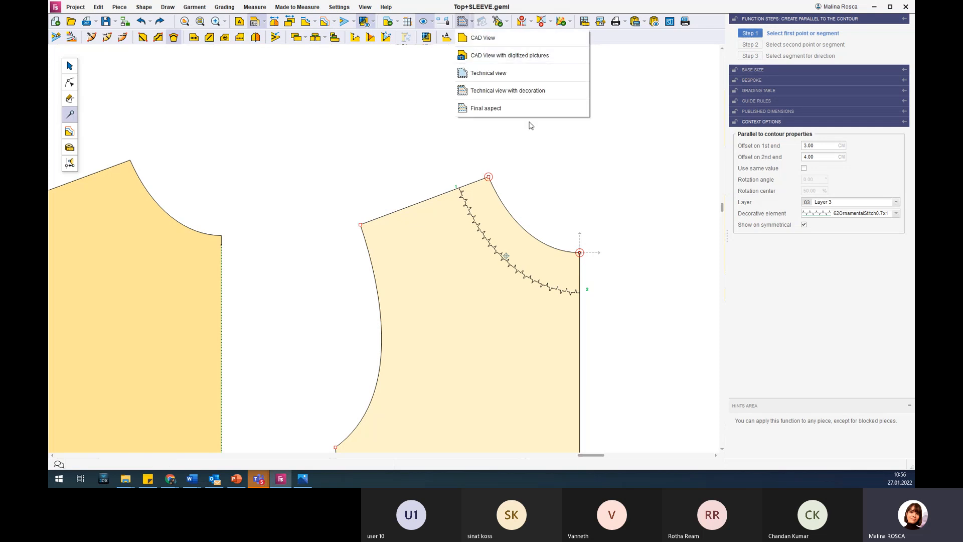
click(532, 110)
Examine all the pattern pieces in the Final aspect display, including the darted pieces below the bands.
scroll(557, 141, down, 4)
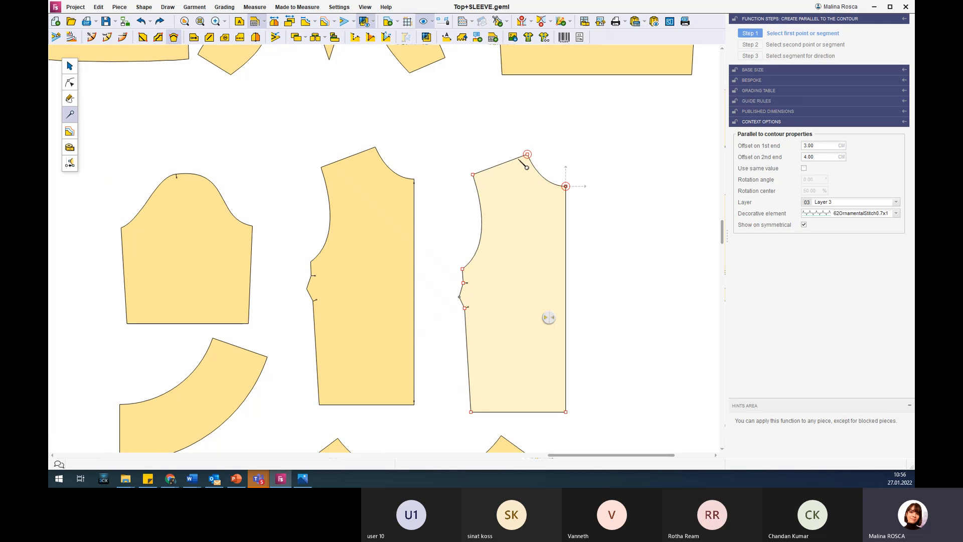
scroll(389, 198, down, 5)
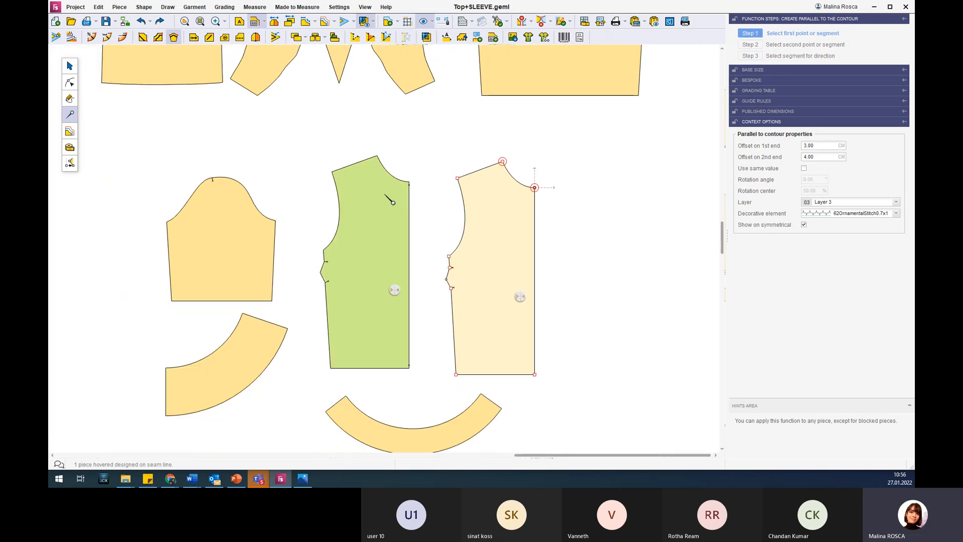
scroll(387, 154, down, 2)
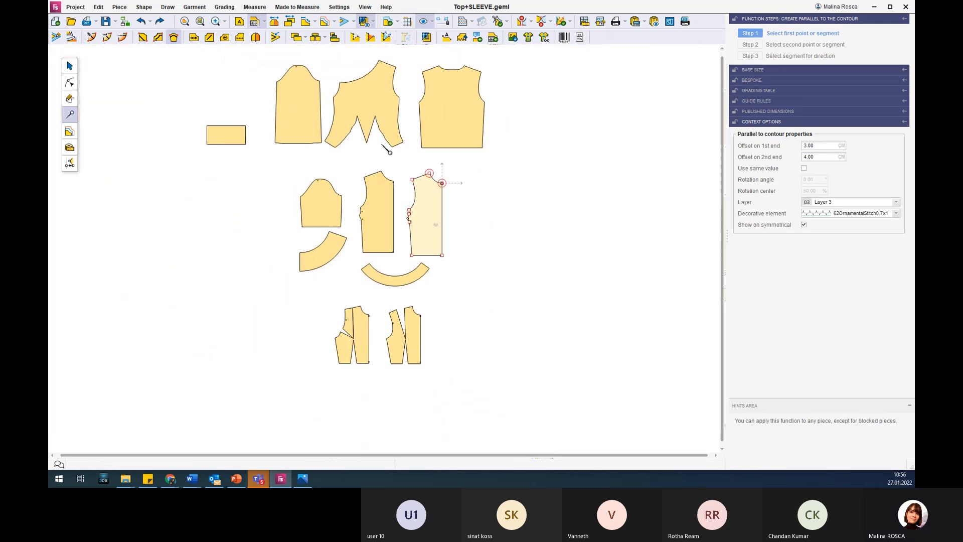
click(402, 311)
scroll(402, 312, up, 3)
click(345, 352)
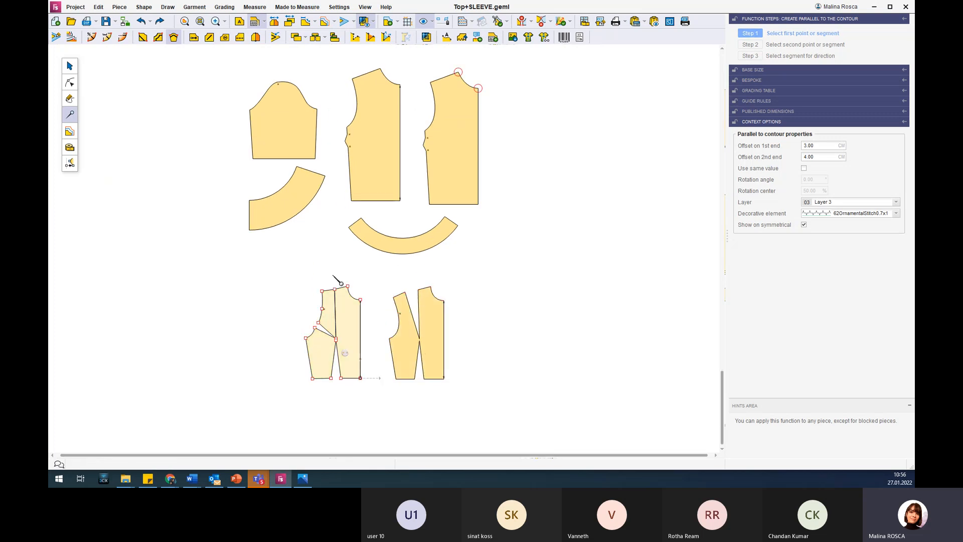
click(522, 298)
scroll(551, 221, down, 1)
scroll(550, 221, down, 3)
scroll(537, 64, up, 2)
scroll(494, 262, up, 3)
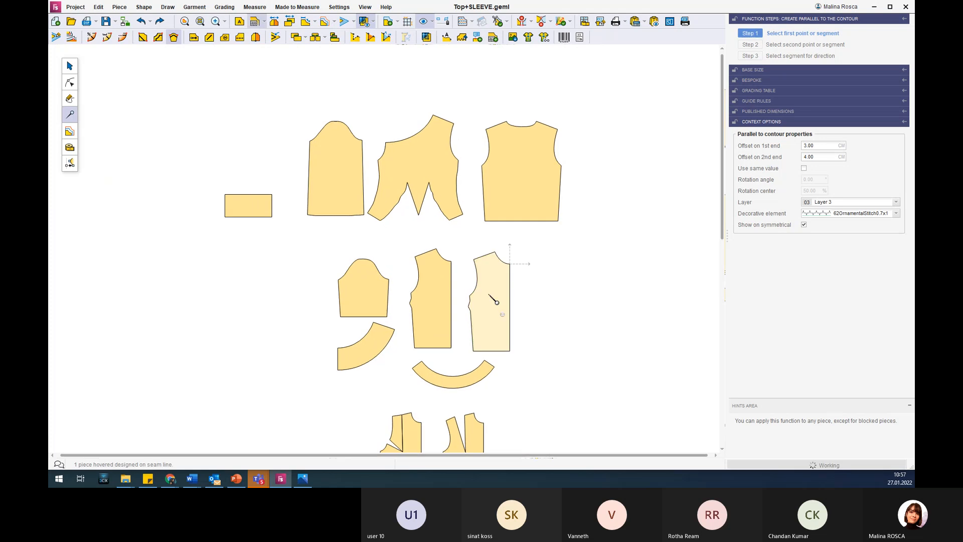
scroll(497, 302, up, 4)
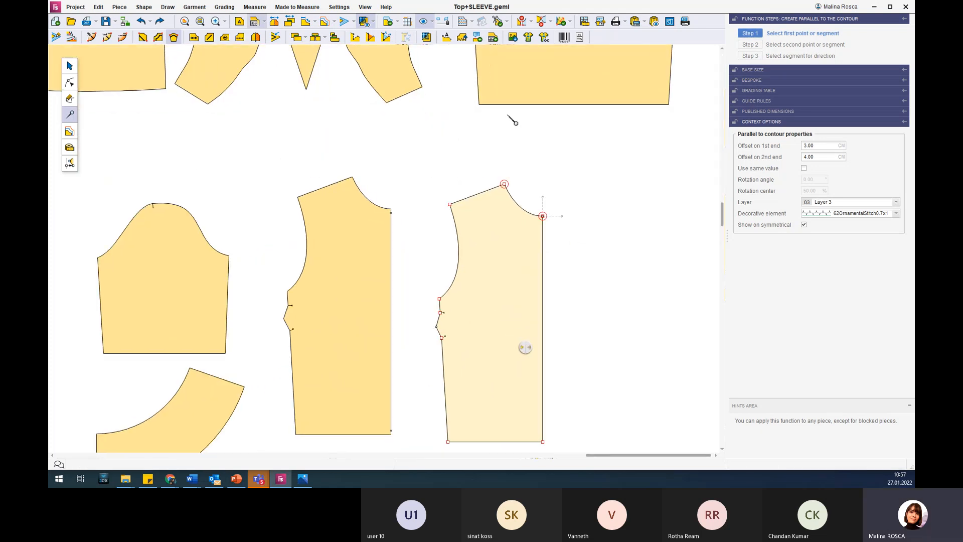
Restore the display of piece labels and internal lines, and set the neckline parallel's decorative element to None.
click(471, 21)
click(504, 54)
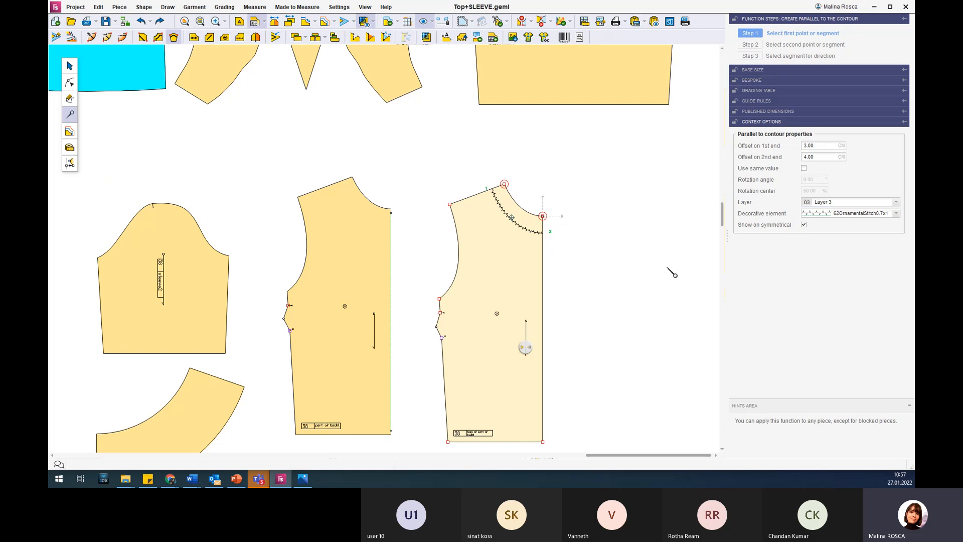
click(896, 215)
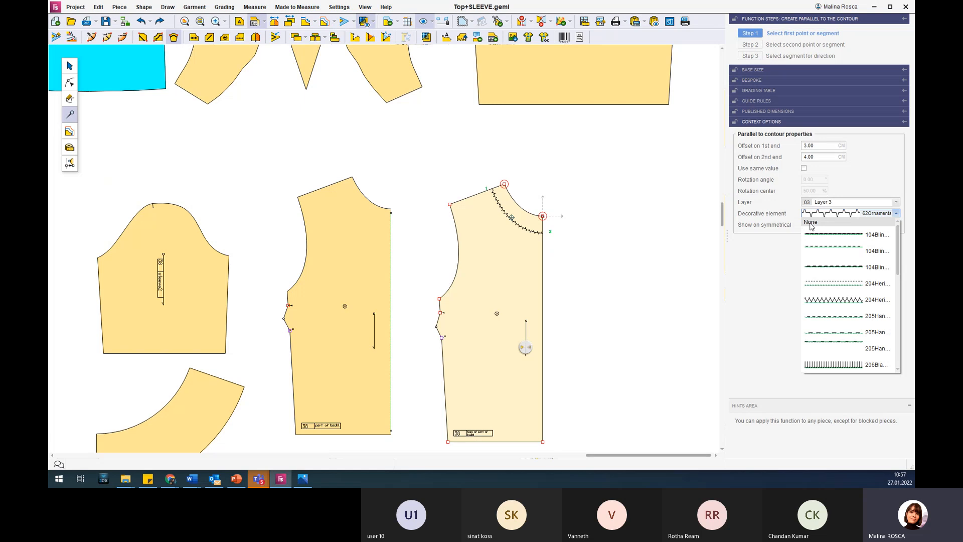
click(815, 223)
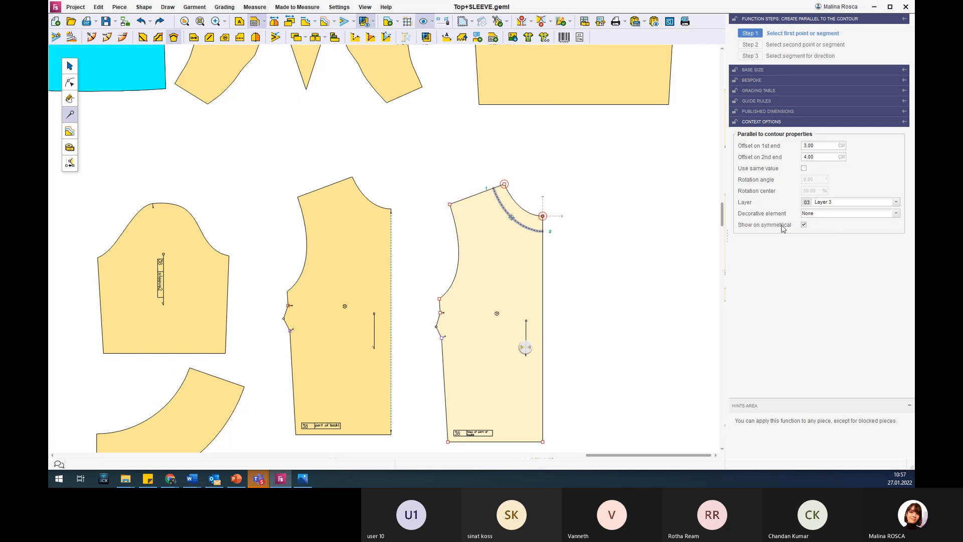
Cut the copied back piece along the neckline parallel with the 3 cm and 4 cm end offsets.
mouse_move(745, 228)
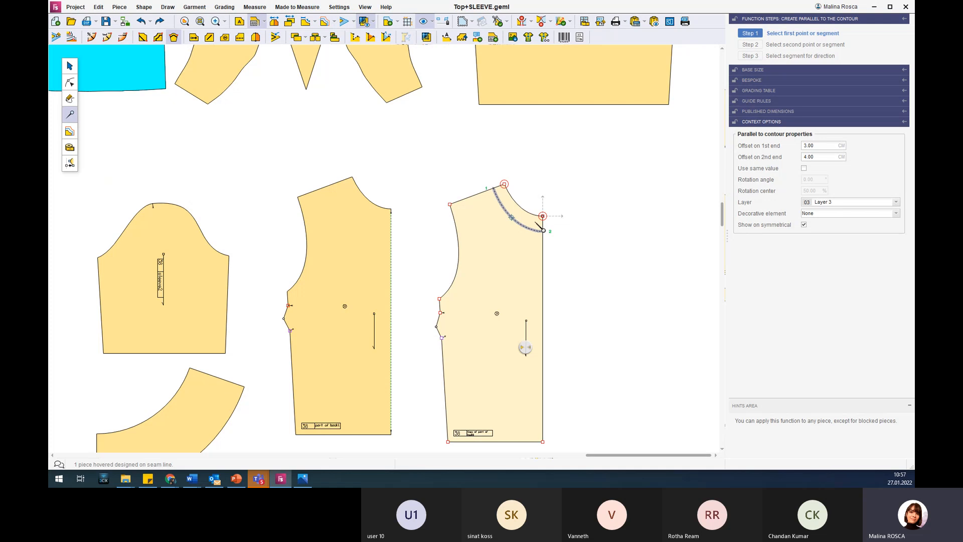
mouse_move(792, 226)
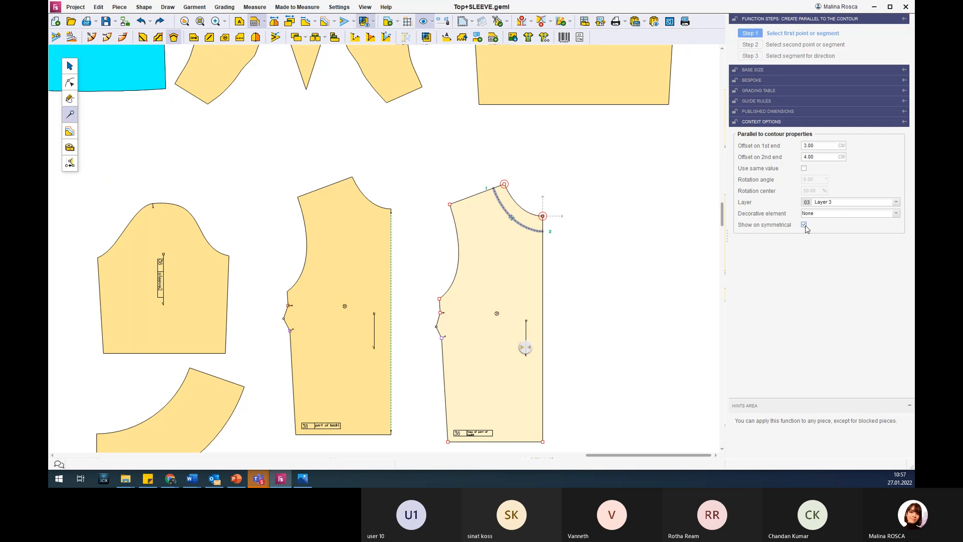
scroll(622, 287, down, 3)
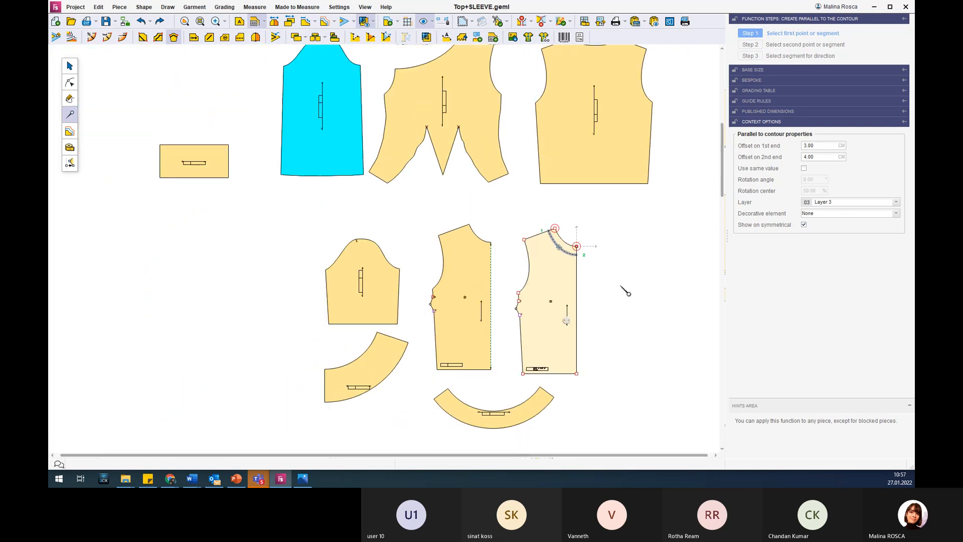
scroll(625, 291, up, 3)
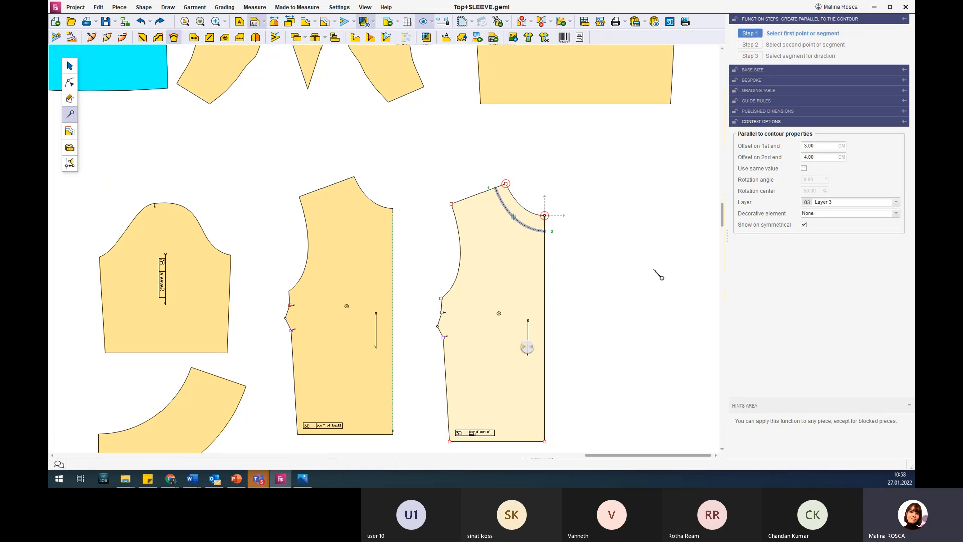
key(Escape)
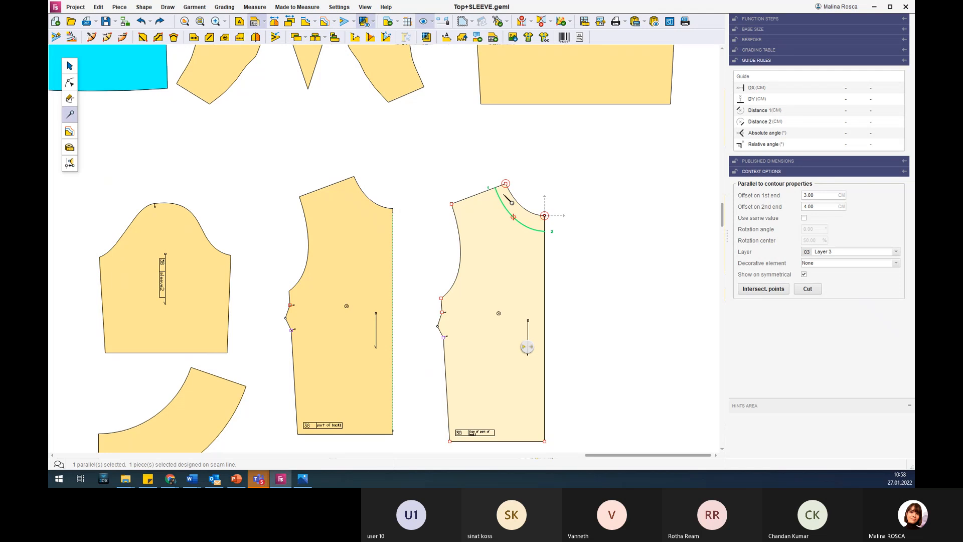
click(807, 288)
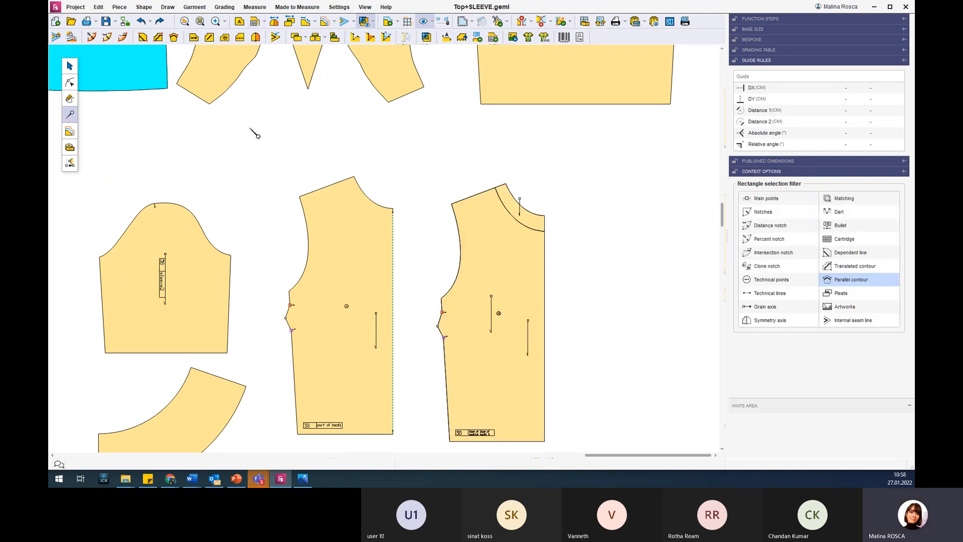
Separate the cut back body and the curved neckline band from the copied back piece.
click(70, 66)
drag(550, 214, 601, 188)
drag(512, 257, 626, 254)
drag(596, 189, 666, 196)
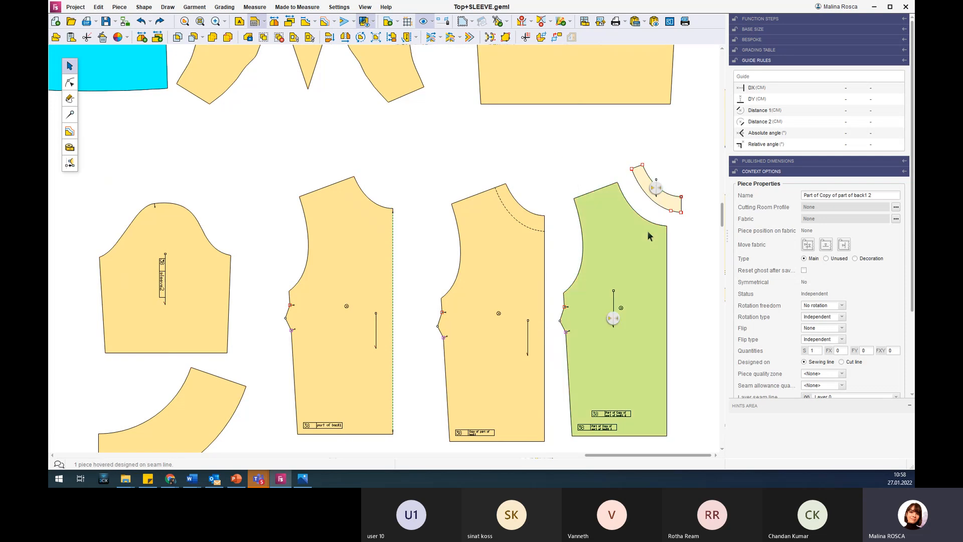
Place the neckline band beside the curved flounce for comparison, and move it back above the cut back body.
scroll(646, 233, down, 3)
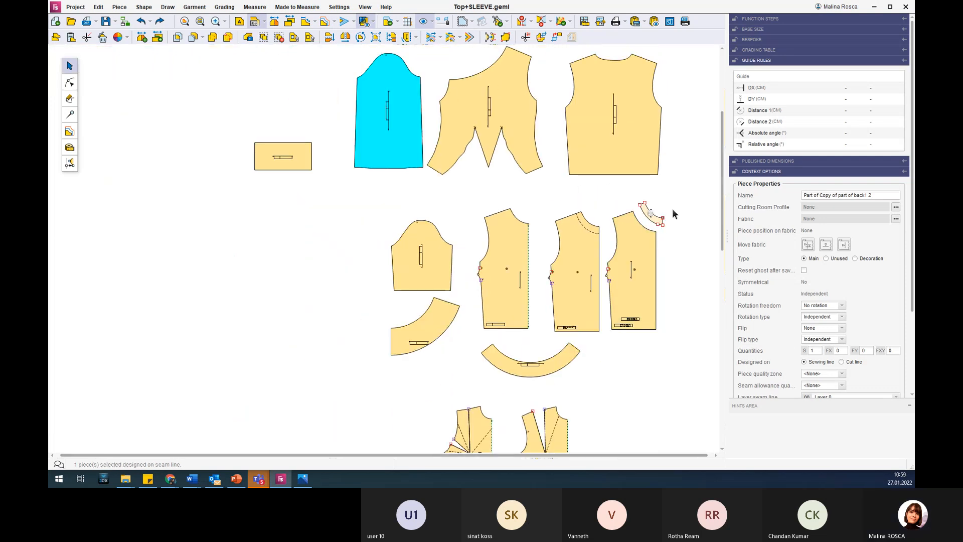
drag(657, 221, 617, 365)
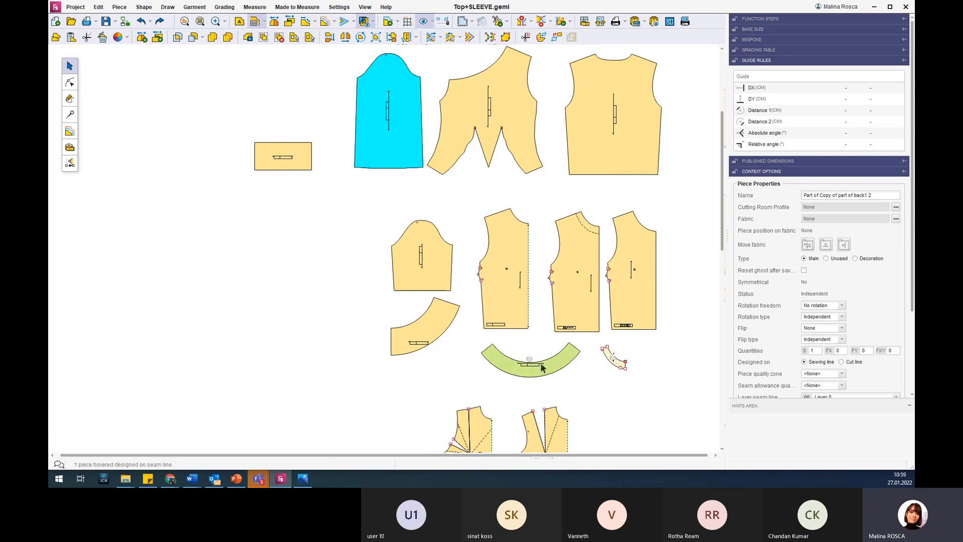
drag(623, 344, 662, 214)
scroll(686, 193, up, 5)
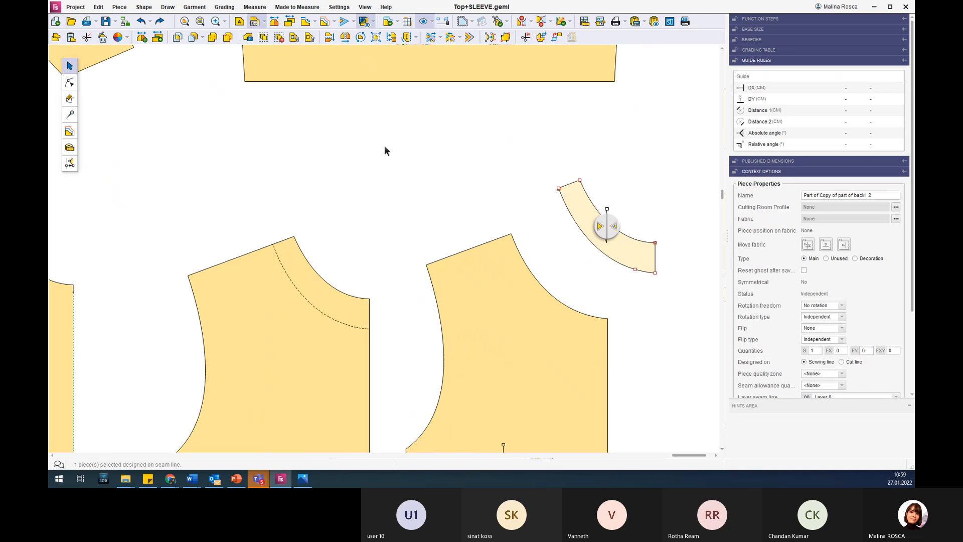
Apply Fullness to the neckline band: arc the neckline edge to a 25 cm new length, keep the lower curve's length, and fix the shoulder end.
click(70, 114)
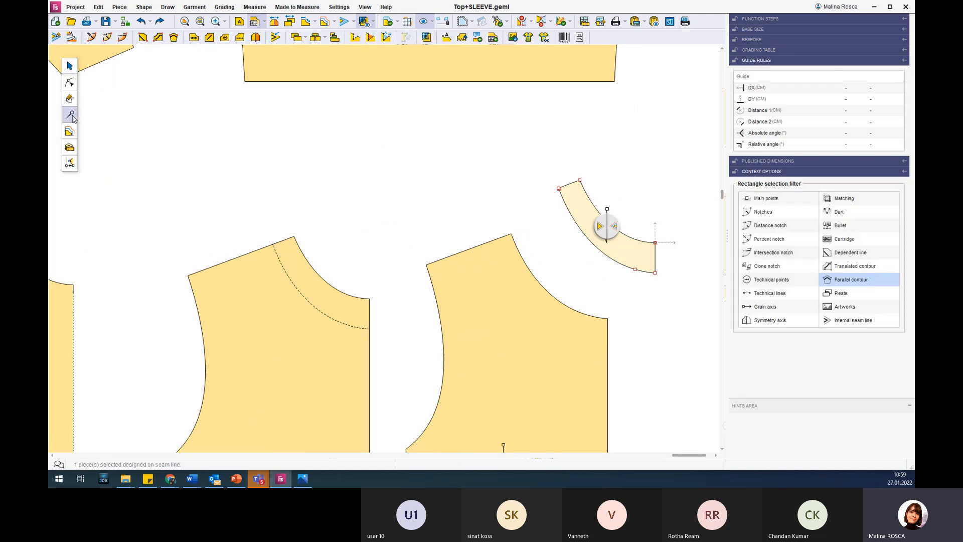
click(70, 81)
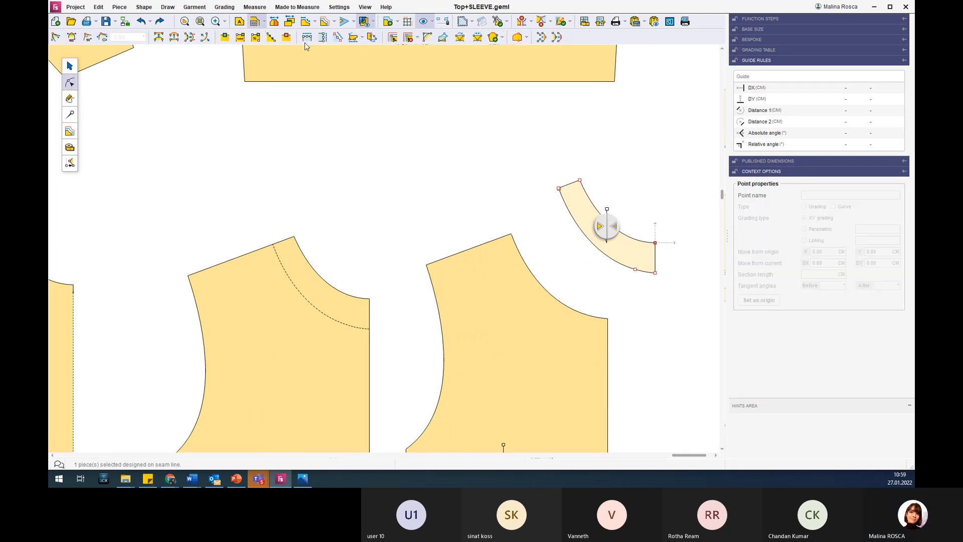
click(443, 38)
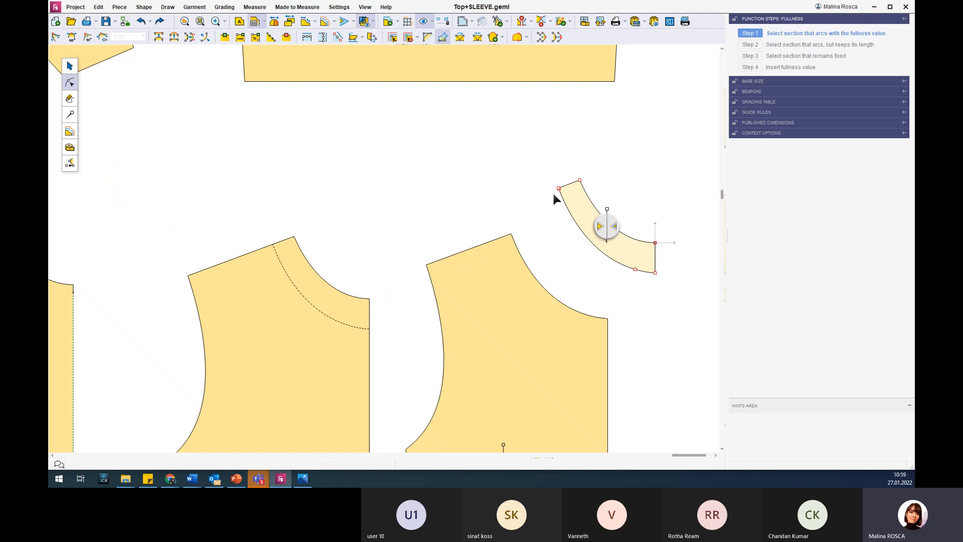
click(590, 196)
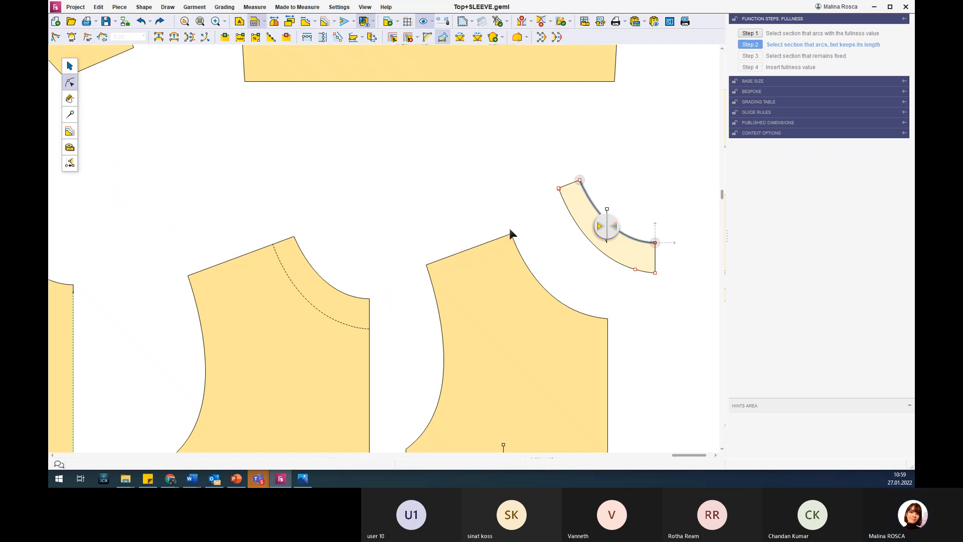
click(580, 231)
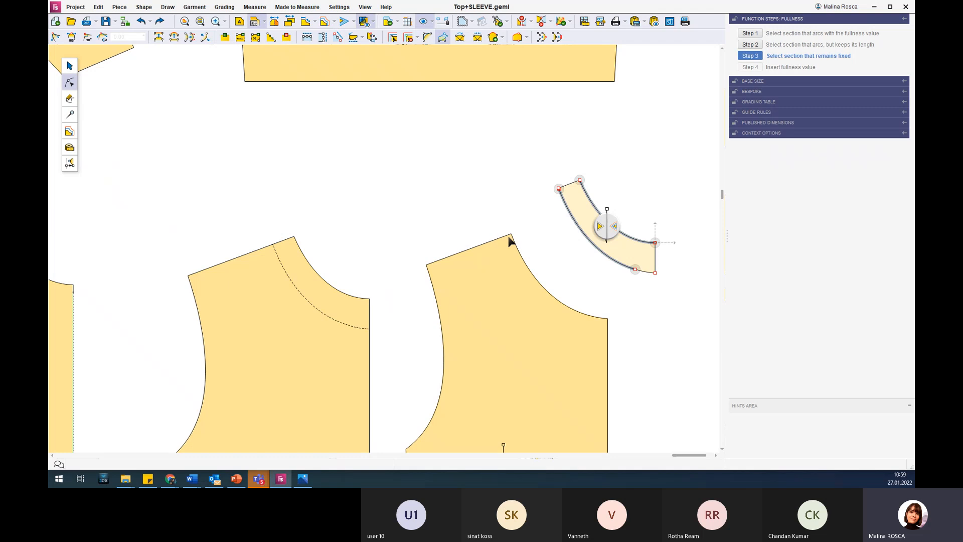
click(570, 182)
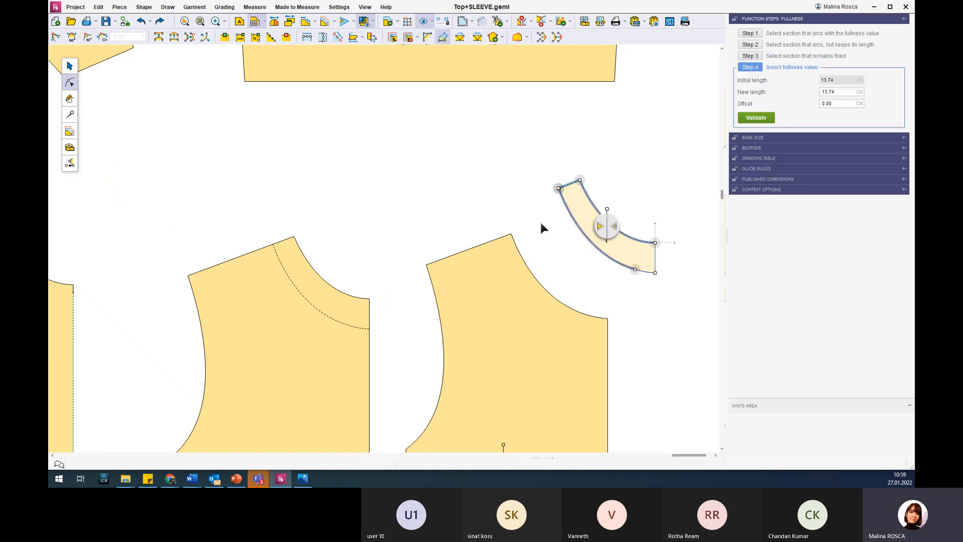
double_click(842, 91)
text(25)
key(Return)
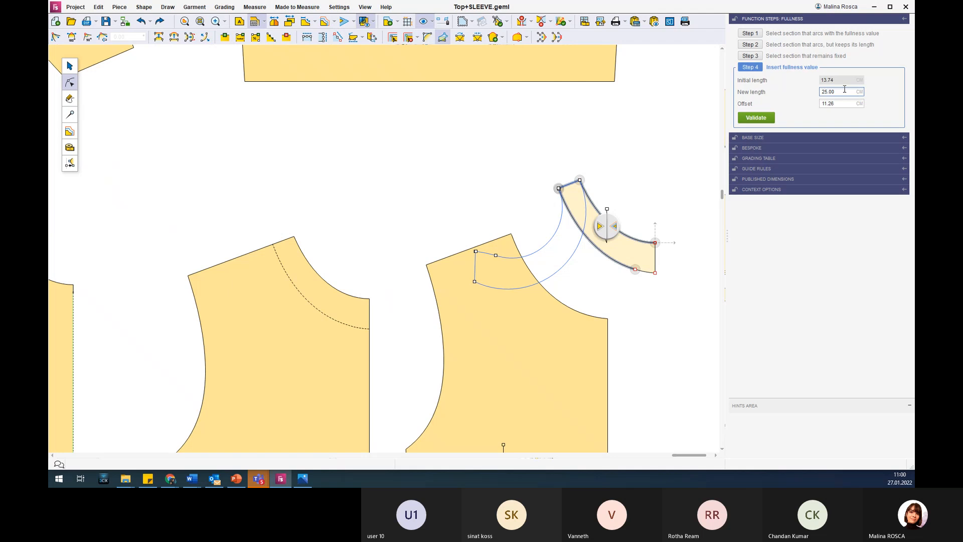
click(755, 118)
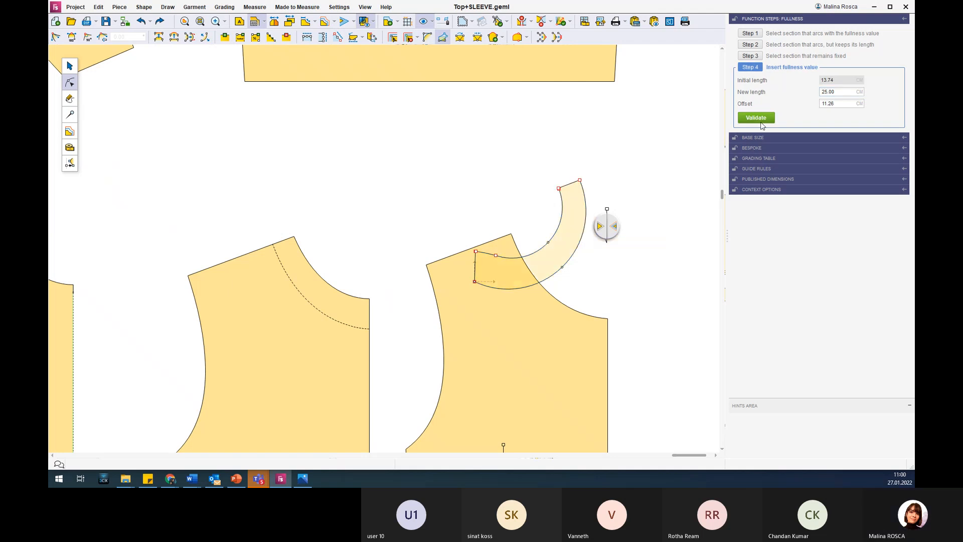
Move the neckline band with added fullness clear of the cut back body and deselect it.
drag(618, 172, 617, 172)
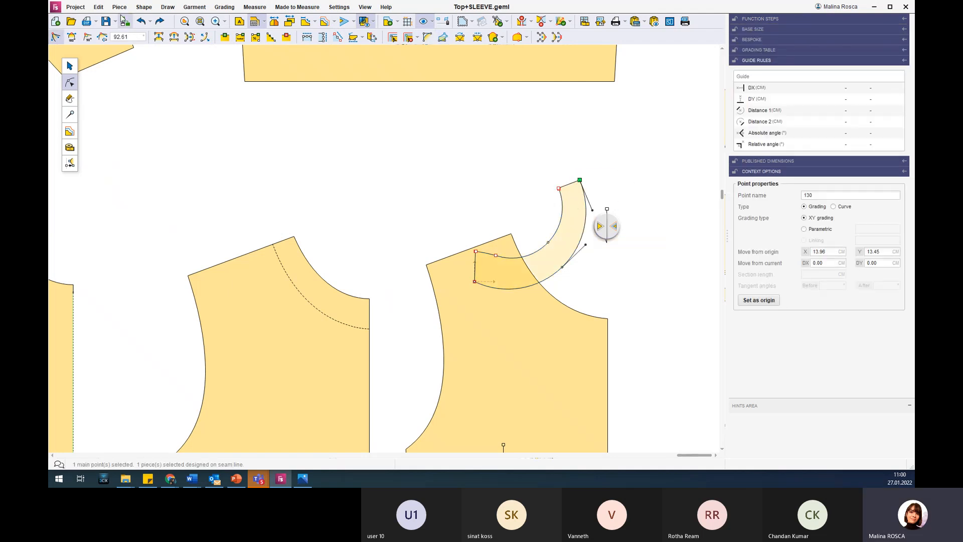
click(65, 65)
drag(546, 259, 652, 266)
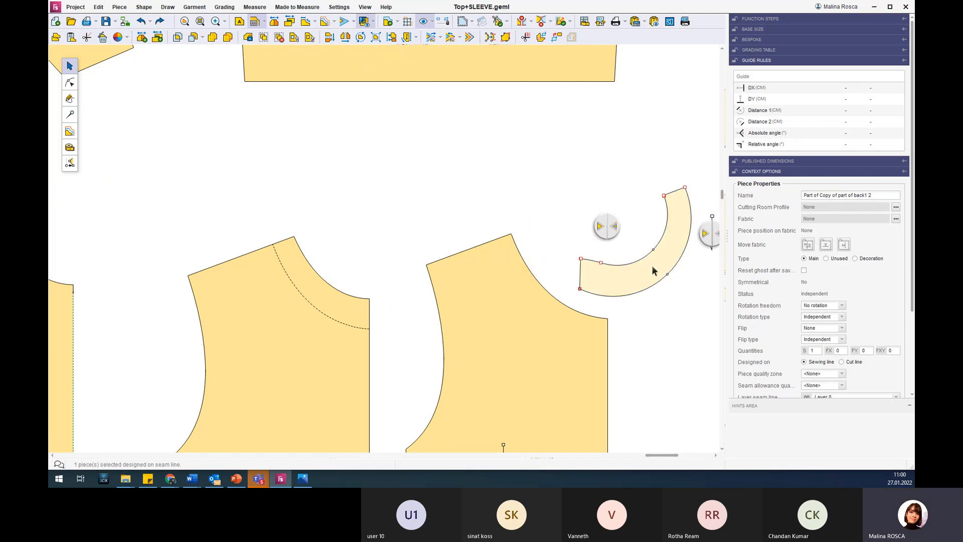
click(606, 190)
Move the rectangular piece to the empty area to the right of the other pattern pieces.
scroll(582, 215, down, 2)
scroll(583, 215, down, 3)
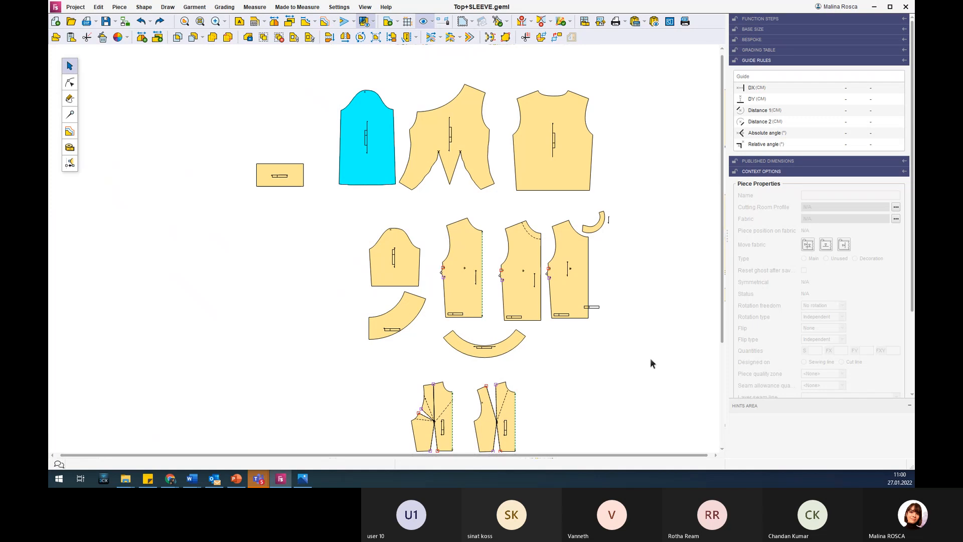
drag(721, 258, 721, 322)
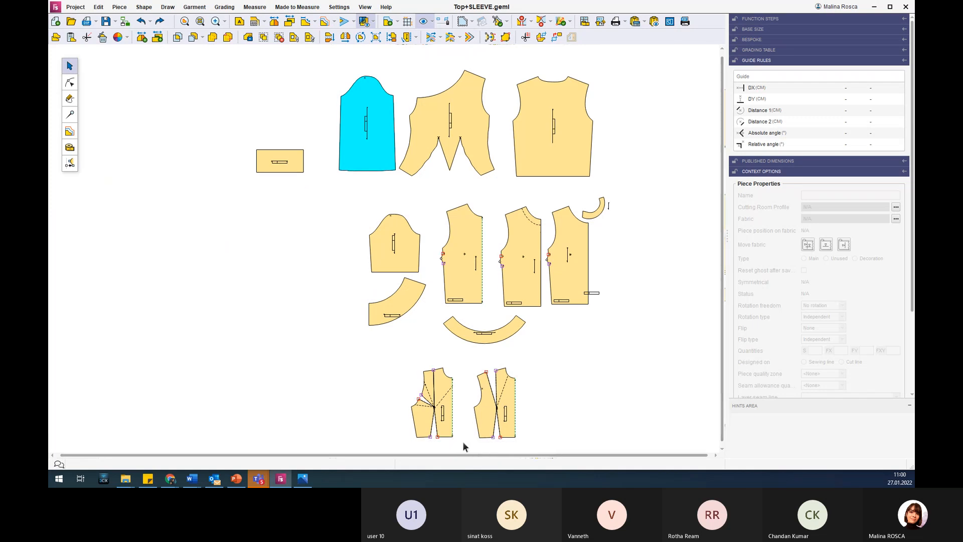
scroll(463, 443, up, 3)
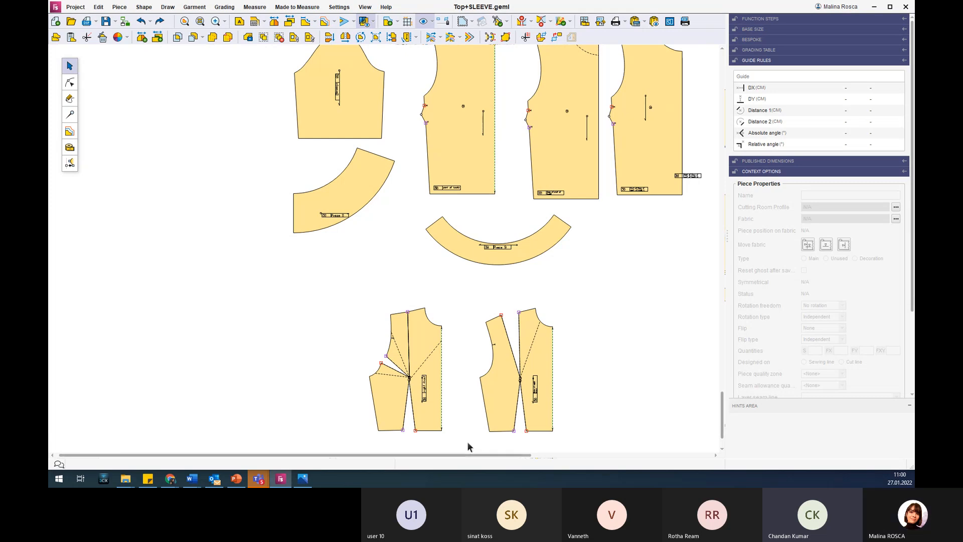
scroll(403, 290, down, 4)
scroll(567, 180, up, 8)
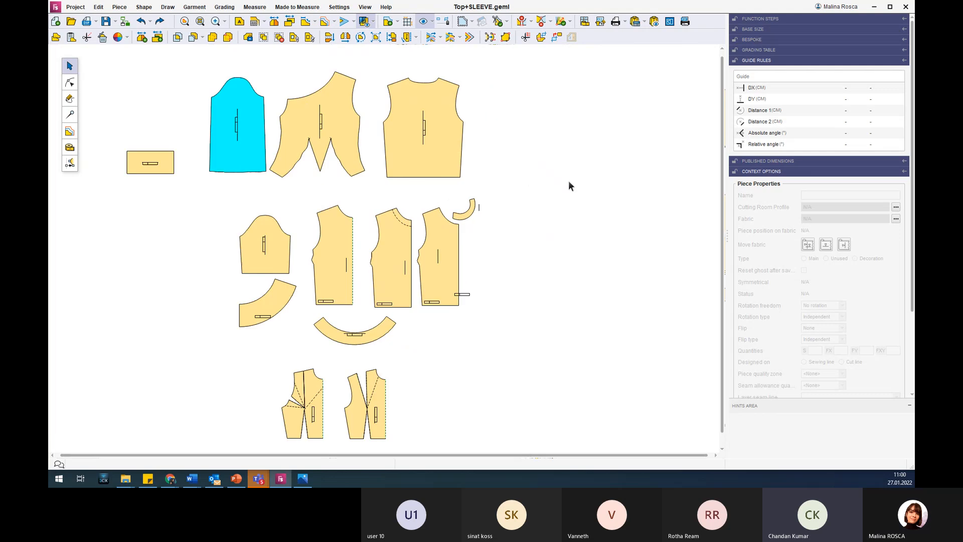
scroll(324, 278, down, 2)
scroll(322, 278, down, 2)
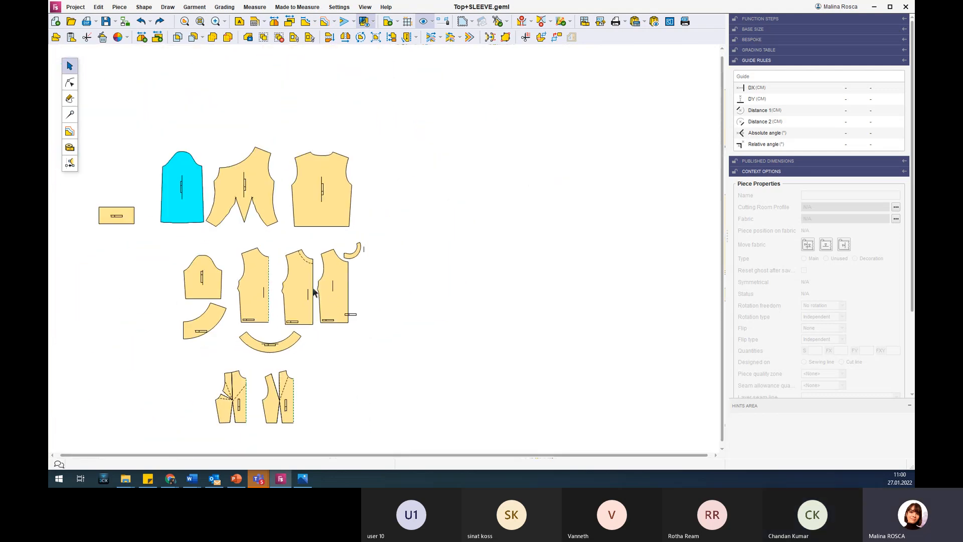
drag(267, 262, 454, 296)
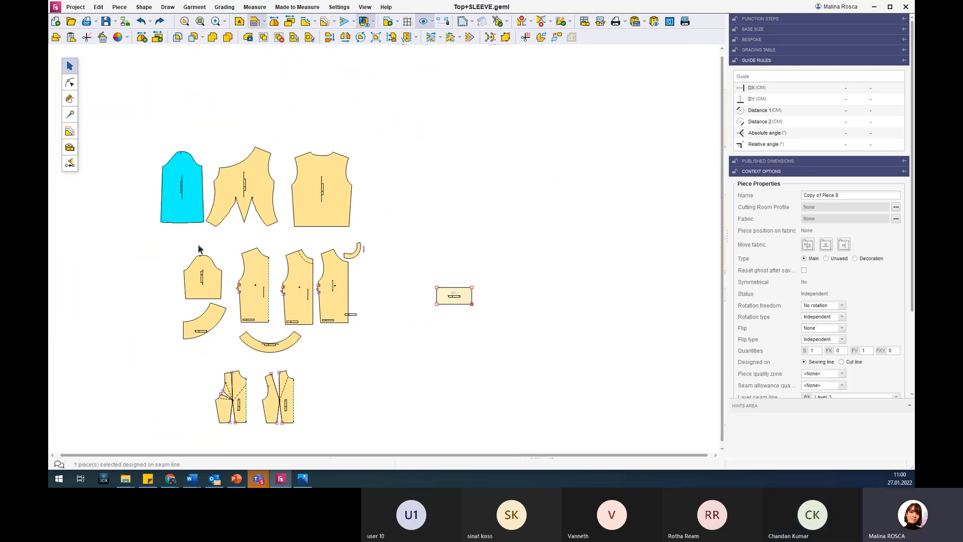
Start Fullness on the rectangular piece: arc the lower long edge, keep the upper edge's length, and fix the right short edge.
scroll(466, 300, up, 5)
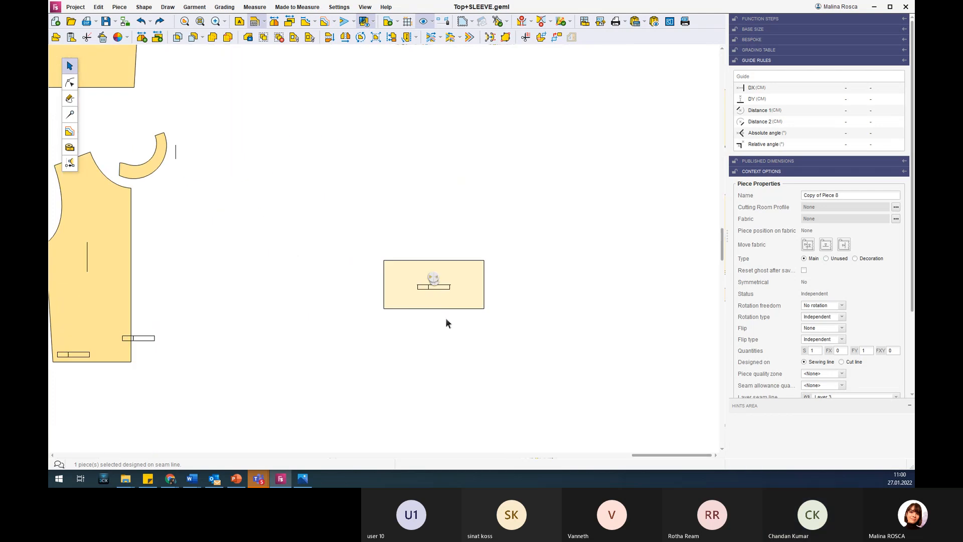
scroll(445, 318, up, 2)
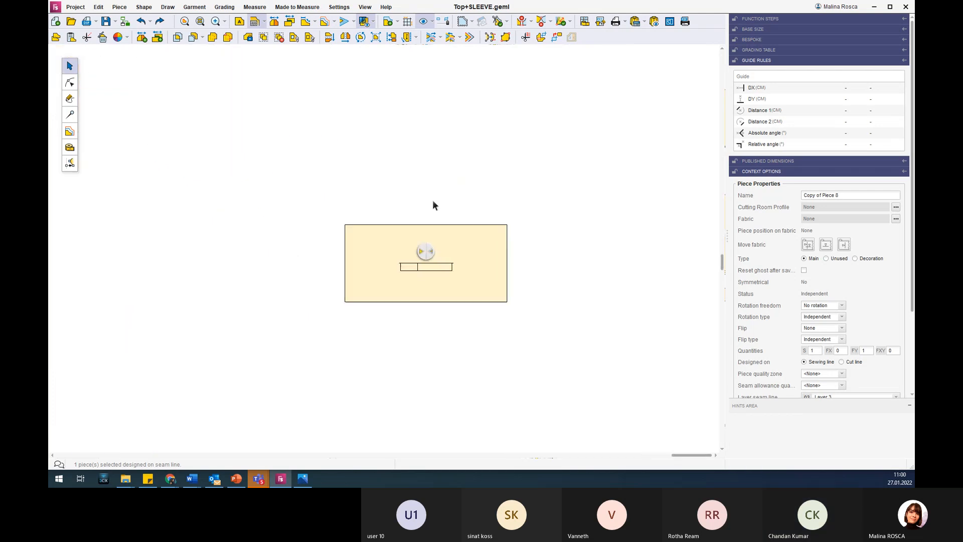
click(70, 113)
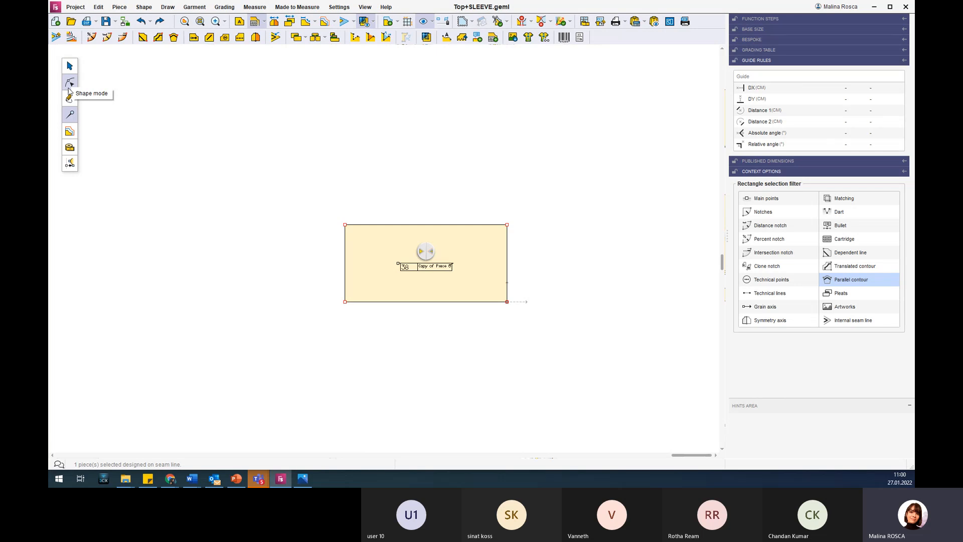
click(70, 83)
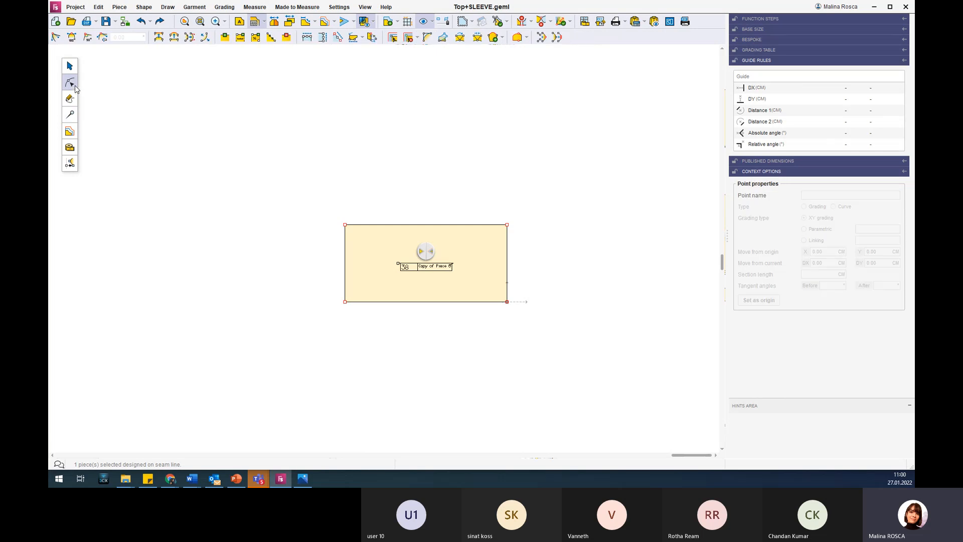
click(442, 37)
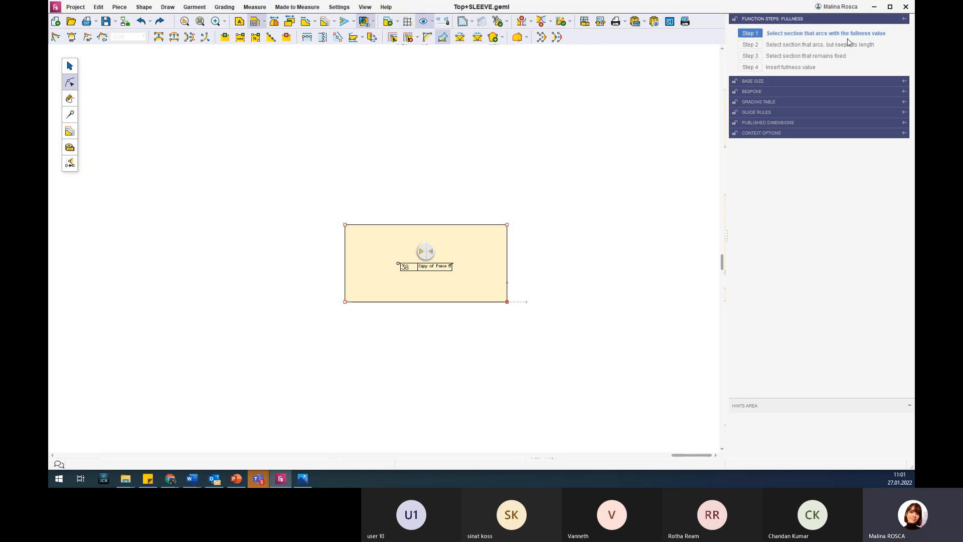
click(414, 302)
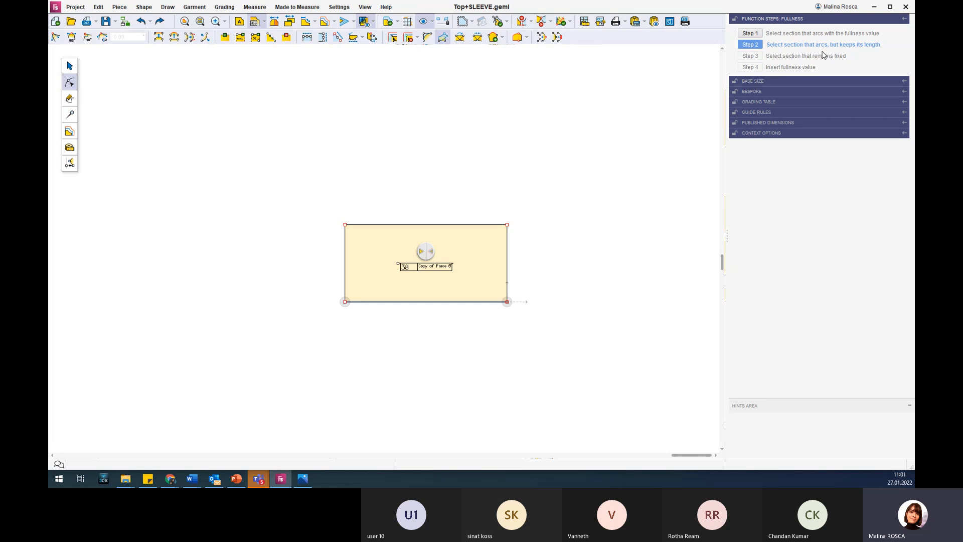
click(369, 225)
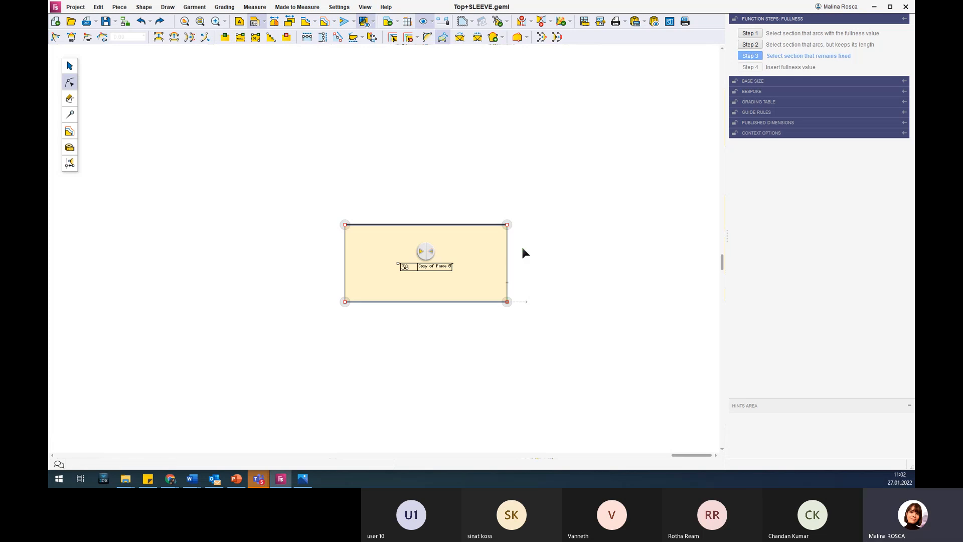
click(507, 254)
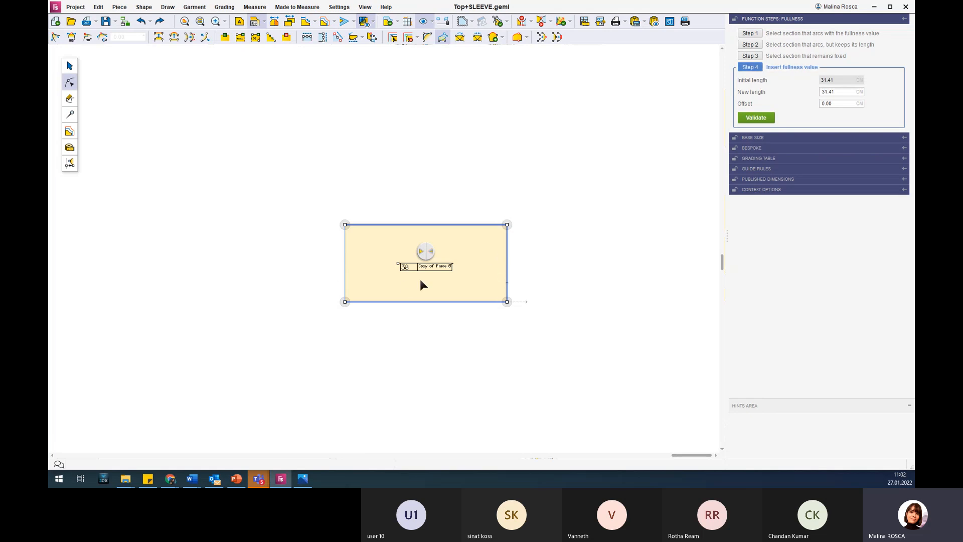
Preview the rectangle's fullness with an offset of 20 cm.
double_click(841, 92)
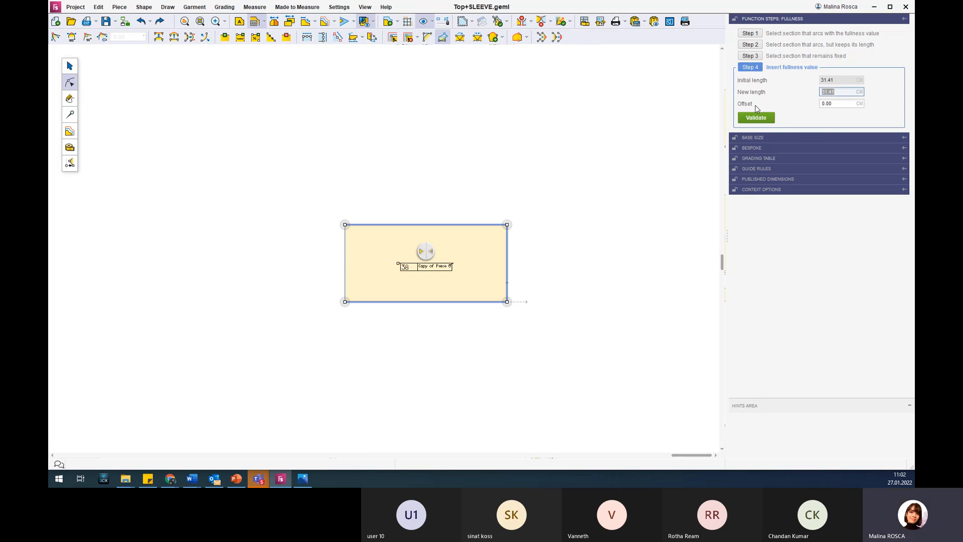
click(840, 104)
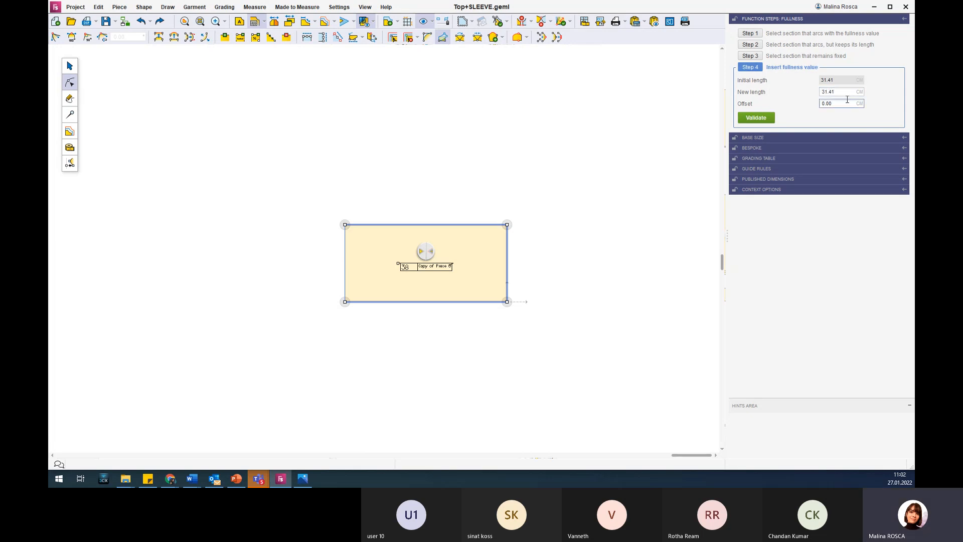
double_click(833, 104)
text(20)
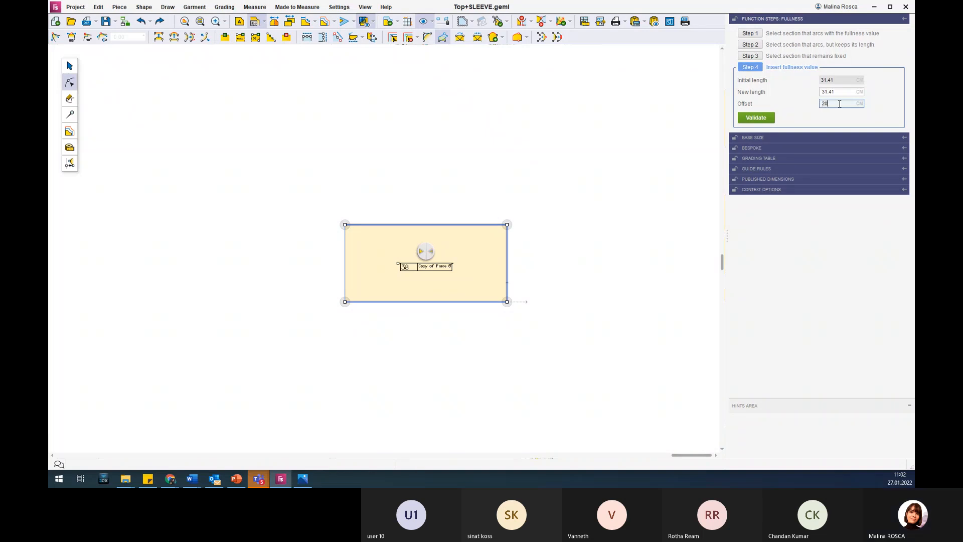
key(Return)
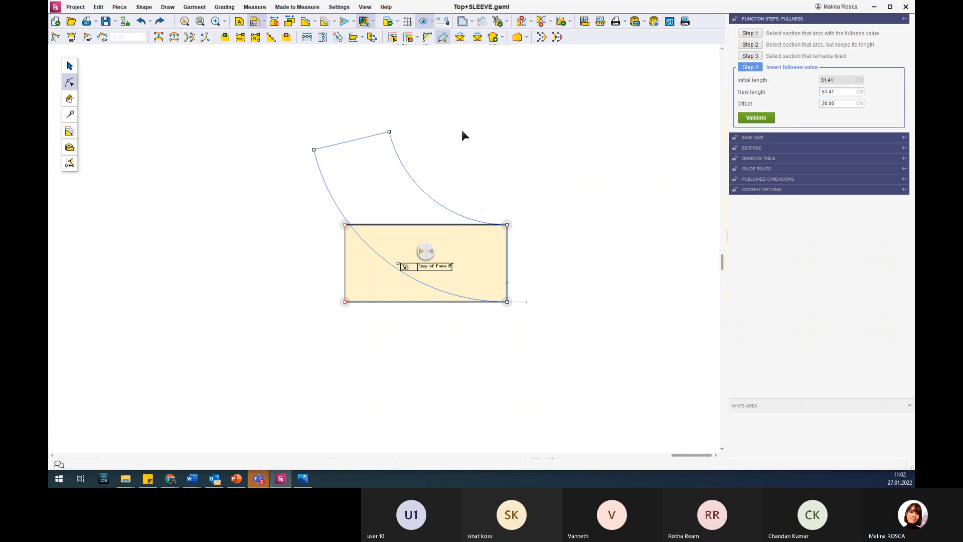
Set the fullness edge's new length to 55 cm, validate the flared shape, and deselect the piece.
double_click(838, 92)
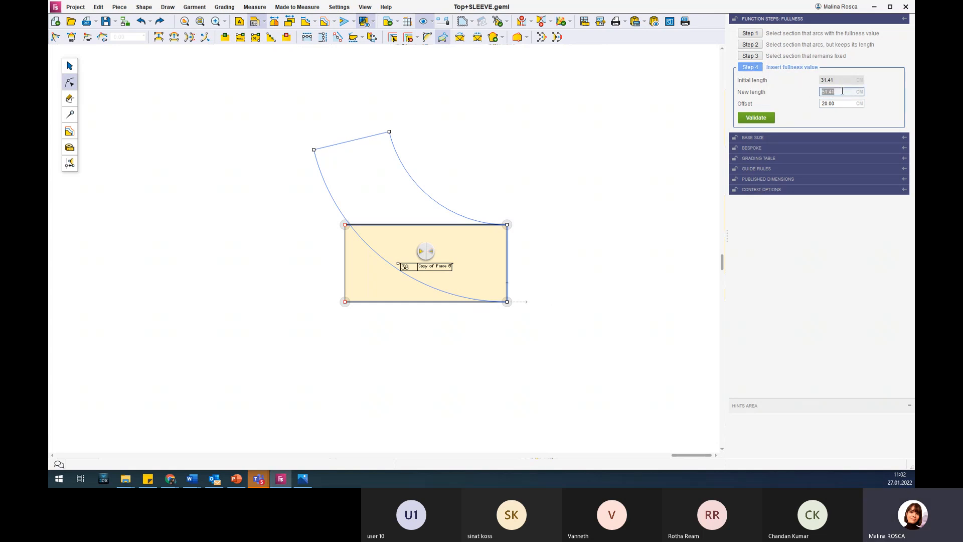
text(55)
key(Return)
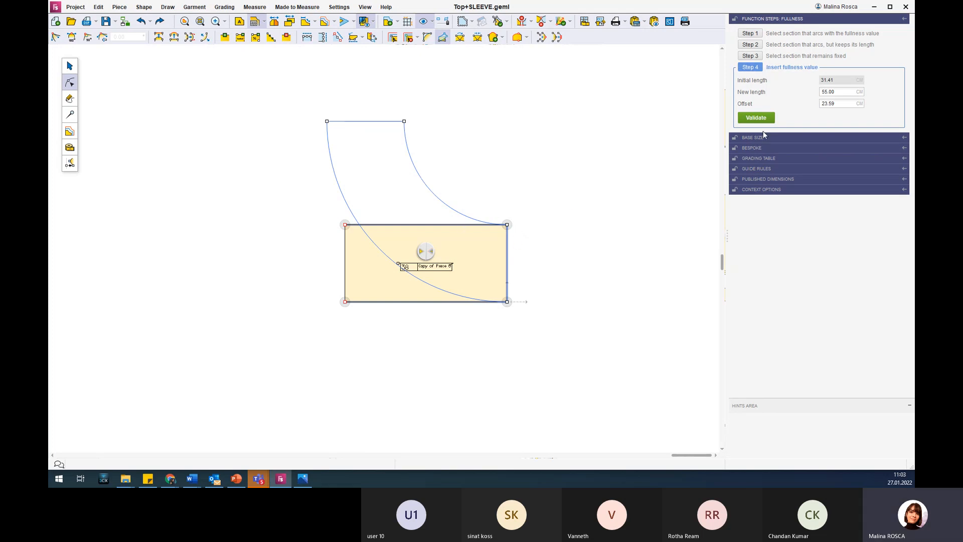
click(762, 118)
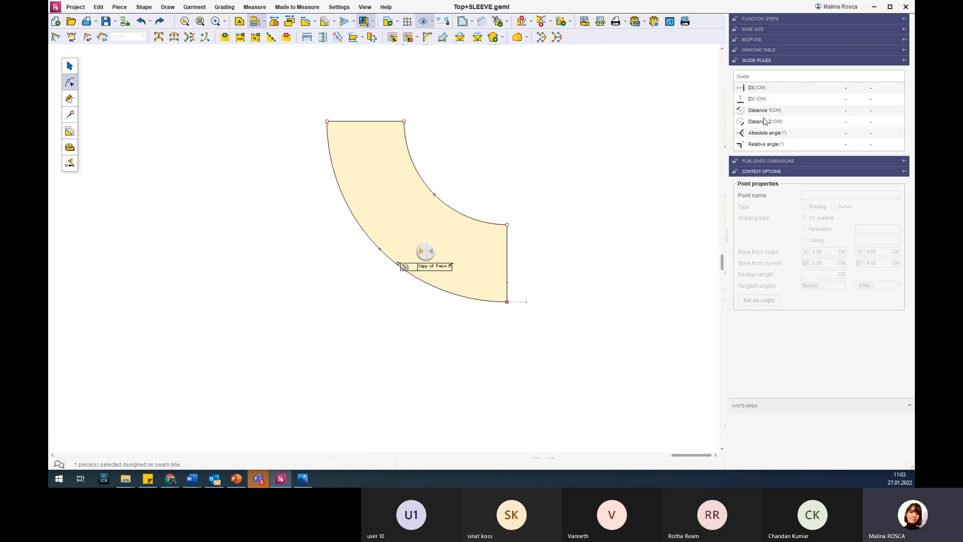
click(540, 149)
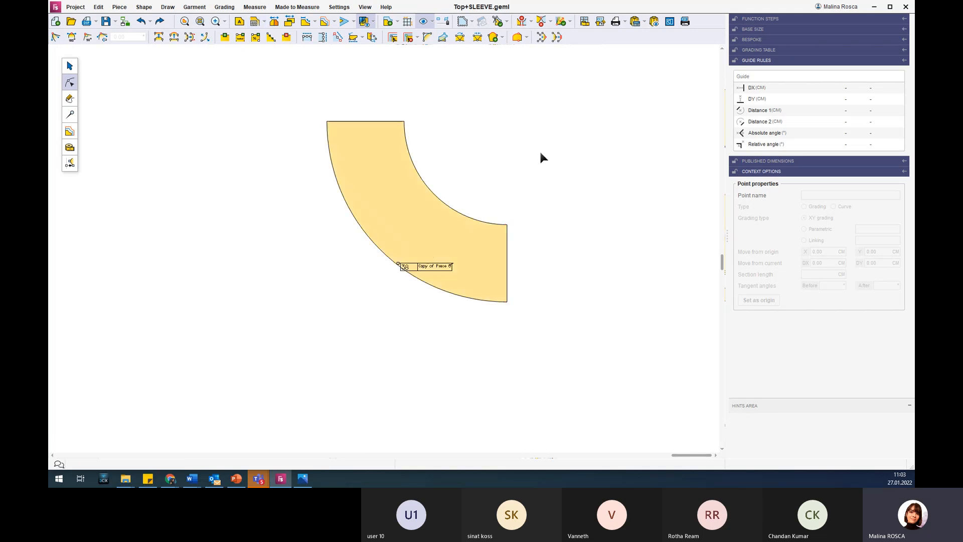
scroll(540, 149, down, 3)
scroll(541, 154, down, 3)
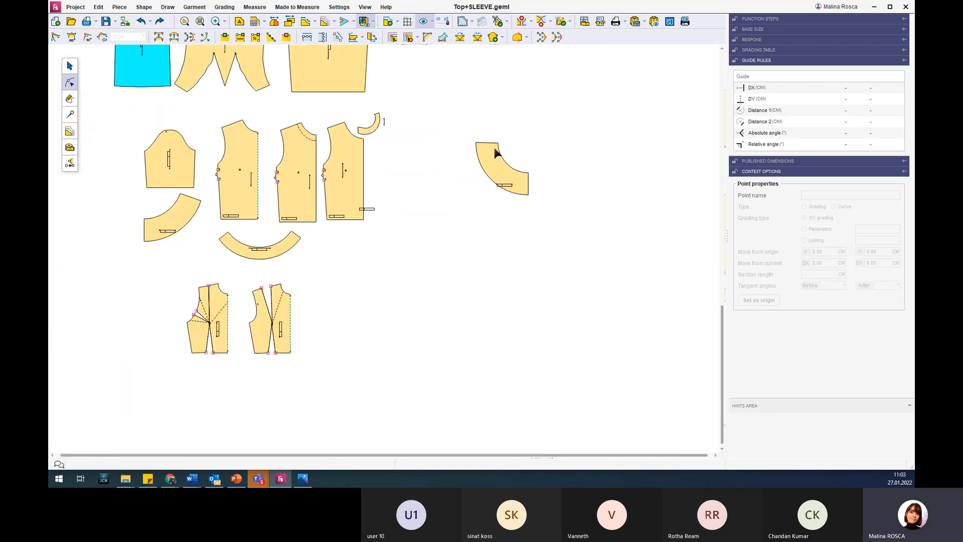
drag(486, 150, 360, 225)
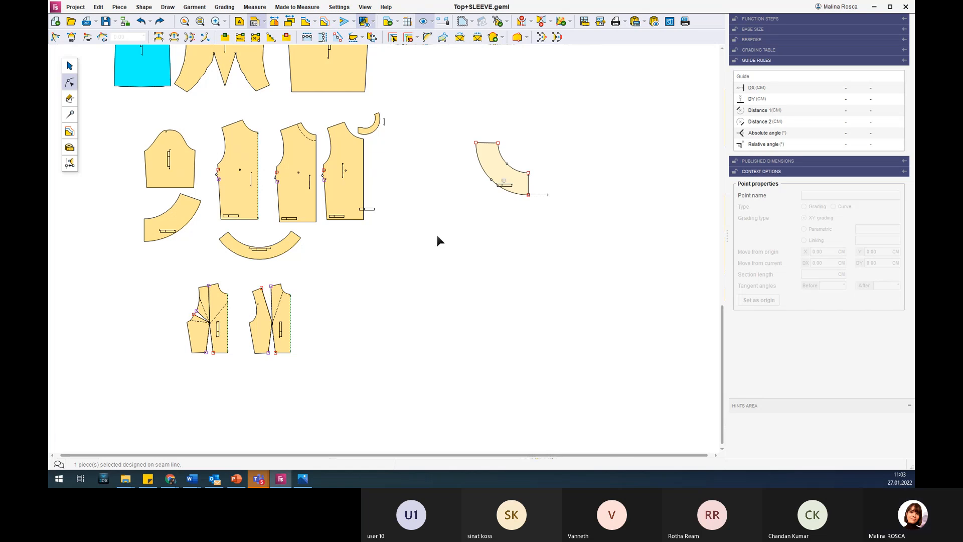
scroll(436, 240, up, 3)
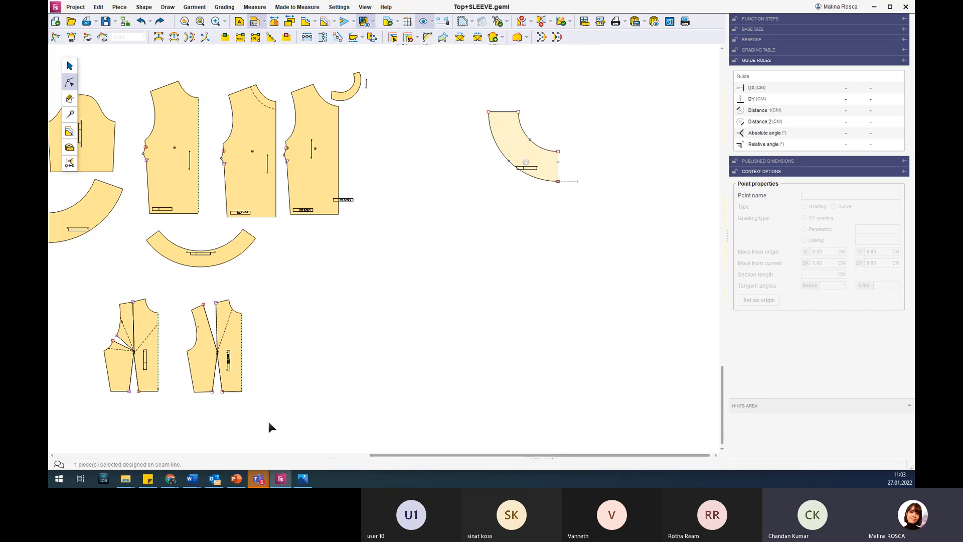
Switch to PowerPoint to view the circular ruffles on the Flounces and ruffles slide, and return to the pattern file.
click(236, 478)
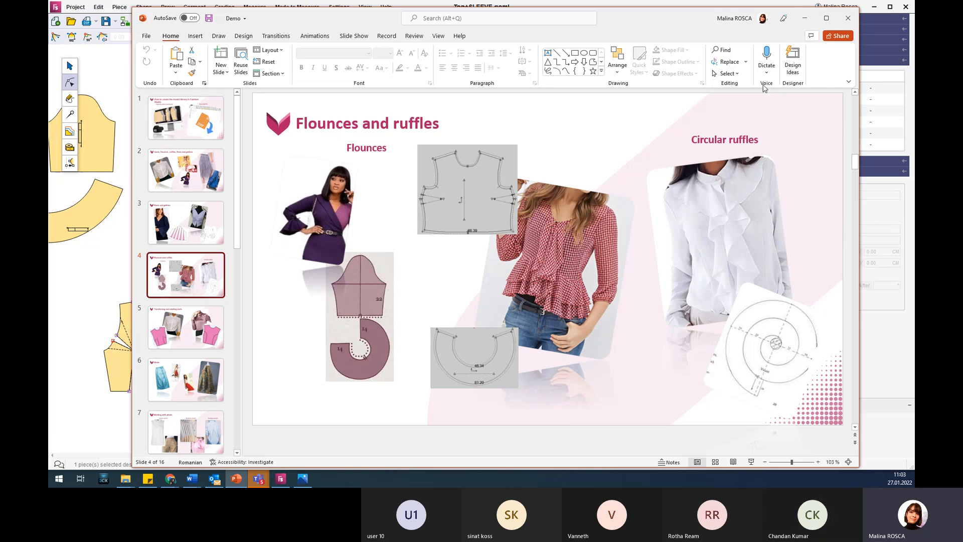
click(805, 19)
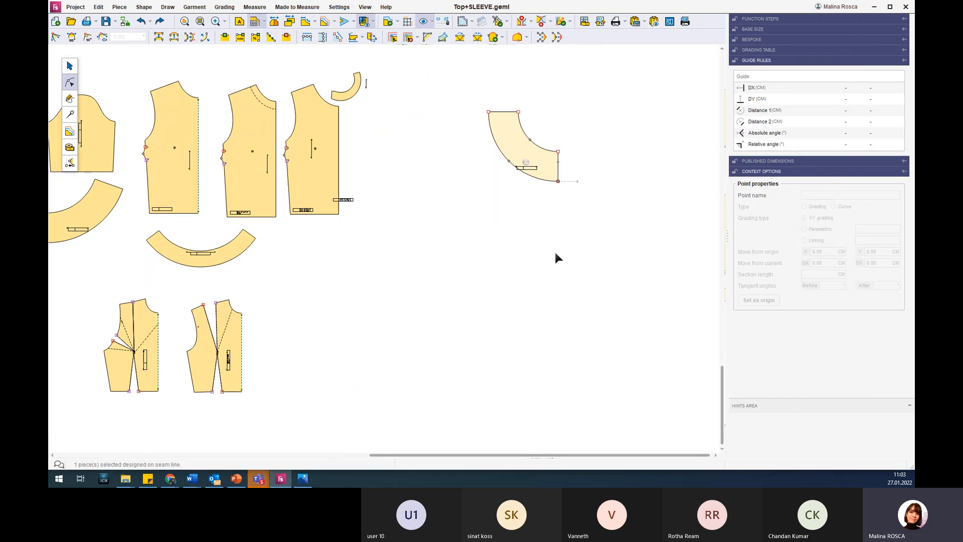
scroll(177, 146, down, 1)
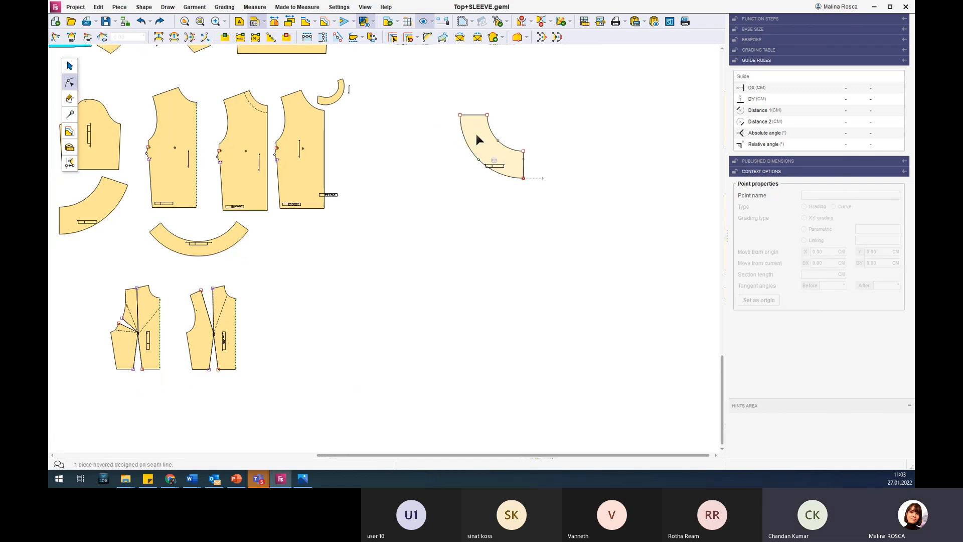
click(475, 132)
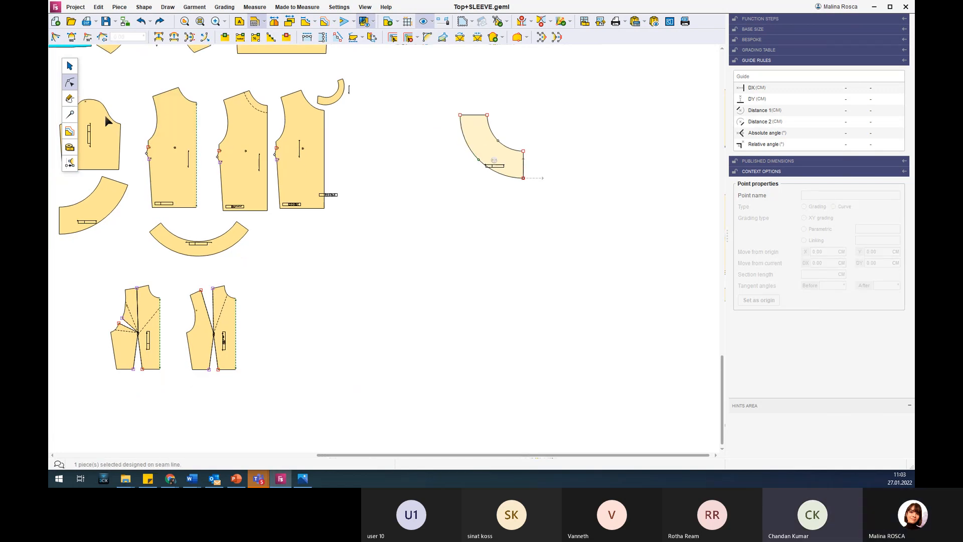
Activate the Draw spiral function for a circular ruffle.
click(71, 99)
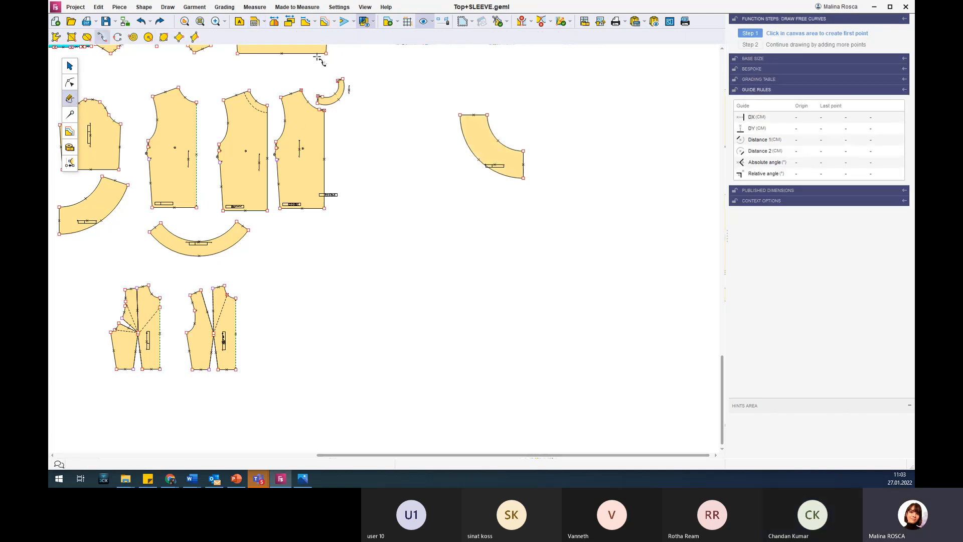
scroll(283, 81, up, 2)
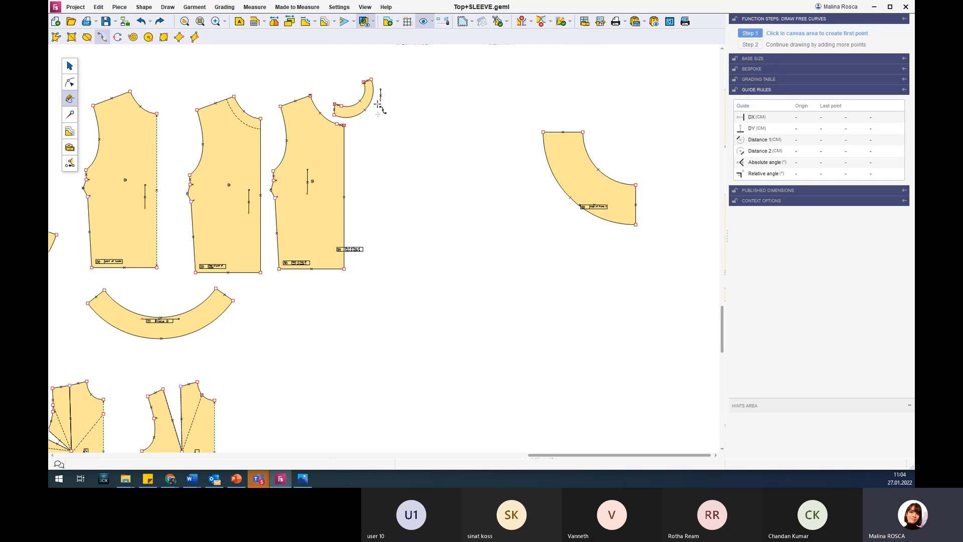
click(136, 43)
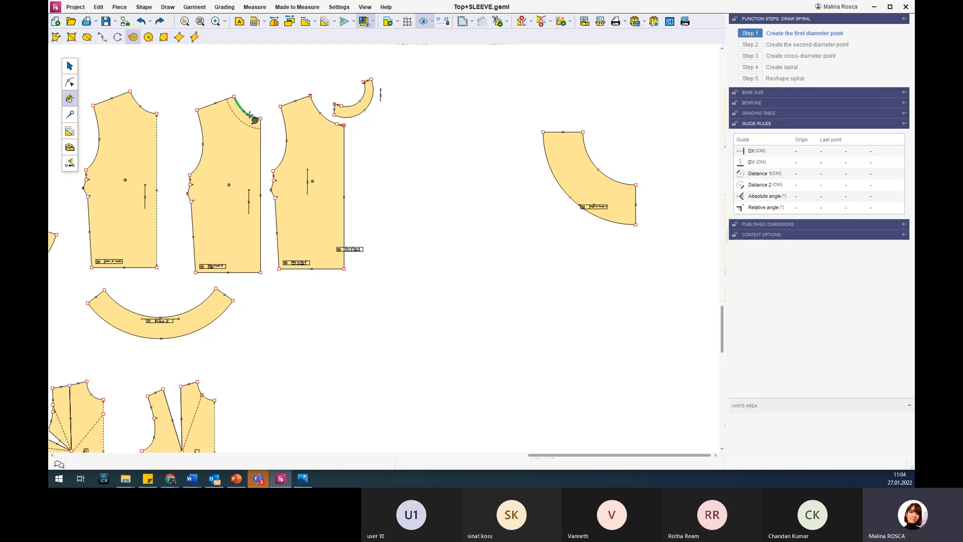
Measure the perimeter of the neckline on the back body that carries the dashed parallel line.
click(70, 147)
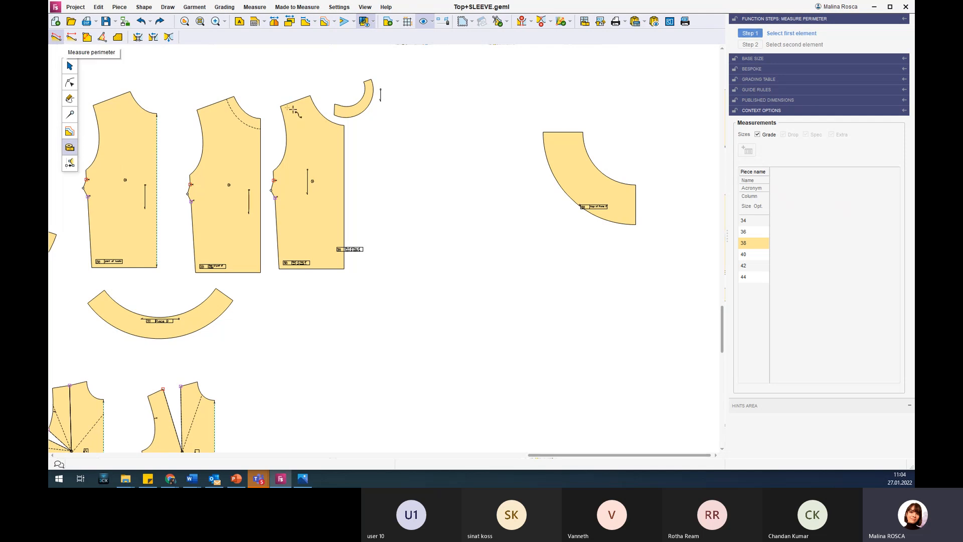
click(234, 96)
click(260, 118)
click(787, 241)
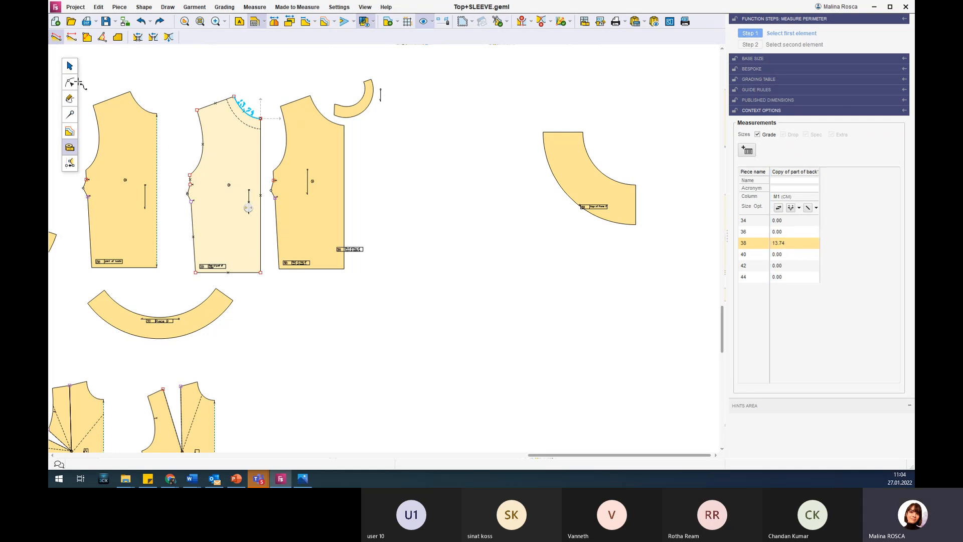
Draw an ellipsoid spiral with a cross diameter of about 42 cm between the back bodies and the flared piece, using a 6 cm step width.
click(70, 98)
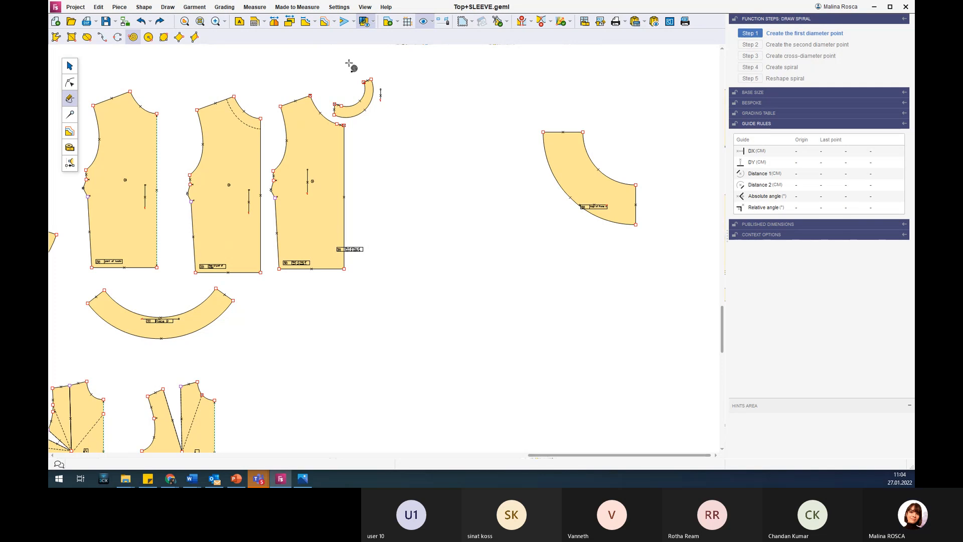
click(444, 112)
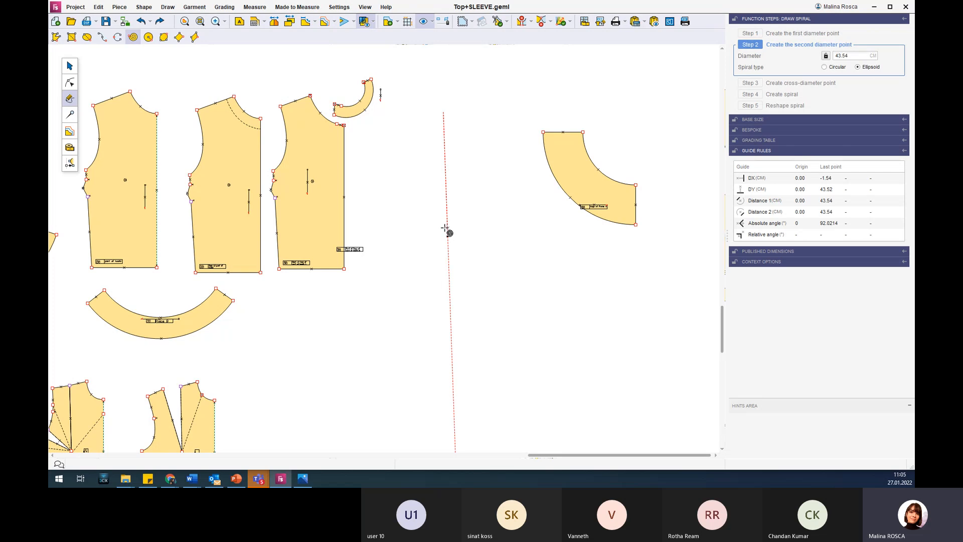
click(443, 231)
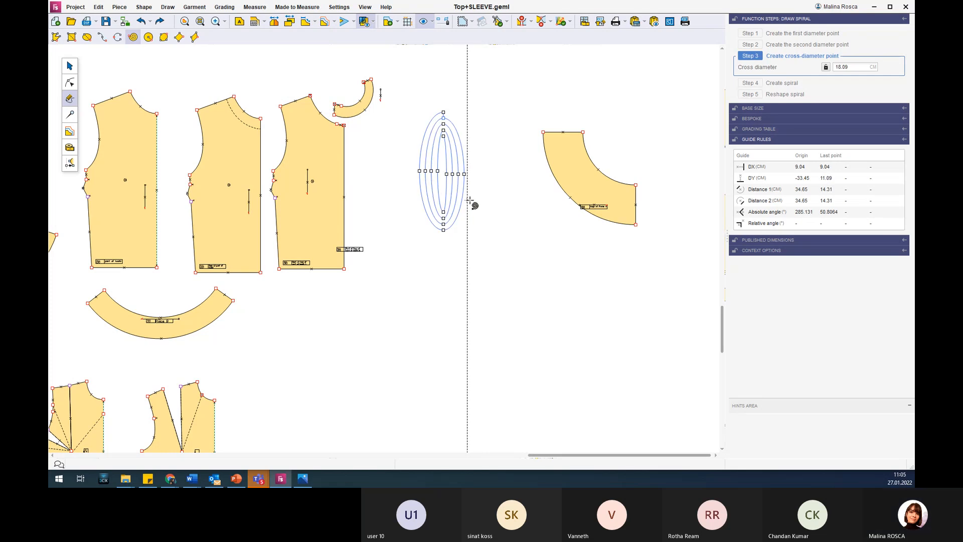
click(499, 195)
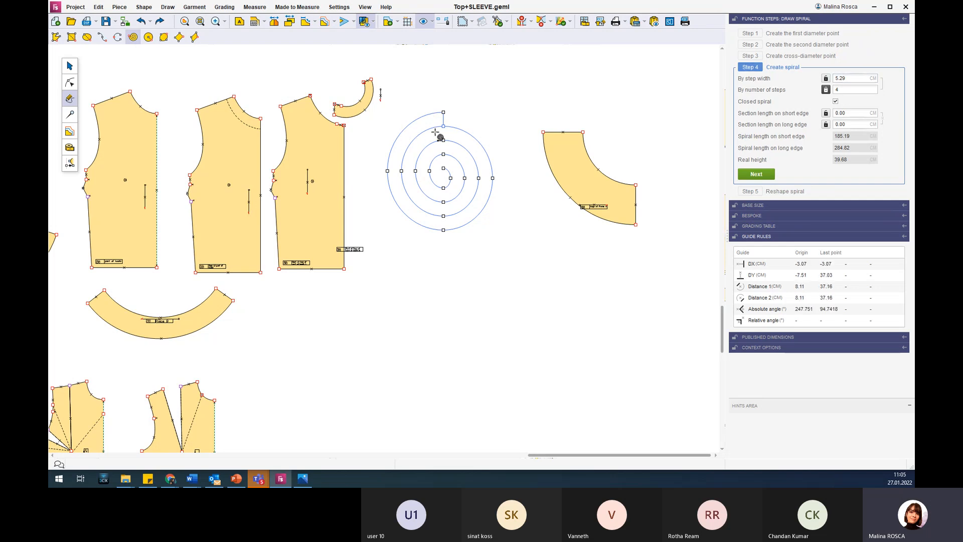
double_click(849, 80)
key(Return)
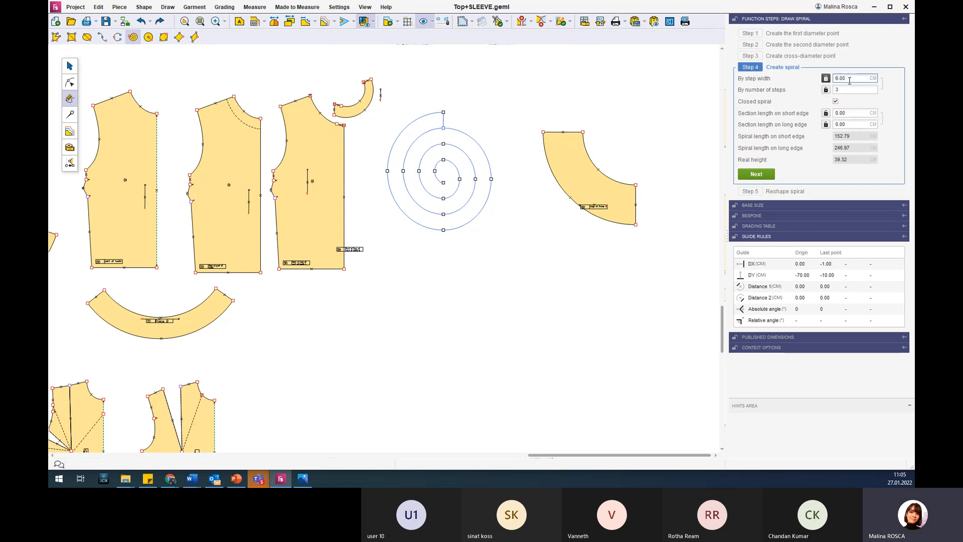
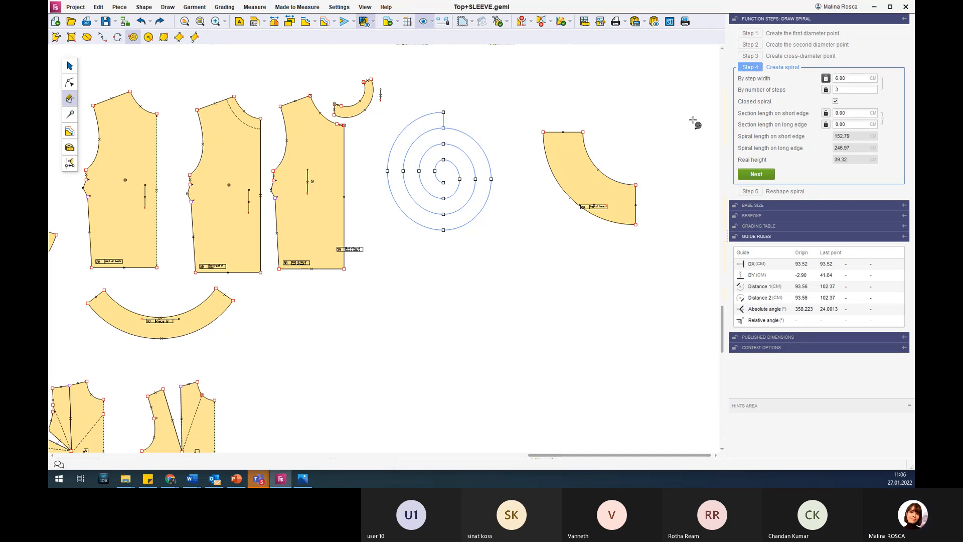
Set the spiral's section length on the short edge to 13.74 cm and check the resulting section lines.
click(843, 114)
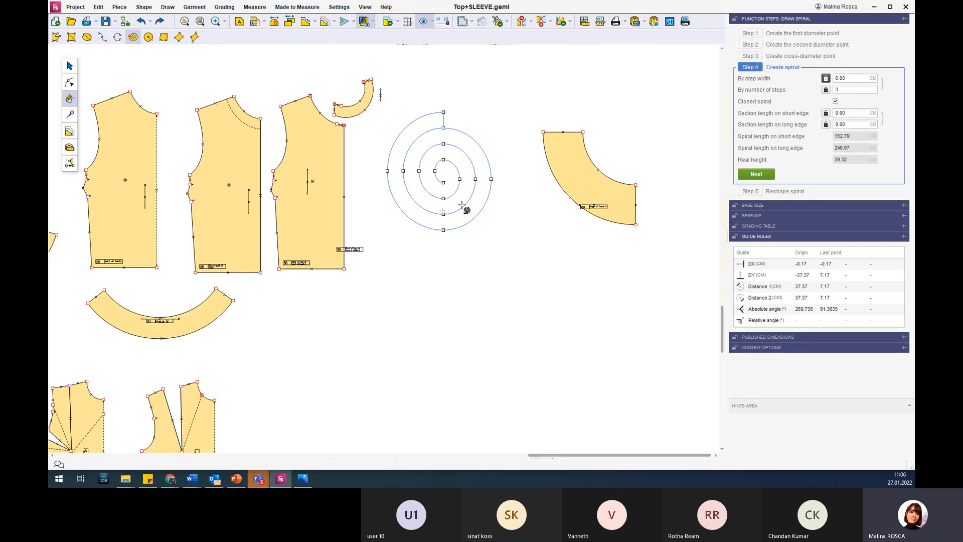
click(850, 112)
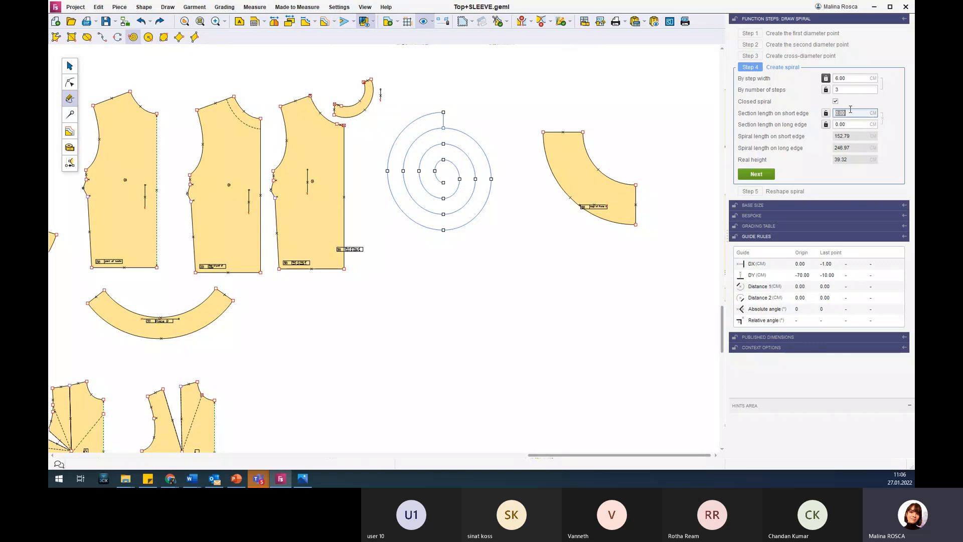
text(13.74)
key(Return)
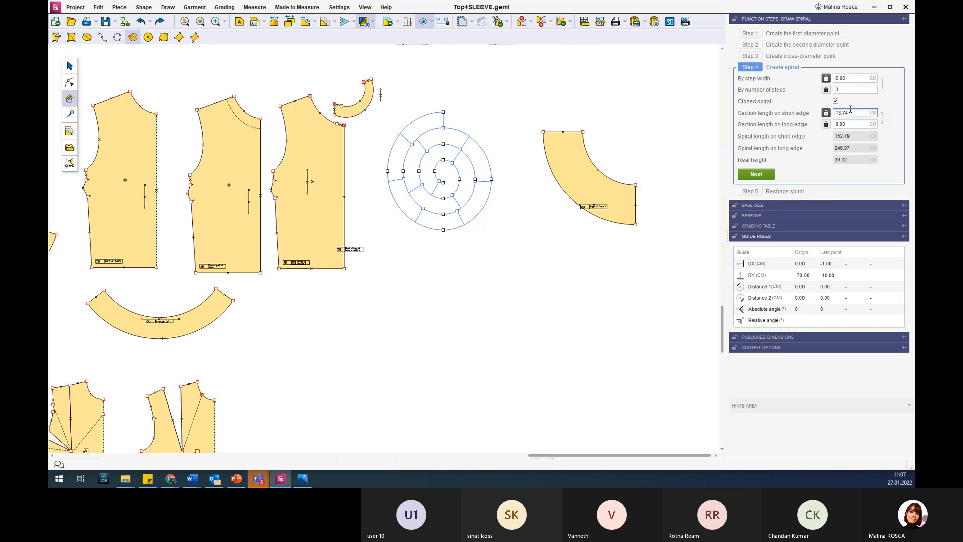
scroll(426, 121, up, 2)
scroll(426, 121, up, 1)
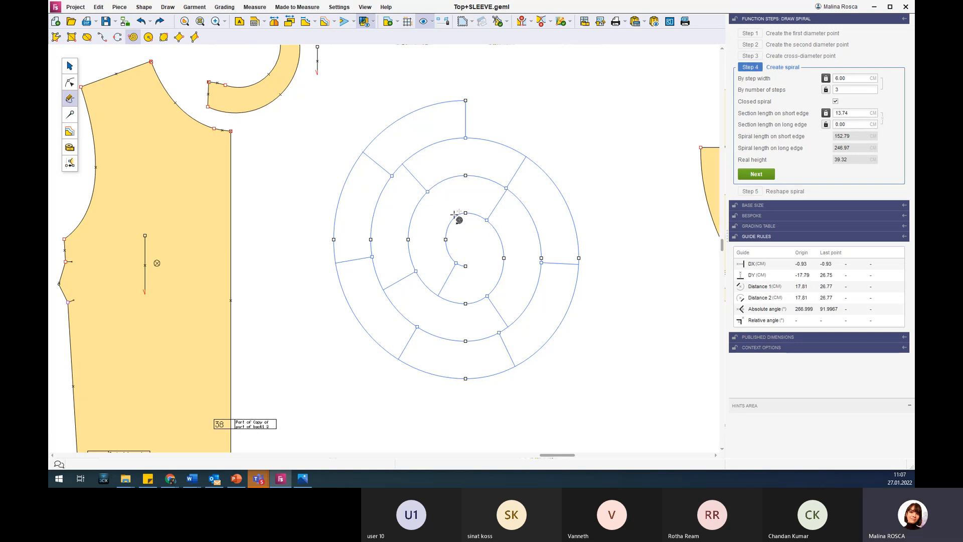
scroll(448, 254, down, 3)
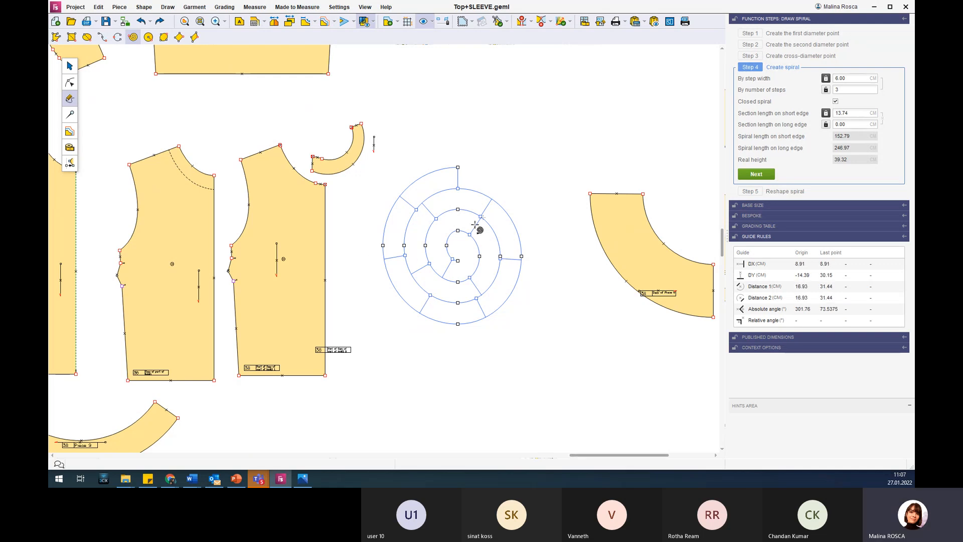
scroll(481, 194, down, 2)
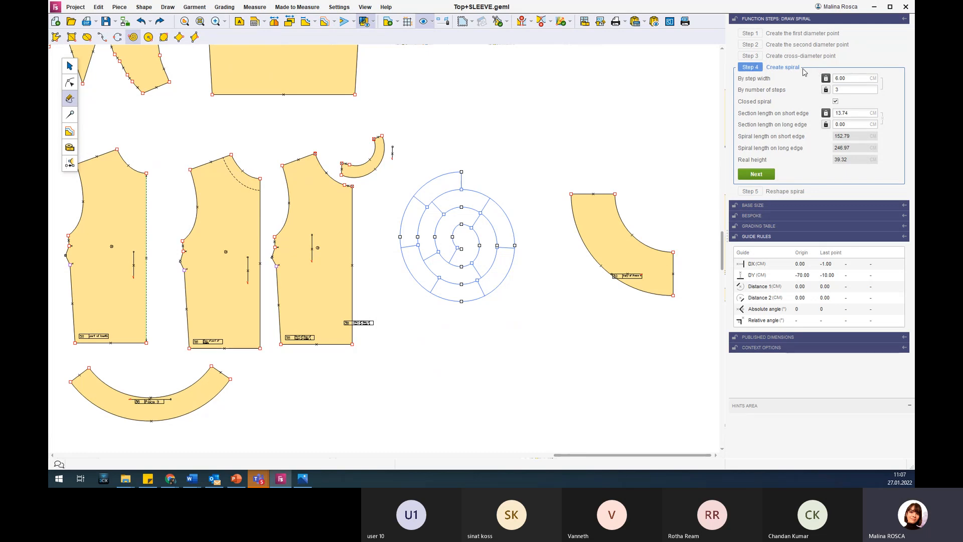
Accept the spiral settings and validate it unreshaped to create the circular ruffle piece.
click(766, 175)
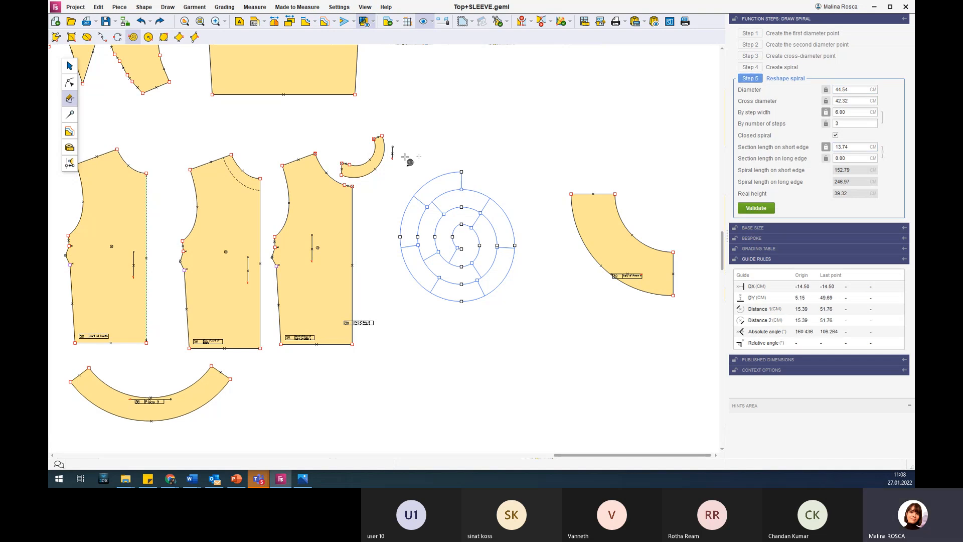
click(755, 207)
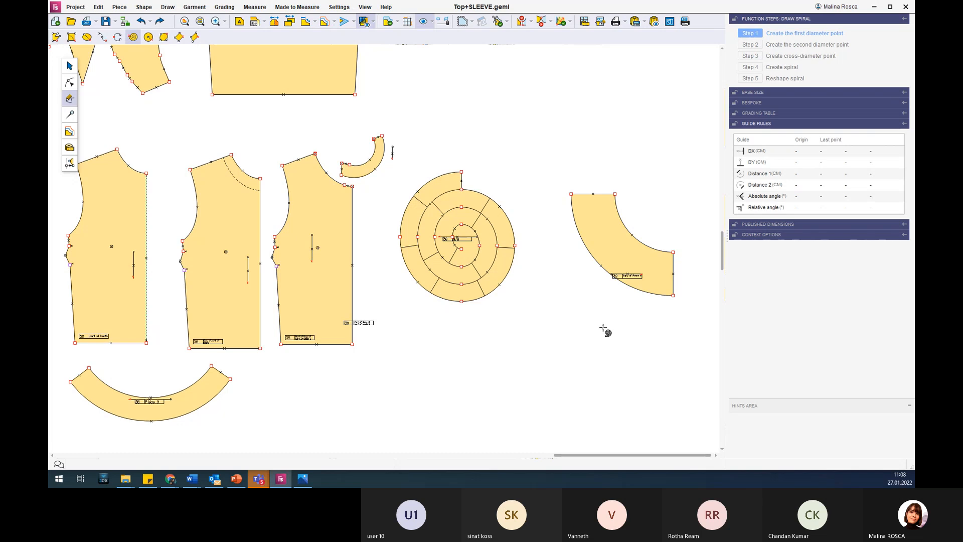
scroll(597, 328, down, 2)
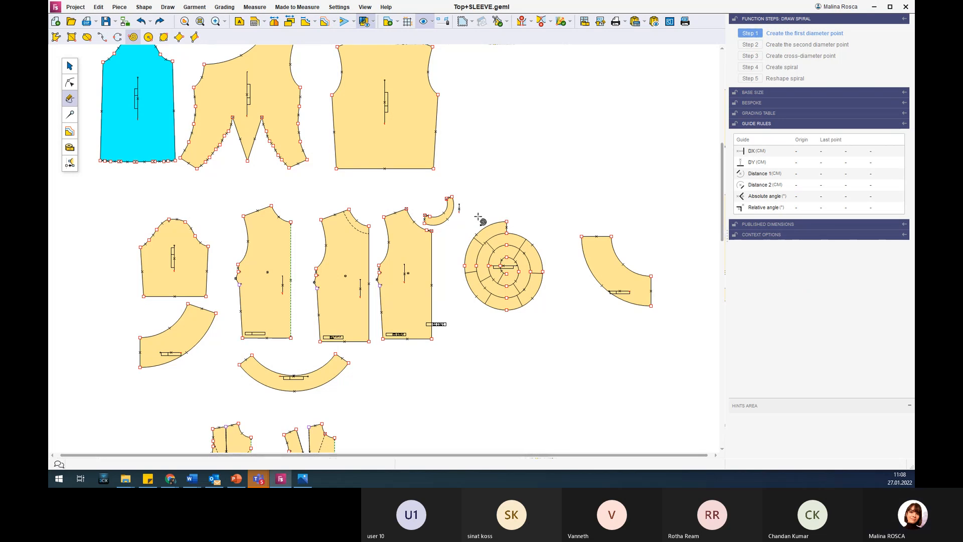
scroll(419, 296, down, 2)
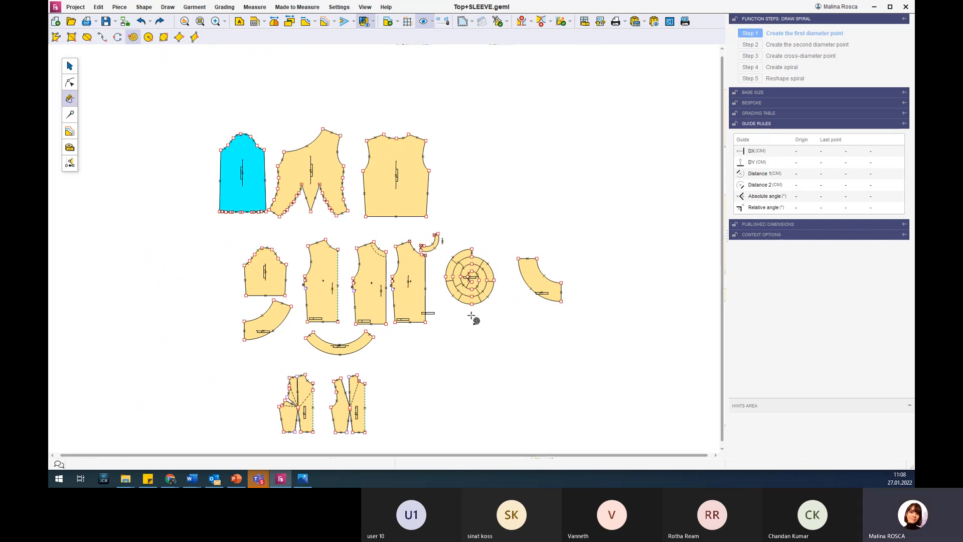
scroll(471, 316, up, 1)
scroll(471, 316, up, 2)
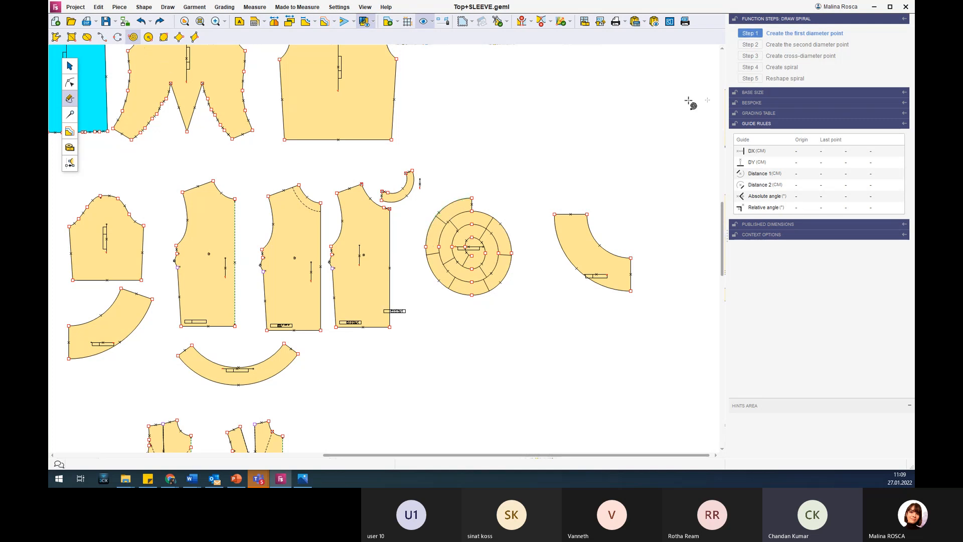
Draw a trial ellipsoid spiral about 43 cm in diameter and 45 cm in cross diameter above the flared piece.
click(555, 62)
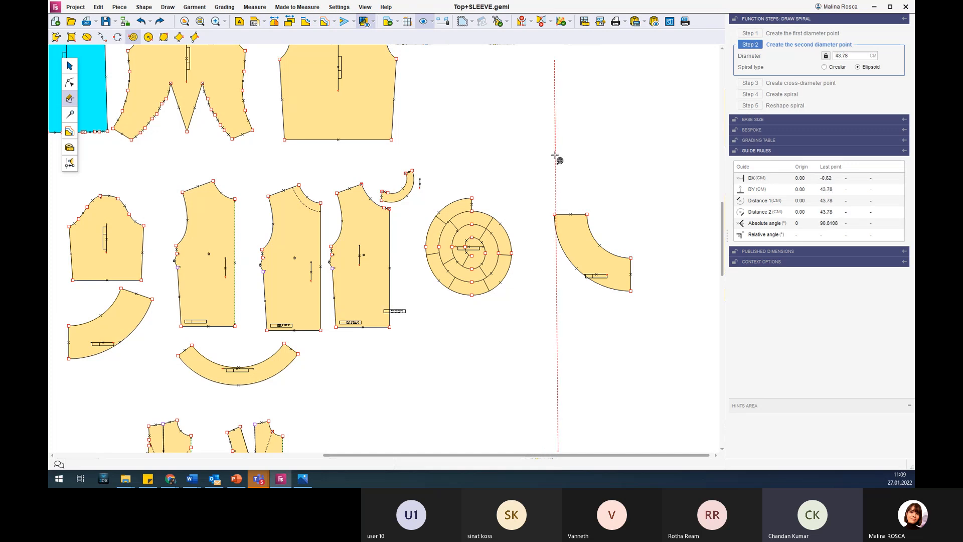
click(555, 156)
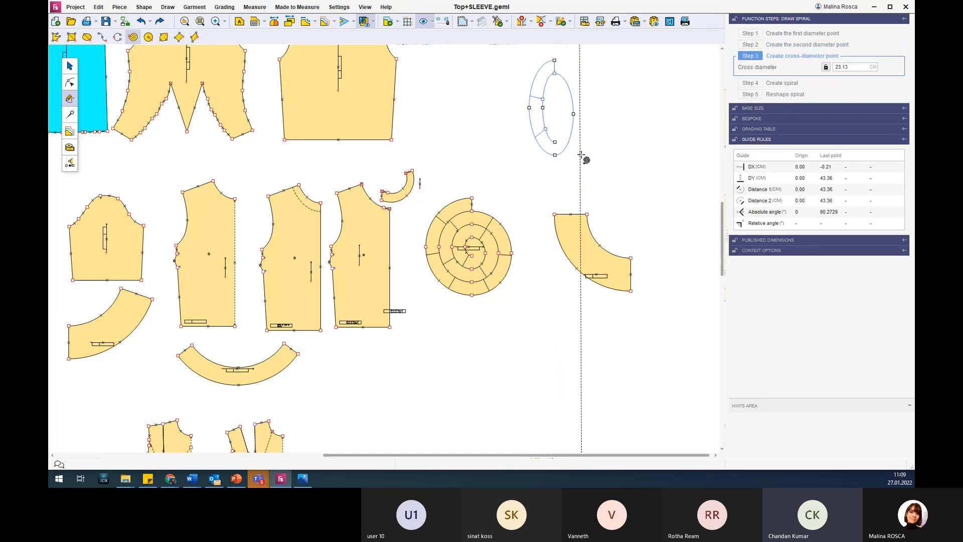
click(606, 161)
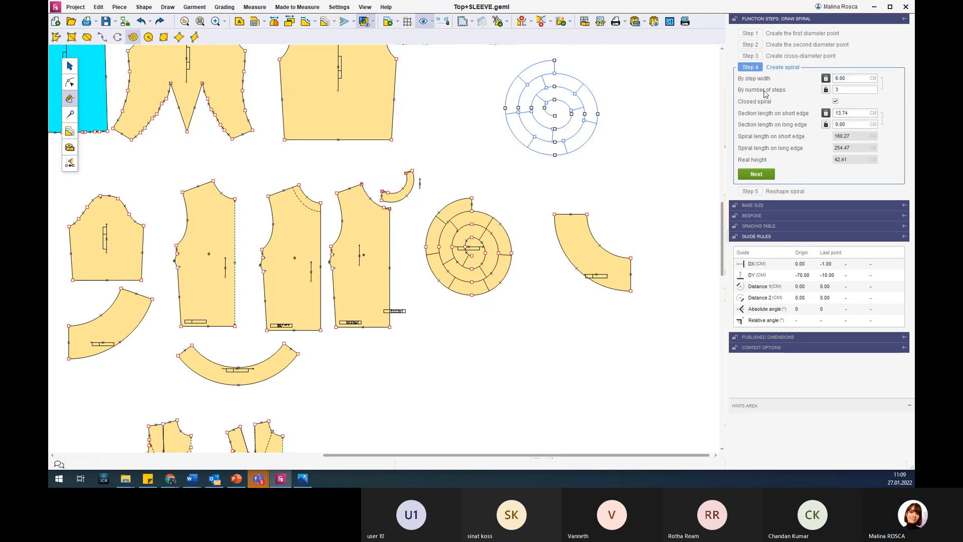
Set the trial spiral's step width to 4 cm and its number of steps to 5, and abandon the spiral.
click(856, 80)
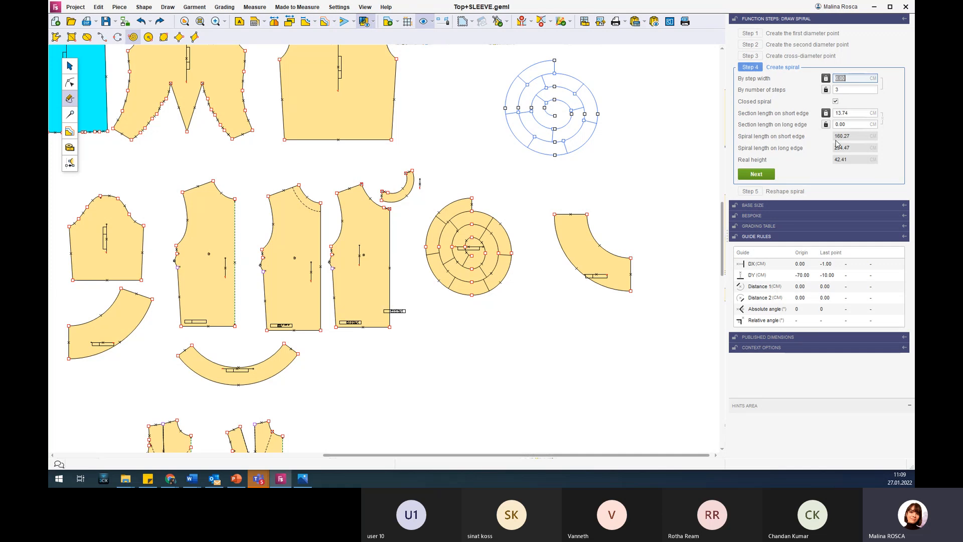
click(847, 79)
double_click(848, 79)
text(4)
key(Tab)
text(5)
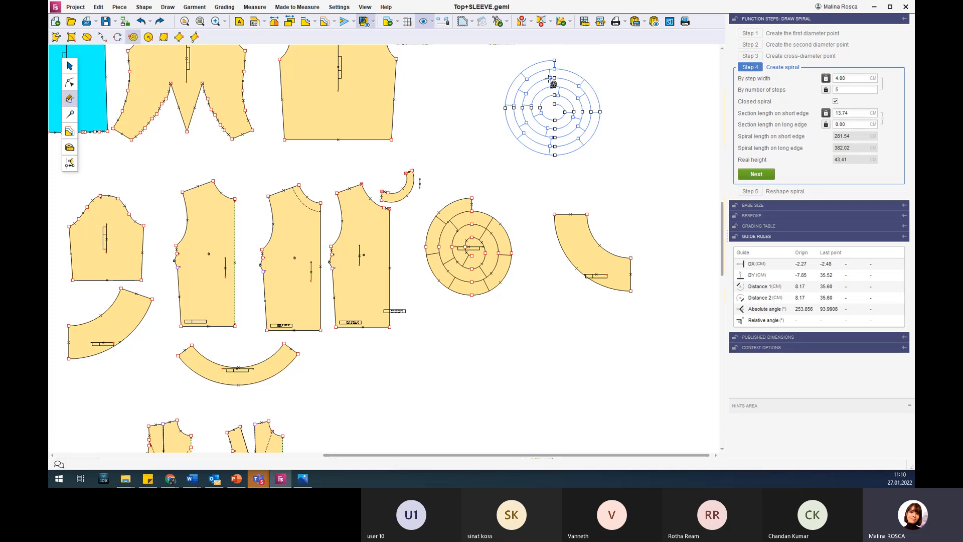
click(861, 79)
click(850, 124)
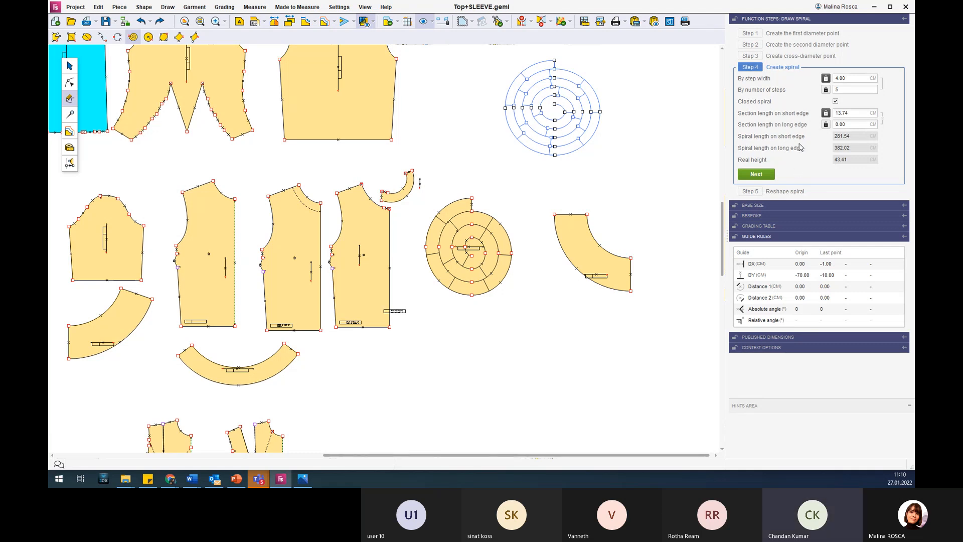
key(Escape)
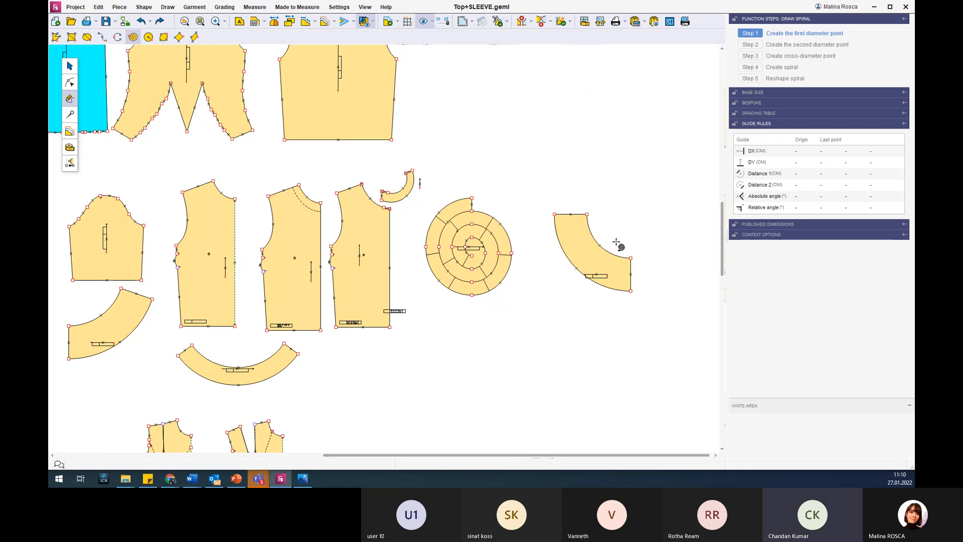
Switch to PowerPoint to view the Transferring and rotating darts slide, and return to the front pieces with darts in the pattern file.
scroll(617, 242, down, 3)
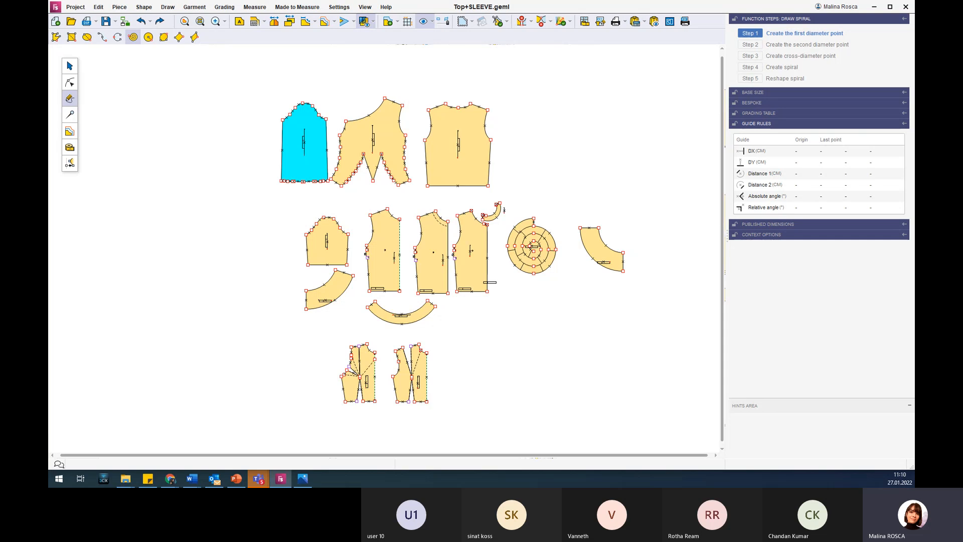
click(236, 478)
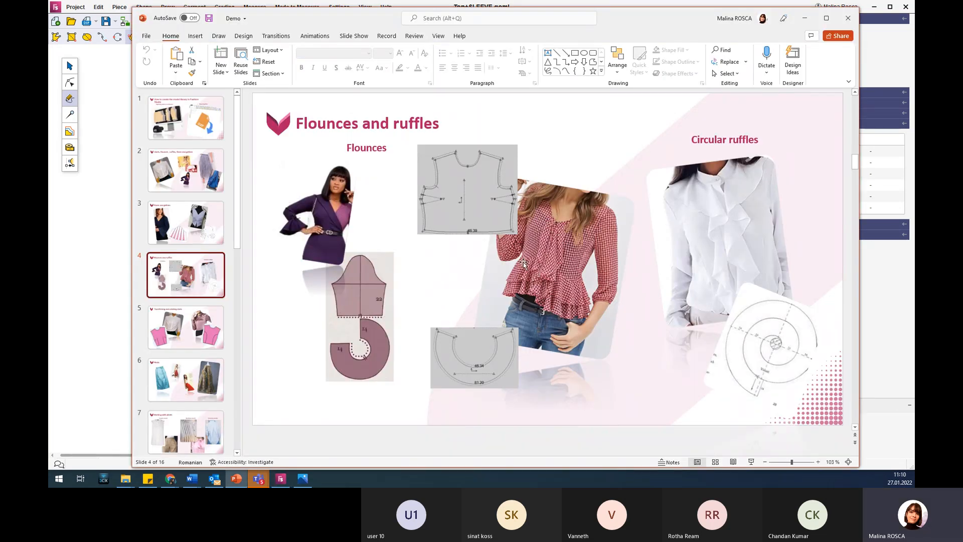
click(173, 330)
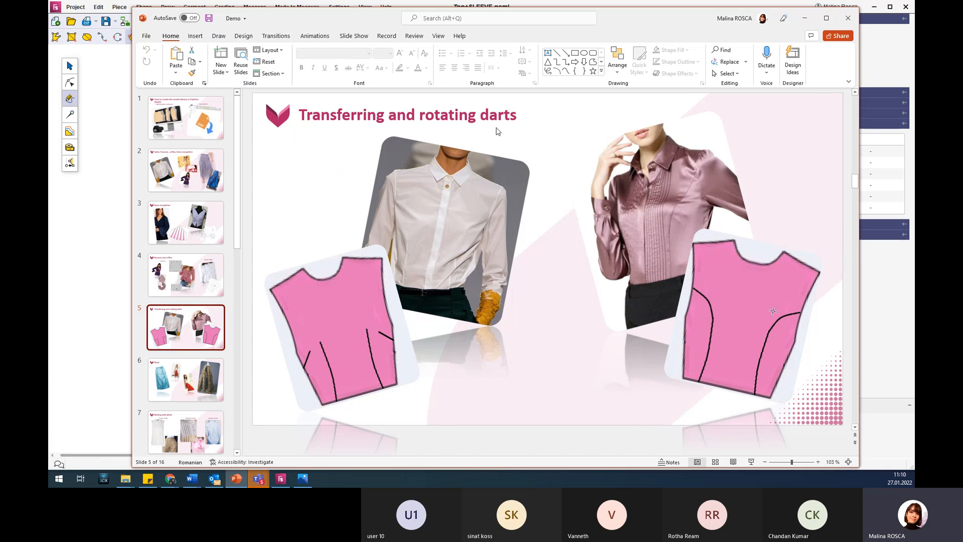
click(804, 18)
scroll(369, 421, up, 5)
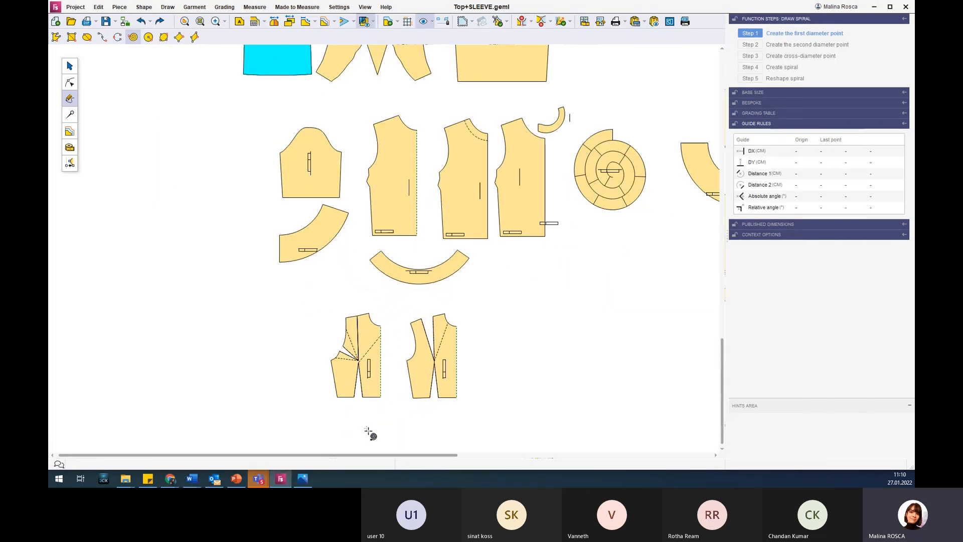
scroll(369, 423, up, 1)
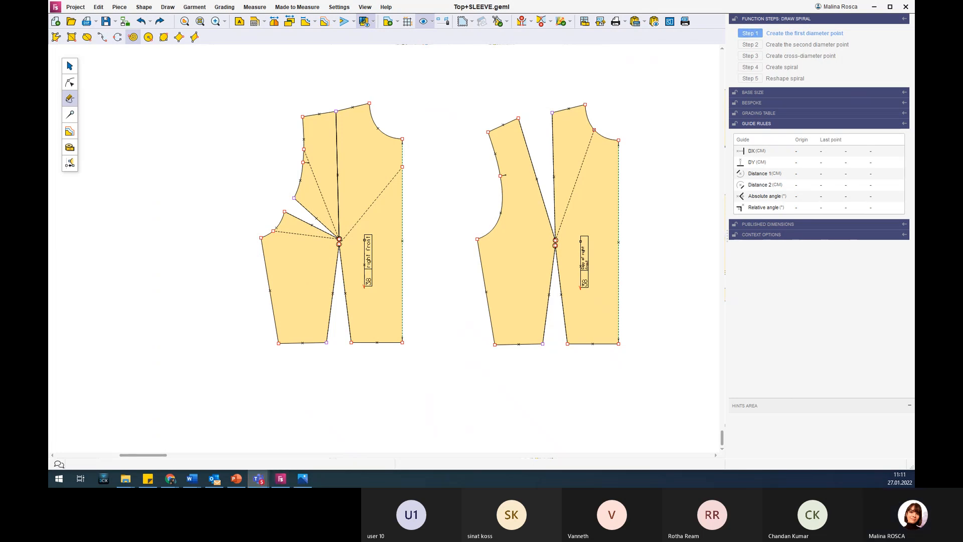
click(692, 271)
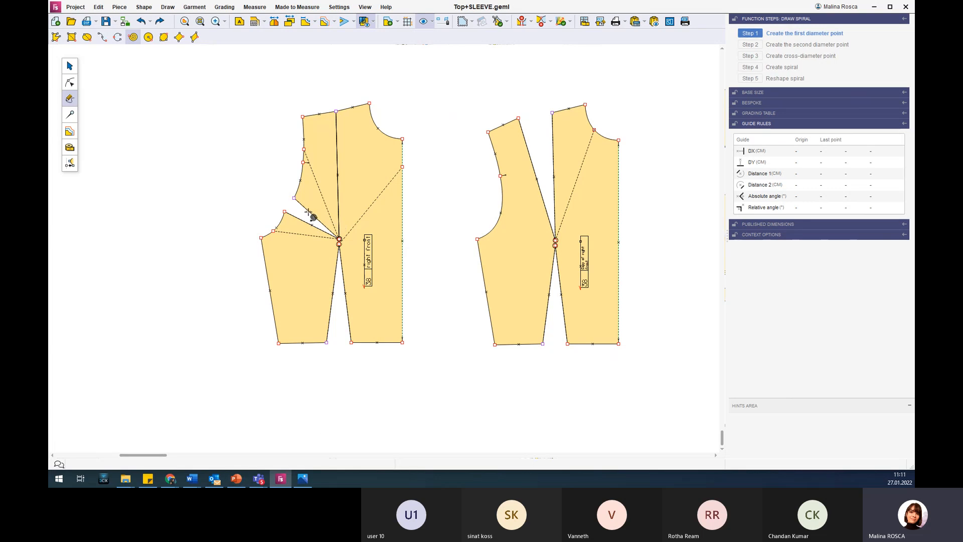
Activate the mode for working on darts, and review the rotating darts slide in PowerPoint once more before returning to the pattern.
click(70, 115)
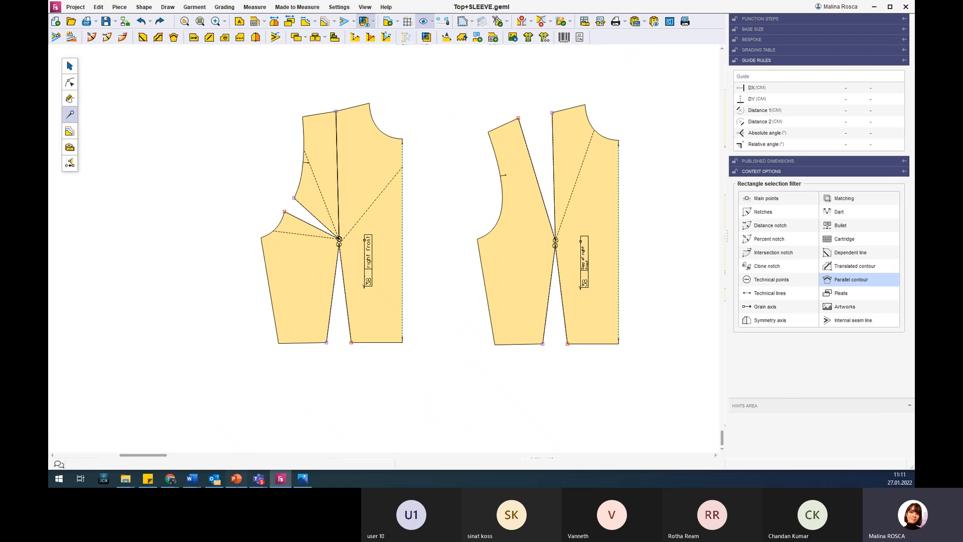
click(236, 478)
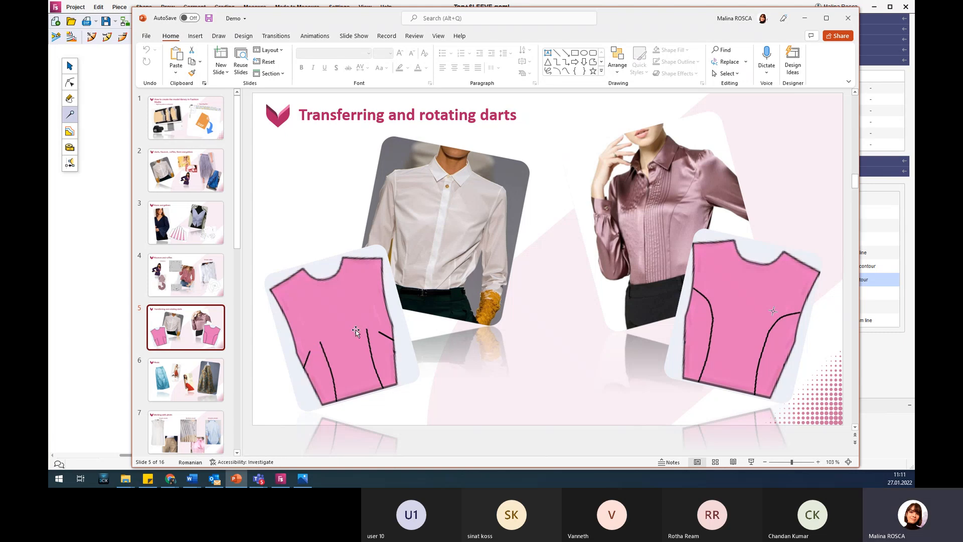
click(808, 20)
Examine the properties of the waist, armhole and shoulder darts on the right front piece.
click(337, 169)
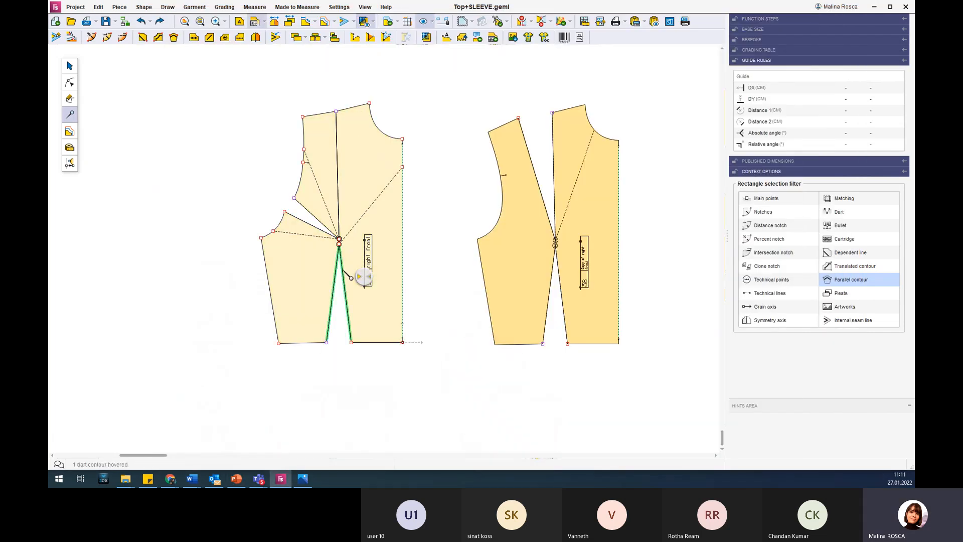
click(343, 271)
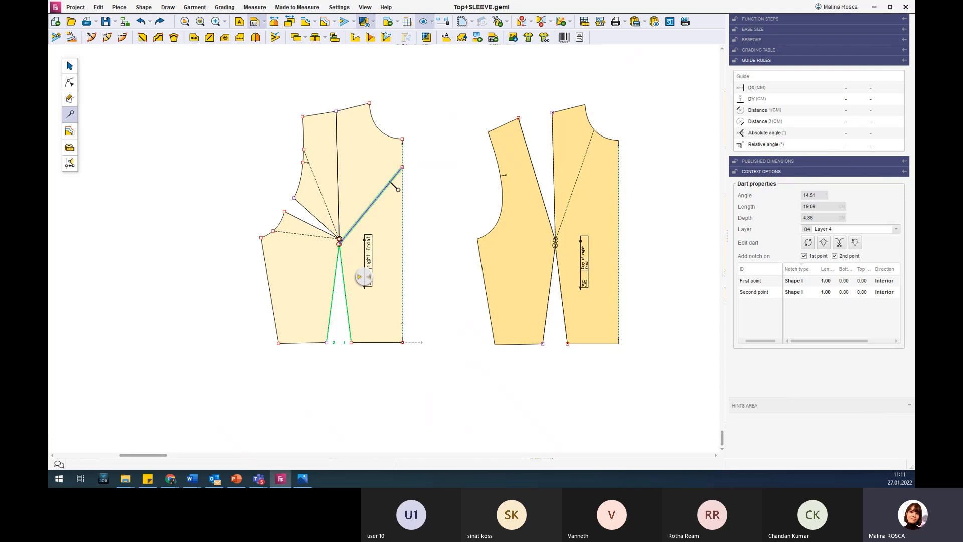
click(316, 230)
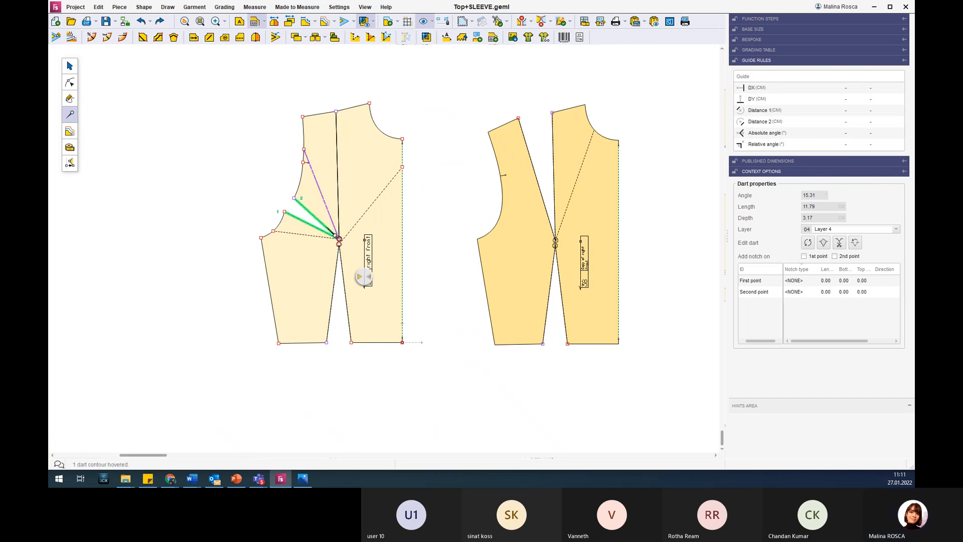
click(341, 201)
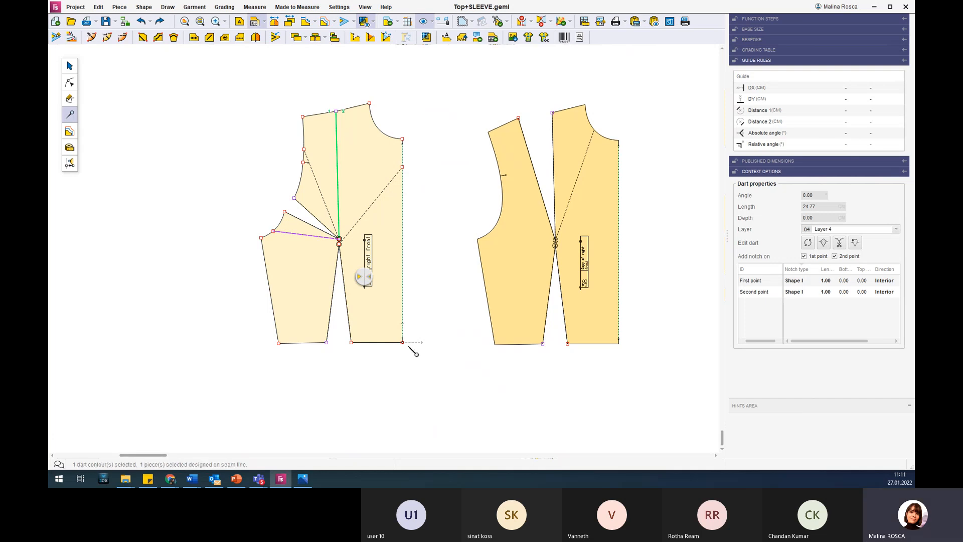
Copy the right front piece and place the copy to the left of the original.
click(70, 66)
ctrl+drag(357, 157, 160, 151)
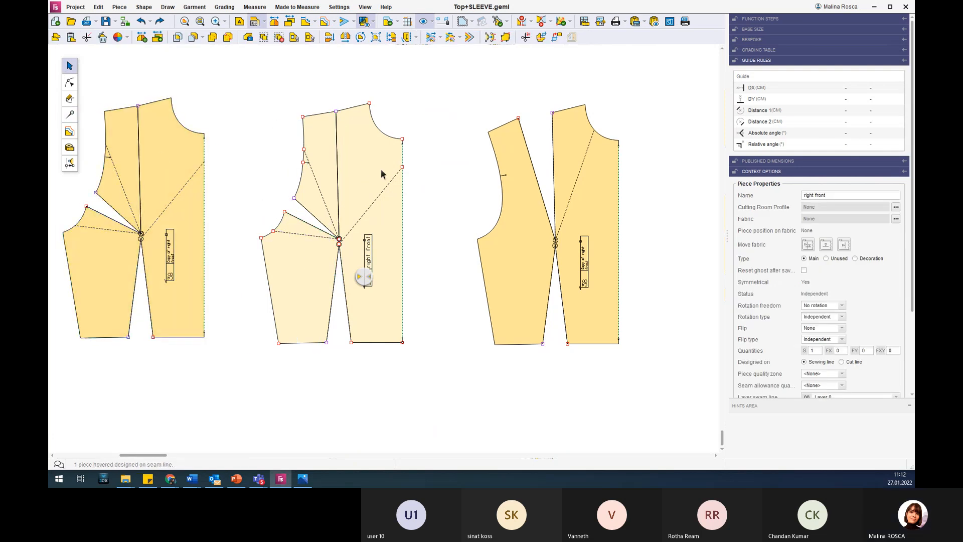
Select the armhole dart and the shoulder dart in turn on the original right front to review their related dashed lines.
click(71, 115)
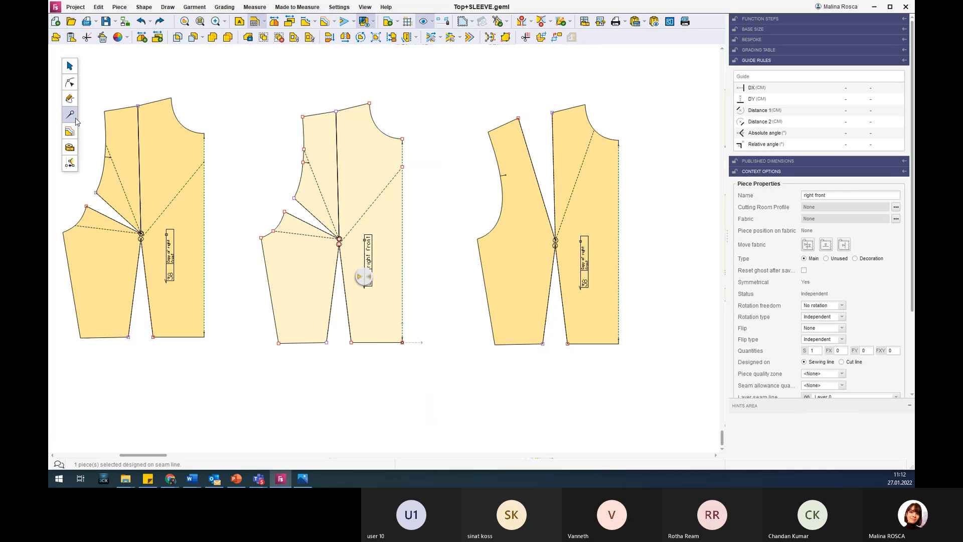
click(329, 213)
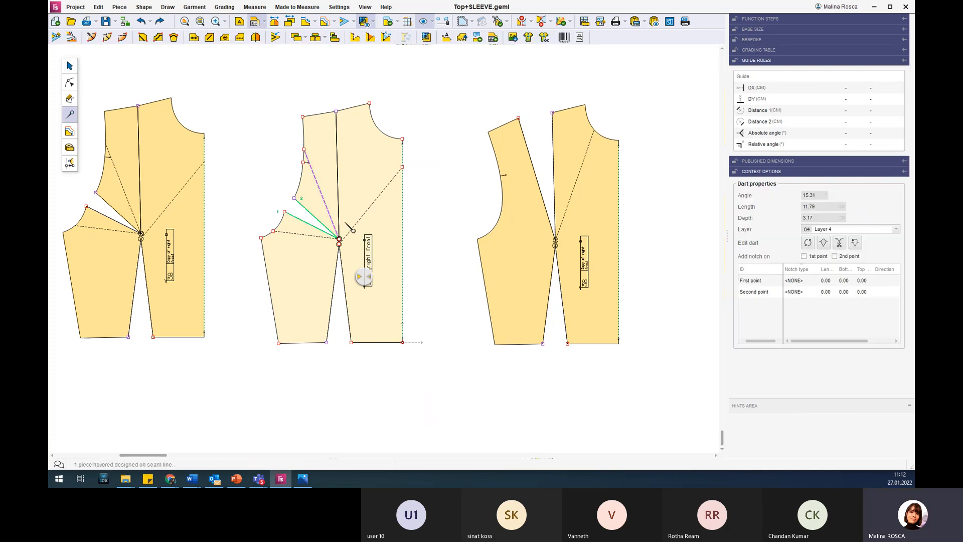
click(337, 151)
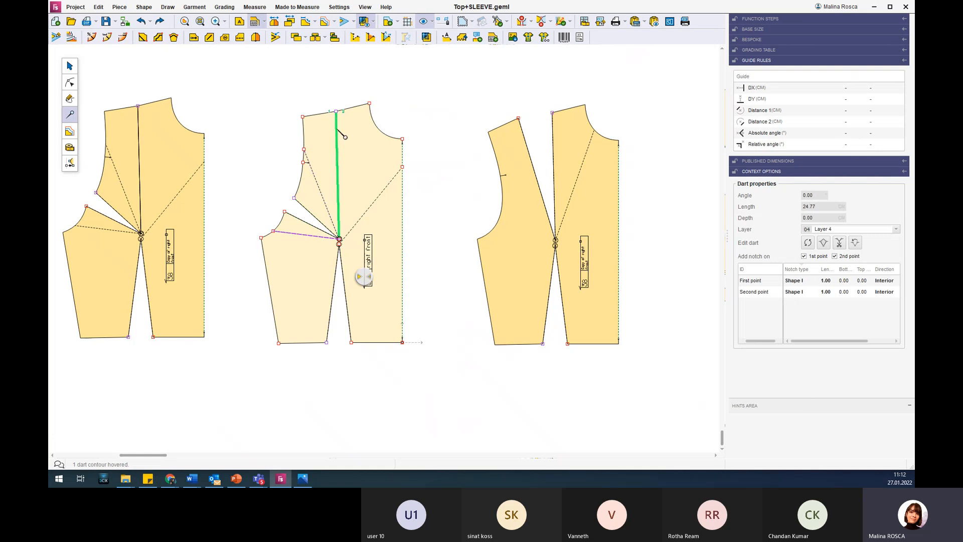
click(294, 234)
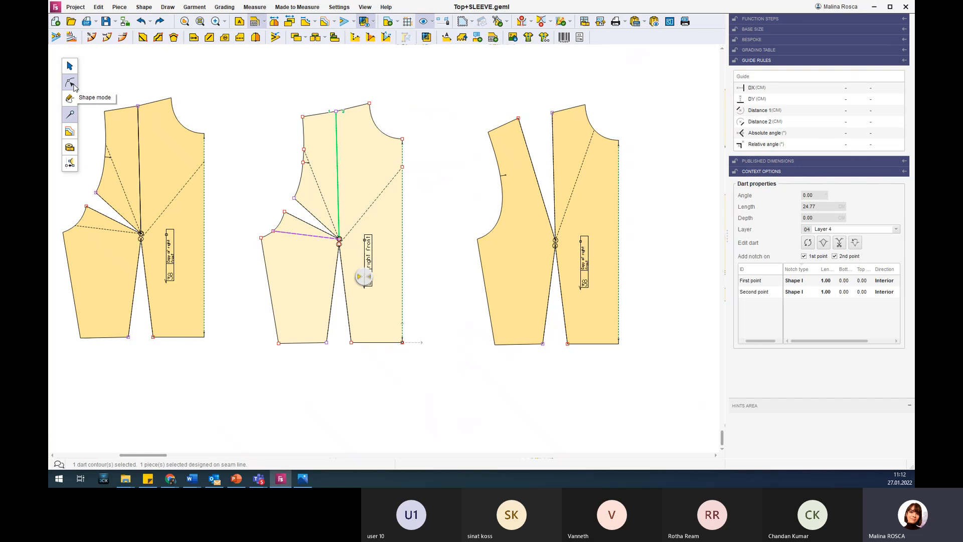
In Shape mode, relocate the shoulder dart's cut-line endpoint to the side hem corner, then the underarm point, and finally the centre-front hem corner.
click(73, 87)
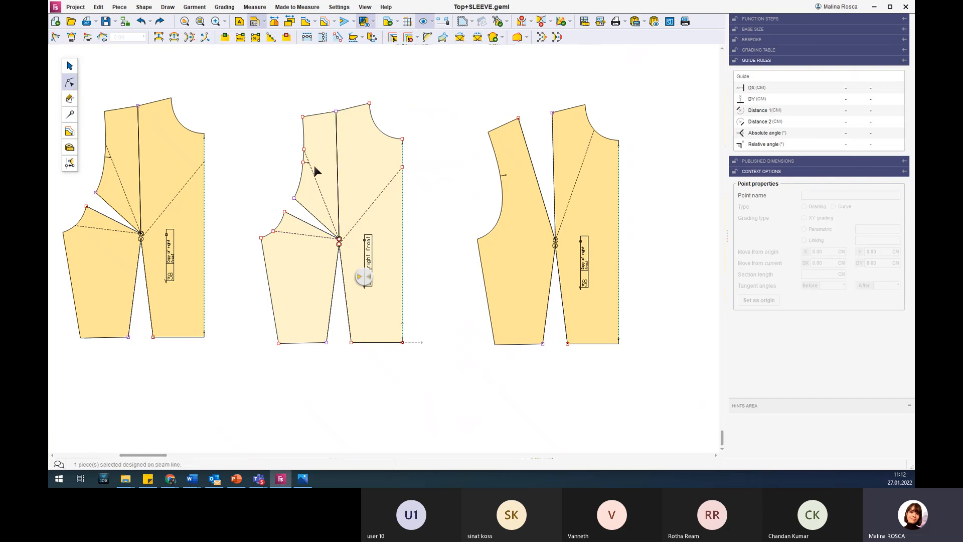
click(308, 235)
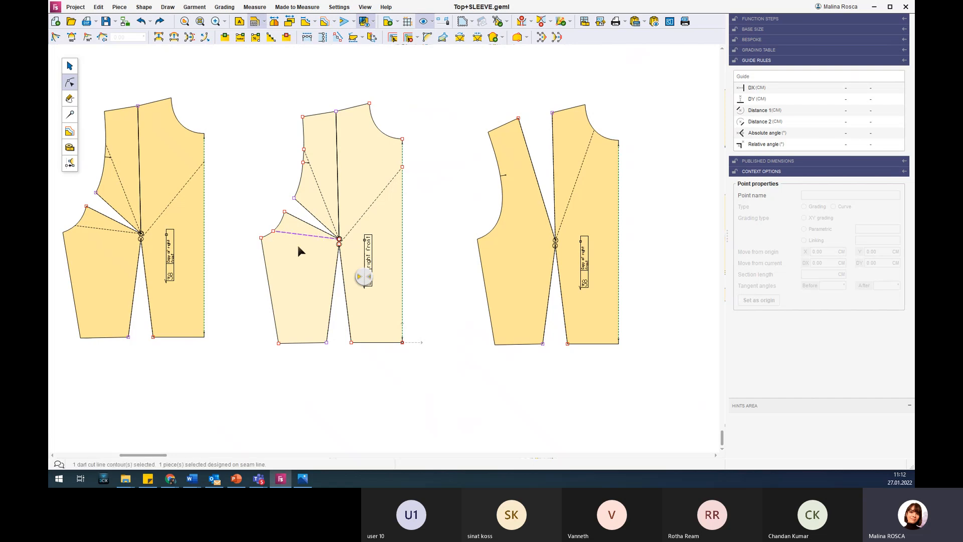
click(274, 232)
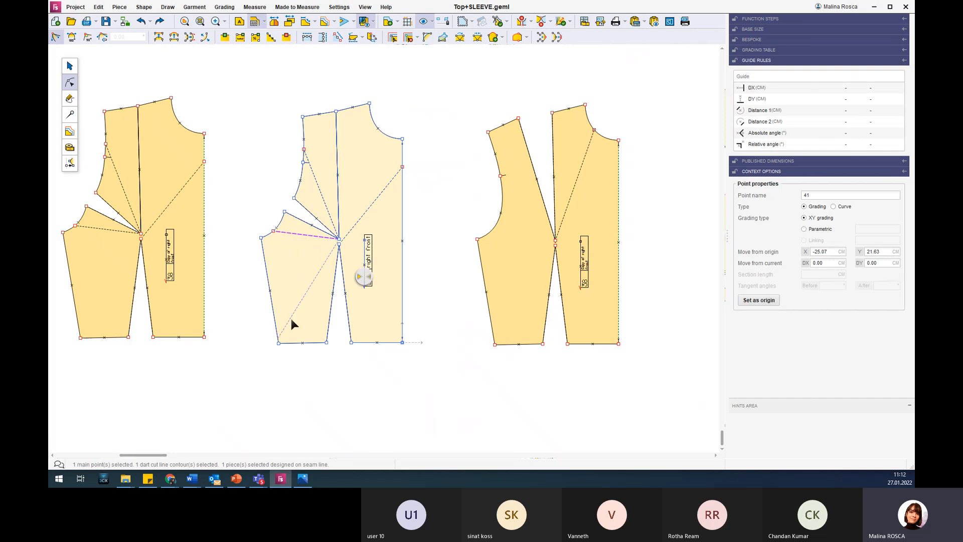
click(278, 343)
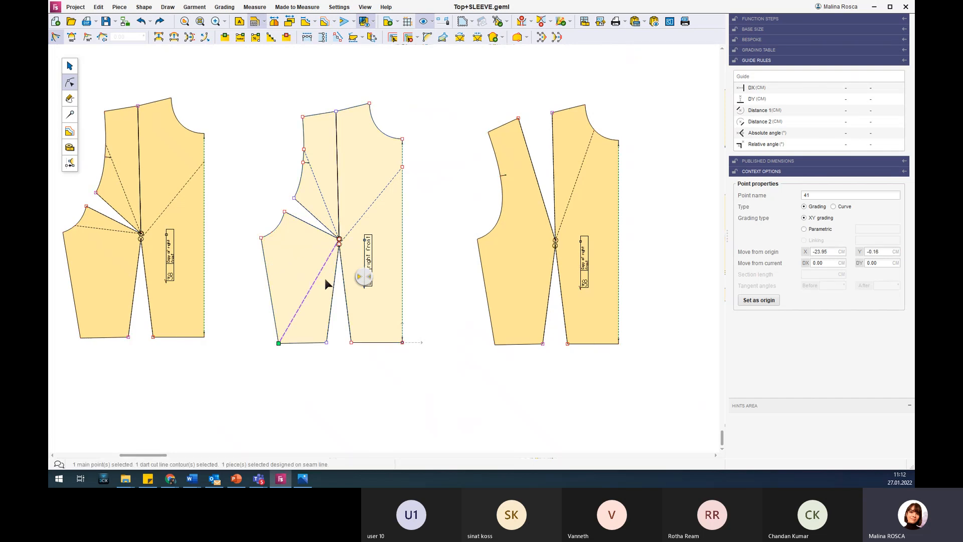
click(261, 238)
click(260, 239)
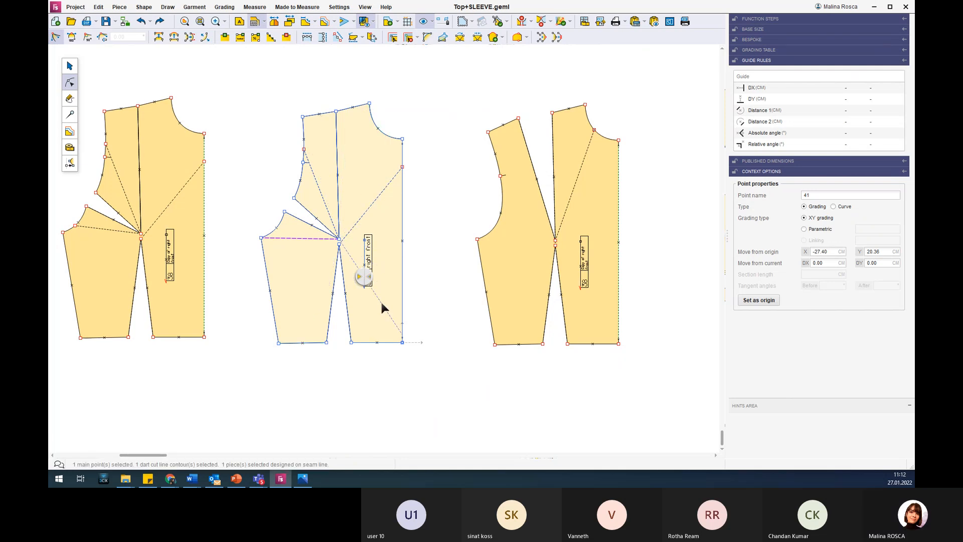
click(402, 342)
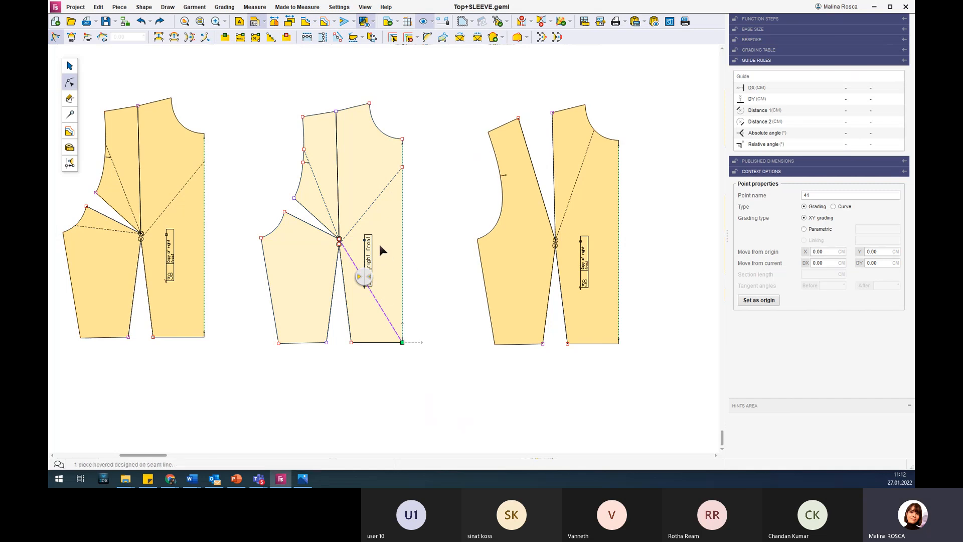
Check the shoulder dart's properties and layer options in dart mode, and close the dart with clockwise rotation.
click(71, 118)
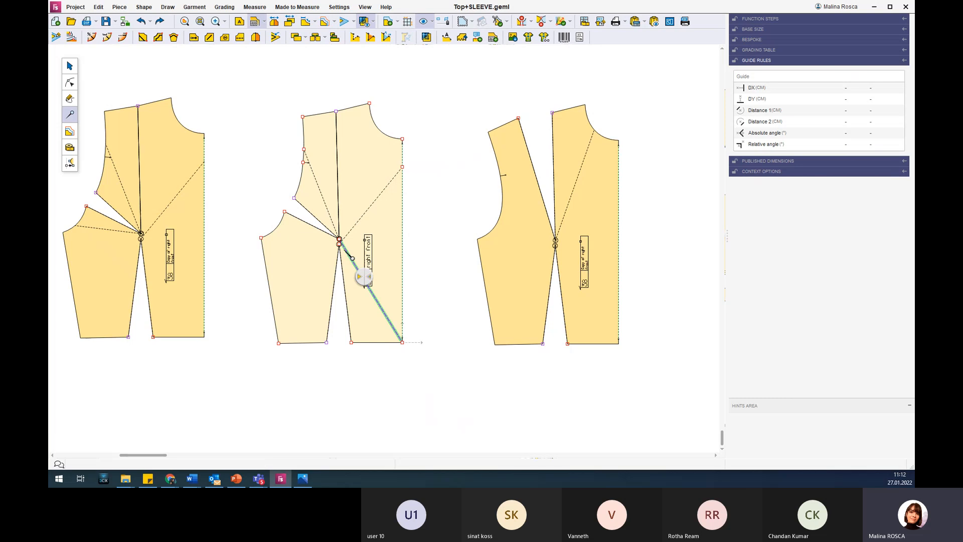
click(341, 243)
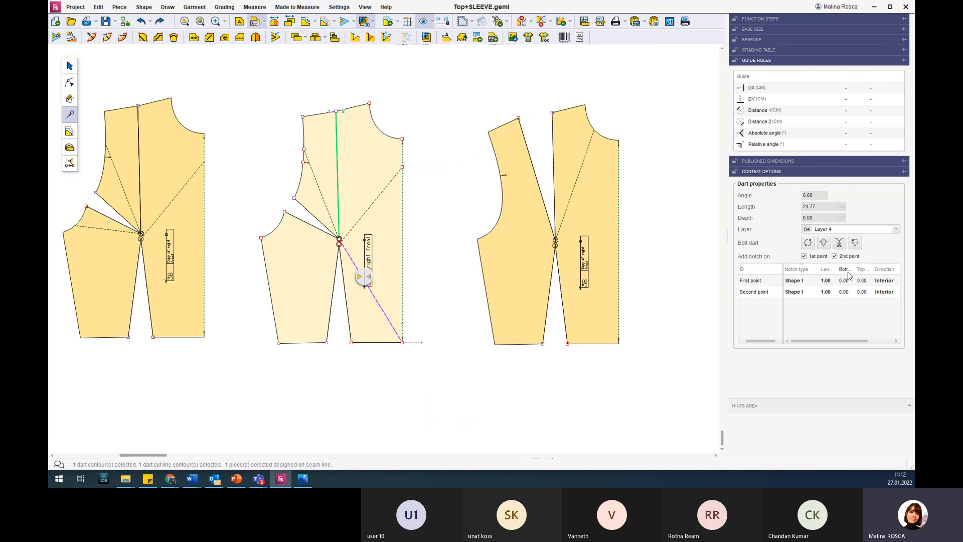
drag(814, 339, 788, 339)
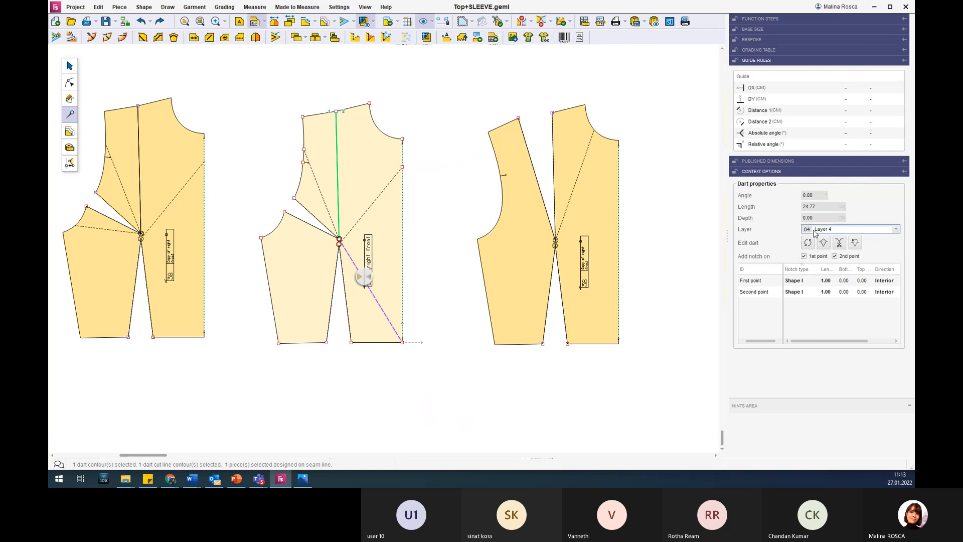
click(897, 229)
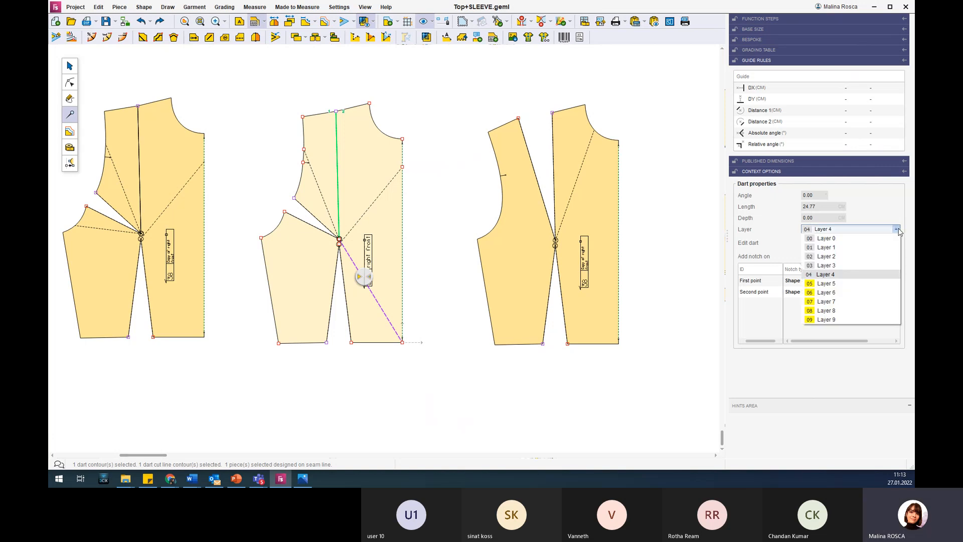
click(897, 230)
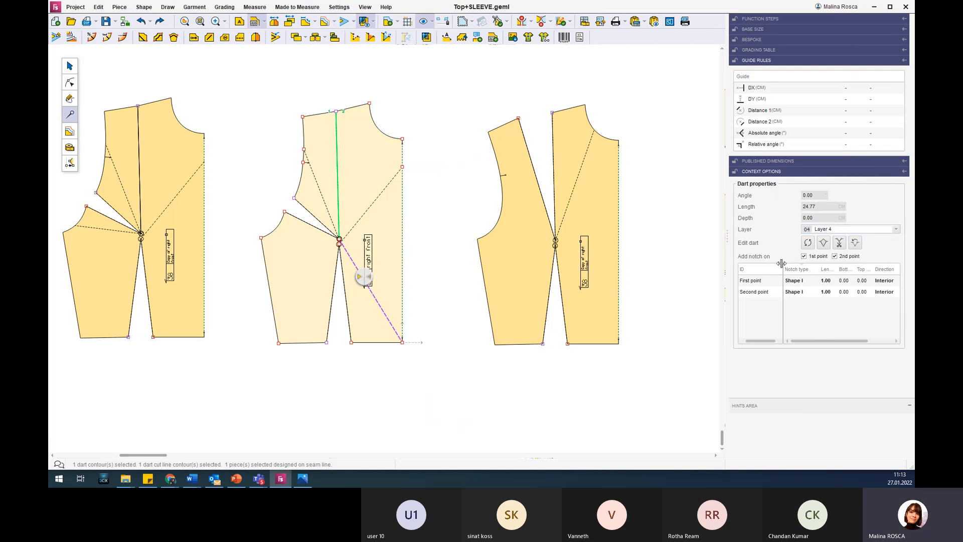
mouse_move(747, 248)
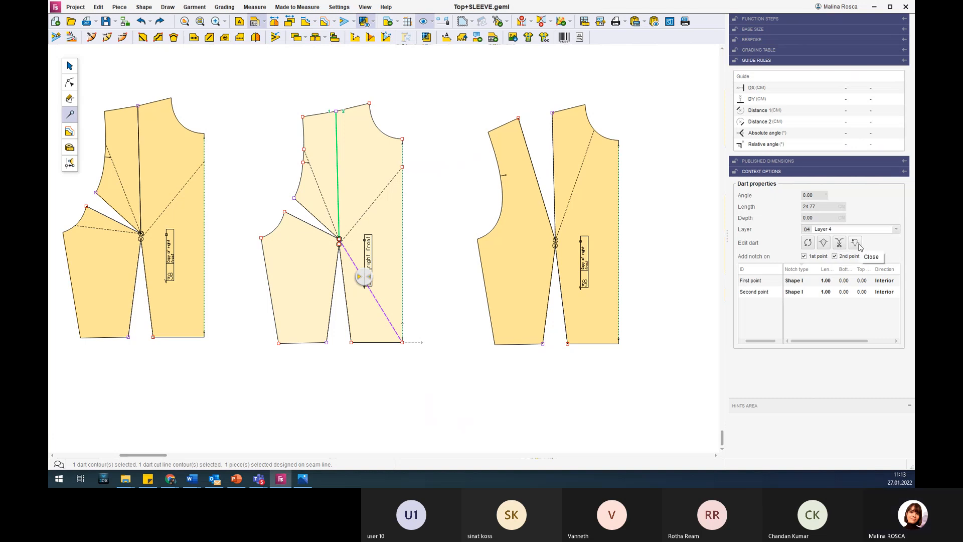
click(855, 243)
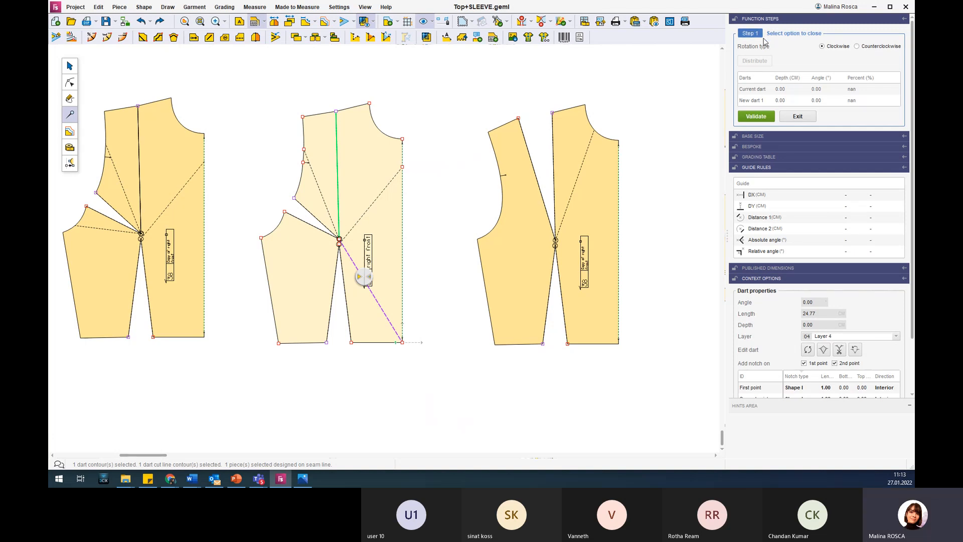
click(757, 117)
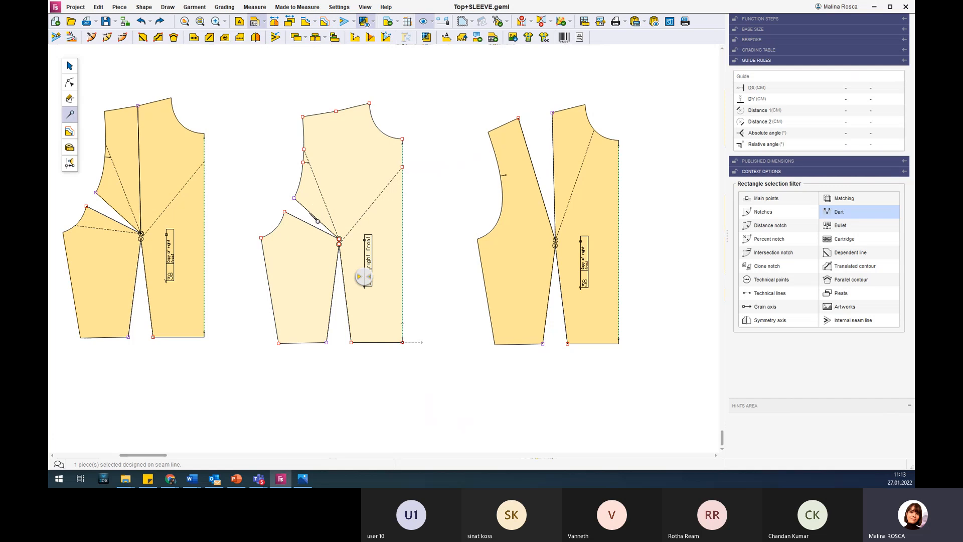
Inspect the armhole dart on the right front and compare it with the darts slide in PowerPoint before returning to the pattern.
click(316, 218)
click(342, 257)
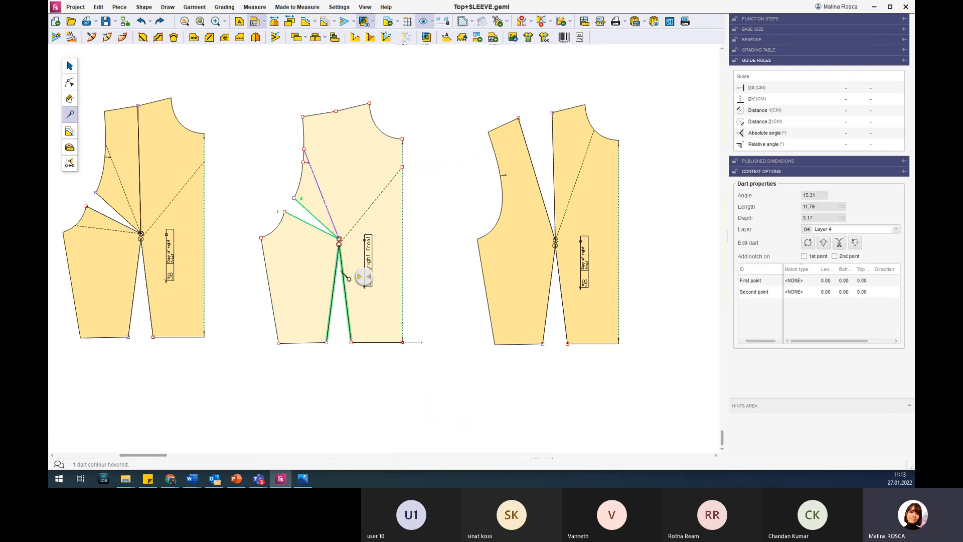
click(324, 227)
scroll(325, 226, up, 3)
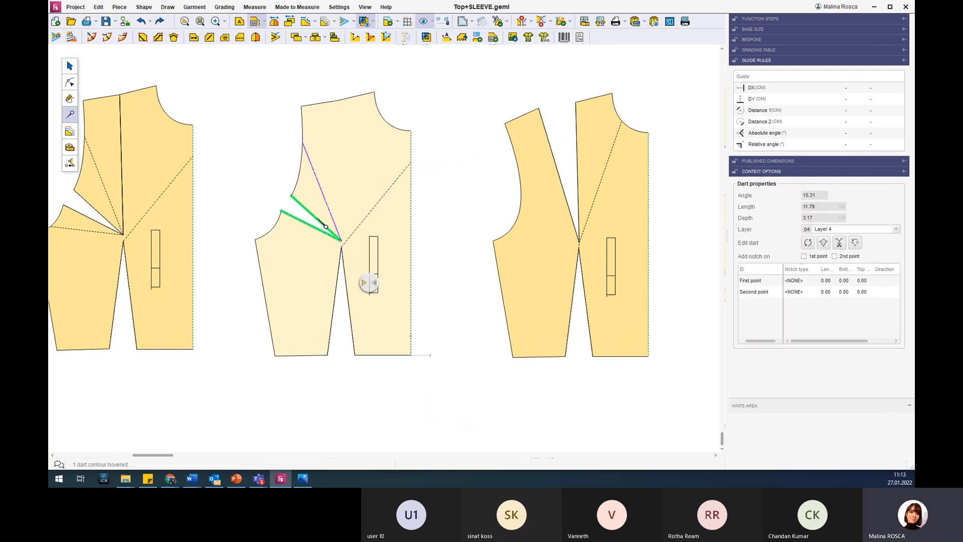
scroll(325, 227, up, 1)
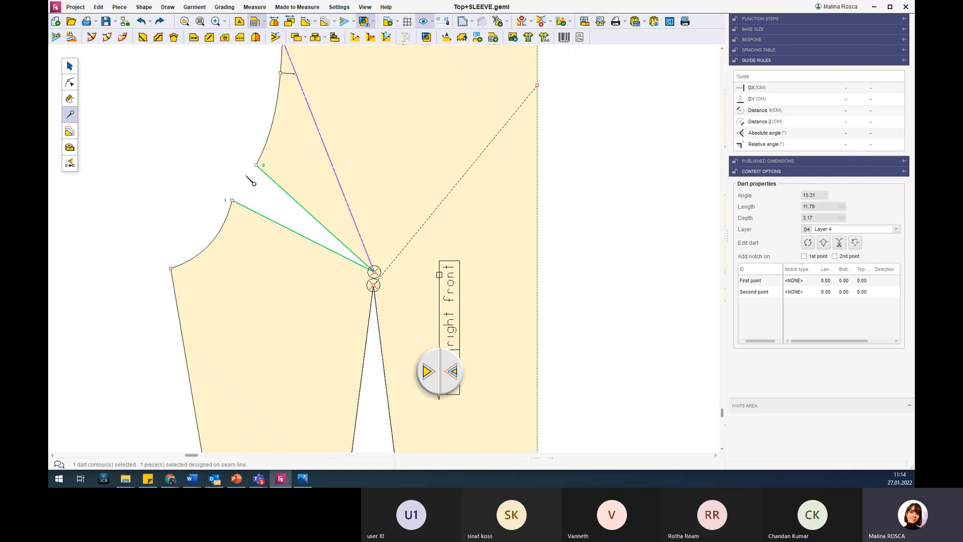
click(236, 478)
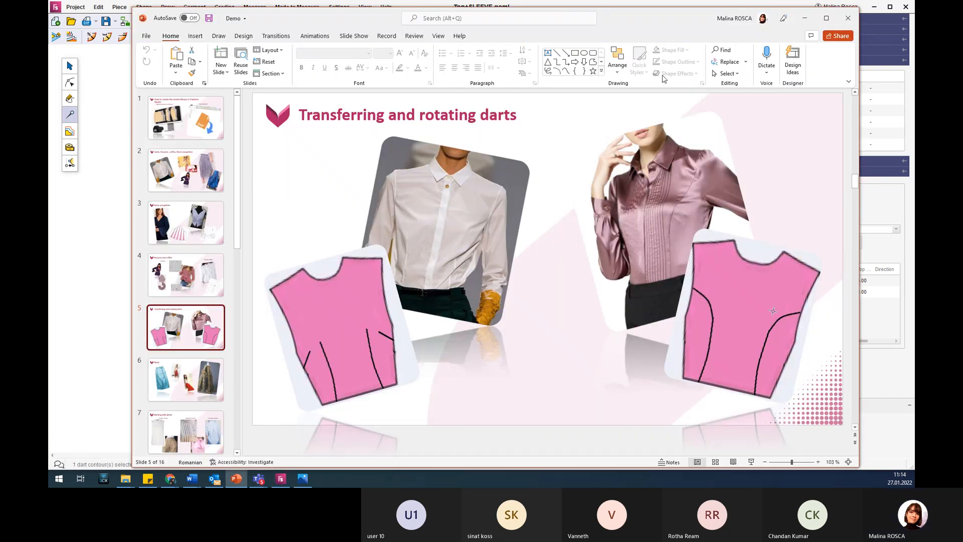
click(806, 17)
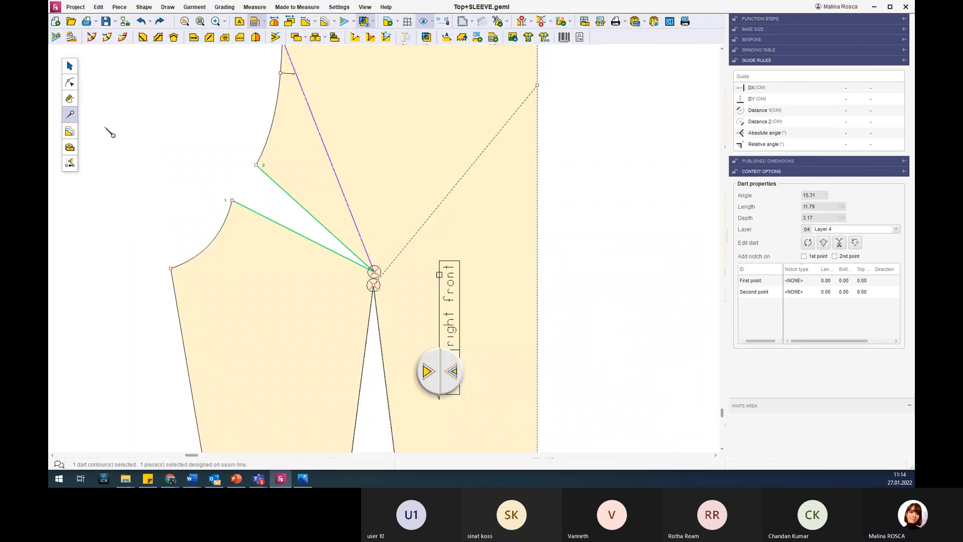
Shorten the armhole dart by moving its tip toward the armhole, to about X -16.2, Y 23.0 cm from the origin.
click(73, 86)
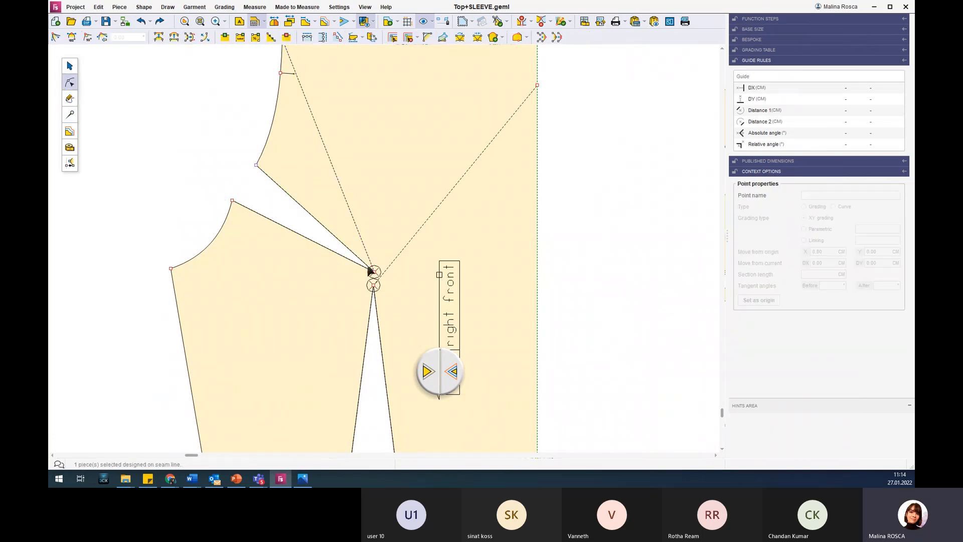
click(375, 272)
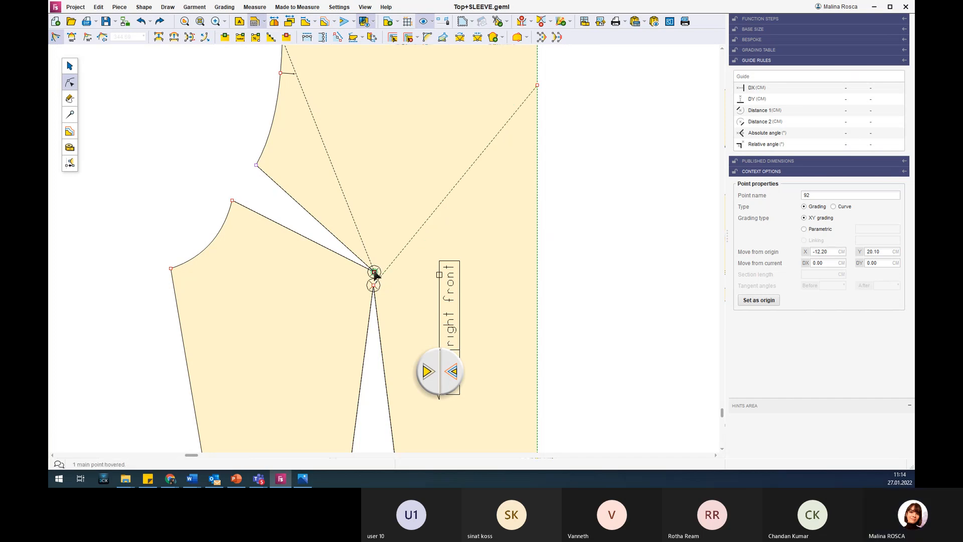
drag(374, 273, 321, 236)
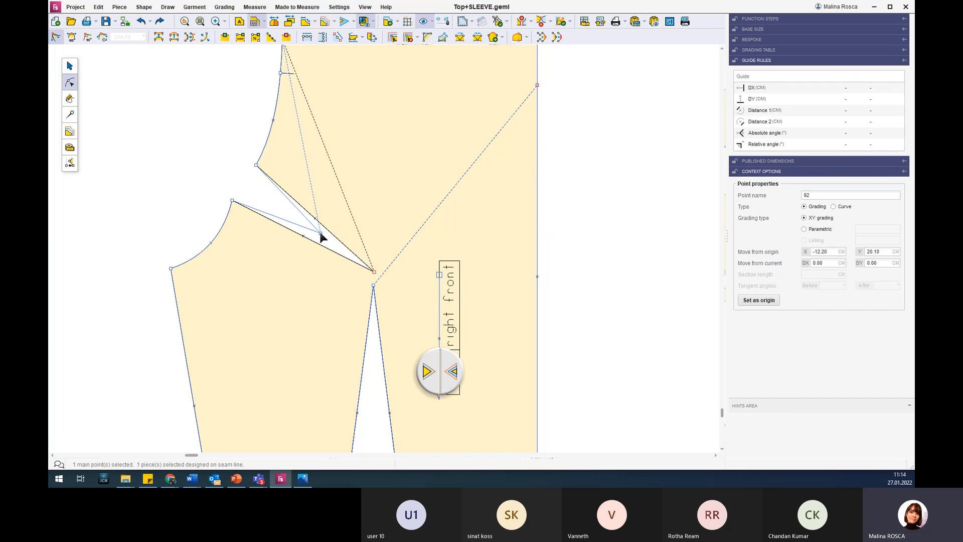
drag(321, 236, 321, 233)
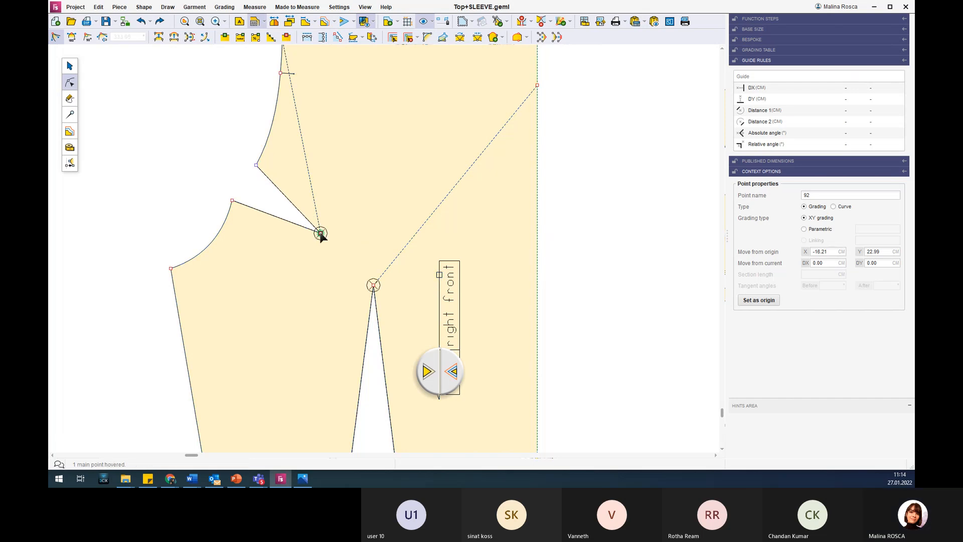
scroll(321, 233, down, 5)
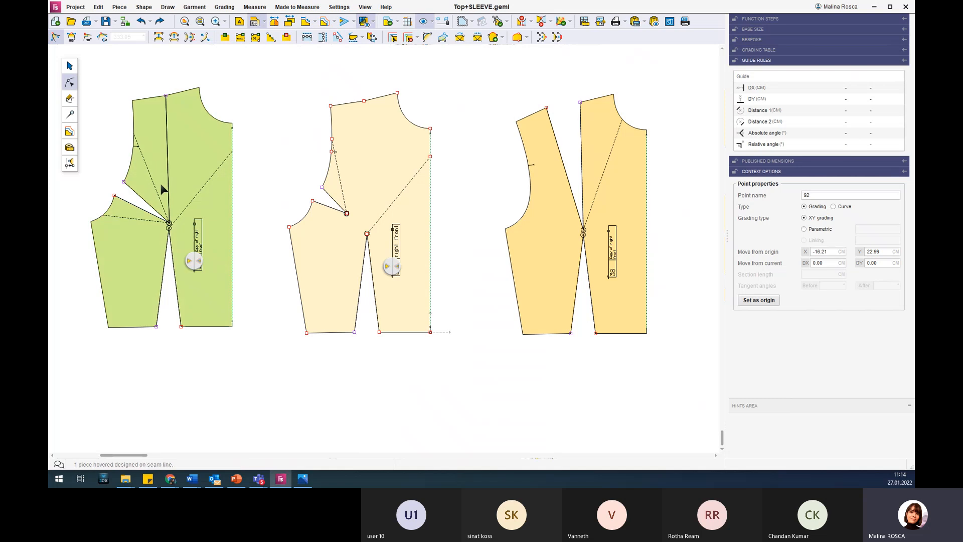
Transform the shortened armhole dart on the right front into a folded dart.
click(69, 114)
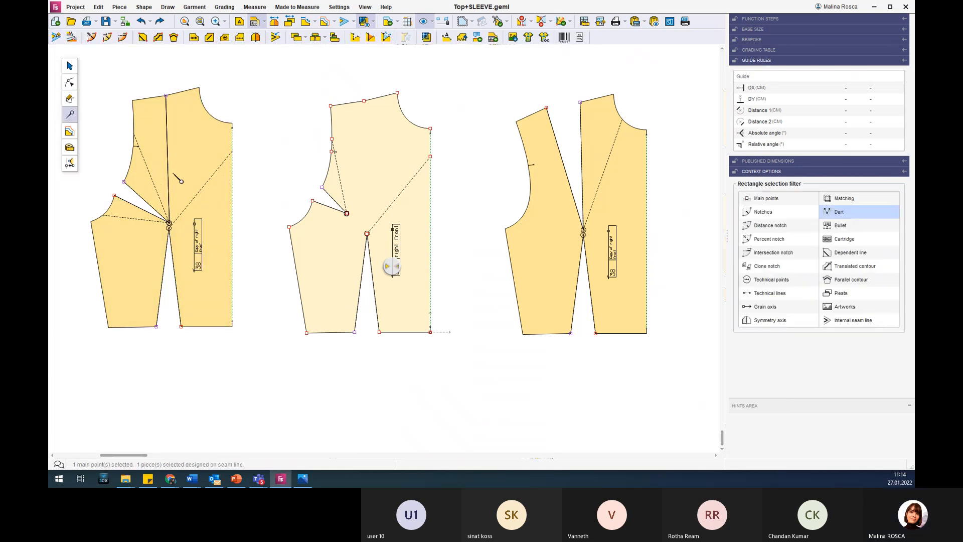
click(345, 215)
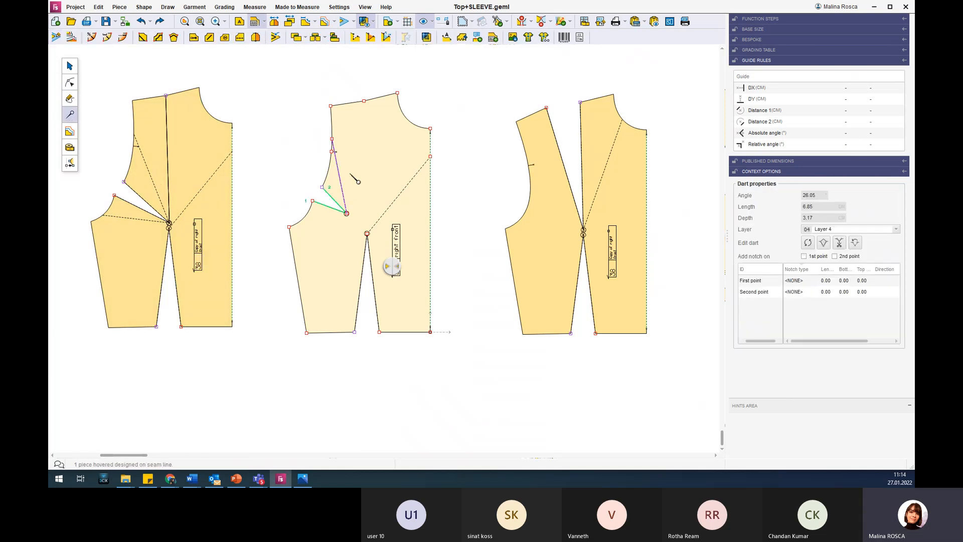
click(823, 243)
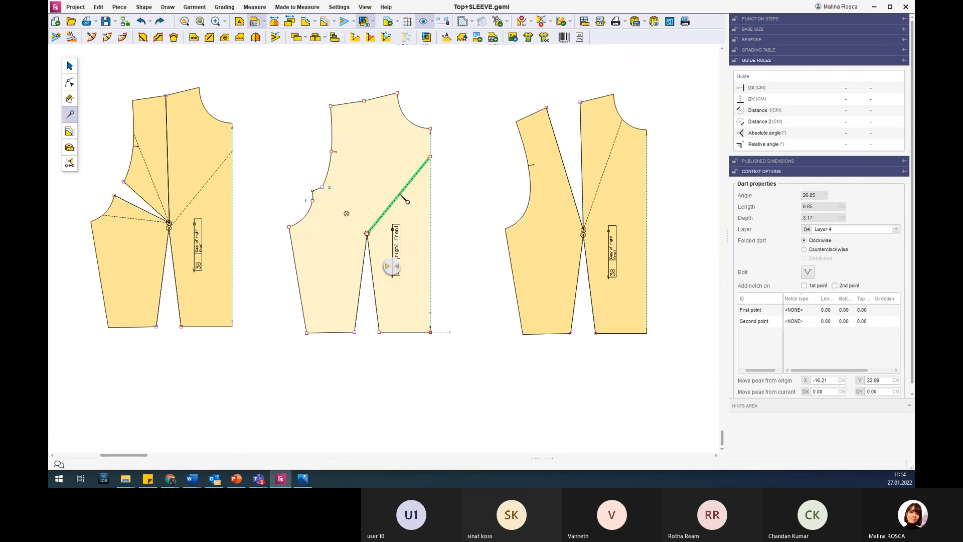
scroll(328, 198, up, 2)
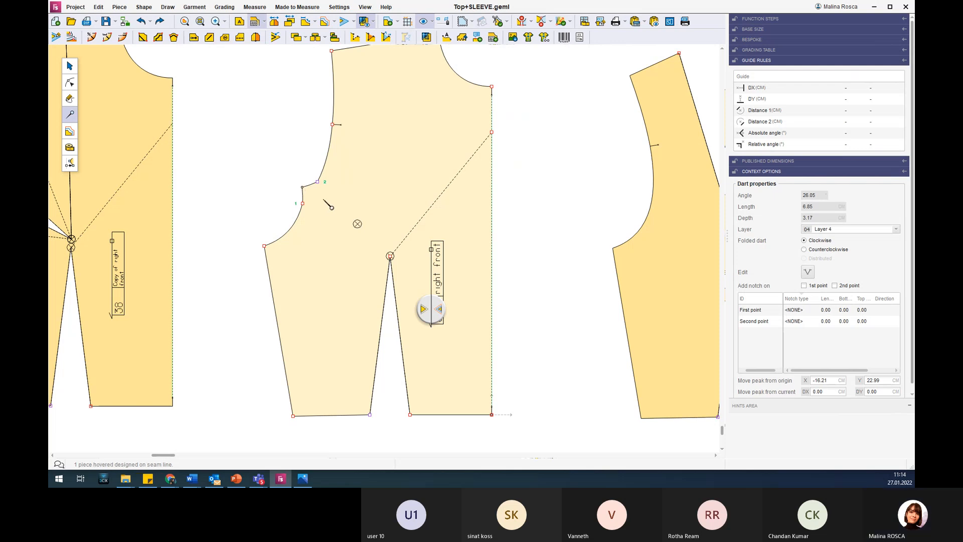
Transform the waist dart on the right front into a folded dart.
scroll(327, 198, down, 1)
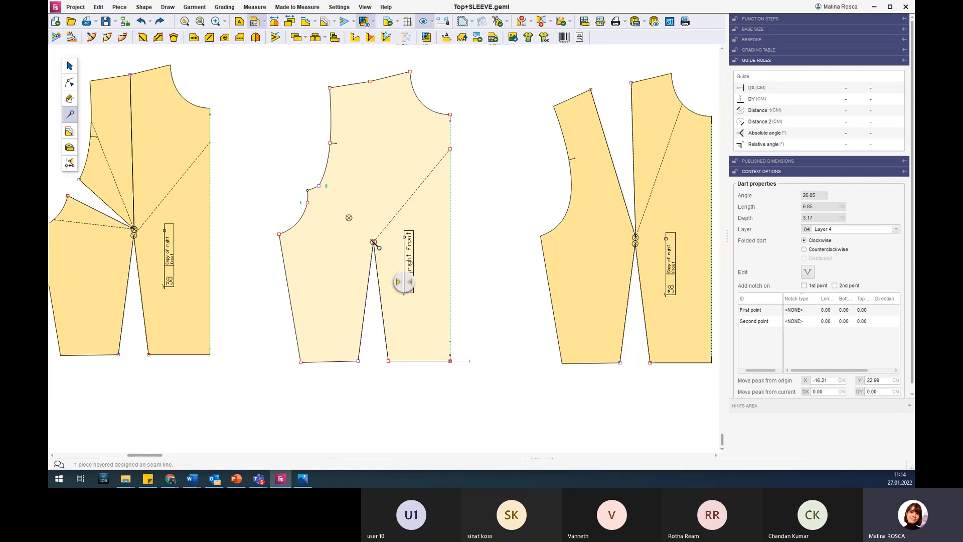
click(385, 336)
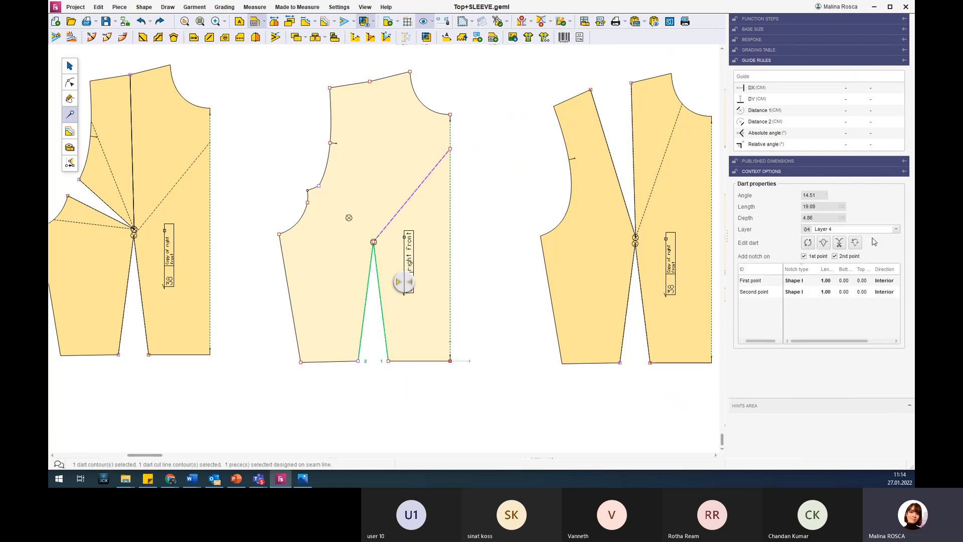
click(823, 243)
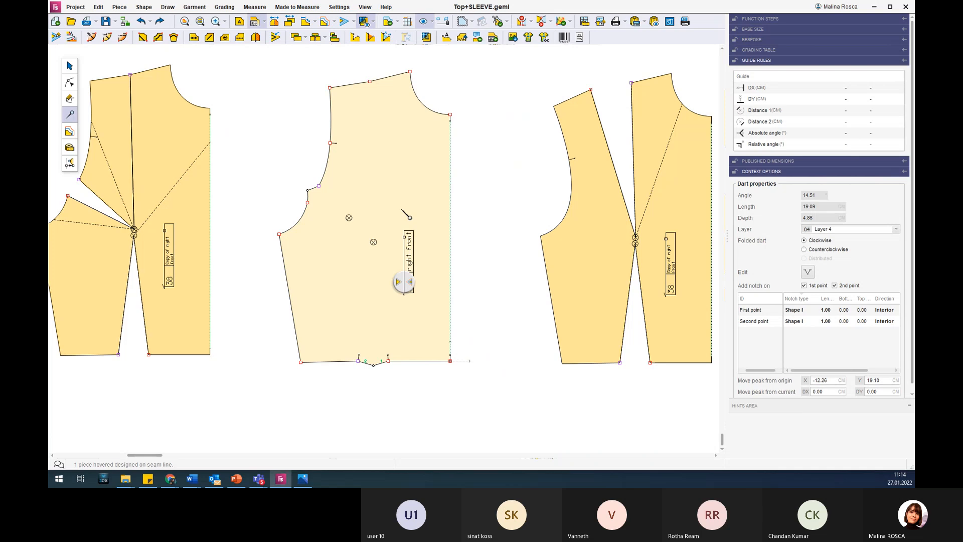
scroll(401, 210, down, 3)
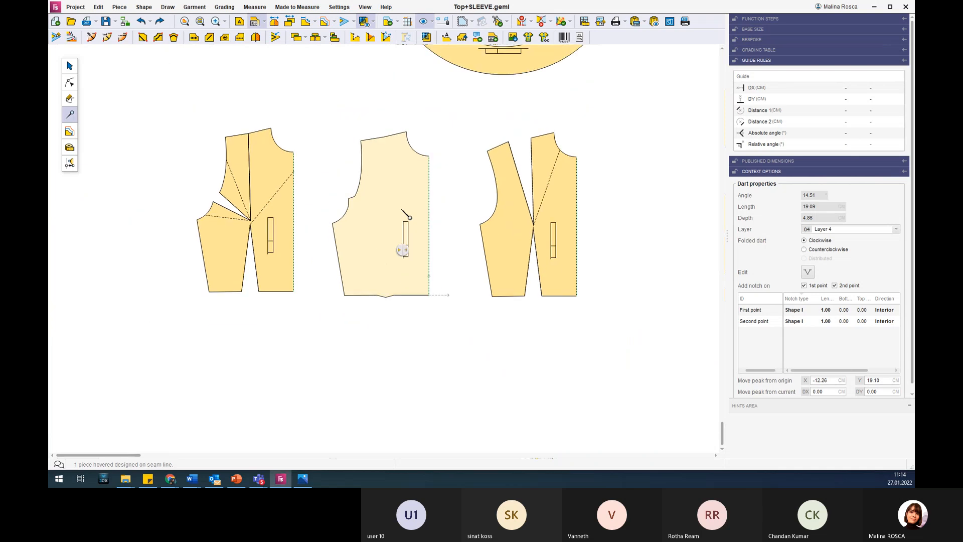
Compare the right front copy that has the opened shoulder dart with the Transferring and rotating darts slide in PowerPoint.
click(236, 479)
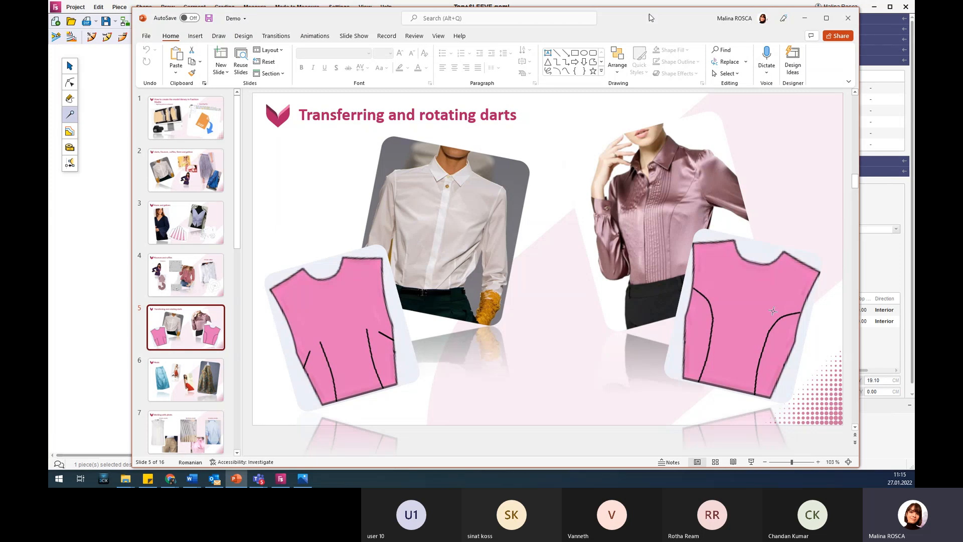
click(810, 19)
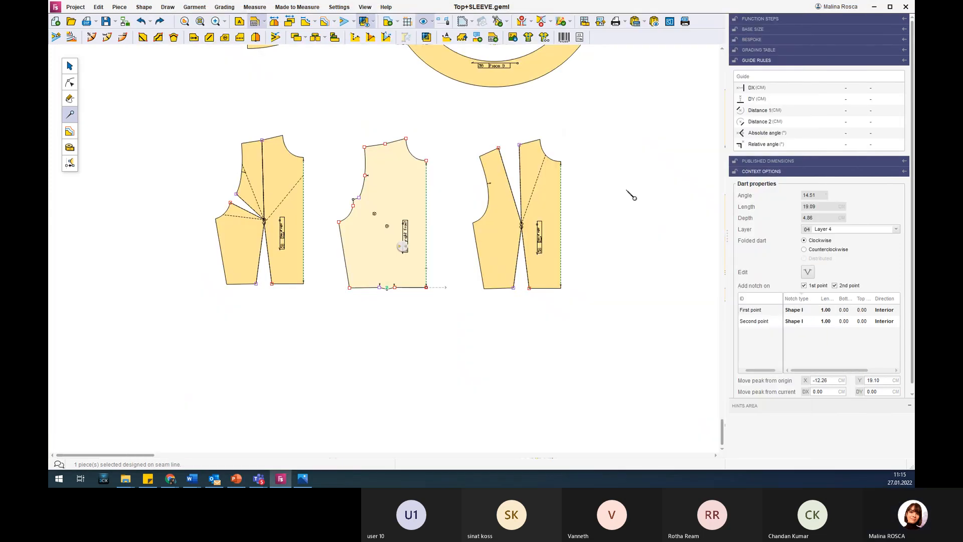
click(536, 247)
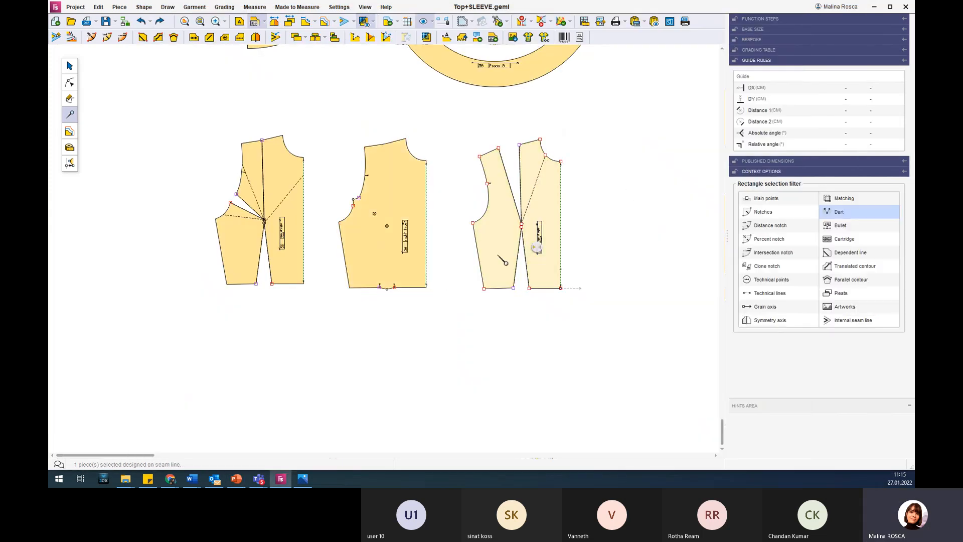
click(236, 478)
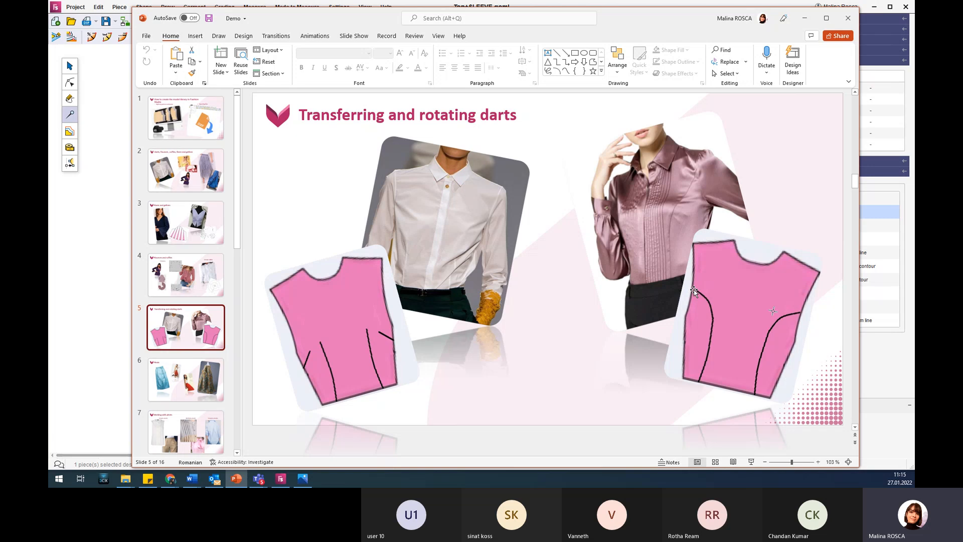
Return to the Top+SLEEVE.geml pattern and move the open shoulder dart's cut line from the neckline to the notch point on the armhole.
click(804, 19)
scroll(559, 180, up, 3)
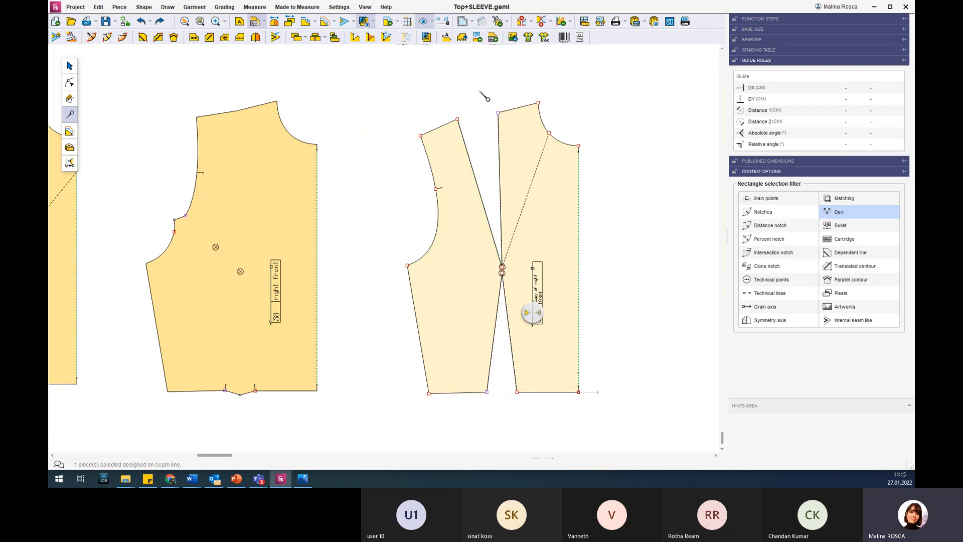
click(545, 148)
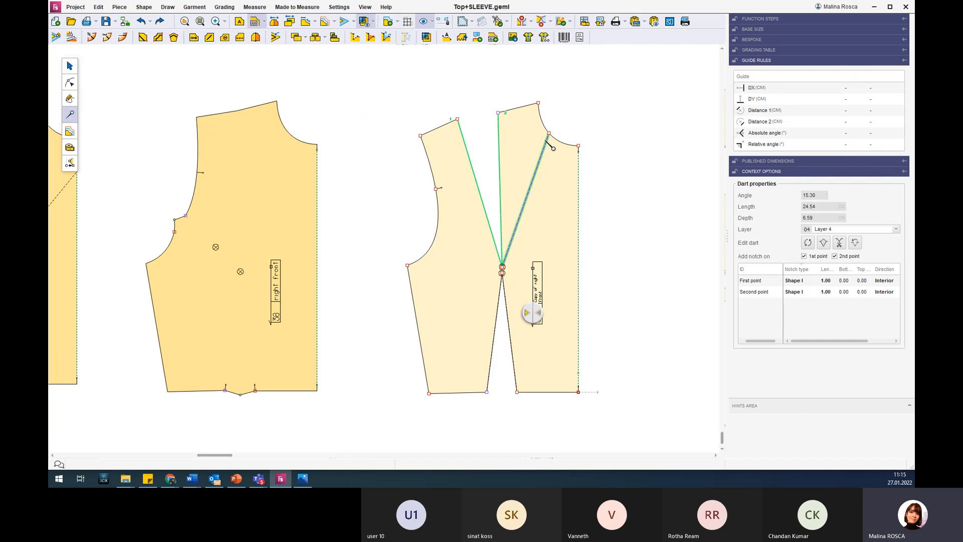
click(71, 82)
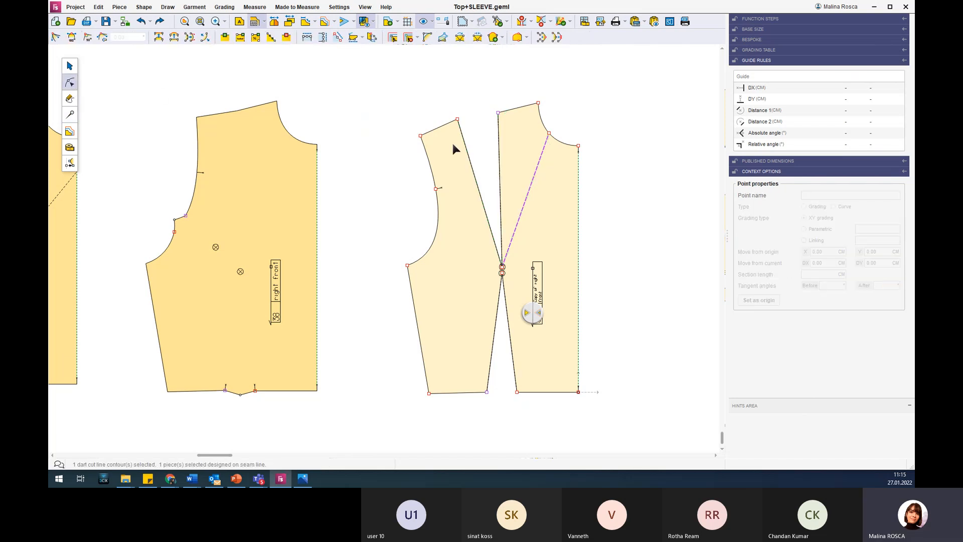
click(549, 134)
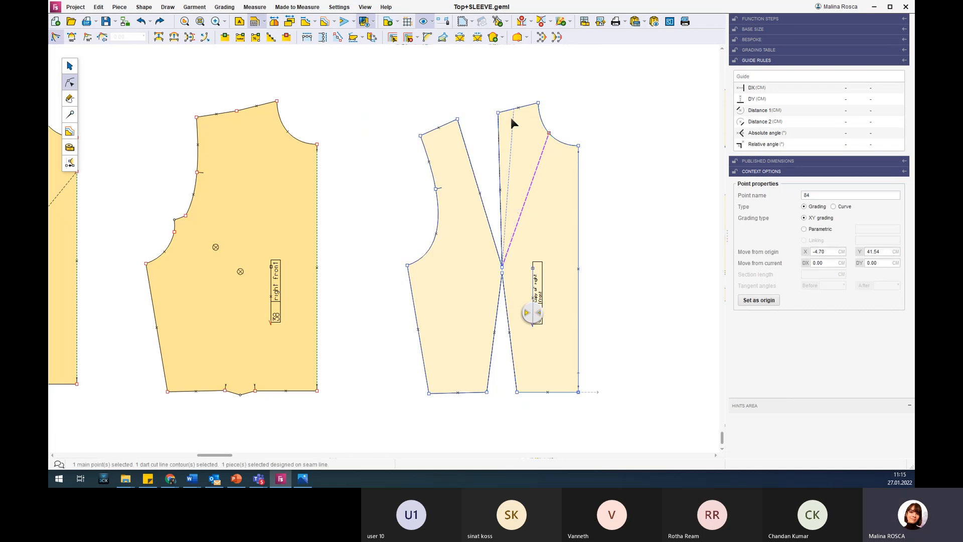
click(435, 188)
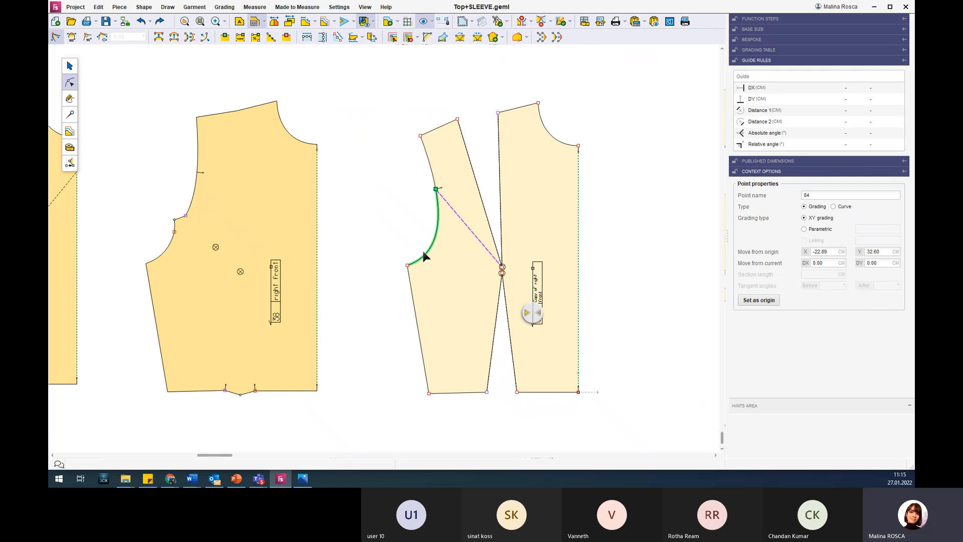
Convert the armhole cut line on the right front copy to a curve and bow it upward toward the shoulder dart.
click(463, 224)
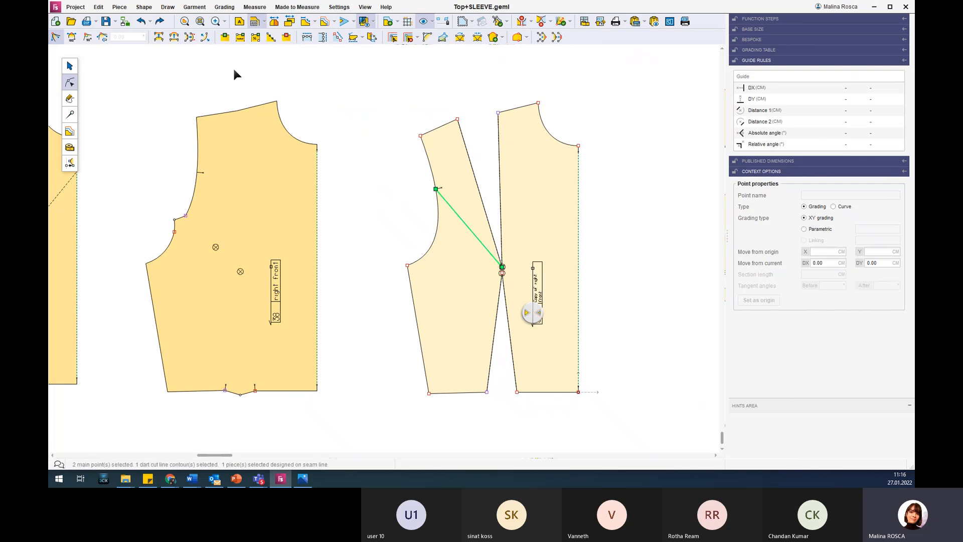
click(174, 38)
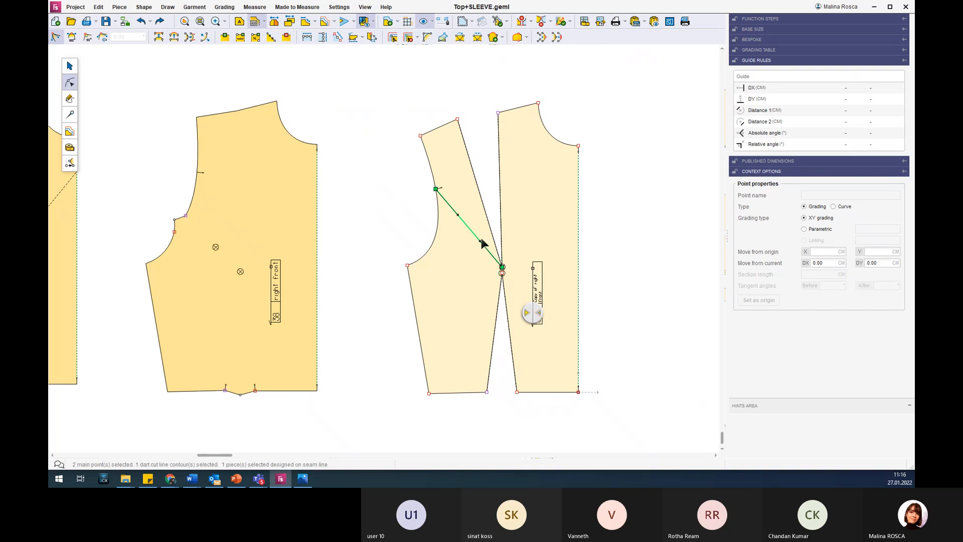
drag(476, 232, 482, 226)
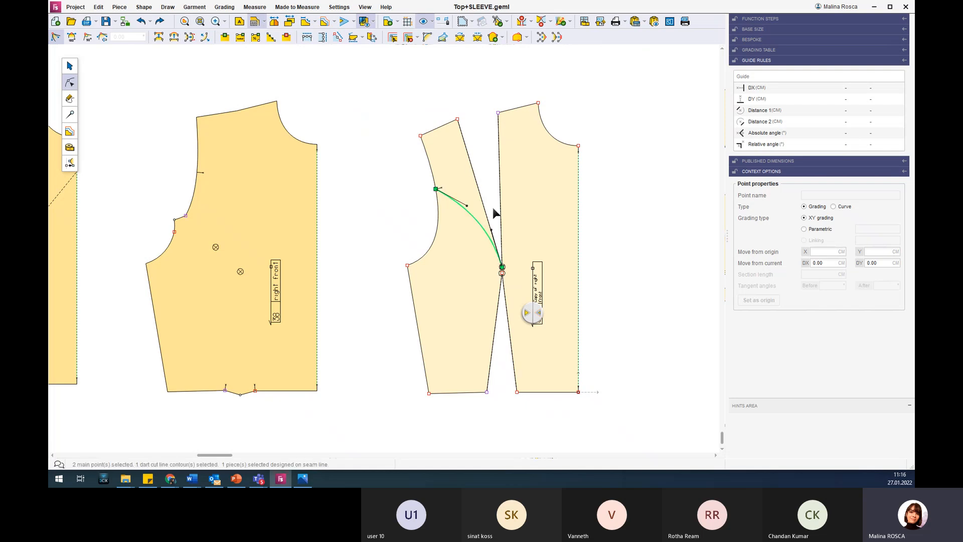
Rotate the shoulder dart clockwise toward the armhole in two moves until it is closed at the shoulder.
click(70, 116)
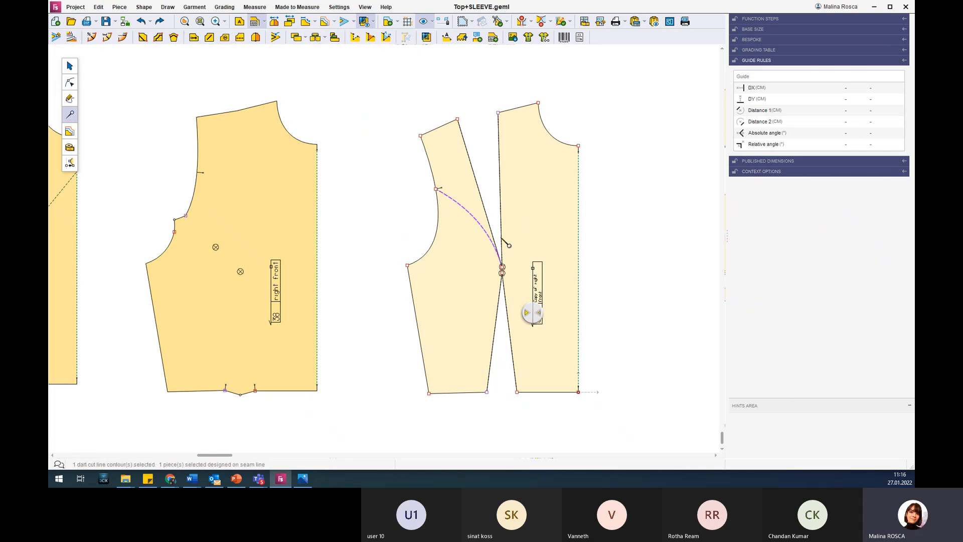
click(491, 236)
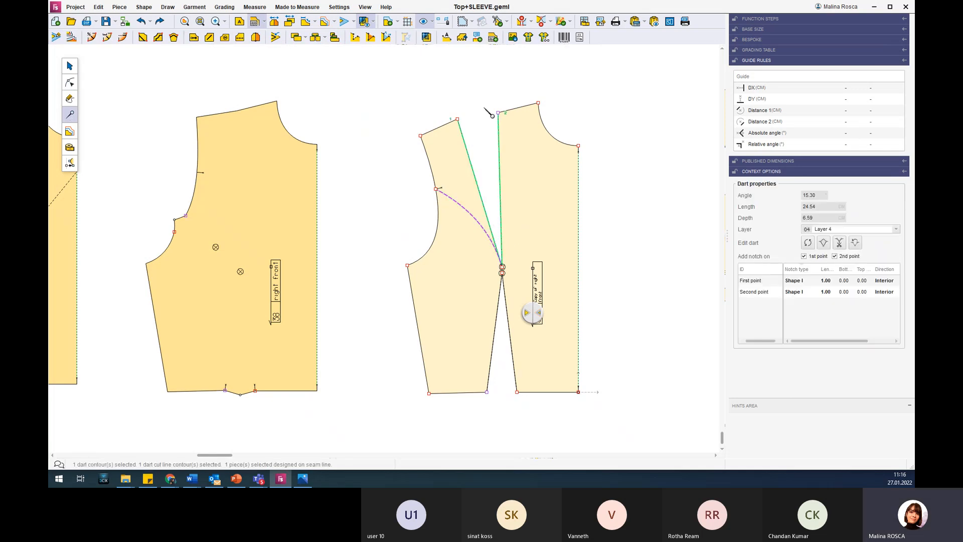
click(383, 141)
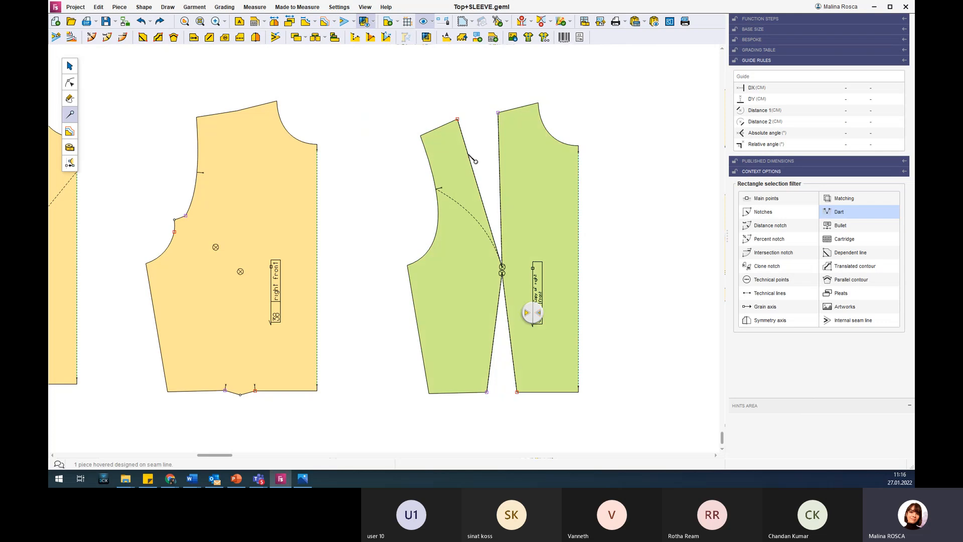
click(468, 155)
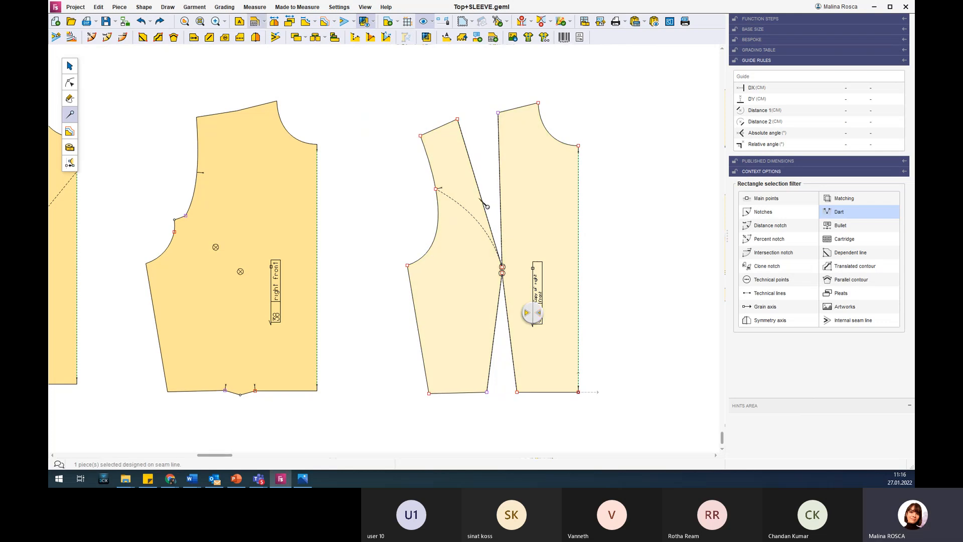
click(476, 159)
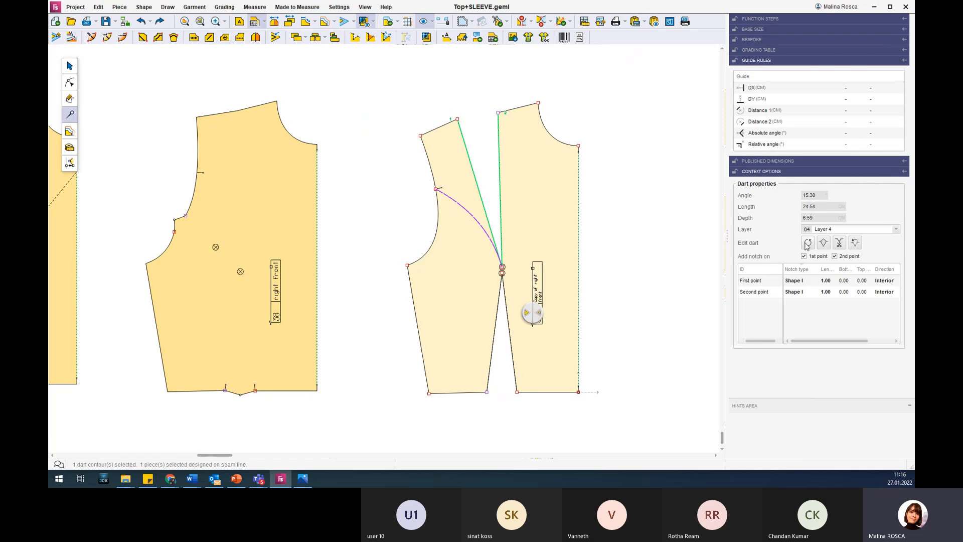
click(808, 243)
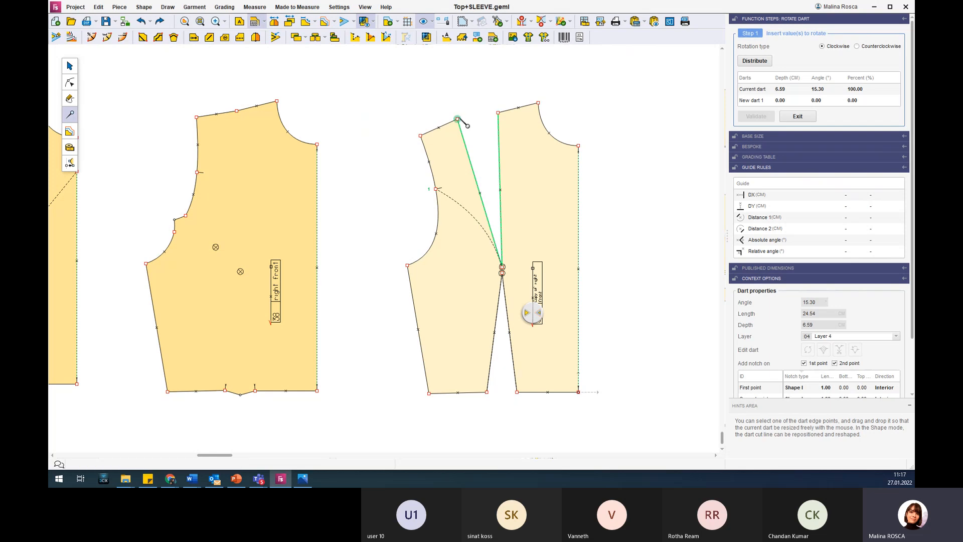
drag(457, 118, 480, 107)
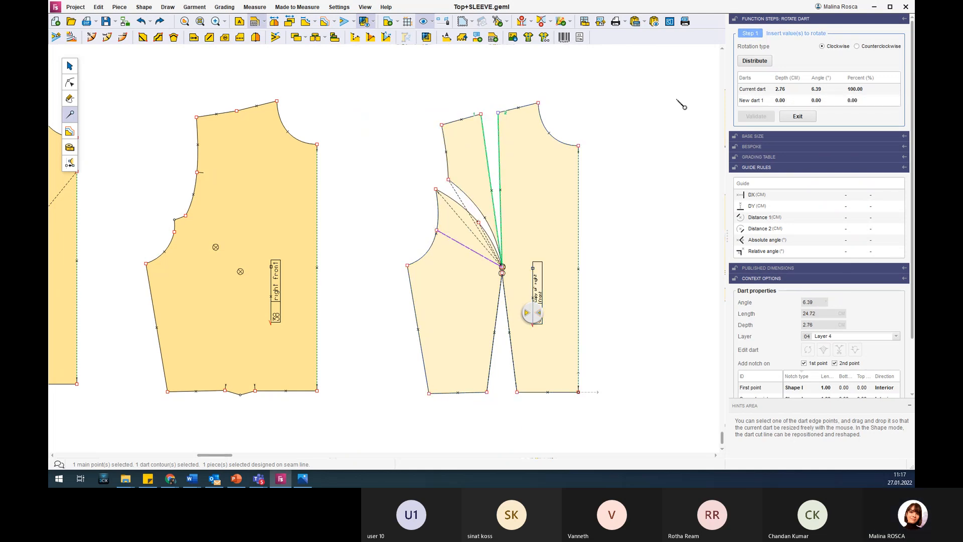
mouse_move(481, 114)
mouse_down()
mouse_move(495, 122)
mouse_move(497, 113)
mouse_move(474, 117)
mouse_move(497, 113)
mouse_up()
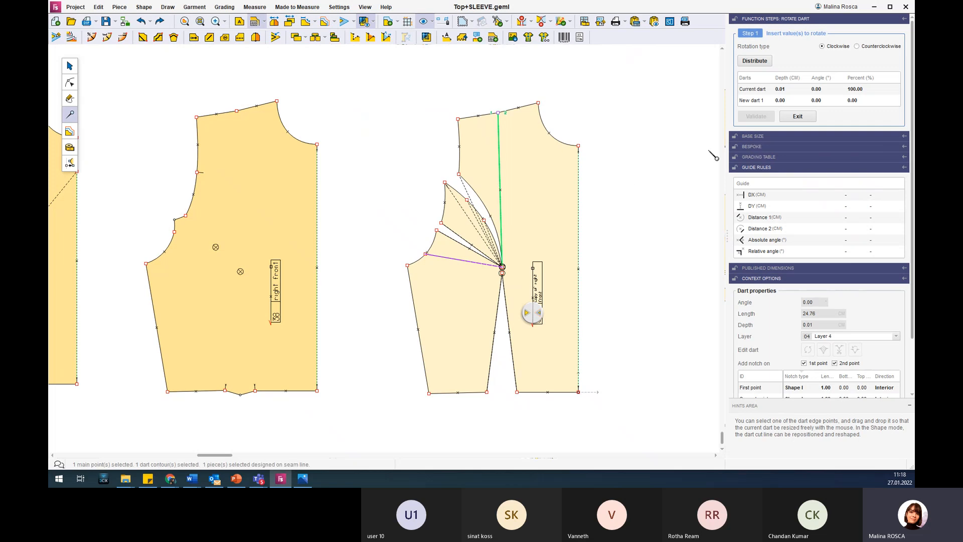
key(Escape)
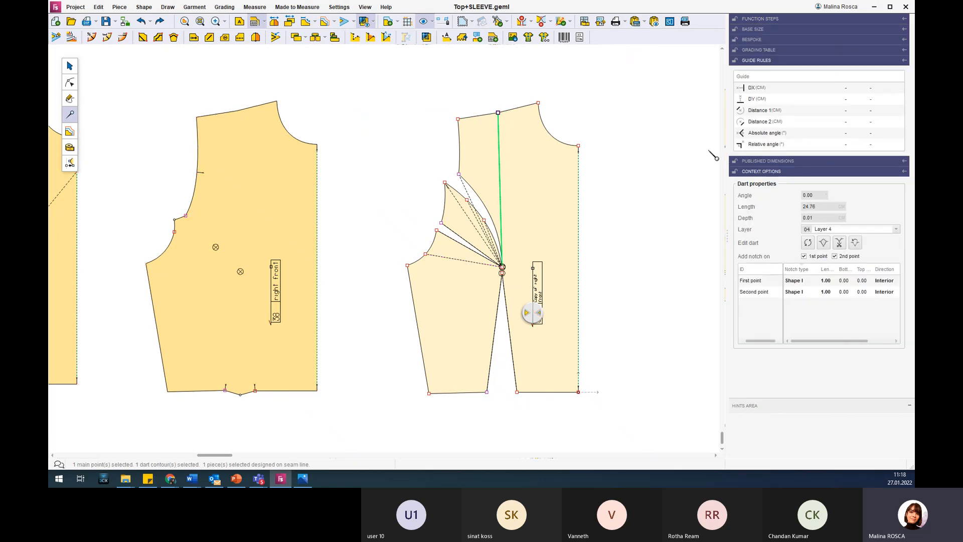
Remove the curved armhole dart from the right front copy, keeping the clockwise rotation option.
scroll(451, 161, up, 4)
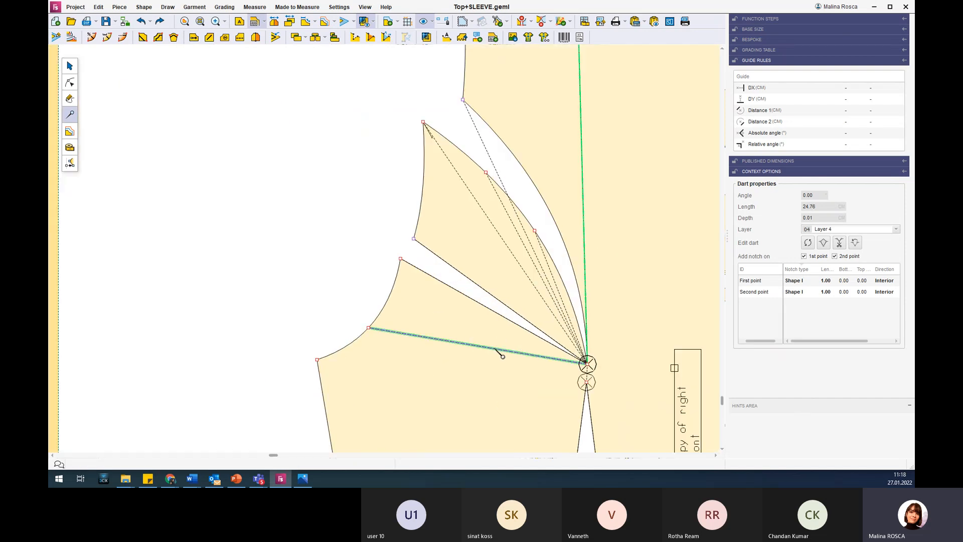
click(496, 349)
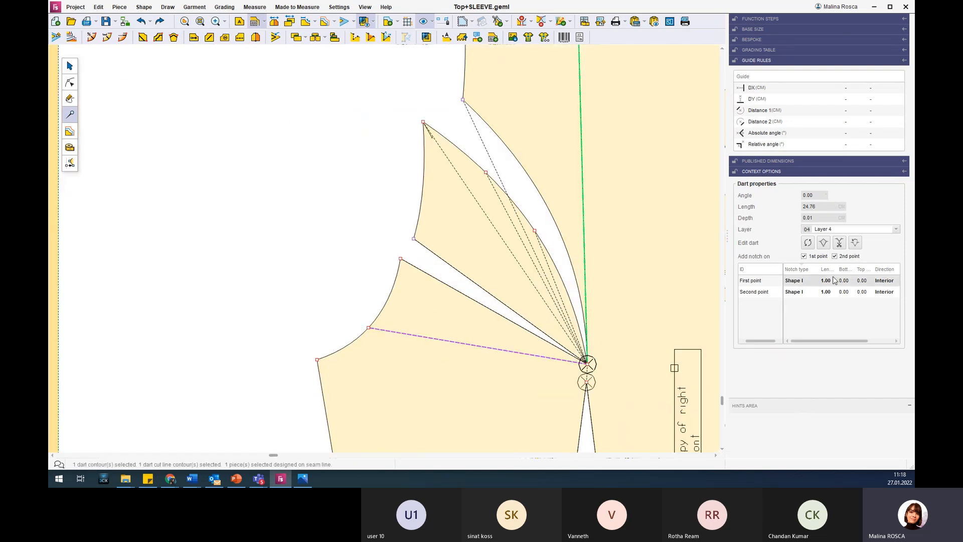
click(547, 251)
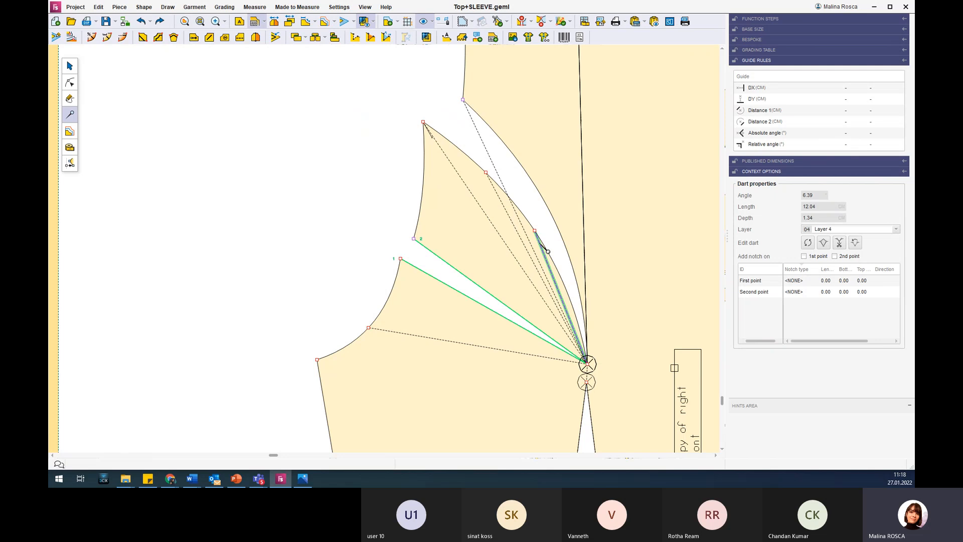
click(539, 250)
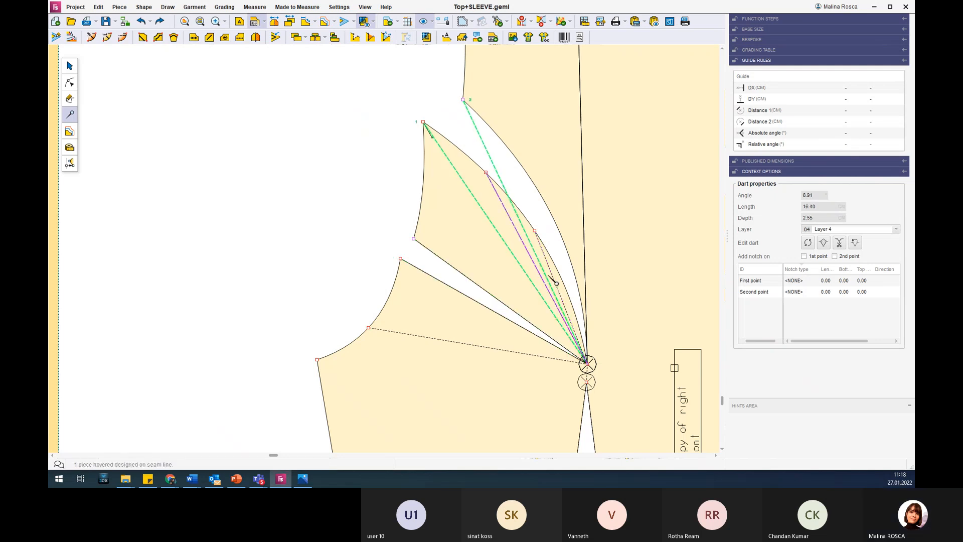
click(856, 245)
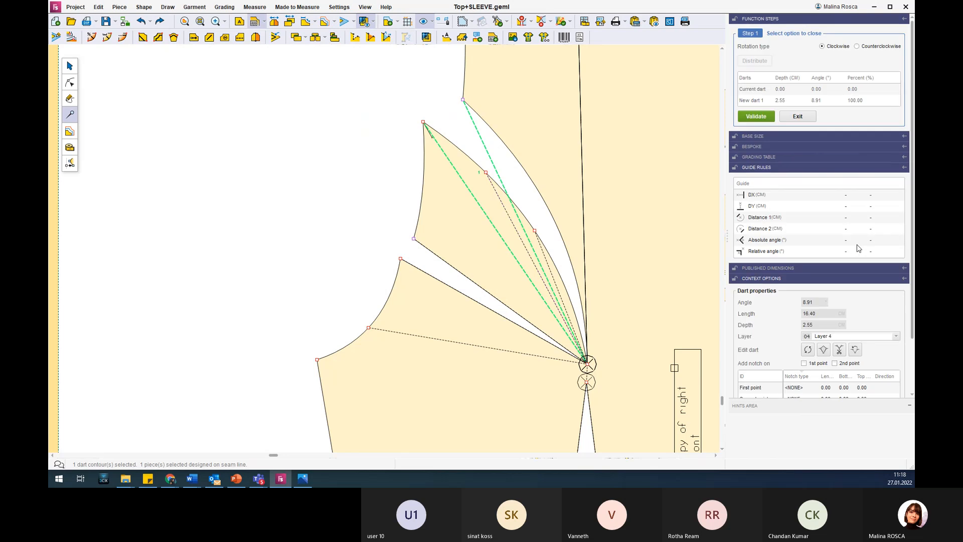
click(764, 117)
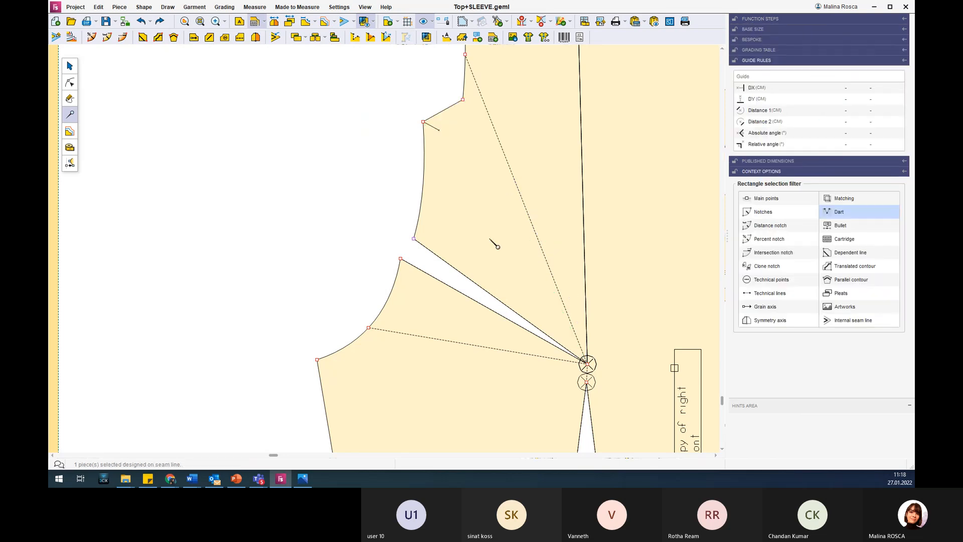
Remove the closed shoulder dart from the right front copy.
click(534, 245)
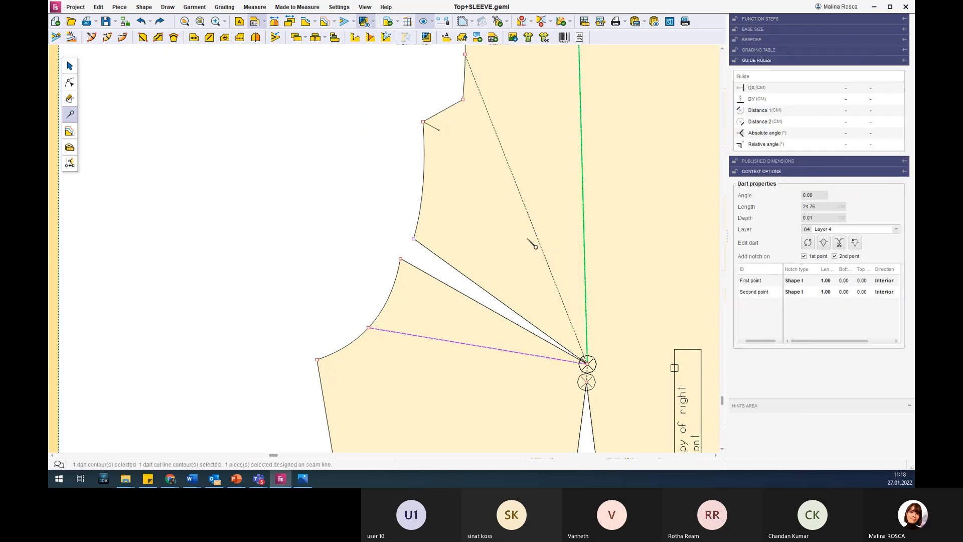
scroll(535, 246, down, 3)
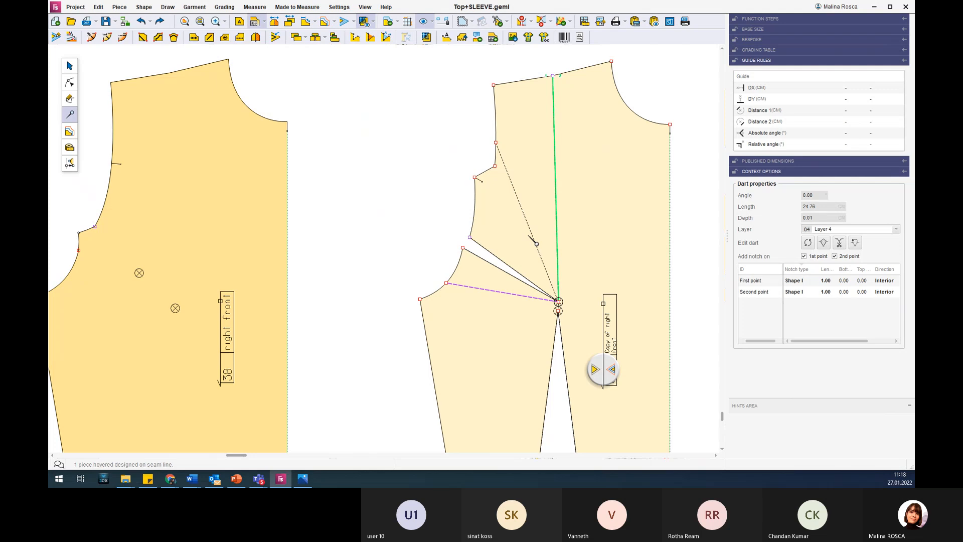
scroll(532, 240, down, 3)
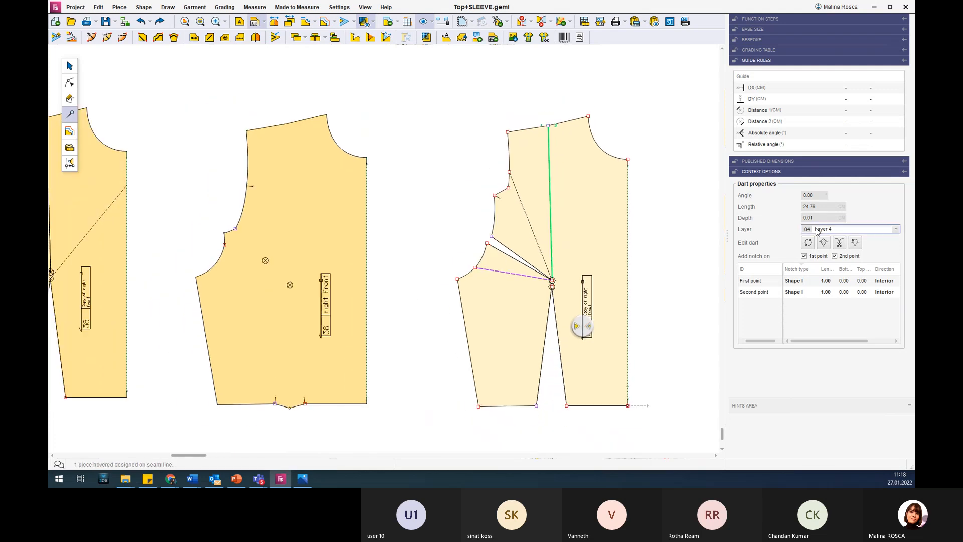
click(856, 244)
click(759, 116)
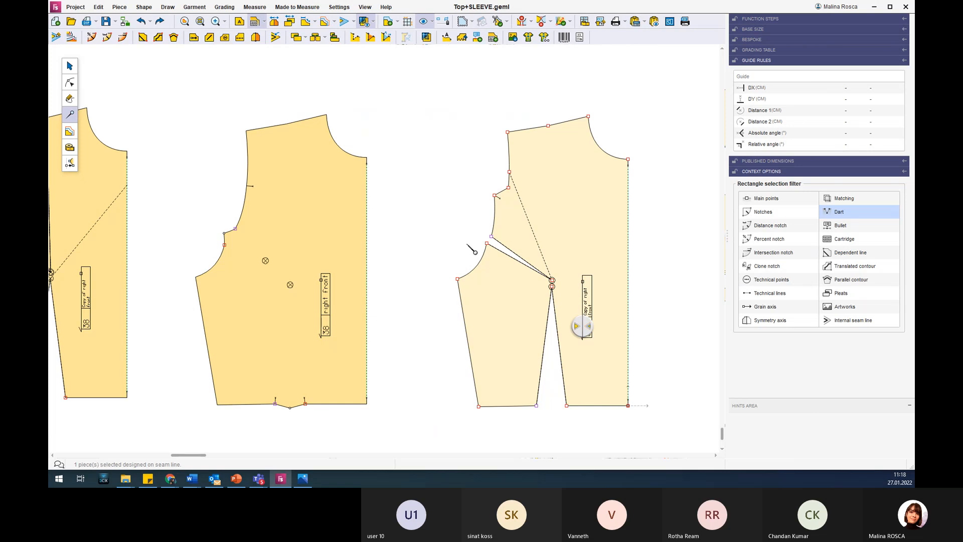
key(Escape)
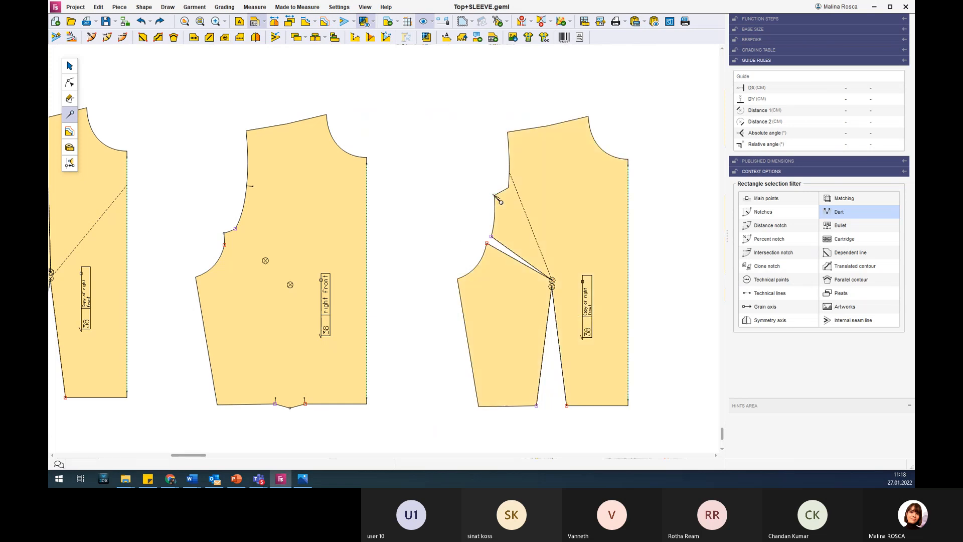
Undo the dart removals and both rotations on the right front copy, back to the open shoulder dart with the curved cut line.
scroll(511, 208, up, 3)
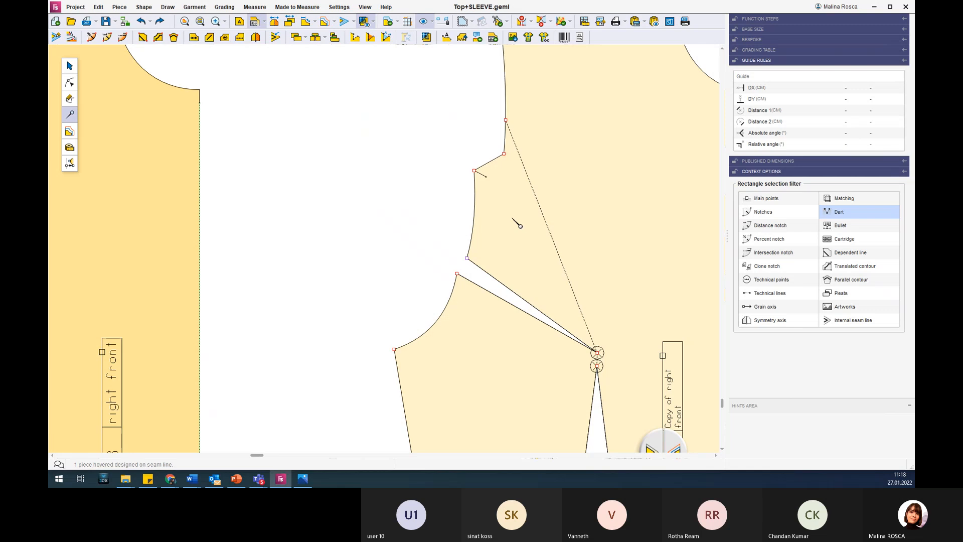
click(546, 219)
scroll(548, 221, down, 2)
scroll(548, 221, down, 1)
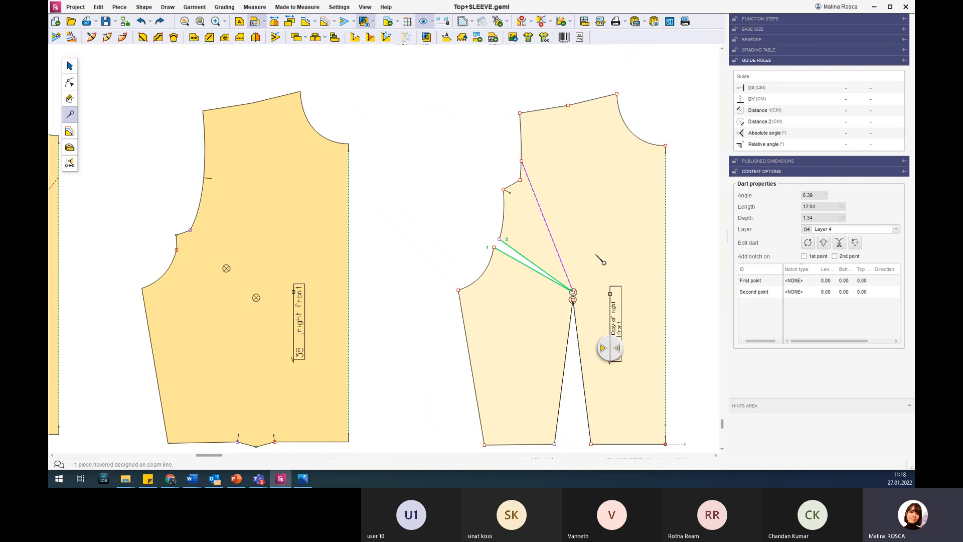
scroll(597, 255, down, 2)
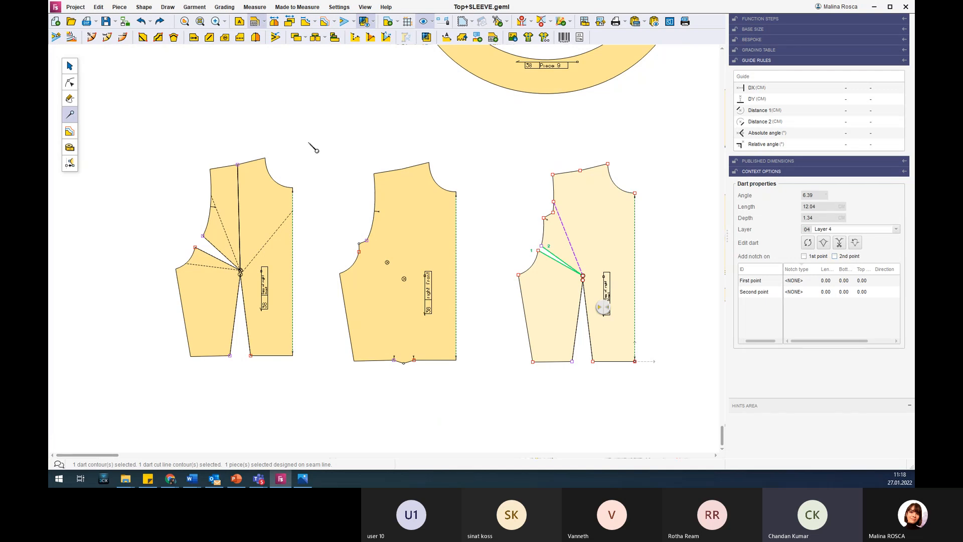
click(142, 23)
click(143, 23)
click(144, 23)
click(144, 23)
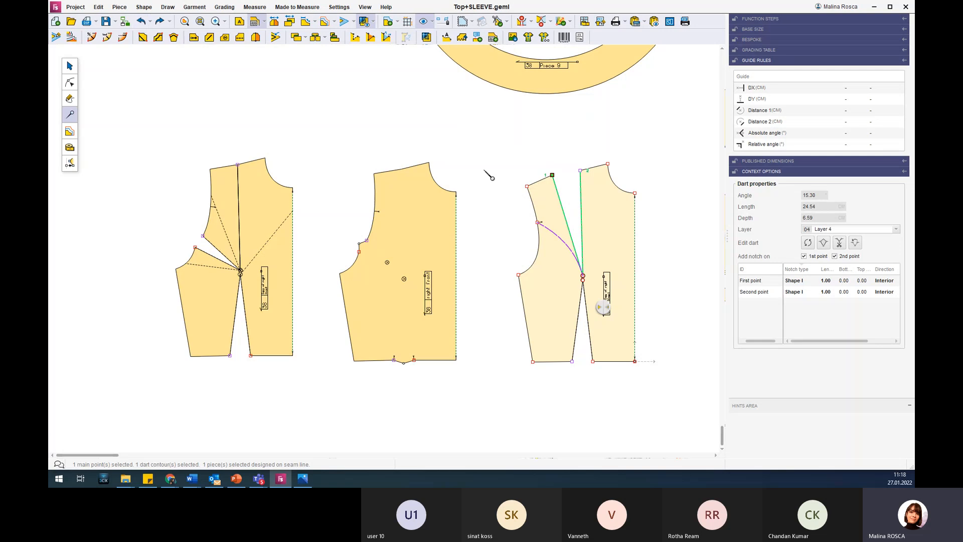
Rotate the shoulder dart clockwise into the curved armhole cut line in a single move, closing it completely at the shoulder.
scroll(549, 188, up, 2)
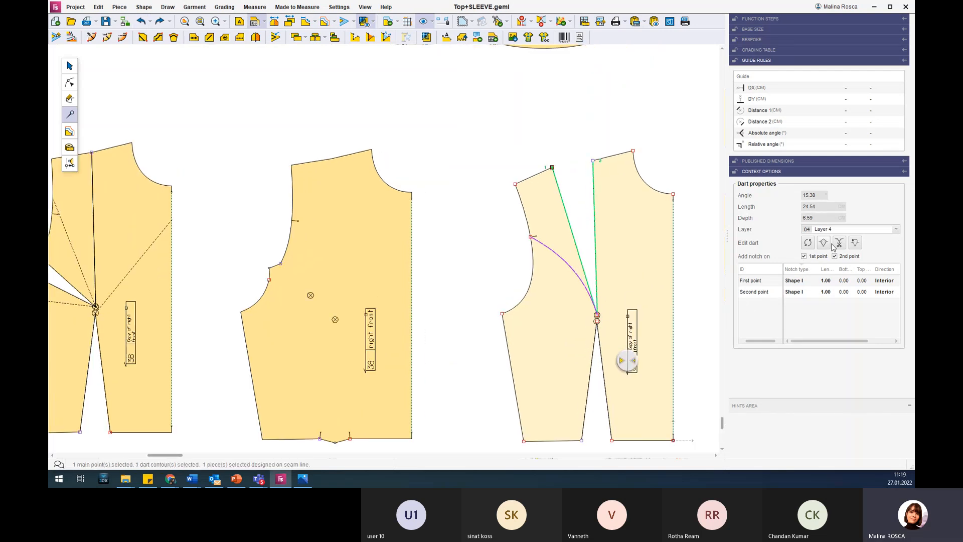
click(807, 242)
drag(552, 167, 593, 159)
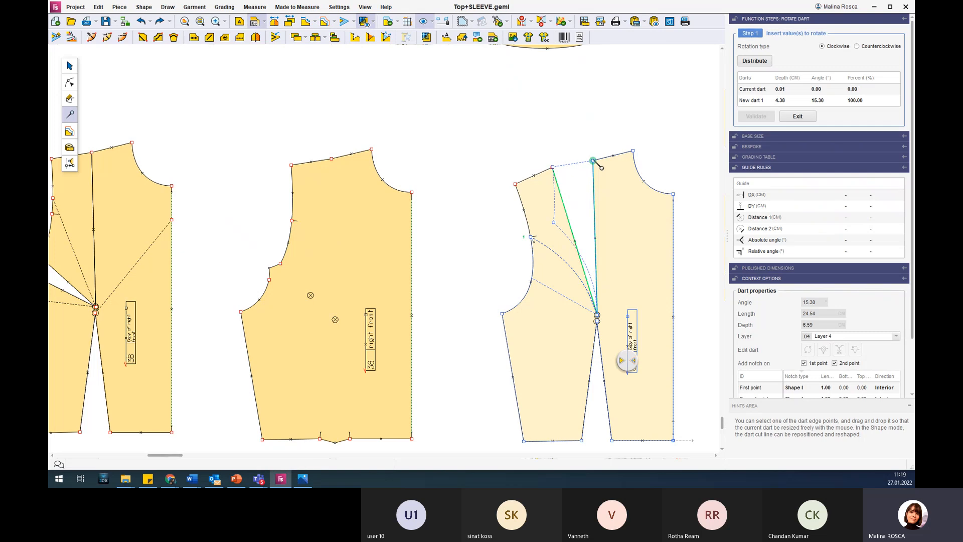
click(594, 160)
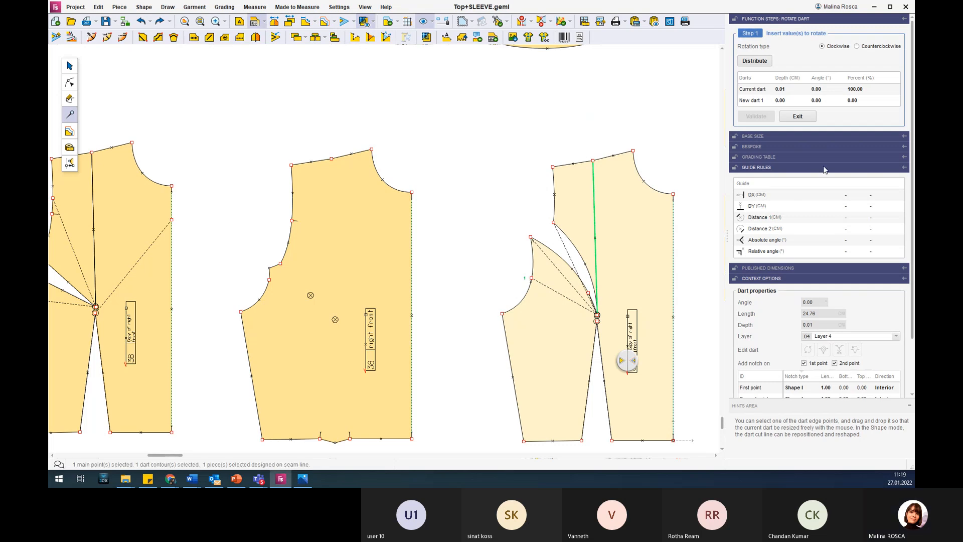
Remove the closed shoulder dart and the lower straight armhole cut line from the right front copy.
key(Escape)
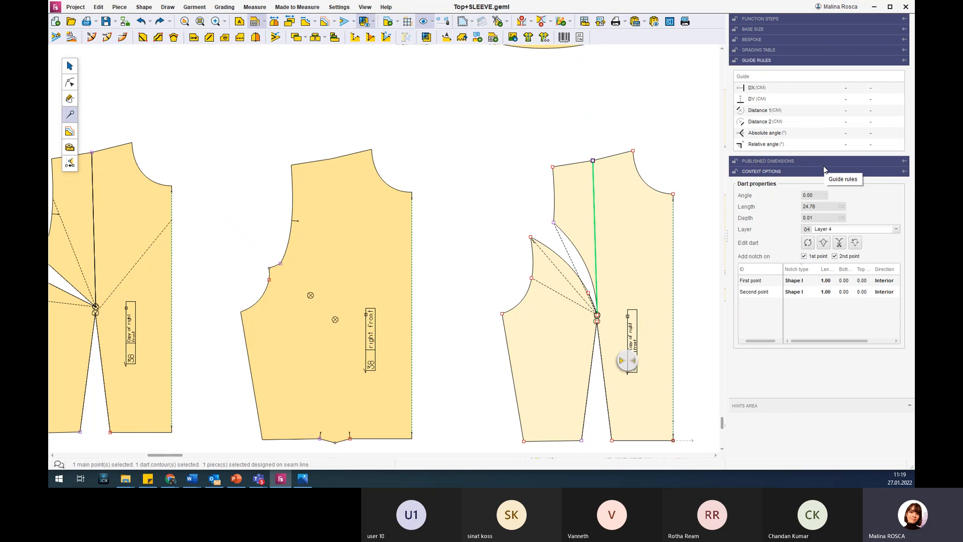
click(569, 298)
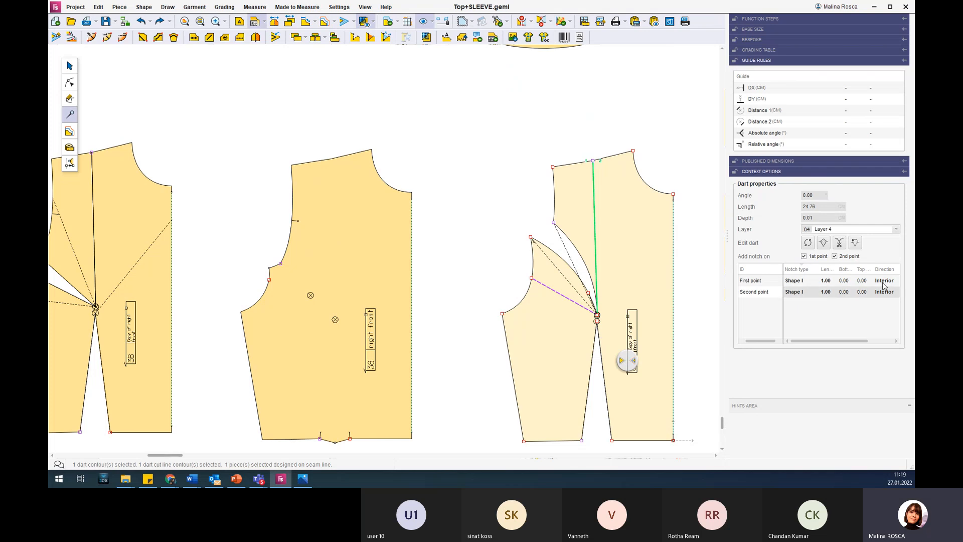
click(855, 243)
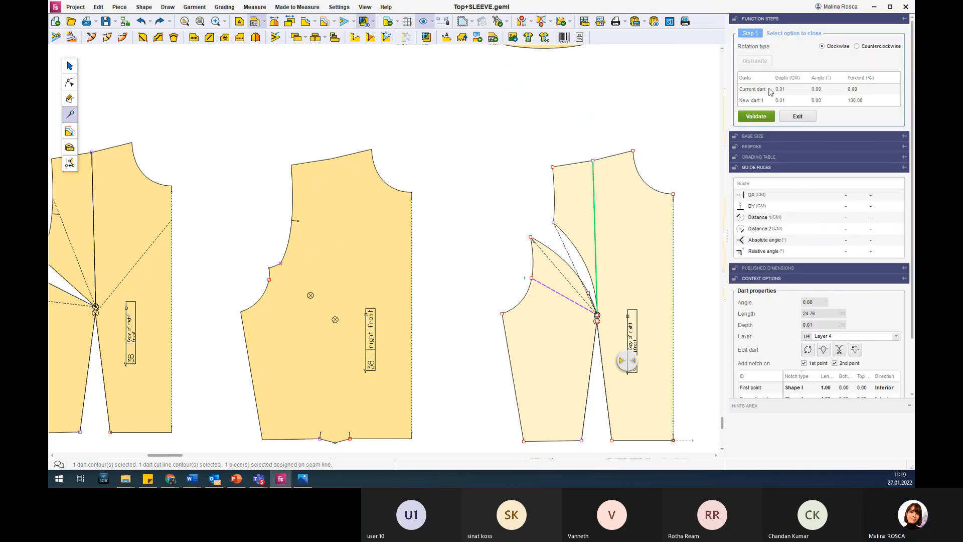
click(756, 116)
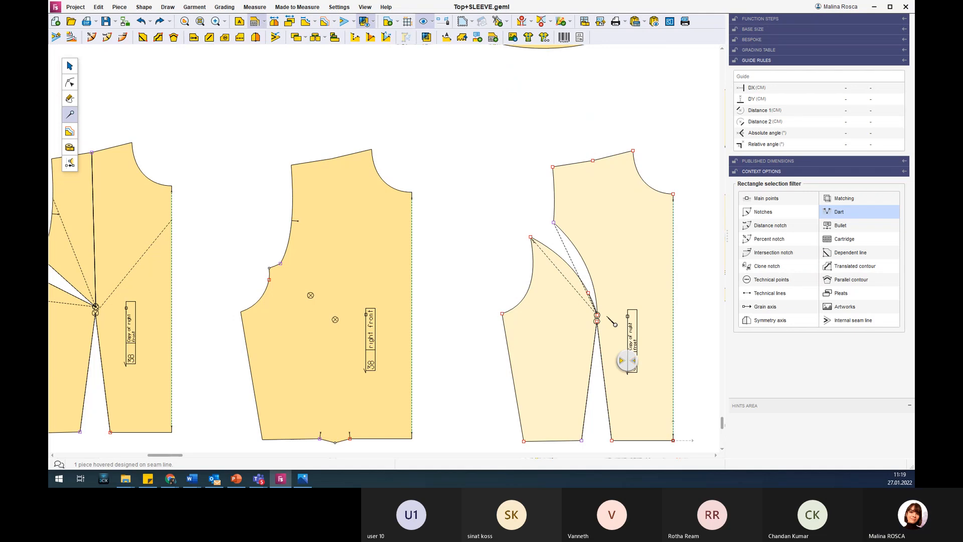
Delete the leftover short cut line between the curved armhole dart's edge and its tip.
scroll(607, 317, up, 5)
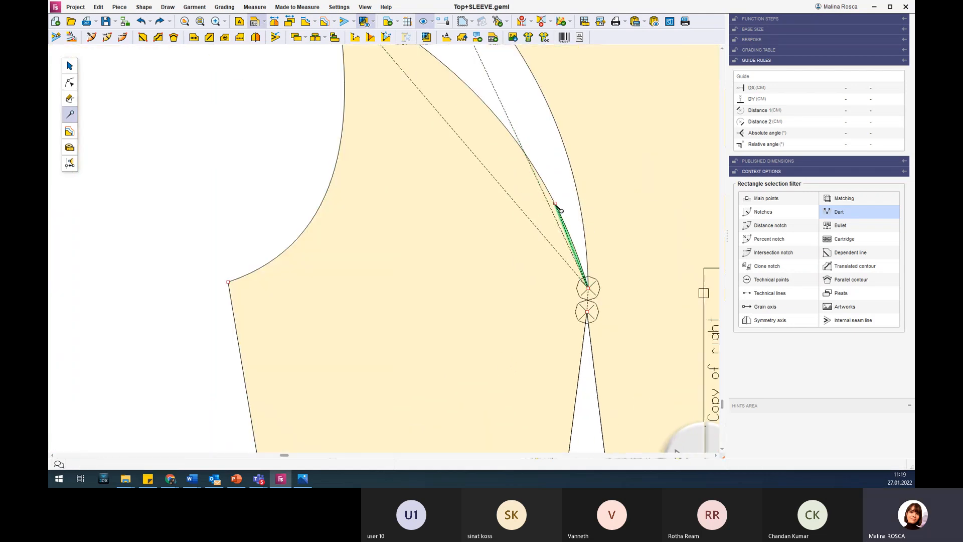
click(568, 262)
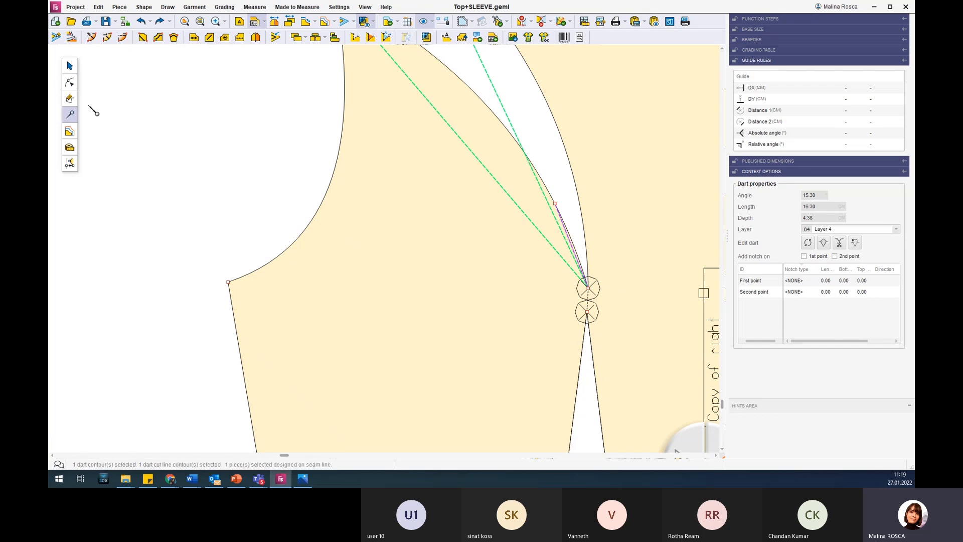
click(70, 82)
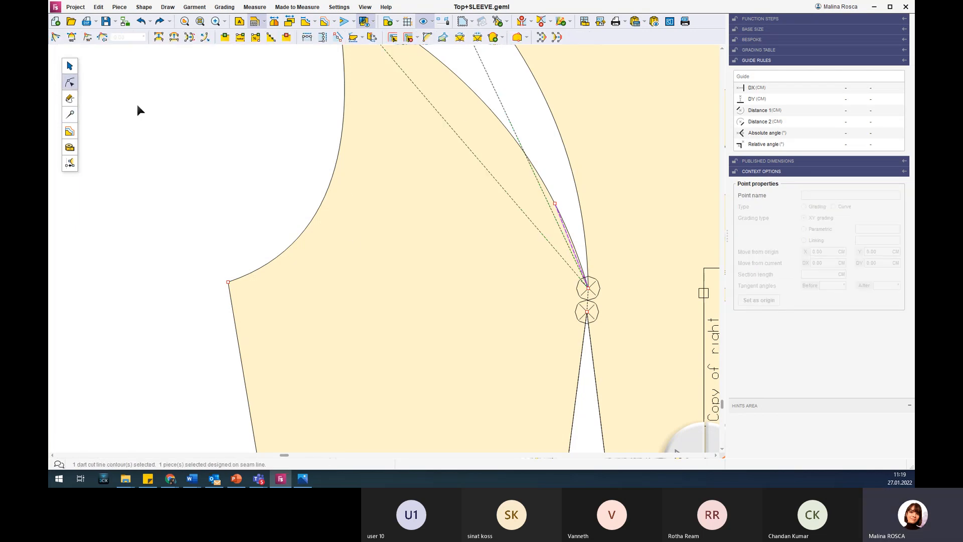
click(555, 204)
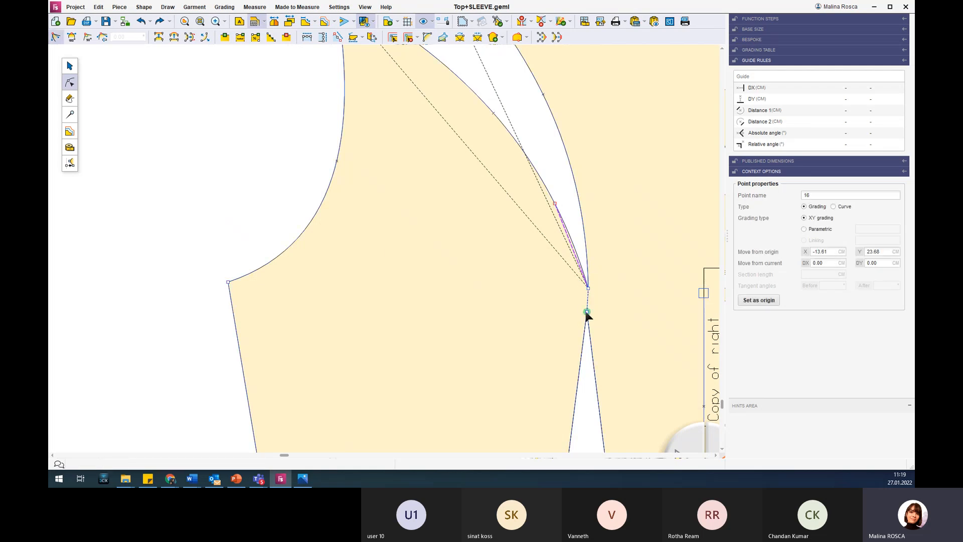
click(587, 312)
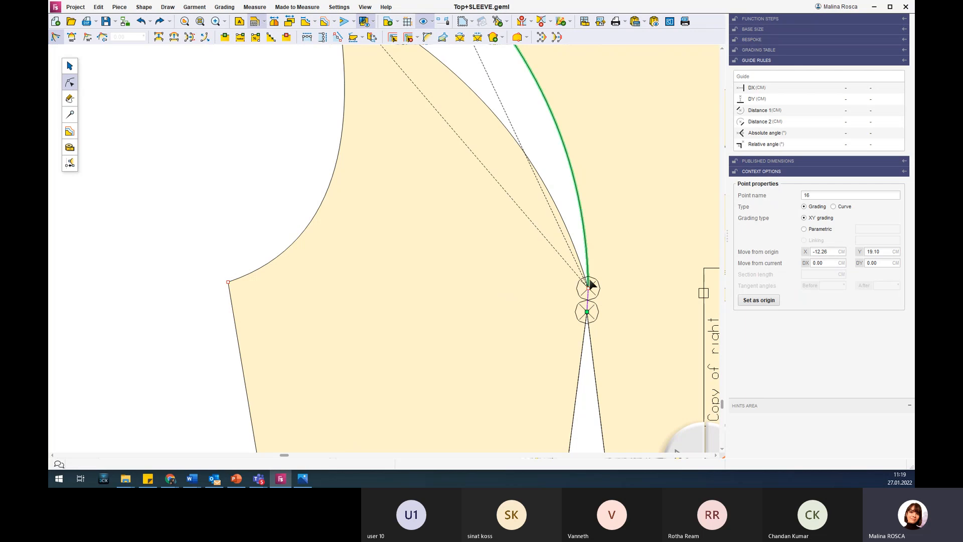
scroll(590, 282, down, 2)
scroll(591, 286, down, 3)
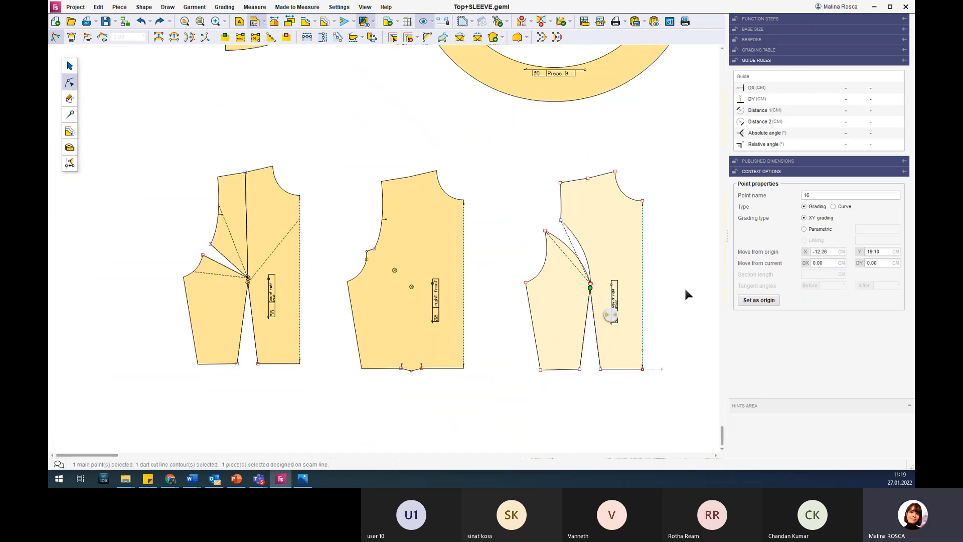
Cut the right front copy into separate pieces along the curved armhole dart, using Cut with dart cut line.
click(70, 114)
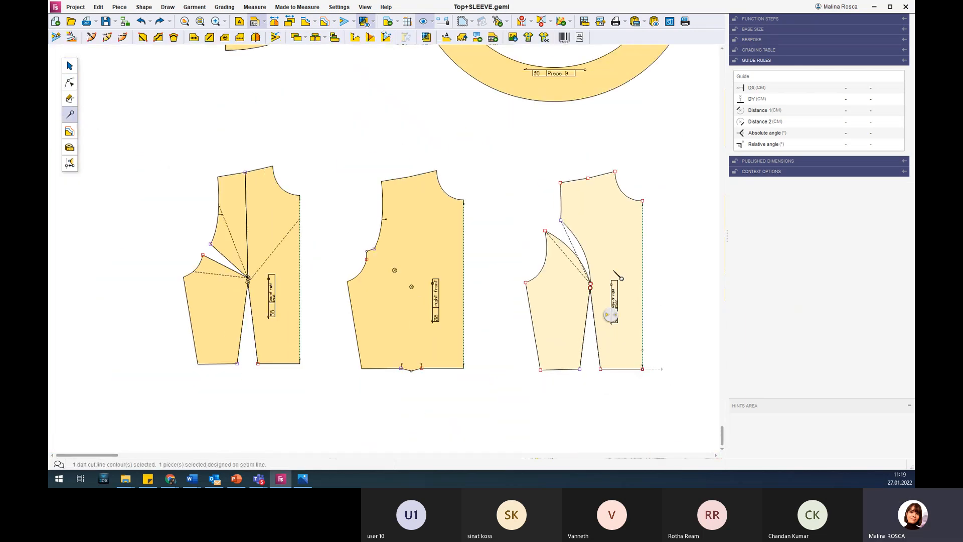
click(581, 250)
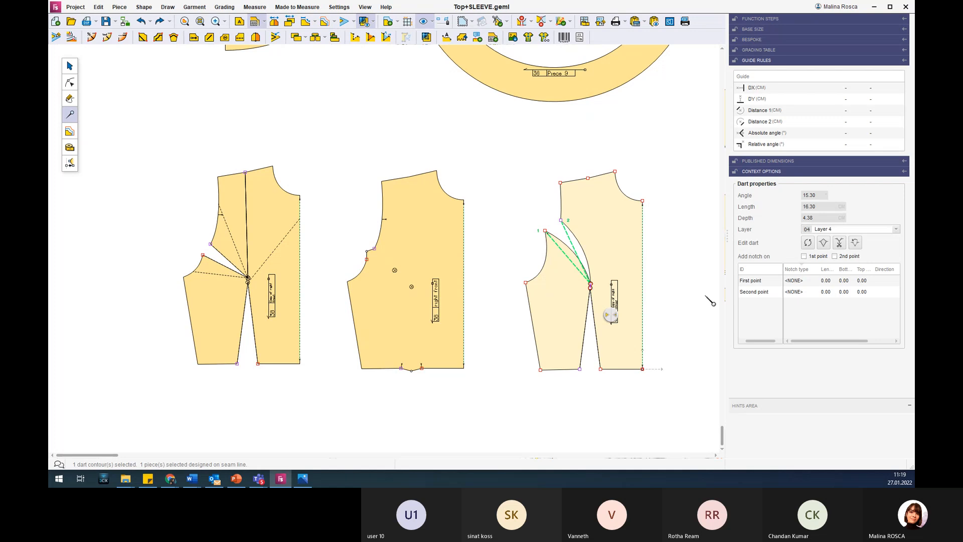
click(839, 242)
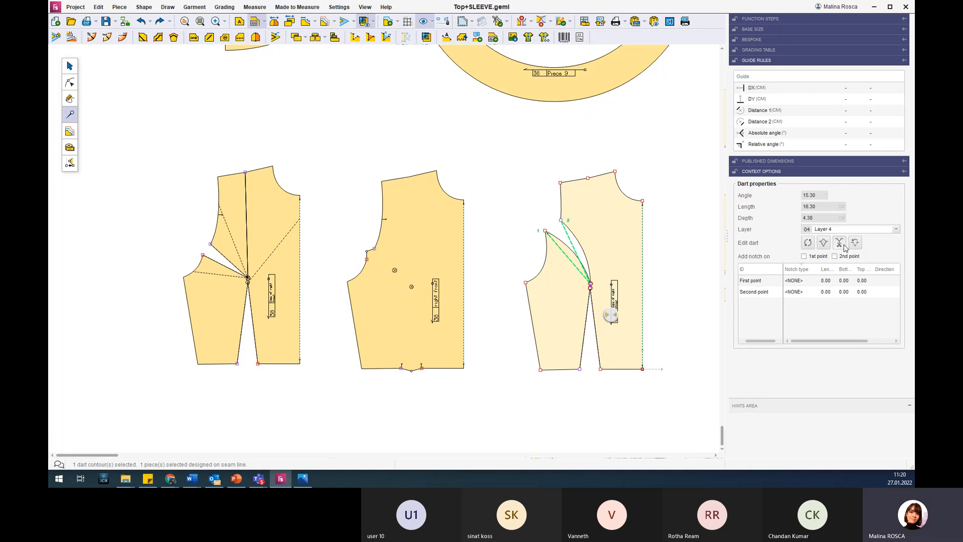
Move the cut center front piece and side front piece out beside the right front copy.
click(69, 71)
scroll(541, 273, down, 2)
drag(586, 242, 697, 243)
scroll(646, 241, down, 2)
scroll(646, 240, down, 1)
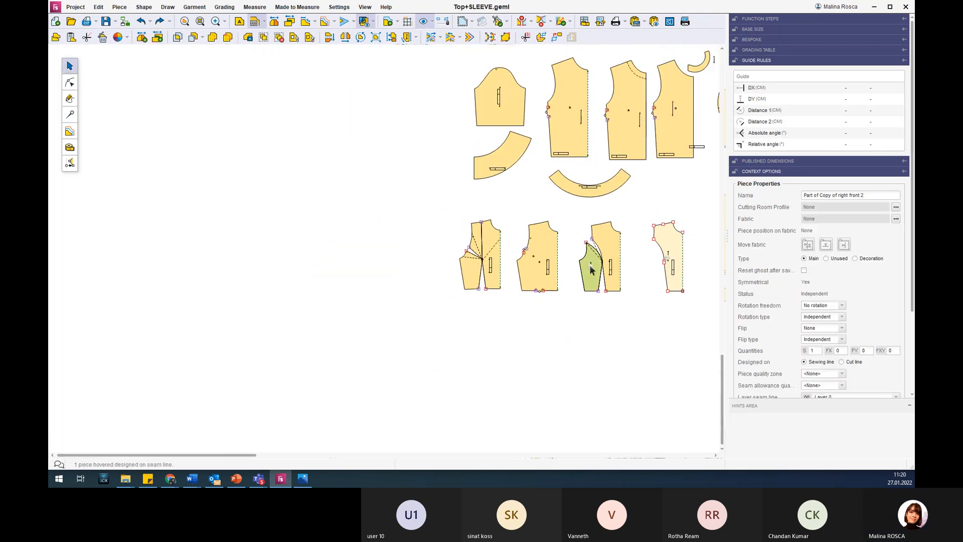
drag(593, 281, 643, 281)
scroll(625, 271, up, 2)
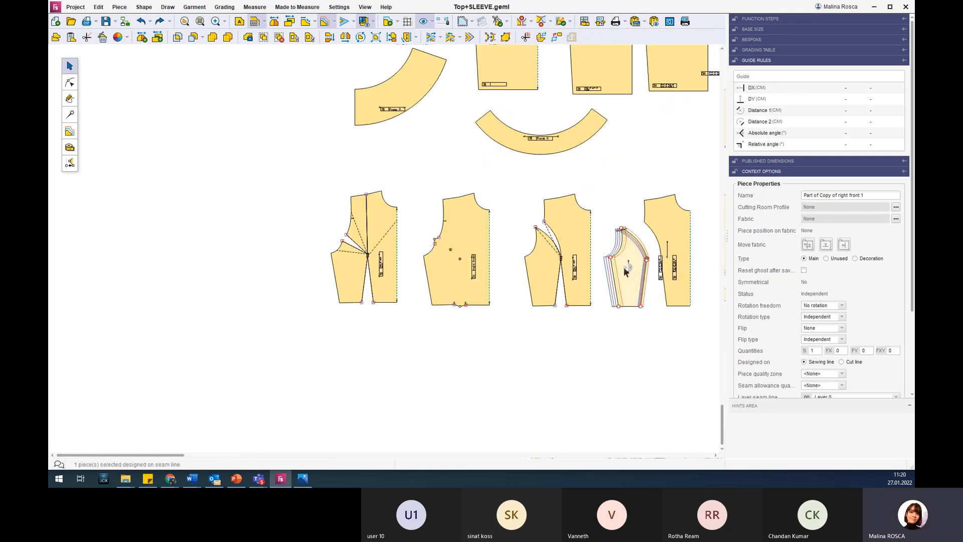
Examine the two separated front pieces beside the original right front copy and the other pattern pieces.
scroll(625, 271, up, 3)
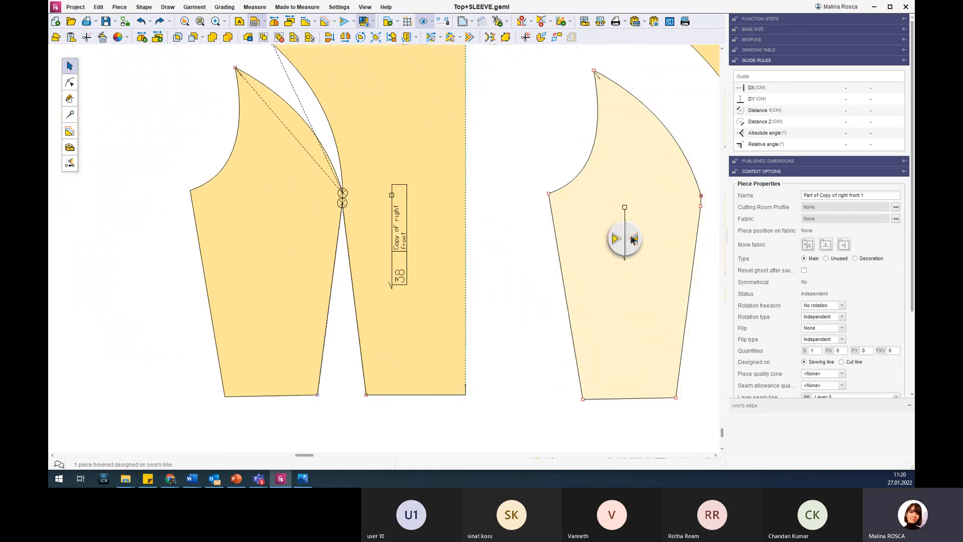
scroll(686, 268, down, 4)
scroll(688, 270, down, 5)
drag(270, 452, 415, 450)
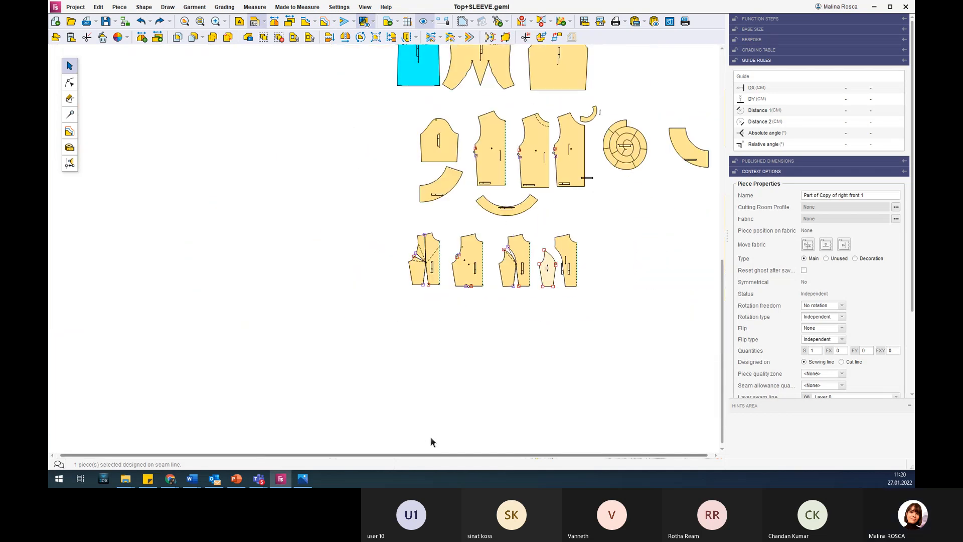
scroll(606, 254, up, 5)
scroll(526, 289, up, 1)
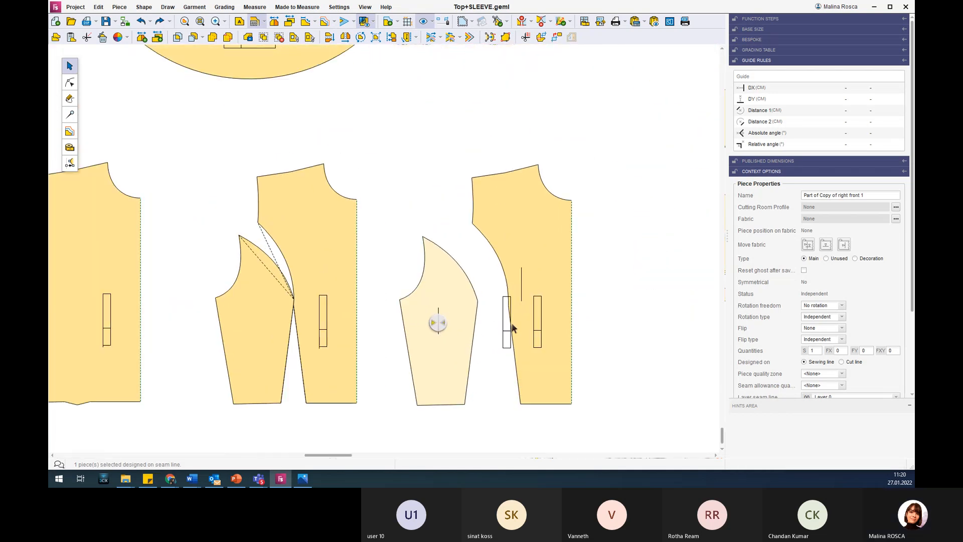
click(521, 233)
click(616, 204)
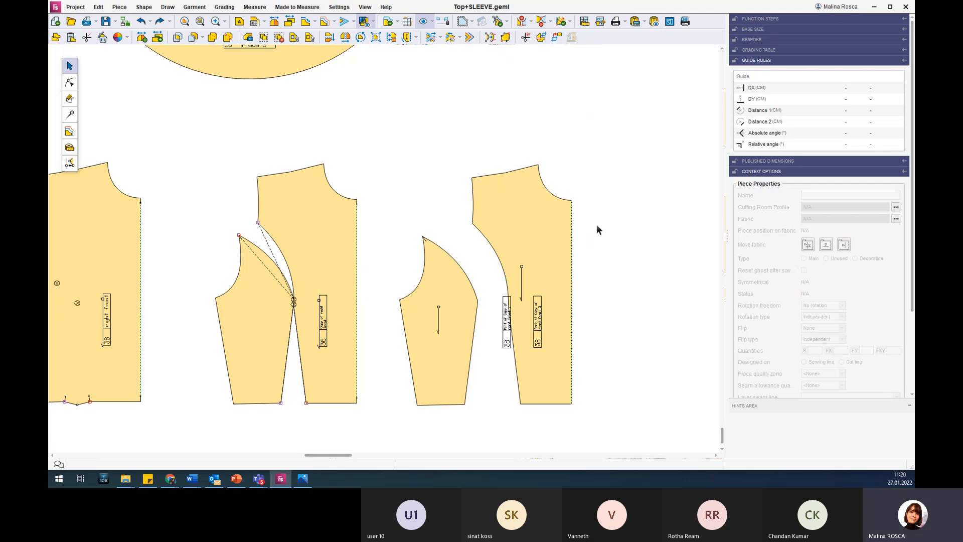
click(555, 255)
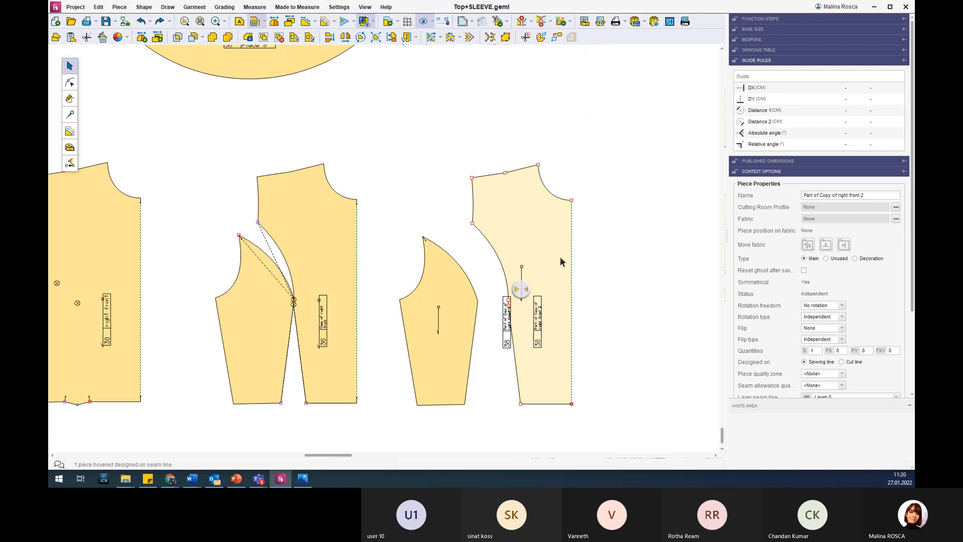
scroll(543, 258, down, 4)
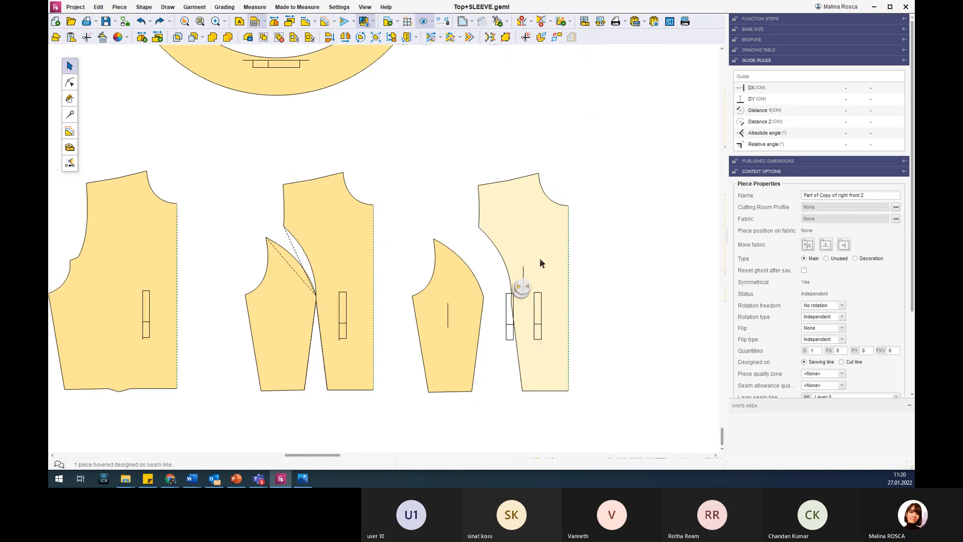
click(525, 201)
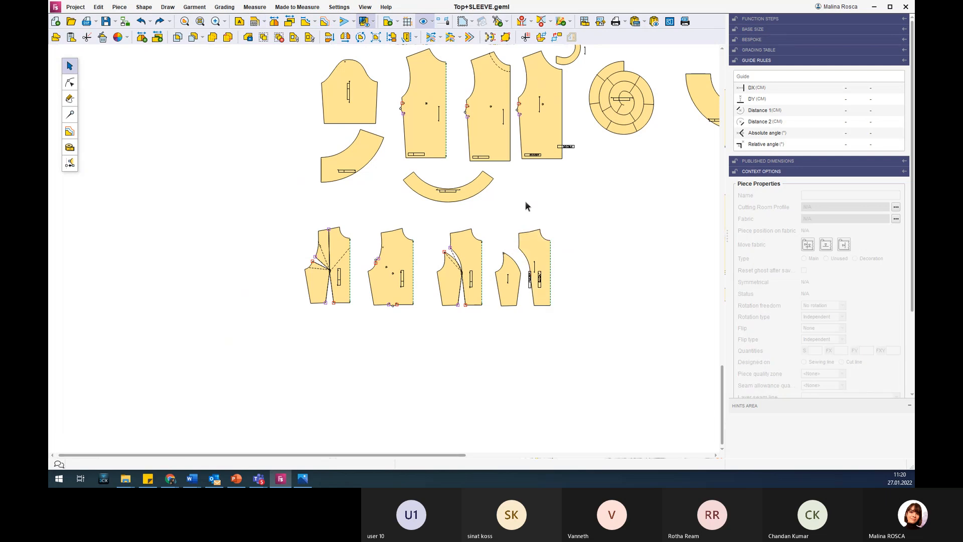
scroll(525, 200, down, 4)
scroll(582, 62, up, 3)
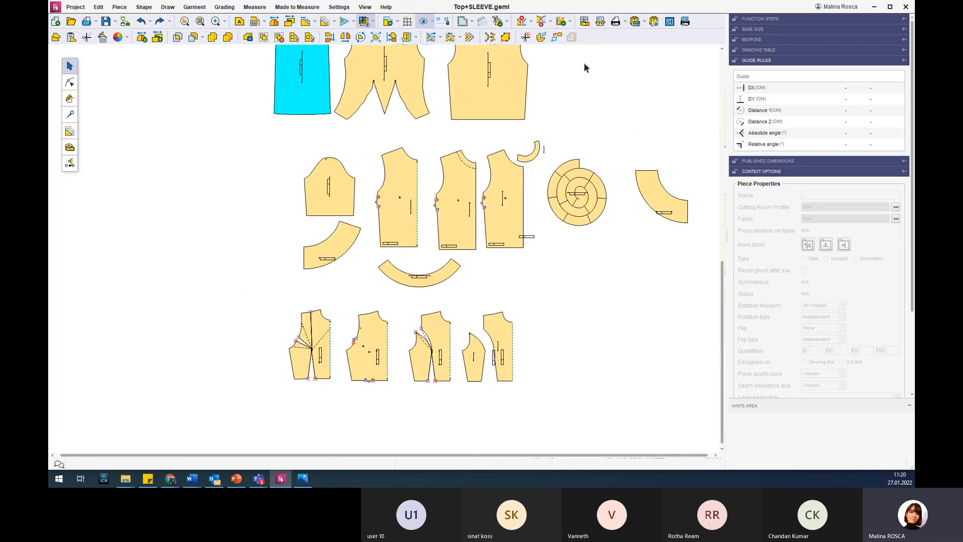
Display the graded sizes of the full back piece, and hide them again.
click(401, 227)
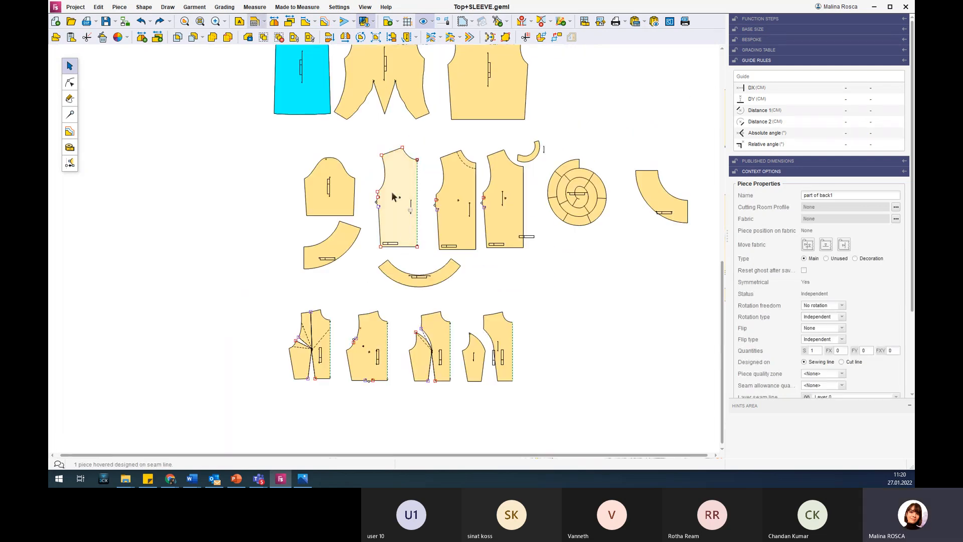
scroll(462, 116, down, 4)
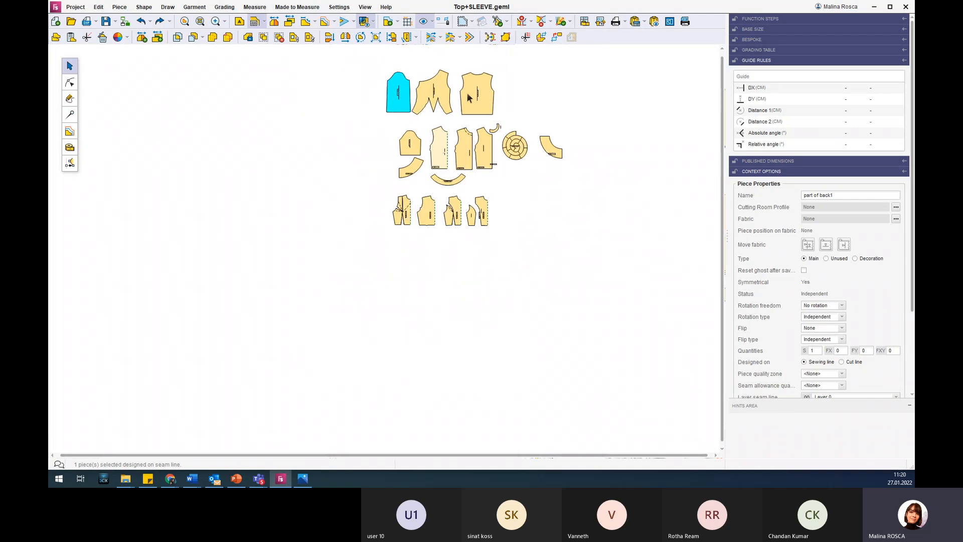
scroll(475, 60, up, 4)
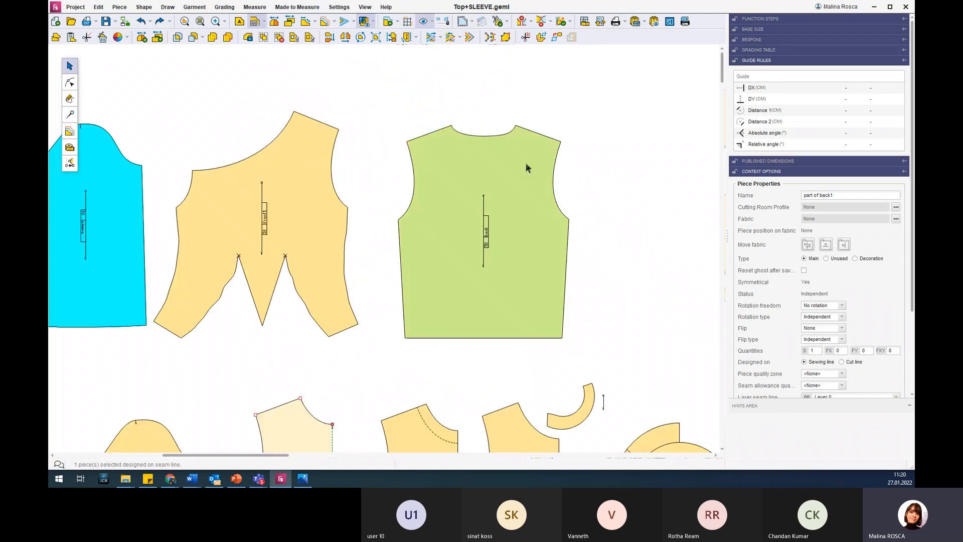
click(513, 165)
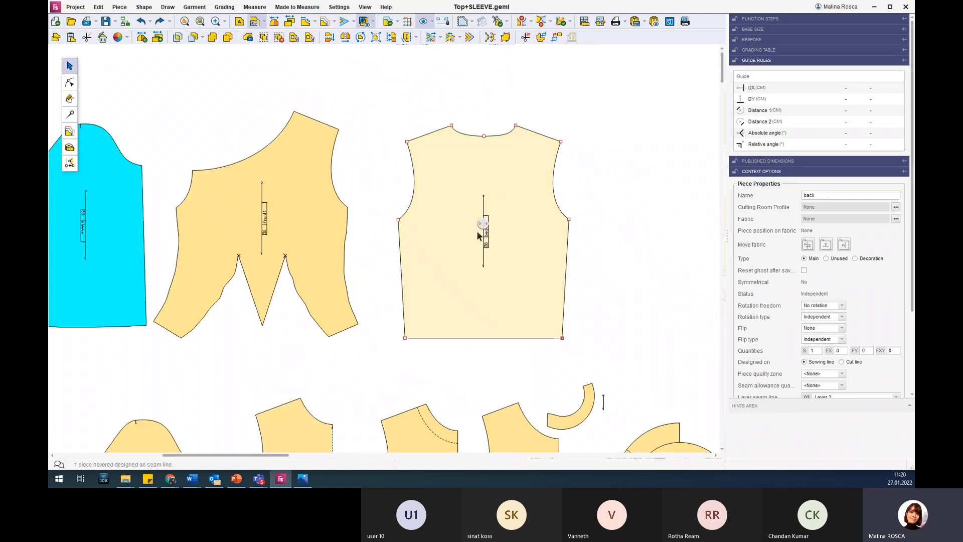
scroll(477, 232, up, 2)
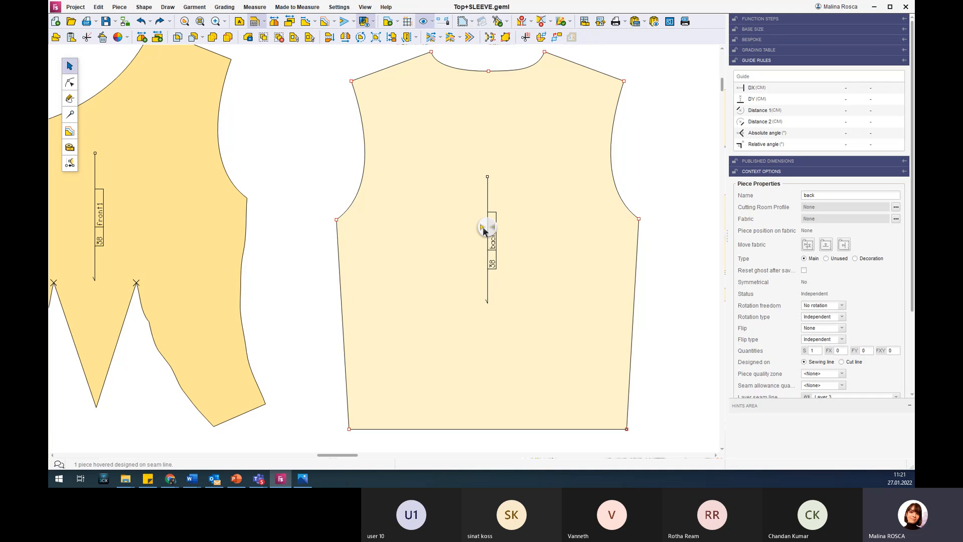
click(483, 229)
key(F4)
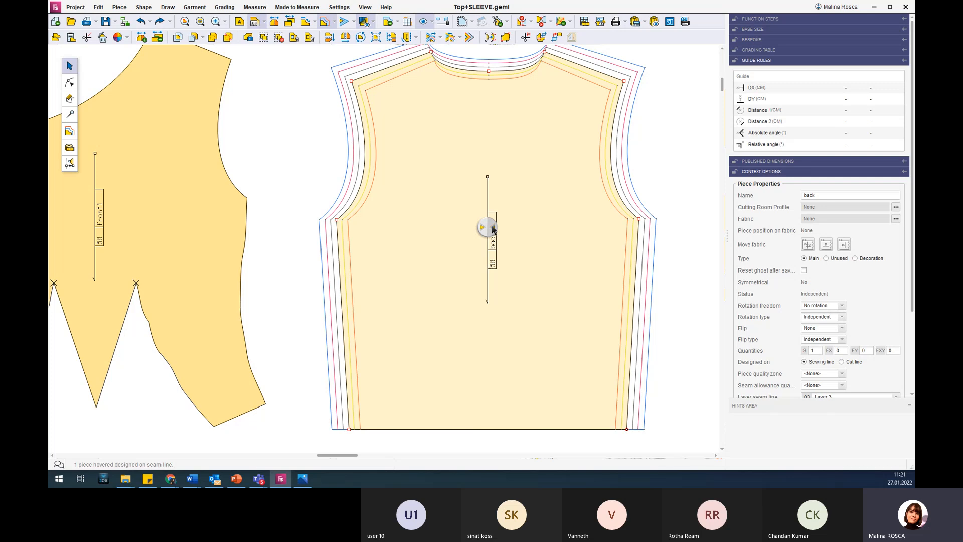
key(F4)
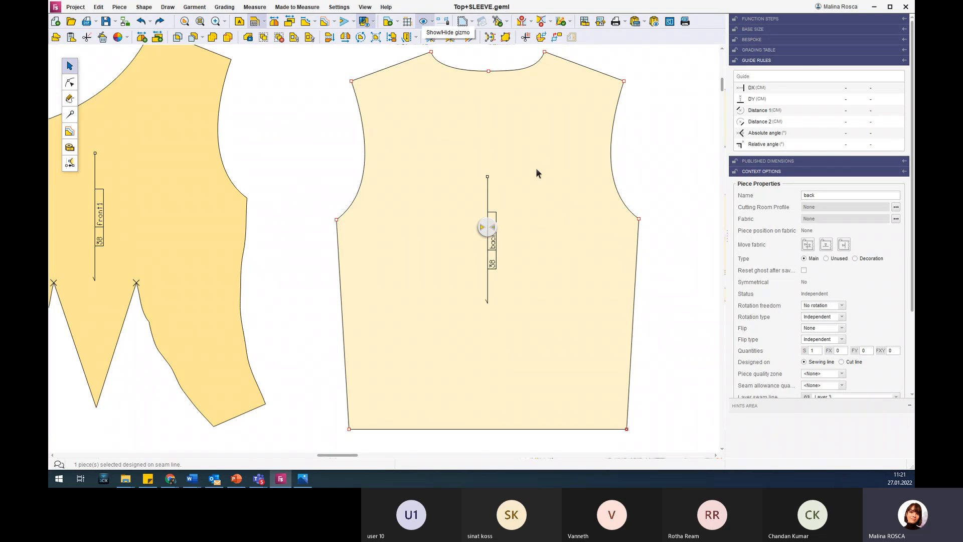
Hide and restore the gizmo on the back piece, and review the other show/hide display options.
click(423, 22)
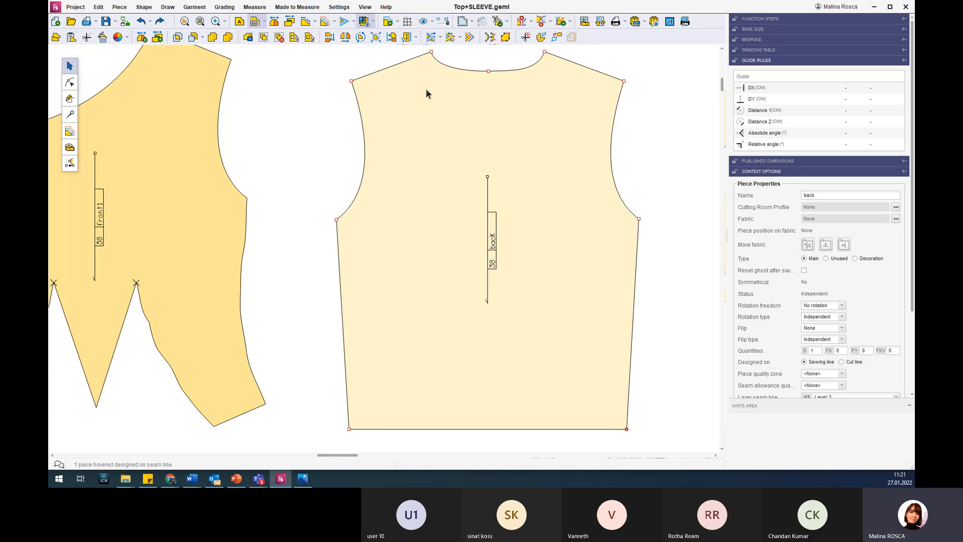
click(424, 22)
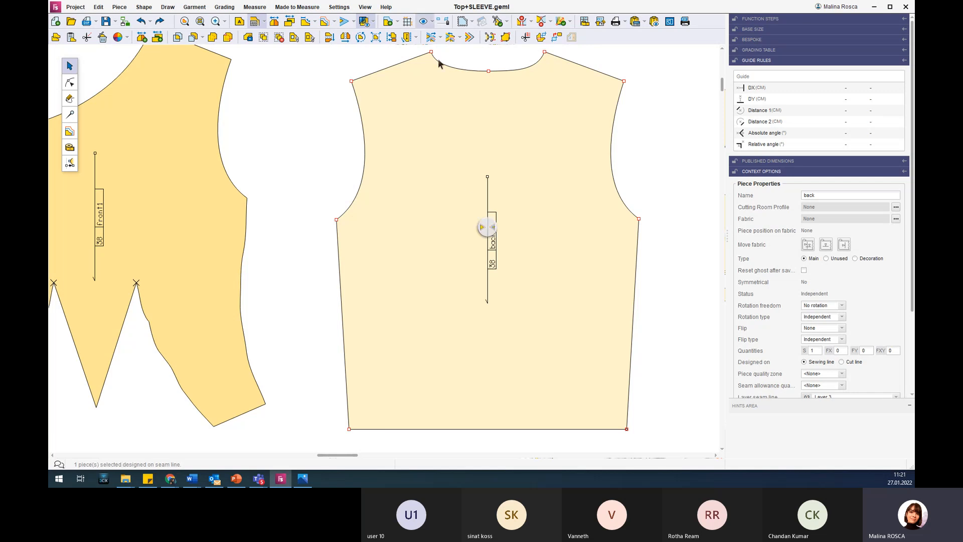
click(433, 22)
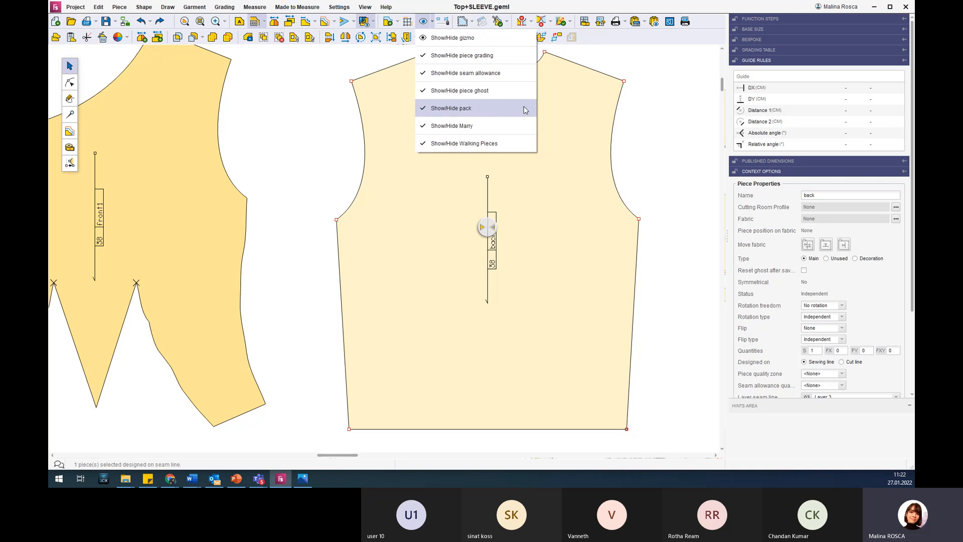
click(644, 98)
click(565, 245)
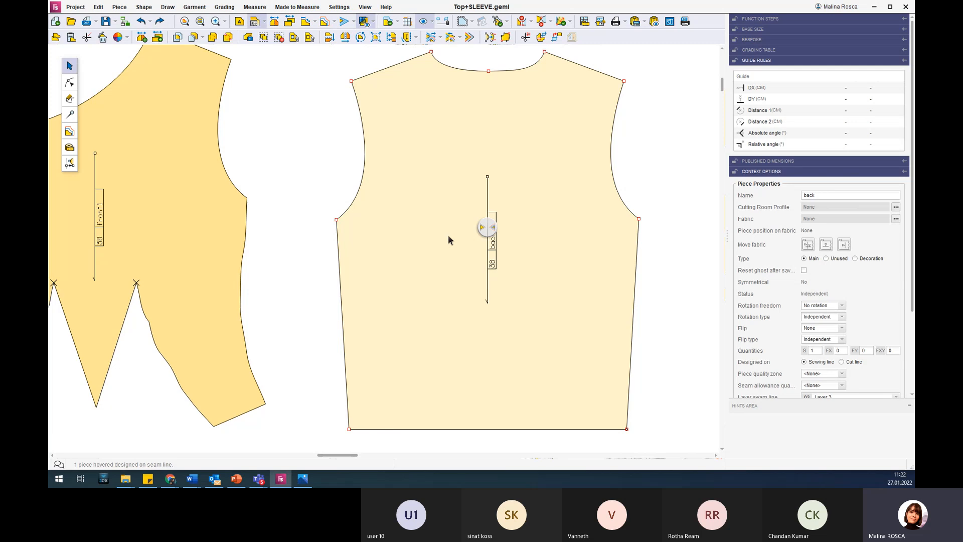
scroll(448, 236, down, 1)
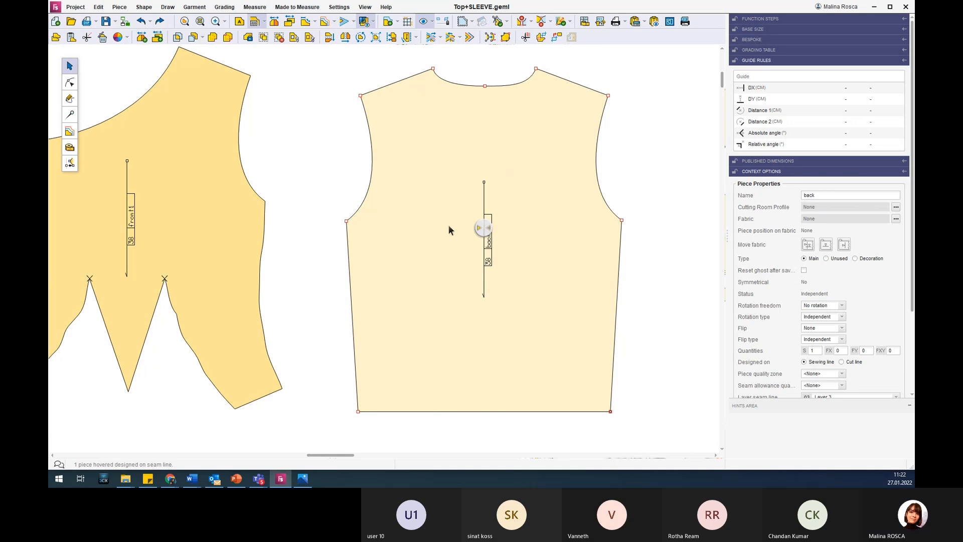
Draw a diagonal rectangle about 42.32 cm wide and 54.11 cm high in the empty area beyond the back piece.
scroll(453, 227, down, 5)
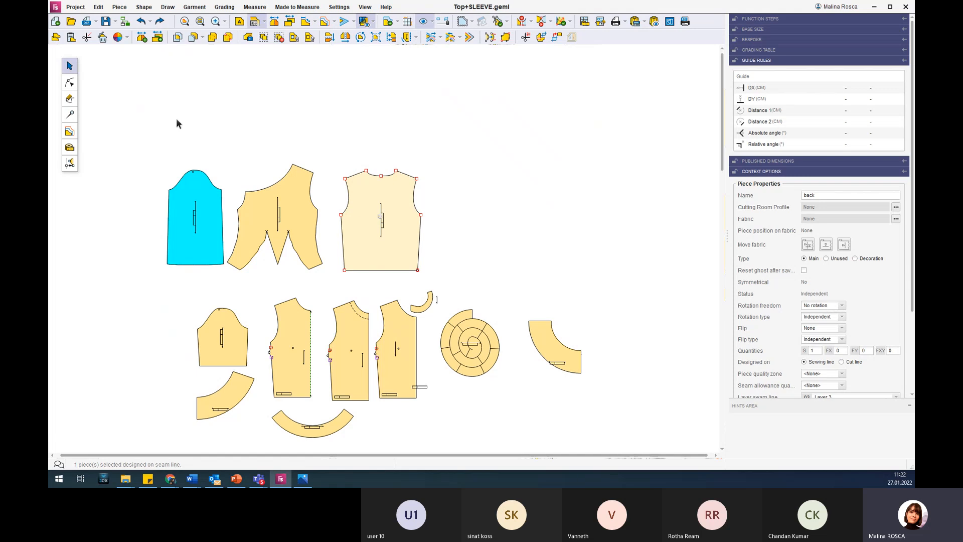
click(69, 100)
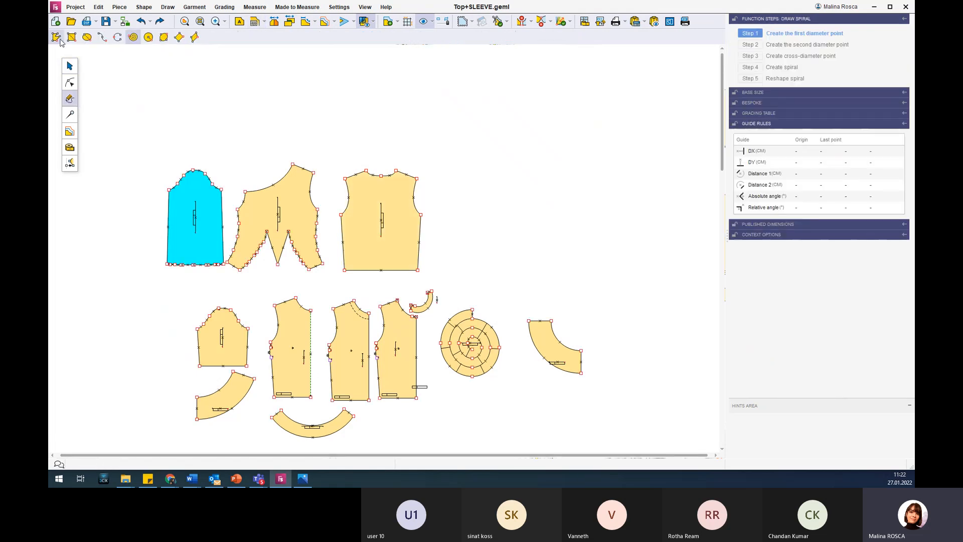
click(486, 121)
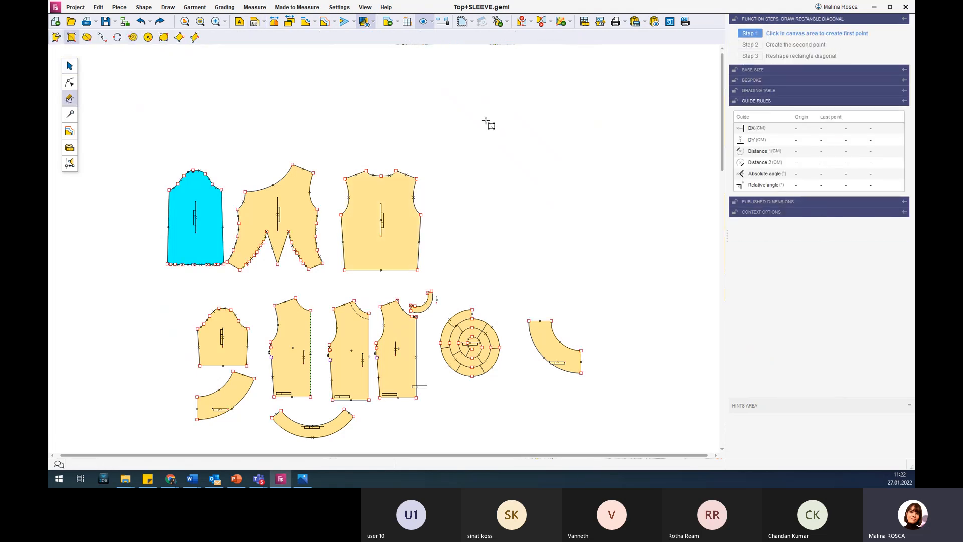
click(550, 202)
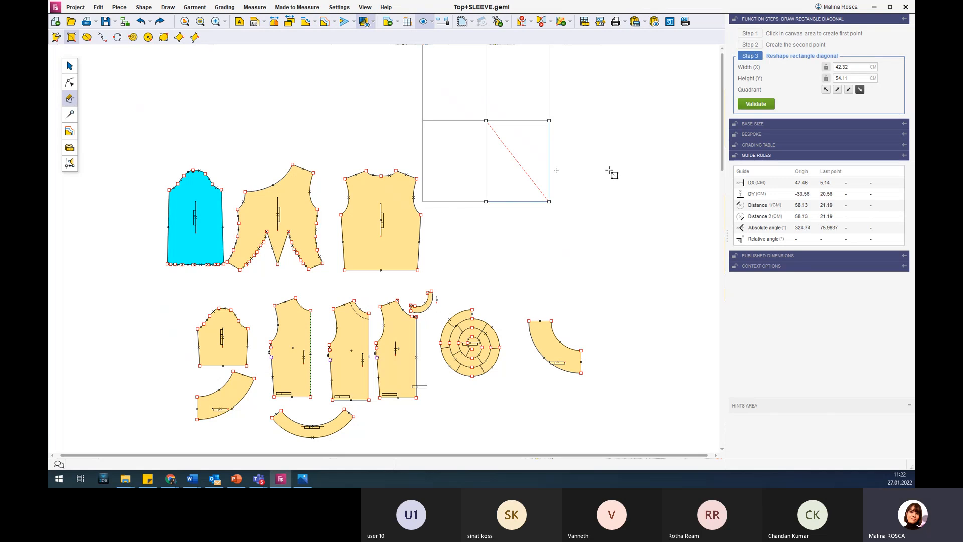
click(756, 104)
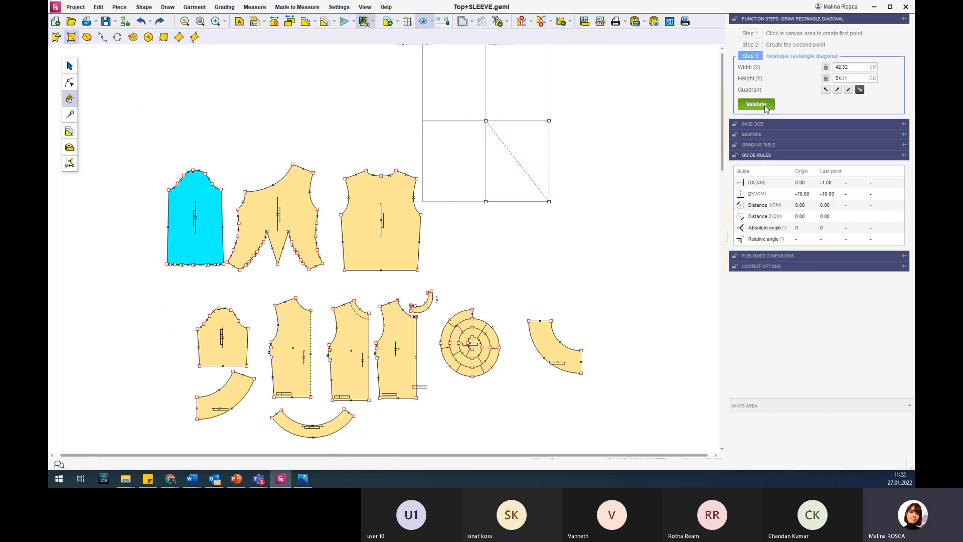
scroll(503, 147, up, 2)
scroll(503, 146, up, 5)
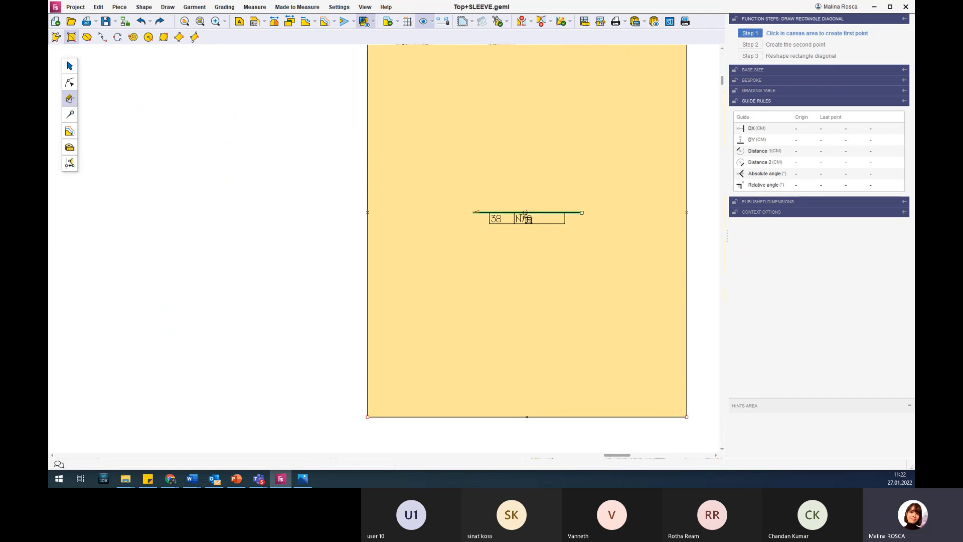
scroll(542, 219, down, 4)
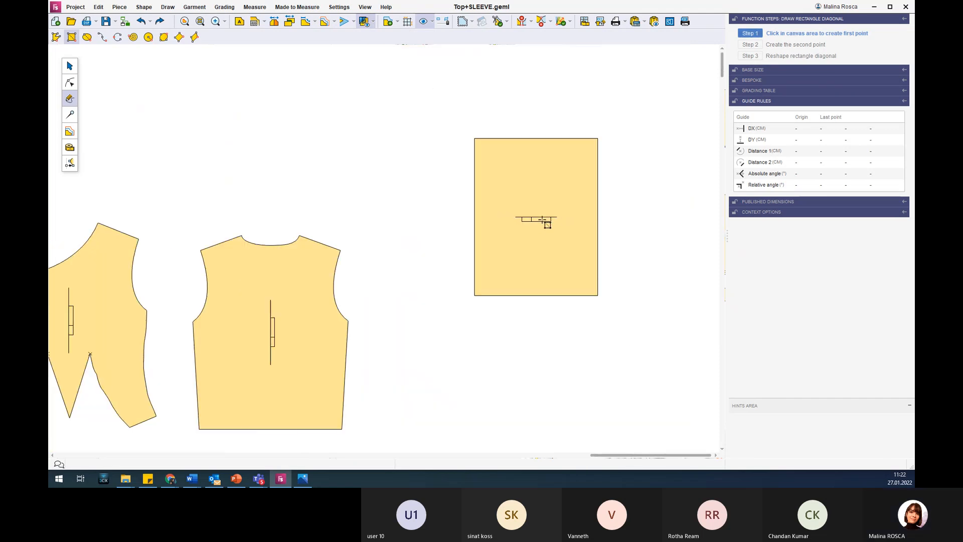
scroll(455, 275, down, 1)
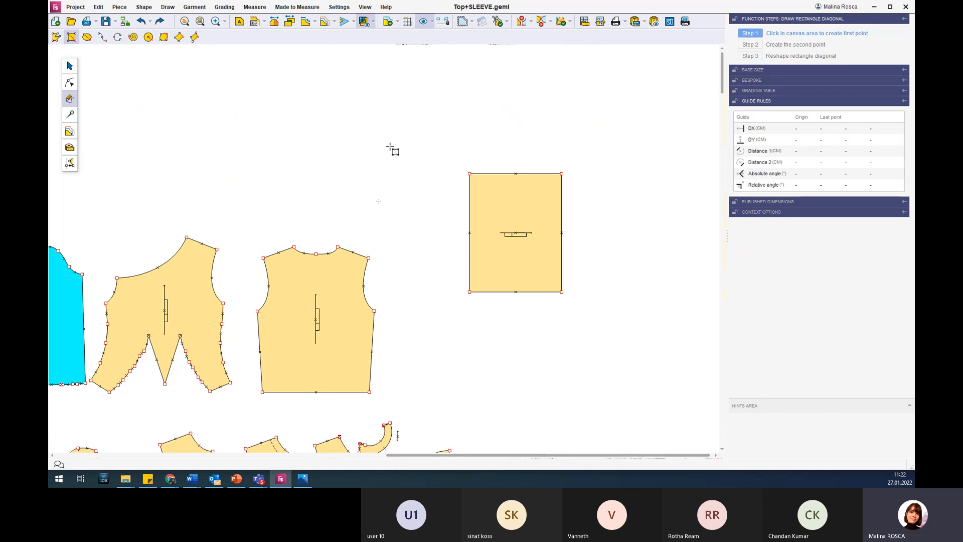
Examine the grain axes and labels of the front1, back and rectangle pieces.
scroll(224, 331, down, 3)
click(69, 66)
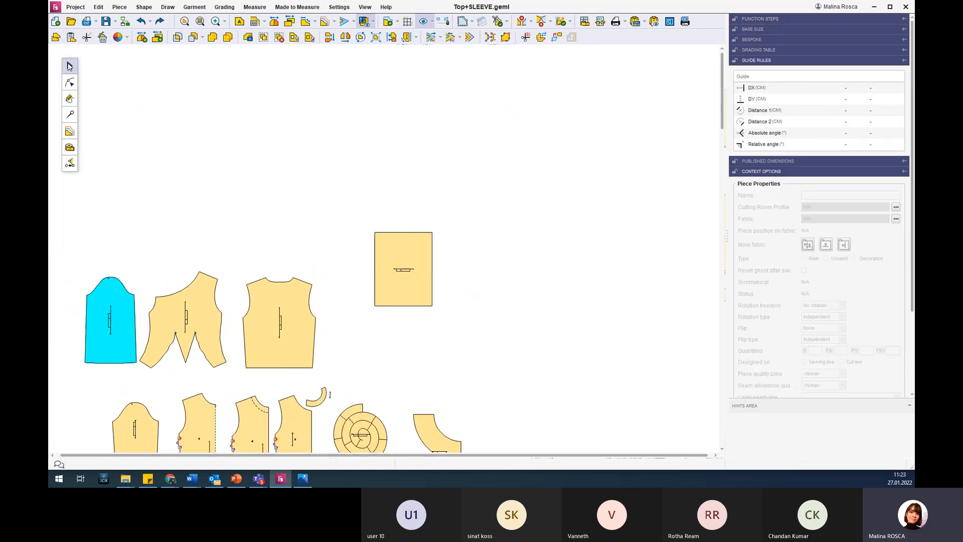
click(253, 341)
click(197, 322)
scroll(190, 314, up, 2)
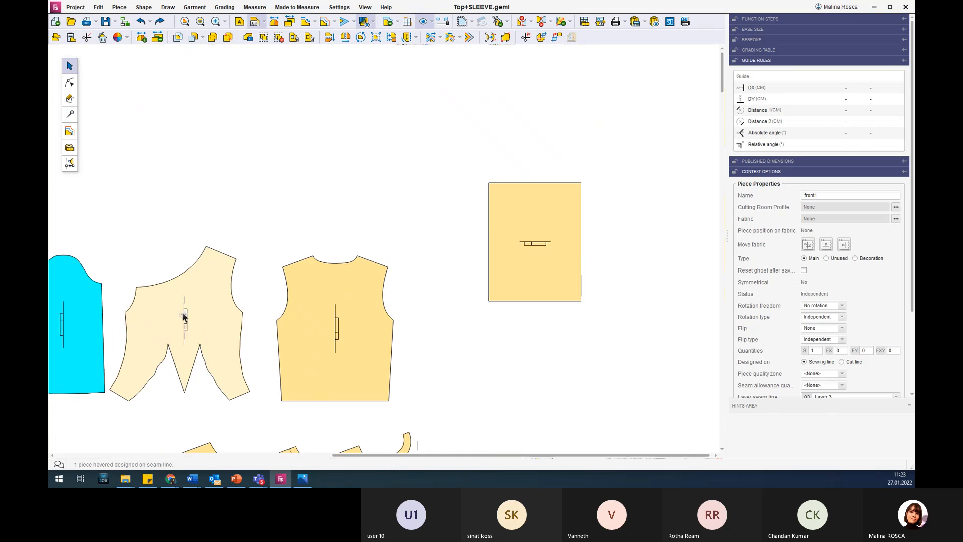
scroll(186, 303, up, 3)
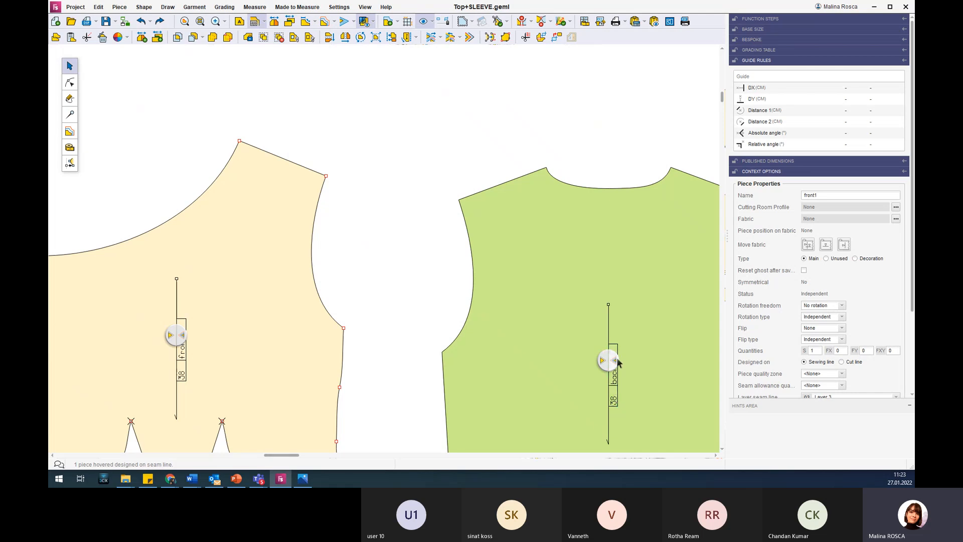
scroll(610, 314, down, 1)
scroll(610, 314, down, 1)
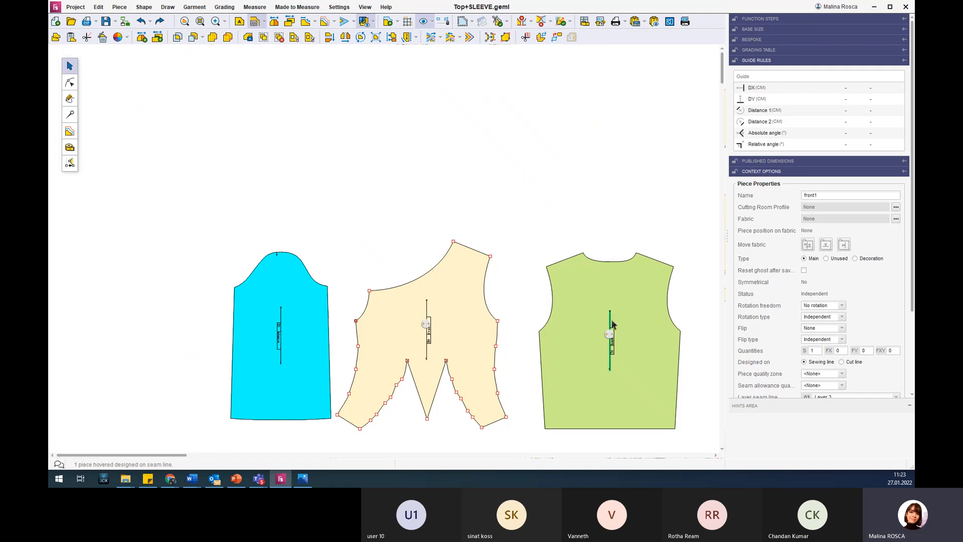
scroll(607, 320, down, 1)
scroll(625, 327, down, 2)
drag(321, 455, 533, 445)
scroll(694, 289, up, 4)
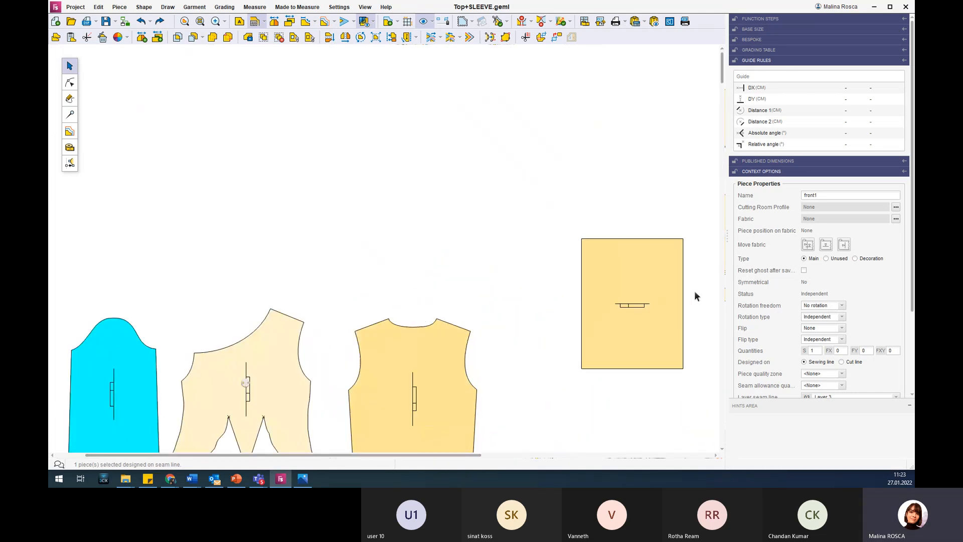
scroll(644, 326, down, 3)
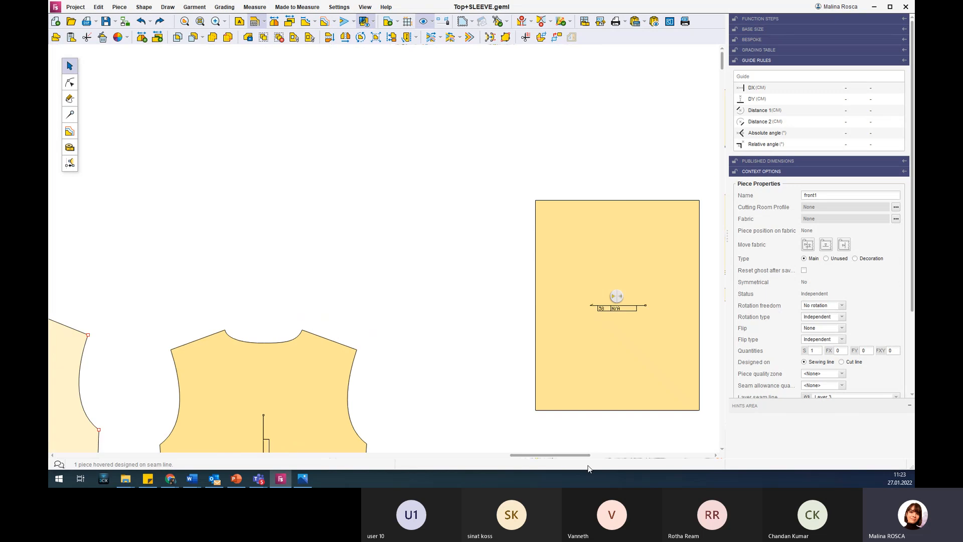
drag(571, 456, 639, 454)
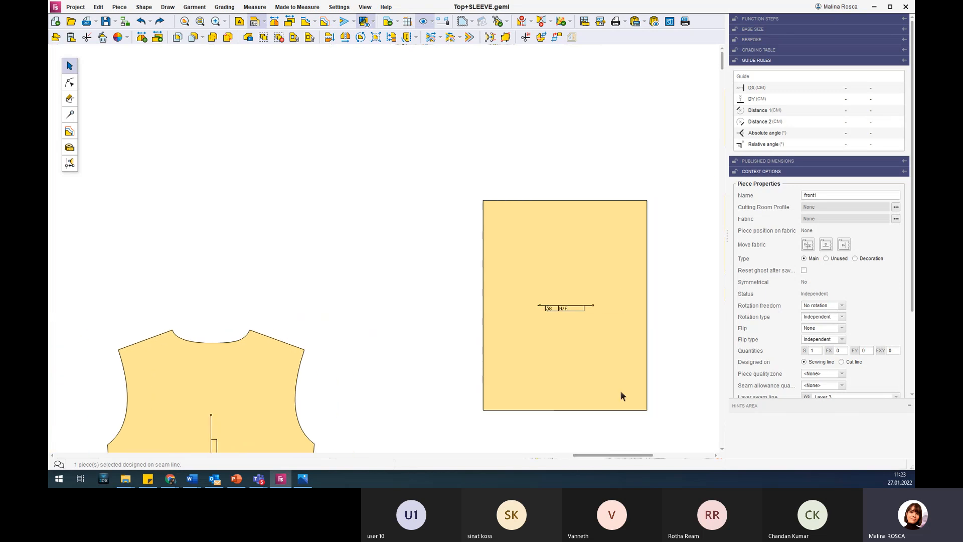
Delete the grain axis of the rectangle piece.
scroll(619, 389, up, 2)
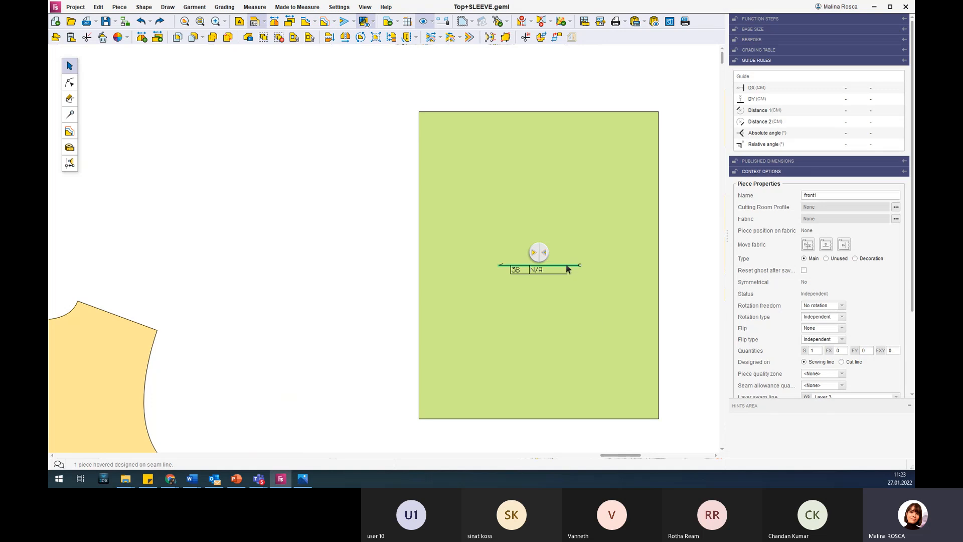
click(600, 295)
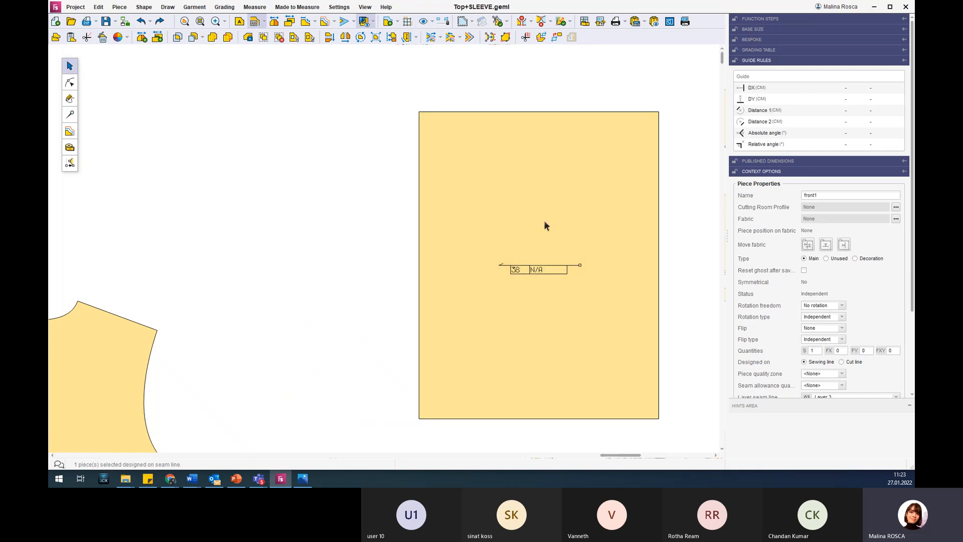
click(573, 264)
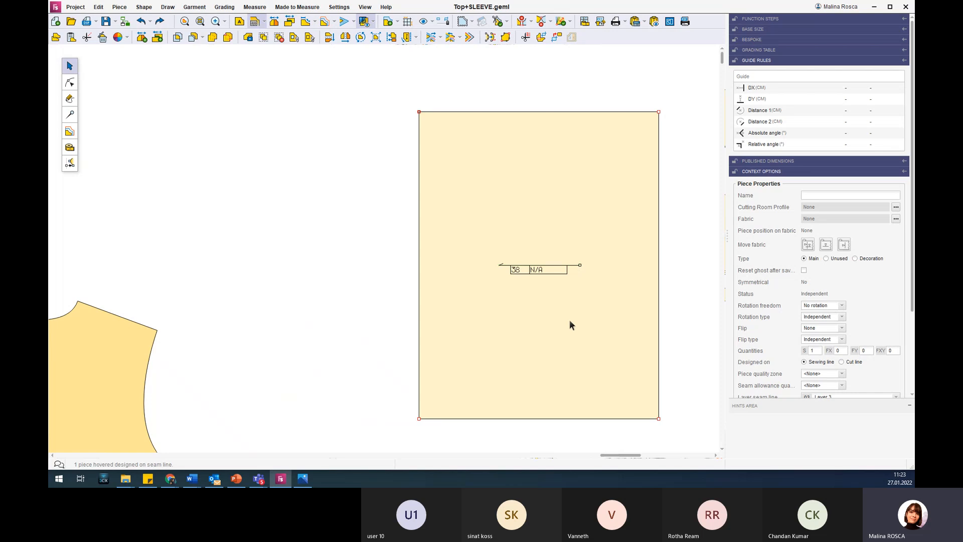
click(70, 115)
click(586, 290)
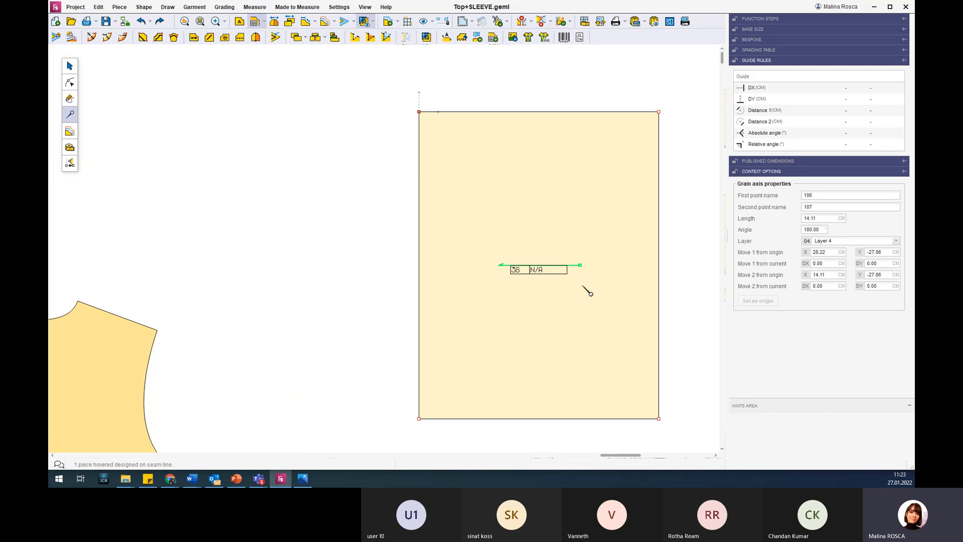
key(Escape)
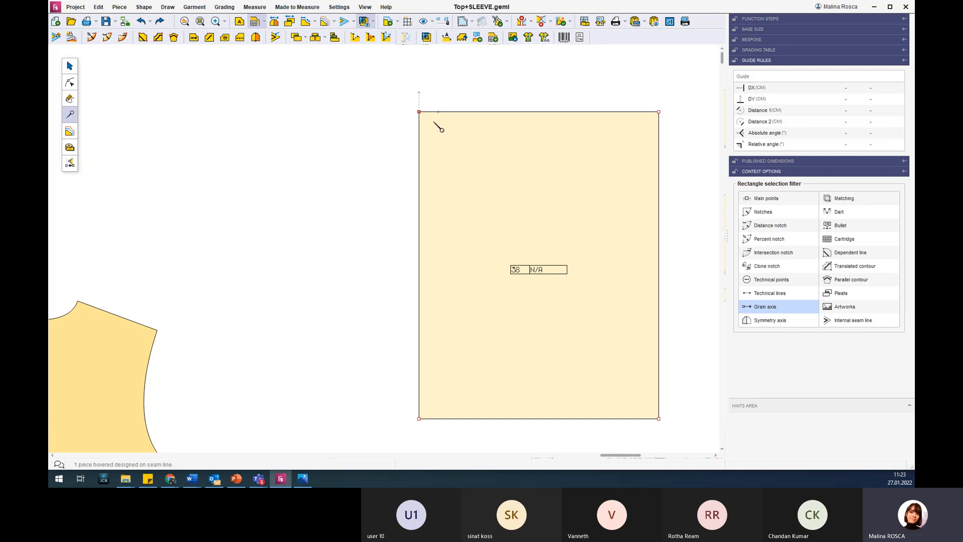
Check the rectangle piece as designed to have its missing grain axis added automatically.
click(507, 22)
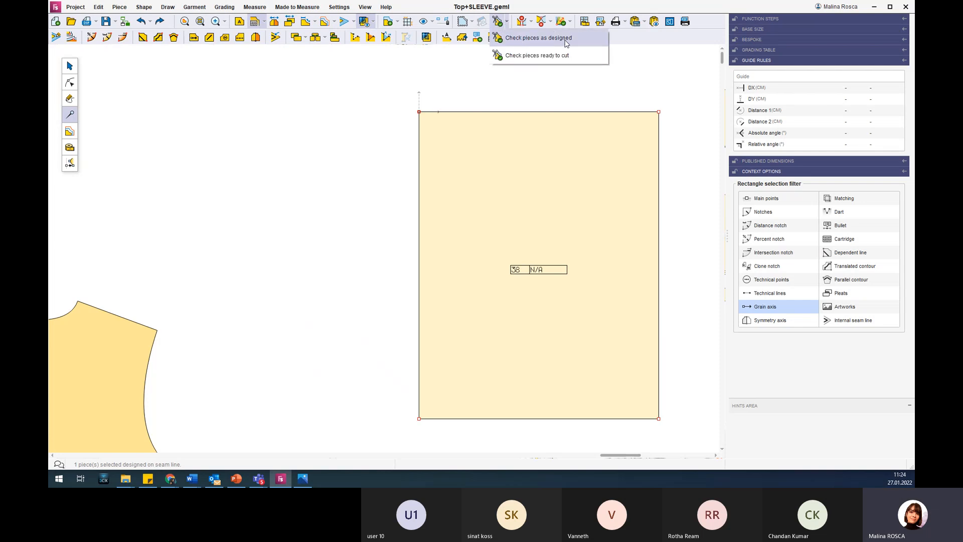
click(537, 40)
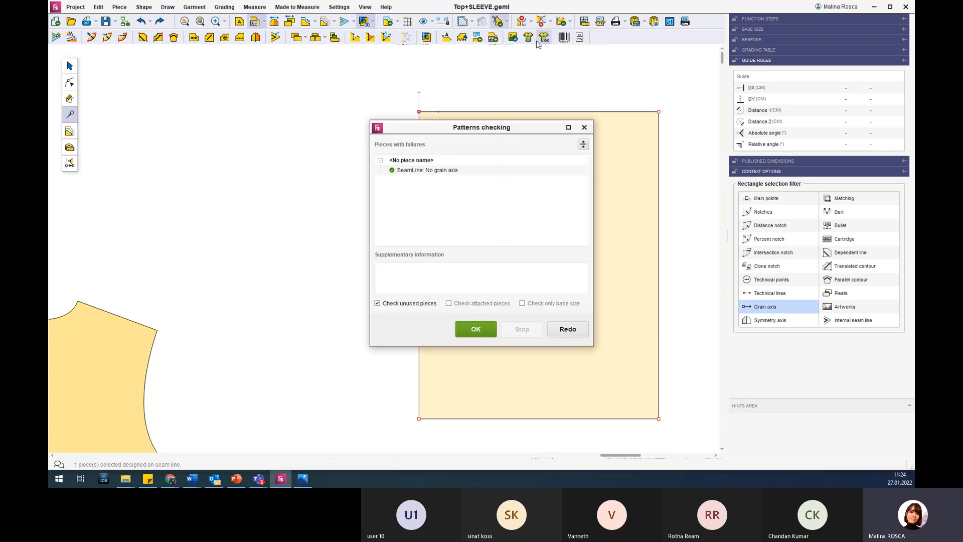
drag(507, 128, 541, 126)
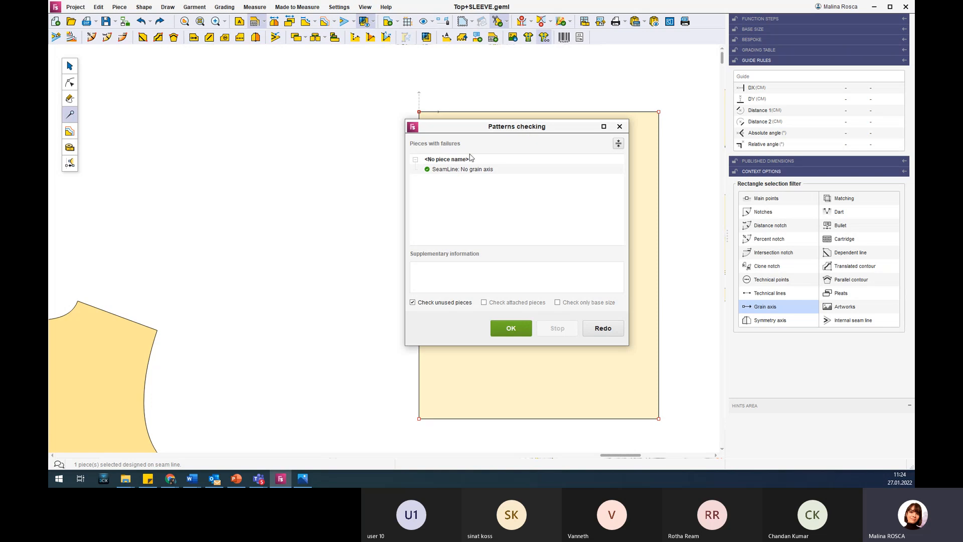
scroll(211, 273, down, 5)
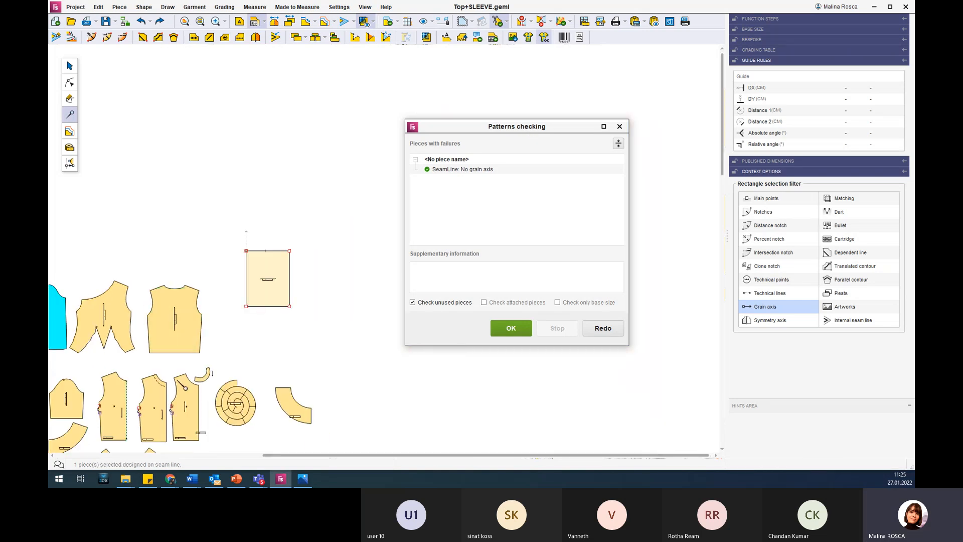
scroll(176, 386, up, 2)
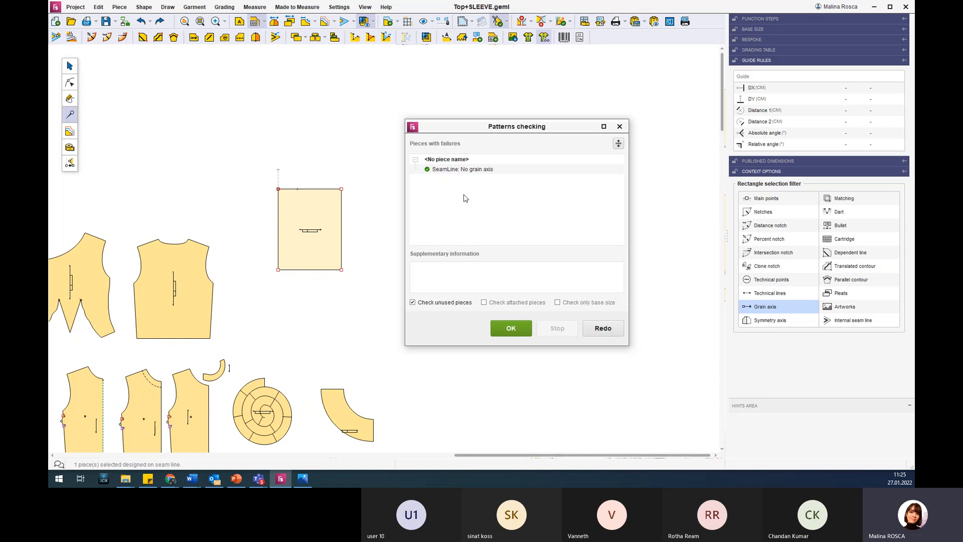
Read the supplementary information for the grain axis failure, then rerun the patterns check and close it.
click(453, 171)
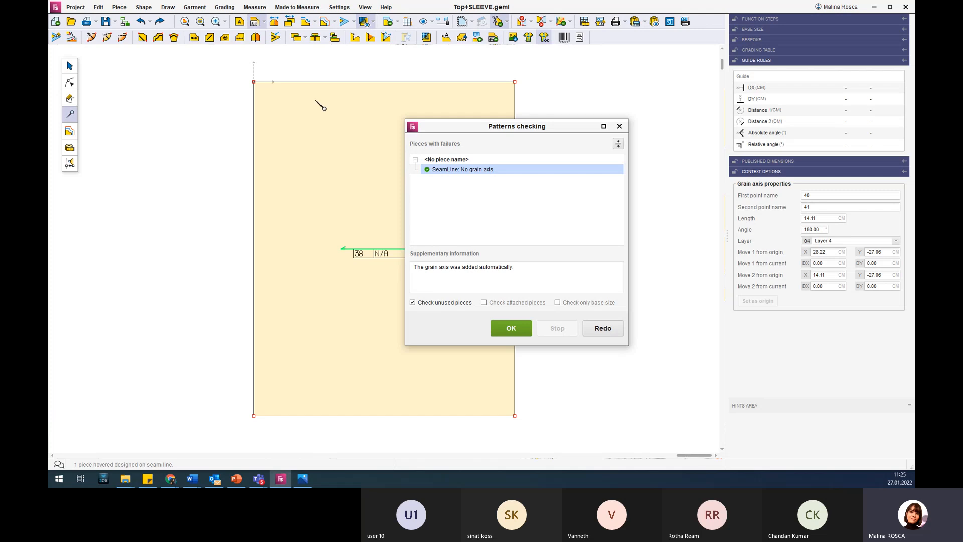
click(418, 170)
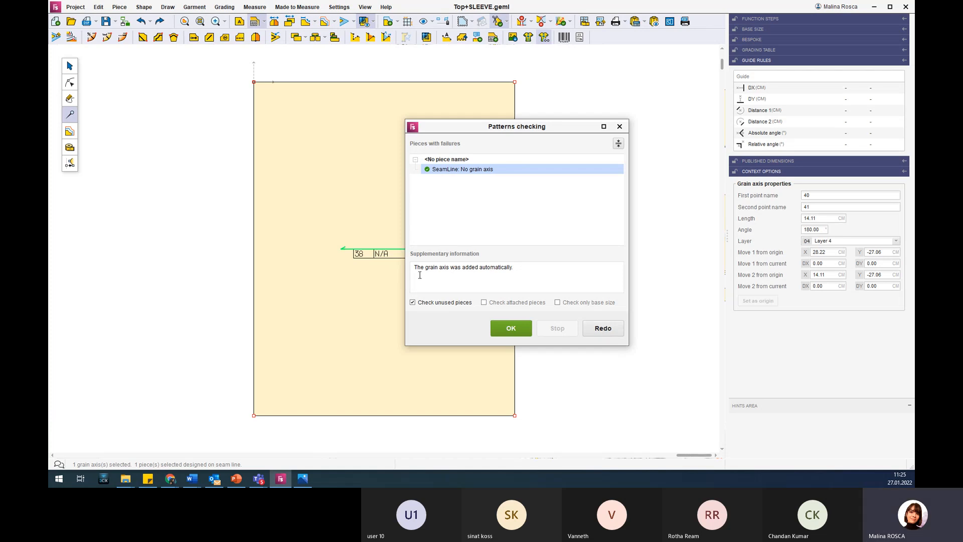
drag(464, 128, 550, 109)
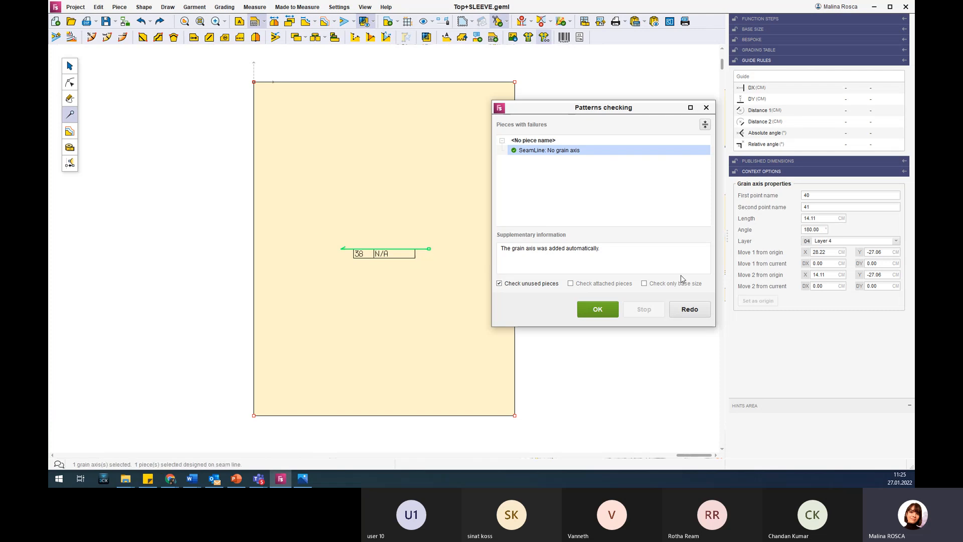
click(695, 312)
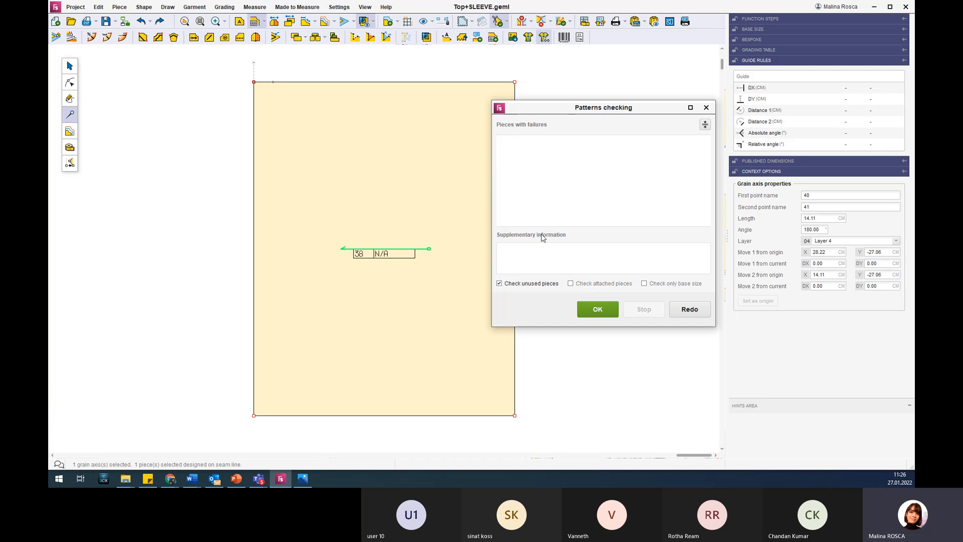
click(597, 310)
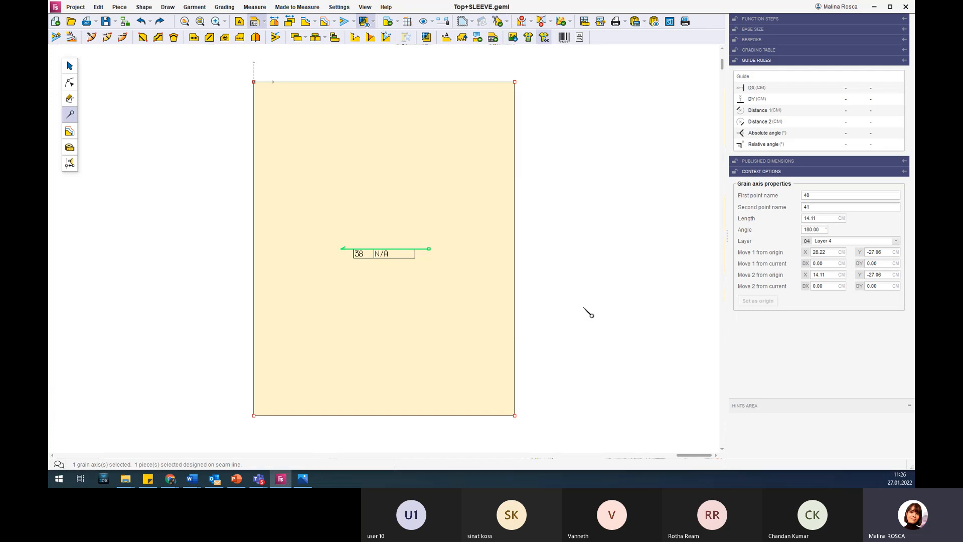
scroll(394, 204, down, 2)
scroll(396, 211, up, 2)
scroll(394, 210, up, 1)
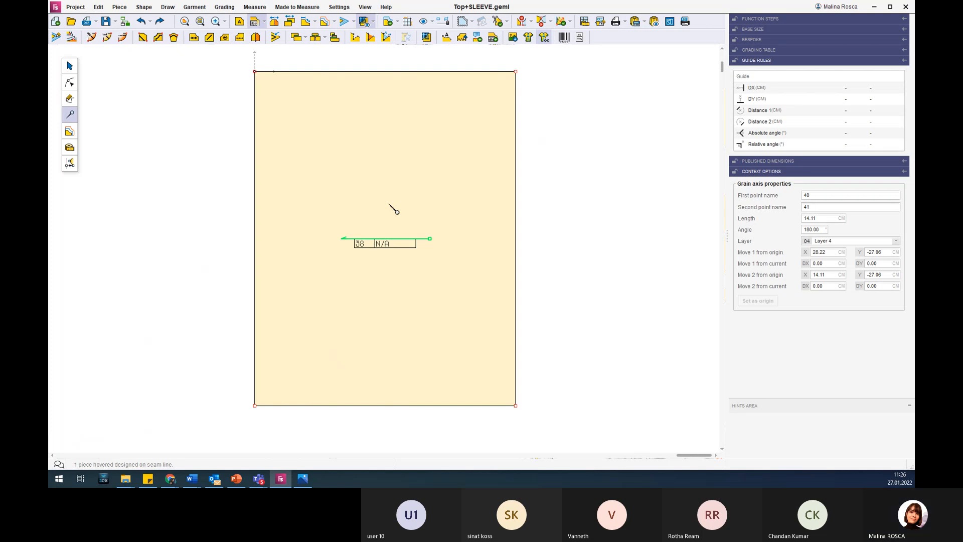
scroll(314, 156, down, 5)
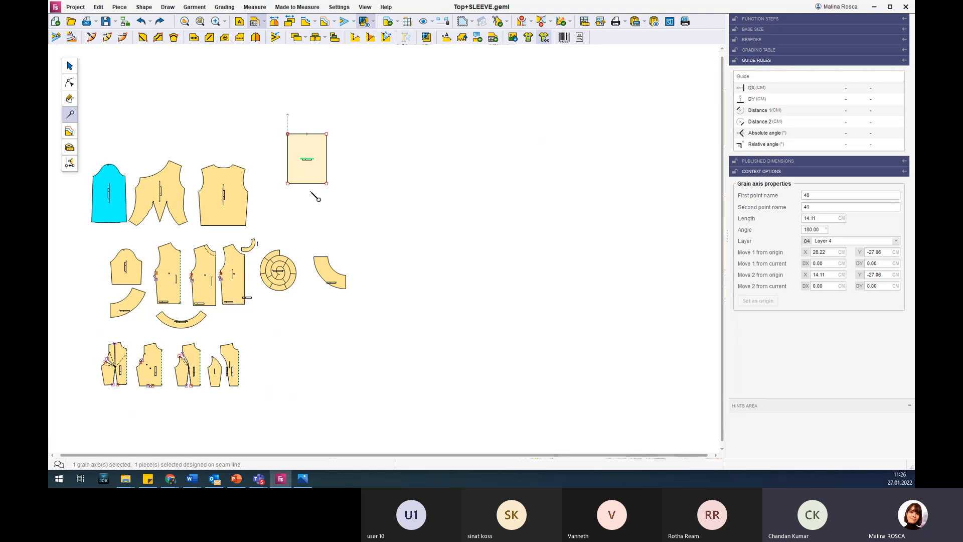
scroll(311, 192, up, 1)
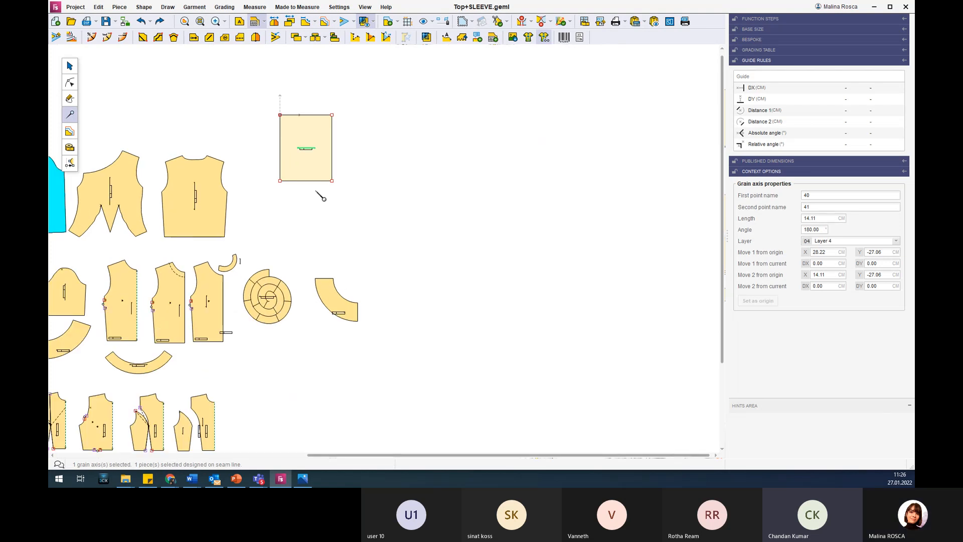
scroll(320, 197, up, 6)
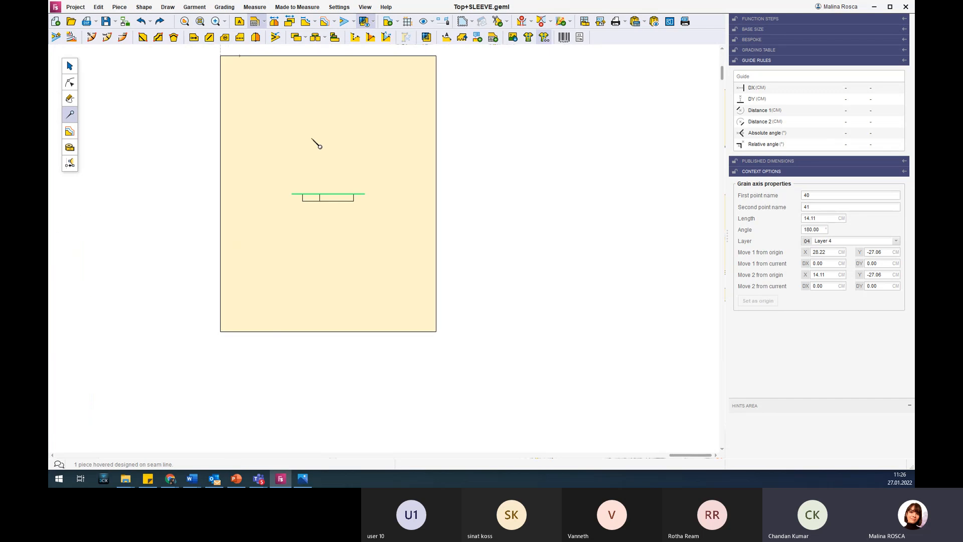
scroll(317, 144, up, 2)
click(70, 84)
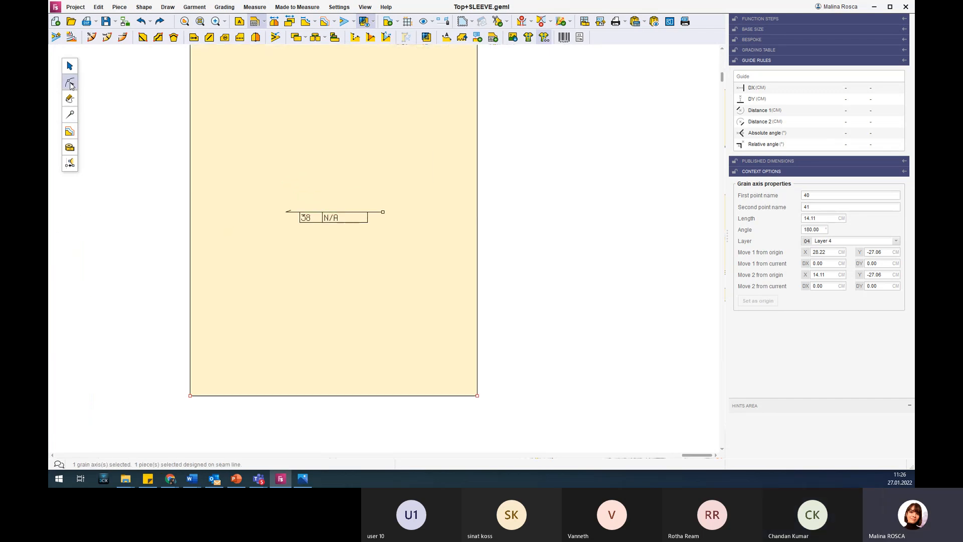
click(71, 113)
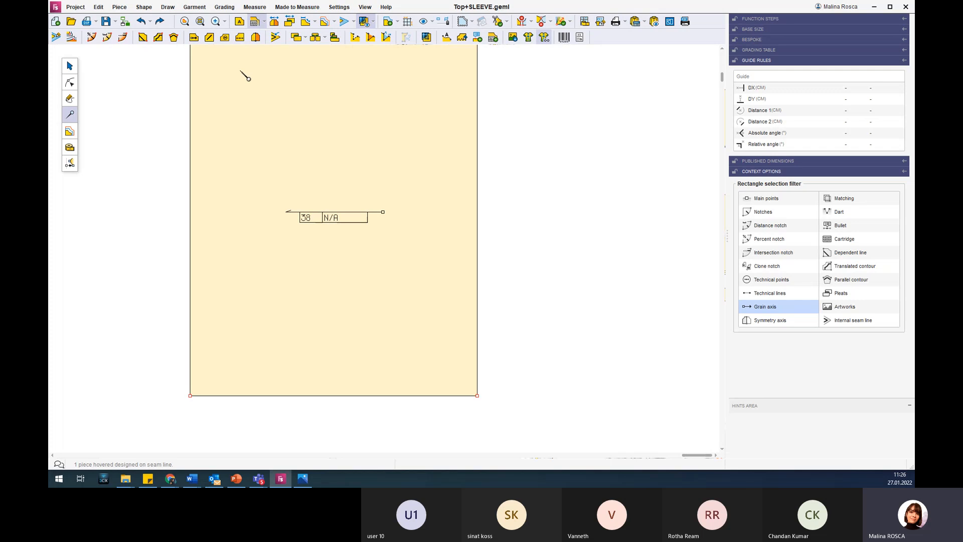
click(296, 212)
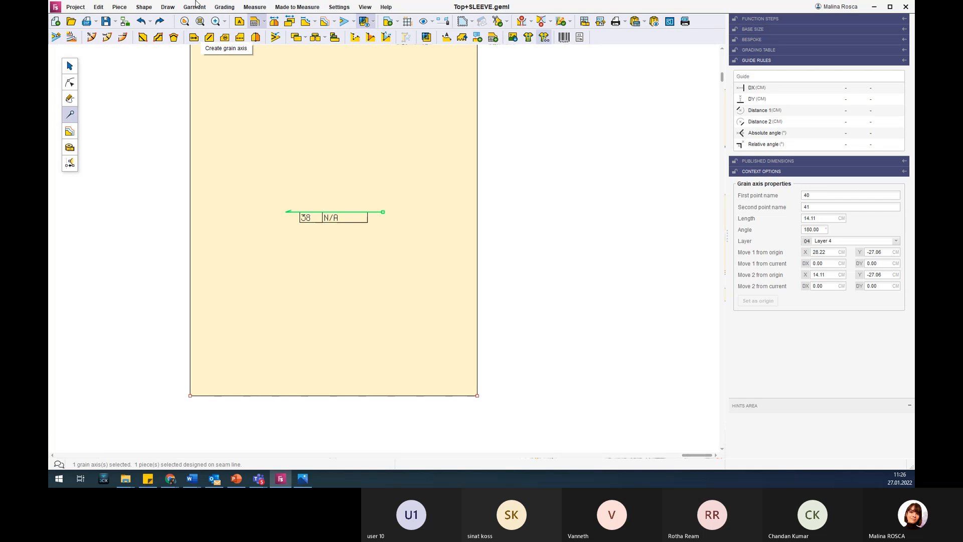
click(193, 41)
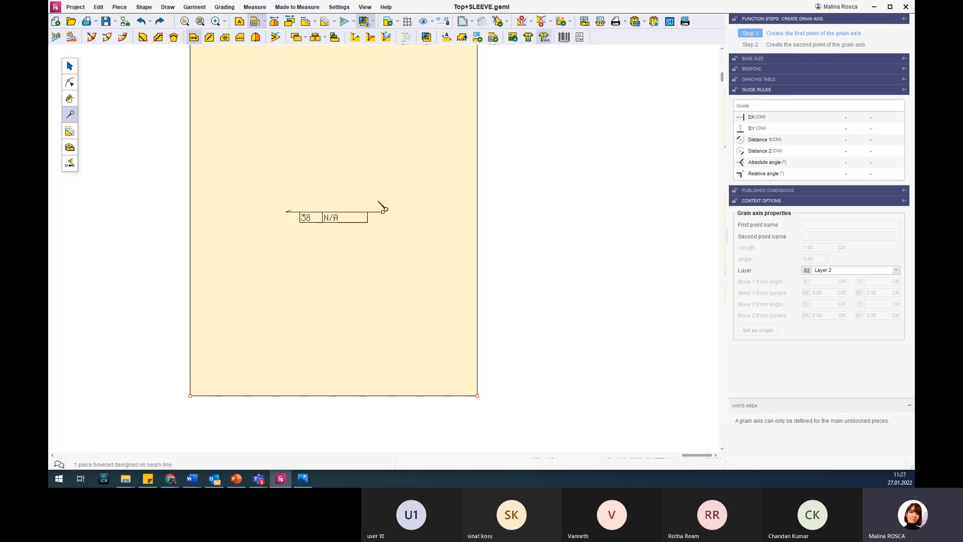
key(Escape)
Set the angle of the rectangle piece's grain axis to 90 degrees.
click(375, 214)
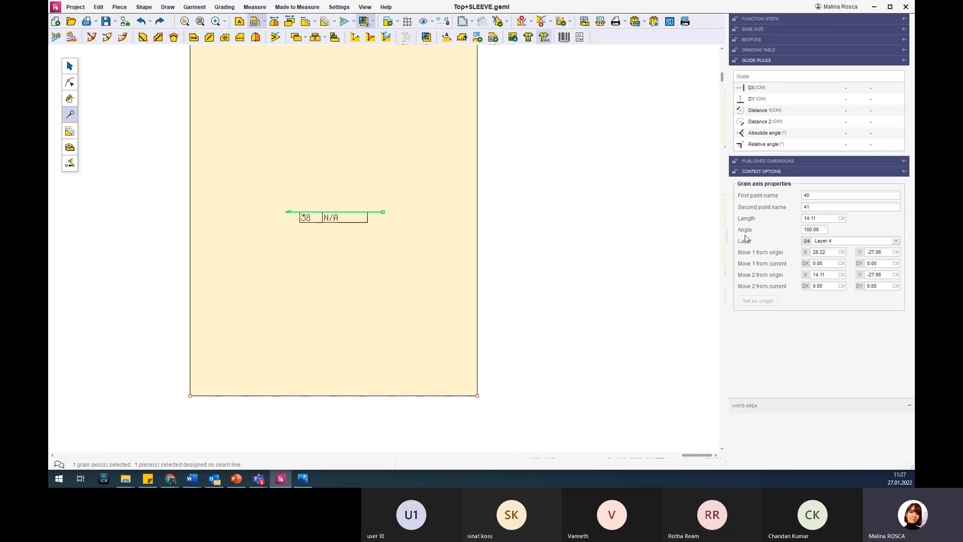
double_click(823, 229)
text(90)
key(Return)
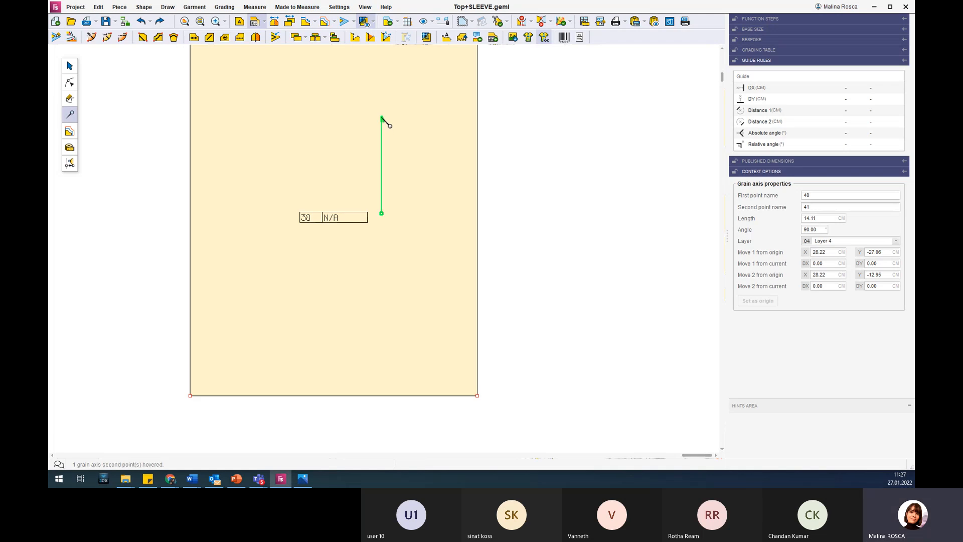
Turn the grain axis to point downward at 270 degrees, about 15.8 cm long, and move it against the end of the piece's cartridge.
drag(383, 120, 396, 133)
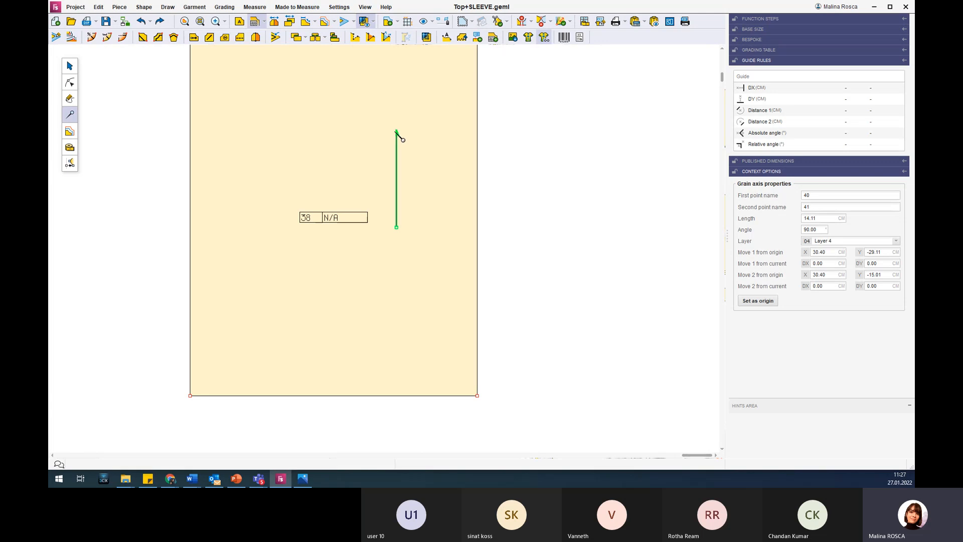
drag(401, 136, 397, 332)
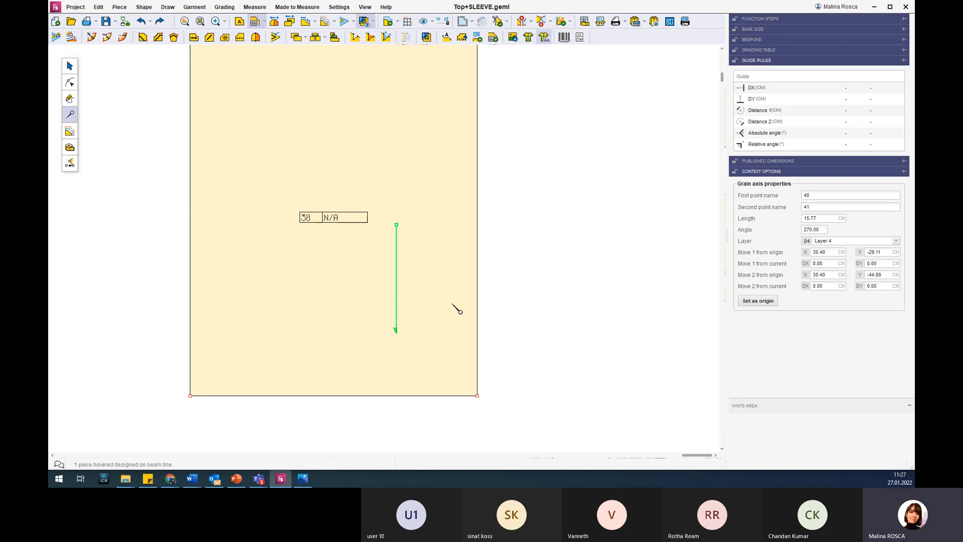
drag(399, 280, 372, 224)
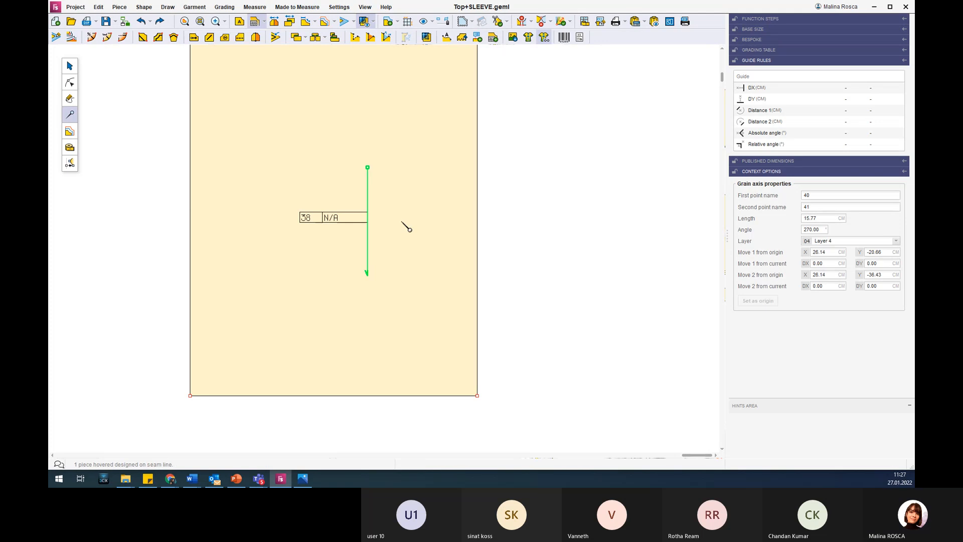
scroll(409, 228, down, 3)
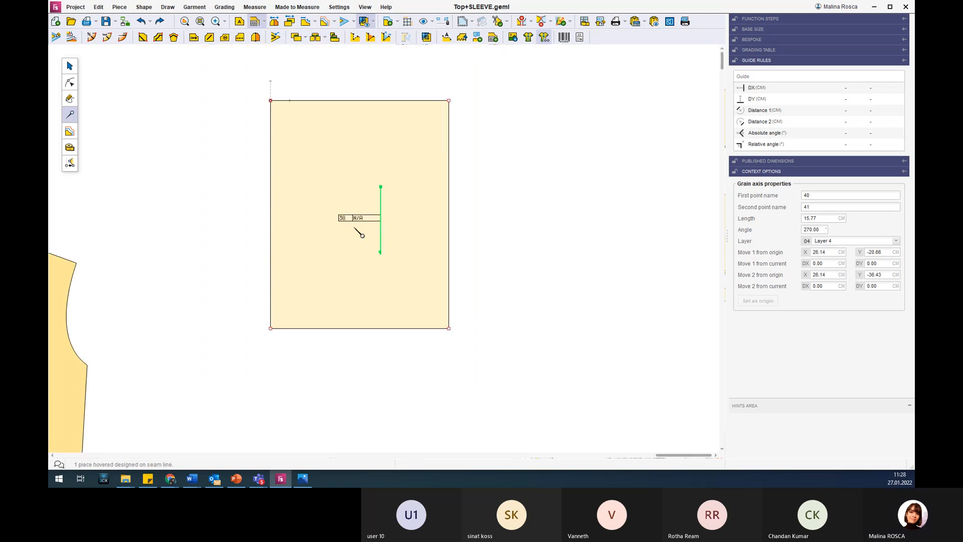
click(523, 219)
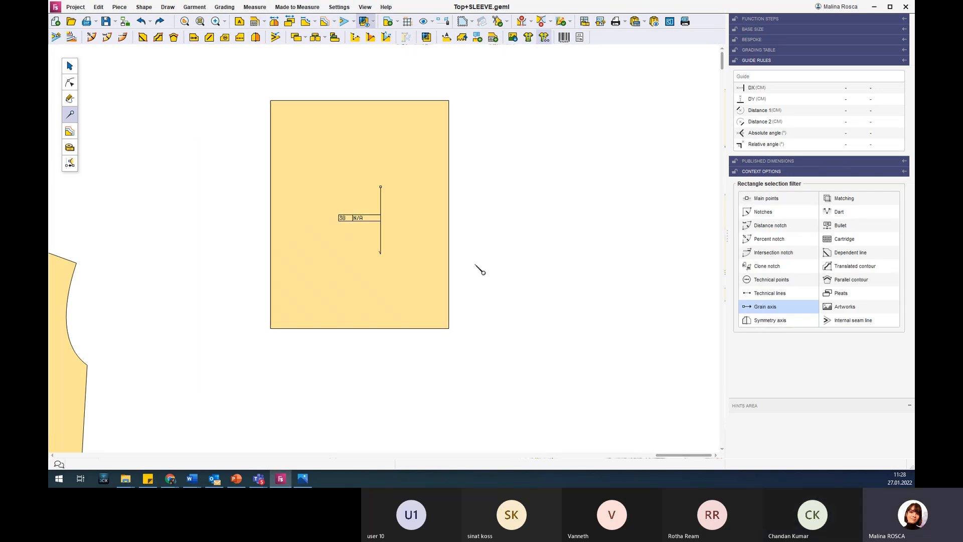
Hide the rectangle piece's cartridge and show it again.
click(351, 222)
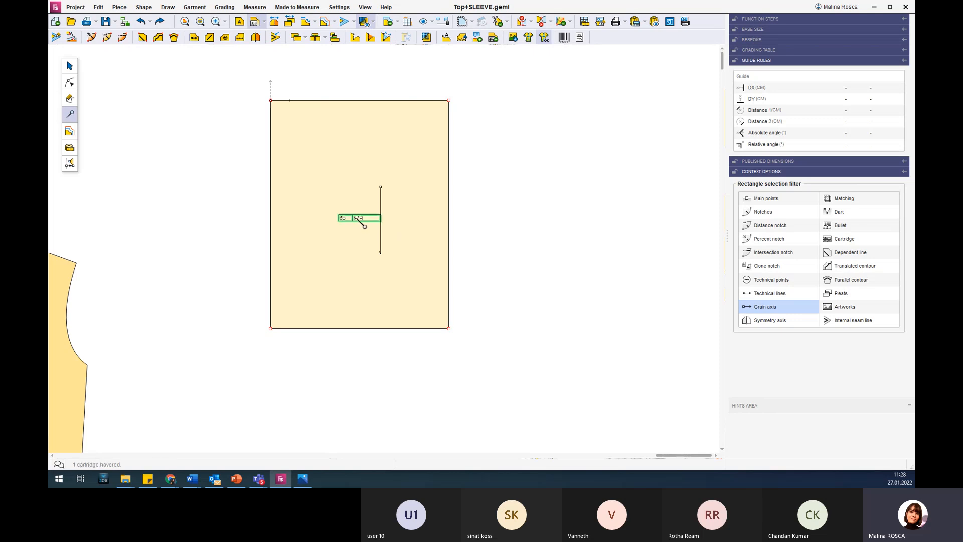
click(256, 23)
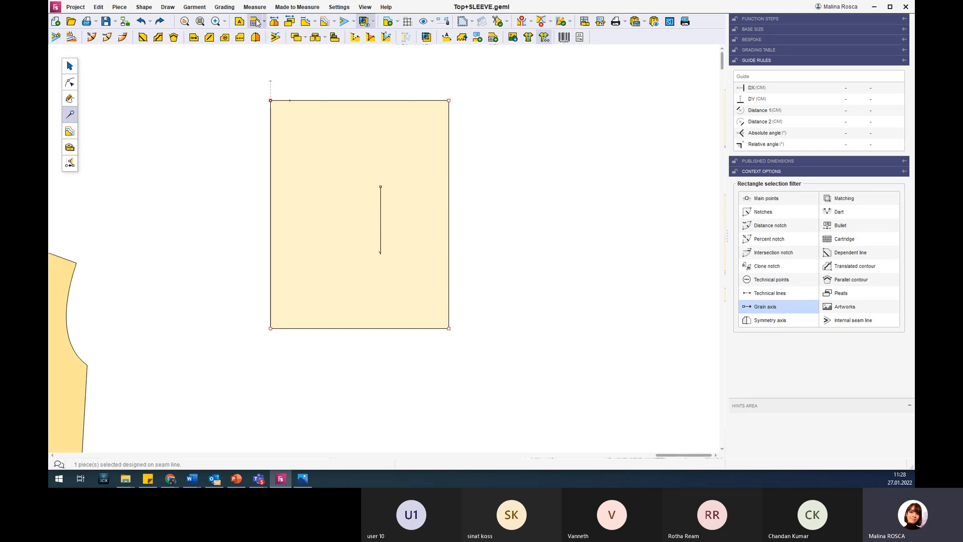
click(257, 23)
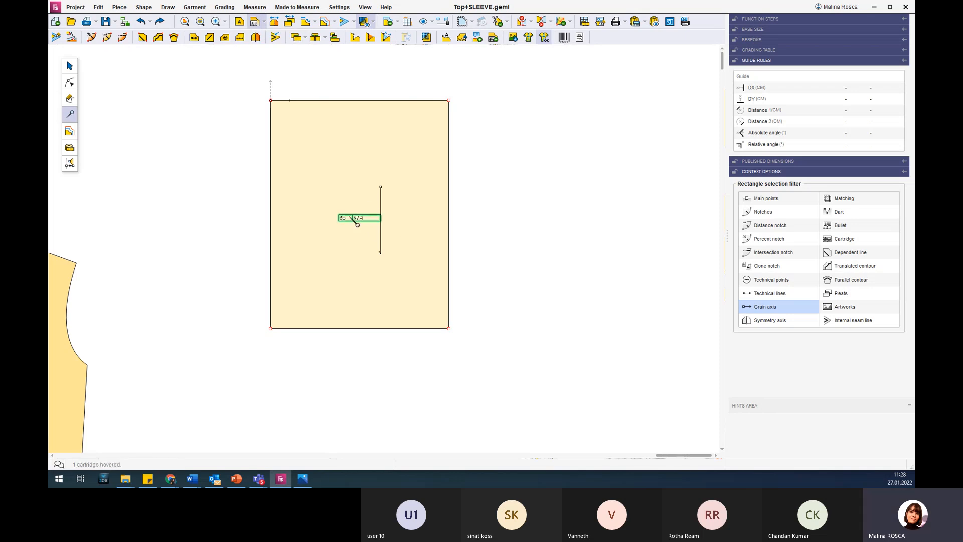
Change the rectangle piece's cartridge type to Custom and open its content for editing.
click(360, 225)
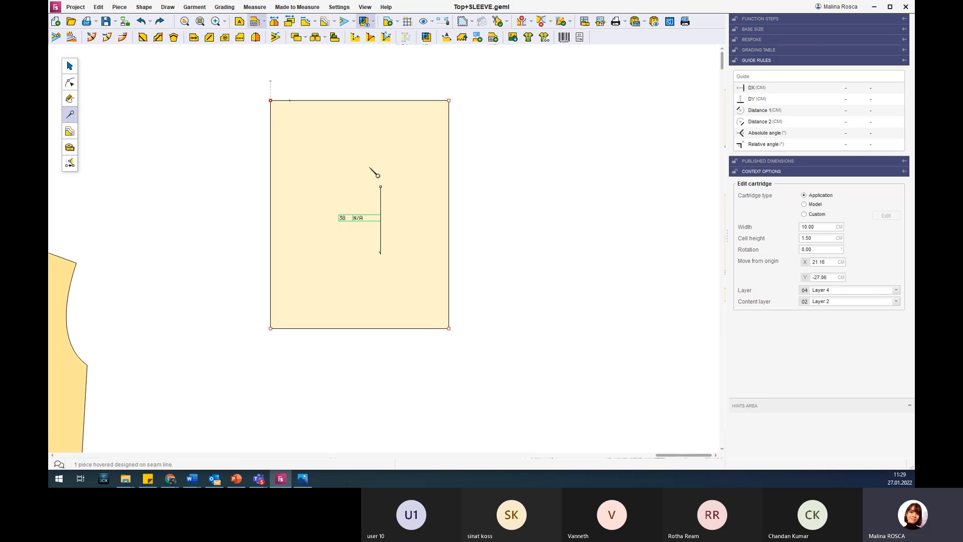
click(805, 215)
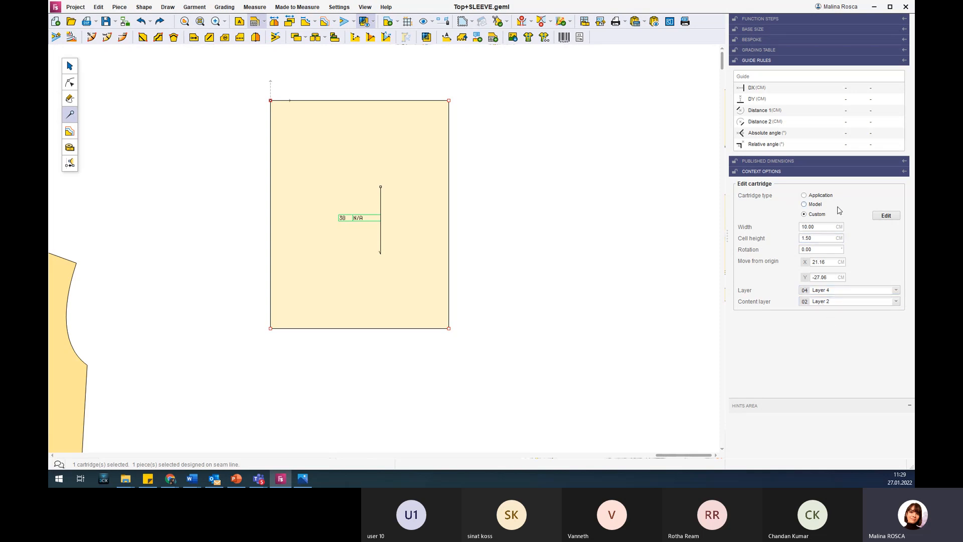
click(886, 216)
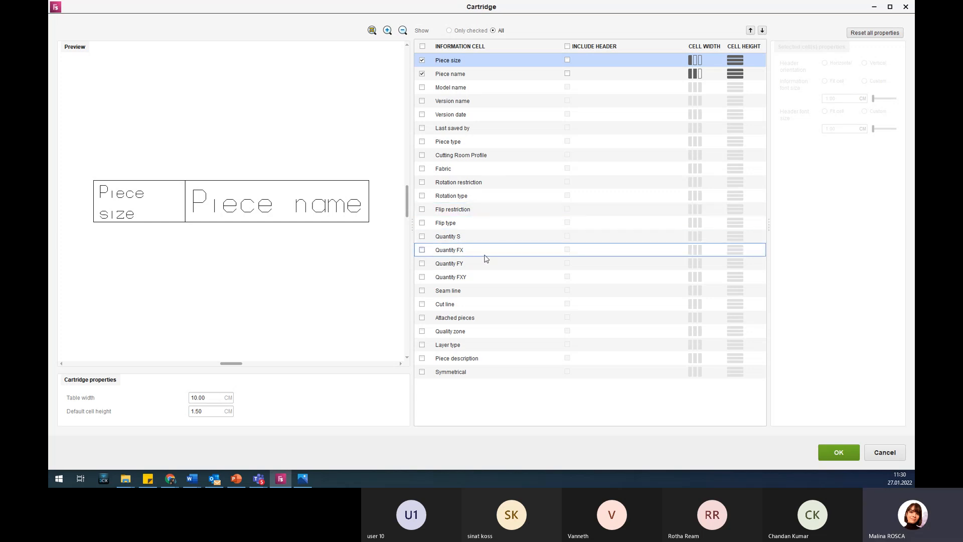
Add the Quantity S, Fabric, Quantity FY, Version name, Last saved by and Rotation restriction cells to the cartridge.
click(421, 238)
click(422, 183)
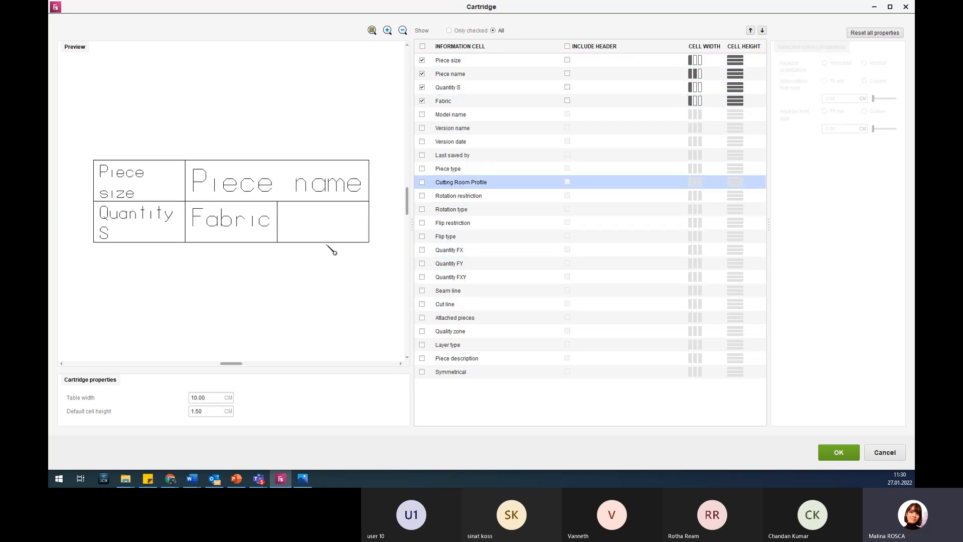
click(422, 265)
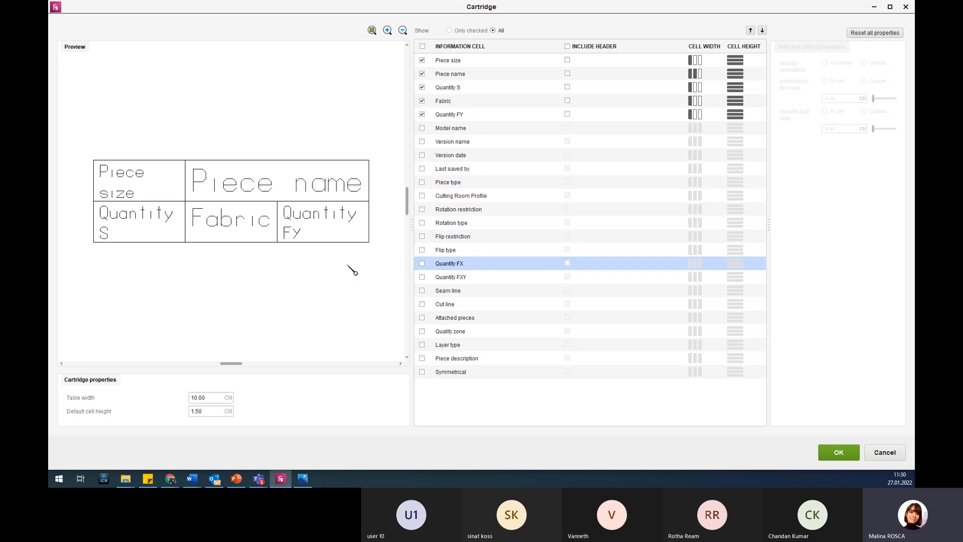
click(422, 142)
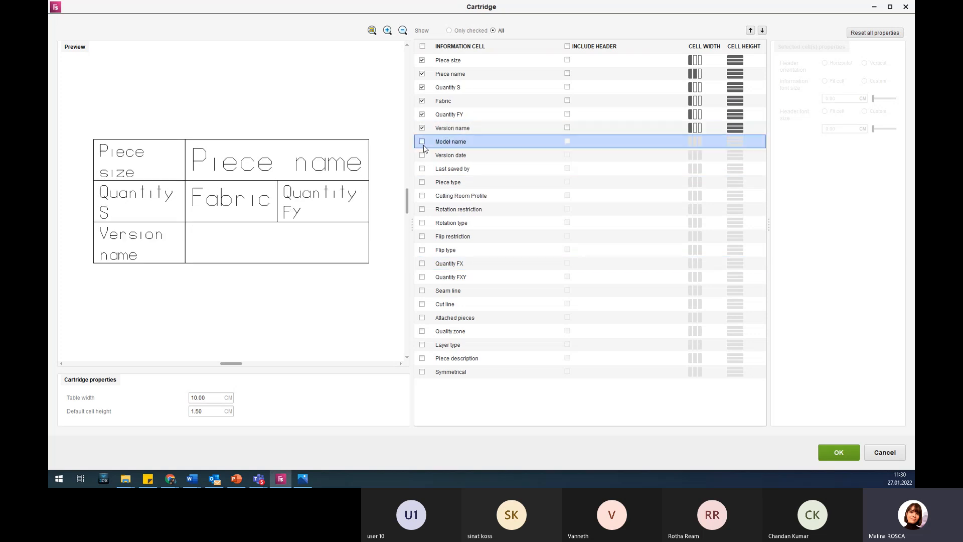
click(421, 169)
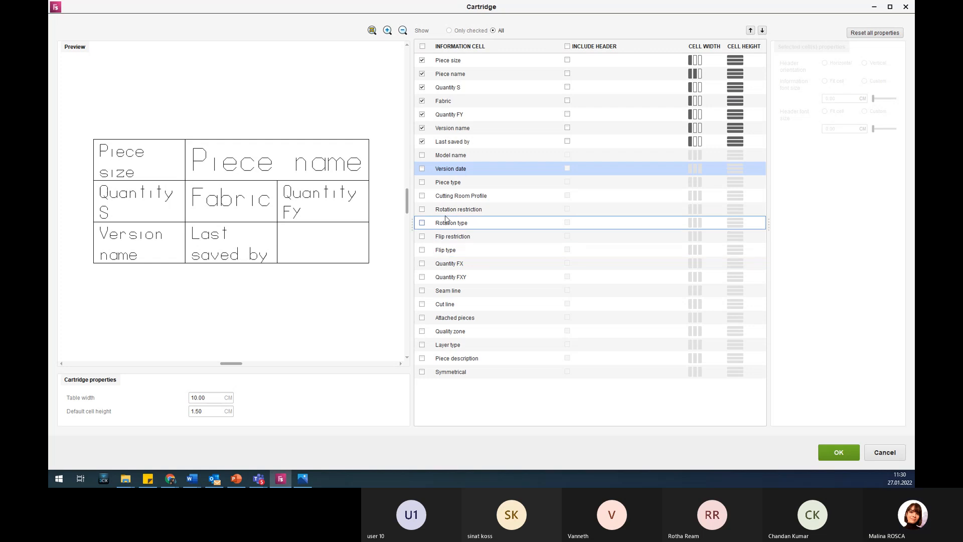
click(422, 210)
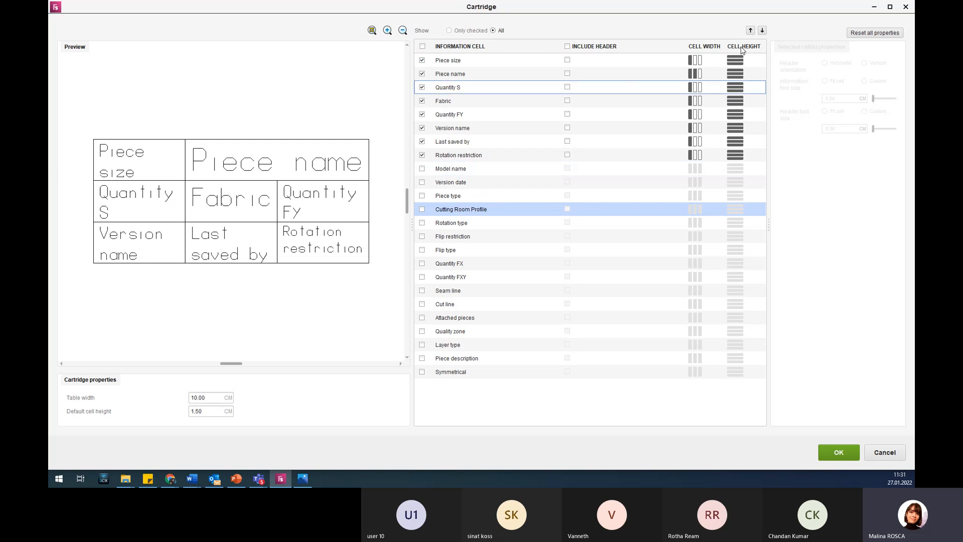
Try smaller Piece name and Quantity S cell heights and a three-column Piece size width, restoring each original cell size.
click(737, 78)
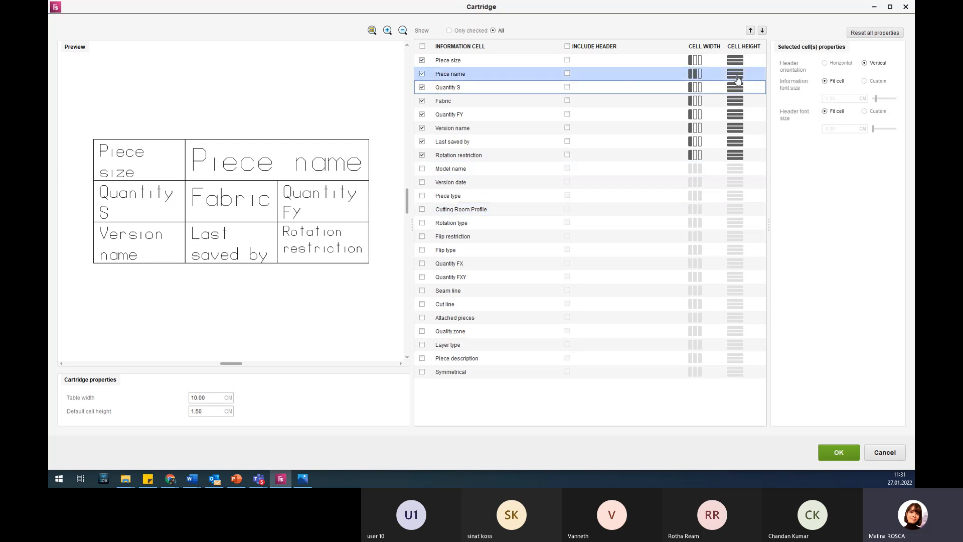
click(736, 74)
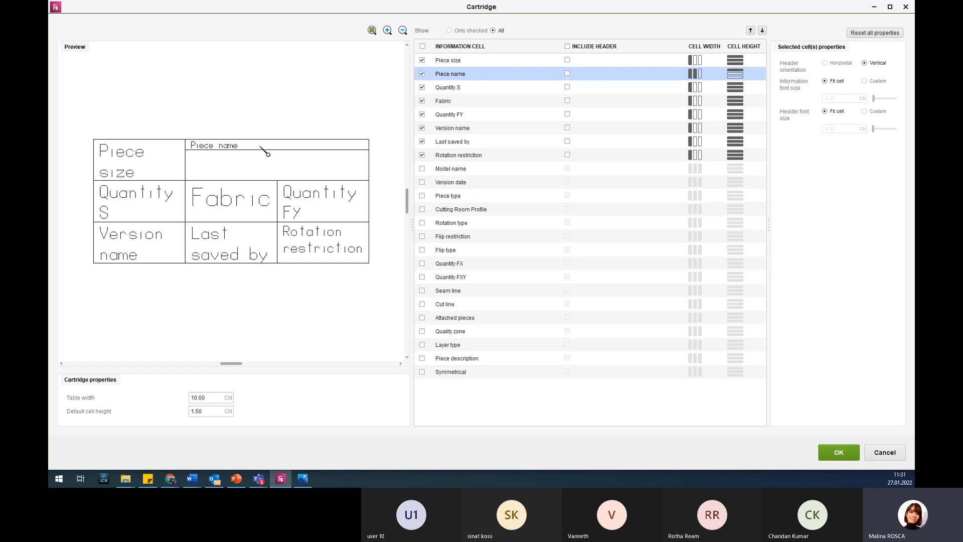
click(736, 75)
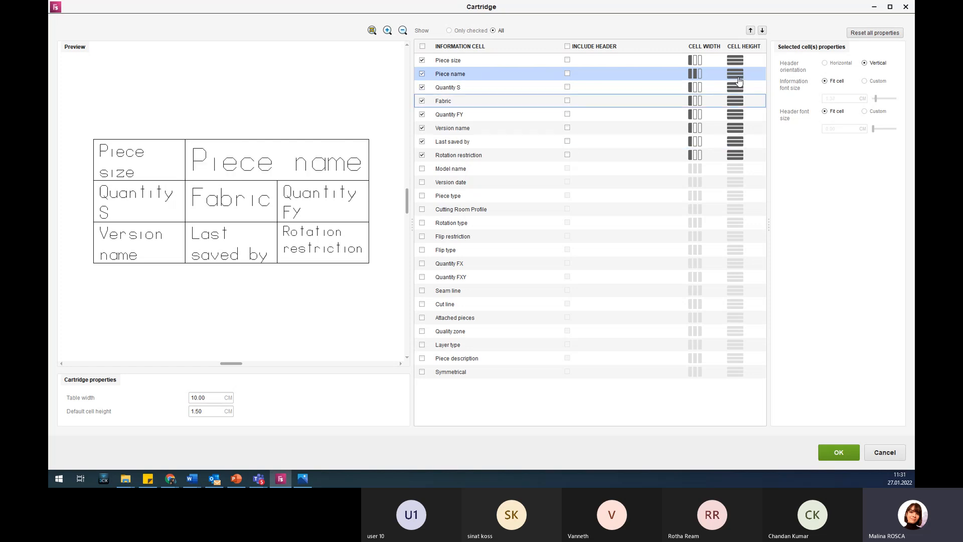
click(735, 75)
click(735, 90)
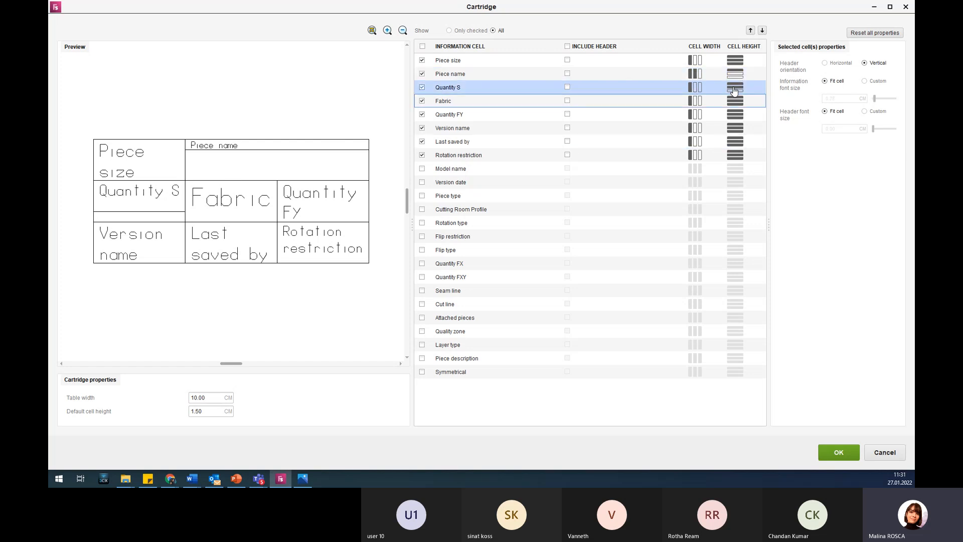
click(734, 89)
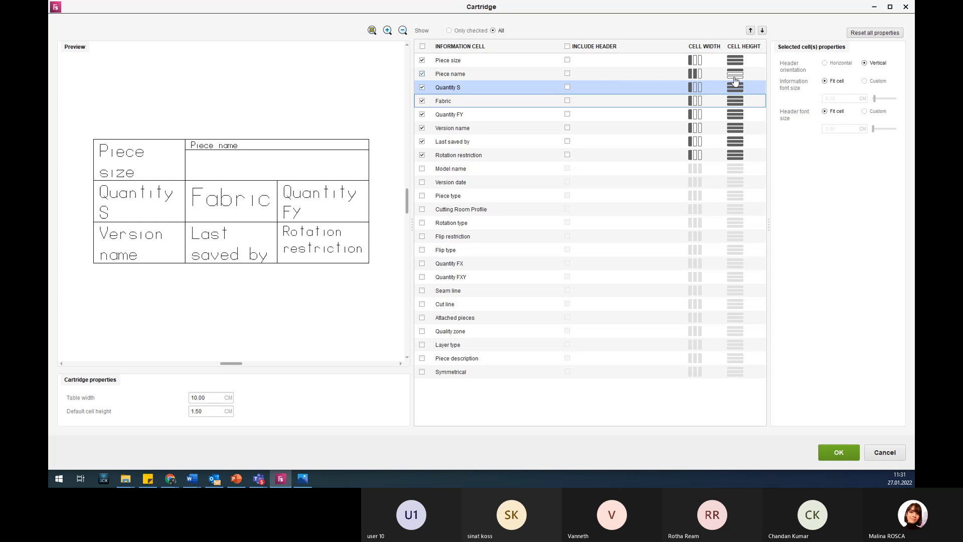
click(735, 75)
click(702, 60)
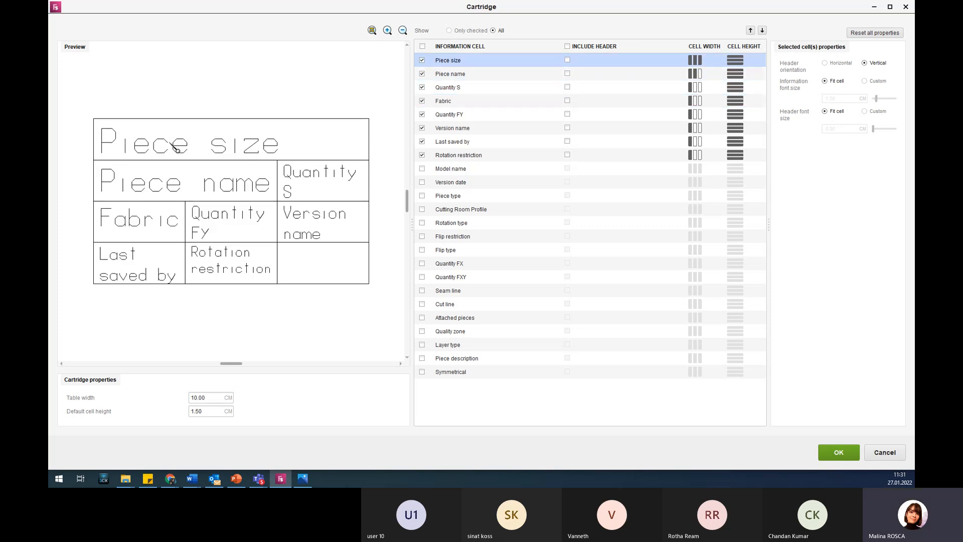
click(691, 63)
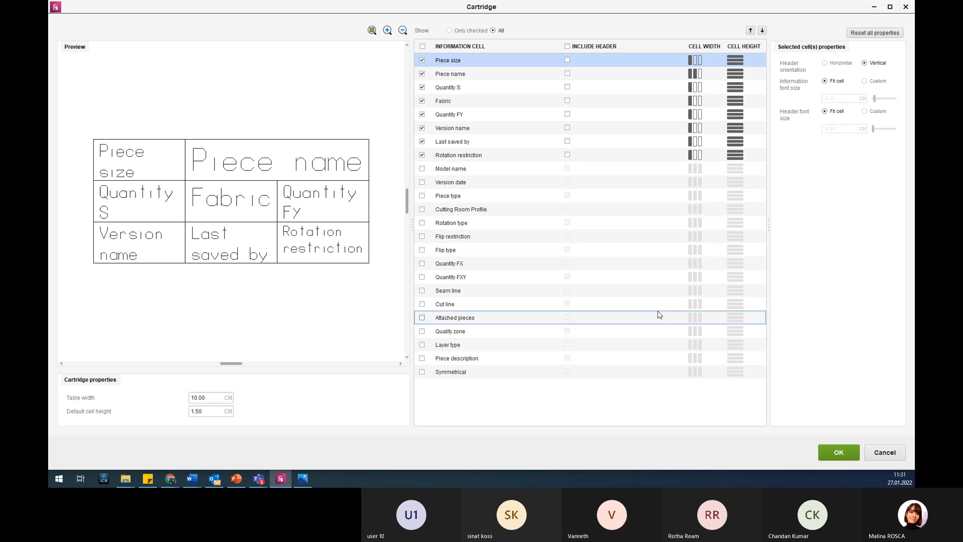
Limit the cartridge's information cell list to only the checked cells.
scroll(214, 161, up, 2)
scroll(205, 191, down, 2)
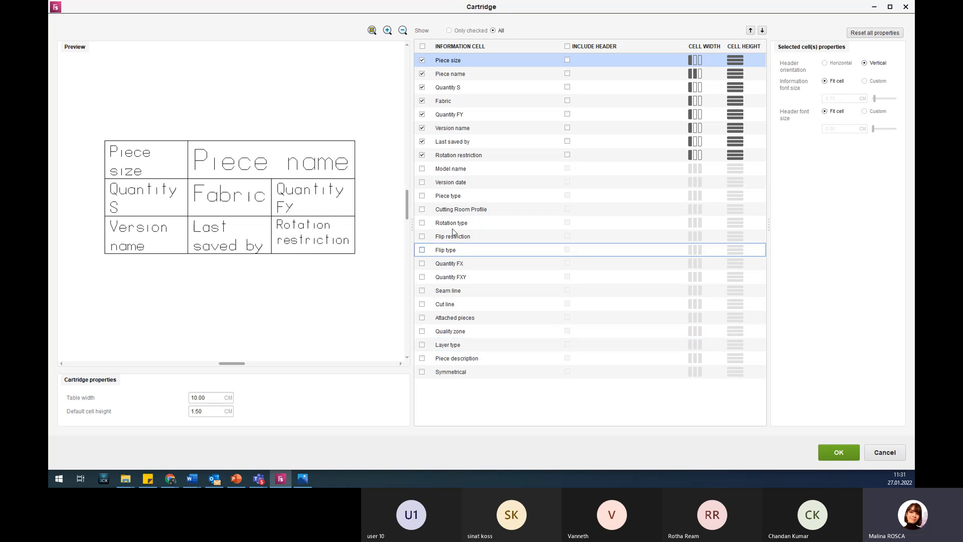
click(467, 31)
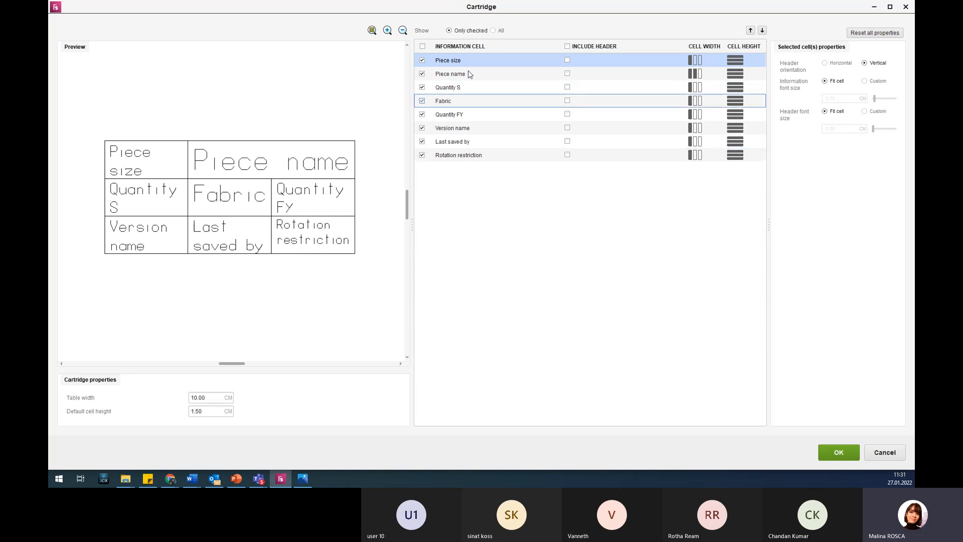
List all information cells, include a header for the Version name cell, and apply the cartridge content.
click(494, 31)
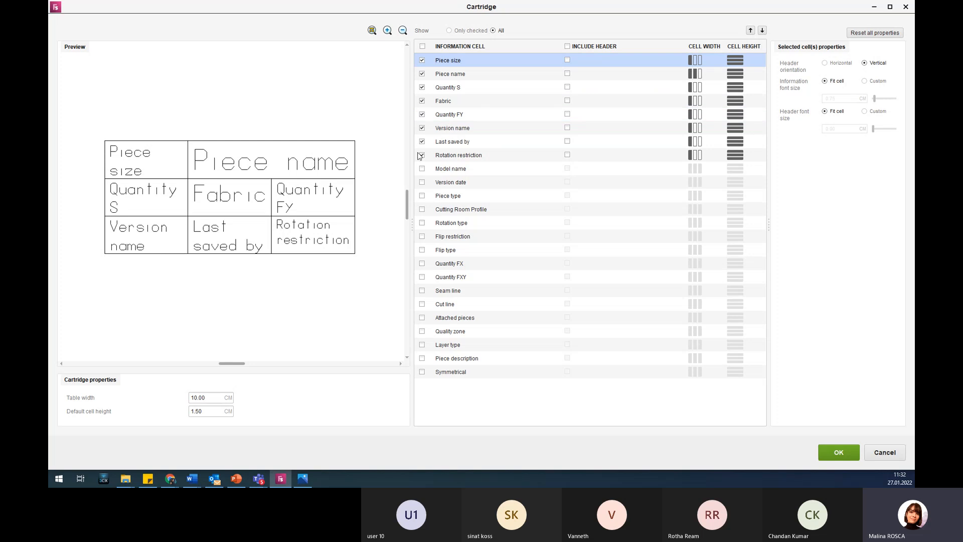
click(567, 128)
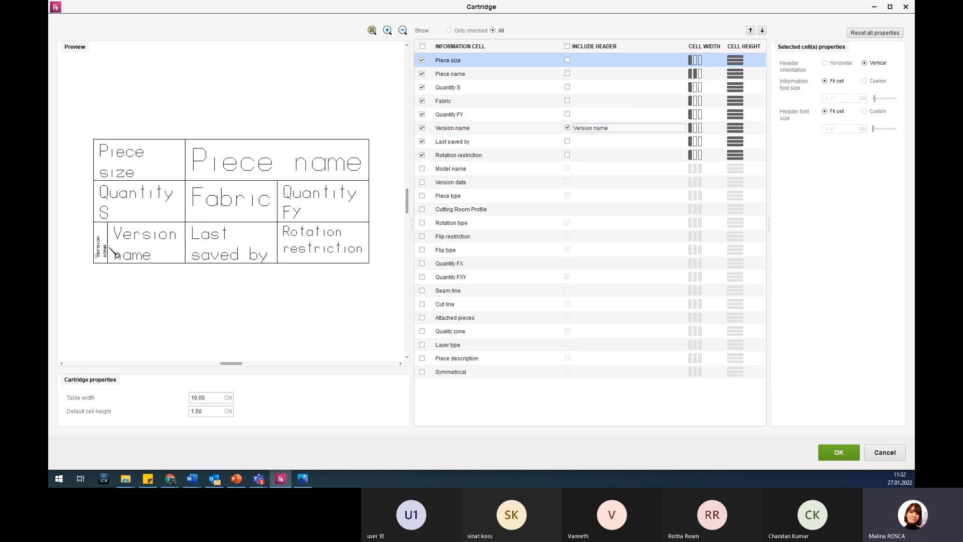
click(838, 451)
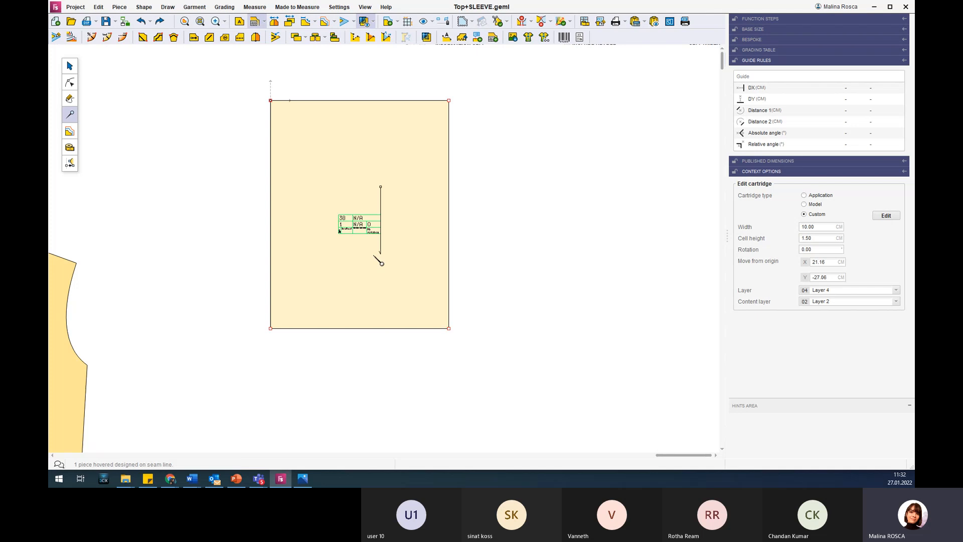
Select the rectangle piece and name it "square" in its piece properties.
scroll(407, 241, up, 4)
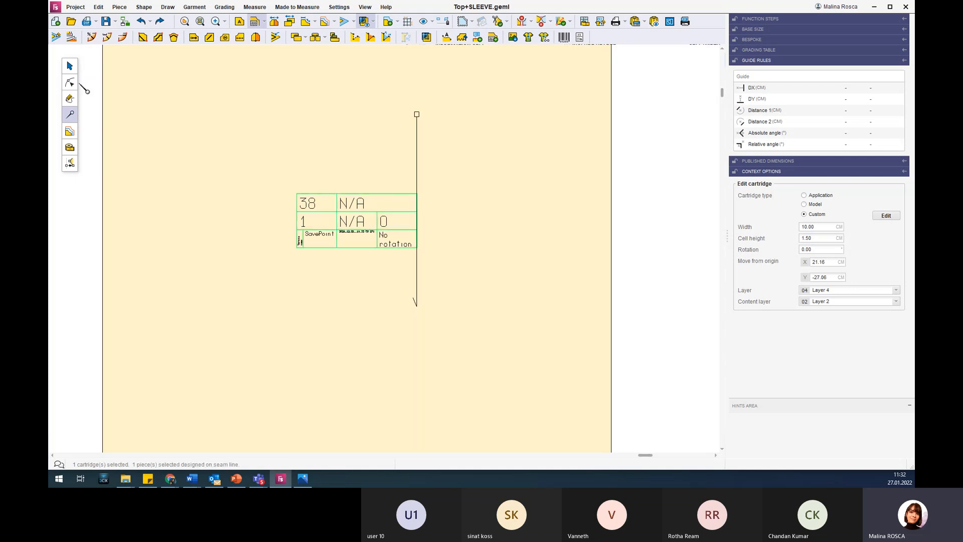
click(68, 61)
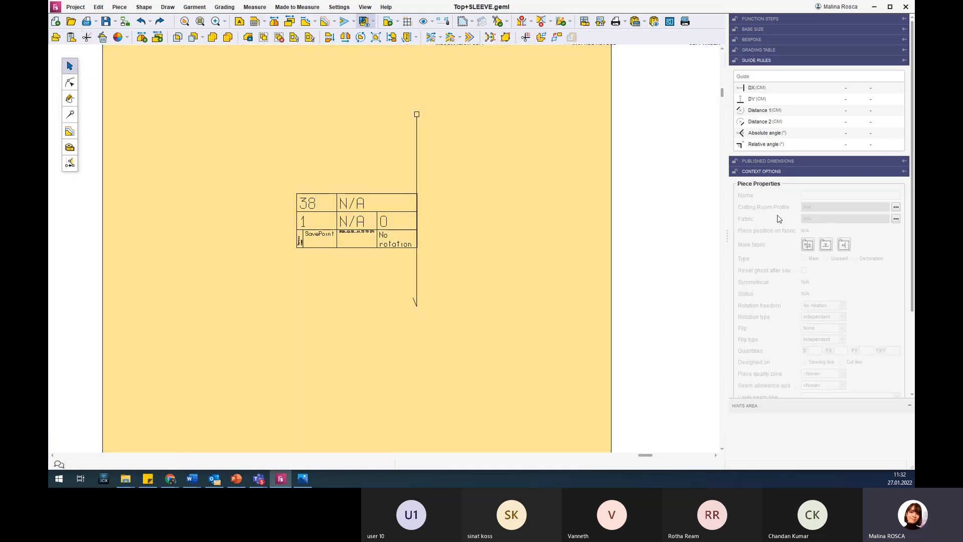
click(467, 199)
click(827, 195)
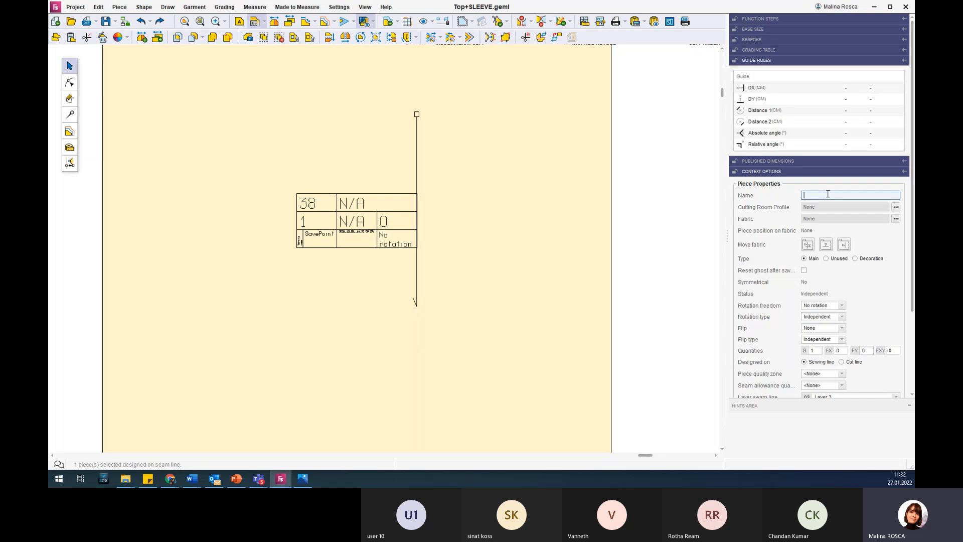
scroll(831, 224, down, 3)
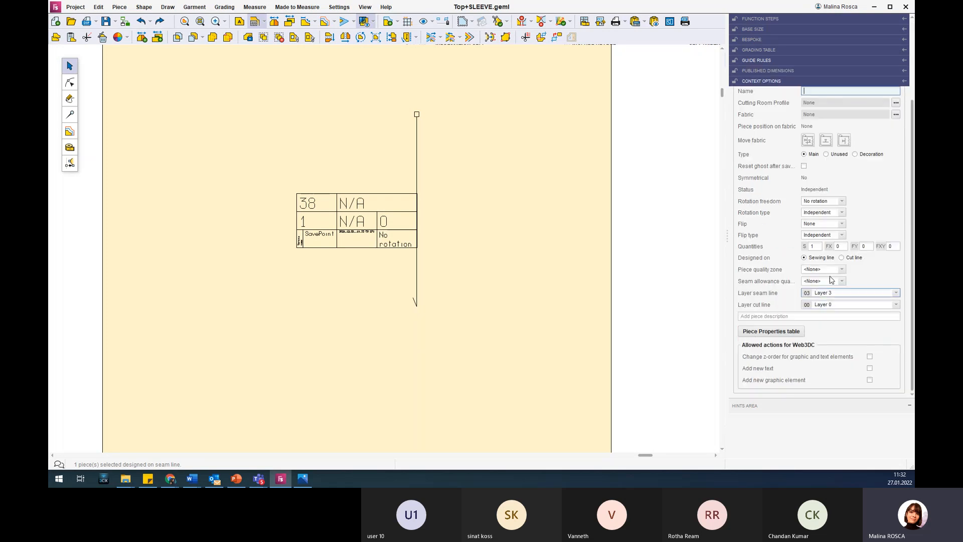
scroll(827, 216, up, 3)
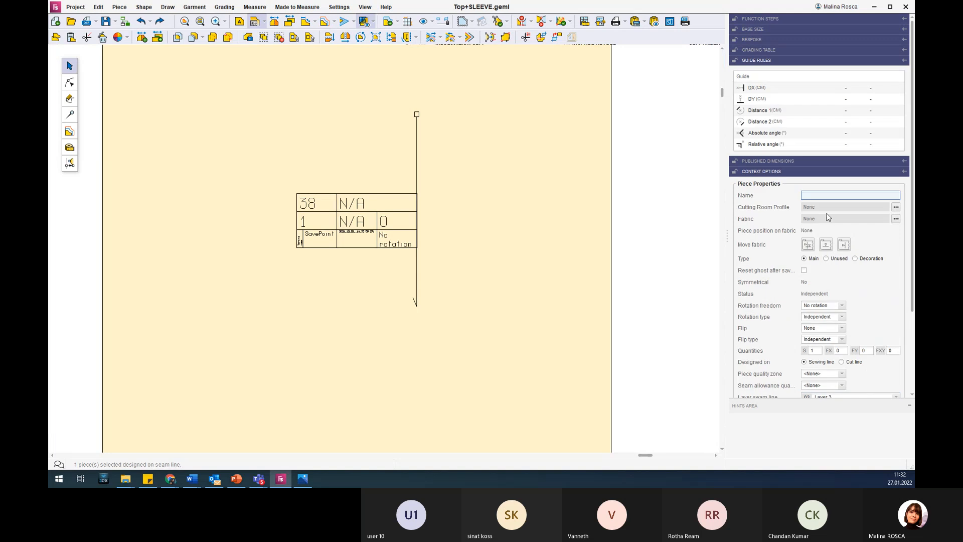
text(square)
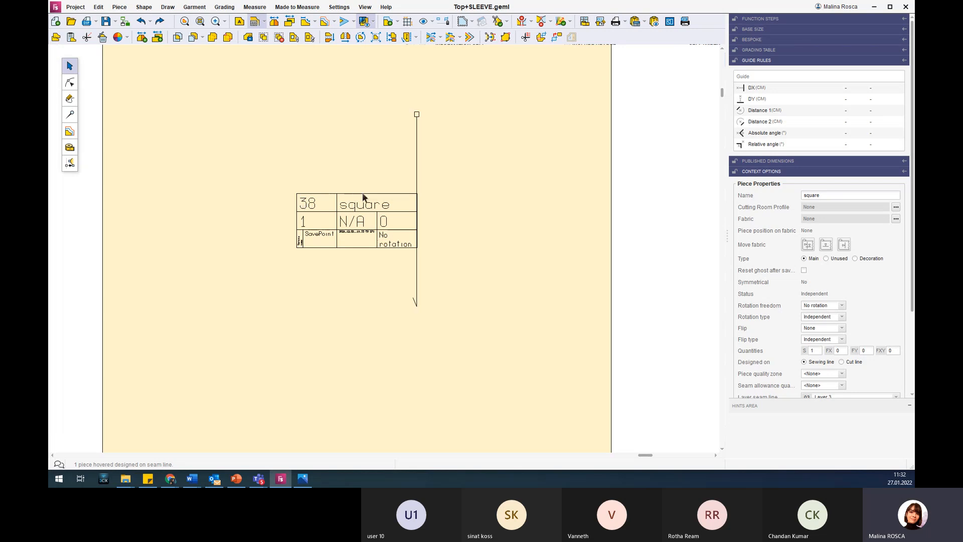
Set the rectangle piece's rotation freedom to 180.
click(401, 249)
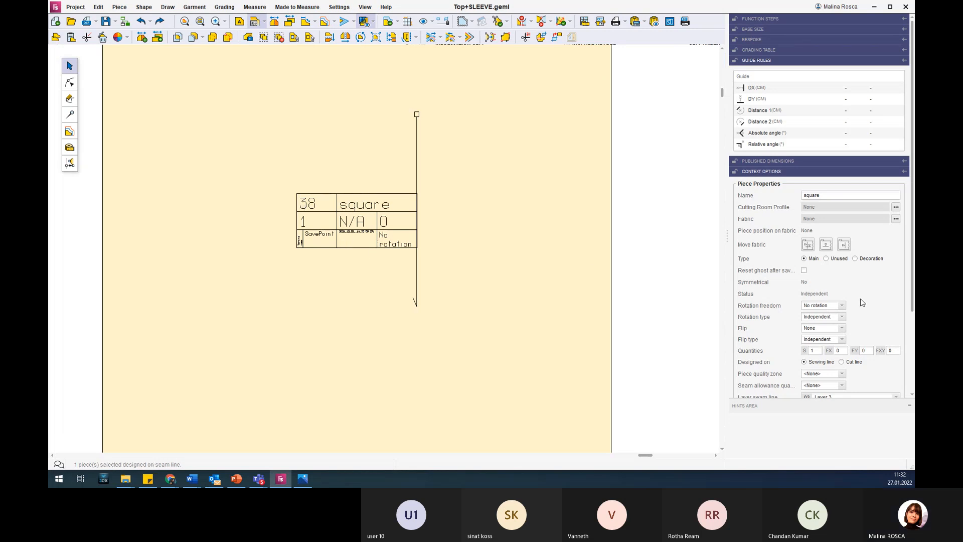
scroll(861, 301, down, 1)
click(841, 263)
click(839, 251)
click(837, 268)
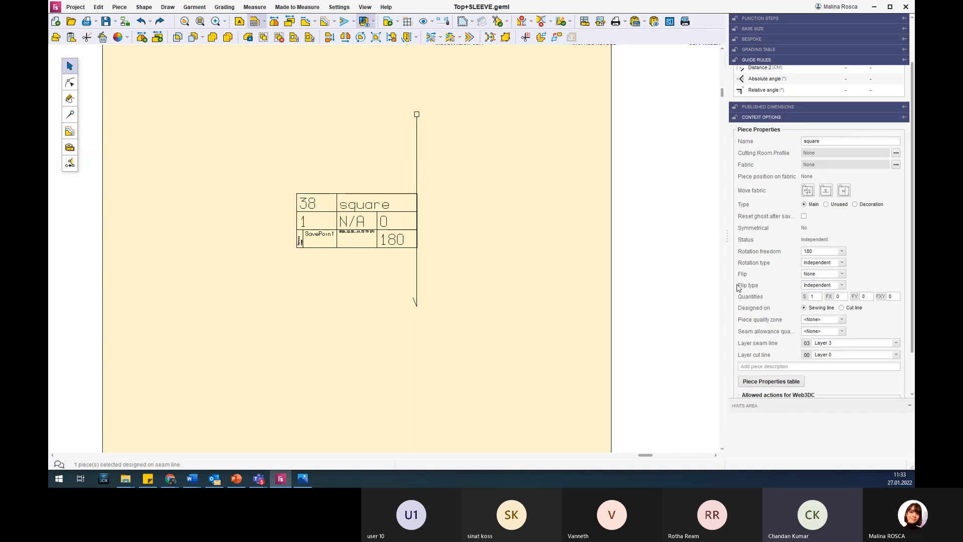
Look over the rotation freedom choices and read the explanation of the Rotation type property.
click(842, 251)
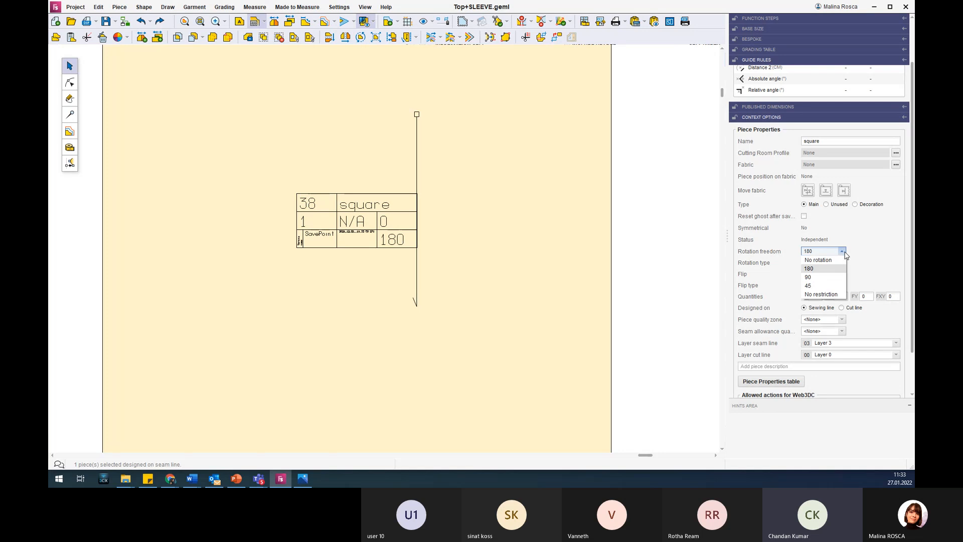
click(775, 253)
mouse_move(758, 265)
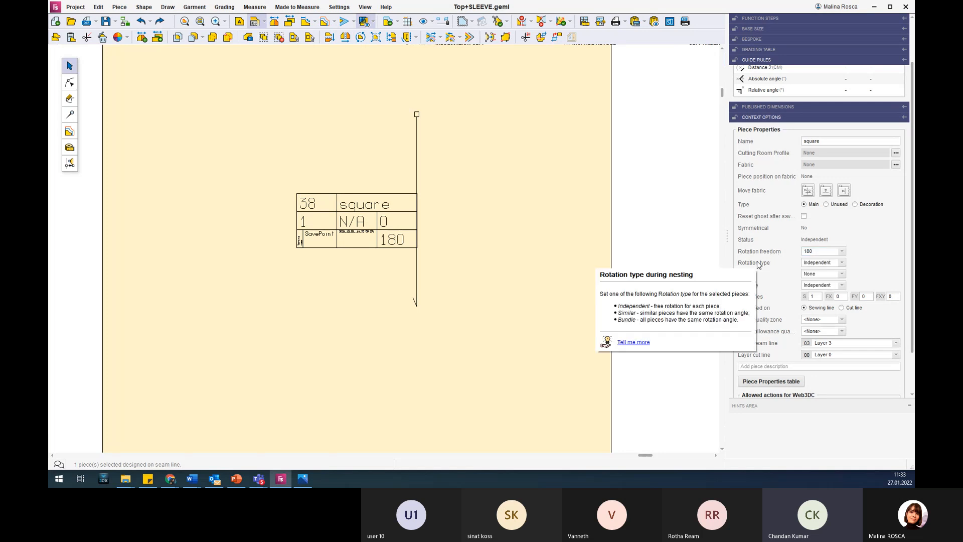
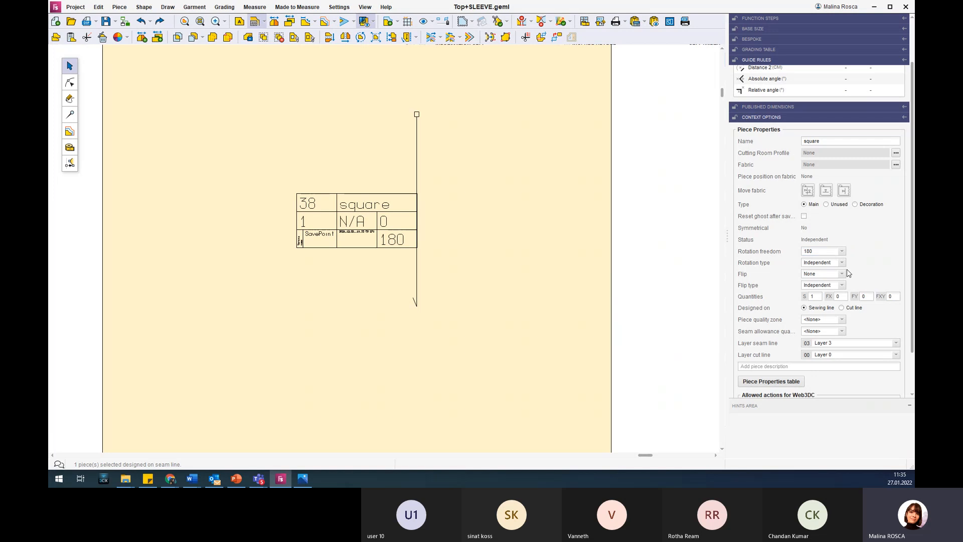
Examine the label cartridges on the square piece and on the back piece.
scroll(464, 194, down, 3)
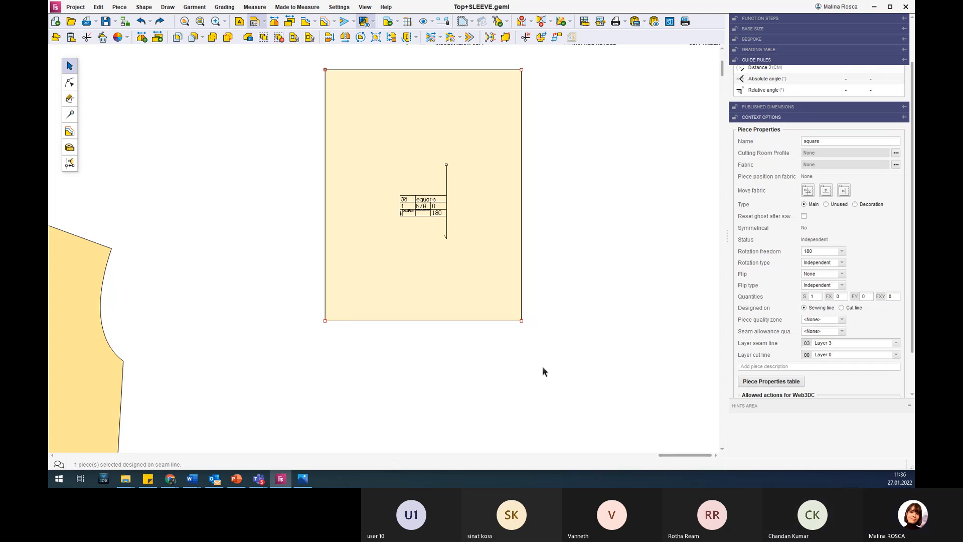
scroll(542, 372, down, 5)
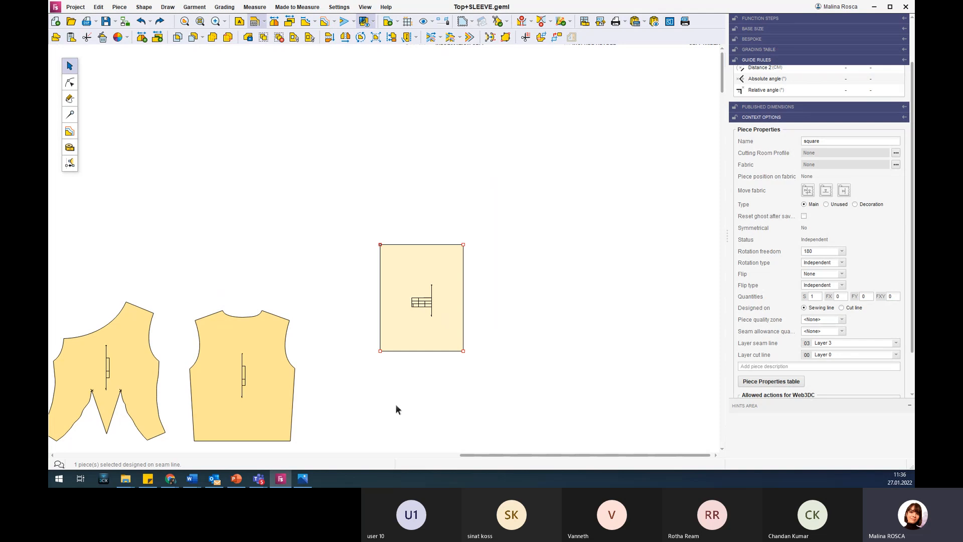
scroll(378, 431, up, 5)
scroll(364, 411, up, 1)
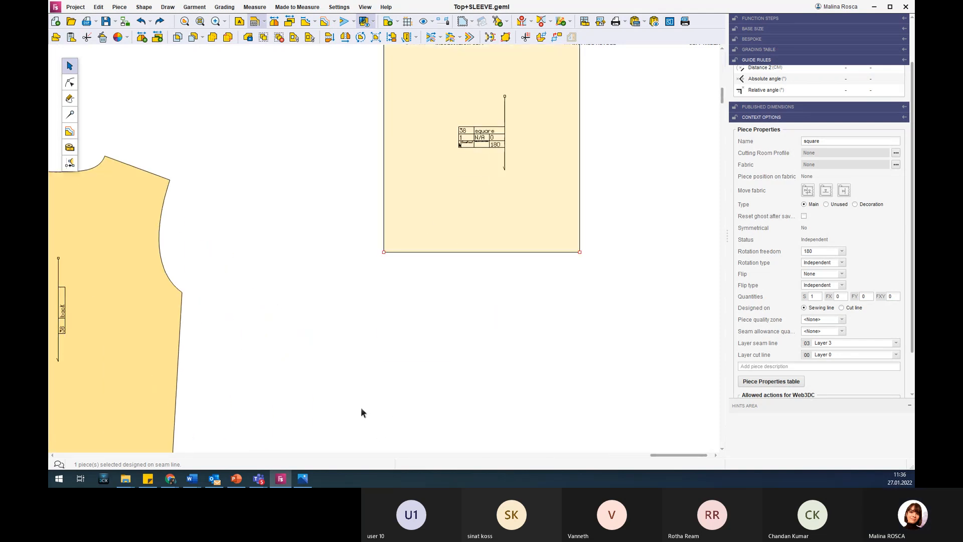
click(70, 114)
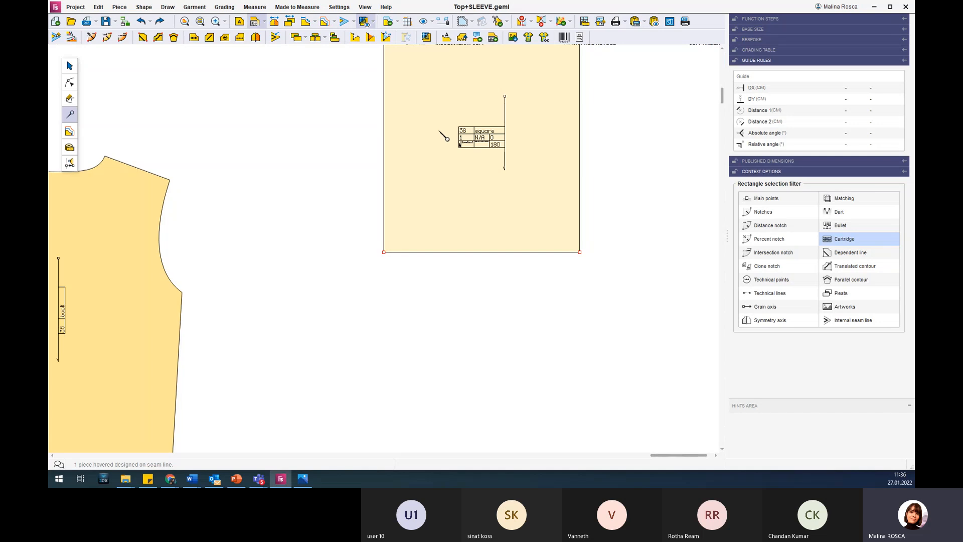
scroll(268, 264, down, 2)
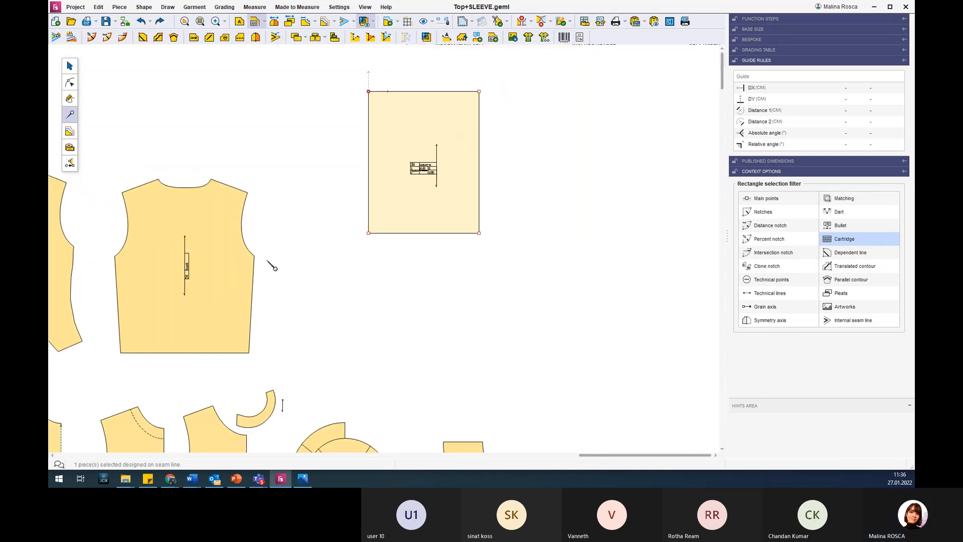
scroll(159, 274, up, 2)
scroll(159, 275, up, 1)
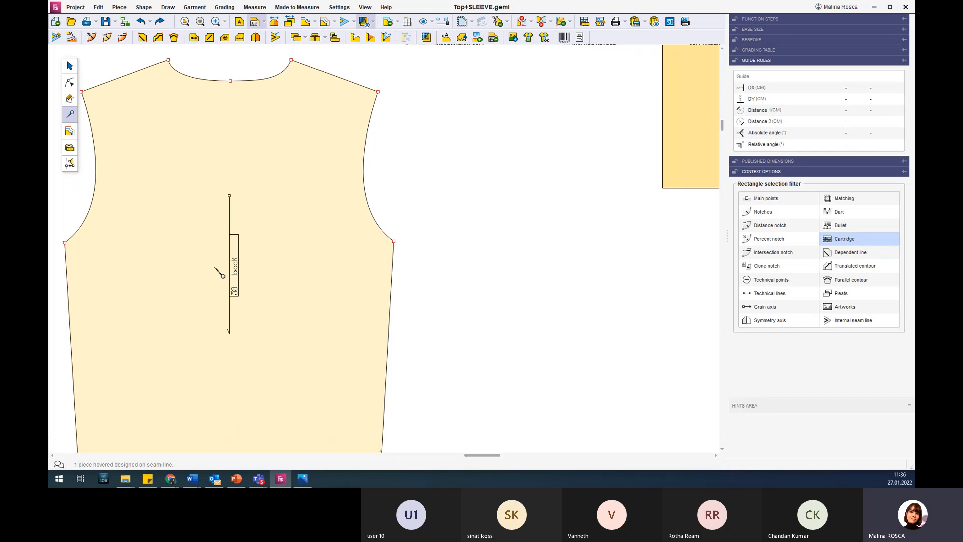
scroll(236, 281, up, 2)
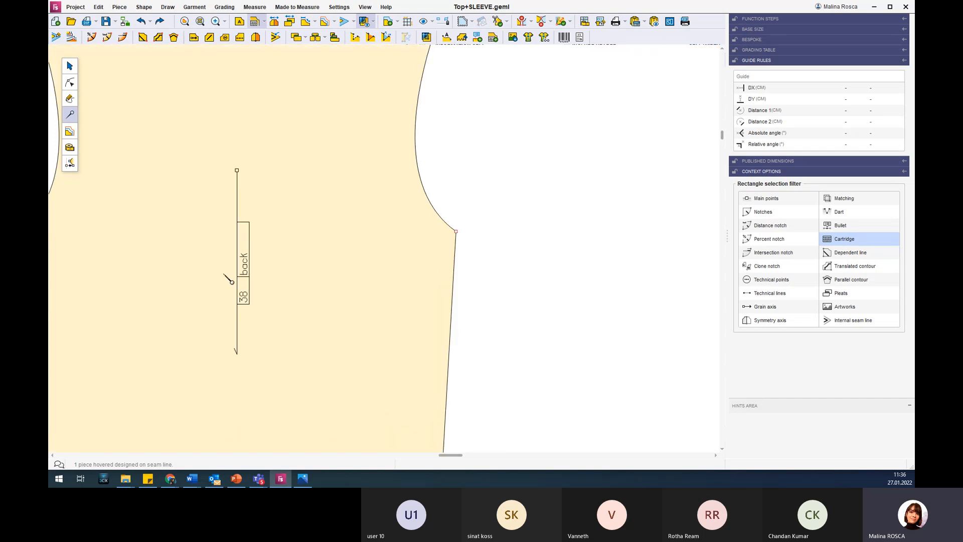
Show the piece name label beside the grain line of the back piece and hide it again.
click(241, 23)
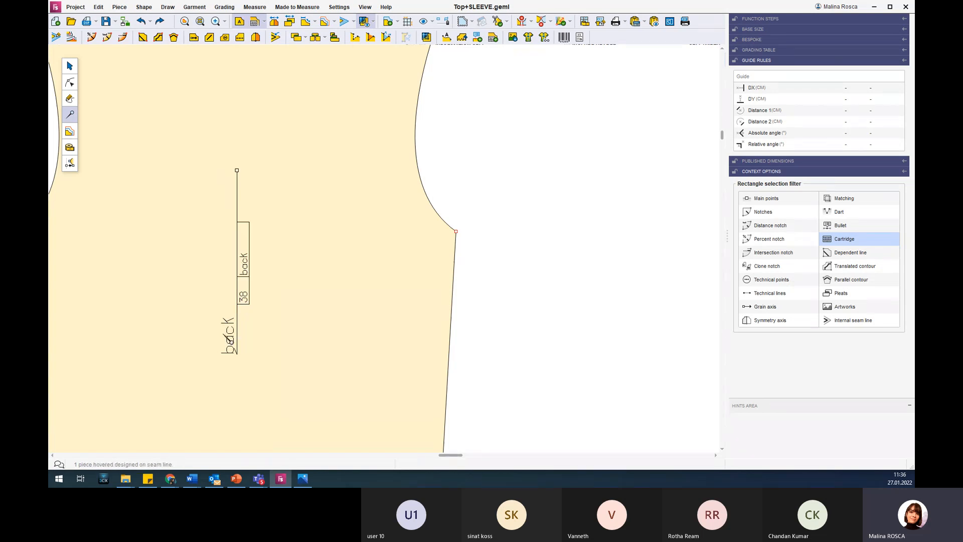
click(227, 356)
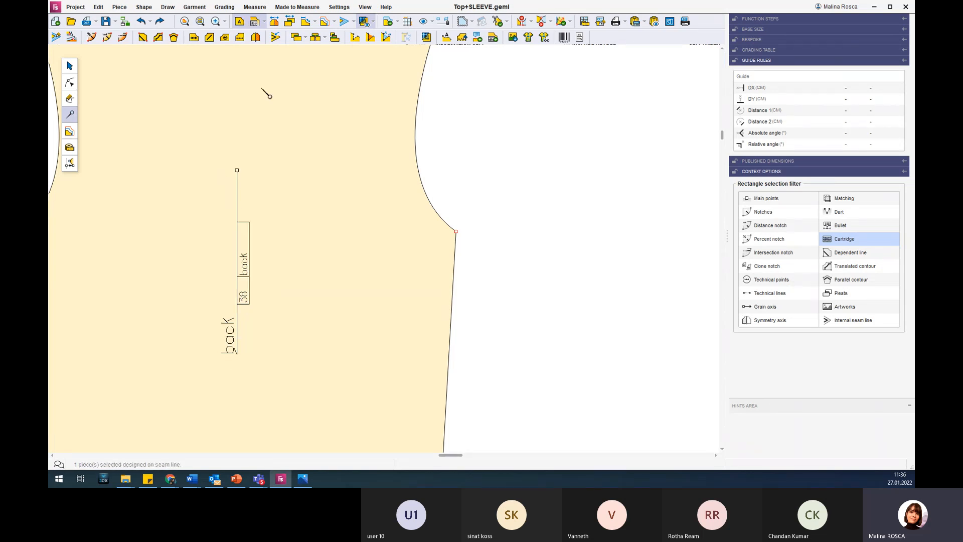
click(238, 23)
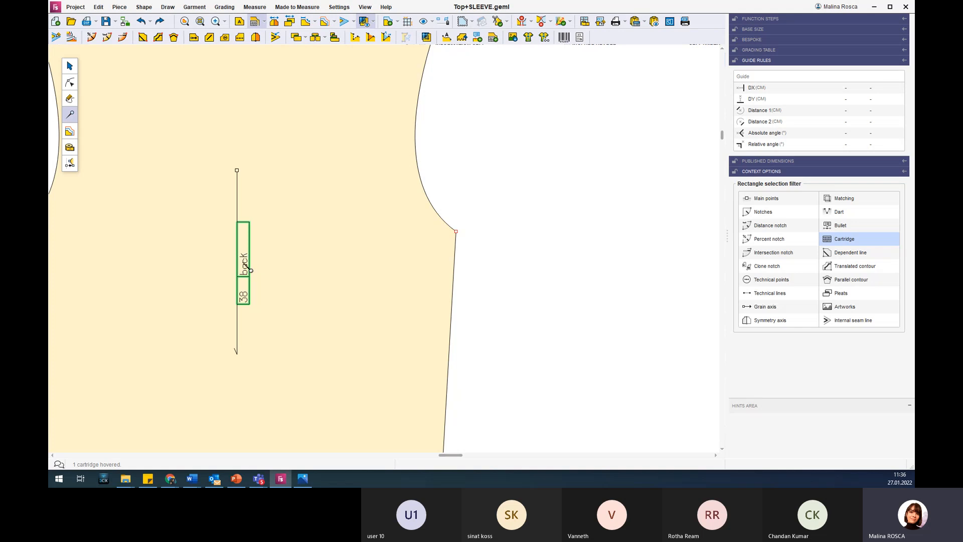
scroll(249, 266, down, 6)
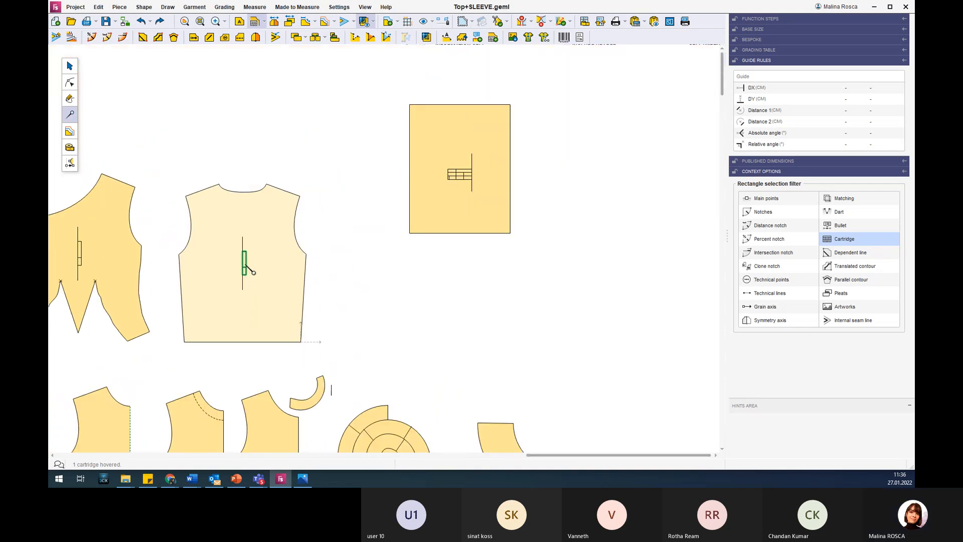
scroll(210, 443, up, 2)
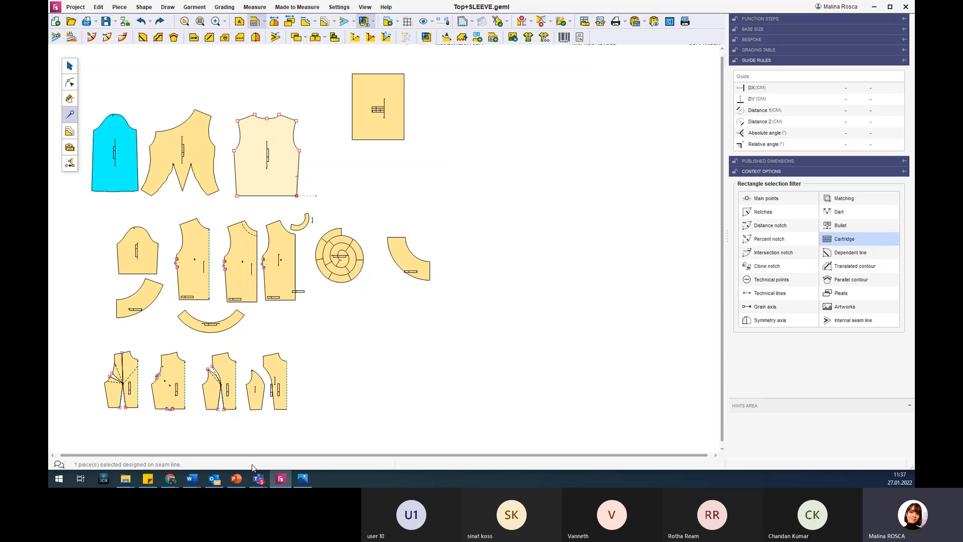
Switch to the PowerPoint presentation, view the Pleats slide, and return to the pattern workspace.
click(237, 479)
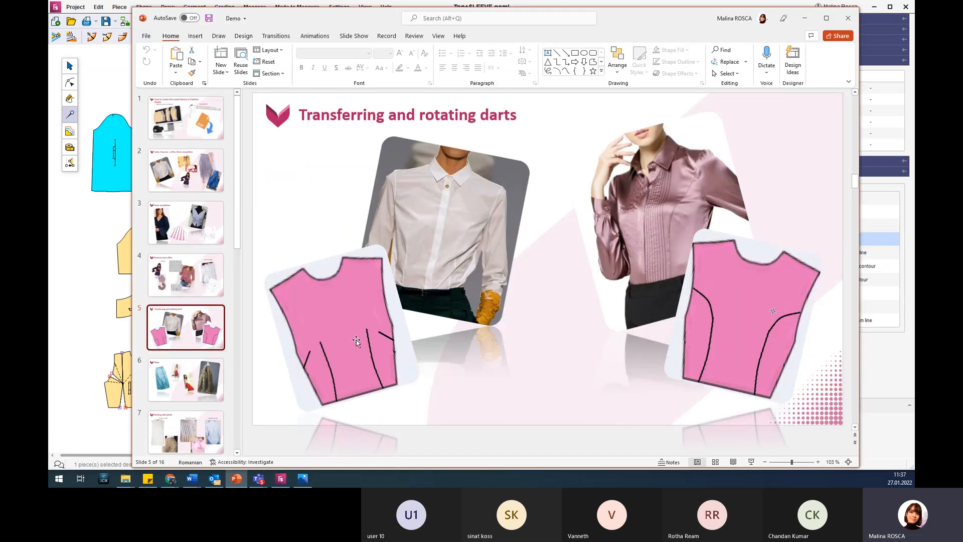
click(210, 384)
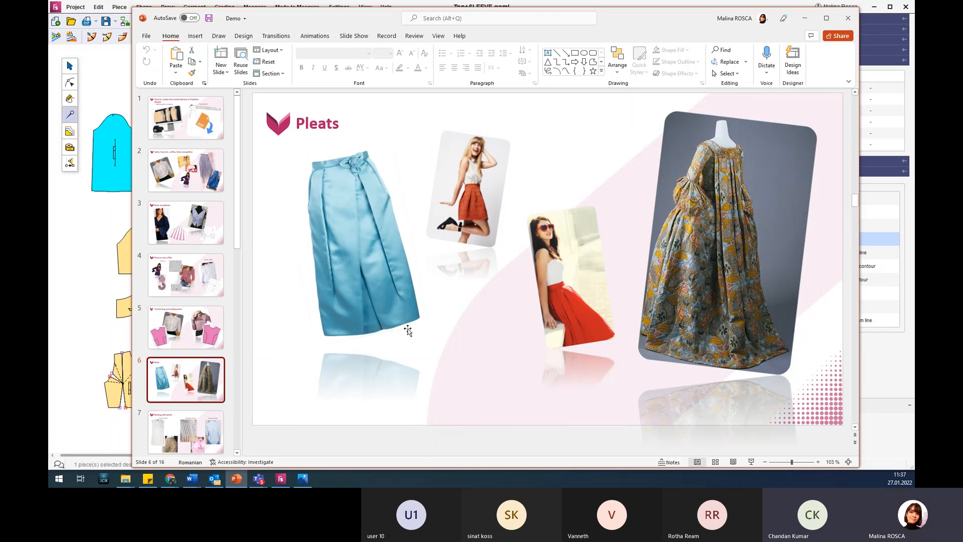
click(804, 18)
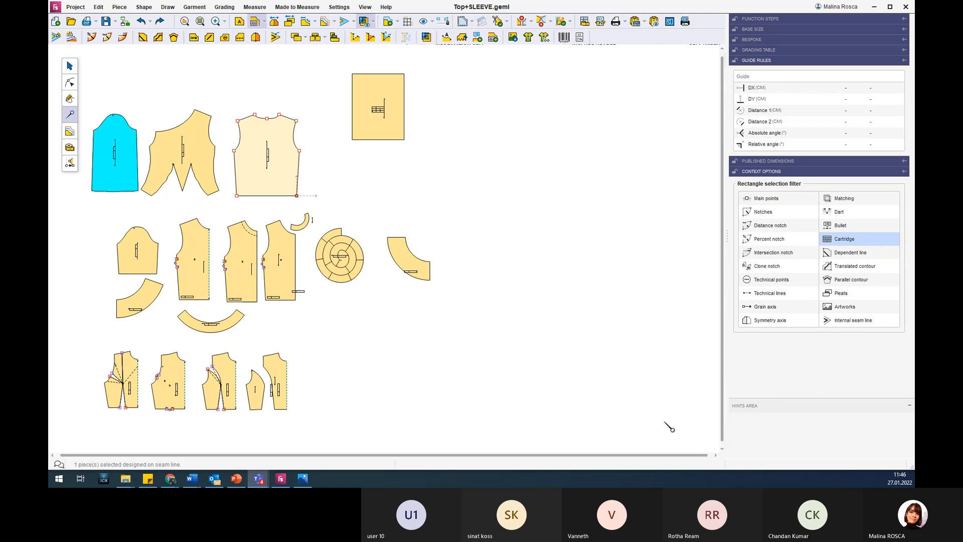
right_click(281, 478)
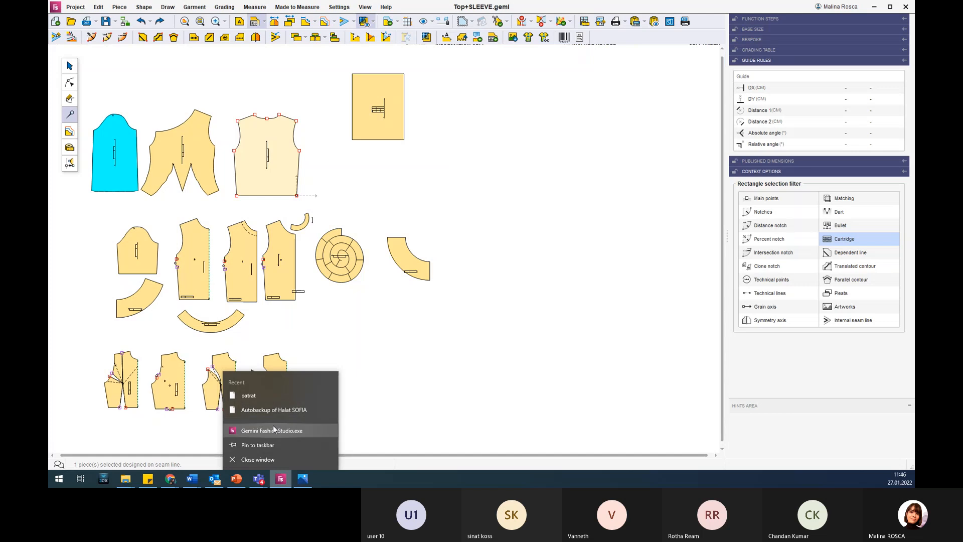
click(272, 427)
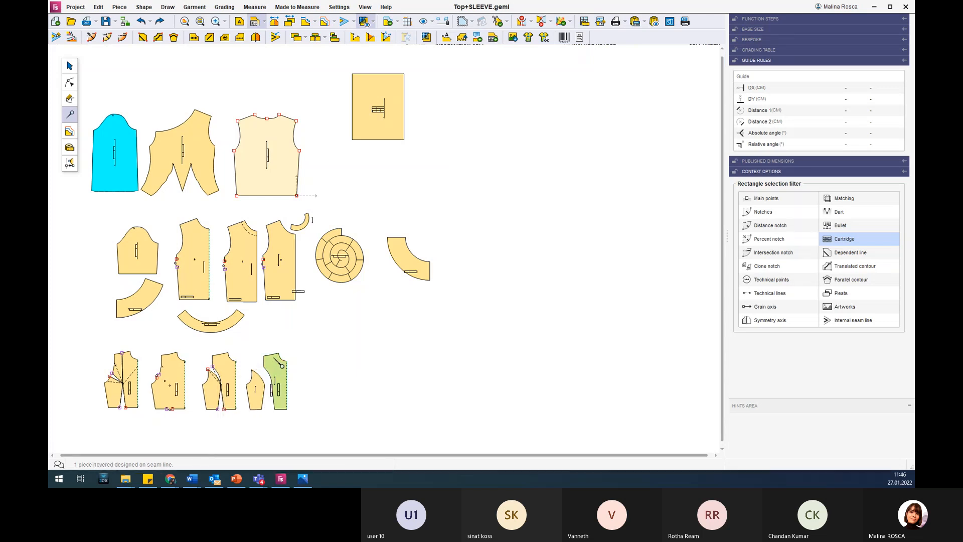
click(281, 366)
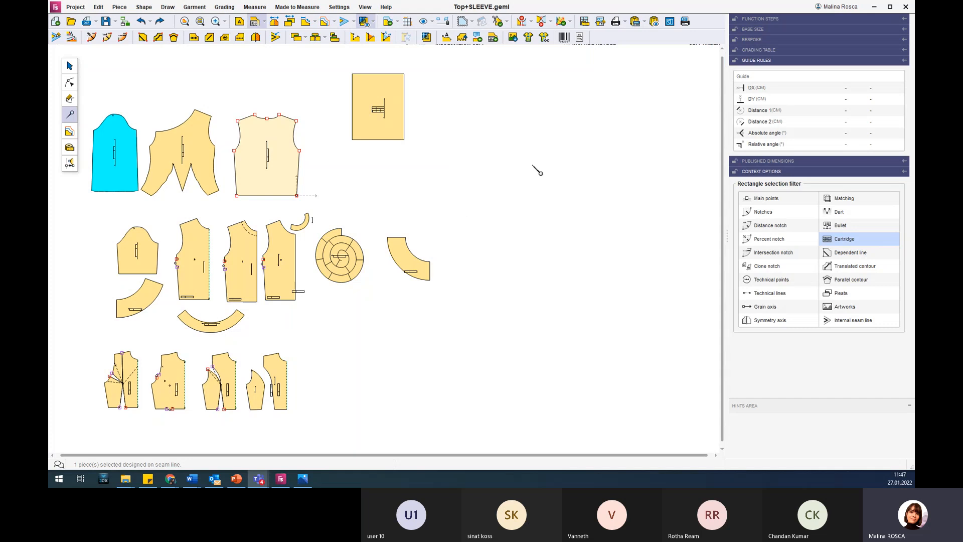
click(836, 7)
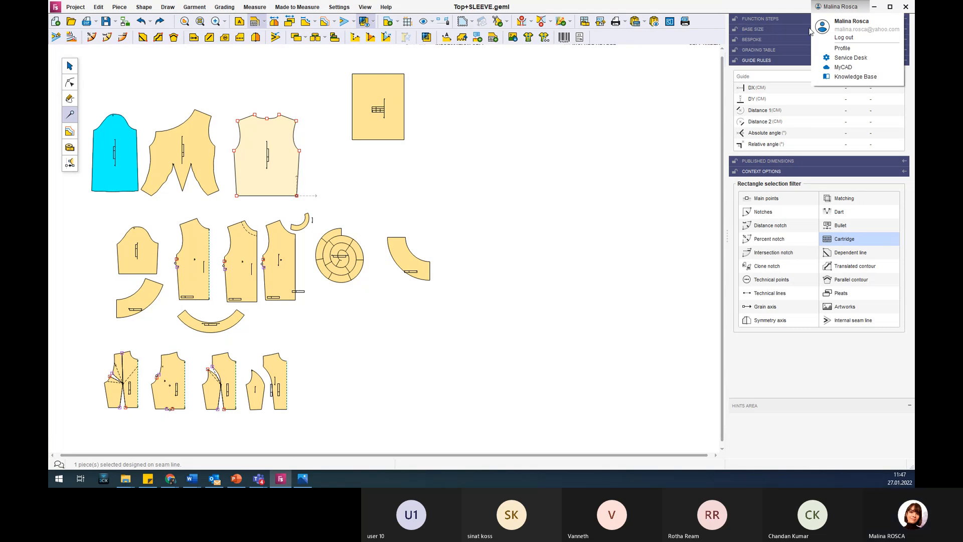
click(761, 10)
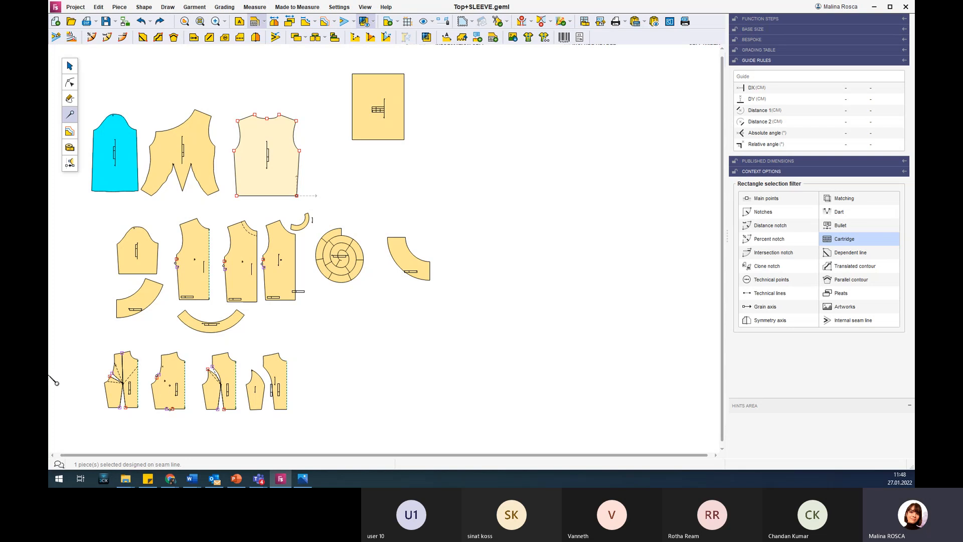
Switch to PowerPoint, view the Working with pleats slide, and return to the pattern workspace.
scroll(55, 384, up, 1)
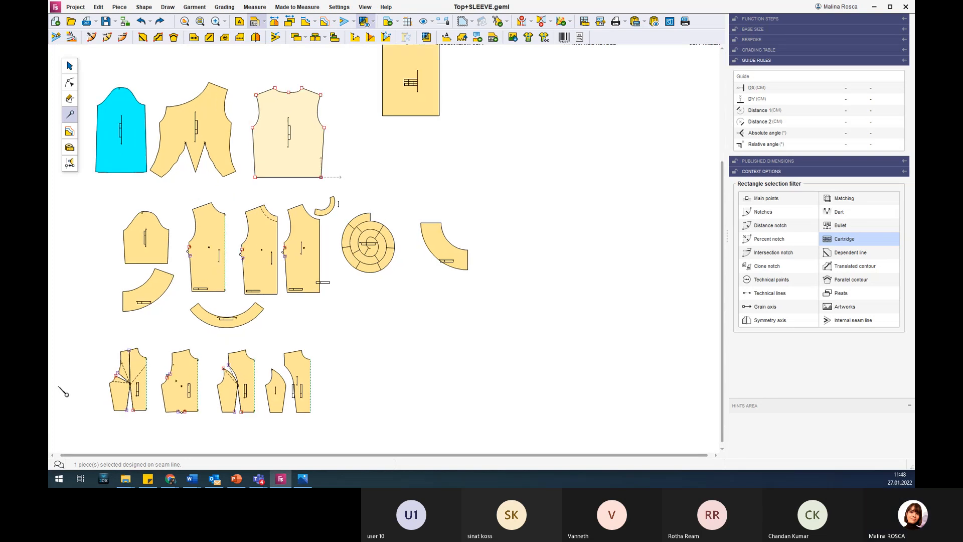
click(236, 479)
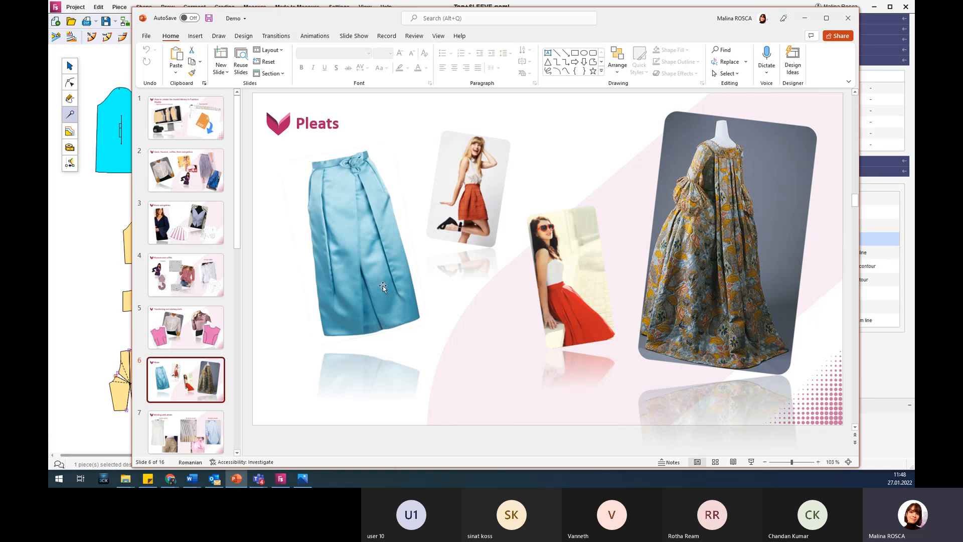
click(203, 433)
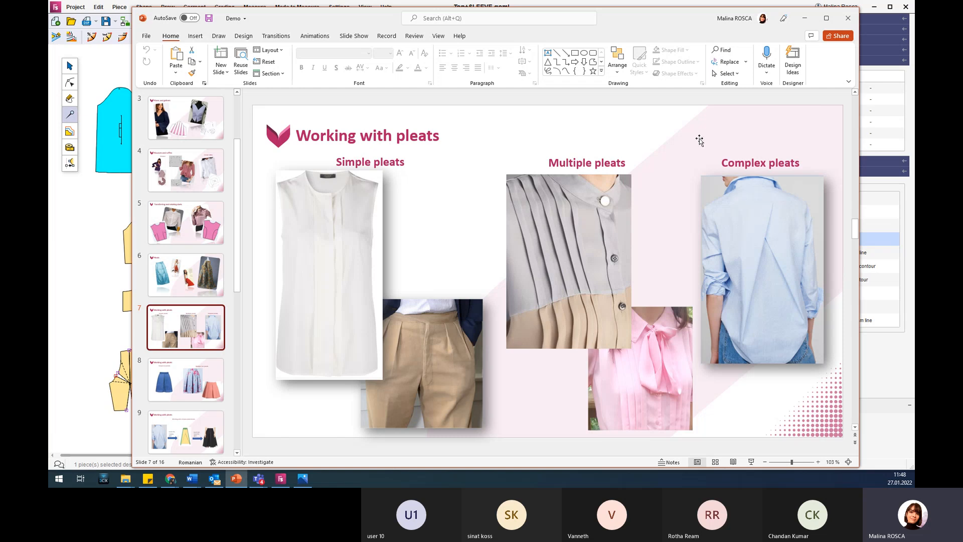
click(804, 19)
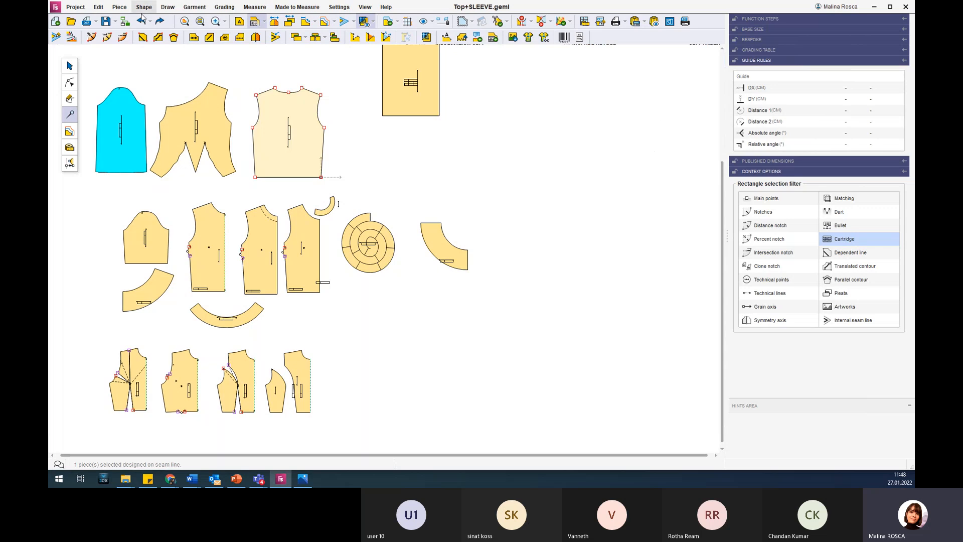
Open blouse.geml from the simple complex pleats folder without saving the changes to Top+SLEEVE.geml.
click(70, 21)
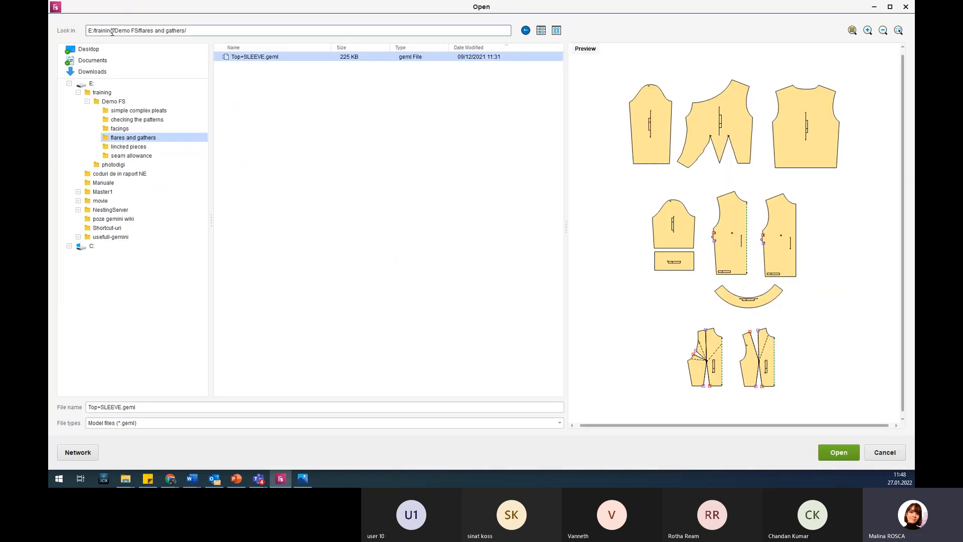
click(167, 111)
click(246, 58)
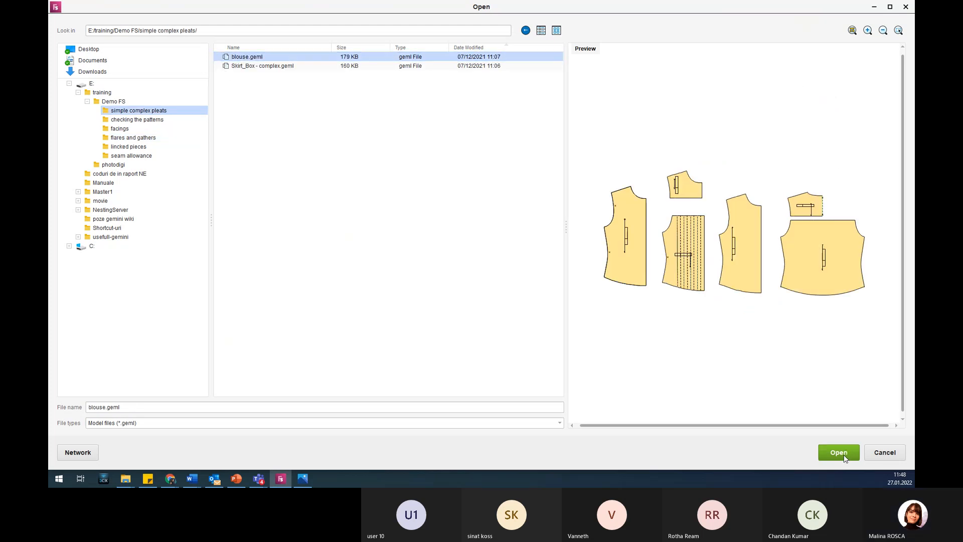
click(843, 452)
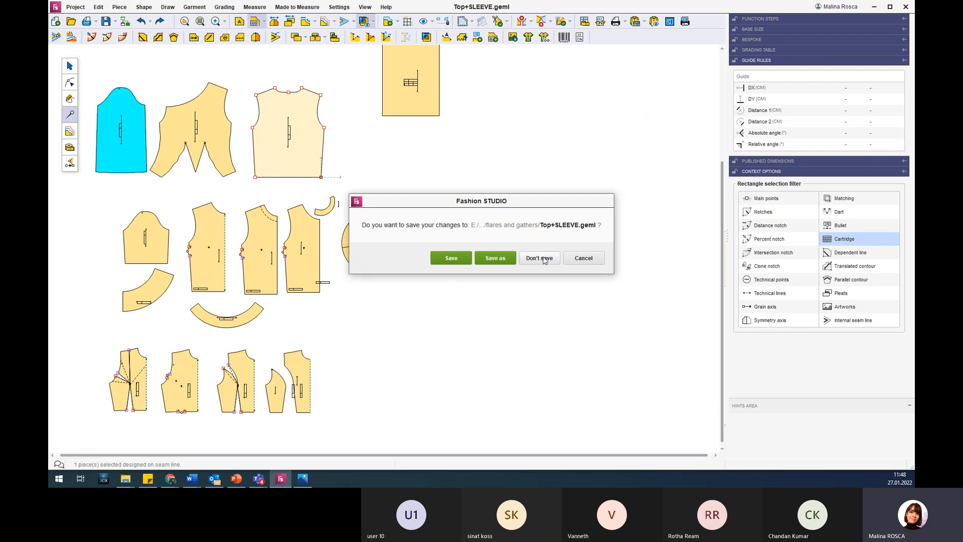
click(542, 257)
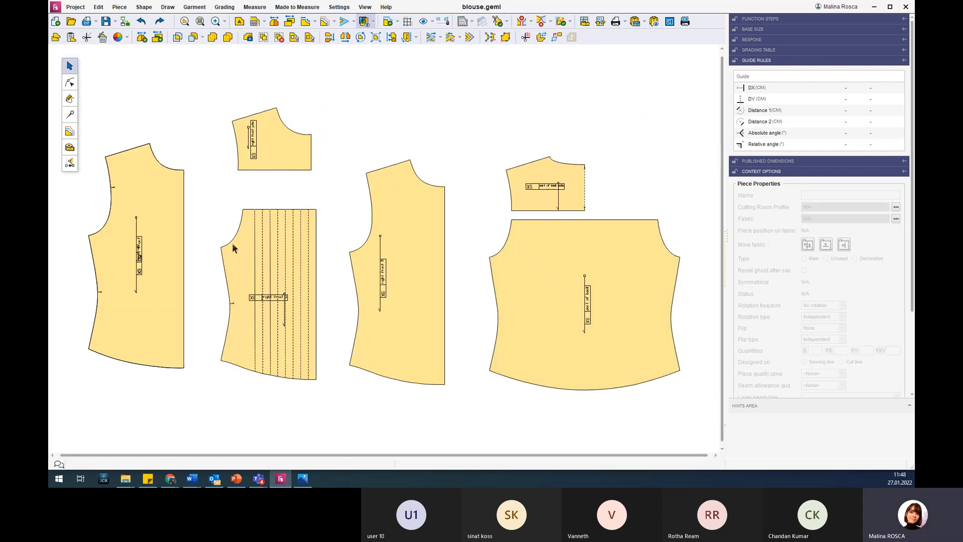
Select the right front piece of the blouse and bring up the pleat tools.
click(141, 213)
scroll(141, 214, down, 2)
scroll(140, 207, up, 3)
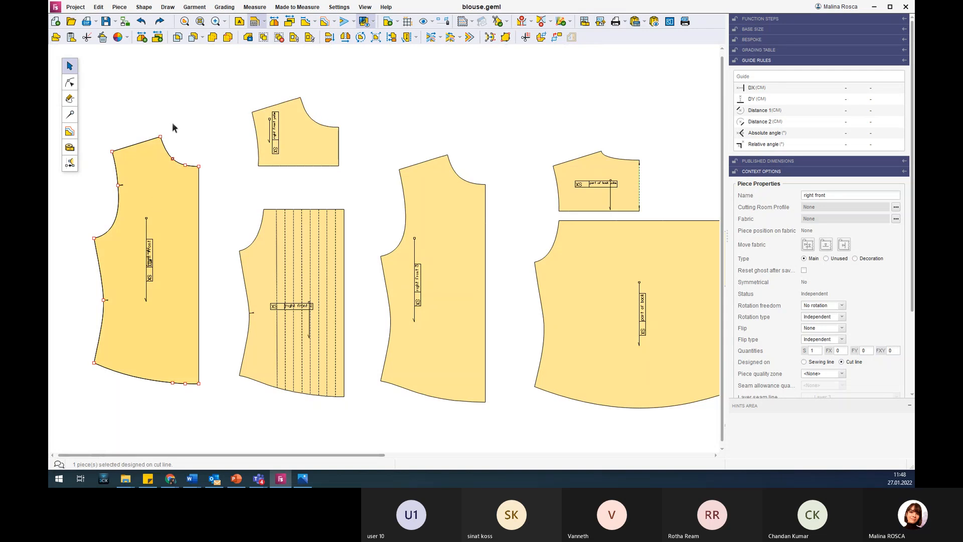
click(76, 115)
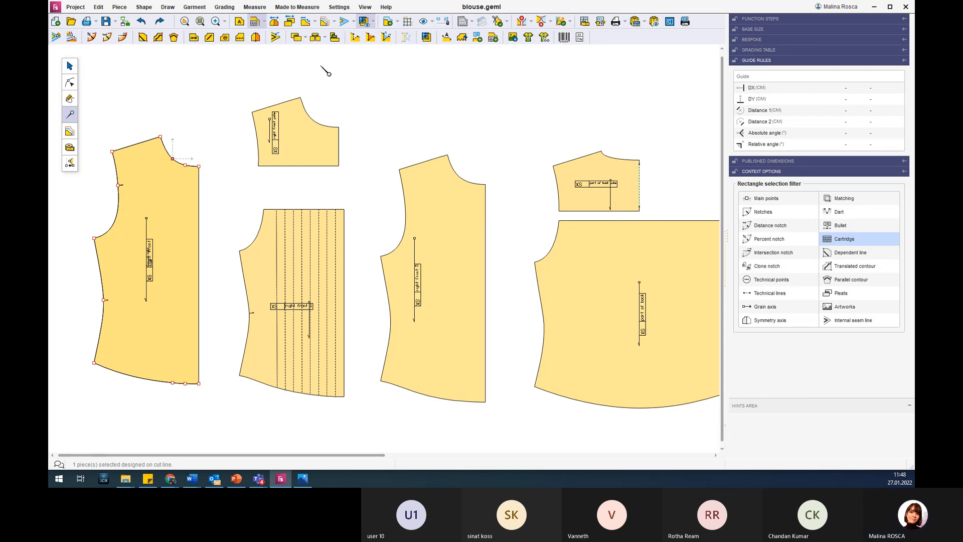
Review the simple pleat creation options and compare them with the Working with pleats slide in PowerPoint.
click(306, 39)
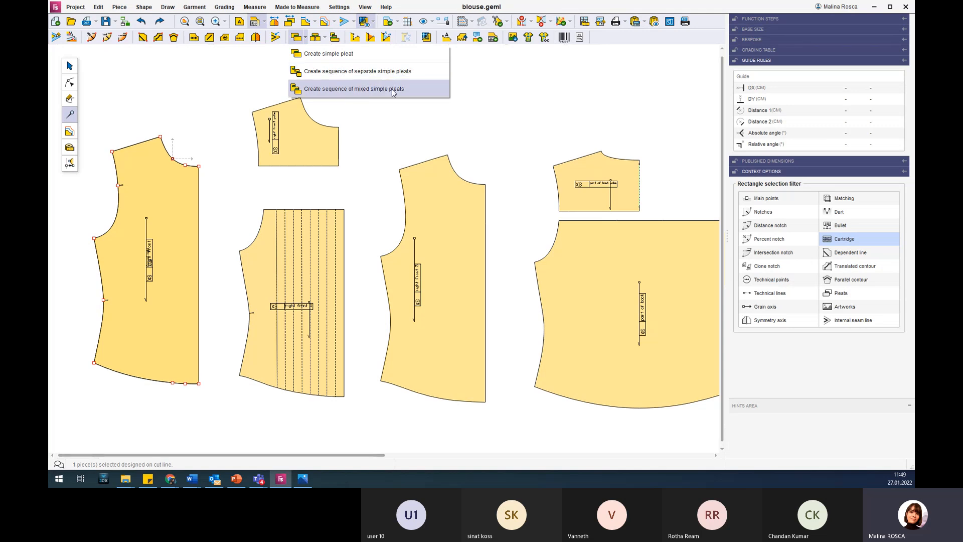
click(237, 479)
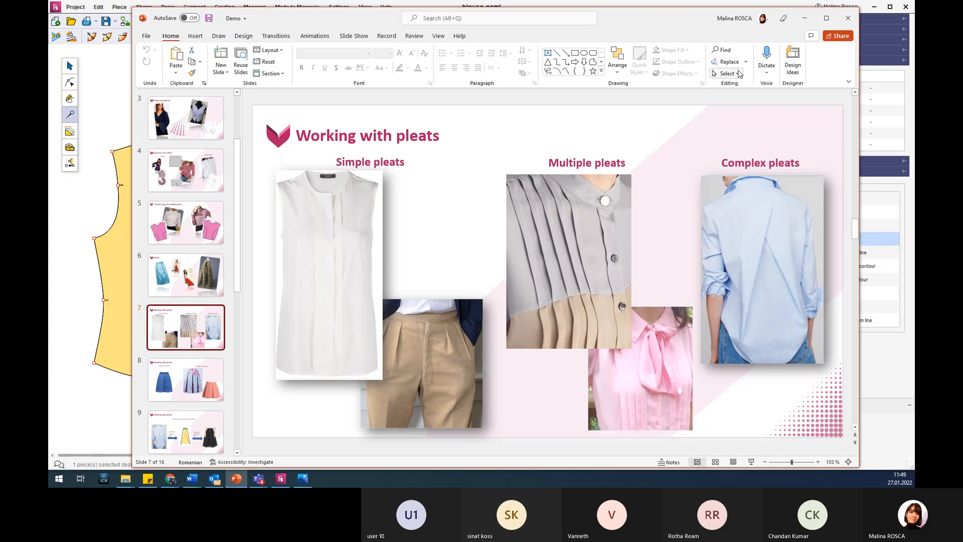
click(805, 18)
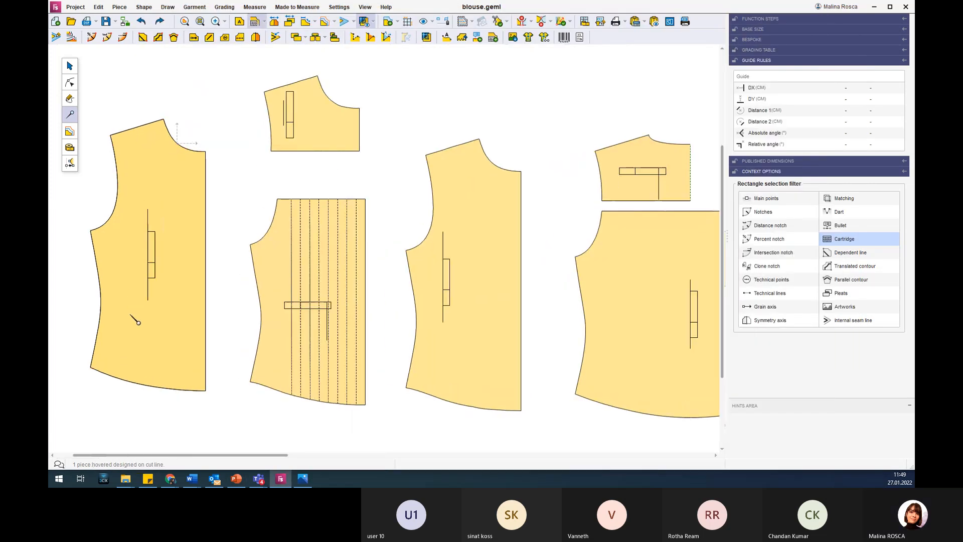
Create a simple pleat on the right front piece through the two neckline points and the two matching hem points.
scroll(137, 322, up, 1)
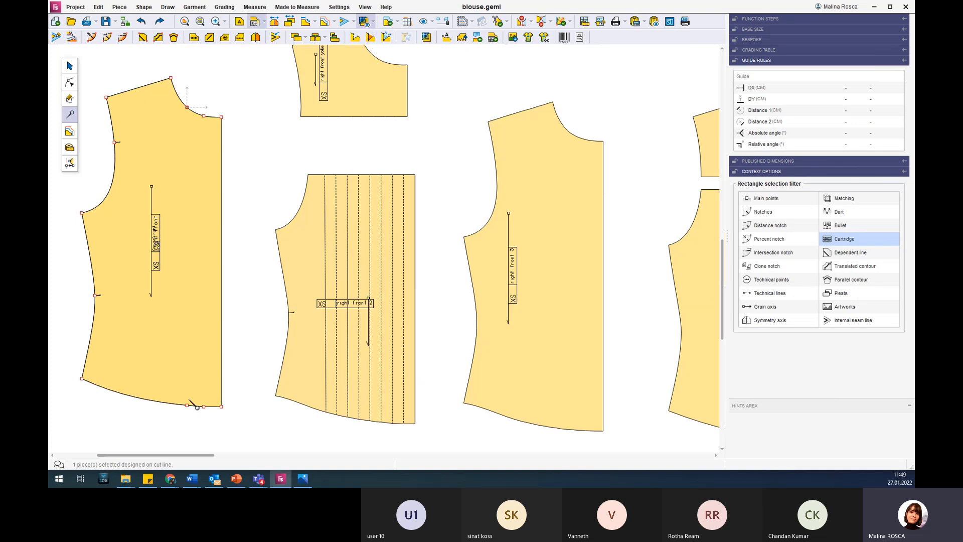
click(304, 38)
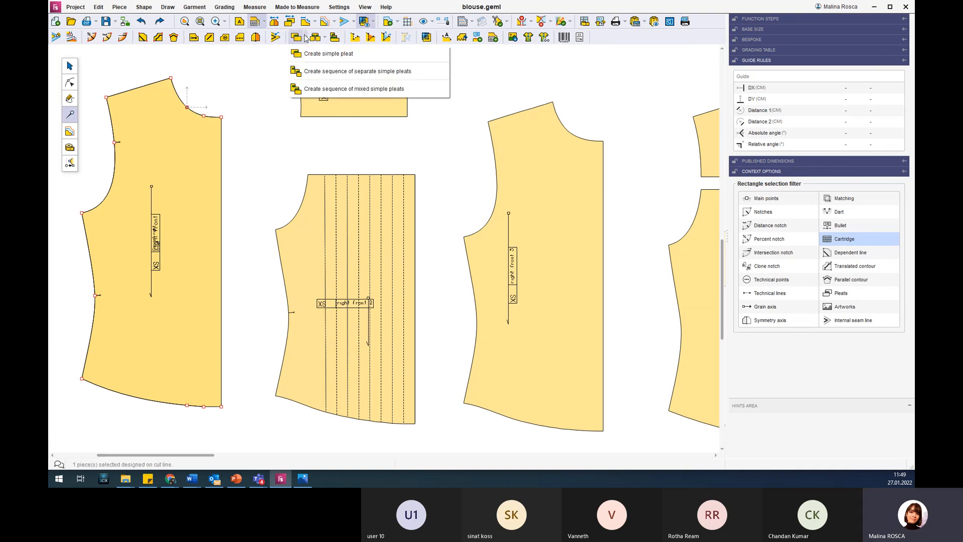
click(345, 60)
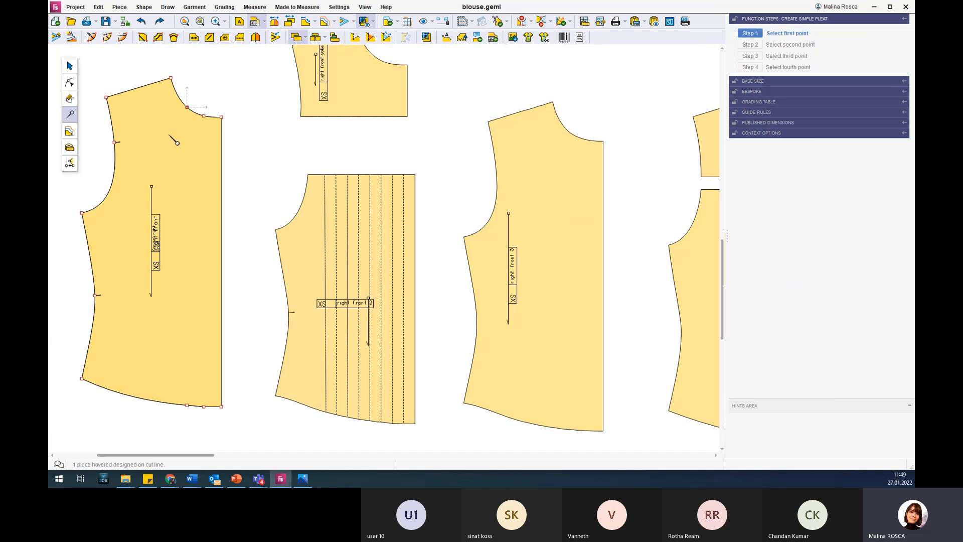
click(186, 108)
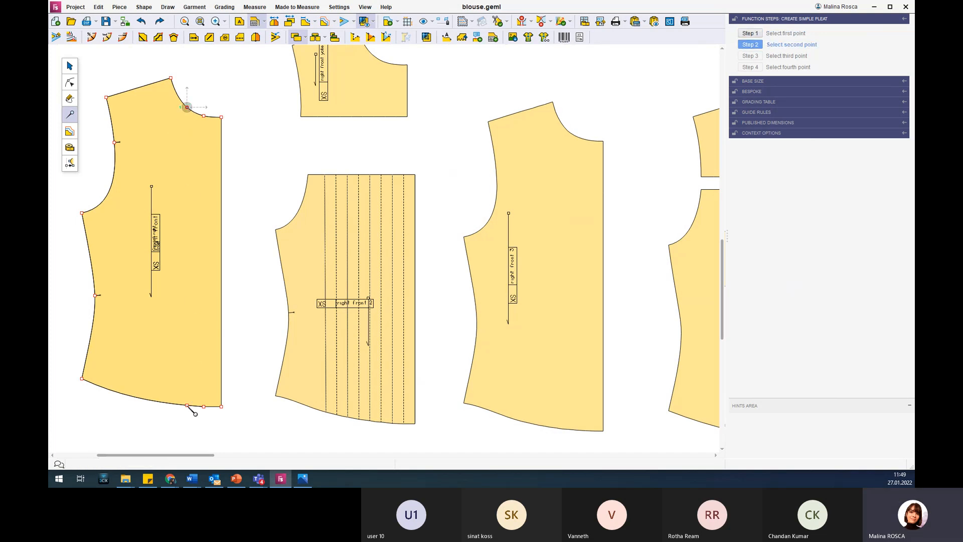
click(187, 405)
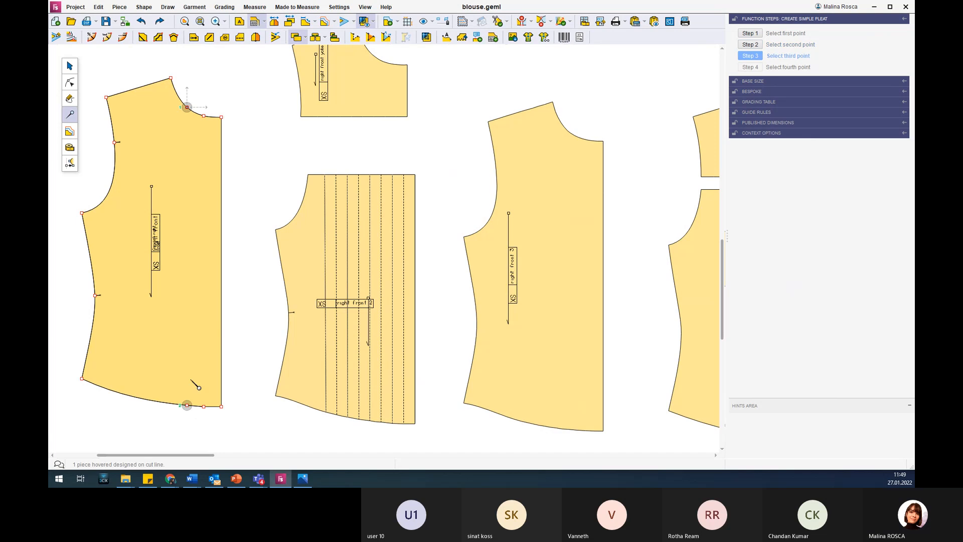
click(204, 116)
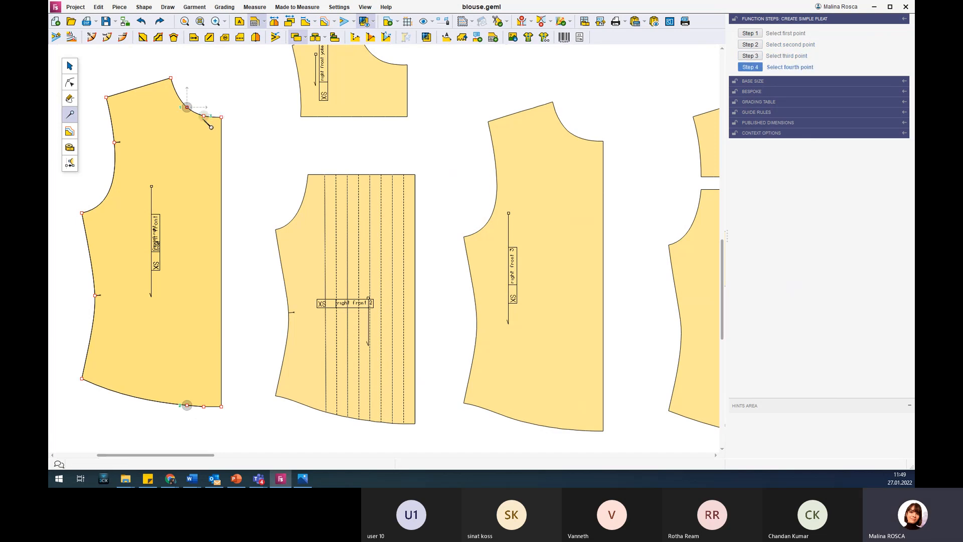
click(204, 406)
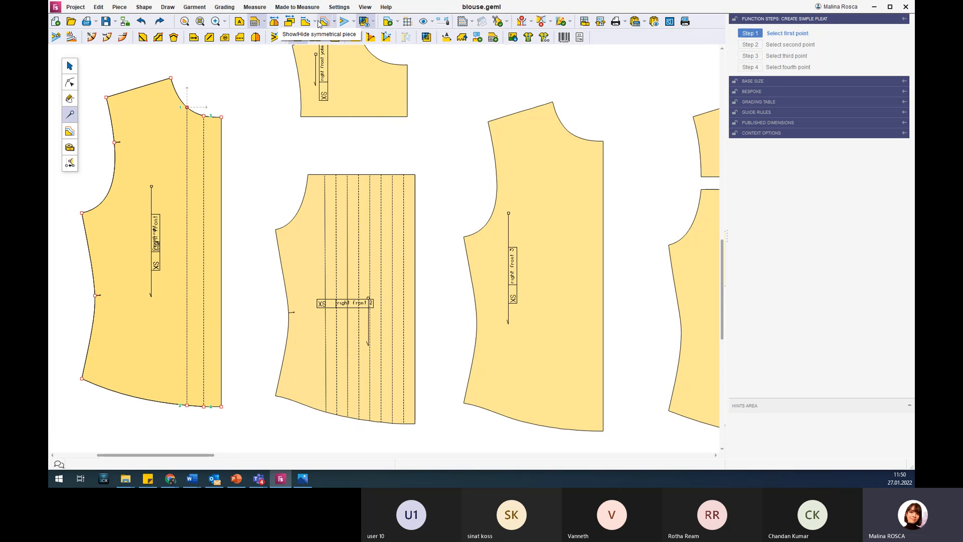
Toggle the right front's unpleated shape on and off, end the pleat command, and display the unpleated shape again.
click(289, 22)
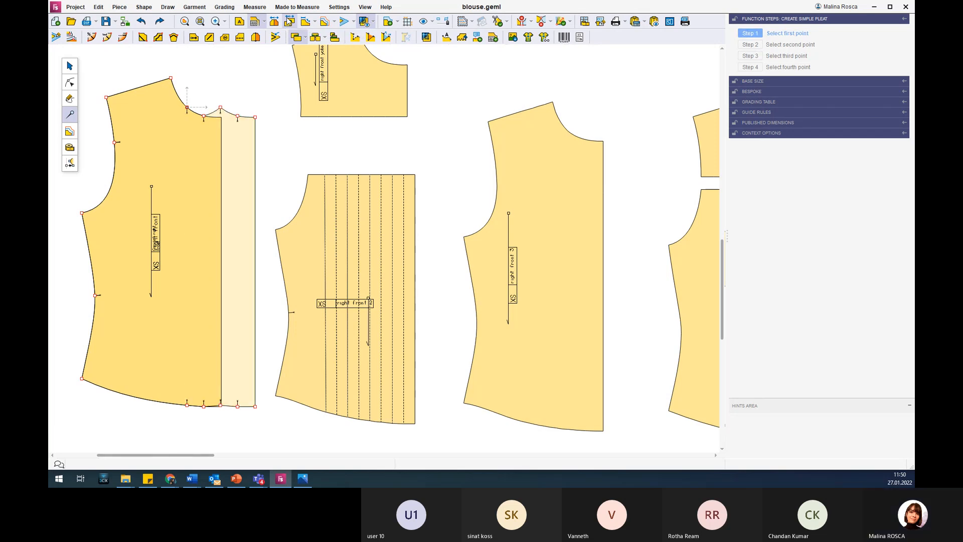
click(289, 21)
click(290, 21)
click(289, 21)
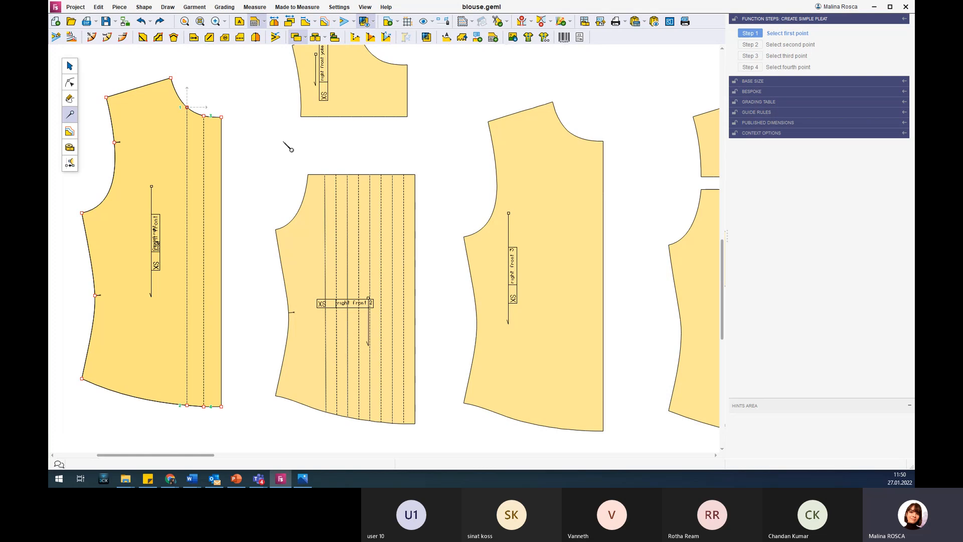
key(Escape)
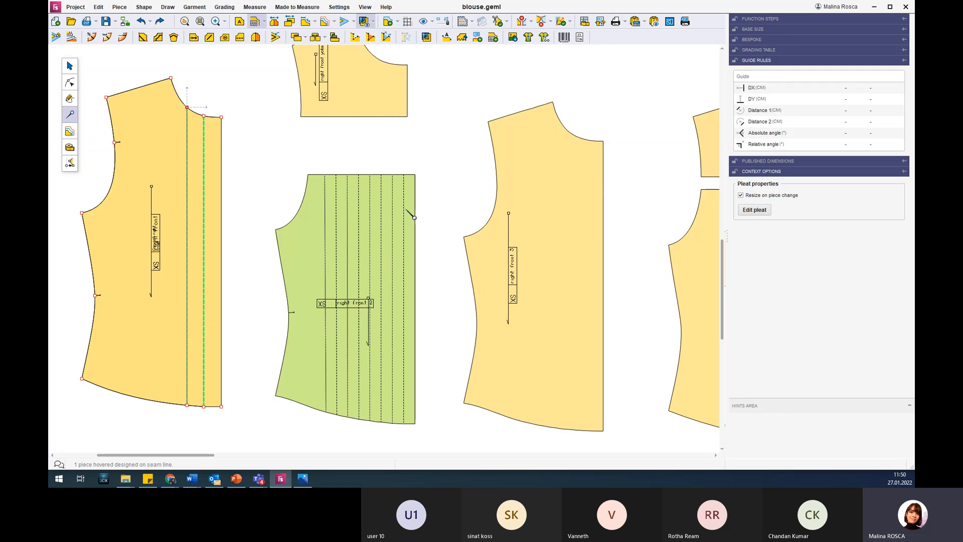
click(414, 217)
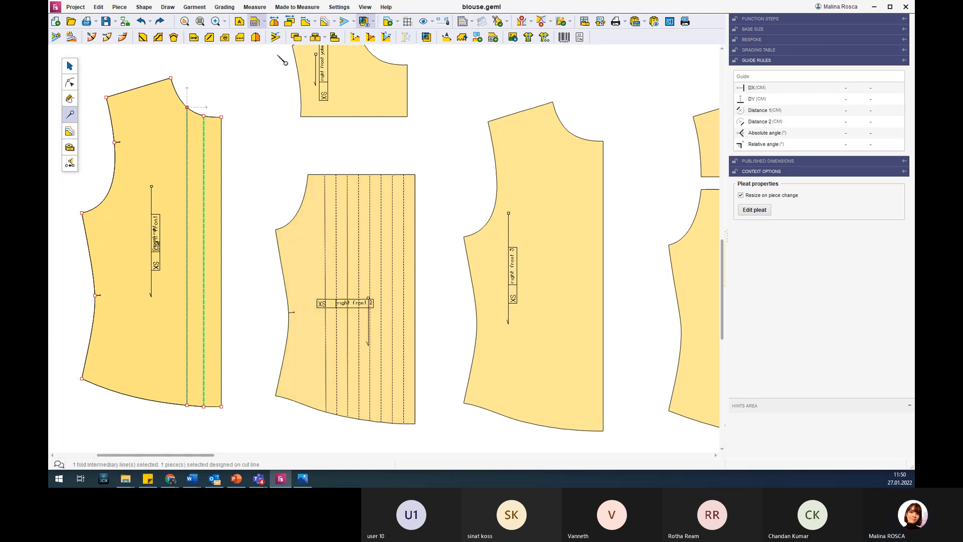
click(289, 22)
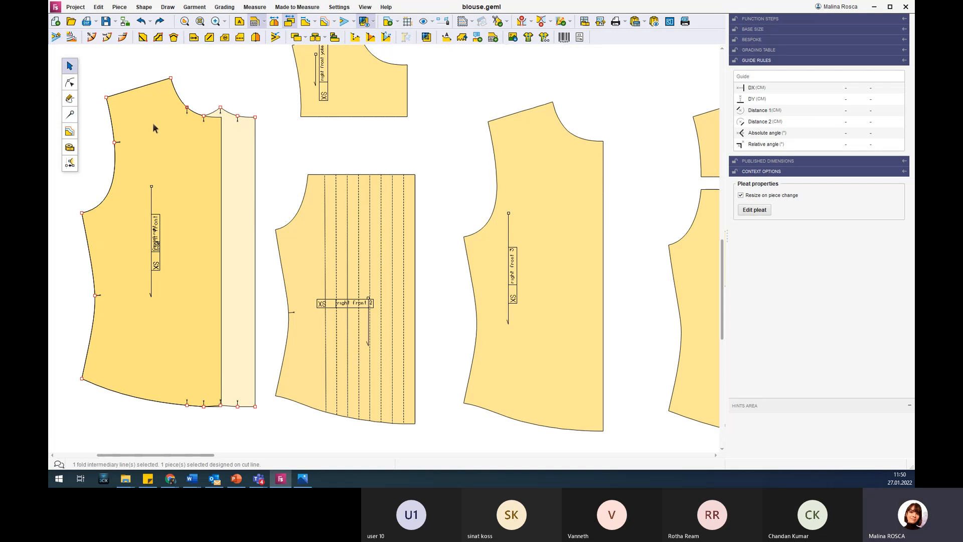
Show the unpleated shape of the right front 2 piece, and hide it again.
click(303, 239)
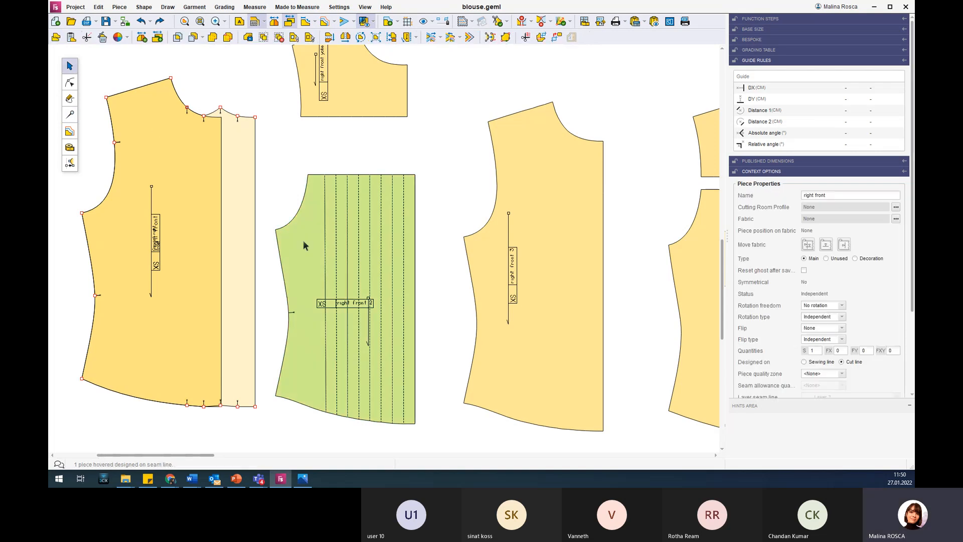
click(290, 22)
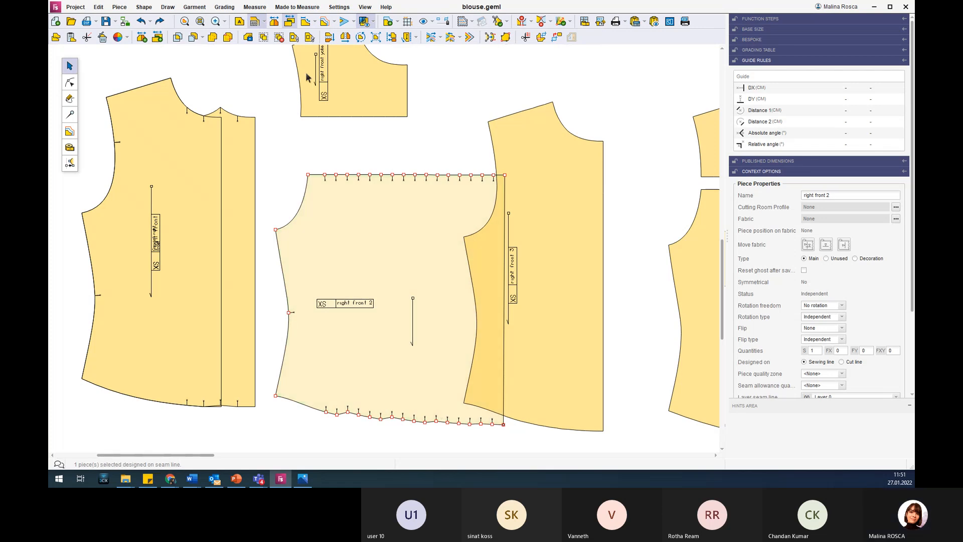
click(289, 22)
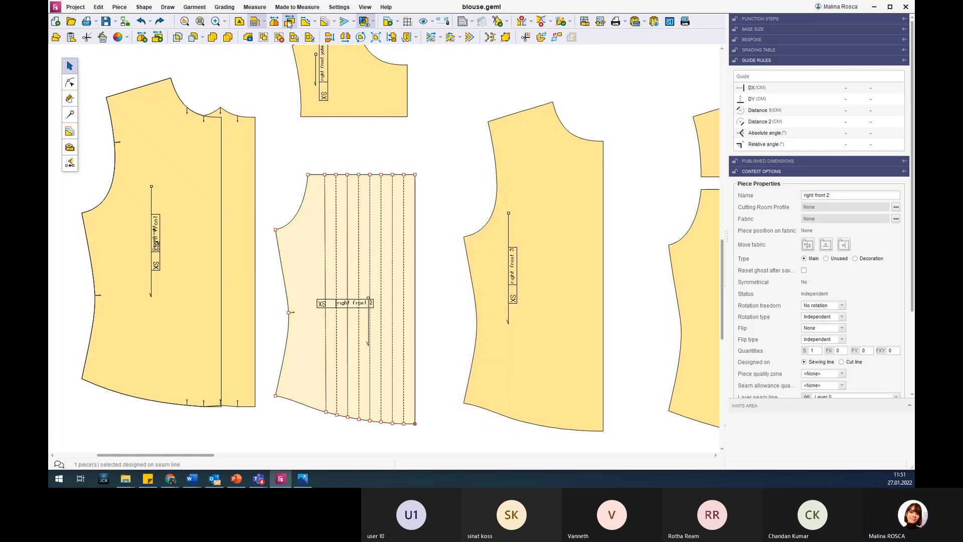
Draw a separate rectangular piece about 25 cm wide and 6 cm high beside the right front yoke's neckline.
scroll(362, 153, down, 2)
scroll(349, 61, up, 4)
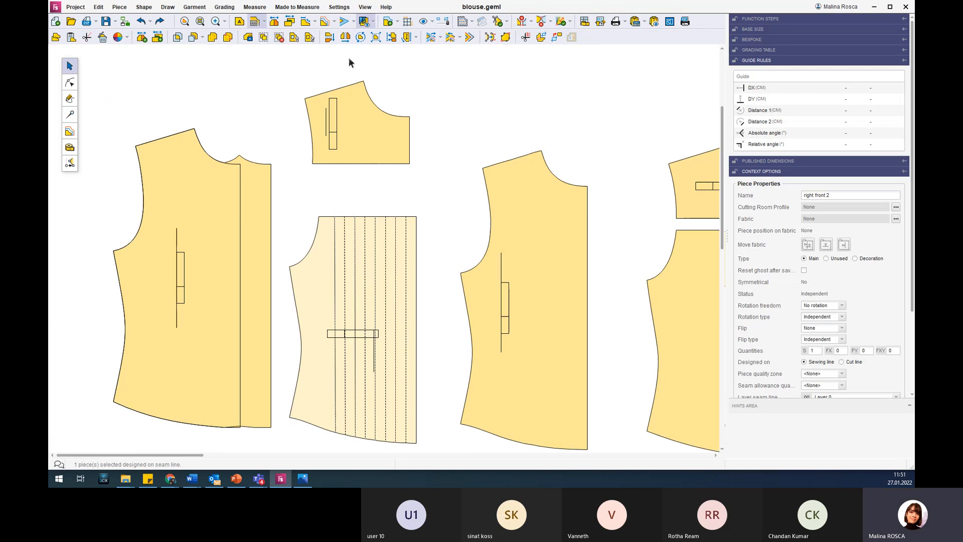
click(358, 170)
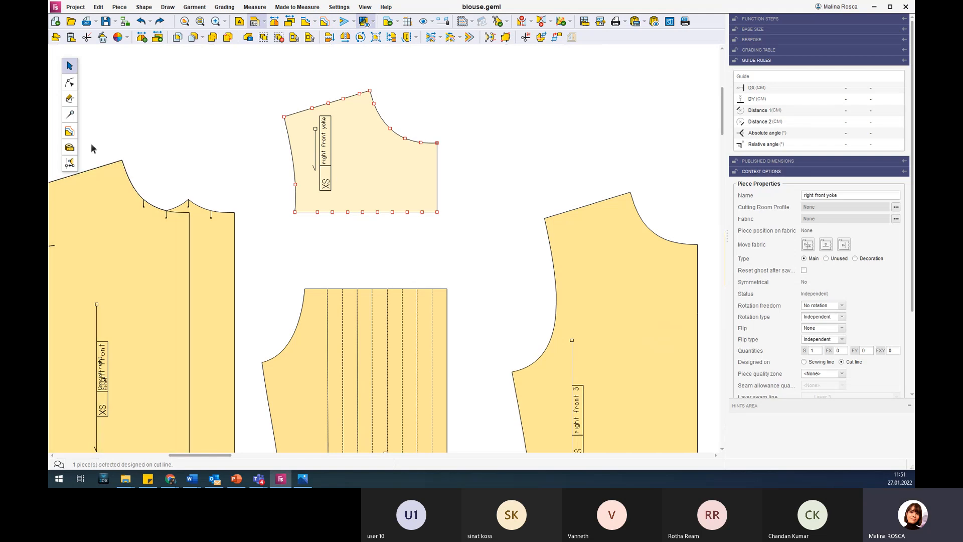
click(73, 100)
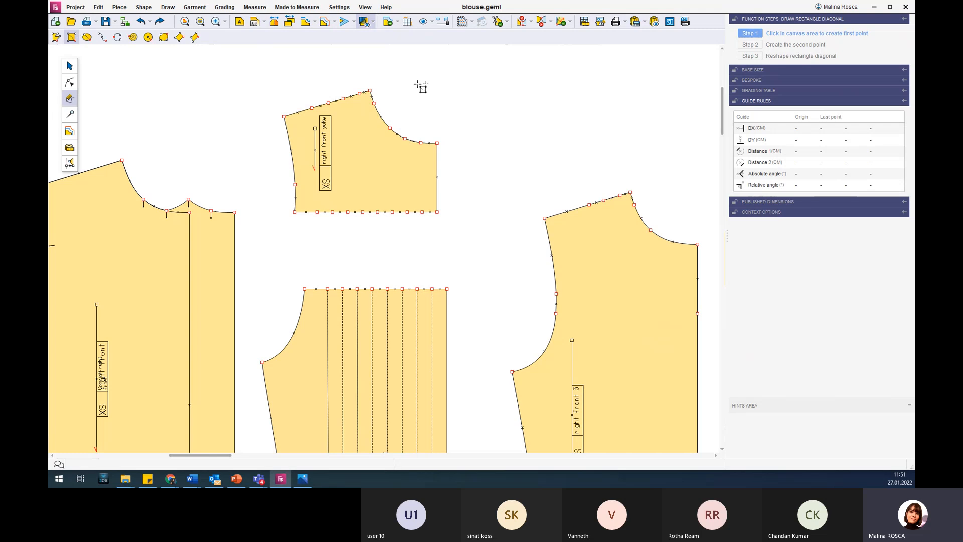
click(432, 80)
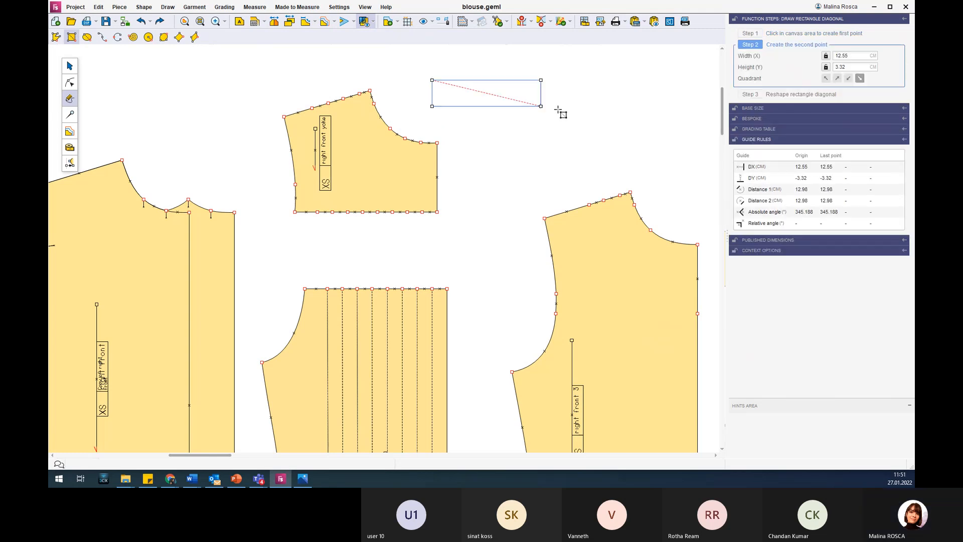
click(618, 127)
click(757, 105)
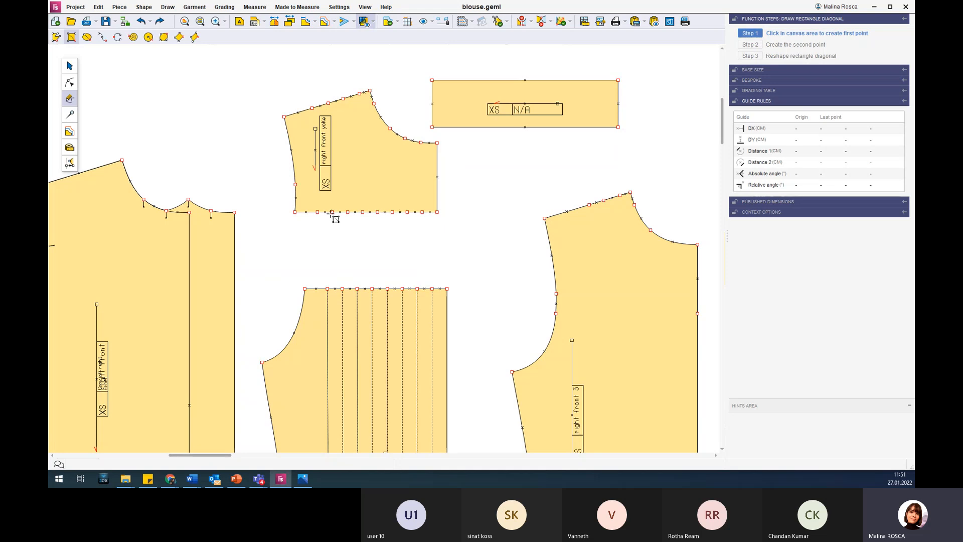
Choose the rectangle's lower edge, from its left corner to its right corner, for division into a given number of parts.
click(70, 83)
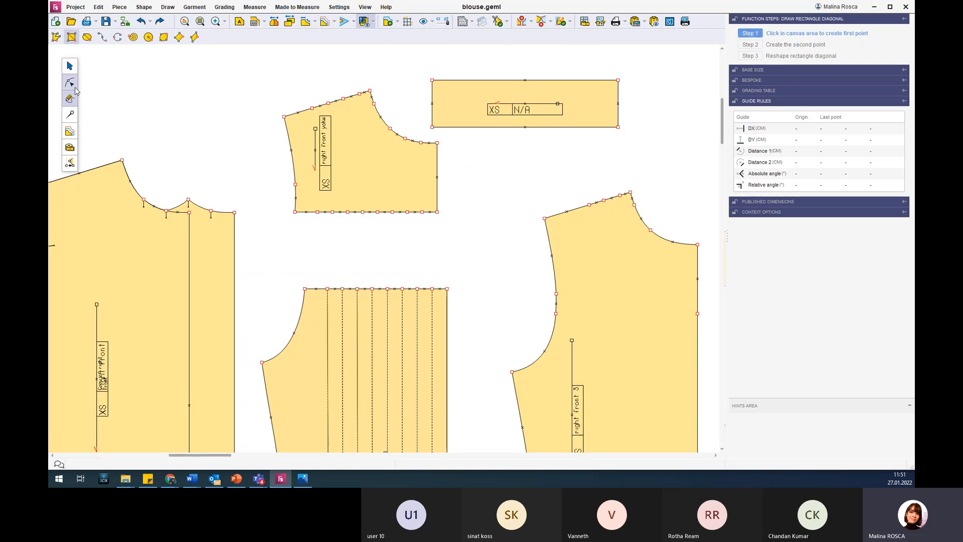
click(347, 160)
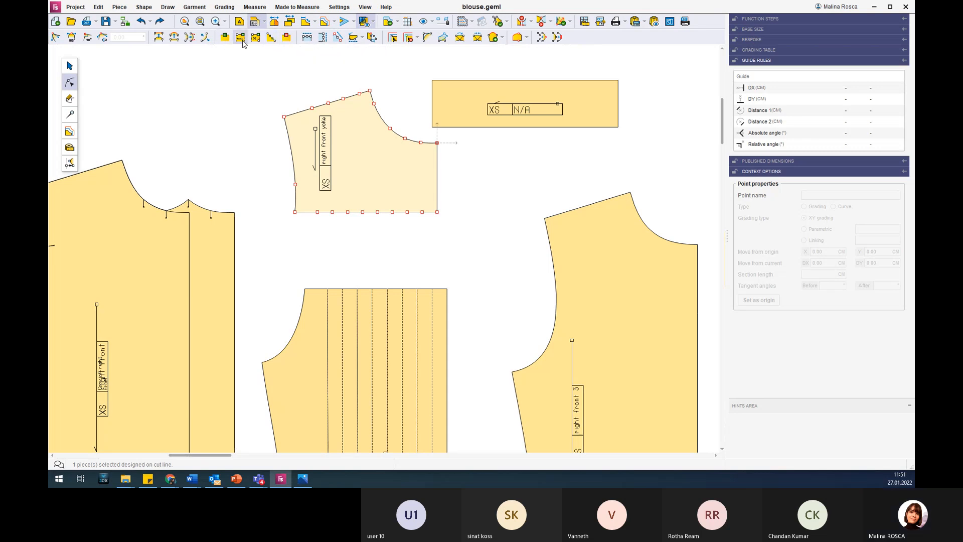
click(274, 41)
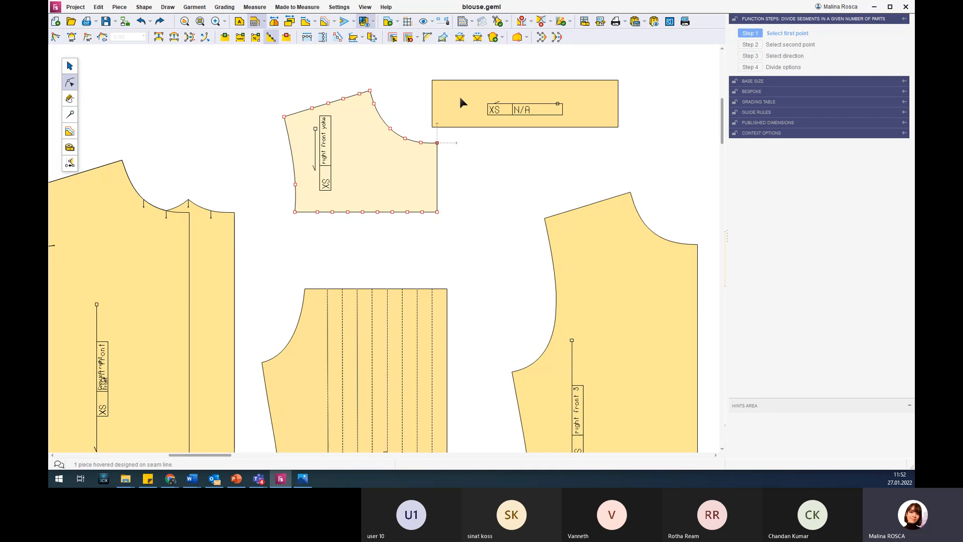
click(446, 134)
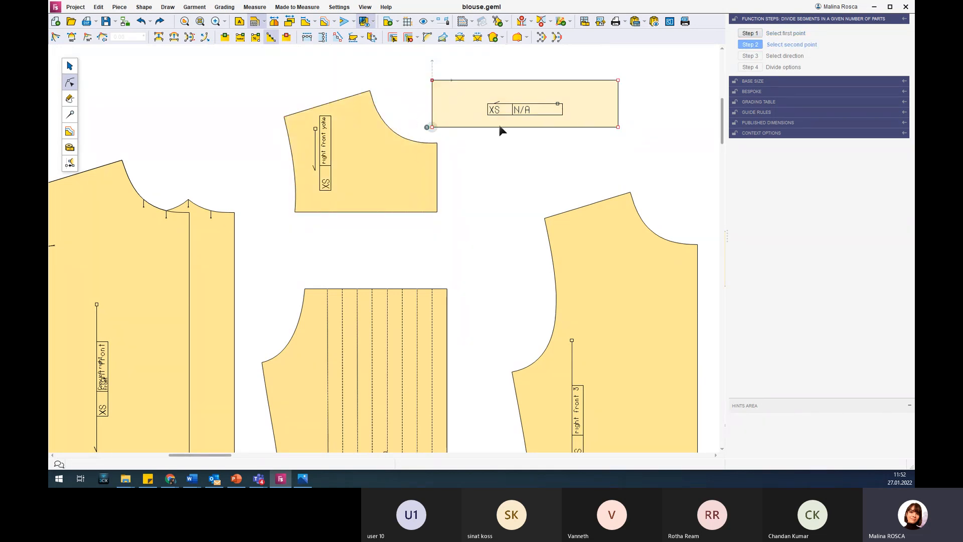
click(636, 133)
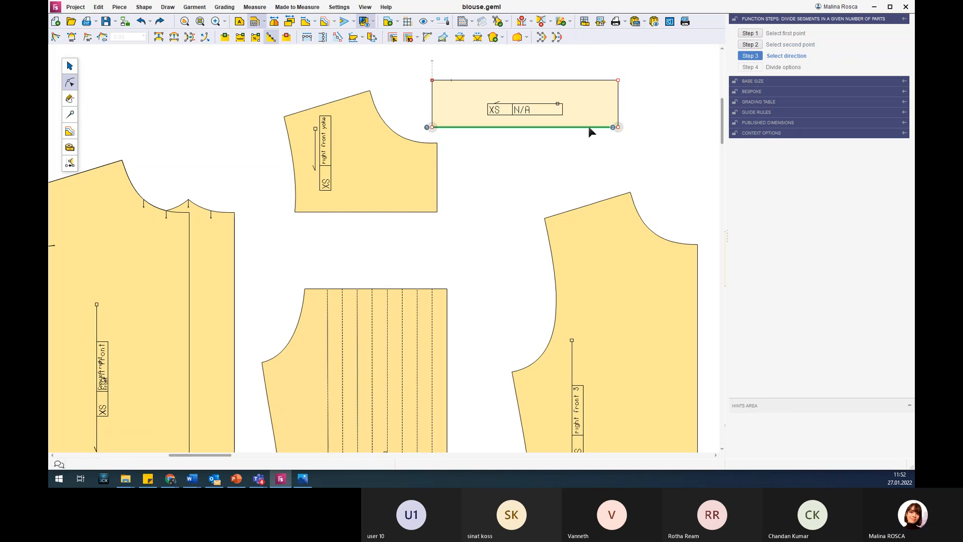
click(539, 127)
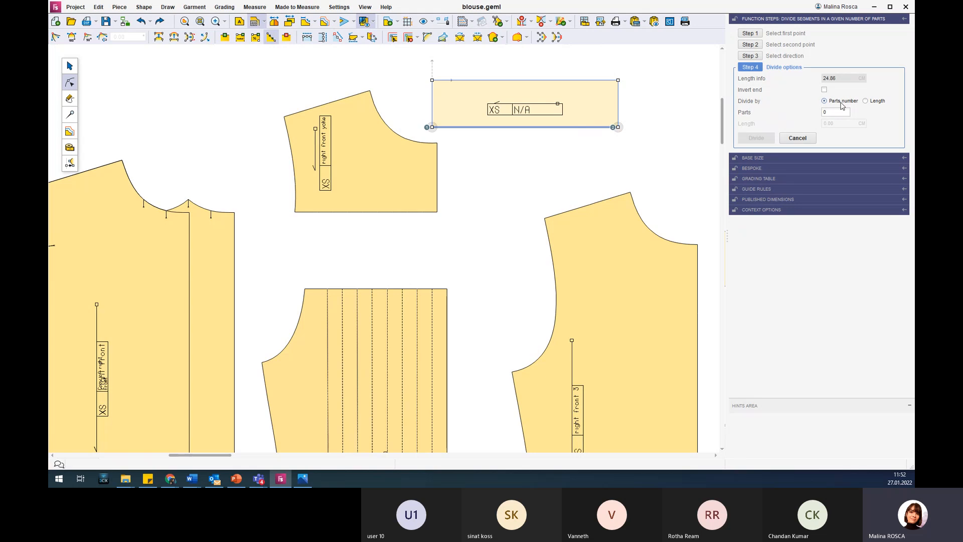
Set the lower edge's division to go by length, with 5 parts of 2 cm each.
click(879, 101)
click(835, 126)
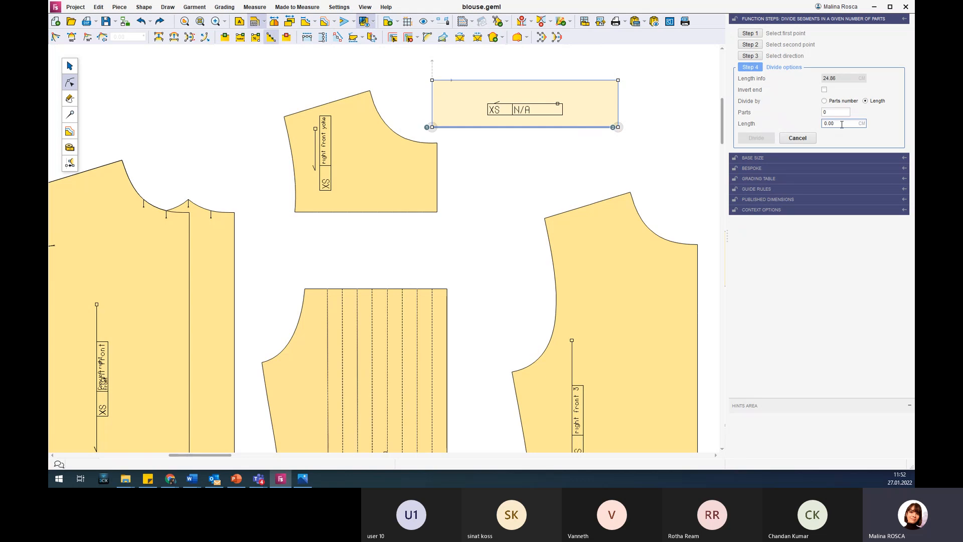
double_click(841, 125)
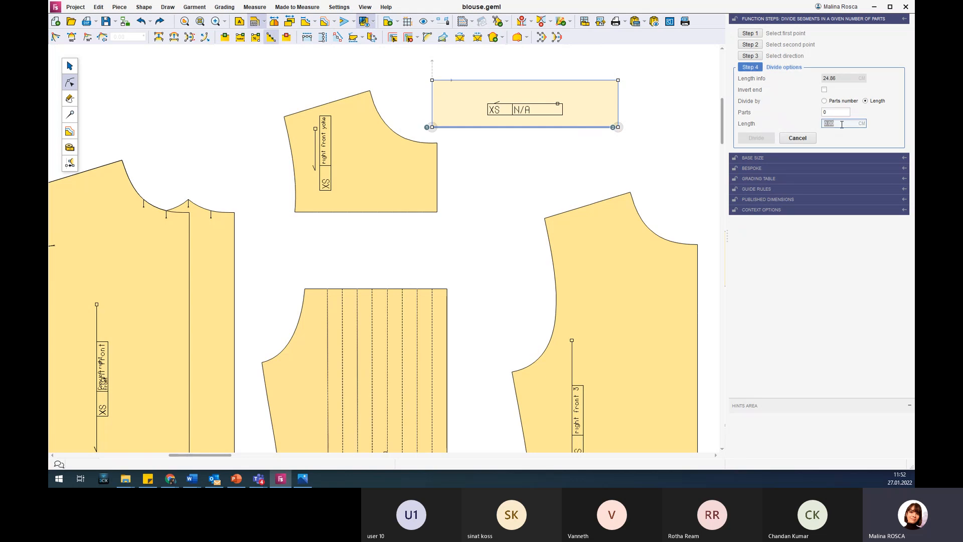
text(2)
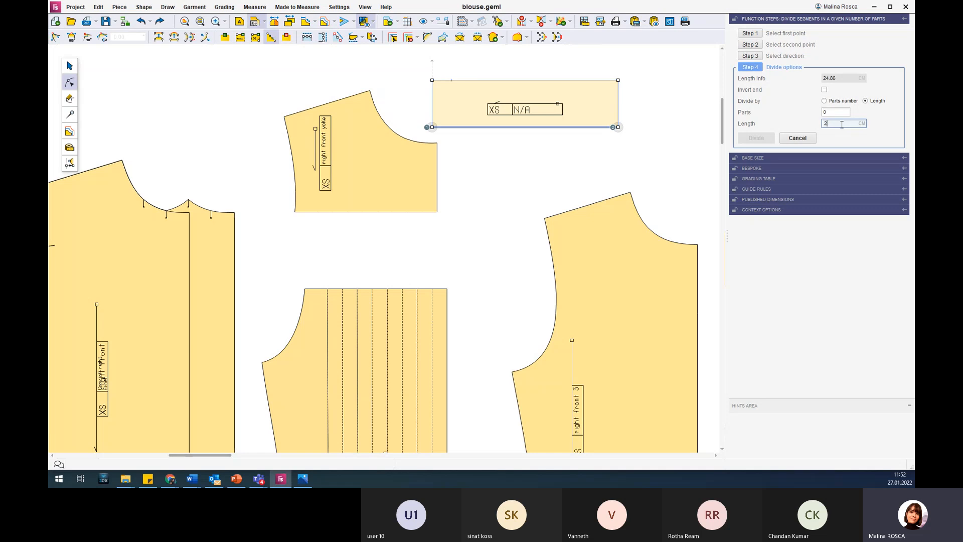
key(Return)
double_click(840, 113)
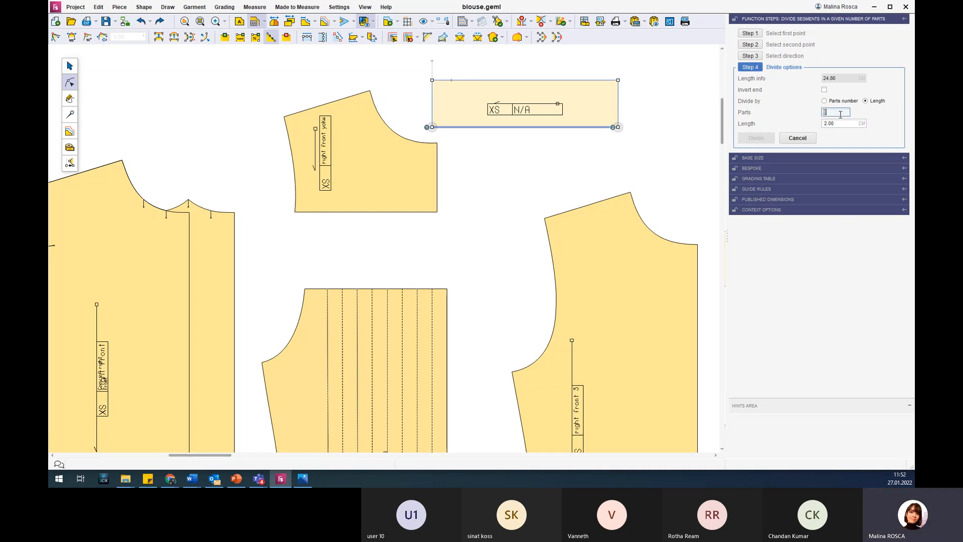
text(5)
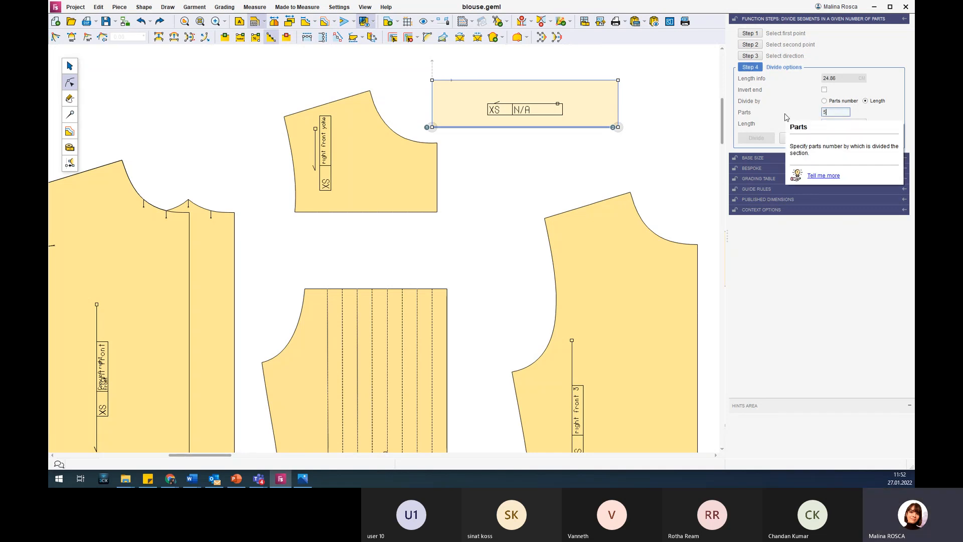
key(Return)
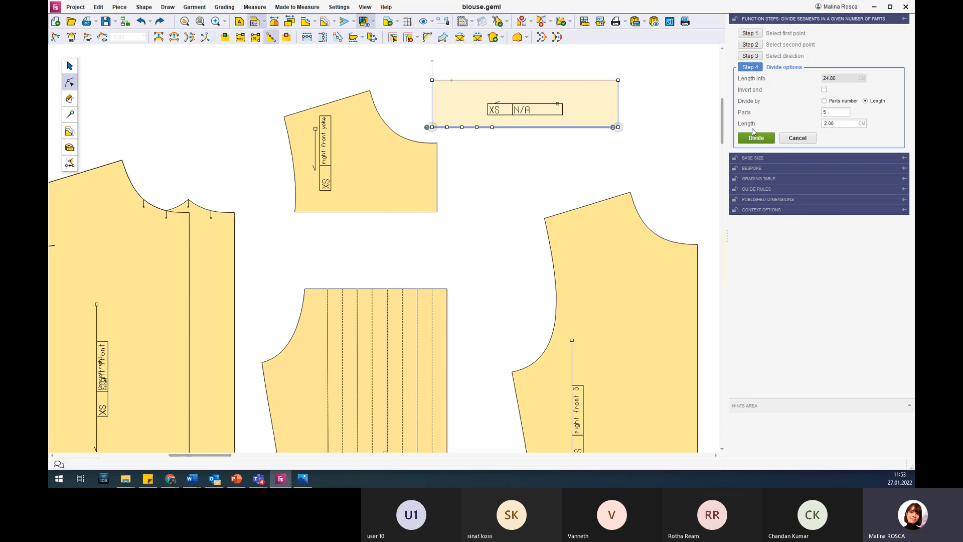
Try dividing the rectangle's lower edge by length, with 3 parts of 8 cm each.
click(824, 101)
click(825, 111)
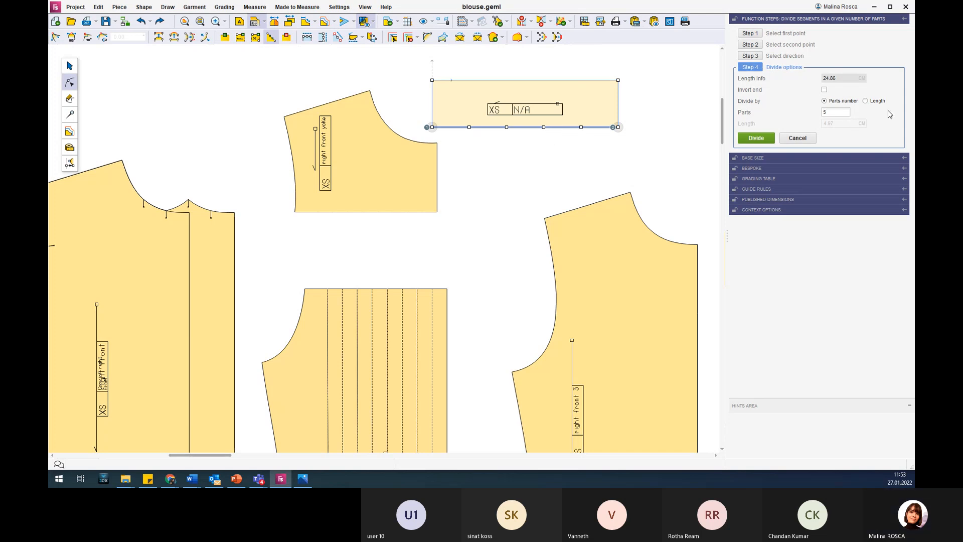
click(878, 101)
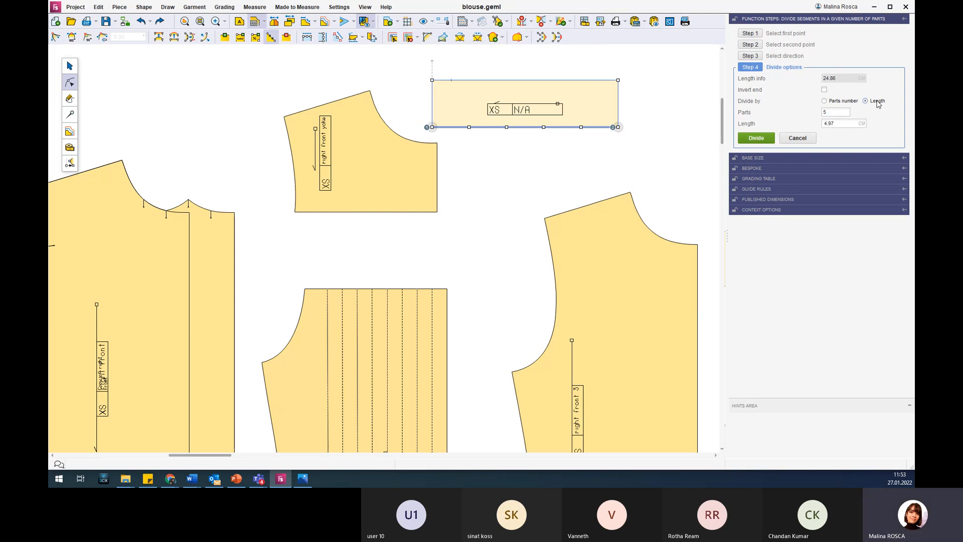
double_click(846, 125)
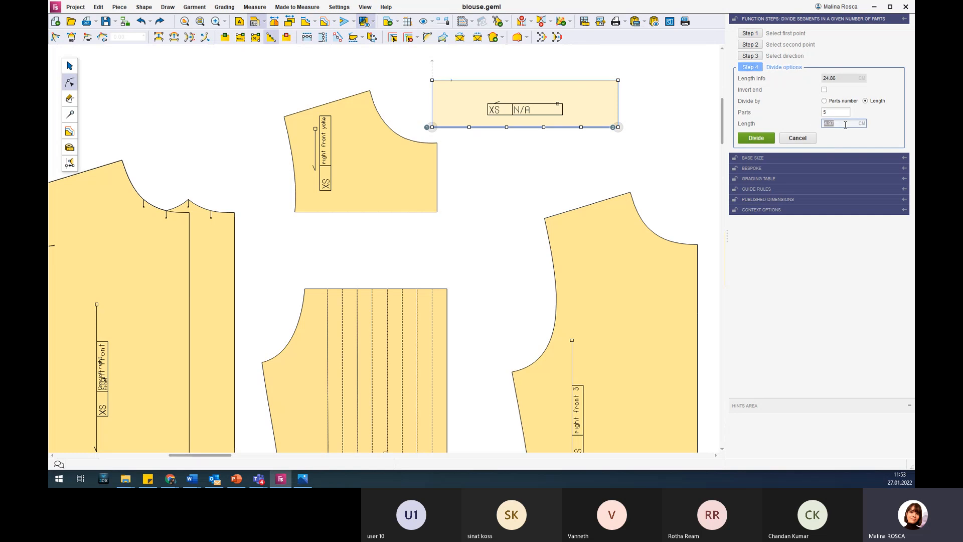
text(8.00)
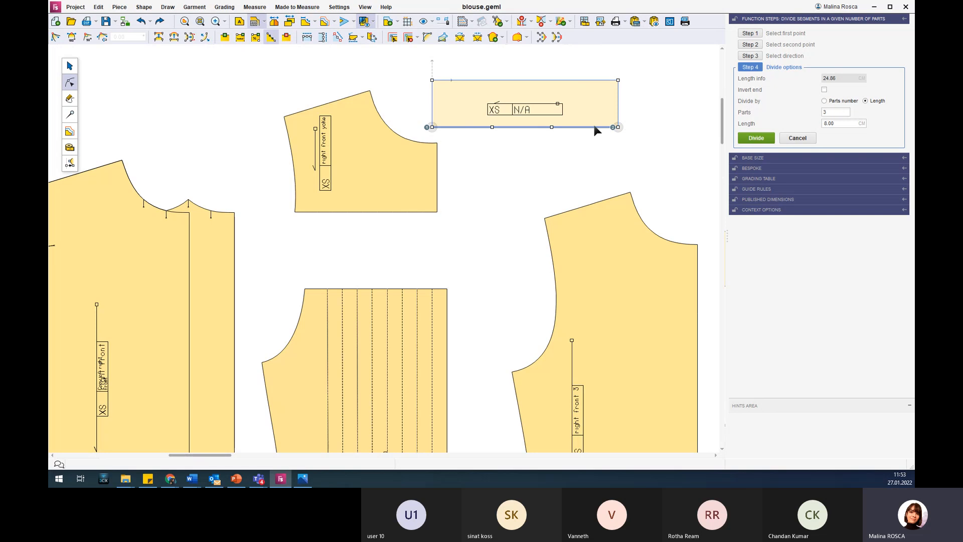
double_click(837, 113)
text(1)
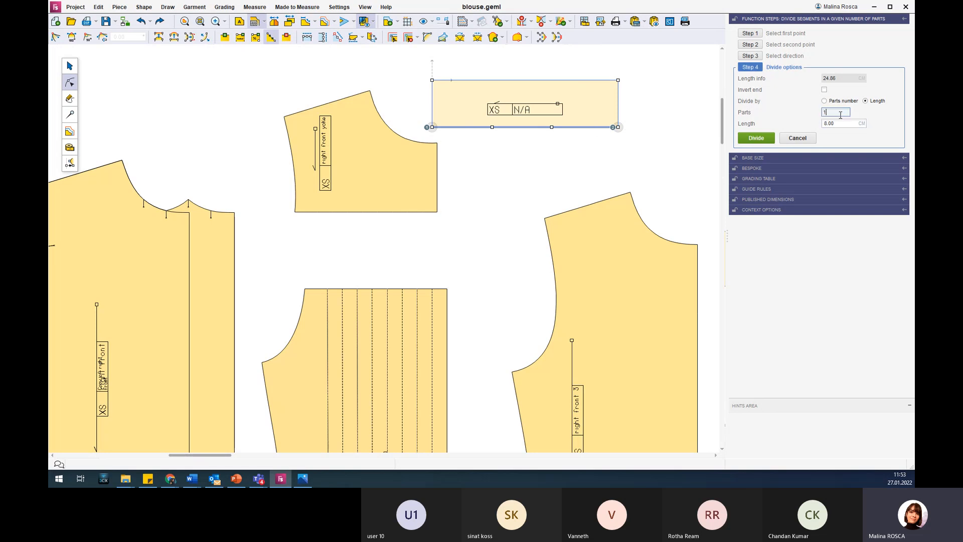
key(BackSpace)
text(3)
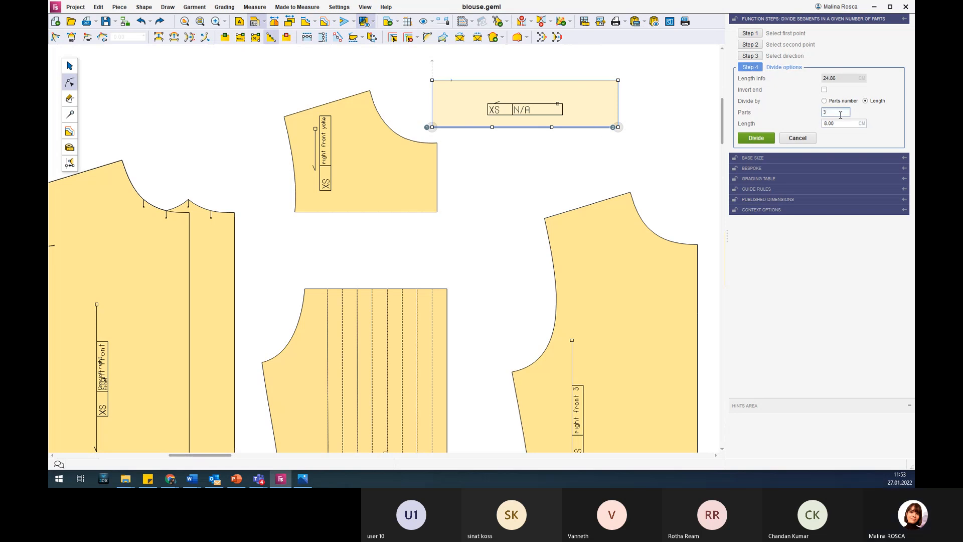
Switch the lower edge's division to go by number of parts, with 10 equal parts.
click(843, 102)
double_click(835, 113)
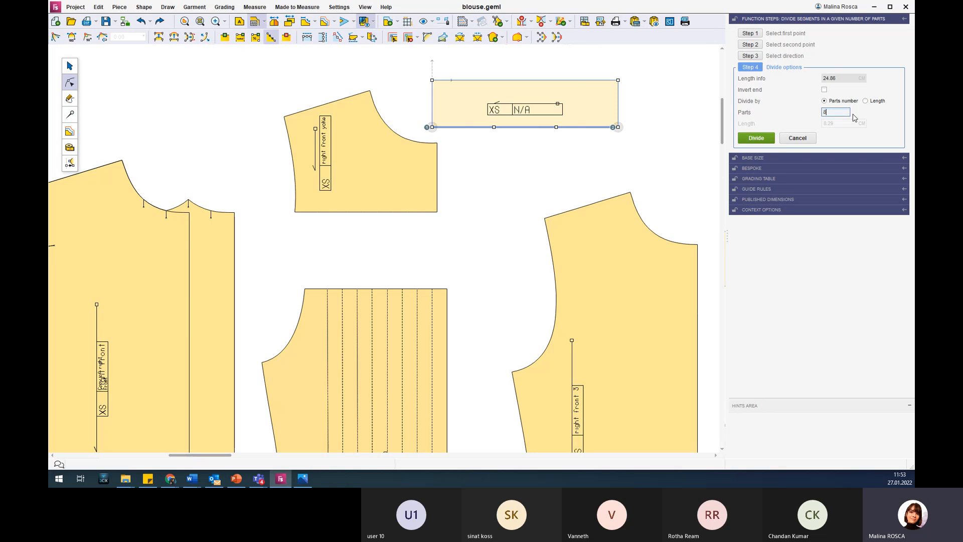
key(Return)
double_click(828, 112)
text(10)
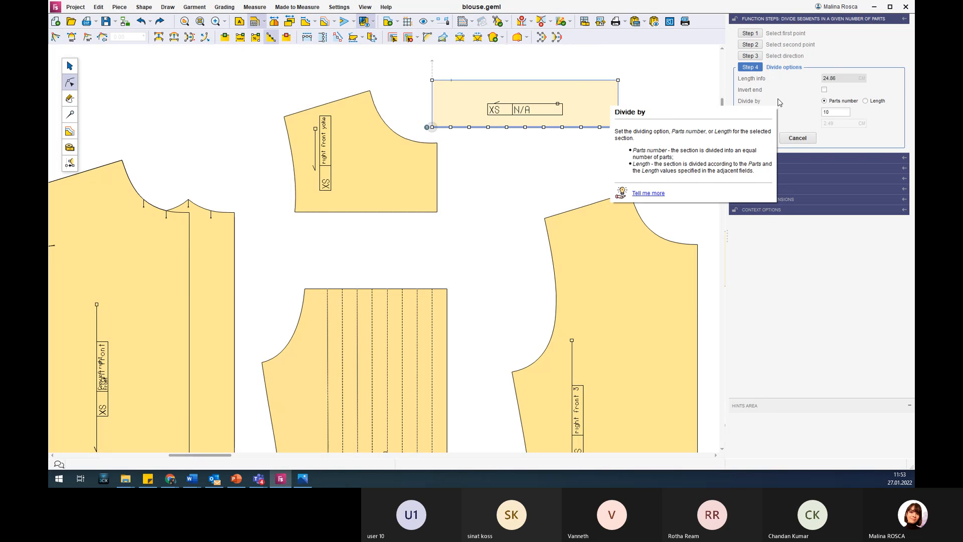
Try the division by length with 5 parts of 2.49 cm, starting from the inverted end.
mouse_move(781, 80)
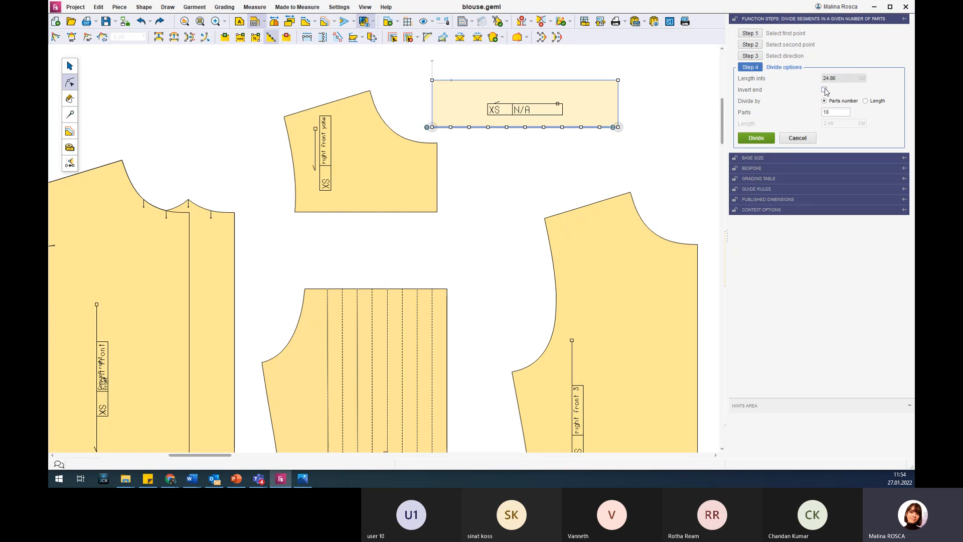
double_click(833, 111)
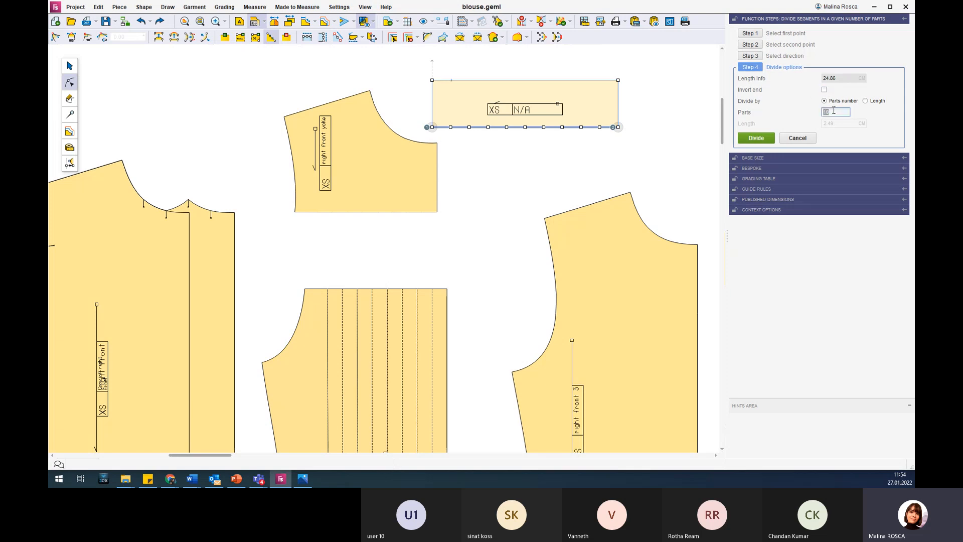
click(865, 101)
double_click(843, 114)
text(5)
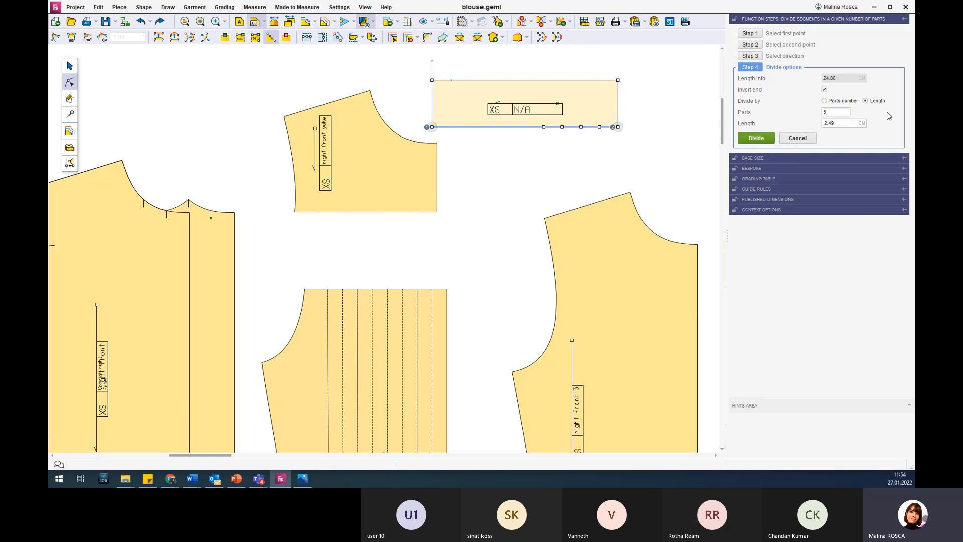
Divide the rectangle's lower edge by parts number into 10 equal parts.
click(824, 101)
key(BackSpace)
text(10)
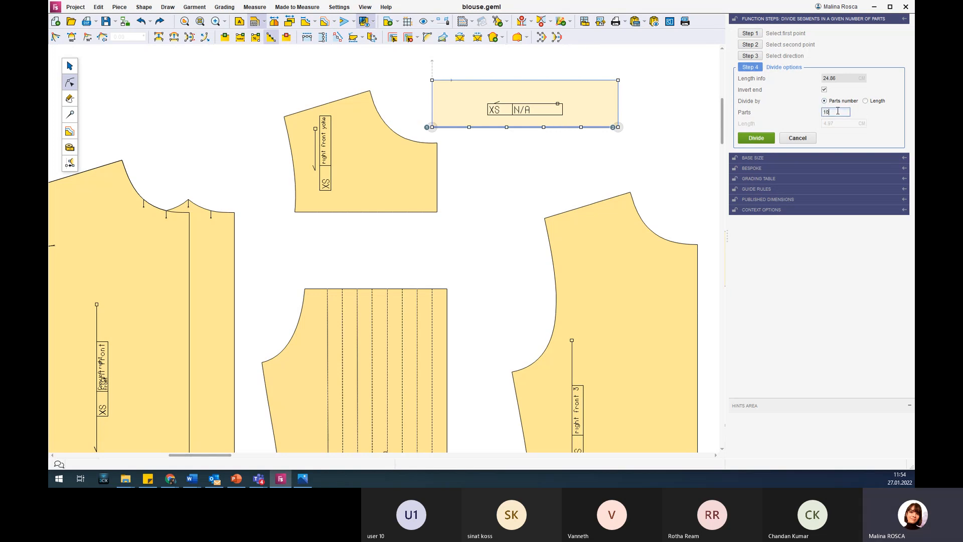
key(Return)
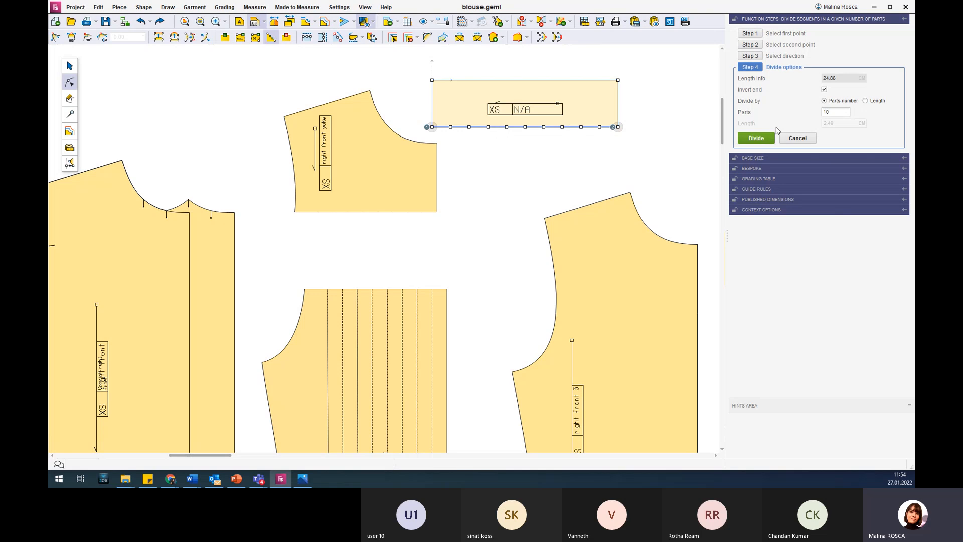
click(754, 136)
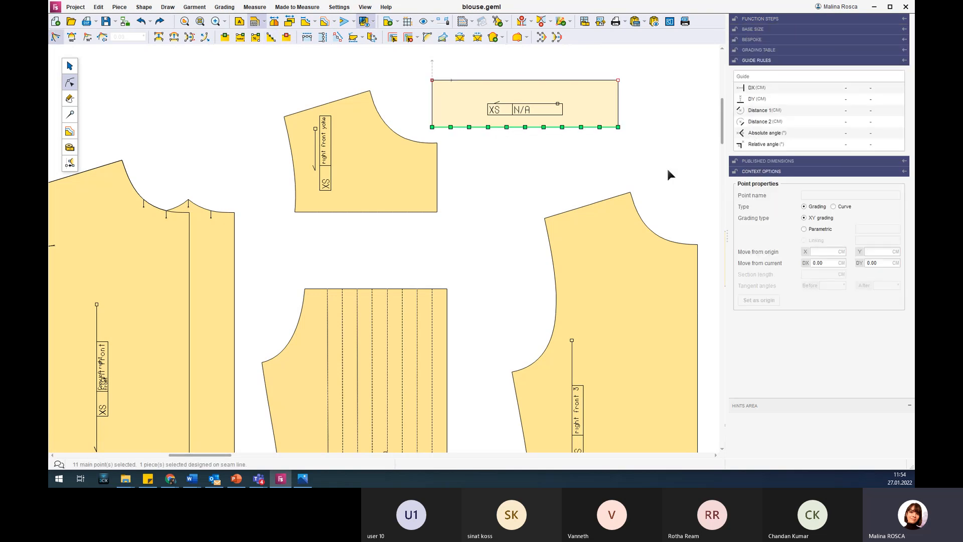
Create a sequence of separate simple pleats on the right front yoke, from its inner shoulder and neckline points to the matching lower-edge points.
click(570, 171)
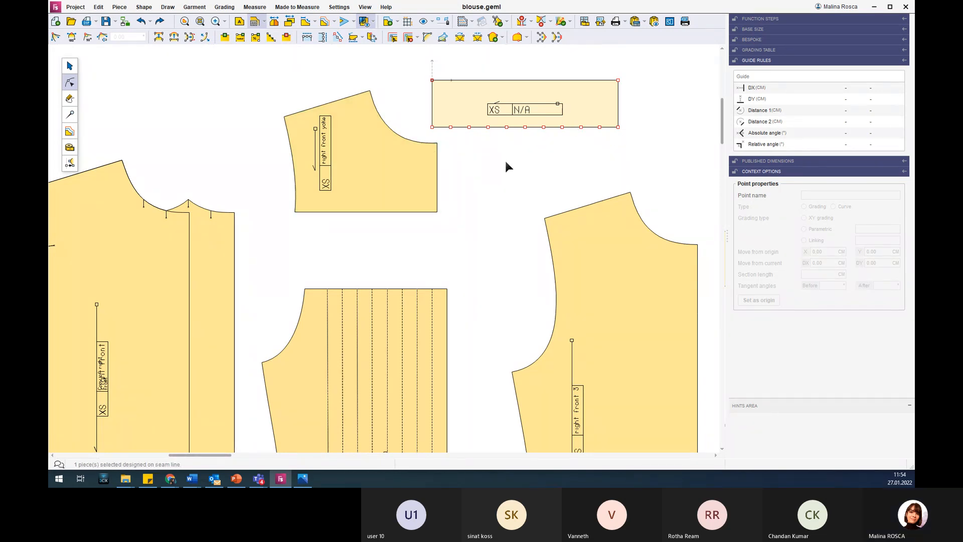
click(435, 165)
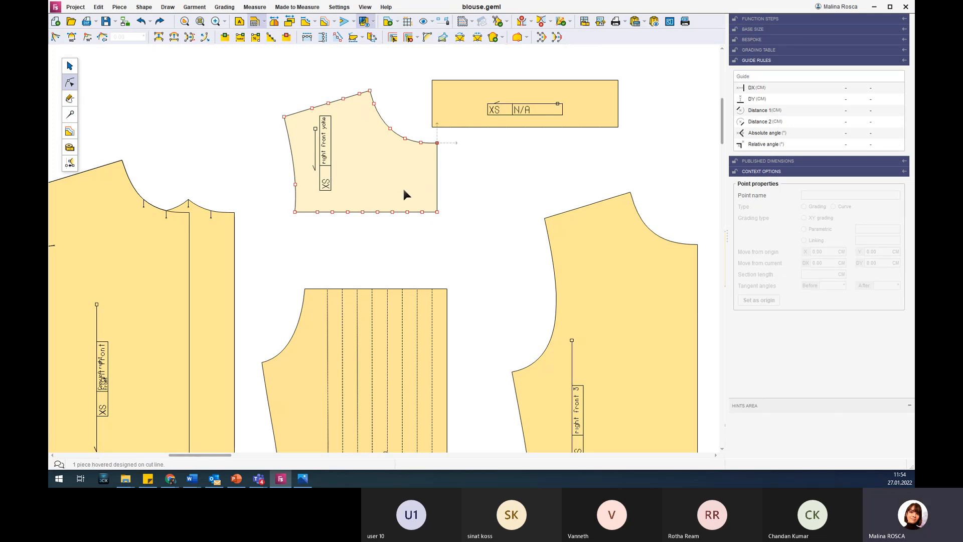
click(72, 115)
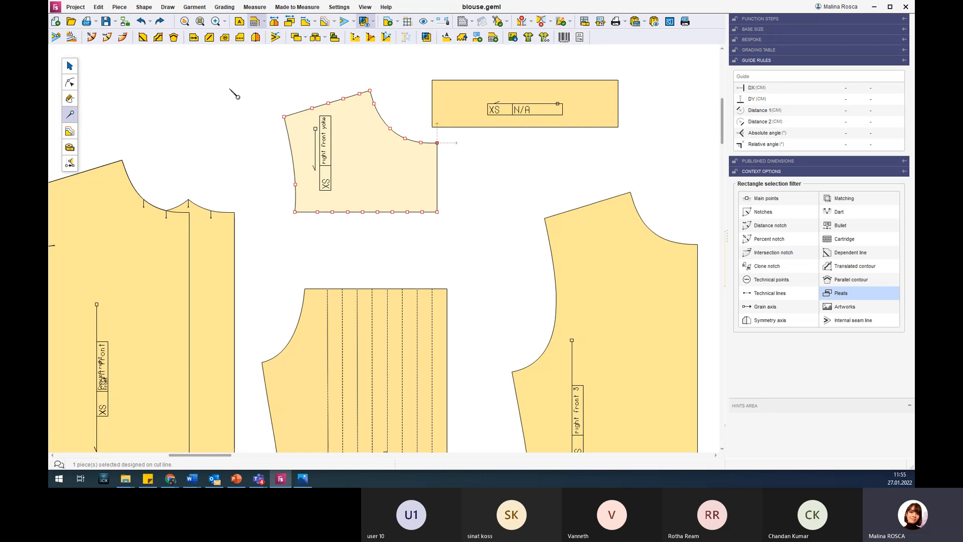
click(307, 37)
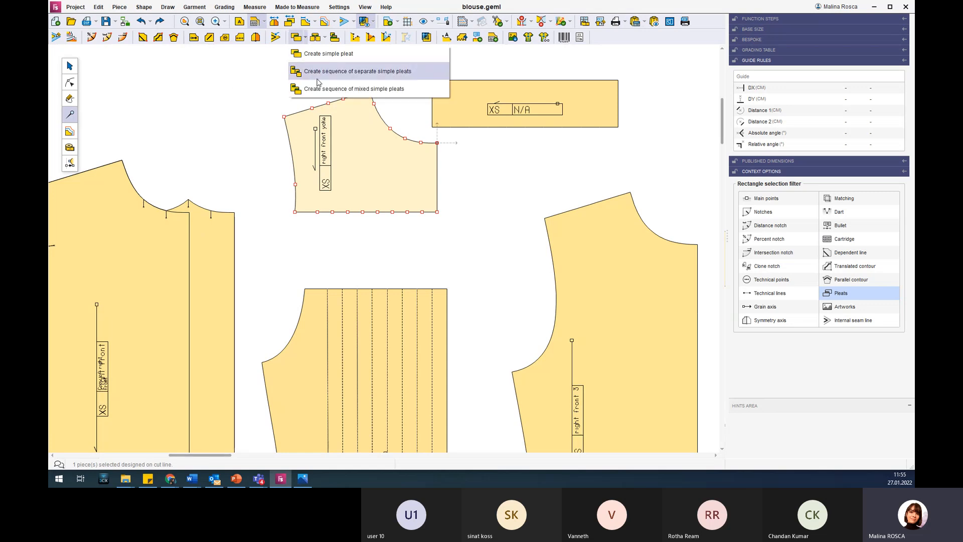
click(390, 72)
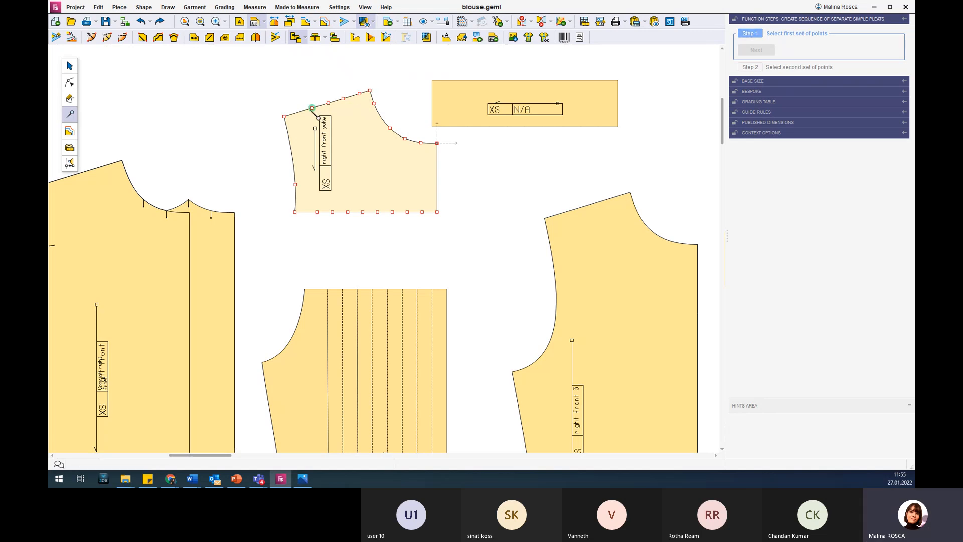
drag(299, 84, 362, 111)
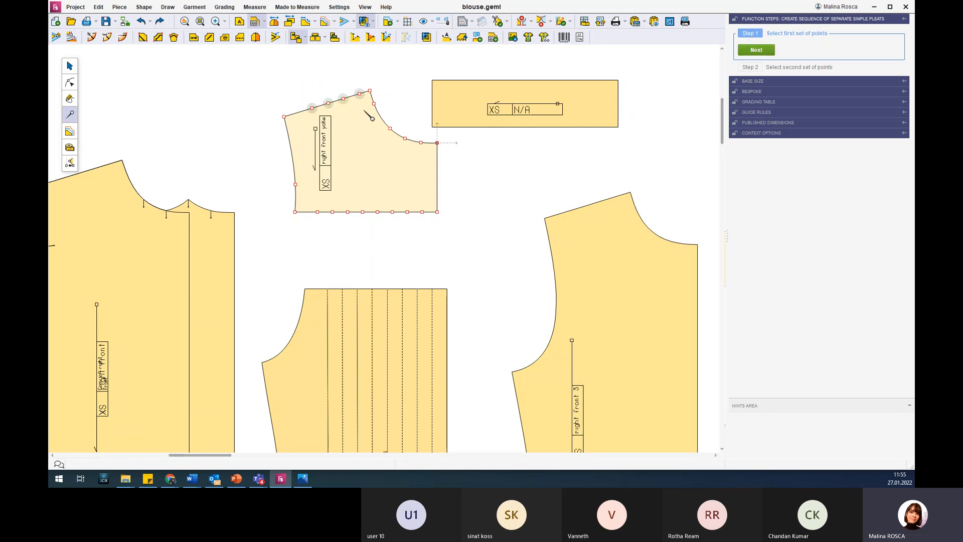
drag(374, 103, 435, 161)
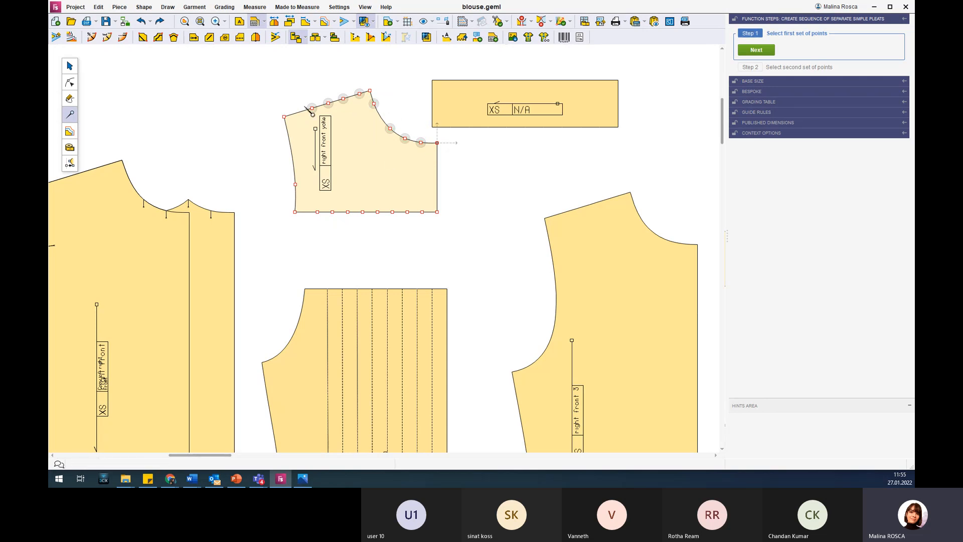
click(765, 52)
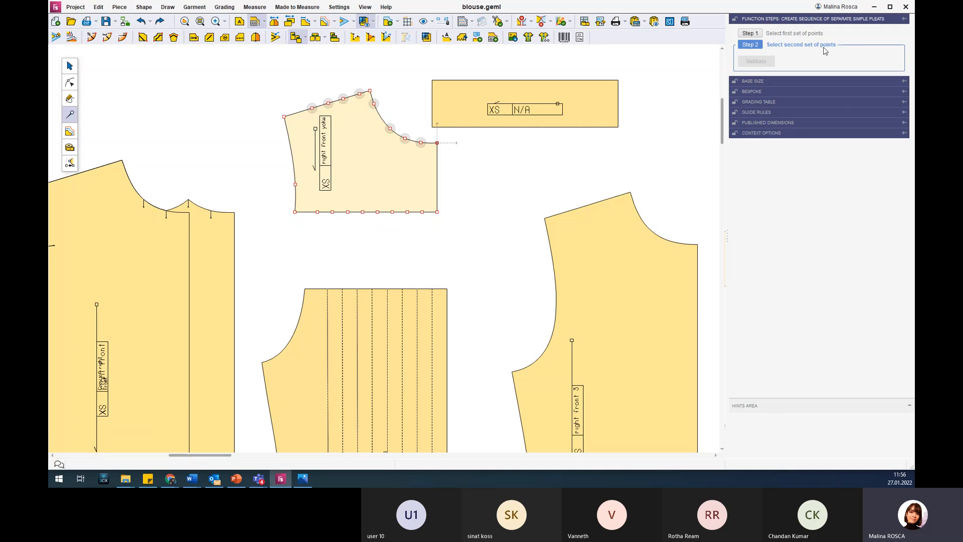
drag(311, 203, 431, 227)
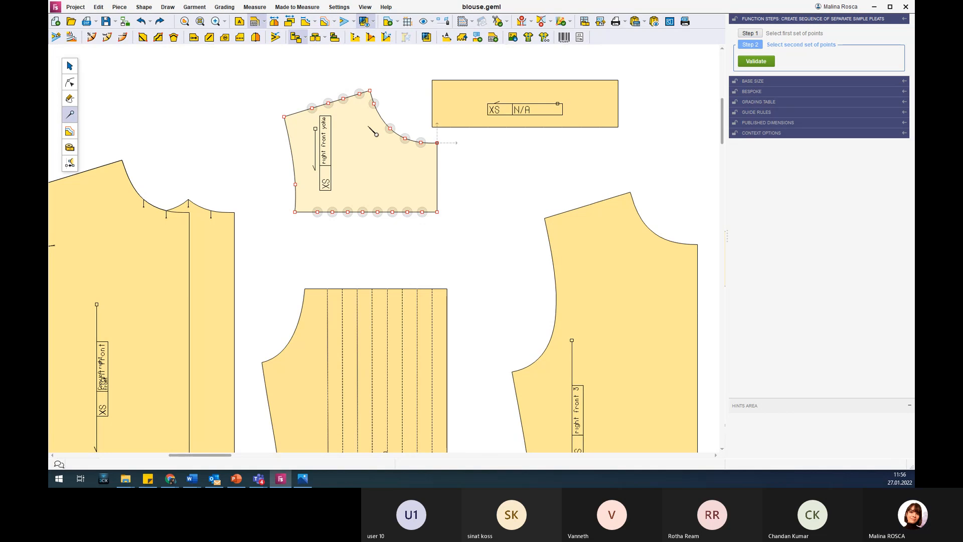
click(756, 62)
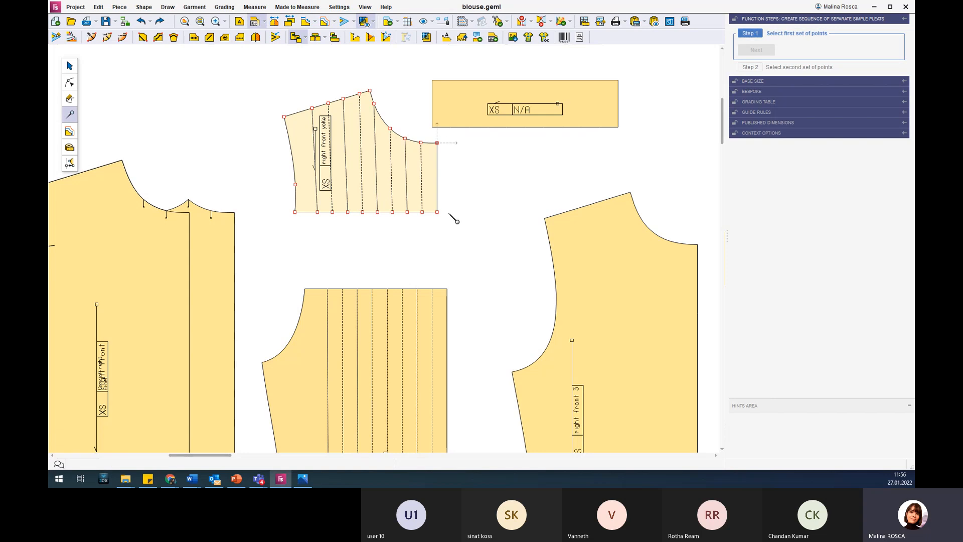
Show the right front yoke's unpleated shape and move the rectangle and the yoke apart so they no longer overlap.
click(290, 22)
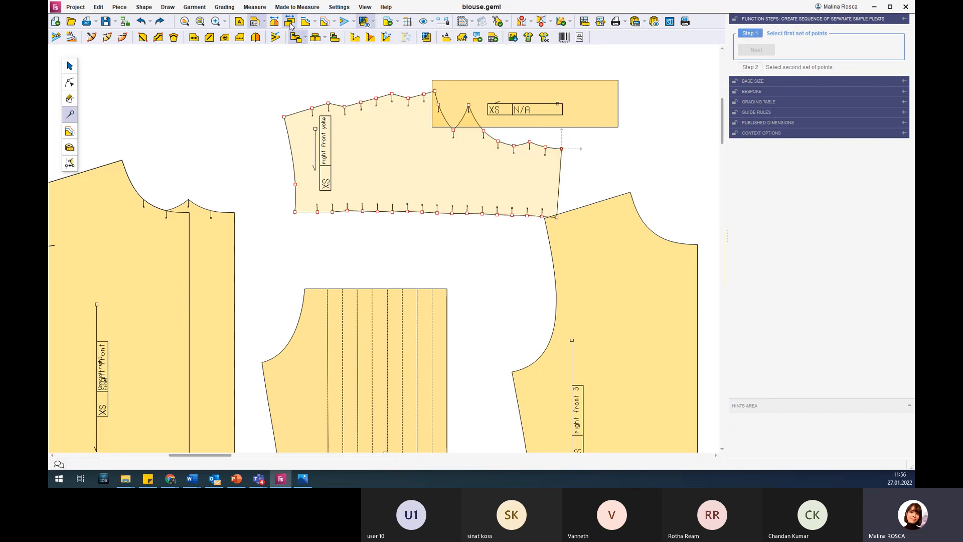
click(69, 67)
drag(521, 101, 591, 57)
click(447, 159)
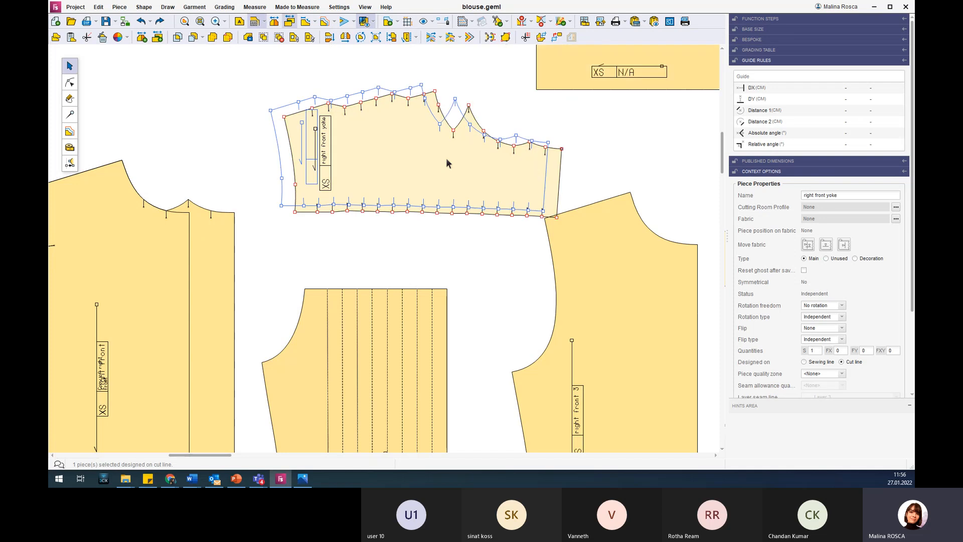
Compare the yoke's pleated and unpleated shapes, ending with the unpleated shape hidden.
click(289, 22)
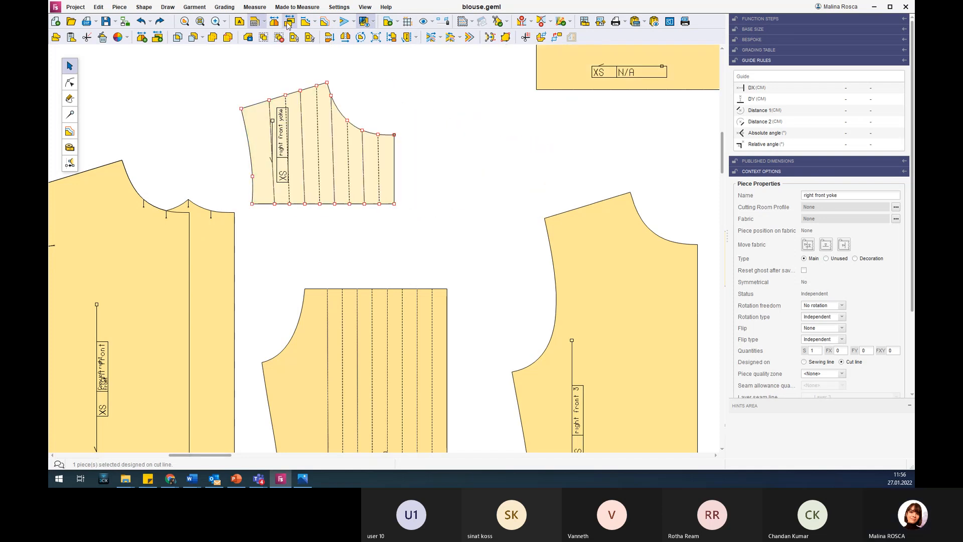
click(290, 22)
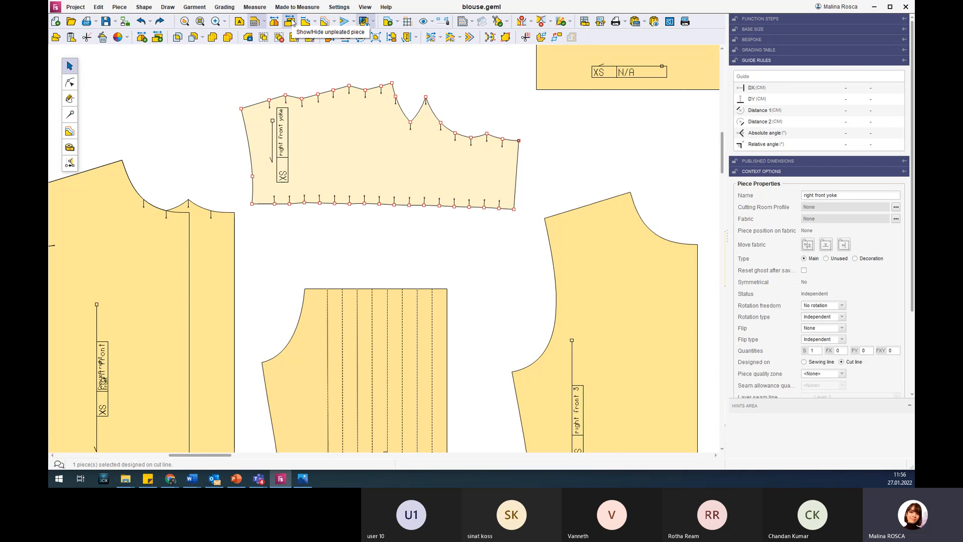
click(291, 23)
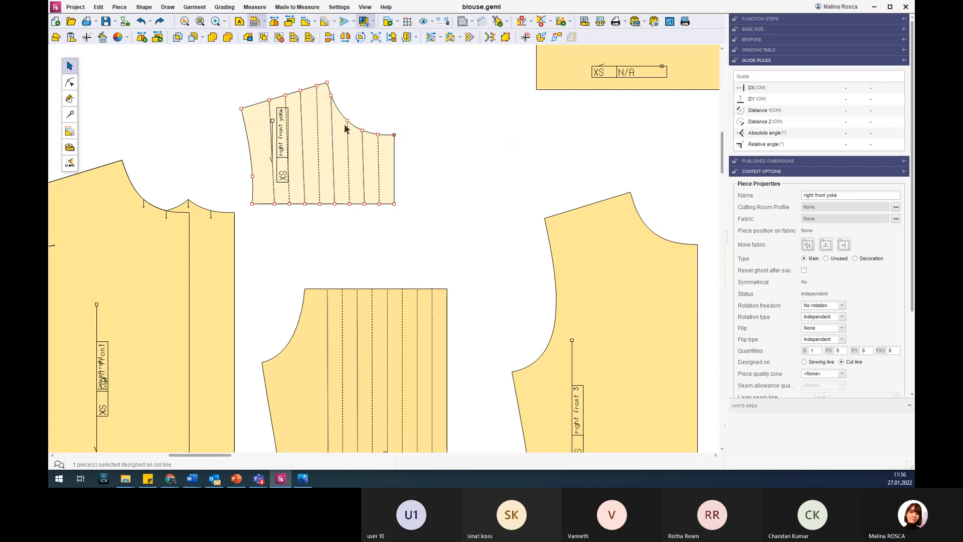
Select the right front 3 piece and start creating a sequence of mixed simple pleats.
scroll(463, 272, down, 4)
scroll(552, 328, up, 2)
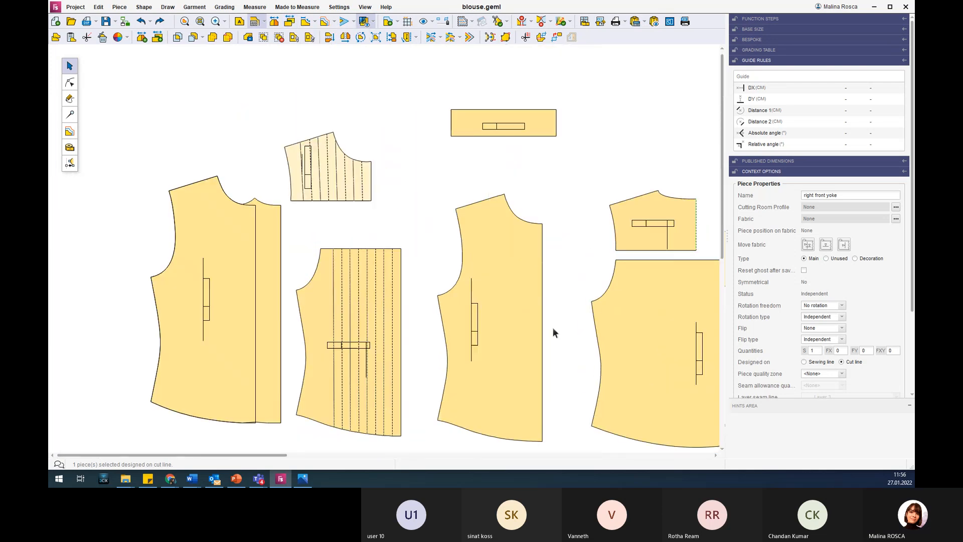
click(511, 250)
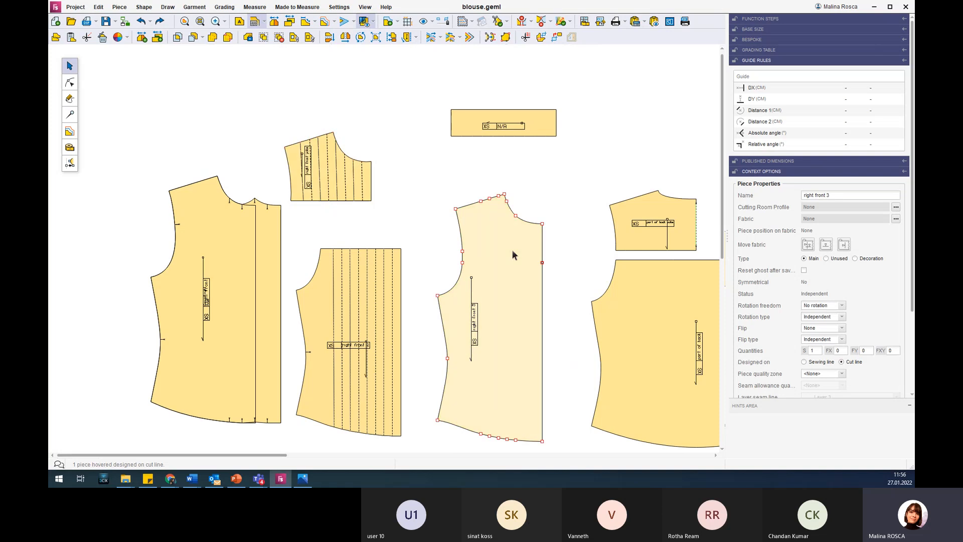
click(69, 114)
click(304, 38)
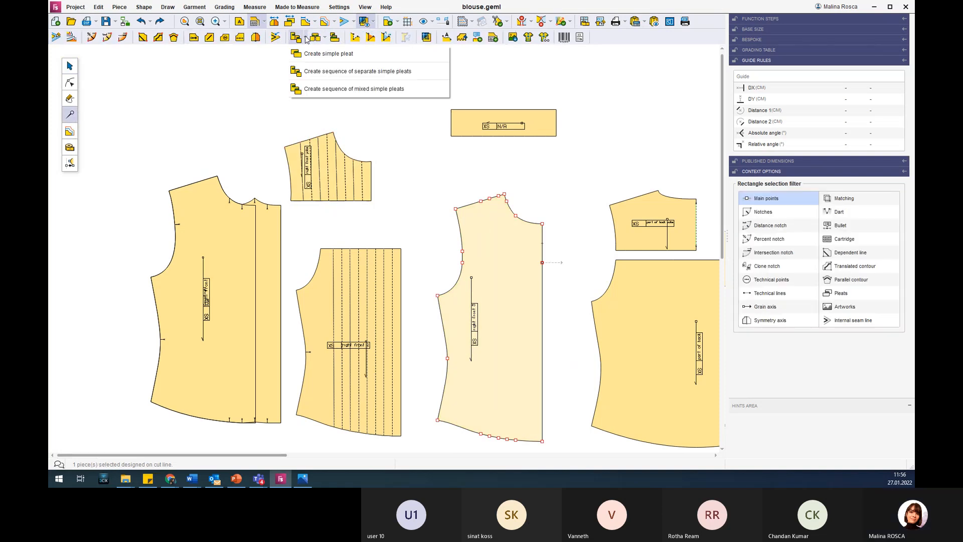
click(340, 89)
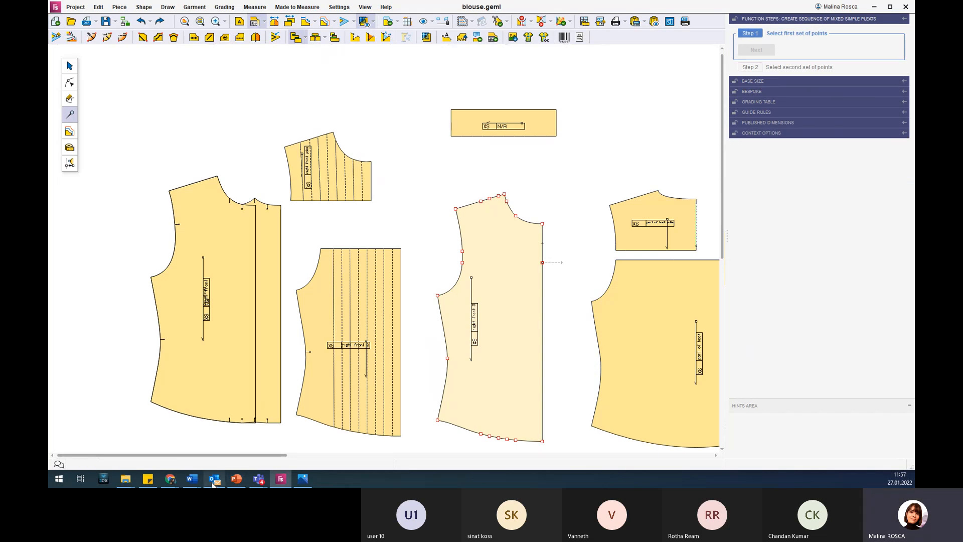
Switch to the PowerPoint presentation and enlarge the pink pleated blouse picture on the "Working with pleats" slide.
click(236, 479)
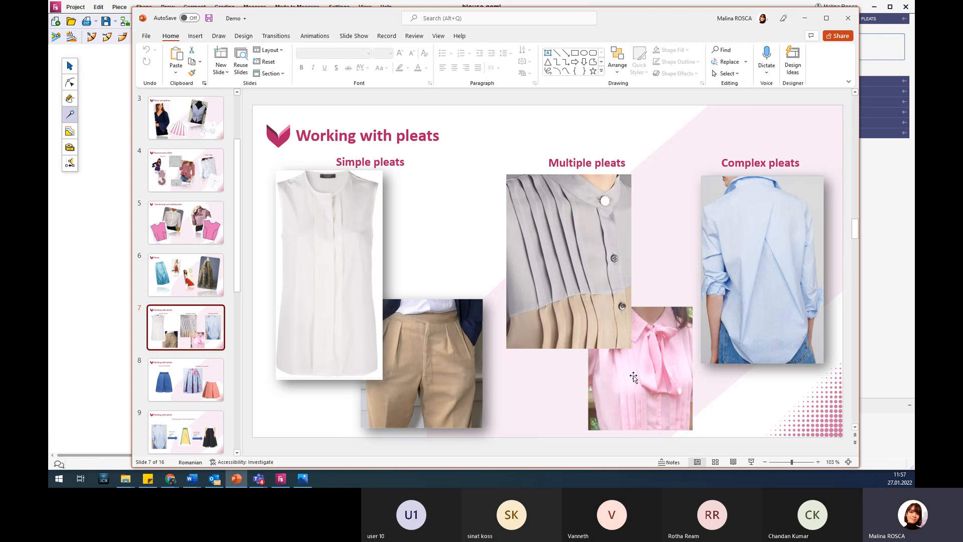
click(635, 397)
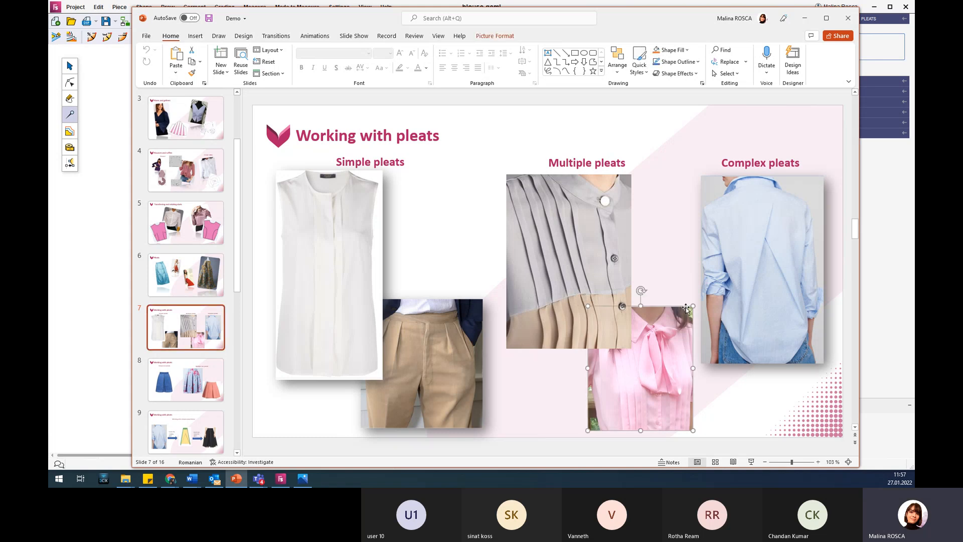
drag(693, 300, 799, 175)
mouse_move(688, 286)
mouse_down()
mouse_move(677, 271)
mouse_move(672, 287)
mouse_up()
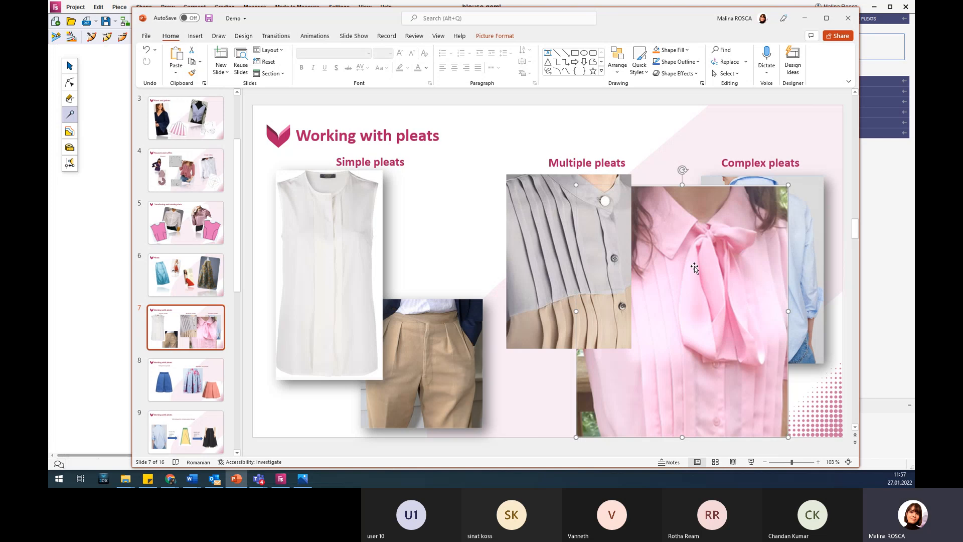
Return to the pattern editor and create mixed simple pleats on right front 3 between five shoulder and neckline points and five hem points.
click(805, 19)
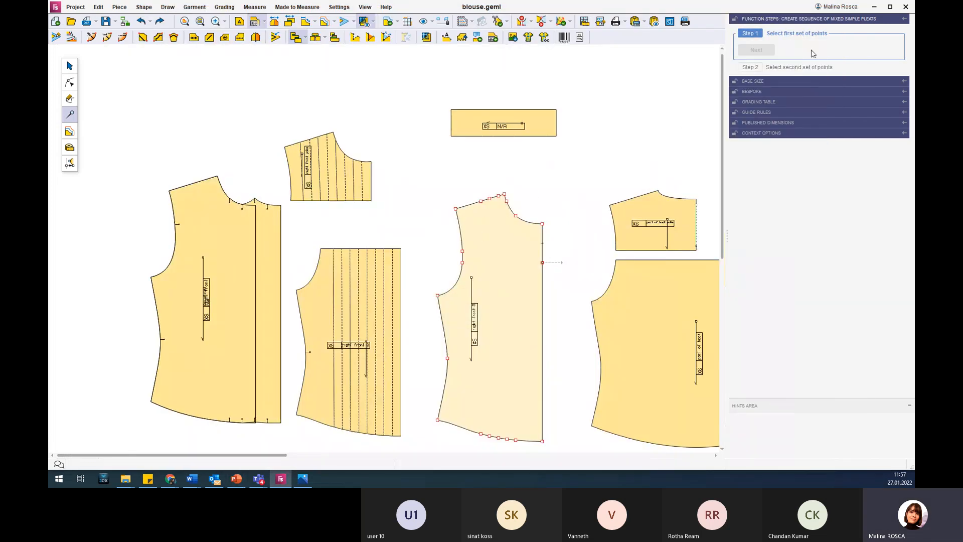
drag(474, 187, 501, 209)
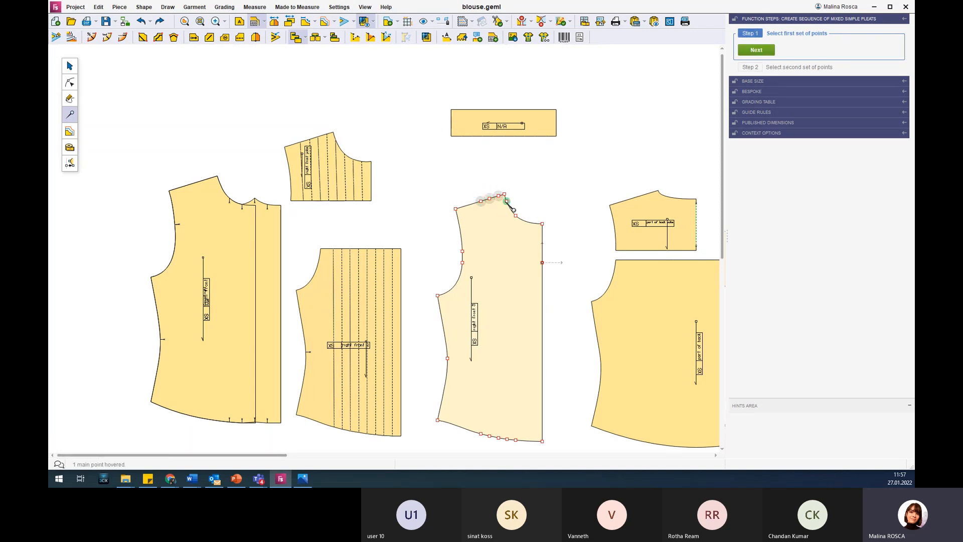
click(516, 216)
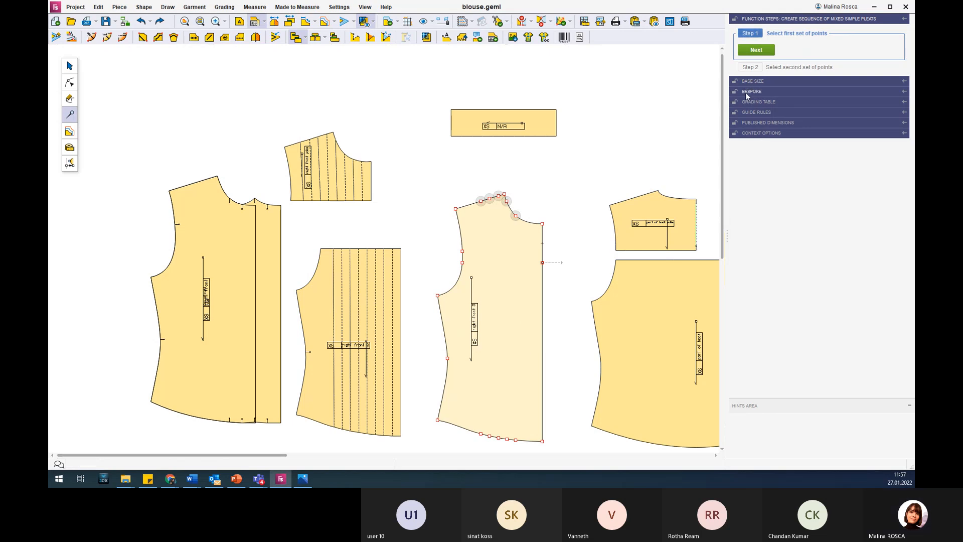
click(757, 51)
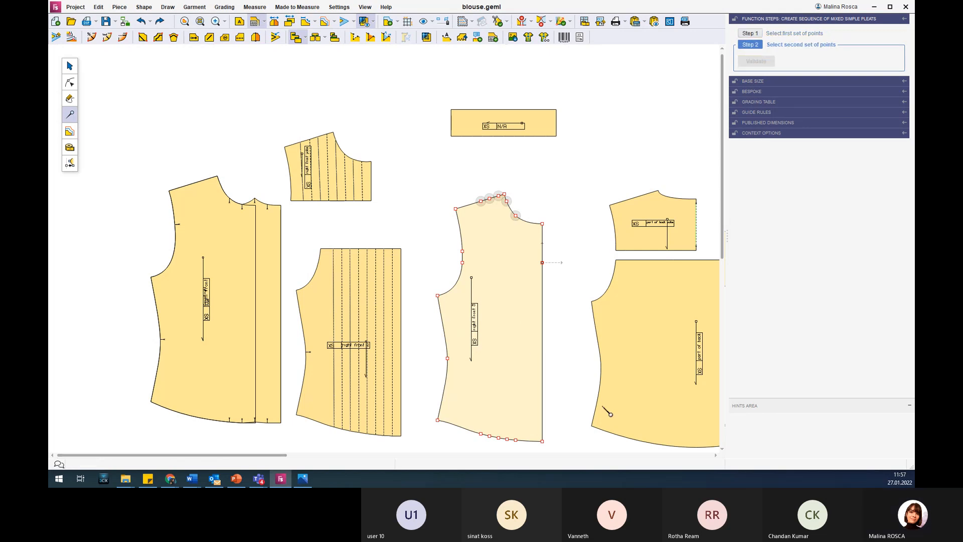
drag(483, 431, 536, 456)
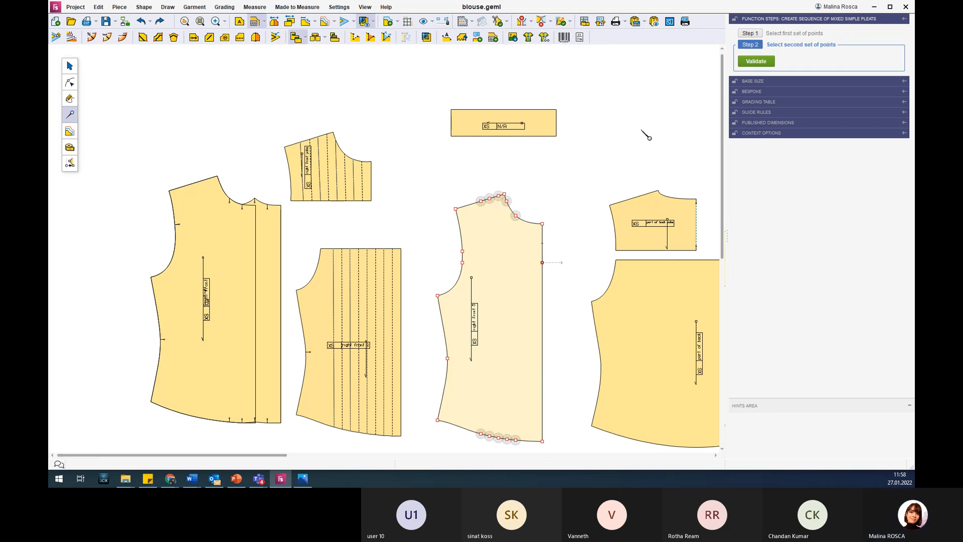
click(768, 62)
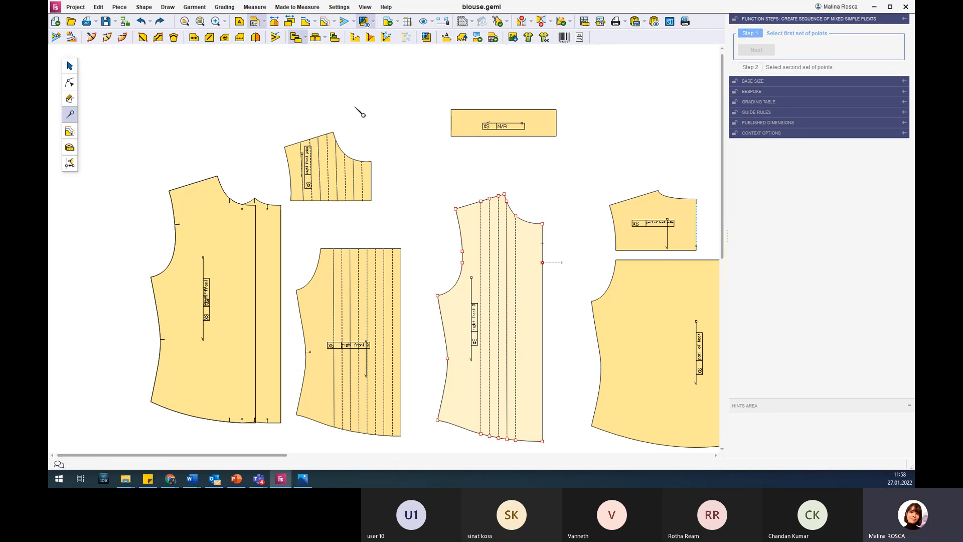
Check the unpleated shapes of the right front 3 and right front 2 pieces and return both to their pleated shapes.
click(290, 21)
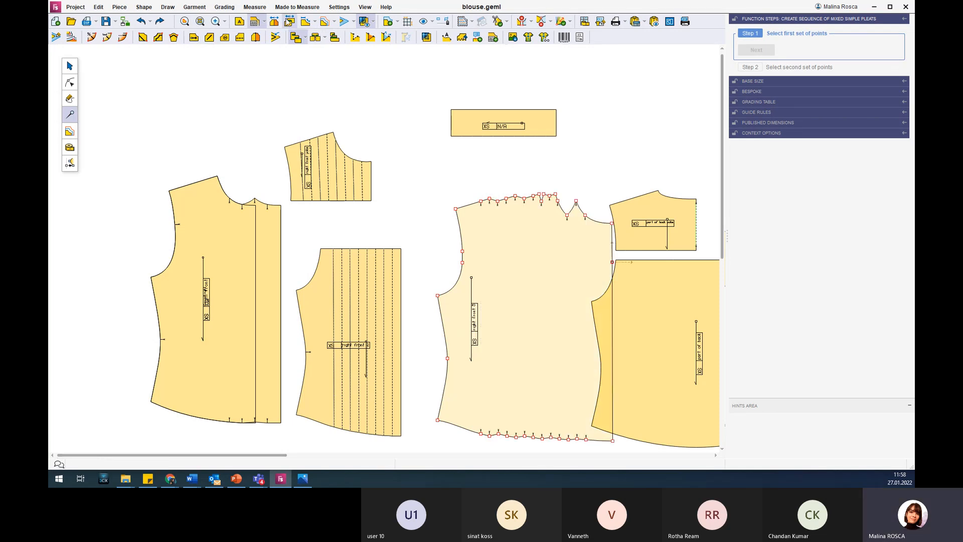
click(328, 293)
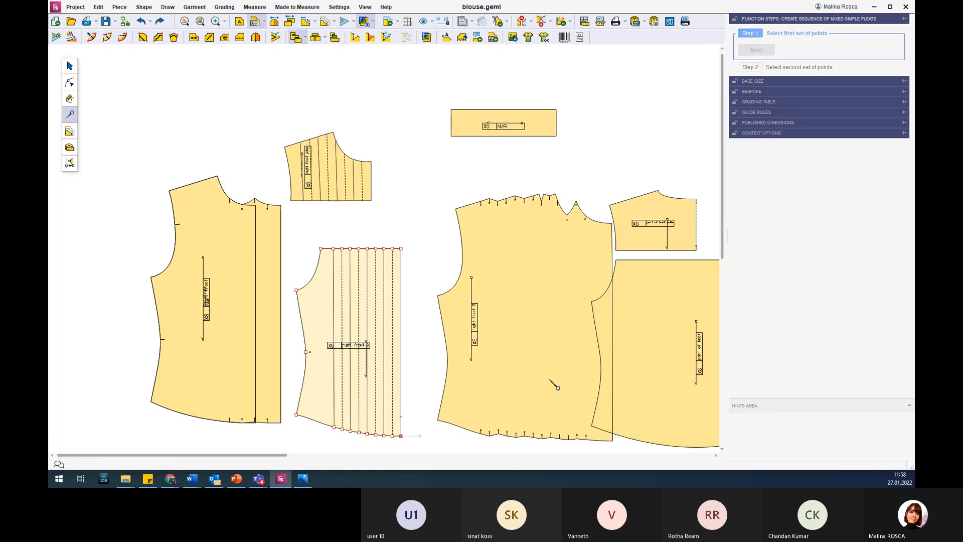
click(291, 22)
click(291, 22)
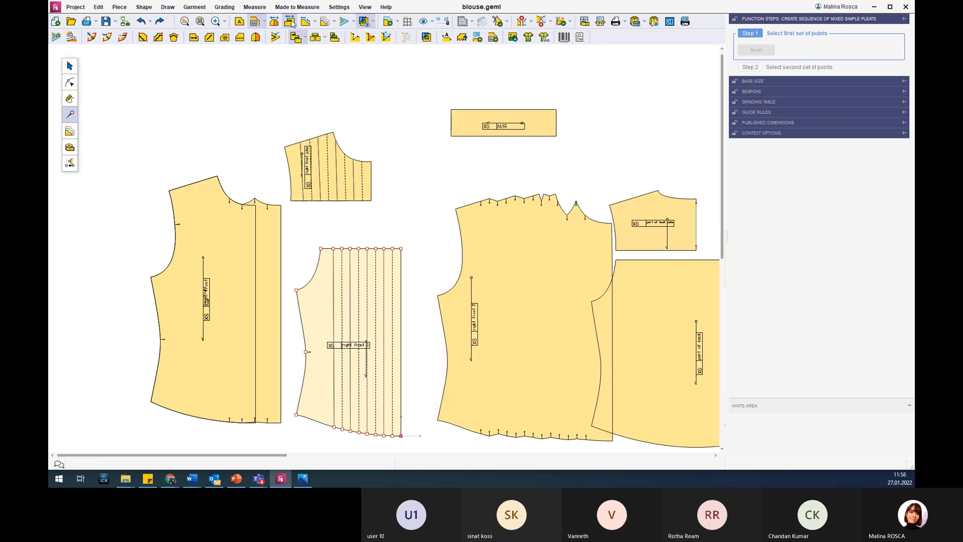
click(456, 180)
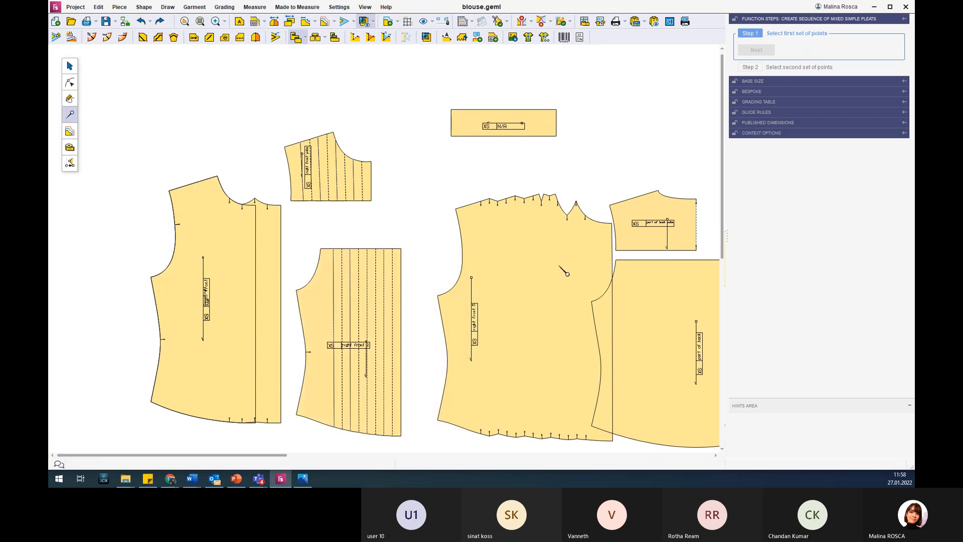
click(70, 66)
click(575, 316)
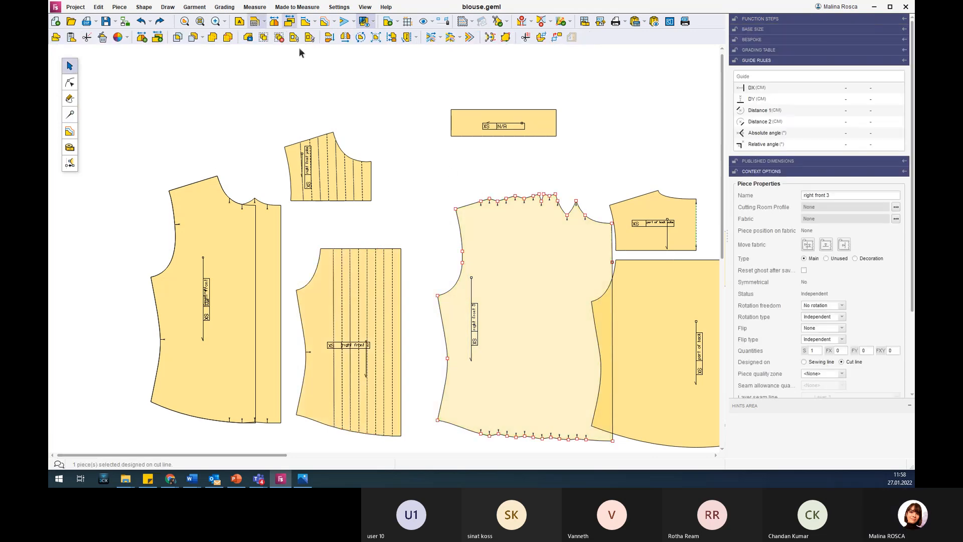
click(291, 22)
Select the part of back piece.
scroll(558, 353, down, 2)
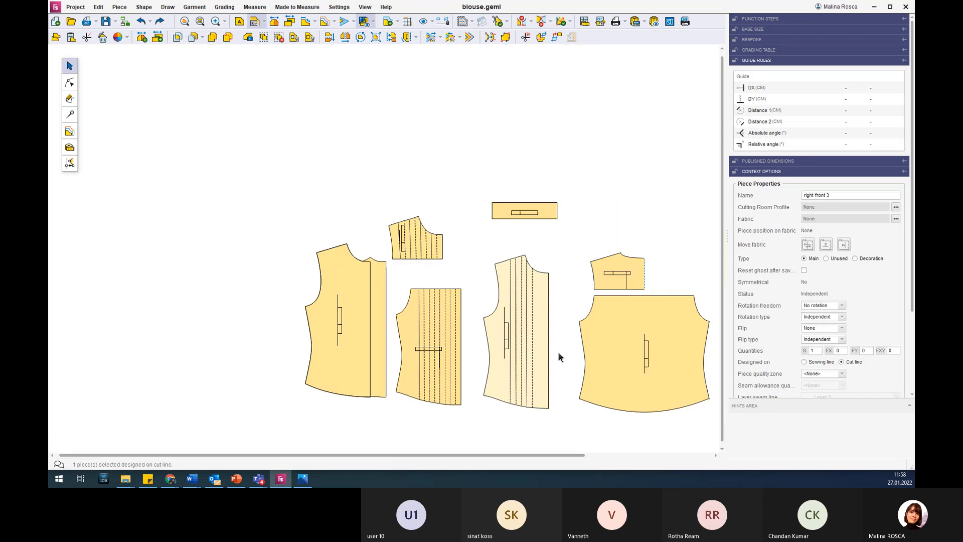
scroll(646, 366, up, 1)
click(646, 367)
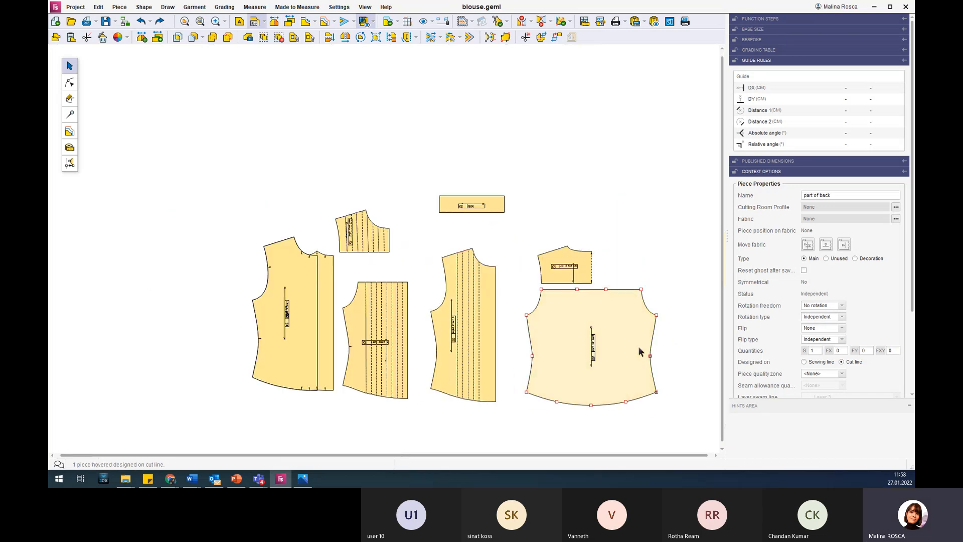
scroll(682, 402, up, 1)
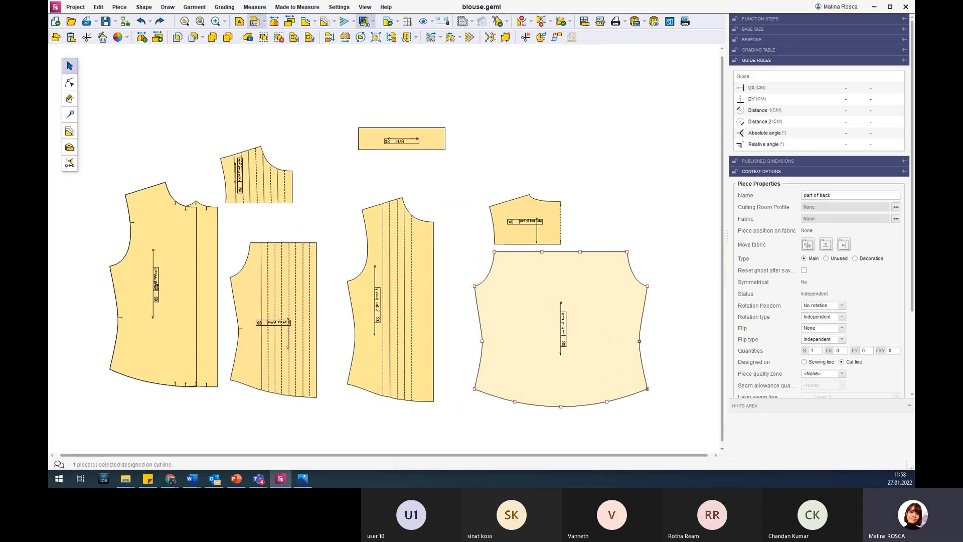
Switch to the PowerPoint presentation, shrink the pink blouse picture and enlarge the blue shirt picture under "Complex pleats".
click(237, 479)
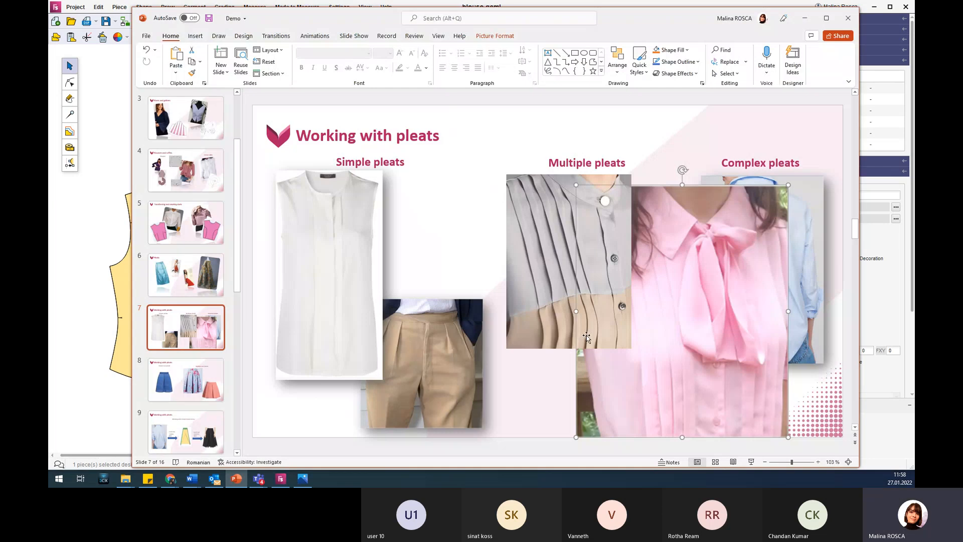
drag(788, 184, 694, 316)
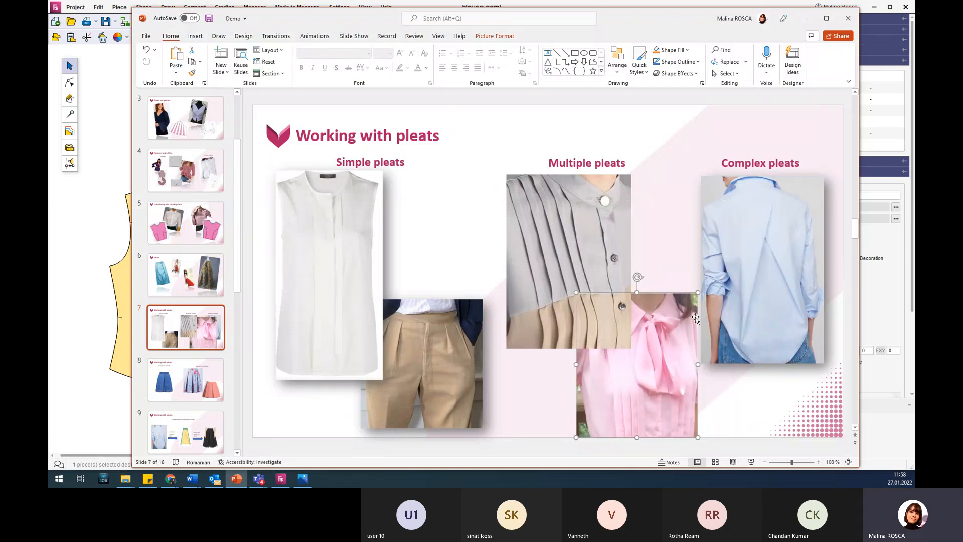
click(751, 223)
mouse_move(757, 283)
mouse_down()
mouse_move(753, 266)
mouse_move(757, 282)
mouse_up()
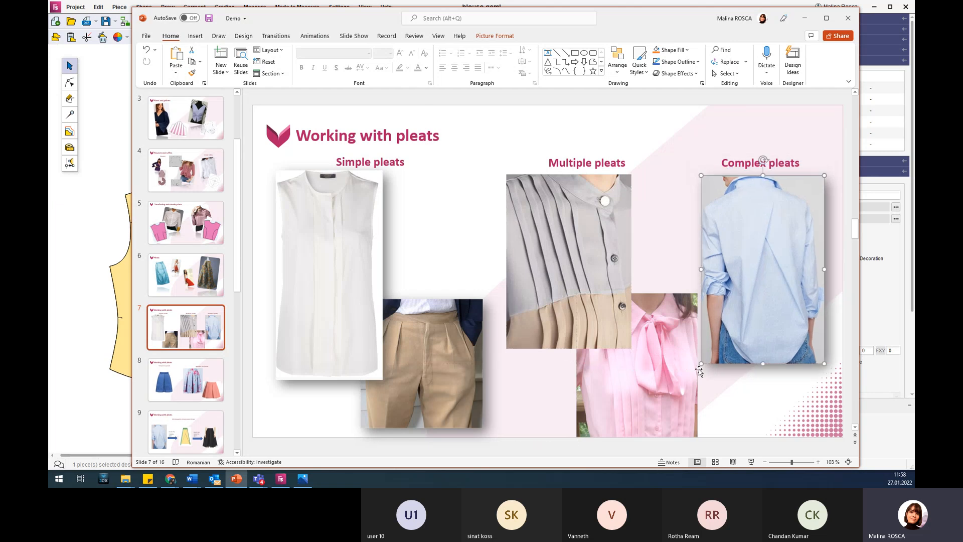
drag(699, 364, 675, 402)
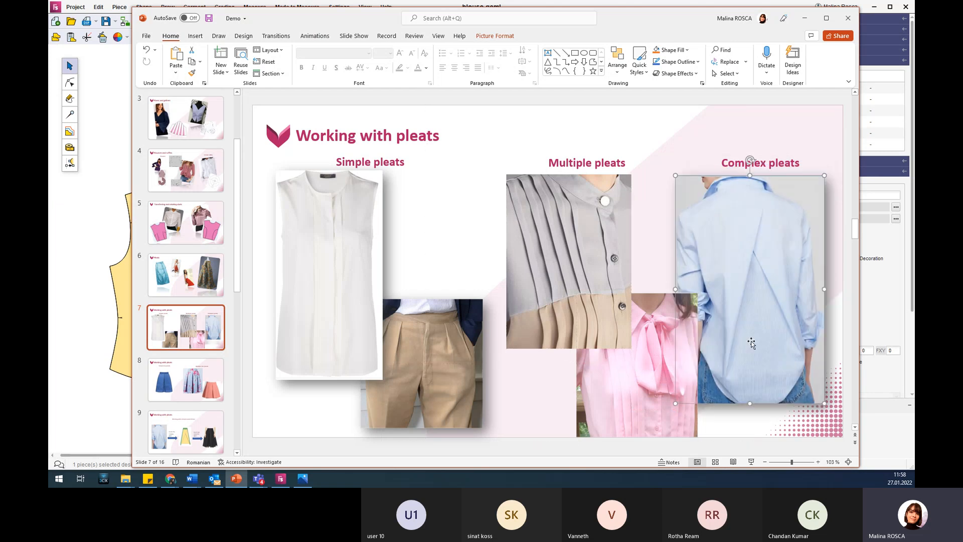
drag(751, 343, 758, 333)
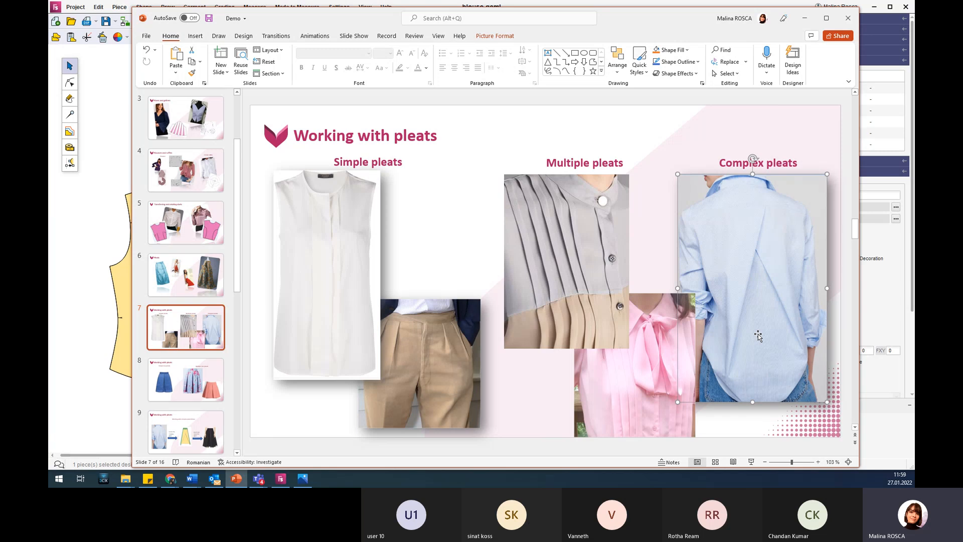
Return to the pattern editor and start a complex pleat on the part of back piece, using two upper-edge points and two hem points.
click(805, 18)
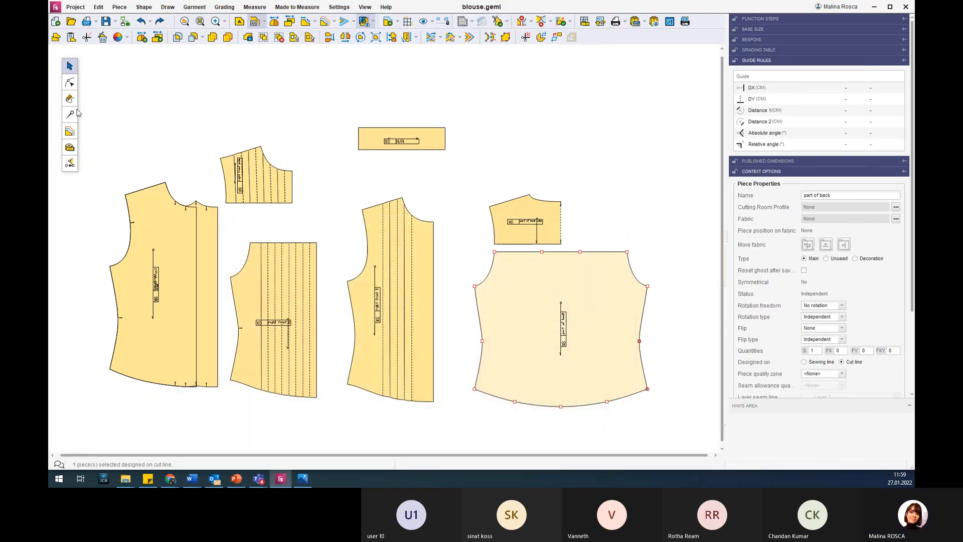
click(71, 114)
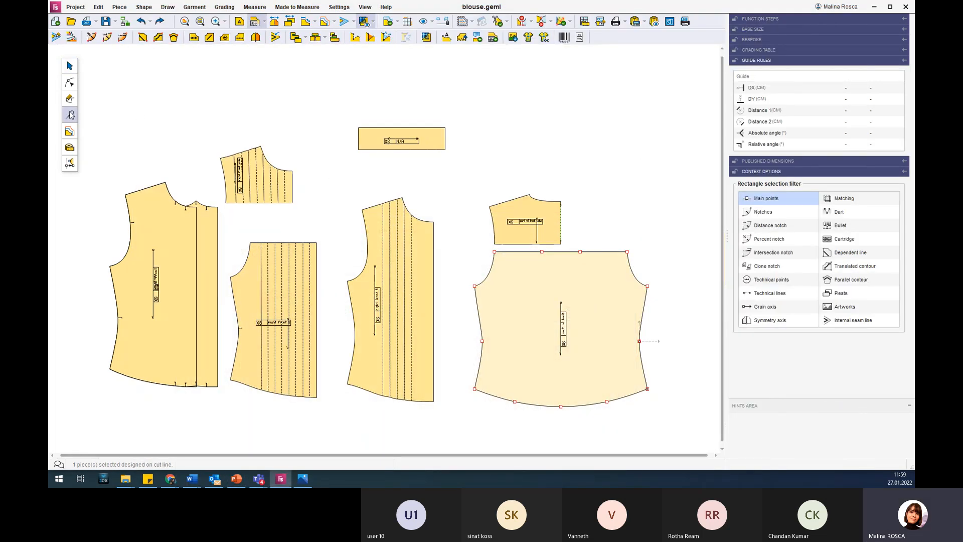
click(334, 40)
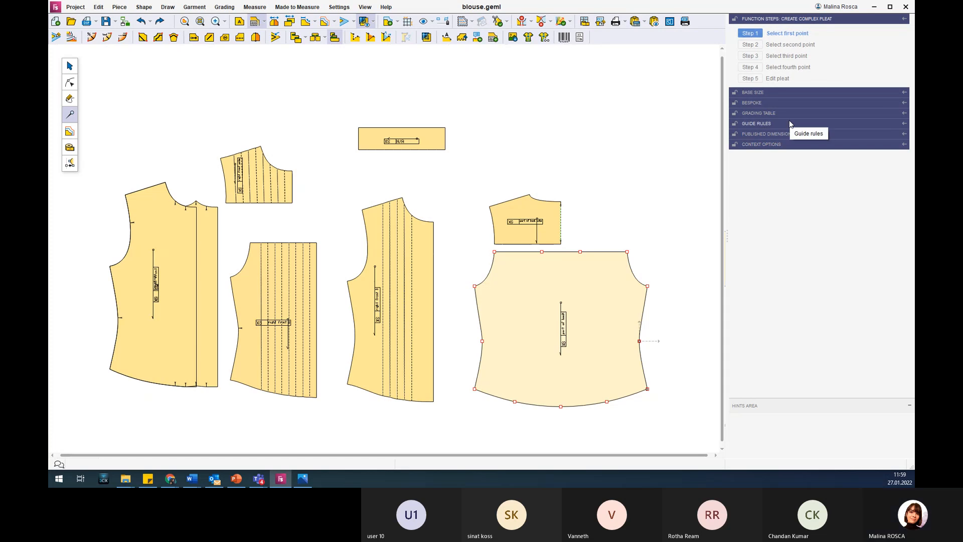
click(542, 252)
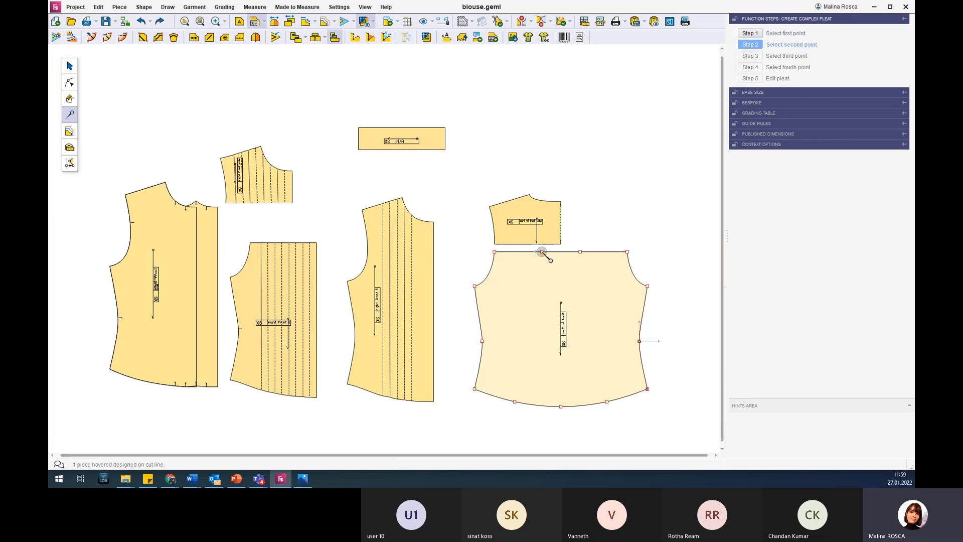
click(515, 402)
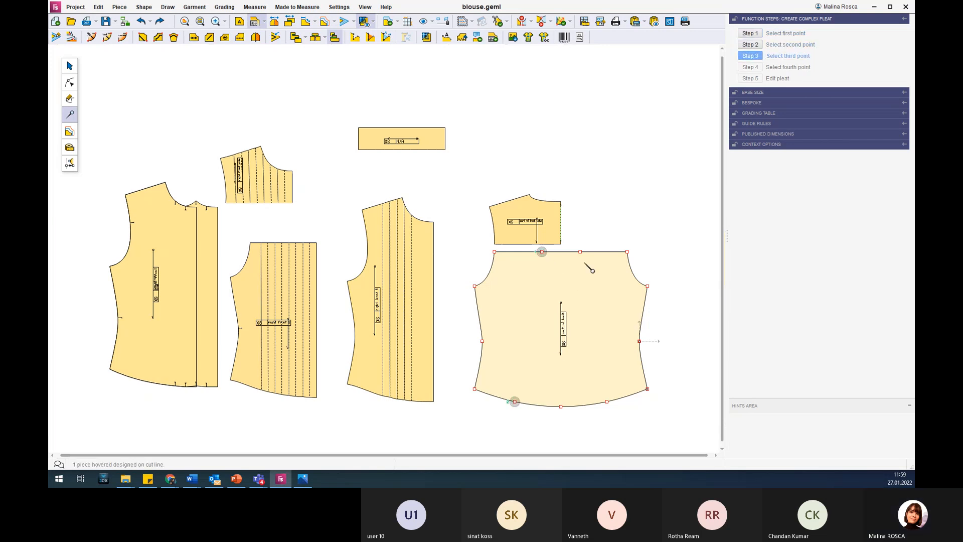
click(580, 251)
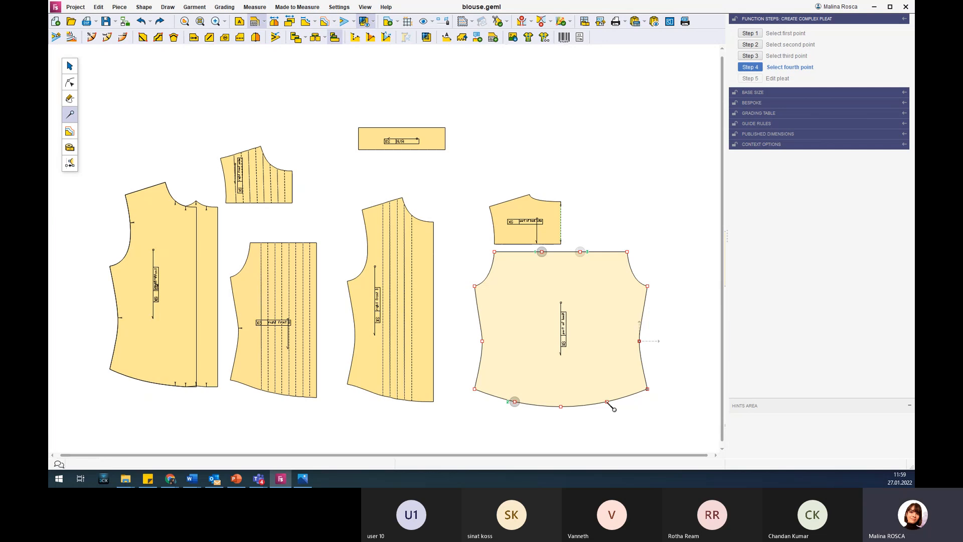
click(607, 401)
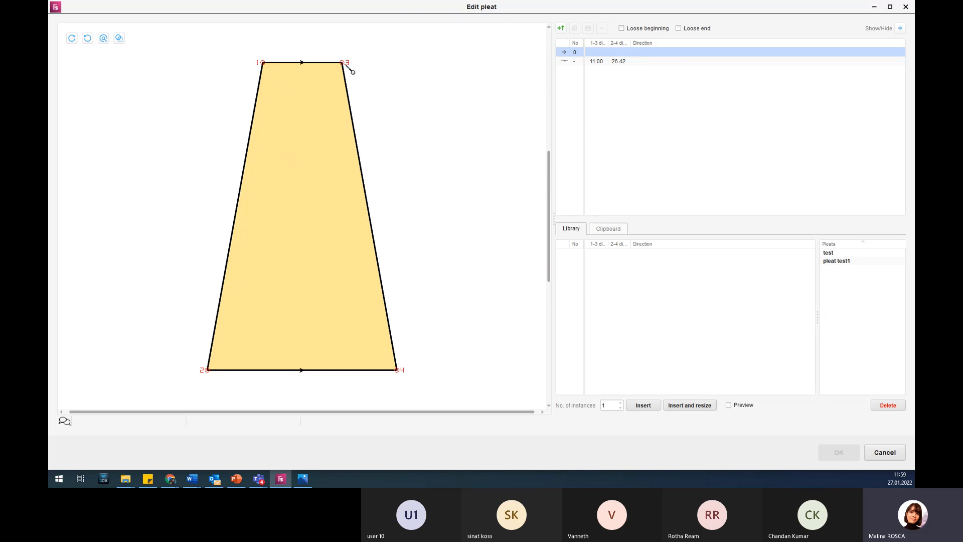
Add two folds to the complex pleat's definition and inspect the folded layers at its upper edge.
click(561, 29)
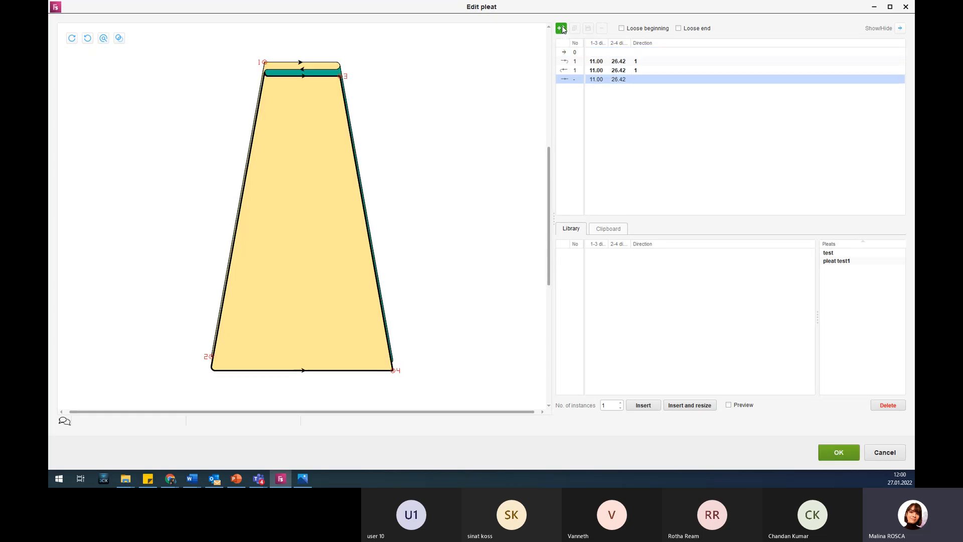
click(562, 29)
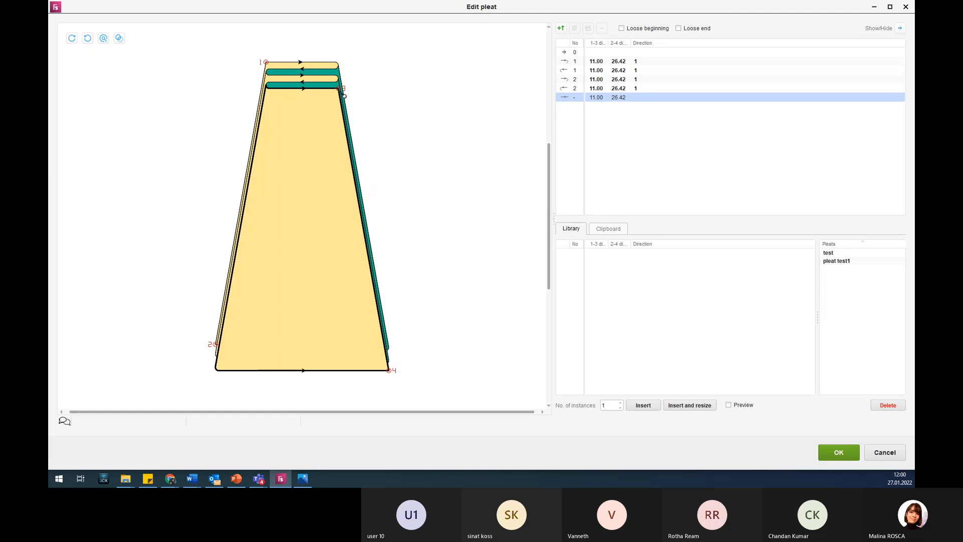
scroll(311, 74, up, 3)
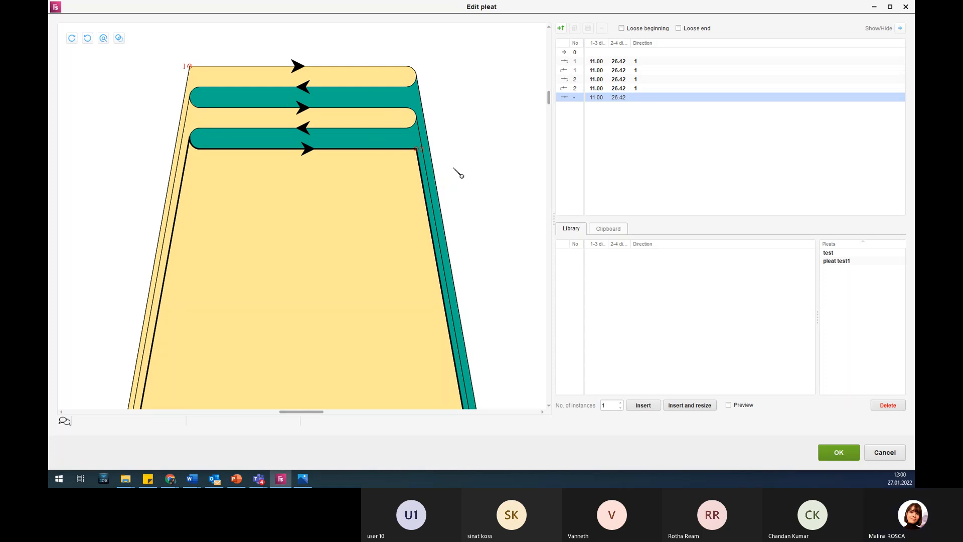
scroll(307, 187, down, 3)
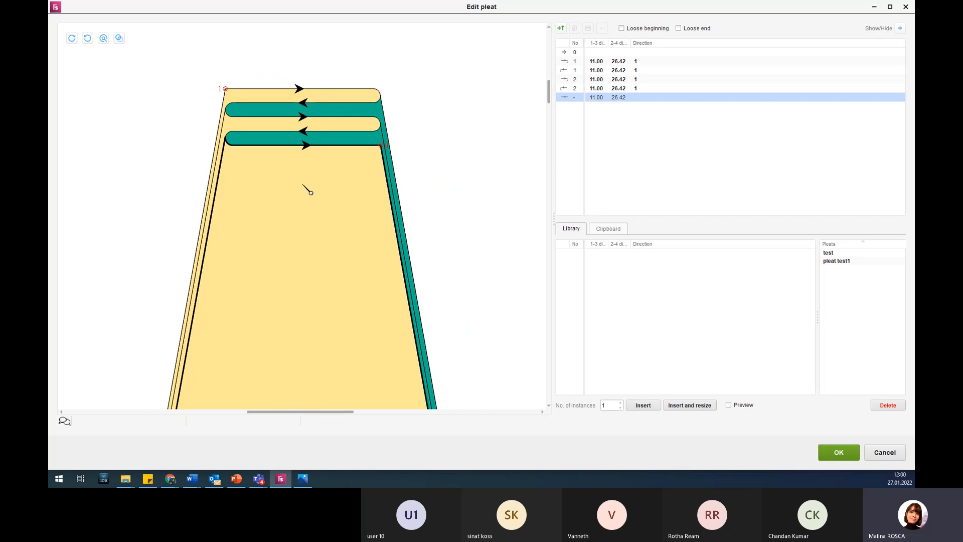
scroll(303, 226, down, 2)
scroll(301, 209, up, 3)
scroll(306, 200, up, 2)
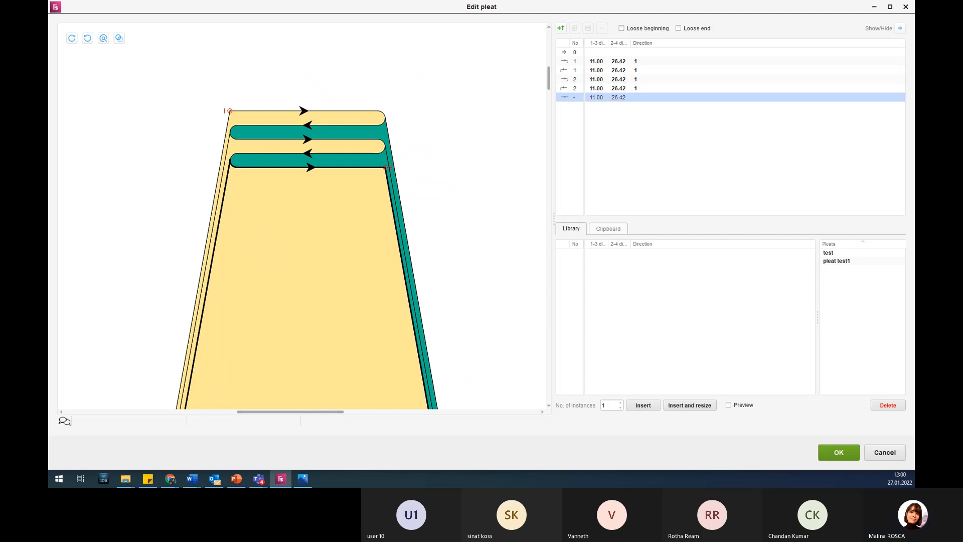
Switch to the pleats.png reference image in Photos and enlarge its table of pleat distances and directions.
key(super+d)
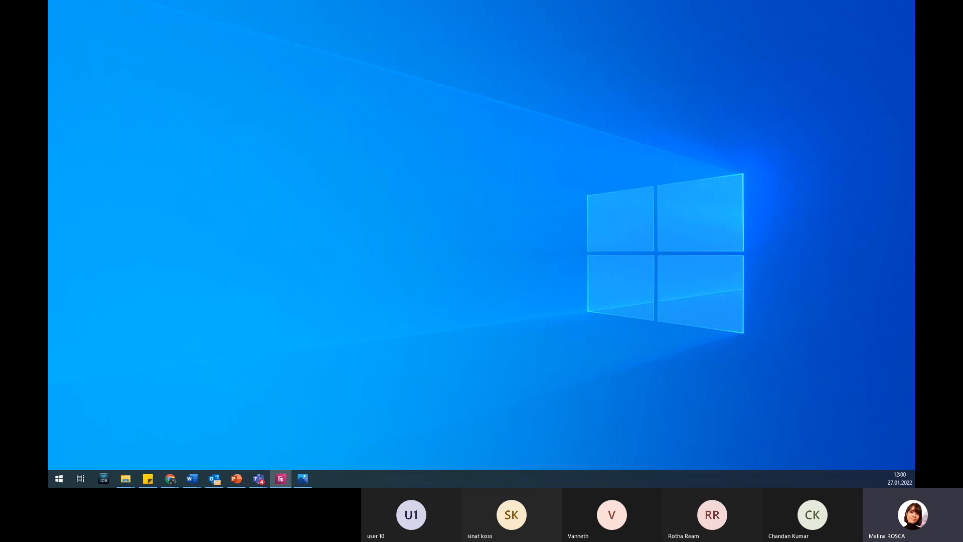
key(super+d)
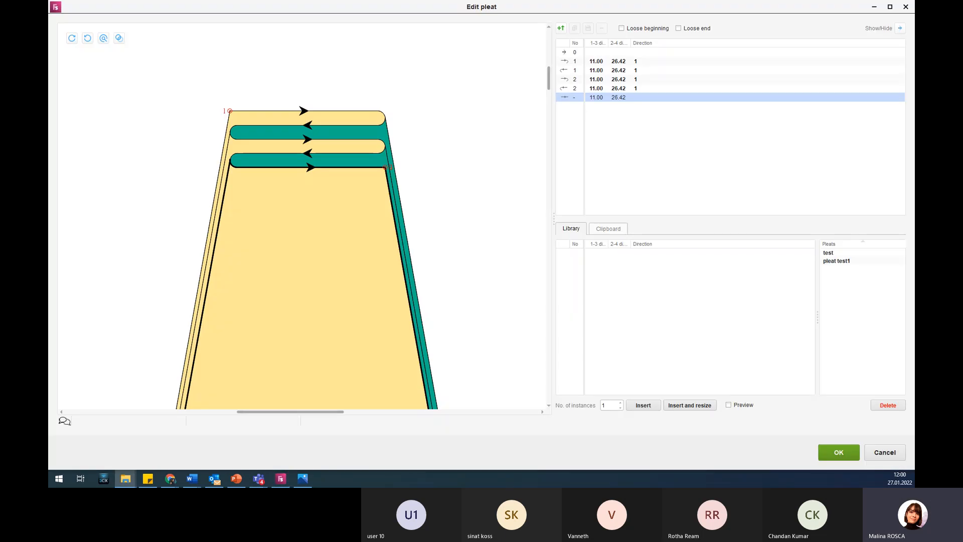
key(alt+Tab)
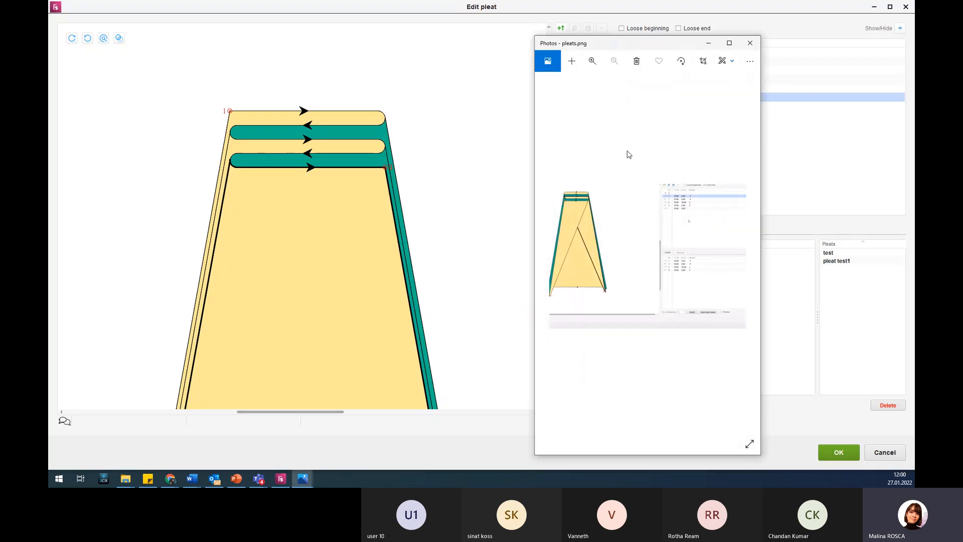
click(596, 62)
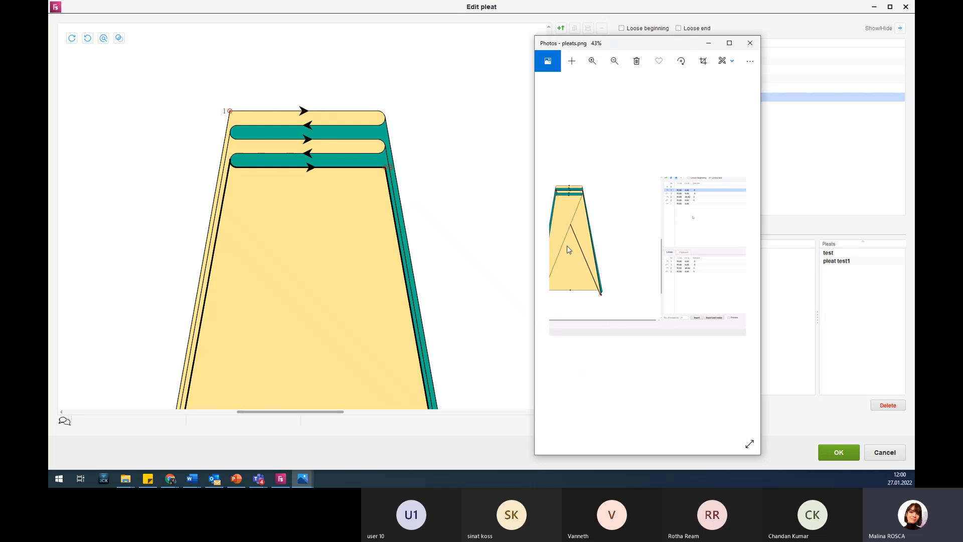
scroll(650, 185, up, 5)
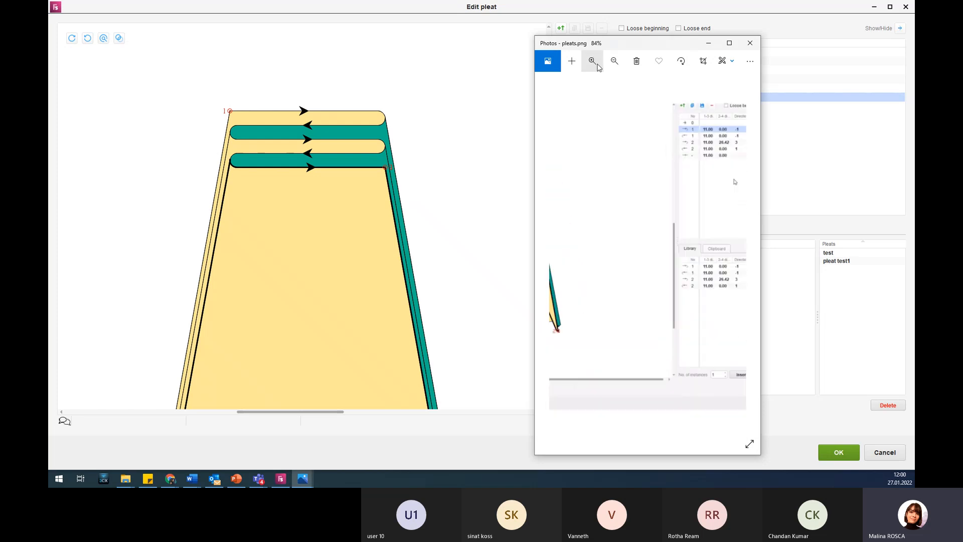
Check the folded shape in the pleats.png reference and the blue shirt slide in PowerPoint, and return to the Edit pleat window with the reference moved aside.
drag(651, 185, 742, 201)
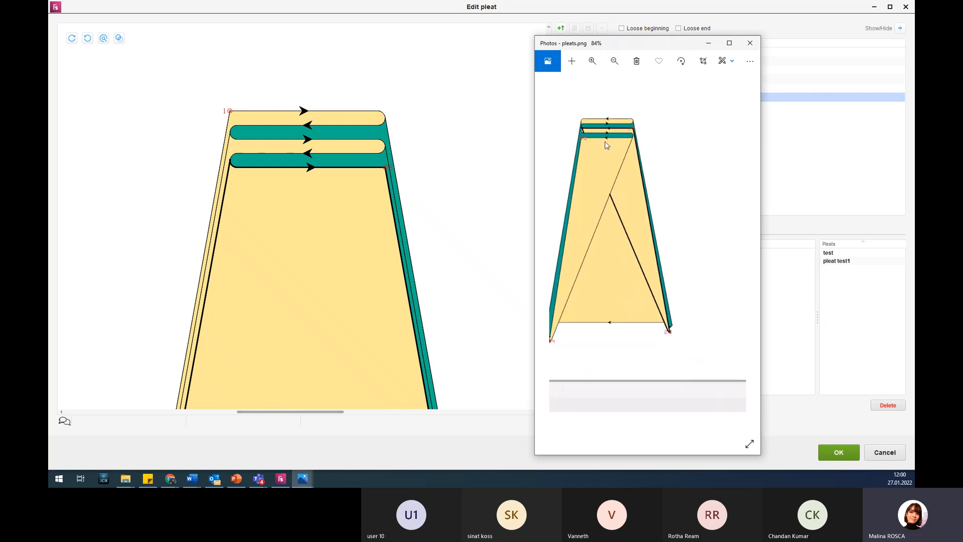
click(242, 483)
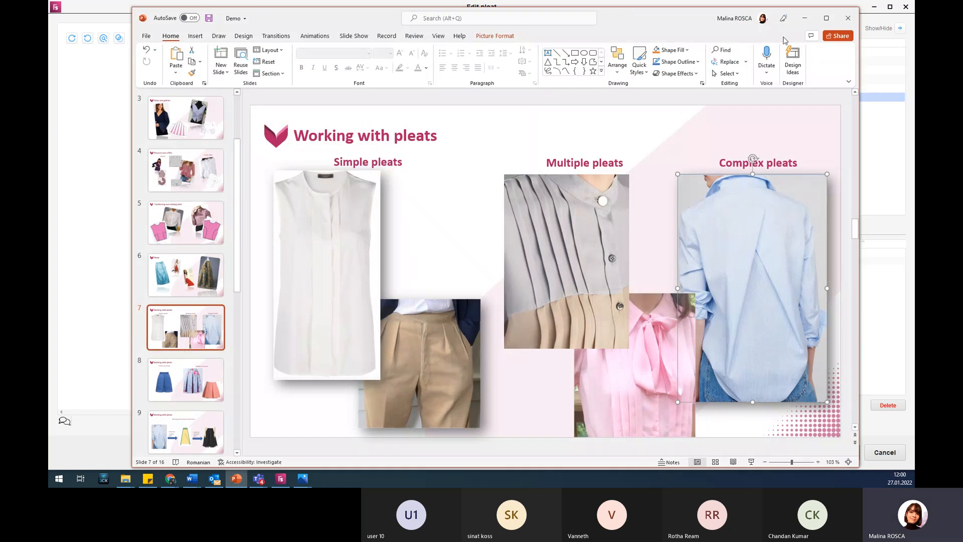
click(804, 19)
drag(669, 45, 913, 58)
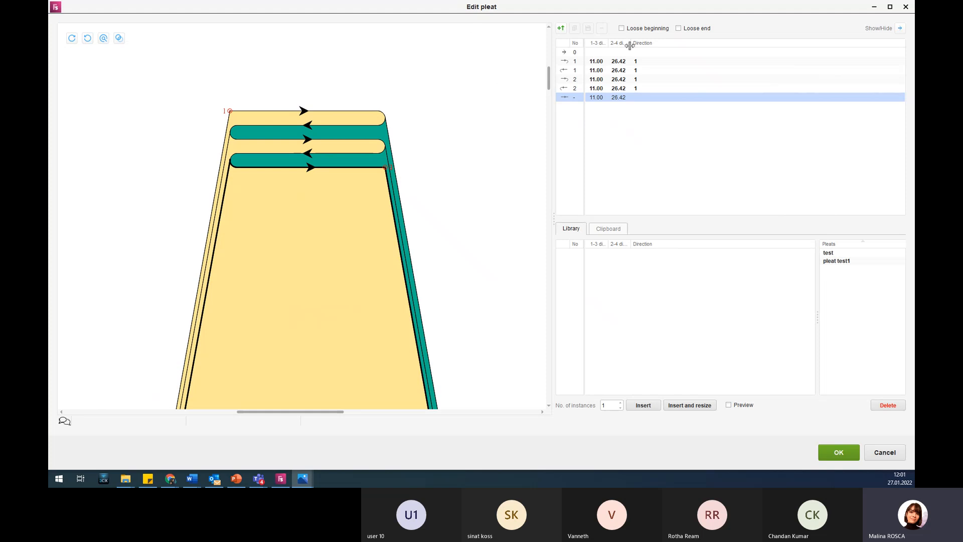
Set the 2-4 distance to 0 for both lines of fold 1 and for the second line of fold 2.
click(624, 63)
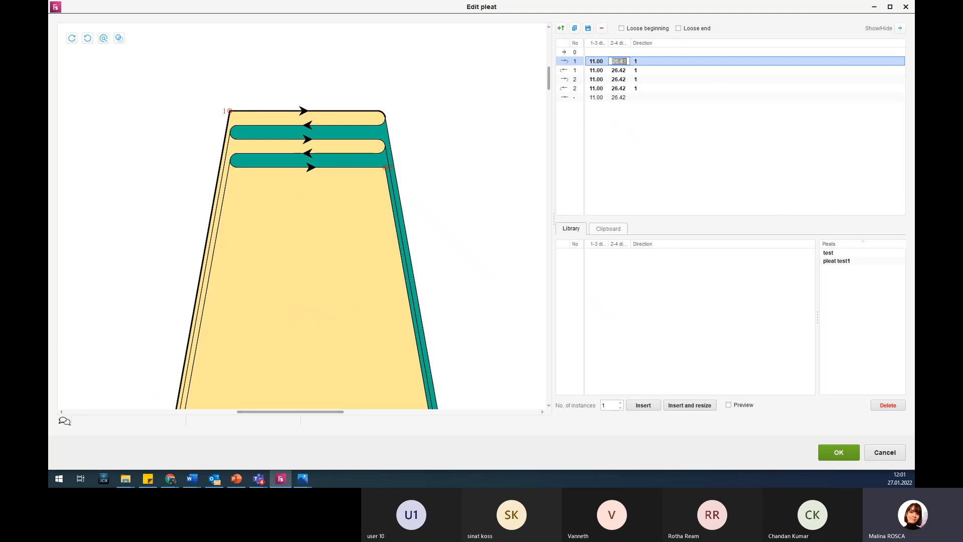
text(0)
key(Return)
click(625, 70)
text(0)
key(Return)
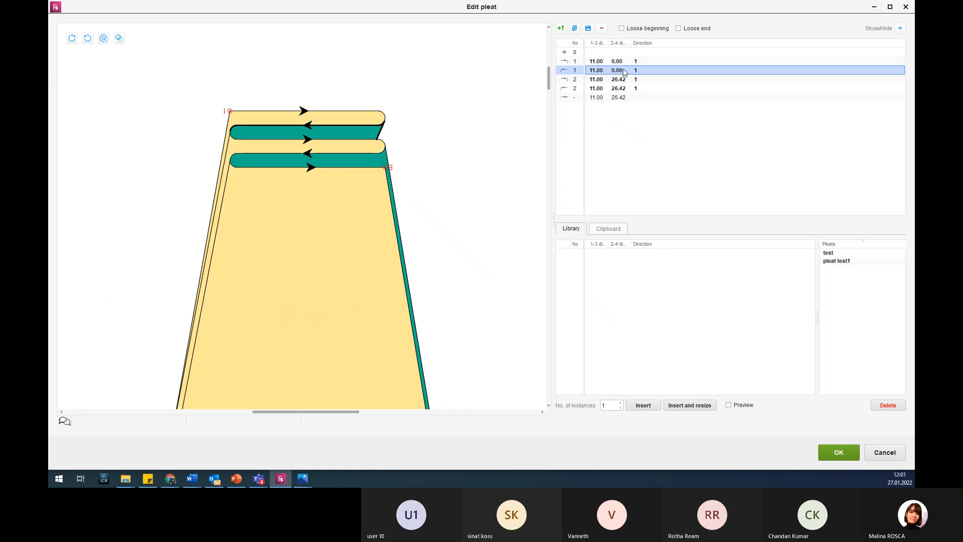
click(621, 88)
text(0)
key(Return)
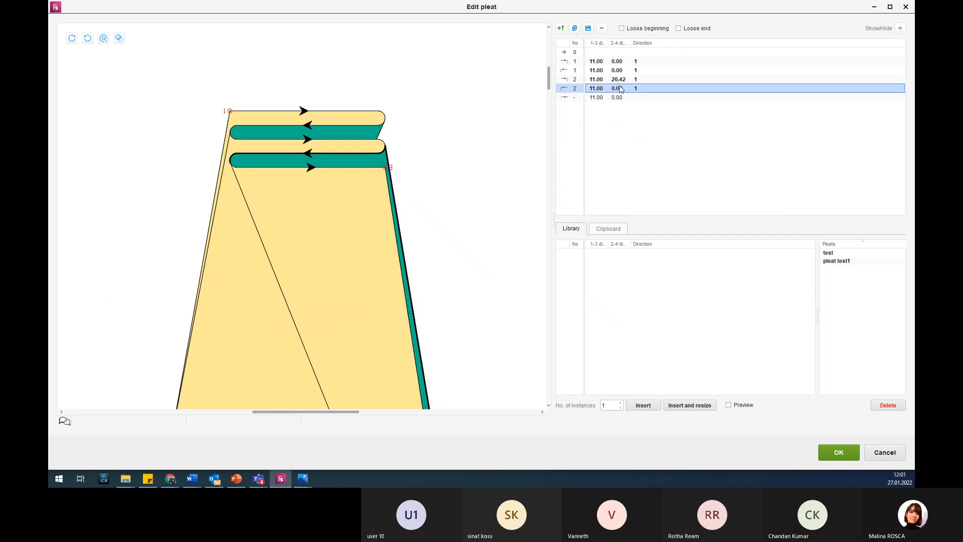
Set the direction of both lines of fold 1 to -1.
click(633, 60)
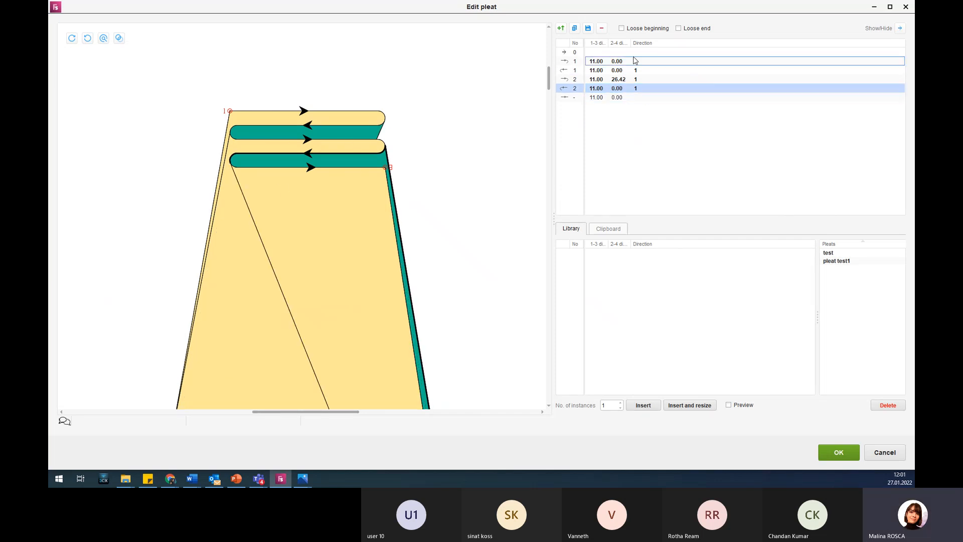
click(635, 61)
text(-)
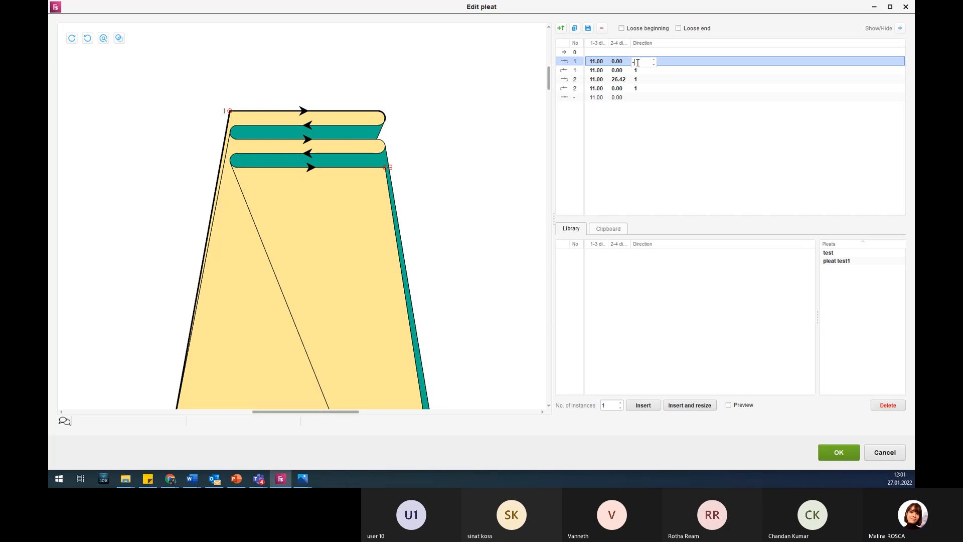
text(1)
key(Return)
click(639, 71)
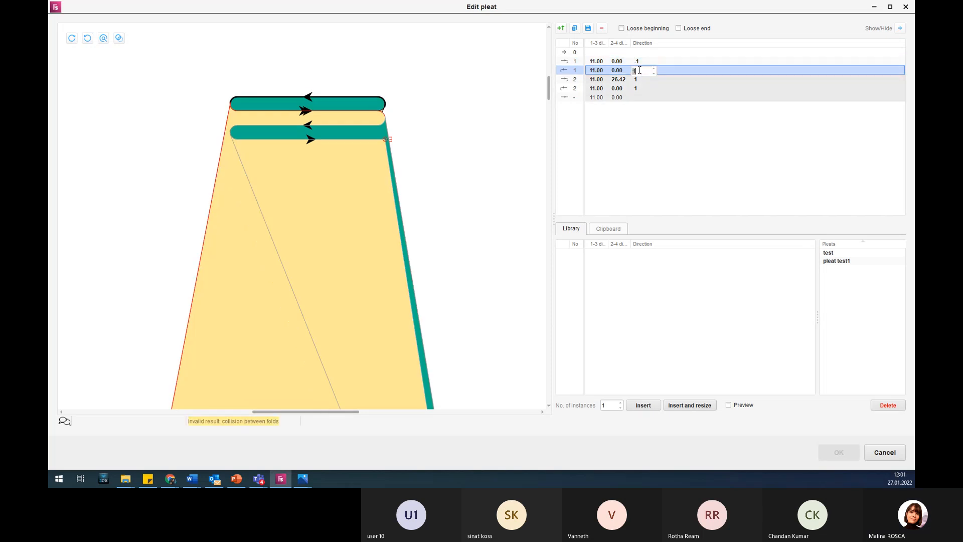
text(-1)
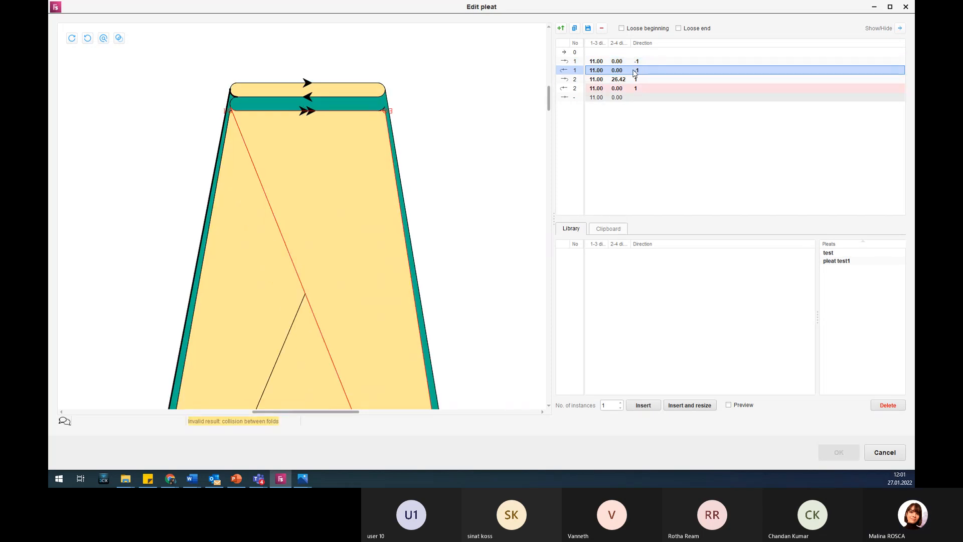
Set the direction of fold 2's first line to 3 and of its second line to 1.
click(640, 79)
text(3)
key(Return)
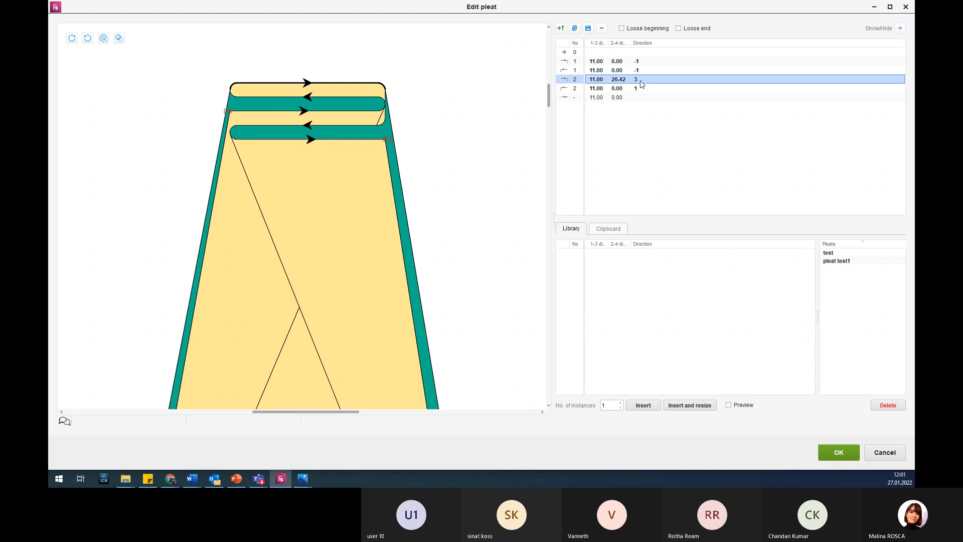
click(645, 89)
text(1)
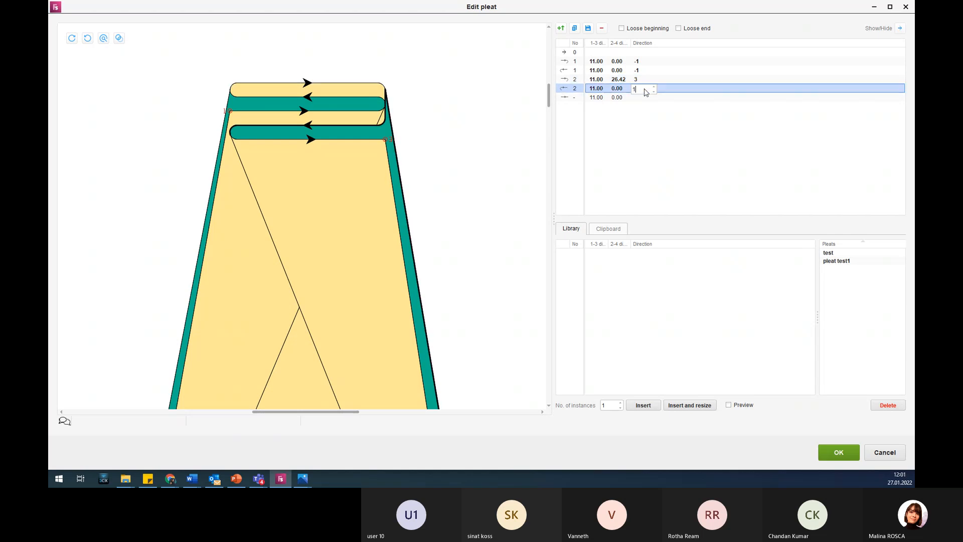
View the whole complex pleat from upper edge to hem and compare it with the blue shirt picture on the PowerPoint slide.
scroll(381, 171, down, 4)
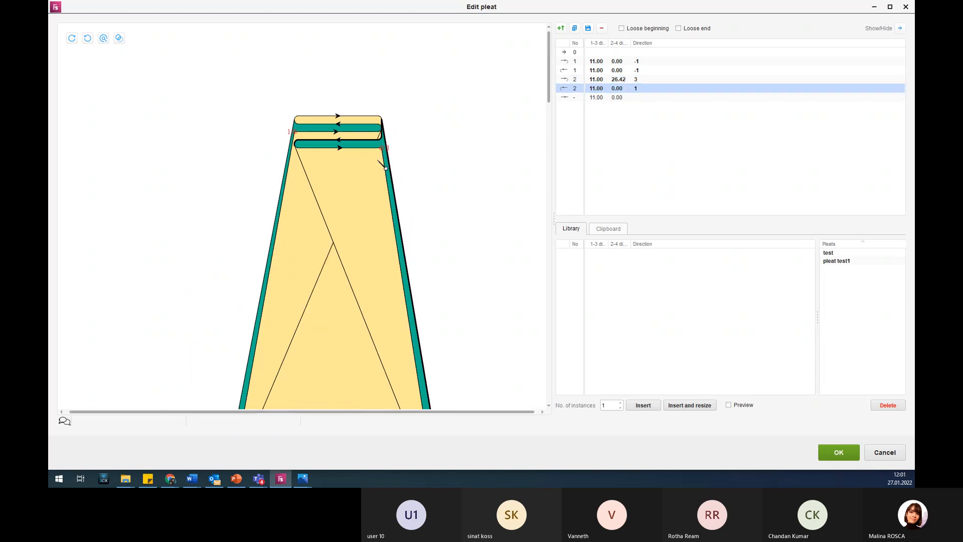
scroll(400, 262, up, 3)
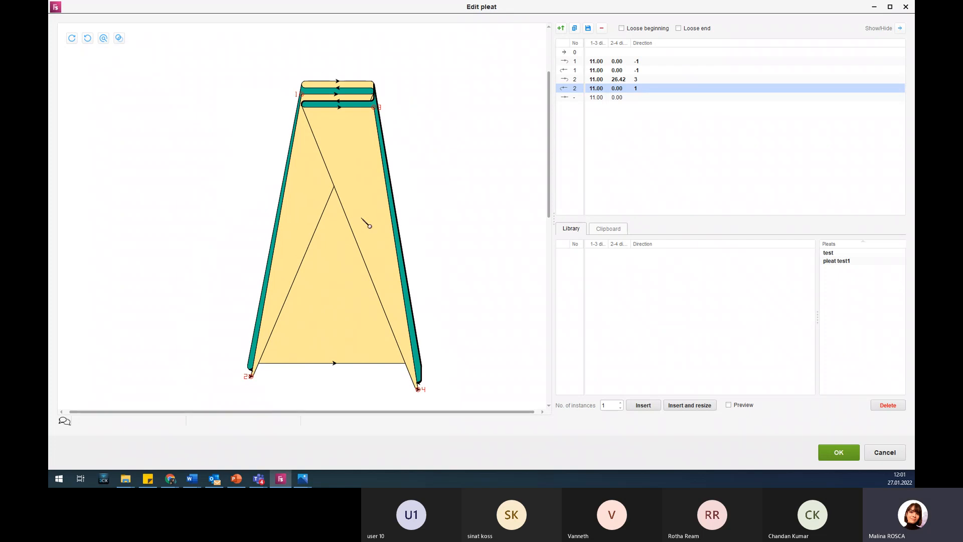
click(236, 478)
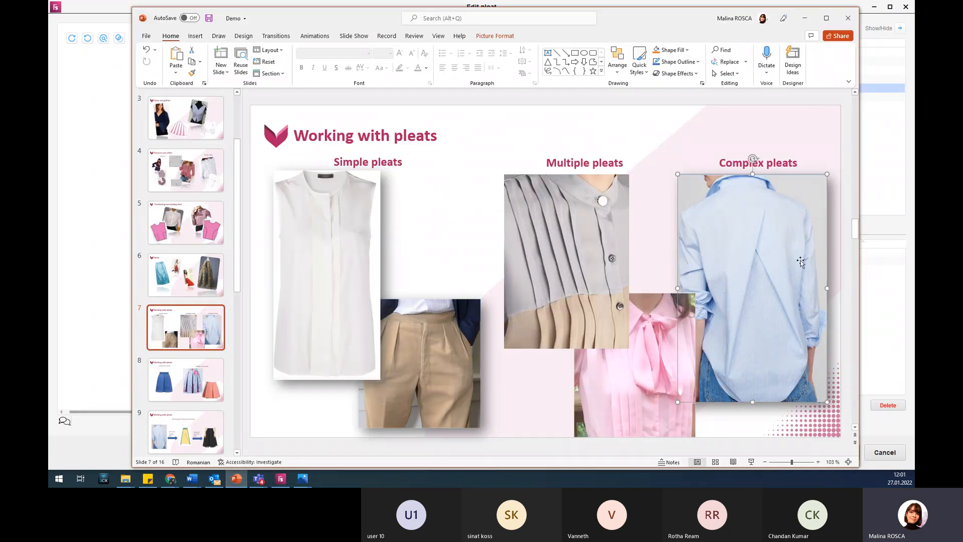
click(804, 19)
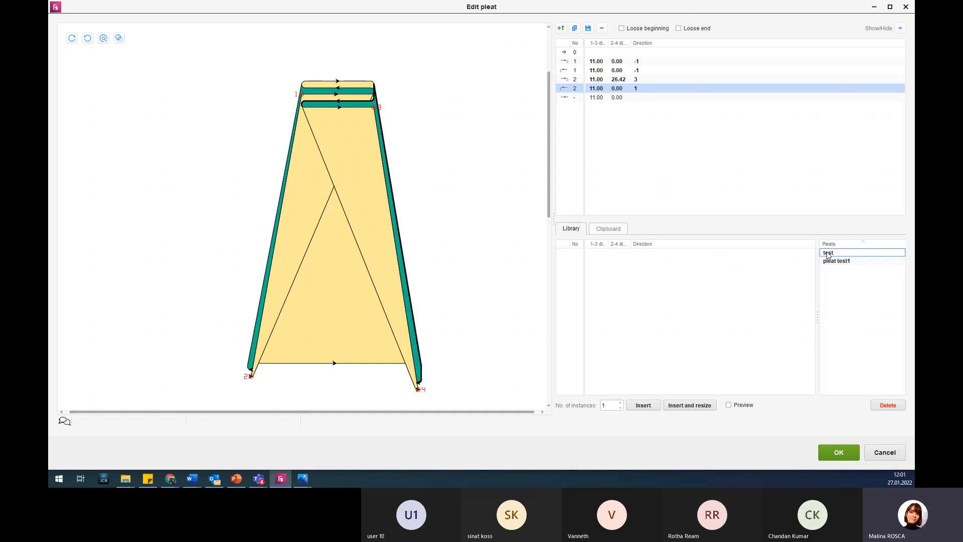
Reverse the sort order of the library's saved pleats and widen the fold table's 1-3 and 2-4 distance columns to show their full headings.
click(862, 246)
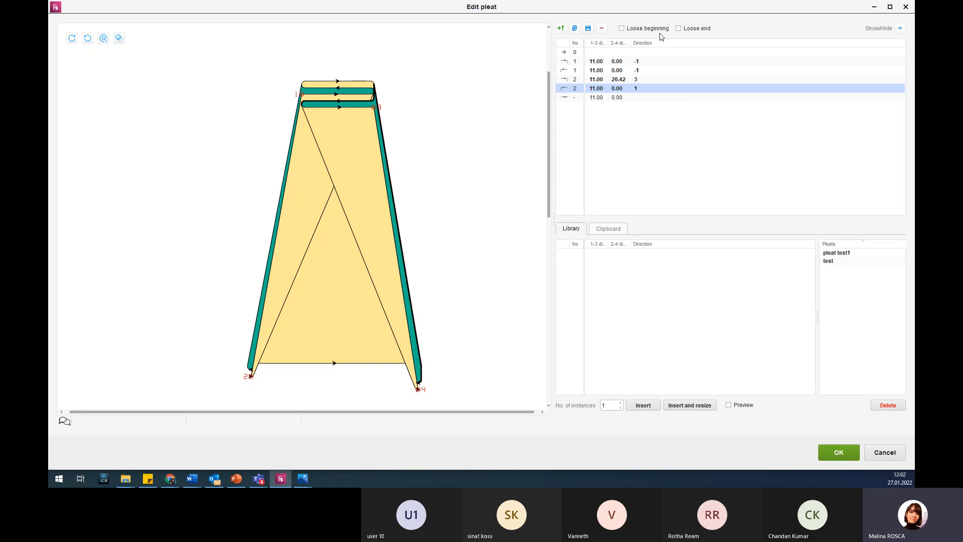
click(618, 92)
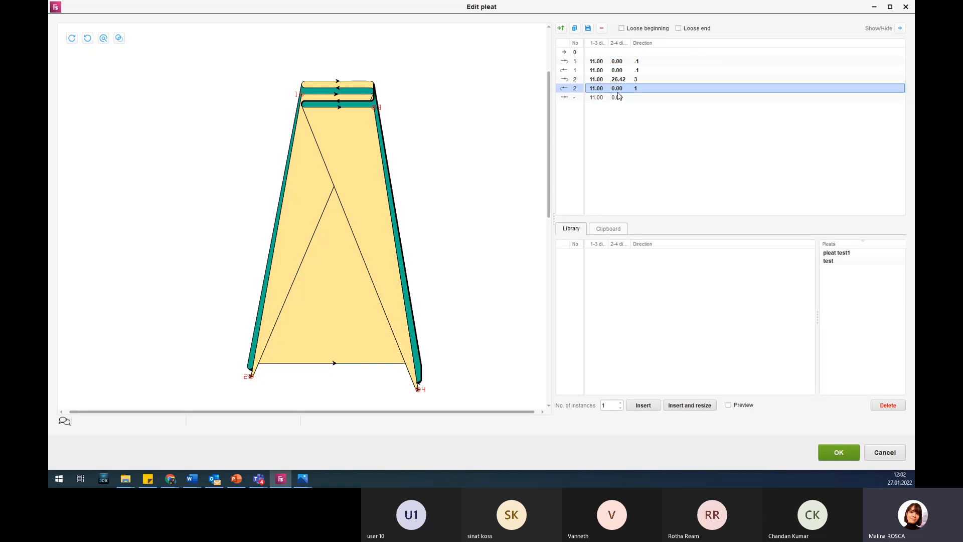
drag(608, 43, 668, 44)
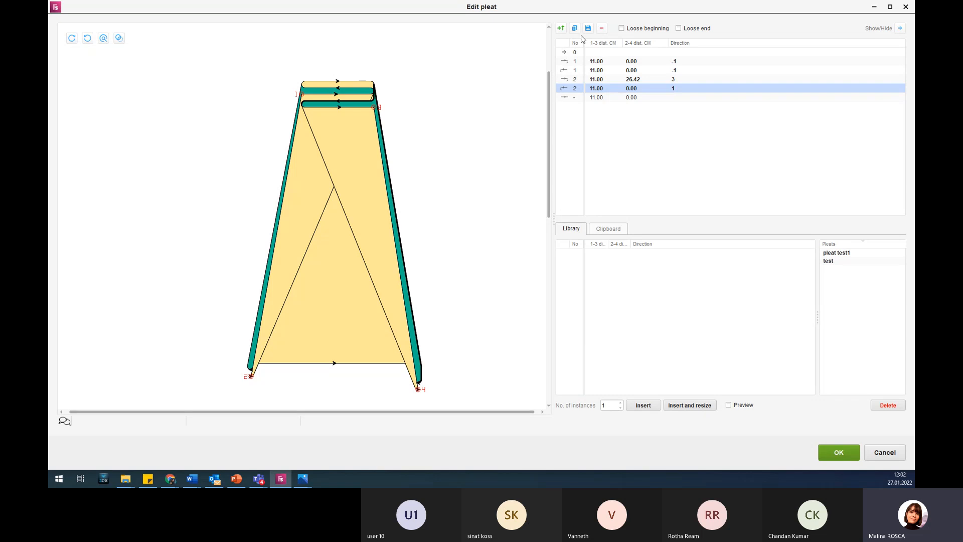
click(604, 98)
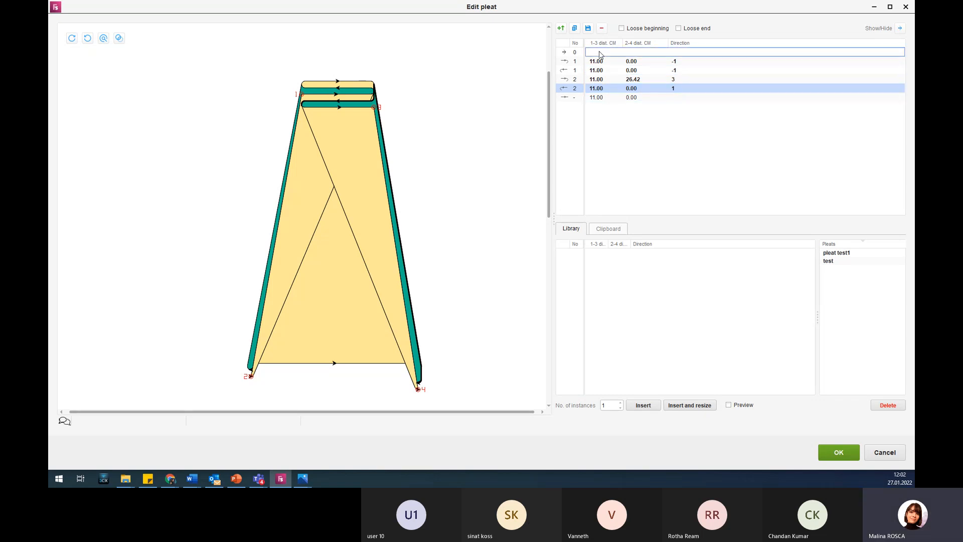
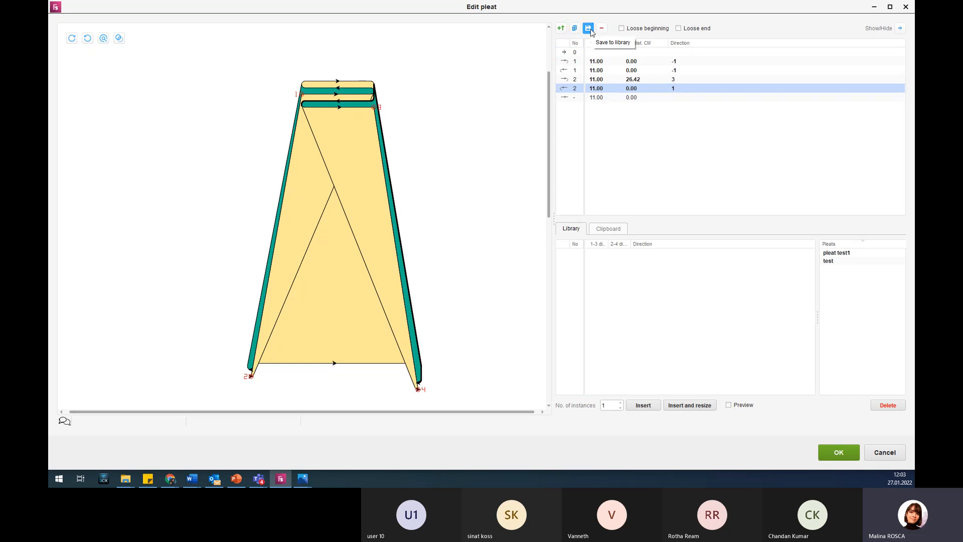
Save all fold lines of the complex pleat to the library as test2 and accept the edited pleat.
drag(627, 131, 589, 49)
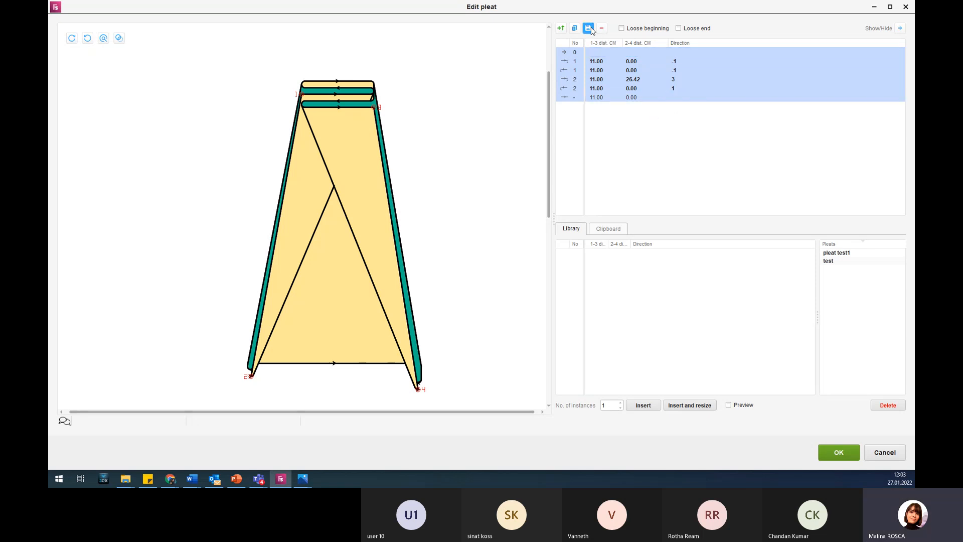
click(588, 29)
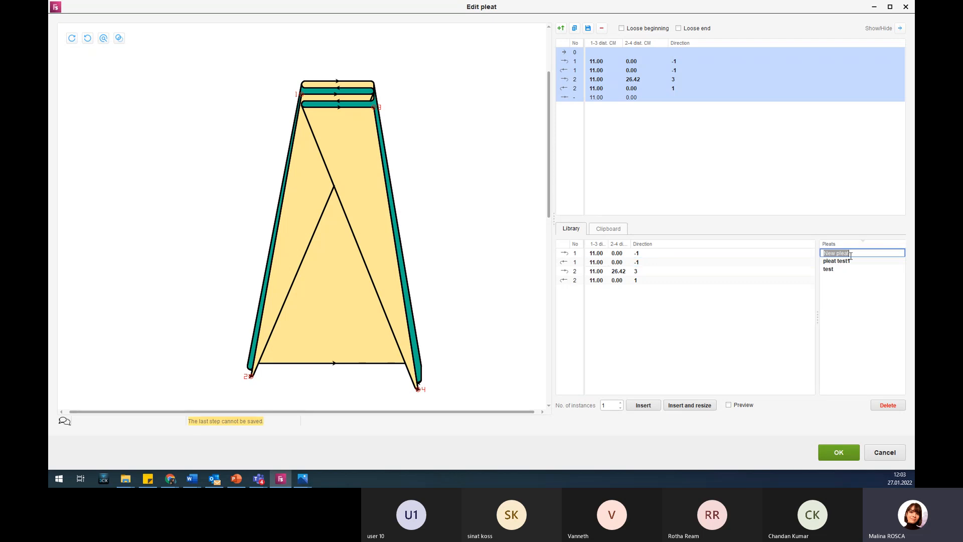
text(test2)
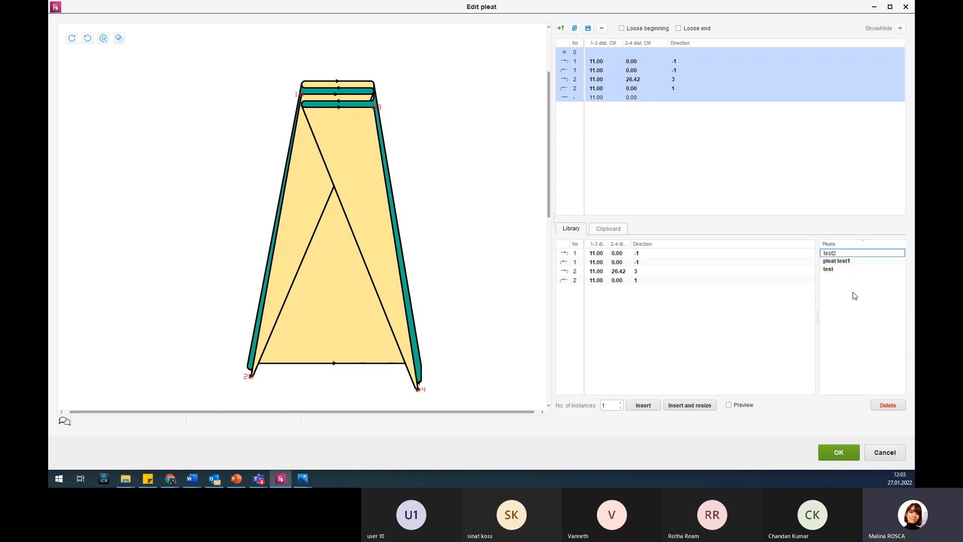
click(839, 261)
click(839, 254)
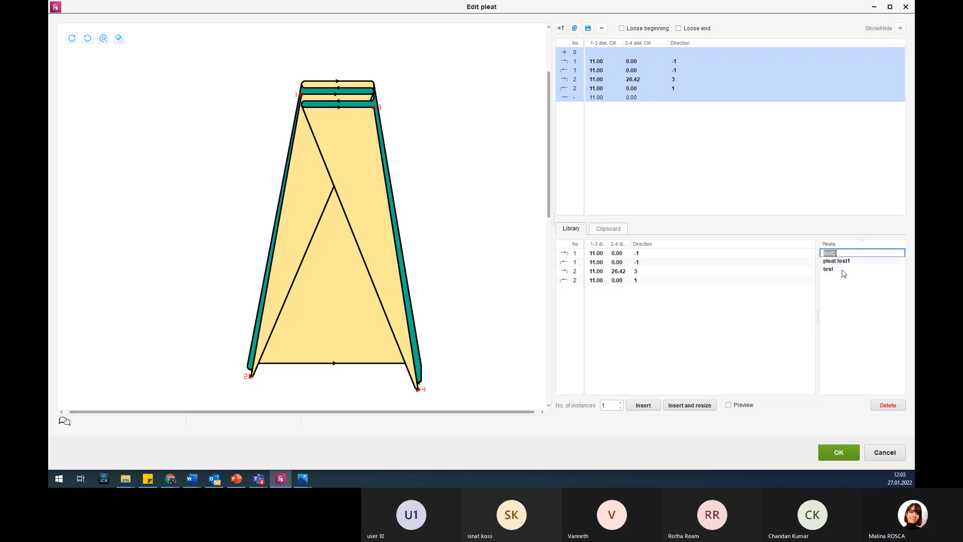
click(832, 455)
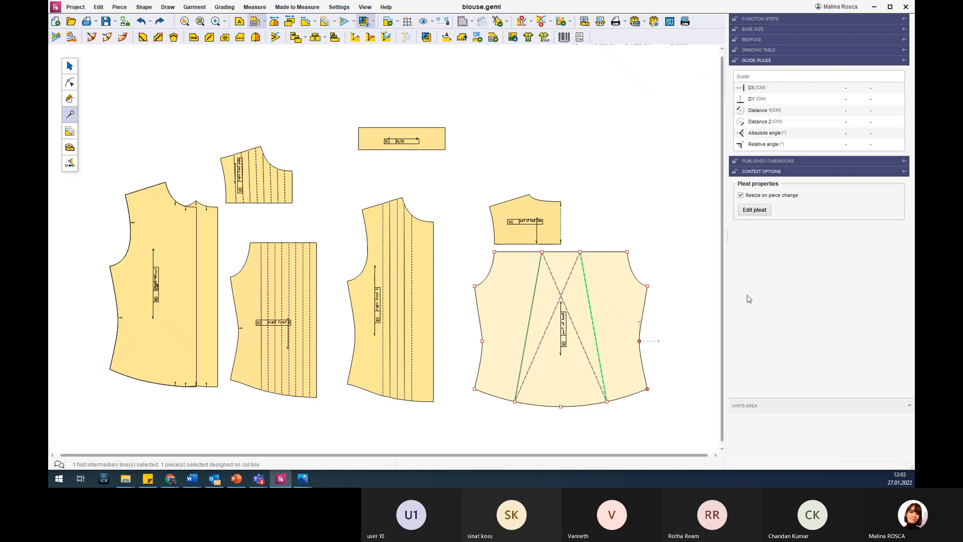
View the blouse back piece in its unpleated shape and return it to the pleated view.
click(680, 243)
click(632, 295)
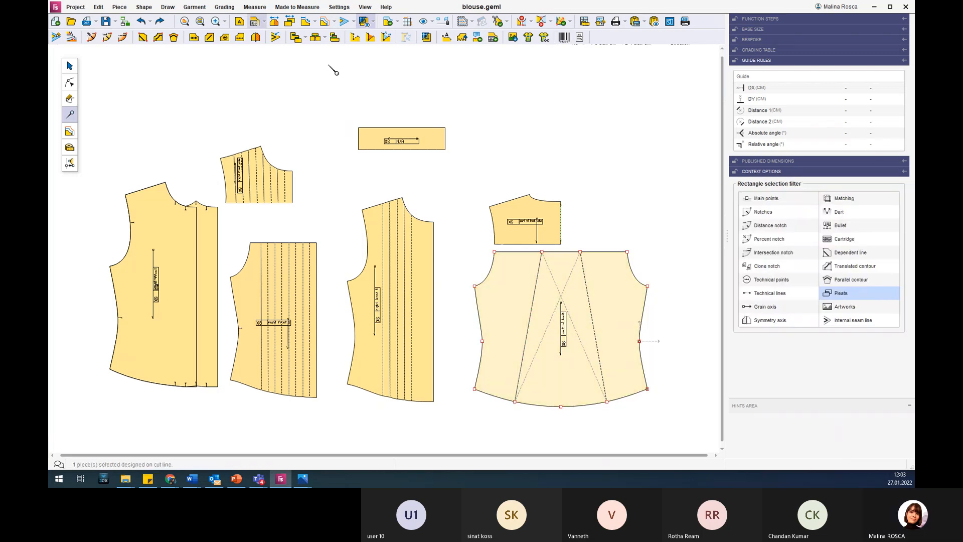
click(278, 22)
scroll(565, 219, down, 2)
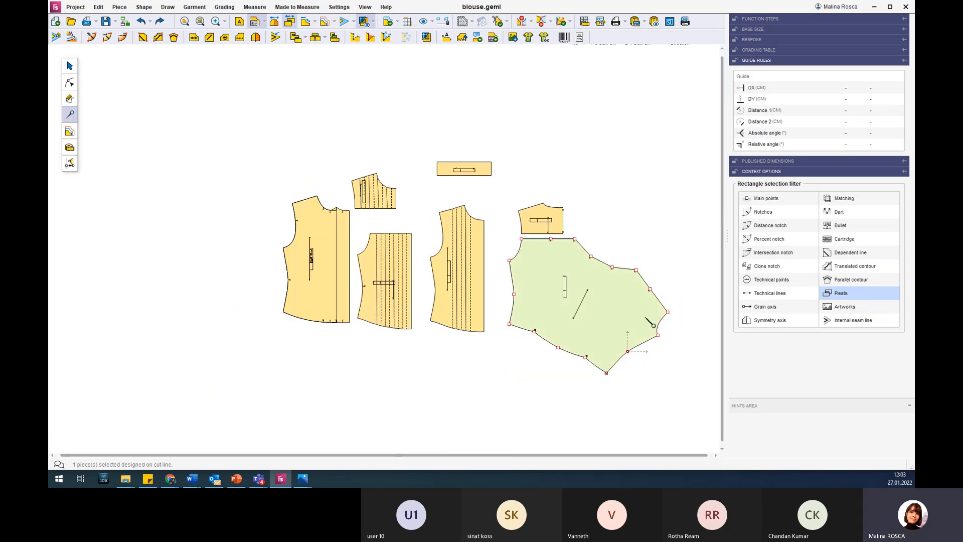
scroll(653, 325, up, 2)
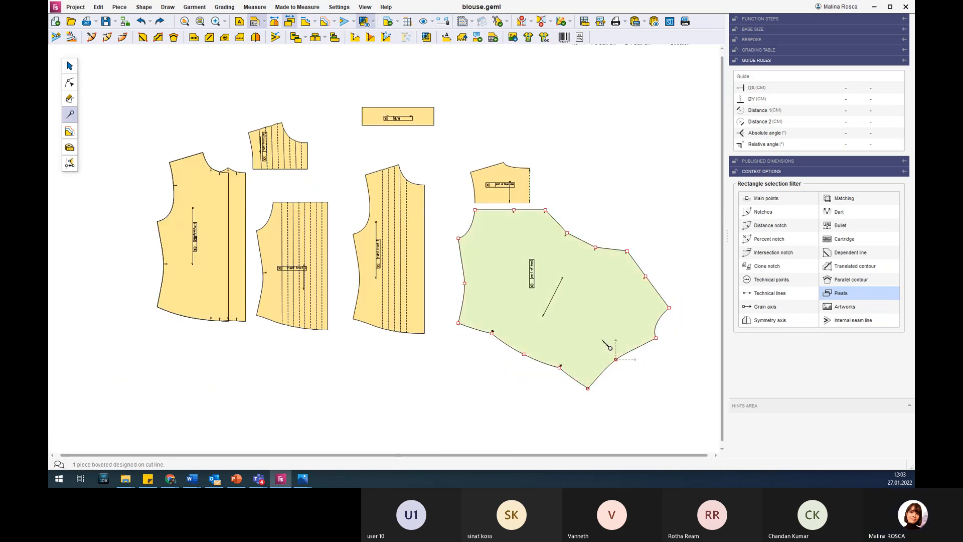
click(294, 23)
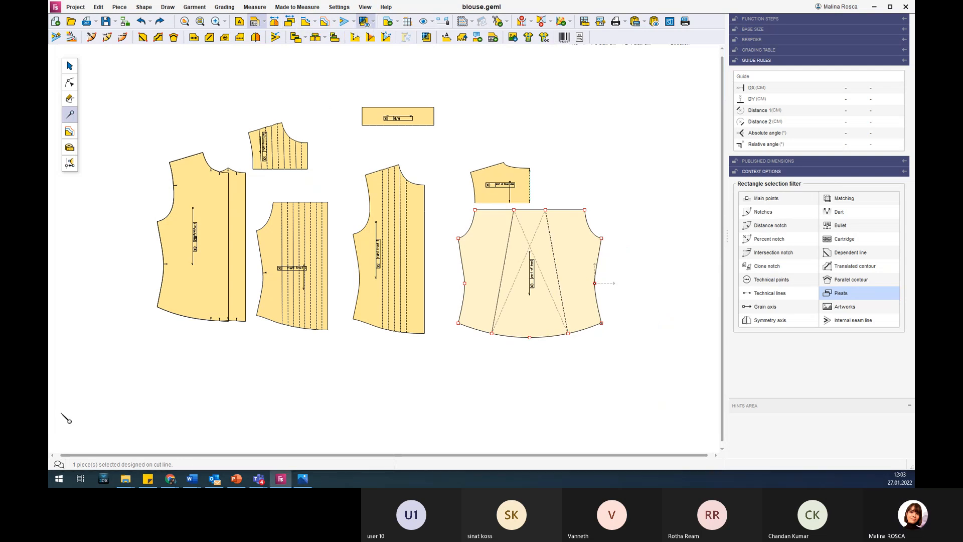
Show the box pleats slide 8 in PowerPoint and open Skirt_Box - complex.geml in Fashion STUDIO without saving blouse.geml.
click(239, 480)
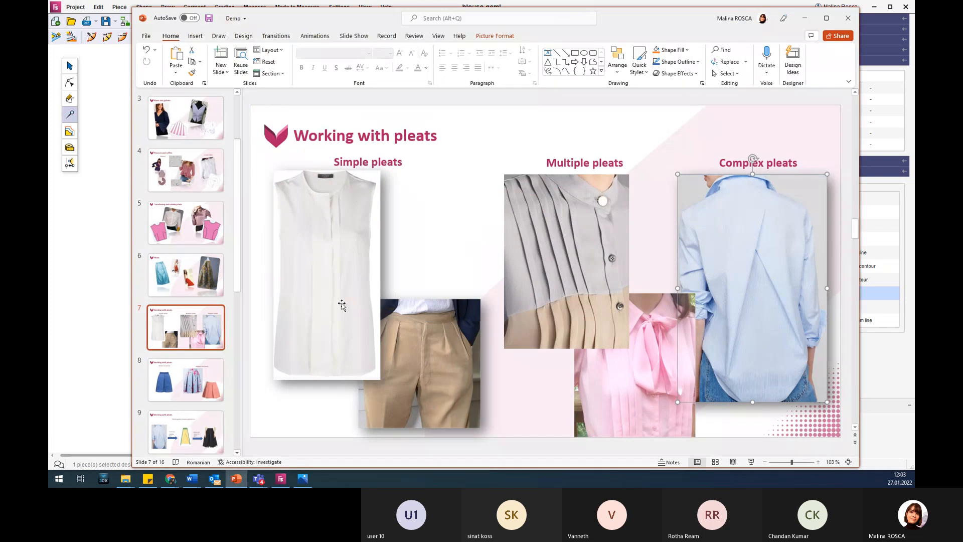
click(208, 393)
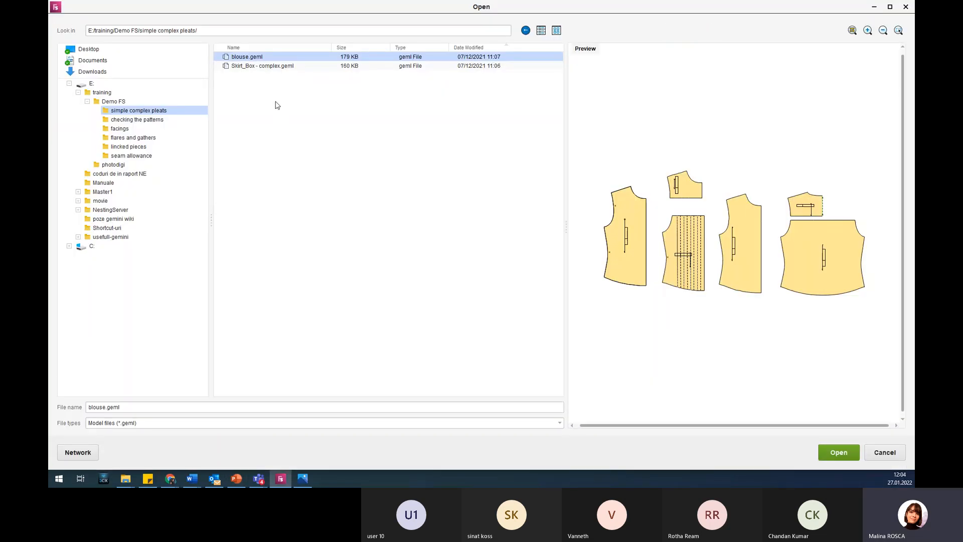
click(264, 67)
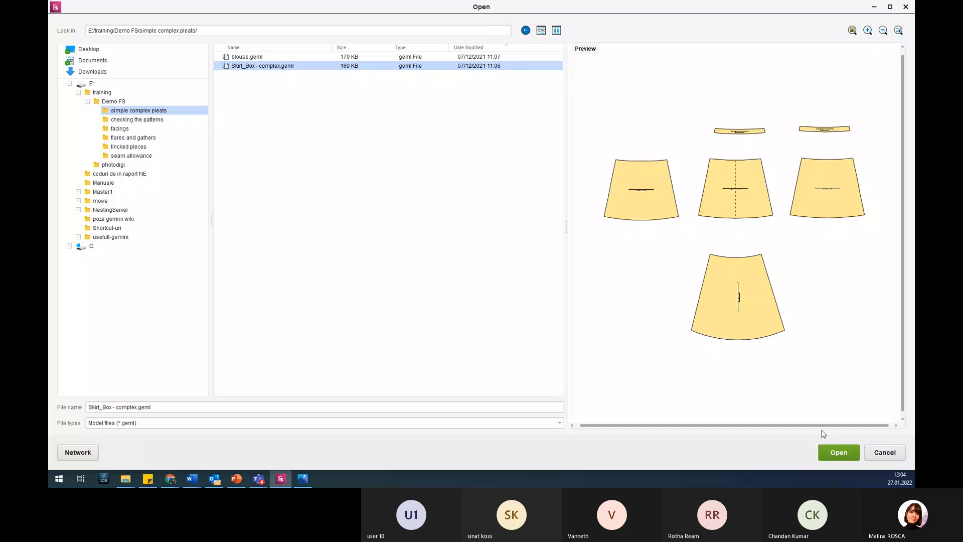
click(829, 454)
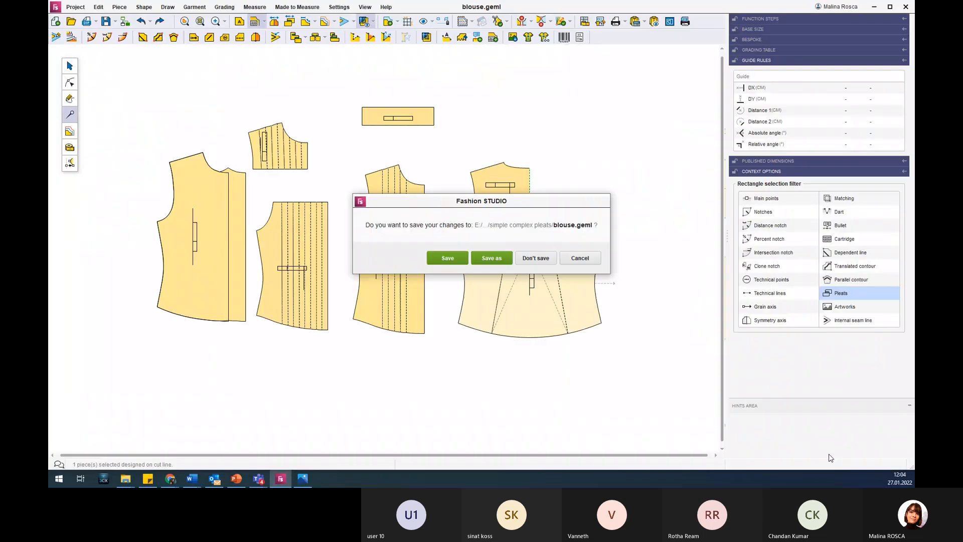
click(536, 259)
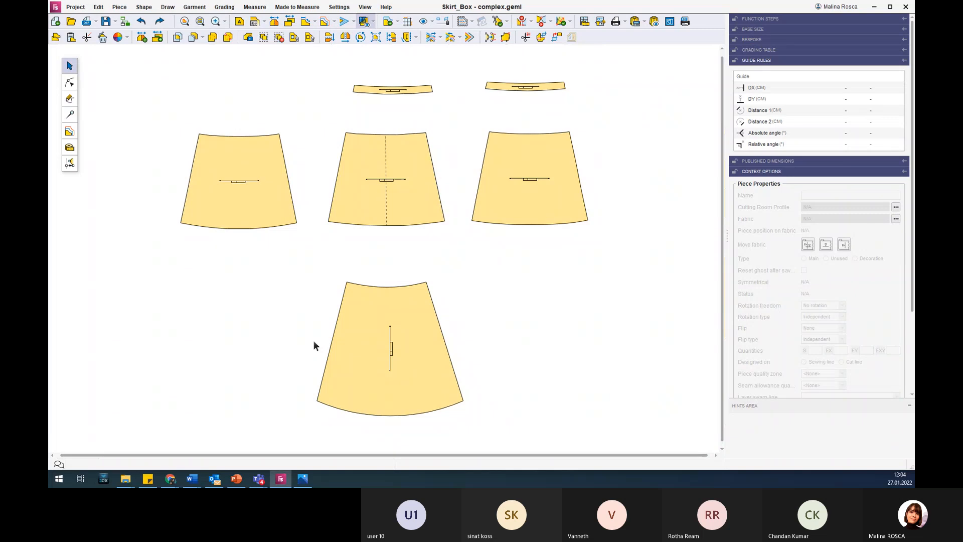
Examine the skirt's front and back pieces and compare the back piece with the simple box pleat picture on the PowerPoint slide.
click(242, 192)
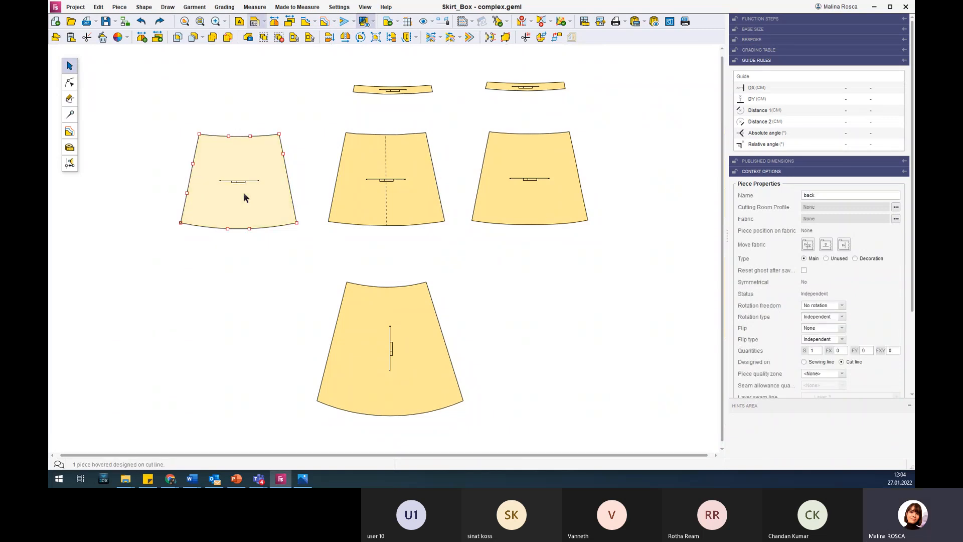
scroll(231, 157, up, 2)
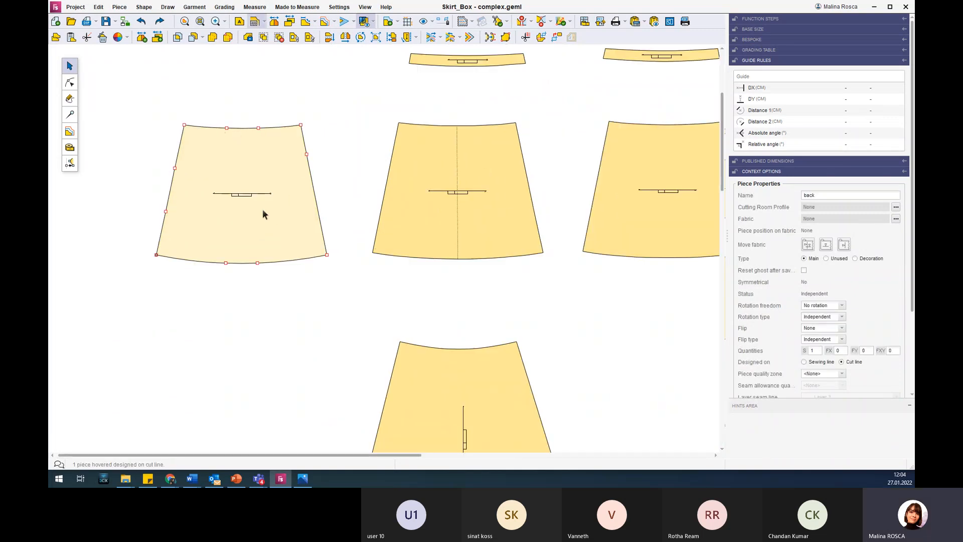
click(457, 166)
click(625, 190)
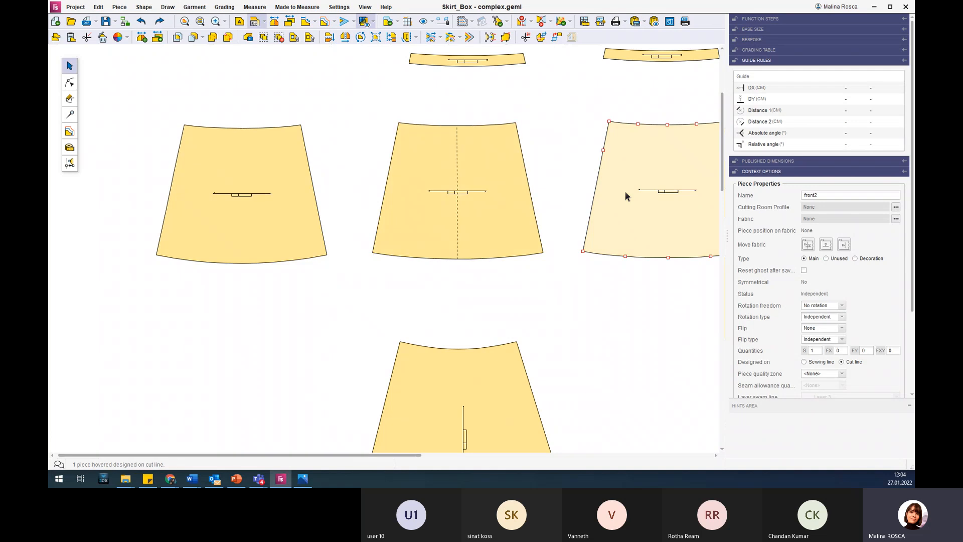
scroll(625, 198, down, 1)
click(517, 369)
scroll(511, 404, down, 2)
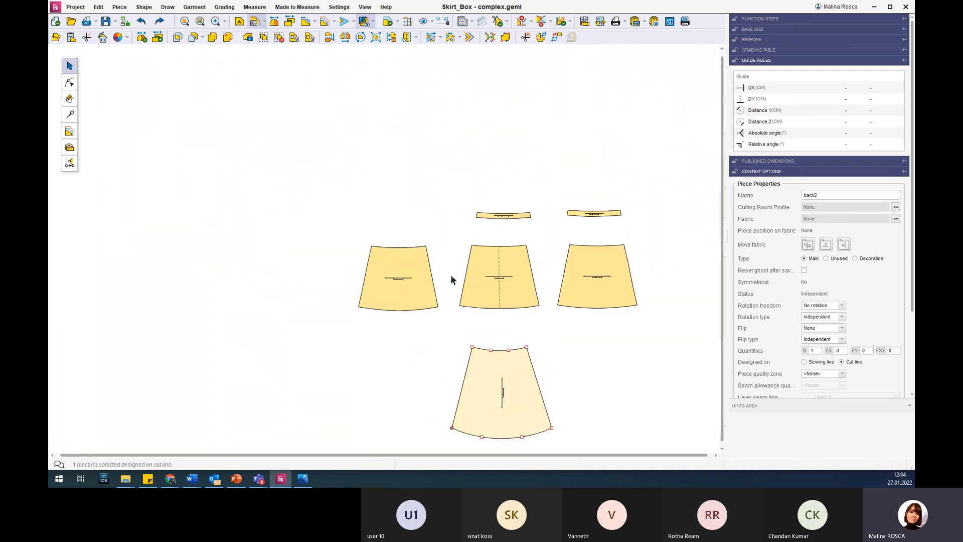
click(406, 276)
scroll(409, 262, up, 3)
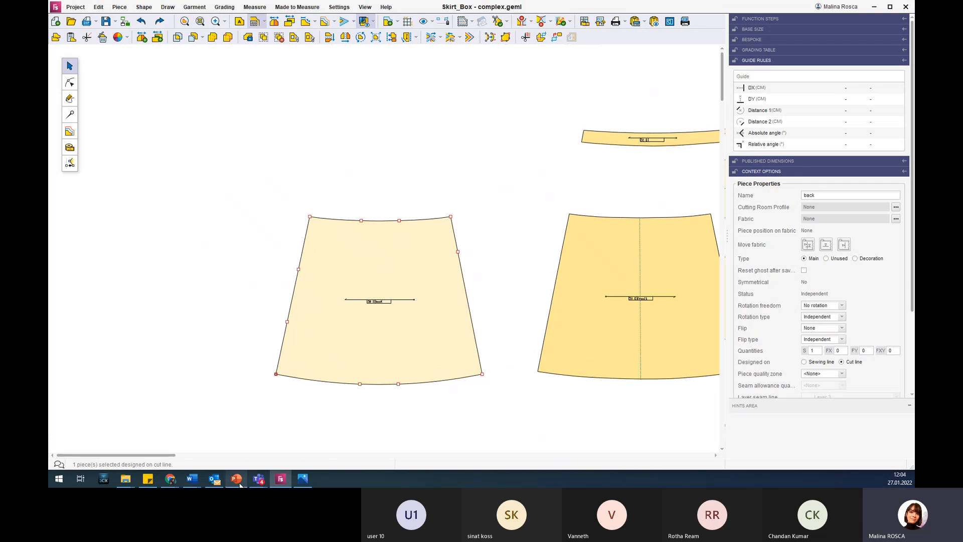
click(236, 479)
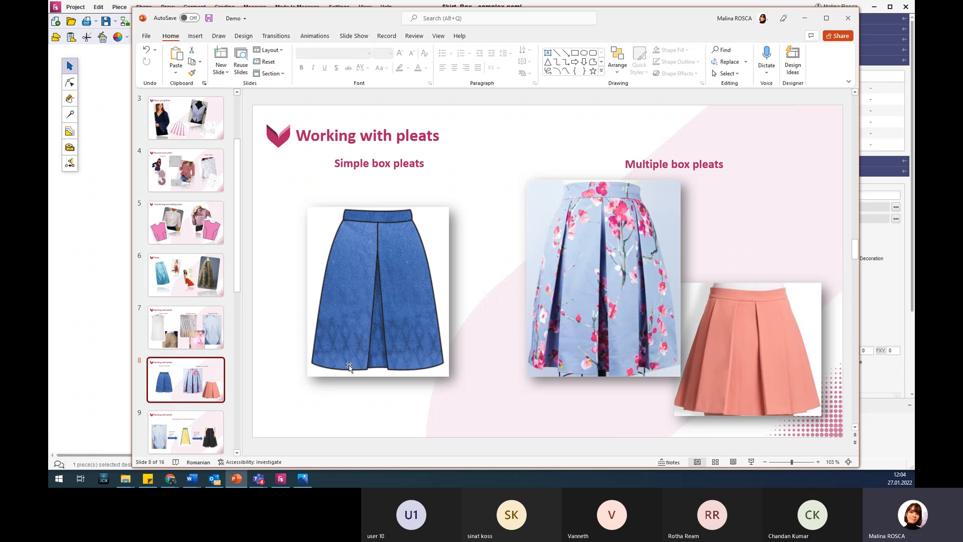
click(805, 19)
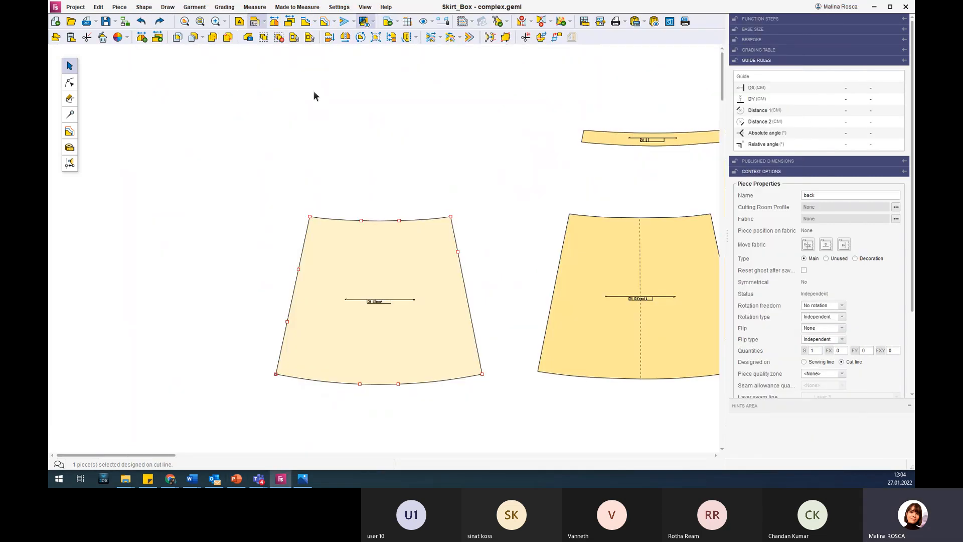
Create a box pleat on the skirt's back piece through the two inner waist points and the matching two hem points.
key(F4)
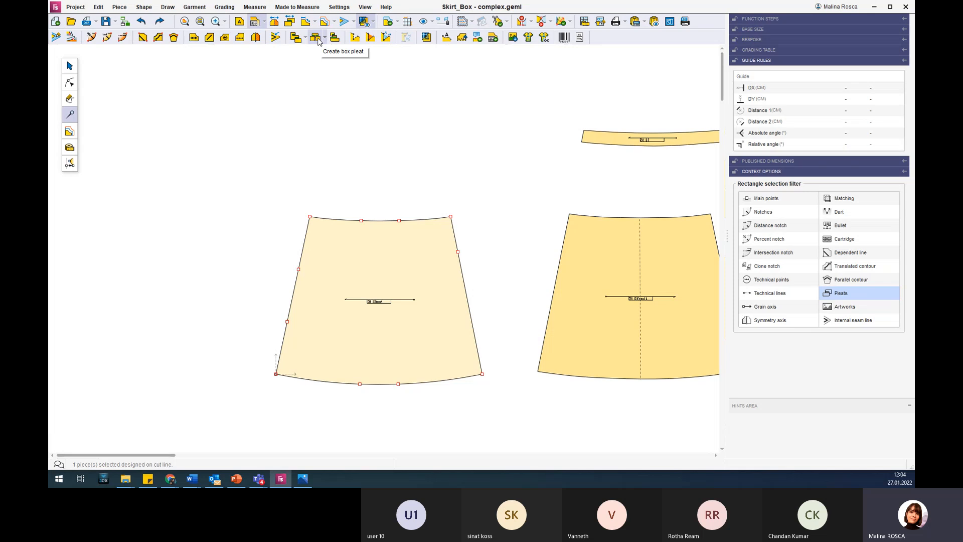
click(325, 39)
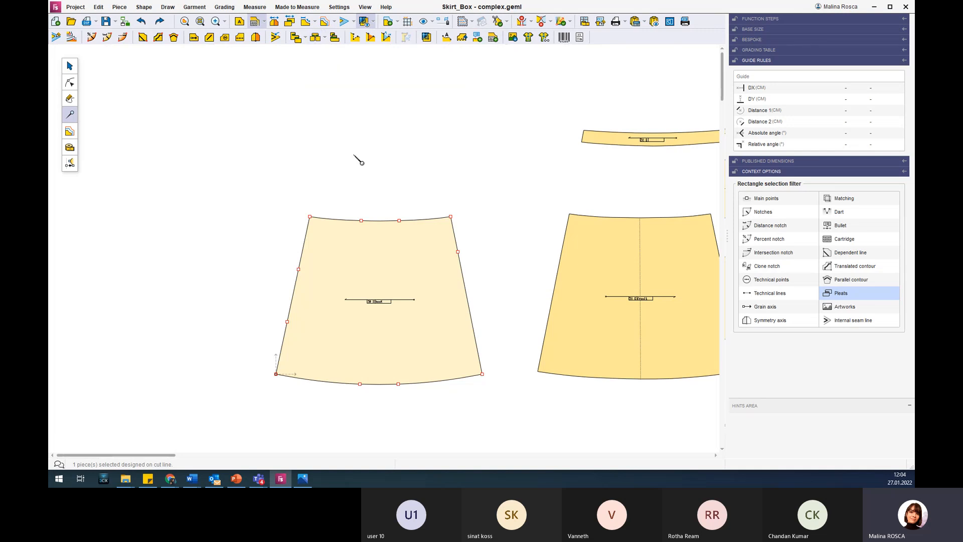
click(369, 95)
click(394, 271)
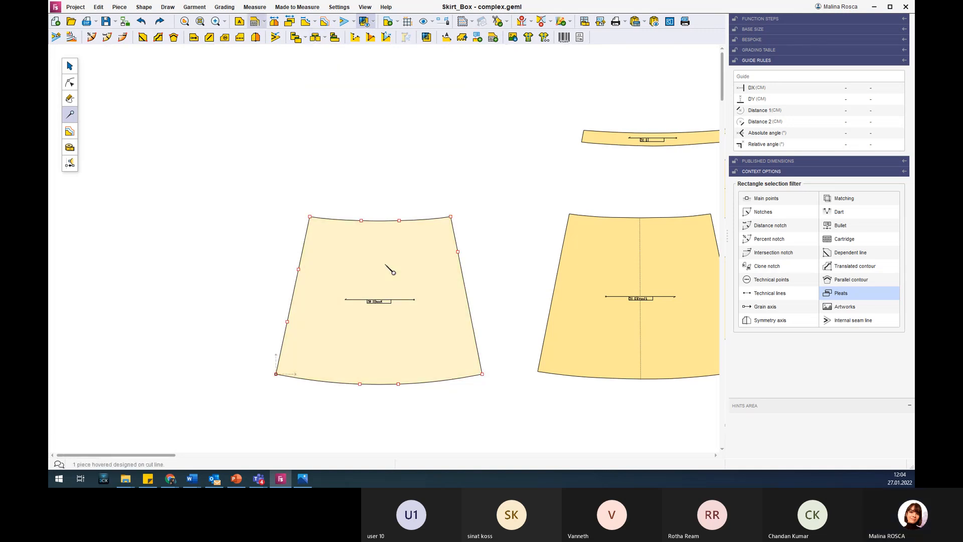
click(315, 37)
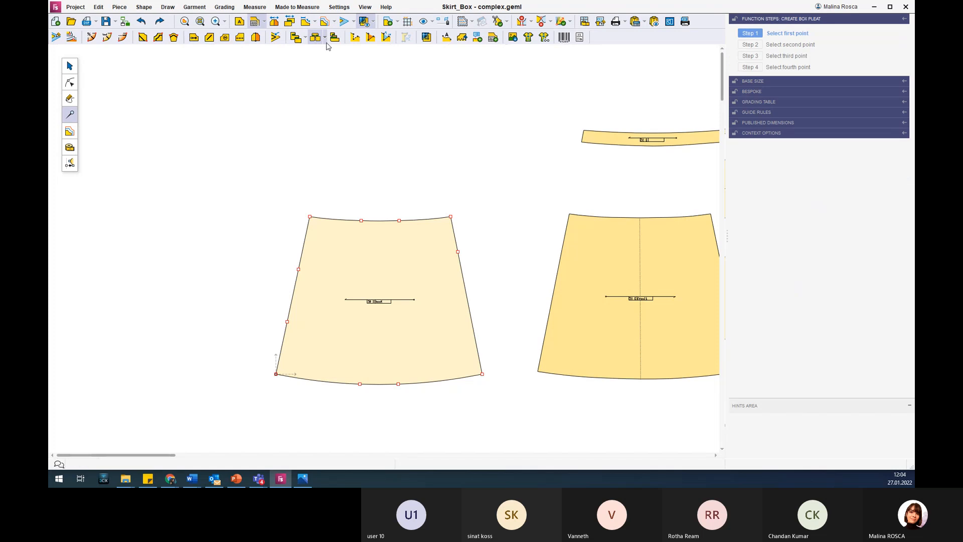
click(361, 220)
click(360, 384)
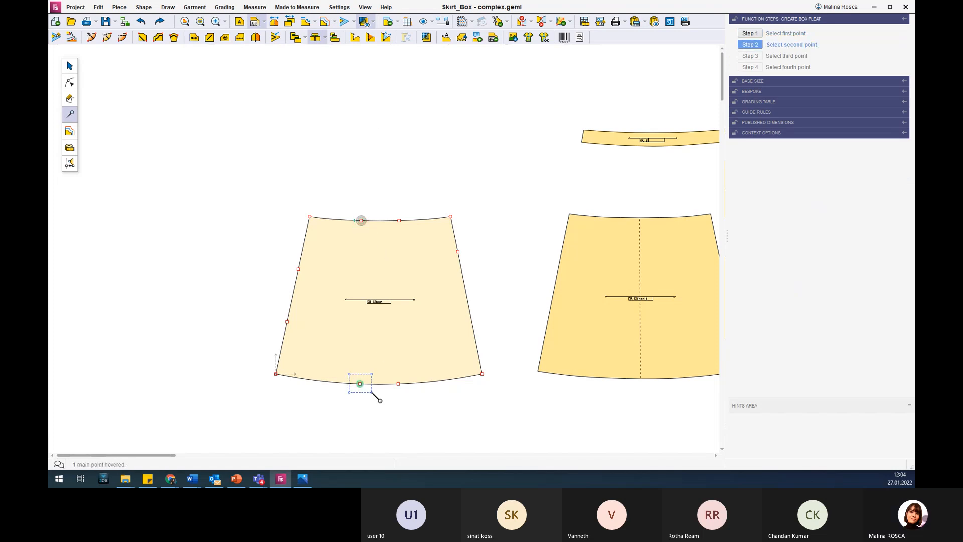
click(399, 220)
click(399, 384)
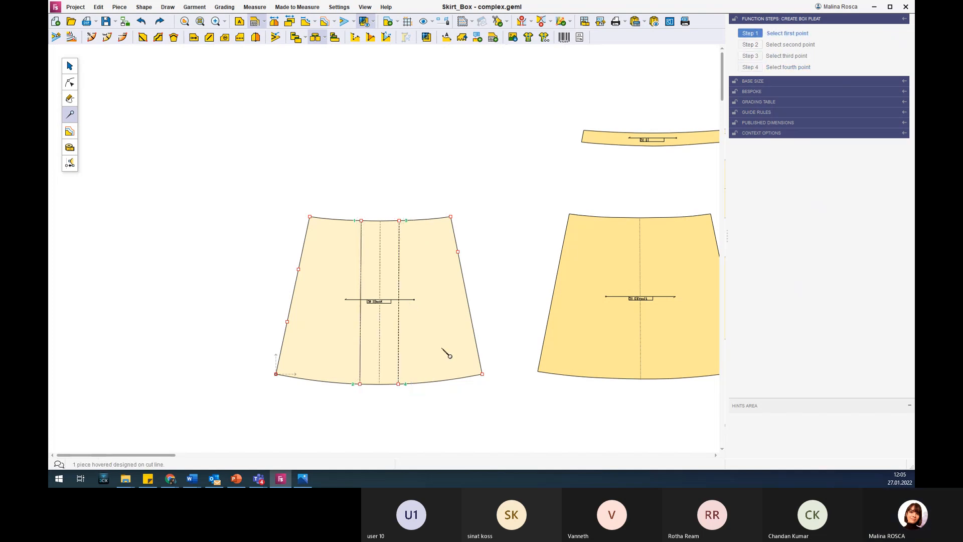
key(Escape)
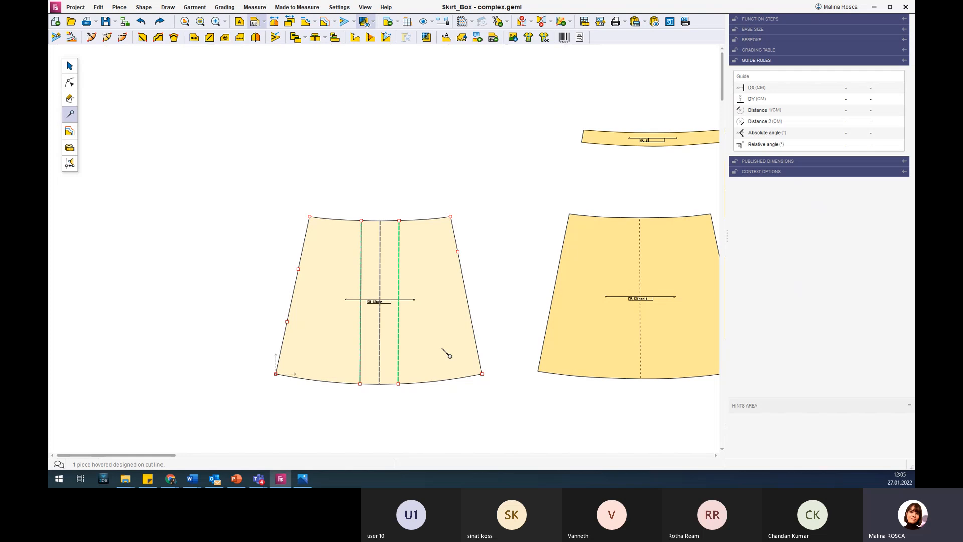
Select the back piece's box pleat and switch the piece between its unpleated and pleated shapes to compare them.
click(400, 320)
click(289, 23)
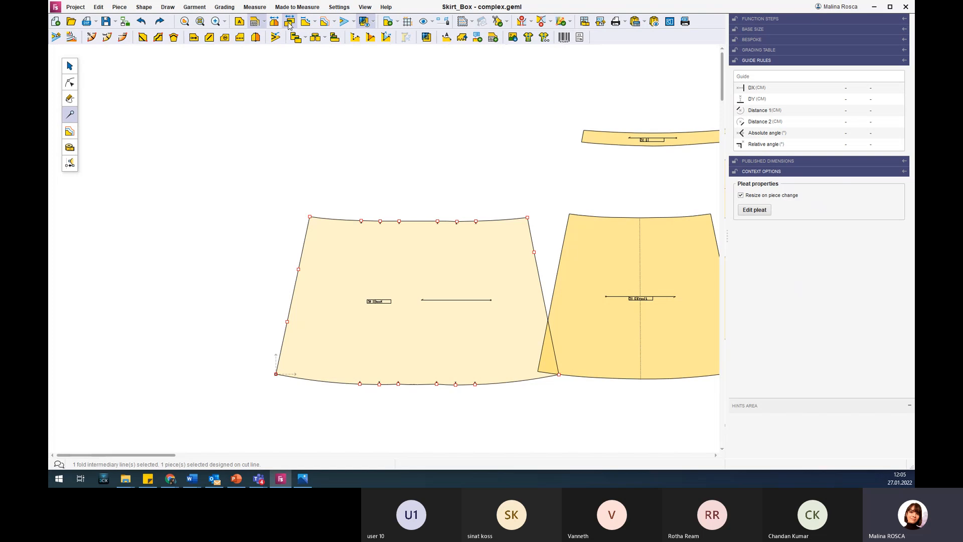
click(289, 24)
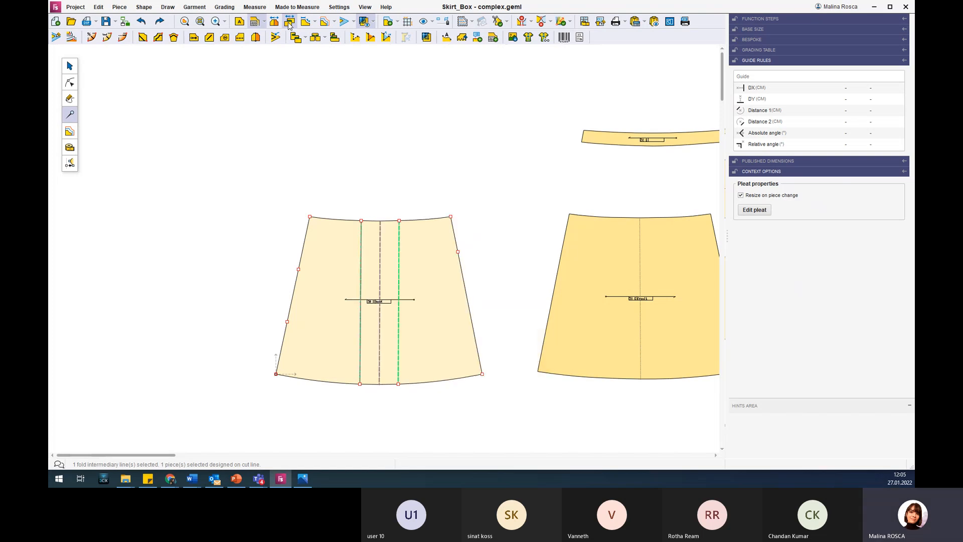
click(290, 24)
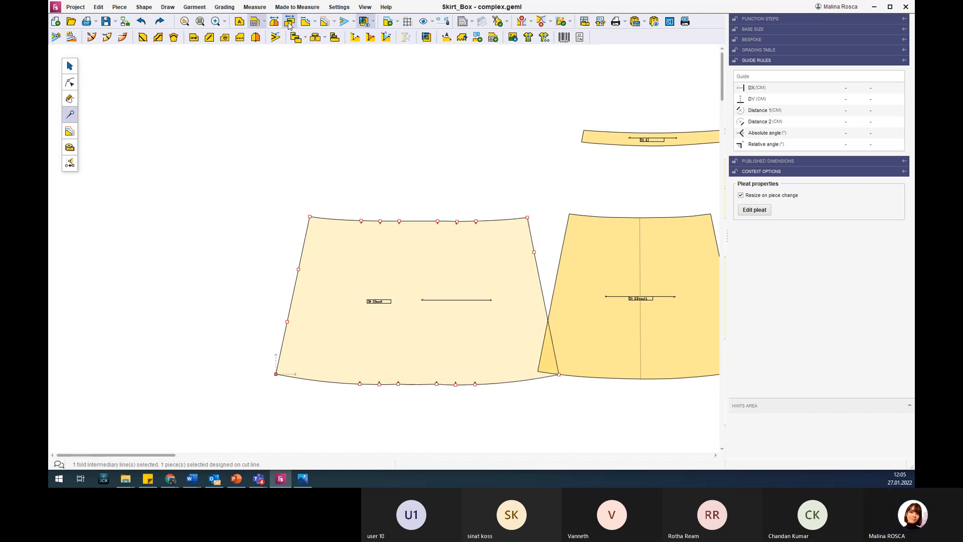
click(289, 24)
Create a sequence of separate box pleats on piece front1 through its four inner waist points and the four matching hem points.
scroll(472, 333, down, 3)
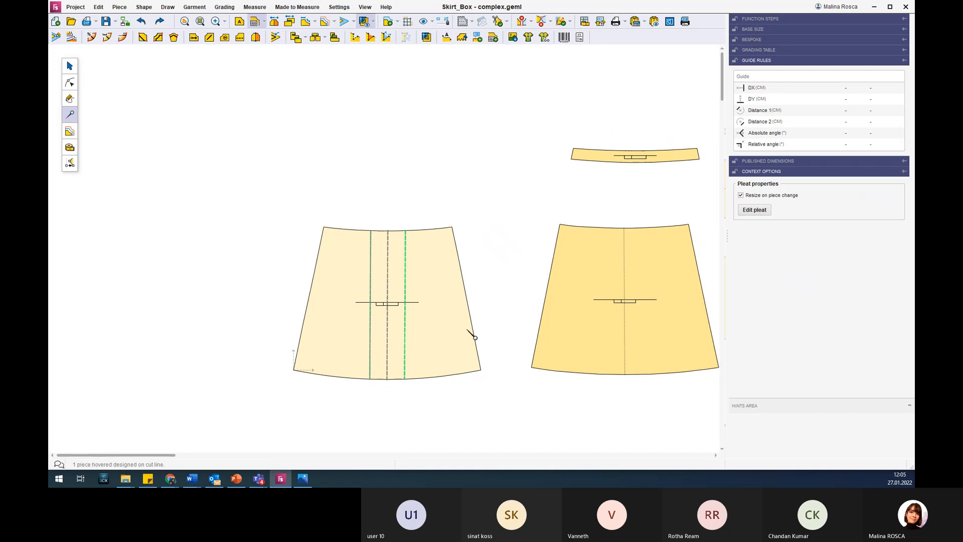
scroll(471, 335, down, 2)
scroll(594, 339, up, 5)
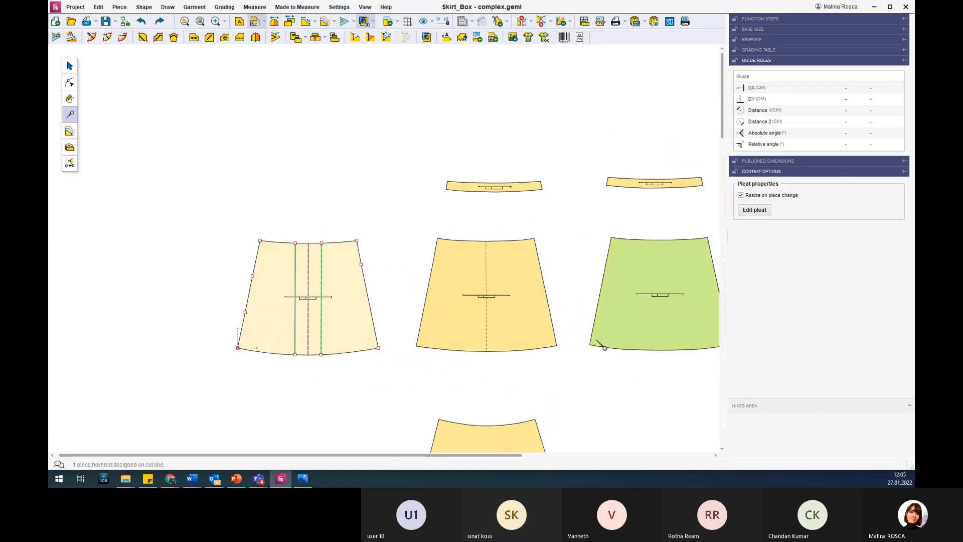
click(502, 319)
click(324, 38)
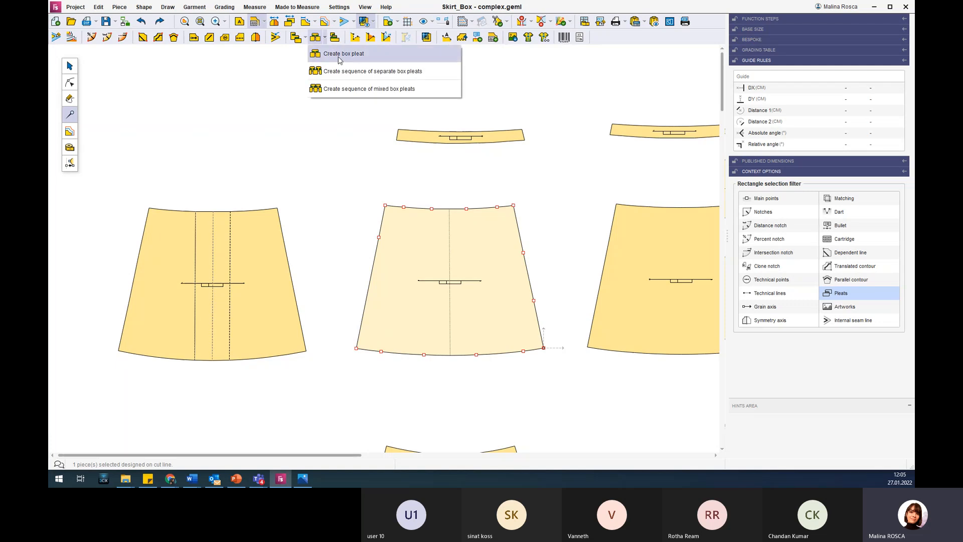
click(372, 71)
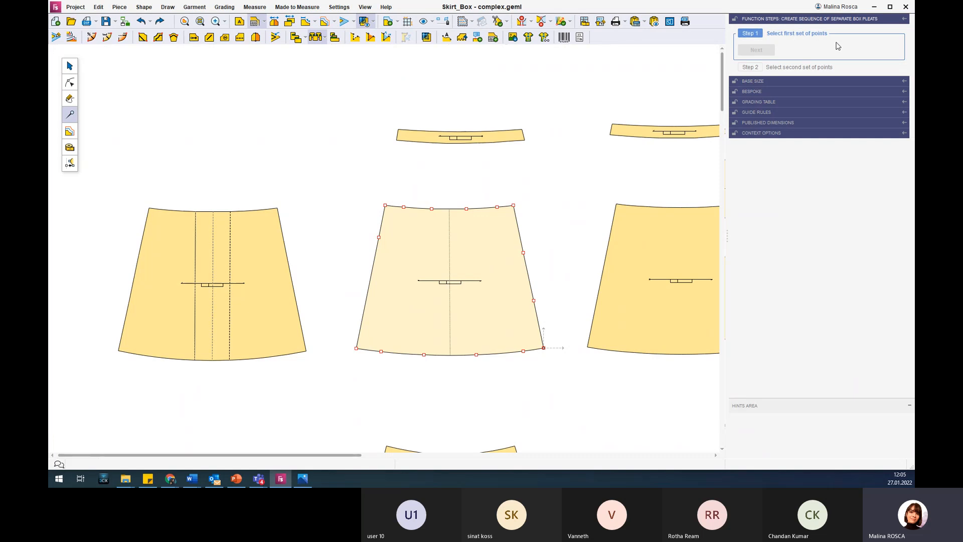
drag(396, 187, 504, 225)
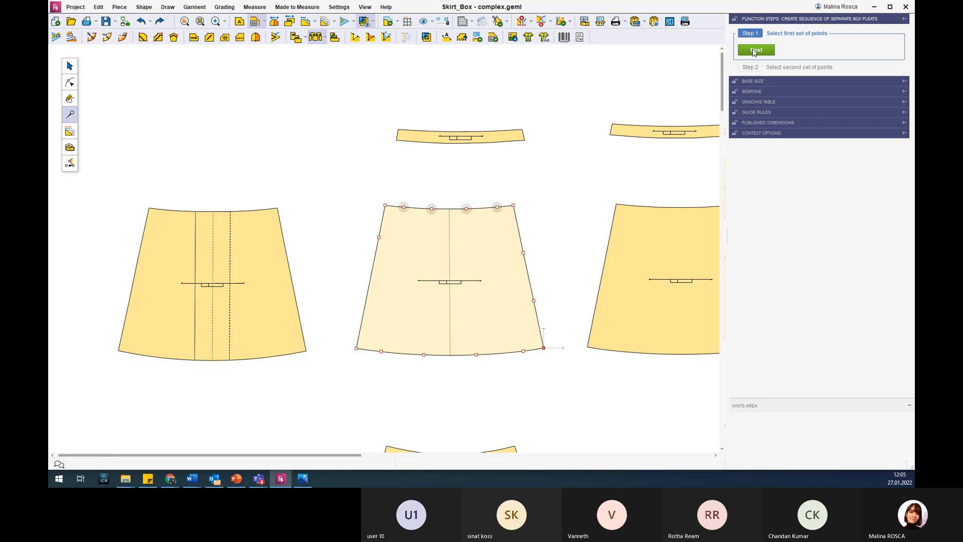
click(755, 50)
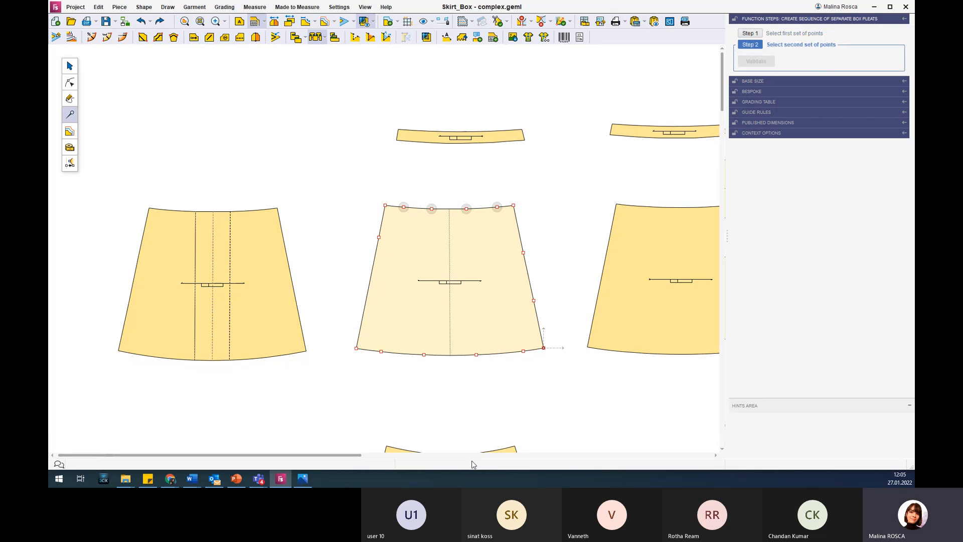
drag(370, 337, 533, 370)
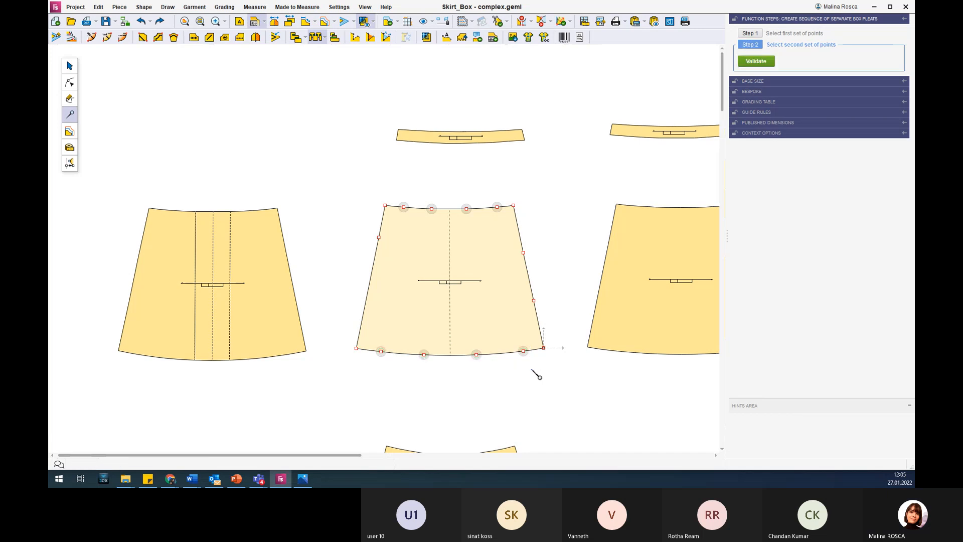
click(756, 61)
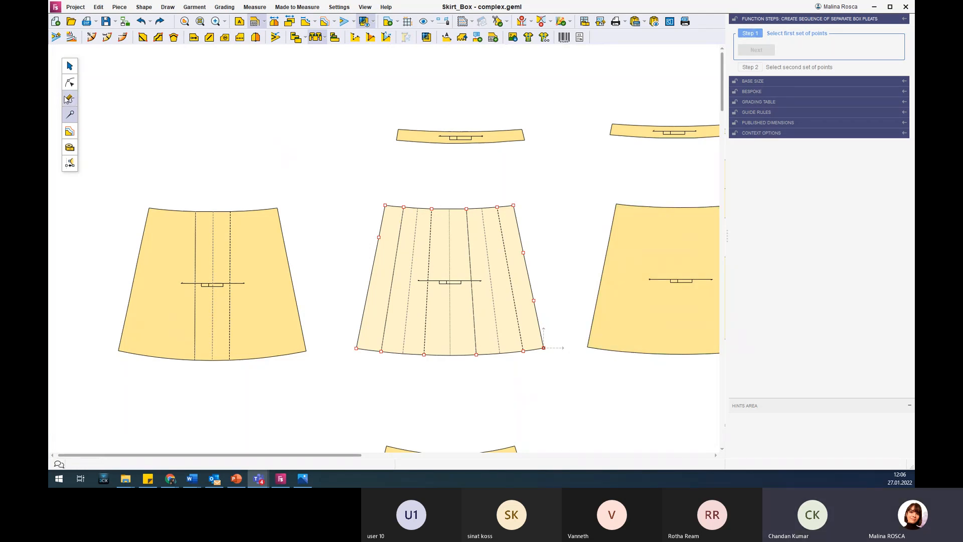
Undo the sequence of separate box pleats on piece front1.
click(69, 82)
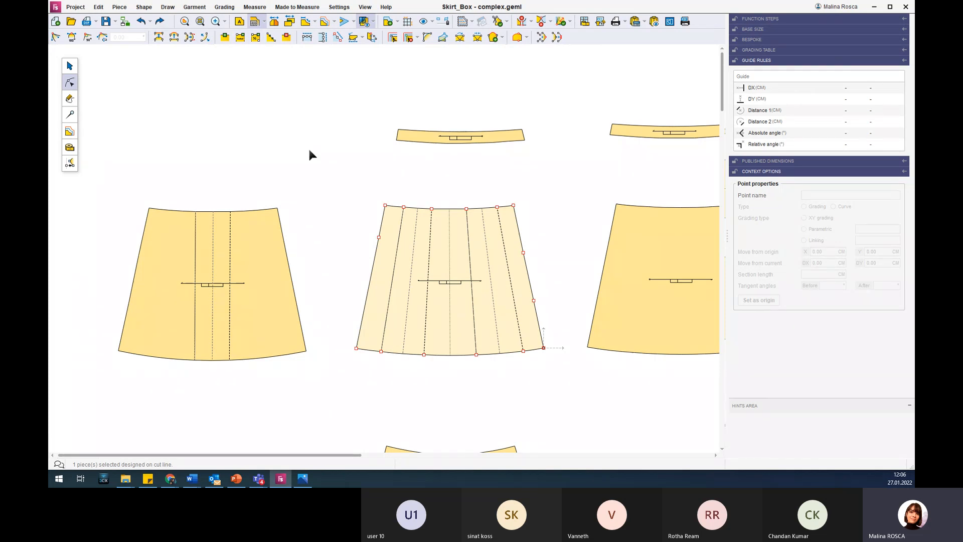
click(142, 21)
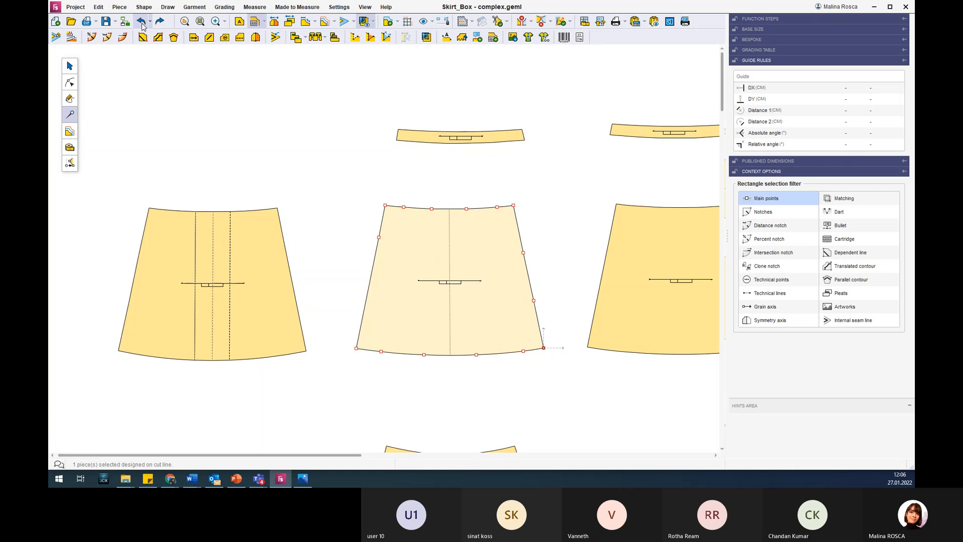
click(142, 24)
Duplicate piece front1 and place the copy in the free area beside the other skirt pieces.
click(70, 66)
drag(354, 176, 560, 176)
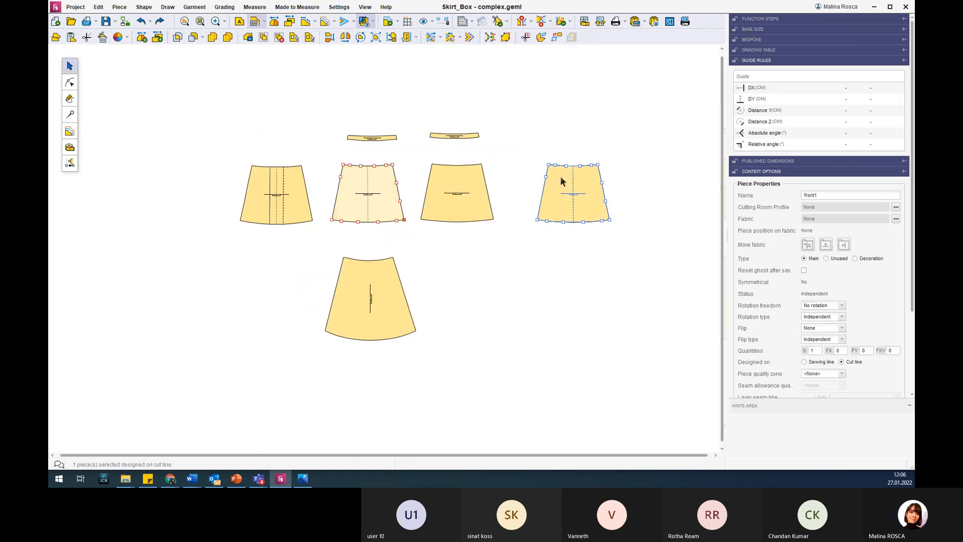
key(ctrl+v)
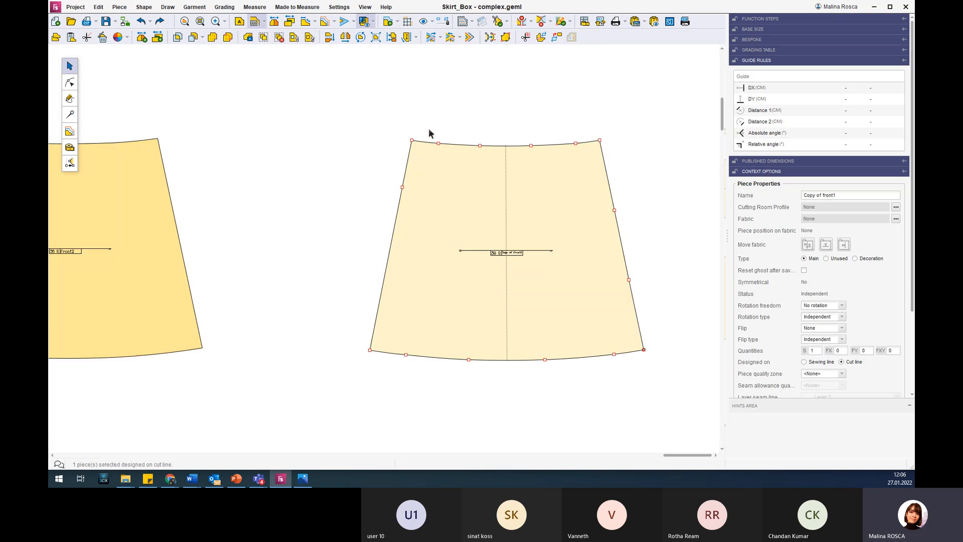
Delete the four inner waist points and the four inner hem points from the copy of front1.
drag(426, 129, 525, 159)
click(69, 82)
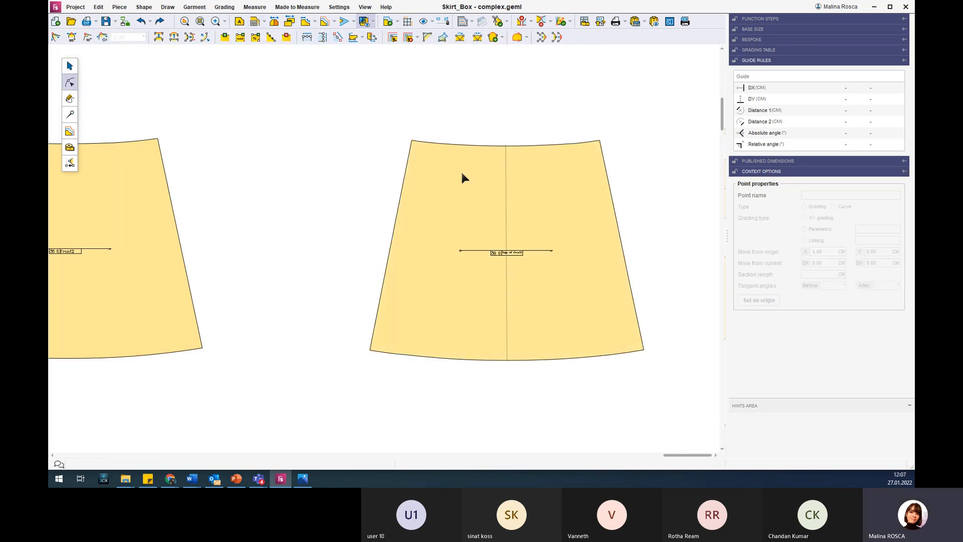
drag(430, 129, 586, 158)
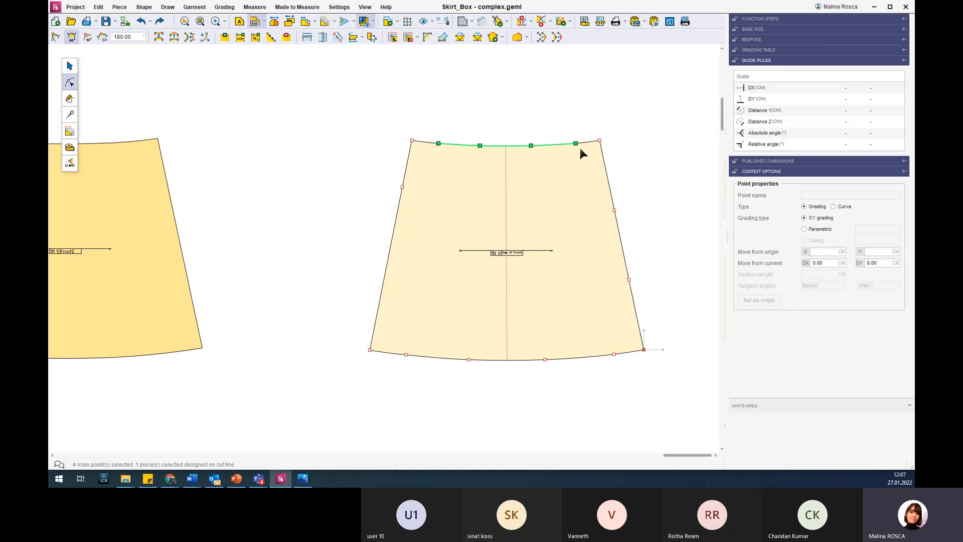
click(286, 38)
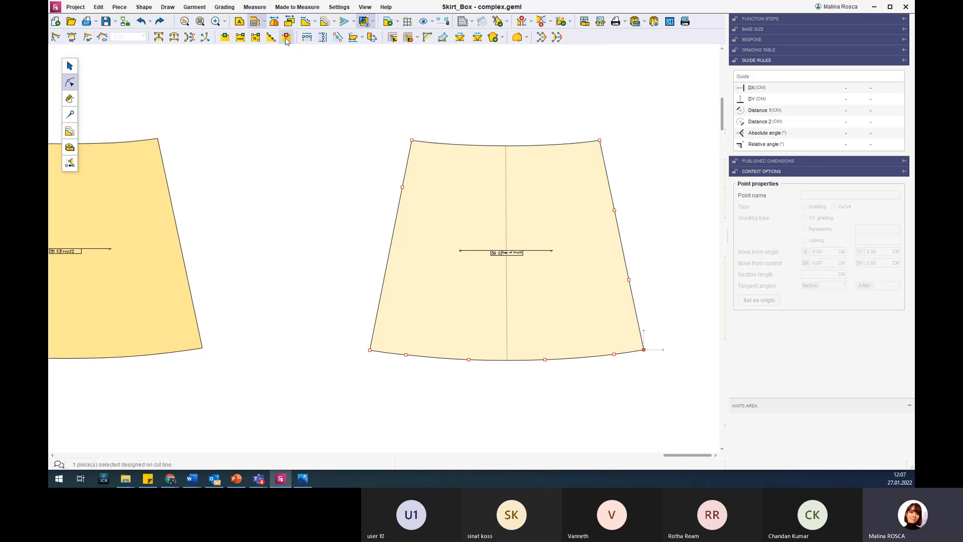
drag(392, 330, 627, 385)
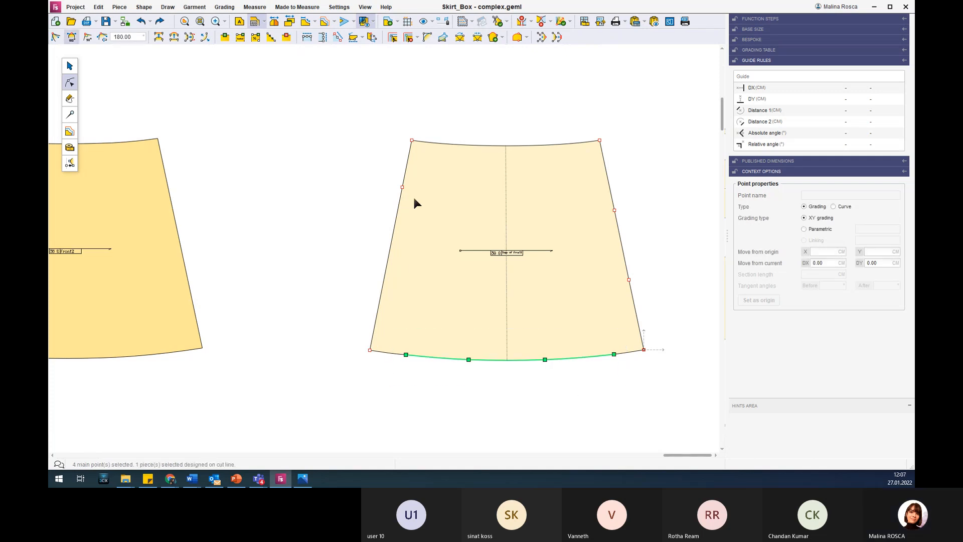
click(291, 40)
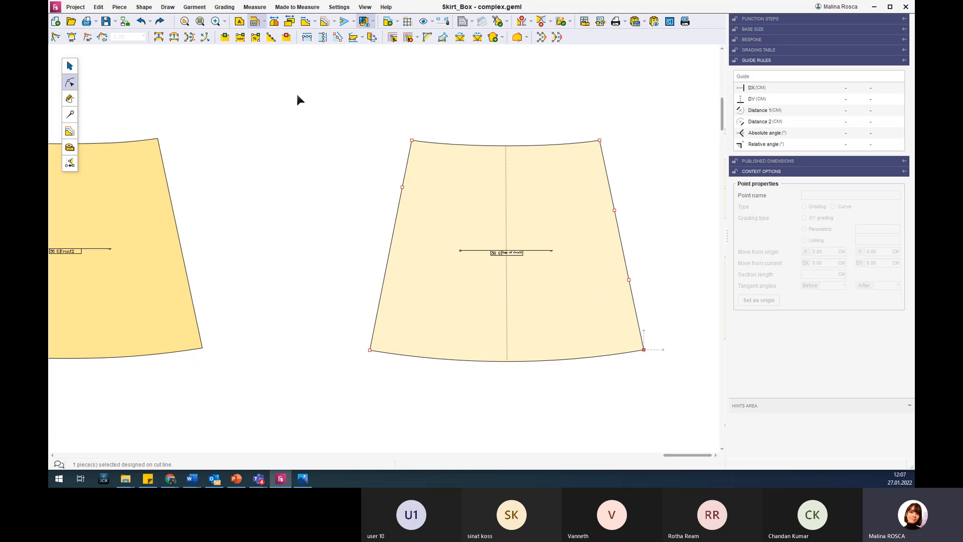
Duplicate the copied piece without its inner waist and hem points and place the new one directly above it.
scroll(482, 233, down, 5)
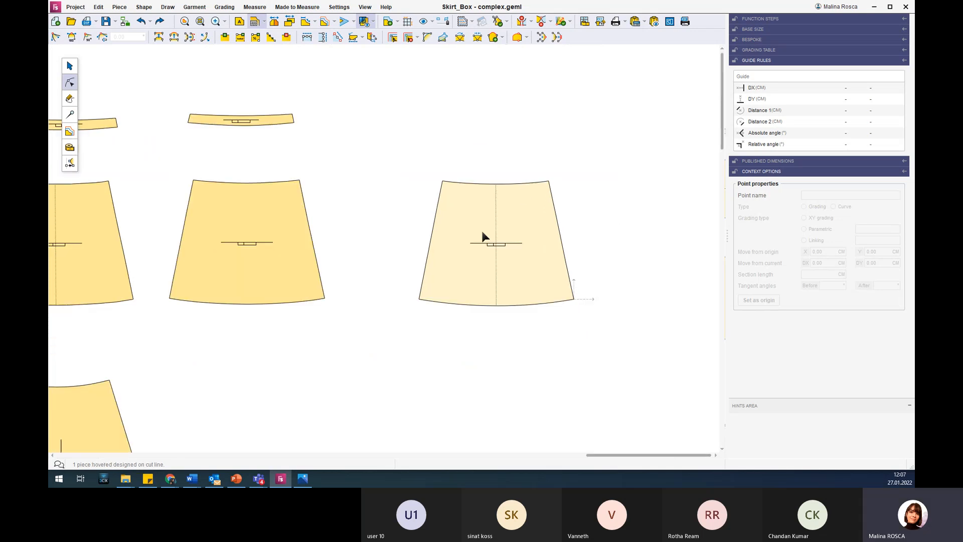
click(70, 66)
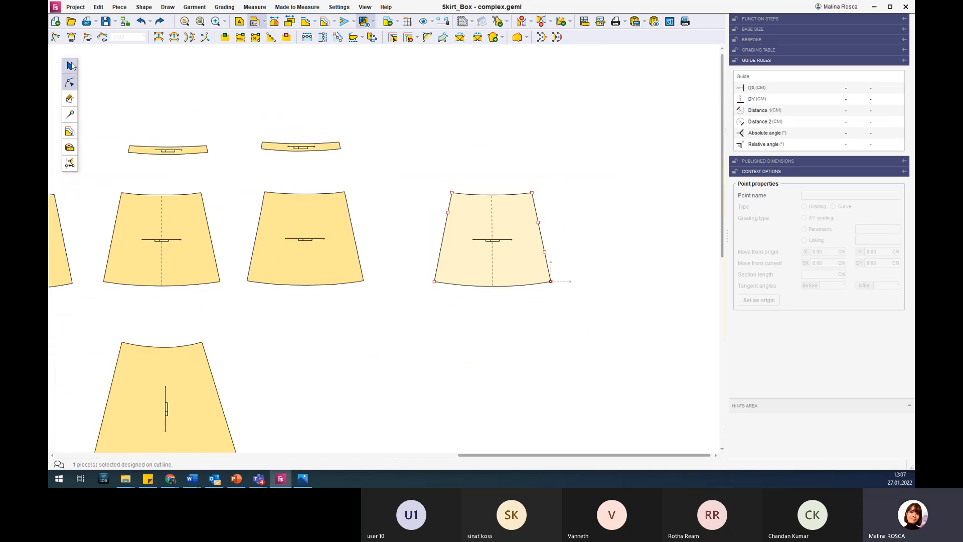
click(463, 215)
drag(463, 214, 468, 97)
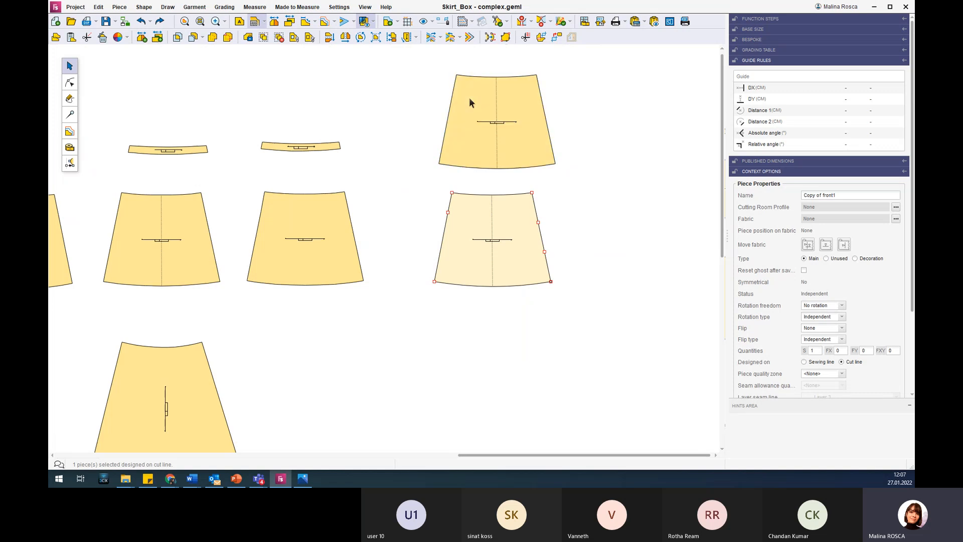
Divide the waist edge of the lower copied piece into 5 equal parts between its two corner points.
scroll(506, 218, up, 2)
scroll(506, 216, up, 2)
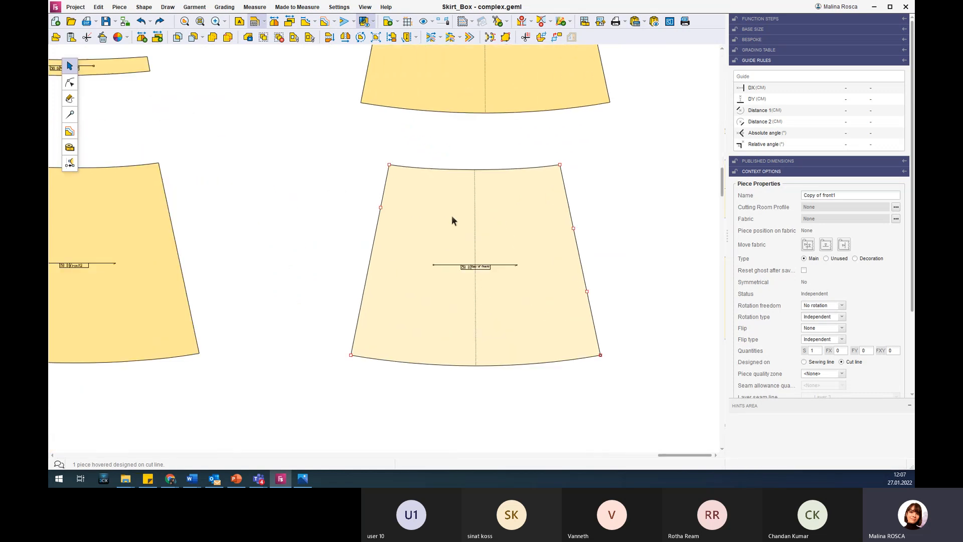
click(70, 83)
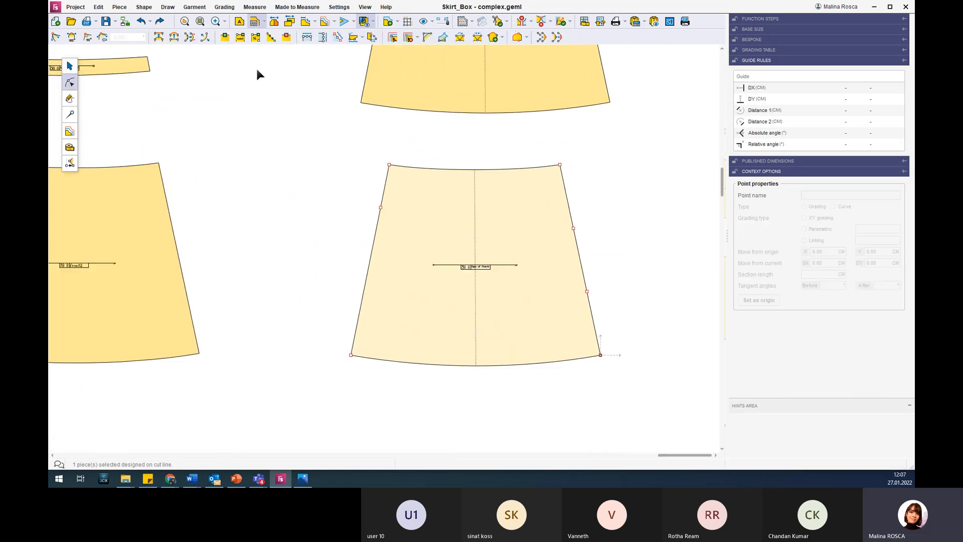
click(271, 38)
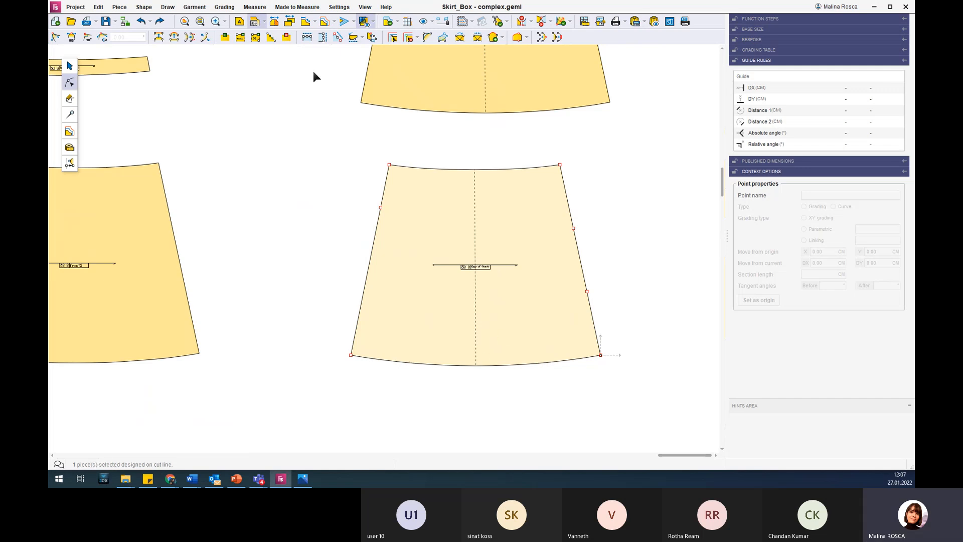
click(270, 38)
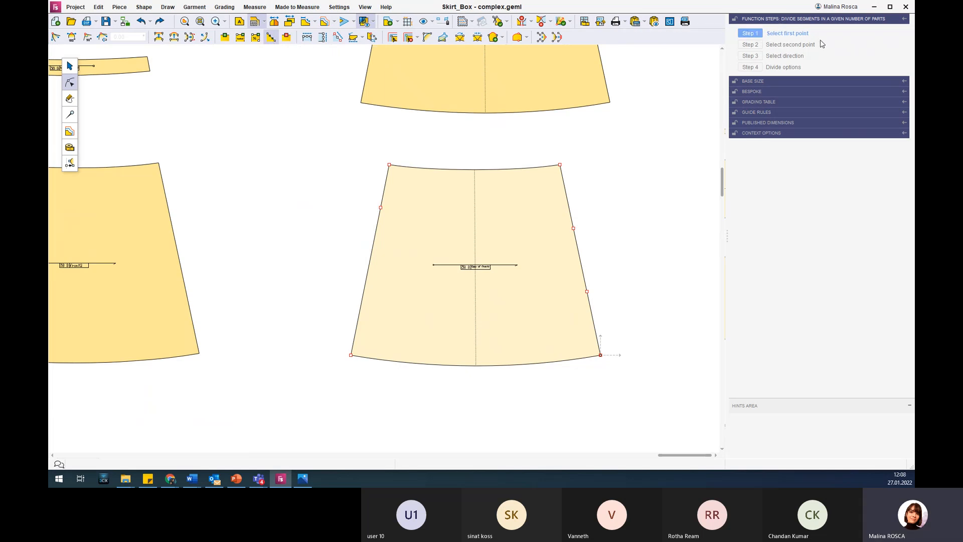
click(389, 165)
click(560, 165)
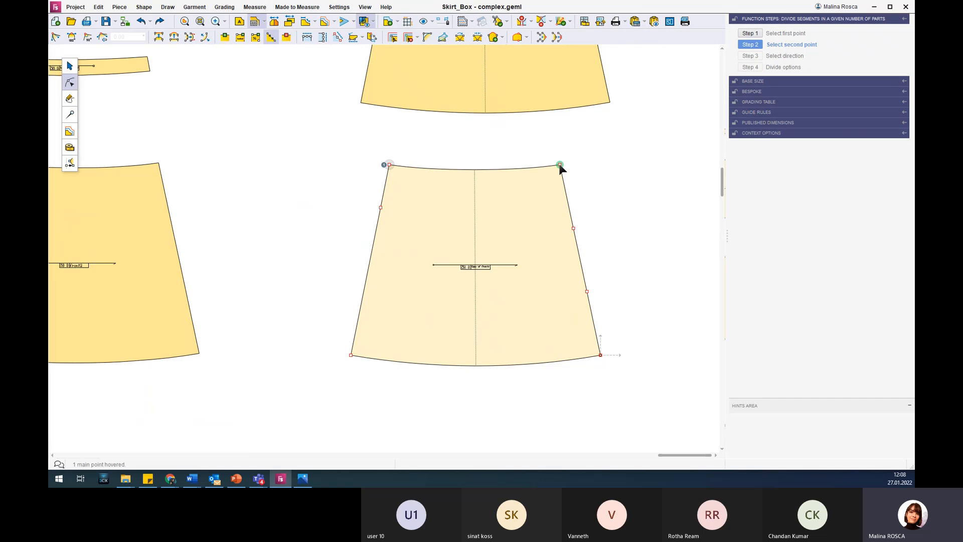
click(471, 170)
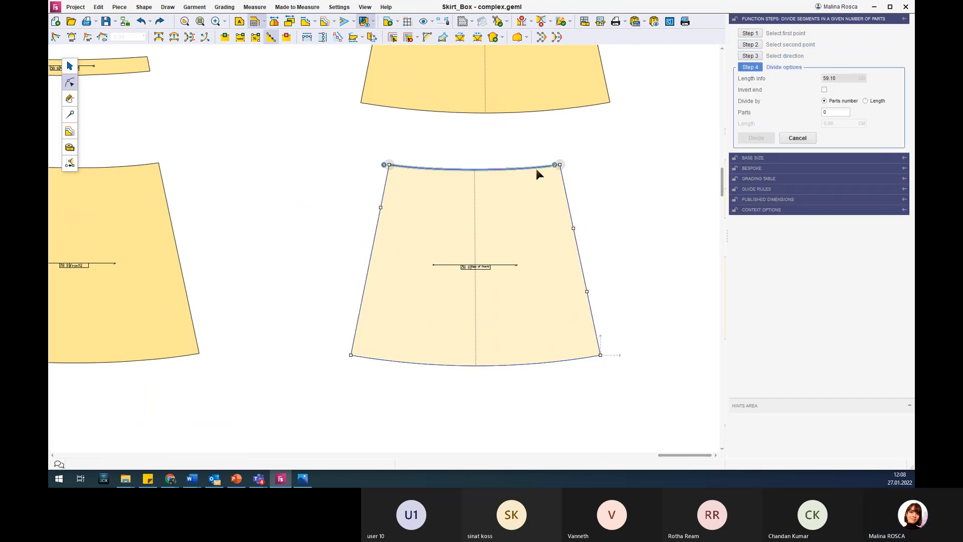
double_click(834, 113)
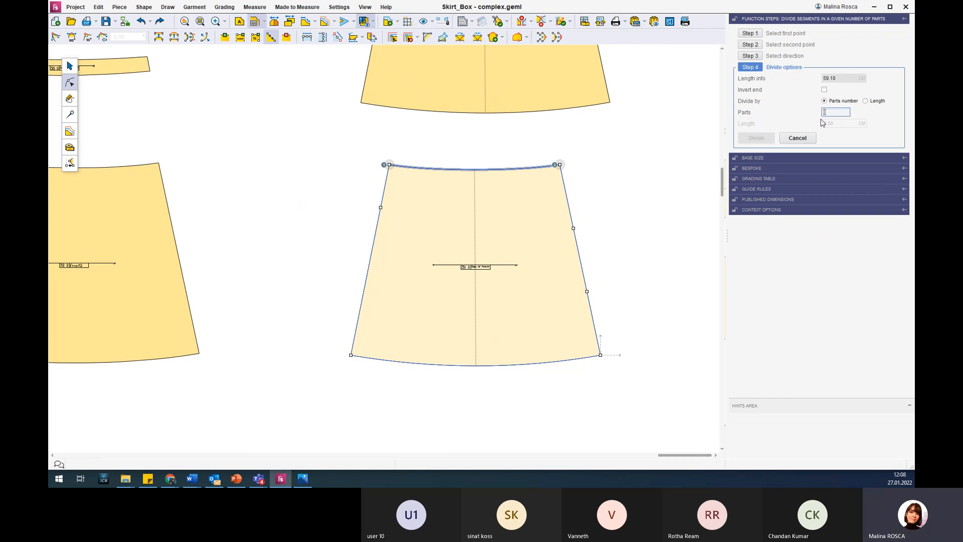
text(4)
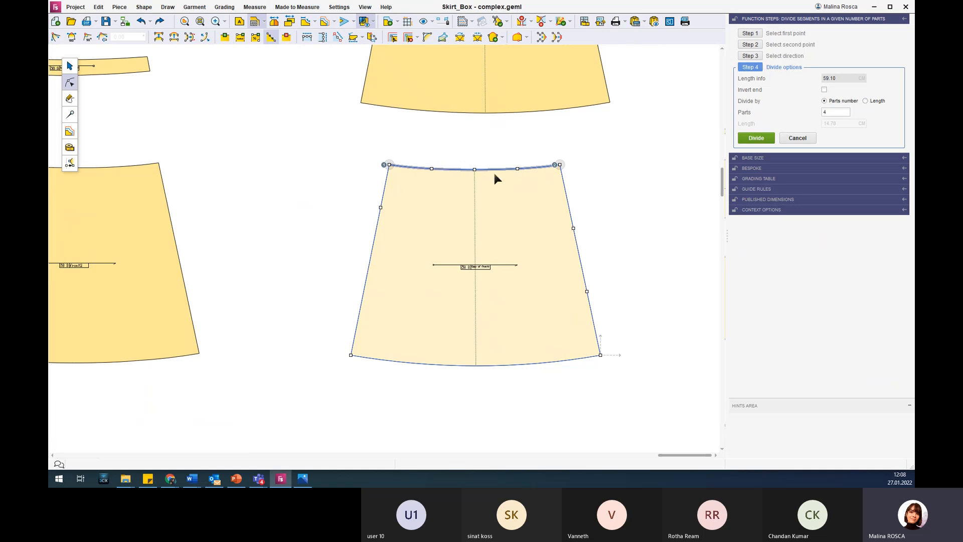
double_click(832, 112)
text(5)
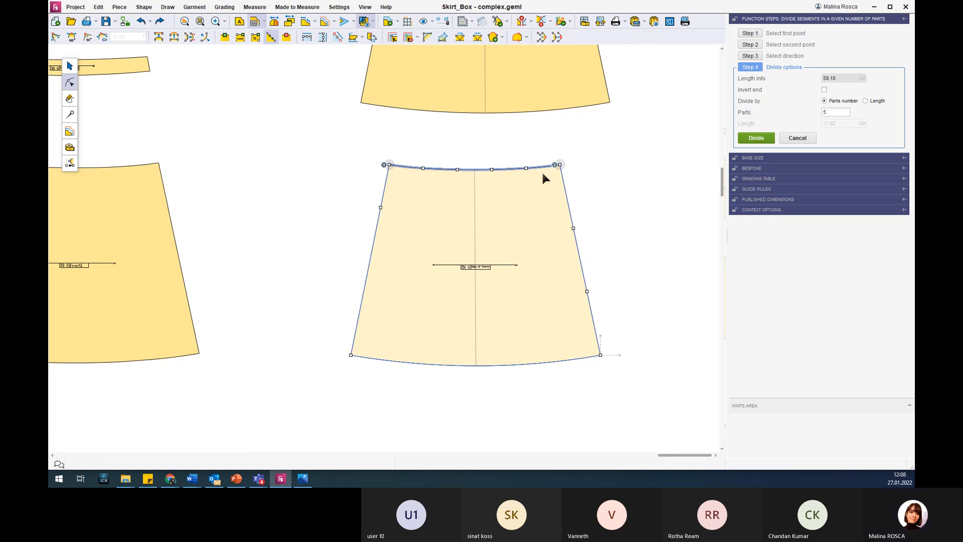
click(756, 139)
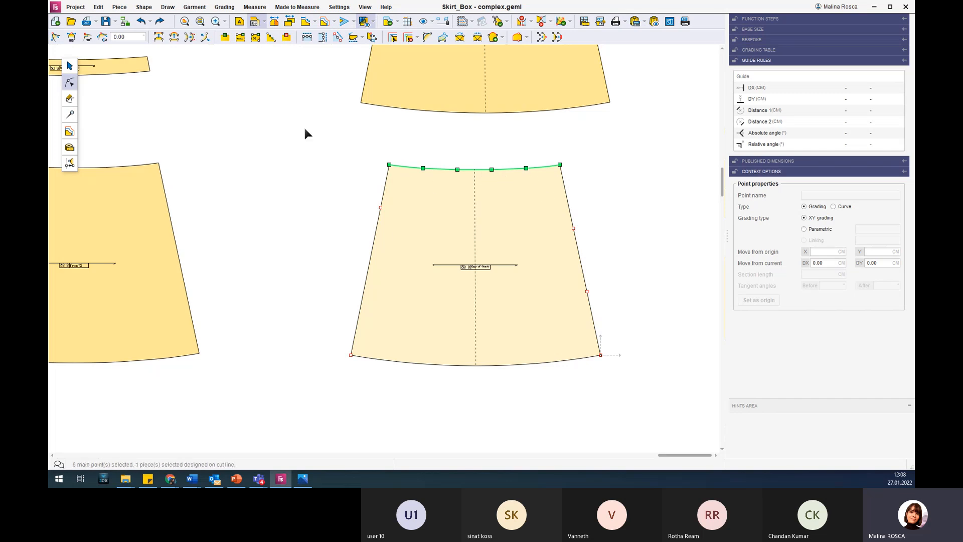
click(404, 209)
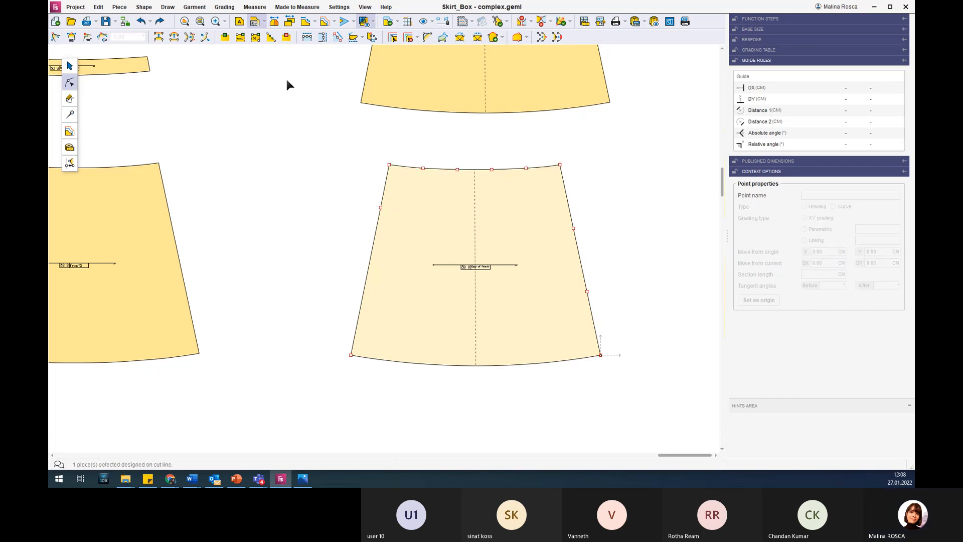
Divide the hem edge of the lower copied piece into 5 equal parts between its two corner points.
click(271, 38)
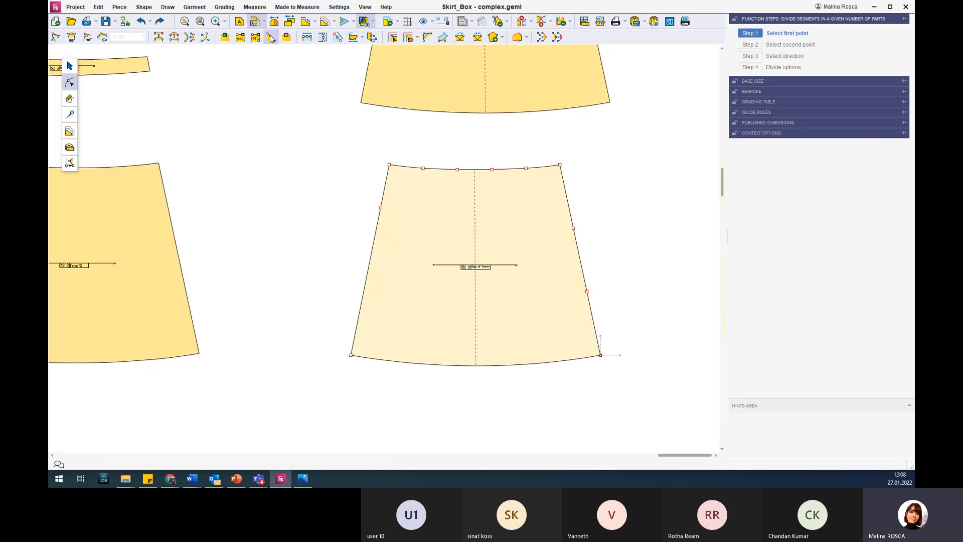
click(350, 355)
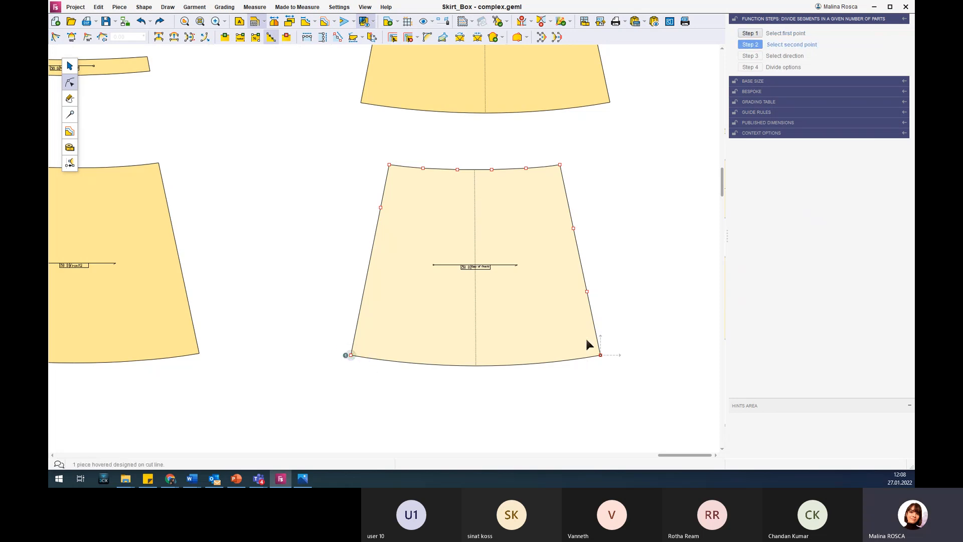
click(615, 364)
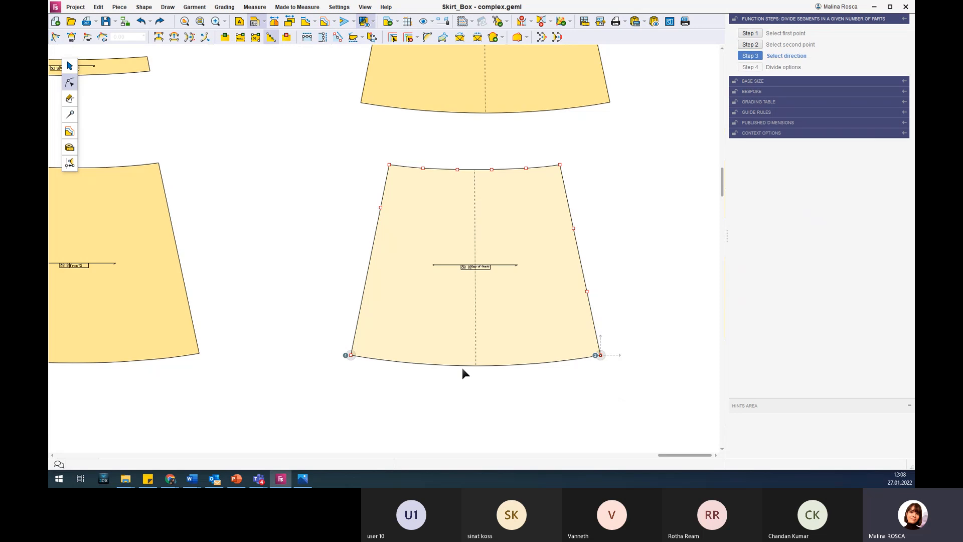
click(462, 365)
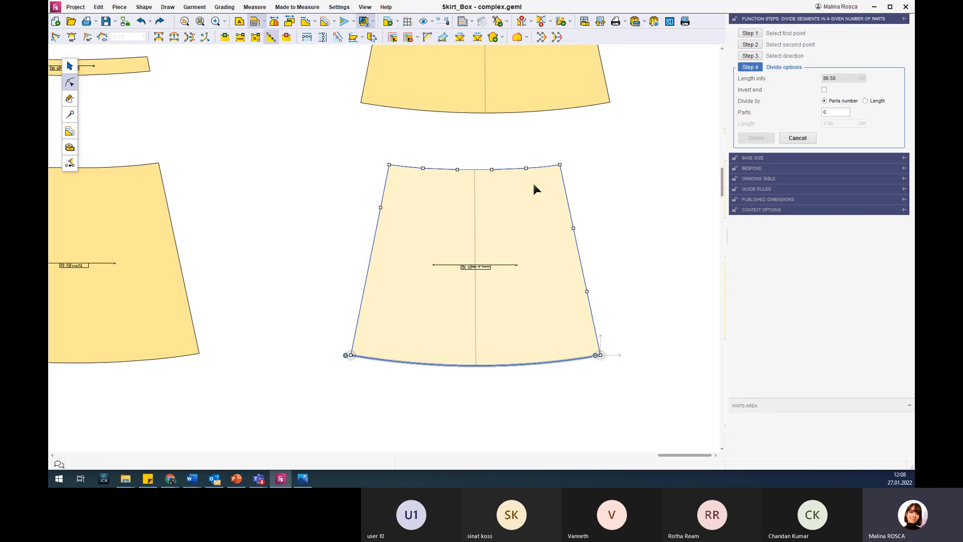
click(833, 113)
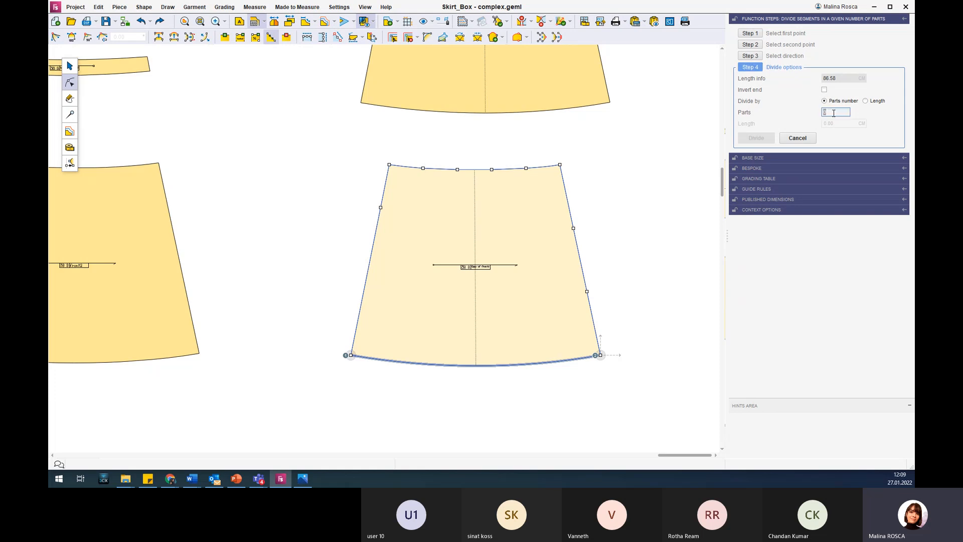
text(5)
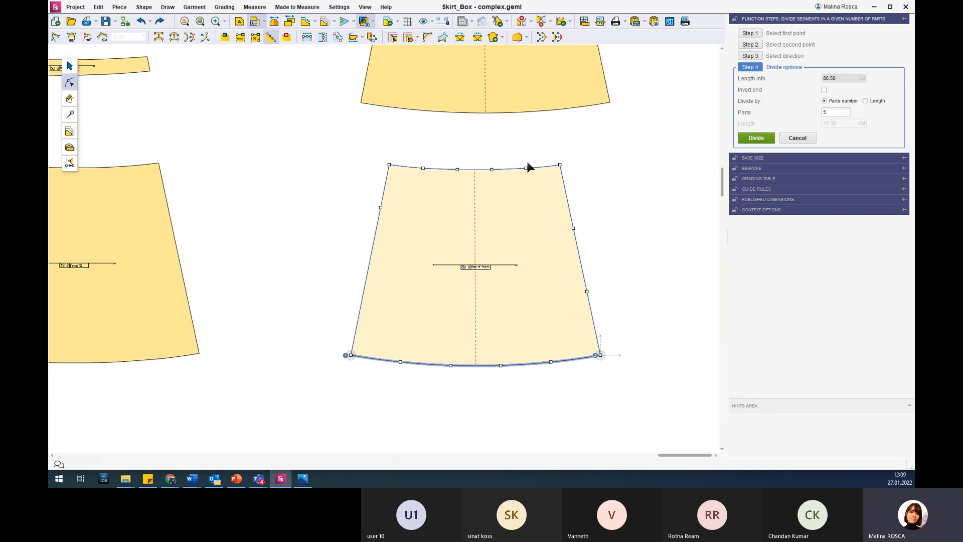
click(754, 140)
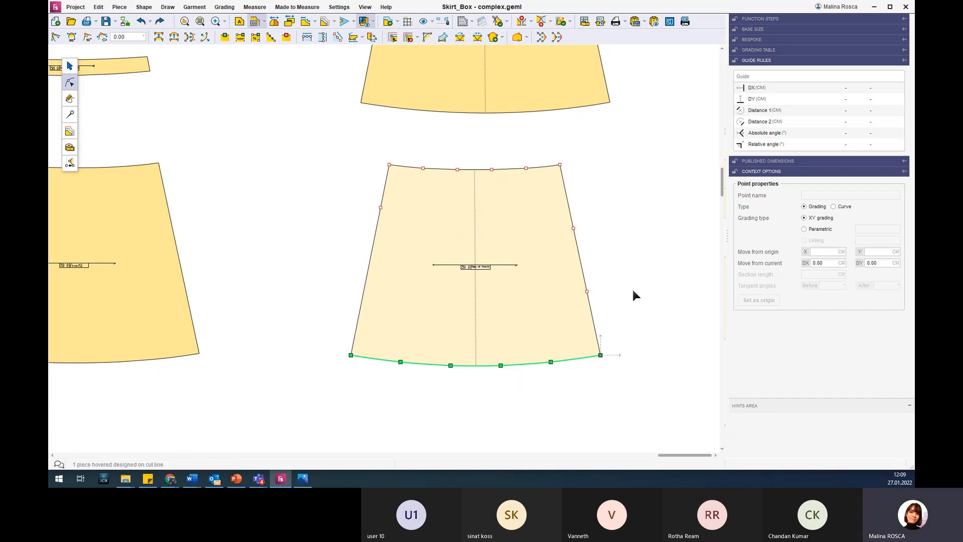
click(647, 201)
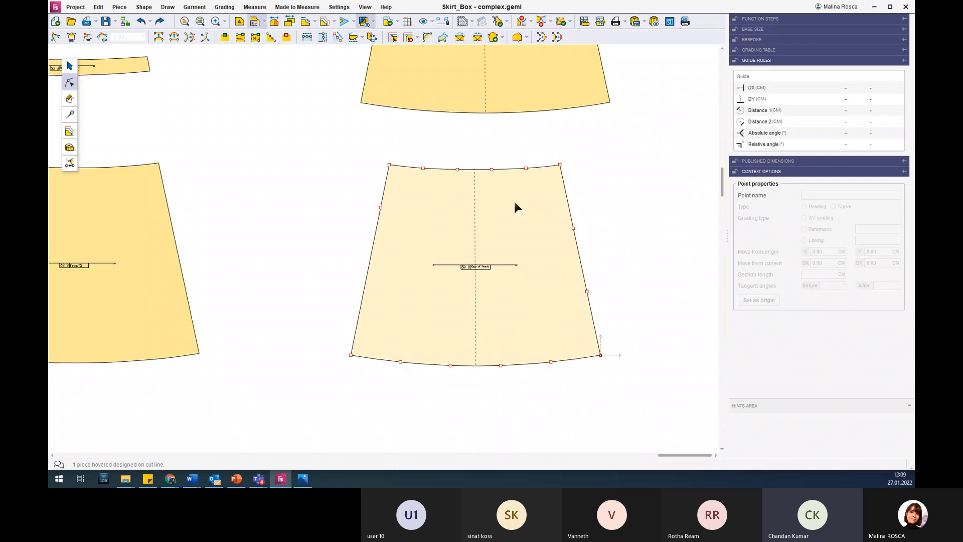
Start a sequence of separate box pleats on front1 with its four inner waist points as the first set.
scroll(506, 209, down, 4)
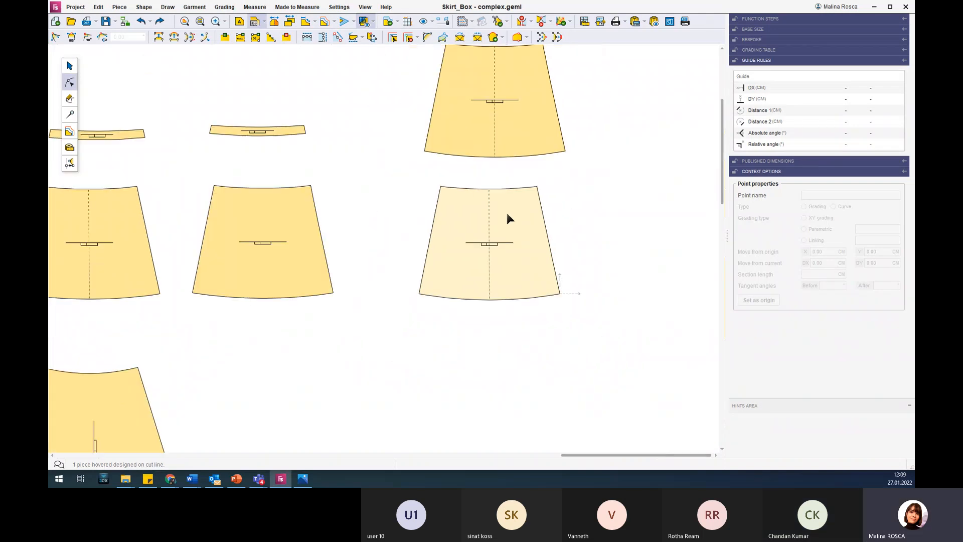
click(303, 216)
scroll(250, 201, up, 2)
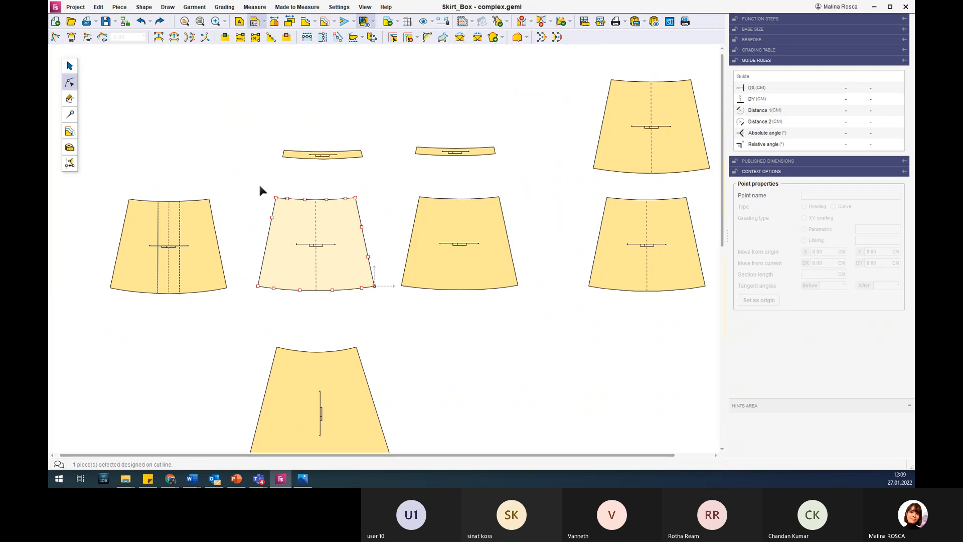
scroll(259, 189, up, 2)
scroll(362, 271, up, 1)
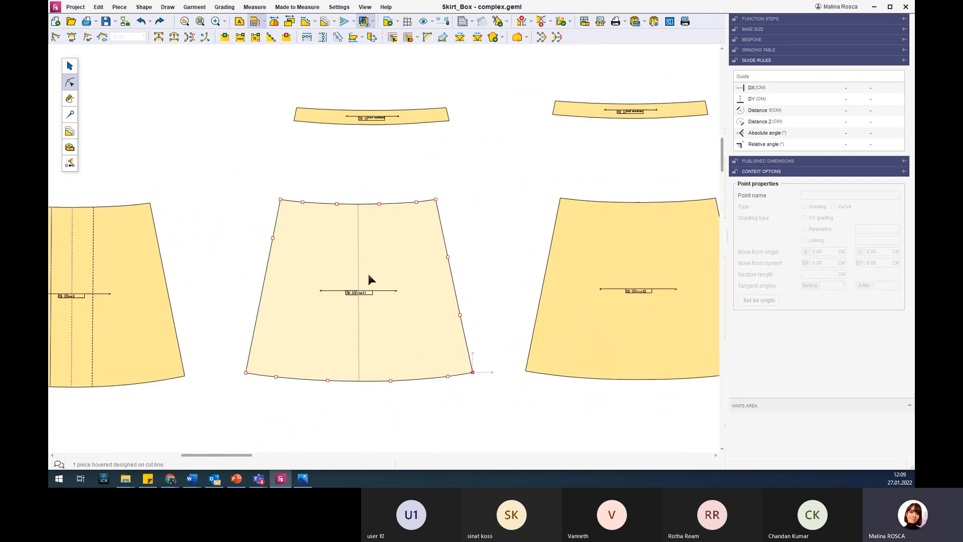
click(70, 117)
click(317, 37)
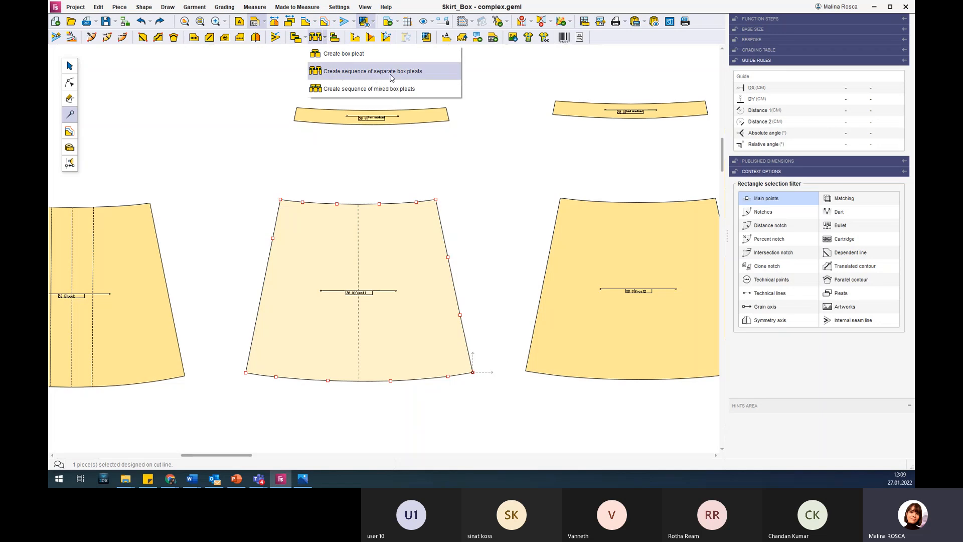
click(444, 77)
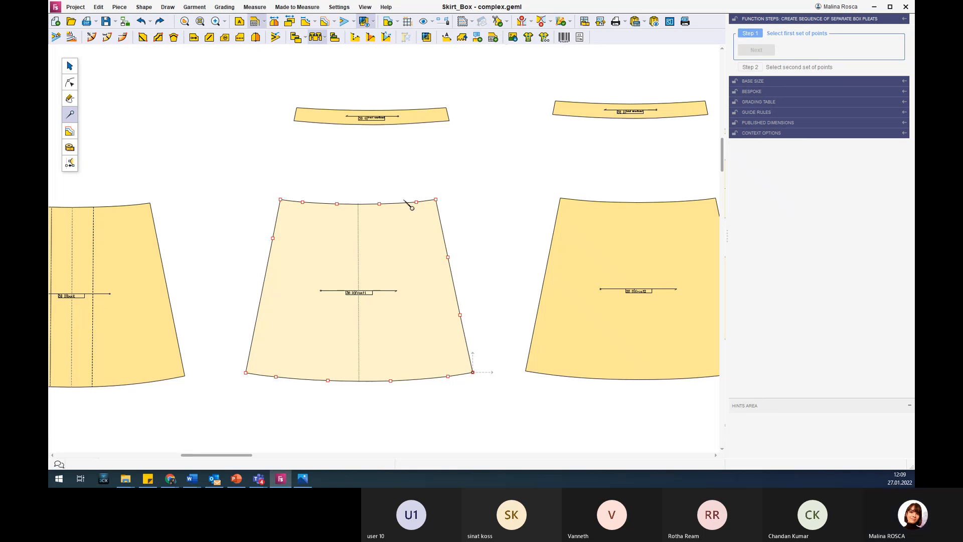
drag(293, 183, 423, 228)
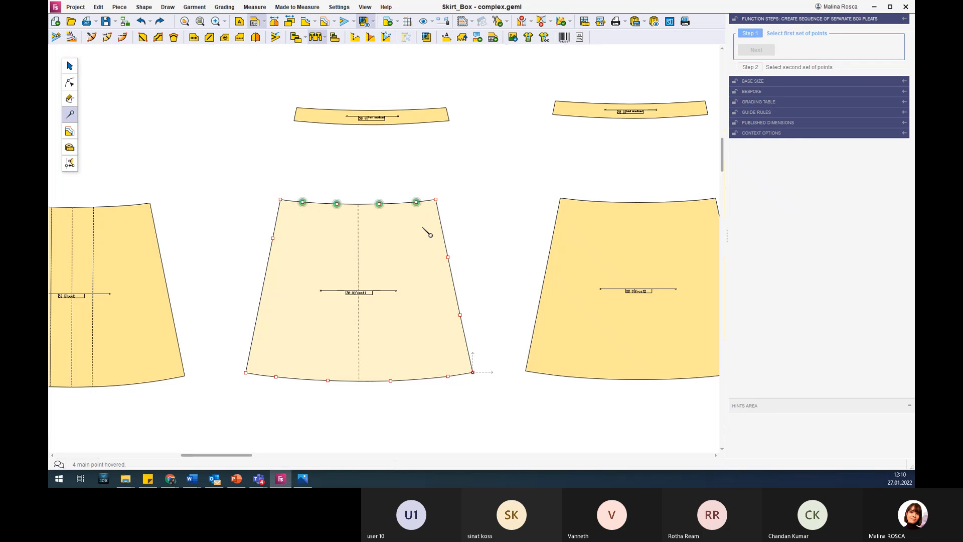
click(766, 50)
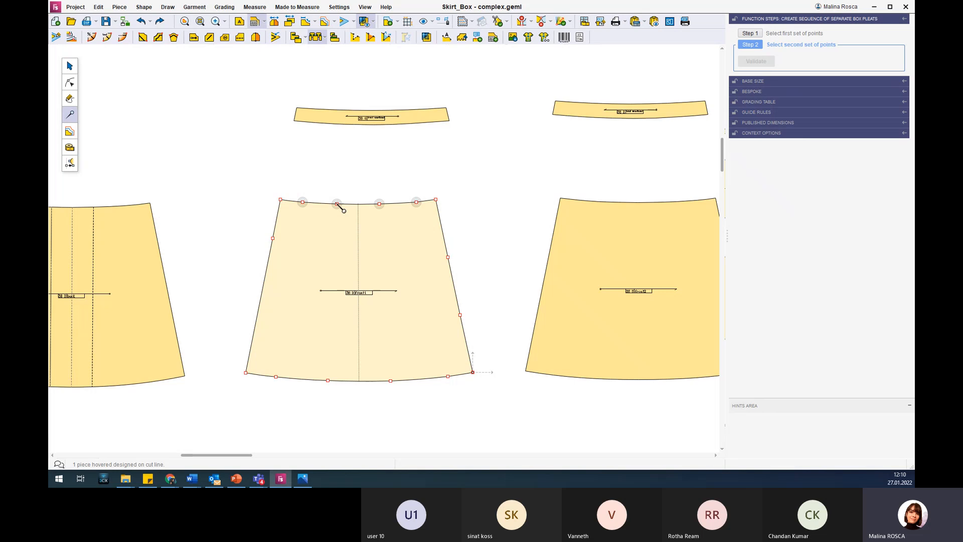
Select front1's four inner hem points, going from the left one to the right, as the second set and create the separate box pleats.
click(276, 376)
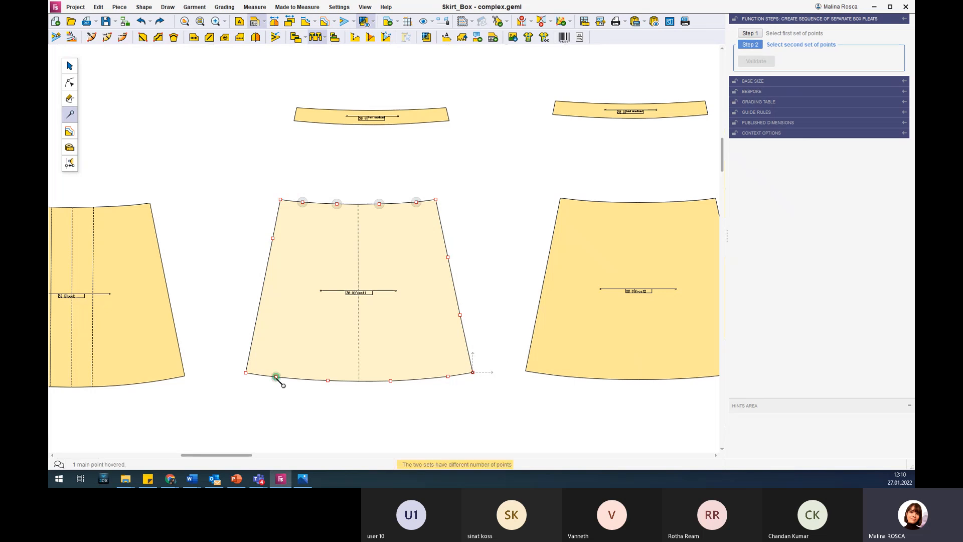
click(327, 380)
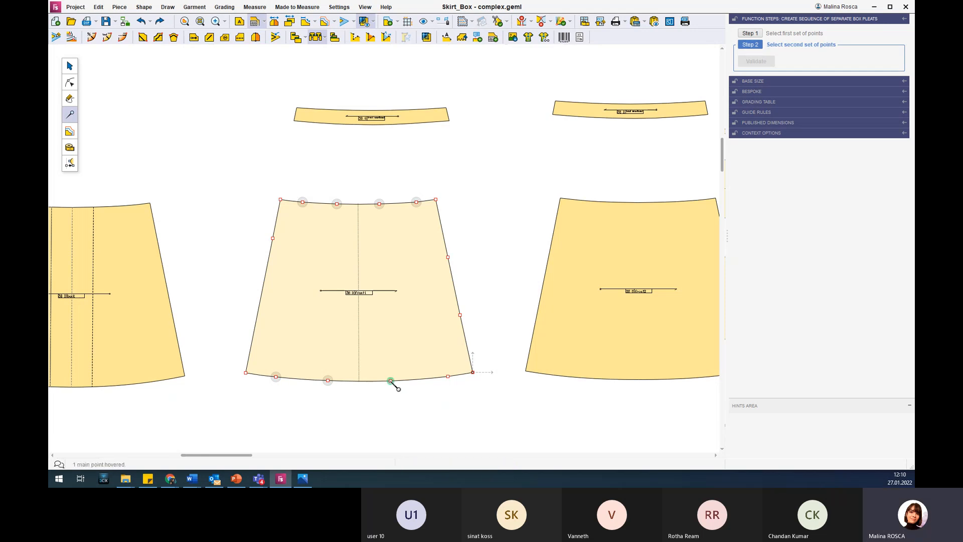
click(391, 381)
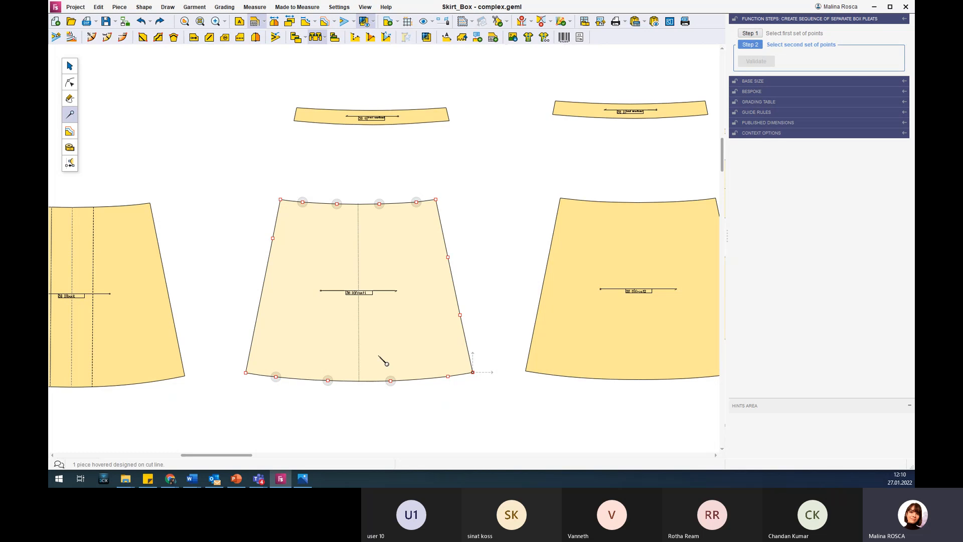
click(448, 375)
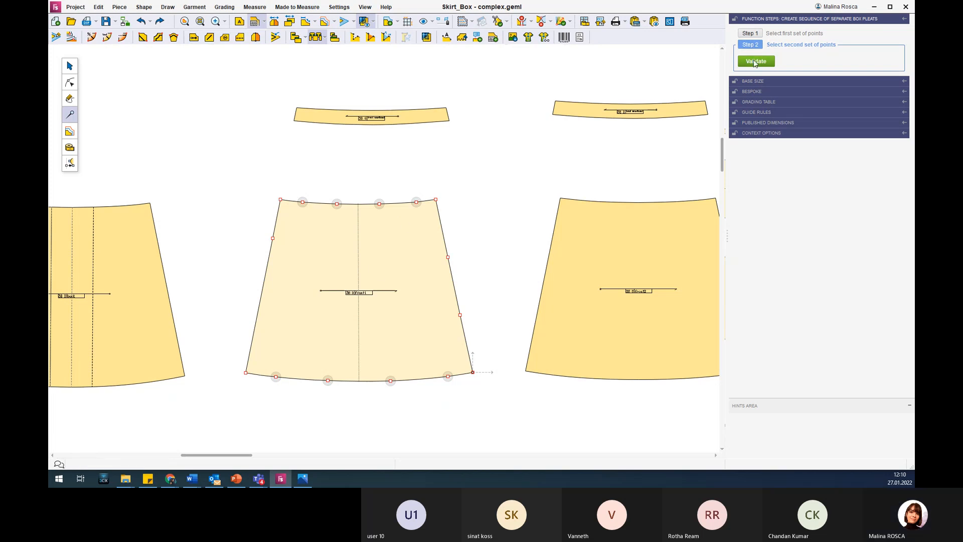
click(755, 61)
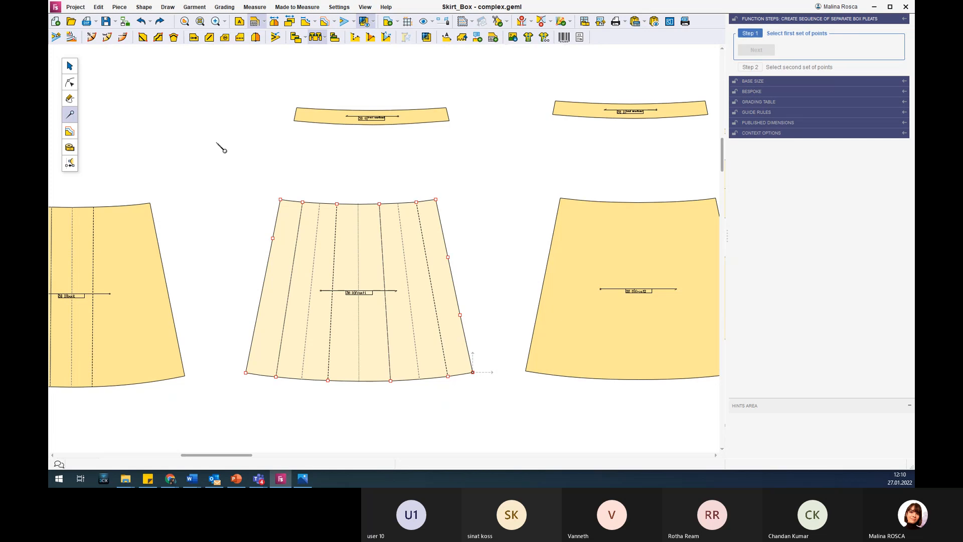
Toggle the opened-out display of front1's box pleats on and off, and switch to the Working with pleats slide in PowerPoint.
click(287, 23)
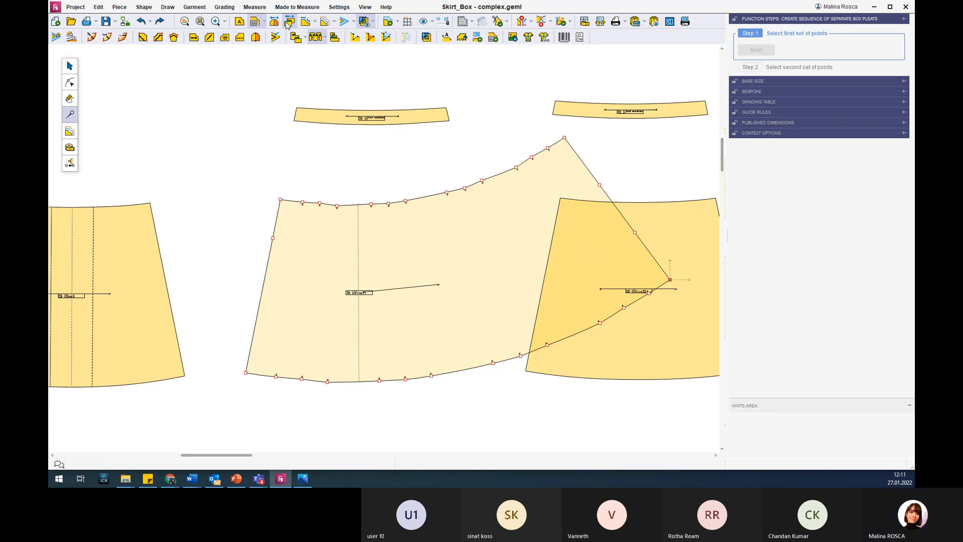
click(287, 23)
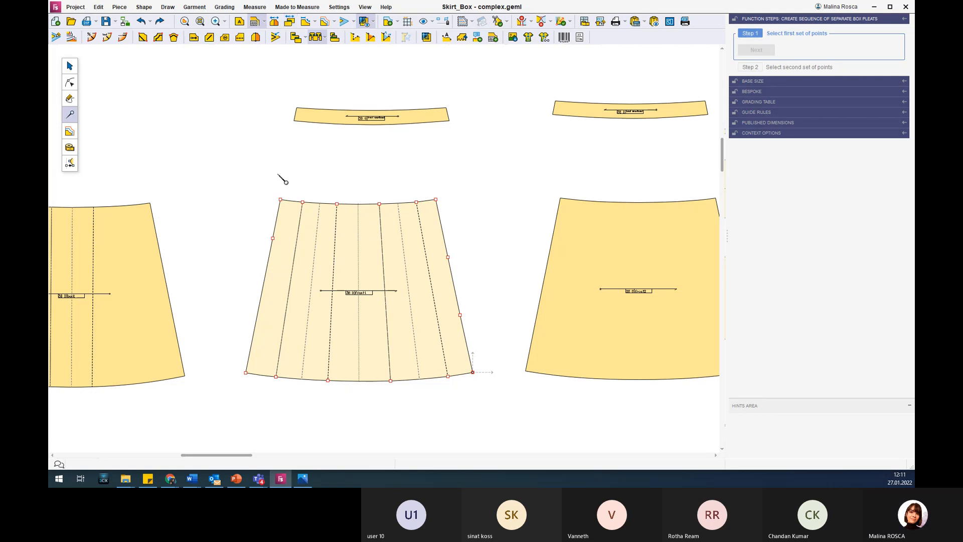
scroll(370, 160, down, 2)
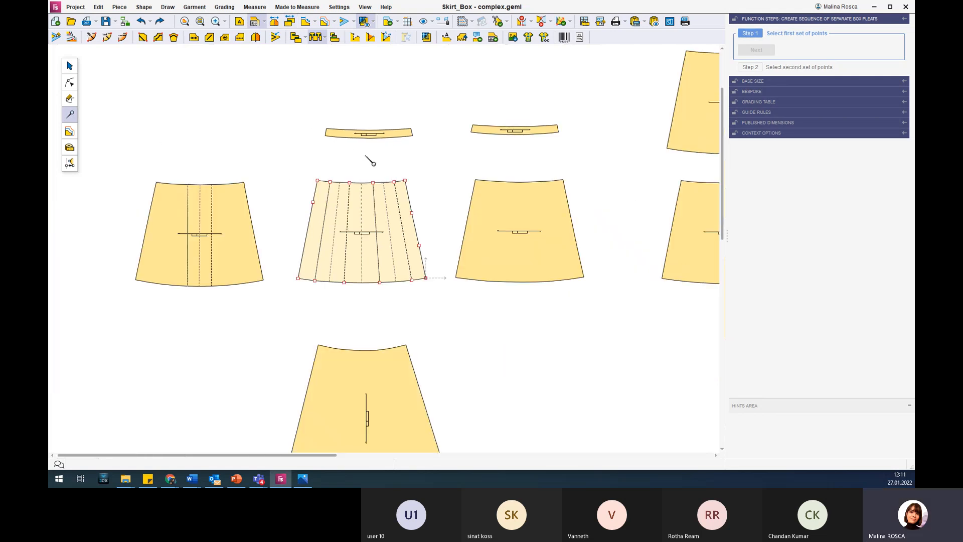
click(236, 478)
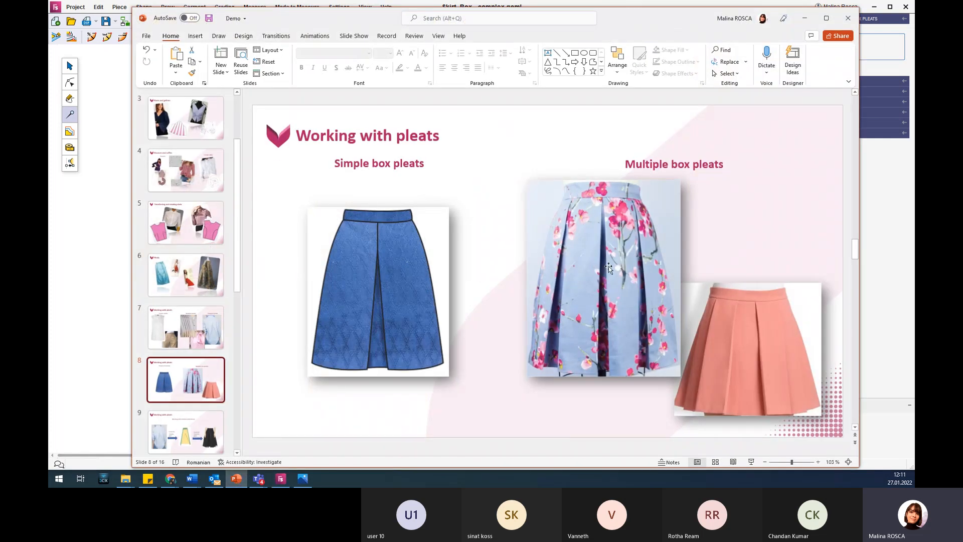
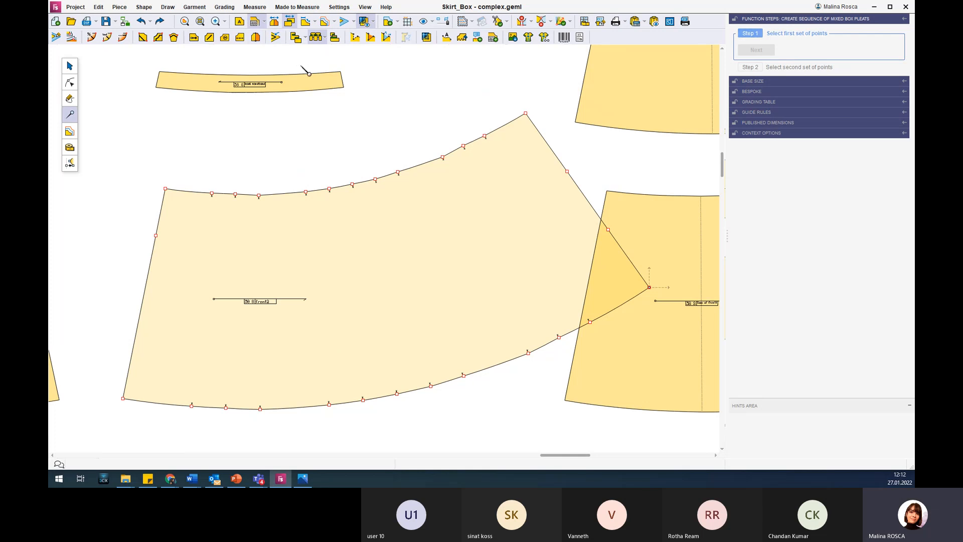
Fold front1's pleats closed and define a complex pleat on the lower skirt piece by inner left waist, left hem, right waist and right hem points.
click(291, 22)
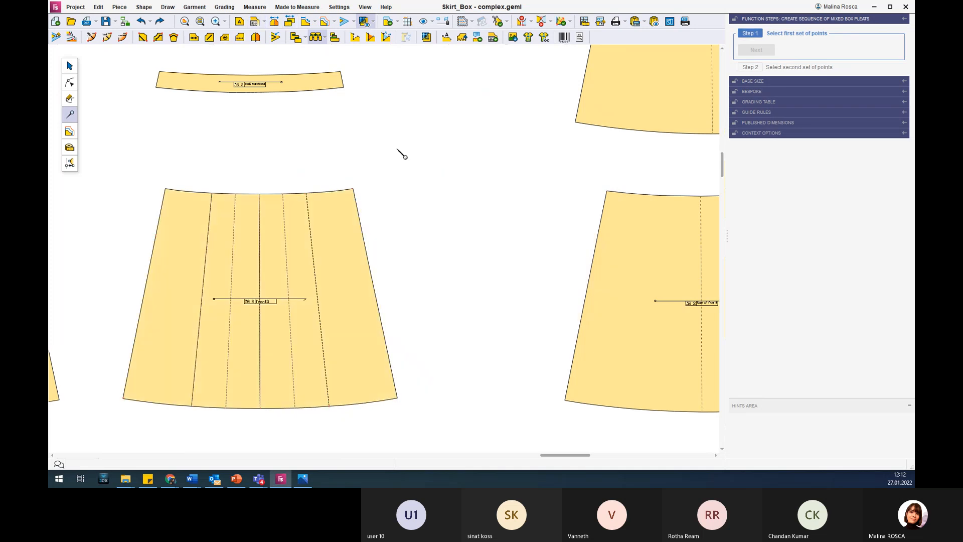
scroll(404, 156, down, 2)
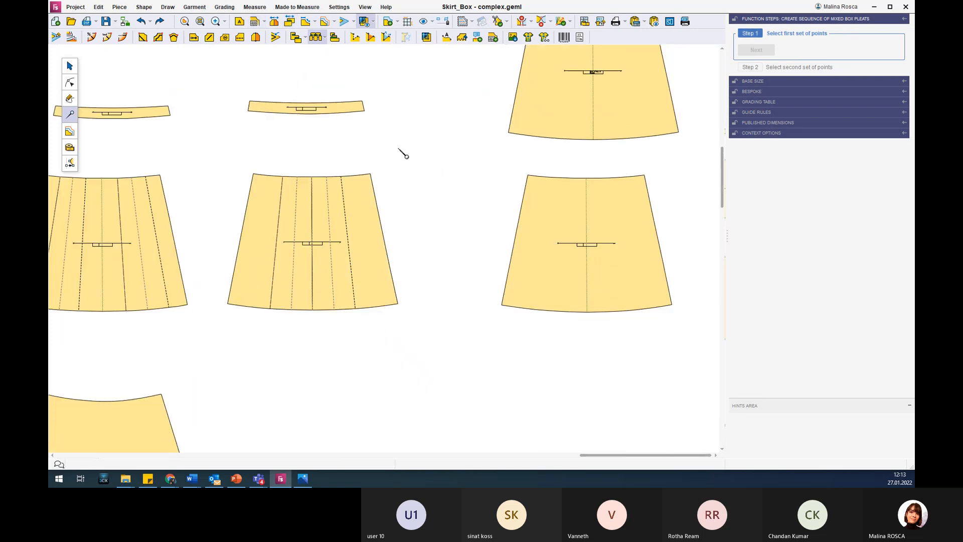
scroll(403, 156, down, 2)
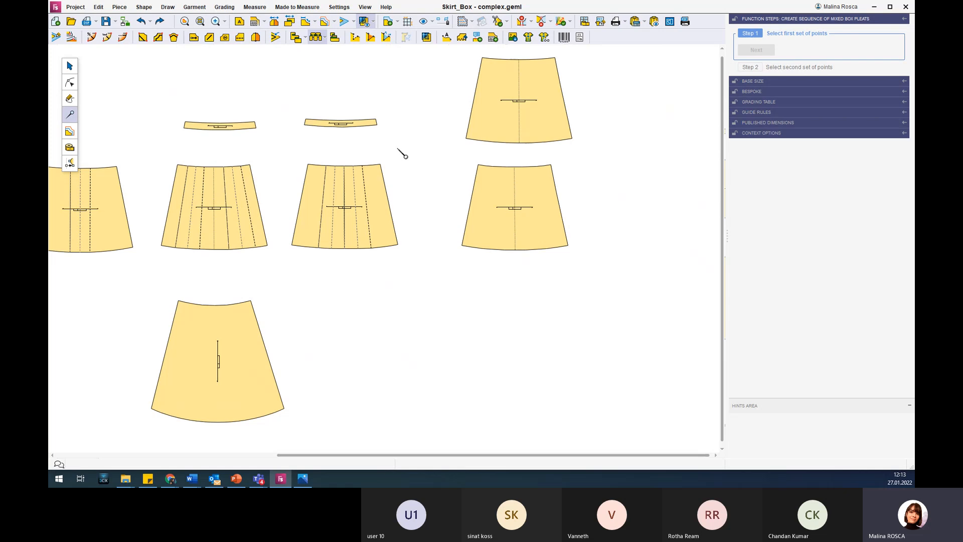
scroll(403, 156, down, 2)
scroll(189, 324, up, 2)
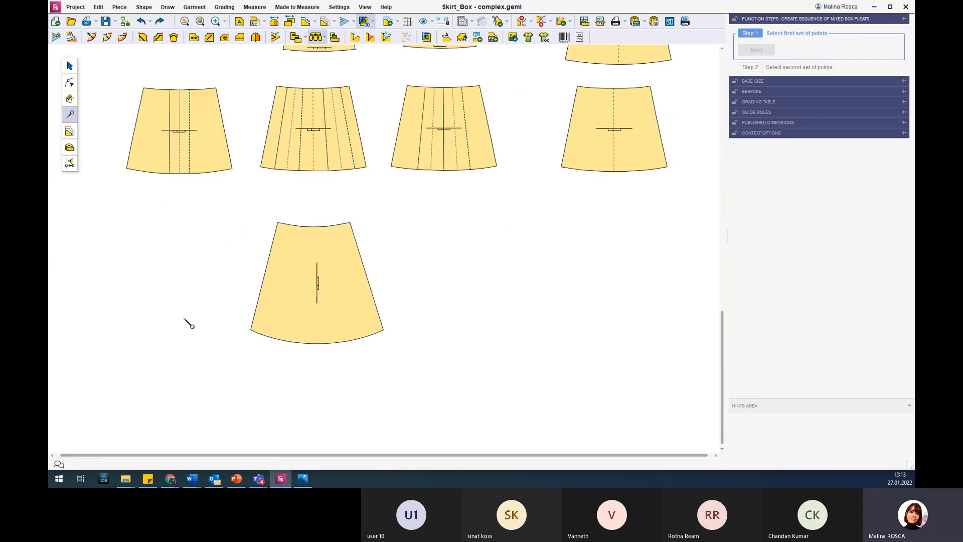
scroll(236, 289, up, 3)
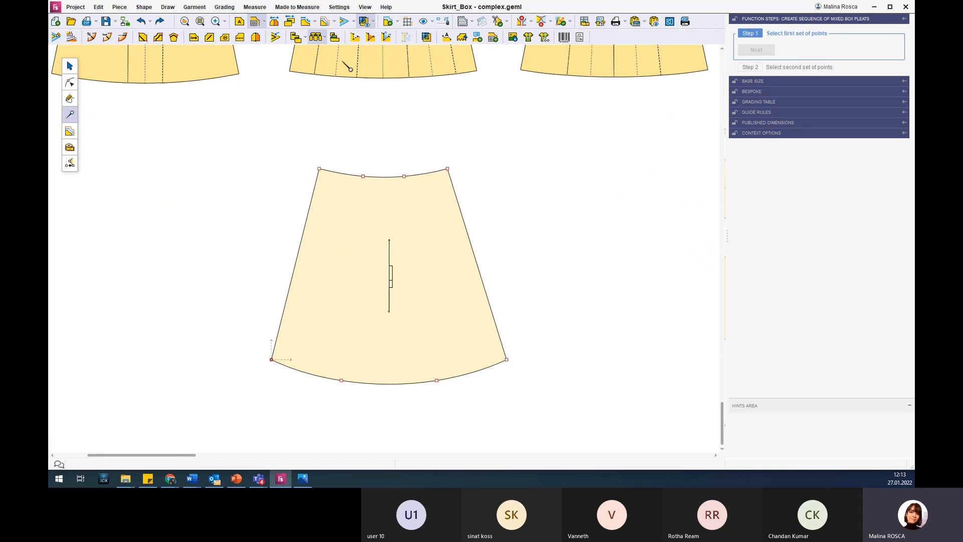
click(341, 39)
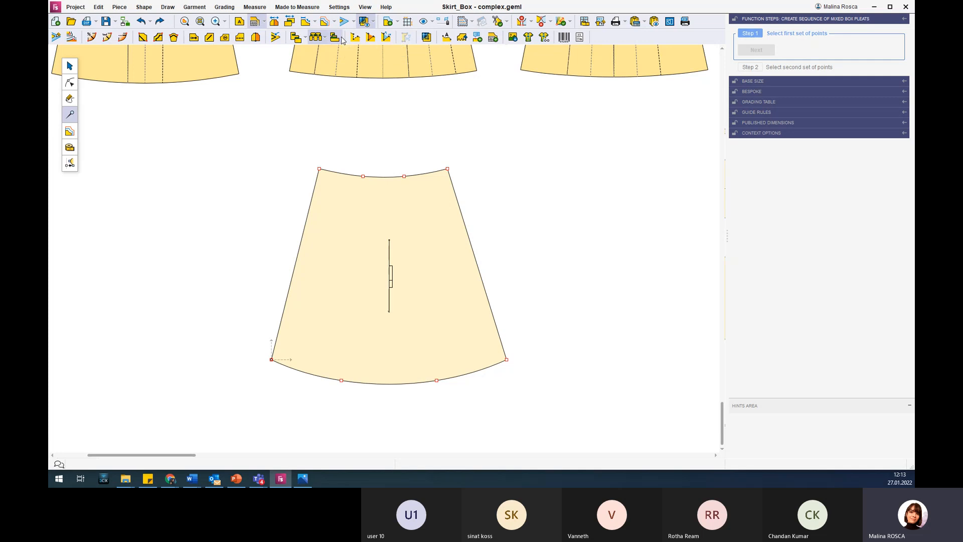
click(363, 176)
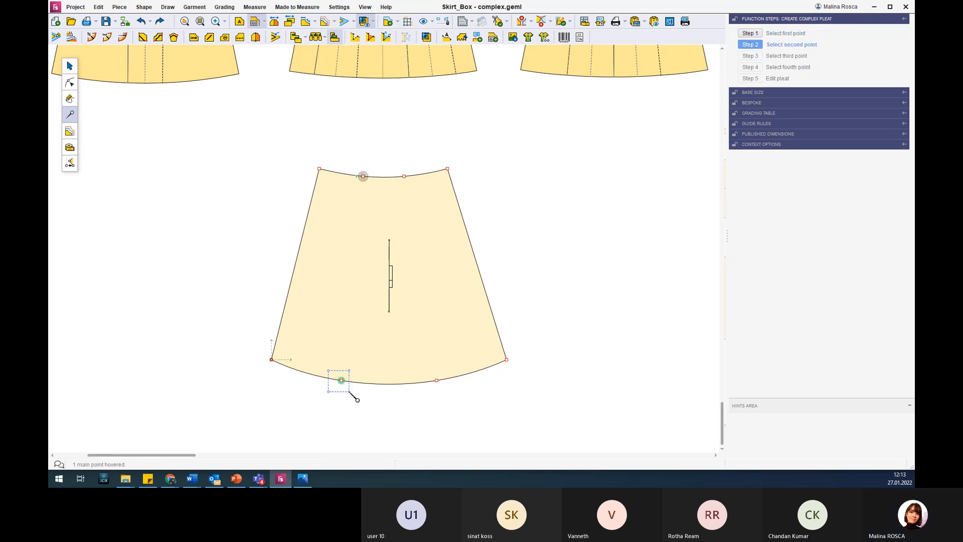
click(343, 383)
click(404, 176)
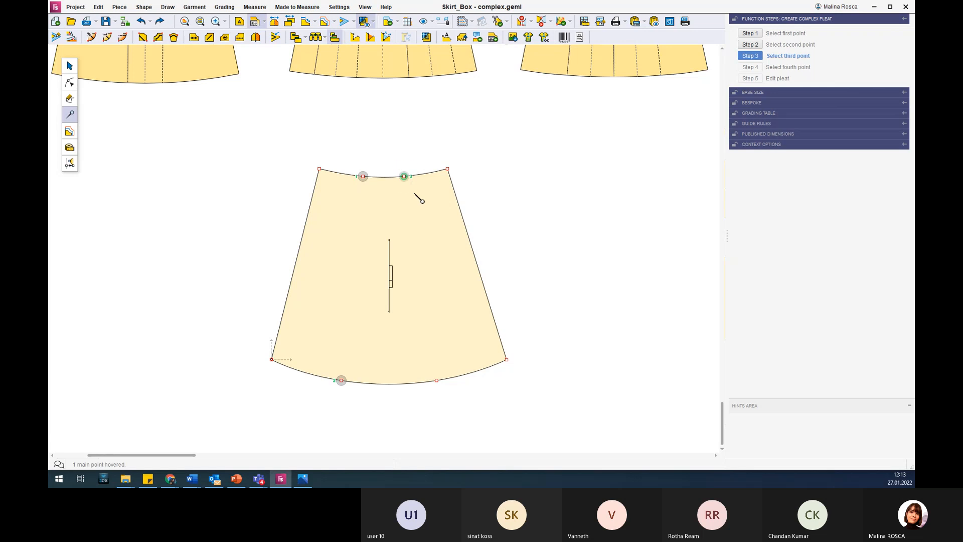
click(446, 391)
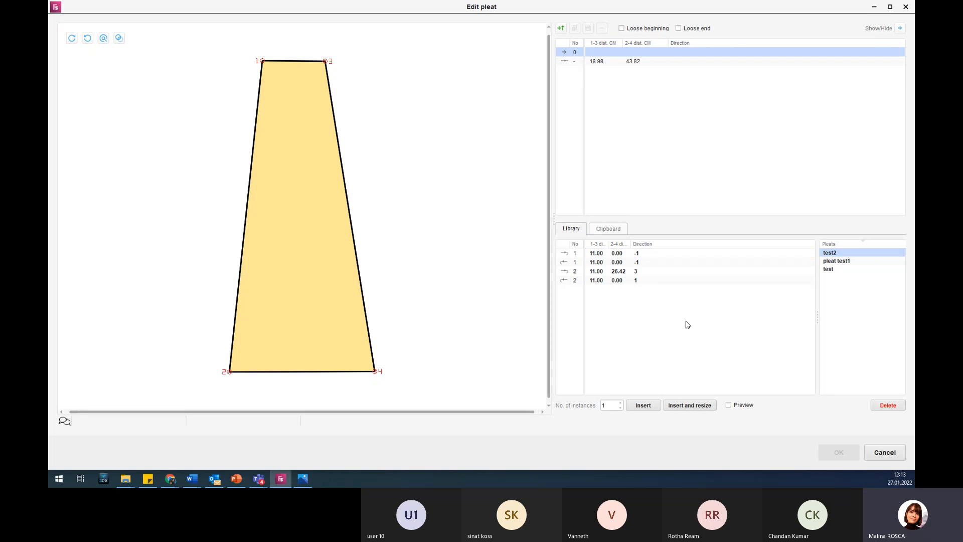
Insert the library pleat test2 into the skirt panel, resized to the panel's dimensions, and accept the complex pleat.
click(833, 254)
click(592, 280)
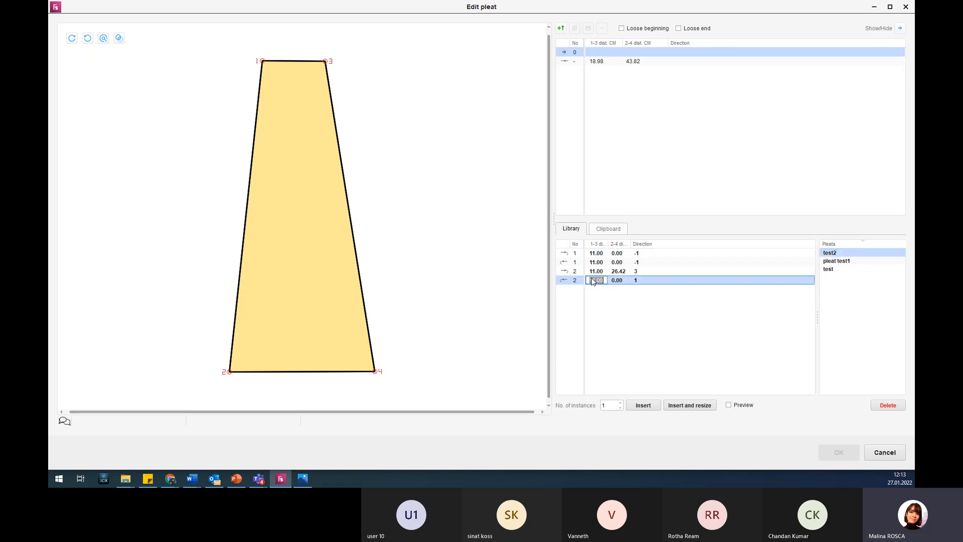
drag(592, 279, 589, 262)
click(663, 333)
click(594, 281)
click(643, 319)
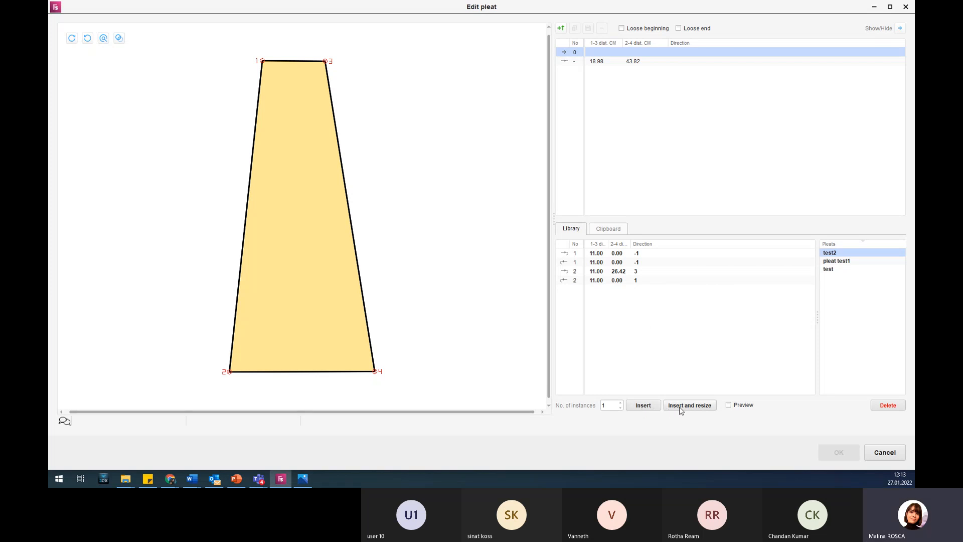
click(707, 407)
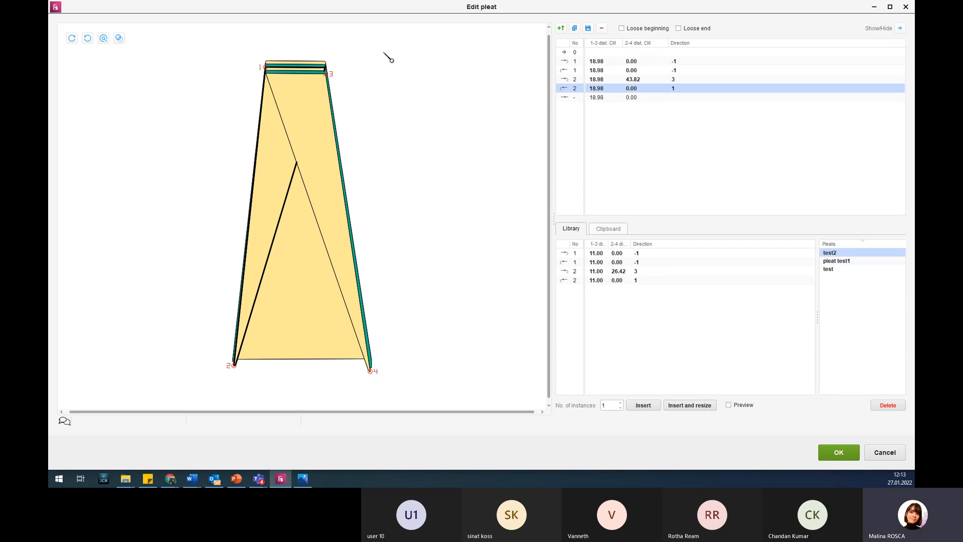
click(843, 453)
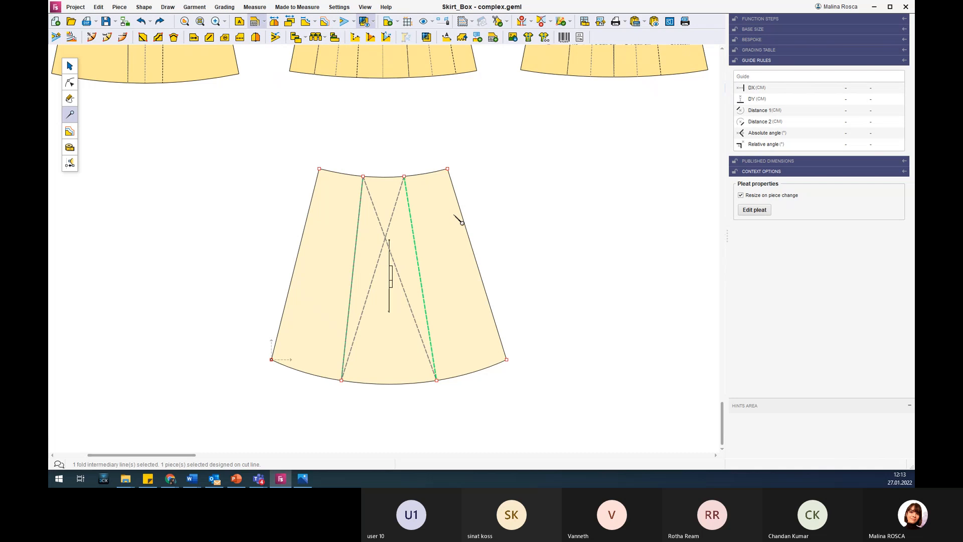
Deselect the complex pleat and toggle the skirt piece's opened-out display on and off.
click(444, 254)
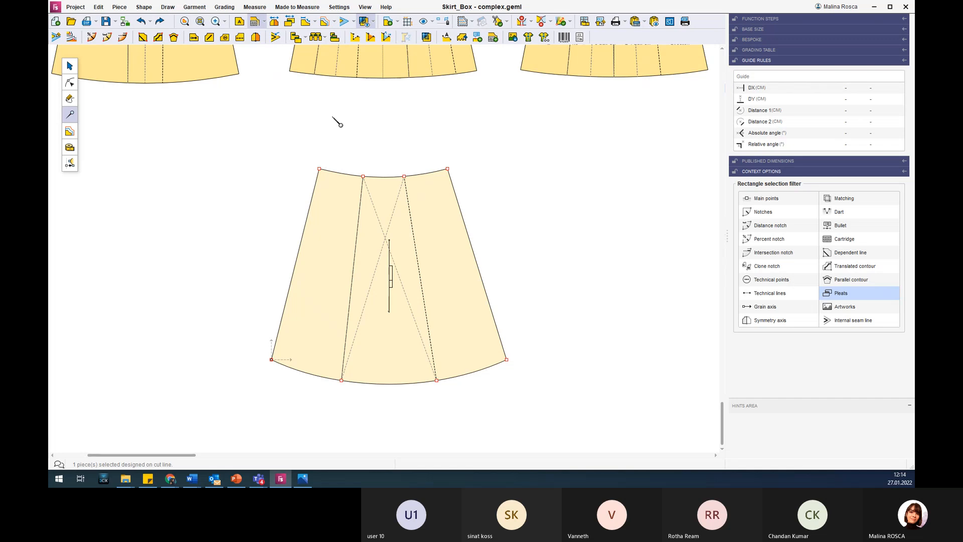
click(288, 23)
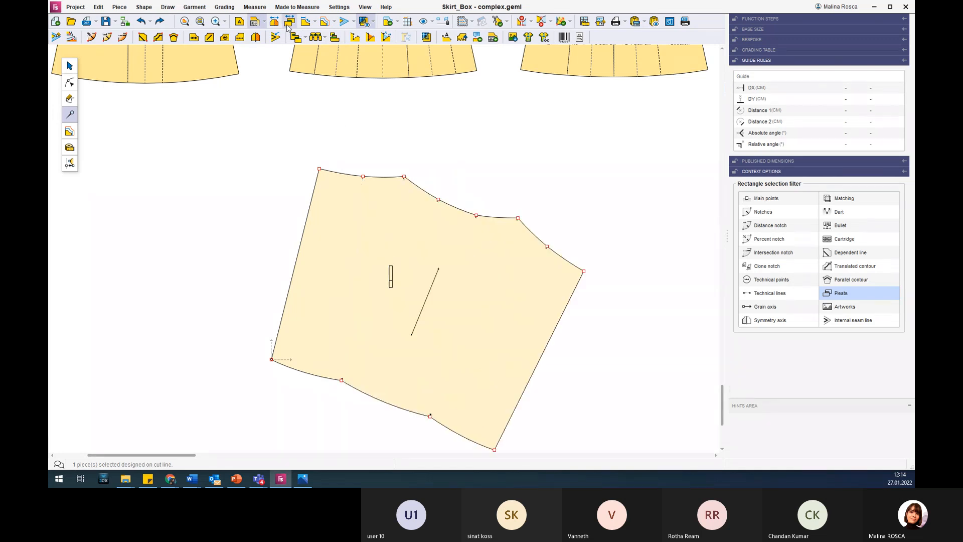
click(287, 25)
click(288, 25)
click(287, 25)
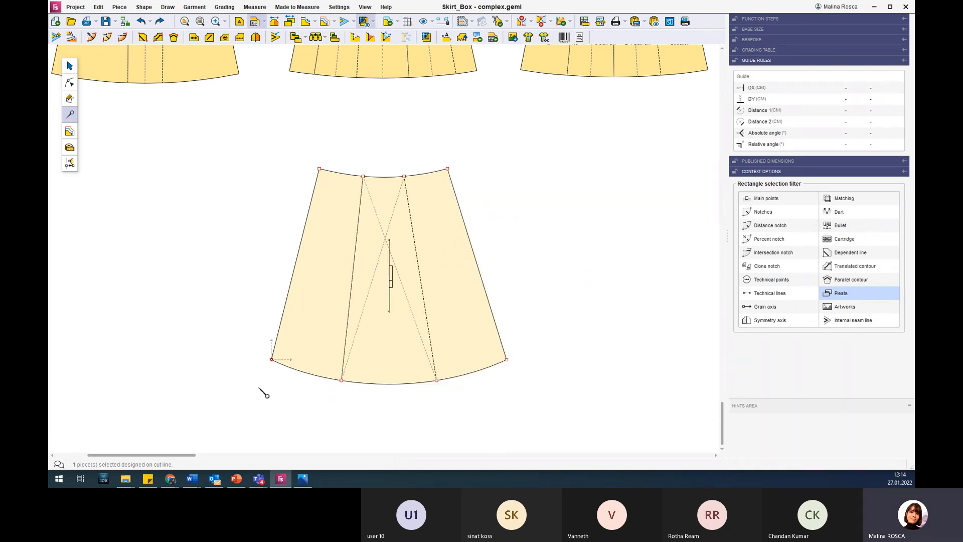
Switch to PowerPoint to present the complex pleat library slide and the facings slide, and return to the pattern.
click(236, 478)
scroll(208, 432, down, 1)
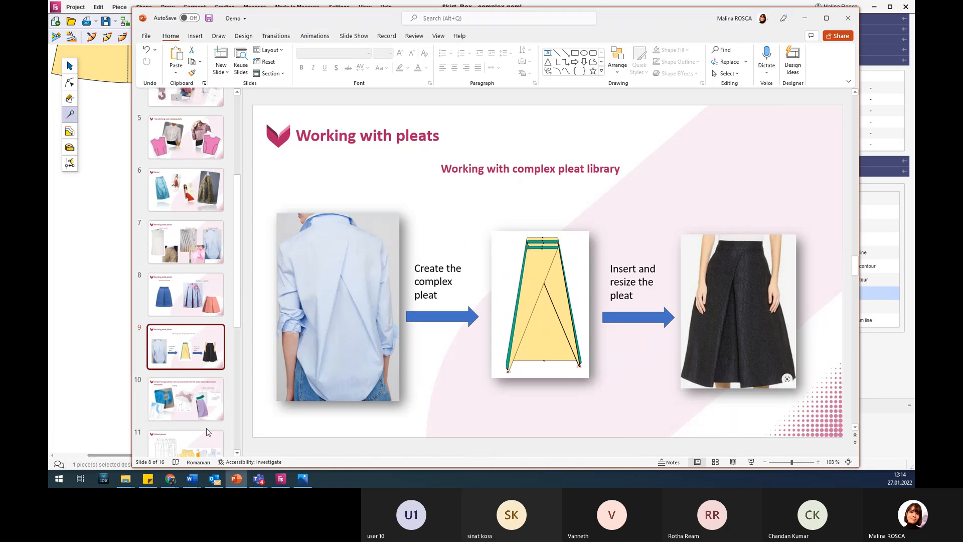
scroll(208, 432, down, 1)
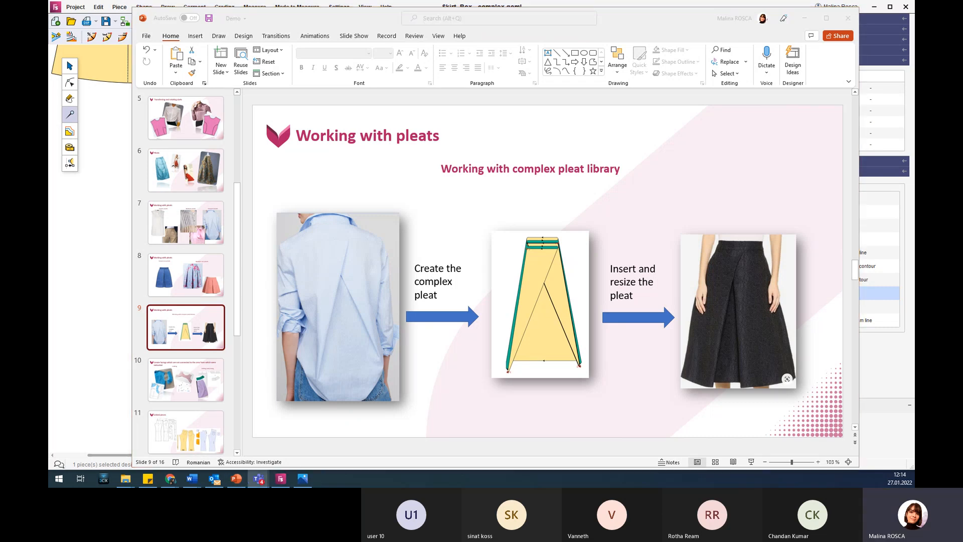
click(209, 400)
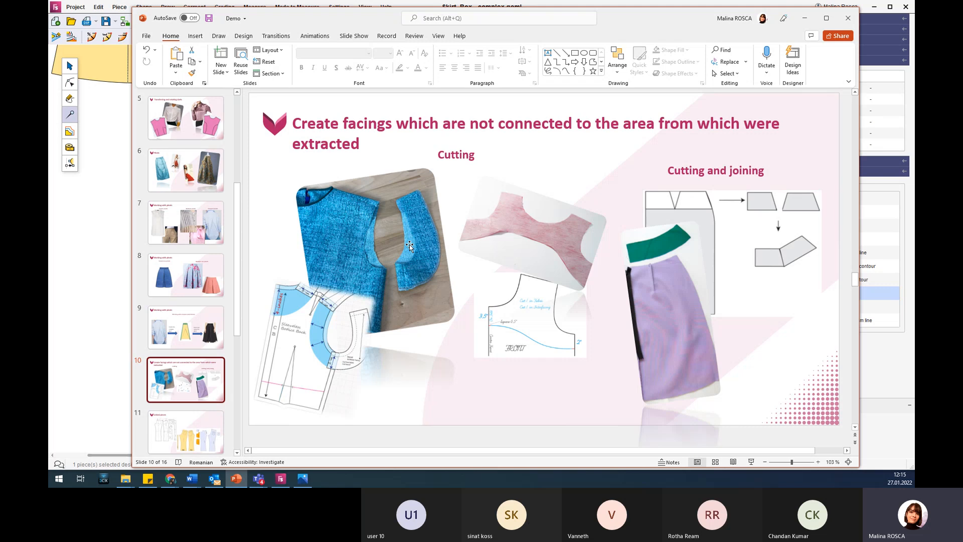
click(806, 20)
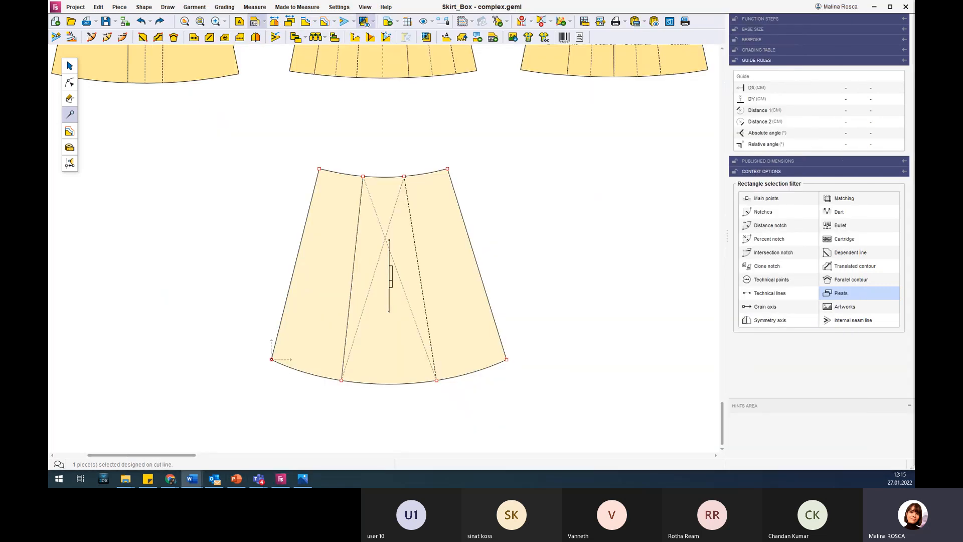
Open the model woman suit.geml from the facings folder.
click(70, 21)
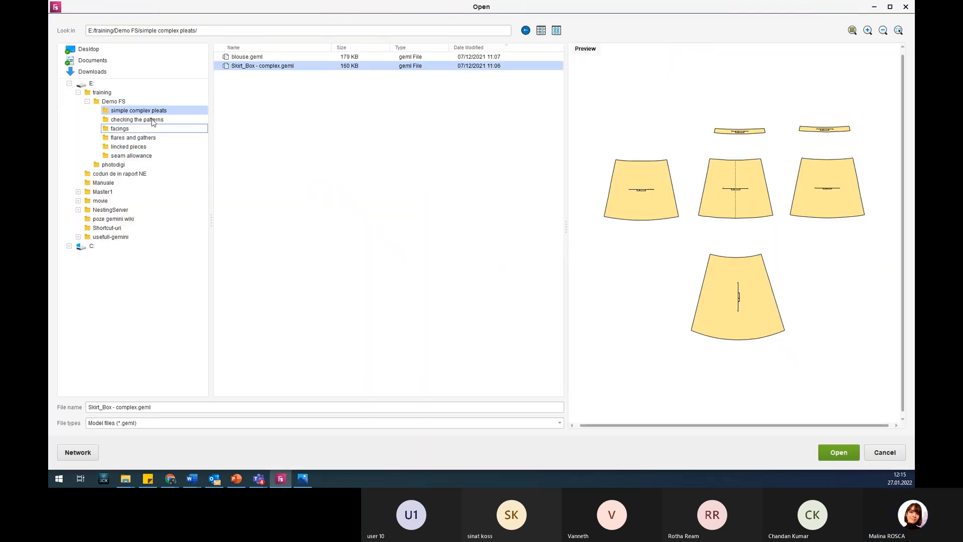
click(157, 129)
click(273, 59)
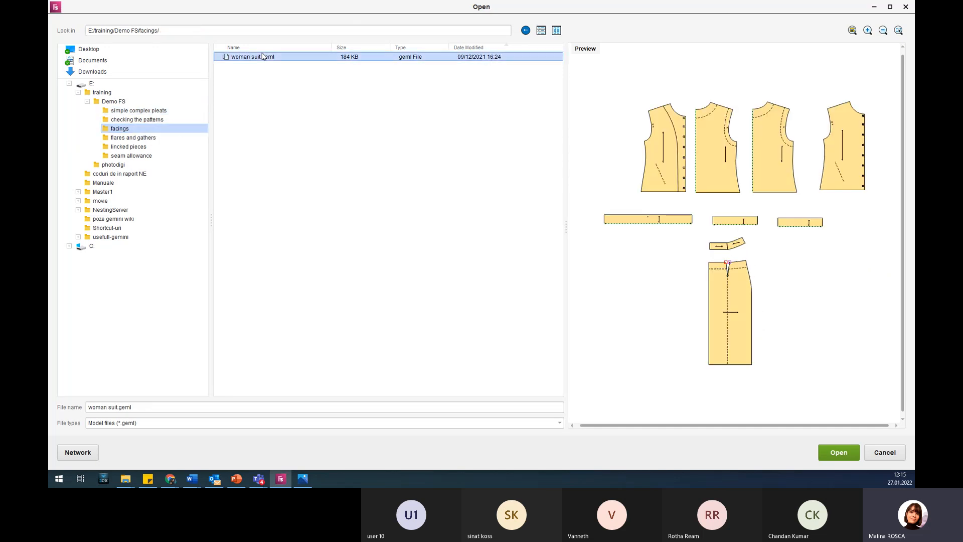
click(831, 454)
click(564, 259)
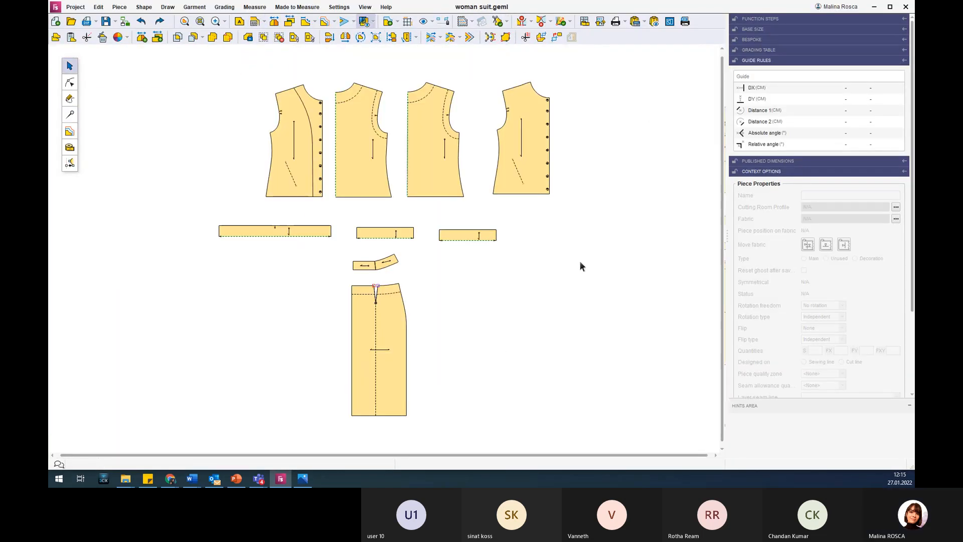
Examine the front, back and Copy of back pieces with their neckline and armhole facing lines.
scroll(401, 73, up, 2)
scroll(411, 60, up, 2)
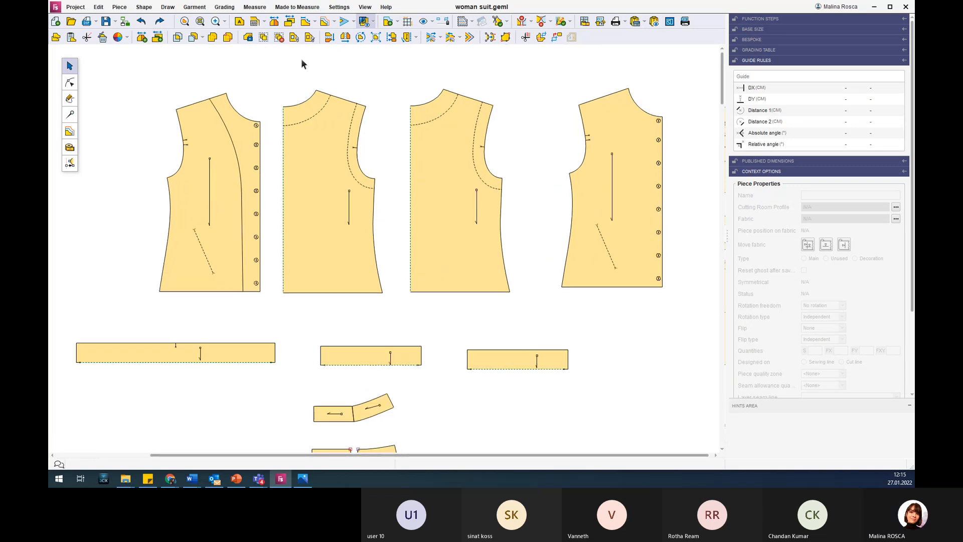
scroll(204, 69, up, 1)
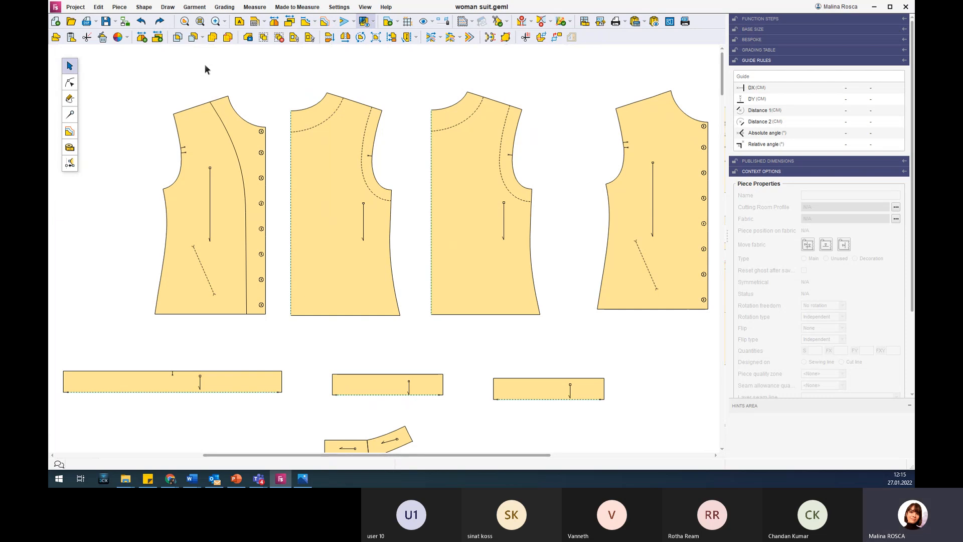
click(319, 120)
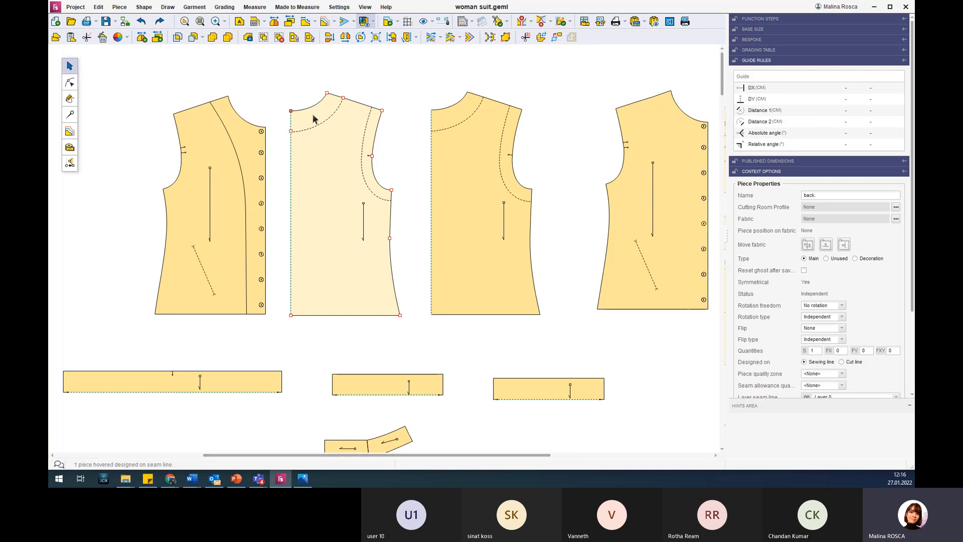
scroll(312, 113, down, 2)
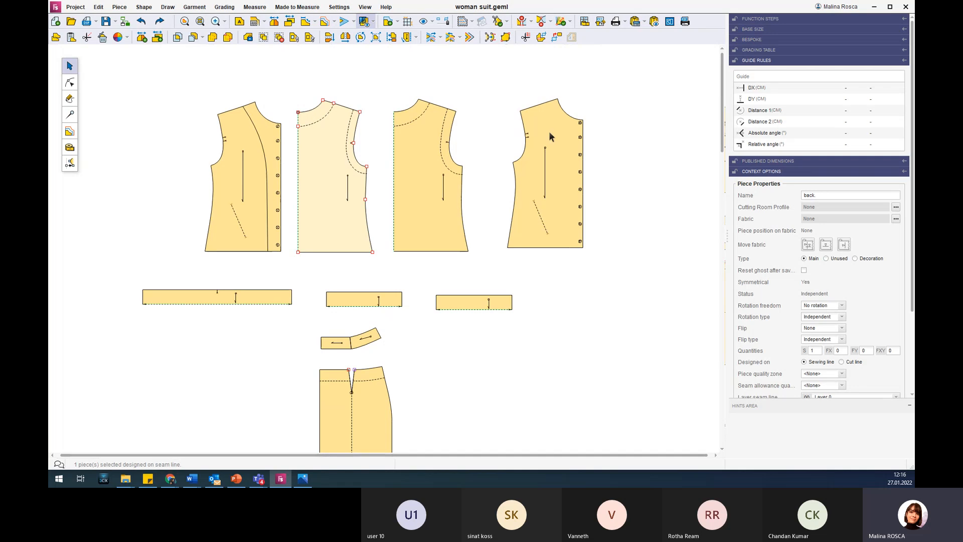
click(410, 126)
scroll(410, 79, up, 2)
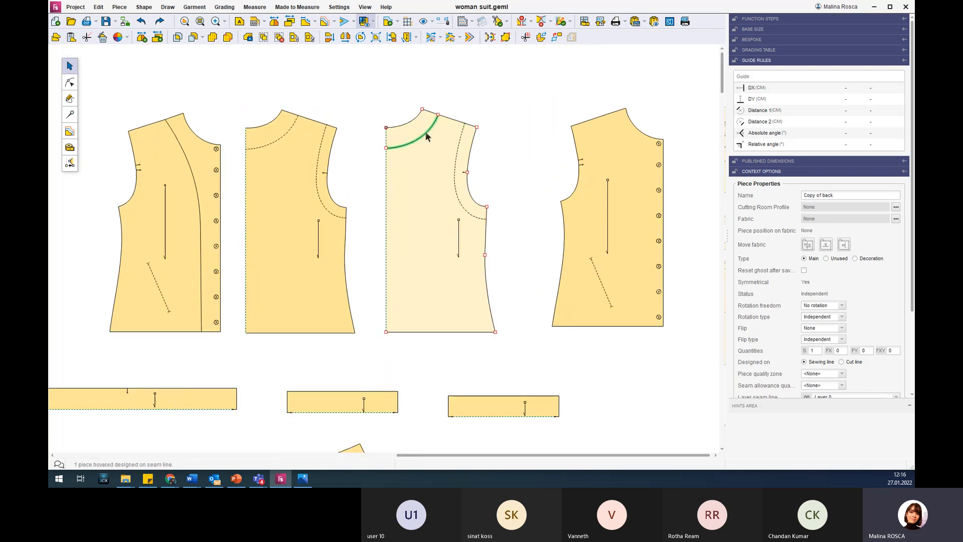
Cut Copy of back along its parallel neckline contour and move the resulting neck facing above the piece.
scroll(398, 77, up, 2)
click(70, 115)
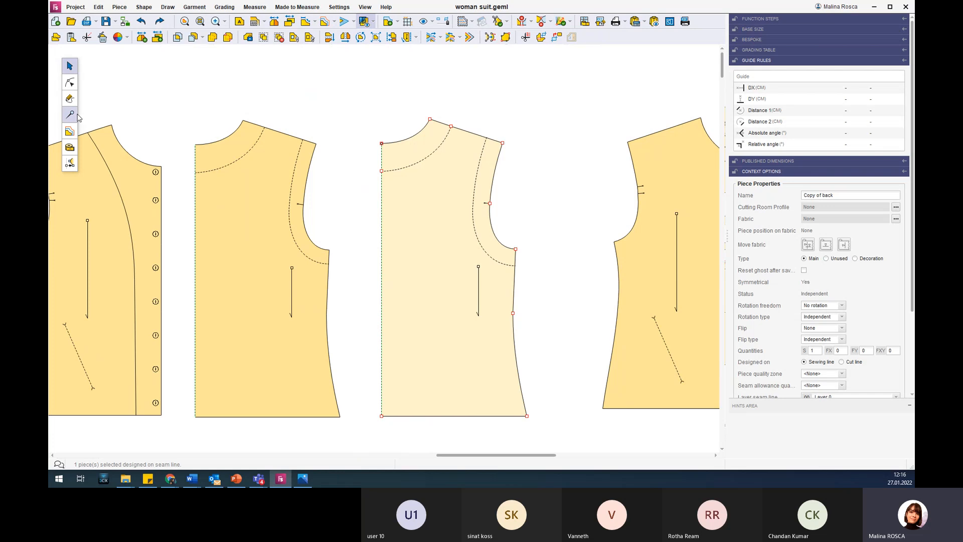
click(441, 160)
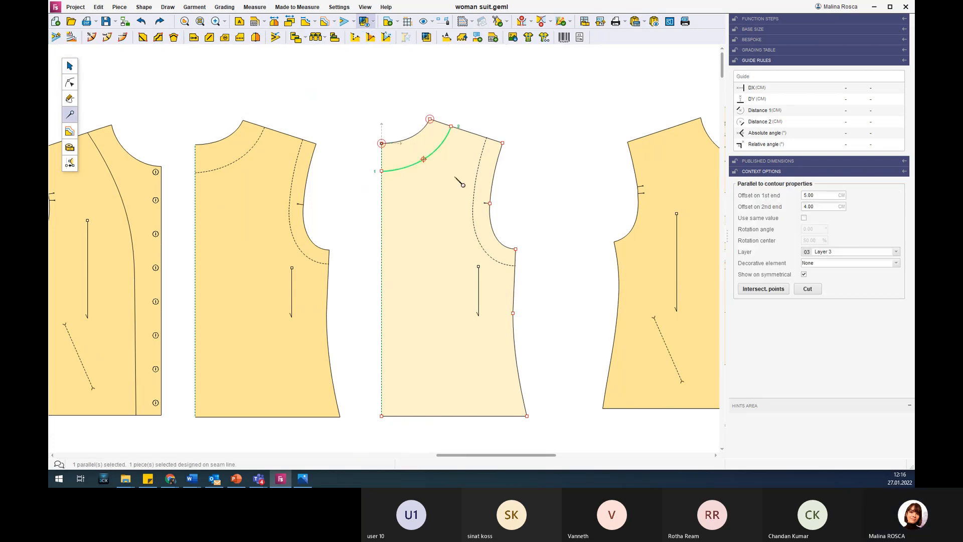
click(807, 289)
key(Escape)
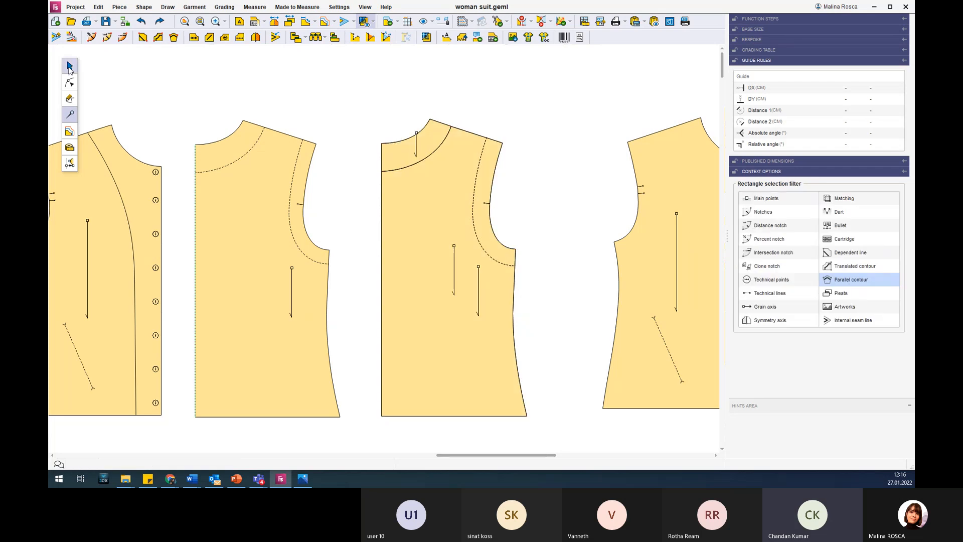
drag(433, 144, 417, 100)
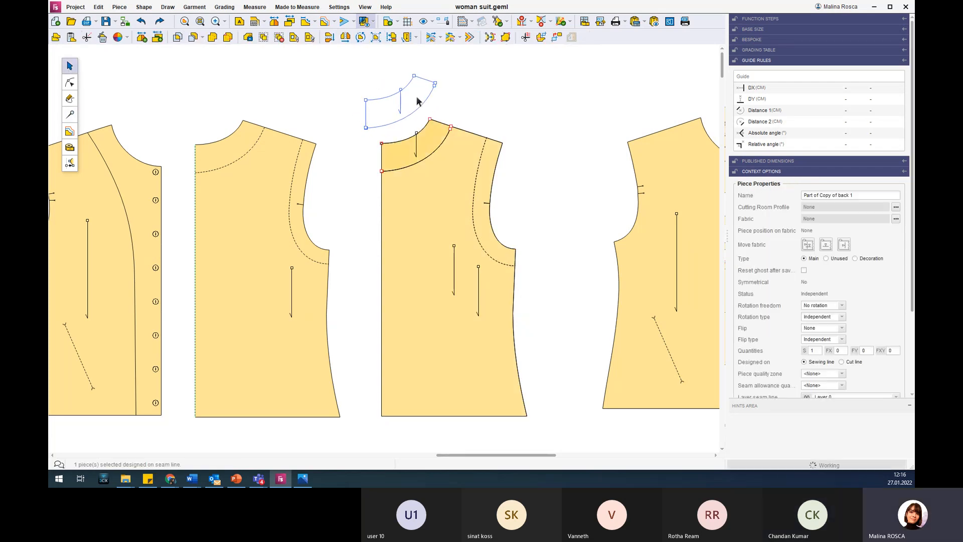
click(70, 114)
click(486, 168)
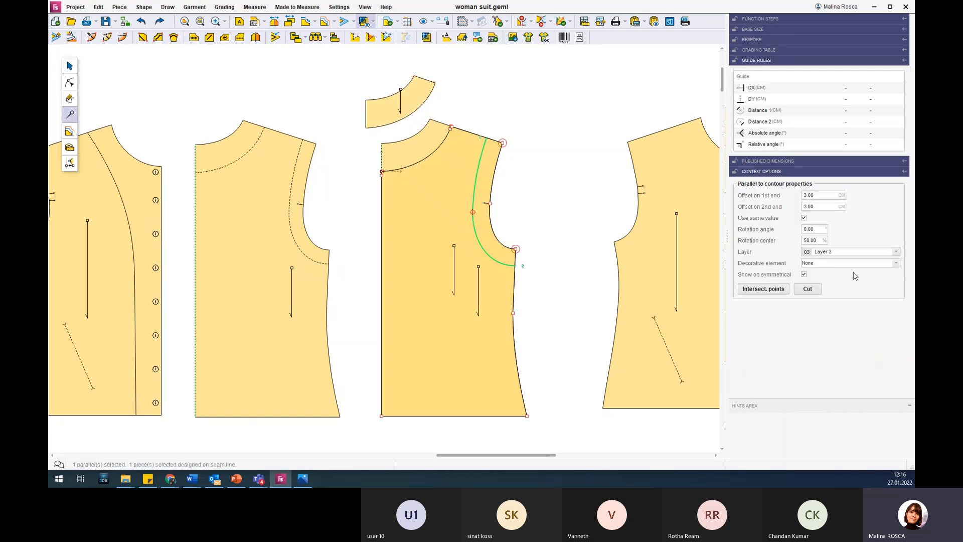
click(71, 66)
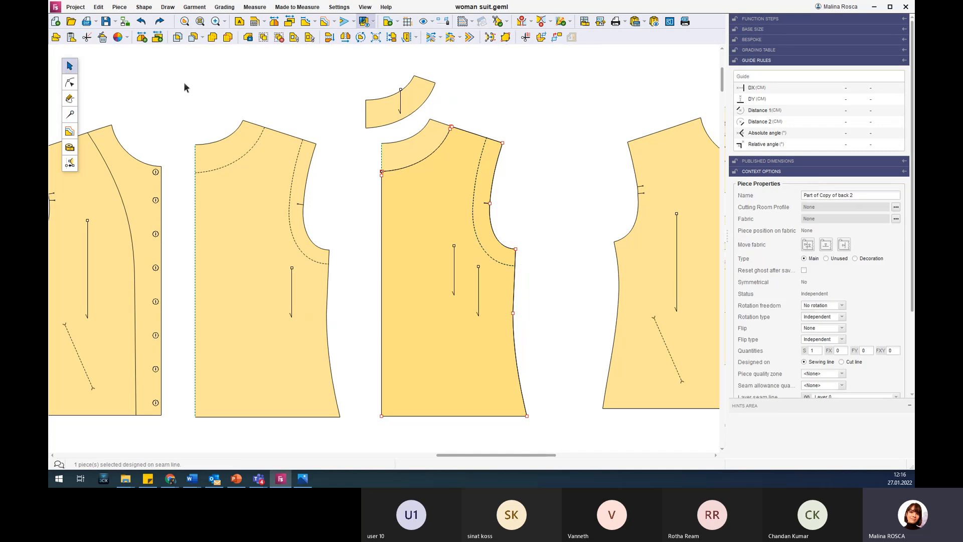
Adjust the neck facing's position and move the leftover body part of the cut away from Copy of back.
drag(376, 113, 370, 94)
drag(428, 182, 269, 158)
scroll(597, 146, down, 3)
drag(523, 124, 532, 128)
scroll(555, 134, up, 4)
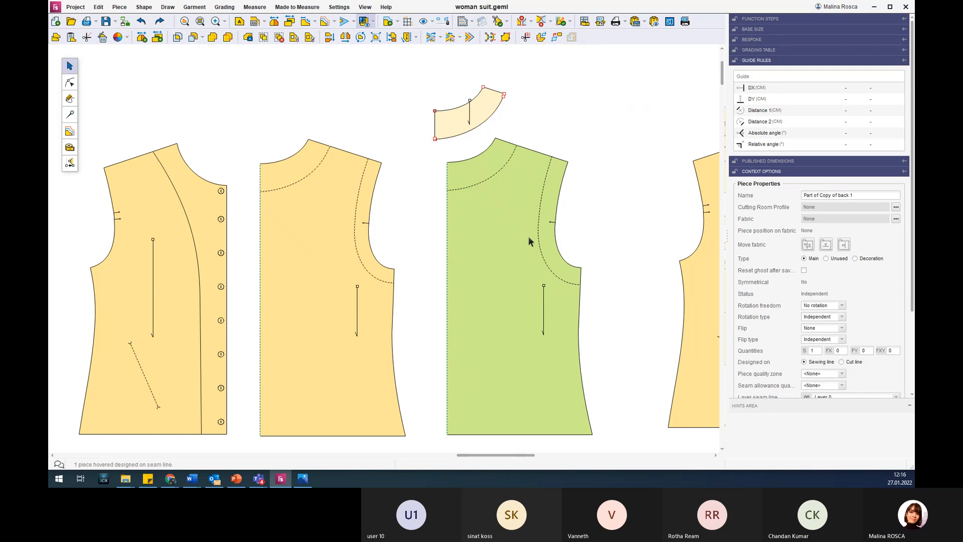
Duplicate the leftover body piece Part of Copy of back 2 and place the copy beside it.
scroll(528, 241, down, 1)
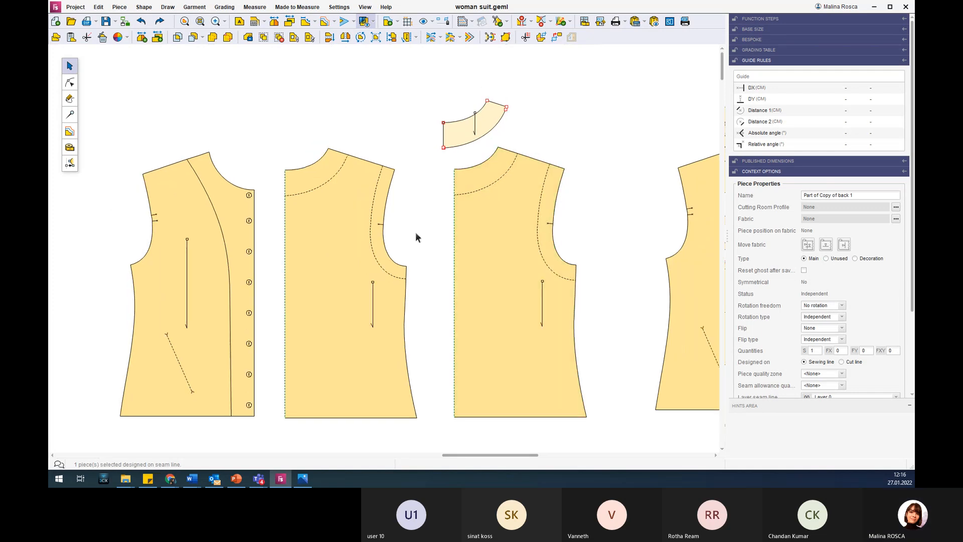
click(344, 231)
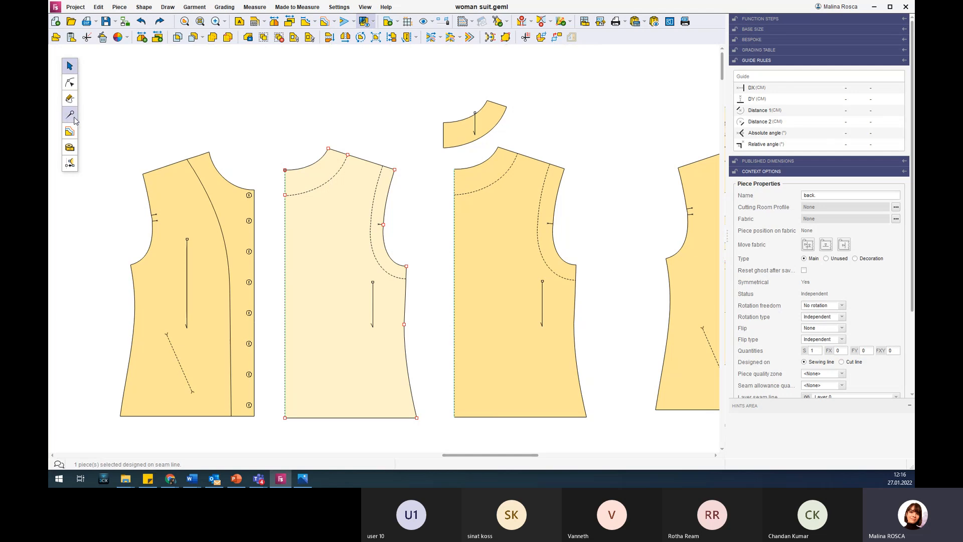
scroll(270, 158, down, 5)
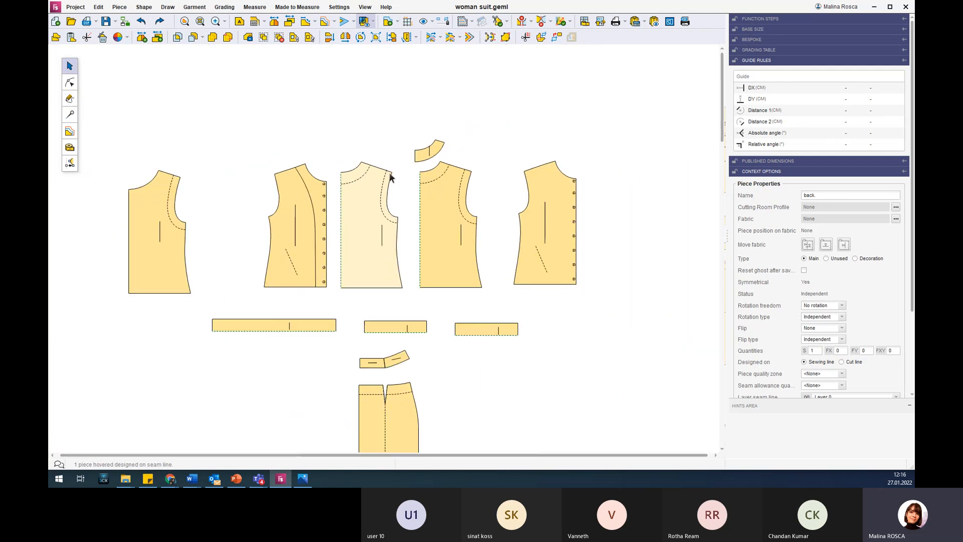
click(178, 197)
scroll(174, 191, up, 3)
click(69, 114)
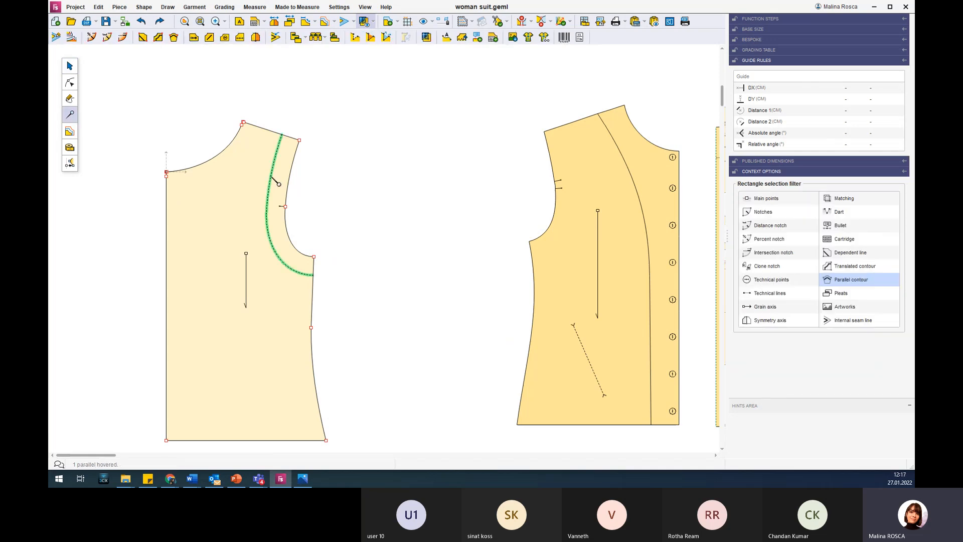
scroll(226, 194, down, 2)
click(69, 66)
drag(226, 191, 347, 185)
drag(213, 197, 122, 180)
drag(354, 186, 270, 184)
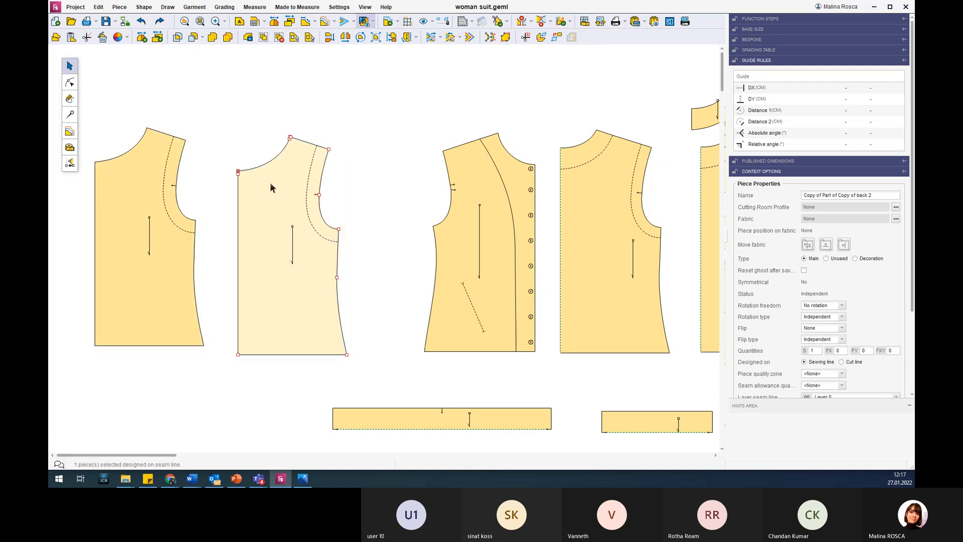
Delete the parallel armhole contour from the duplicated body piece.
scroll(290, 208, up, 2)
click(70, 115)
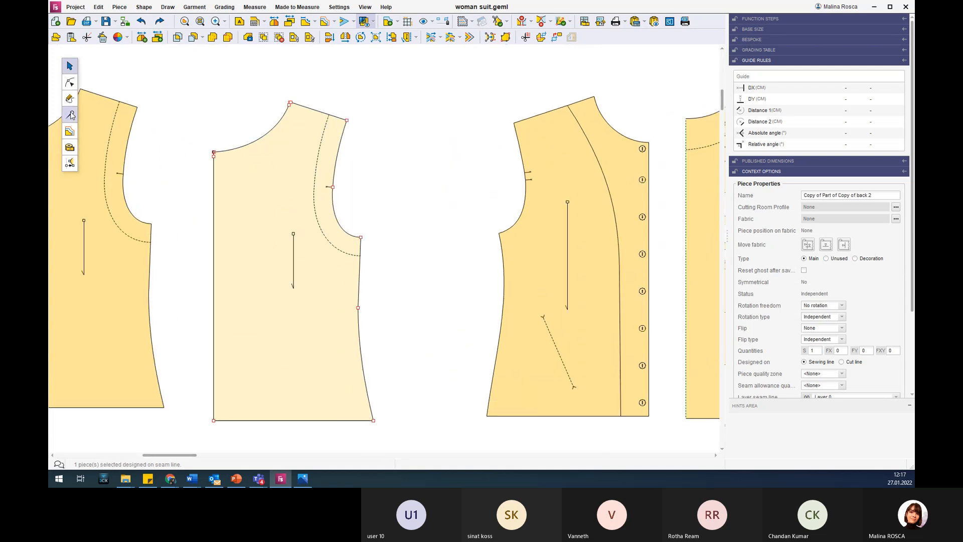
click(317, 160)
key(Delete)
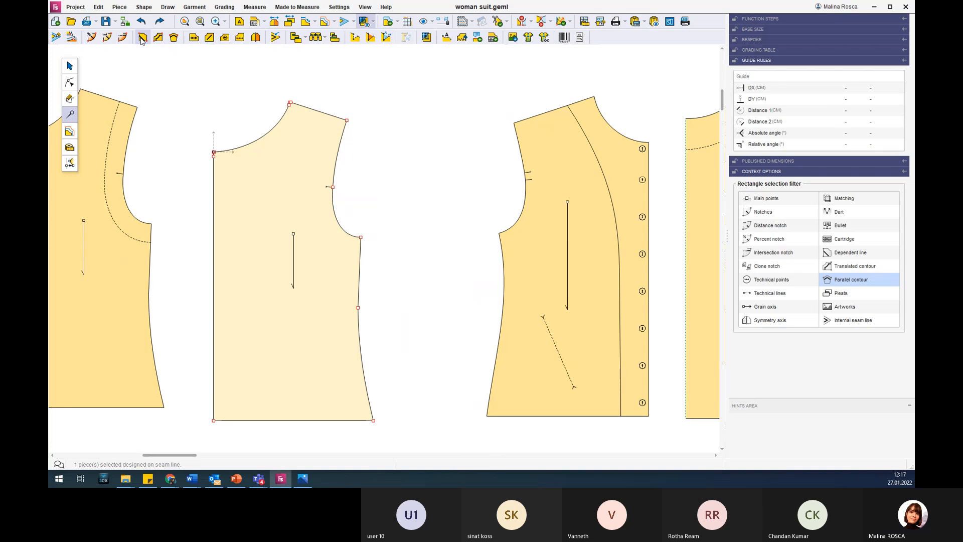
Create a translated contour along the duplicate's armhole, from the shoulder point to the underarm point, with 1.00 cm offsets.
click(158, 37)
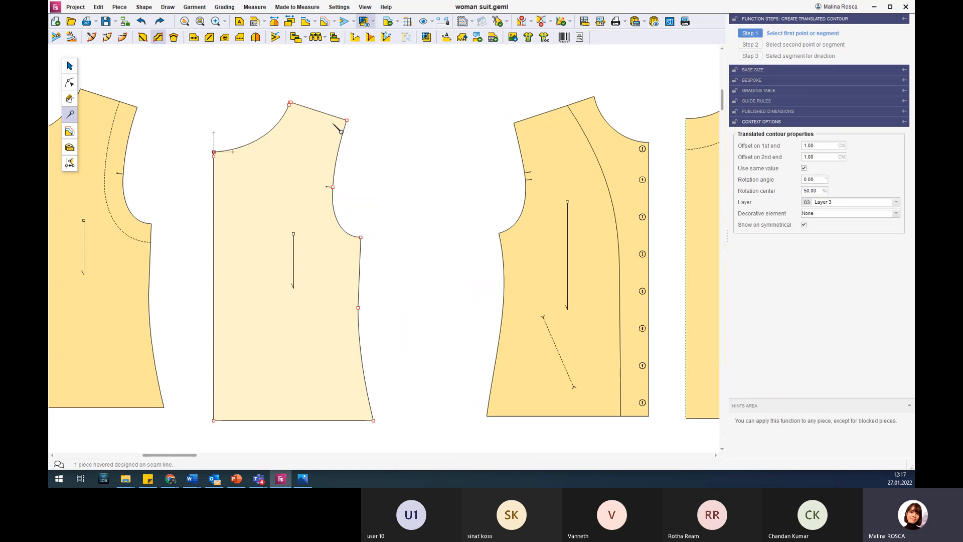
click(346, 120)
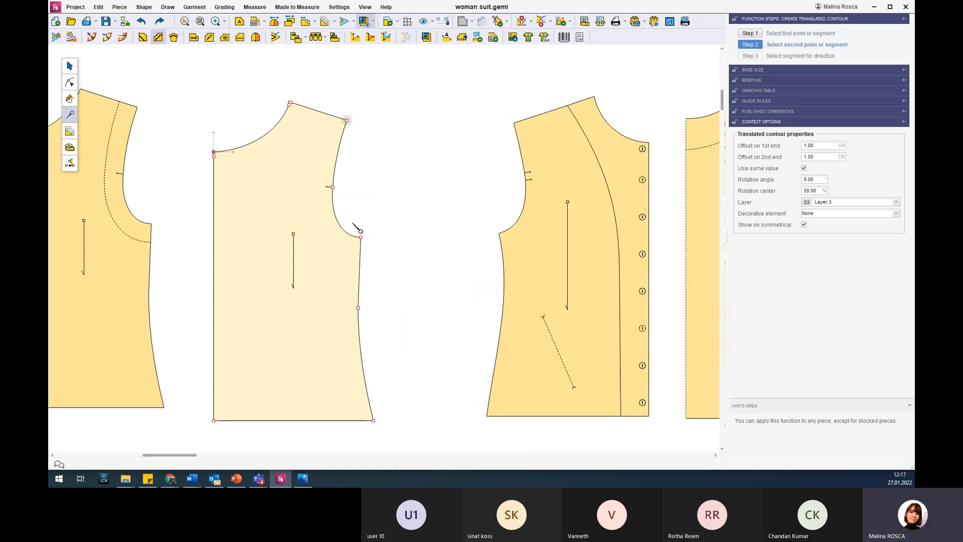
click(361, 237)
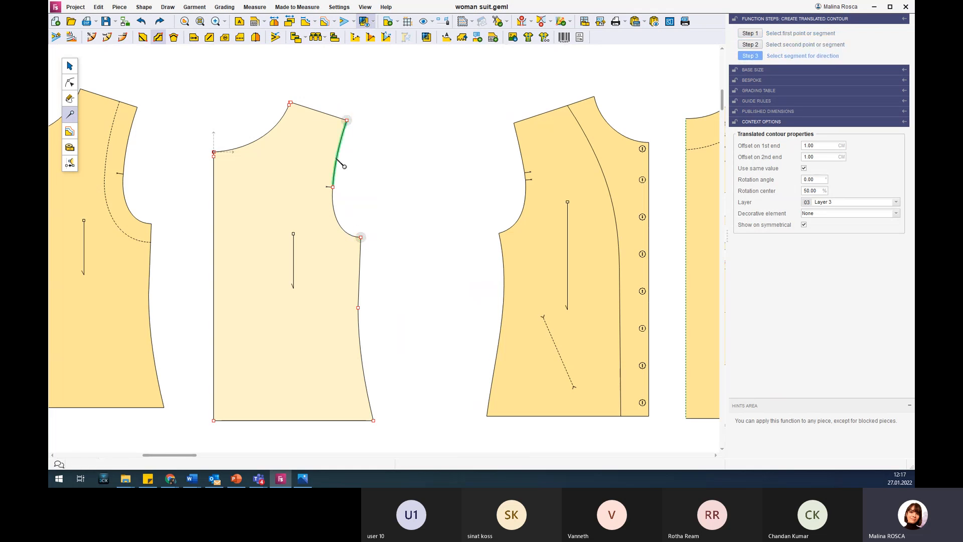
click(343, 166)
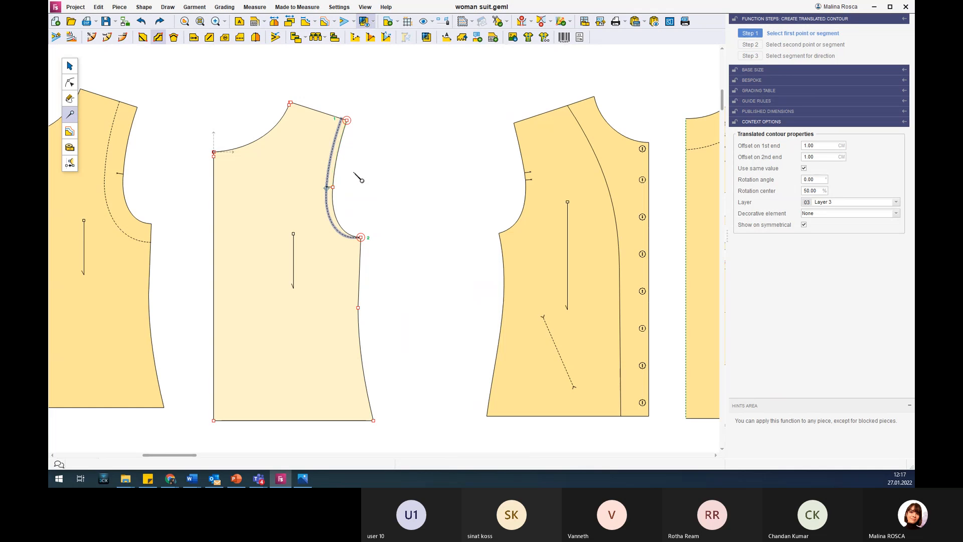
Overlay Part of Copy of back 2 on its duplicate to compare the armhole contours, and return it beside the duplicate.
click(70, 65)
click(129, 155)
drag(130, 155, 258, 155)
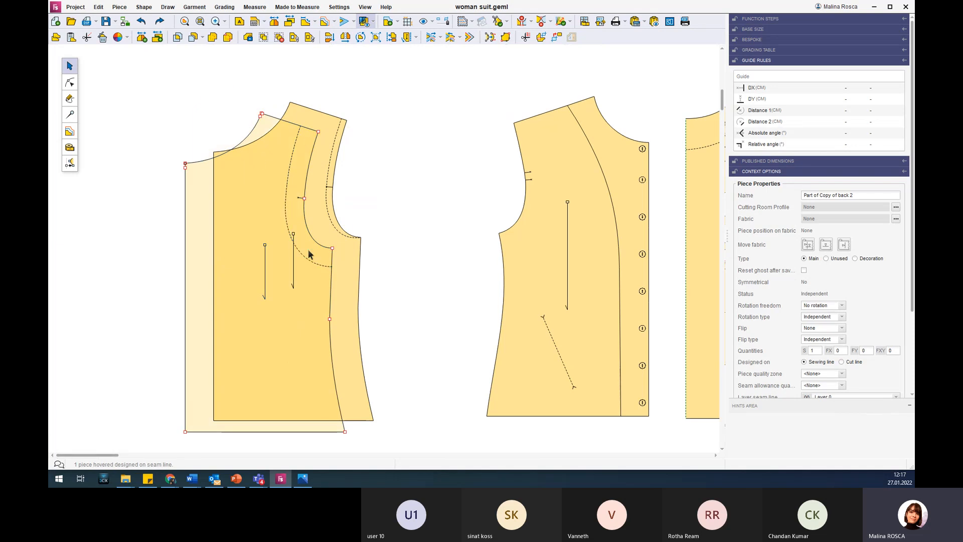
drag(308, 254, 110, 121)
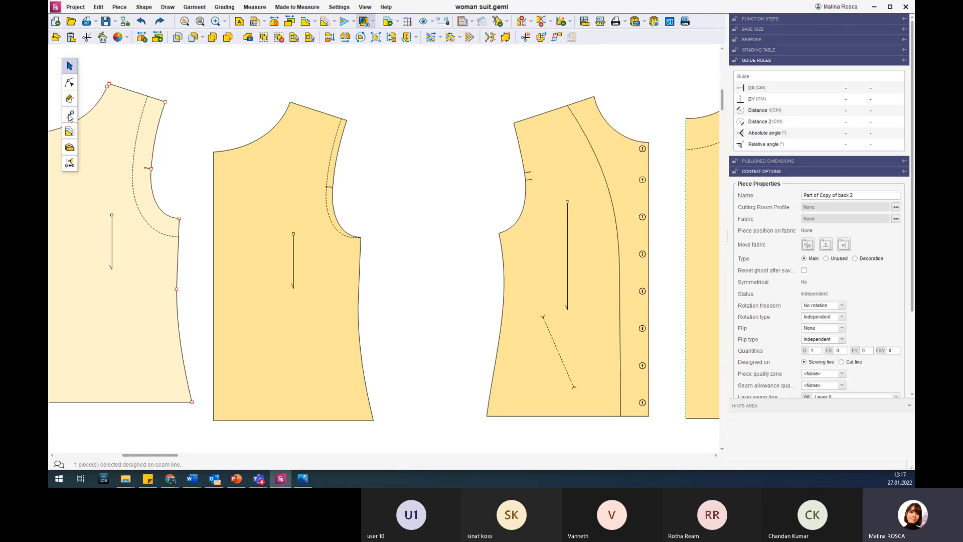
Set the translated armhole contour's offset on both ends to 3 cm, trying 2 cm first.
click(70, 115)
click(344, 150)
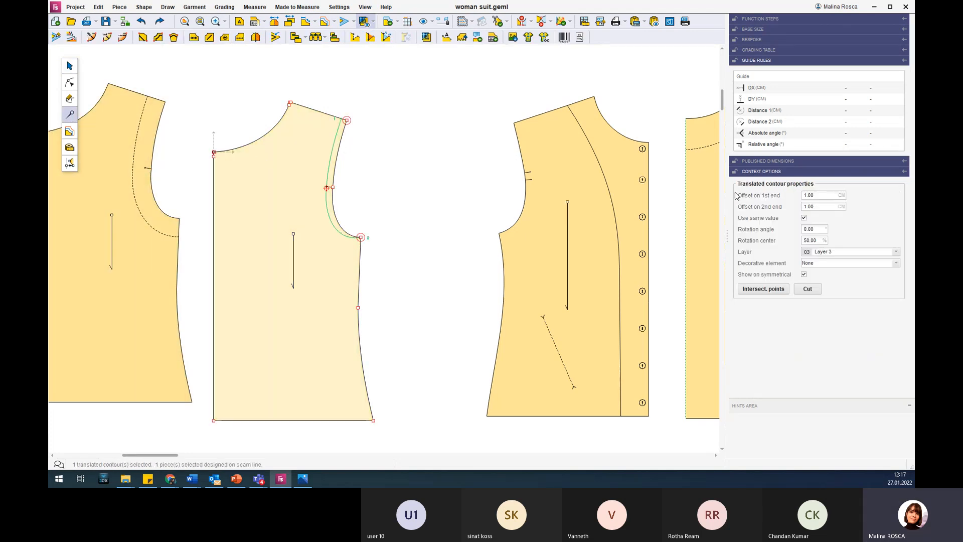
click(835, 195)
text(2)
key(Return)
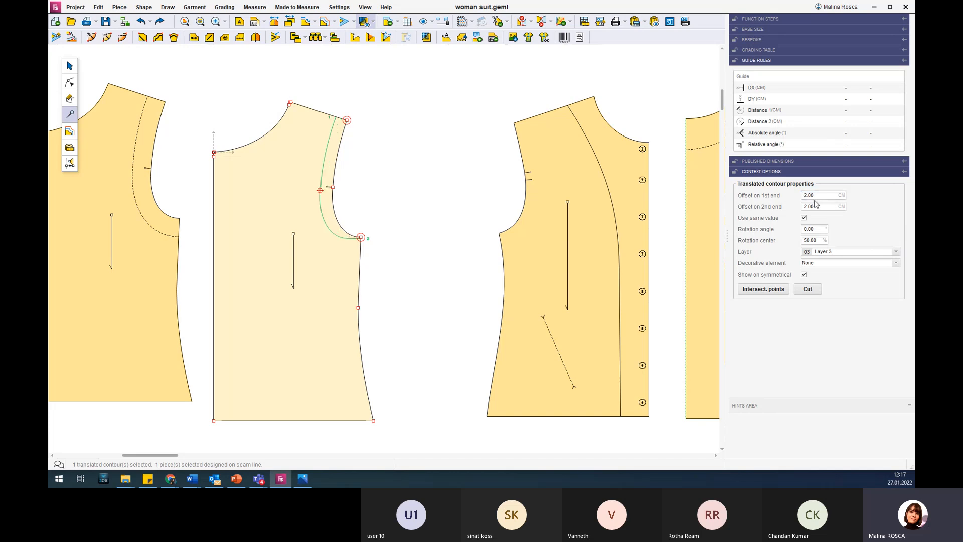
click(824, 195)
text(3)
key(Return)
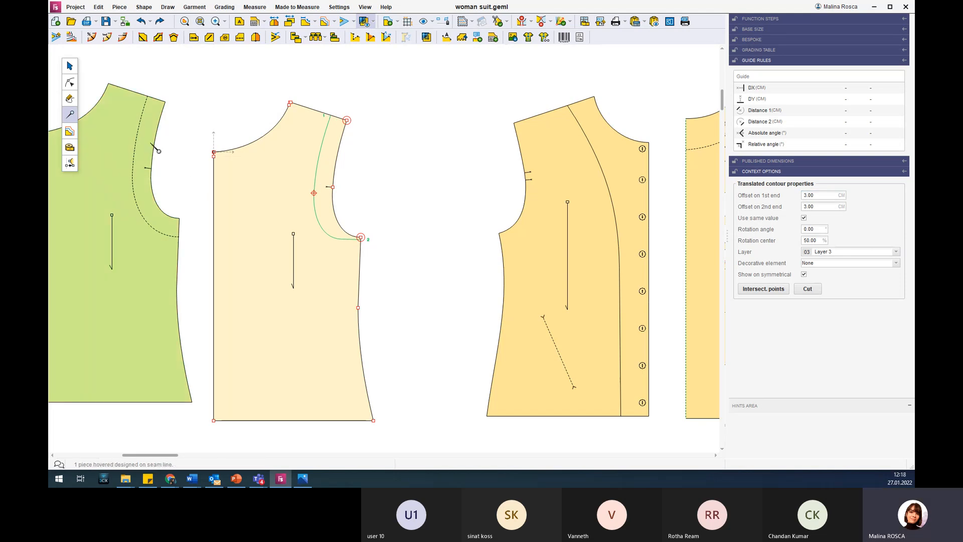
Compare the ends of the parallel and translated armhole contours, and cut the duplicate along its translated contour.
scroll(120, 134, up, 2)
scroll(128, 85, up, 1)
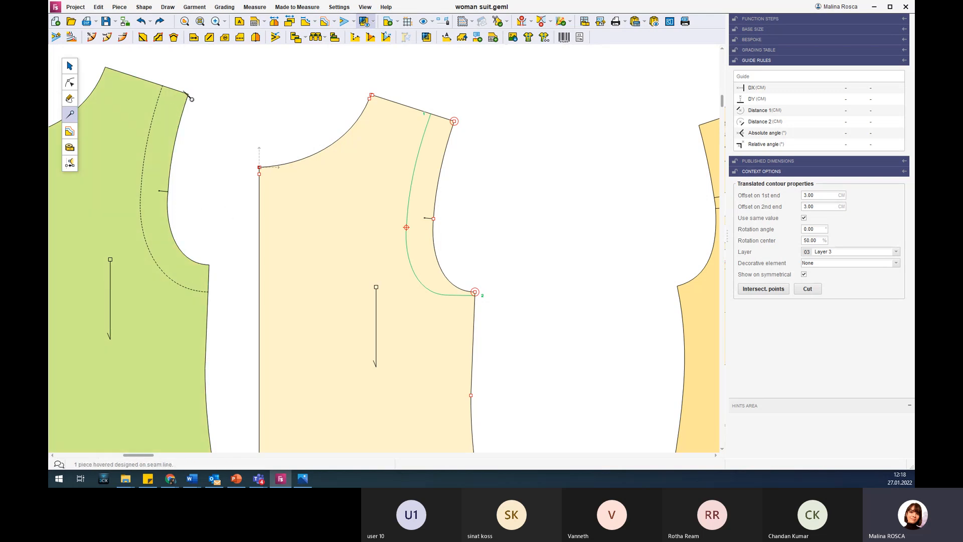
click(162, 86)
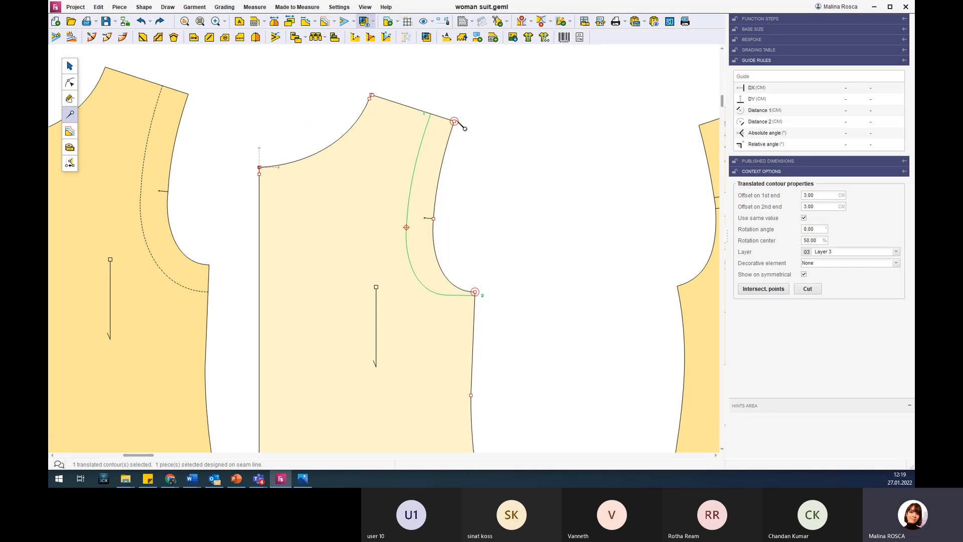
click(403, 214)
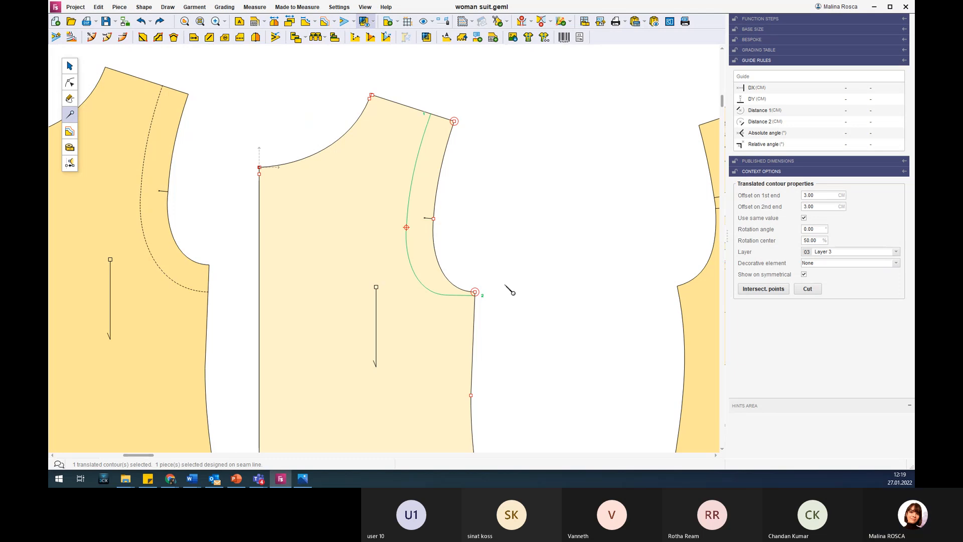
scroll(508, 284, down, 2)
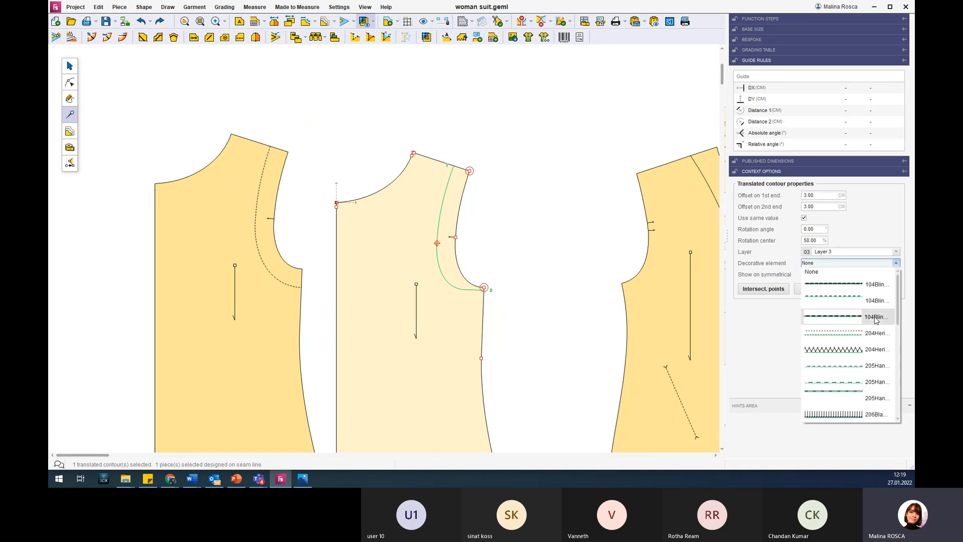
click(898, 264)
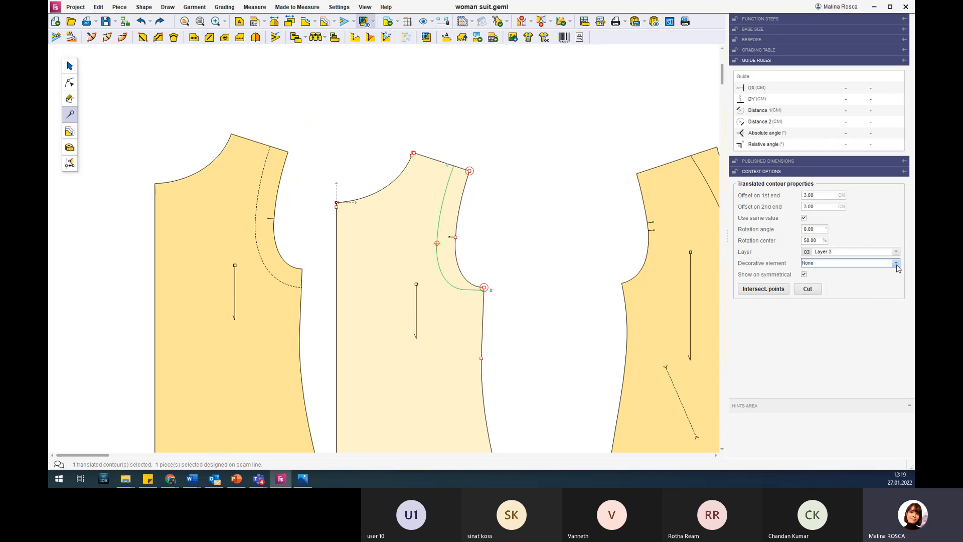
click(808, 290)
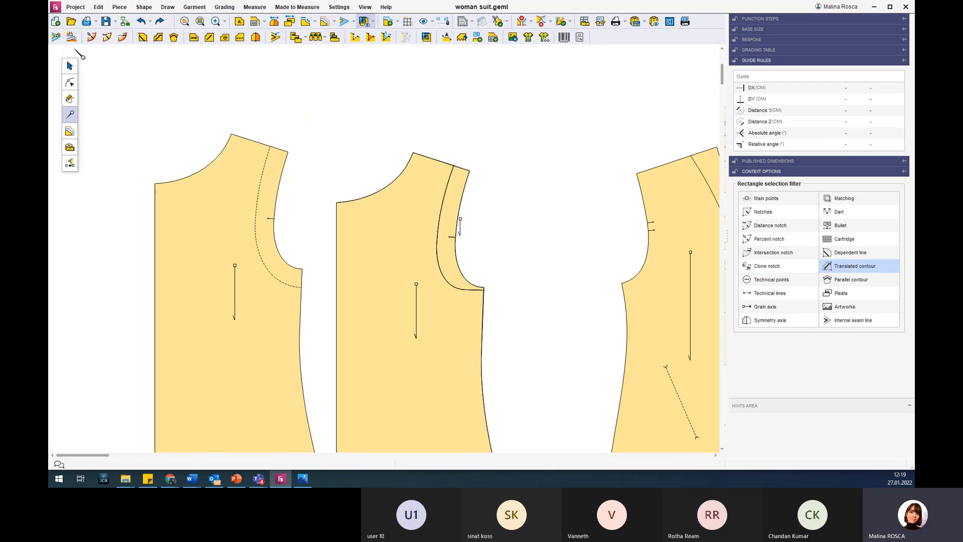
Move the cut armhole facing and the remaining body part away from the uncut duplicate.
click(69, 65)
drag(453, 187, 532, 185)
click(424, 207)
click(359, 186)
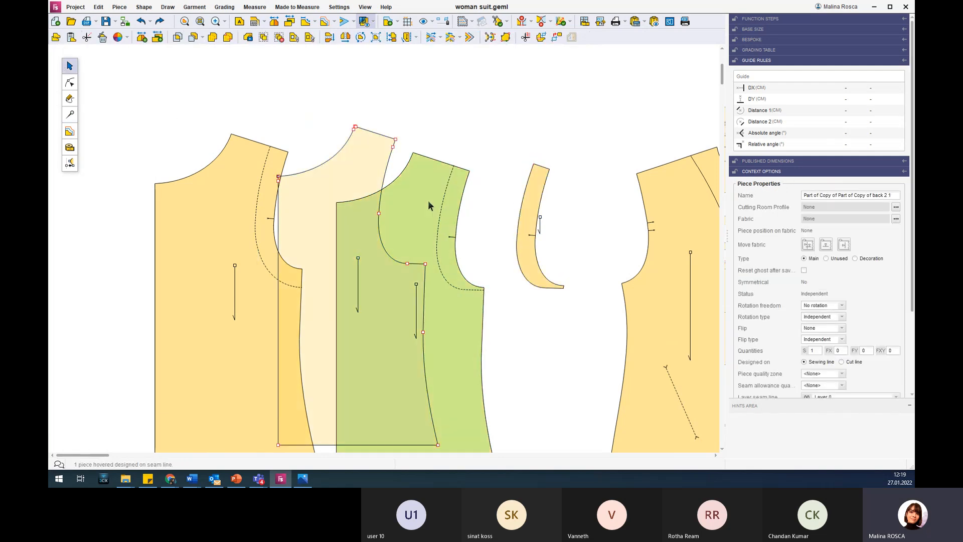
Place the body part and armhole facing side by side, and move the uncut duplicate to the outer end of the row.
drag(544, 424, 548, 455)
drag(359, 162, 410, 149)
drag(539, 163, 501, 126)
scroll(458, 191, down, 5)
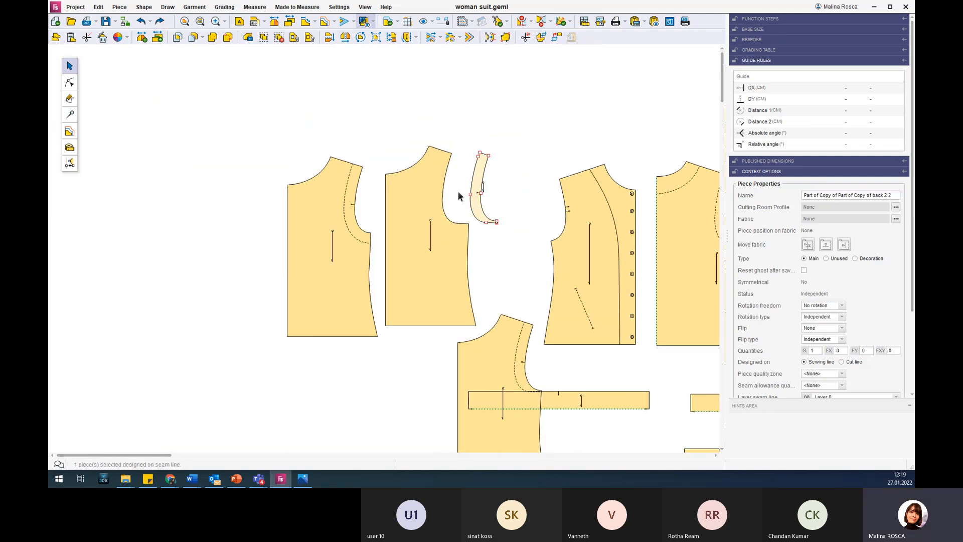
drag(470, 278, 317, 200)
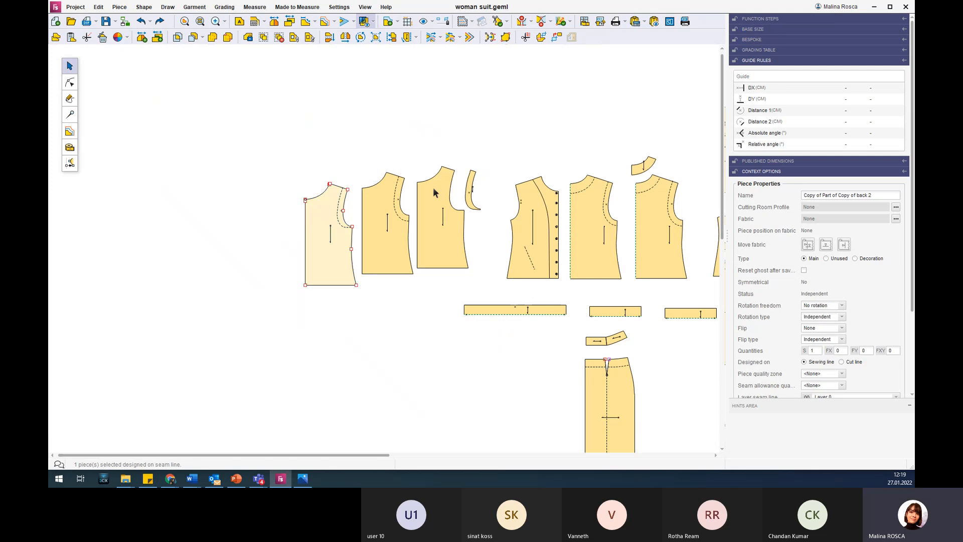
Move the neck facing slightly higher above the Copy of back piece.
scroll(436, 188, up, 2)
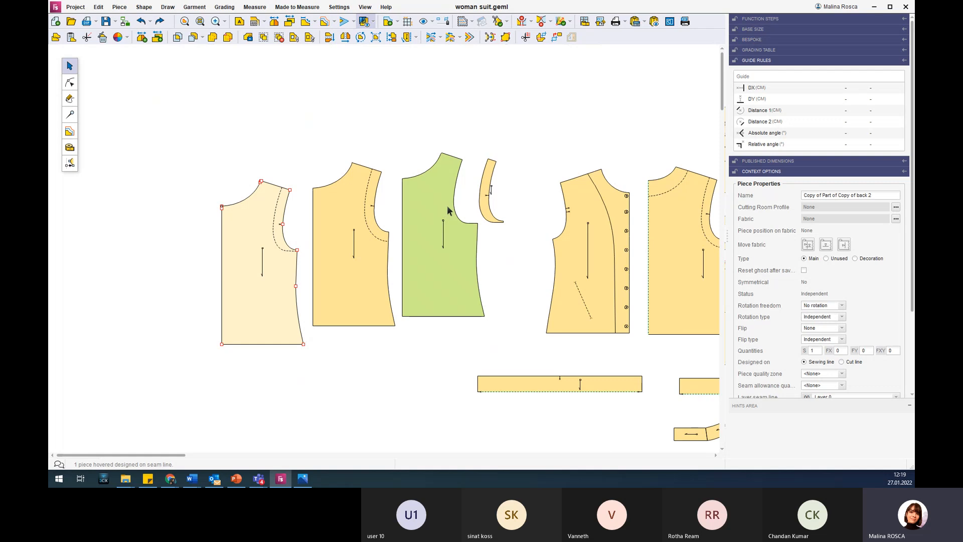
scroll(471, 169, down, 3)
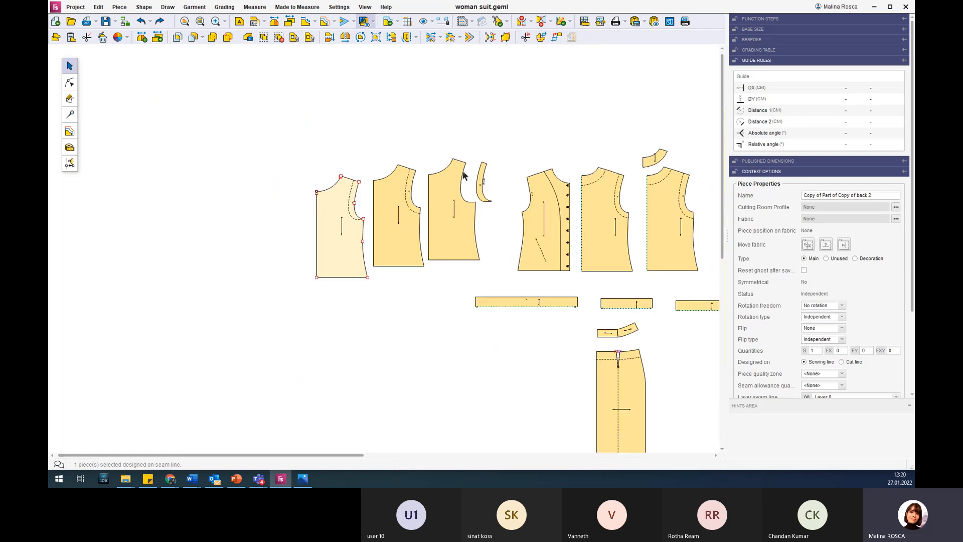
scroll(549, 145, up, 4)
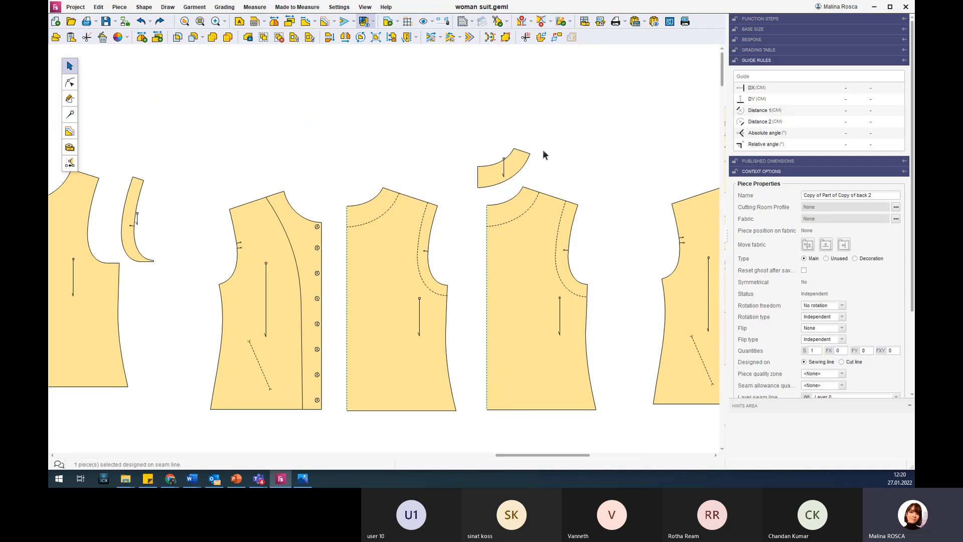
drag(515, 162, 512, 151)
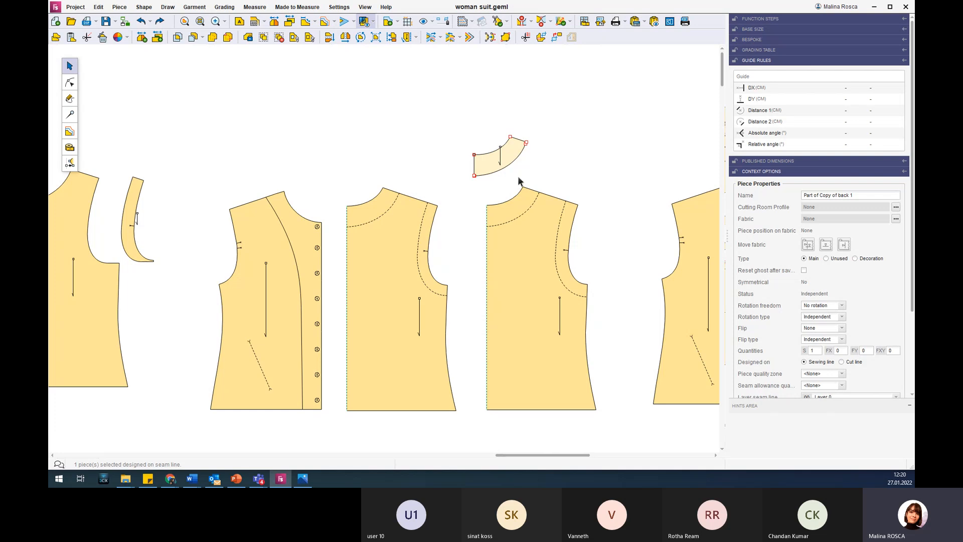
scroll(520, 182, down, 4)
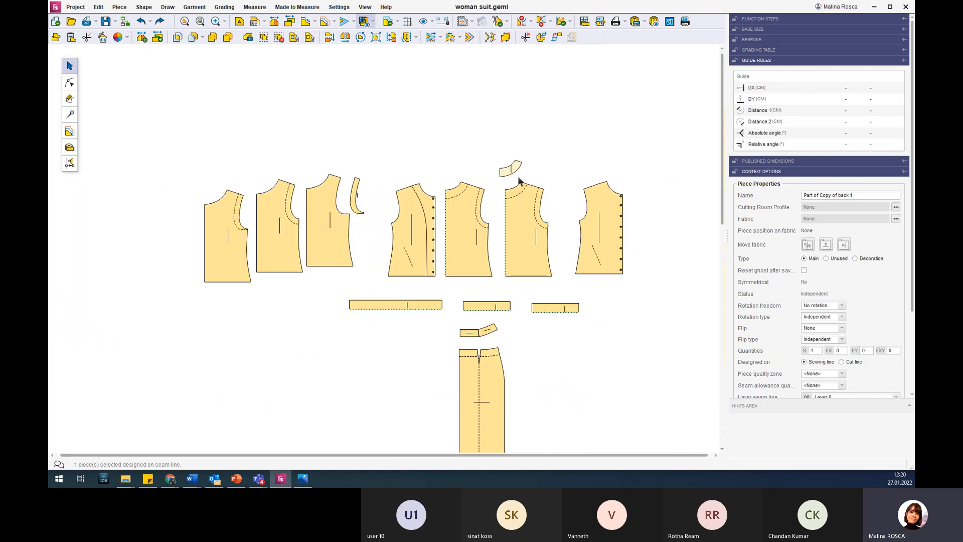
scroll(503, 425, up, 2)
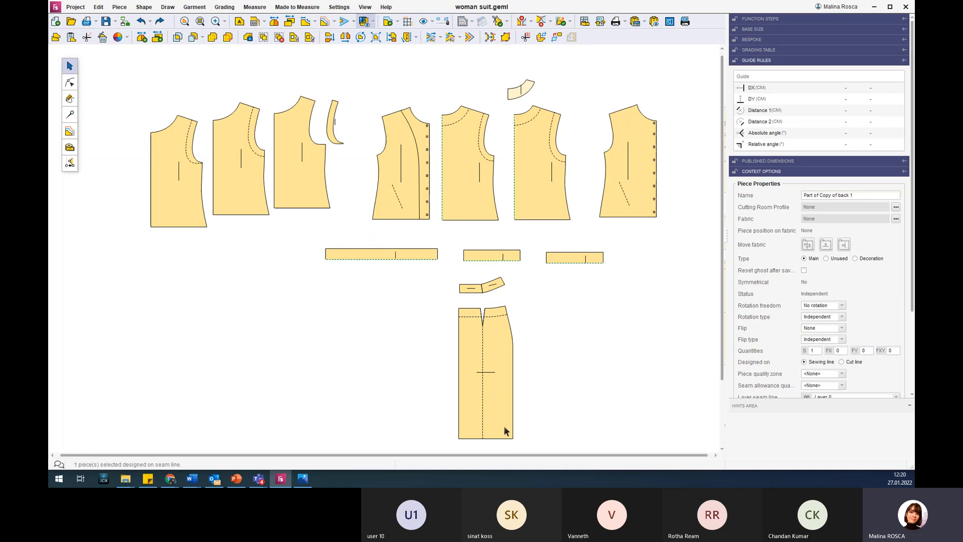
Cut the skirt Piece 2 along its parallel waist contour between the dart and the side seam.
click(492, 351)
scroll(486, 331, up, 2)
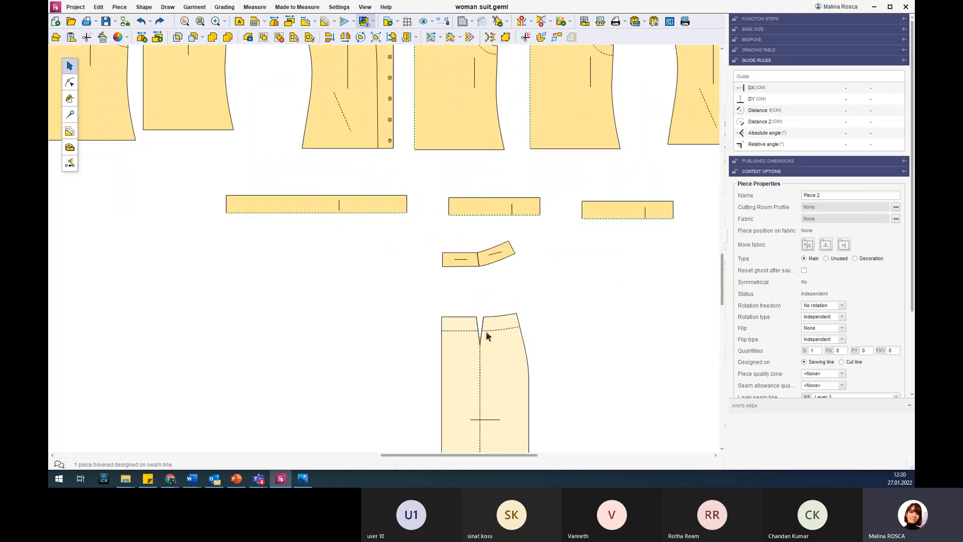
click(70, 117)
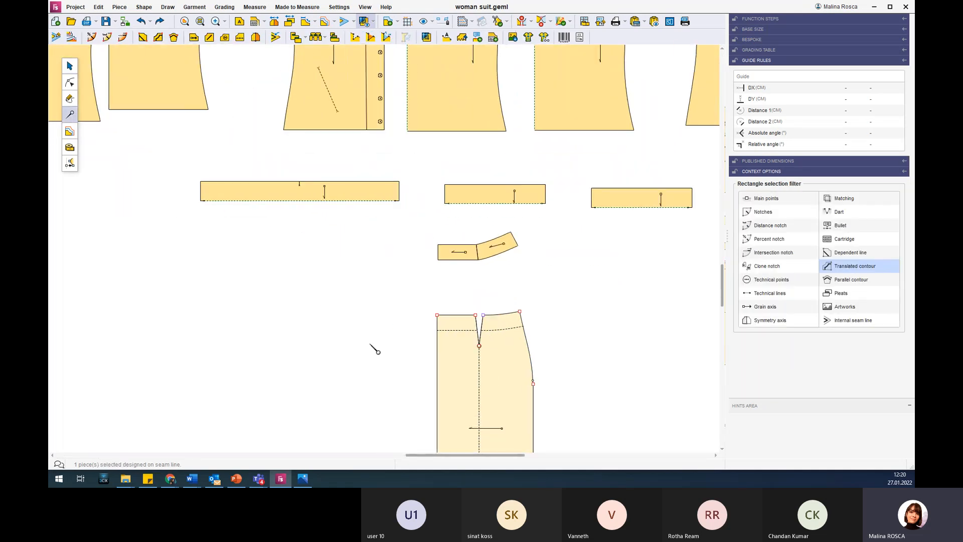
click(501, 329)
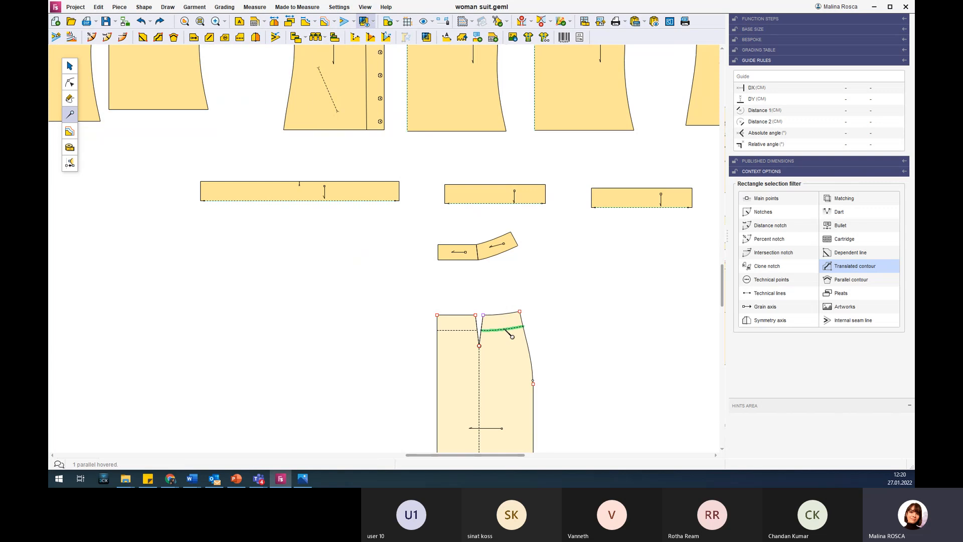
click(808, 289)
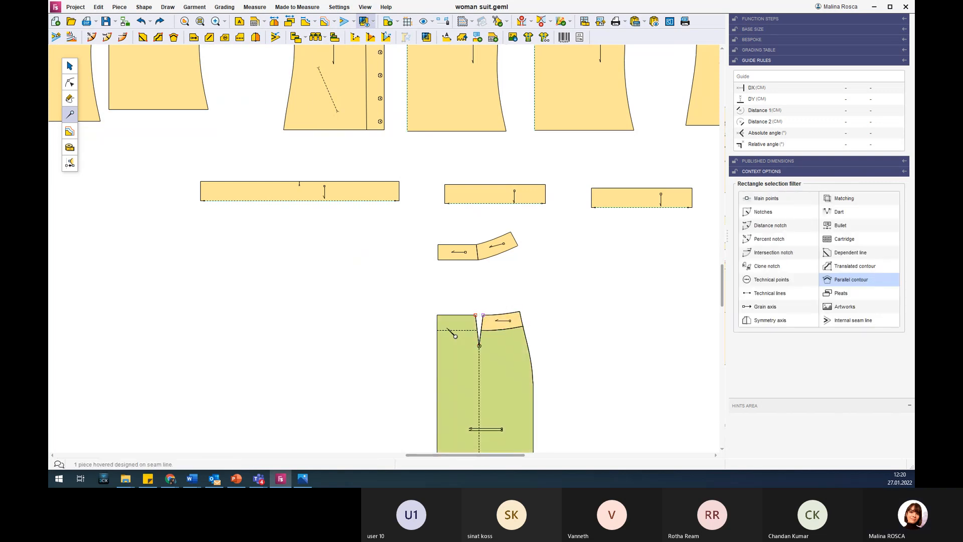
Cut the remaining skirt waist section along its parallel contour on the other side of the dart, and move both waist facing parts above the skirt.
click(454, 330)
click(808, 288)
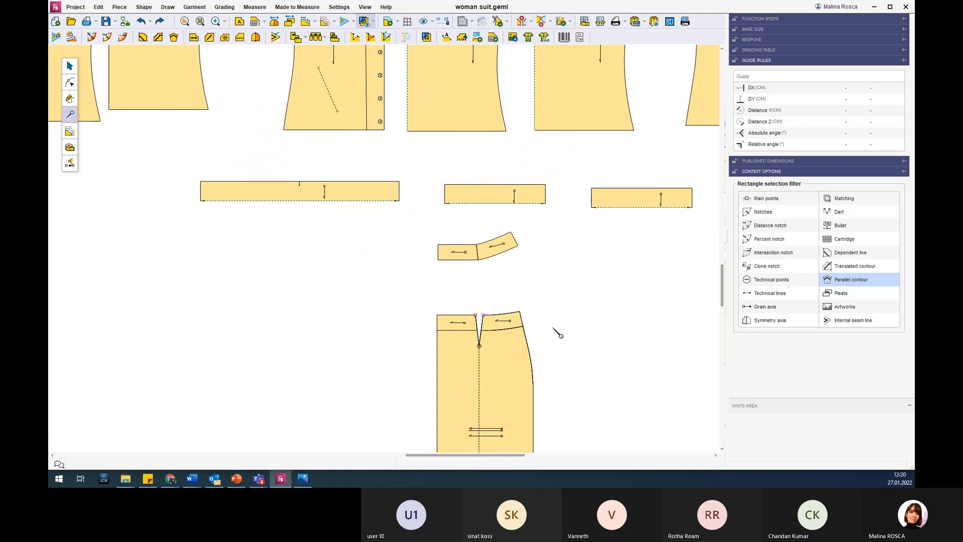
click(70, 66)
drag(512, 323, 614, 282)
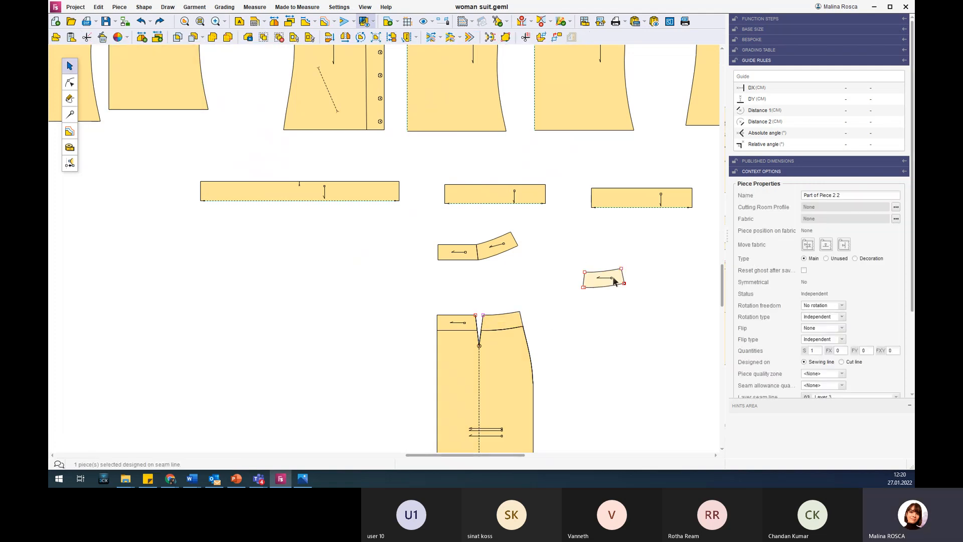
drag(457, 322, 556, 281)
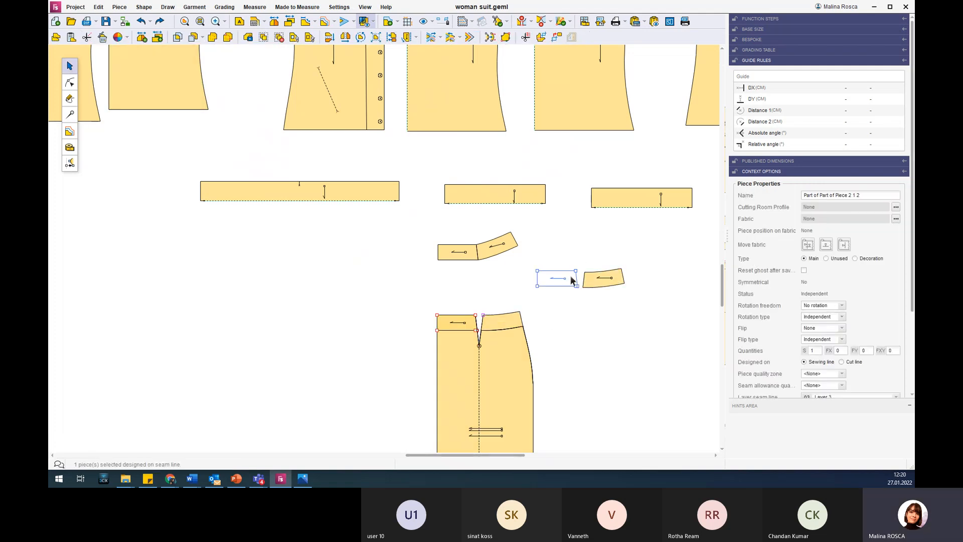
click(484, 251)
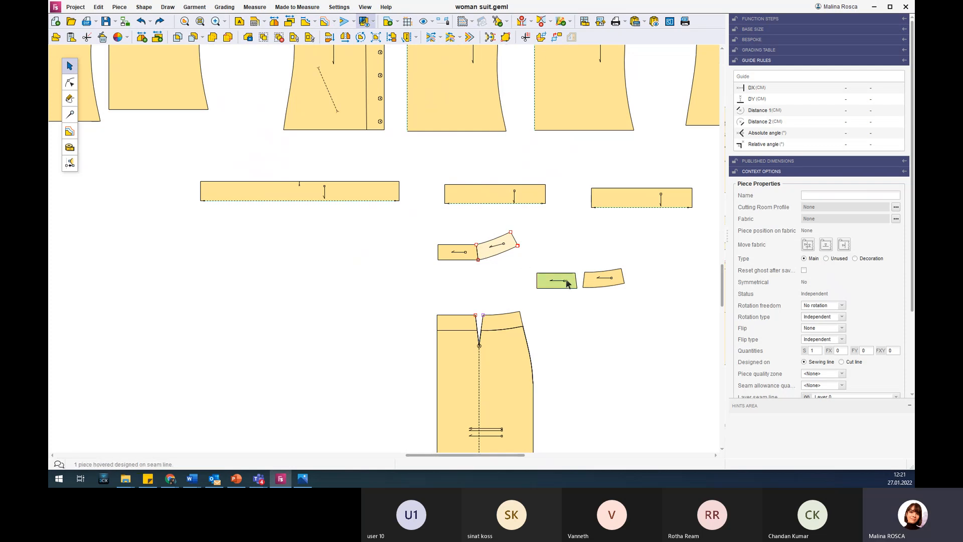
drag(597, 280, 608, 281)
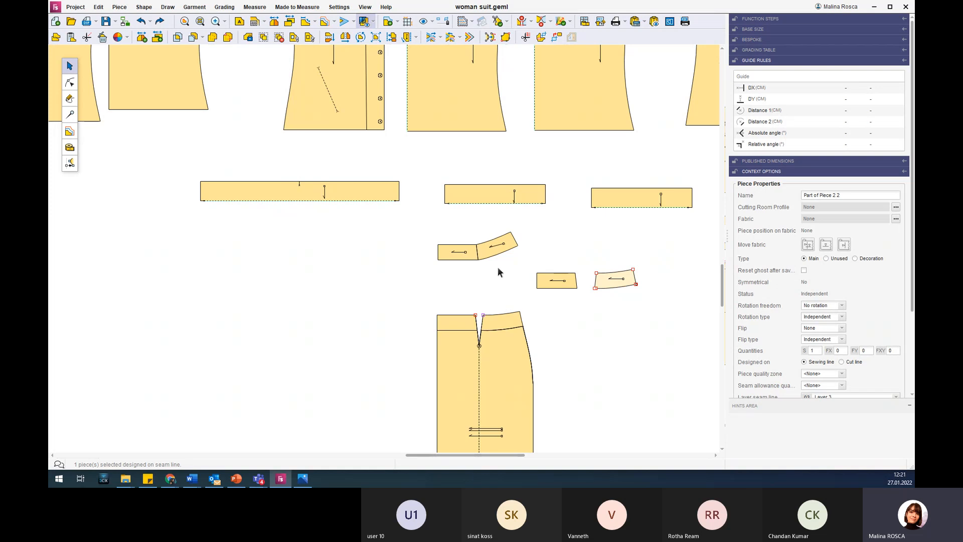
Marry the curved side waist facing to the straight facing by two points, matching the ends of their dart edges by element direction.
click(74, 148)
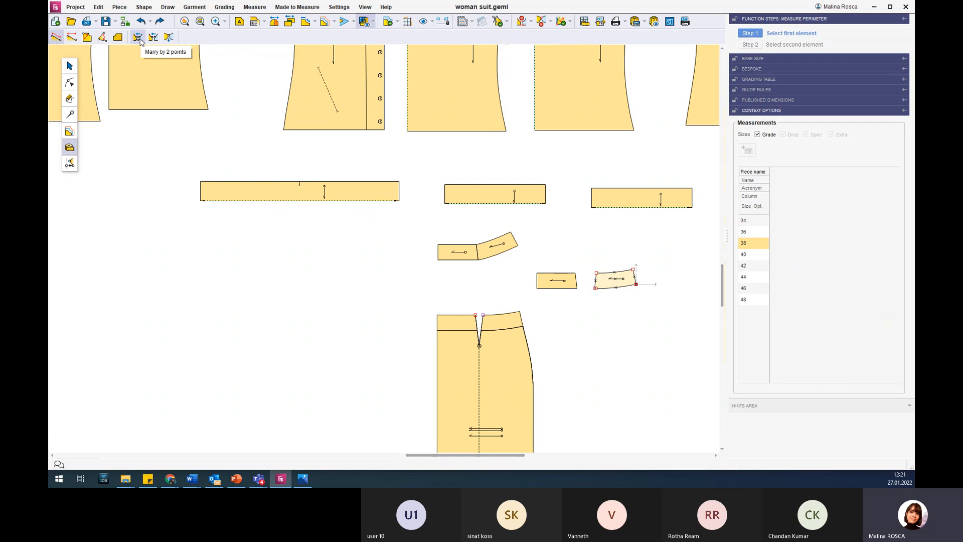
click(139, 39)
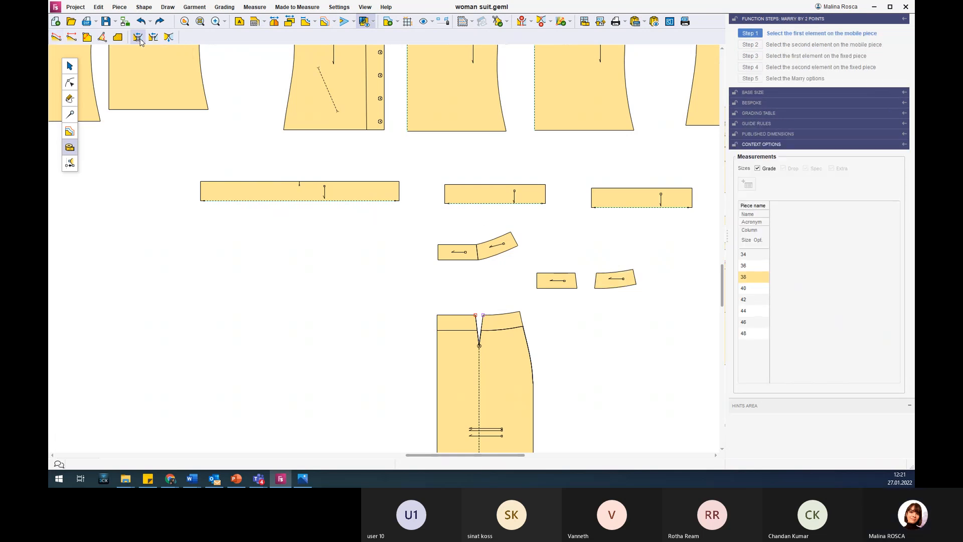
scroll(574, 271, up, 5)
scroll(697, 279, up, 2)
scroll(552, 283, down, 3)
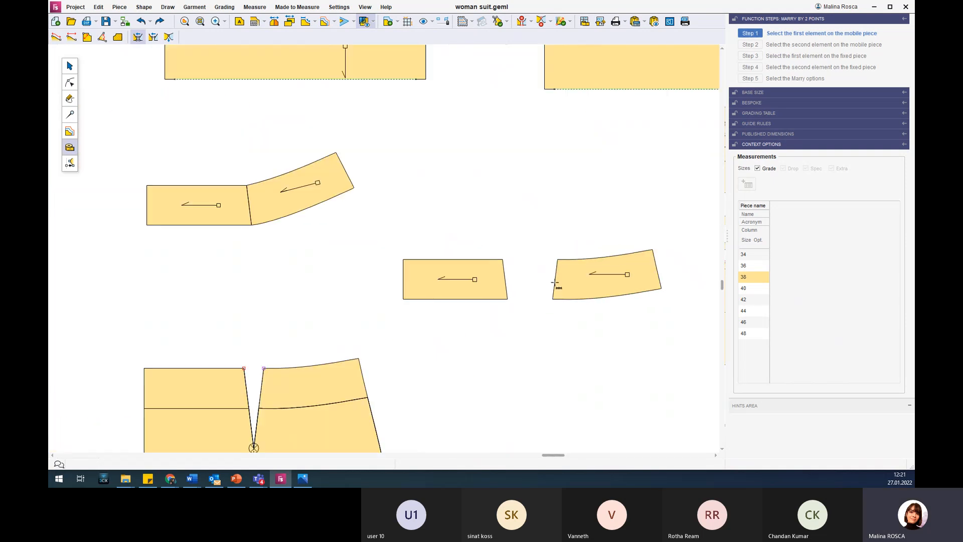
scroll(592, 283, up, 2)
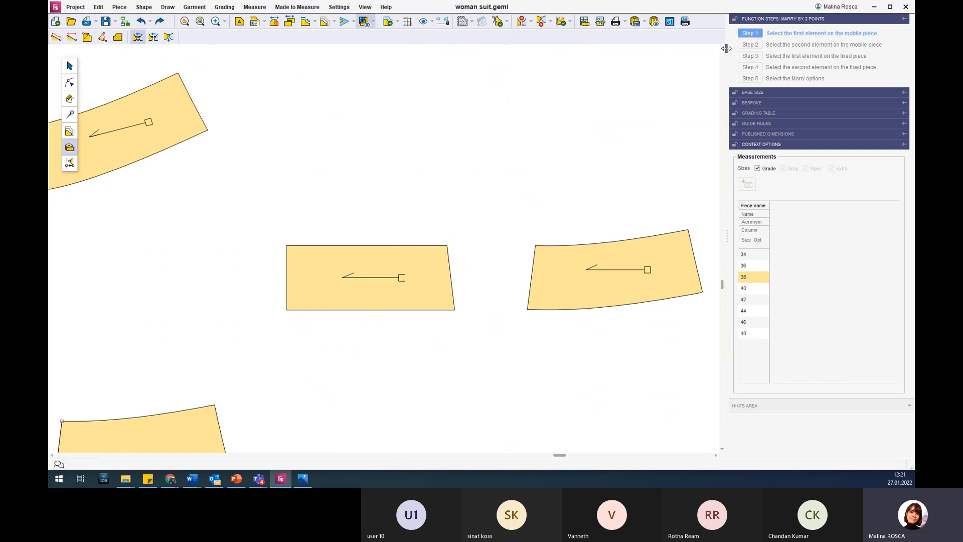
click(564, 259)
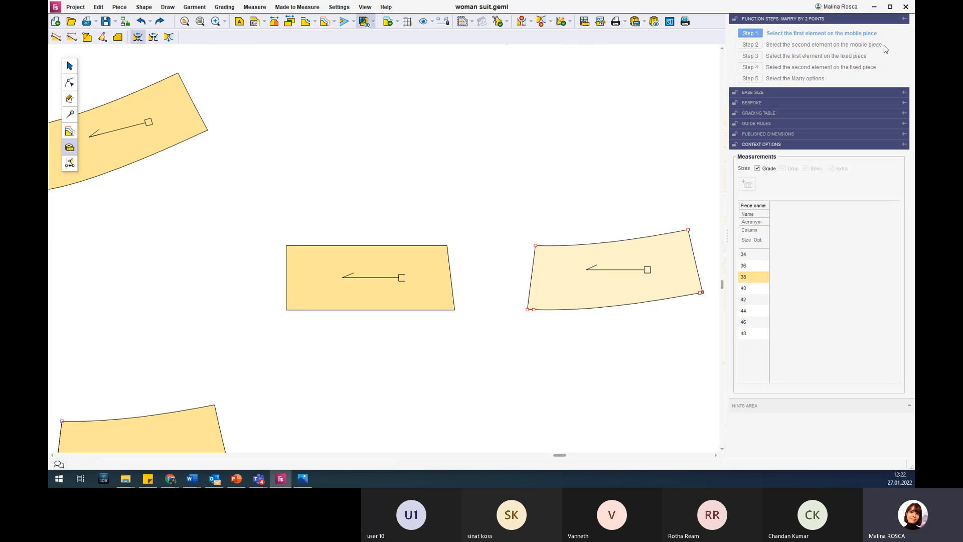
click(550, 255)
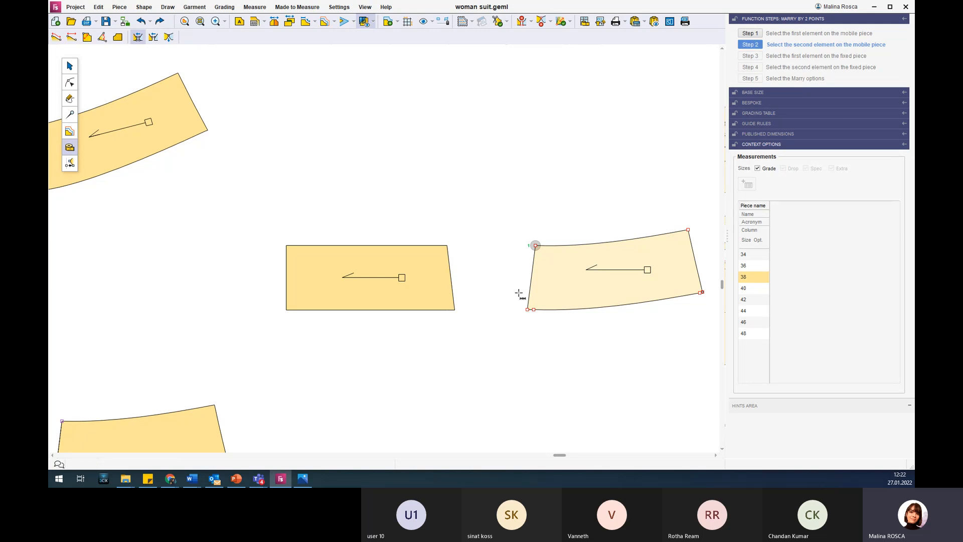
click(527, 310)
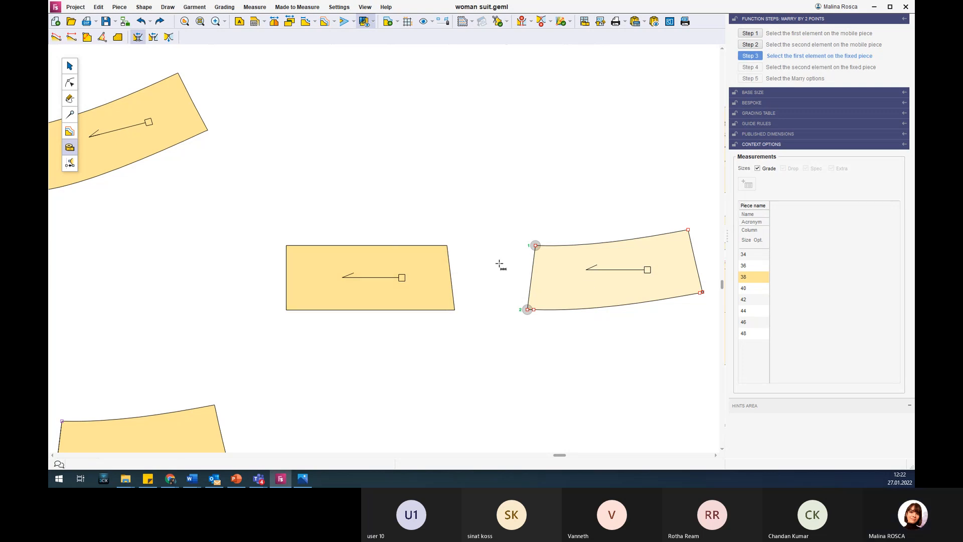
click(447, 245)
drag(450, 300, 467, 321)
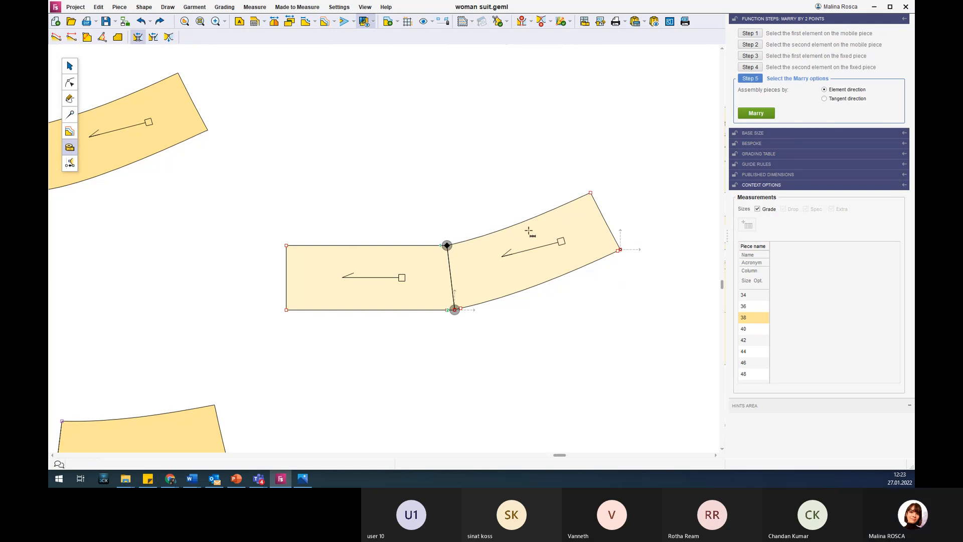
click(756, 114)
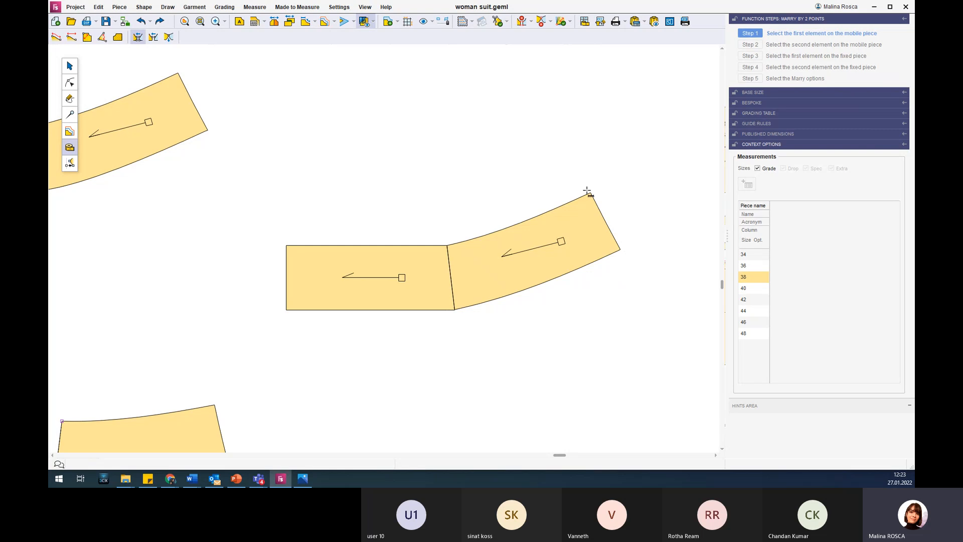
scroll(563, 192, down, 1)
scroll(564, 192, down, 2)
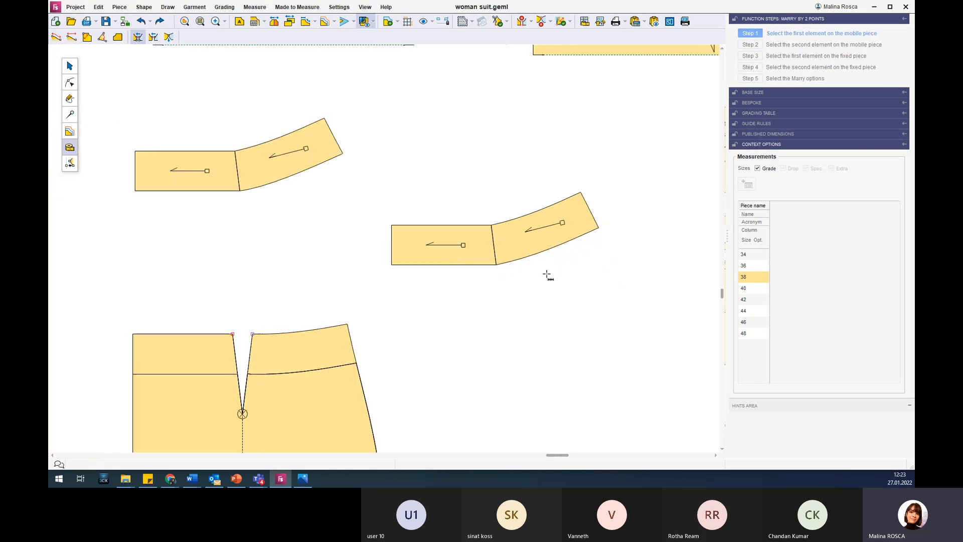
key(Escape)
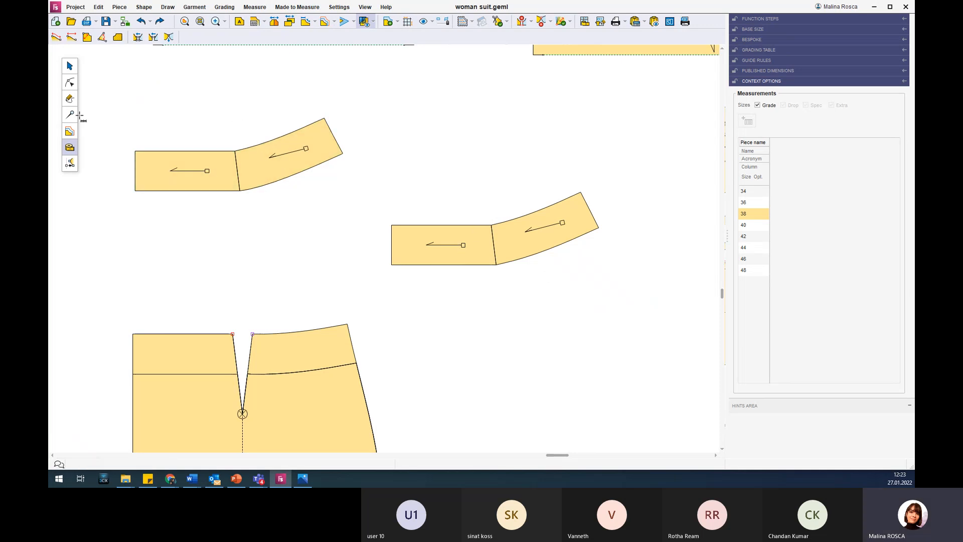
Join the two married waist facing parts into one new piece.
click(70, 83)
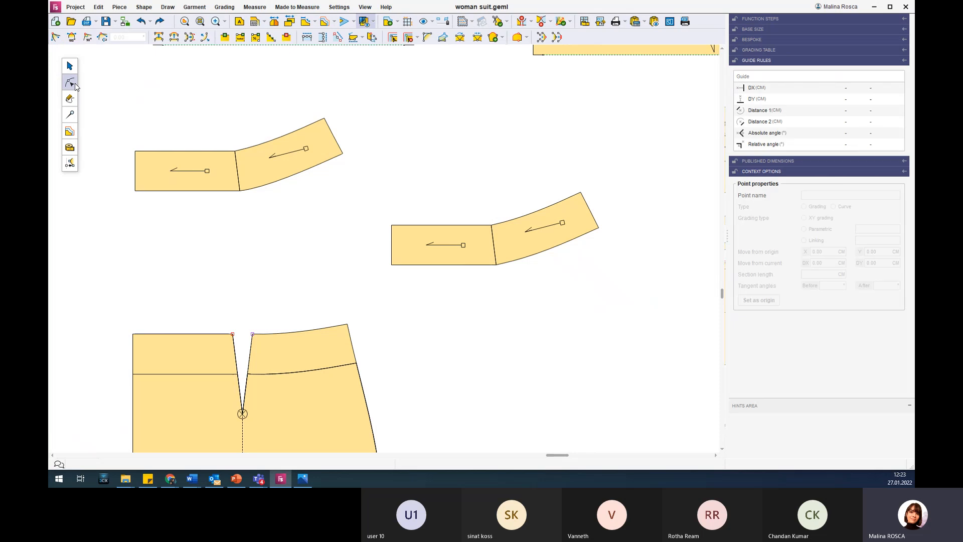
click(66, 66)
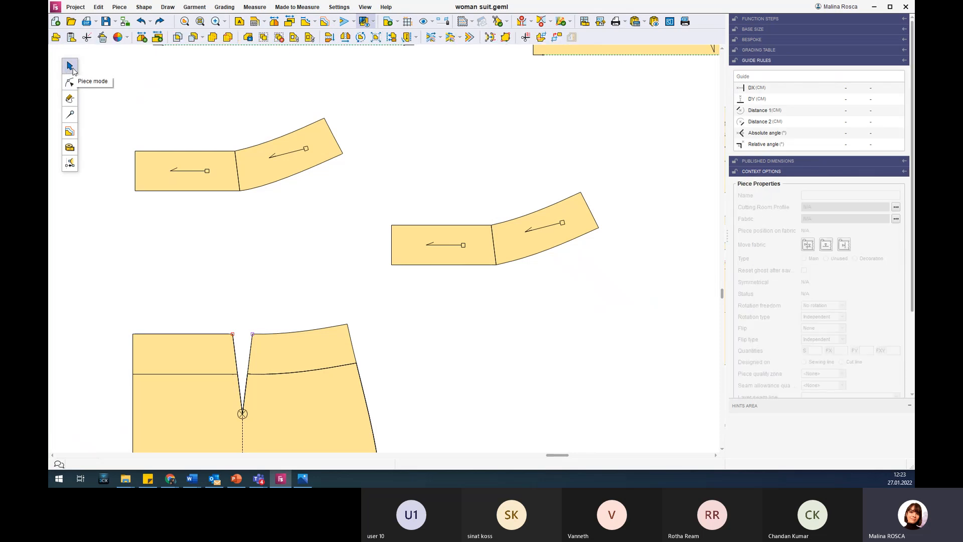
click(212, 38)
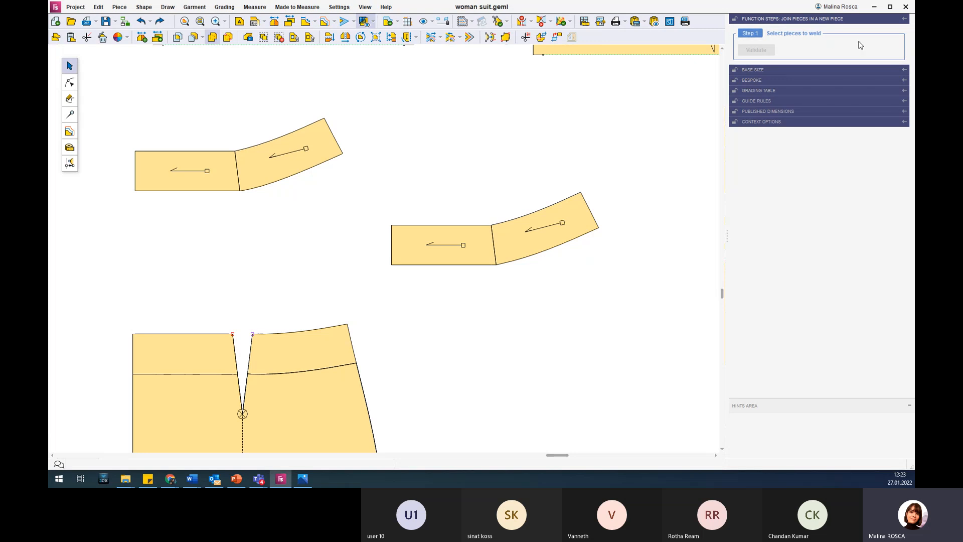
drag(372, 161, 621, 288)
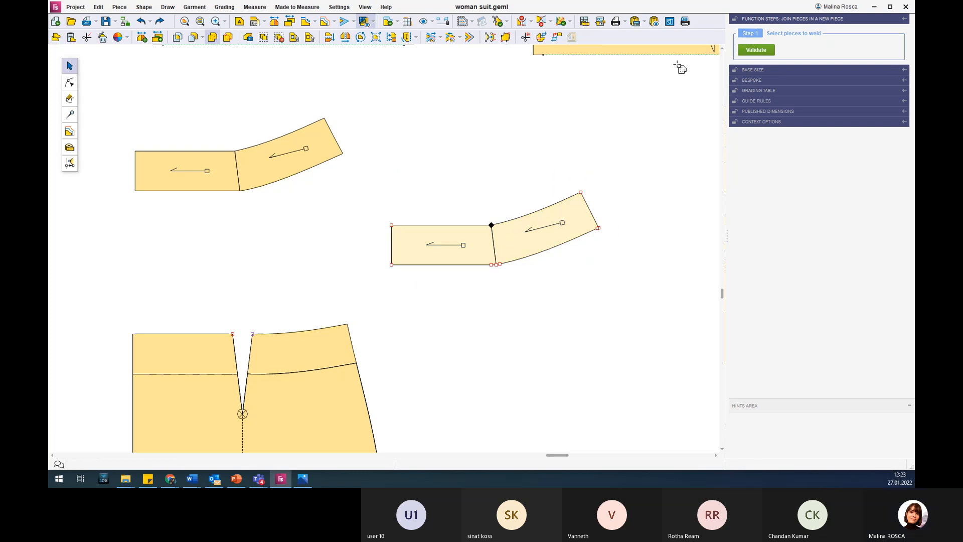
click(765, 50)
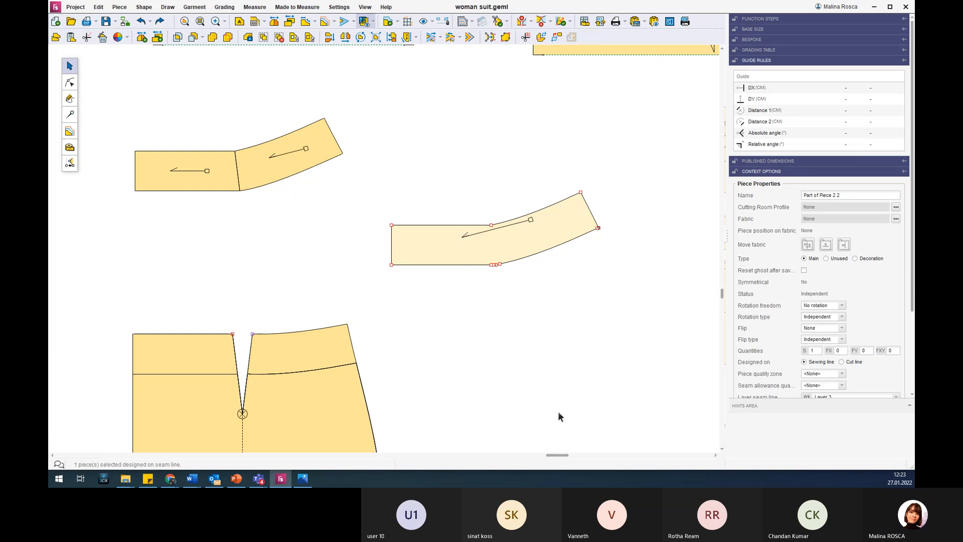
Delete the superfluous points clustered at the joint on the lower edge of the joined waist facing.
scroll(546, 396, down, 2)
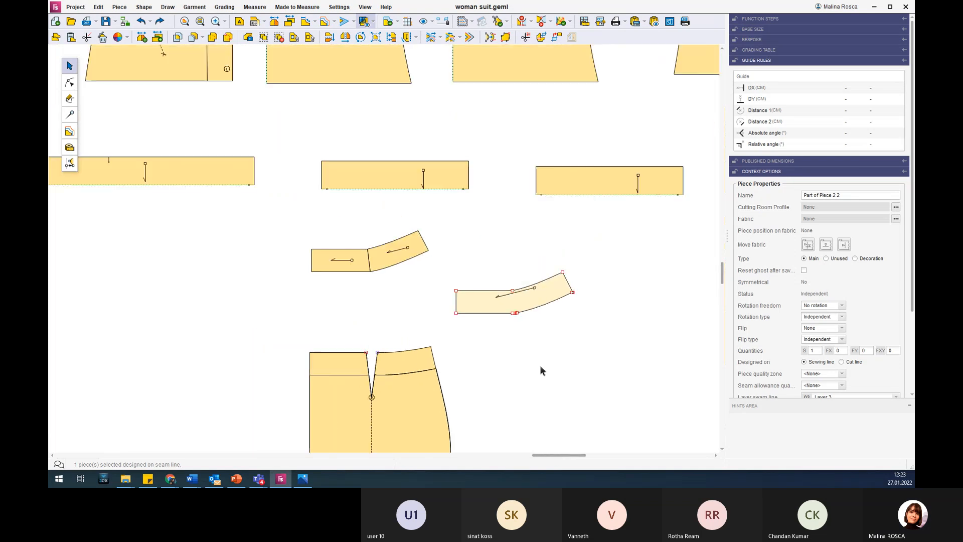
scroll(540, 330, up, 4)
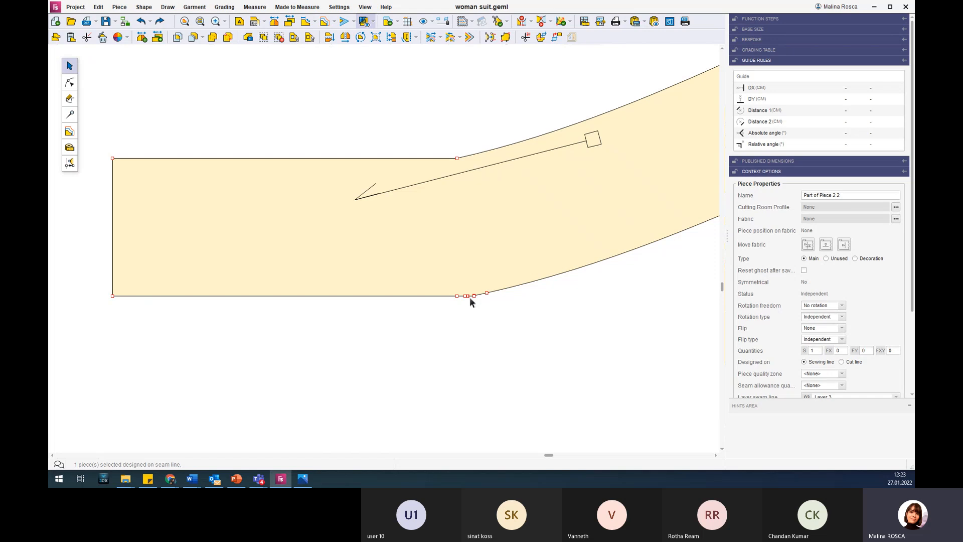
scroll(485, 296, up, 1)
scroll(487, 296, up, 2)
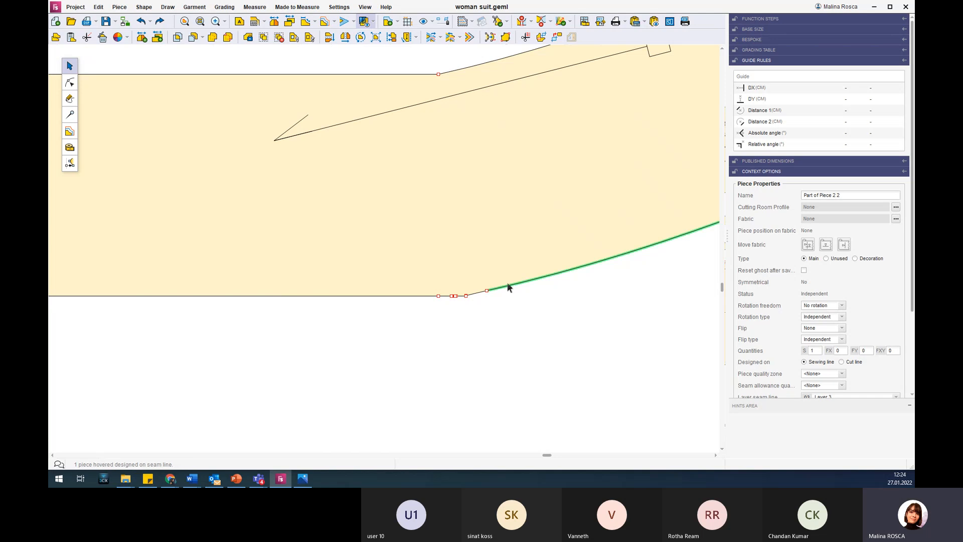
click(70, 83)
click(465, 295)
key(Delete)
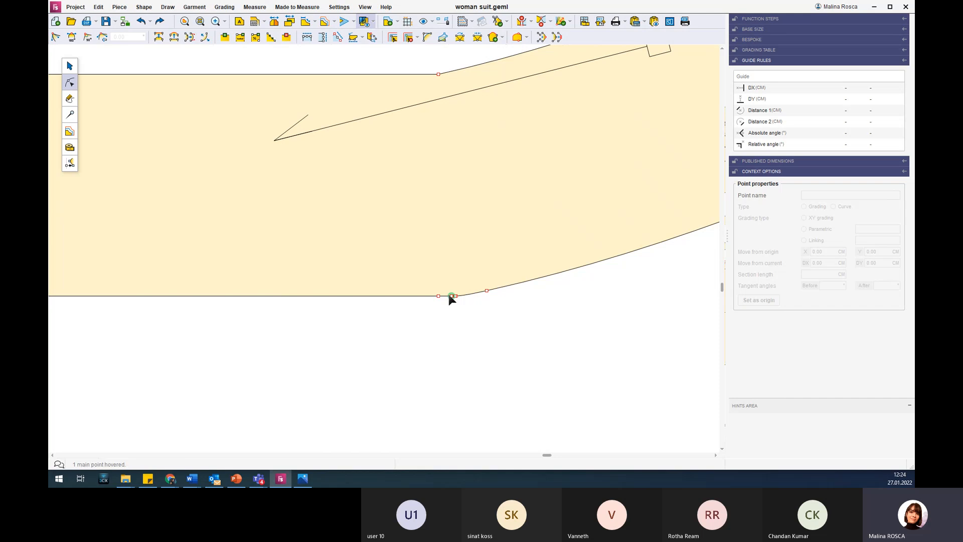
click(453, 296)
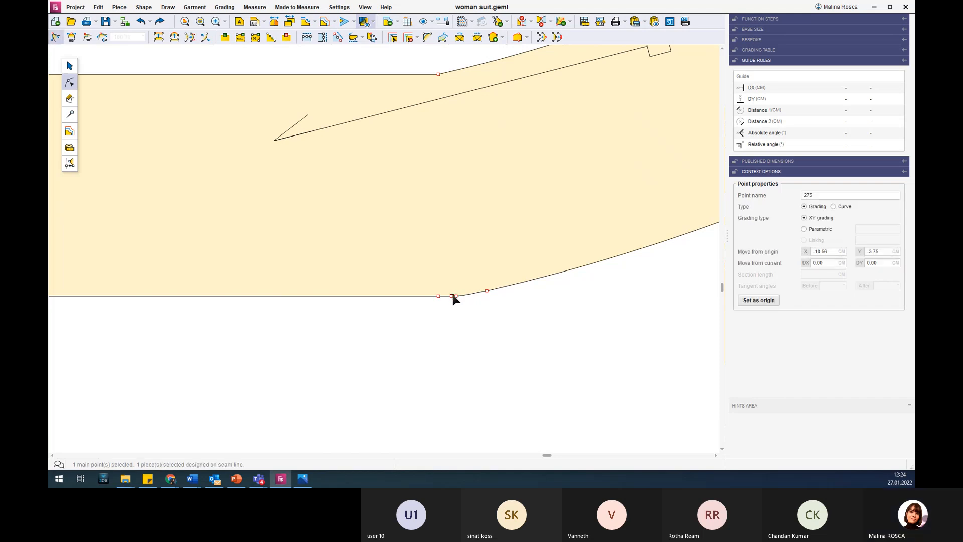
key(Delete)
click(452, 295)
key(Delete)
click(456, 296)
key(Delete)
Try adding a point midway along the lower curved edge of the joined waist facing.
scroll(452, 269, down, 2)
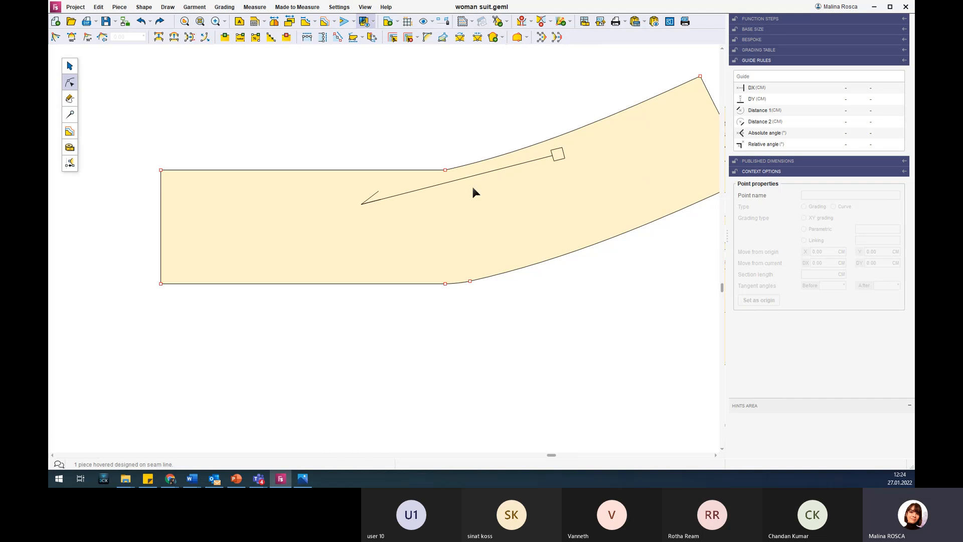
scroll(472, 188, down, 3)
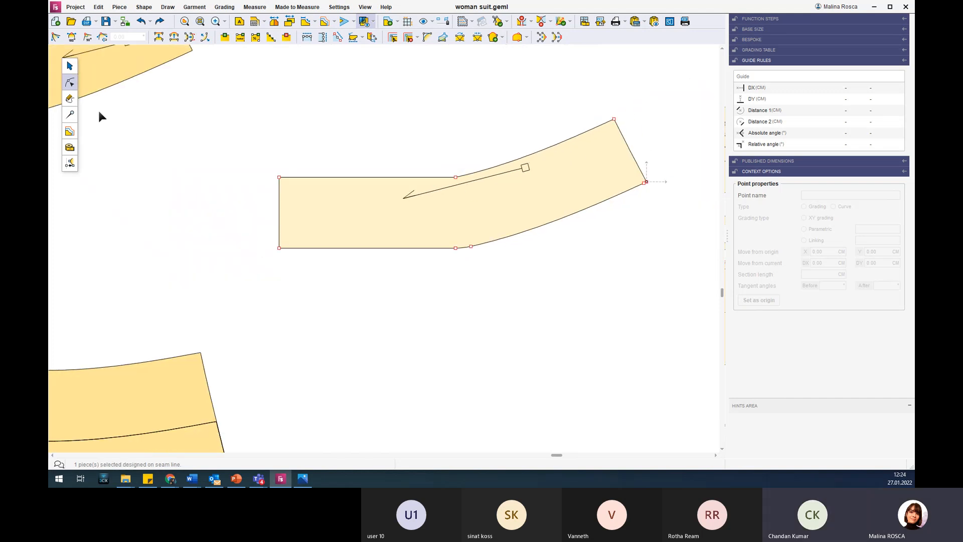
click(71, 80)
click(551, 222)
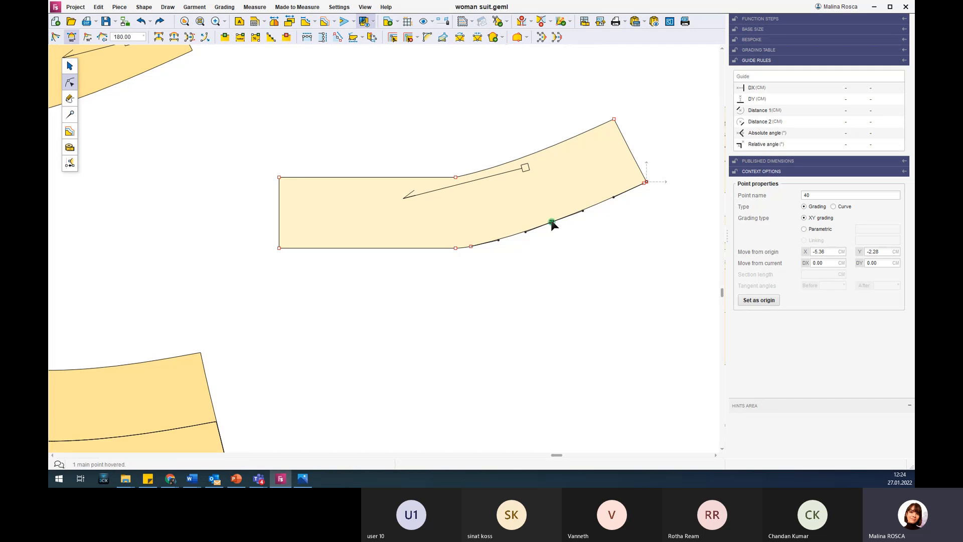
click(554, 262)
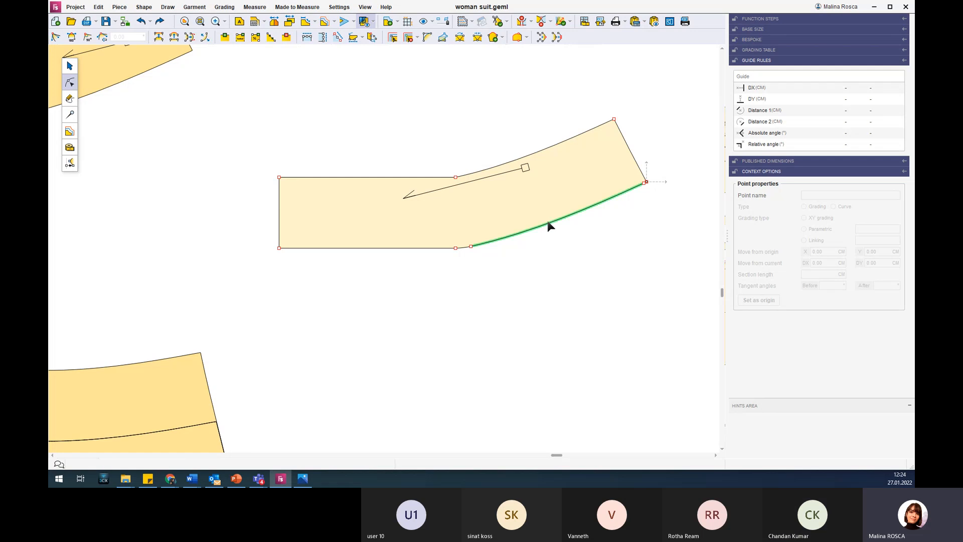
Add three successive points along the middle of the waist facing's lower curved edge.
click(527, 233)
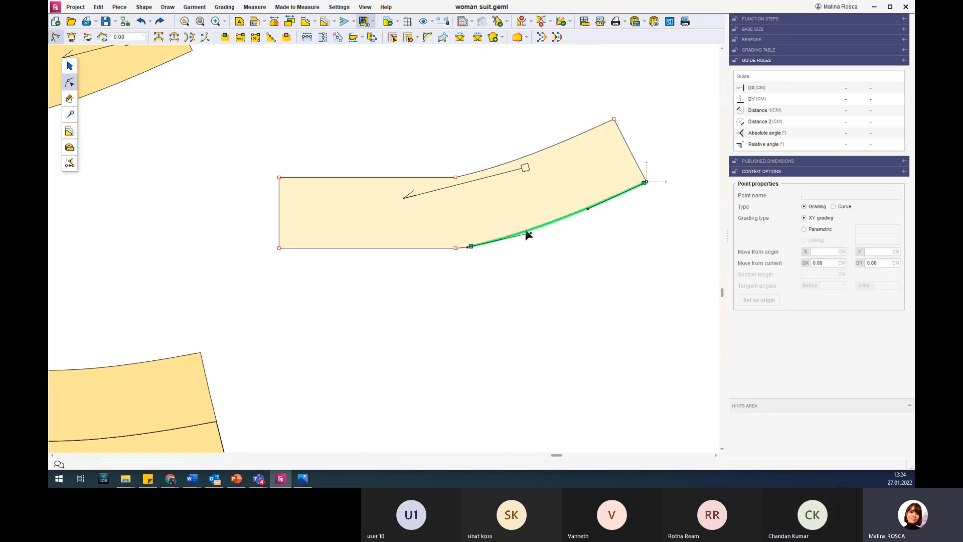
double_click(525, 231)
double_click(551, 222)
double_click(576, 212)
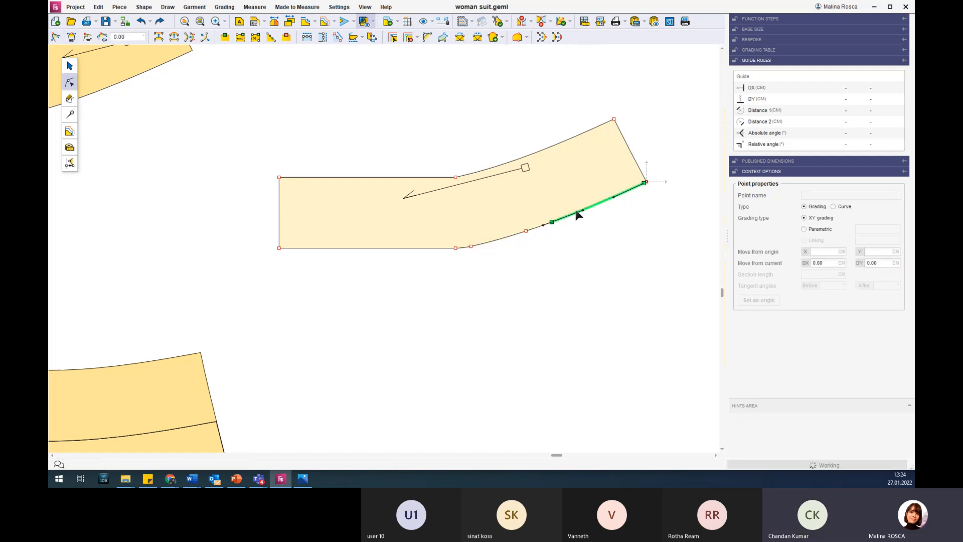
Delete the three intermediate points along the middle of the joined waist facing's lower curved edge.
scroll(551, 216, up, 4)
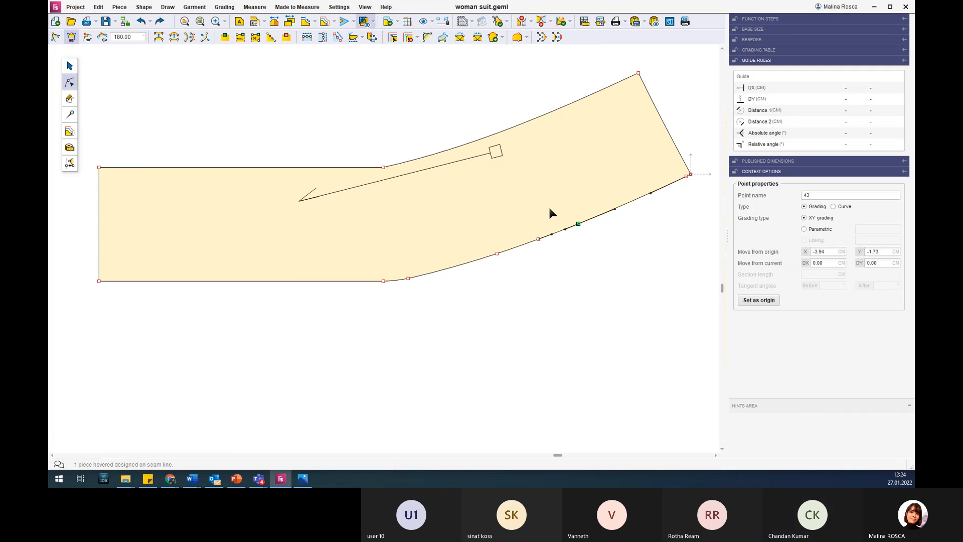
click(530, 210)
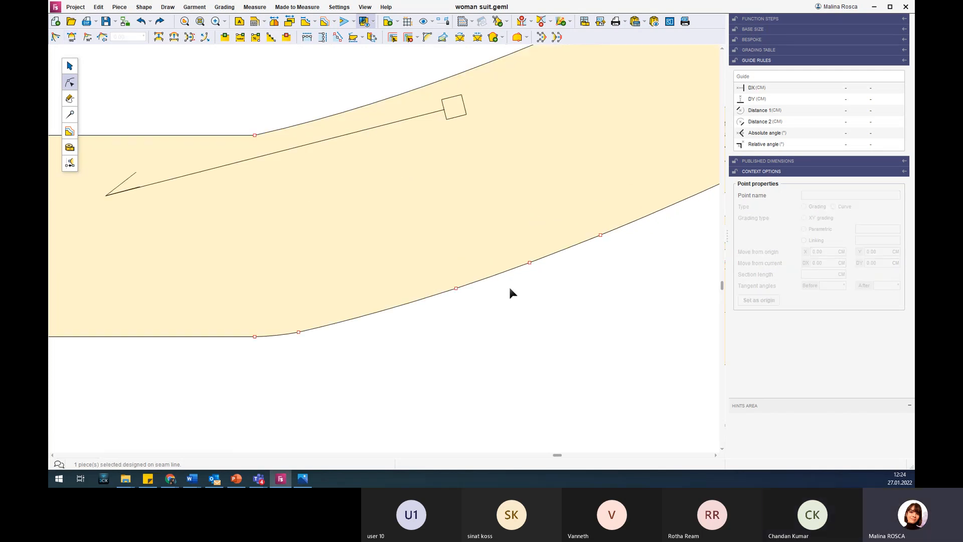
click(457, 287)
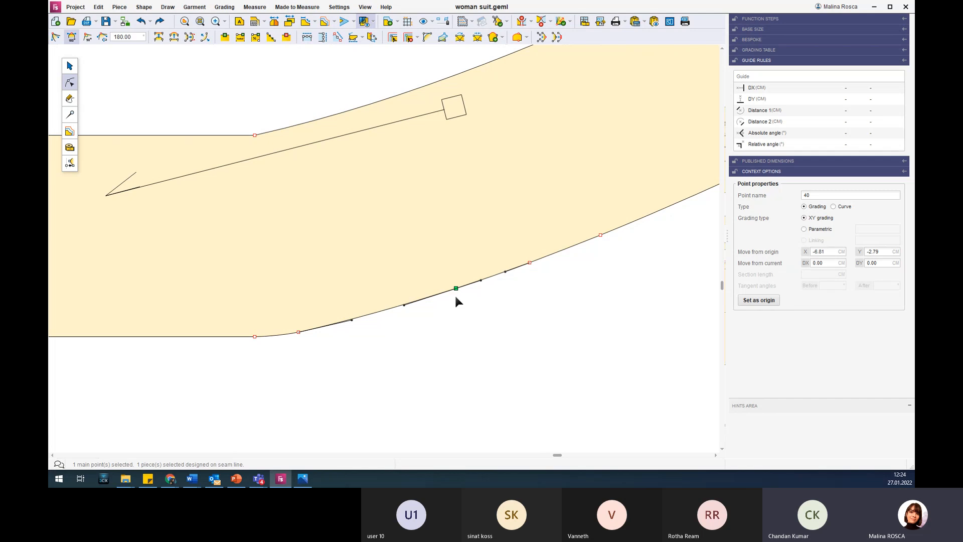
click(456, 297)
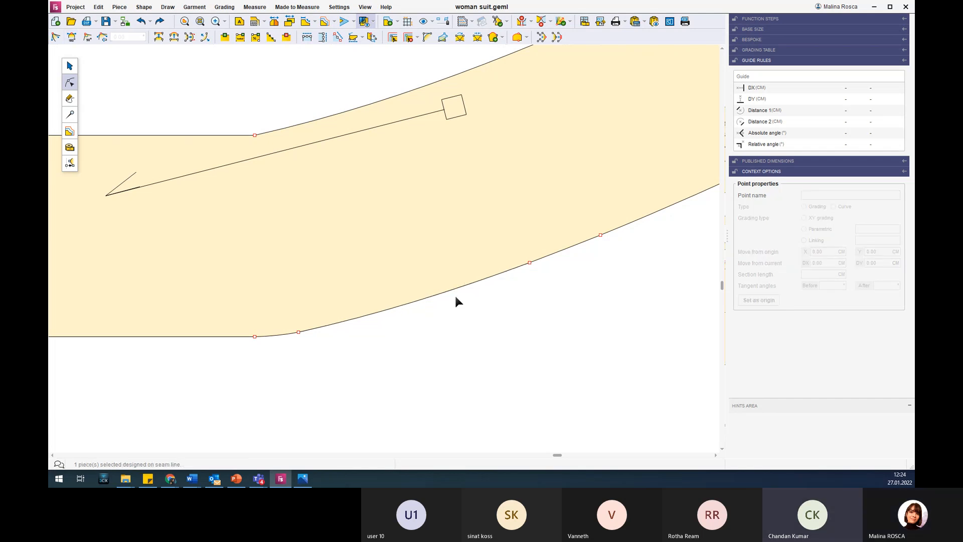
drag(506, 253, 564, 282)
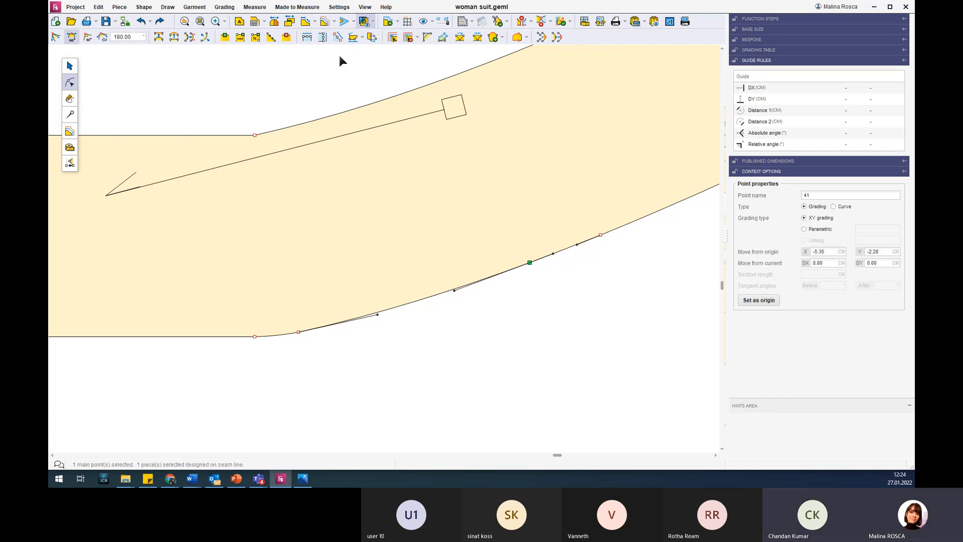
click(290, 41)
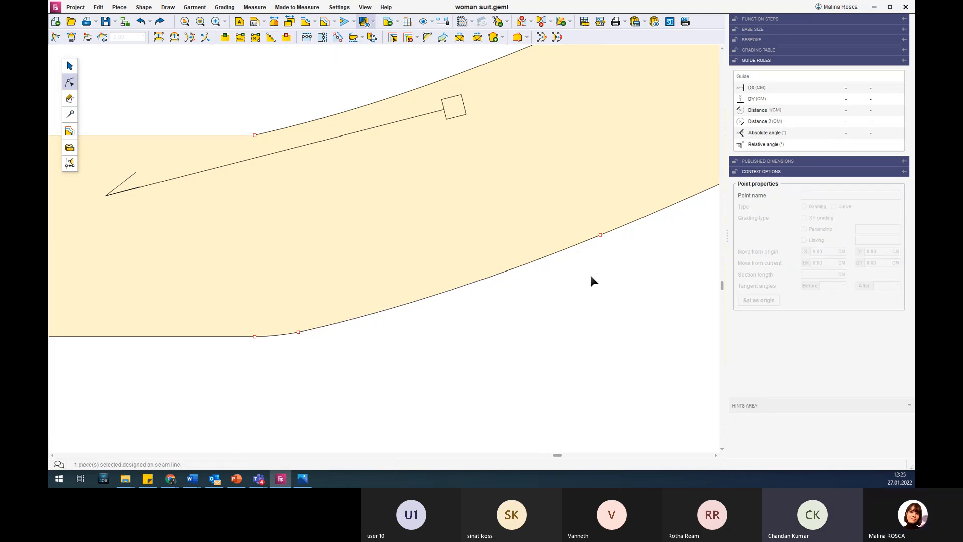
click(600, 235)
key(Delete)
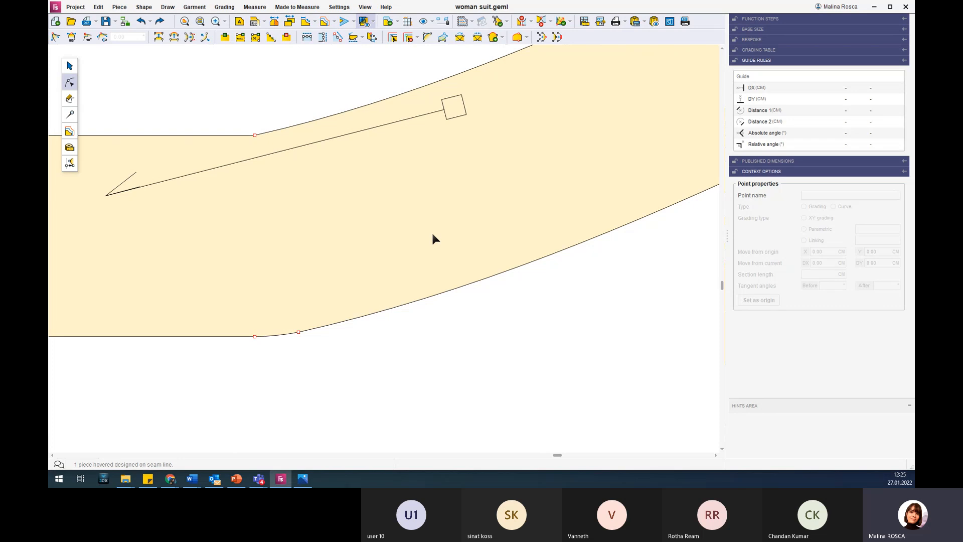
Examine the cleaned-up waist facing and compare it with its source parts and the skirt piece.
scroll(432, 234, down, 3)
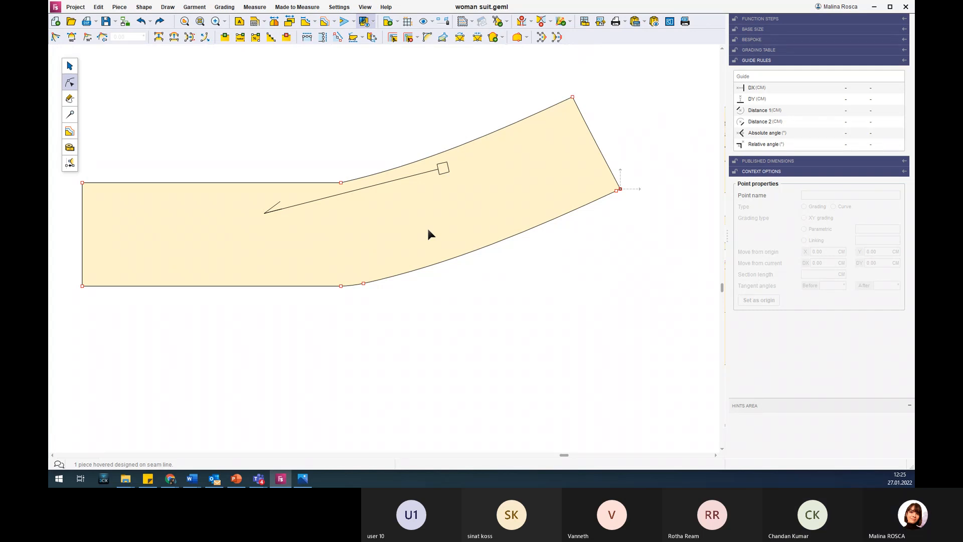
scroll(234, 148, down, 2)
scroll(123, 100, down, 1)
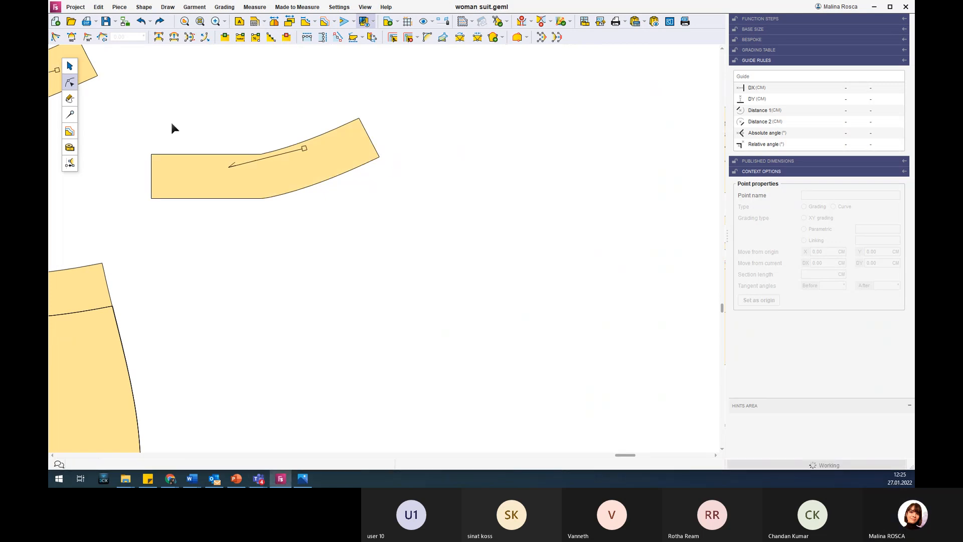
scroll(172, 125, down, 2)
scroll(172, 125, down, 2)
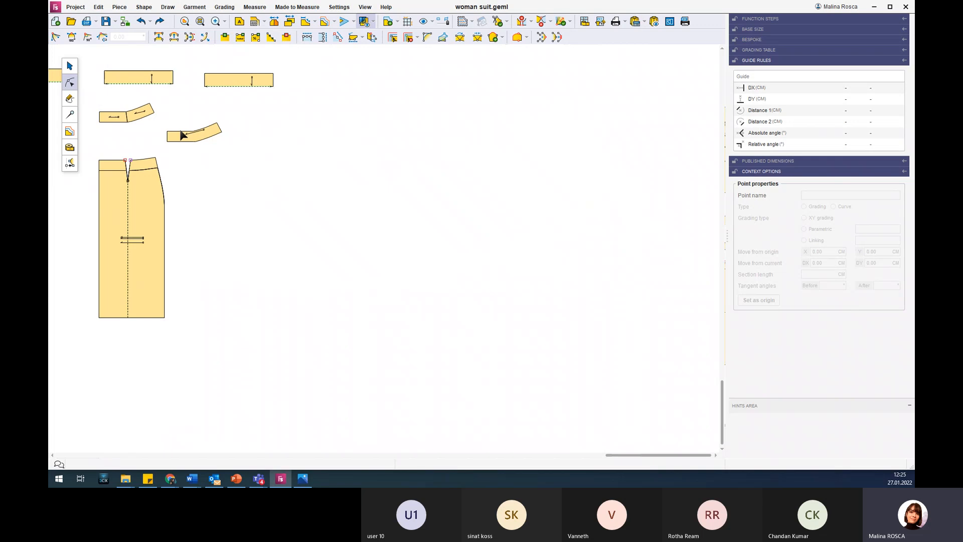
scroll(182, 134, up, 3)
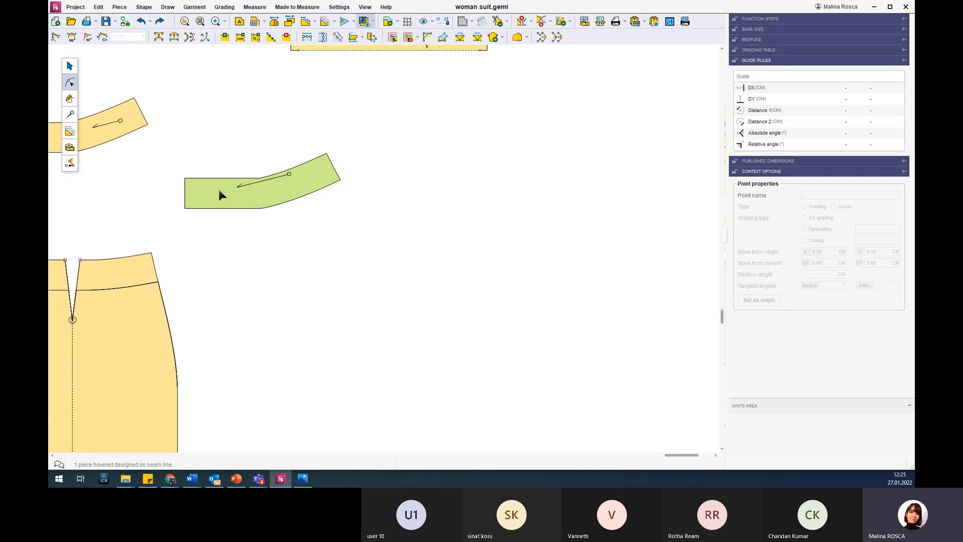
scroll(103, 356, down, 3)
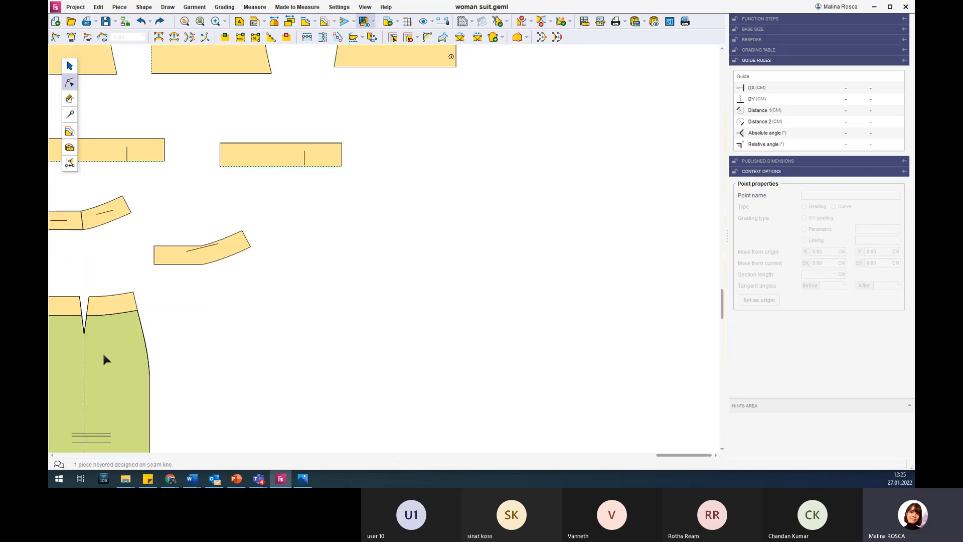
scroll(104, 356, down, 2)
Move the skirt part without its waist facing away from the original skirt piece it overlaps.
click(69, 65)
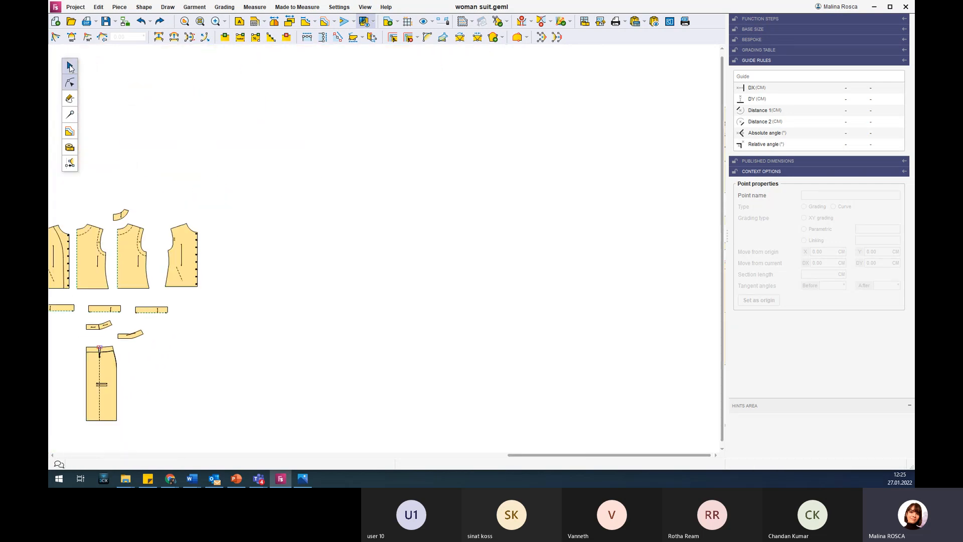
click(99, 365)
drag(98, 360, 208, 370)
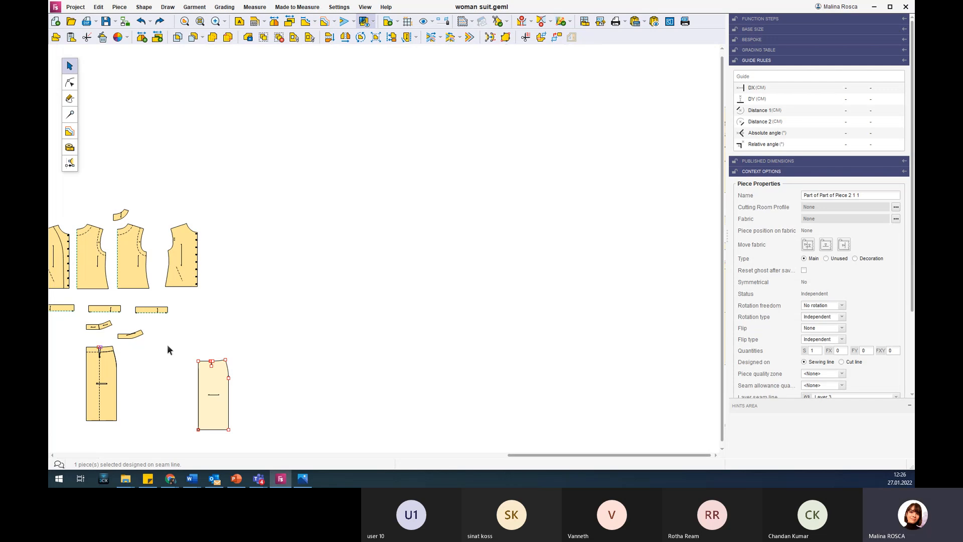
scroll(175, 333, down, 5)
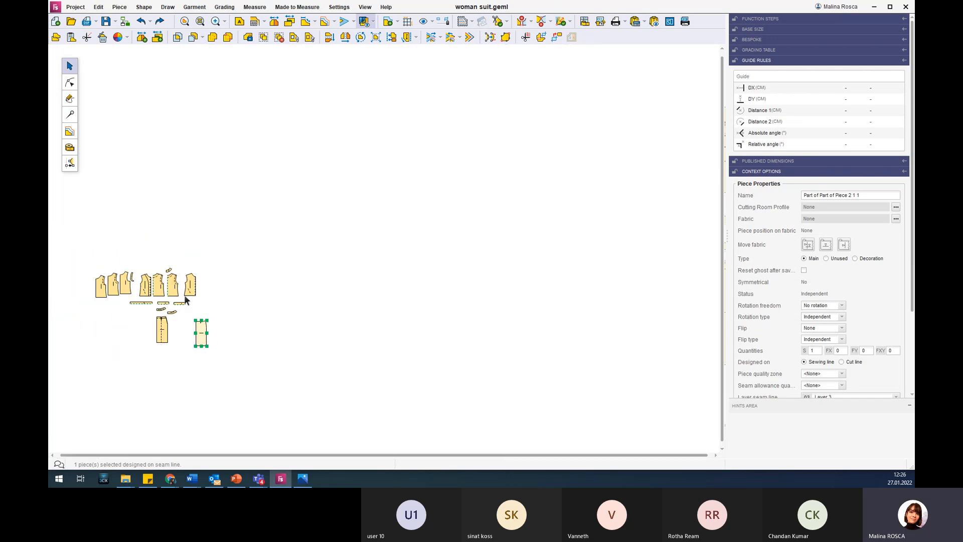
scroll(123, 290, up, 4)
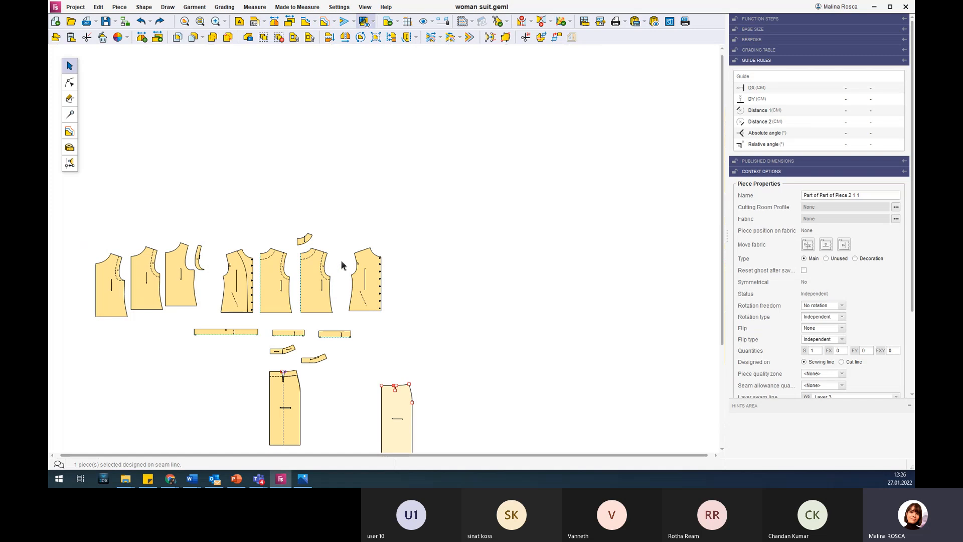
click(273, 273)
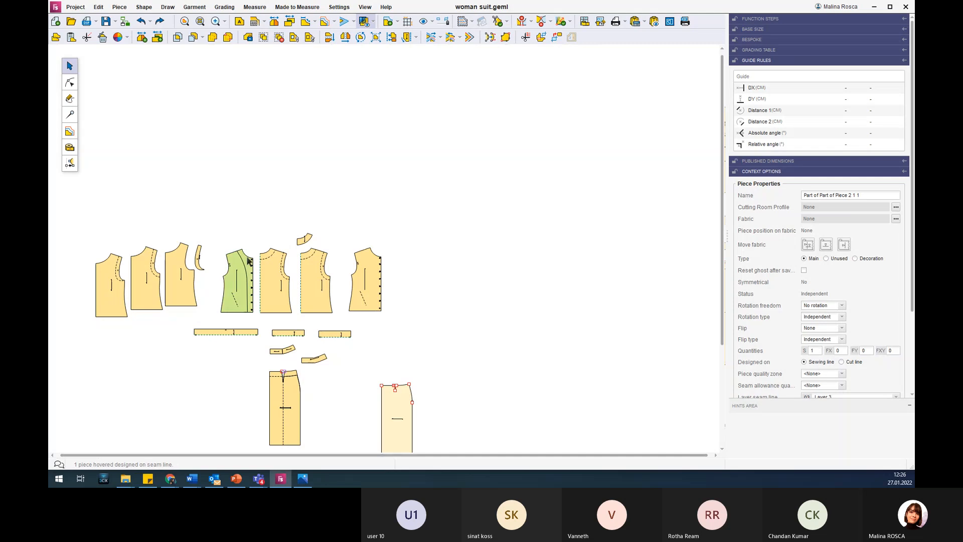
Open 2- Men'sTrousers_link.geml from the lincked pieces folder, discarding the changes to woman suit.geml and acknowledging the linked-piece notice.
click(71, 24)
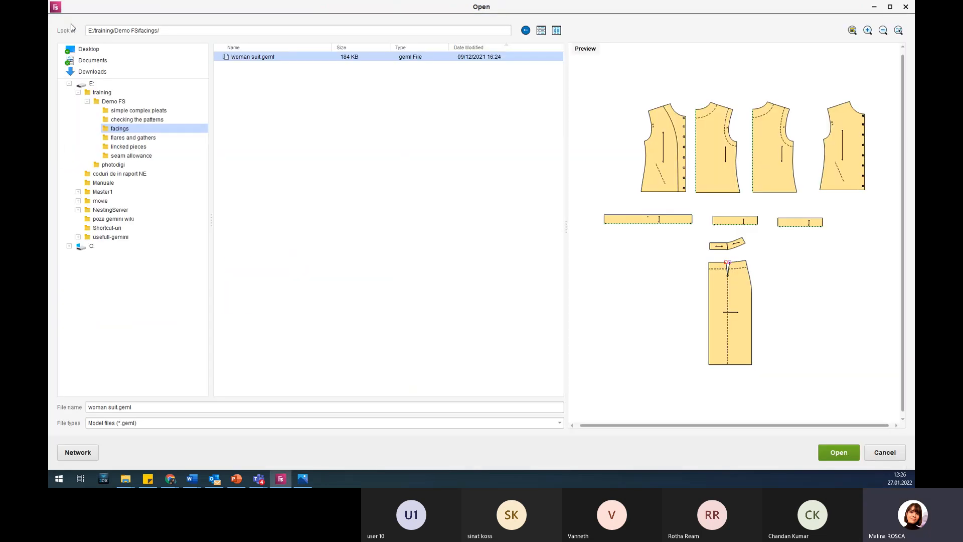
click(145, 146)
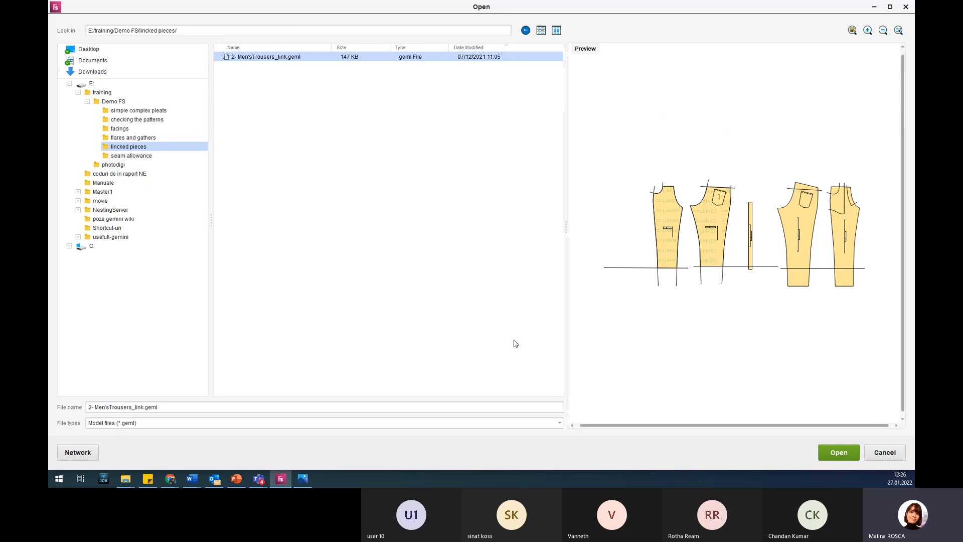
click(839, 451)
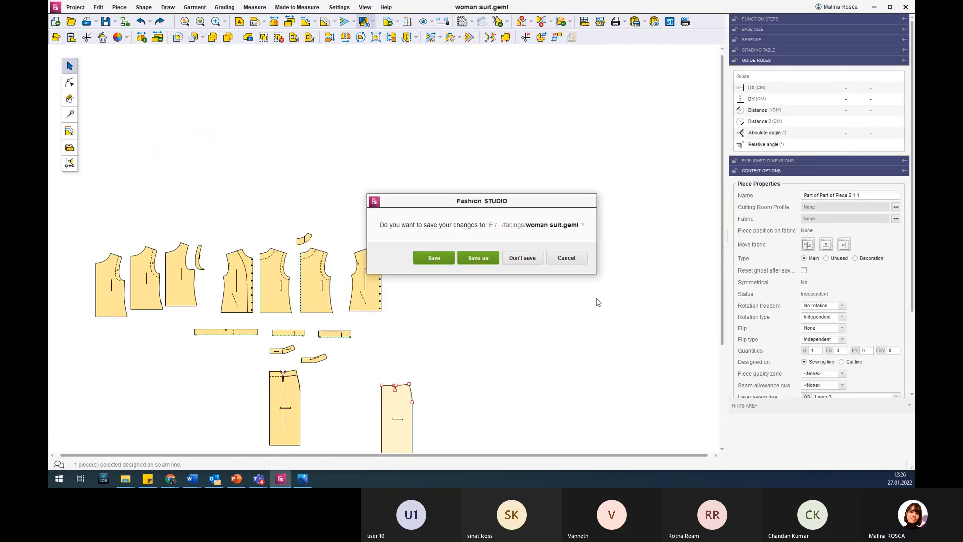
click(524, 258)
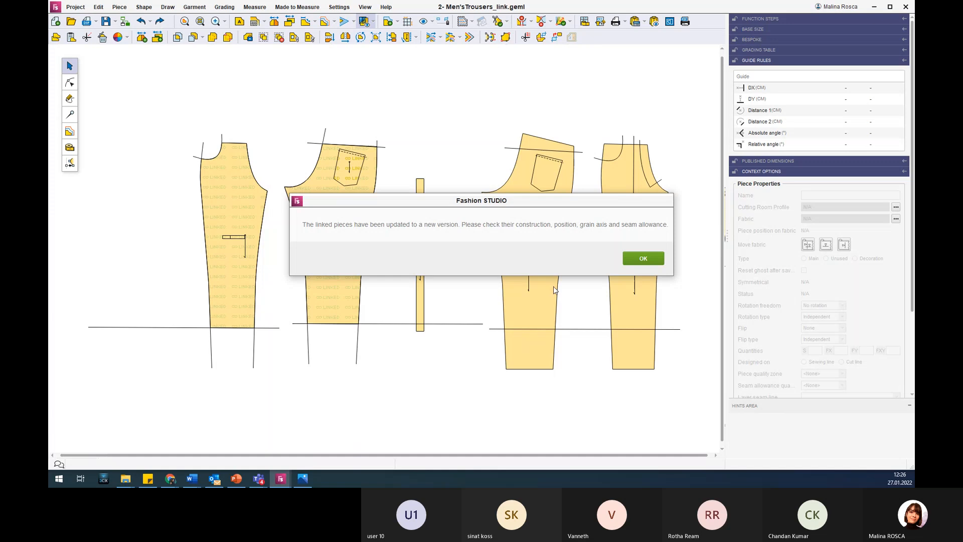
click(640, 257)
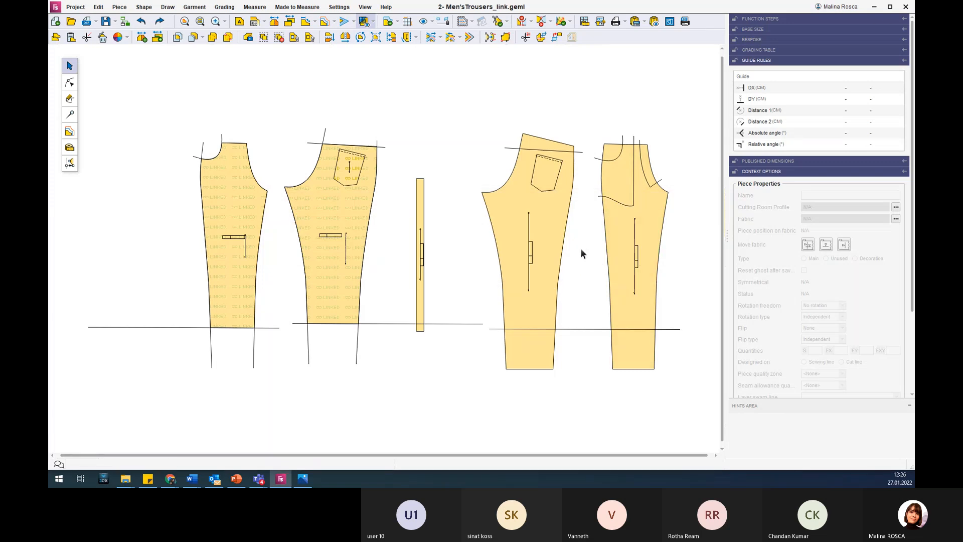
Examine the two linked trouser legs and the base back and front pieces, selecting each one in turn.
scroll(580, 248, down, 1)
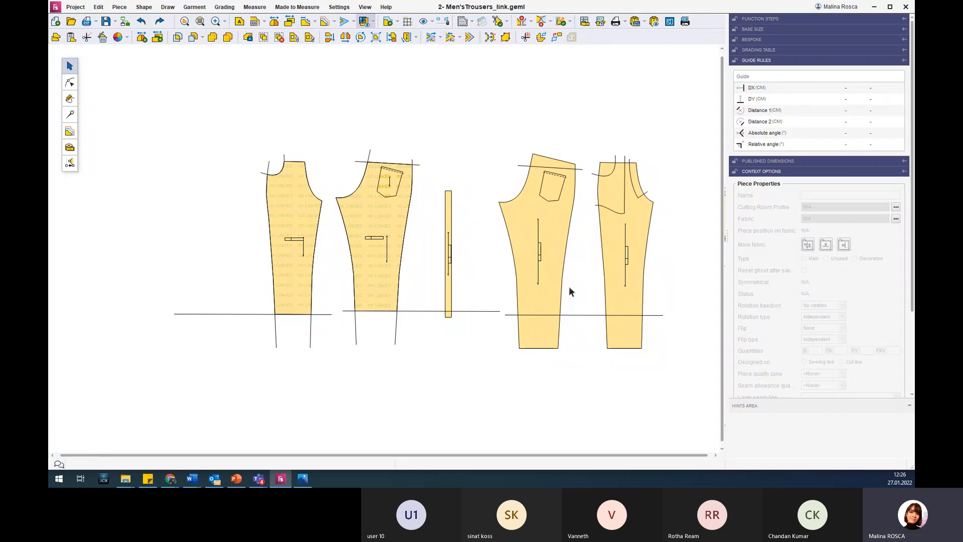
click(374, 216)
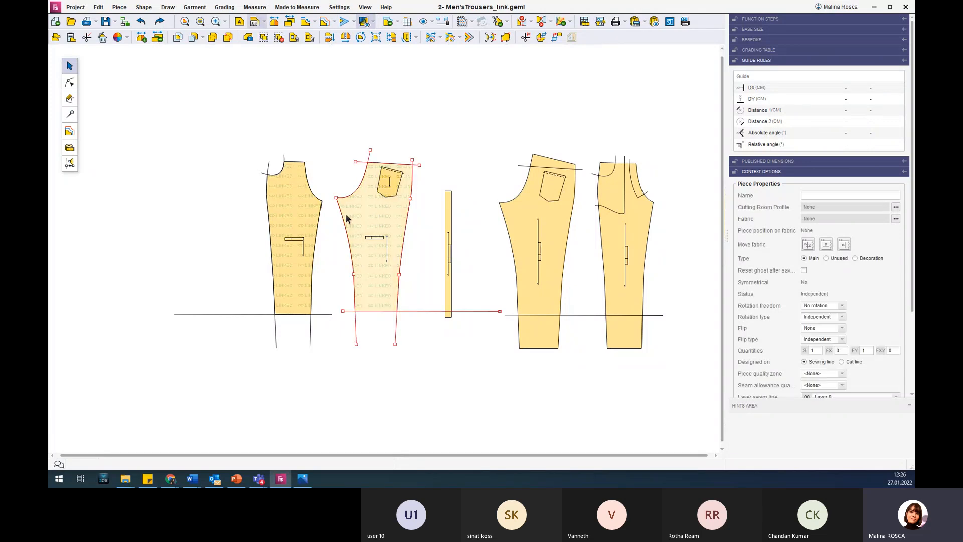
click(297, 209)
click(370, 208)
click(305, 206)
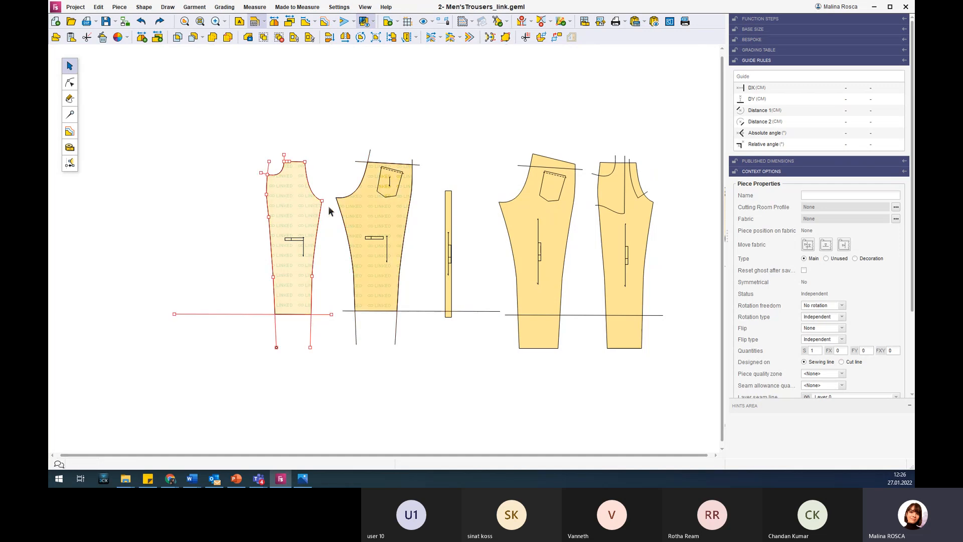
click(532, 210)
click(609, 230)
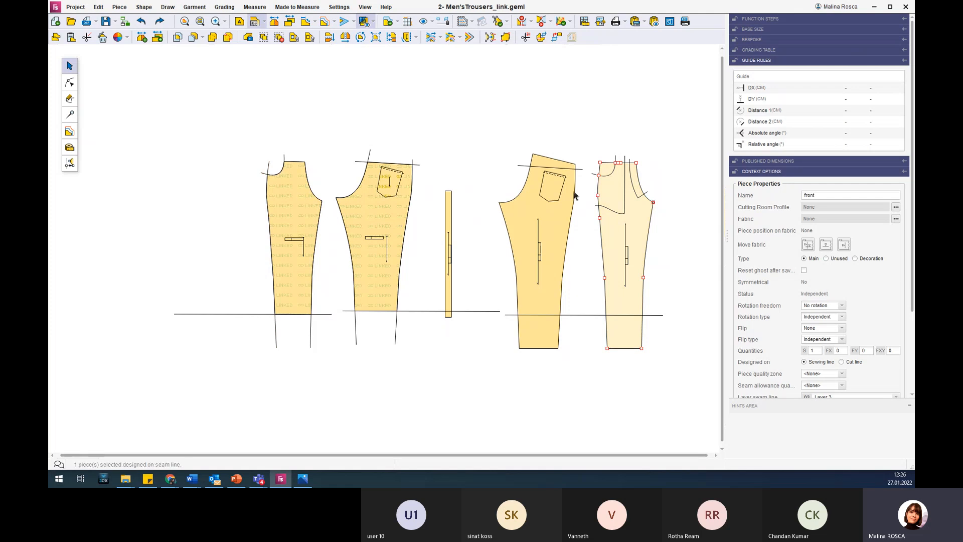
Create a linked piece from the pocket bag surface of the front trouser piece and place it just above the front.
scroll(688, 200, up, 1)
scroll(688, 200, up, 1)
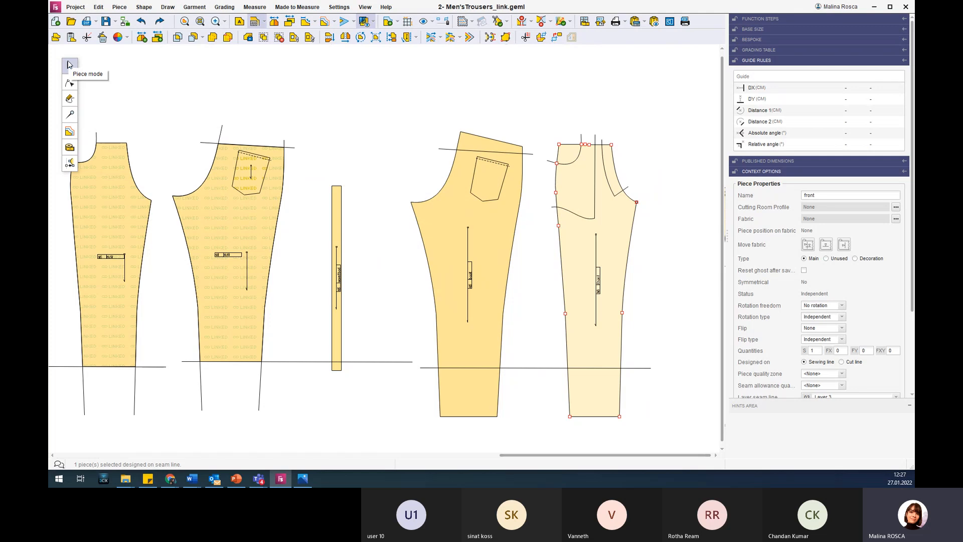
click(539, 40)
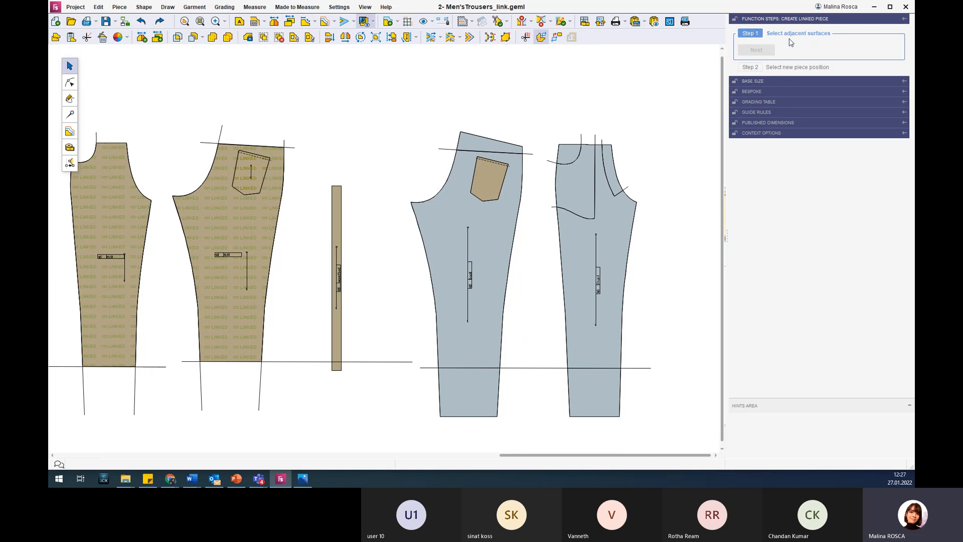
drag(569, 153, 586, 188)
click(581, 189)
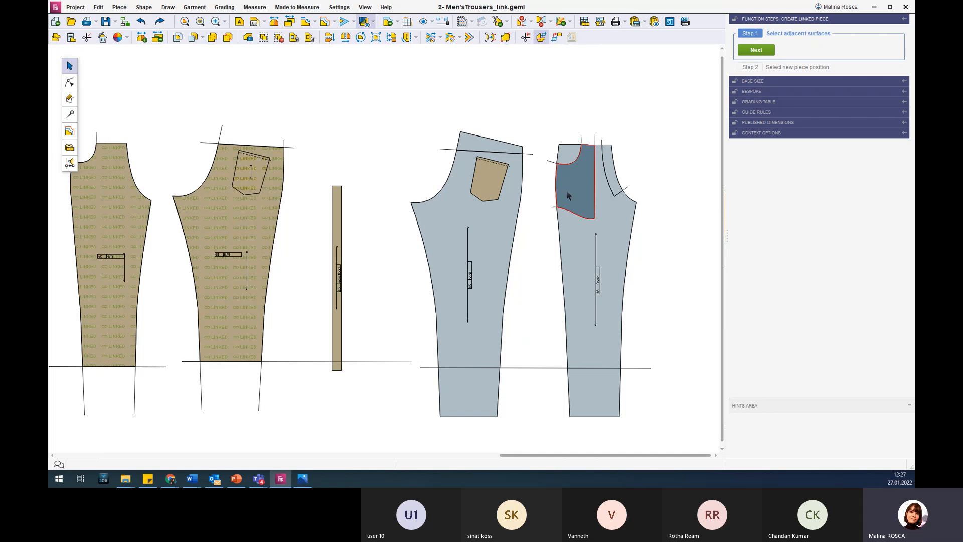
click(755, 51)
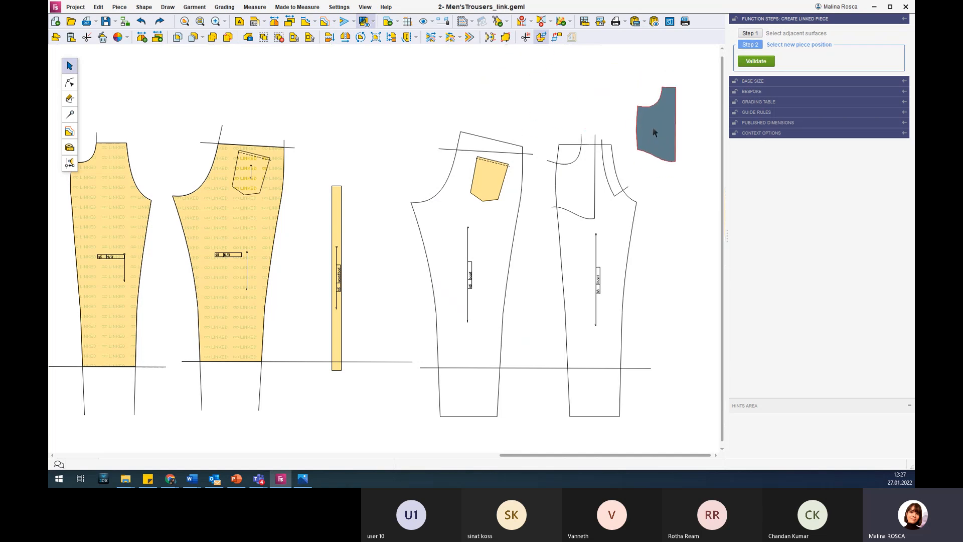
click(651, 132)
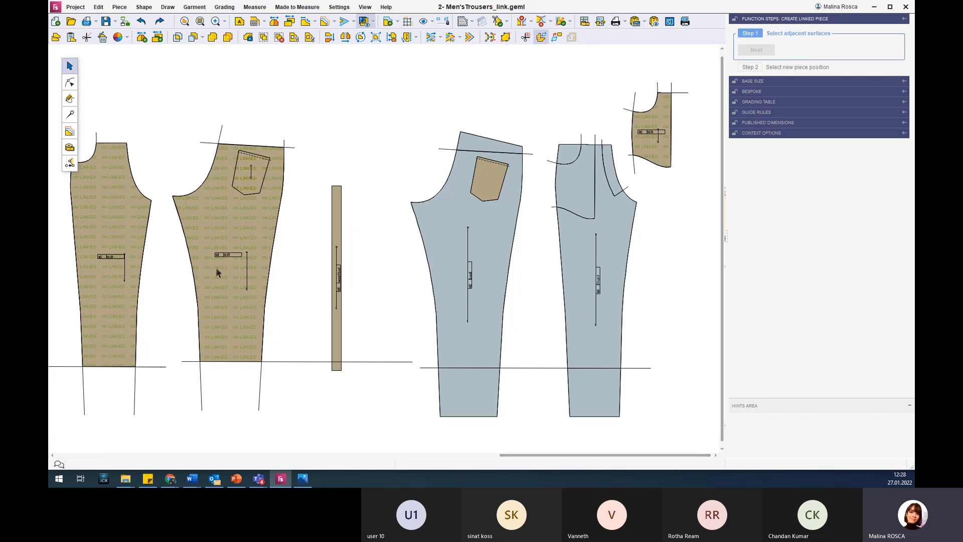
Create a linked piece from the front trouser's surfaces, excluding the pocket opening corner and the hem section, and place it beside the front.
scroll(216, 267, down, 2)
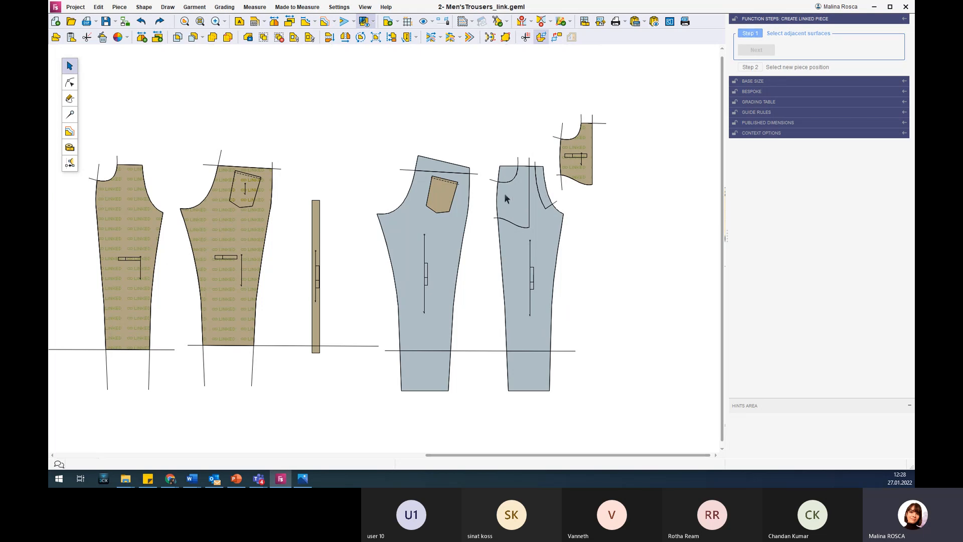
click(518, 209)
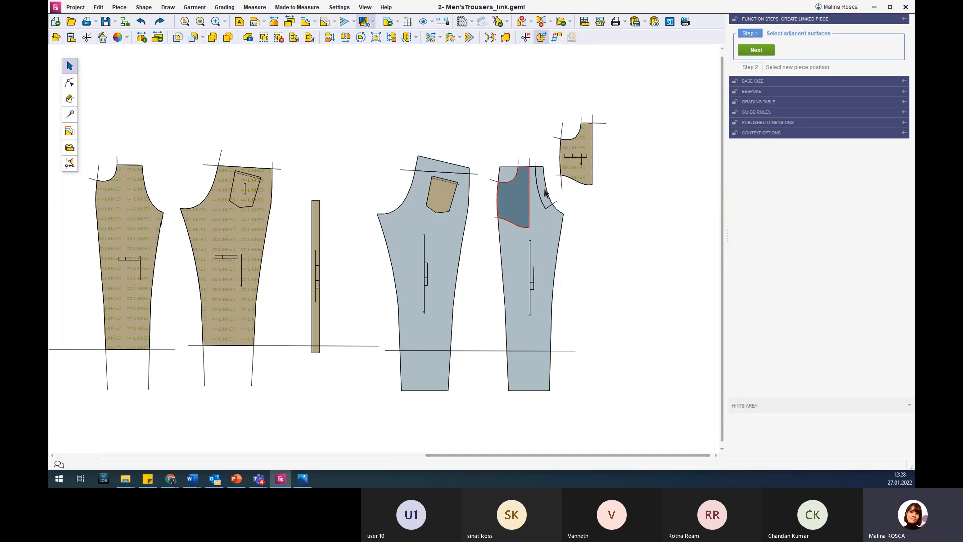
click(534, 193)
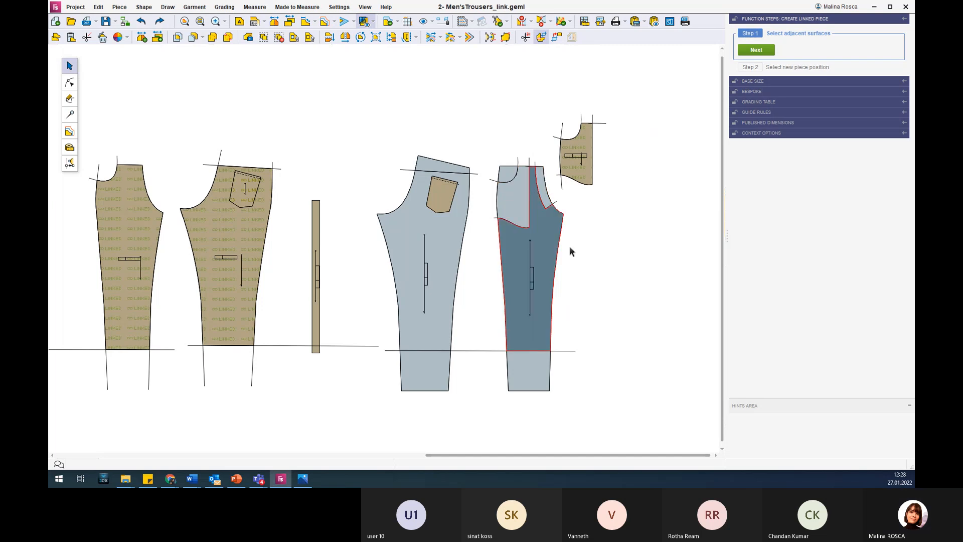
click(508, 193)
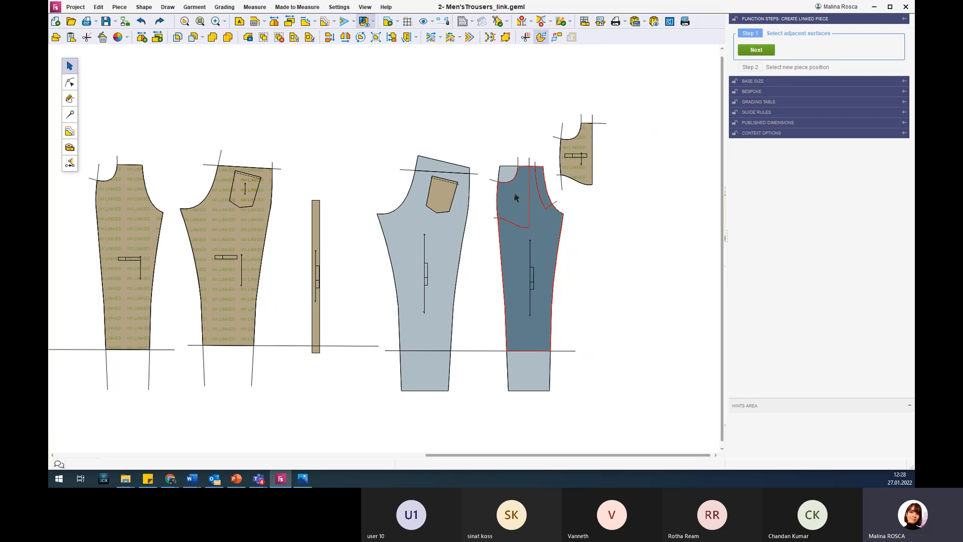
click(514, 193)
click(543, 226)
click(542, 195)
click(586, 264)
drag(584, 282, 502, 199)
click(755, 50)
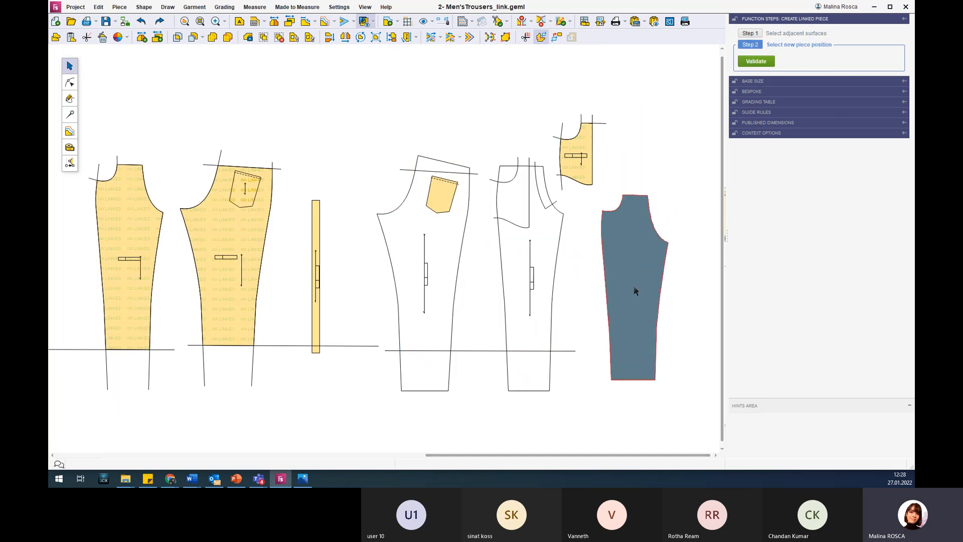
click(635, 282)
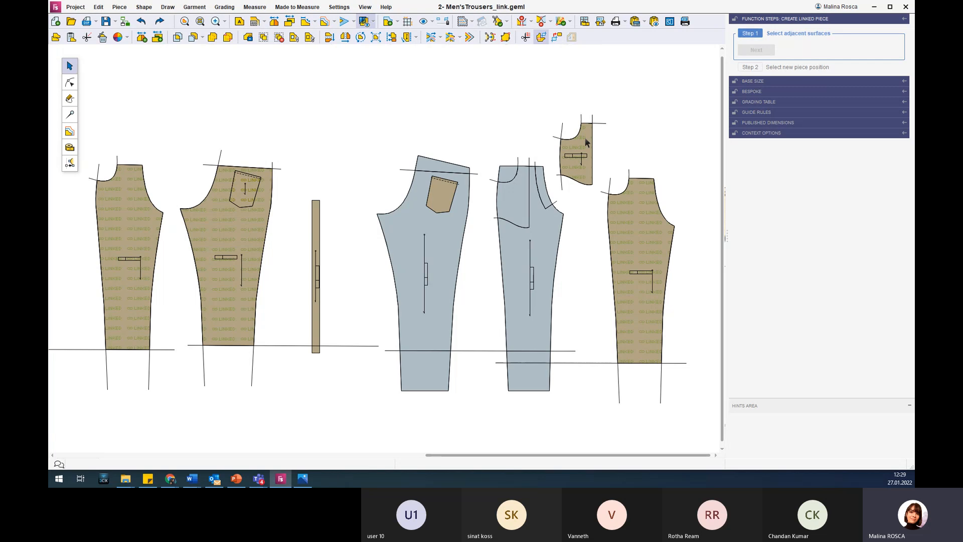
key(Escape)
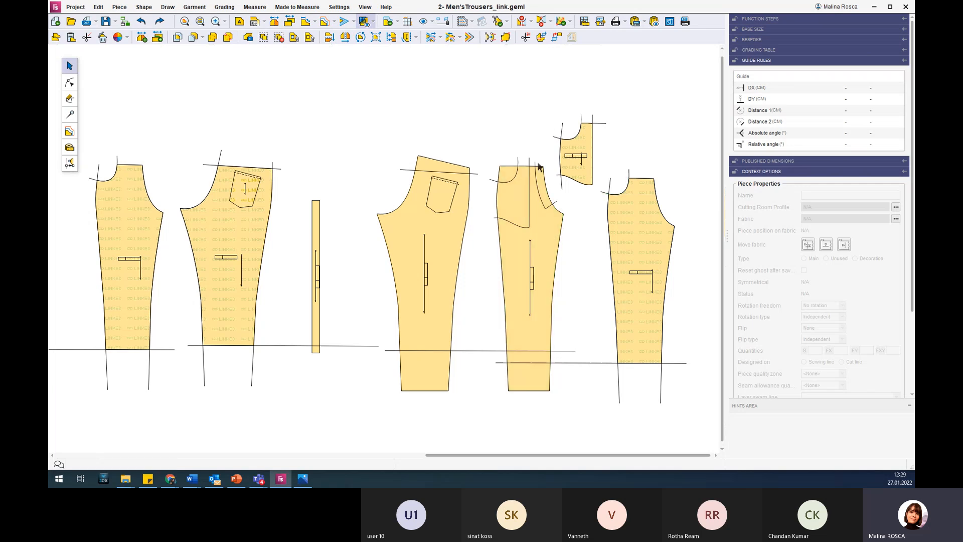
Shift the three upper side seam points of the front piece in and out, leaving the seam slightly outward.
click(520, 195)
scroll(519, 195, up, 3)
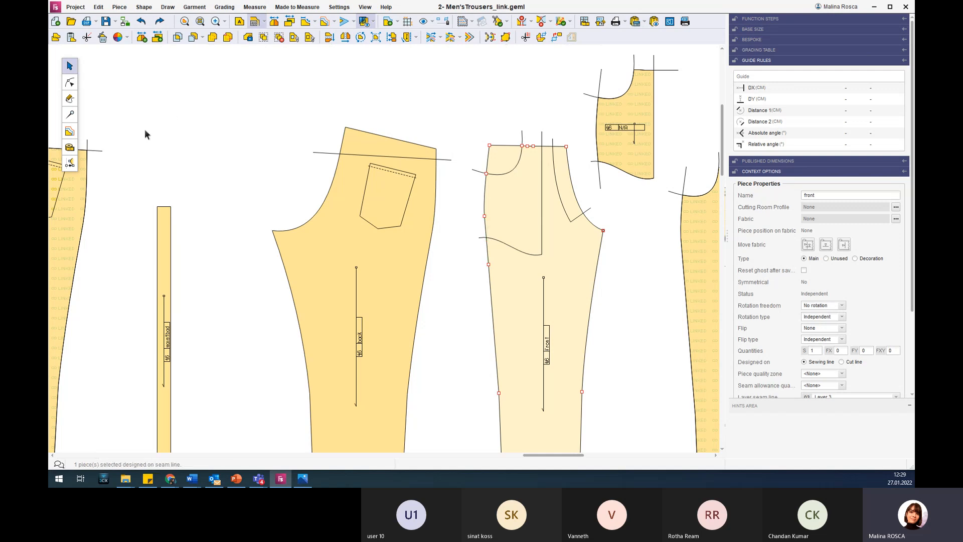
click(70, 82)
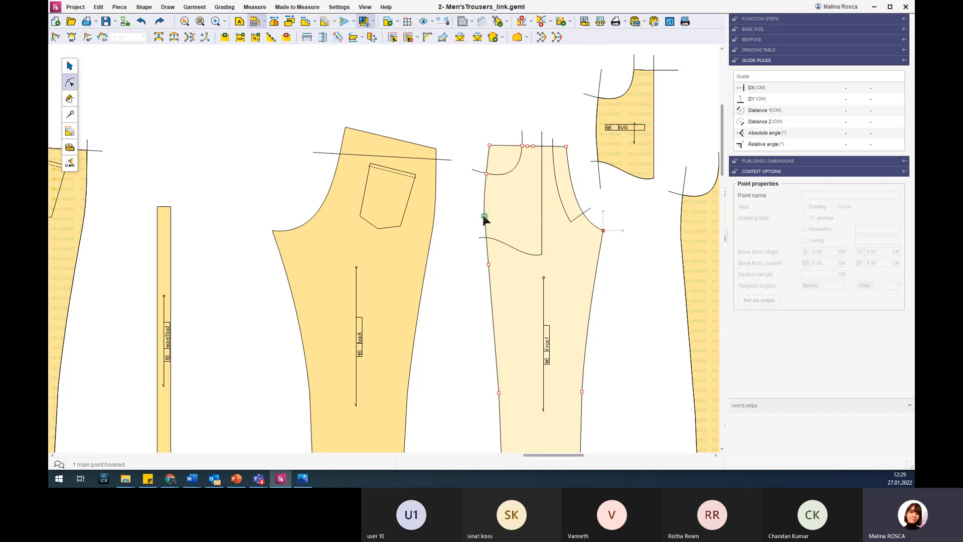
drag(470, 182, 451, 195)
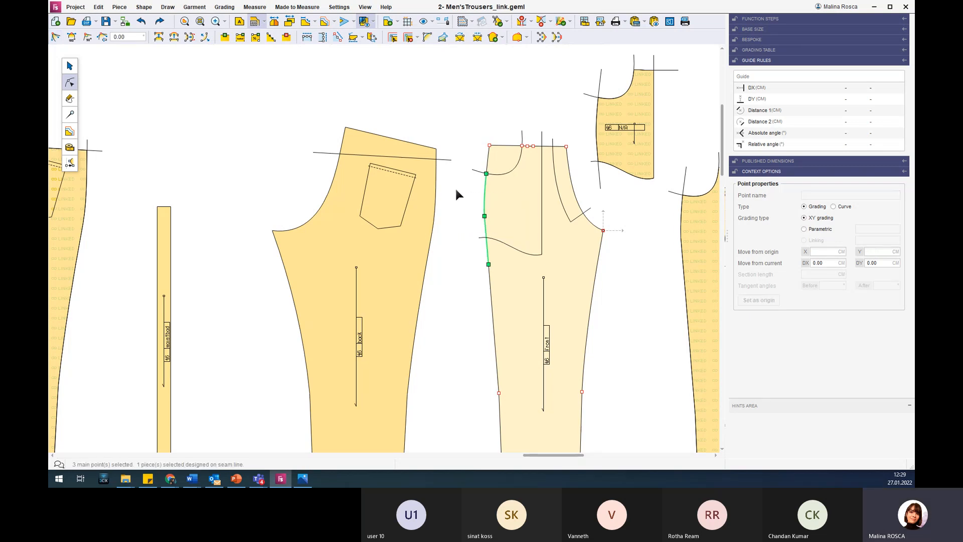
key(Left)
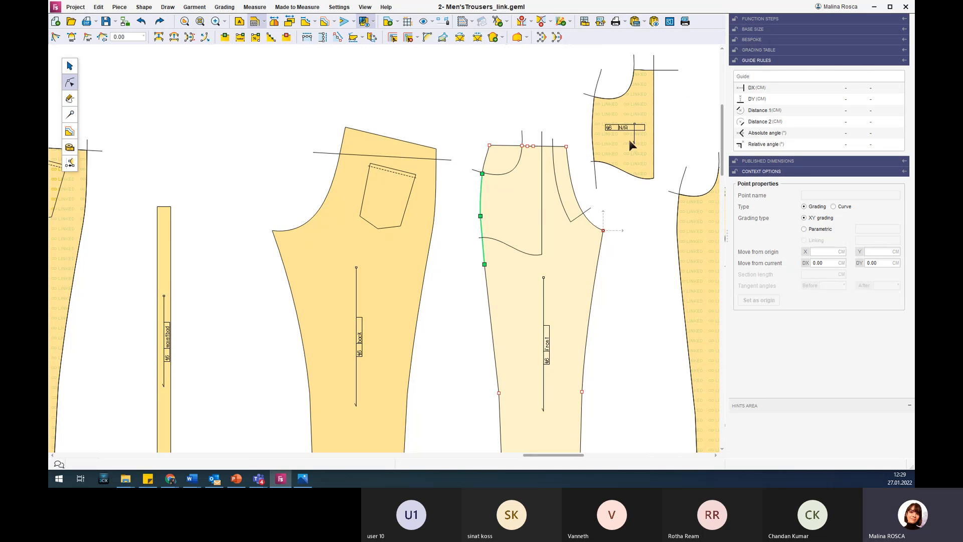
key(Right)
key(Right)
key(Right)
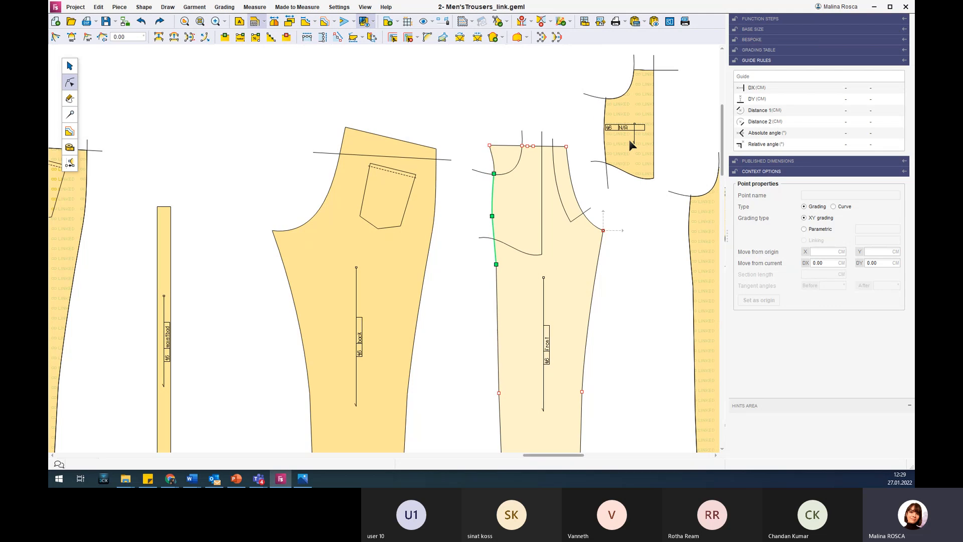
key(Left)
key(Left)
key(Left)
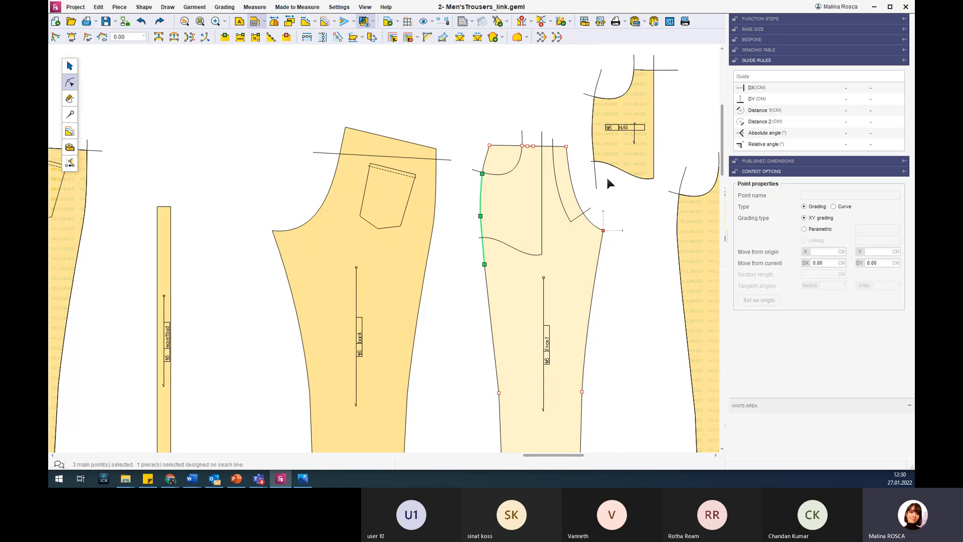
click(638, 220)
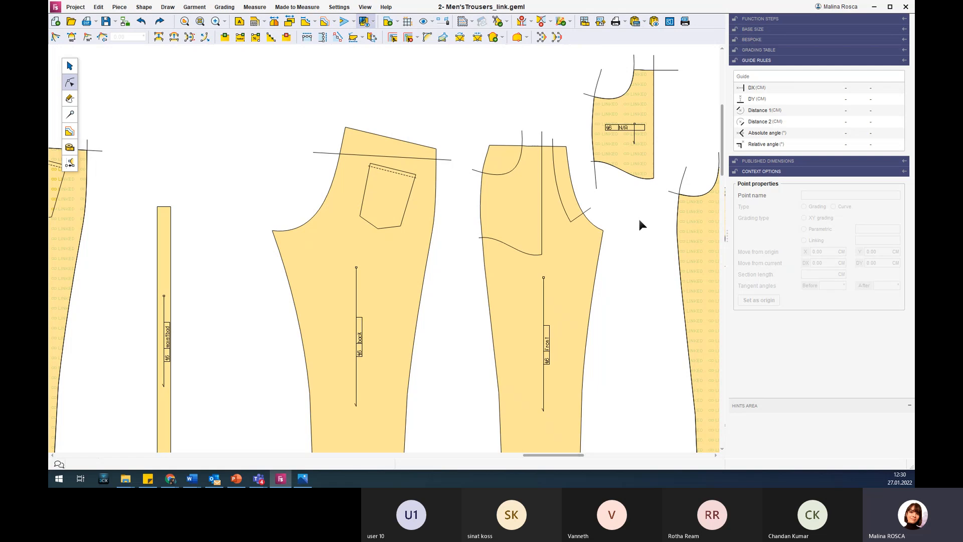
Raise the horizontal hem line crossing the base back and front pieces, and lower it again to its starting level.
scroll(635, 212, down, 5)
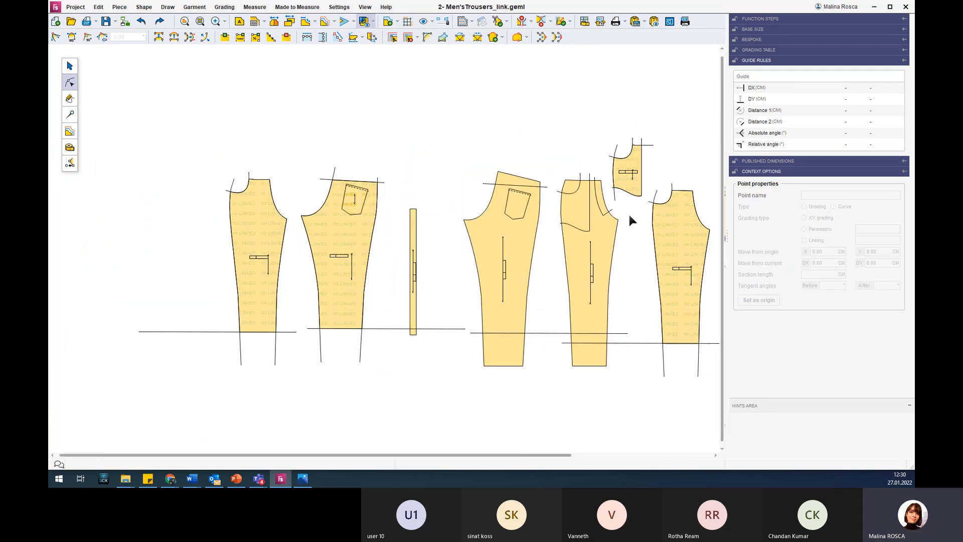
click(506, 332)
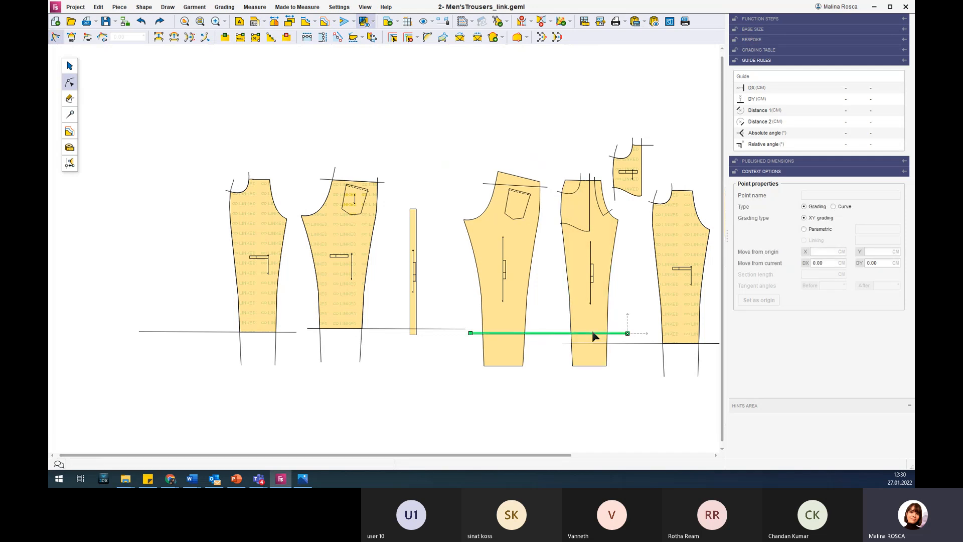
key(Up)
key(Up)
key(Up)
key(Up)
key(Up)
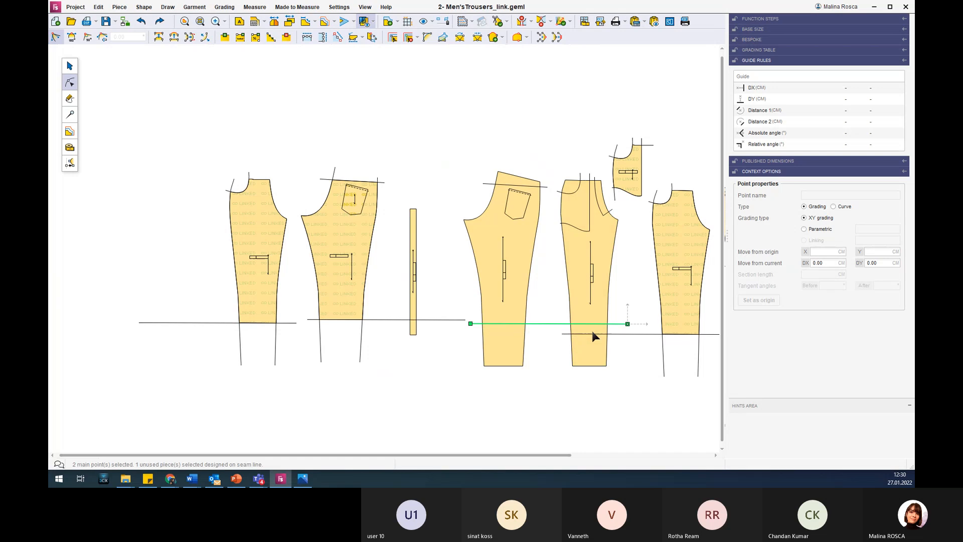
key(Up)
key(Up)
key(Up)
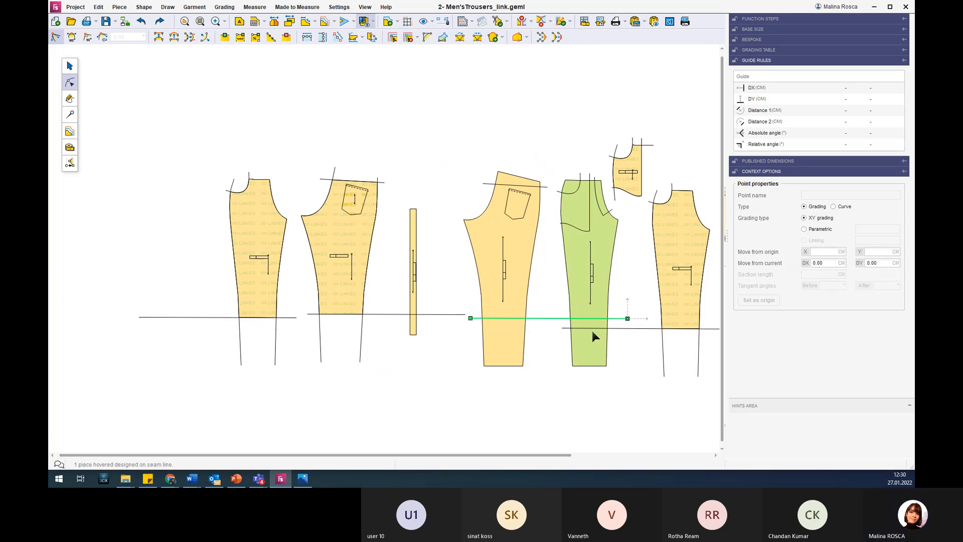
key(Down)
key(Down)
key(Down)
key(Down)
key(Down)
key(Down)
key(Down)
key(Down)
key(Down)
key(Up)
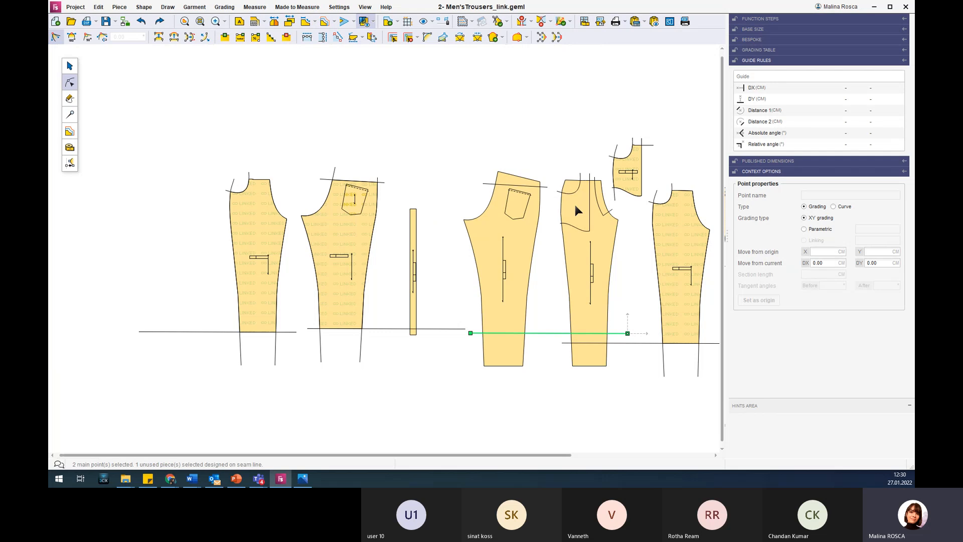
Move the bottom curve of the linked pocket bag up and down, leaving it slightly lower than its starting position.
scroll(574, 205, up, 4)
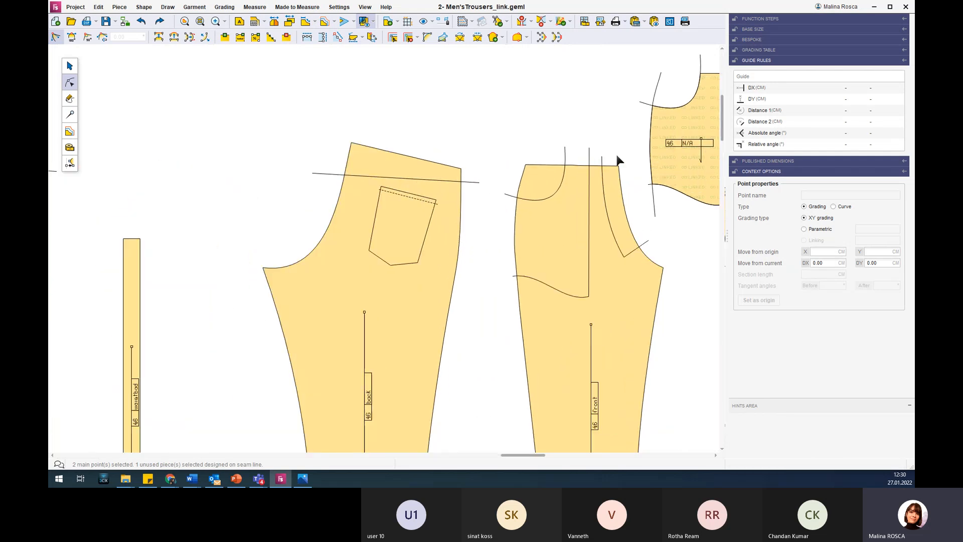
scroll(615, 155, down, 3)
scroll(692, 146, up, 3)
scroll(702, 134, up, 1)
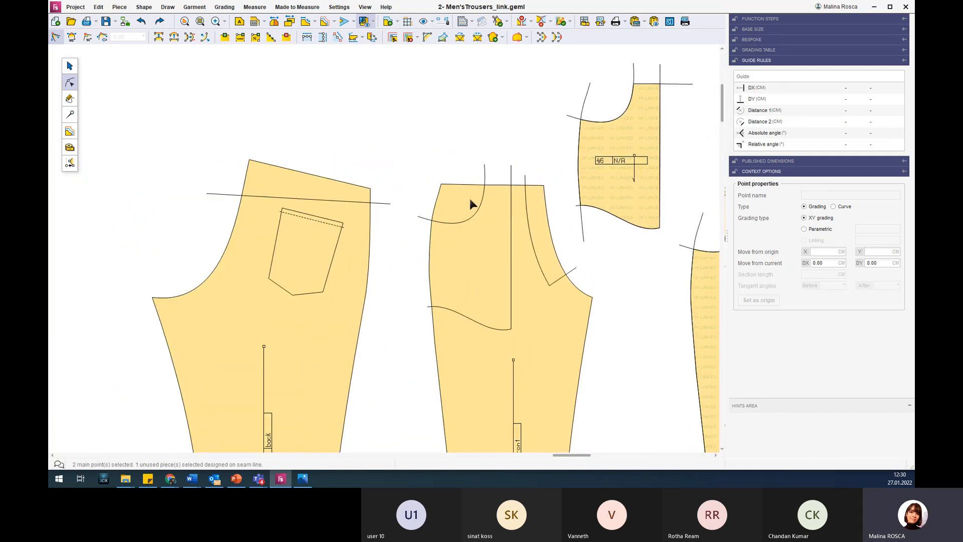
scroll(479, 228, down, 4)
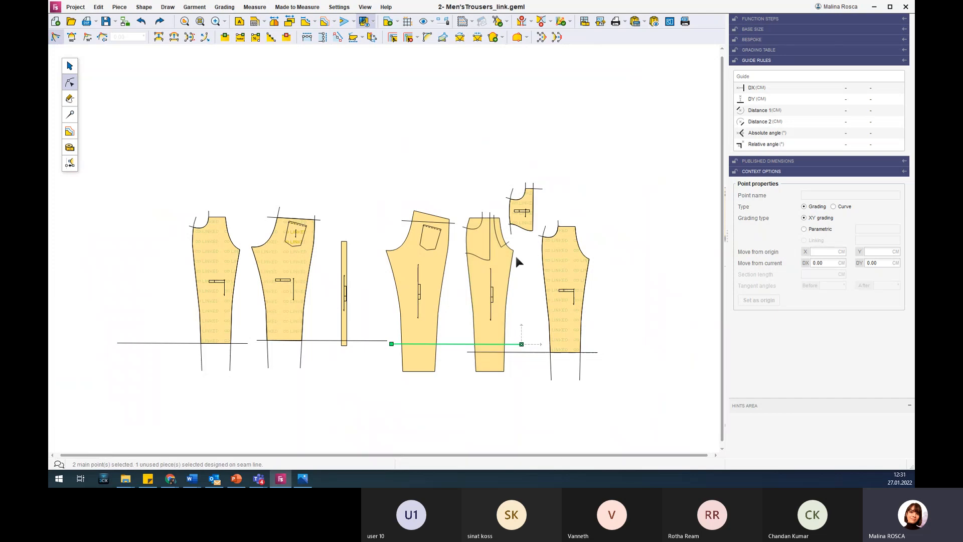
click(526, 201)
scroll(525, 198, up, 5)
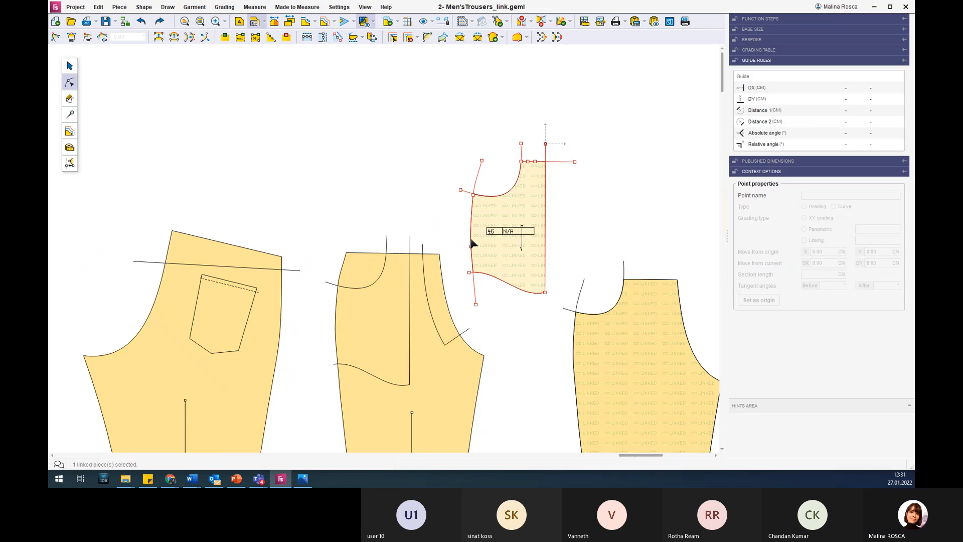
click(507, 284)
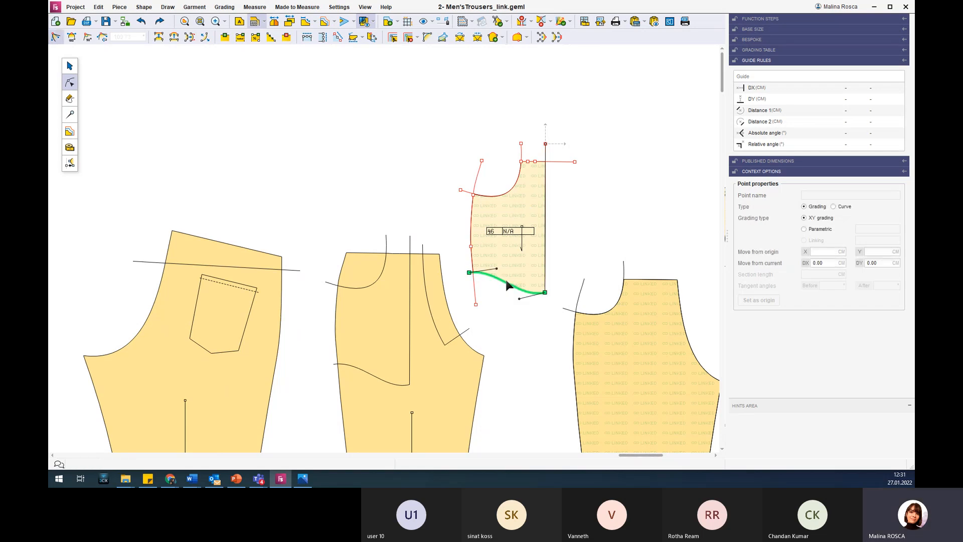
key(Down)
key(Down)
key(Down)
key(Up)
key(Up)
key(Up)
key(Up)
key(Up)
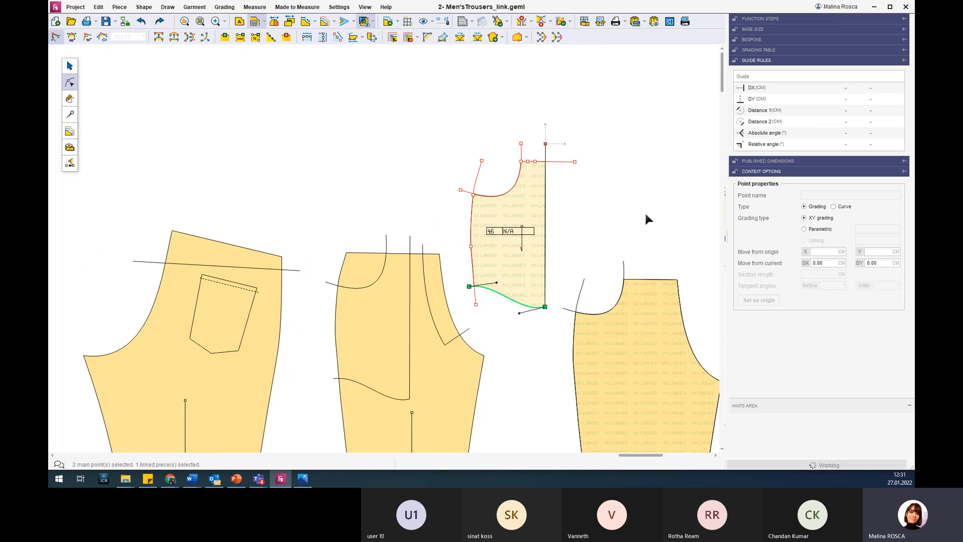
key(Down)
key(Down)
key(Down)
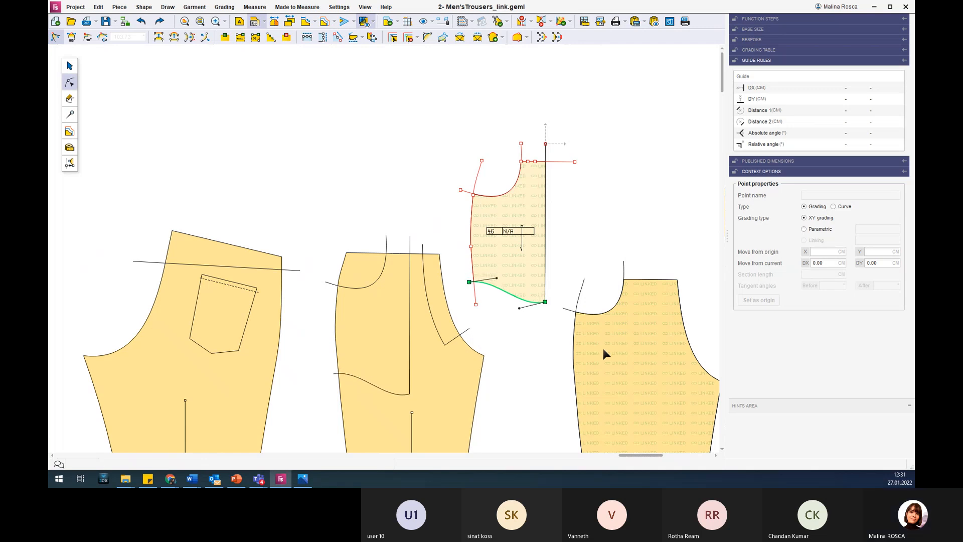
Compare the linked pocket bag with the base front piece, selecting the pocket opening curve and both pieces in turn.
click(486, 193)
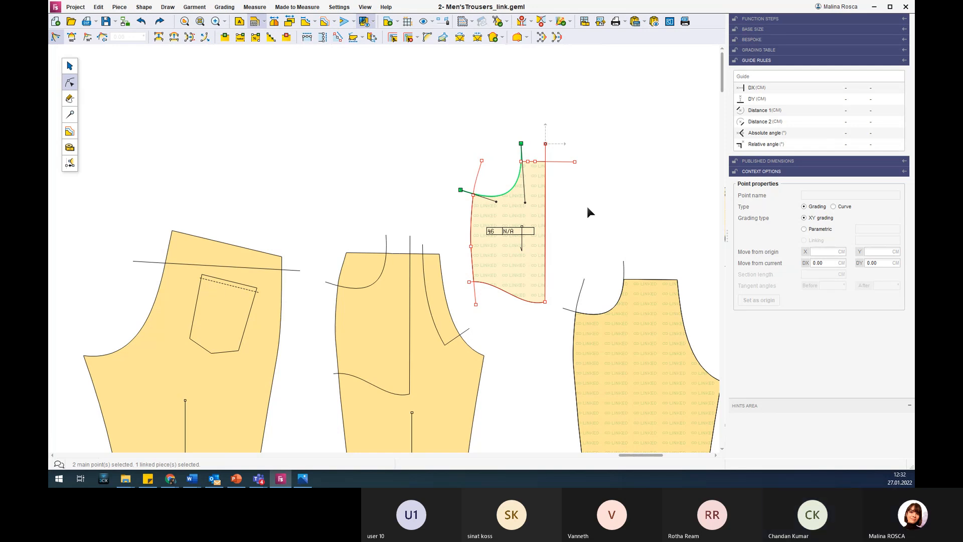
scroll(467, 333, down, 2)
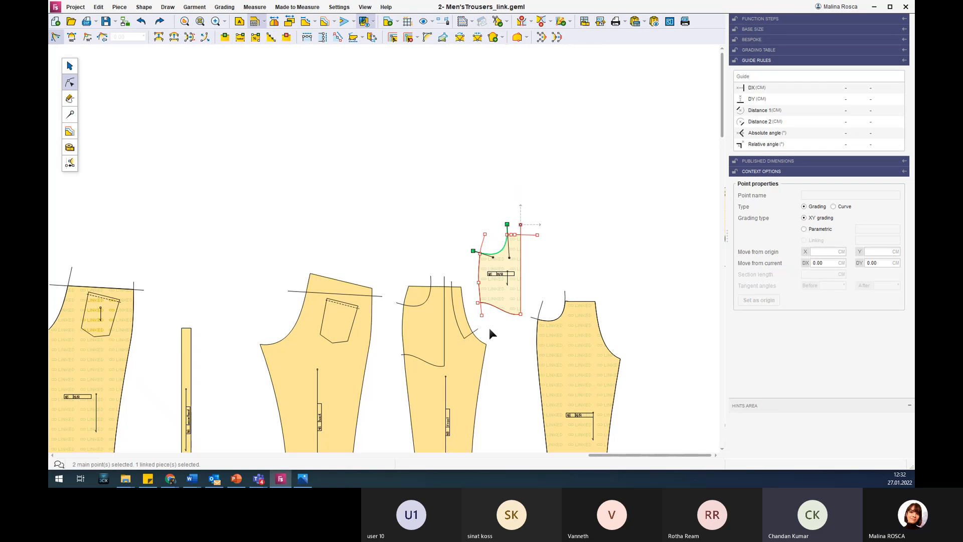
scroll(519, 340, down, 2)
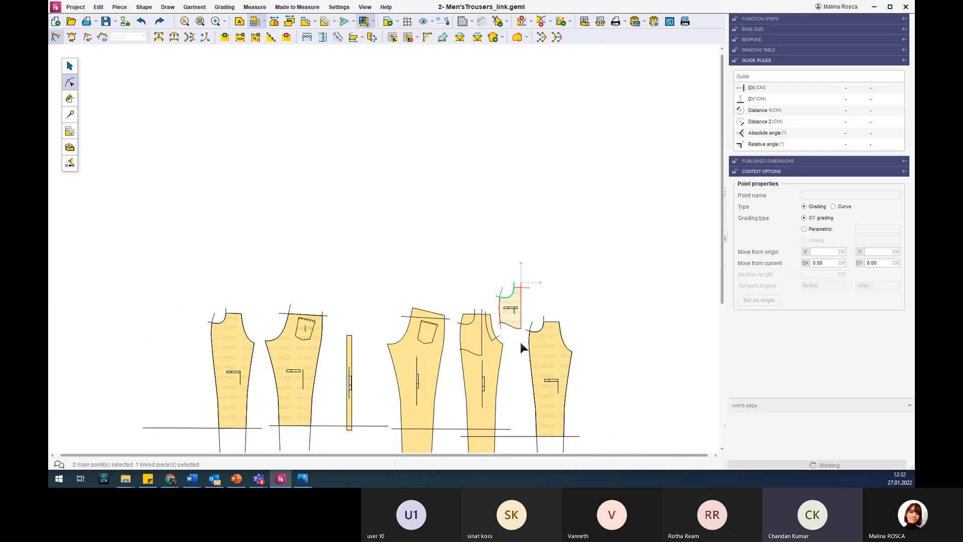
scroll(515, 396, up, 1)
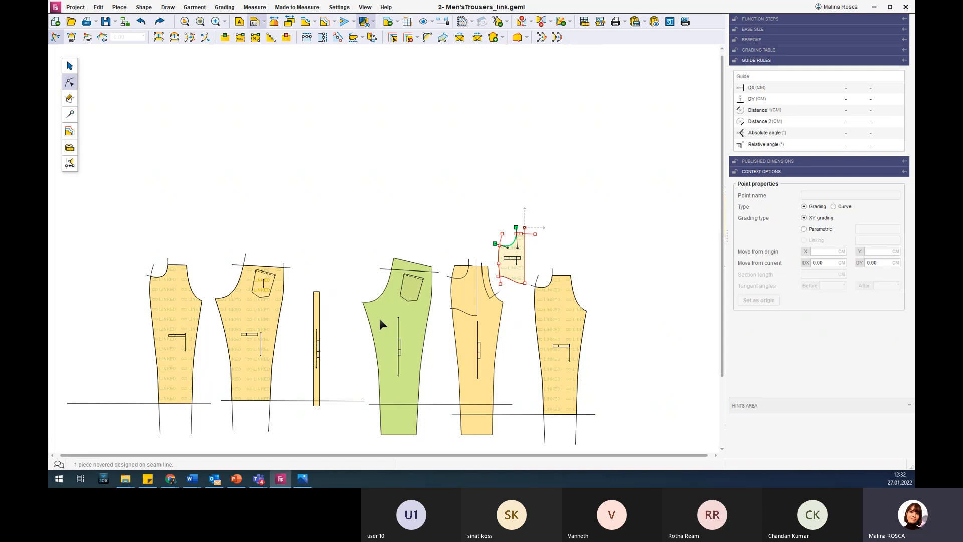
click(525, 262)
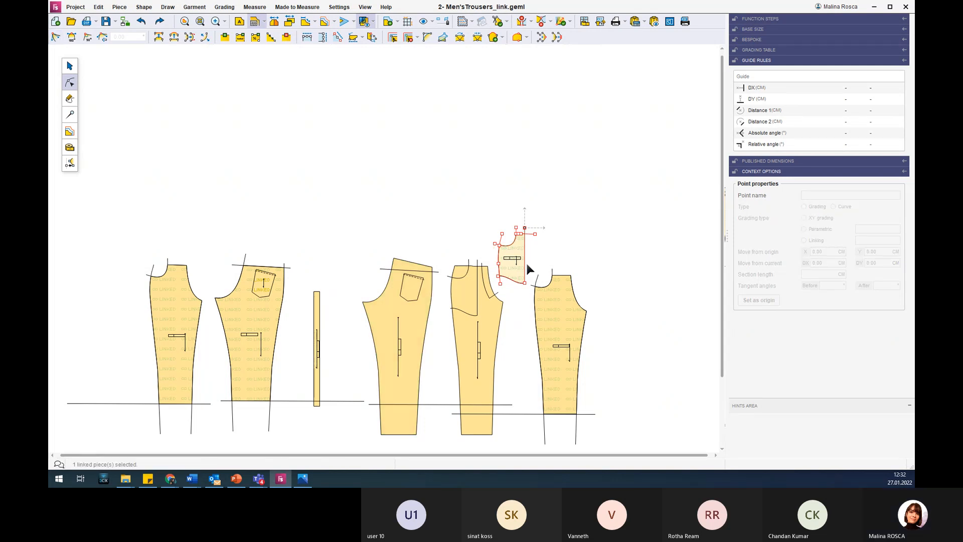
scroll(525, 261, up, 2)
scroll(532, 258, up, 3)
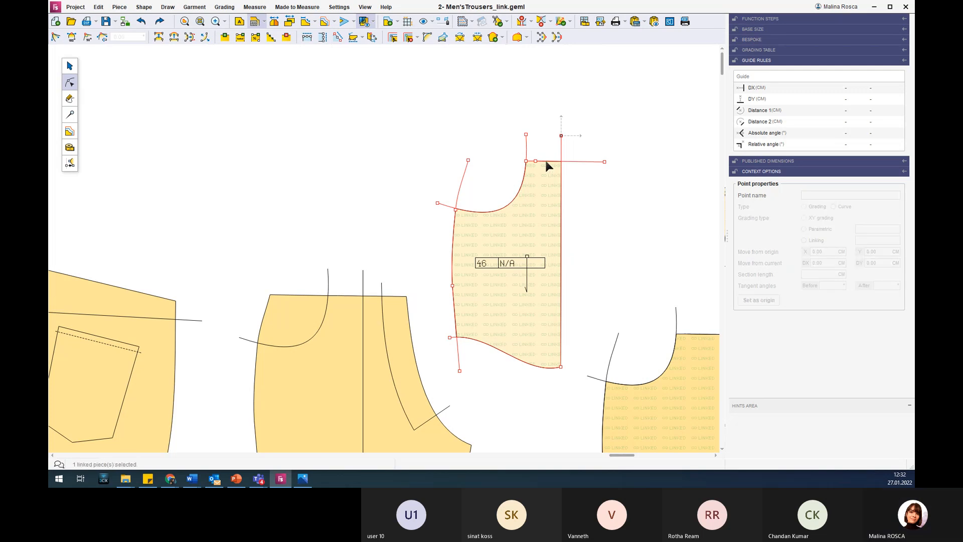
click(342, 340)
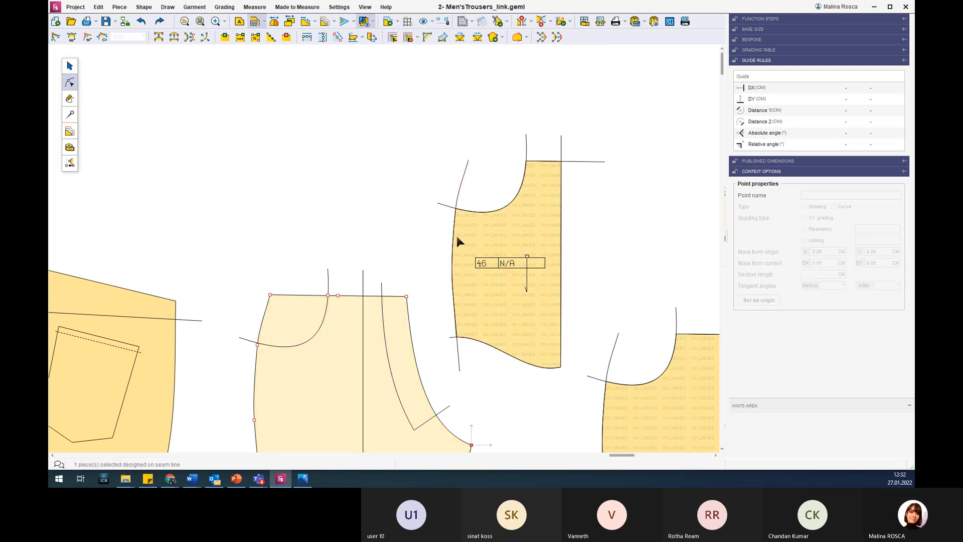
click(518, 205)
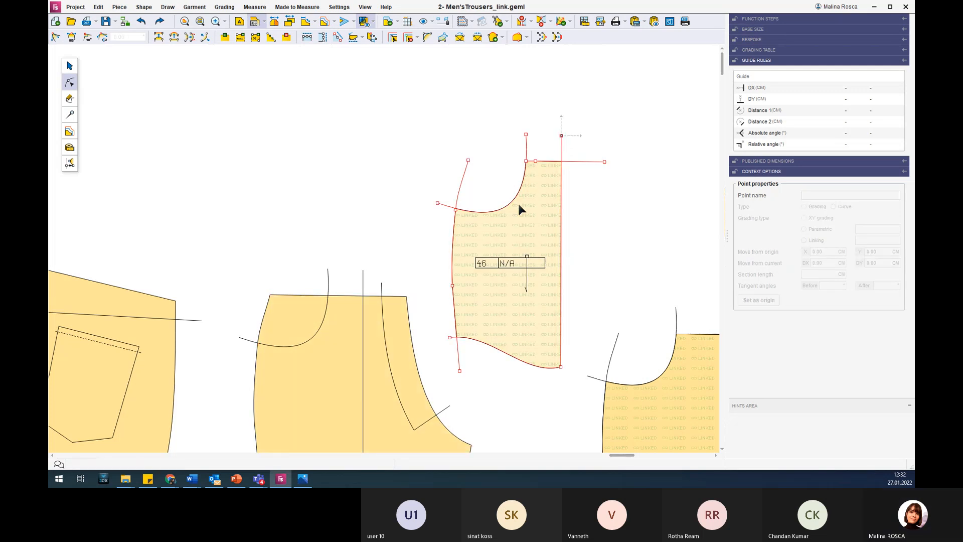
click(321, 383)
scroll(321, 385, down, 3)
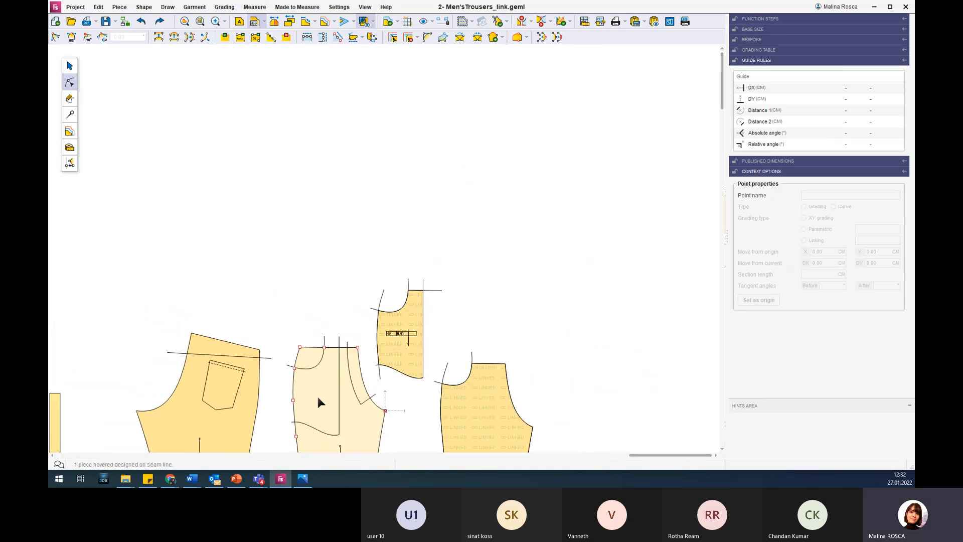
Examine the linked pocket bag against the base front piece, selecting each piece and the front's upper side seam.
scroll(318, 399, down, 2)
scroll(370, 379, up, 3)
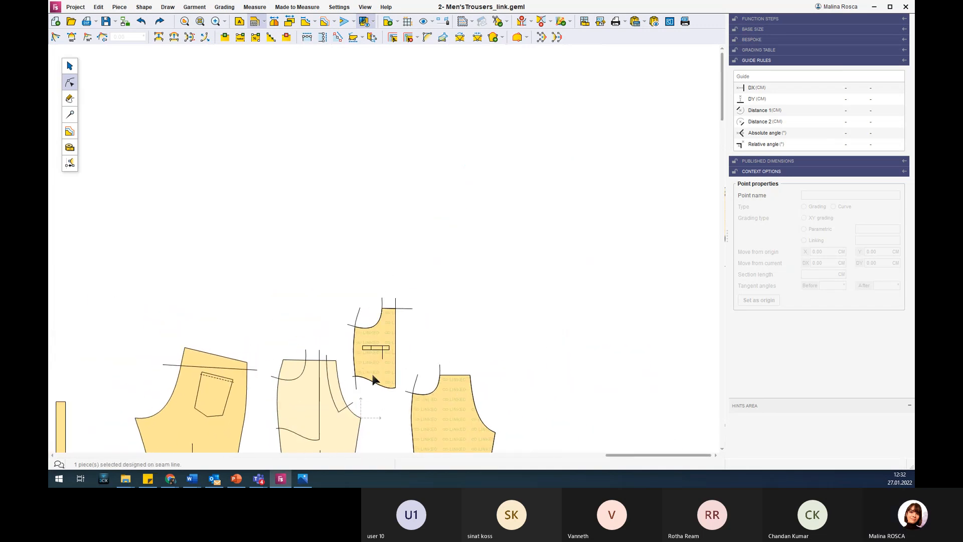
click(384, 350)
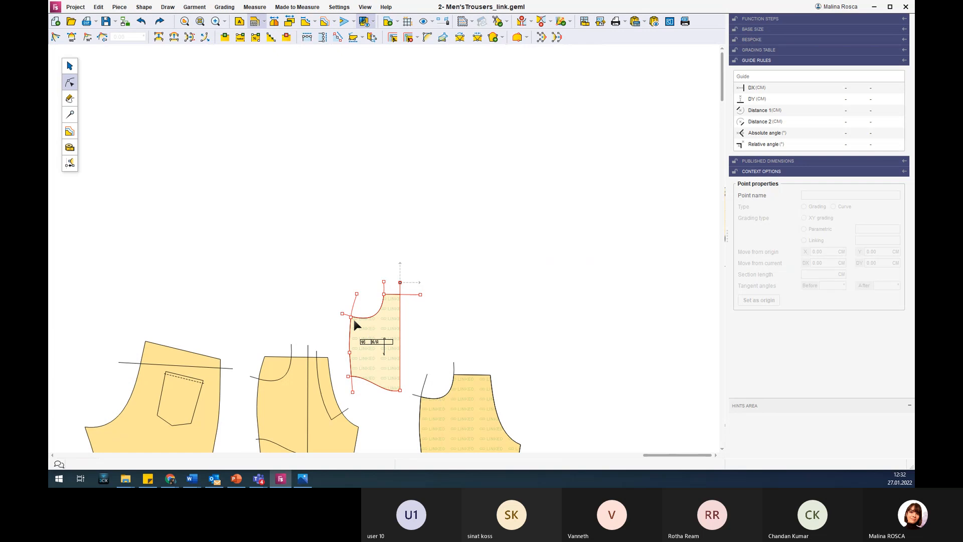
click(287, 393)
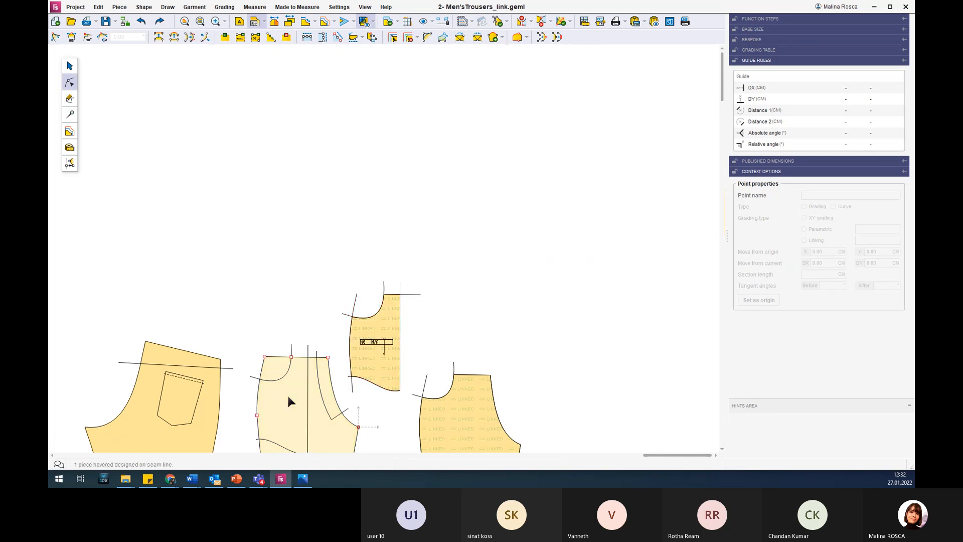
click(260, 381)
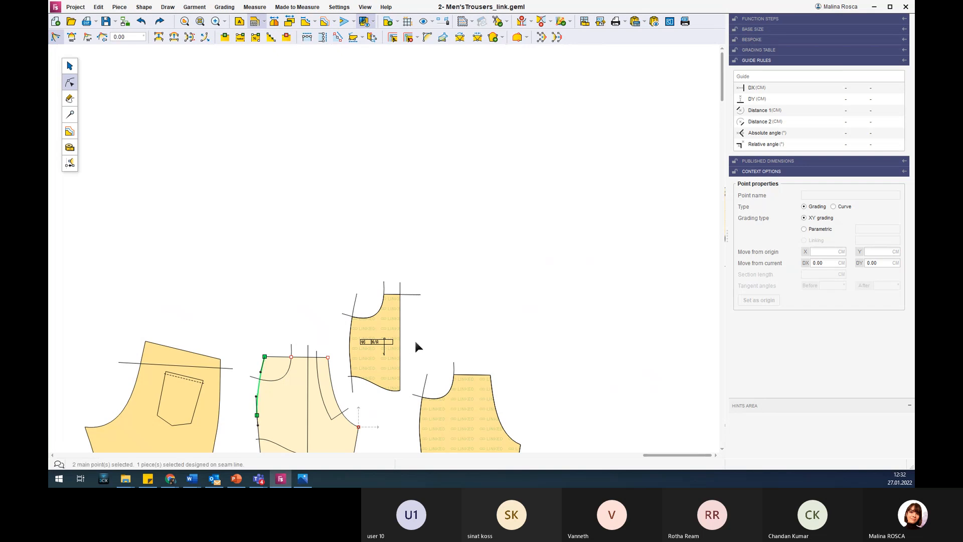
scroll(414, 339, down, 5)
scroll(391, 433, up, 4)
click(388, 304)
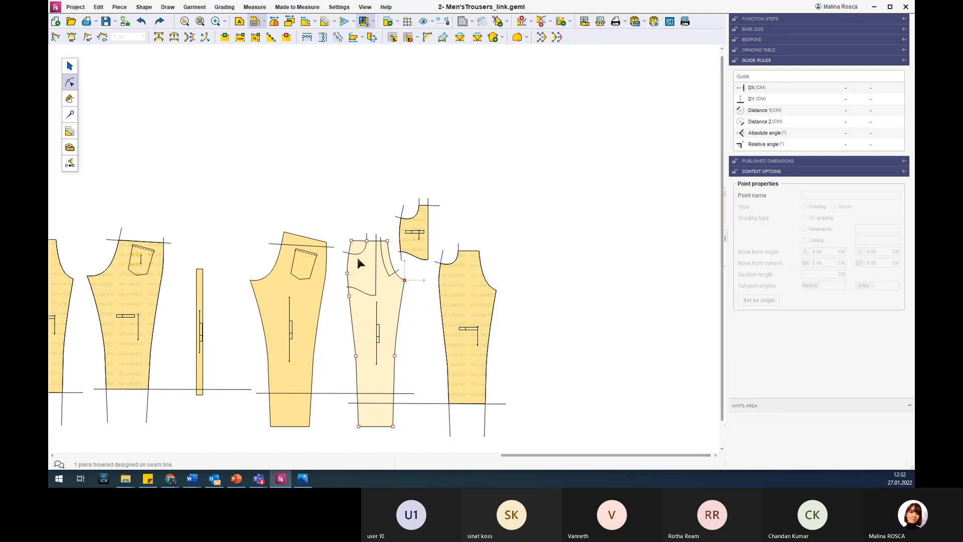
Detach the pocket from the linked back piece and place it outside, above the narrow rectangular piece.
click(136, 262)
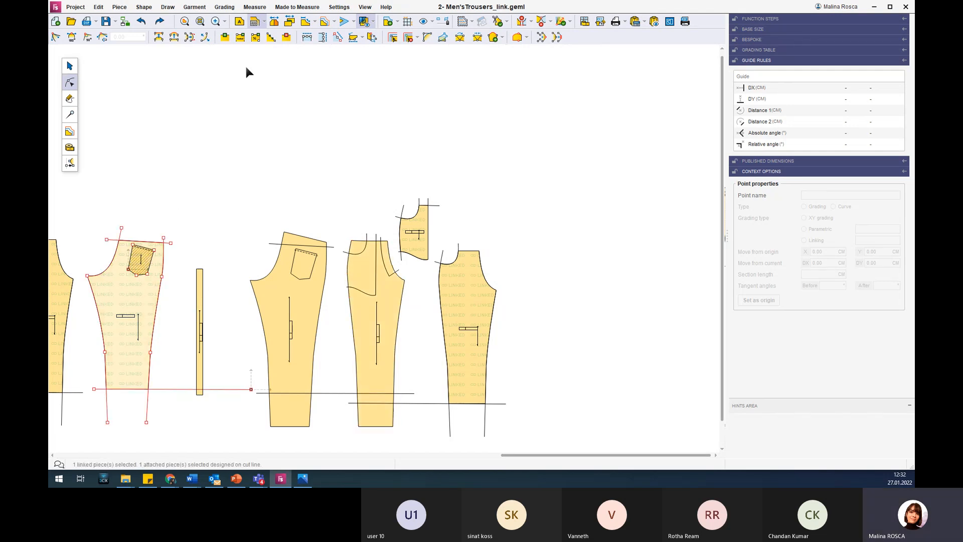
click(70, 115)
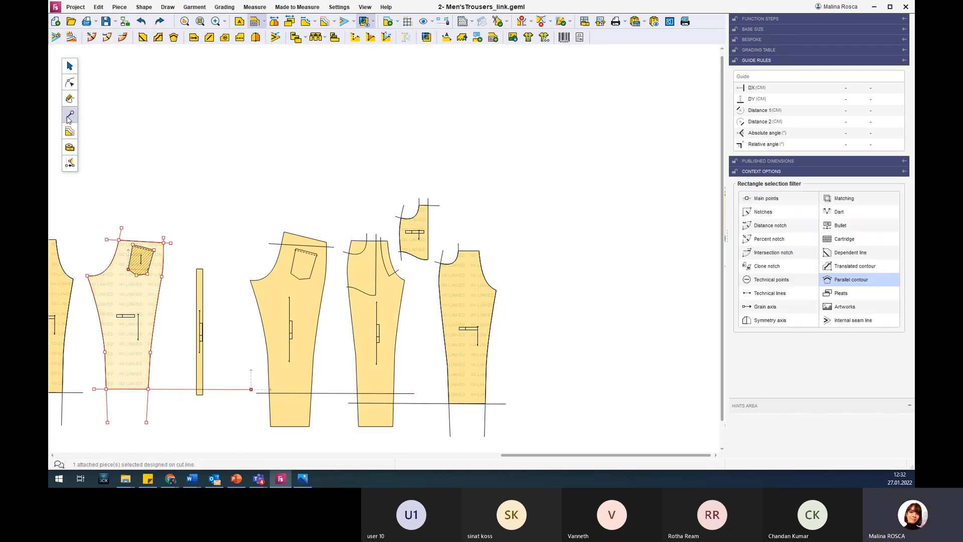
click(70, 67)
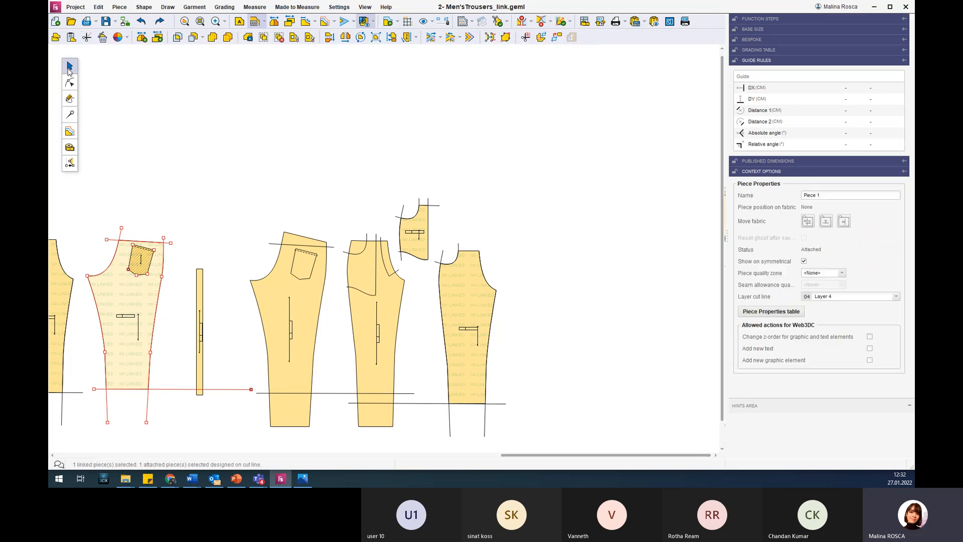
click(310, 37)
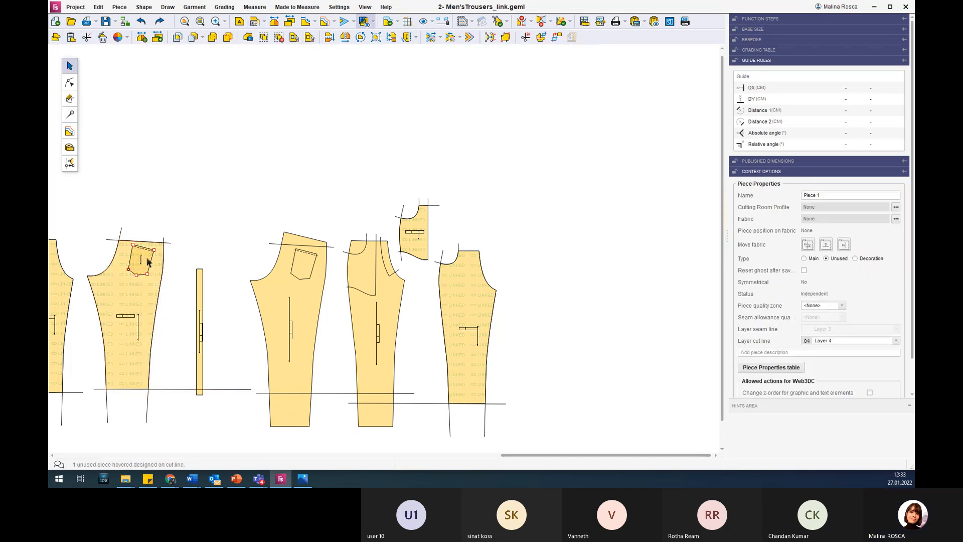
drag(125, 261, 188, 206)
scroll(118, 262, up, 3)
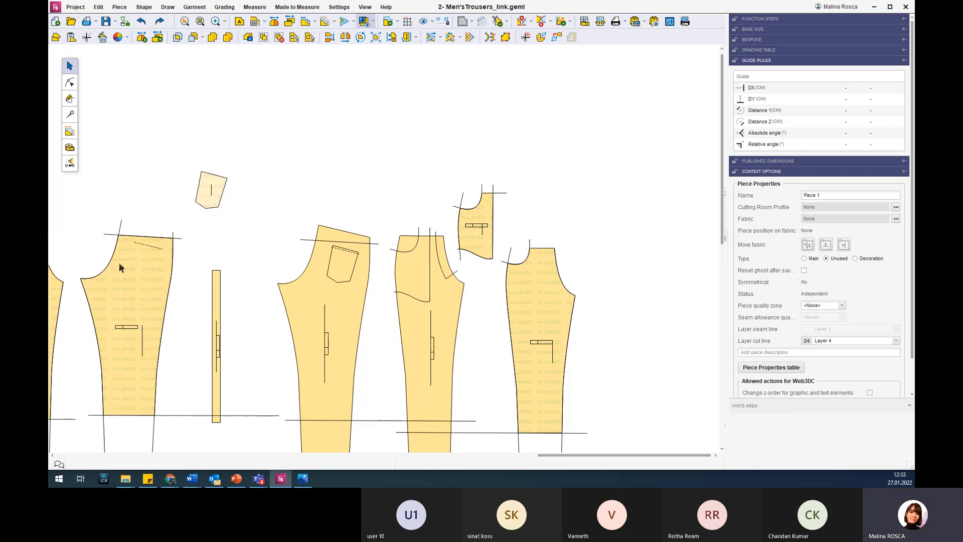
Compare the detached pocket and the linked back piece with the pocket surface on the base back piece.
scroll(142, 239, down, 2)
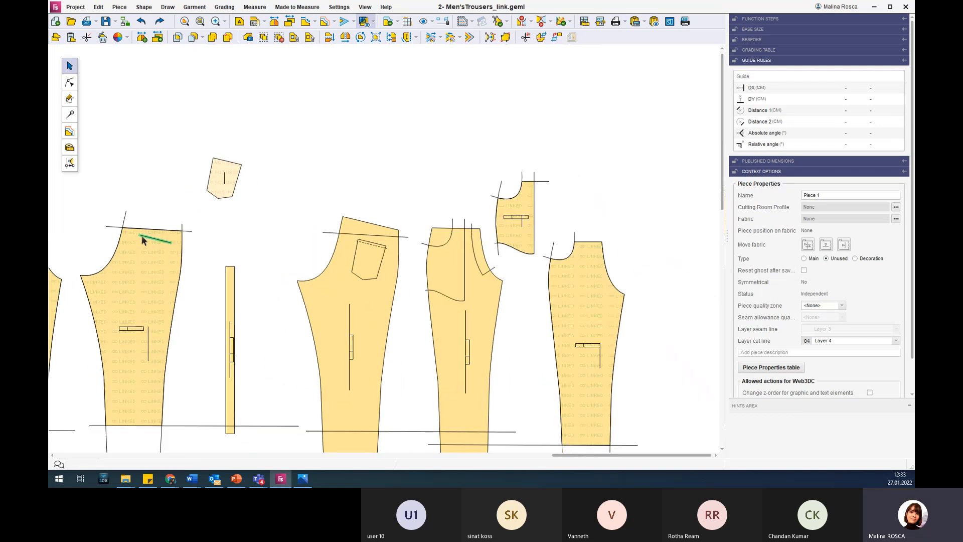
scroll(119, 341, up, 2)
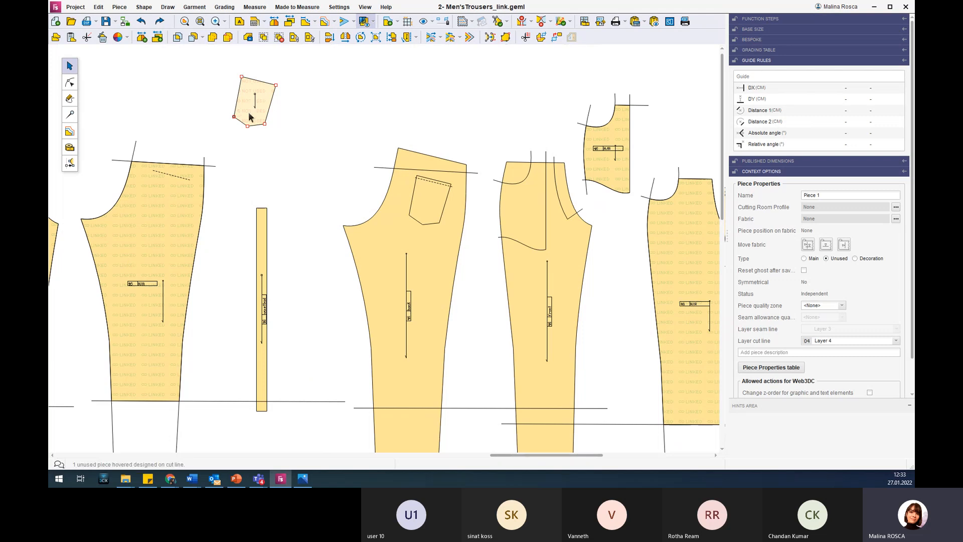
click(422, 245)
click(428, 205)
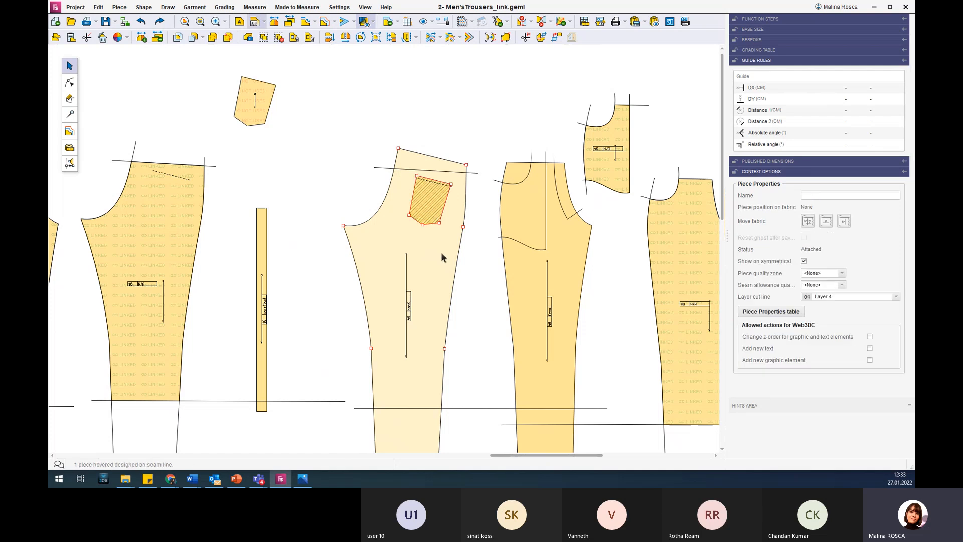
click(157, 202)
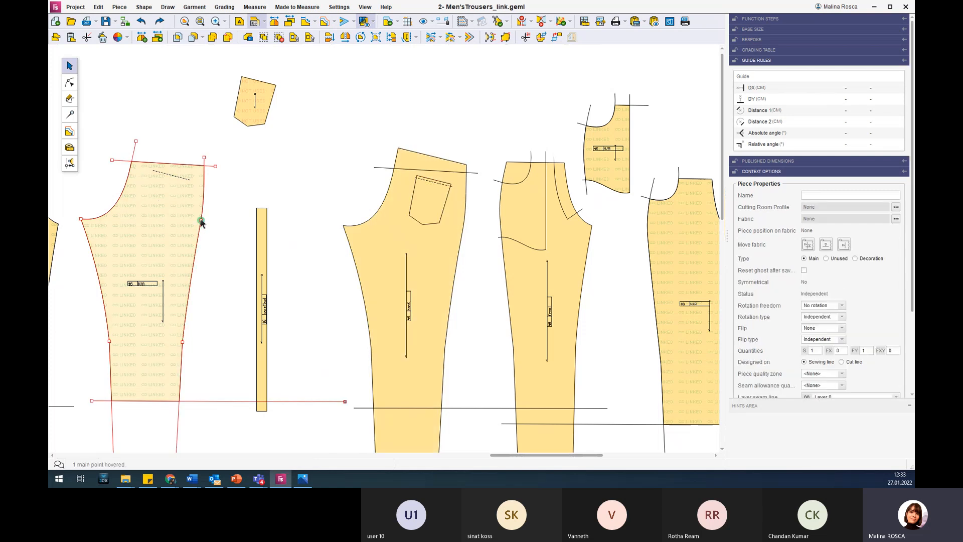
click(69, 83)
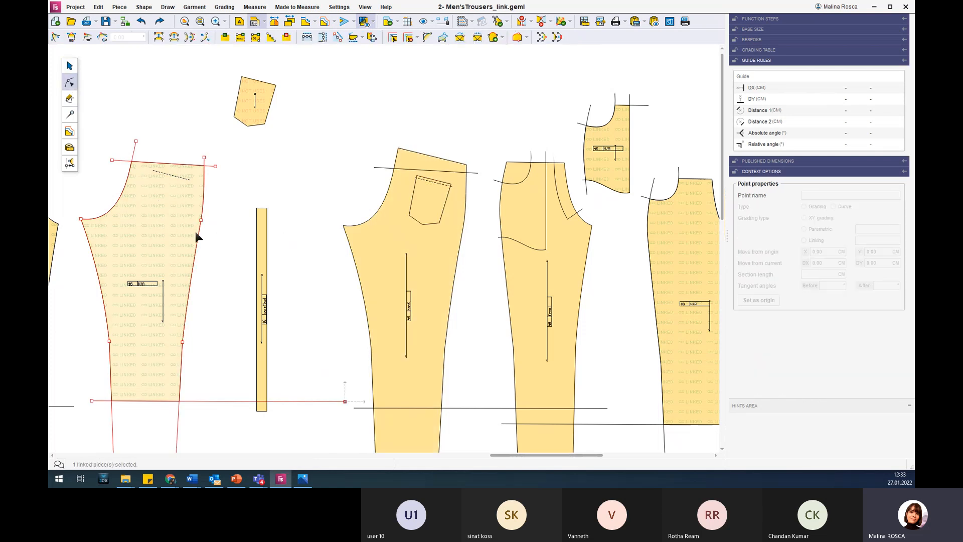
click(412, 249)
Undo the detached pocket's placement outside, and move the pocket lower within the linked back piece.
key(ctrl+z)
key(ctrl+z)
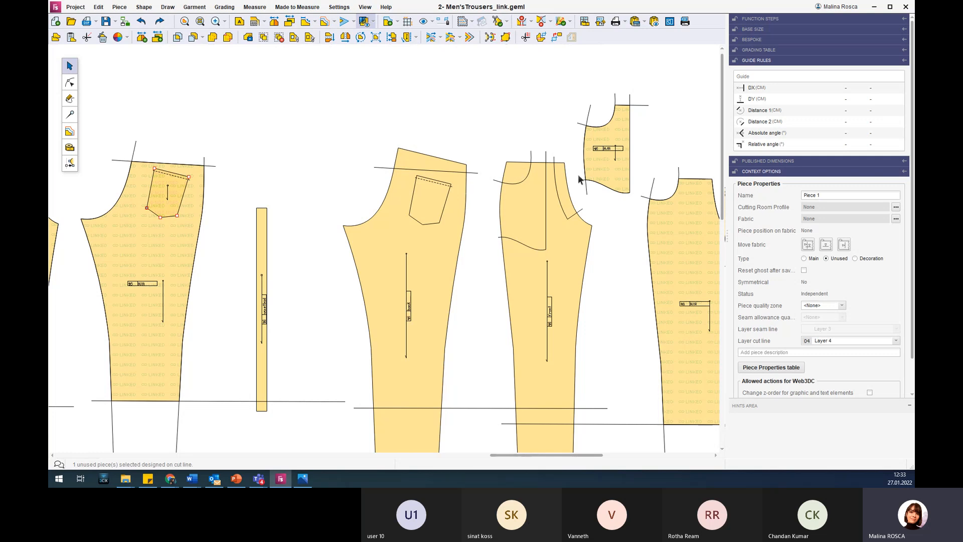
click(610, 175)
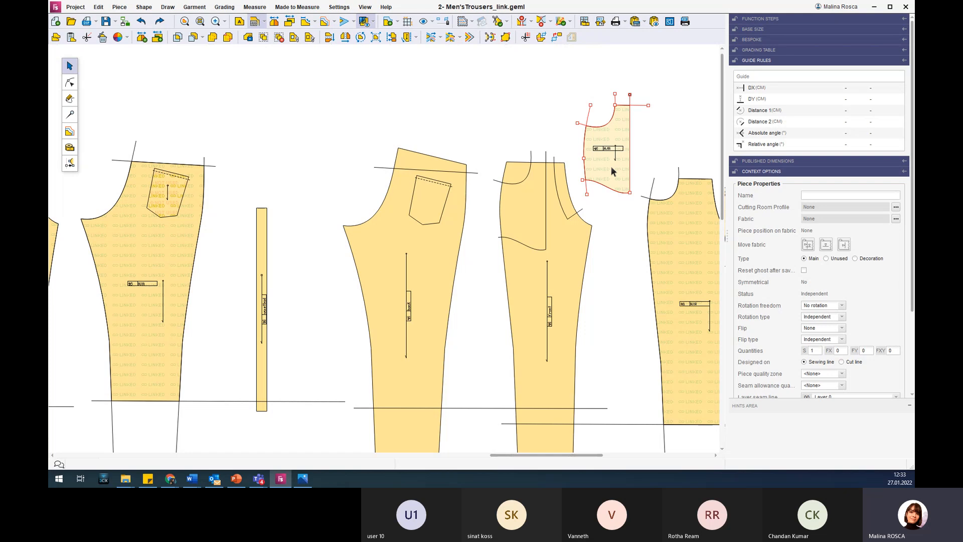
click(173, 191)
drag(185, 194, 159, 225)
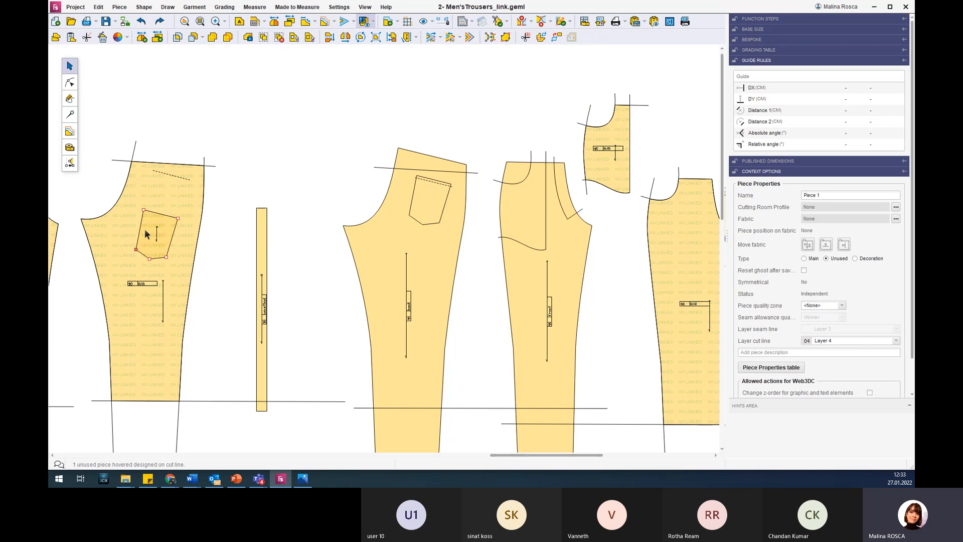
Delete the linked front and linked back pieces beside the narrow rectangular piece, together with the detached pocket.
scroll(145, 233, down, 3)
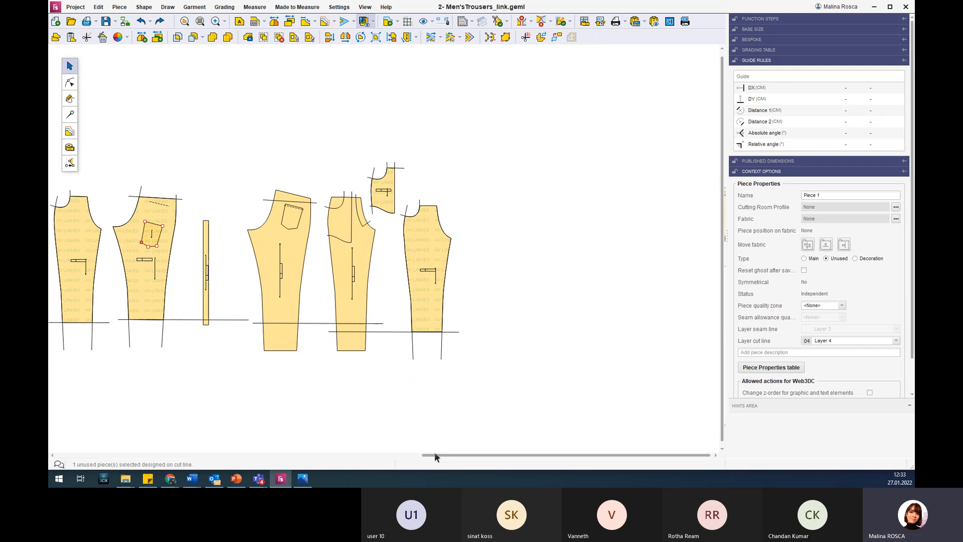
drag(434, 453, 195, 417)
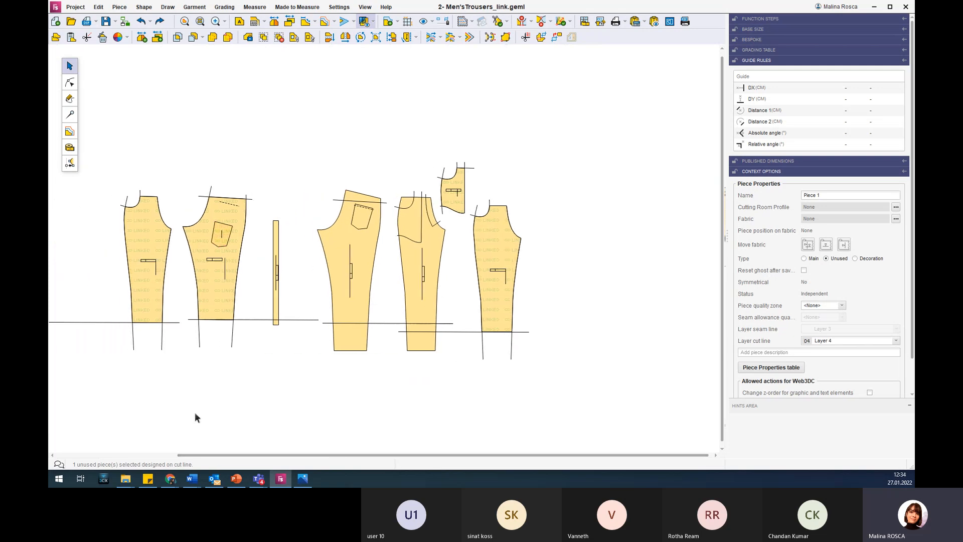
scroll(180, 258, up, 2)
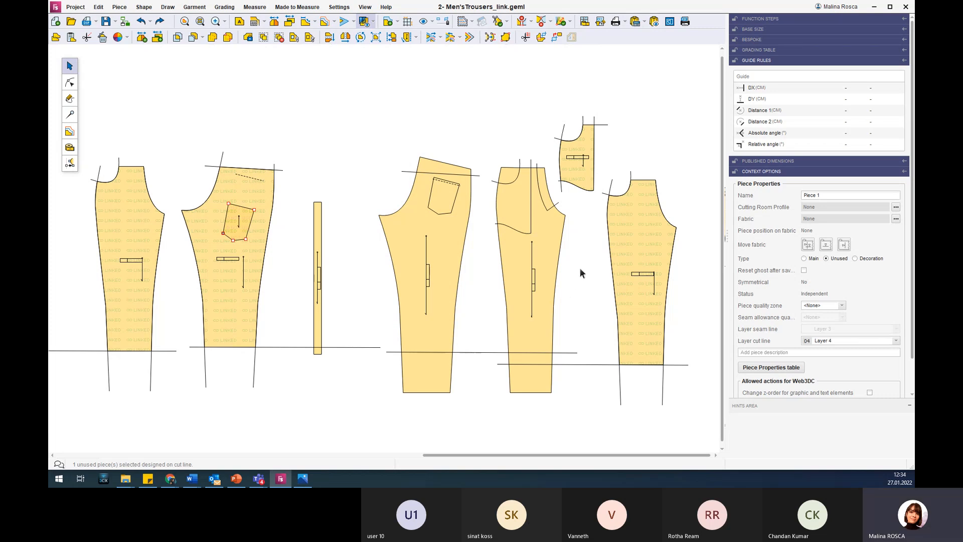
click(443, 228)
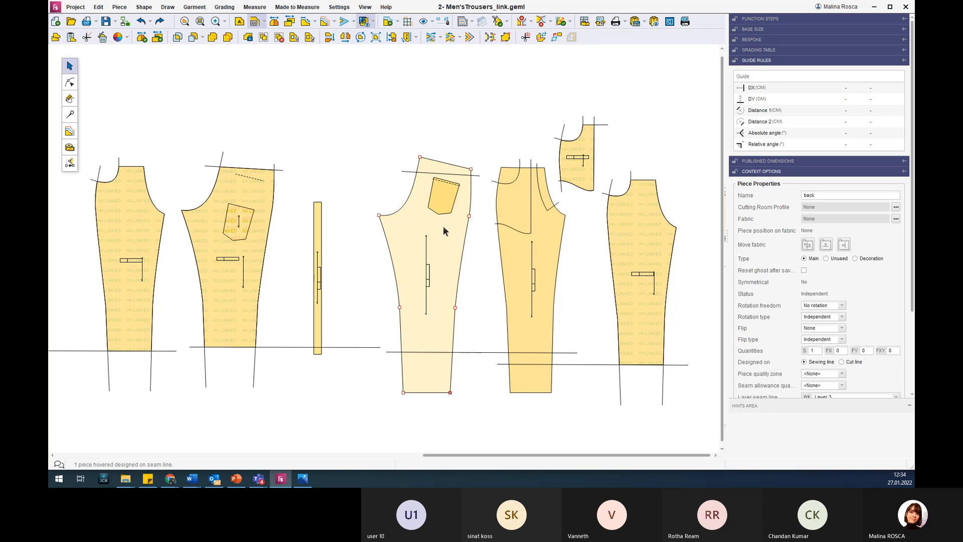
click(333, 166)
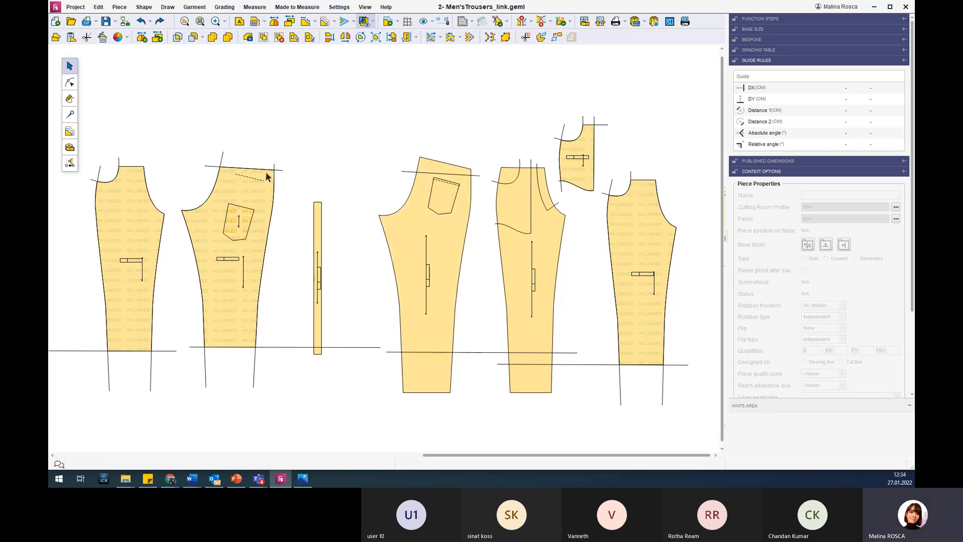
drag(297, 382, 89, 123)
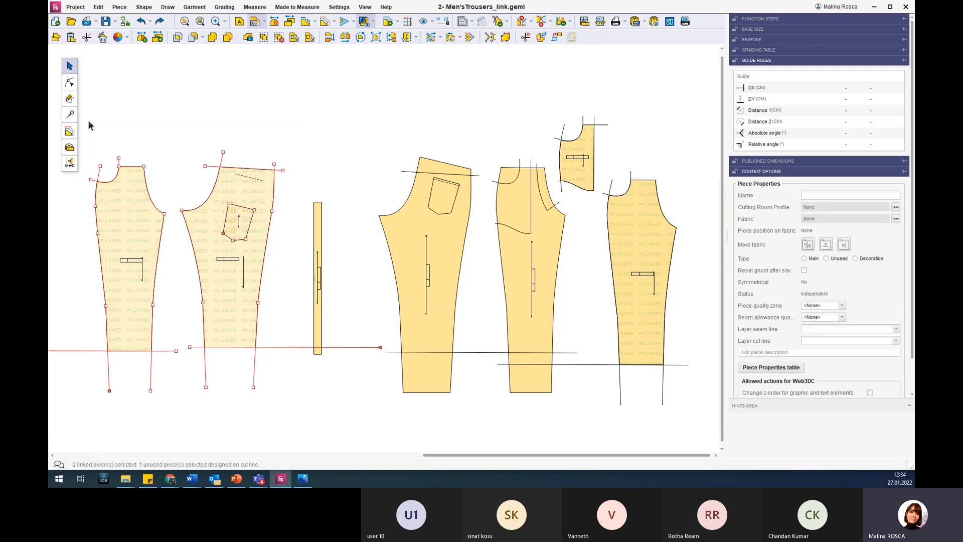
key(Delete)
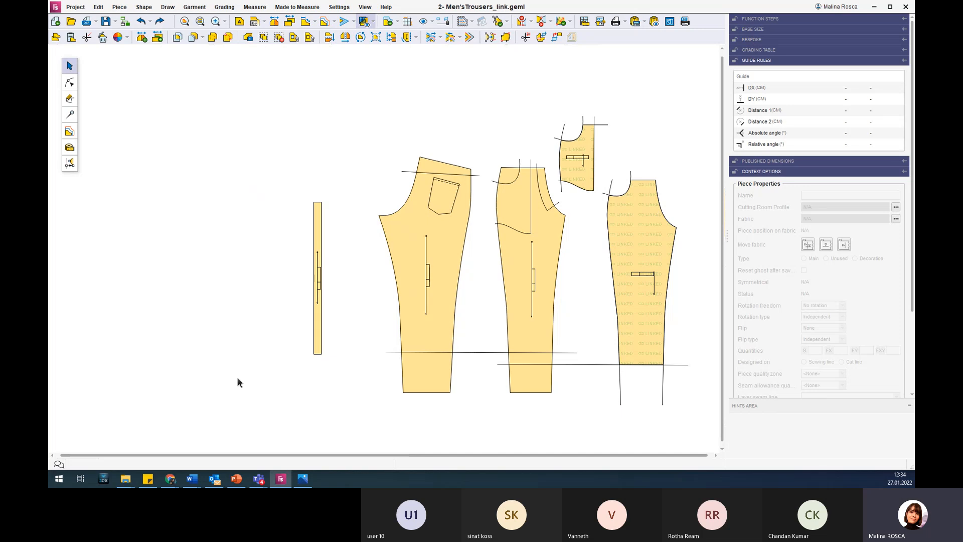
Duplicate the base back piece into the free area on the far side of the narrow rectangular piece.
drag(411, 225, 172, 211)
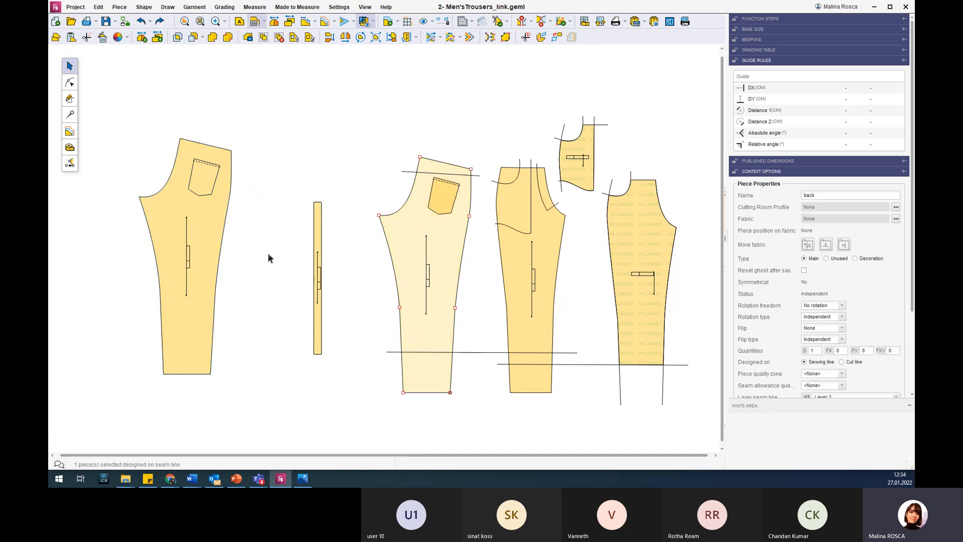
click(259, 242)
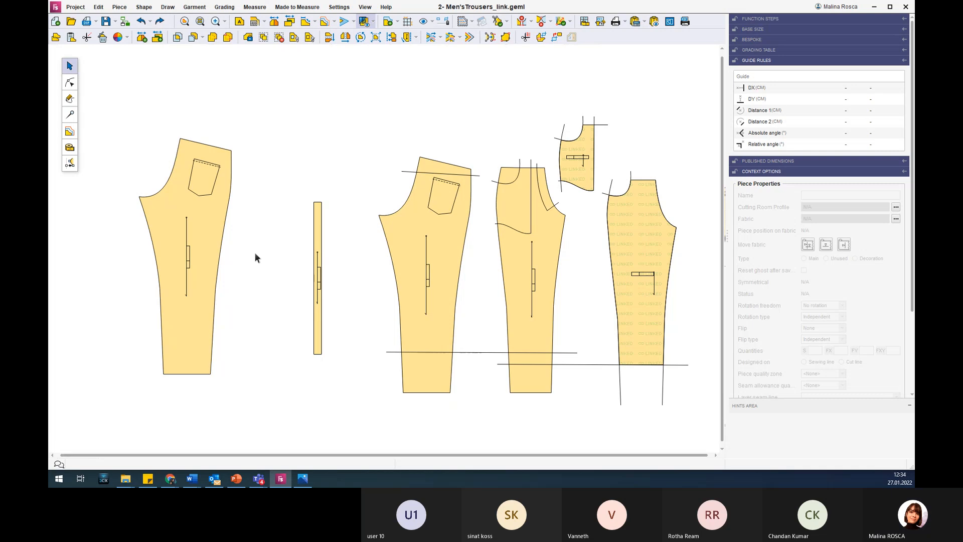
Draw a four-point free curve about 57 cm across, passing over the copied back piece between its waist edge and pocket.
click(69, 99)
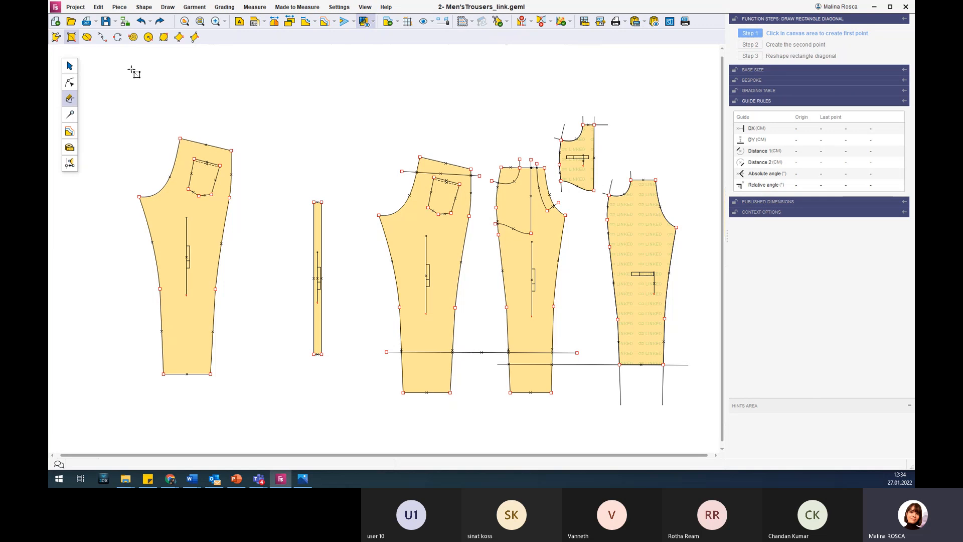
click(102, 37)
scroll(172, 146, up, 2)
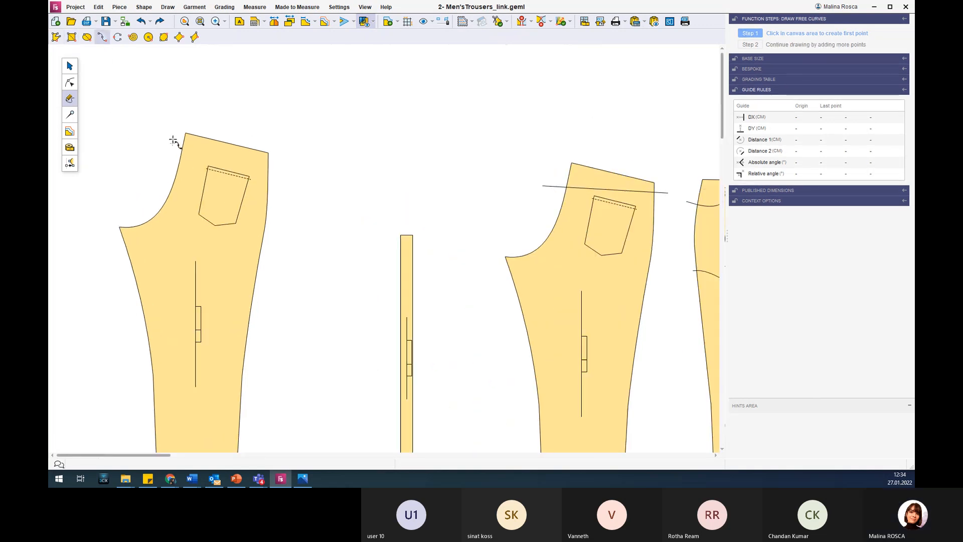
click(144, 115)
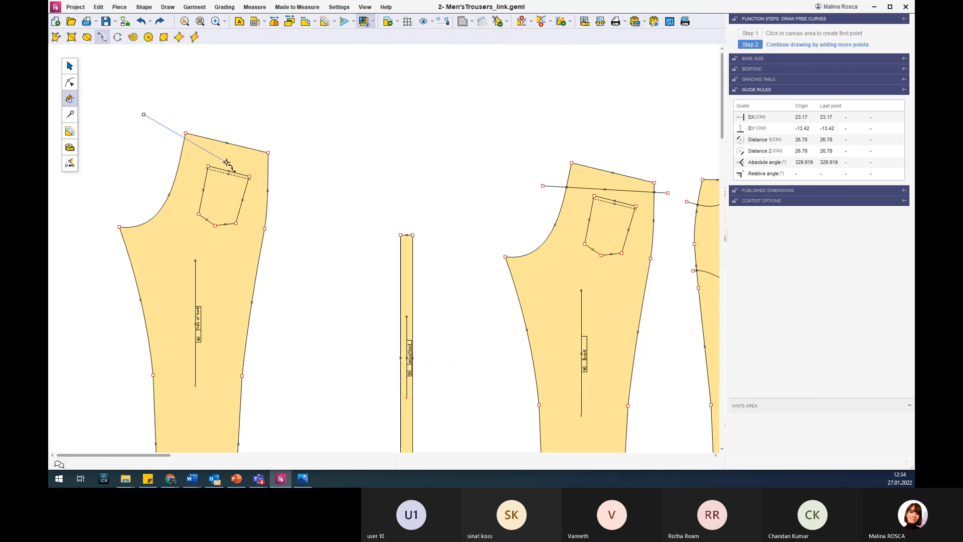
click(311, 173)
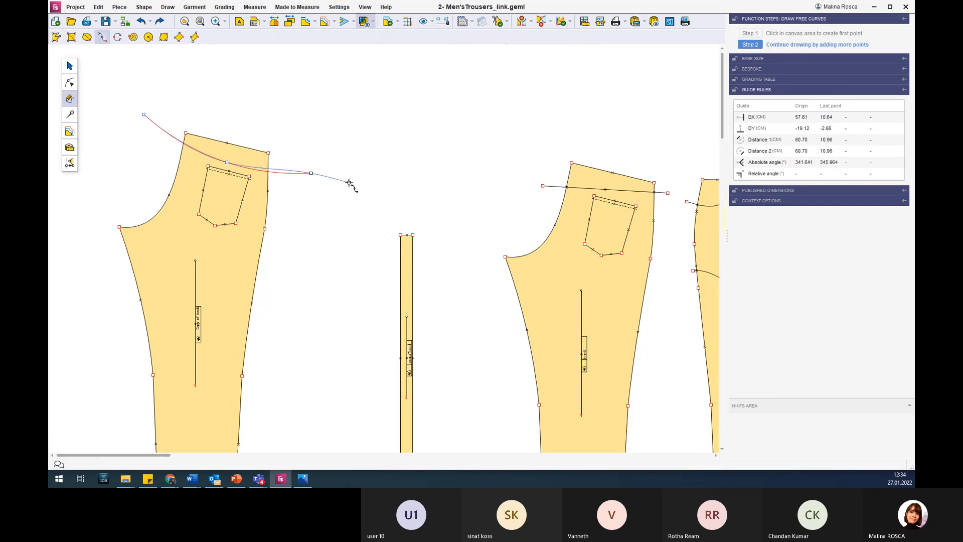
click(341, 167)
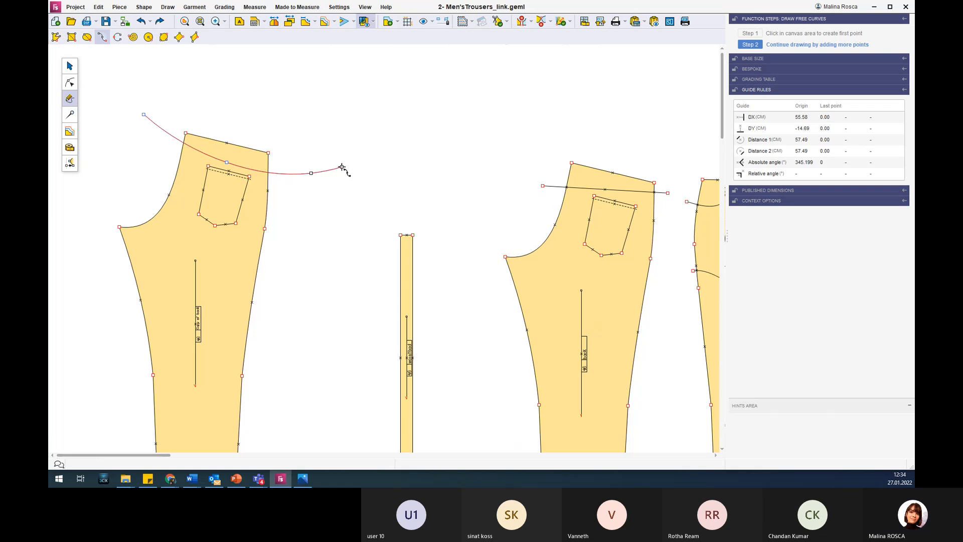
right_click(341, 167)
scroll(143, 227, down, 2)
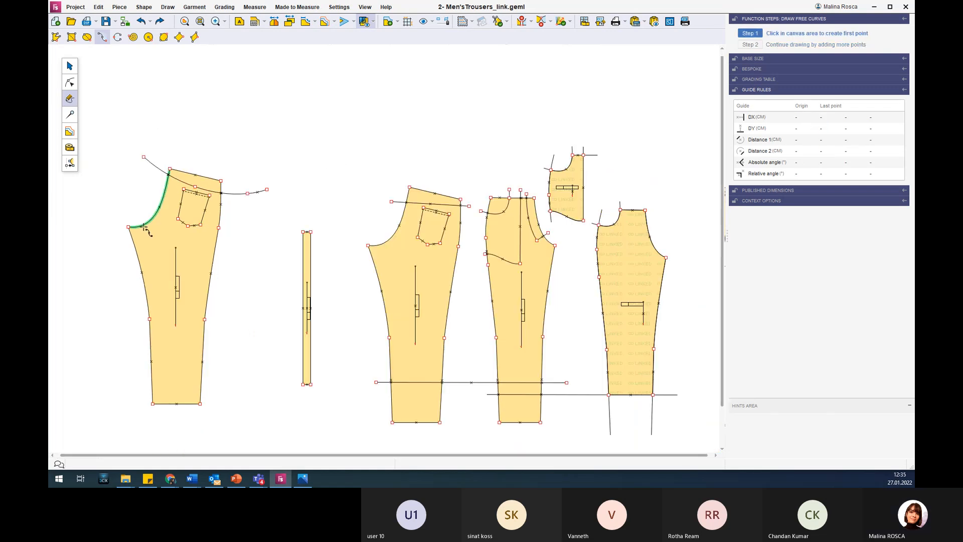
Draw a free curve about 56 cm across, sagging over the lower leg of the copied back piece just above its hem.
scroll(166, 448, up, 3)
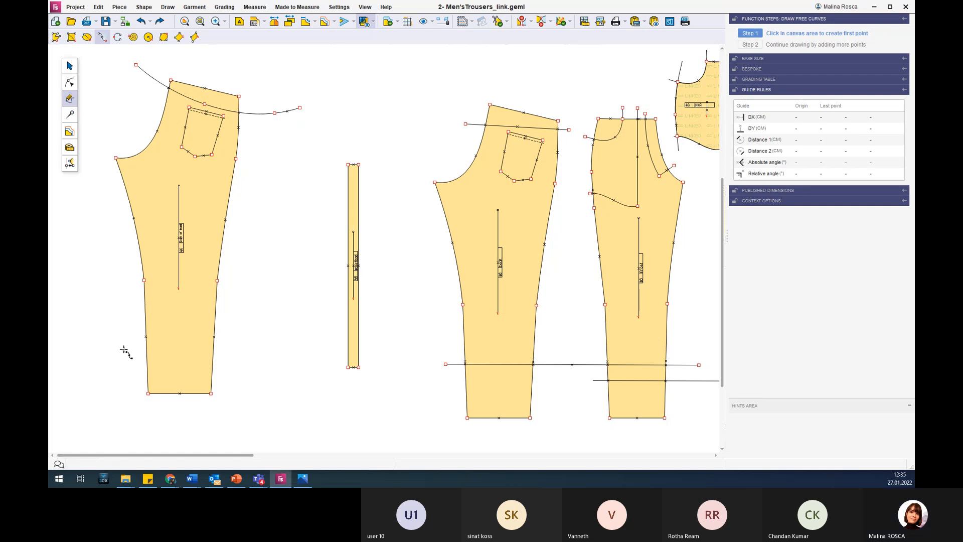
click(104, 324)
click(176, 372)
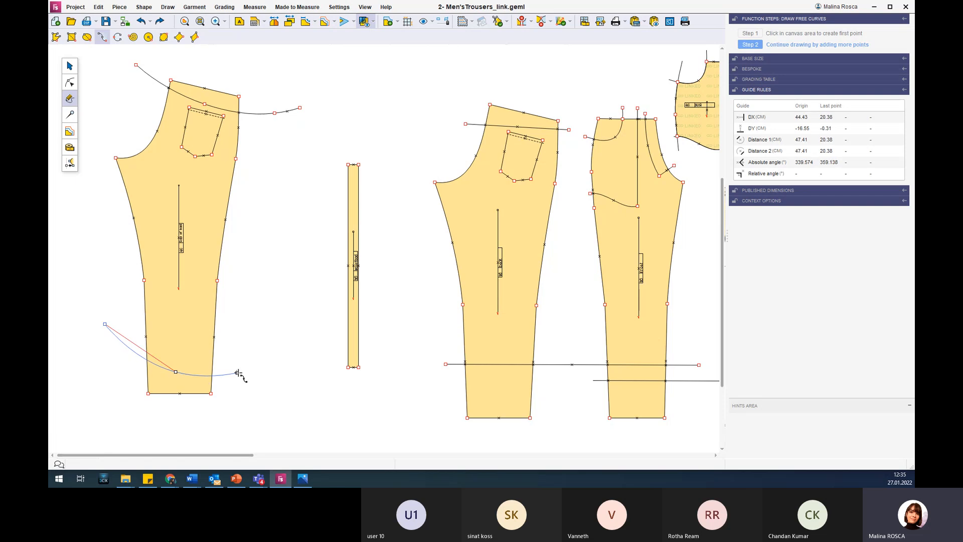
click(265, 334)
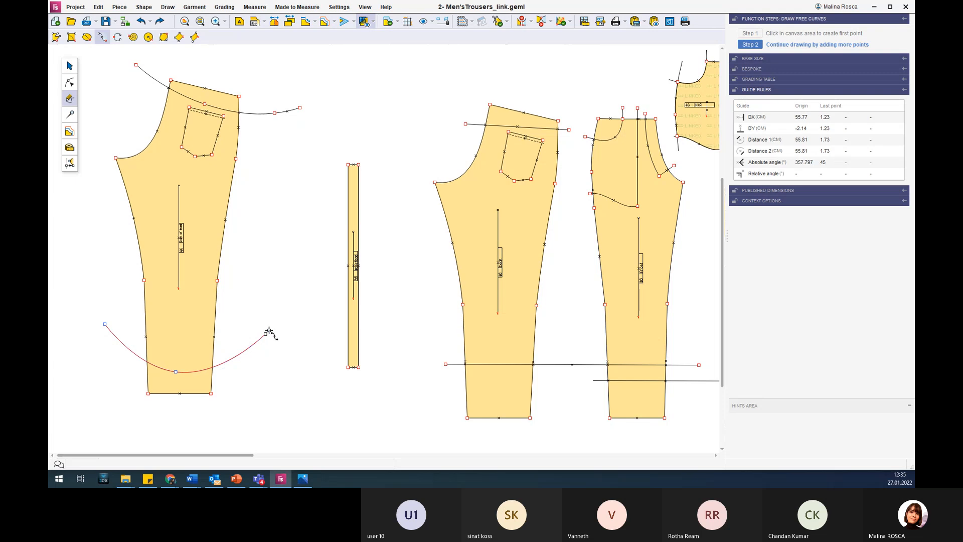
click(268, 331)
click(269, 332)
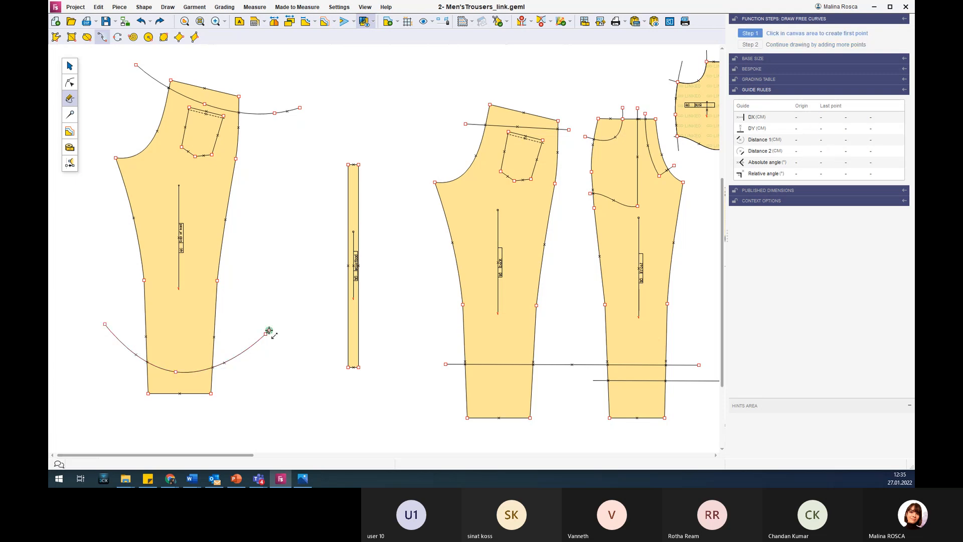
Create a linked piece from the copied back's waist section above the upper curve and place it just above the copy.
scroll(281, 290, down, 2)
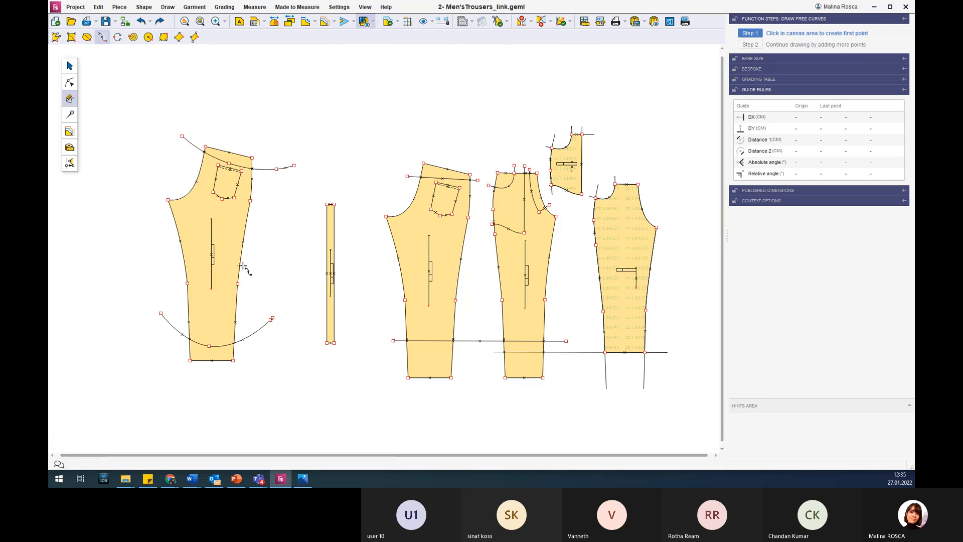
scroll(253, 254, down, 1)
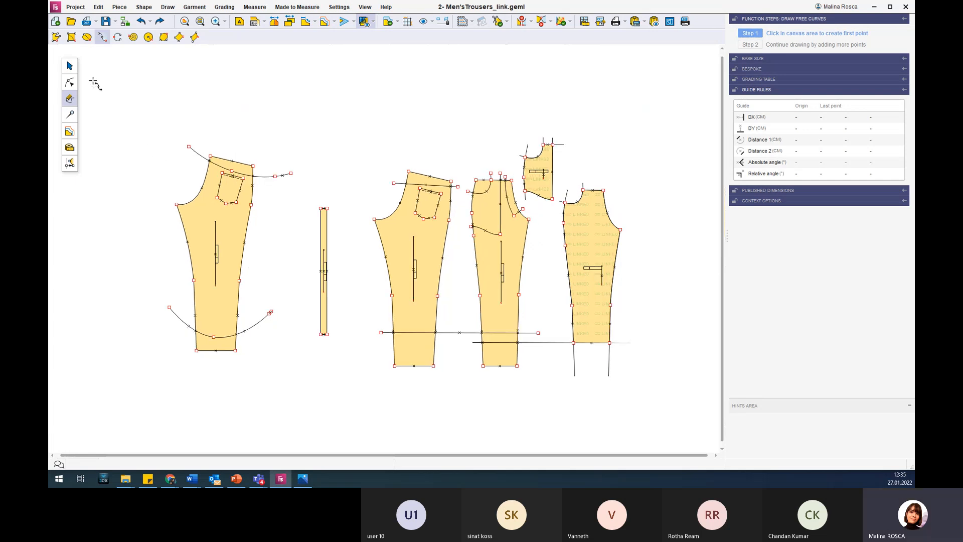
click(68, 65)
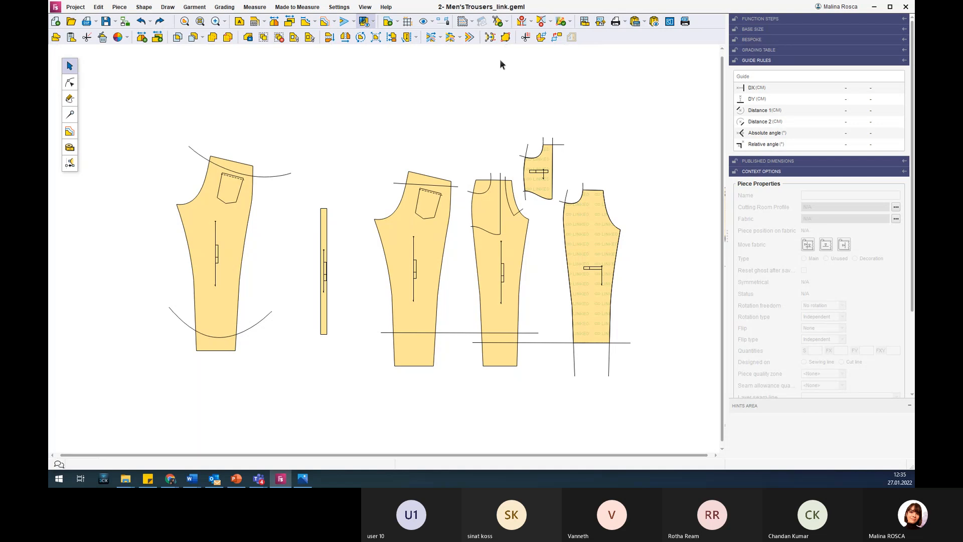
click(540, 37)
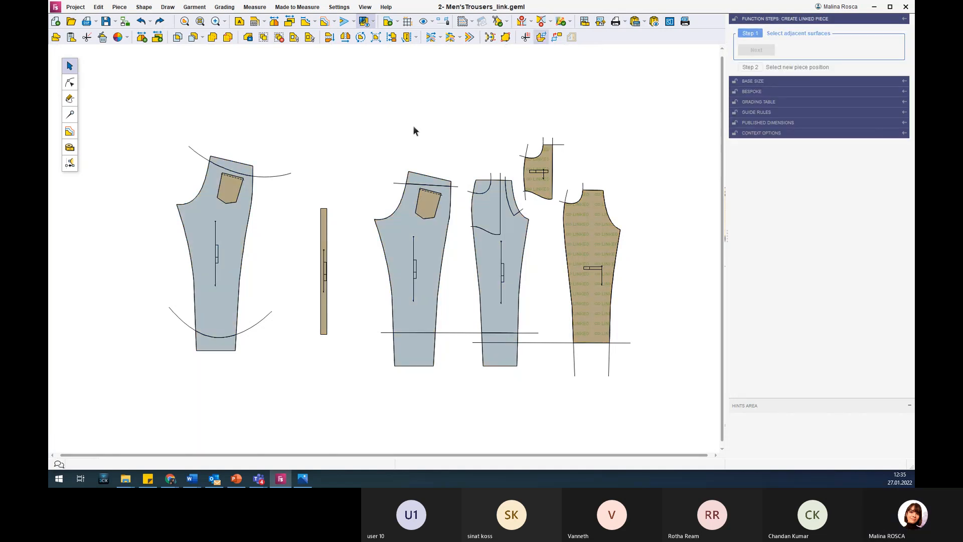
click(240, 170)
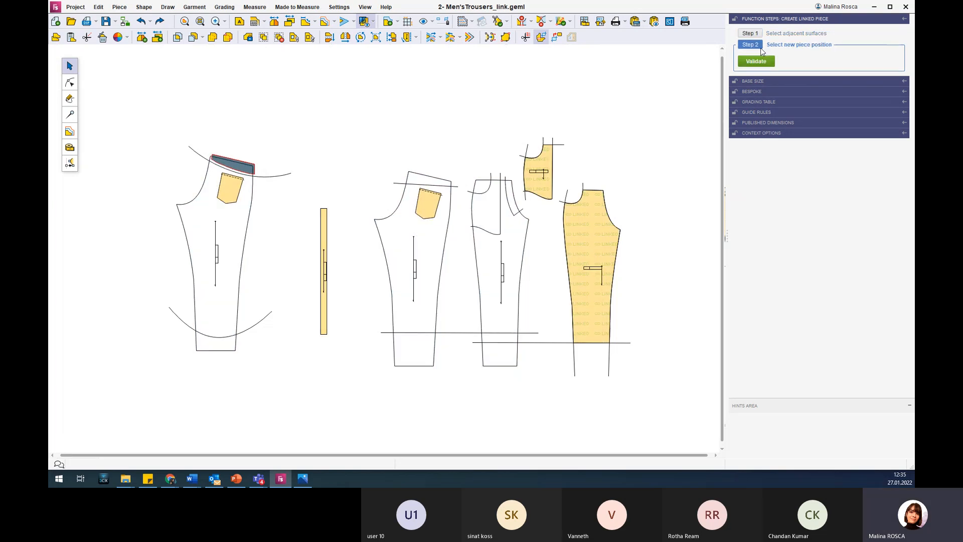
click(247, 123)
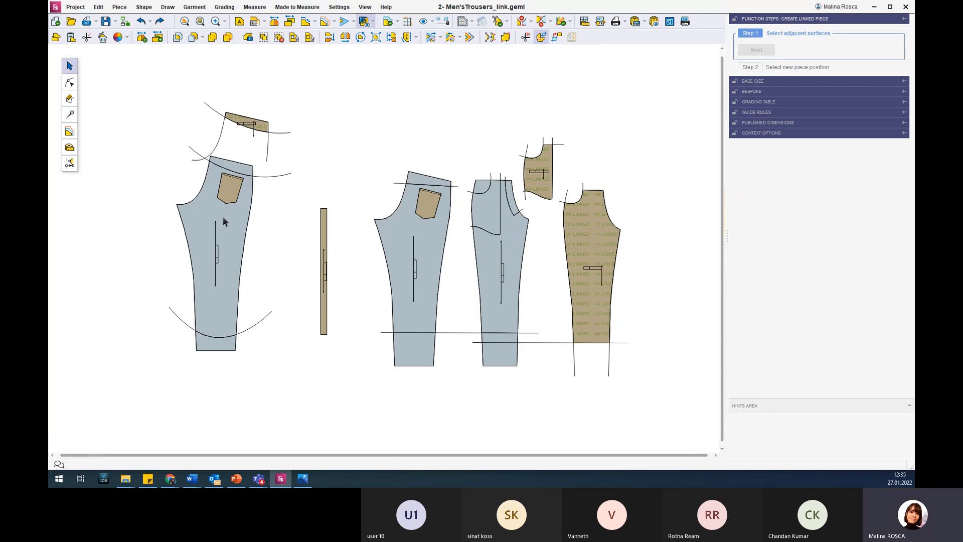
Create a linked piece from the copied back's section between the two curves, including the pocket, and place it beside the copy, away from the narrow piece.
click(200, 215)
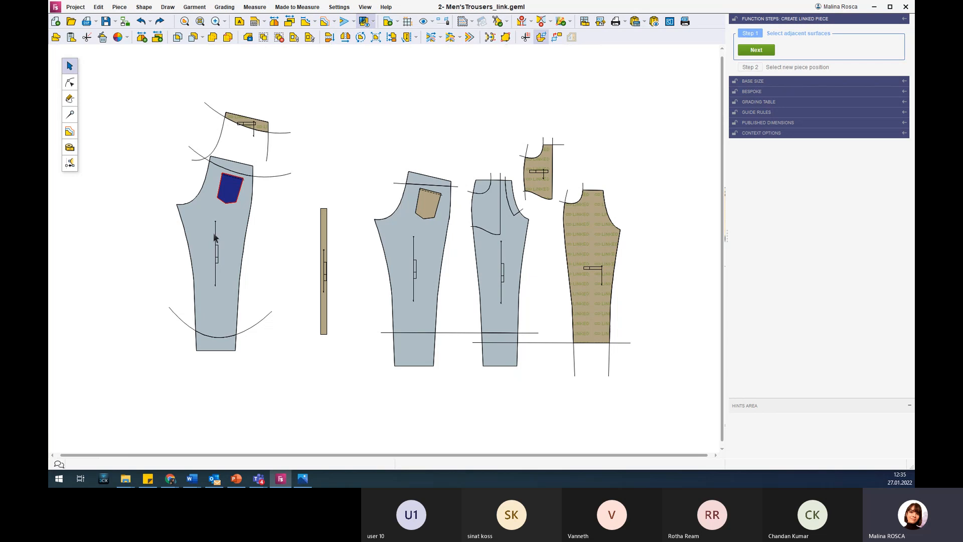
click(198, 223)
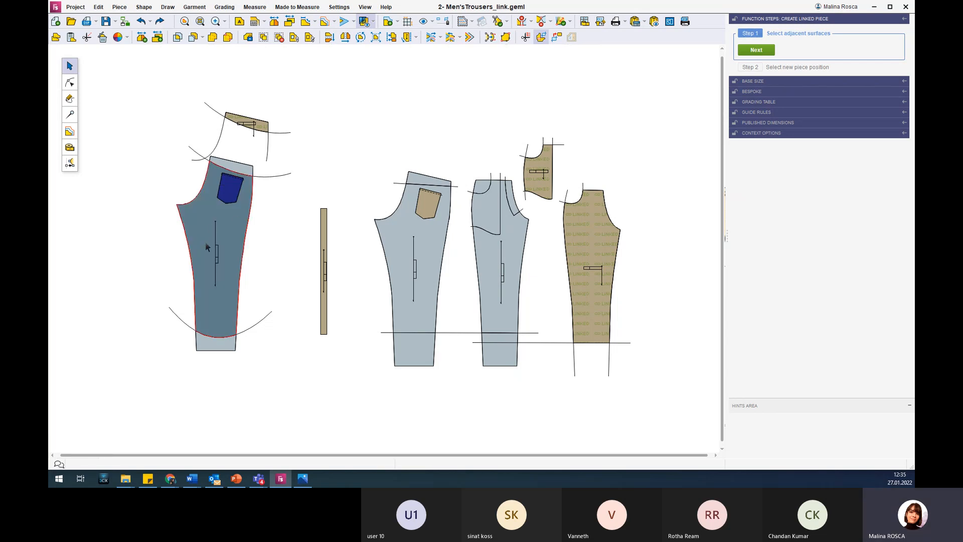
click(232, 194)
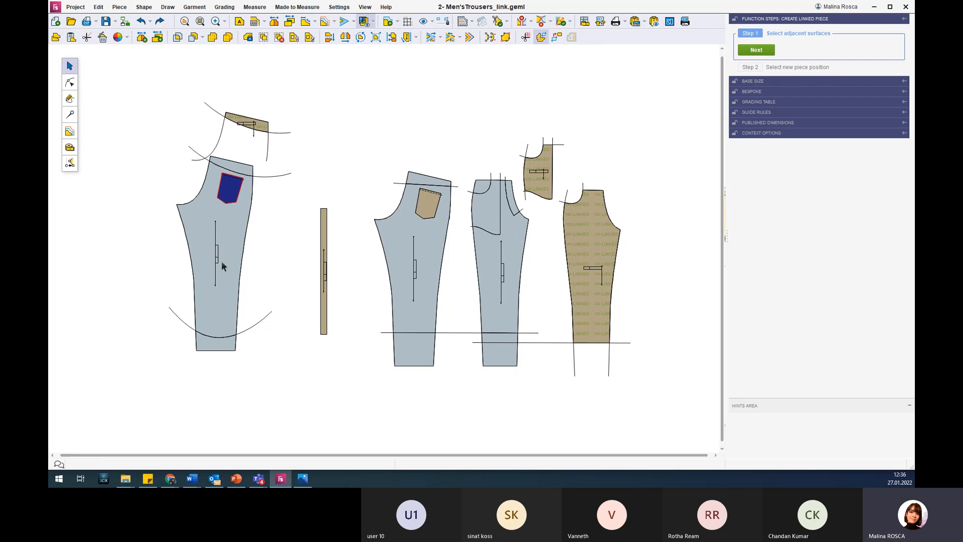
click(206, 220)
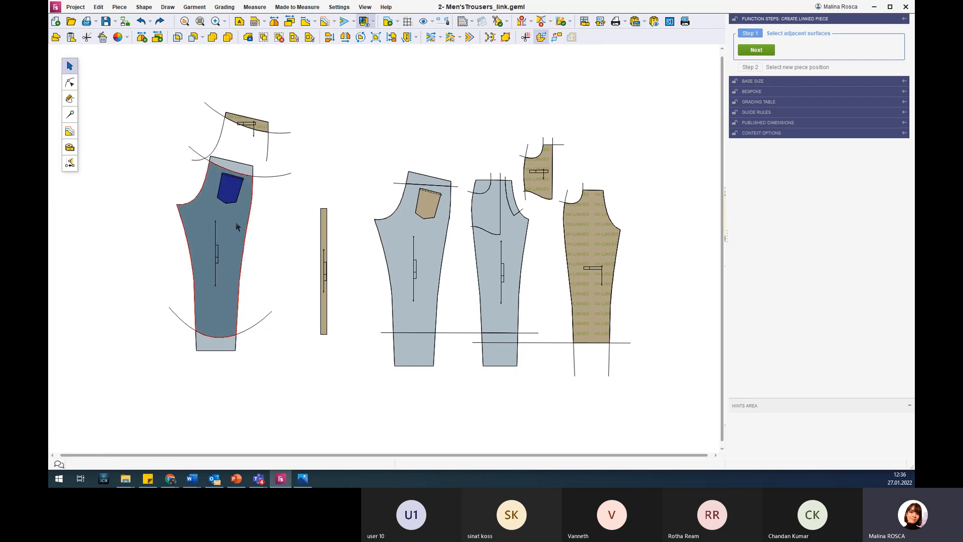
click(756, 49)
click(677, 149)
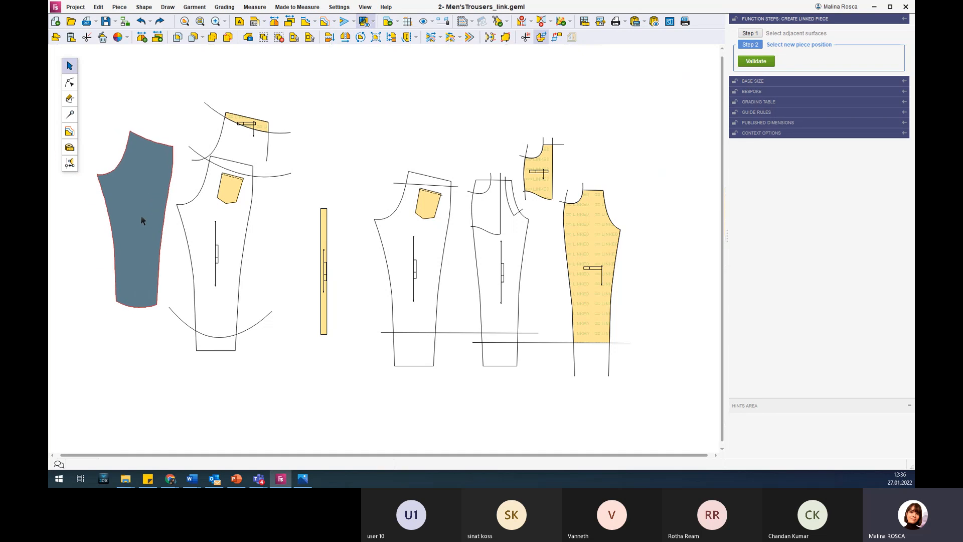
click(114, 204)
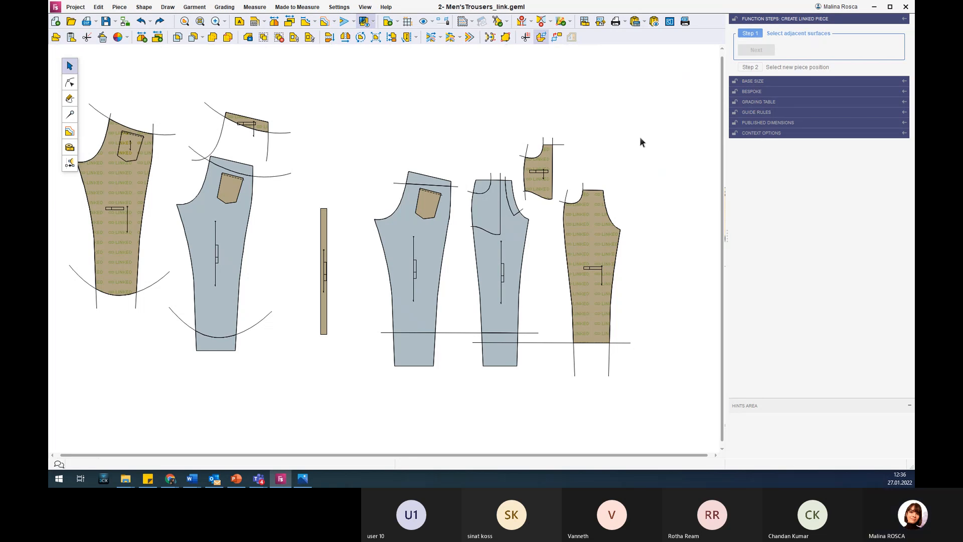
key(Escape)
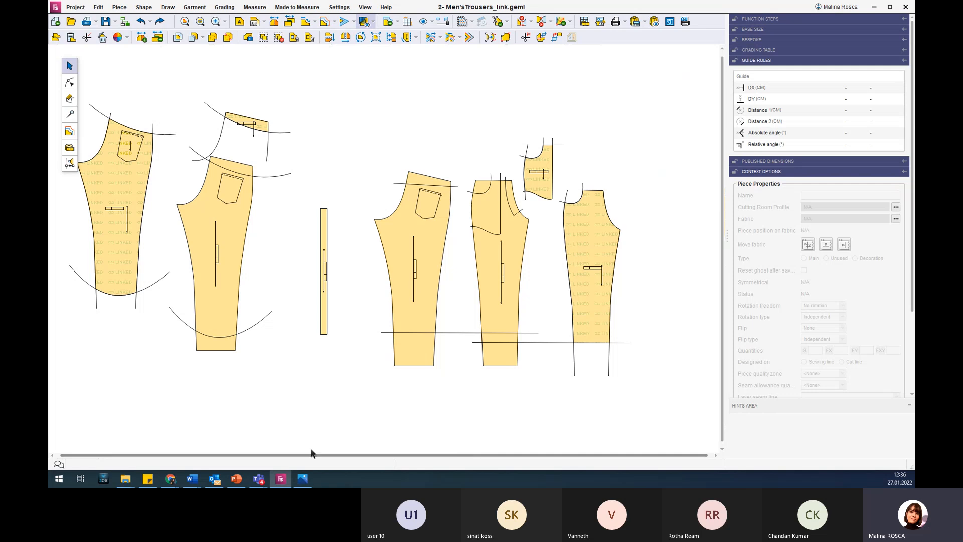
Nudge the upper curve's section near the copied back's pocket down, back up and sideways to test the update of the linked pieces.
scroll(70, 191, down, 3)
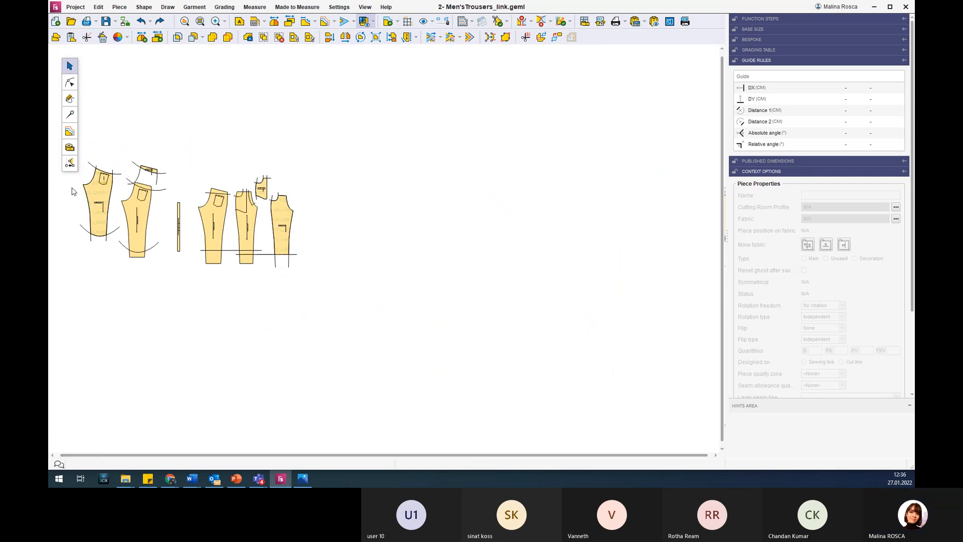
scroll(60, 186, up, 4)
scroll(59, 187, up, 1)
scroll(56, 202, down, 1)
scroll(52, 278, up, 1)
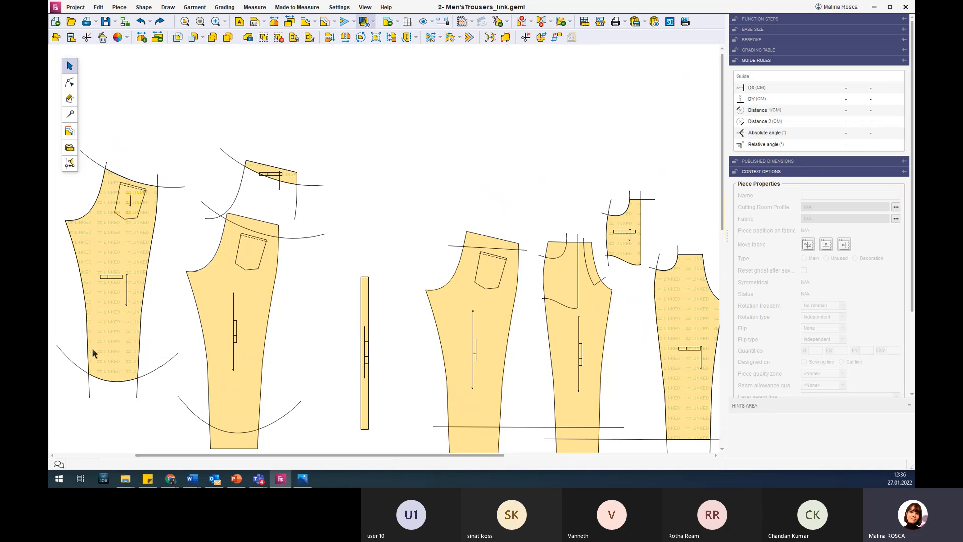
scroll(126, 307, down, 1)
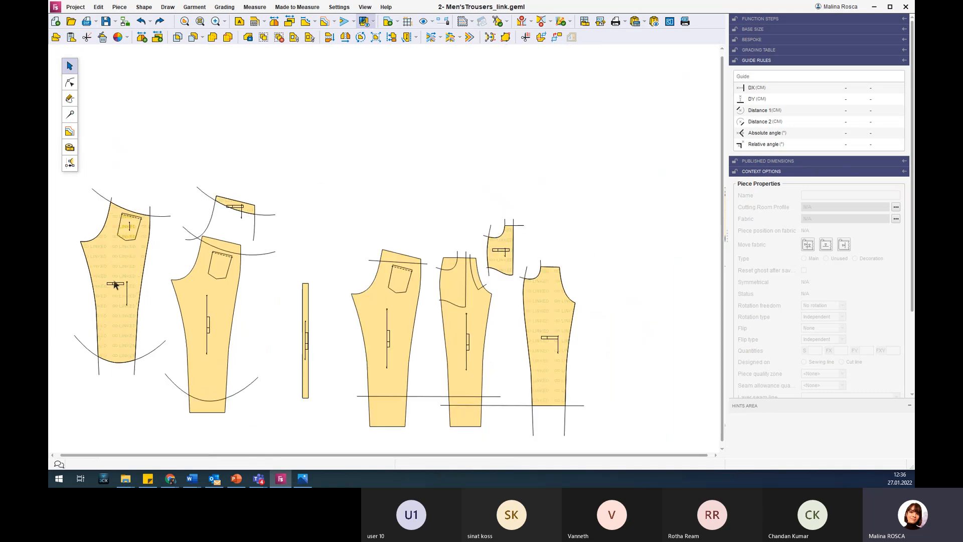
click(208, 276)
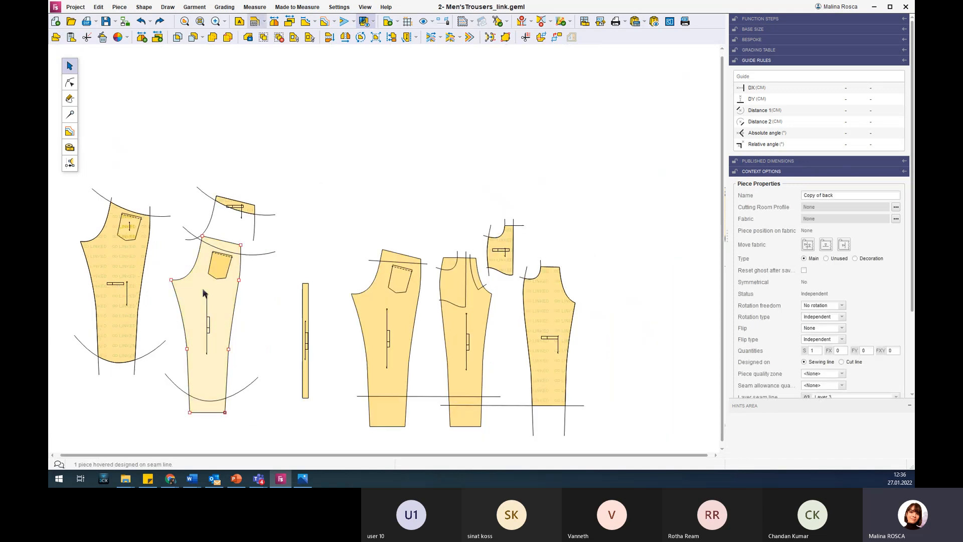
click(69, 82)
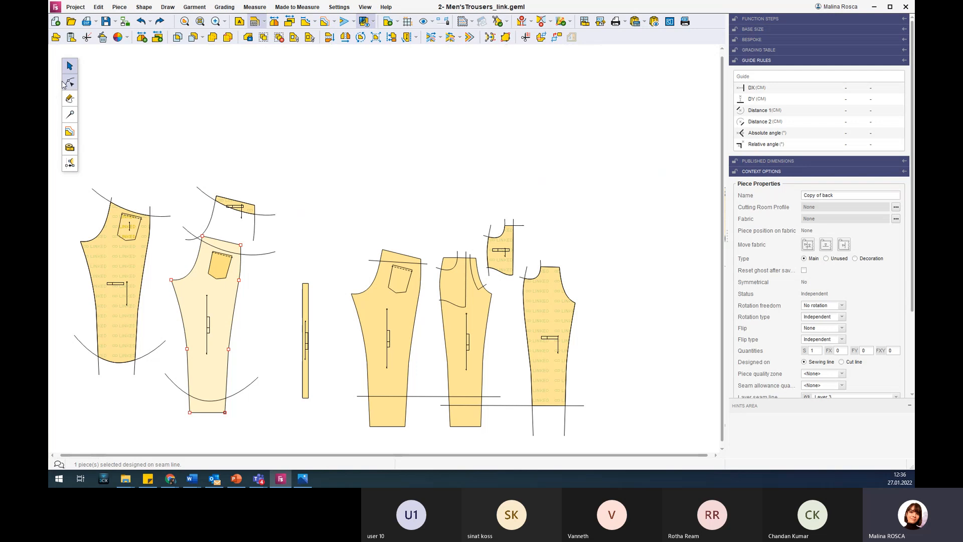
click(251, 256)
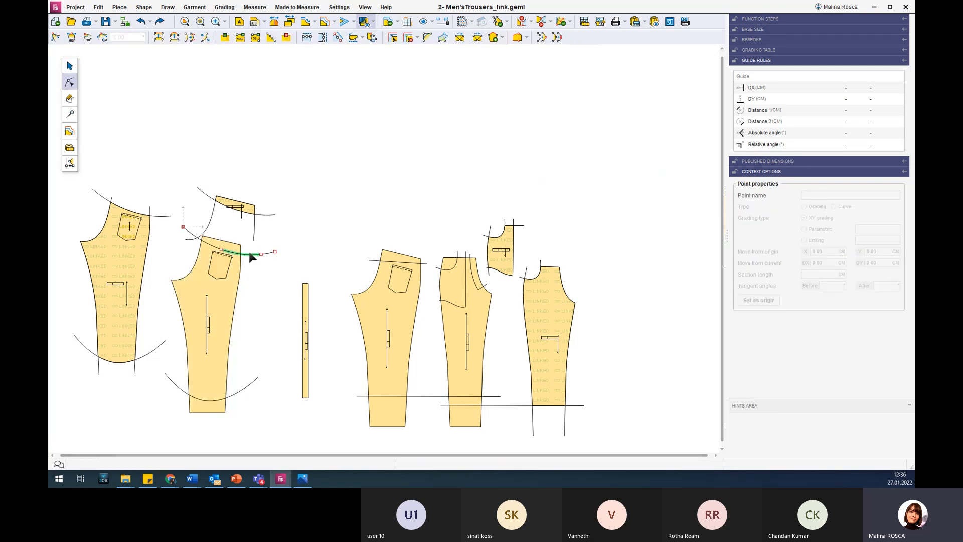
key(Down)
key(Down)
key(Down)
key(Down)
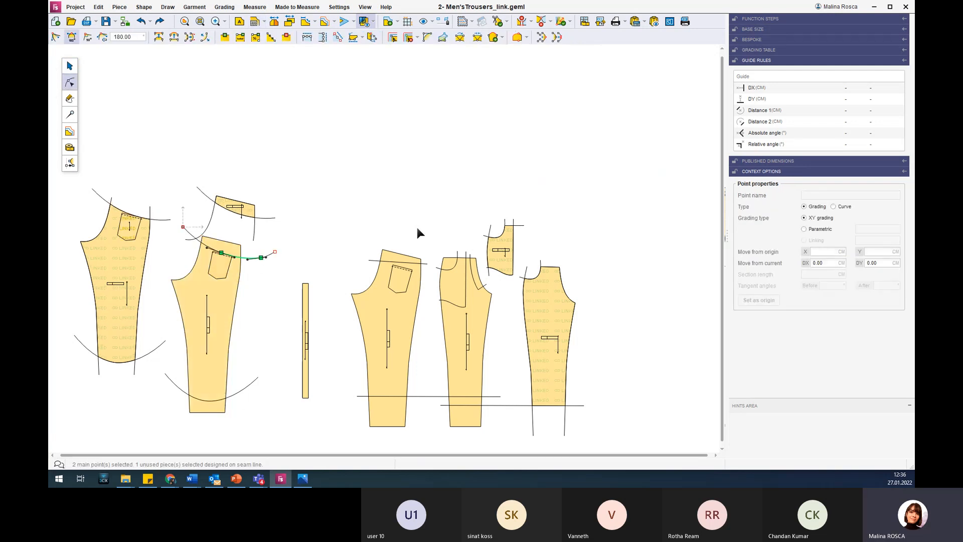
key(Down)
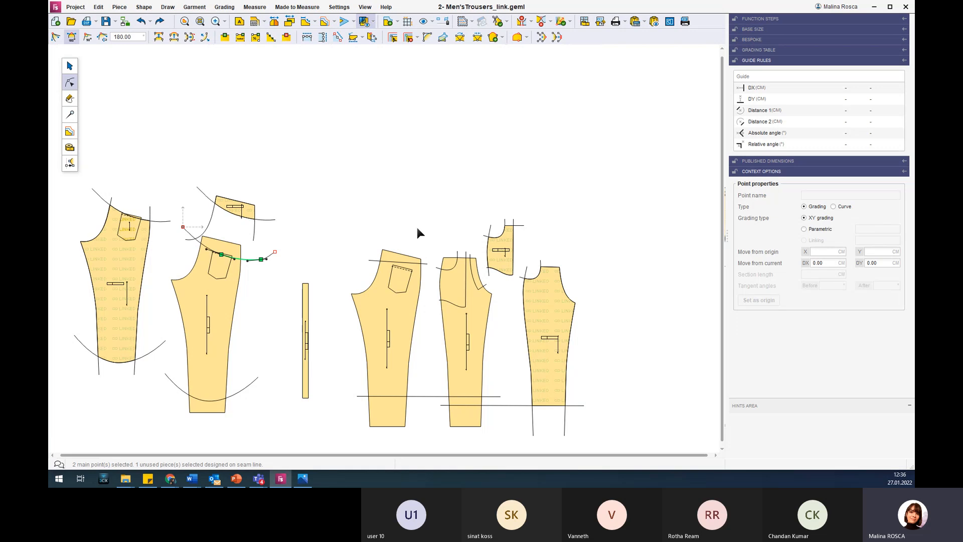
key(Up)
key(Up)
key(Up)
key(Up)
key(Left)
key(Left)
key(Left)
key(Left)
key(Left)
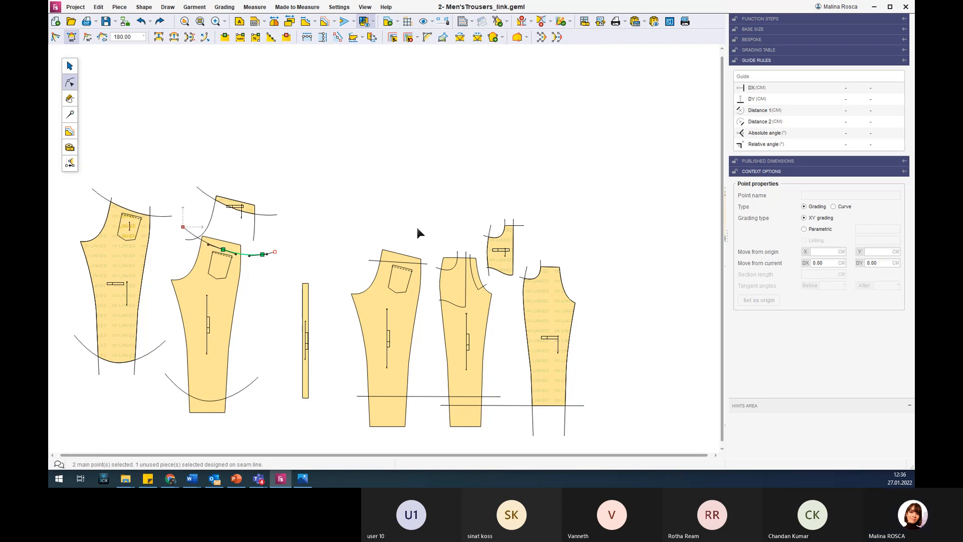
key(Right)
key(Right)
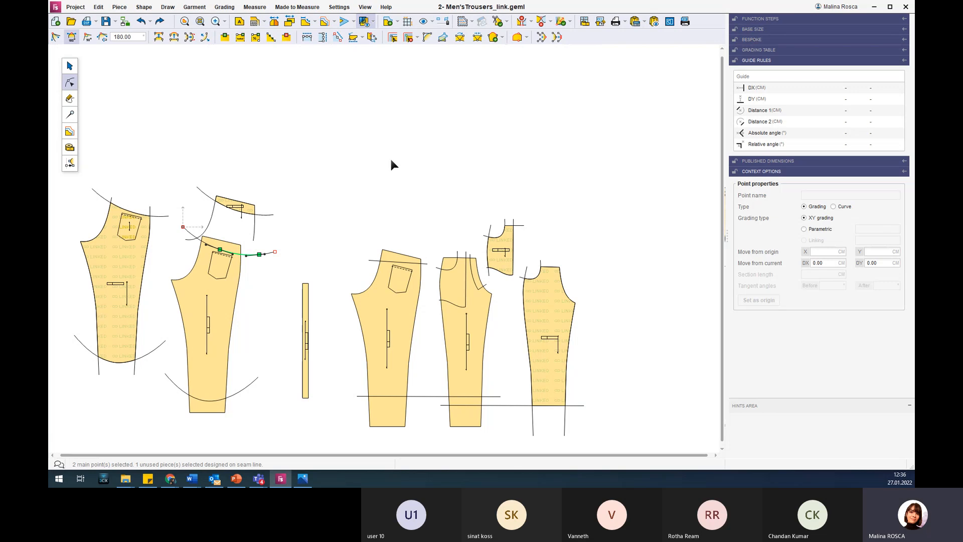
Nudge the end section of the linked waist piece's lower curve vertically and sideways to test the link from that piece.
click(269, 211)
click(267, 216)
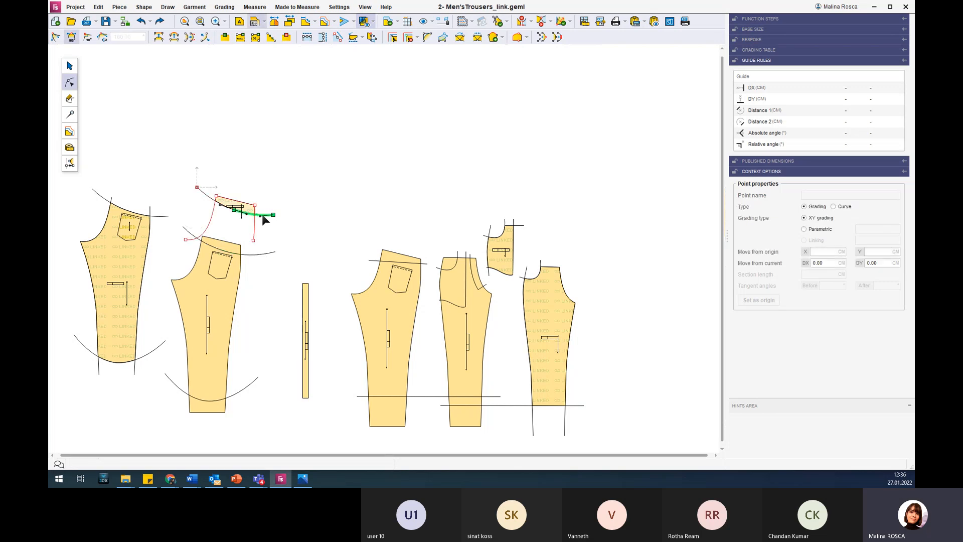
key(Down)
key(Down)
key(Down)
key(Down)
key(Up)
key(Up)
key(Up)
key(Left)
key(Left)
key(Right)
key(Right)
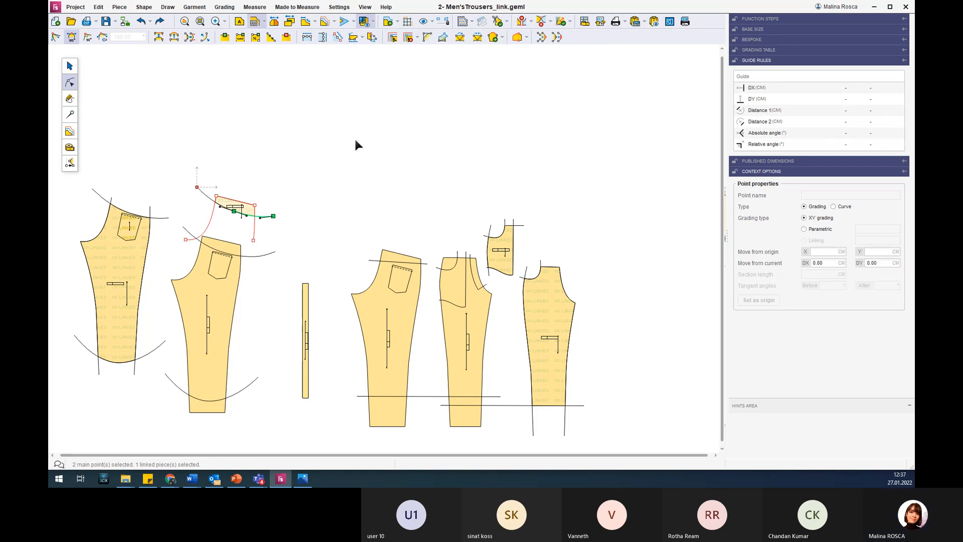
Shift the end section of the copied back's hem curve sideways toward the narrow rectangular piece.
click(247, 384)
key(Right)
key(Right)
key(Right)
key(Right)
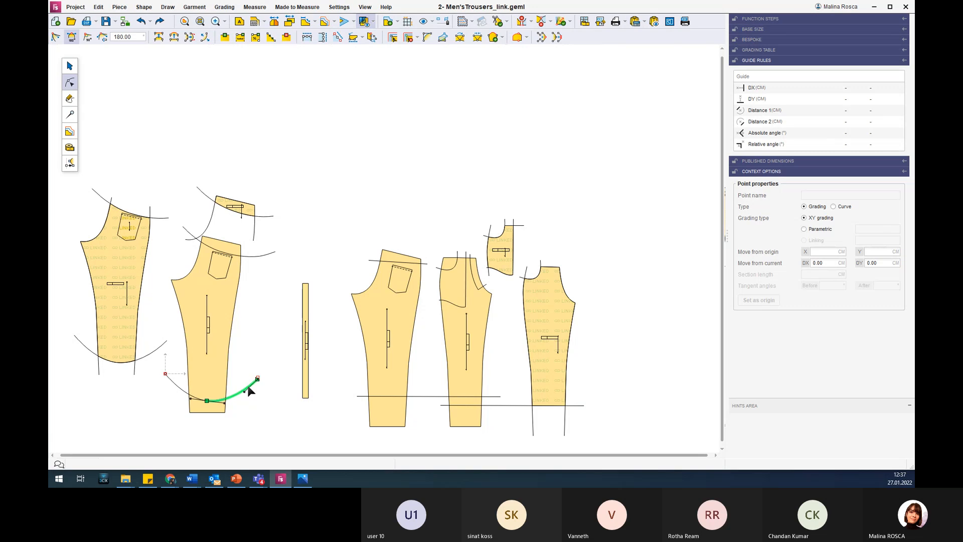
key(Right)
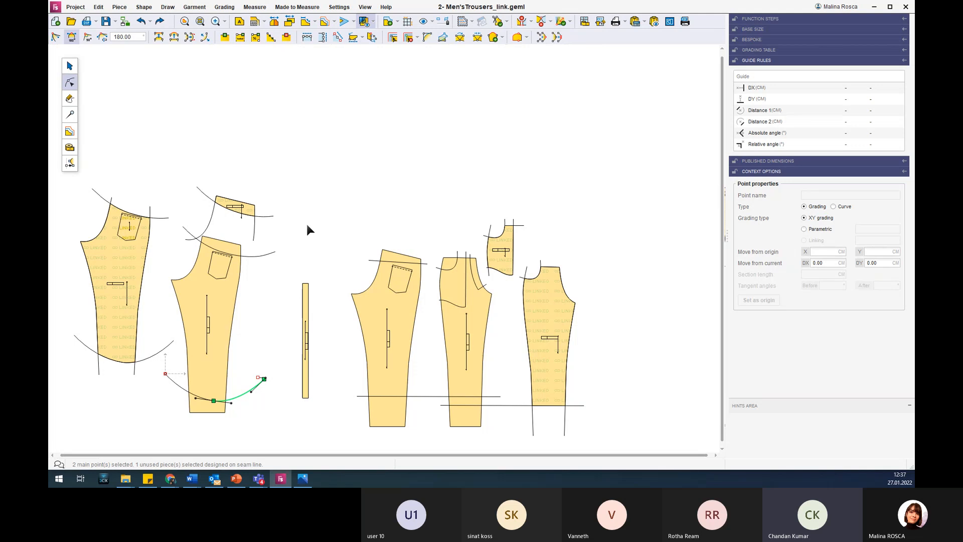
key(Escape)
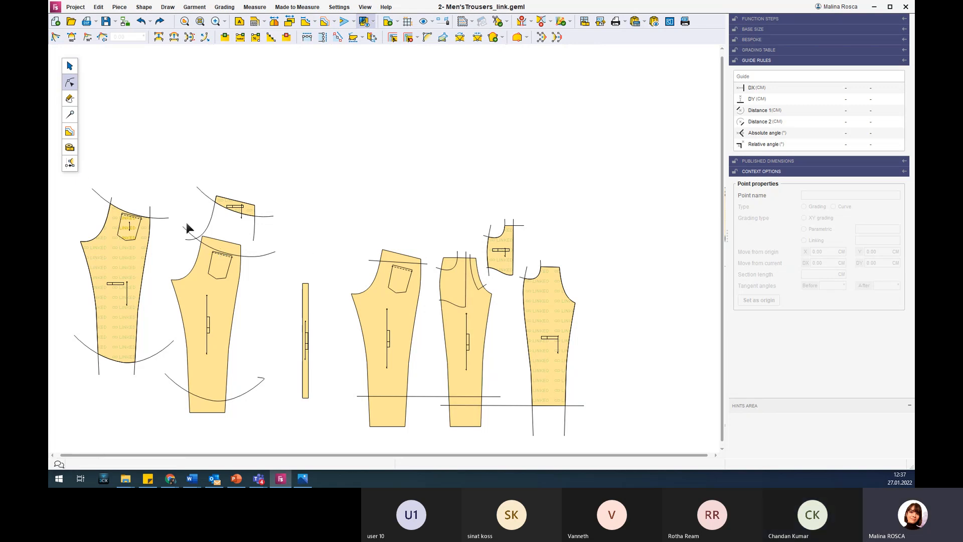
Nudge the front's side-seam section outward past the pocket bag curve and back to test the linked pieces' update.
scroll(541, 271, up, 3)
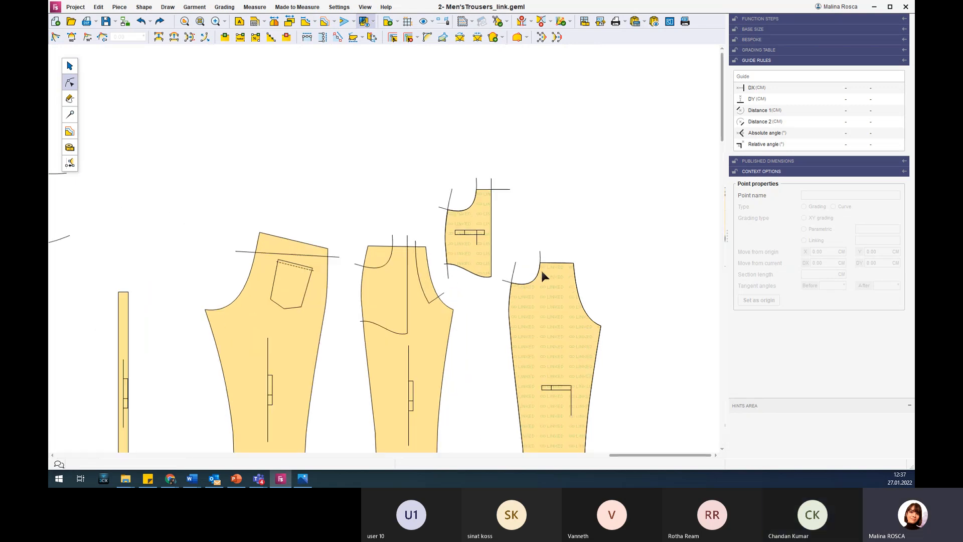
scroll(387, 236, up, 2)
click(356, 313)
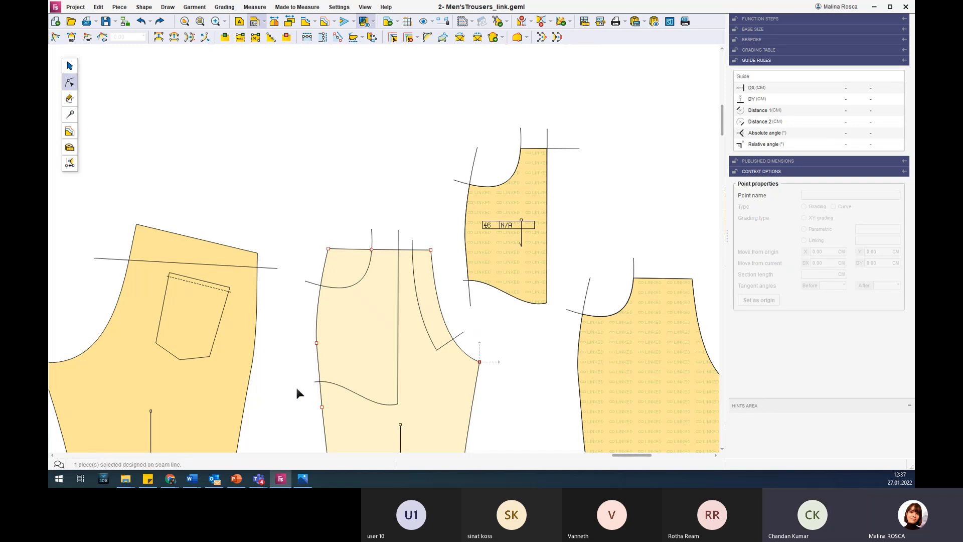
click(317, 351)
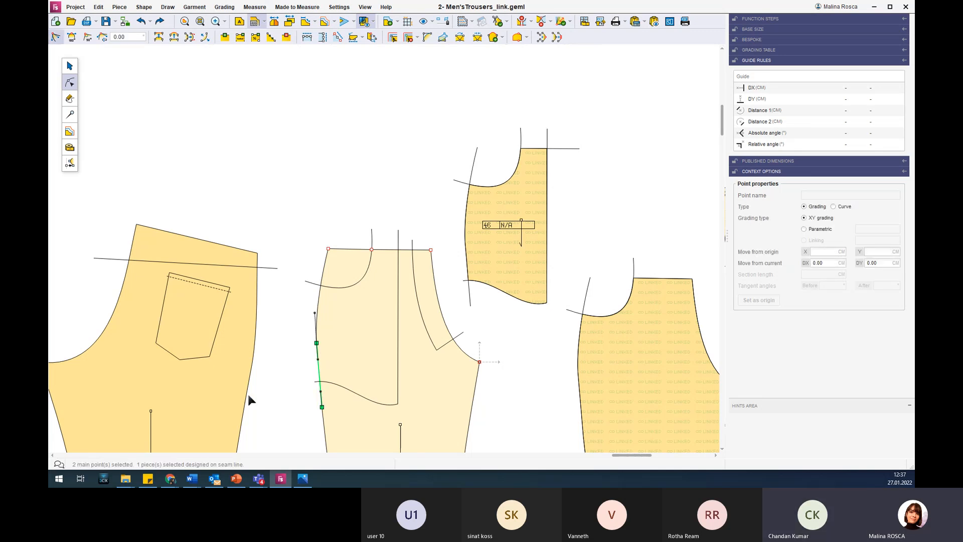
key(Left)
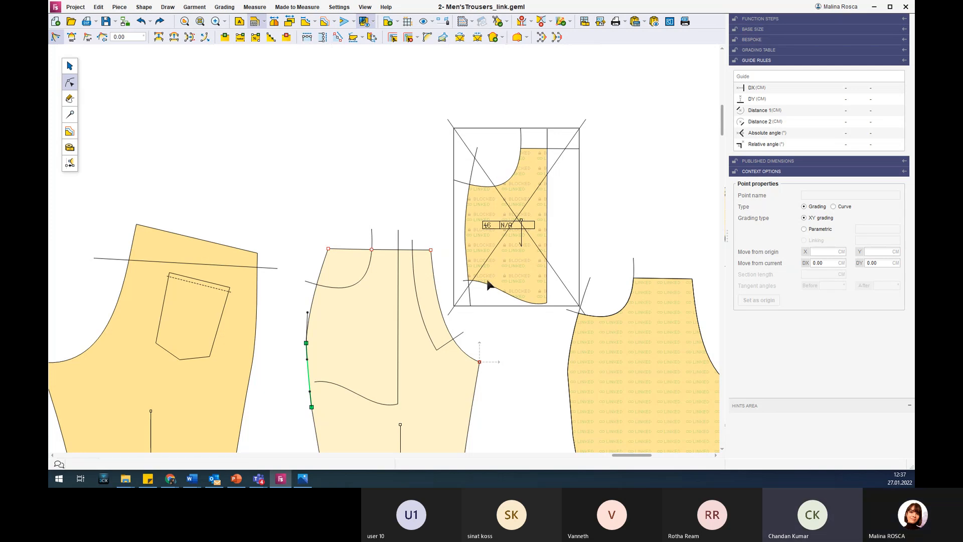
key(Right)
key(Right)
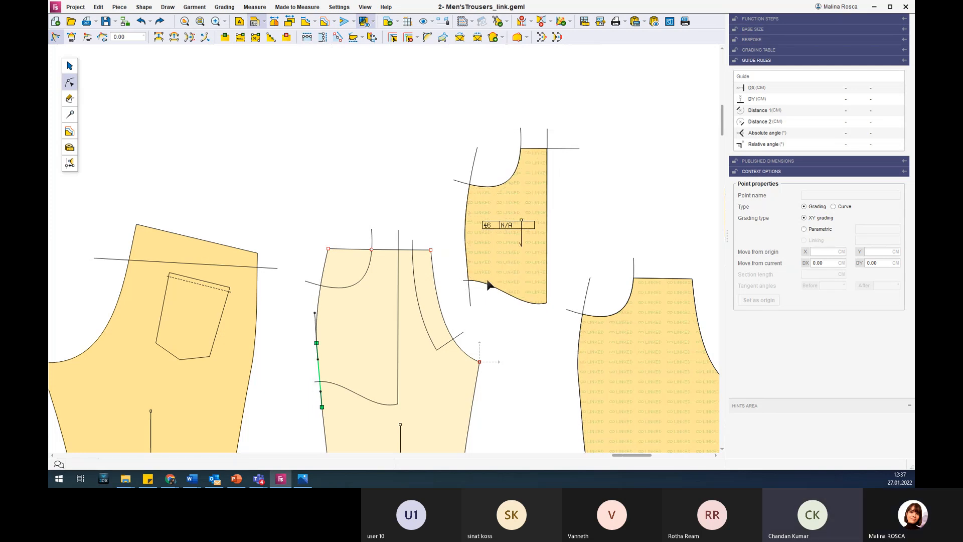
key(Escape)
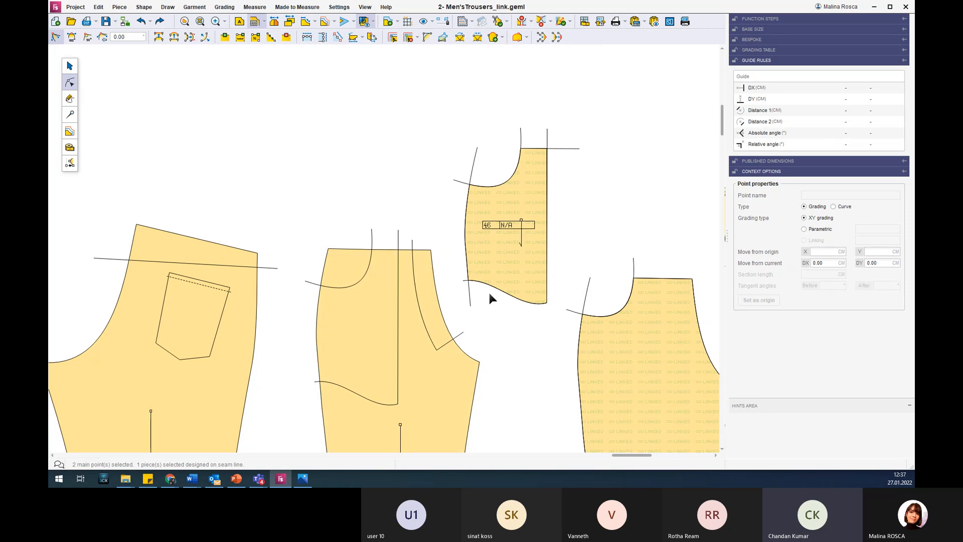
Break the link connection of the small waist piece above the copied back.
scroll(275, 340, down, 6)
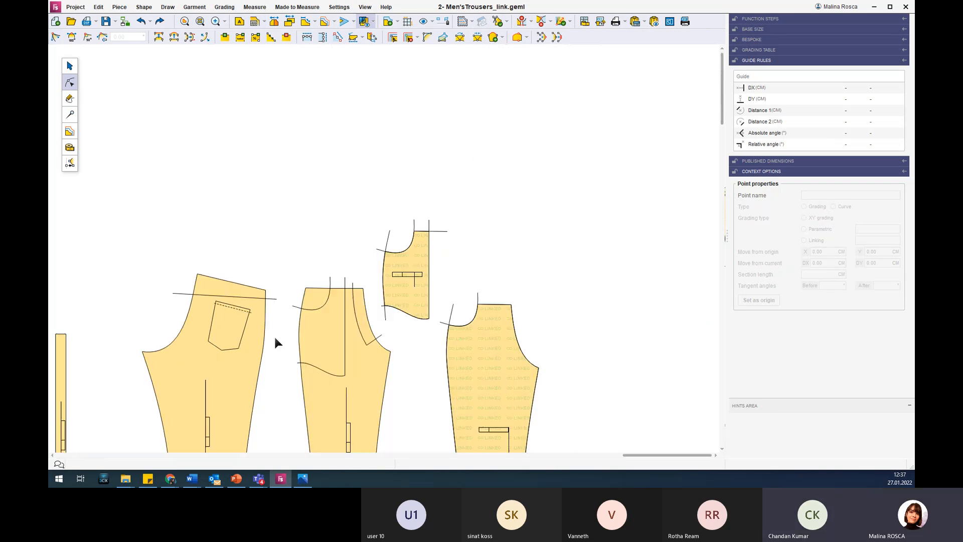
scroll(166, 390, up, 2)
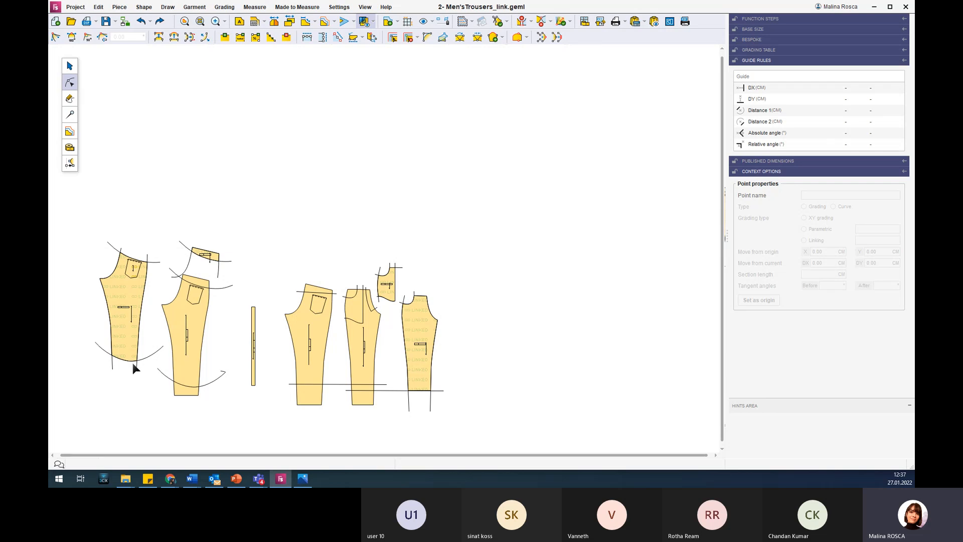
scroll(61, 335, up, 2)
scroll(64, 339, up, 1)
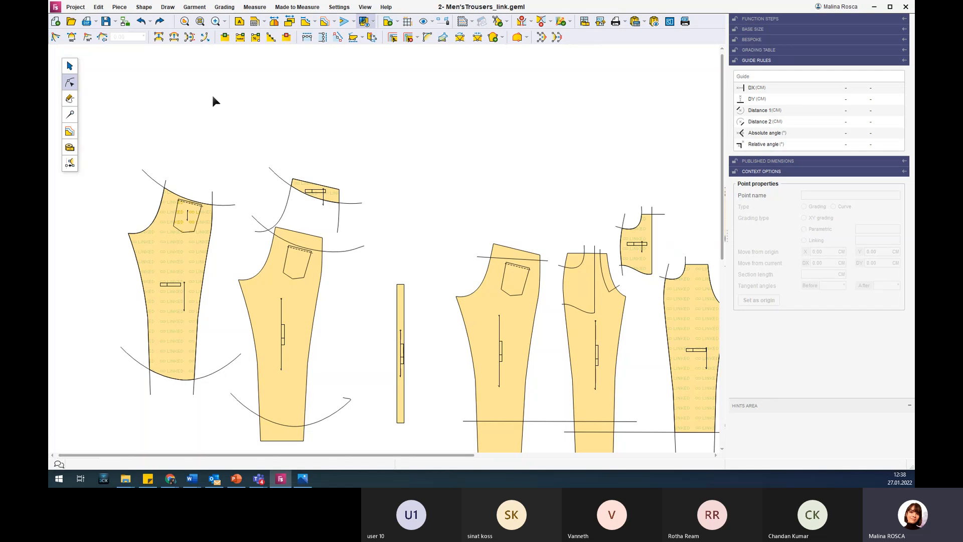
click(69, 66)
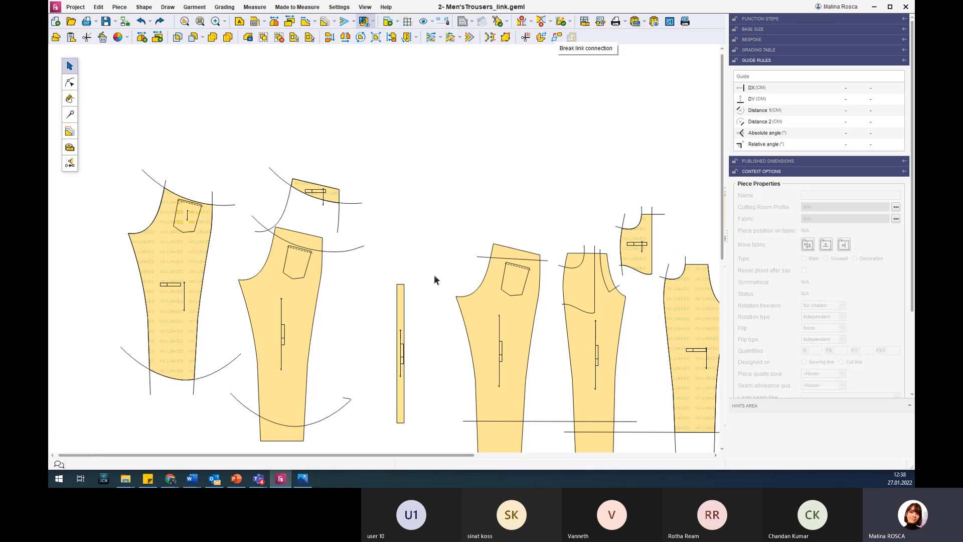
scroll(353, 253, down, 2)
scroll(350, 347, up, 1)
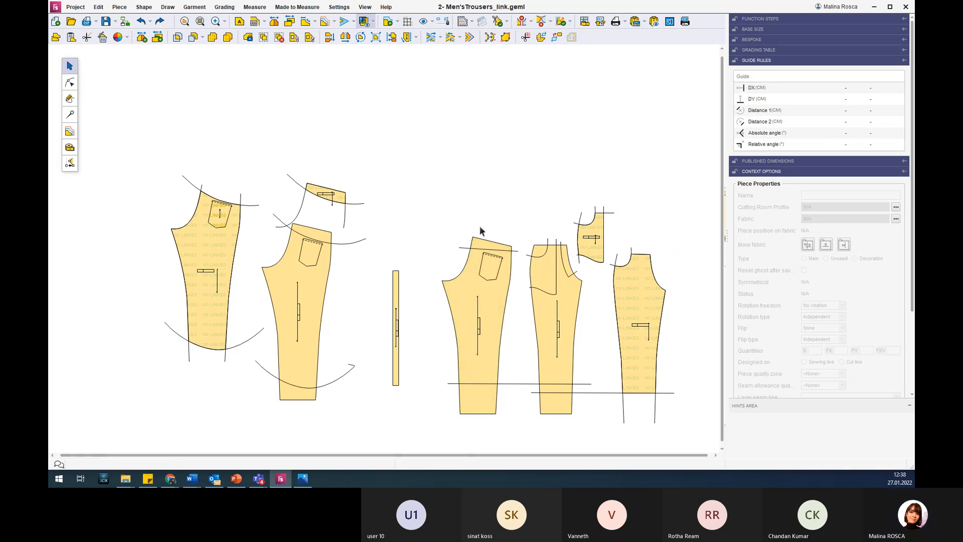
click(557, 38)
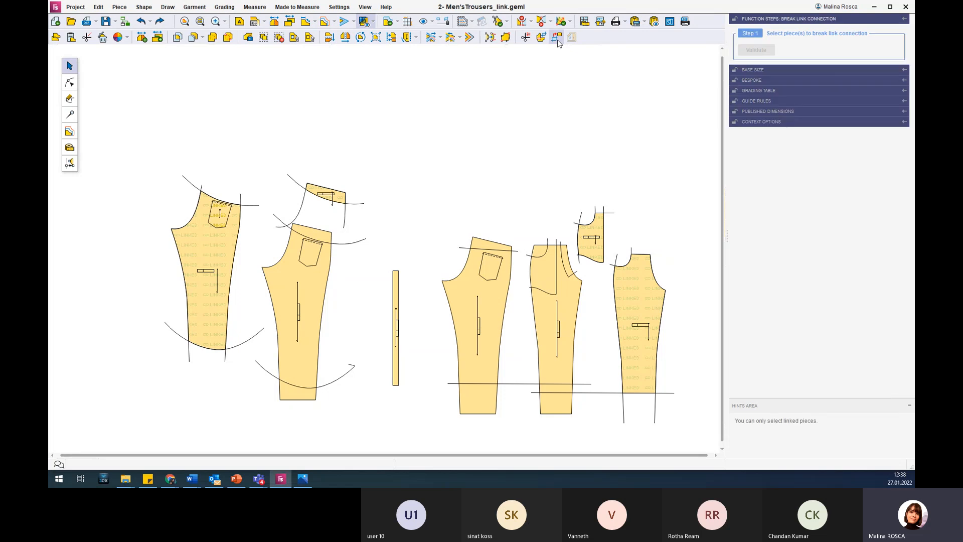
click(338, 194)
click(222, 249)
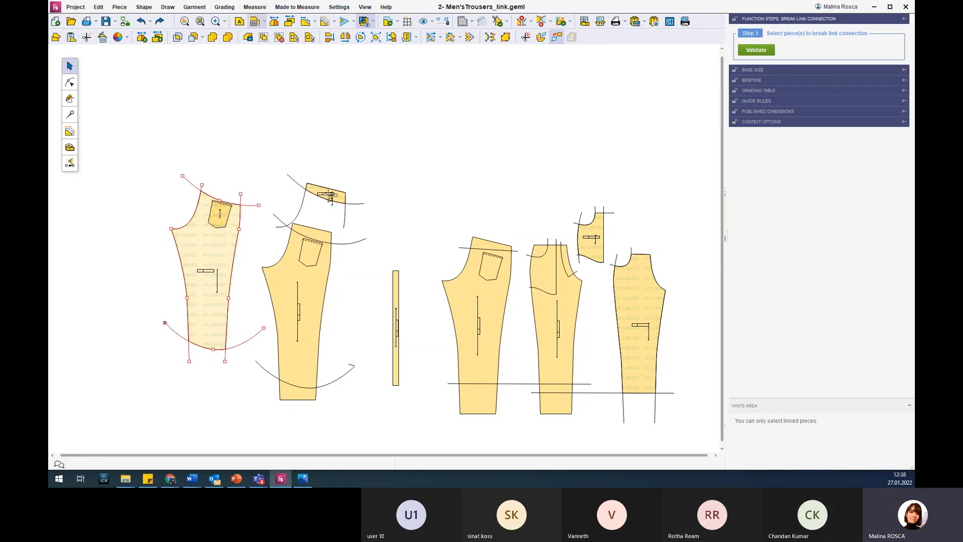
click(330, 196)
click(755, 50)
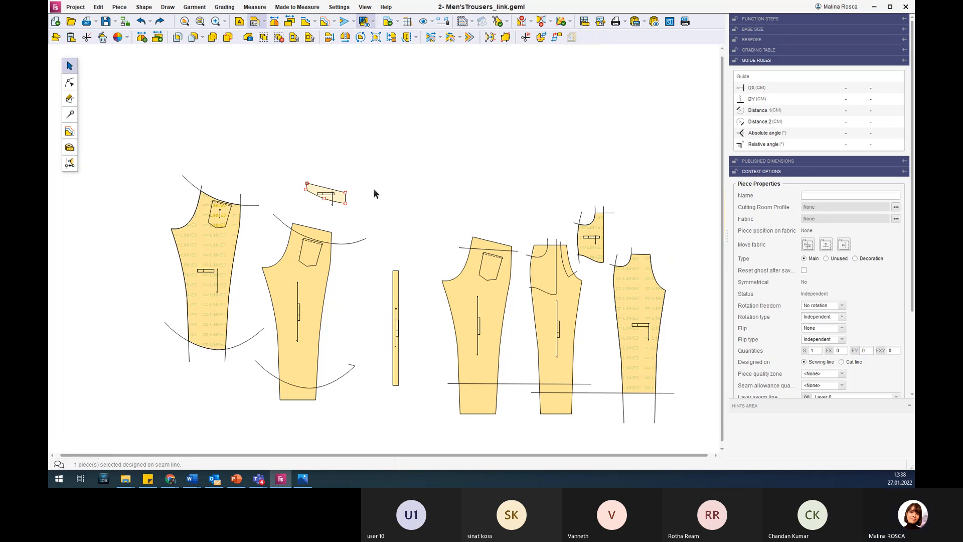
click(373, 204)
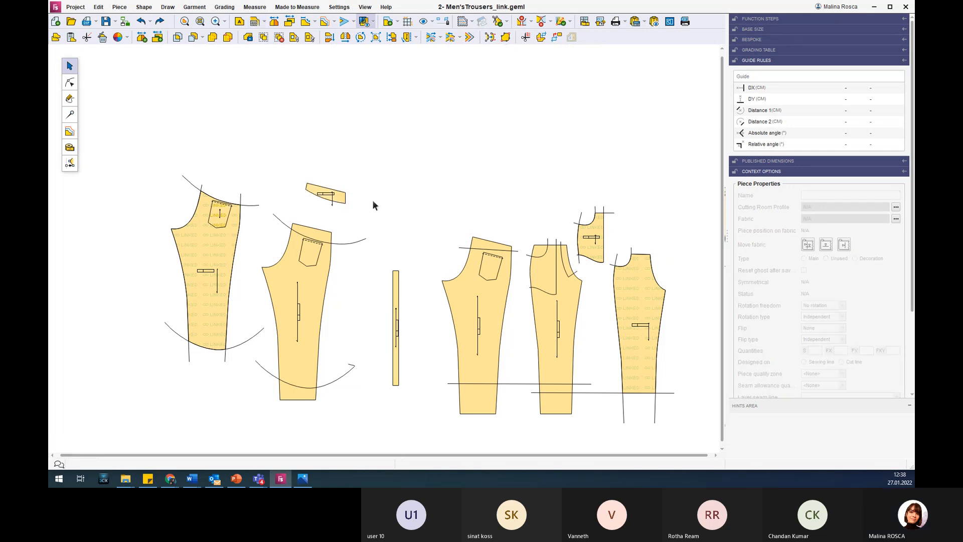
Create a linked piece from the copied back's waist section above the upper curve and place it between the copy and the original back.
scroll(377, 236, down, 2)
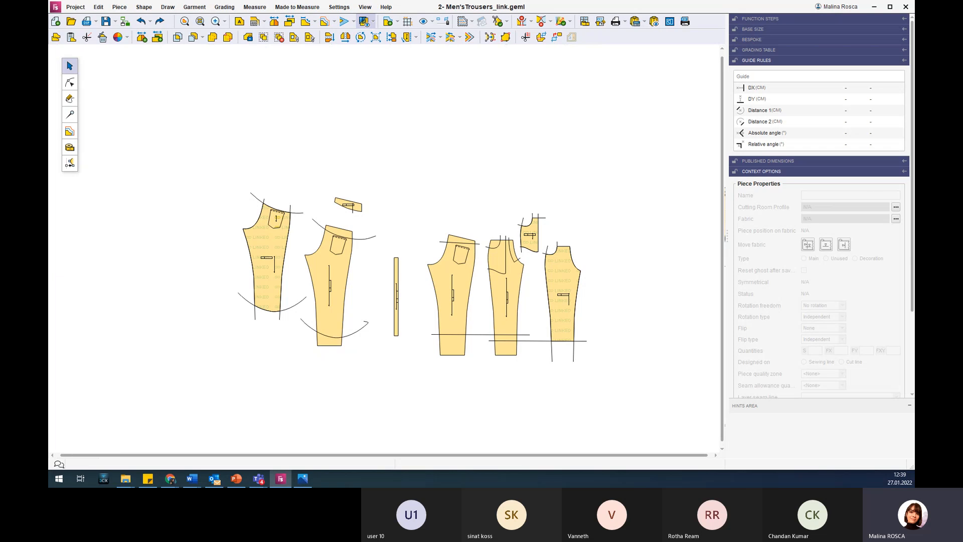
click(541, 37)
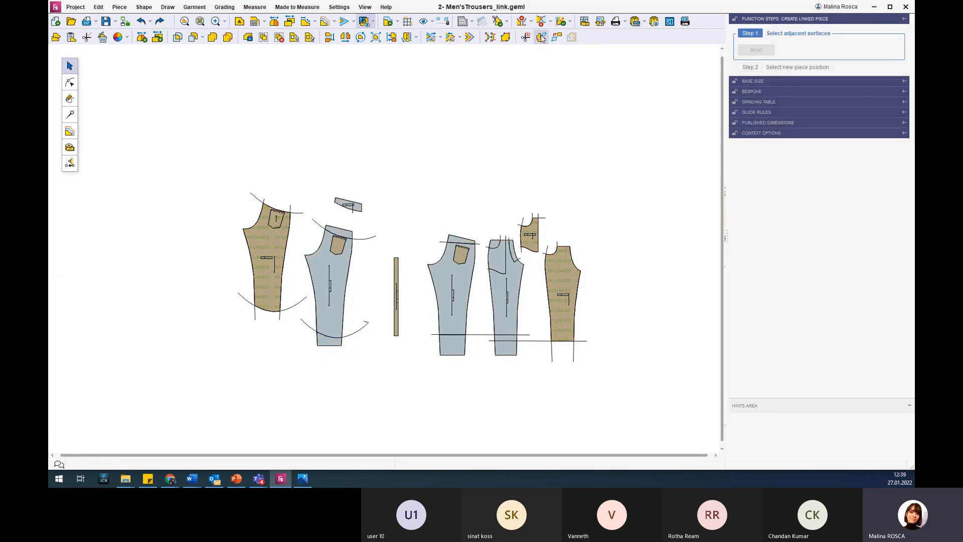
scroll(411, 173, up, 2)
click(315, 262)
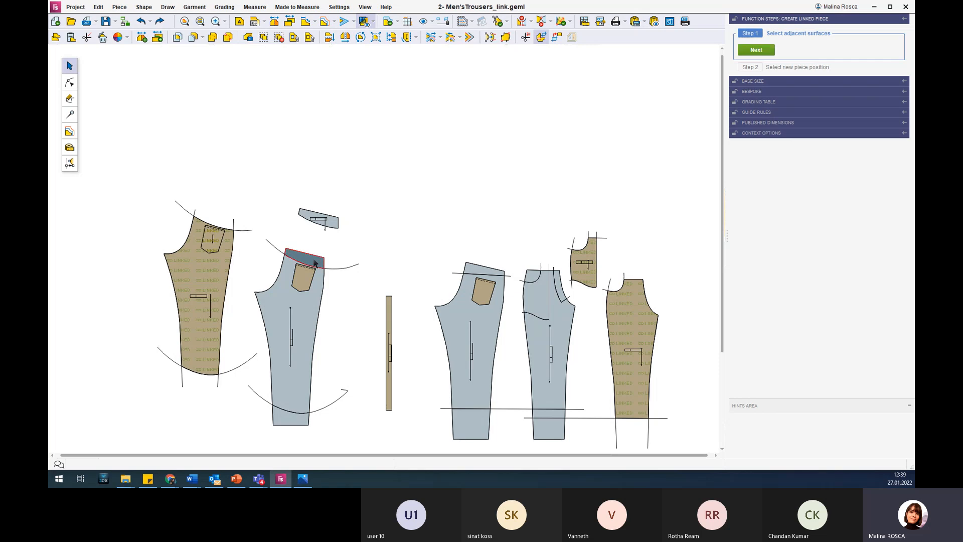
click(756, 49)
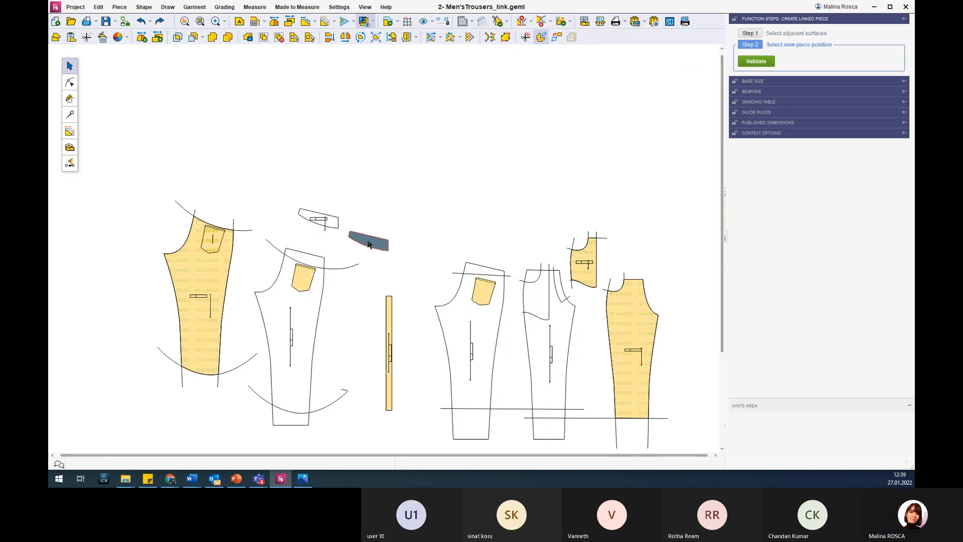
click(367, 245)
Create a linked piece from the original back's waist section above the straight line, place it above that back and end the command.
click(507, 271)
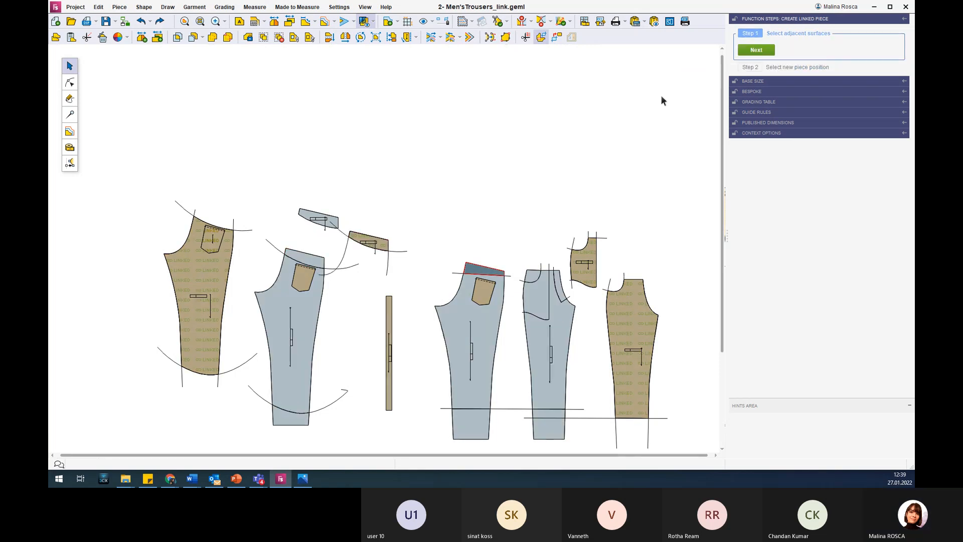
click(756, 49)
click(447, 238)
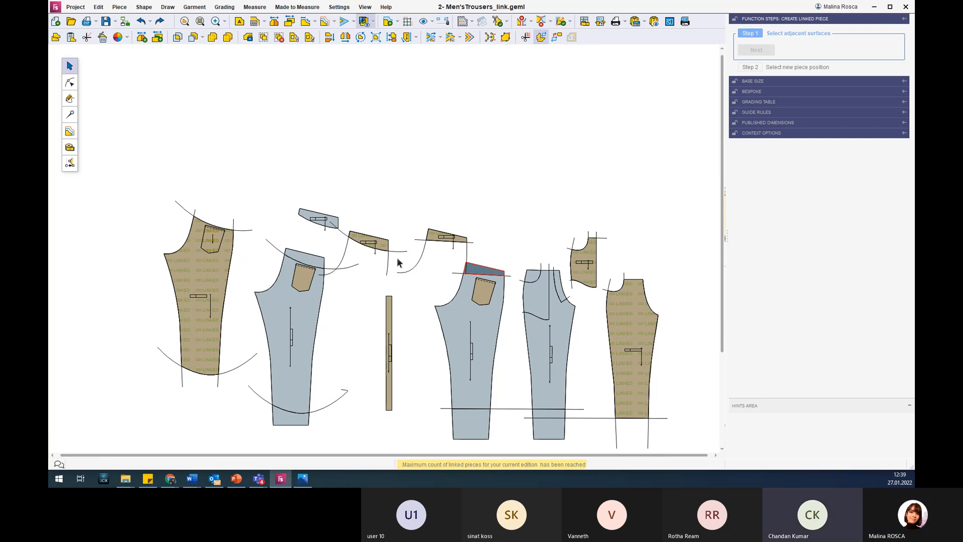
key(Escape)
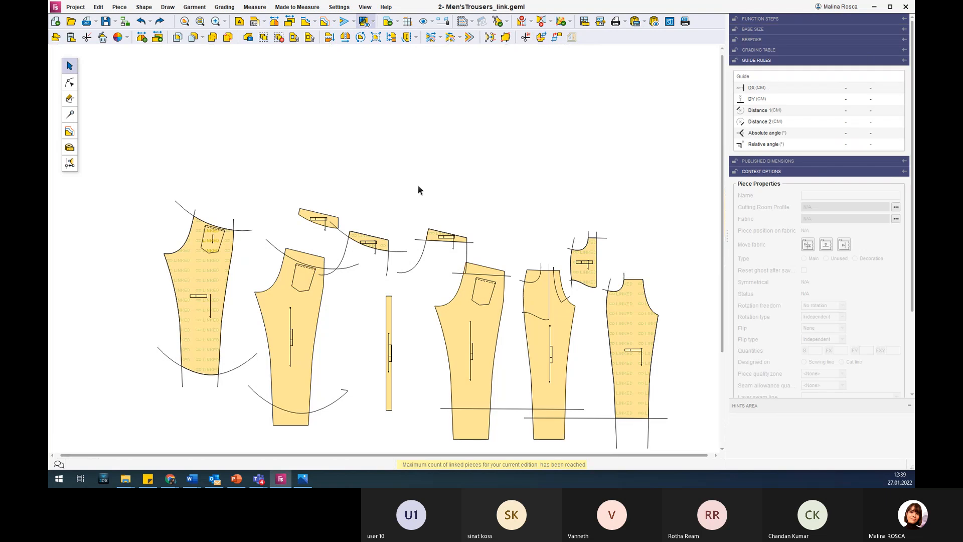
scroll(448, 178, down, 3)
scroll(507, 345, up, 2)
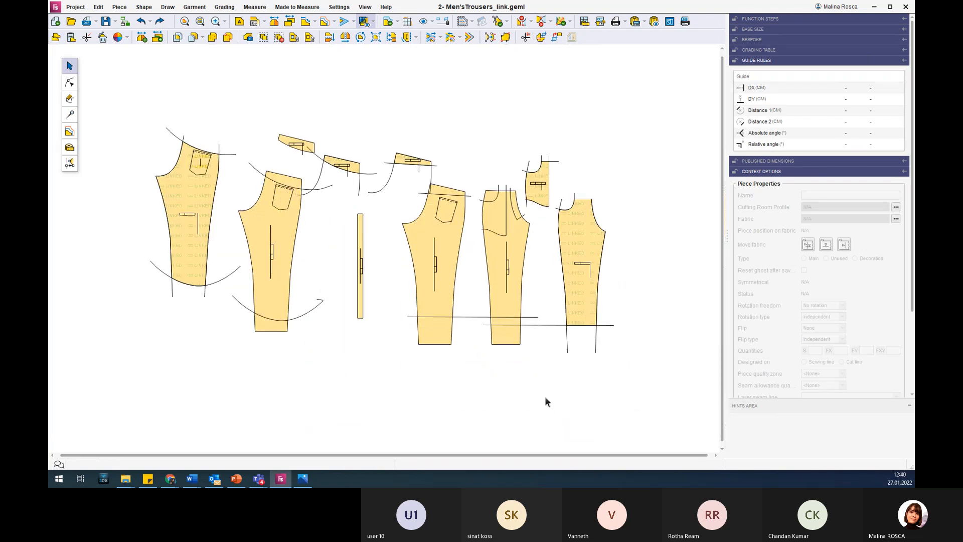
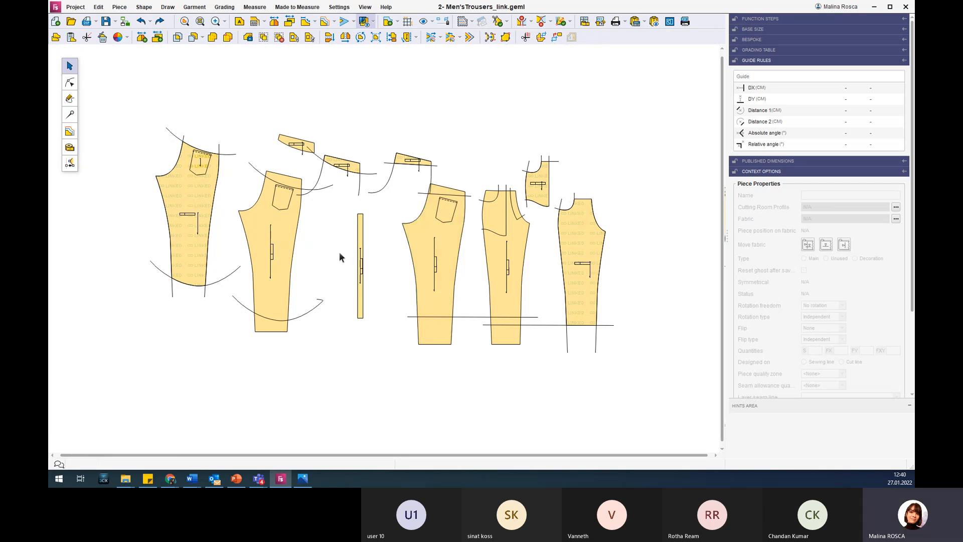
Start editing the seam allowance on the original back's upper inner-leg section and turn on the seam allowance display.
scroll(460, 190, up, 1)
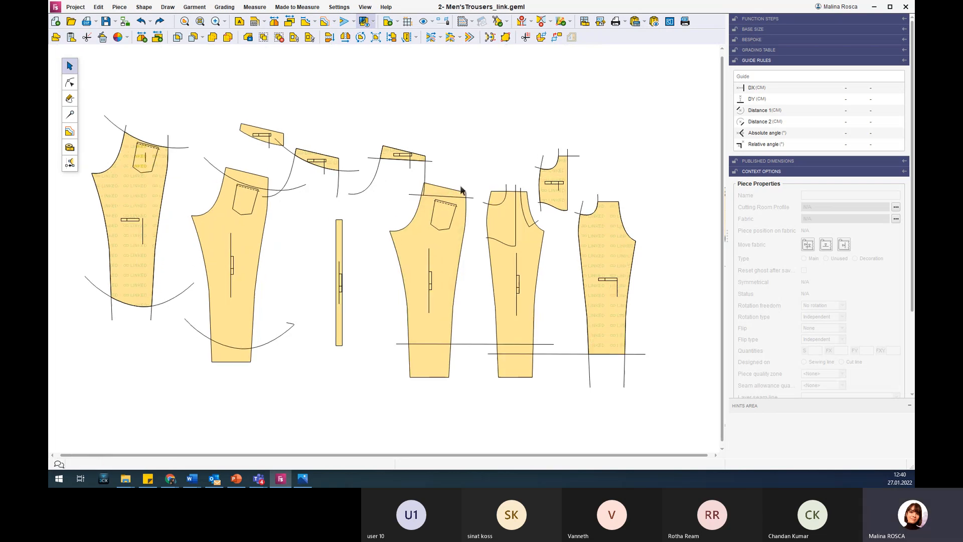
click(446, 257)
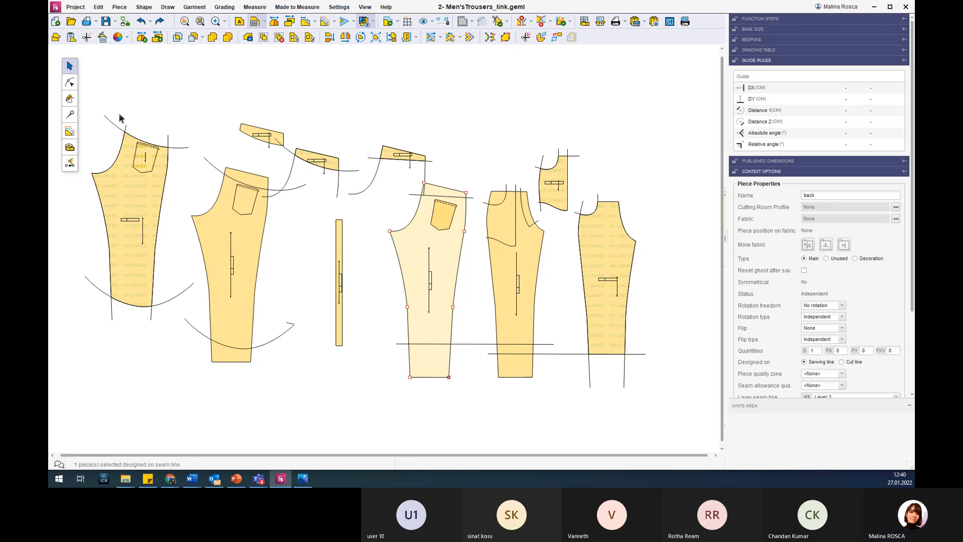
click(71, 115)
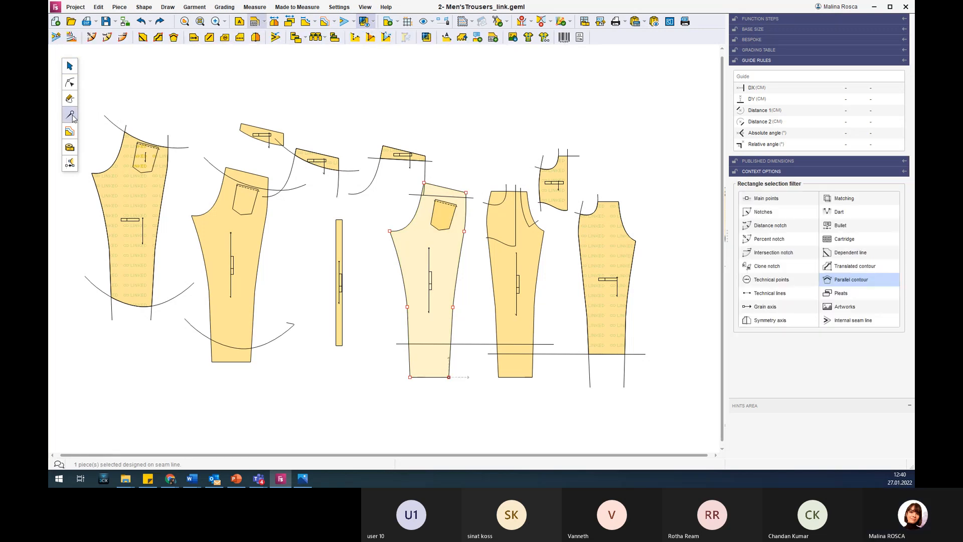
click(56, 38)
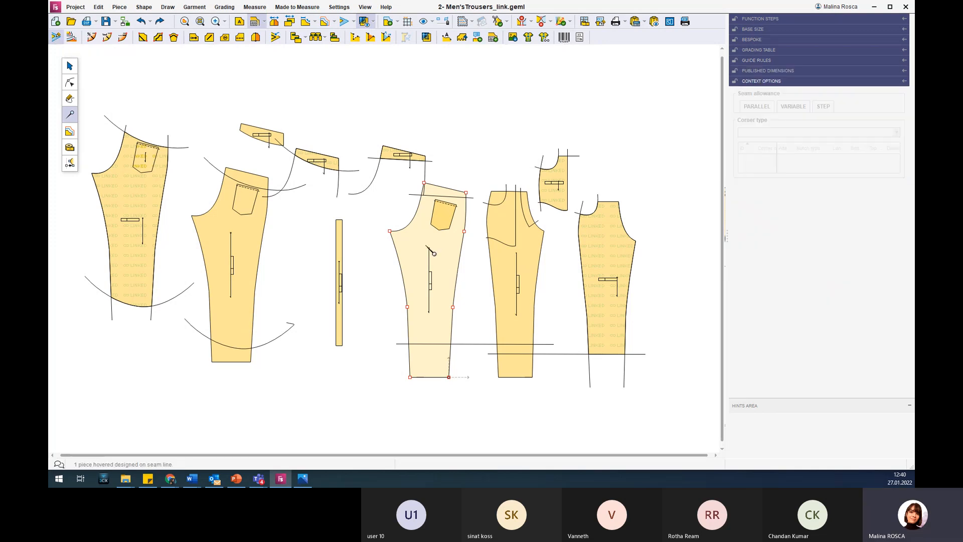
click(415, 235)
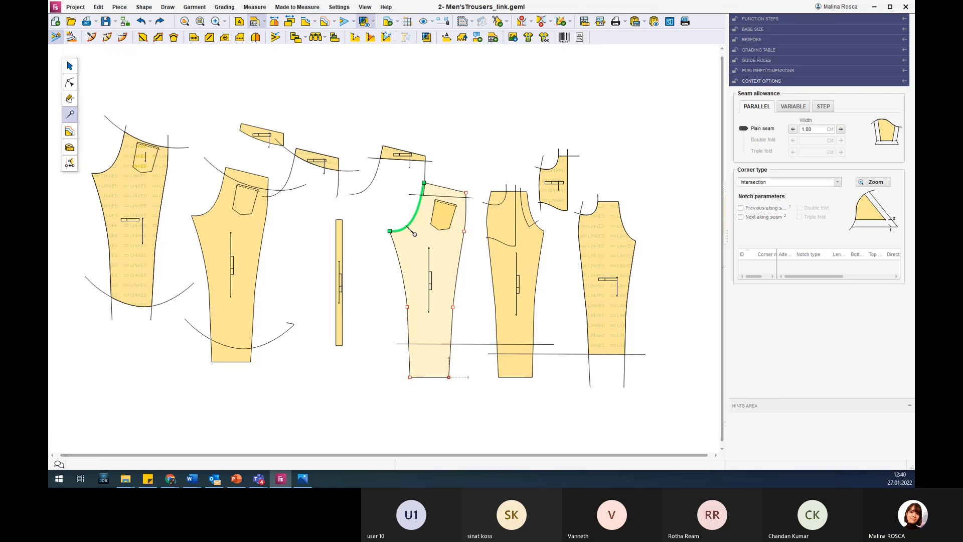
click(403, 253)
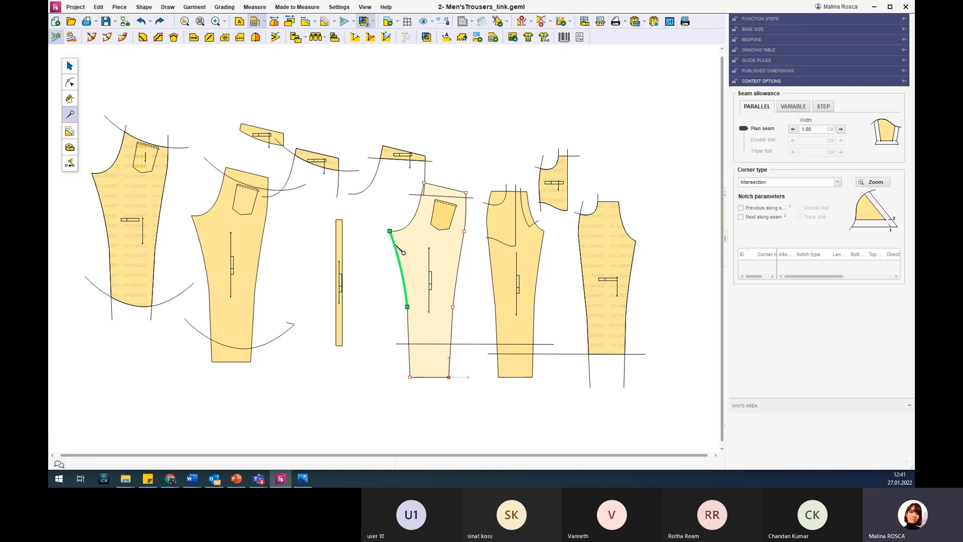
click(345, 23)
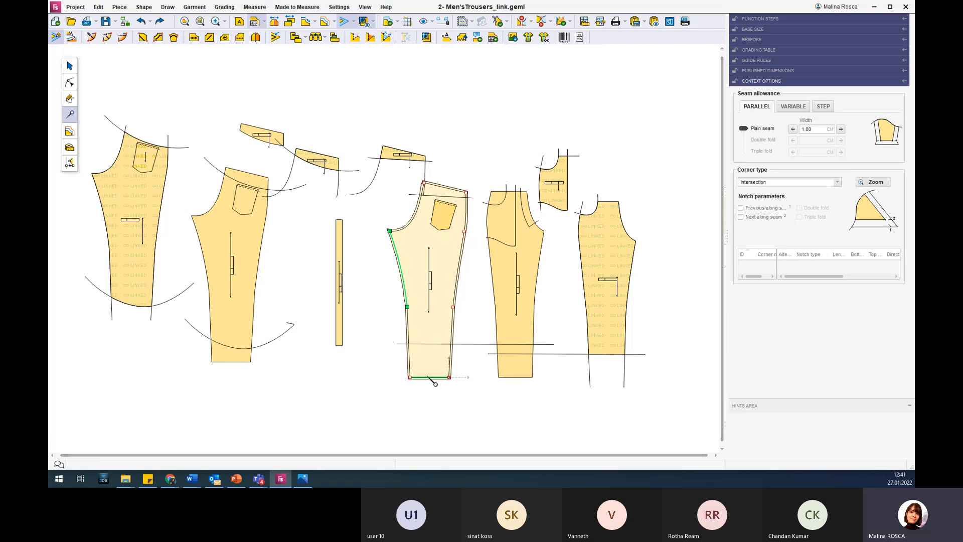
Change the original back's hem to a parallel double-fold seam allowance with 1.00 cm widths.
scroll(432, 380, up, 2)
scroll(440, 391, up, 4)
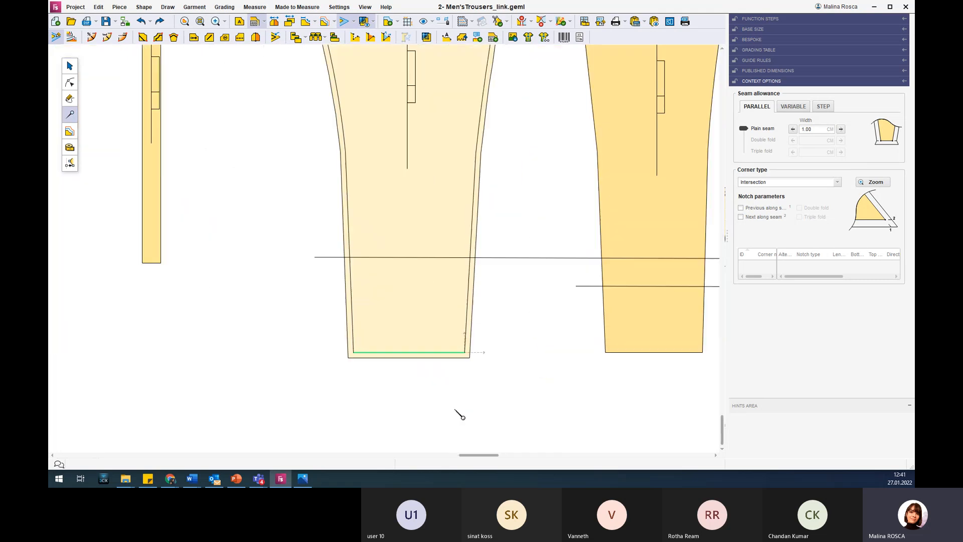
click(746, 138)
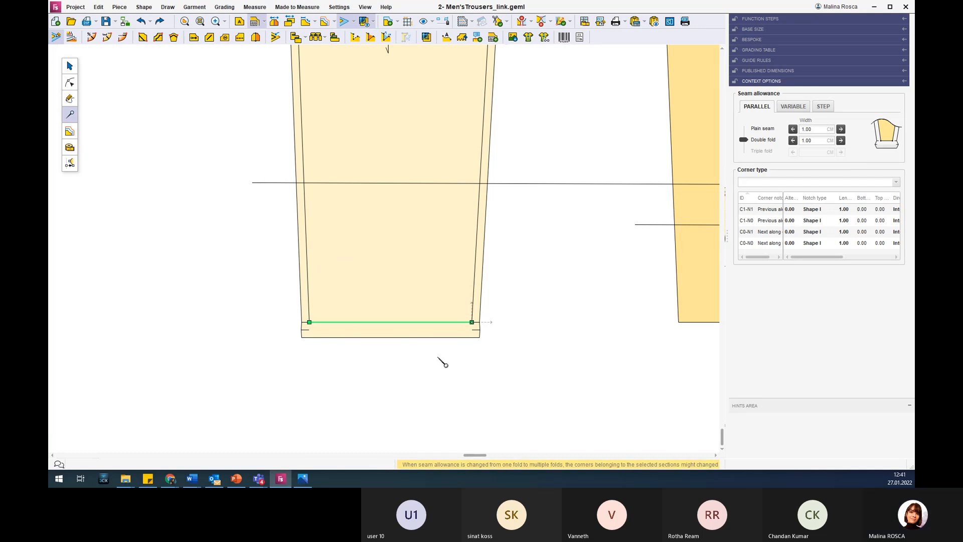
click(745, 151)
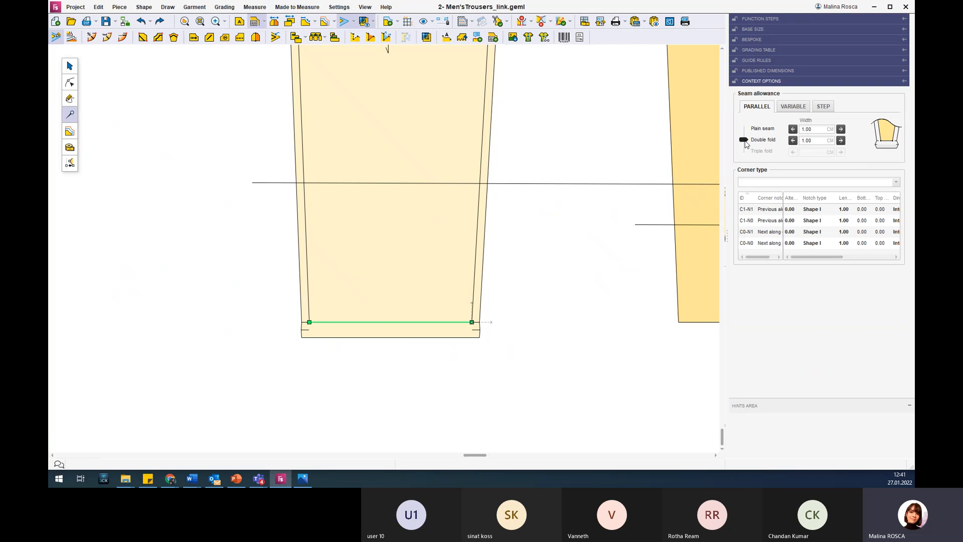
click(744, 141)
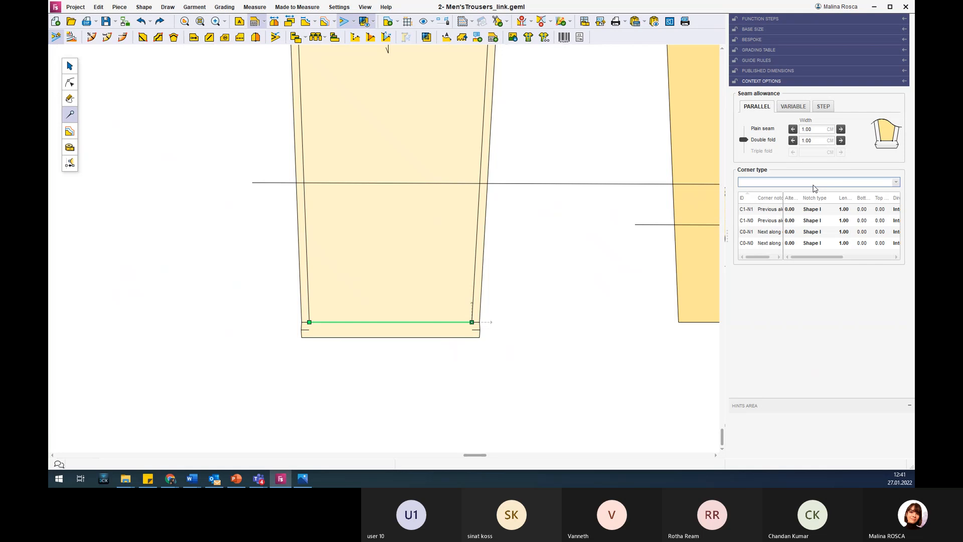
Inspect the seam allowance settings of the original back's lower side-seam section.
scroll(476, 300, down, 6)
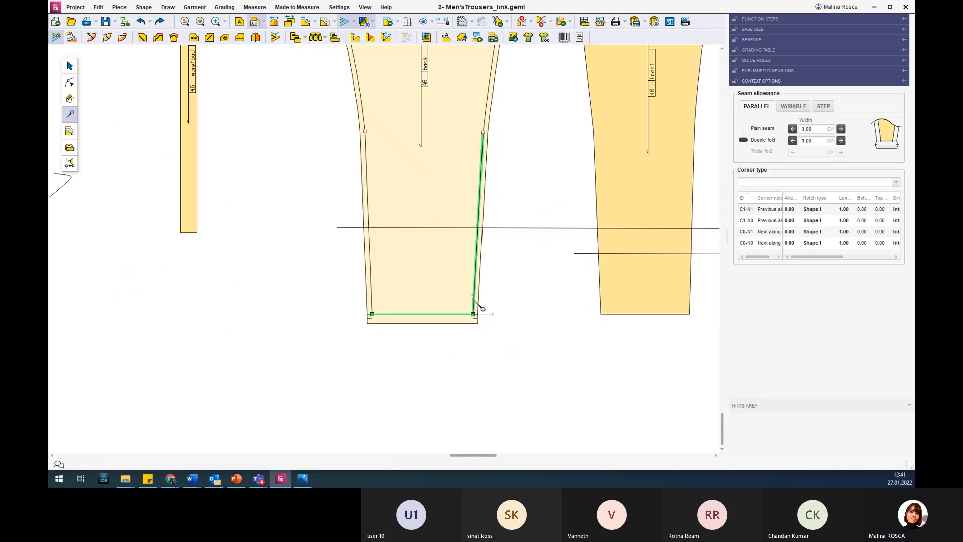
scroll(534, 73, up, 2)
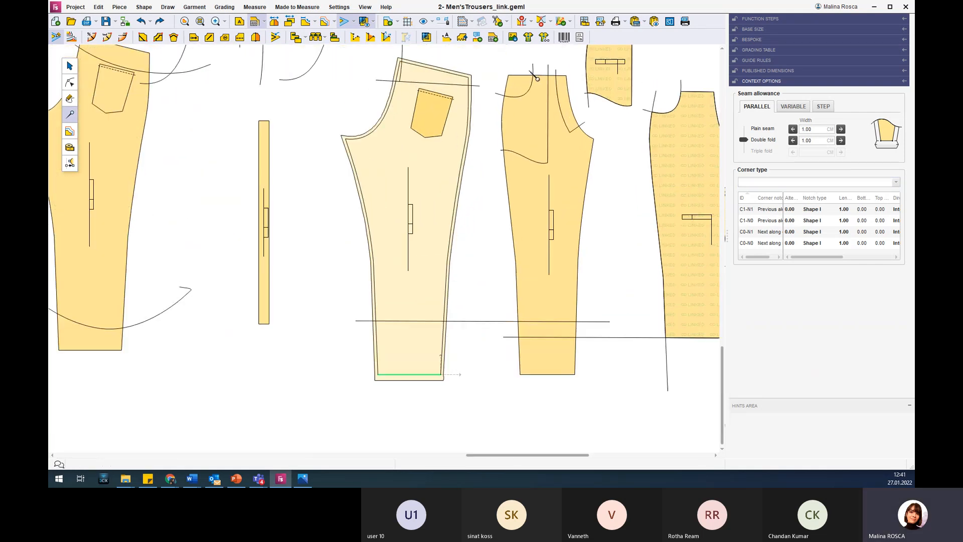
click(446, 290)
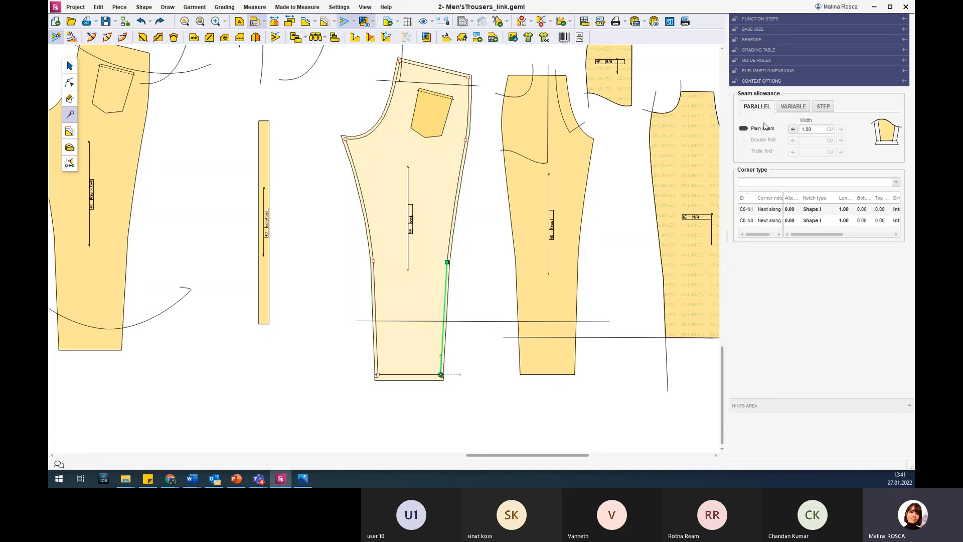
click(823, 127)
Set the corner type at the original back's crotch point to Separate and view its enlarged diagram.
click(352, 146)
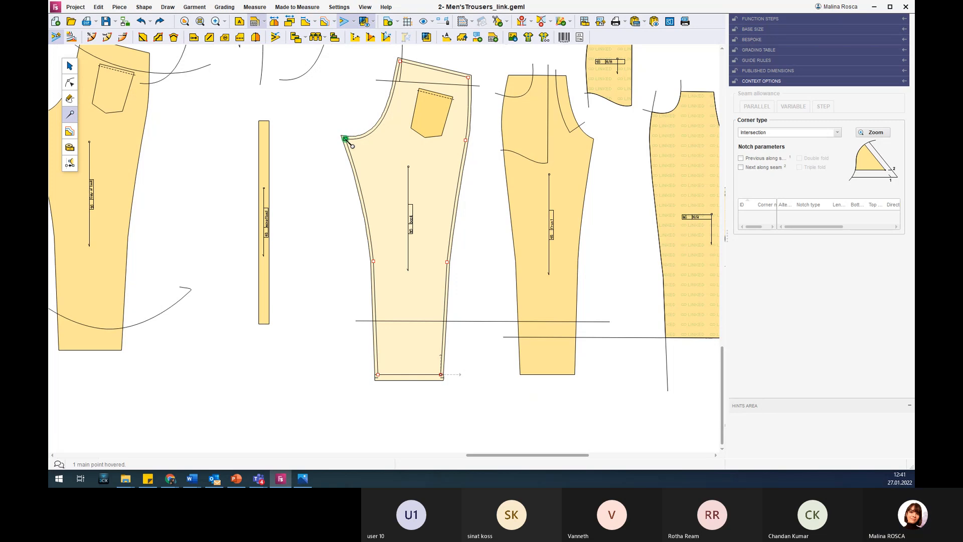
scroll(352, 145, up, 5)
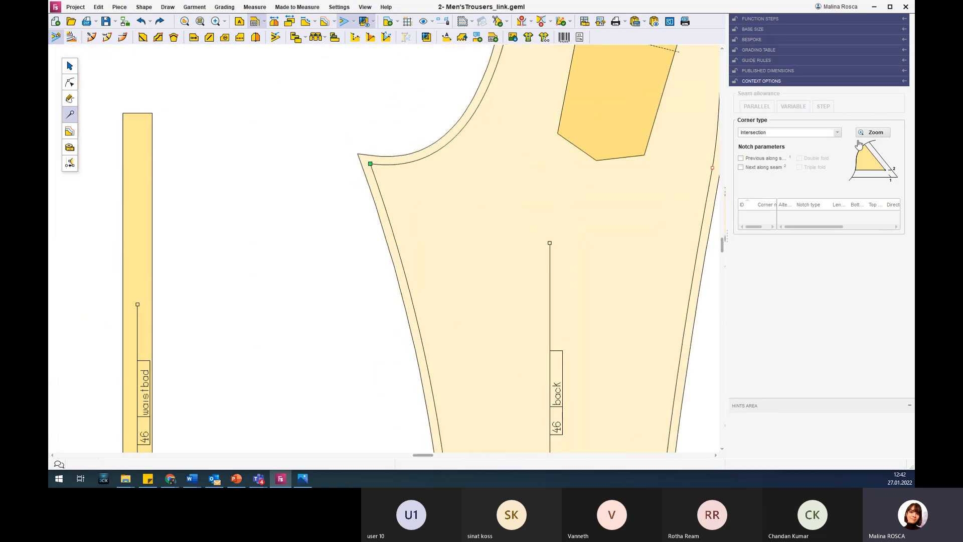
click(839, 133)
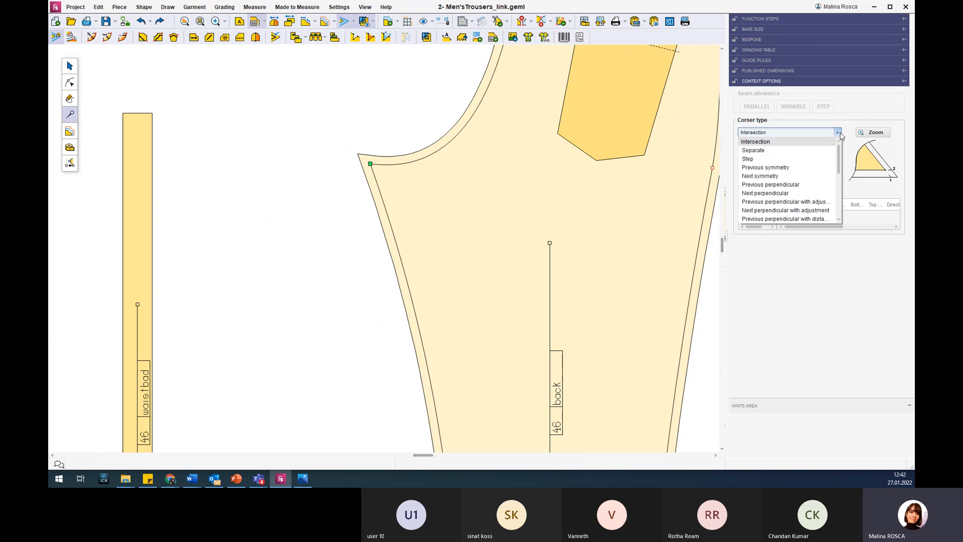
drag(839, 152, 836, 205)
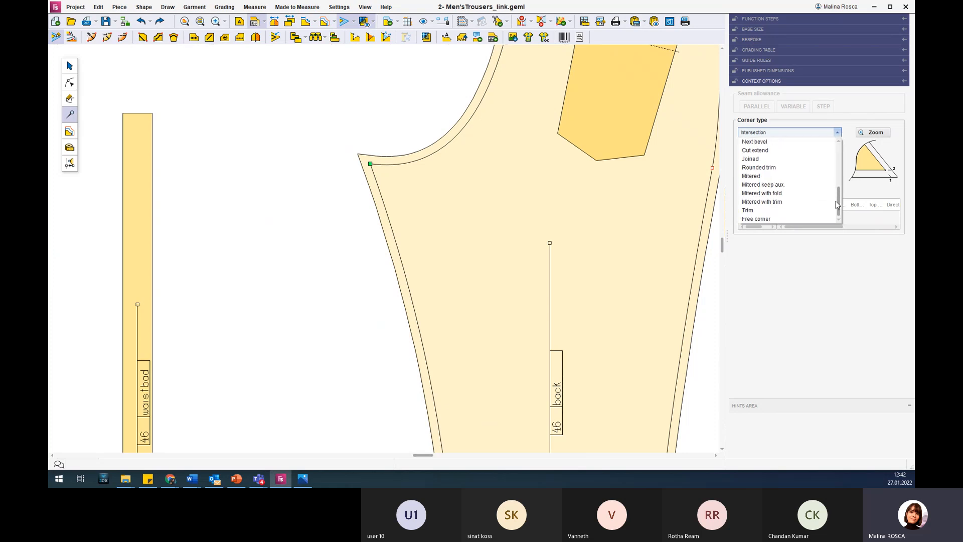
drag(836, 203, 846, 136)
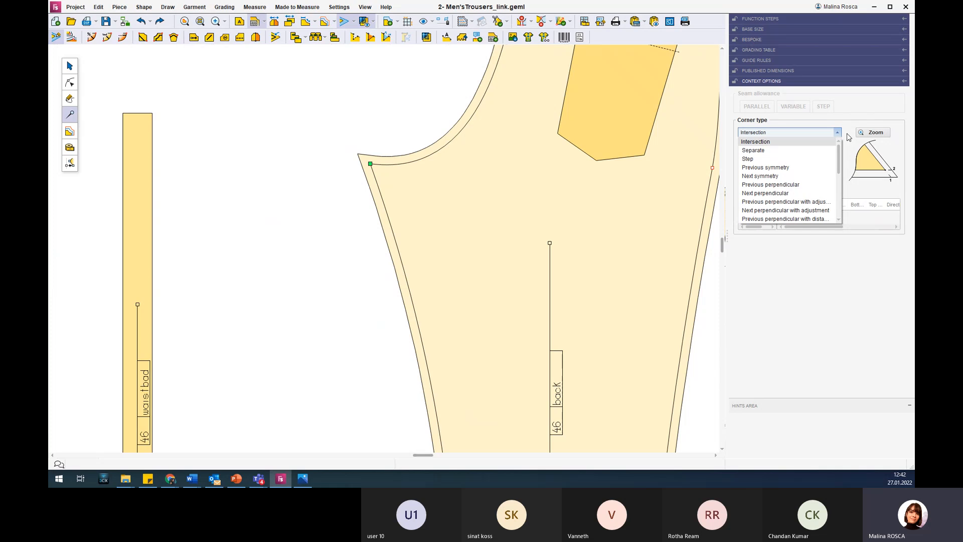
click(763, 151)
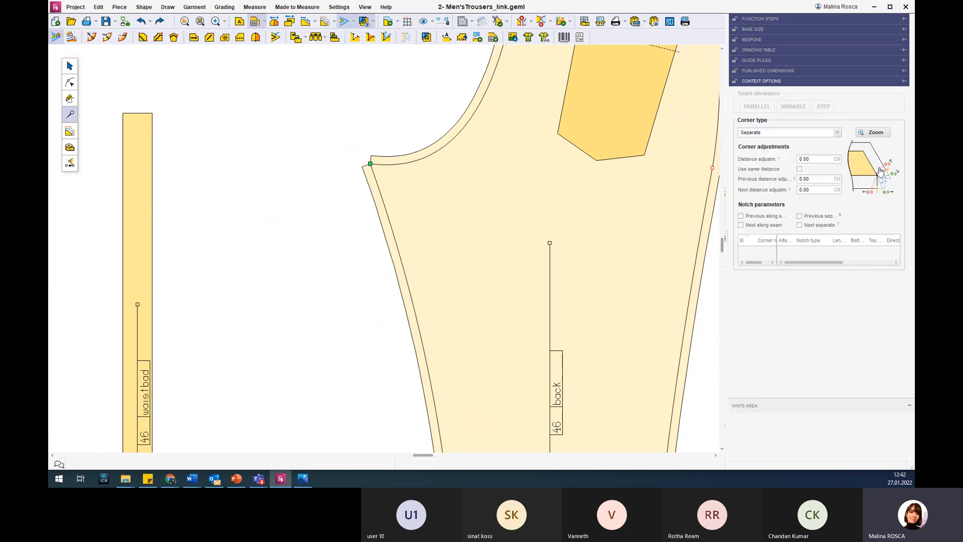
click(879, 171)
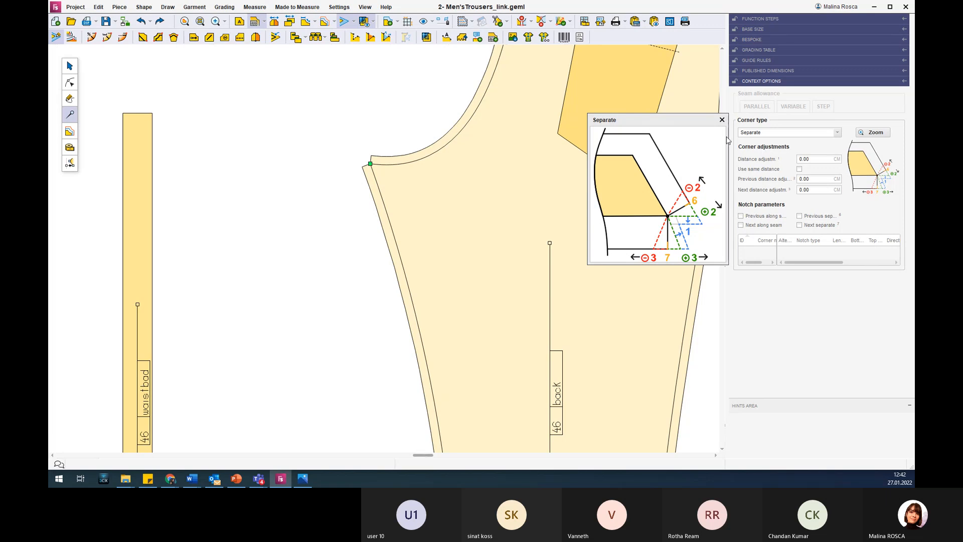
click(722, 120)
Change the crotch point's corner type to Next symmetry and end the seam allowance editing.
click(837, 133)
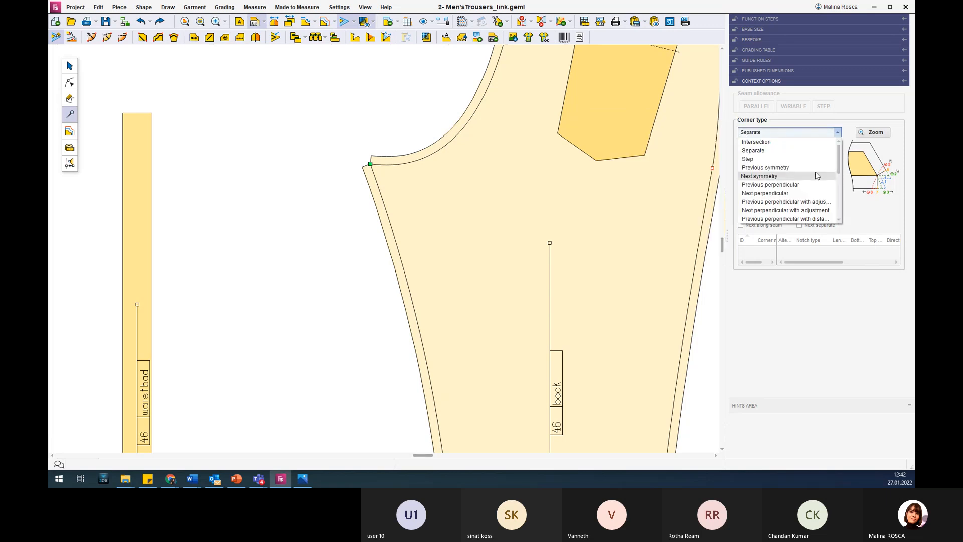
click(774, 152)
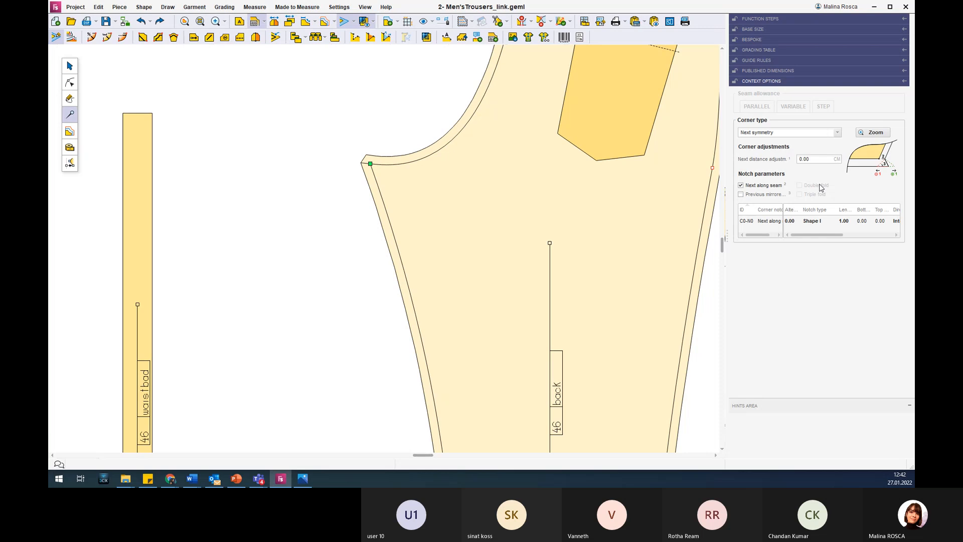
click(264, 171)
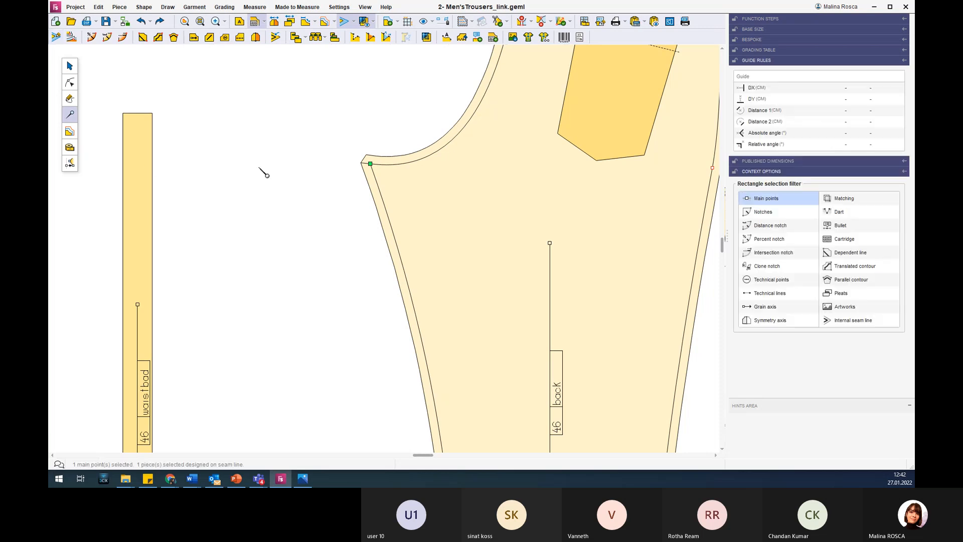
Set the seam allowance width of the original back's upper inner-leg section to 0.5 cm.
scroll(501, 198, down, 4)
scroll(500, 197, down, 3)
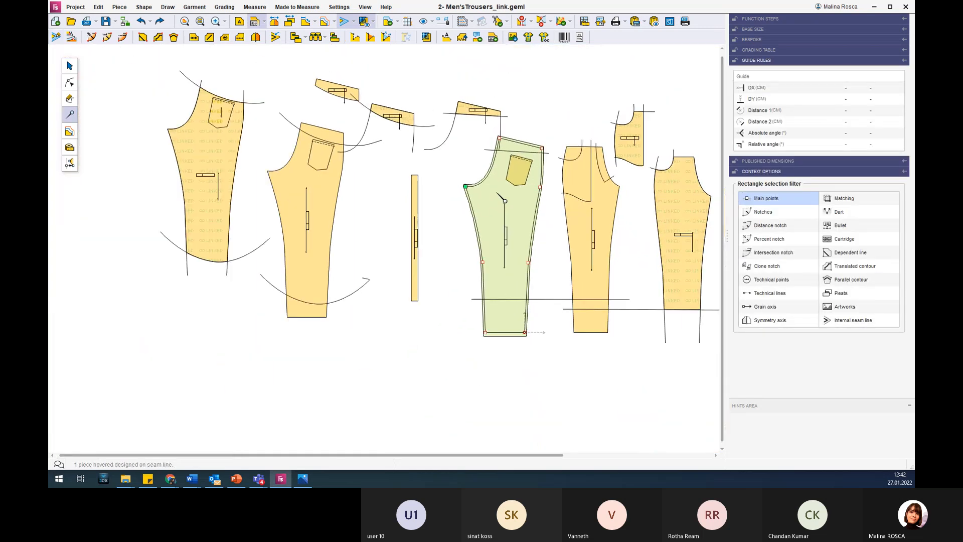
scroll(523, 333, up, 4)
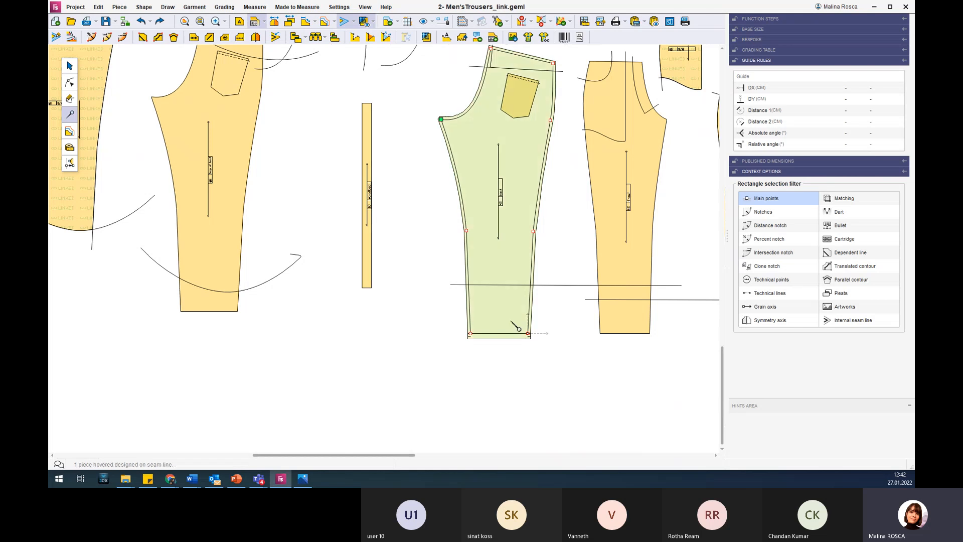
scroll(619, 221, up, 2)
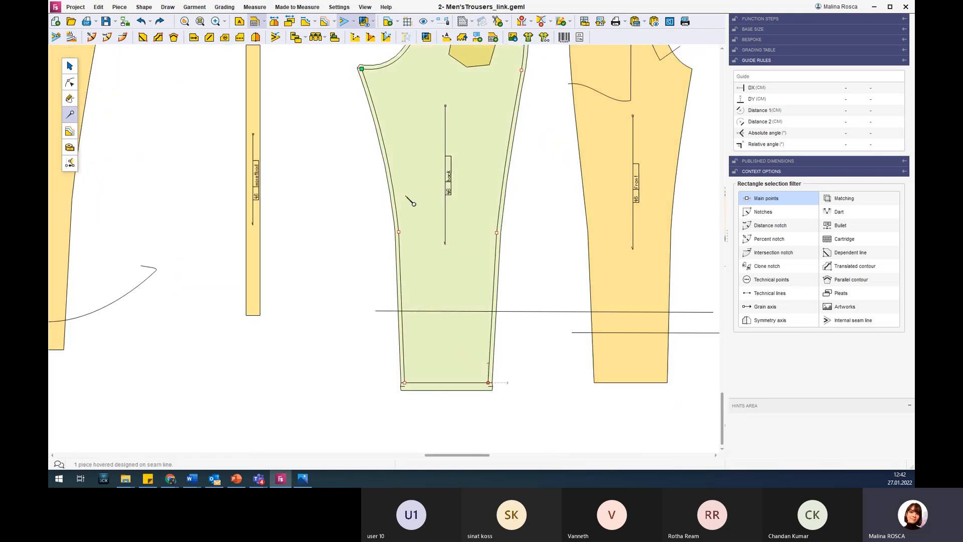
click(391, 174)
click(56, 37)
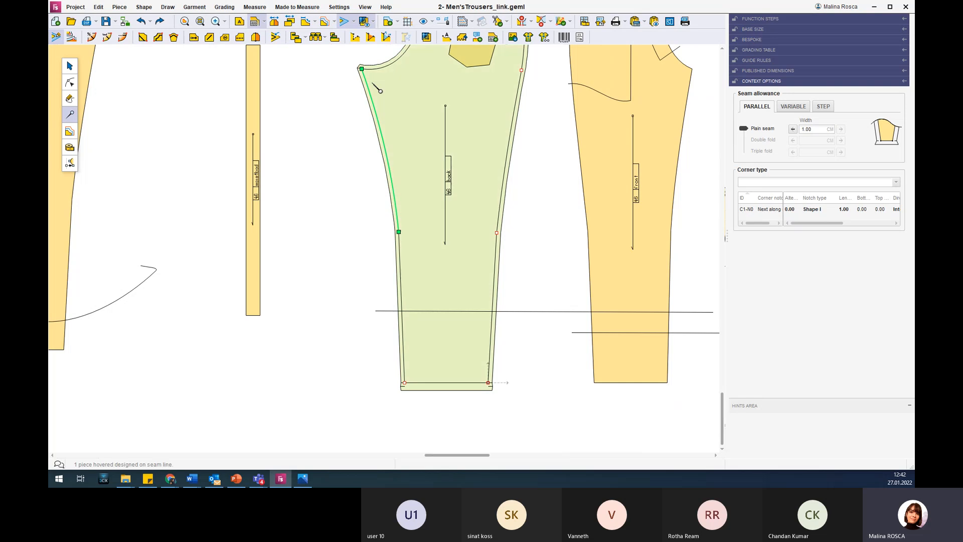
click(815, 128)
text(0.5)
key(Return)
Increase the upper inner-leg section's plain seam width to 1.5 cm and check the whole back.
click(819, 130)
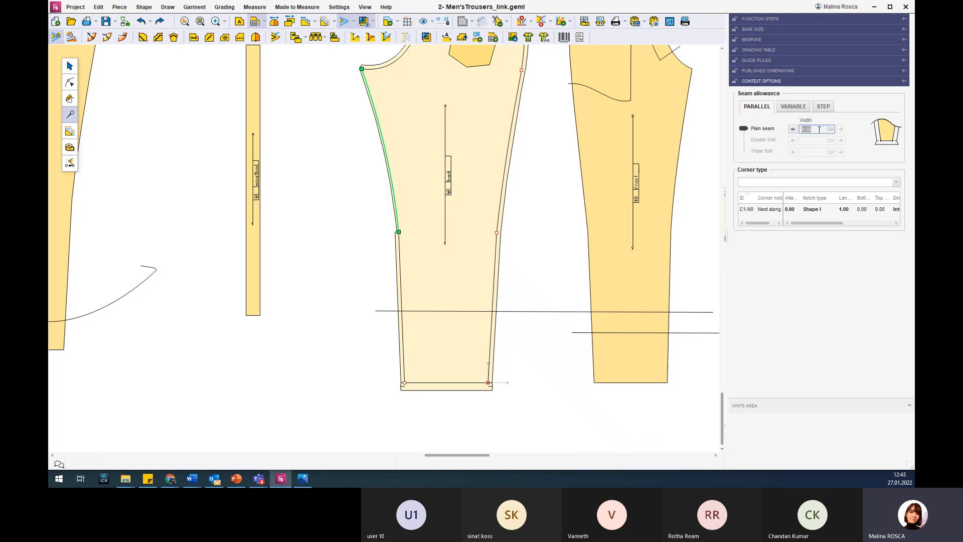
text(1.5)
key(Return)
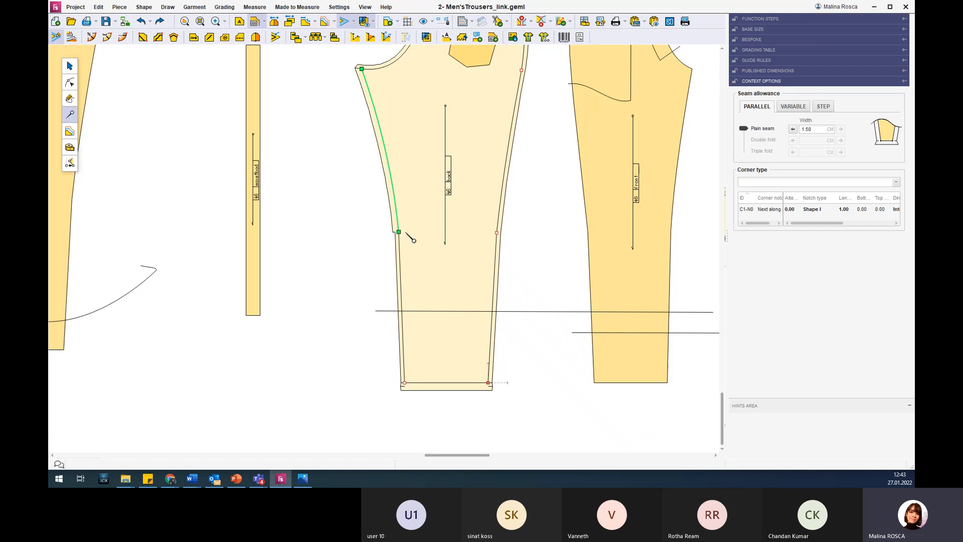
scroll(424, 217, down, 2)
scroll(424, 217, down, 1)
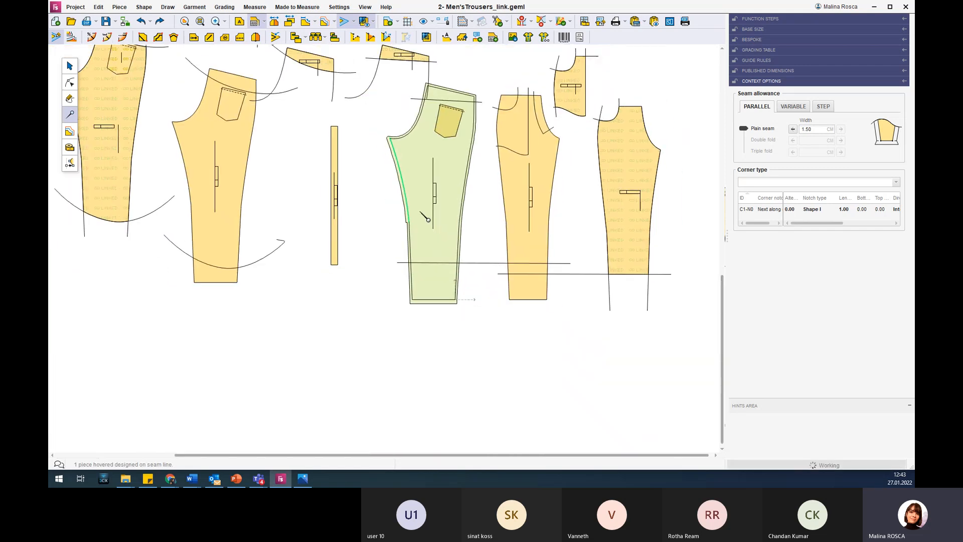
scroll(420, 212, down, 3)
scroll(465, 93, up, 4)
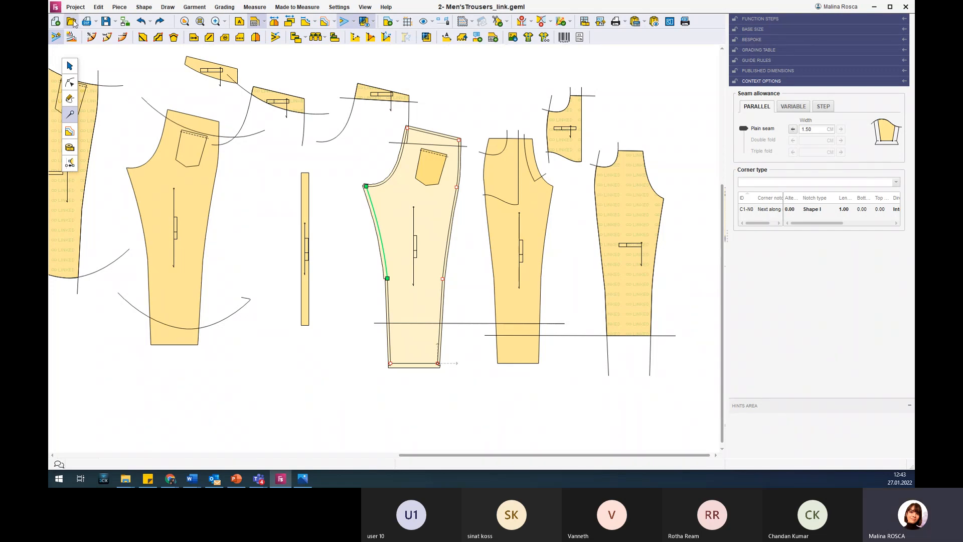
Switch to the Demo presentation in PowerPoint, show slide 11, Linked pieces, and return to the trouser pattern.
mouse_move(237, 478)
click(220, 387)
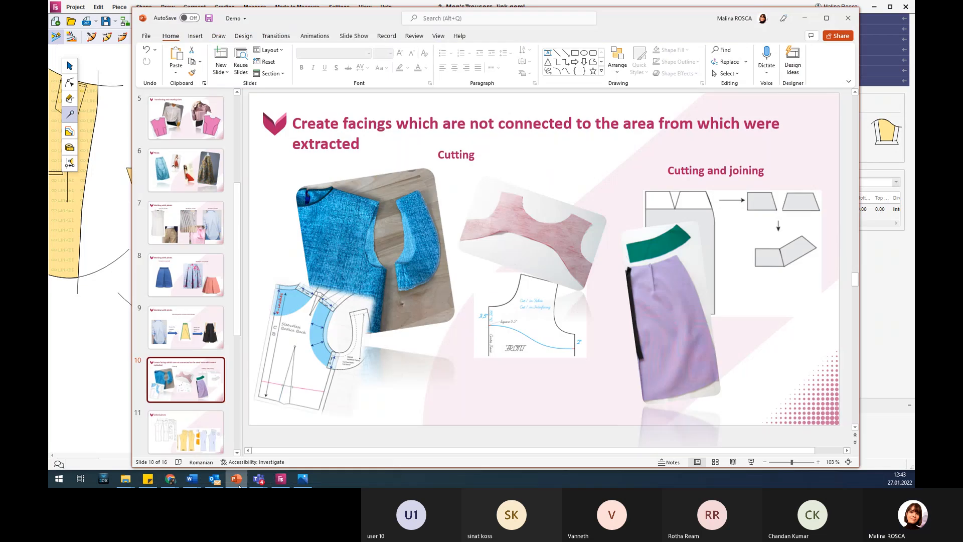
scroll(221, 387, down, 2)
click(206, 350)
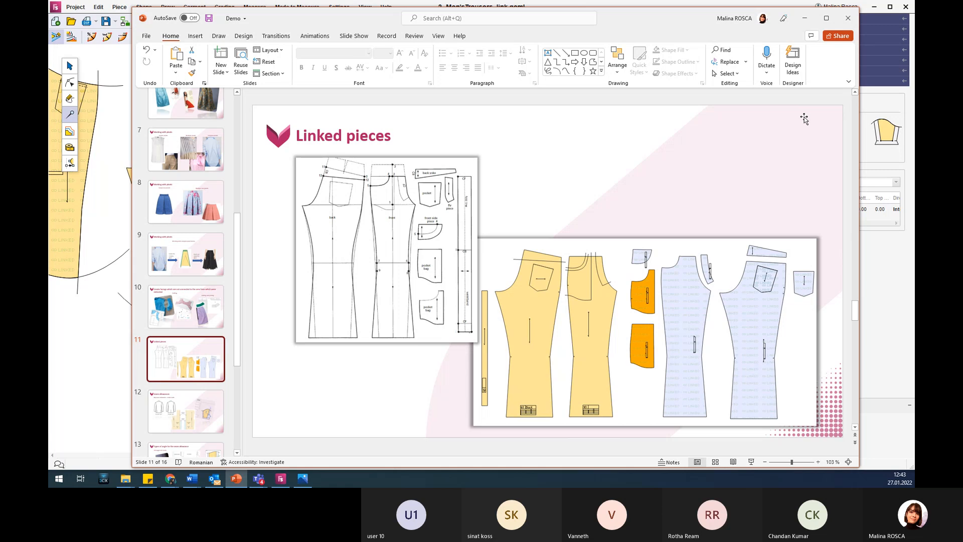
click(806, 19)
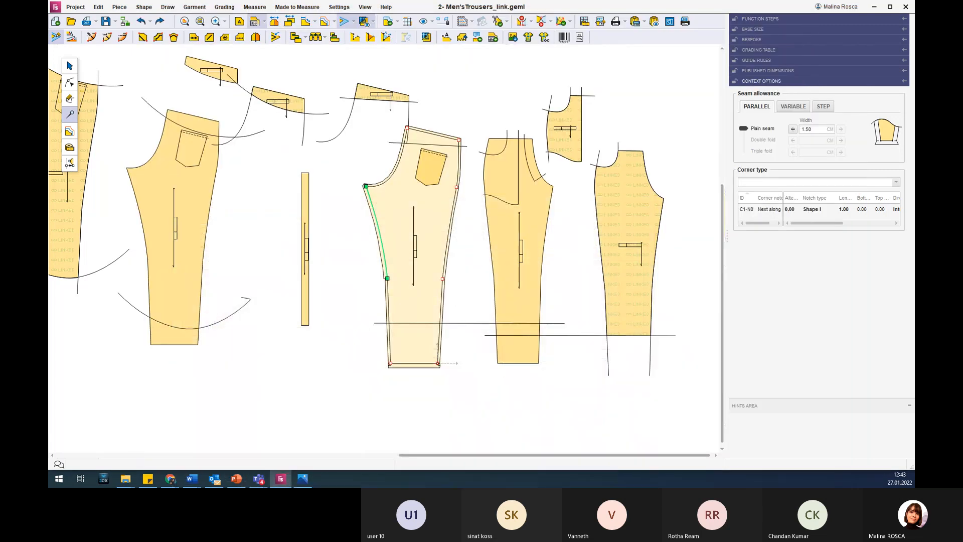
Browse the E:/training/Demo FS subfolders for a model to open and preview Men'sSackCoat_SeamAllowance.geml in the seam allowance folder.
click(78, 23)
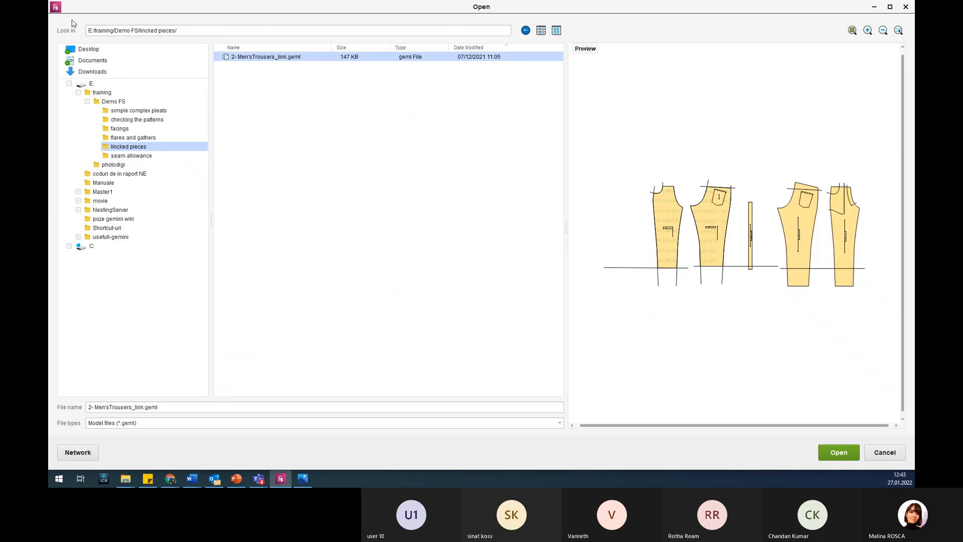
click(153, 158)
click(255, 57)
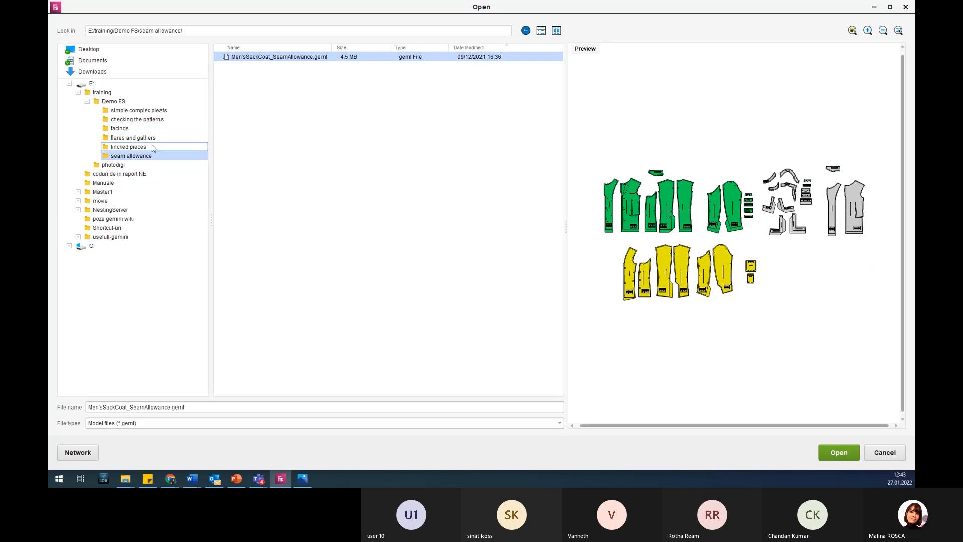
click(159, 112)
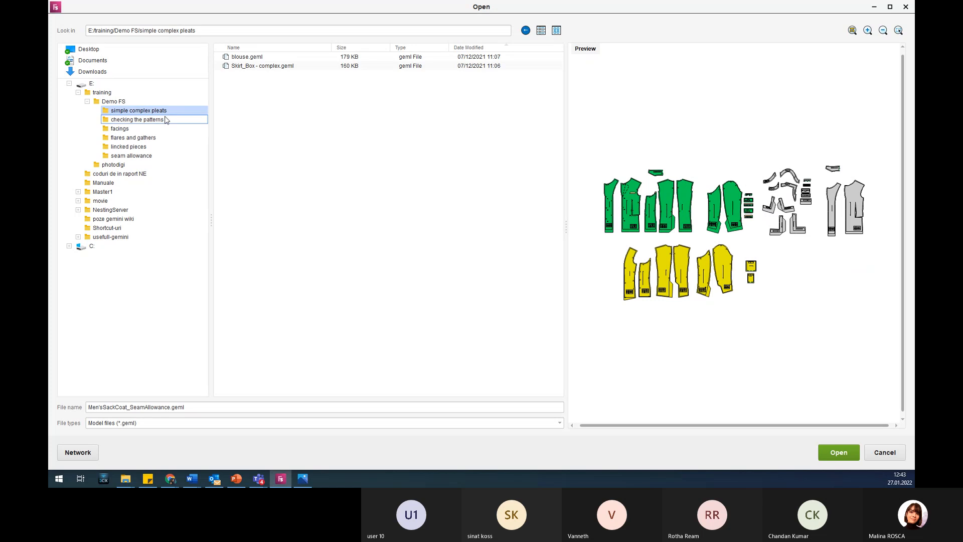
click(165, 119)
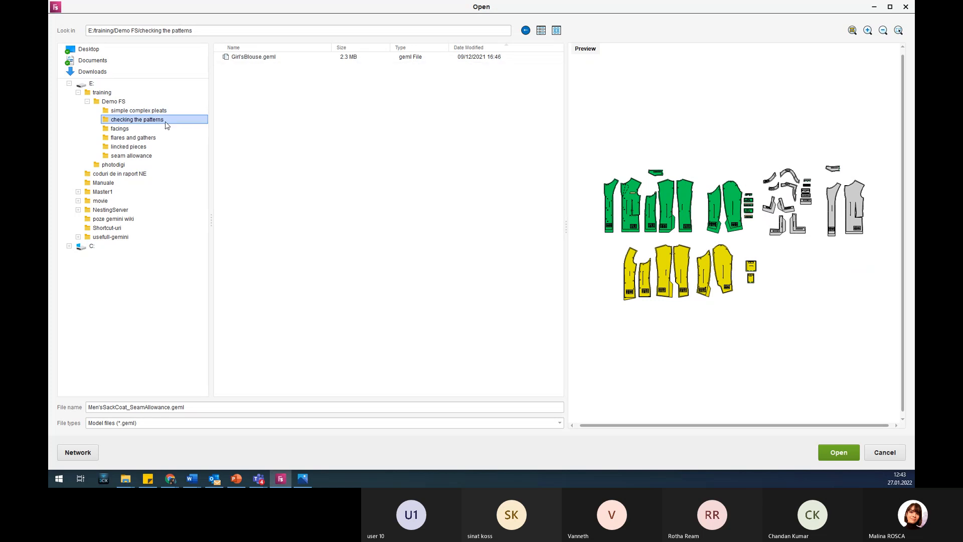
click(157, 147)
click(158, 155)
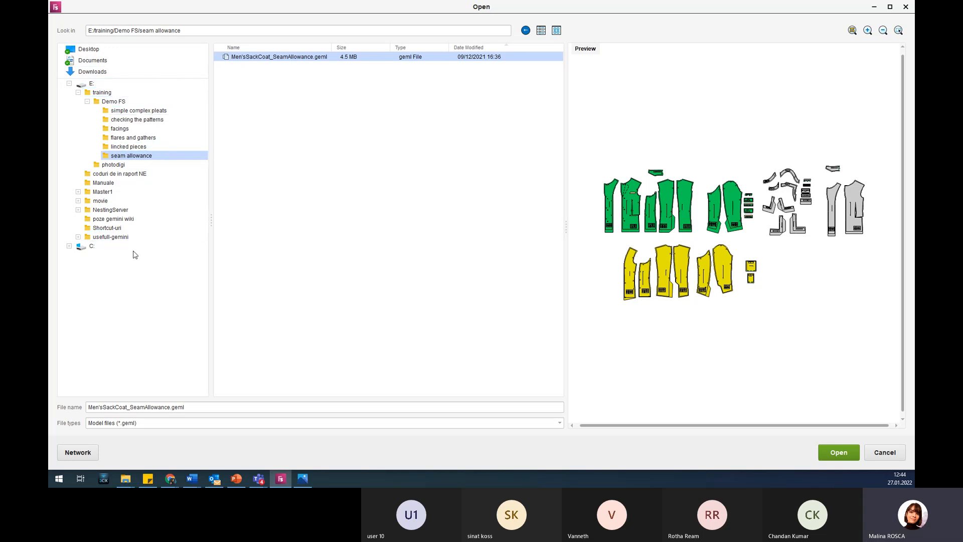
Browse to the sample models folder C:/Workfolder/Gemini.FashionStudio/Samples/Models/Apparel/Geml.
click(92, 247)
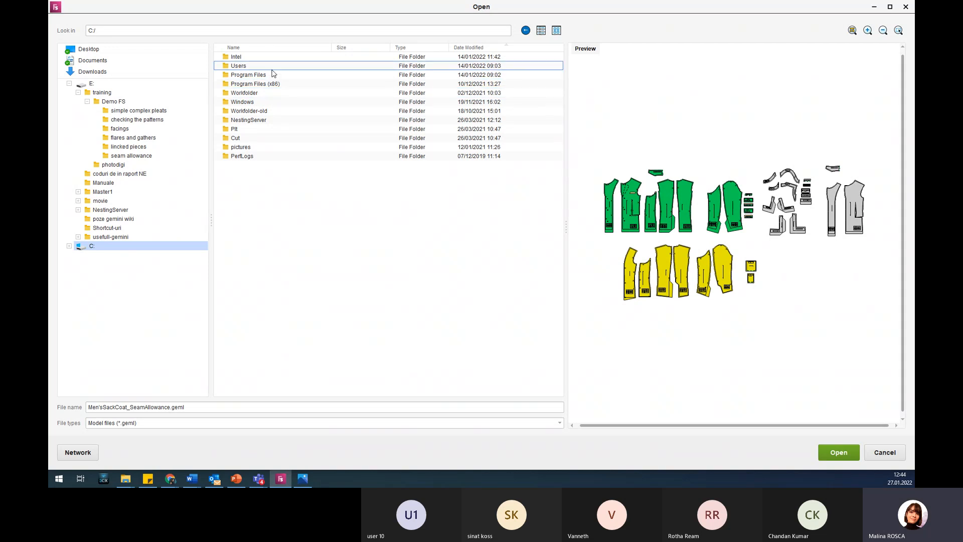
double_click(248, 93)
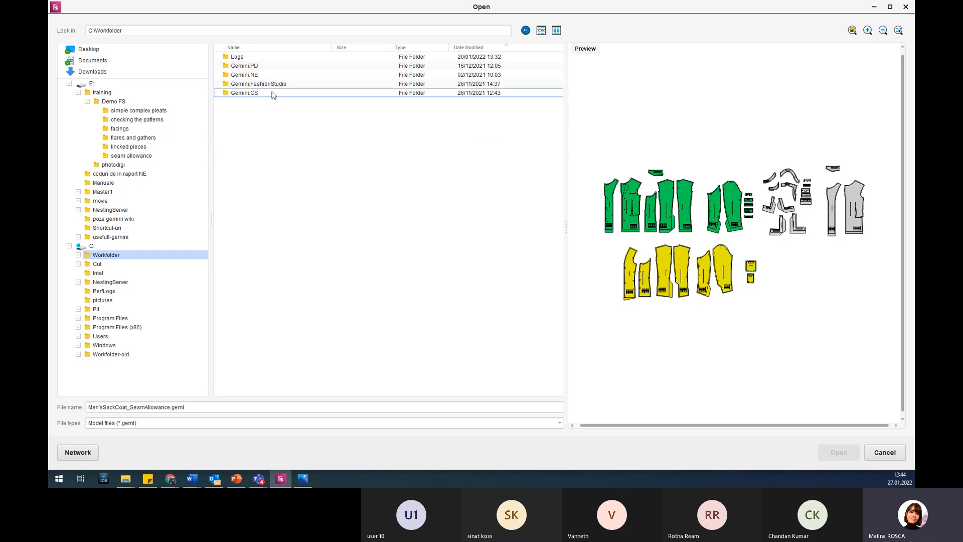
double_click(273, 88)
double_click(257, 75)
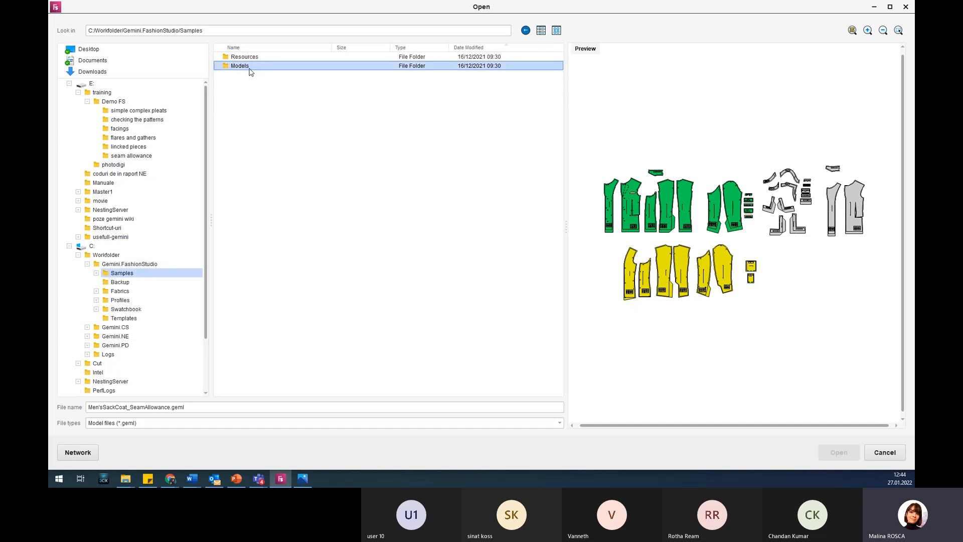
double_click(249, 66)
double_click(249, 57)
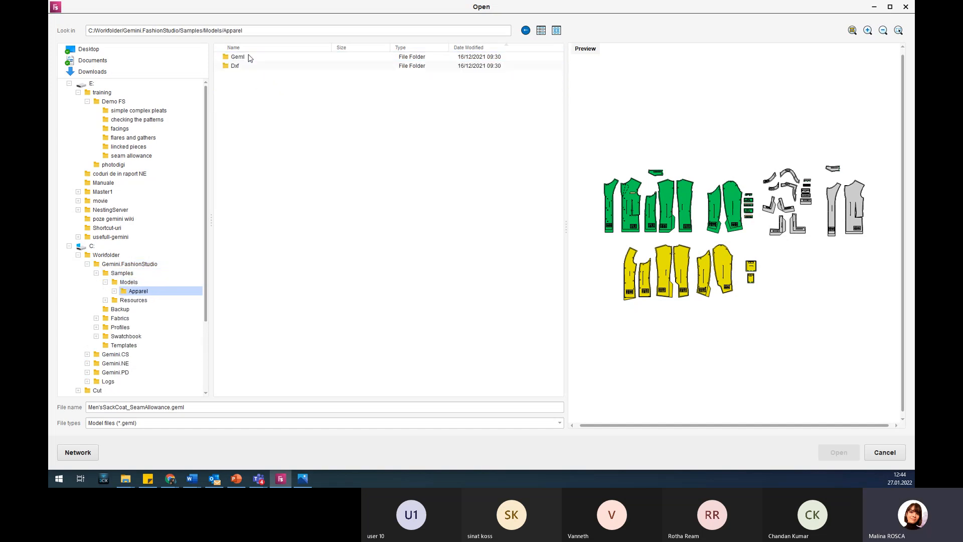
double_click(249, 57)
Preview the sample models BlueDress.geml and RedLaceDress.geml, and check the neighbouring Dxf folder.
click(267, 59)
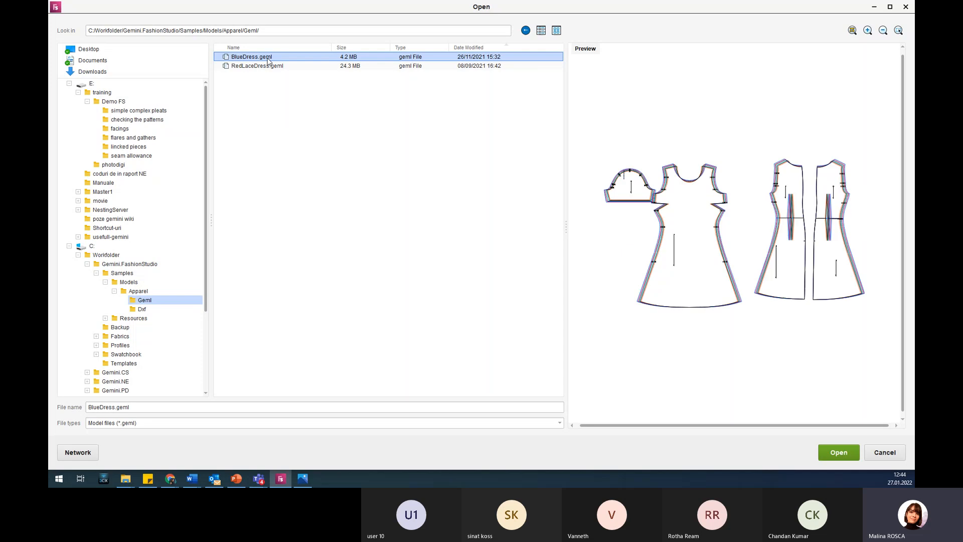
click(266, 67)
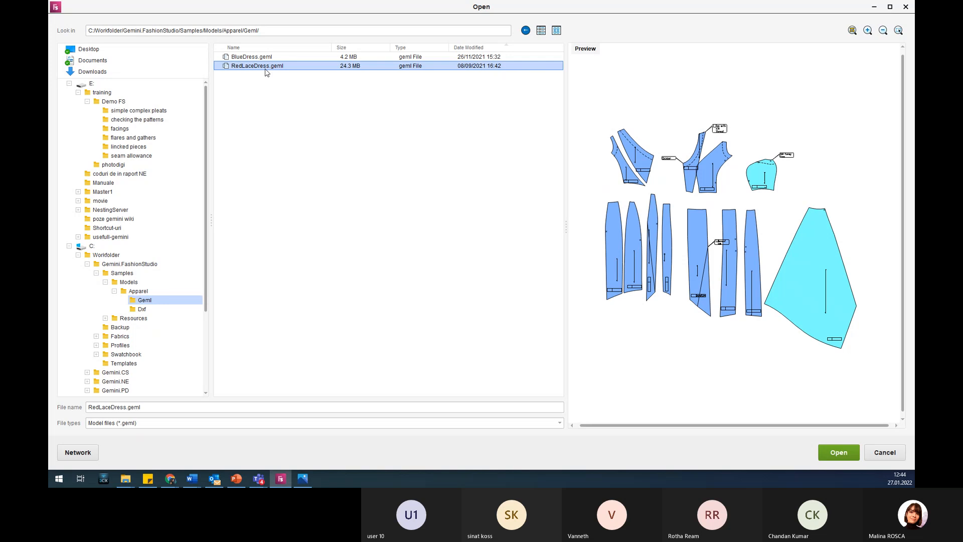
click(258, 57)
click(257, 67)
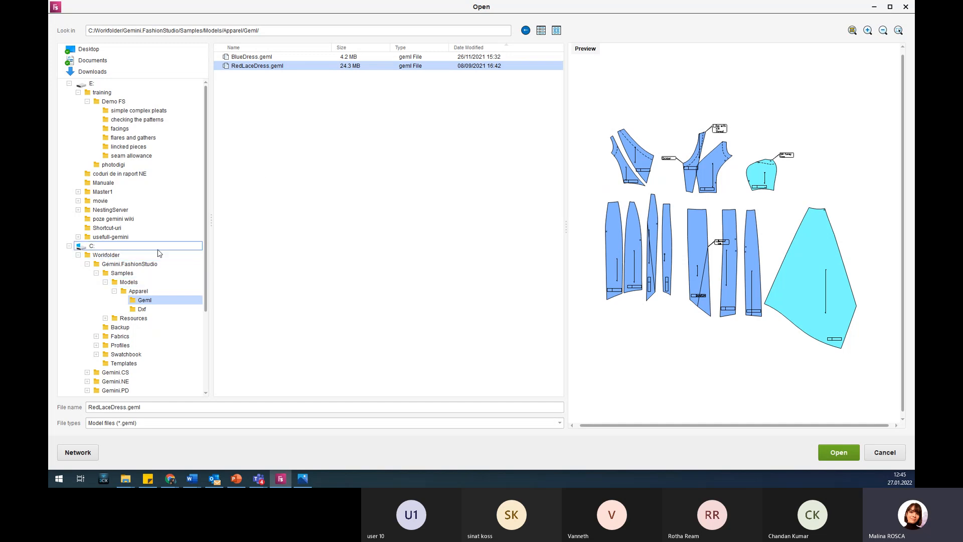
click(175, 311)
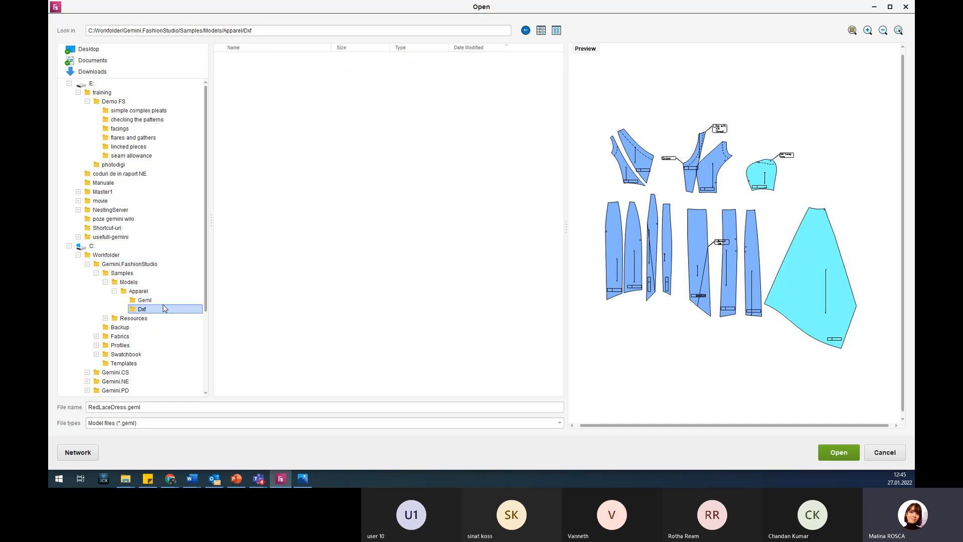
Open Girl'sBlouse.geml from E:/training/Demo FS/checking the patterns without saving the changes to the trouser model.
click(120, 248)
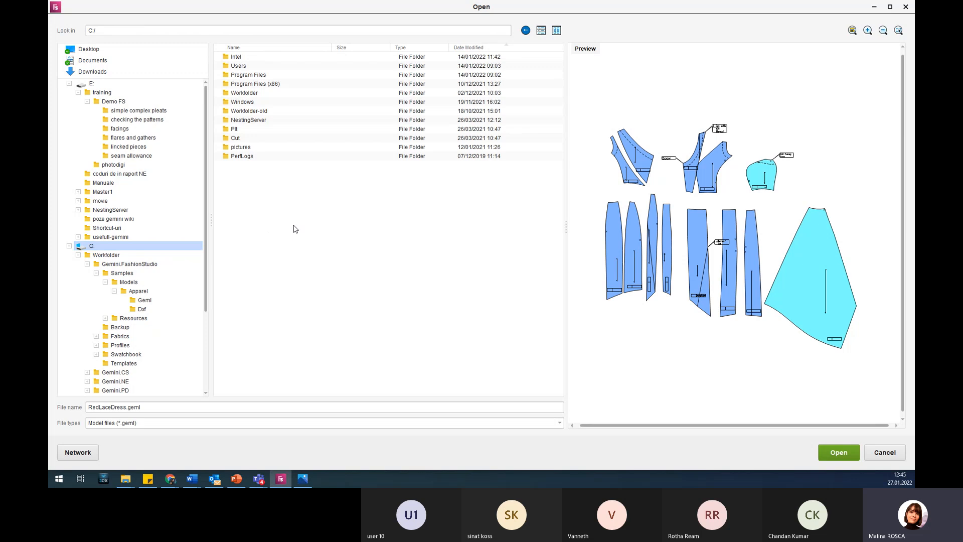
click(142, 87)
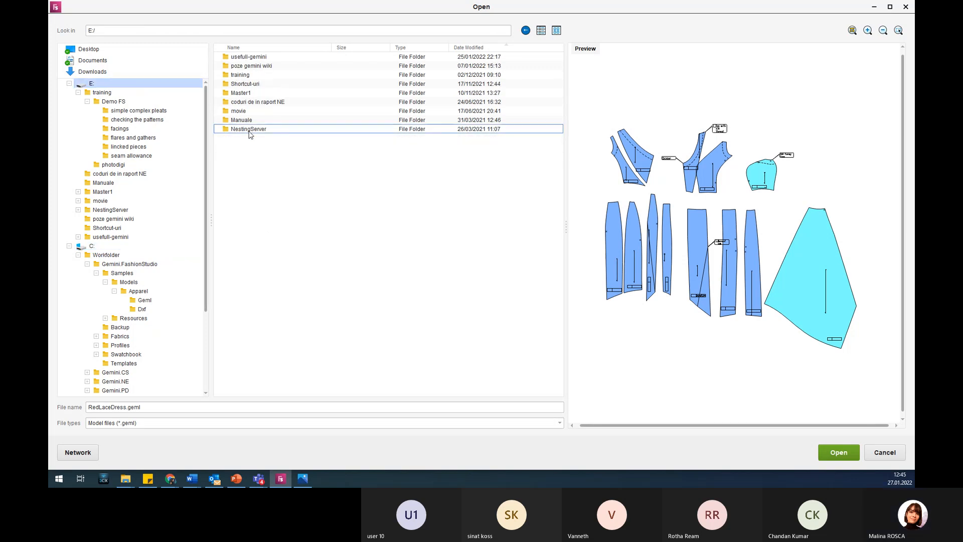
double_click(286, 76)
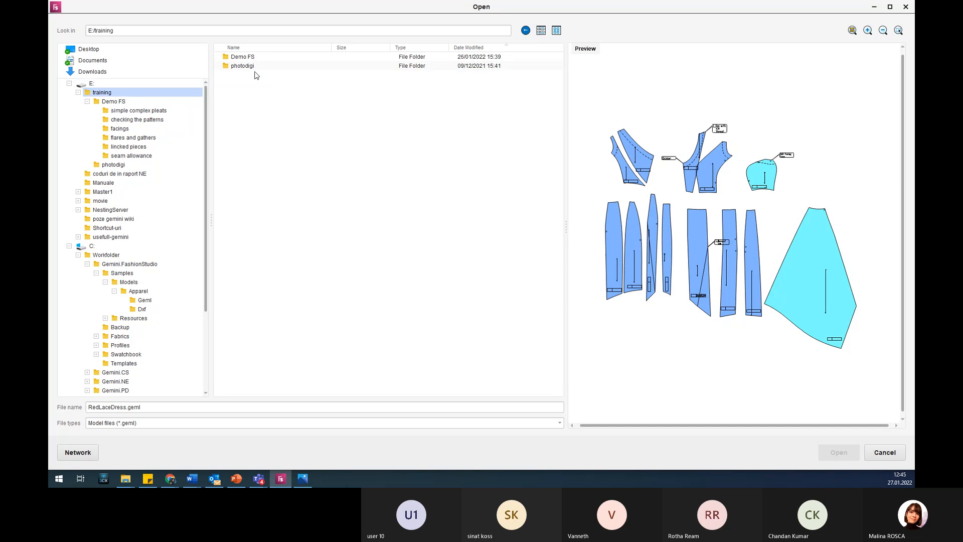
double_click(268, 58)
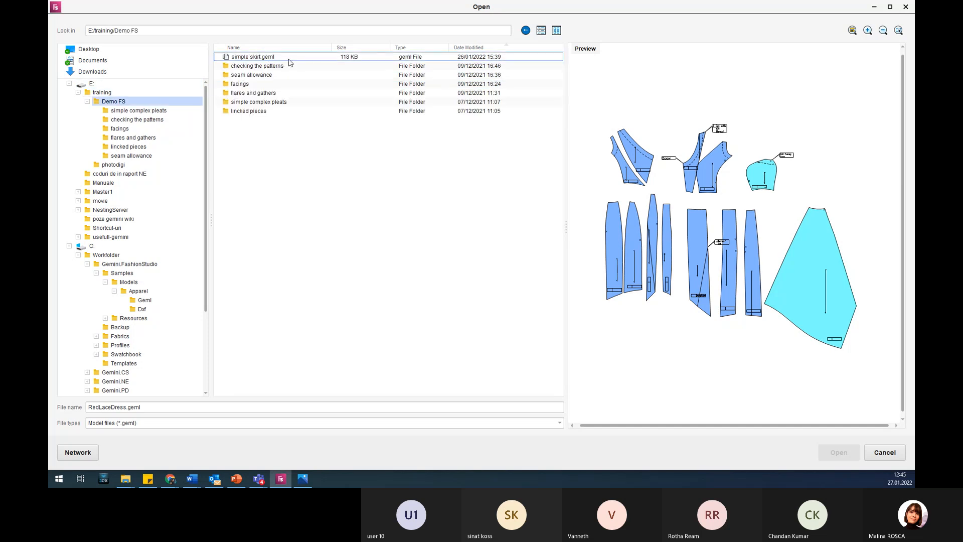
click(288, 70)
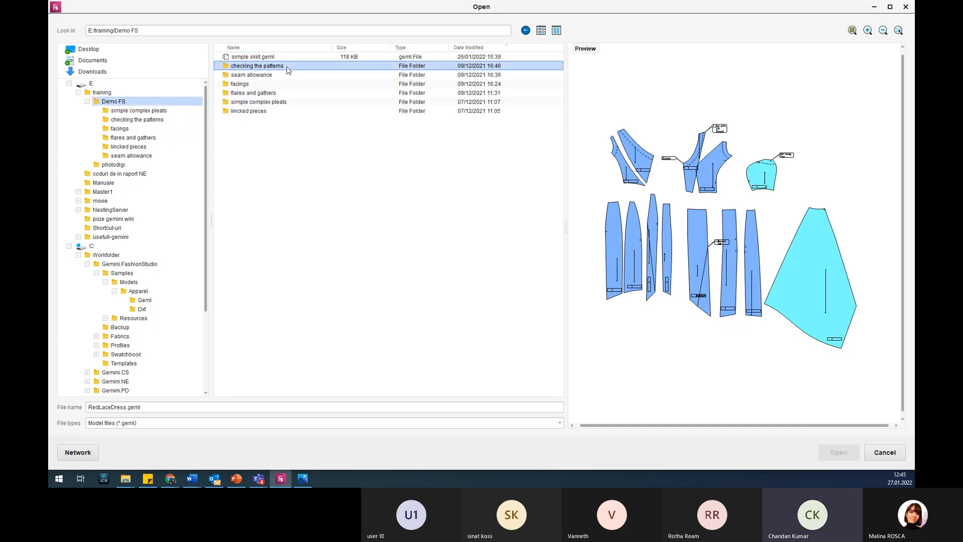
double_click(269, 68)
click(270, 59)
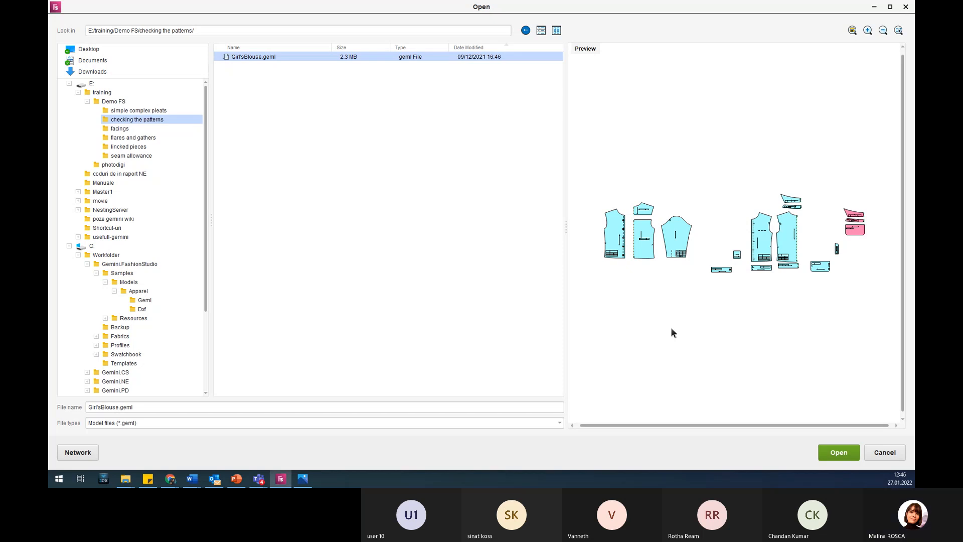
click(842, 453)
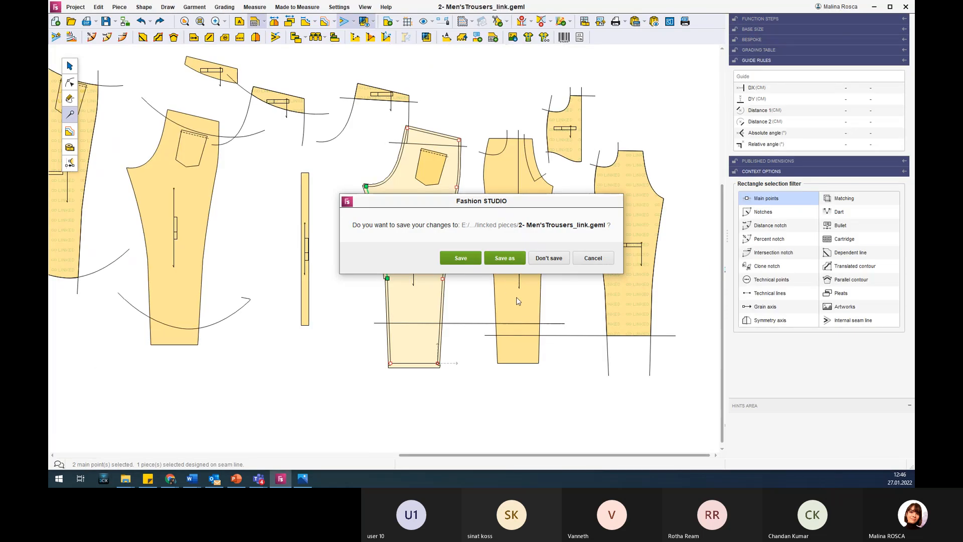
click(549, 257)
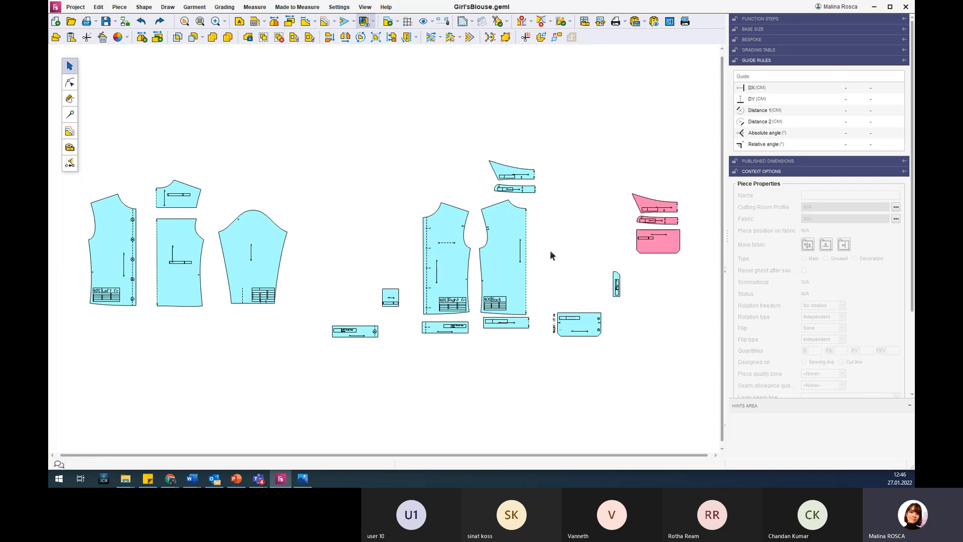
Switch to File Explorer and go to the folder C:/Workfolder/Gemini.FashionStudio/Samples.
mouse_move(133, 482)
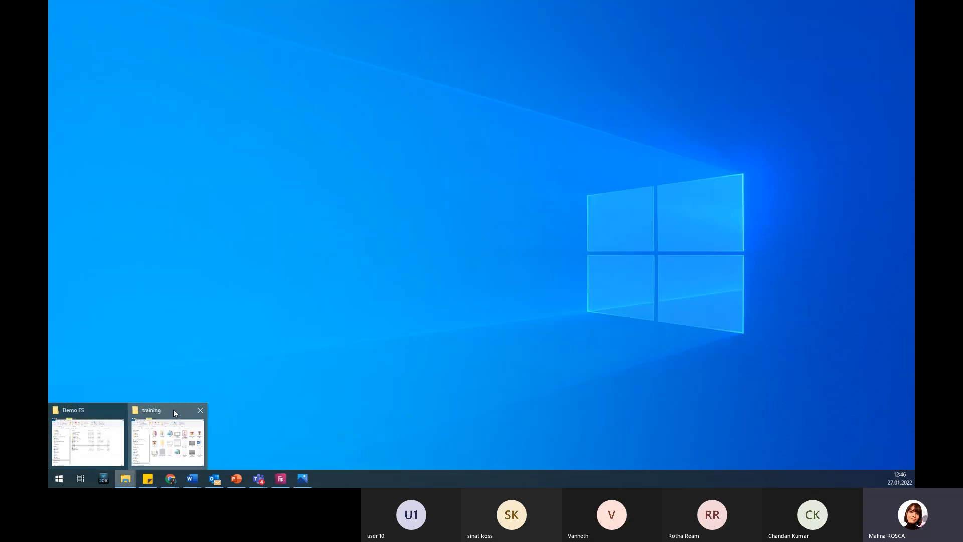
click(173, 408)
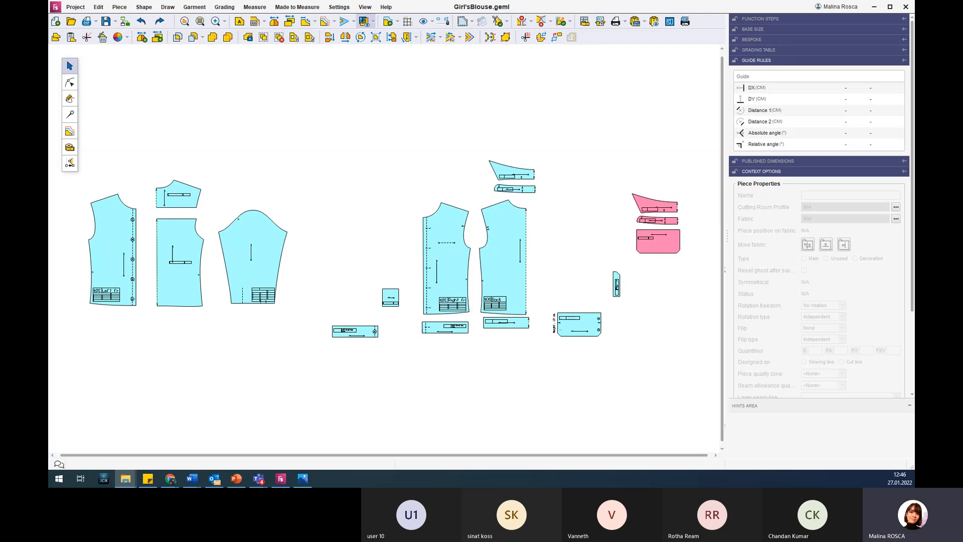
drag(914, 110, 546, 62)
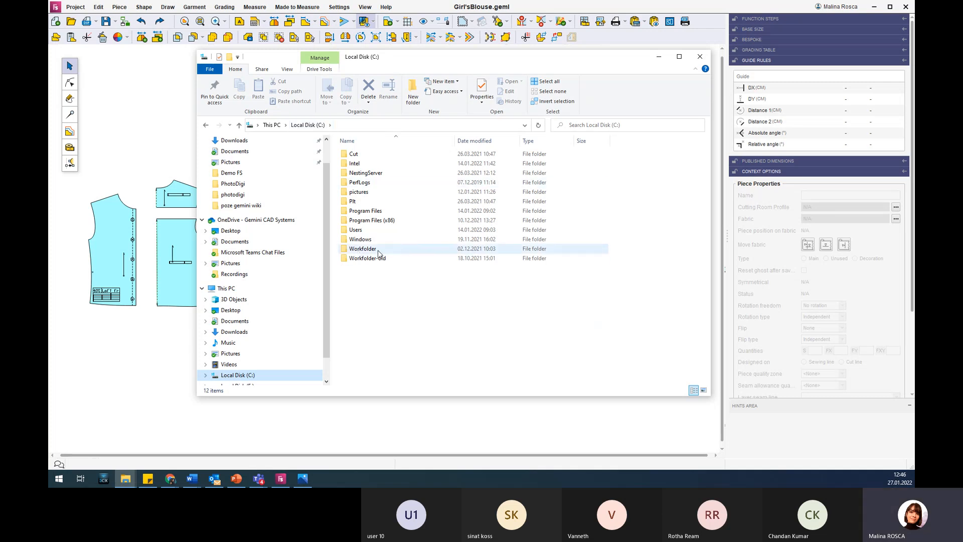
double_click(354, 250)
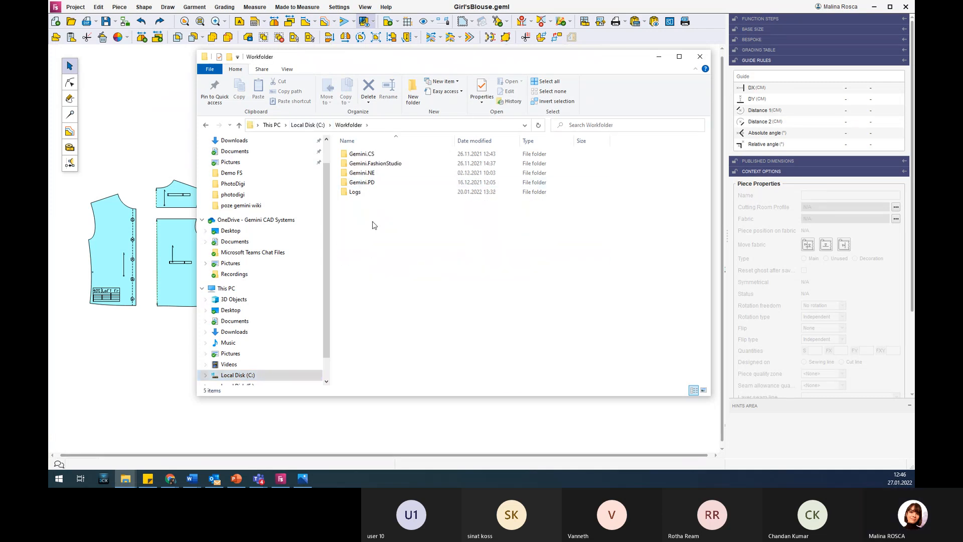
double_click(398, 166)
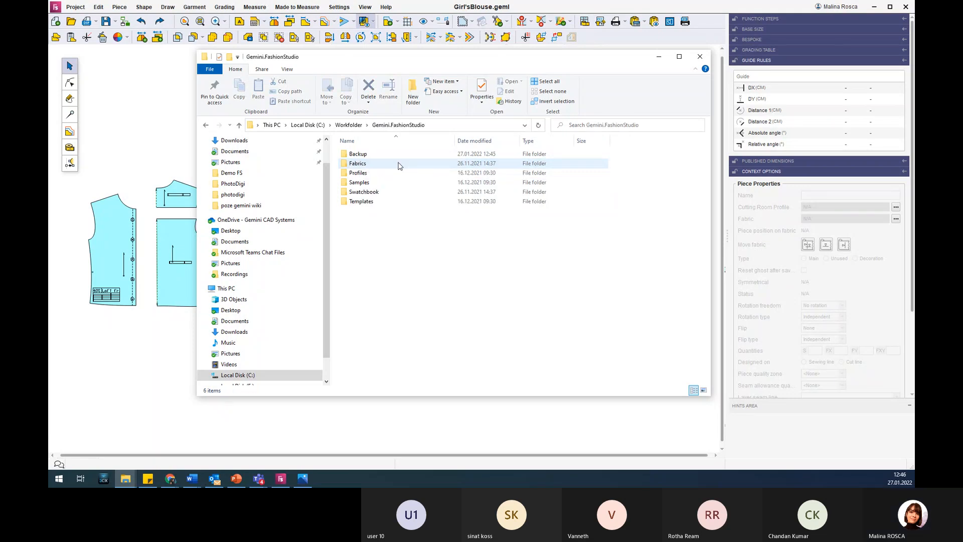
double_click(371, 183)
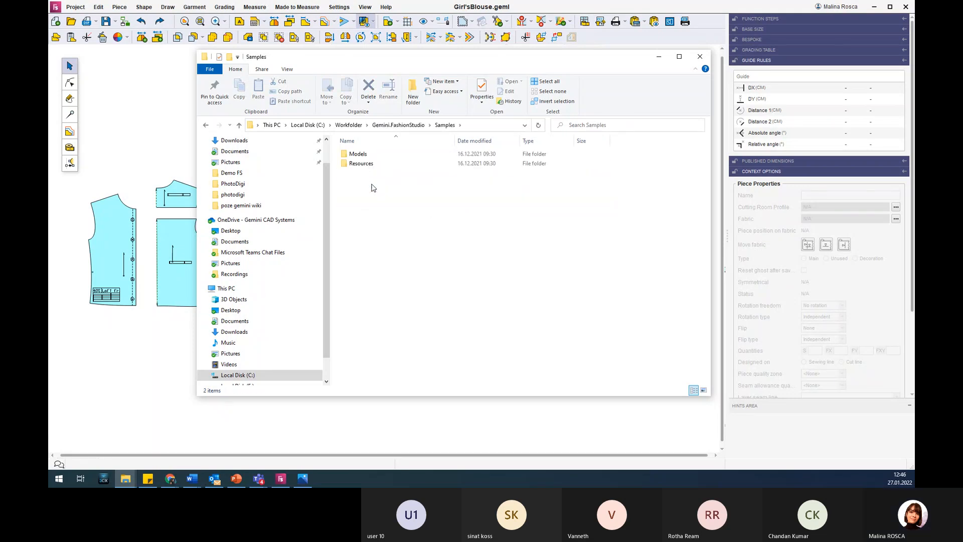
Show the sample model files in Models/Apparel/Geml and close the File Explorer window.
double_click(356, 155)
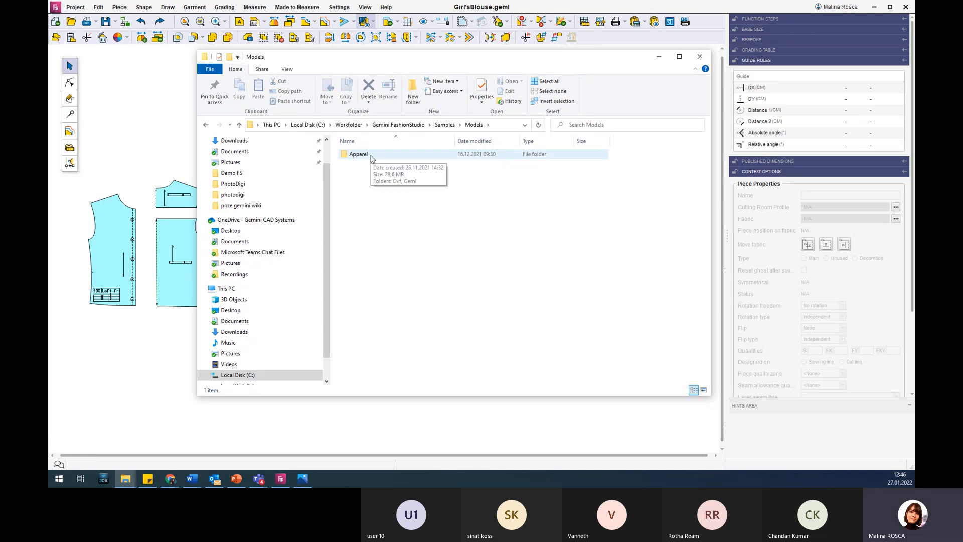
double_click(372, 157)
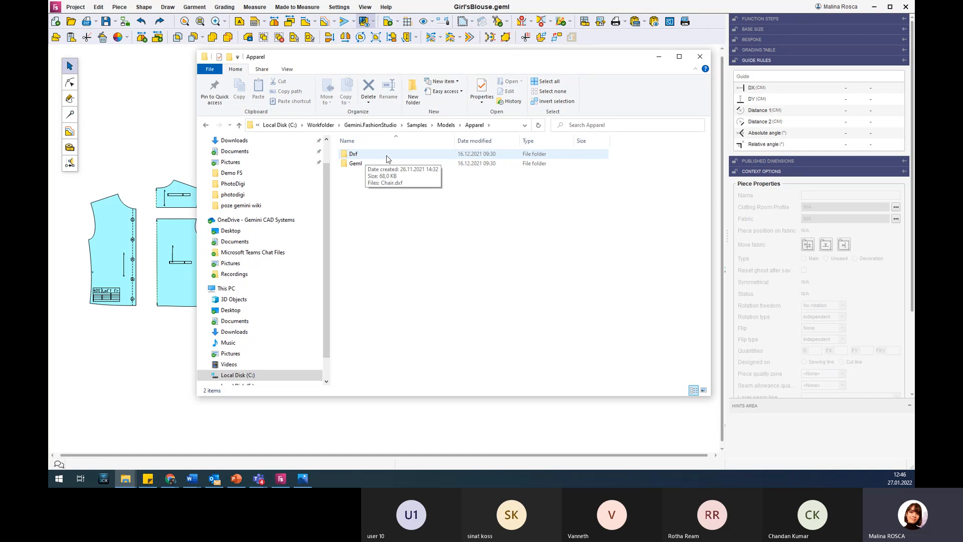
click(369, 164)
double_click(370, 165)
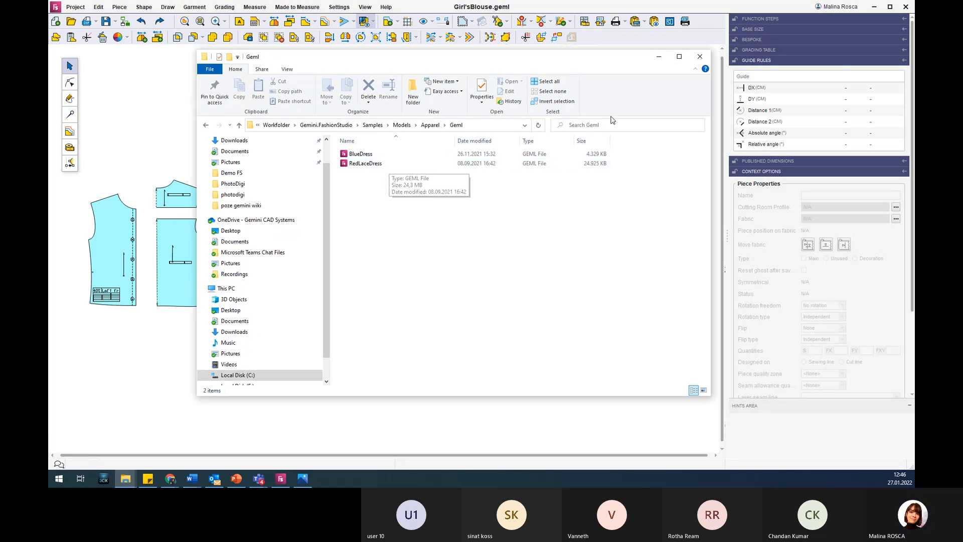
click(698, 58)
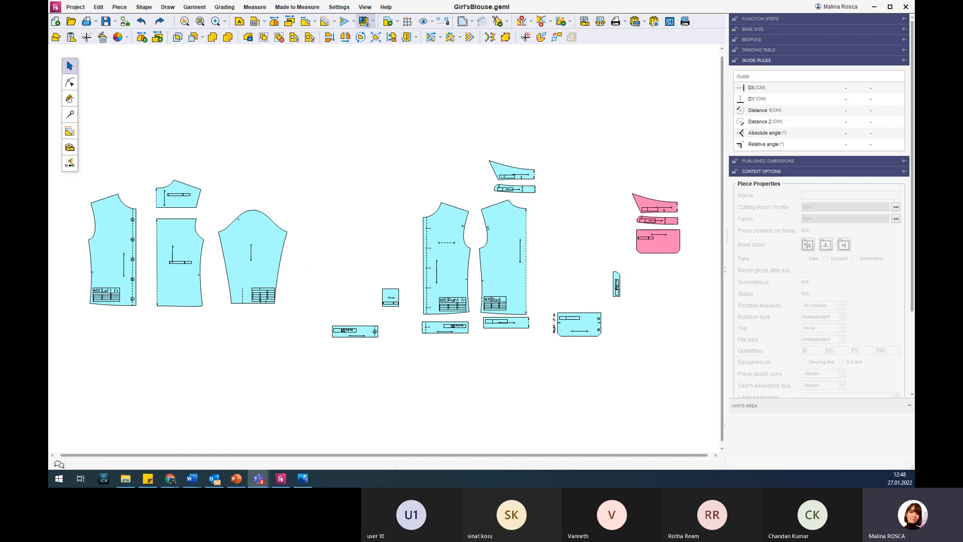
key(alt+Tab)
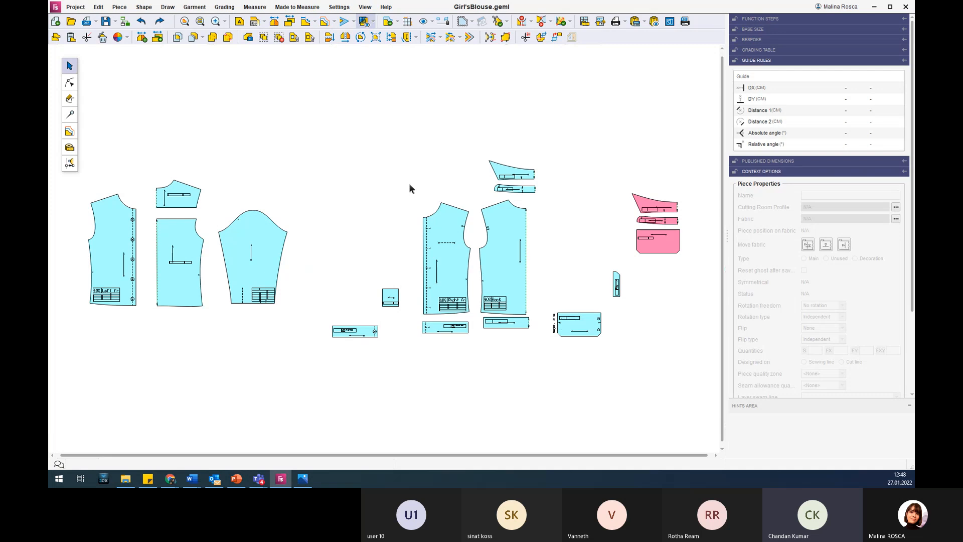
key(alt+Tab)
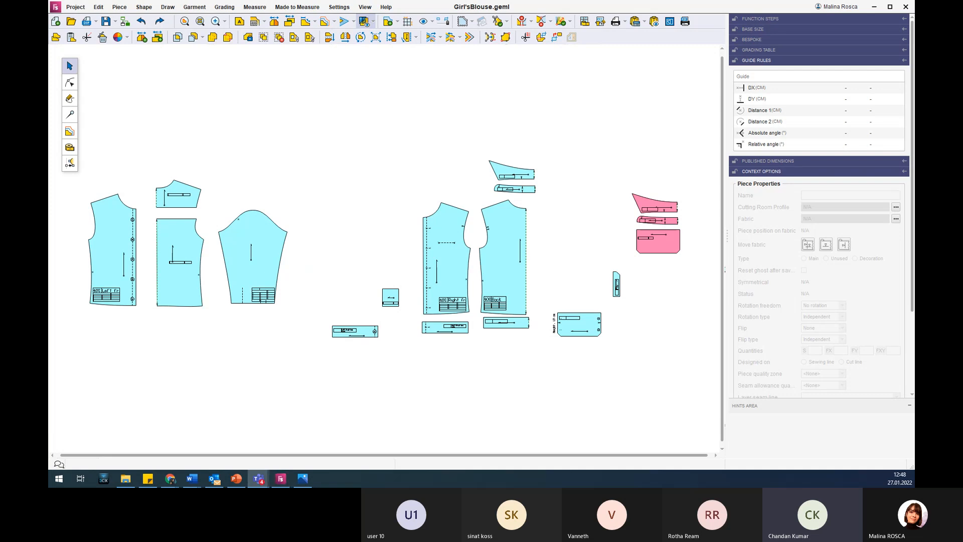